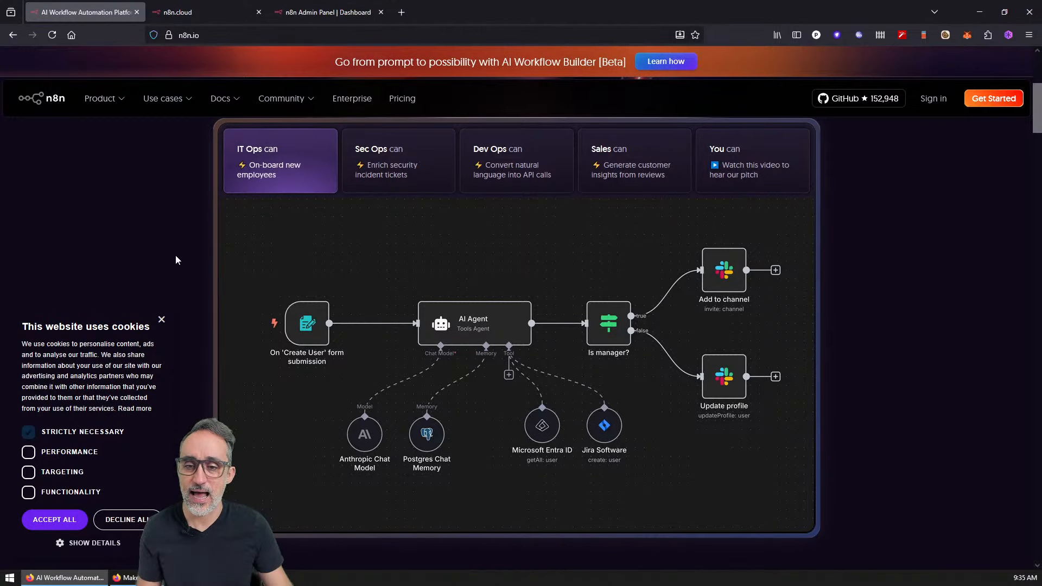
Step: Dismiss the n8n cookie notice and switch between the Make and n8n browser windows
{"action": "left_click", "coordinate": [161, 320]}
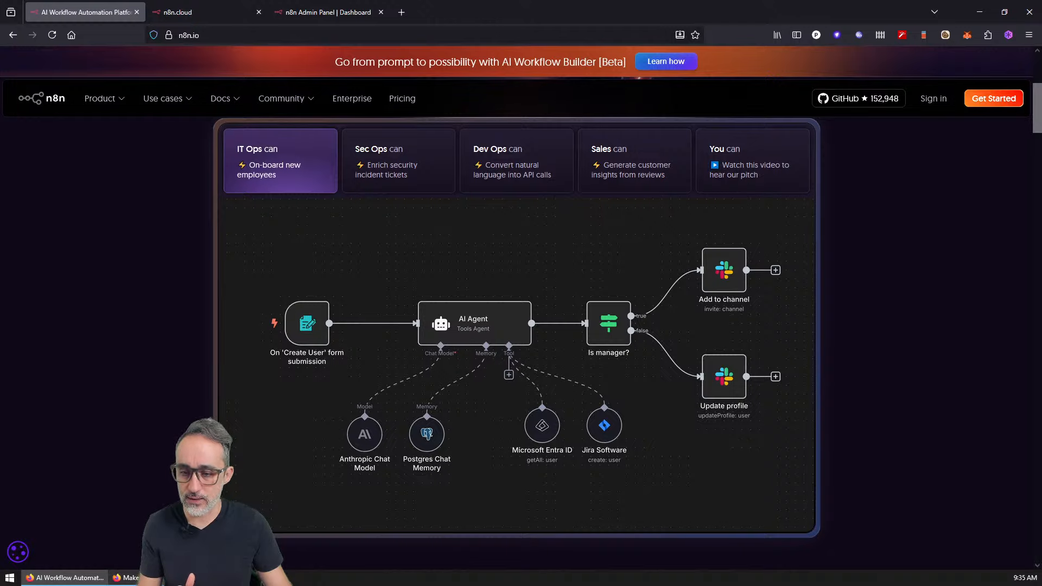
{"action": "key", "text": "alt+Tab"}
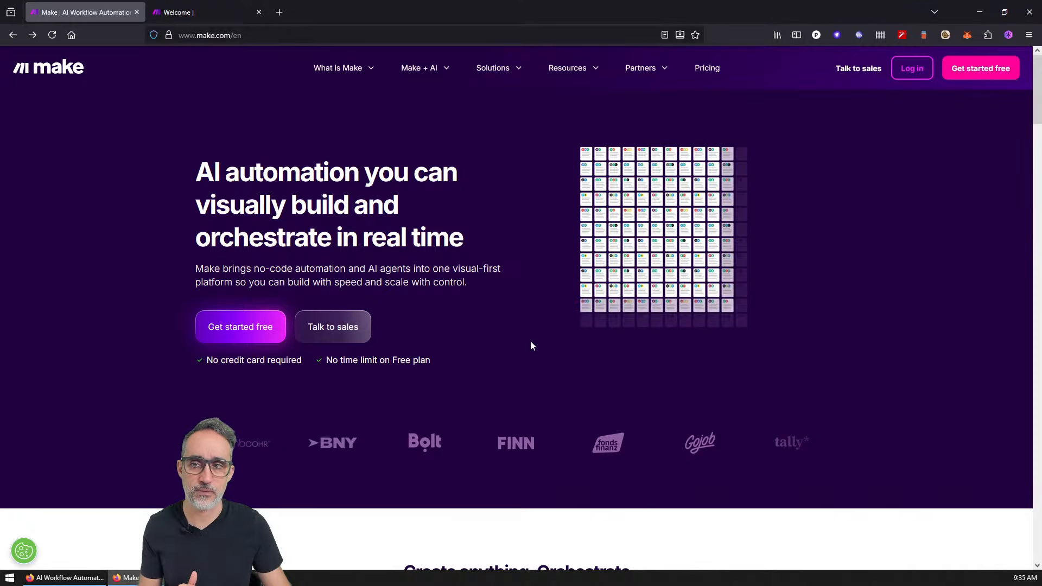
{"action": "scroll", "coordinate": [530, 342], "scroll_direction": "down", "scroll_amount": 5}
{"action": "scroll", "coordinate": [531, 346], "scroll_direction": "down", "scroll_amount": 2}
{"action": "scroll", "coordinate": [531, 342], "scroll_direction": "up", "scroll_amount": 7}
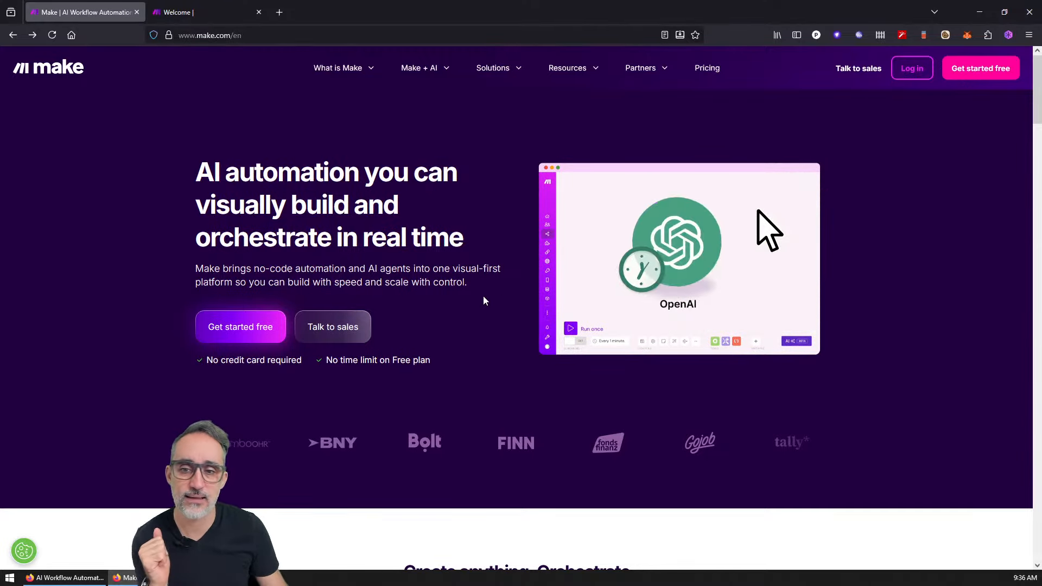
{"action": "left_click", "coordinate": [81, 580]}
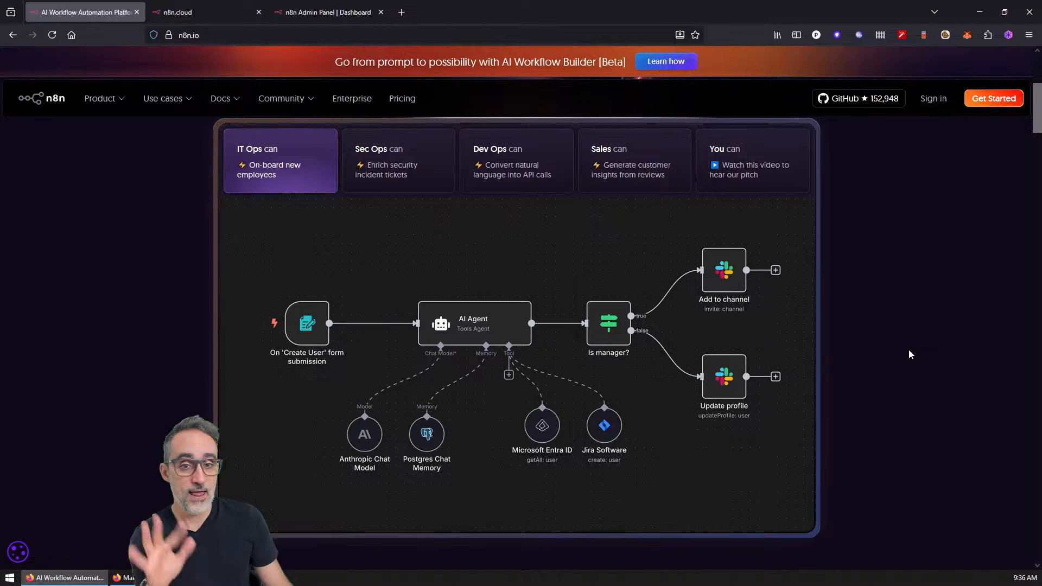
Step: Load xfigura.ai in a new browser tab and skim its homepage
{"action": "key", "text": "alt+Tab"}
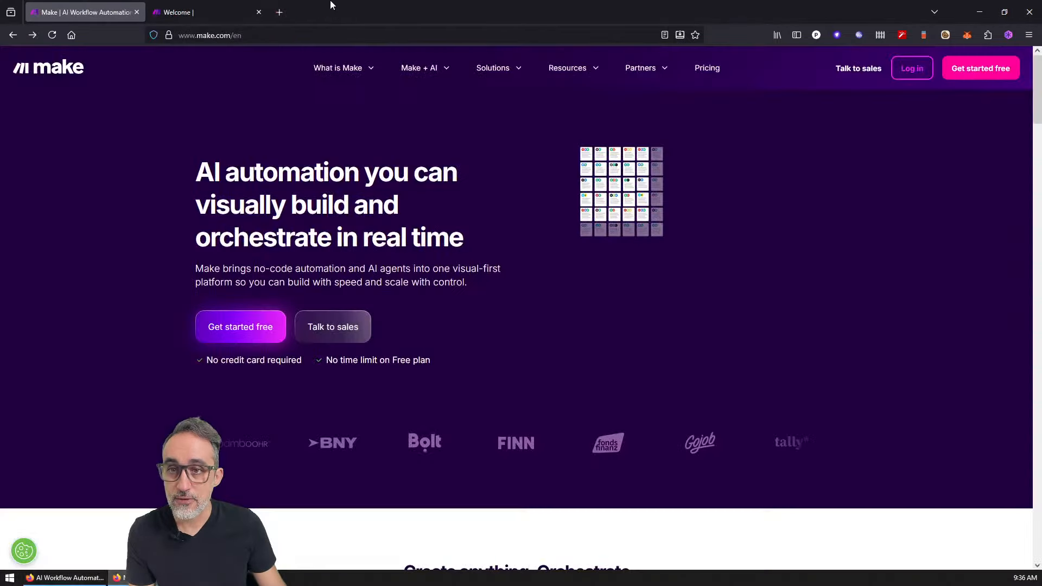
{"action": "left_click", "coordinate": [281, 12]}
{"action": "type", "text": "cxfig"}
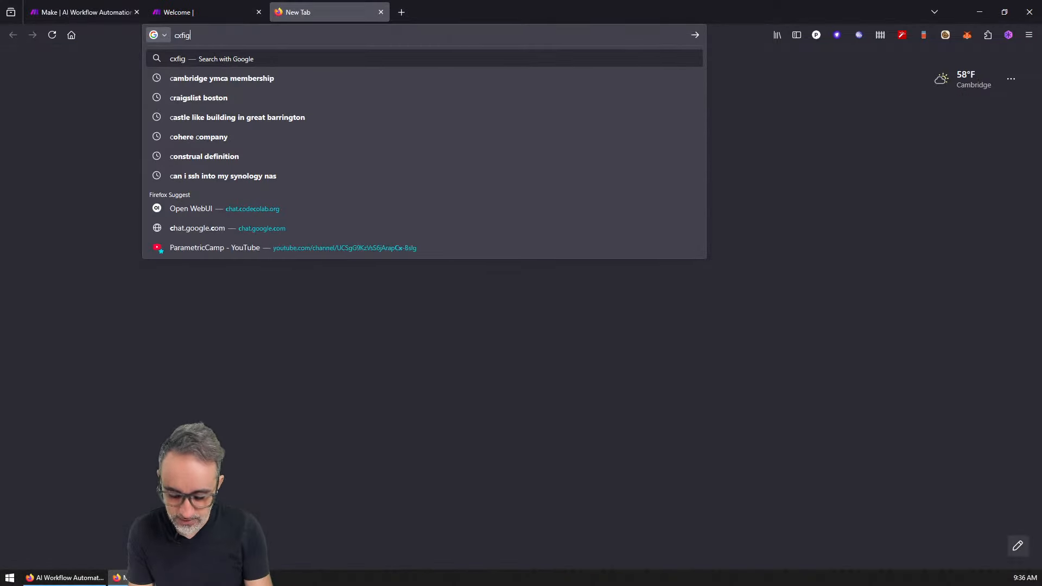
{"action": "type", "text": "u"}
{"action": "key", "text": "BackSpace"}
{"action": "key", "text": "BackSpace"}
{"action": "key", "text": "BackSpace"}
{"action": "key", "text": "BackSpace"}
{"action": "key", "text": "BackSpace"}
{"action": "key", "text": "BackSpace"}
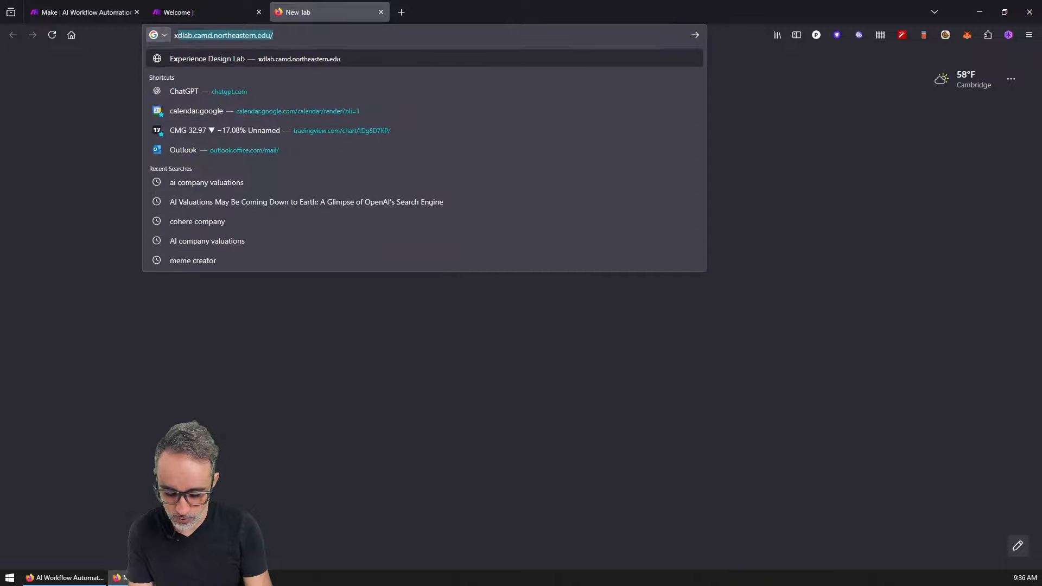
{"action": "type", "text": "xfigura.ai/"}
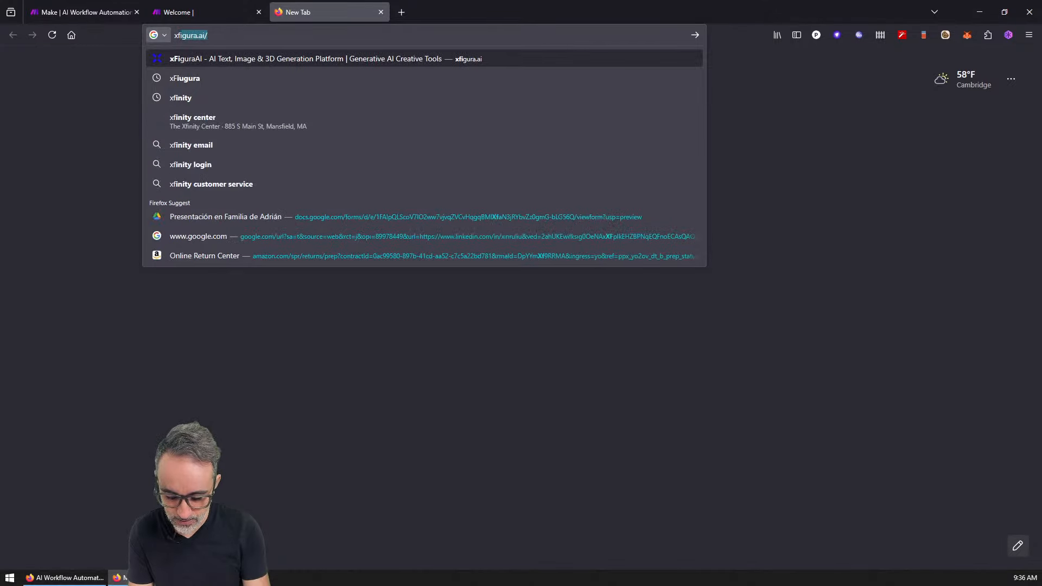
{"action": "key", "text": "Return"}
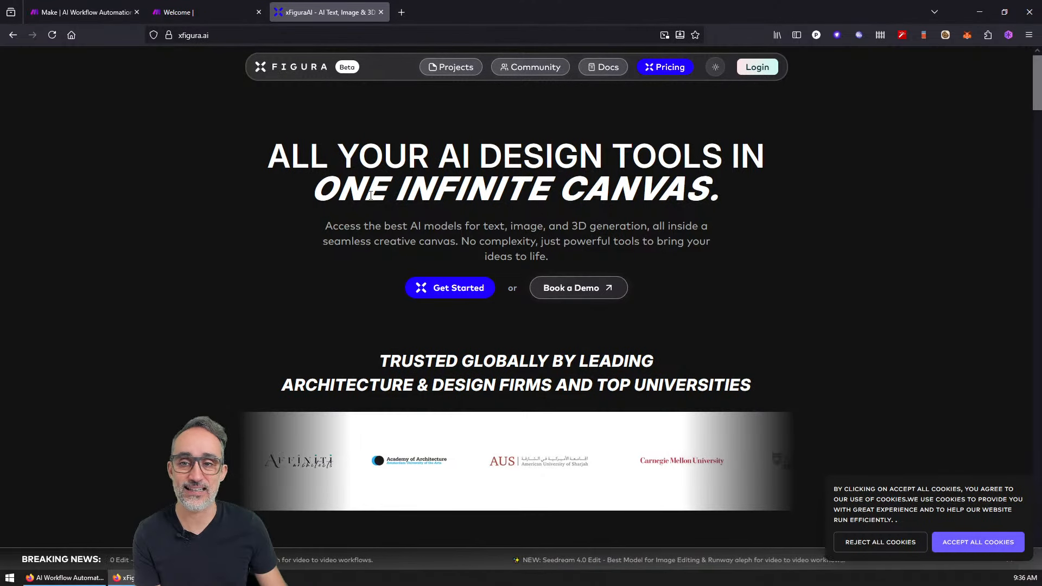
{"action": "scroll", "coordinate": [488, 211], "scroll_direction": "down", "scroll_amount": 3}
{"action": "scroll", "coordinate": [531, 204], "scroll_direction": "up", "scroll_amount": 3}
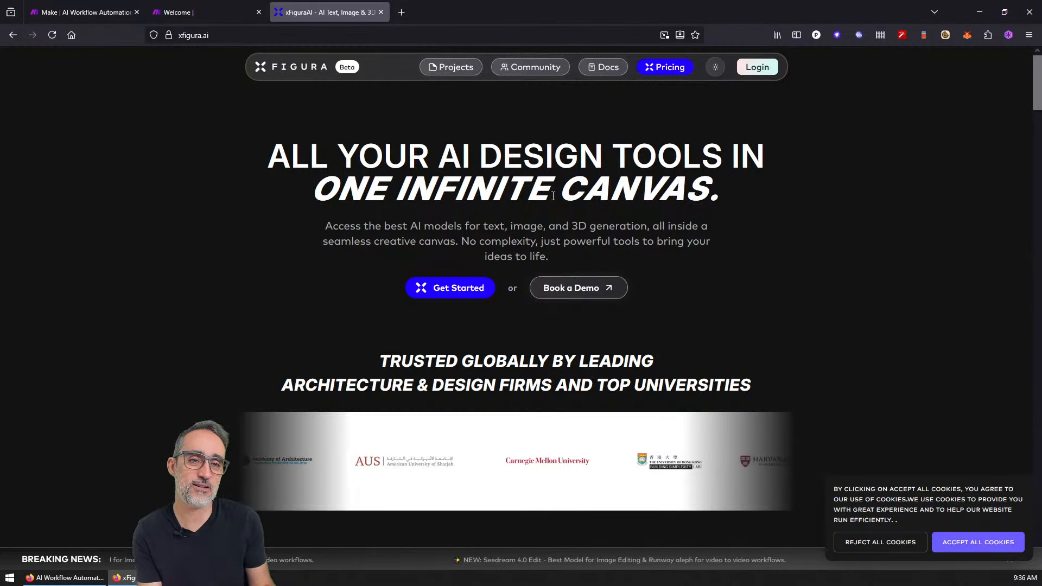
{"action": "scroll", "coordinate": [565, 204], "scroll_direction": "down", "scroll_amount": 5}
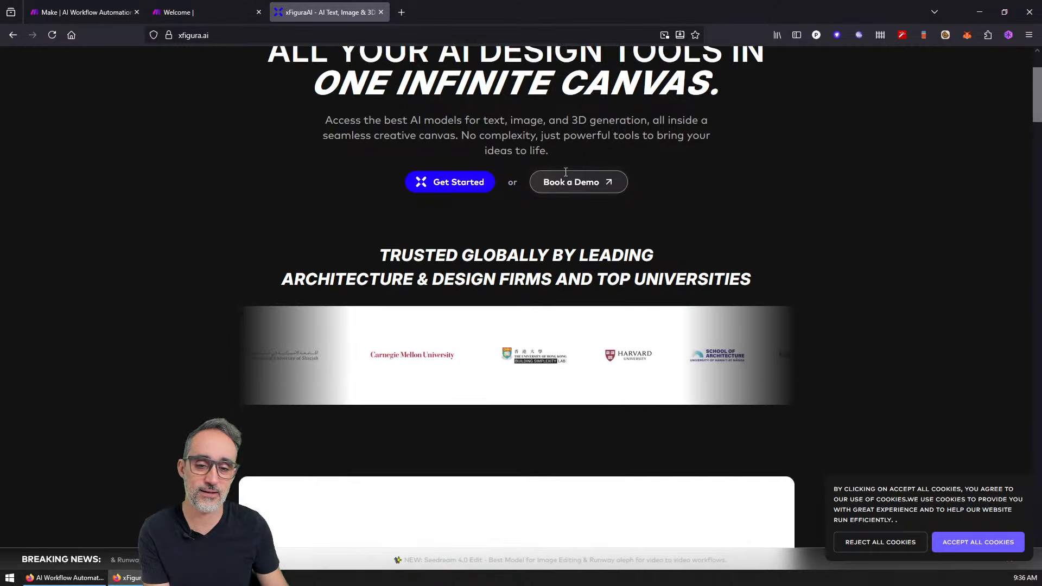
{"action": "scroll", "coordinate": [491, 293], "scroll_direction": "up", "scroll_amount": 2}
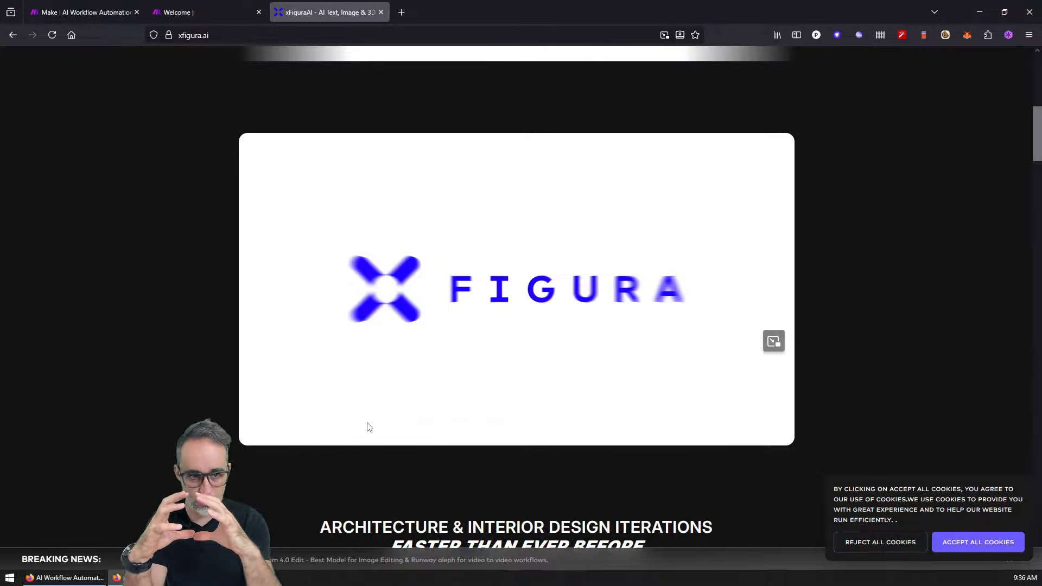
Step: Reject all cookies on xfigura.ai, then close the xFigura tab
{"action": "left_click", "coordinate": [888, 543]}
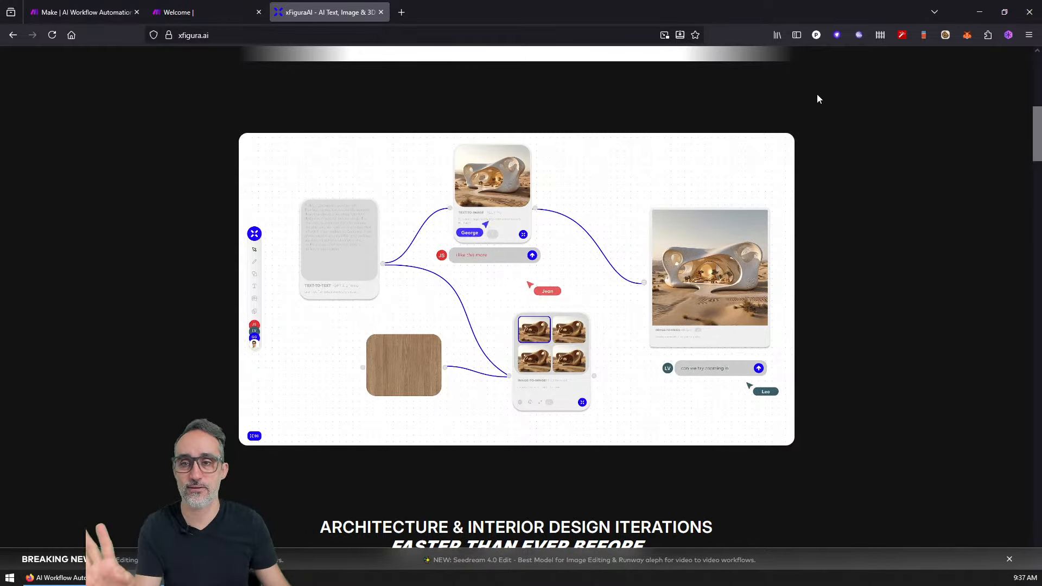
{"action": "middle_click", "coordinate": [345, 10]}
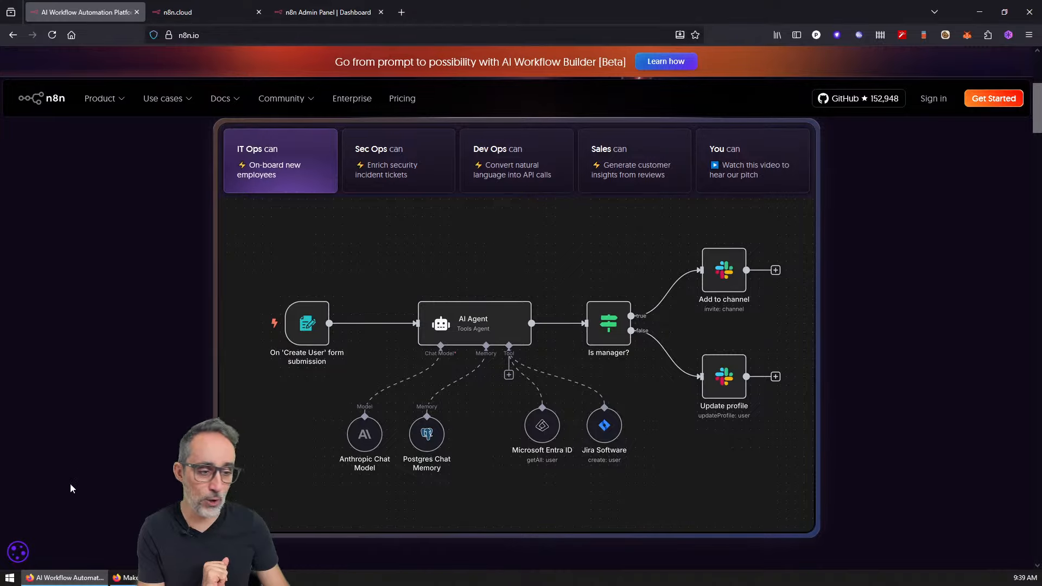
Step: Bring the Make window forward and show its Welcome onboarding tab
{"action": "left_click", "coordinate": [125, 578]}
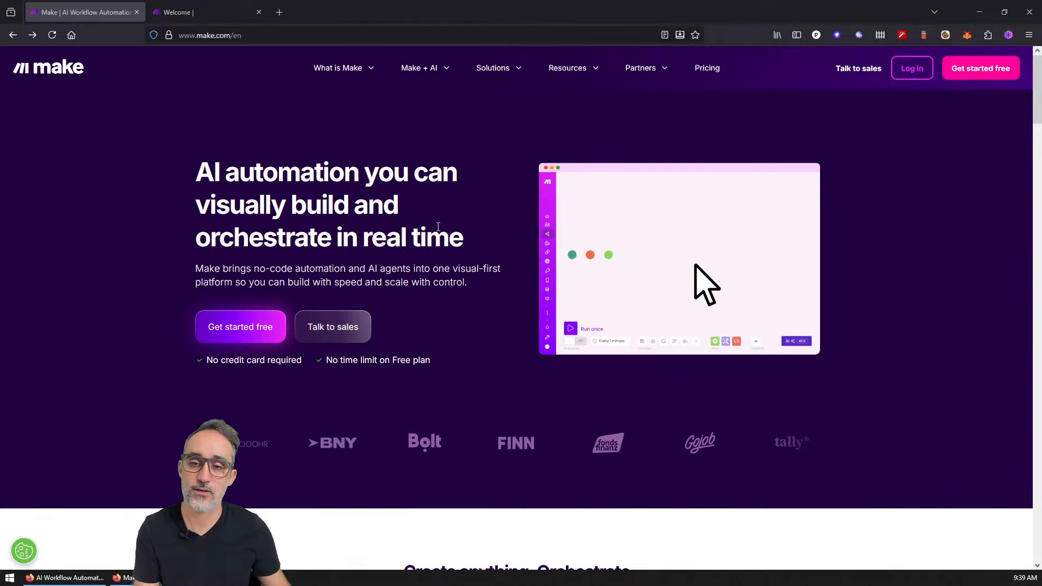
{"action": "left_click", "coordinate": [196, 13]}
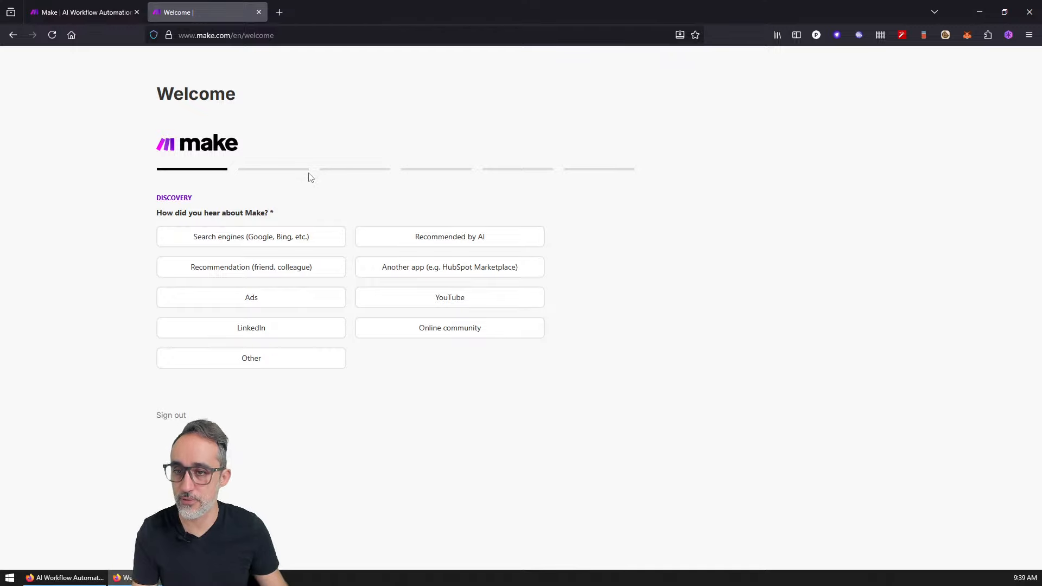
Step: Answer Other for how you heard about Make, no automation experience, and Only Me
{"action": "key", "text": "ctrl+plus"}
{"action": "key", "text": "ctrl+plus"}
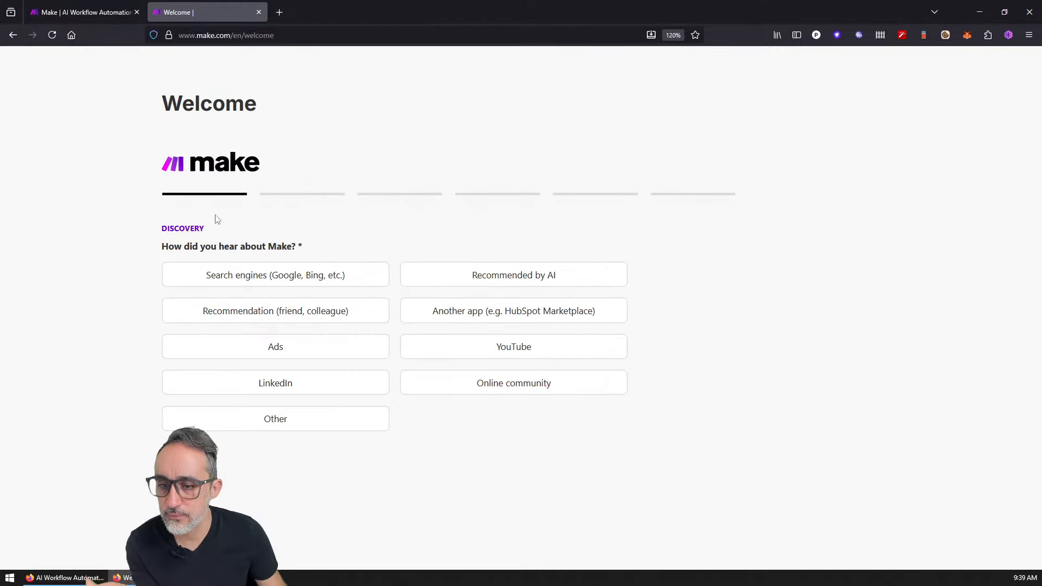
{"action": "left_click", "coordinate": [334, 426]}
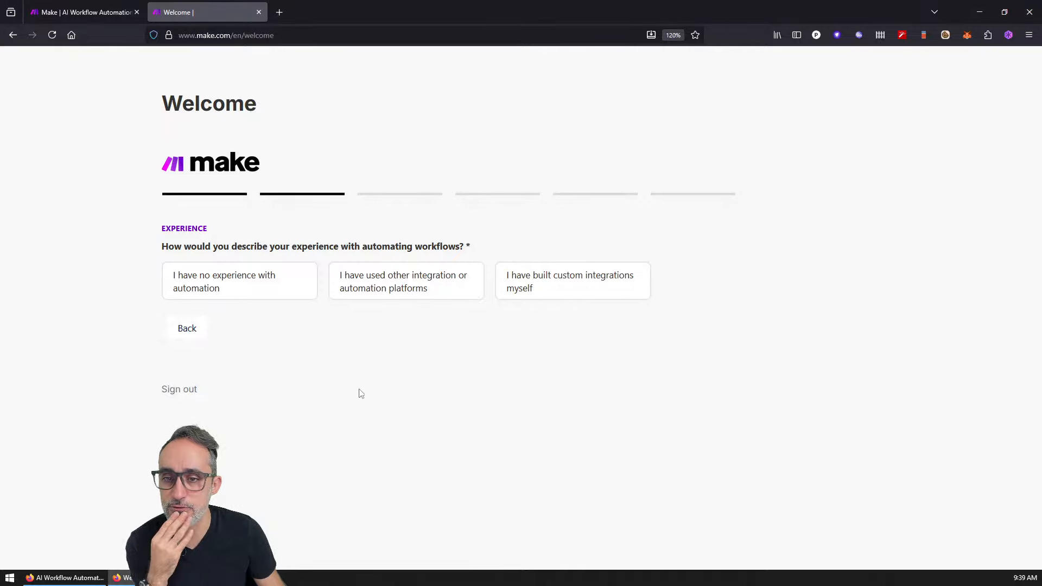
{"action": "left_click", "coordinate": [235, 274]}
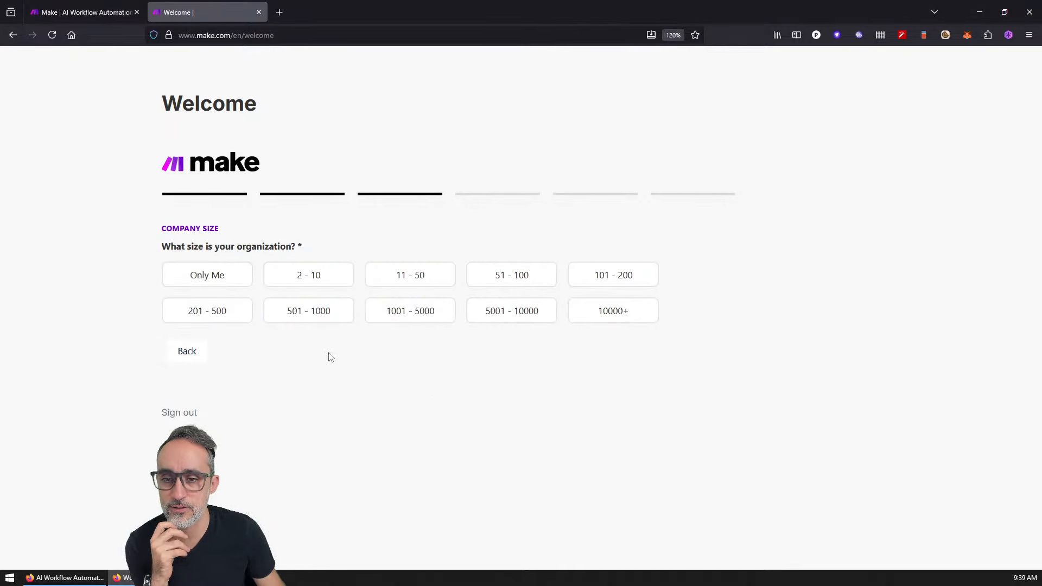
{"action": "left_click", "coordinate": [235, 279]}
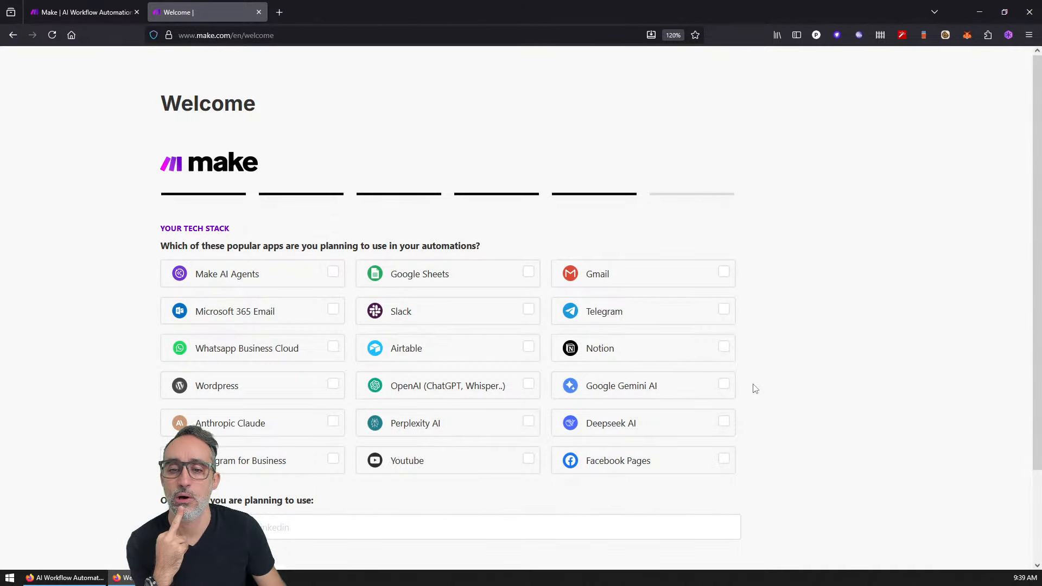
Step: Pick OpenAI, Perplexity, Deepseek, Gemini, Make AI Agents, Claude and Telegram as planned apps
{"action": "left_click", "coordinate": [513, 396]}
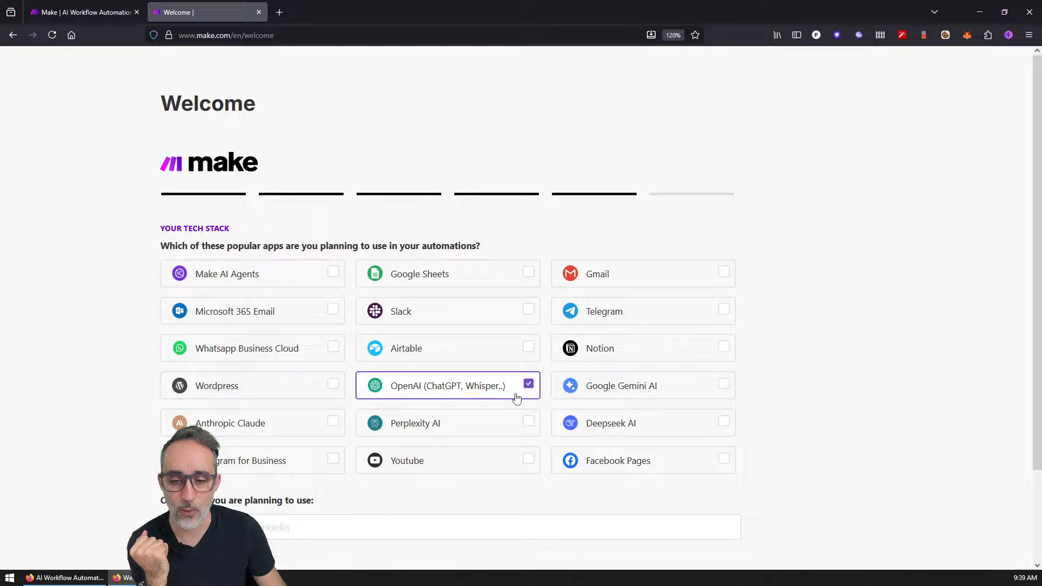
{"action": "left_click", "coordinate": [527, 426]}
{"action": "left_click", "coordinate": [645, 430]}
{"action": "left_click", "coordinate": [667, 394]}
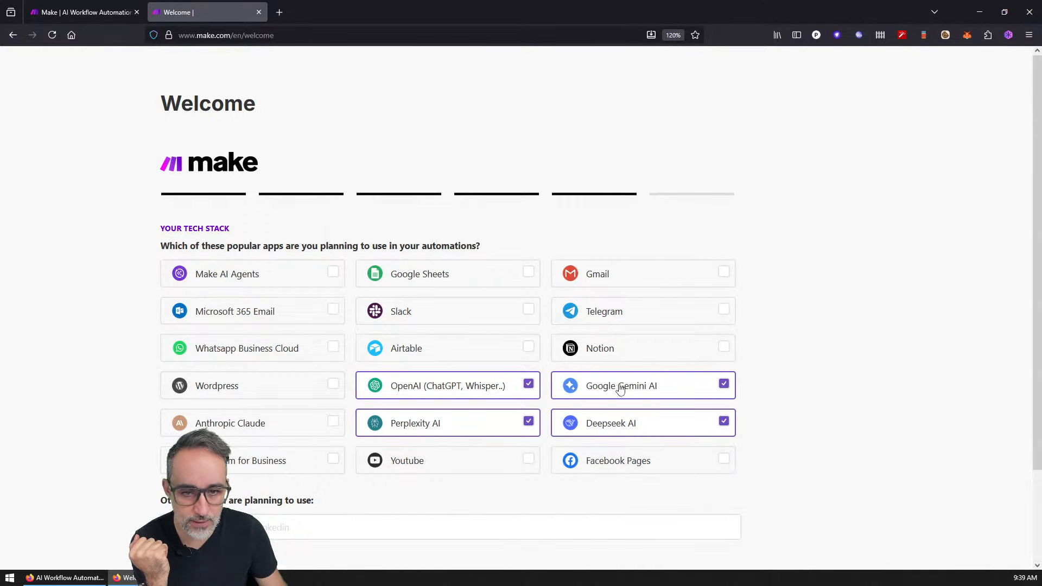
{"action": "left_click", "coordinate": [278, 278]}
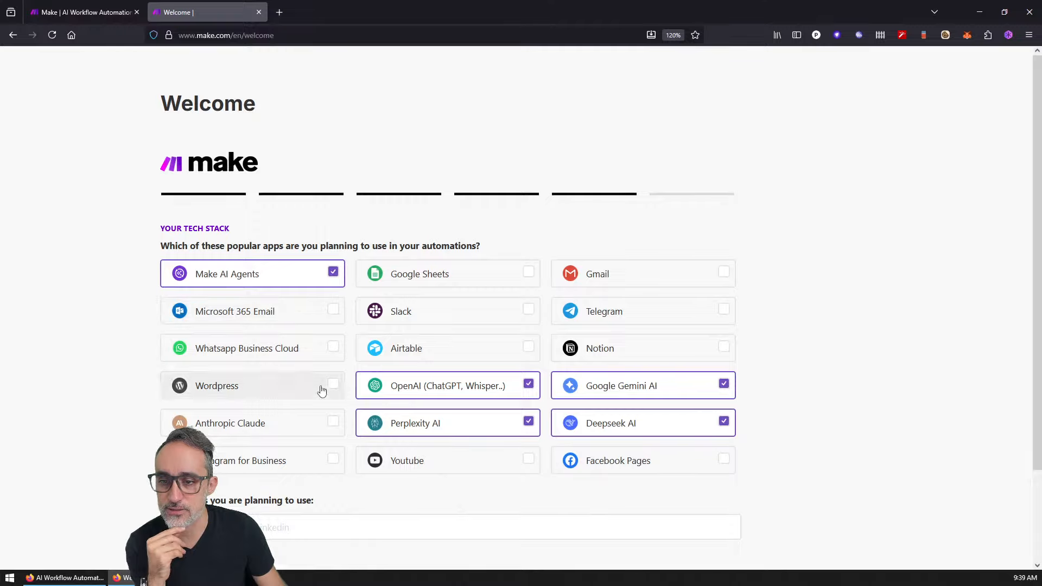
{"action": "left_click", "coordinate": [287, 425]}
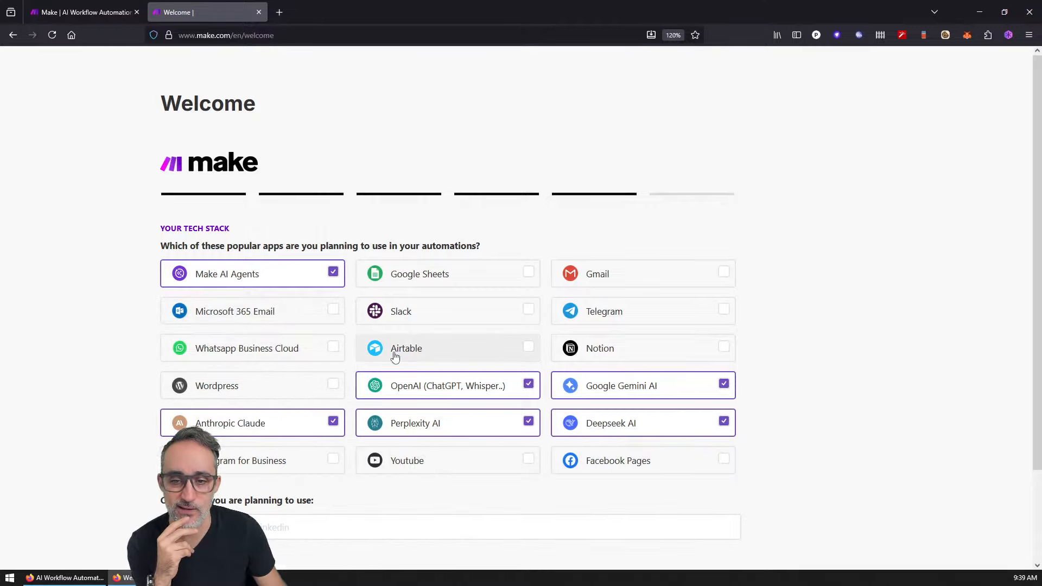
{"action": "left_click", "coordinate": [624, 314]}
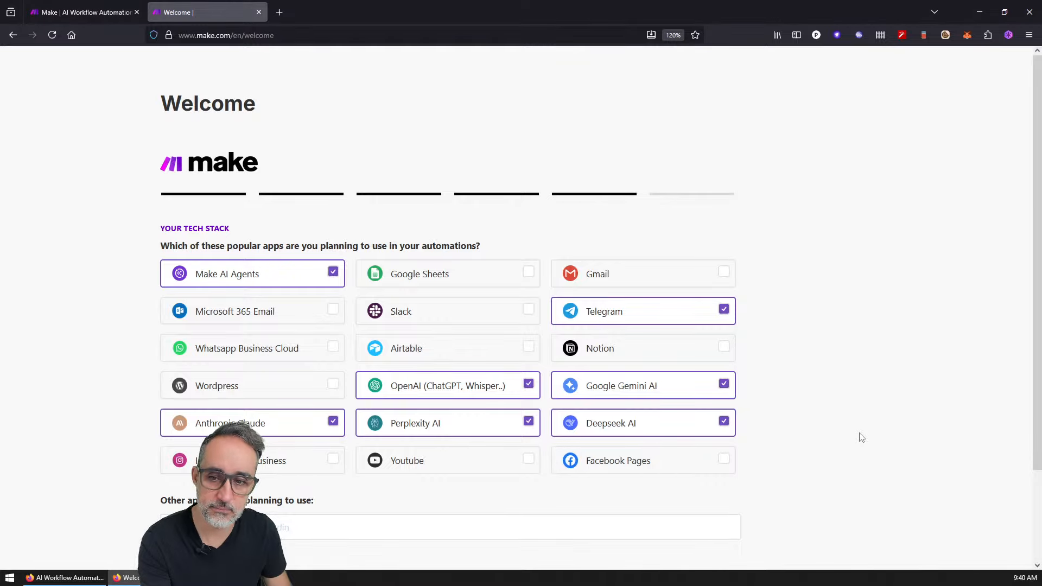
Step: Enter 'Discords' under other apps and submit the tech stack answers
{"action": "right_click", "coordinate": [859, 437]}
{"action": "left_click", "coordinate": [820, 246]}
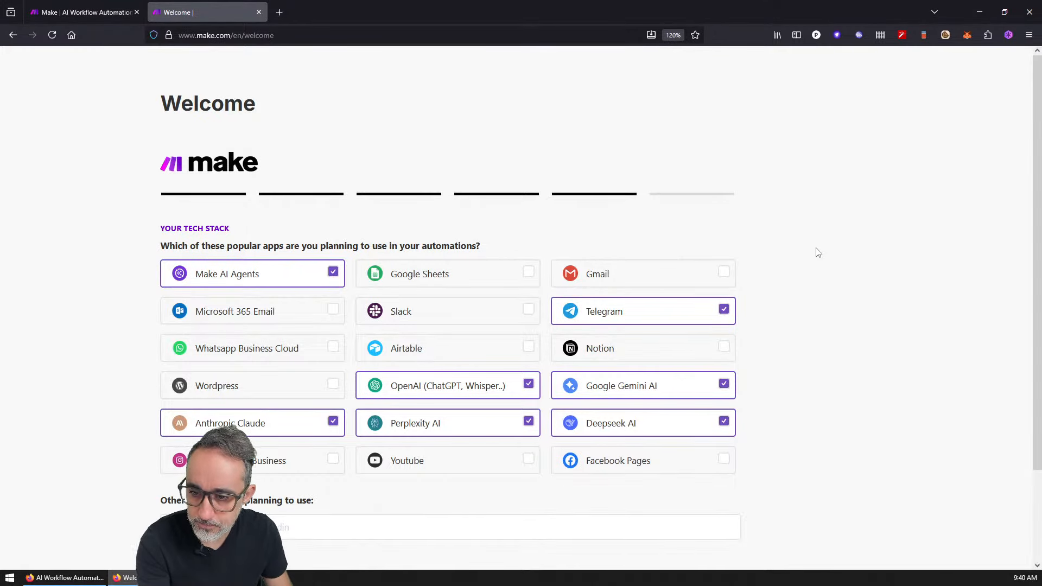
{"action": "scroll", "coordinate": [806, 309], "scroll_direction": "down", "scroll_amount": 2}
{"action": "scroll", "coordinate": [805, 309], "scroll_direction": "up", "scroll_amount": 2}
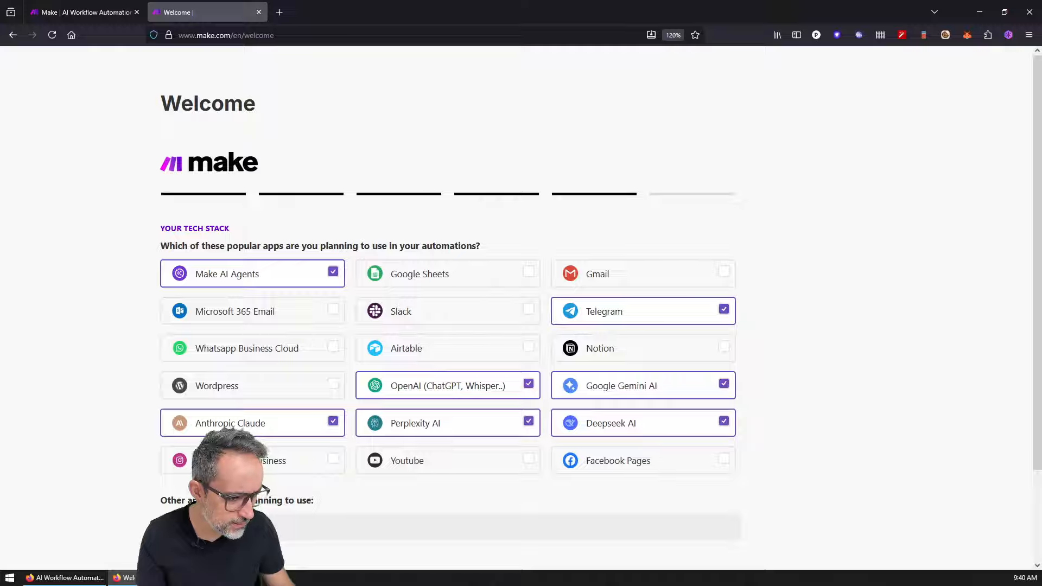
{"action": "type", "text": "Discords"}
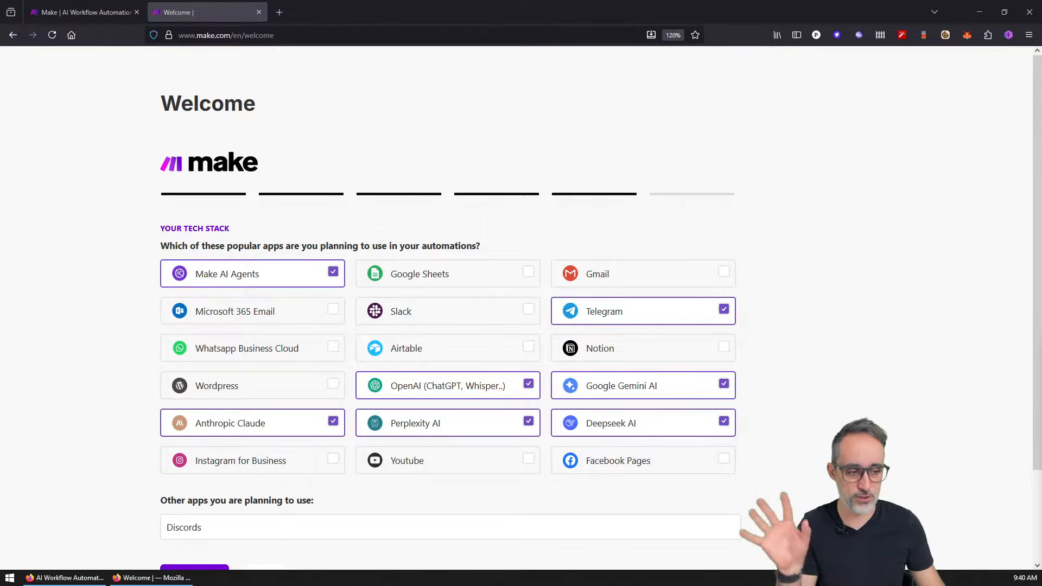
{"action": "left_click", "coordinate": [398, 527]}
{"action": "scroll", "coordinate": [404, 518], "scroll_direction": "down", "scroll_amount": 2}
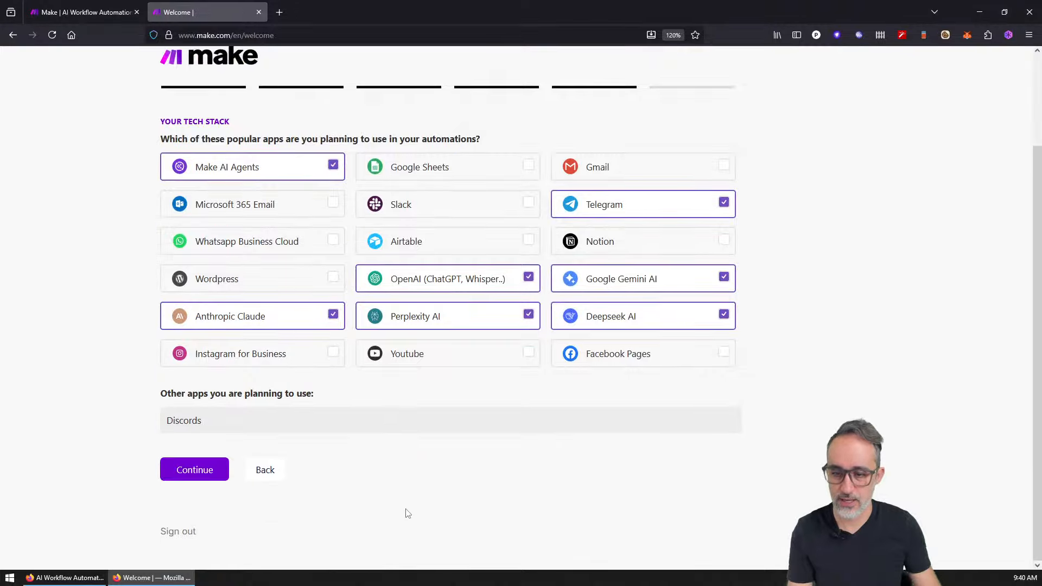
{"action": "key", "text": "ctrl+plus"}
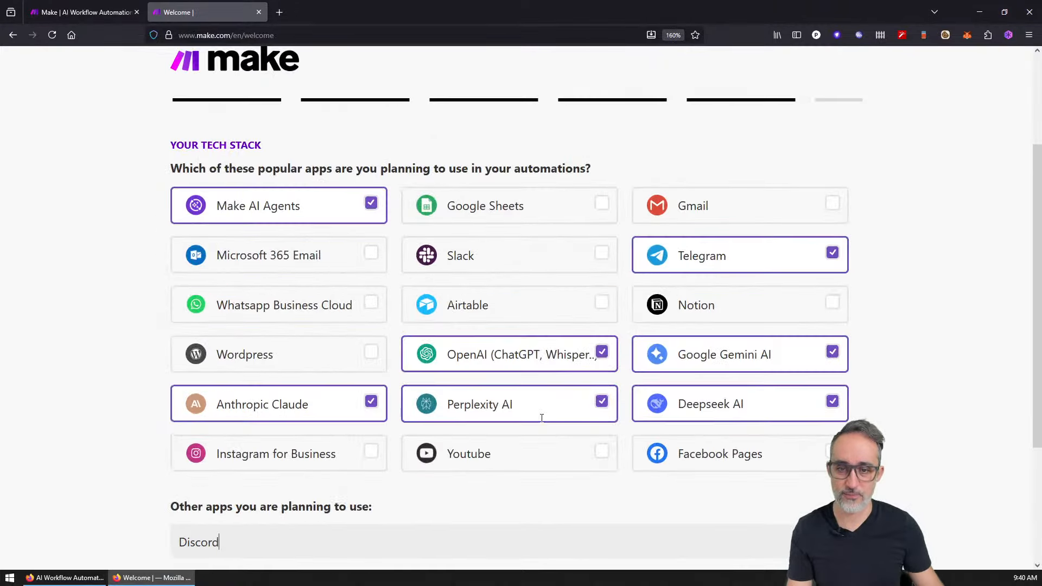
{"action": "key", "text": "ctrl+plus"}
{"action": "left_click", "coordinate": [189, 448]}
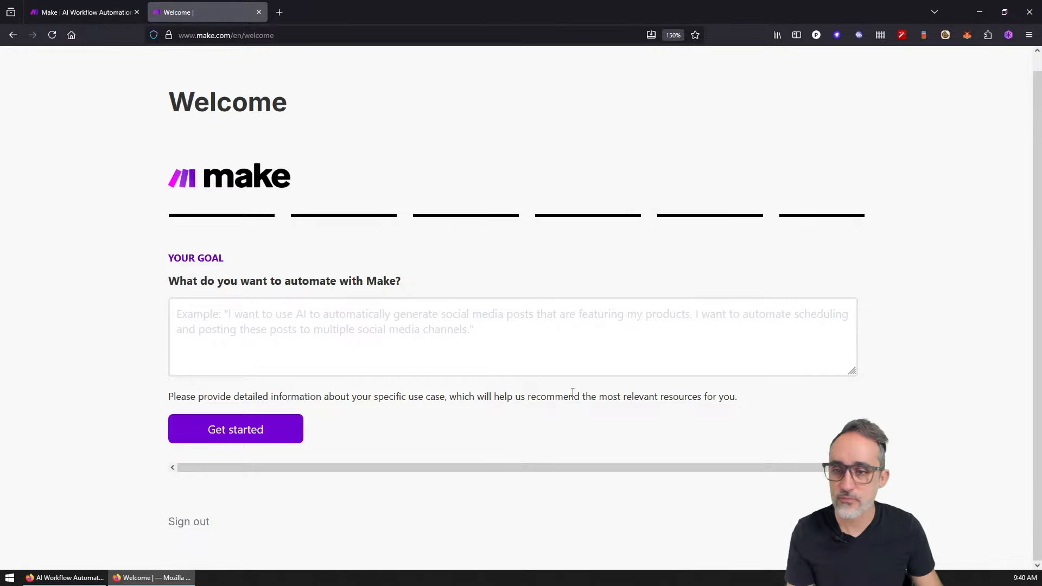
Step: Enter 'Education' as the automation goal and finish the questionnaire
{"action": "left_click", "coordinate": [514, 317]}
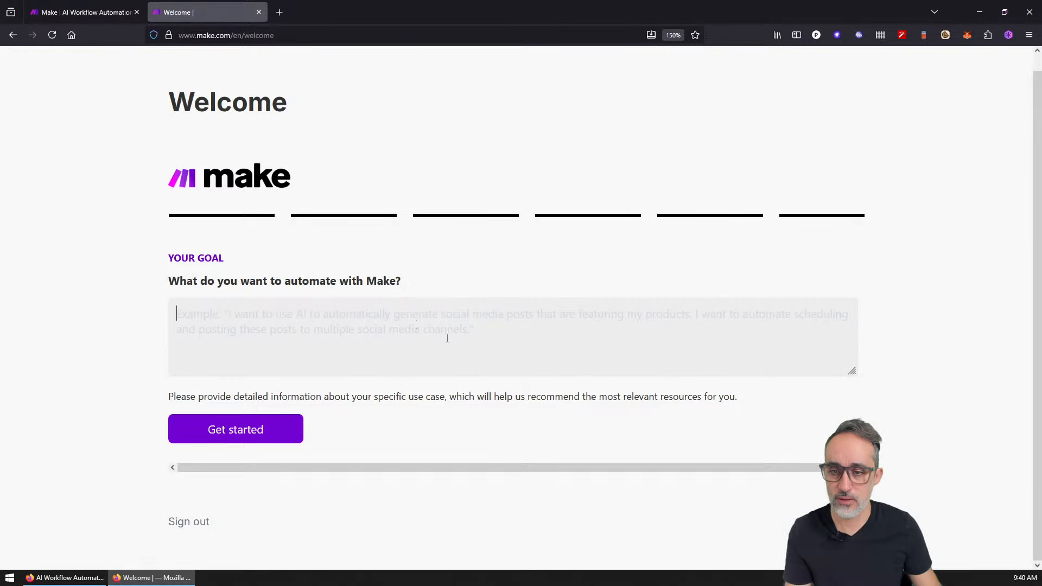
{"action": "type", "text": "Education"}
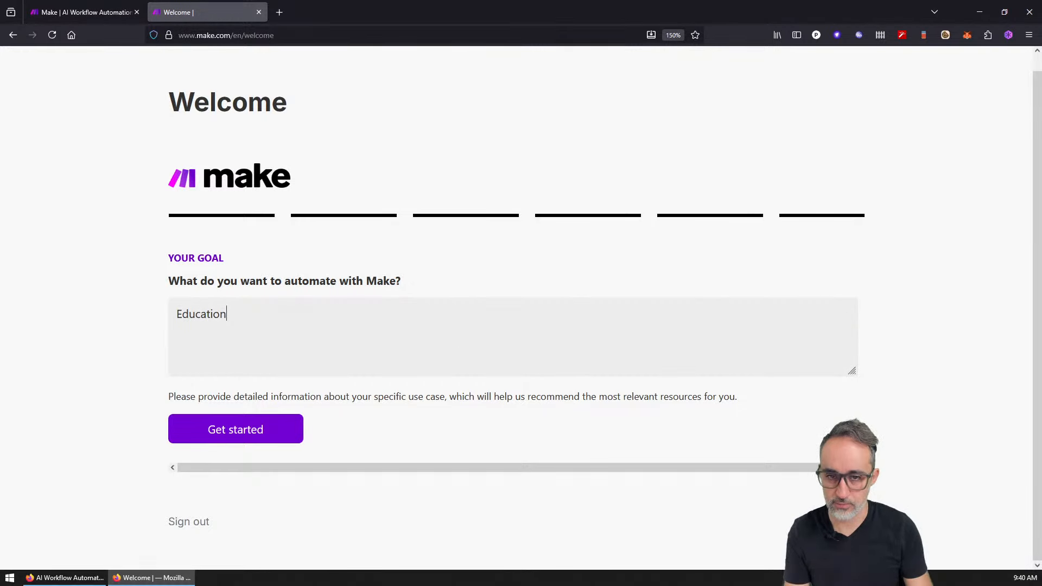
{"action": "left_click", "coordinate": [284, 432]}
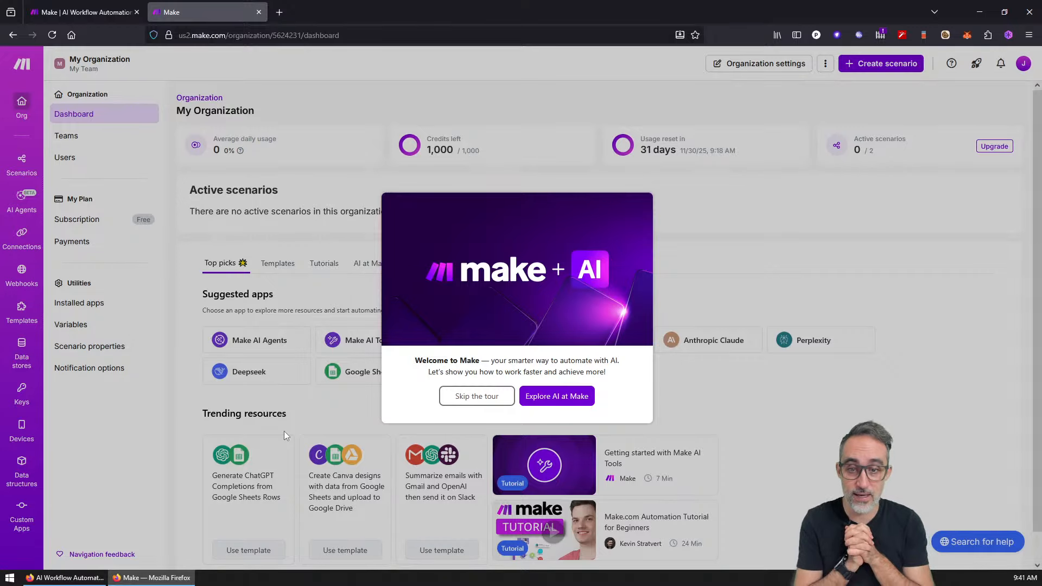
Step: Start the Explore AI at Make tour and advance past Content Extractor to Make AI Agents
{"action": "left_click", "coordinate": [577, 389]}
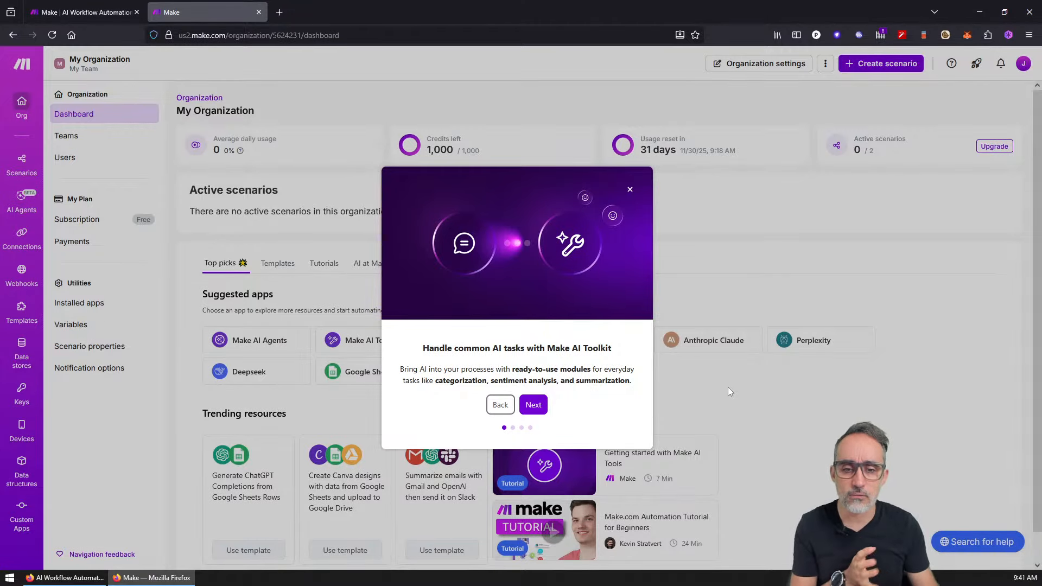
{"action": "left_click", "coordinate": [533, 405]}
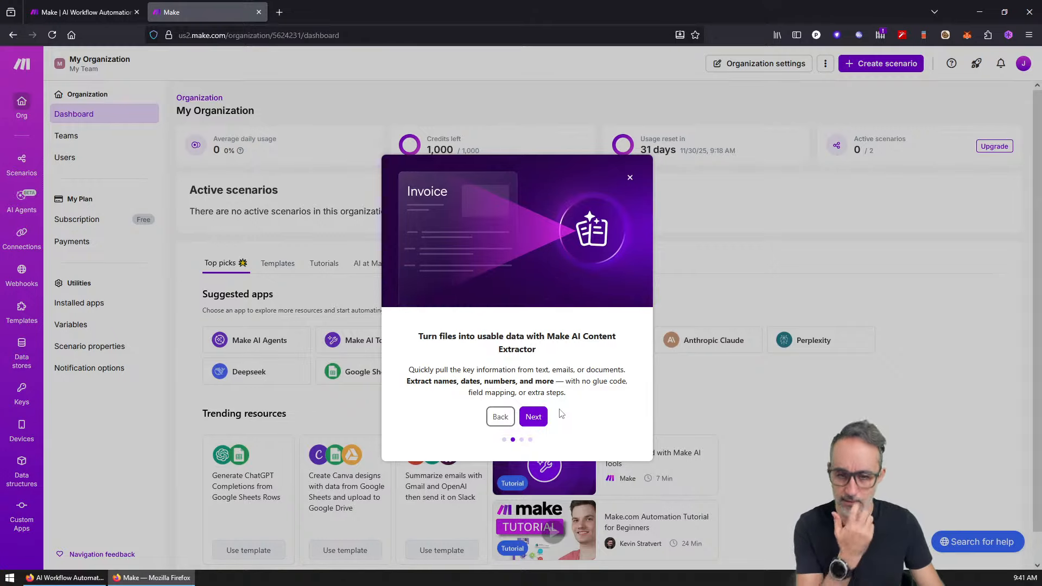
{"action": "left_click_drag", "start_coordinate": [425, 366], "coordinate": [563, 395]}
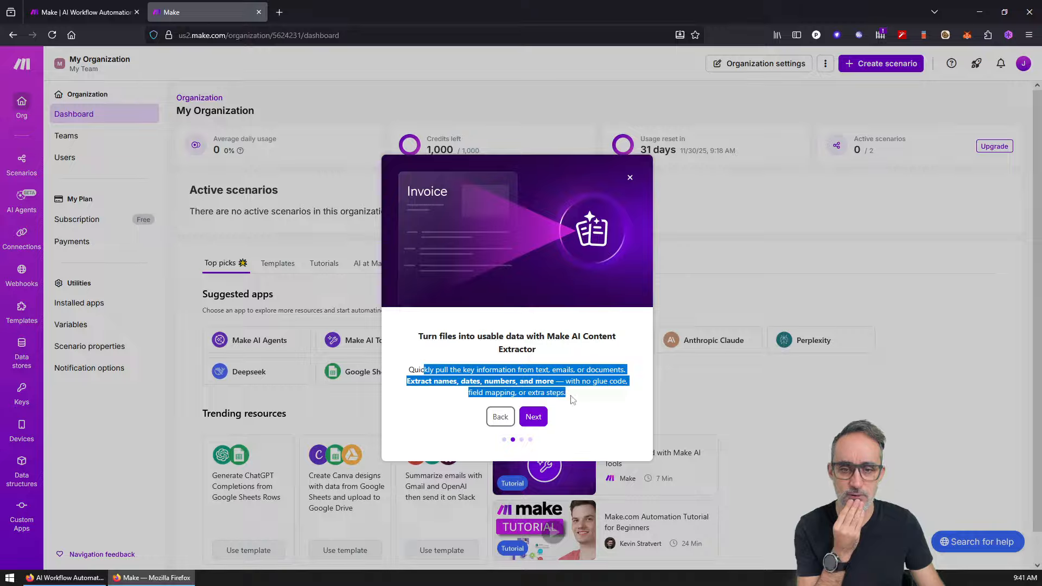
{"action": "left_click", "coordinate": [573, 402]}
{"action": "left_click", "coordinate": [542, 418]}
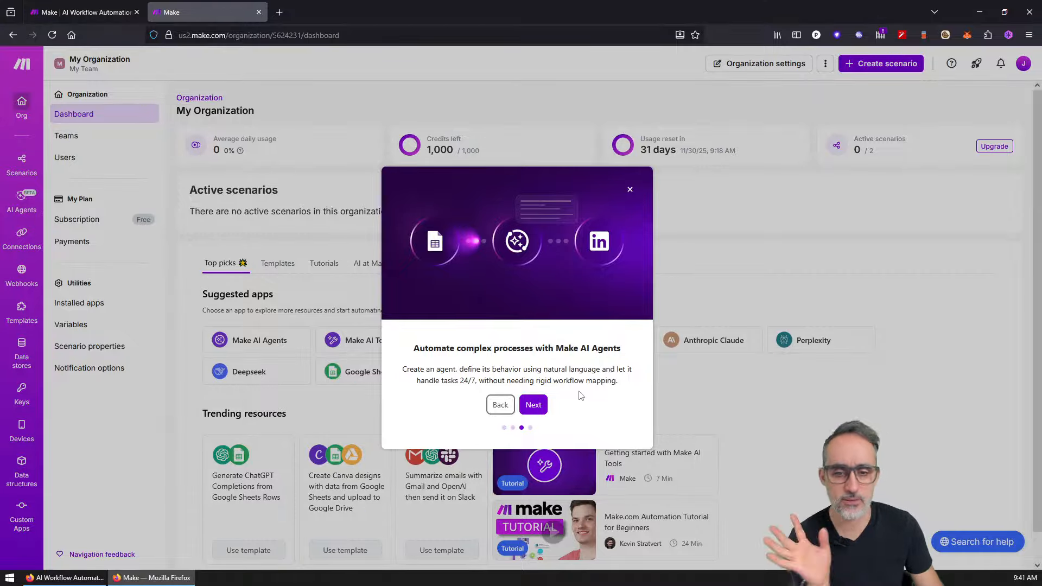
Step: Advance to the final AI tour slide and create your first scenario
{"action": "left_click", "coordinate": [544, 406]}
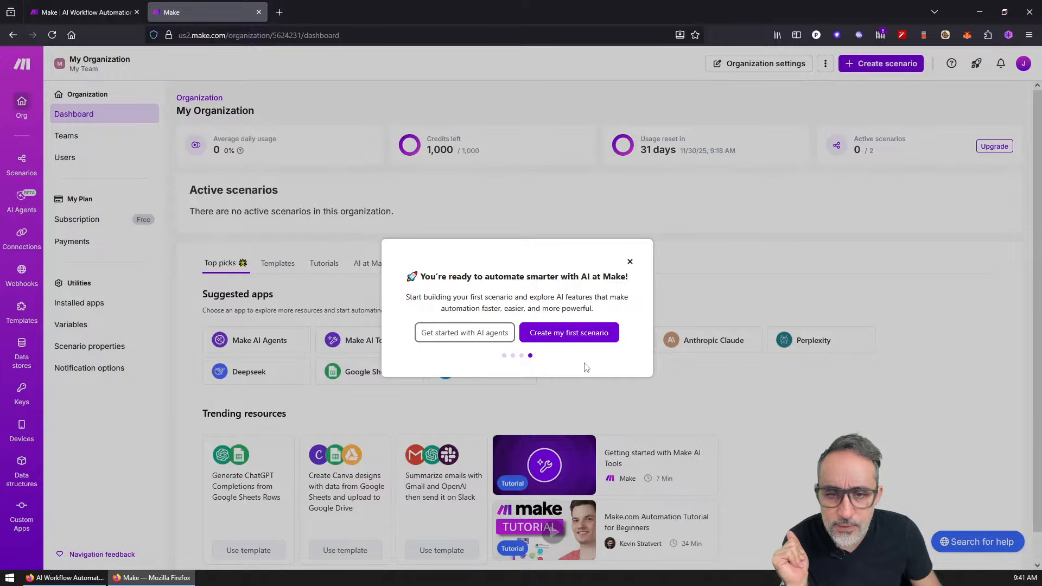
{"action": "left_click_drag", "start_coordinate": [446, 297], "coordinate": [565, 294]}
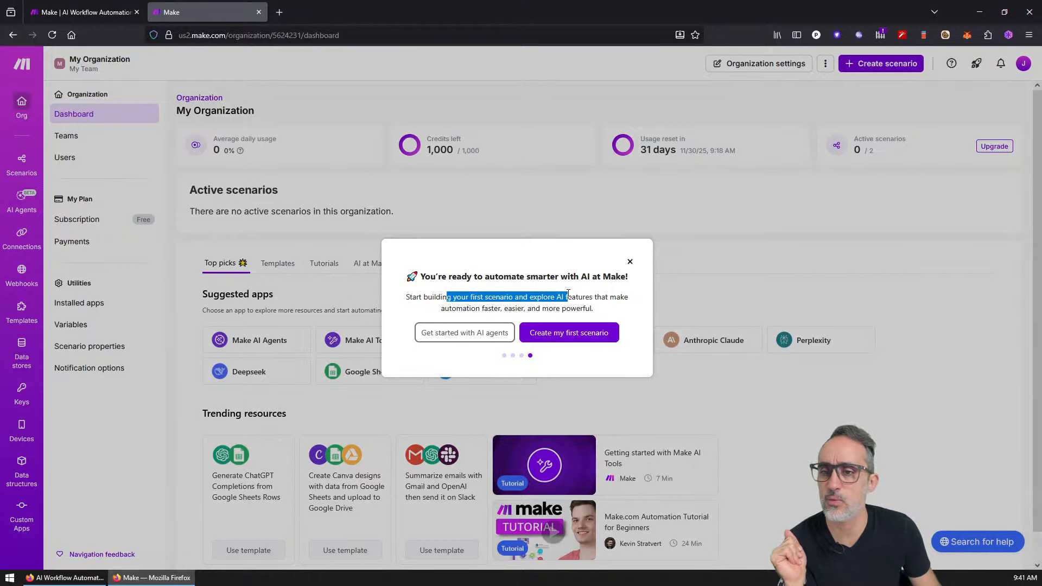
{"action": "left_click", "coordinate": [568, 294]}
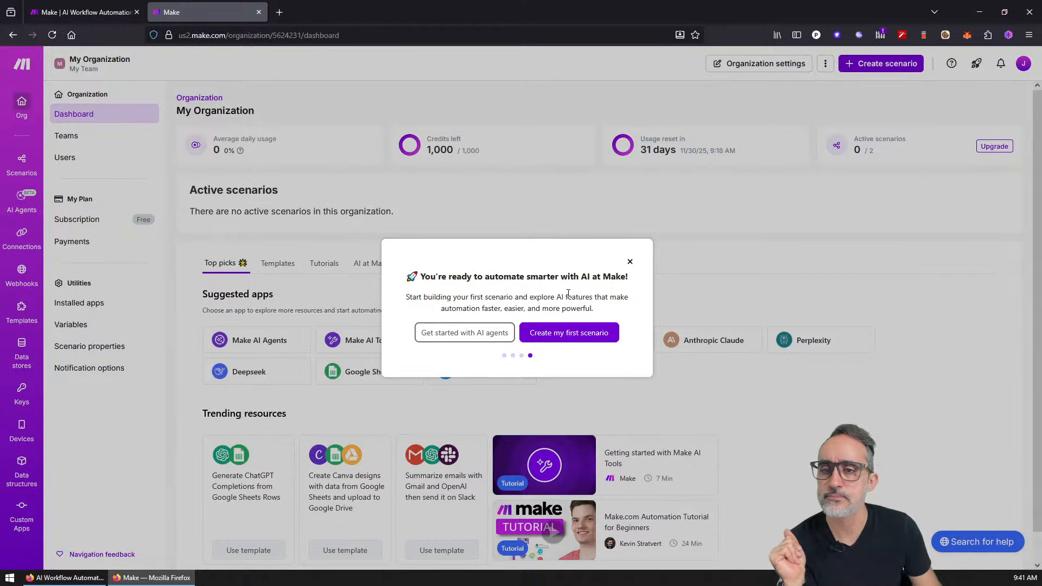
{"action": "left_click", "coordinate": [576, 330]}
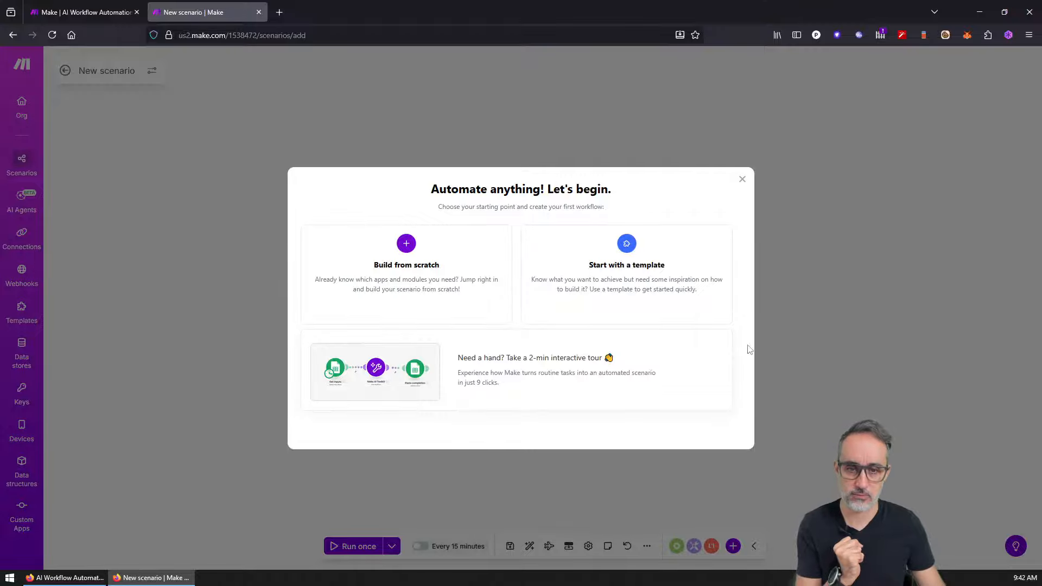
Step: After previewing the product tour, open the 'Generate ChatGPT Completions from Google Sheets Rows' template
{"action": "left_click", "coordinate": [662, 364]}
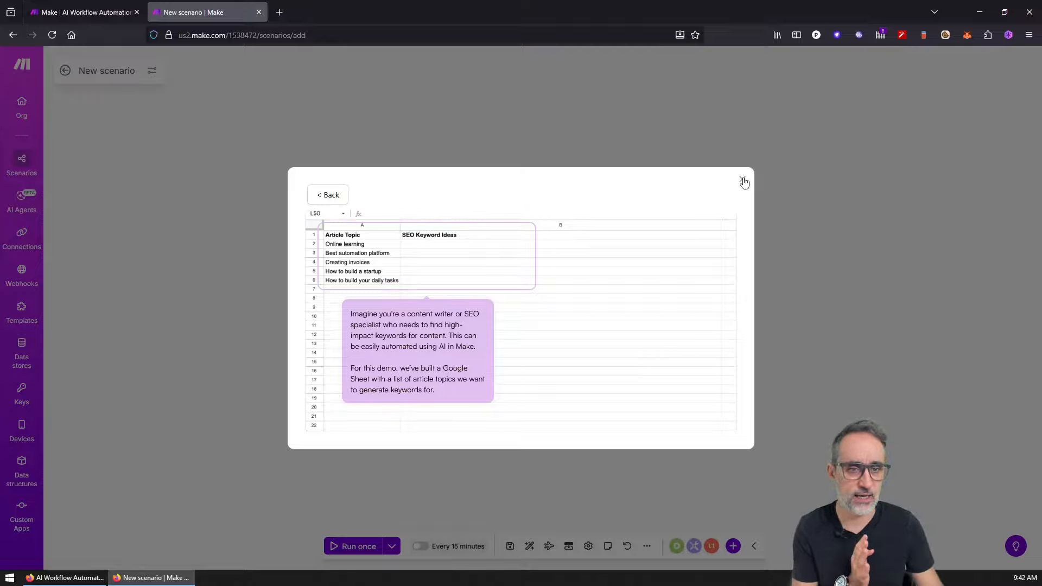
{"action": "left_click", "coordinate": [346, 200]}
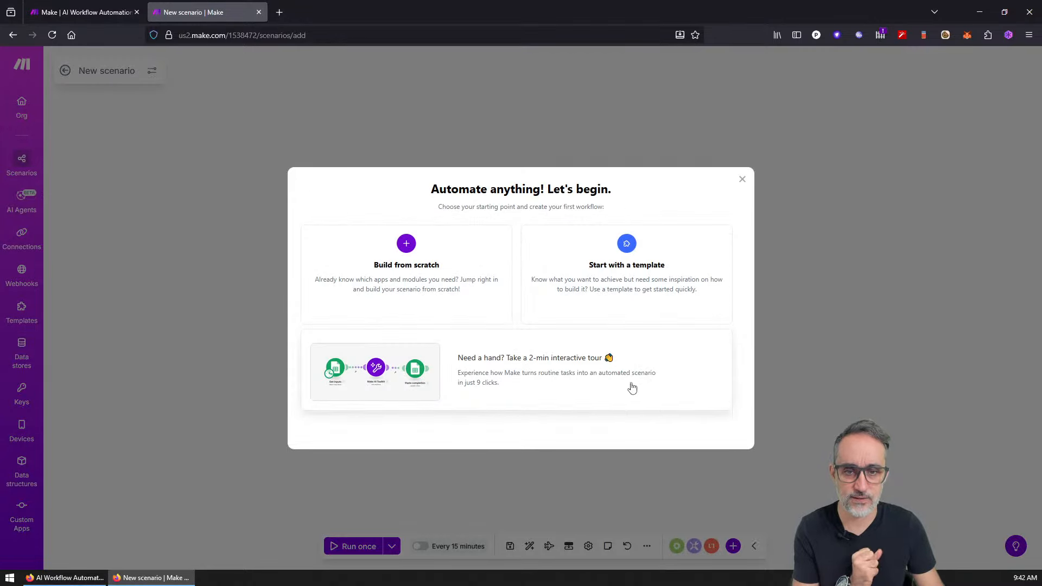
{"action": "left_click", "coordinate": [645, 286]}
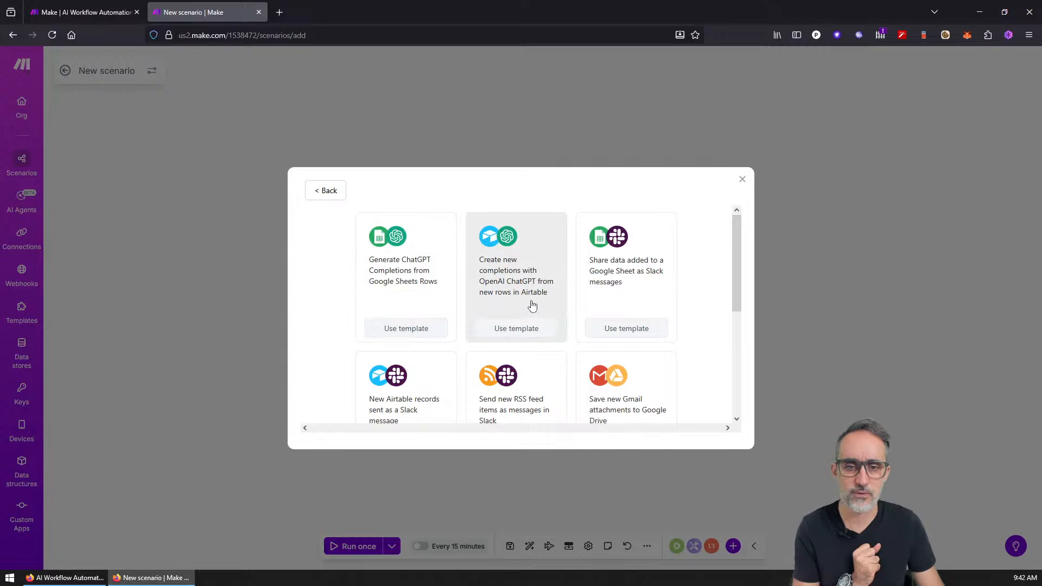
{"action": "scroll", "coordinate": [533, 307], "scroll_direction": "down", "scroll_amount": 4}
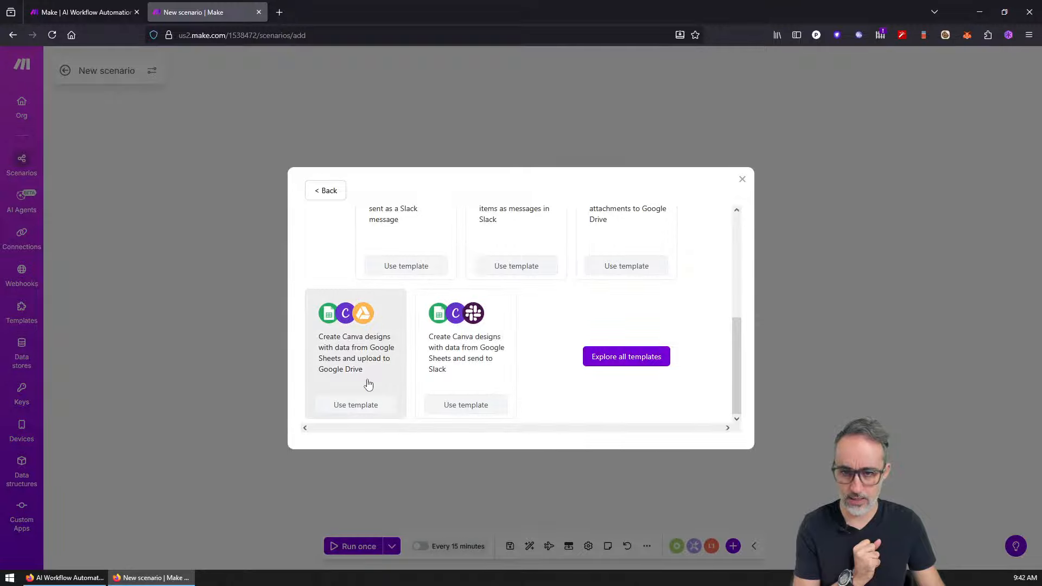
{"action": "scroll", "coordinate": [453, 363], "scroll_direction": "up", "scroll_amount": 4}
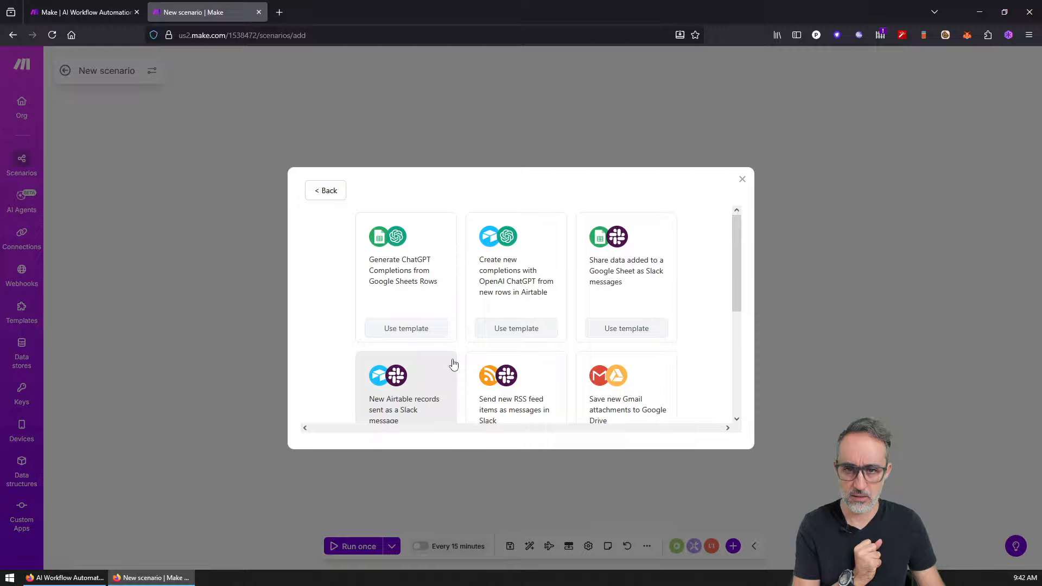
{"action": "left_click", "coordinate": [412, 277]}
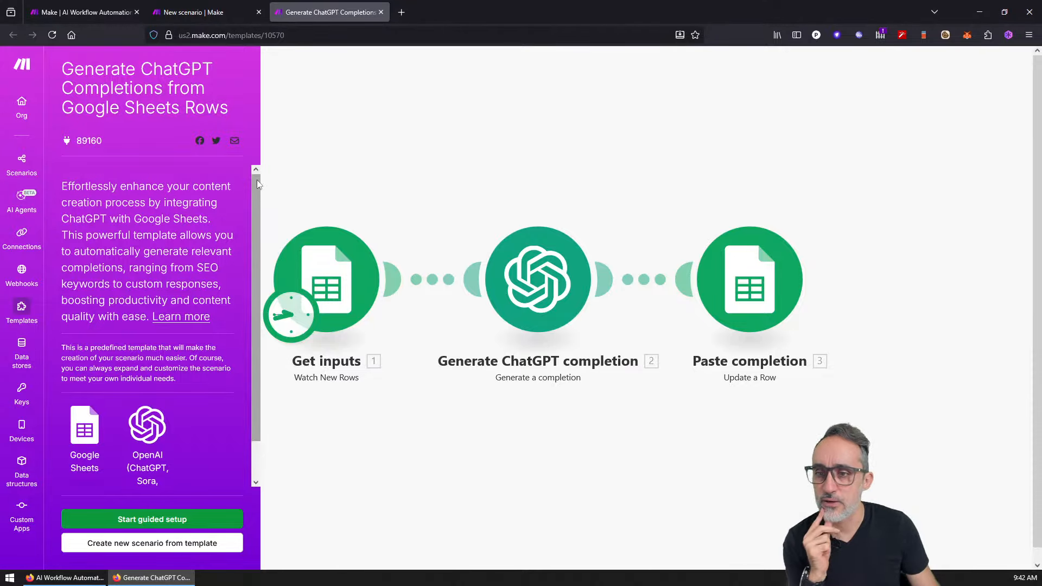
Step: Read the template description, then start its guided setup at the Google Sheets connection step
{"action": "mouse_move", "coordinate": [256, 180]}
{"action": "left_mouse_down"}
{"action": "mouse_move", "coordinate": [257, 193]}
{"action": "mouse_move", "coordinate": [257, 184]}
{"action": "left_mouse_up"}
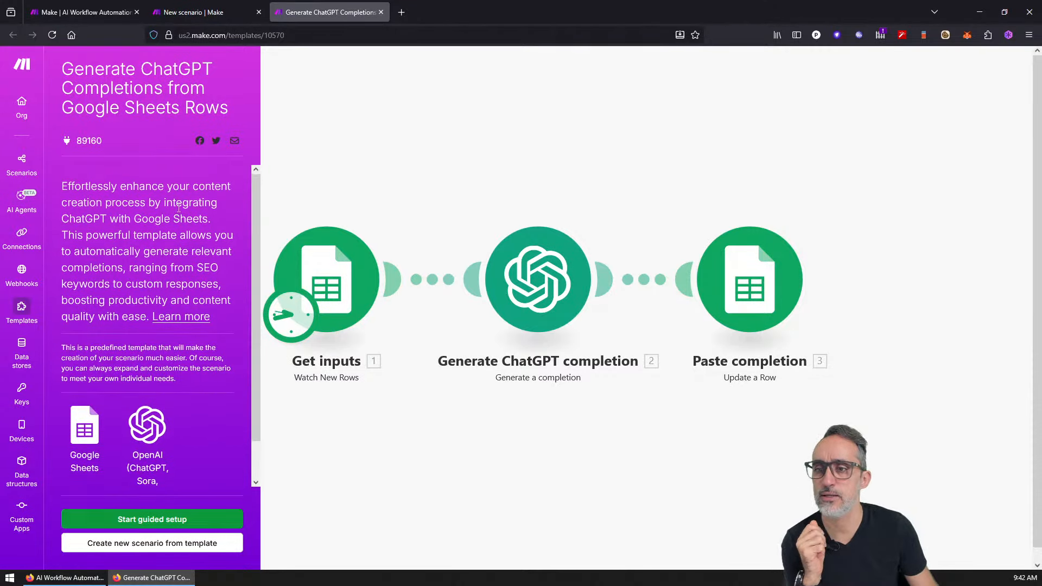
{"action": "left_click_drag", "start_coordinate": [110, 218], "coordinate": [223, 221]}
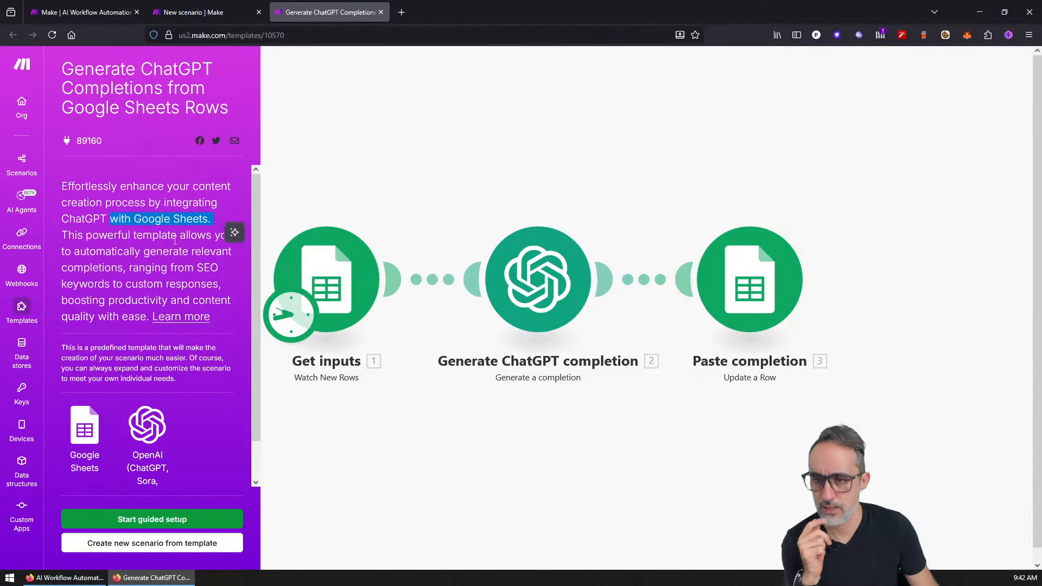
{"action": "left_click_drag", "start_coordinate": [159, 234], "coordinate": [175, 329]}
{"action": "scroll", "coordinate": [129, 320], "scroll_direction": "down", "scroll_amount": 1}
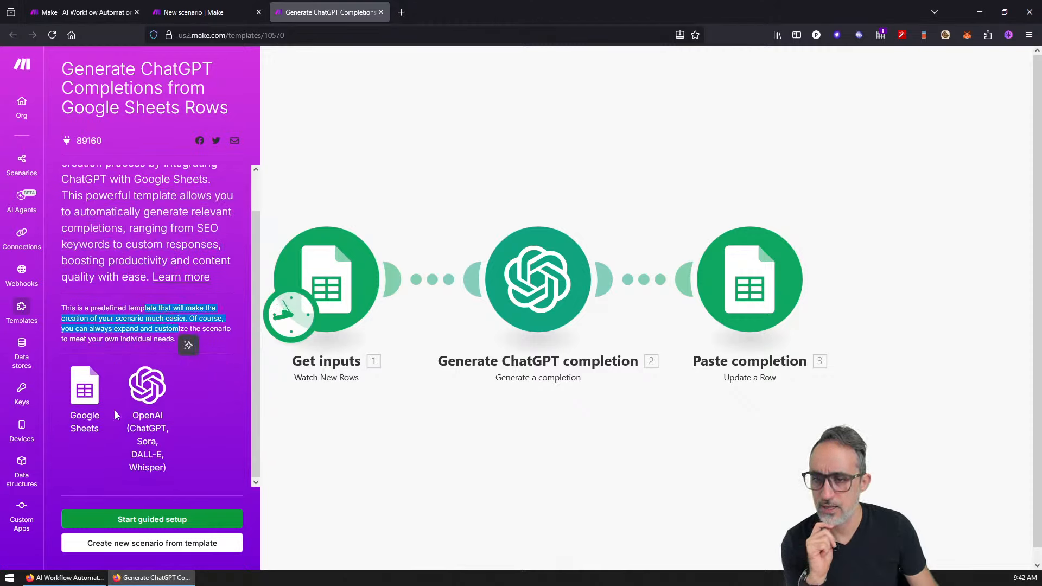
{"action": "left_click", "coordinate": [194, 440]}
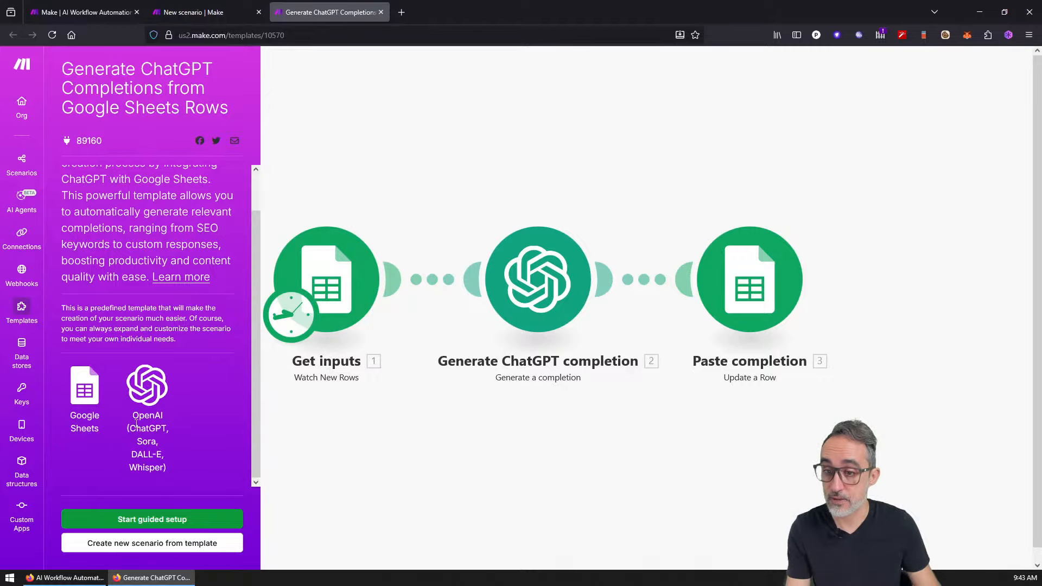
{"action": "left_click", "coordinate": [202, 518]}
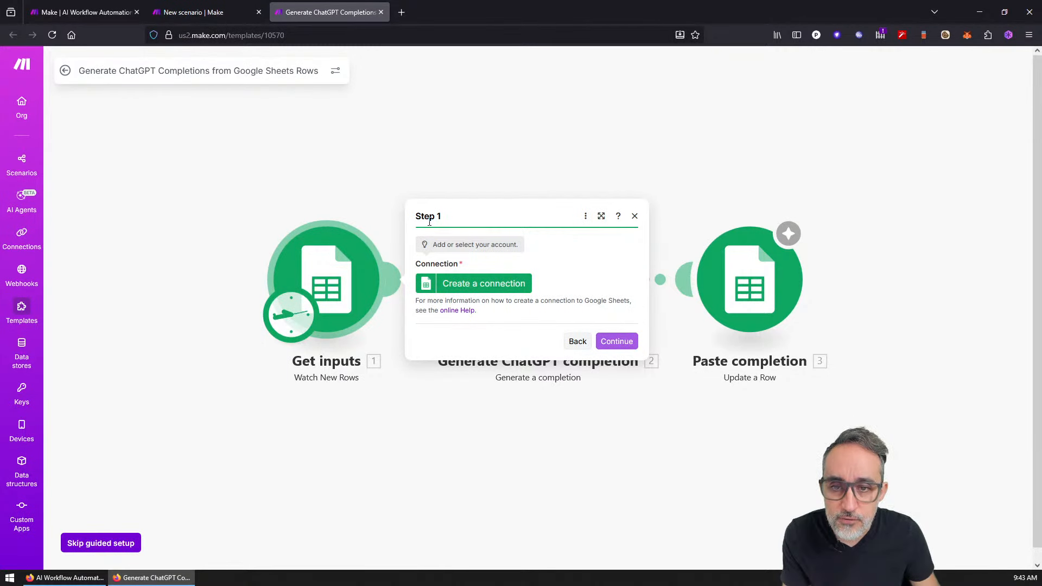
Step: Create My Google connection with advanced settings shown, and authorize it via Sign in with Google
{"action": "left_click", "coordinate": [470, 286]}
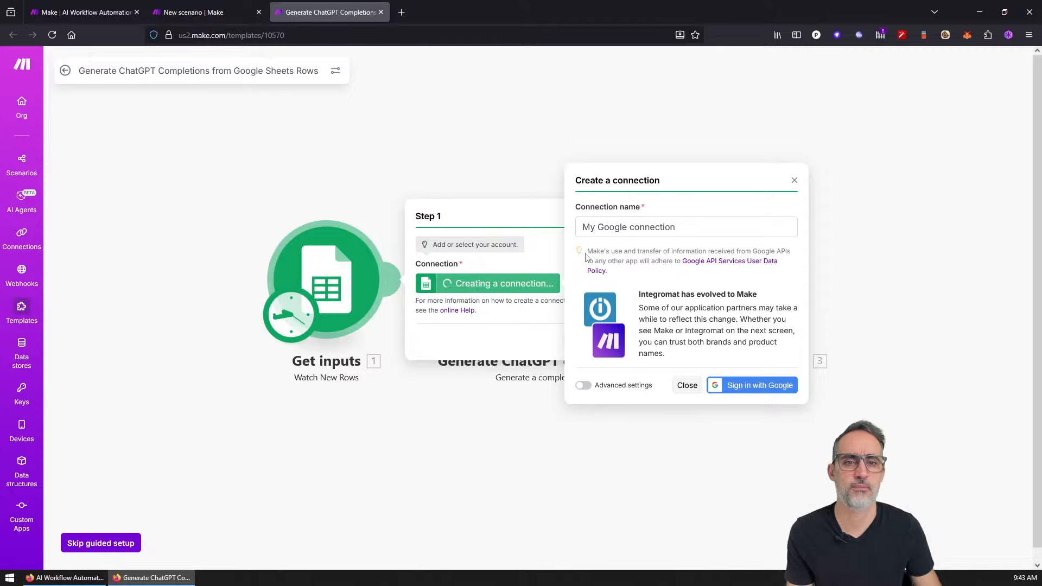
{"action": "left_click", "coordinate": [665, 227]}
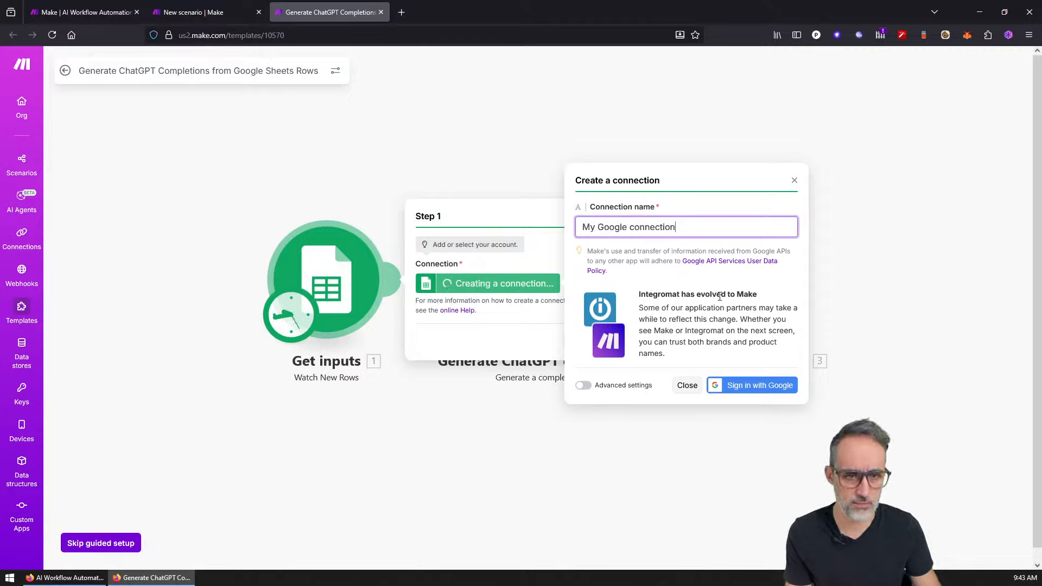
{"action": "left_click", "coordinate": [583, 384]}
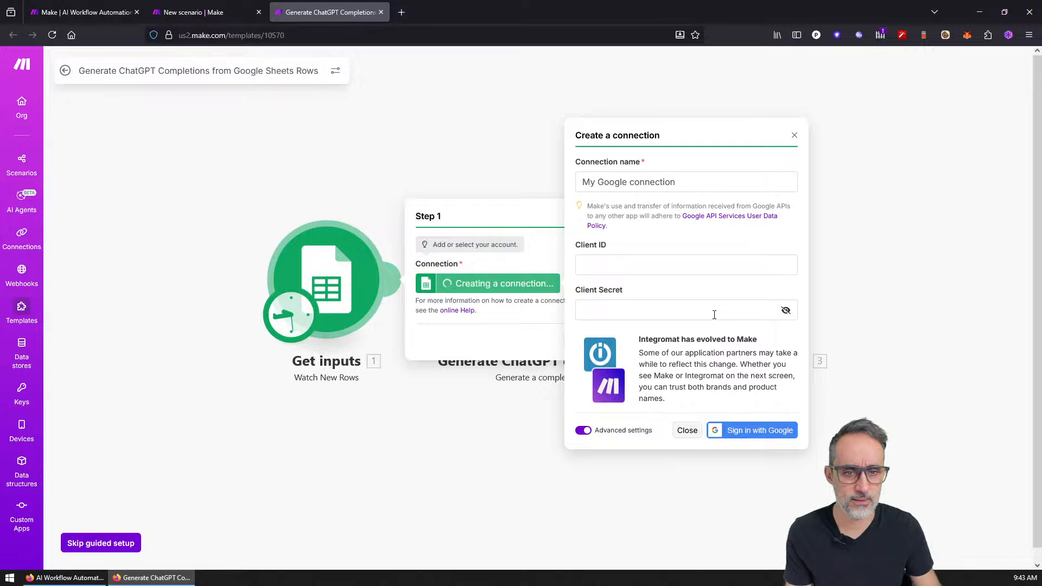
{"action": "left_click", "coordinate": [767, 430]}
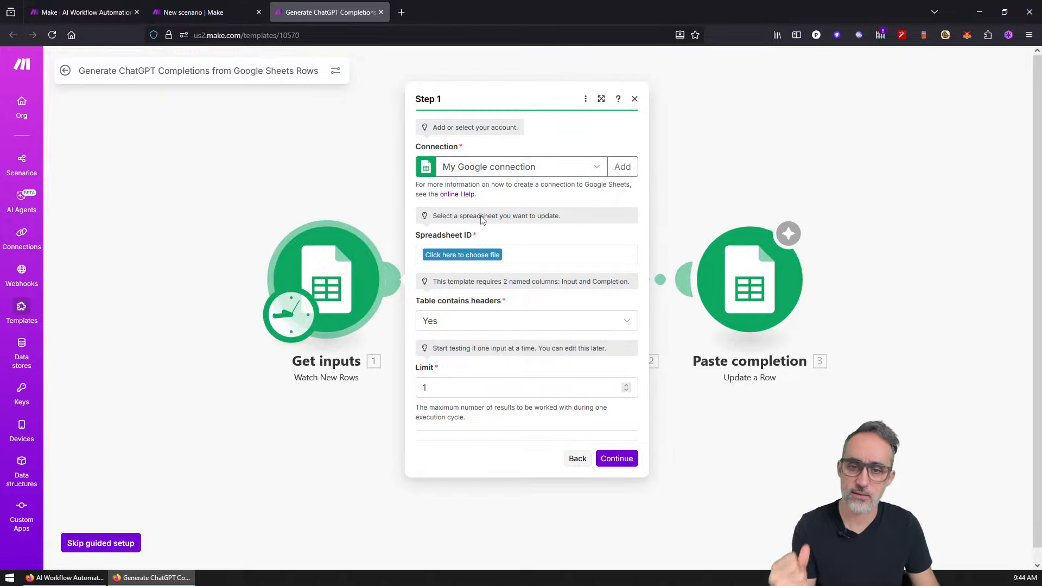
Step: Search for Google Spreadsheets in a new tab and create a blank spreadsheet
{"action": "left_click", "coordinate": [411, 12]}
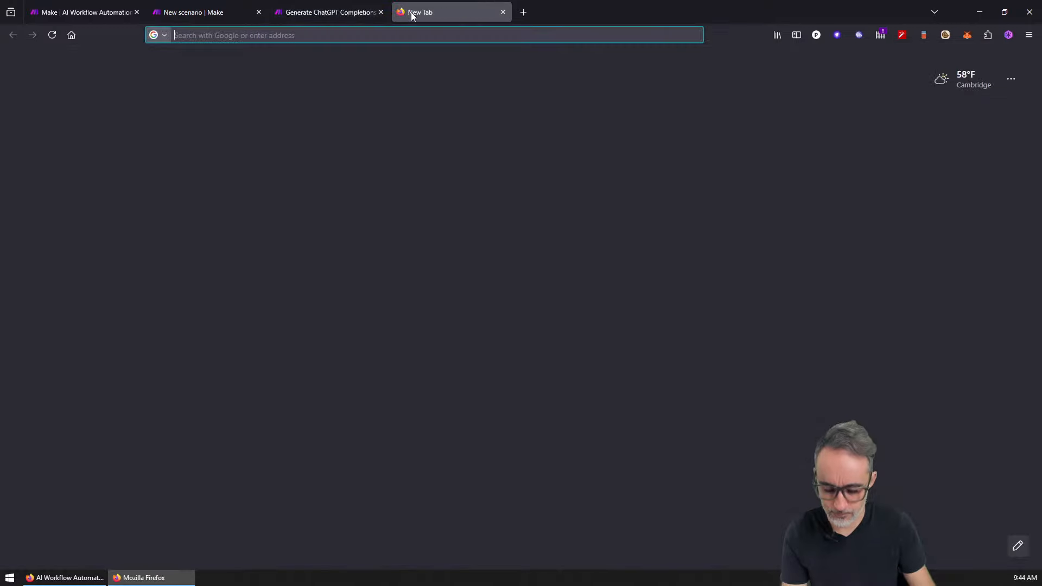
{"action": "type", "text": "google spreadsheets"}
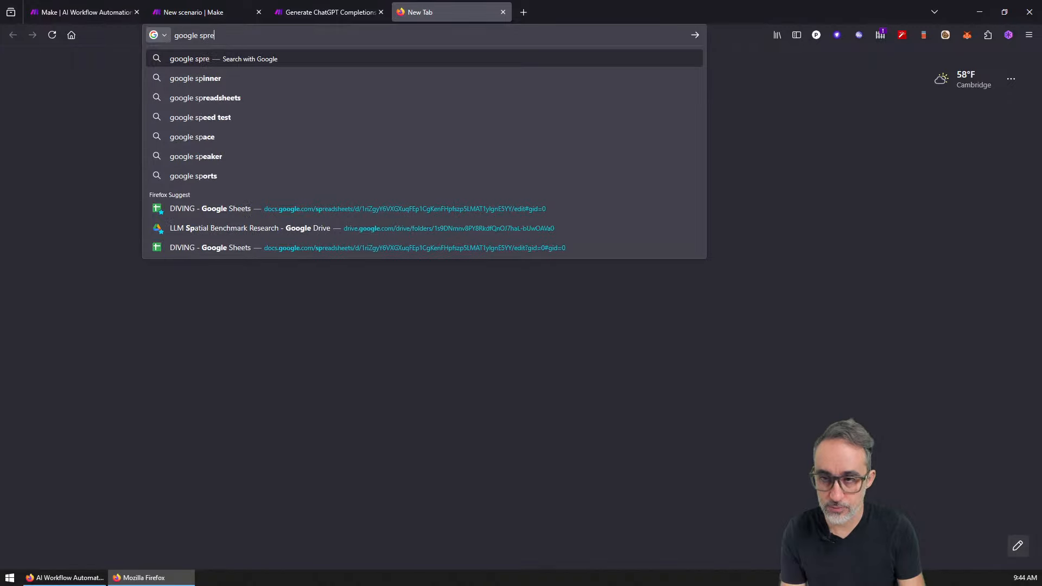
{"action": "key", "text": "Return"}
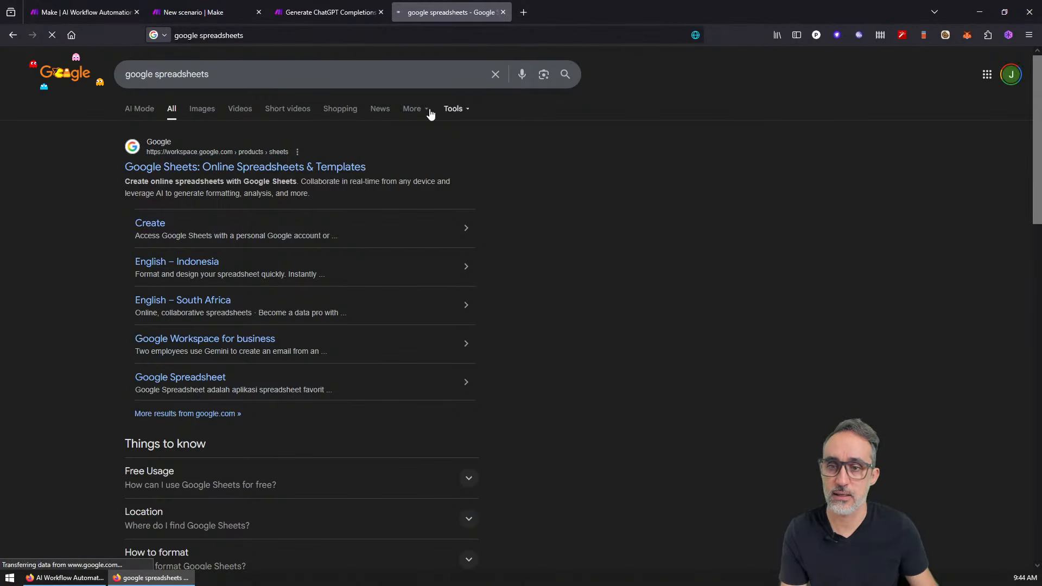
{"action": "left_click", "coordinate": [336, 170]}
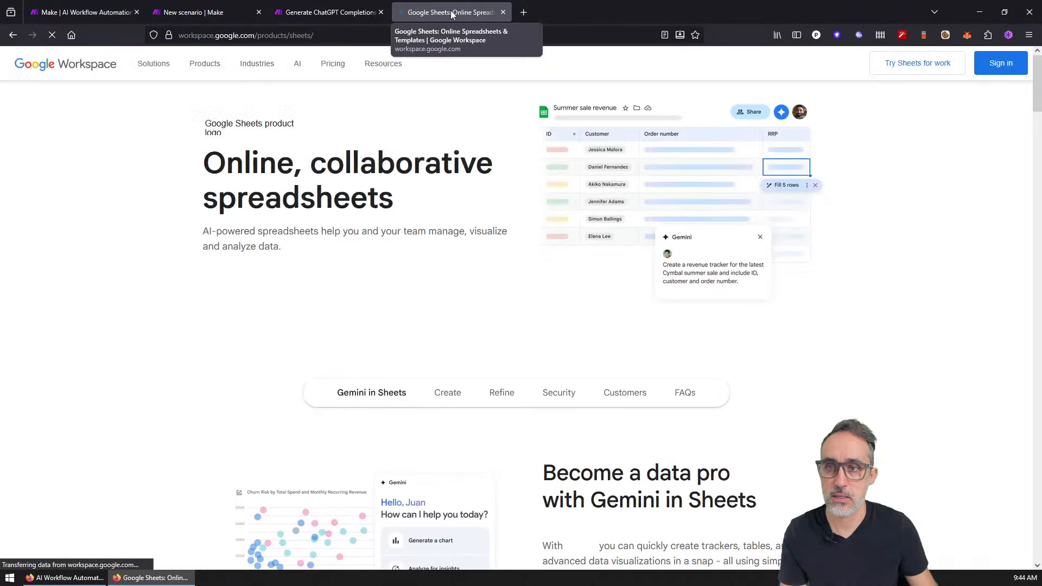
{"action": "left_click", "coordinate": [995, 65]}
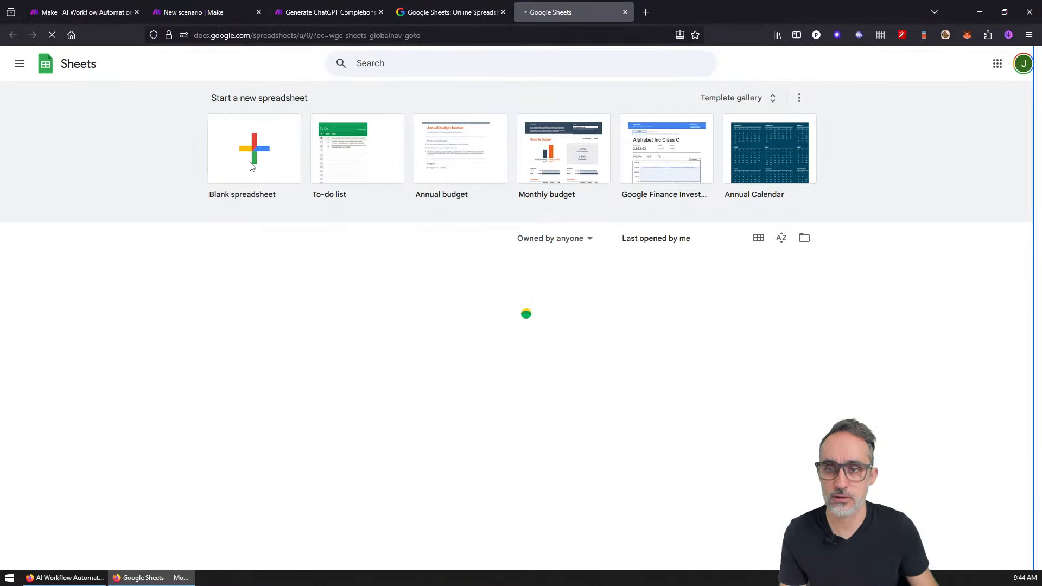
{"action": "left_click", "coordinate": [233, 157]}
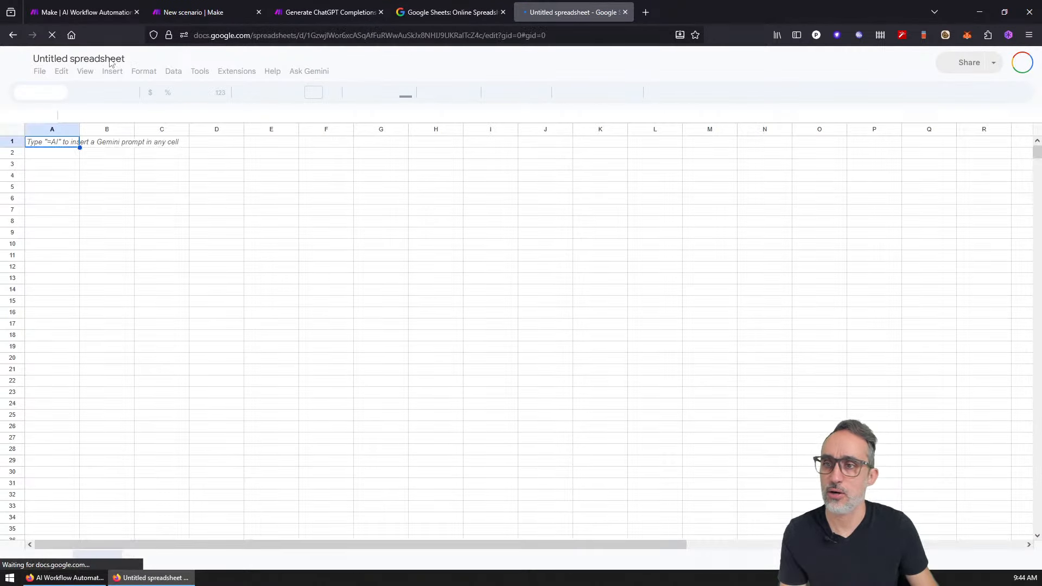
Step: Name the spreadsheet 'Make Test' and dismiss the Tables side panel
{"action": "left_click", "coordinate": [107, 59]}
{"action": "type", "text": "Make"}
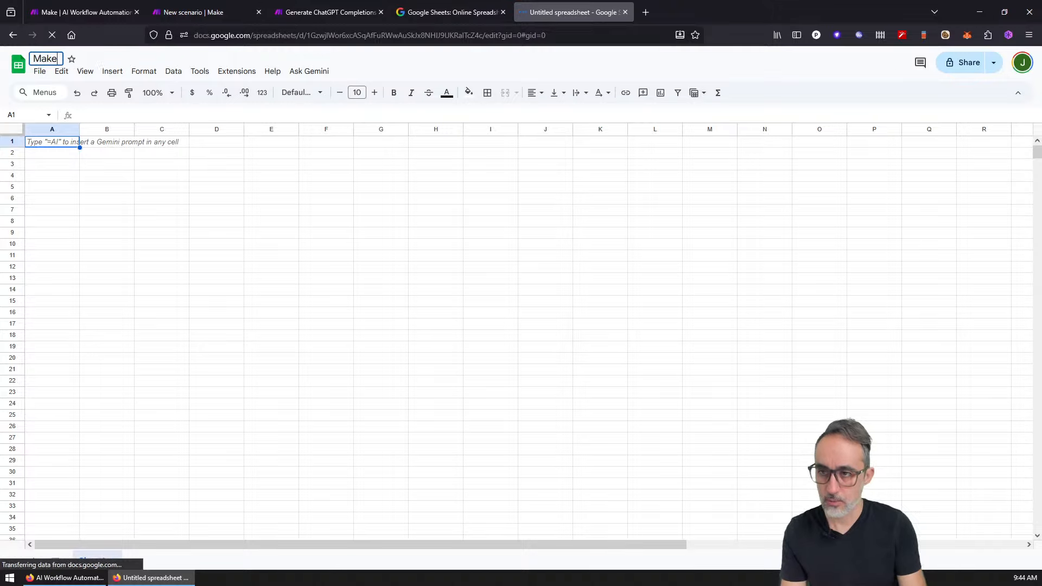
{"action": "key", "text": "Return"}
{"action": "type", "text": "Tes"}
{"action": "key", "text": "Escape"}
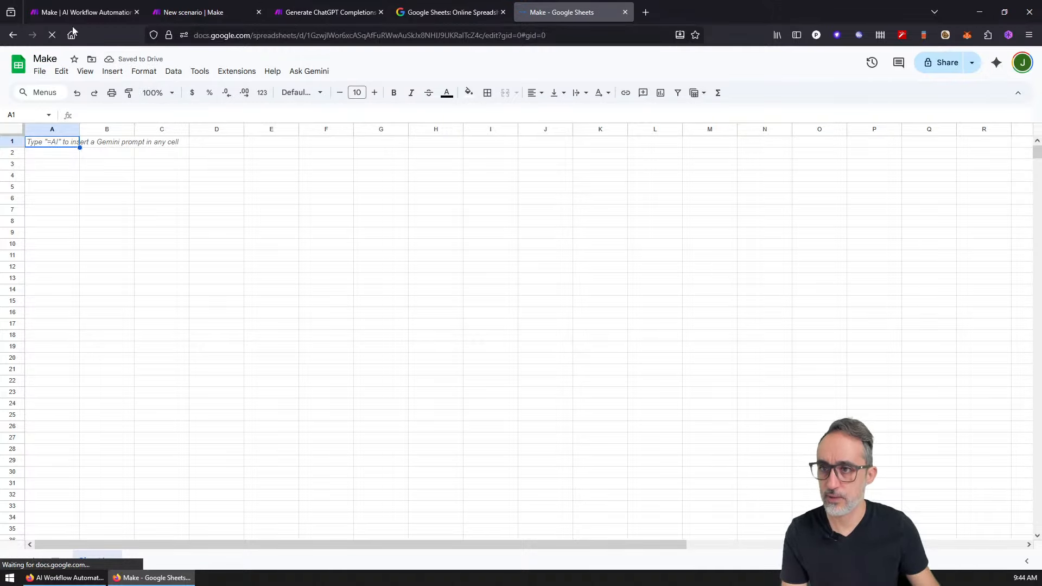
{"action": "left_click", "coordinate": [55, 59]}
{"action": "type", "text": "Test"}
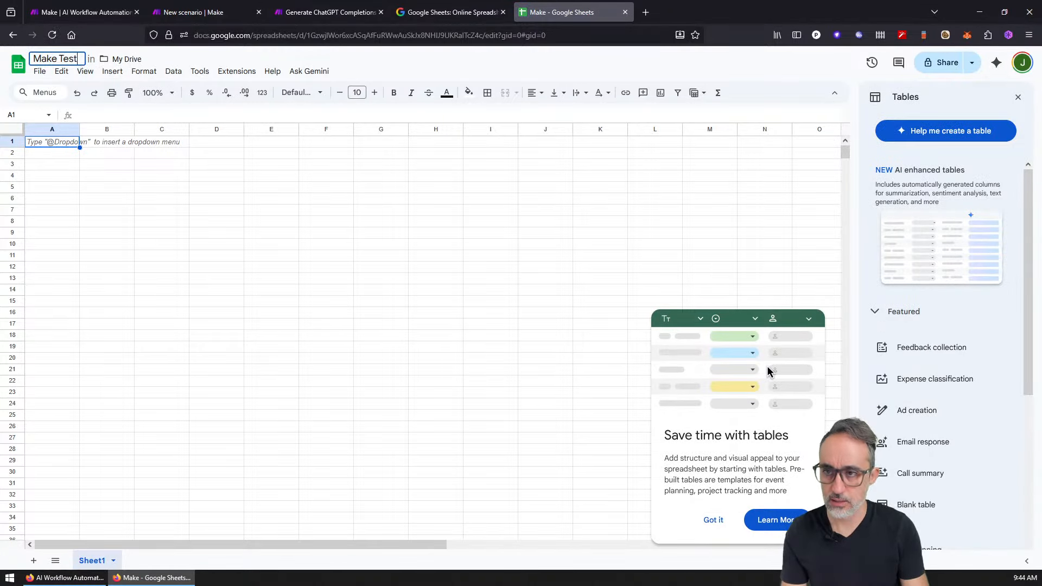
{"action": "left_click", "coordinate": [1017, 98]}
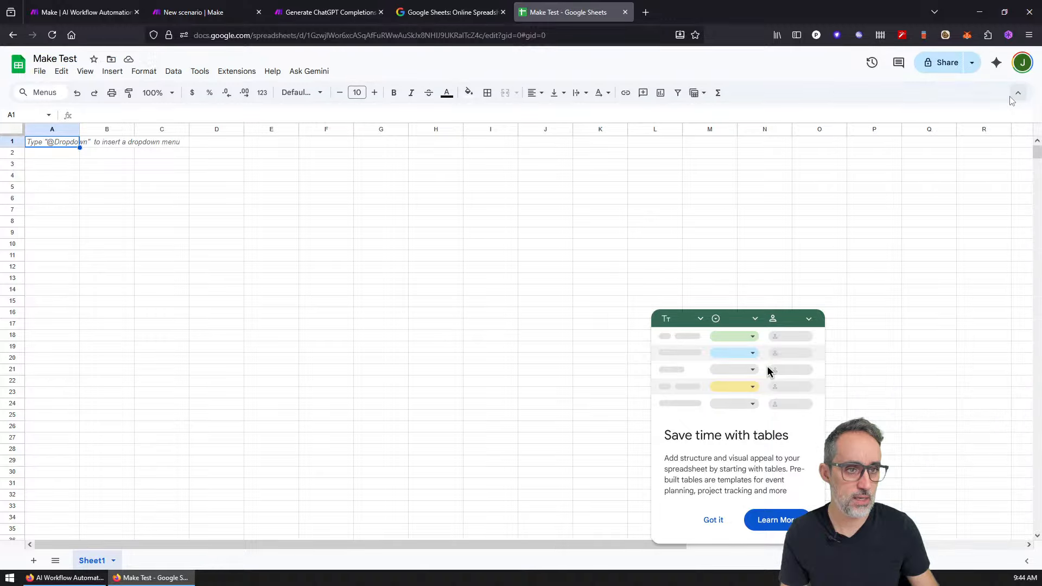
{"action": "left_click", "coordinate": [700, 521]}
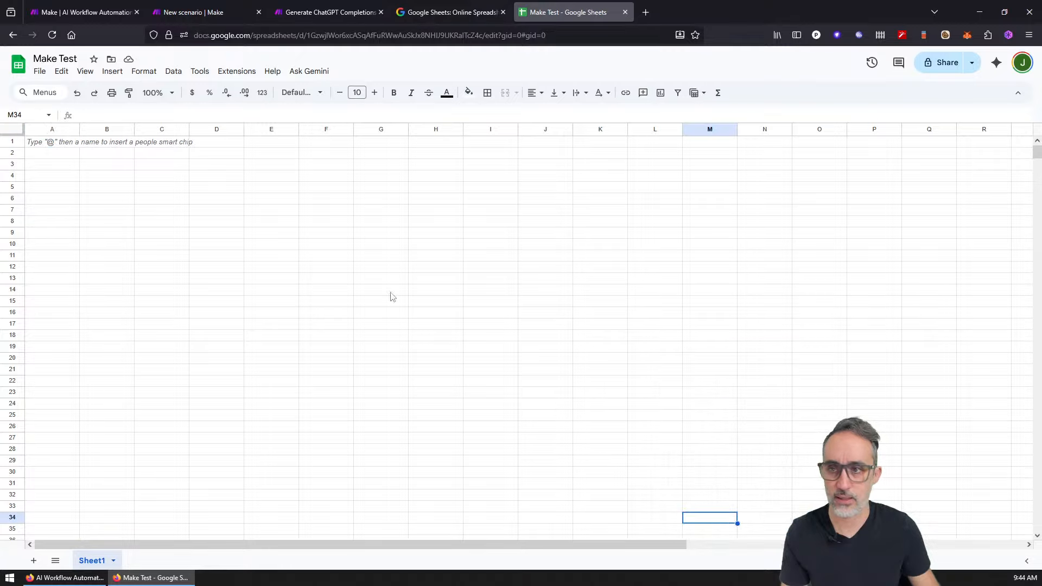
Step: Enter foo, bar, baz and three sample first names in A1:A6, fixing the typo in A5
{"action": "type", "text": "foo"}
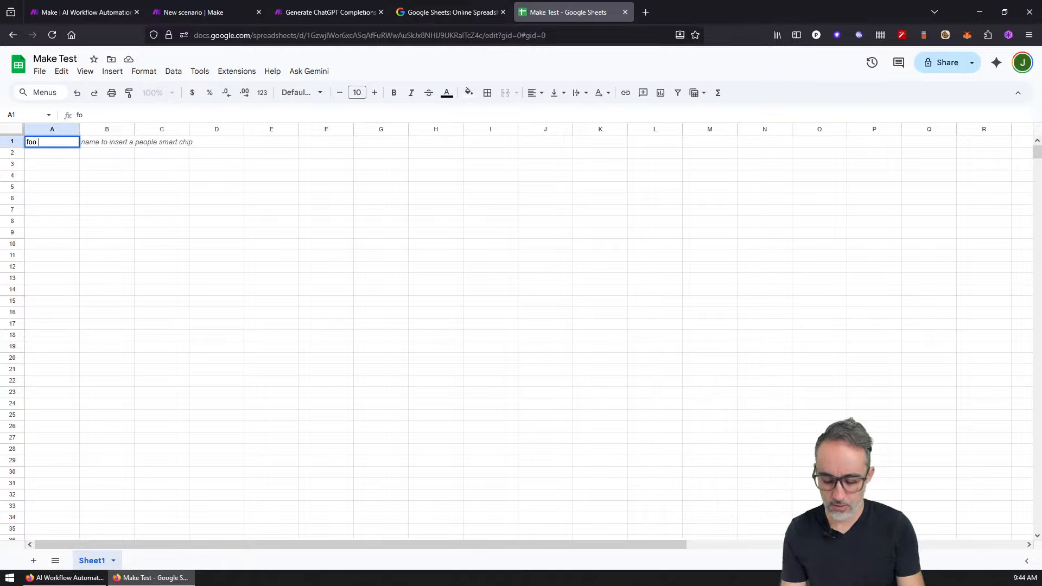
{"action": "key", "text": "Return"}
{"action": "type", "text": "bar"}
{"action": "key", "text": "Return"}
{"action": "type", "text": "baz"}
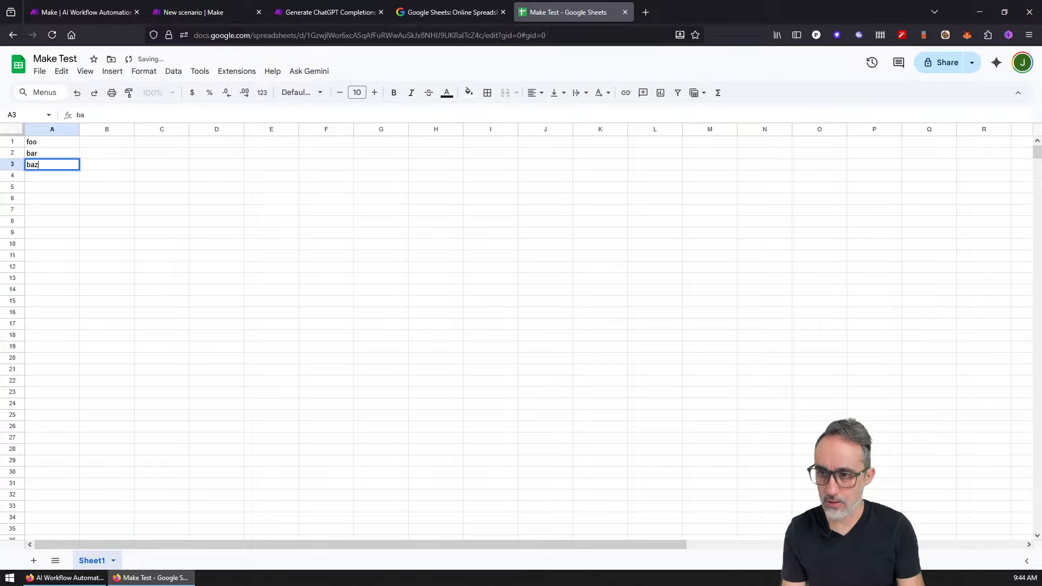
{"action": "key", "text": "Return"}
{"action": "type", "text": "Jose"}
{"action": "key", "text": "Return"}
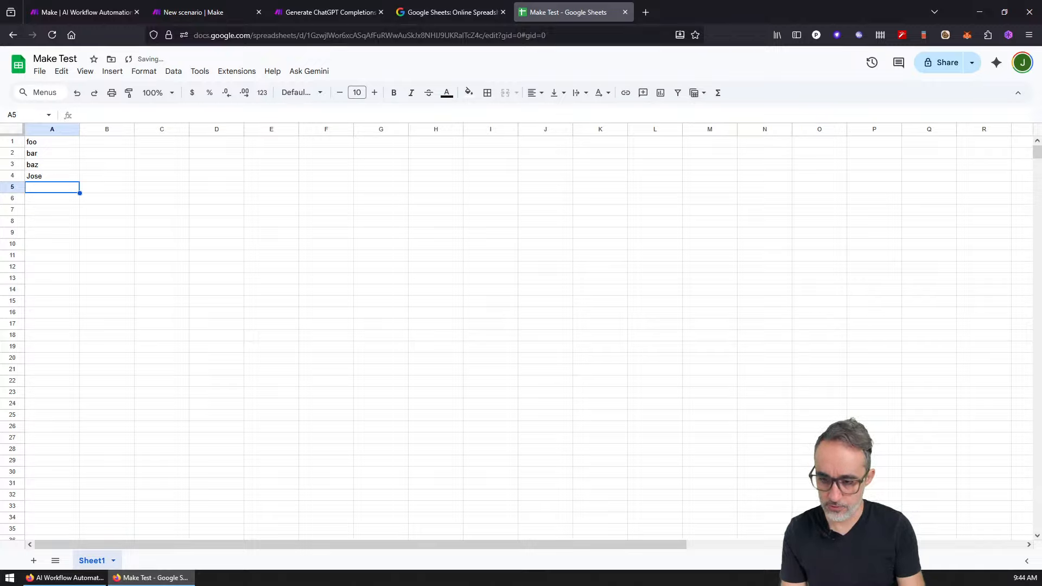
{"action": "type", "text": "Antponio"}
{"action": "key", "text": "Return"}
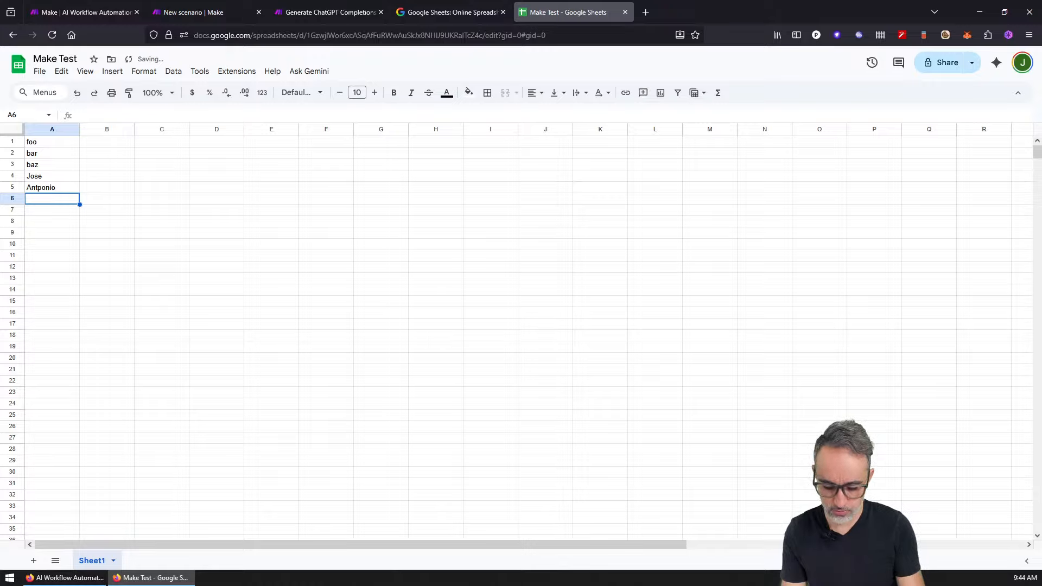
{"action": "type", "text": "Juan"}
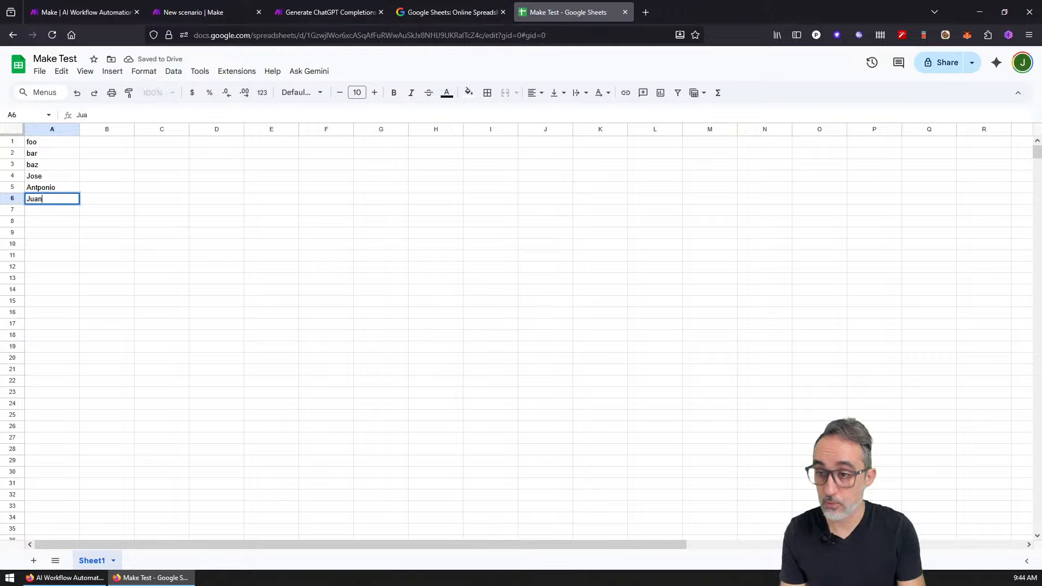
{"action": "key", "text": "Return"}
{"action": "key", "text": "Up"}
{"action": "key", "text": "Up"}
{"action": "key", "text": "F2"}
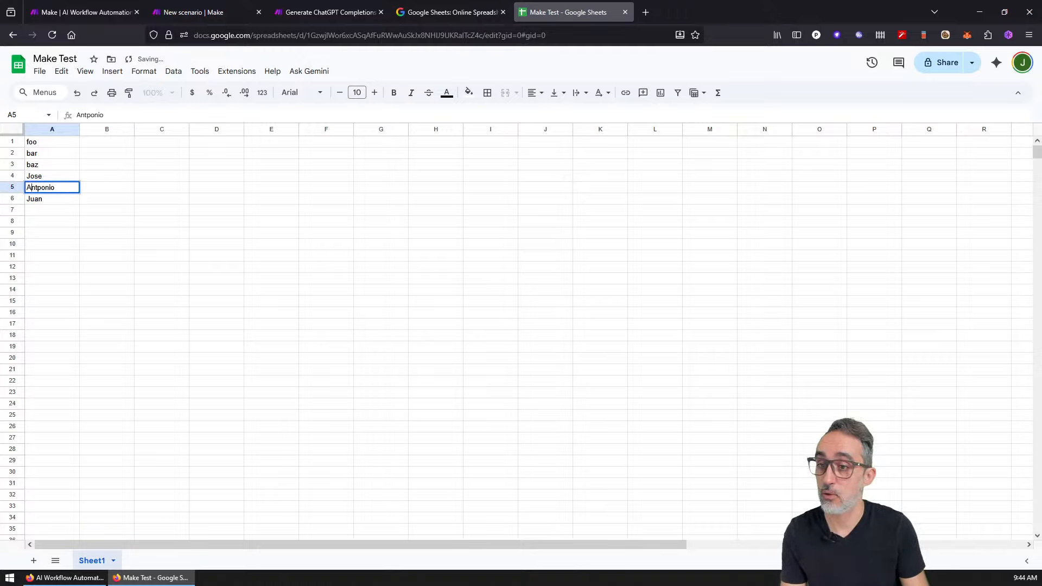
{"action": "key", "text": "Delete"}
{"action": "key", "text": "Return"}
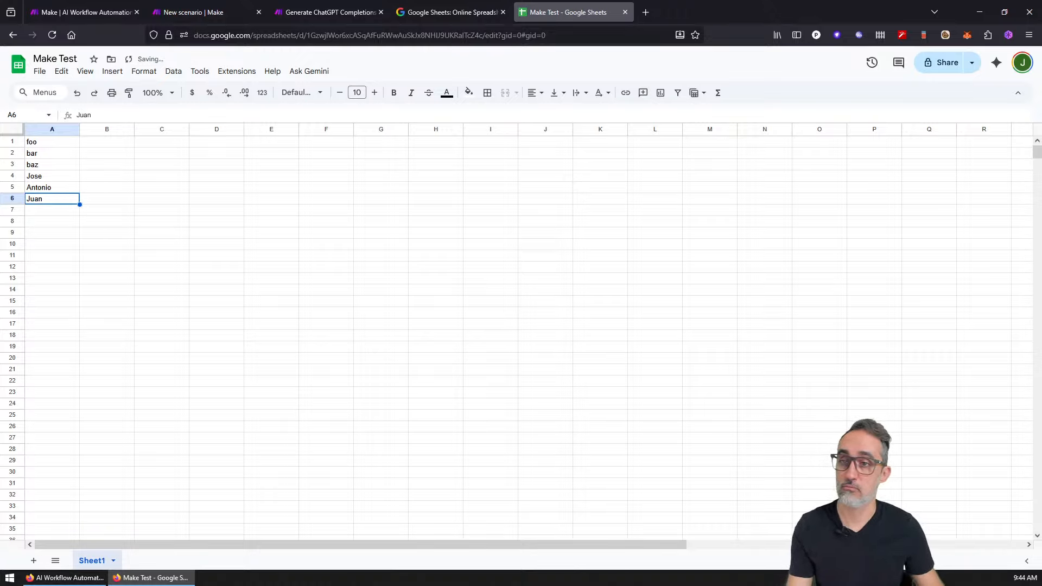
Step: Fill B1:B6 with the values 5, 8, 1, 2, 85 and 95
{"action": "left_click", "coordinate": [121, 148]}
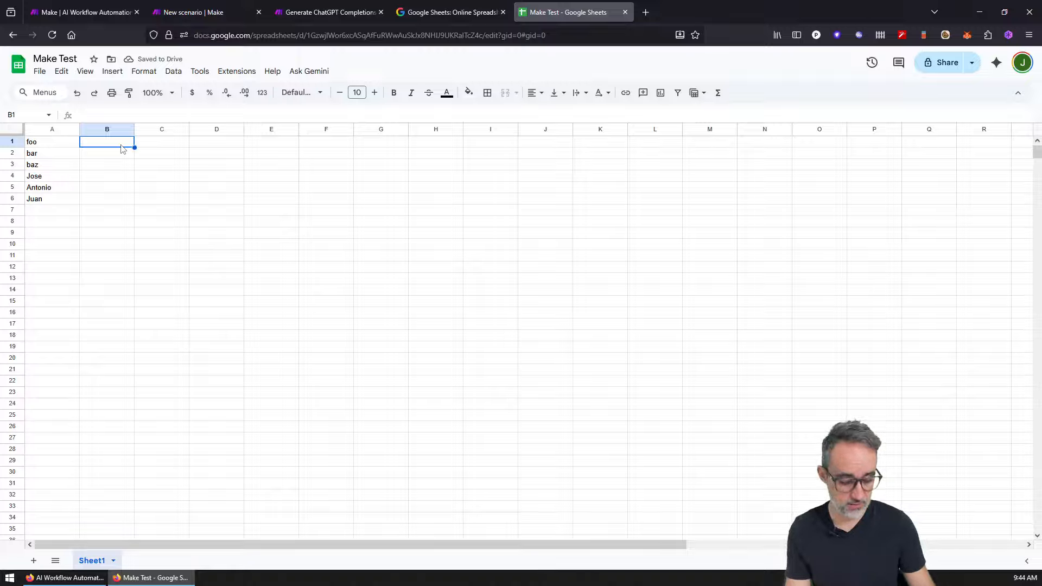
{"action": "type", "text": "5"}
{"action": "key", "text": "Return"}
{"action": "type", "text": "8"}
{"action": "key", "text": "Return"}
{"action": "type", "text": "1"}
{"action": "key", "text": "Return"}
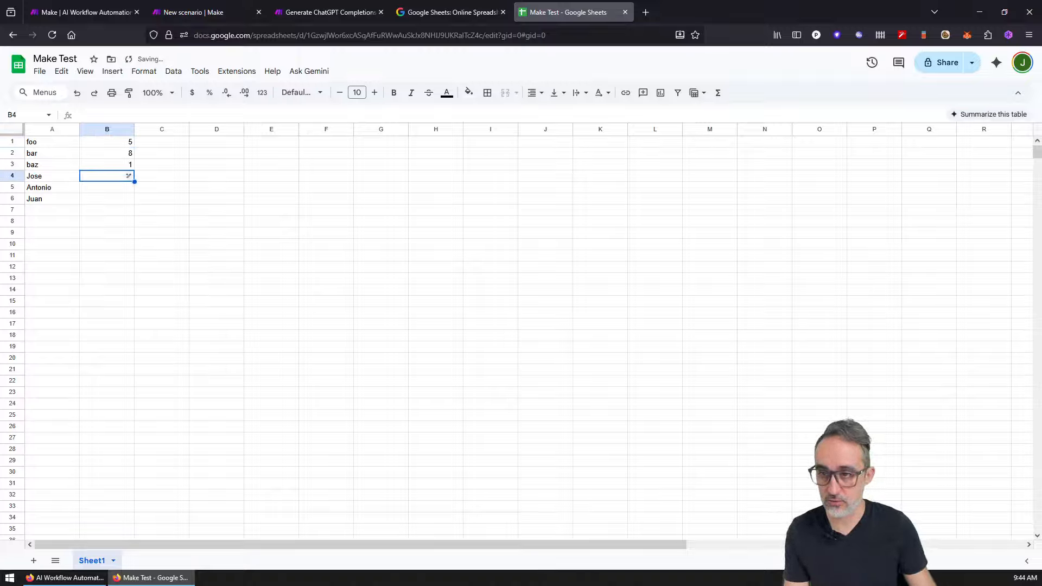
{"action": "type", "text": "2"}
{"action": "key", "text": "Return"}
{"action": "type", "text": "85"}
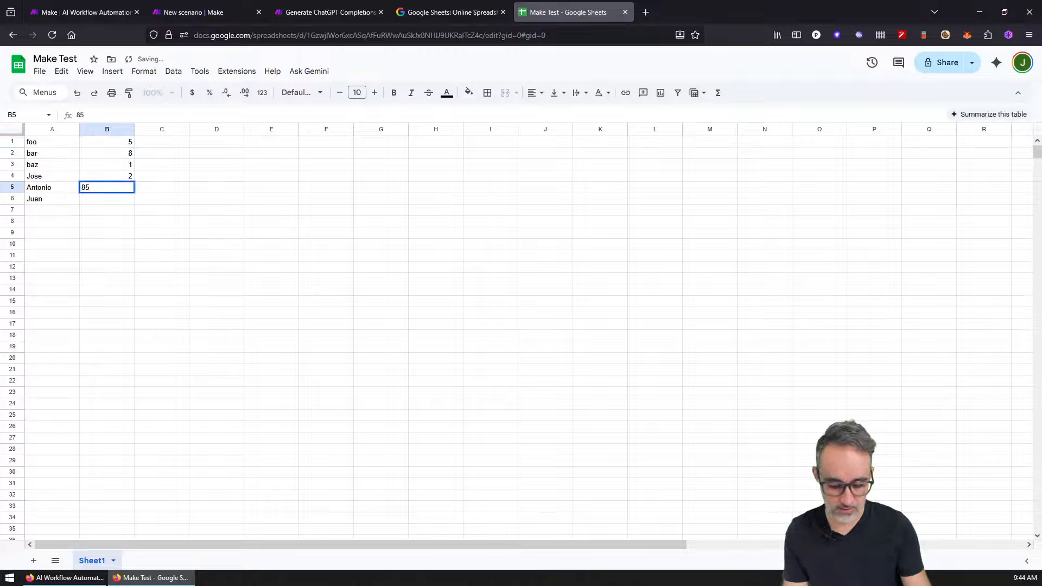
{"action": "key", "text": "Return"}
{"action": "type", "text": "95"}
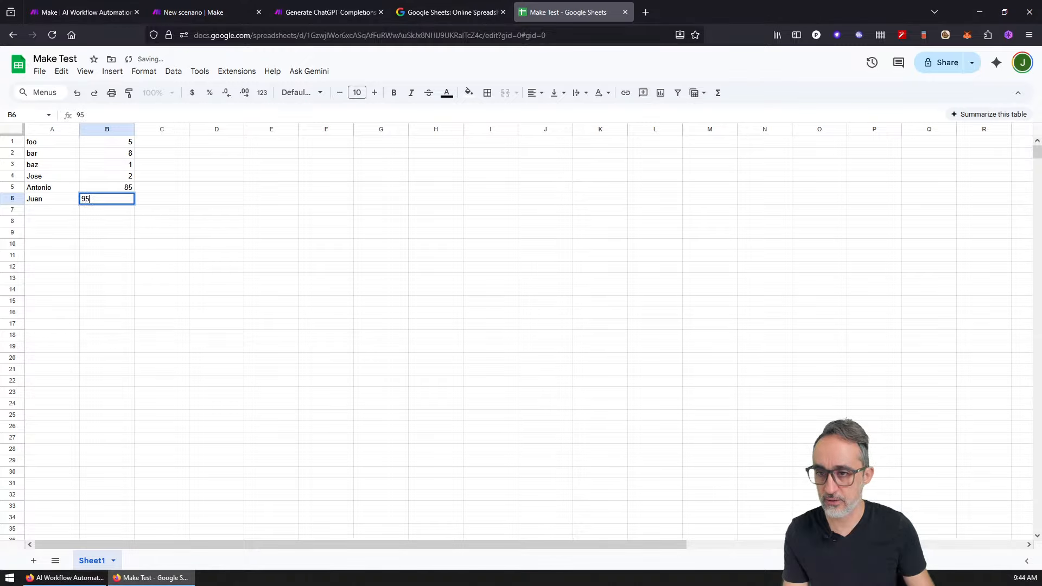
{"action": "key", "text": "Return"}
{"action": "left_click", "coordinate": [428, 12]}
{"action": "left_click", "coordinate": [566, 5]}
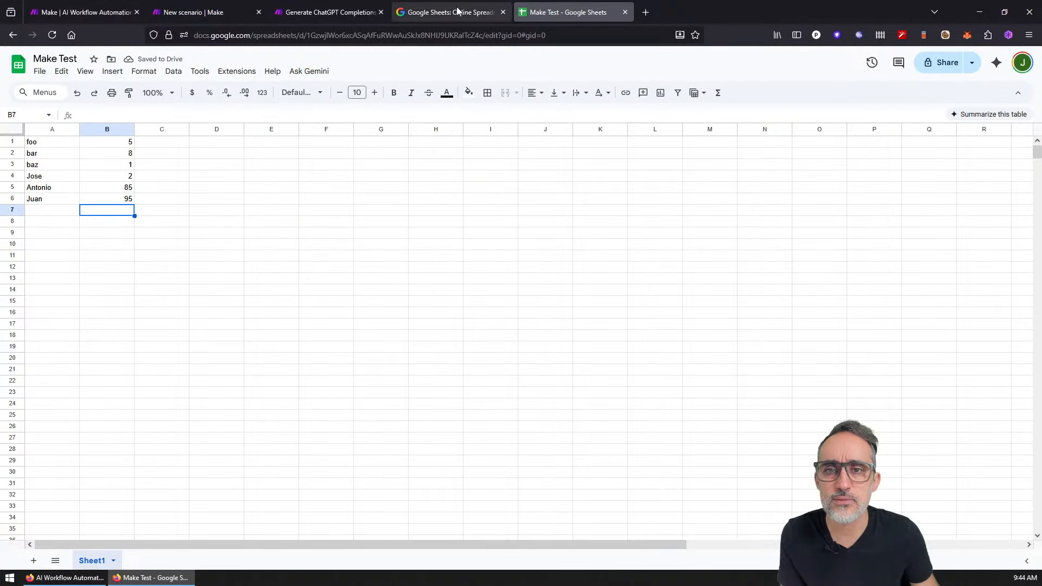
Step: Copy the new spreadsheet's ID and try pasting it into the Spreadsheet ID search
{"action": "double_click", "coordinate": [392, 34]}
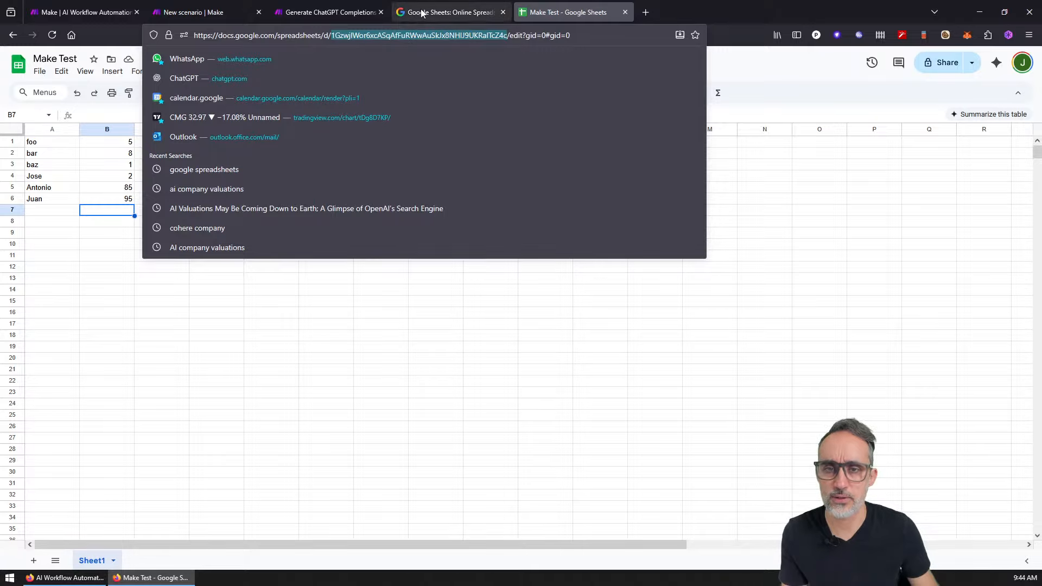
{"action": "left_click", "coordinate": [422, 12]}
{"action": "key", "text": "ctrl+w"}
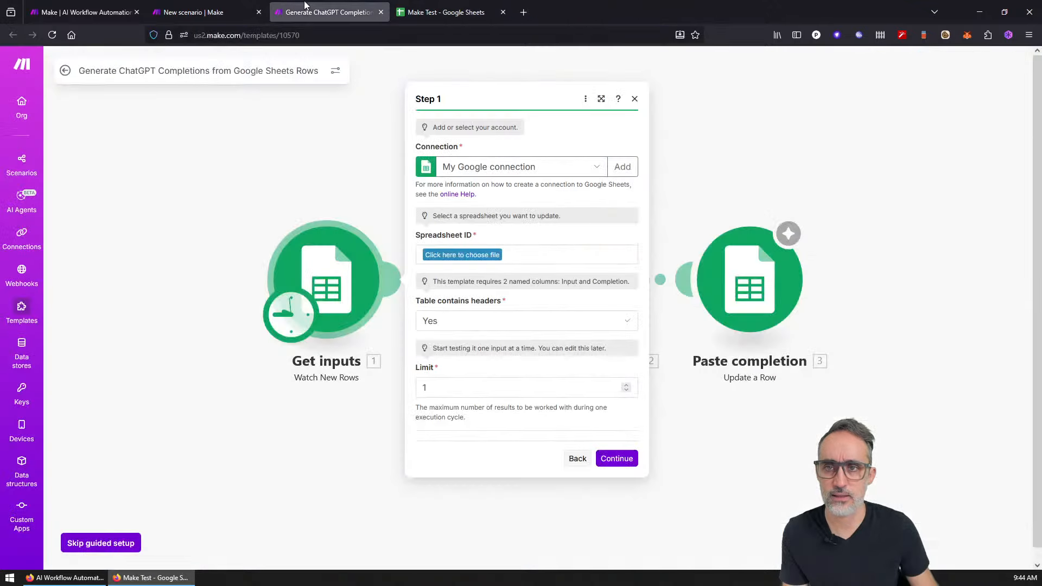
{"action": "left_click", "coordinate": [455, 262]}
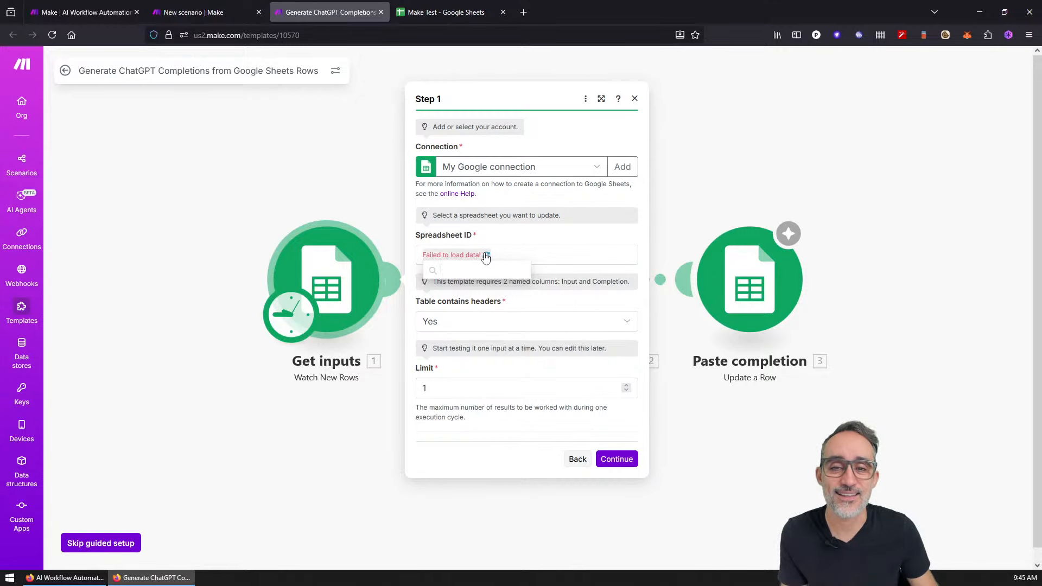
{"action": "left_click", "coordinate": [486, 256]}
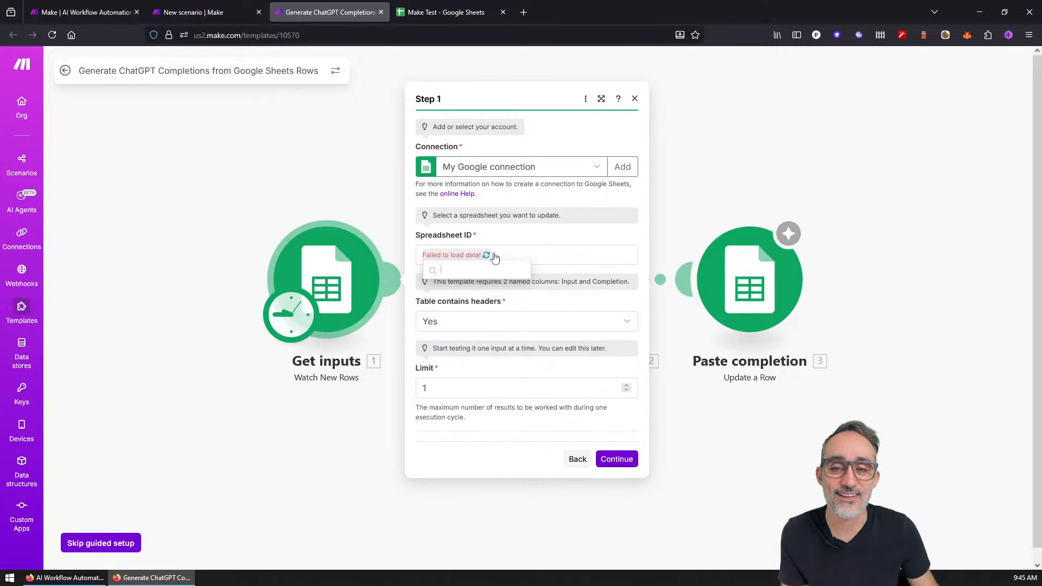
{"action": "left_click", "coordinate": [425, 259]}
{"action": "key", "text": "ctrl+v"}
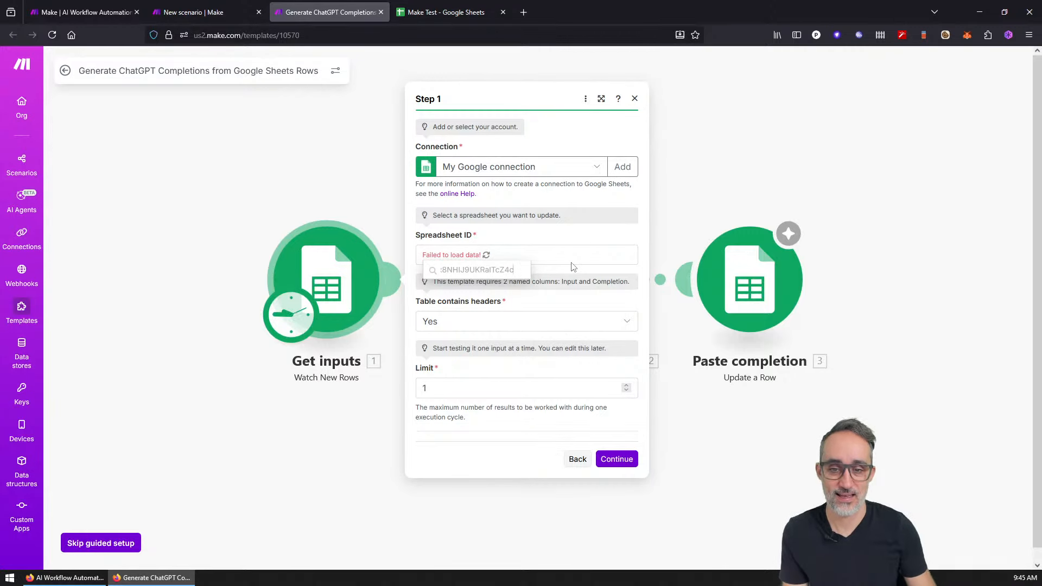
{"action": "key", "text": "Escape"}
{"action": "key", "text": "Escape"}
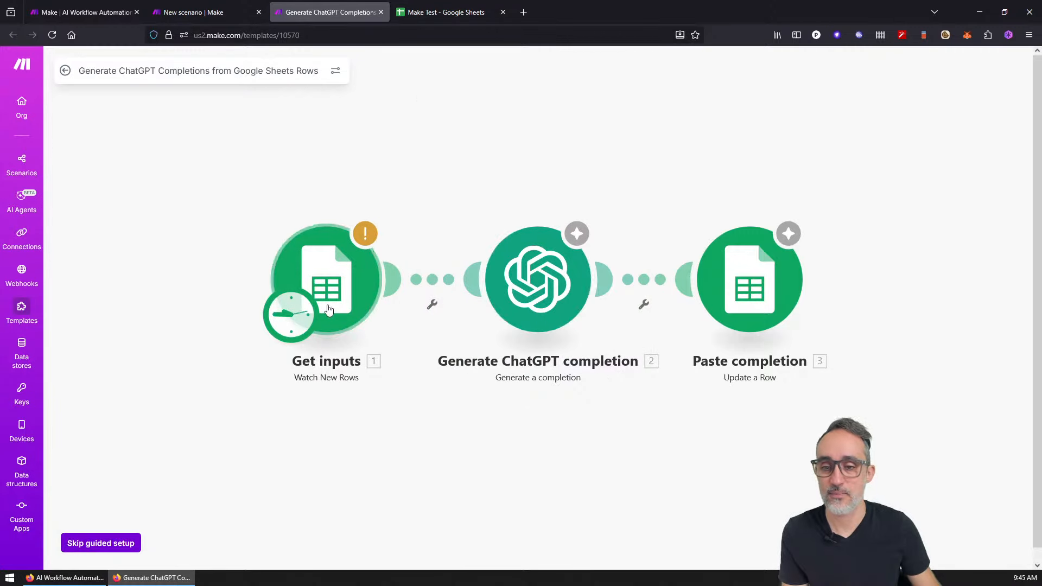
Step: Reopen Get inputs, select My Google connection and grant it the extra permissions
{"action": "left_click", "coordinate": [309, 266]}
{"action": "left_click", "coordinate": [442, 256]}
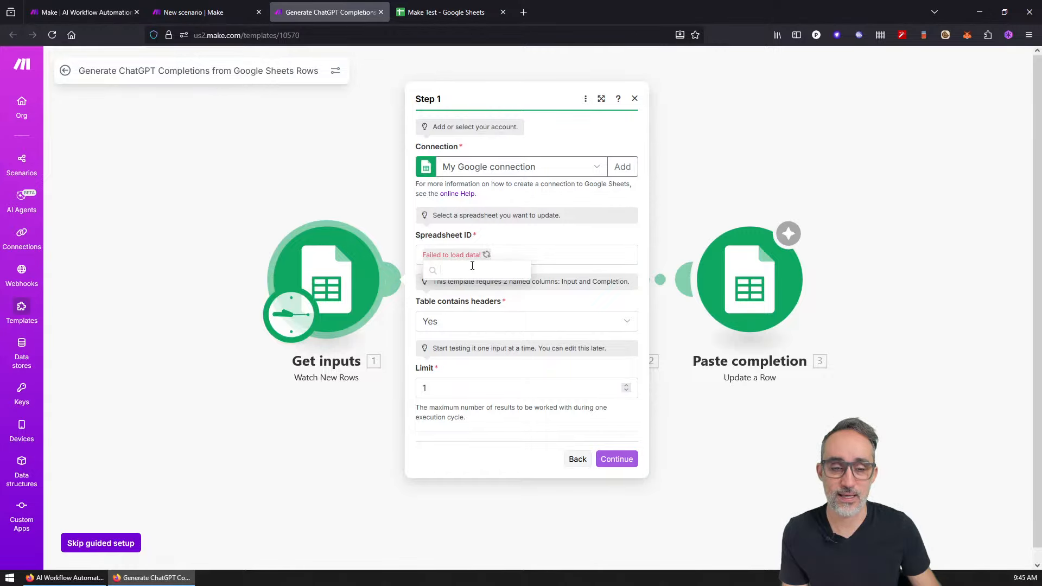
{"action": "left_click", "coordinate": [475, 169]}
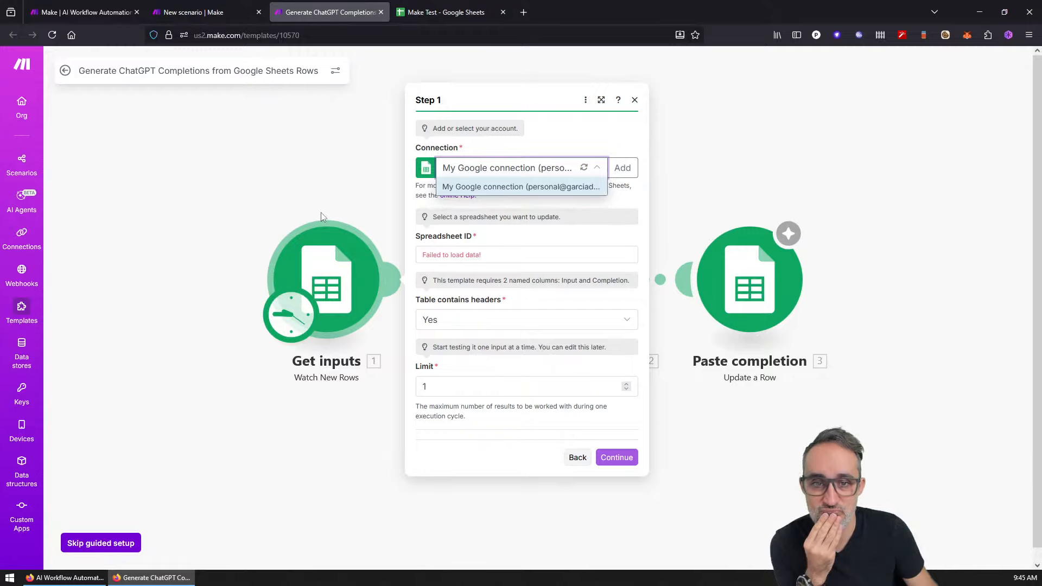
{"action": "left_click", "coordinate": [526, 184]}
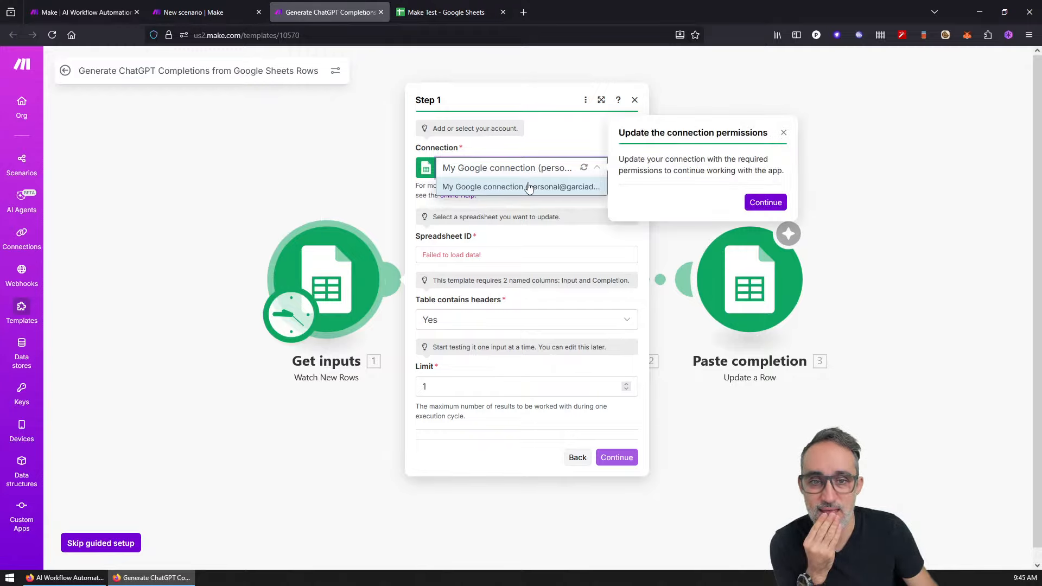
{"action": "left_click", "coordinate": [762, 203]}
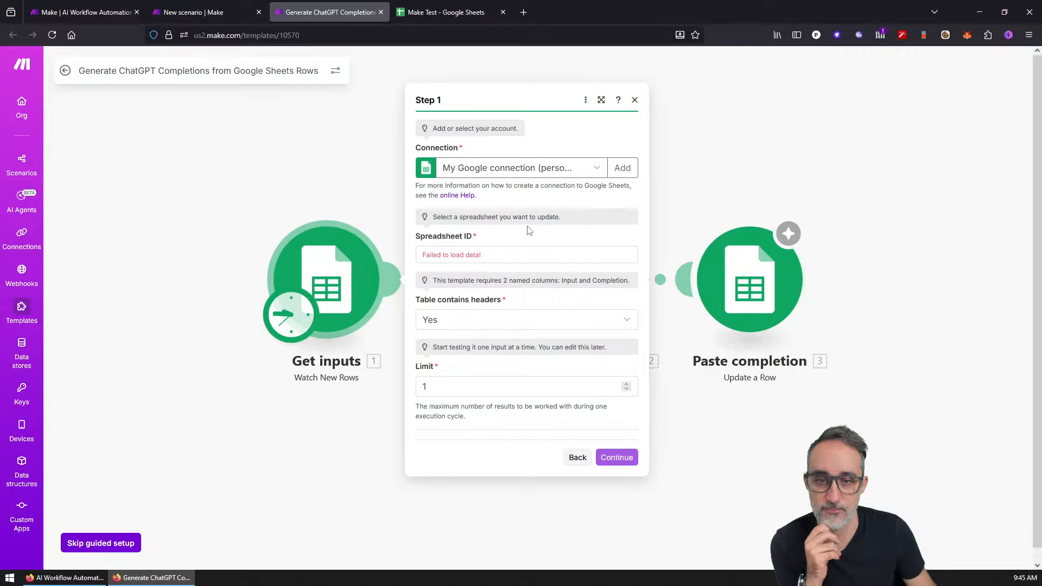
Step: Choose Make Test from the file list as the Spreadsheet ID, then return to the sheet
{"action": "left_click", "coordinate": [491, 256]}
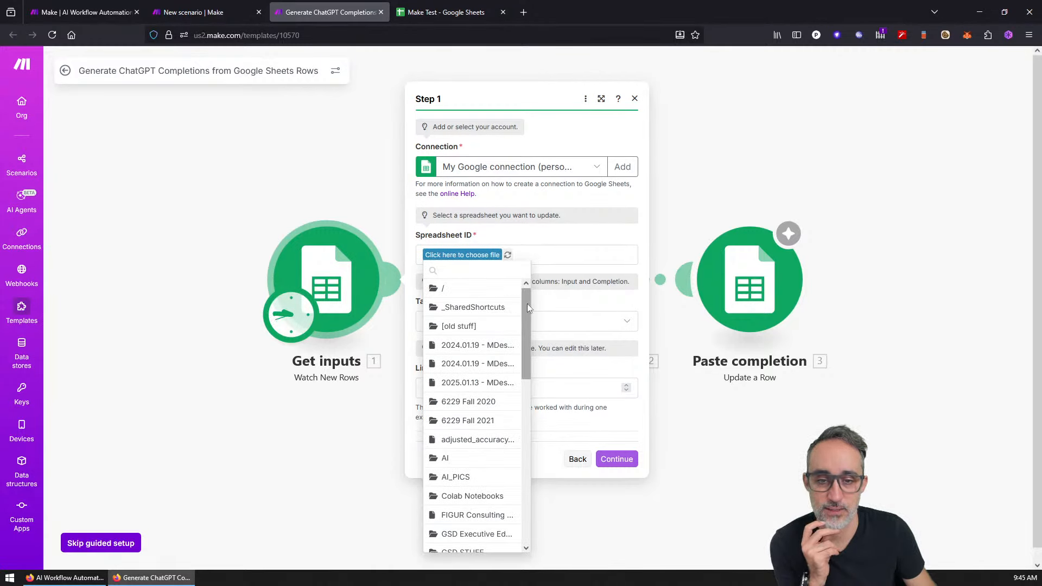
{"action": "left_click_drag", "start_coordinate": [525, 302], "coordinate": [526, 489]}
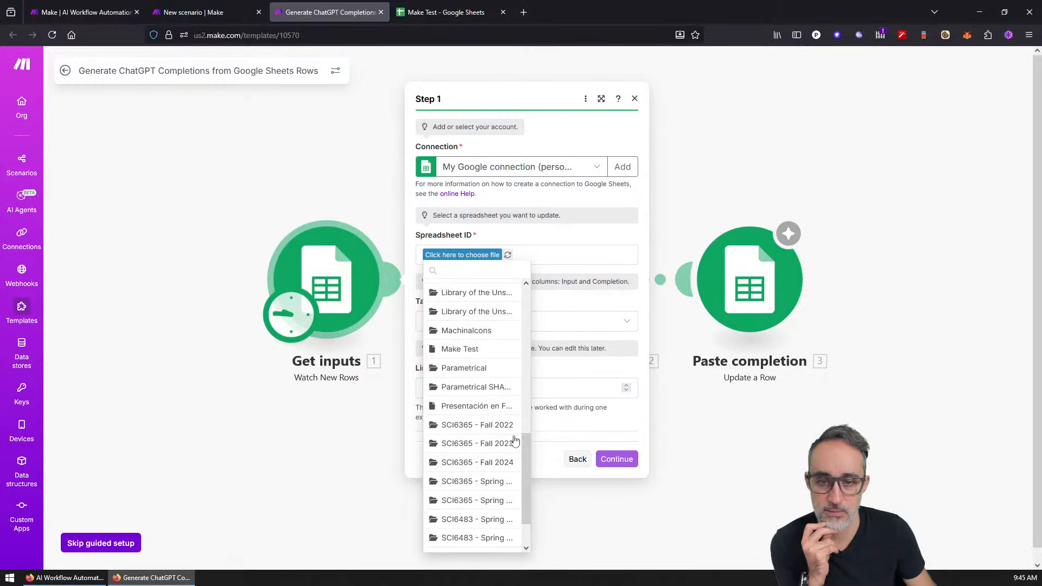
{"action": "left_click", "coordinate": [469, 352]}
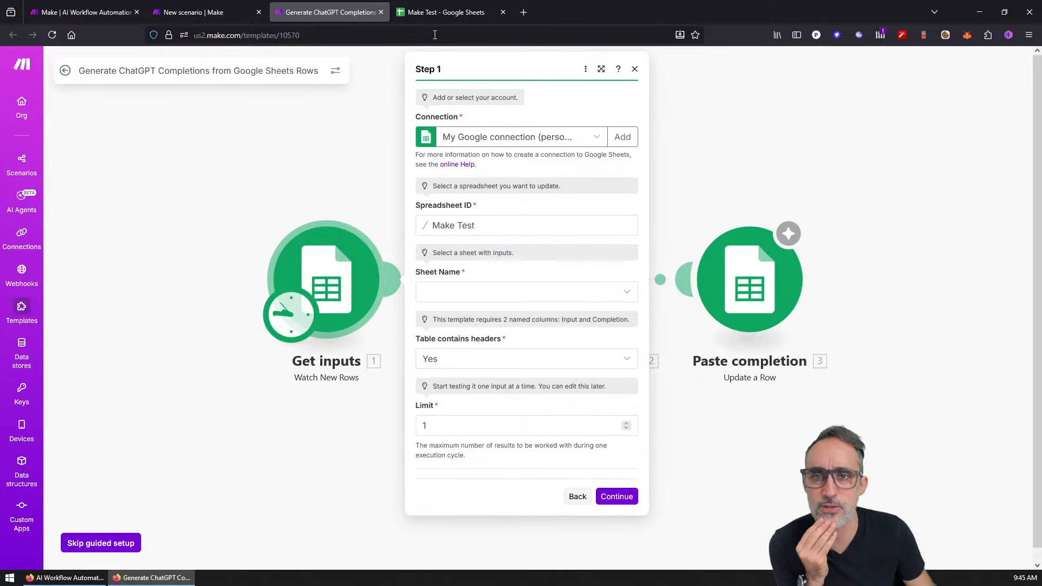
{"action": "left_click", "coordinate": [439, 13]}
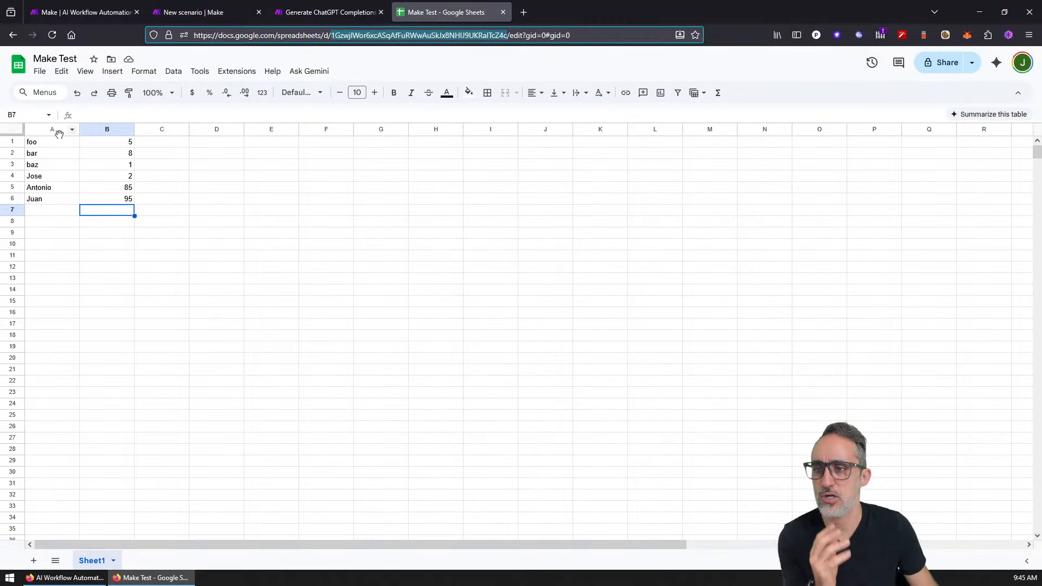
Step: Insert a new top row and add INPUT and COMPLETION headers in A1 and B1
{"action": "right_click", "coordinate": [12, 144]}
{"action": "left_click", "coordinate": [52, 238]}
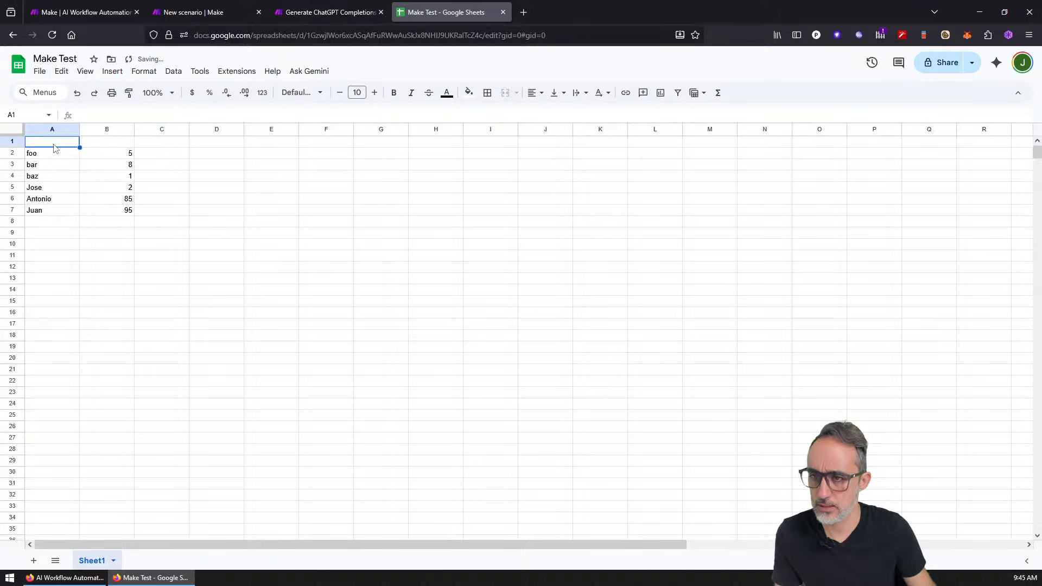
{"action": "type", "text": "iN"}
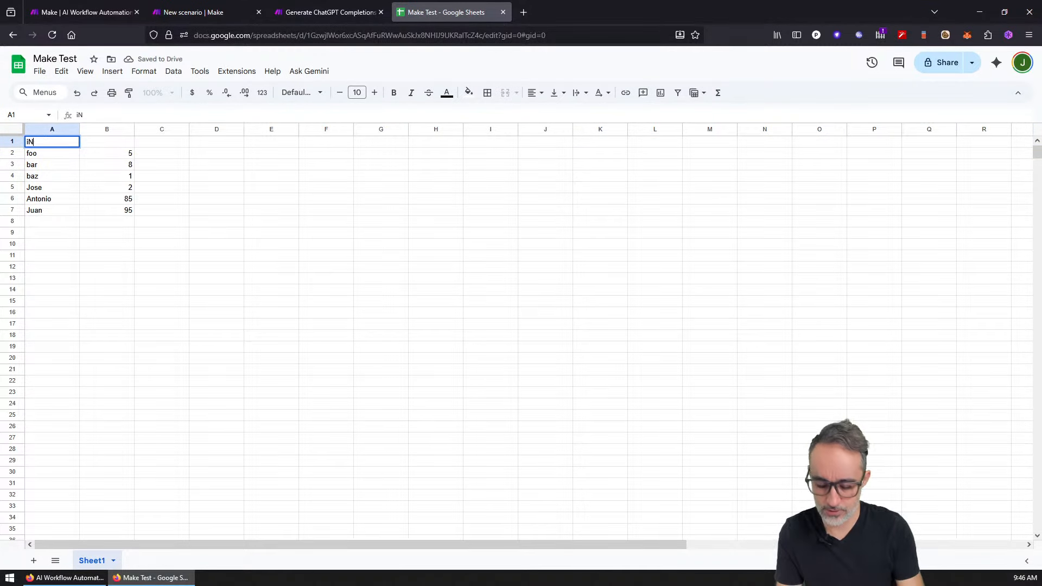
{"action": "type", "text": "PUTinput"}
{"action": "key", "text": "Tab"}
{"action": "key", "text": "Left"}
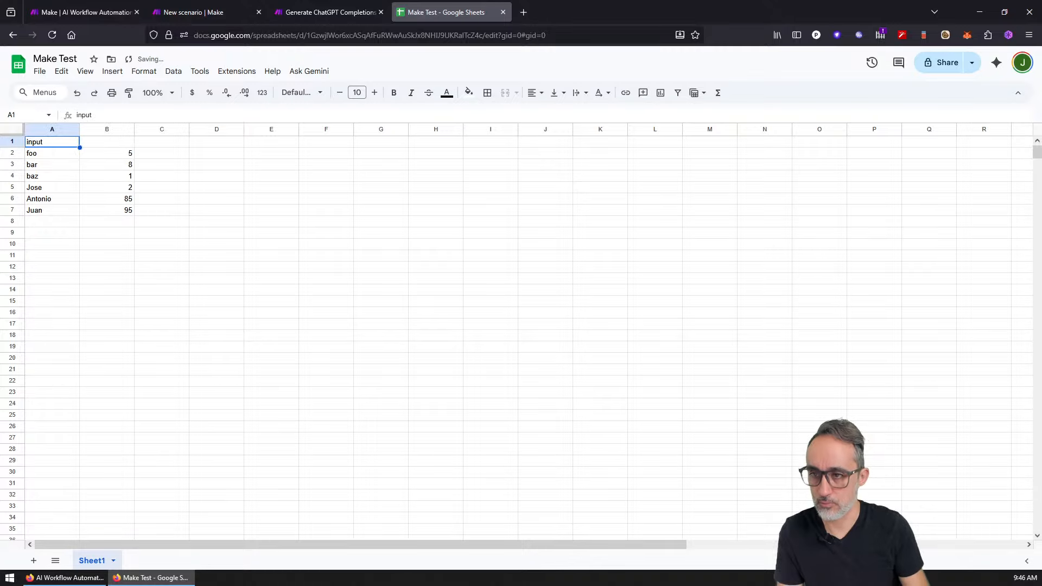
{"action": "type", "text": "INPUT"}
{"action": "key", "text": "Tab"}
{"action": "type", "text": "COMP"}
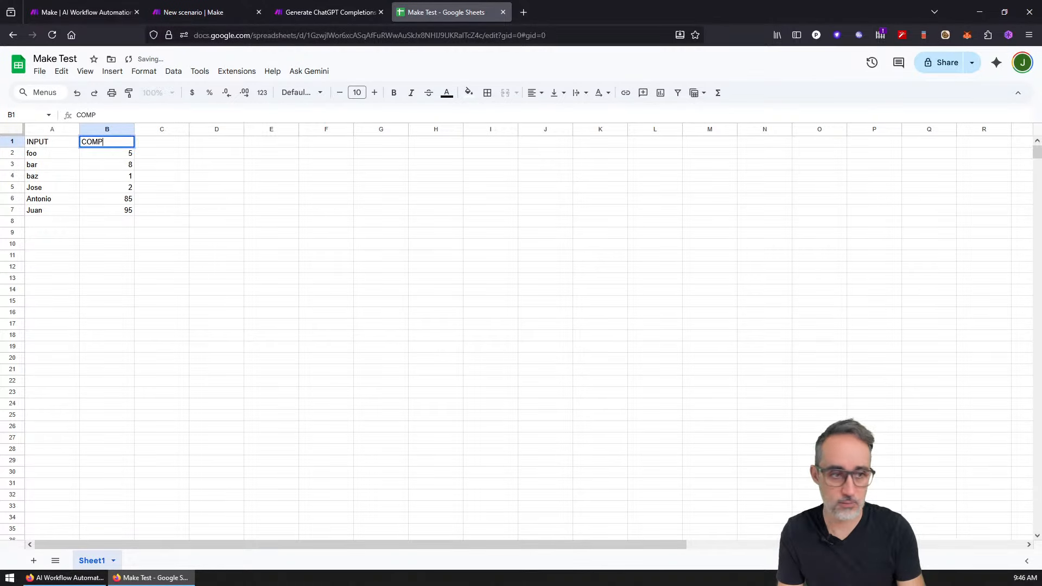
{"action": "type", "text": "LETION"}
{"action": "key", "text": "Return"}
{"action": "scroll", "coordinate": [100, 179], "scroll_direction": "up", "scroll_amount": 4}
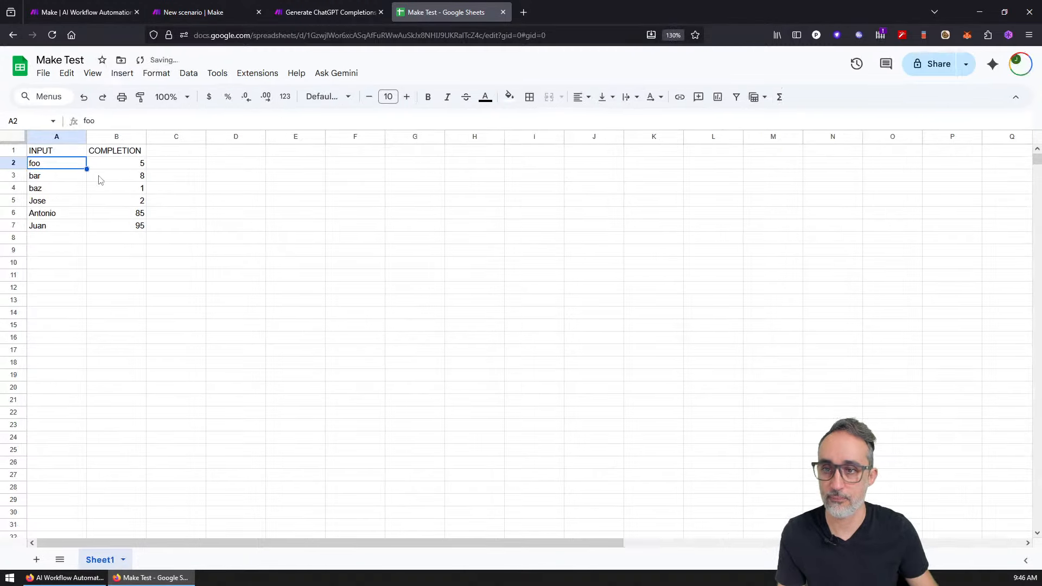
{"action": "left_click", "coordinate": [373, 7]}
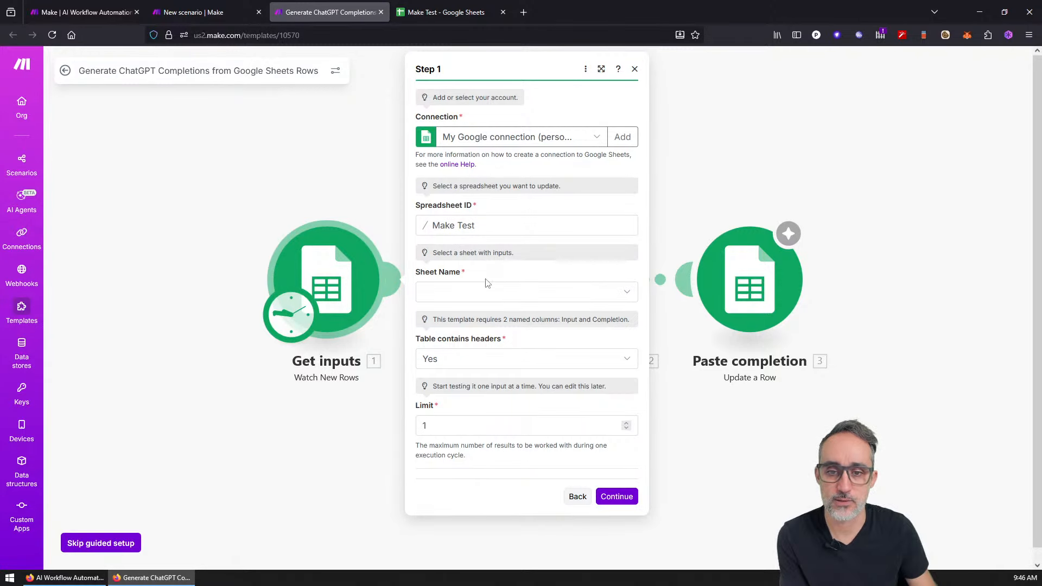
Step: Set Sheet Name to Sheet1 with table headers kept at Yes, and confirm
{"action": "left_click", "coordinate": [465, 294]}
{"action": "left_click", "coordinate": [440, 311]}
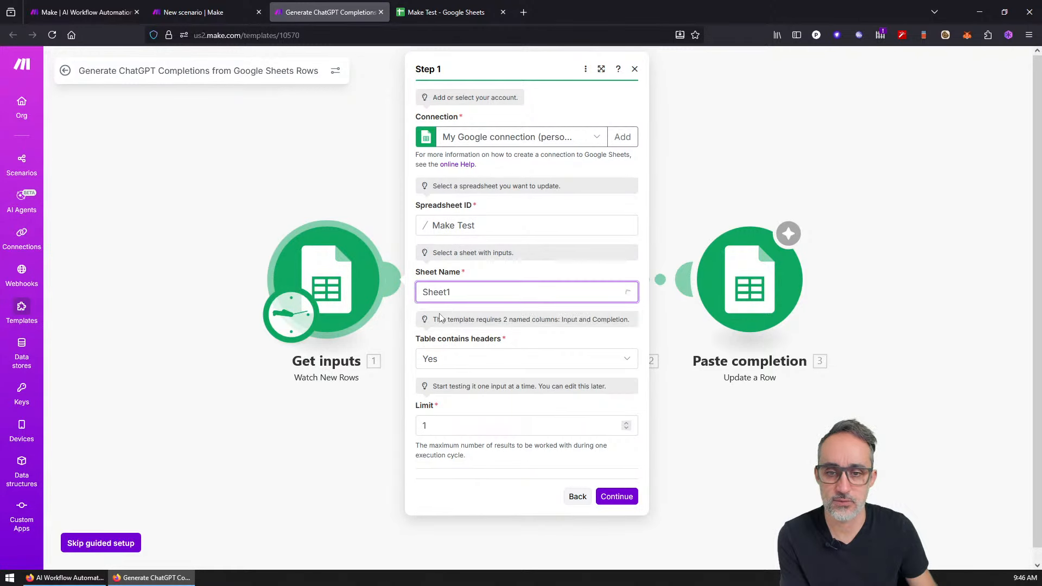
{"action": "left_click", "coordinate": [462, 369]}
{"action": "left_click", "coordinate": [459, 371]}
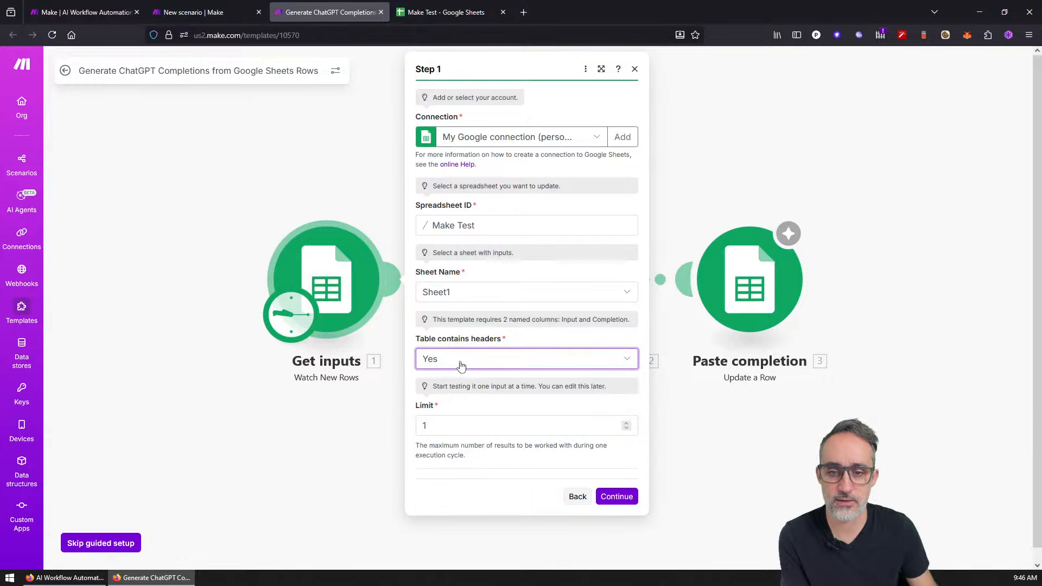
{"action": "left_click", "coordinate": [515, 358]}
{"action": "left_click", "coordinate": [484, 379]}
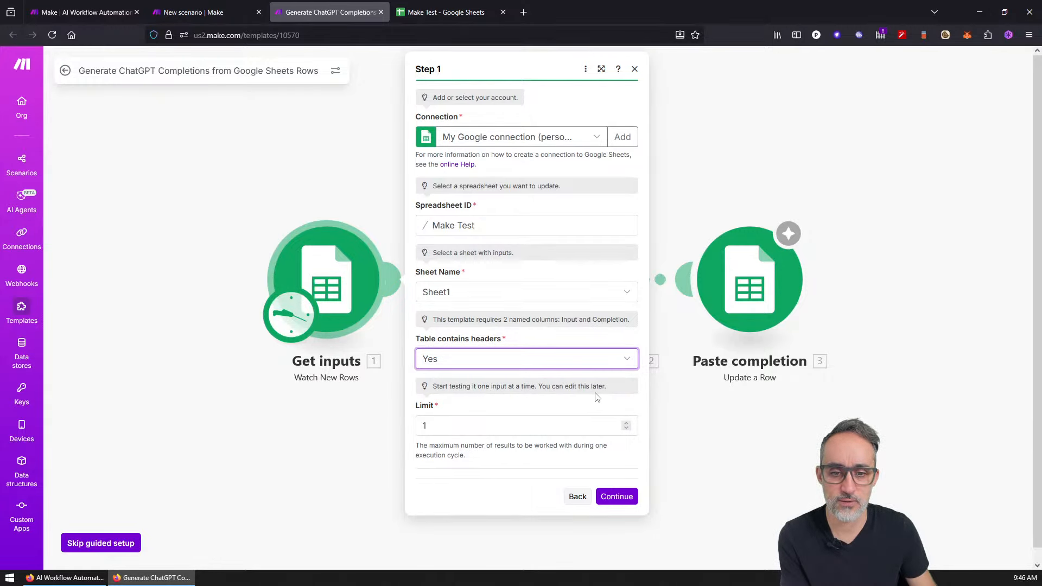
{"action": "left_click", "coordinate": [614, 497]}
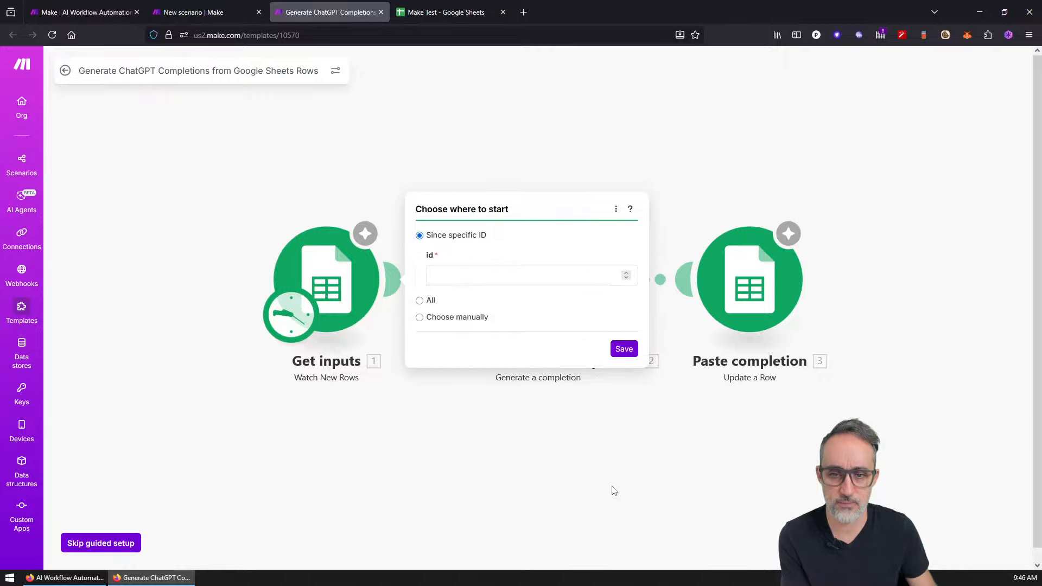
Step: Choose the starting row manually as the foo | 5 row and save
{"action": "left_click", "coordinate": [491, 272]}
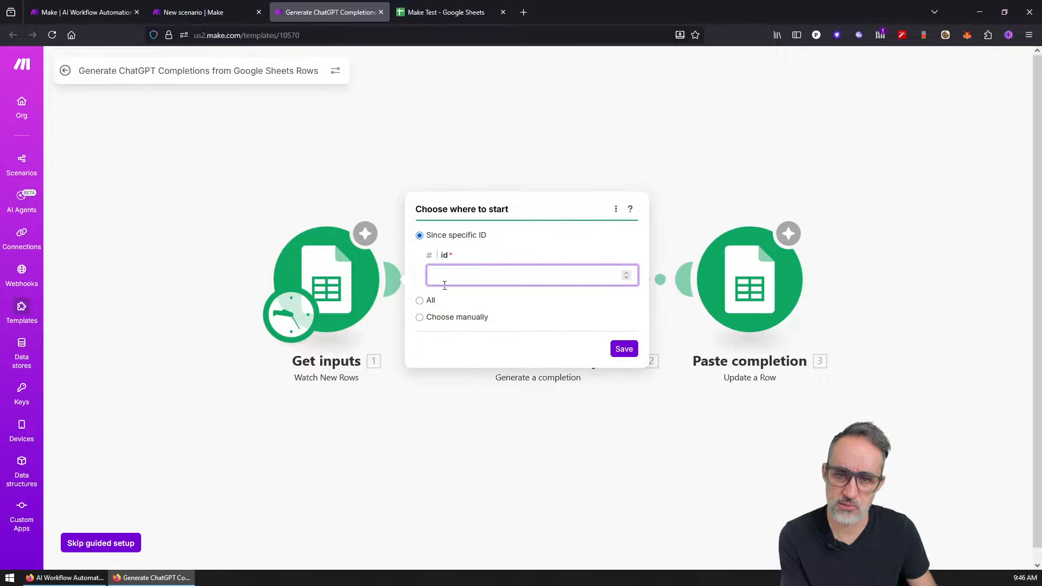
{"action": "left_click", "coordinate": [431, 317]}
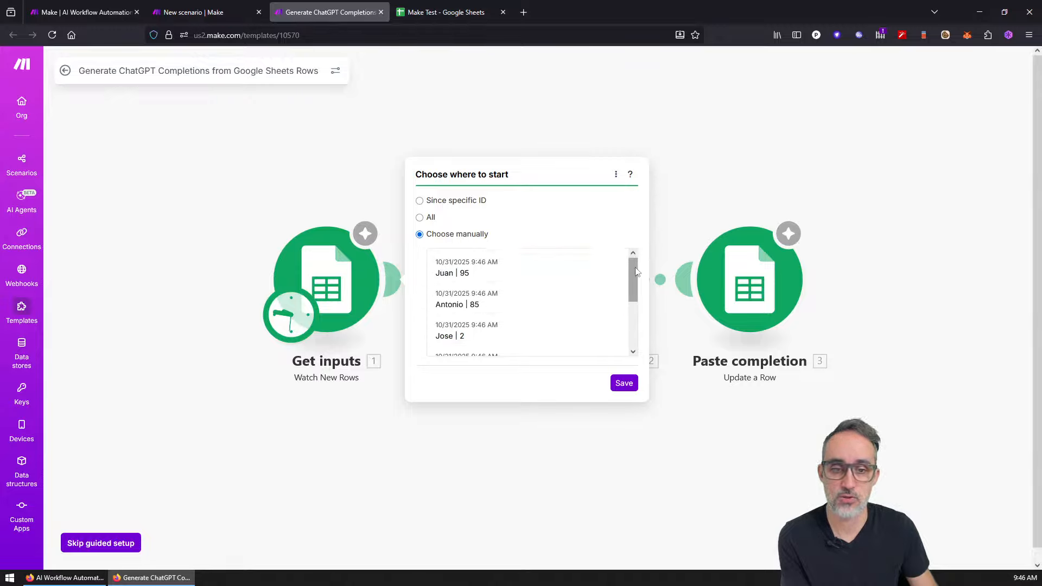
{"action": "left_click_drag", "start_coordinate": [633, 271], "coordinate": [632, 309]}
{"action": "left_click", "coordinate": [507, 344]}
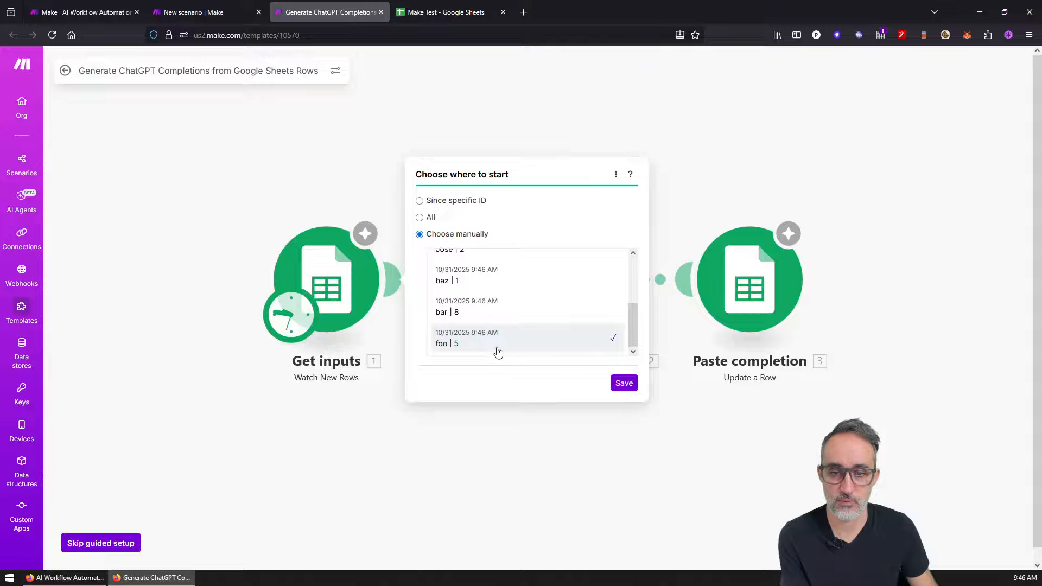
{"action": "left_click", "coordinate": [624, 384]}
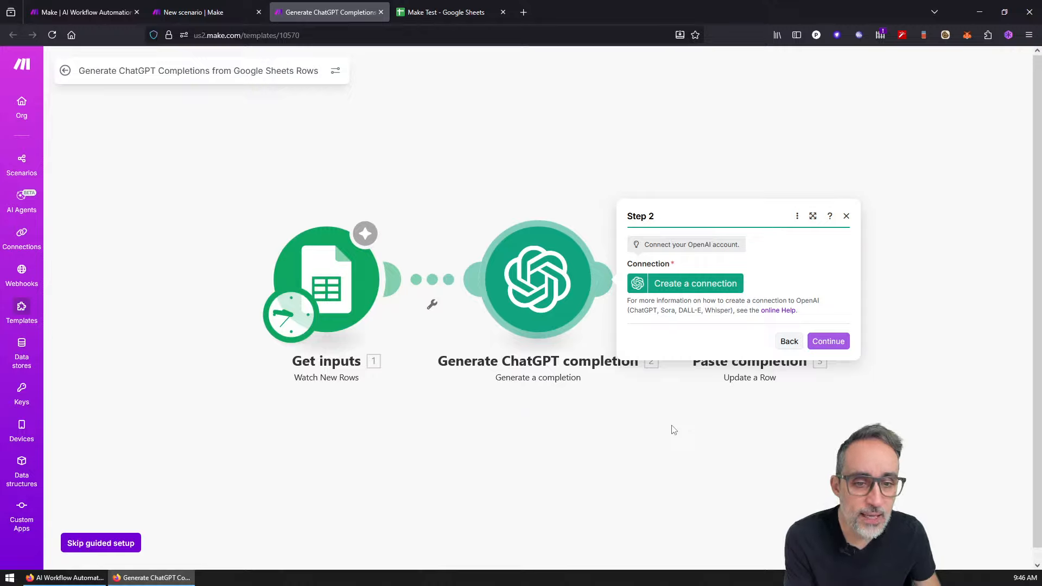
Step: Create My OpenAI connection by entering the account's API key and saving it
{"action": "left_click", "coordinate": [691, 285]}
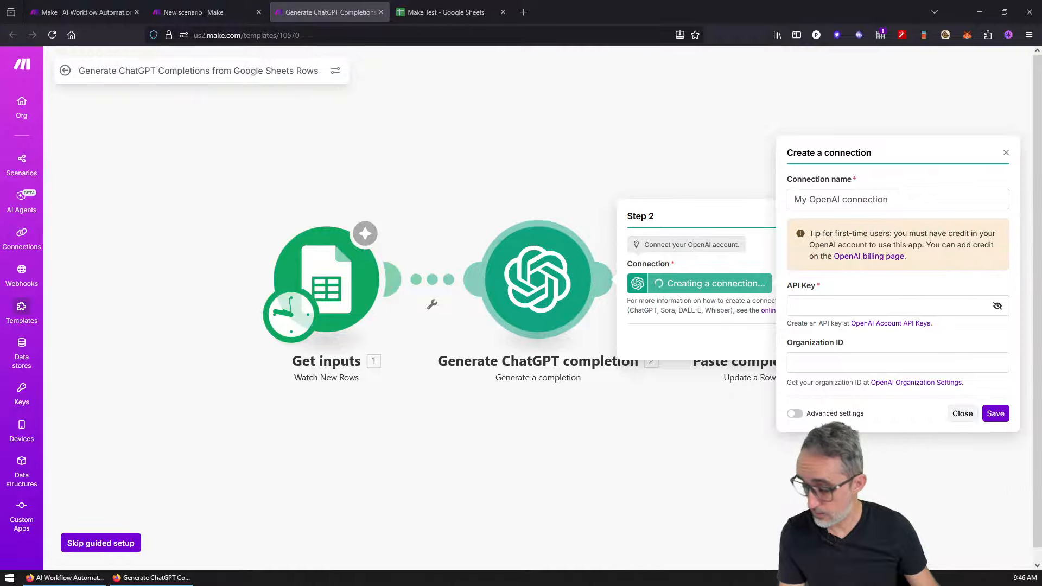
{"action": "left_click", "coordinate": [997, 306]}
{"action": "left_click", "coordinate": [905, 305]}
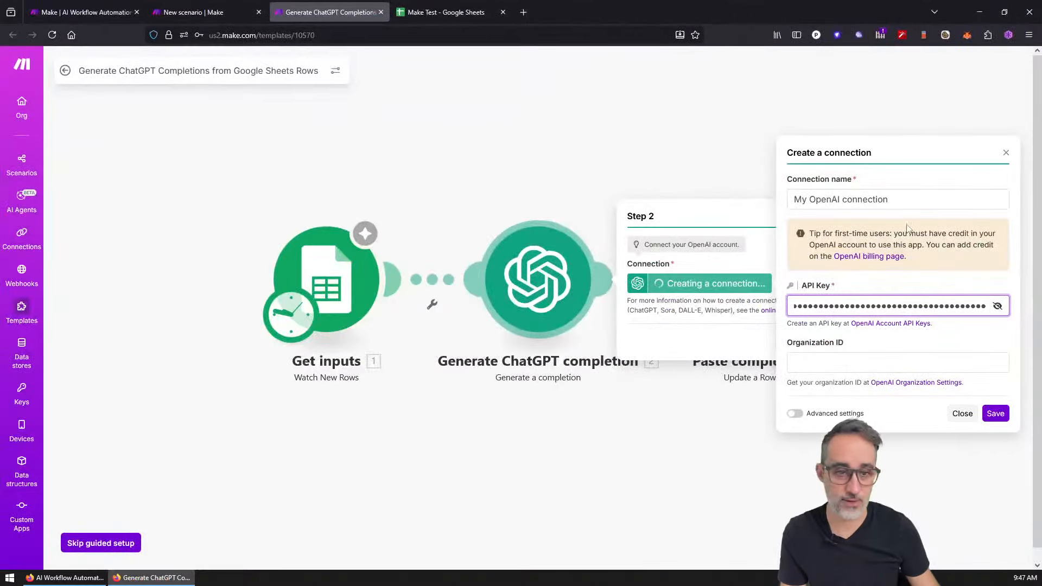
{"action": "left_click", "coordinate": [868, 364]}
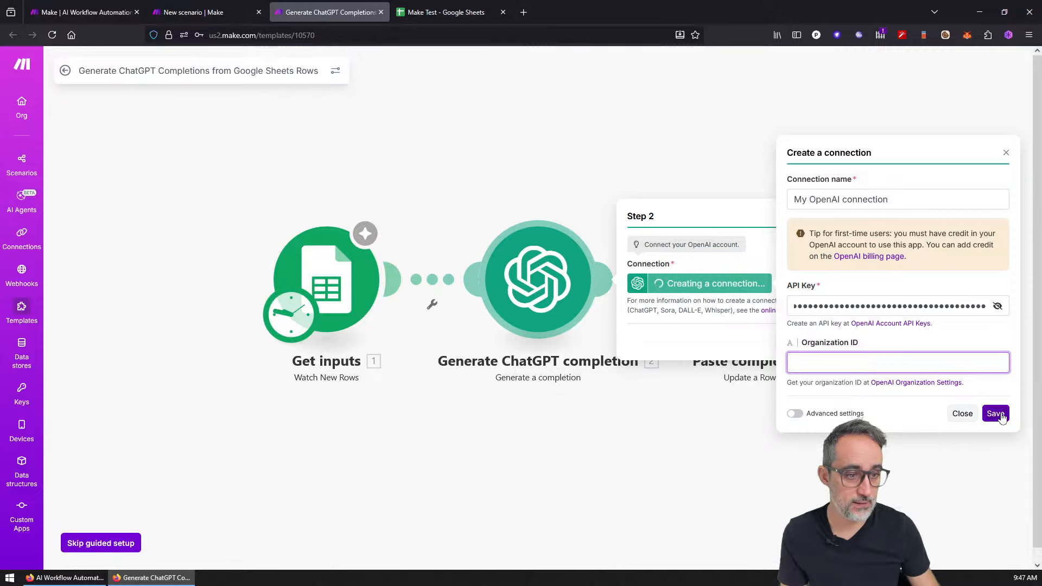
{"action": "left_click", "coordinate": [795, 414]}
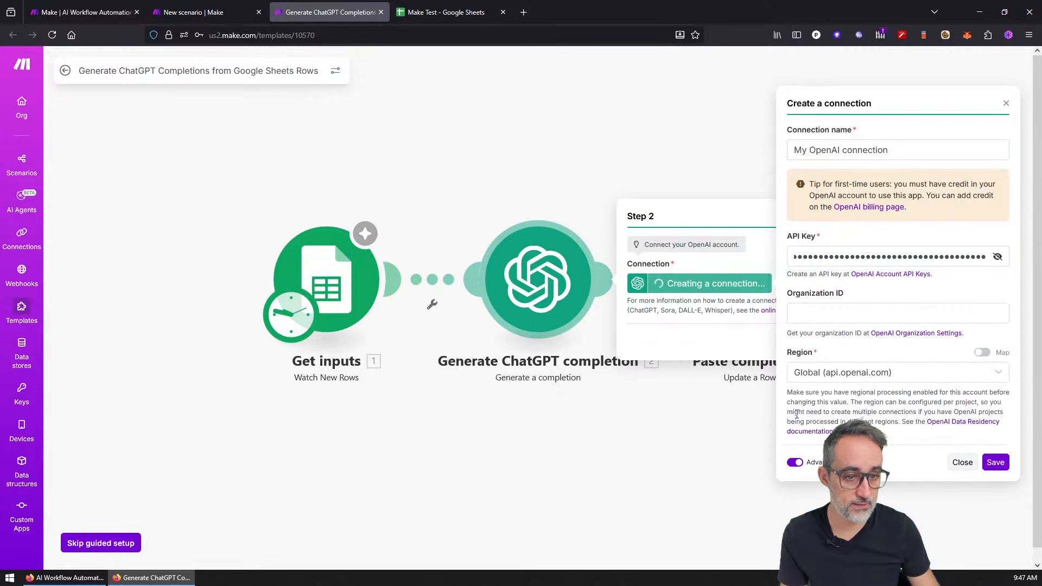
{"action": "left_click", "coordinate": [998, 464]}
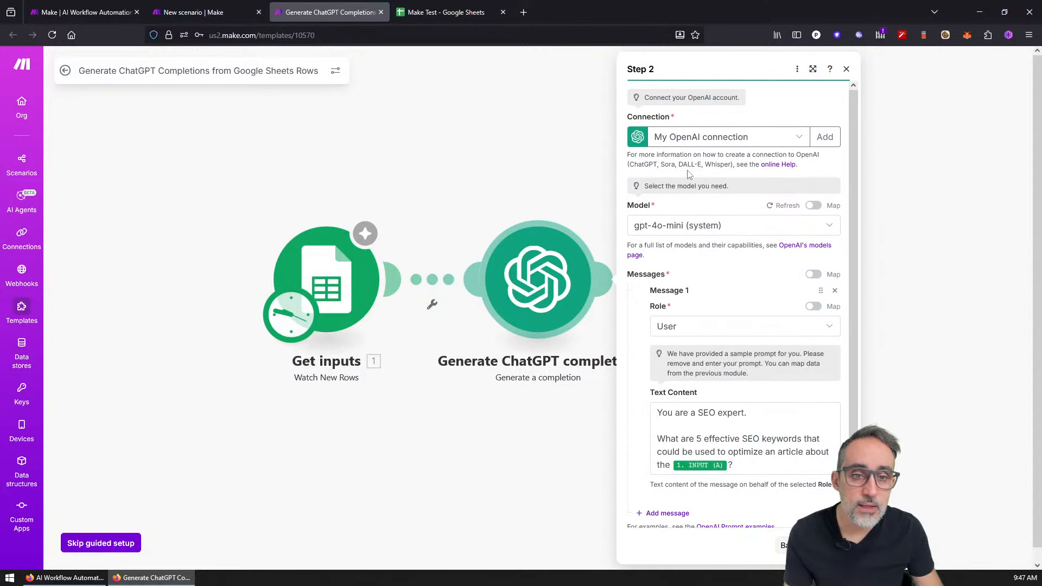
Step: Select gpt-4o-mini as the model, review the SEO prompt, and confirm the ChatGPT step
{"action": "left_click", "coordinate": [672, 226]}
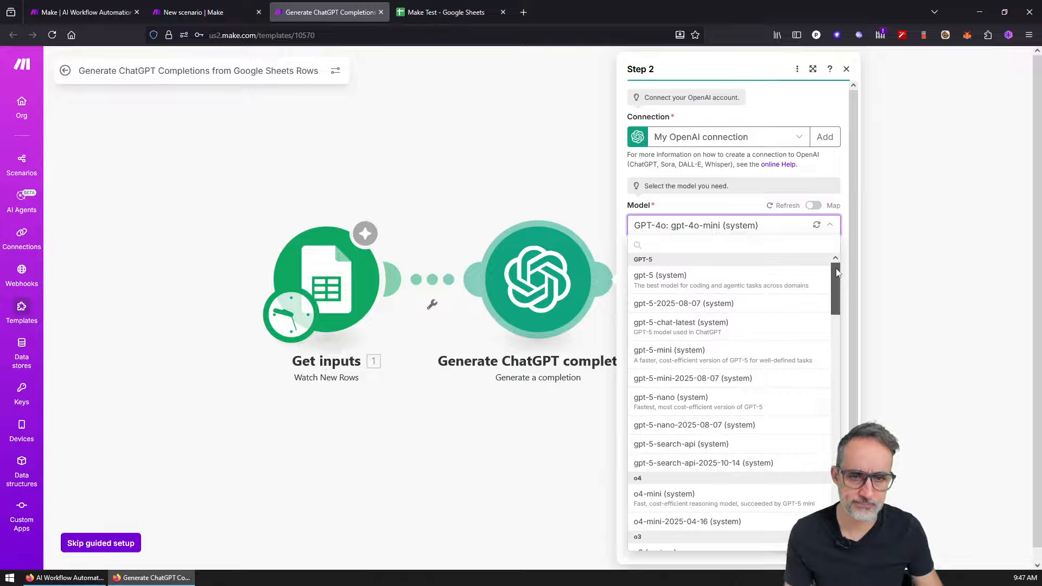
{"action": "left_click_drag", "start_coordinate": [837, 269], "coordinate": [835, 258]}
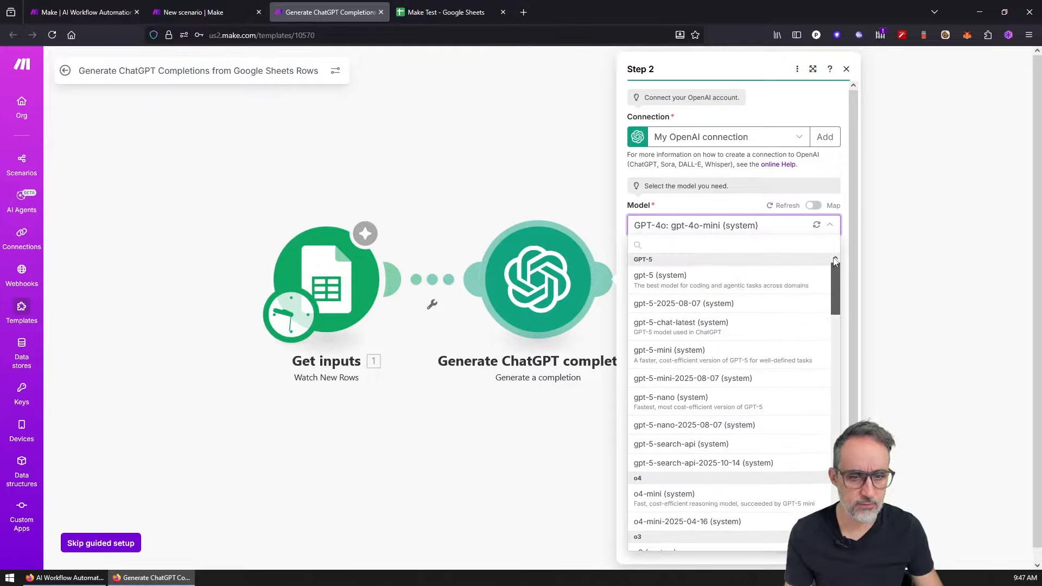
{"action": "left_click_drag", "start_coordinate": [834, 272], "coordinate": [832, 399]}
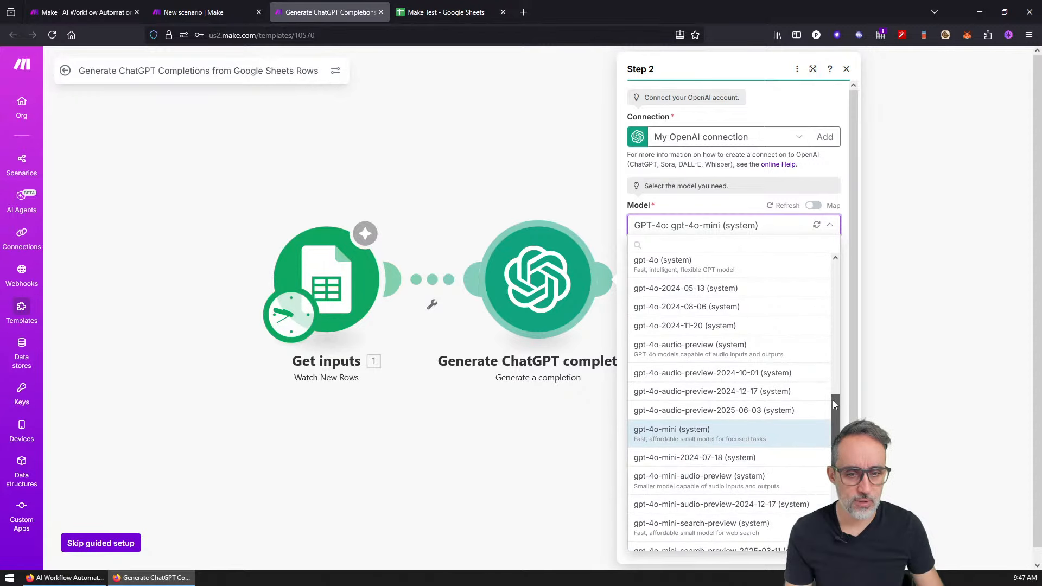
{"action": "left_click", "coordinate": [677, 434]}
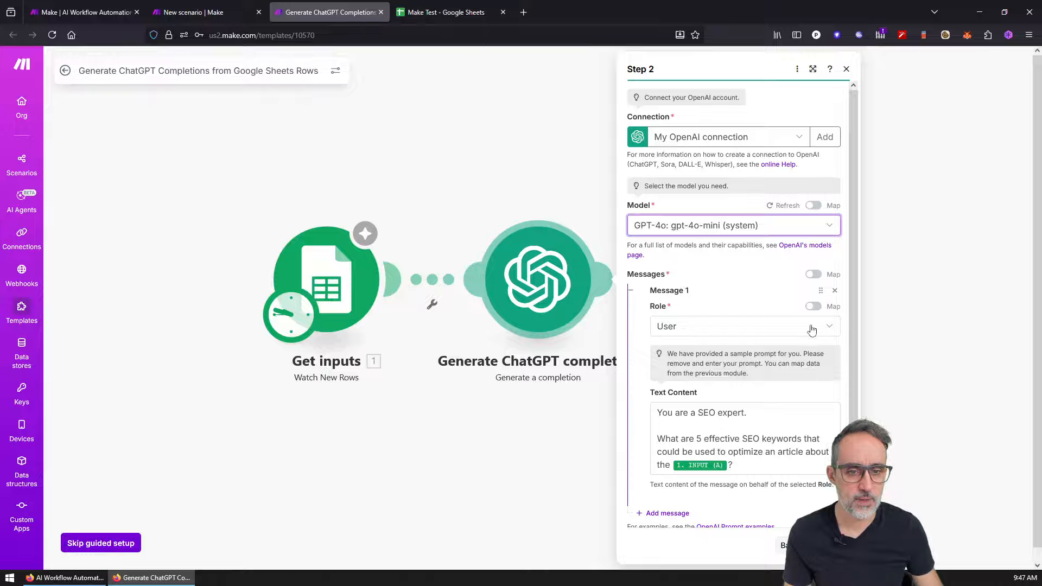
{"action": "left_click_drag", "start_coordinate": [850, 343], "coordinate": [852, 391]}
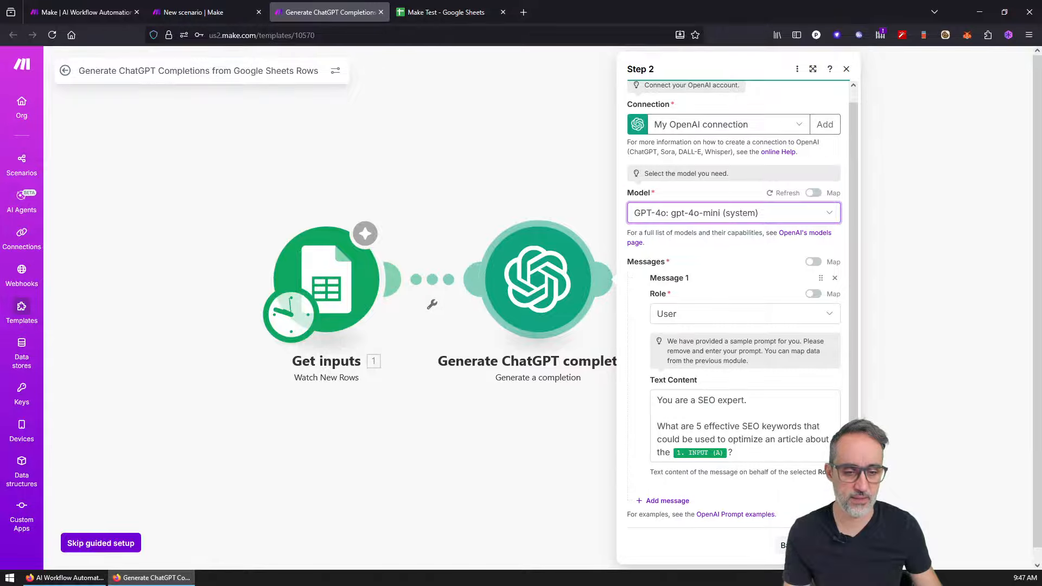
{"action": "left_click", "coordinate": [825, 545]}
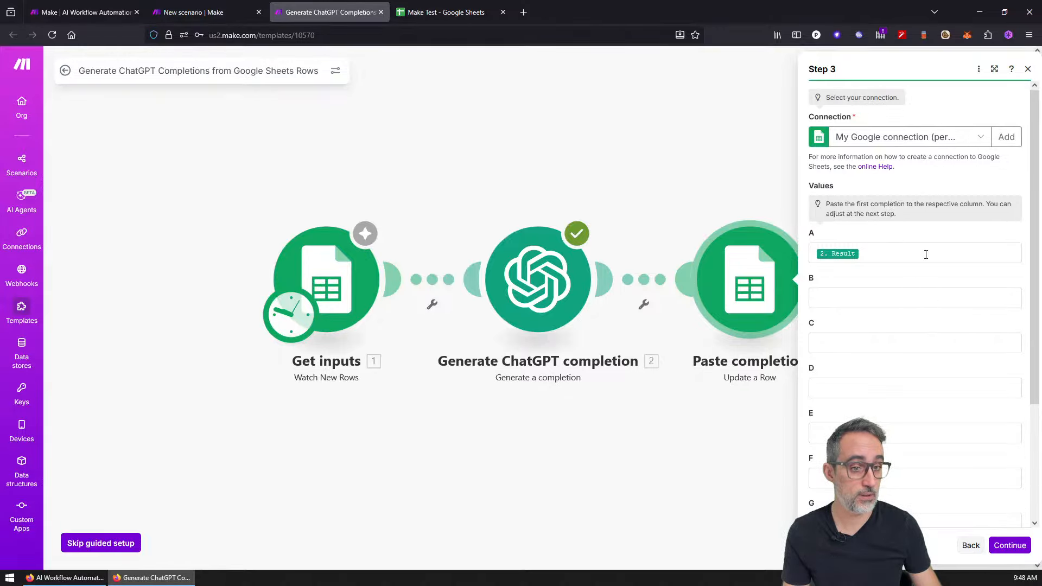
Step: Confirm the Paste completion step and run the scenario once
{"action": "left_click", "coordinate": [999, 545]}
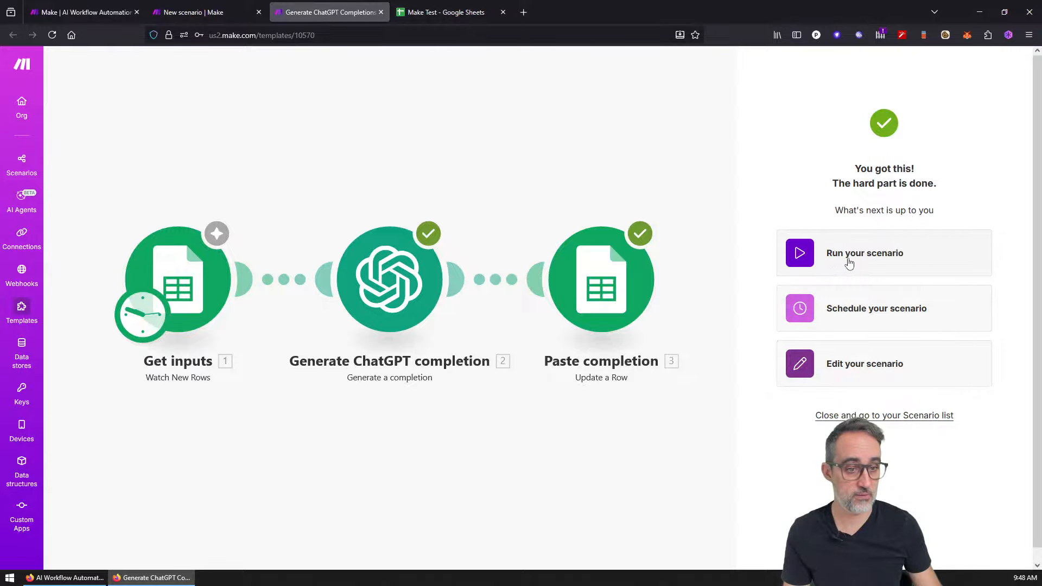
{"action": "left_click", "coordinate": [859, 276]}
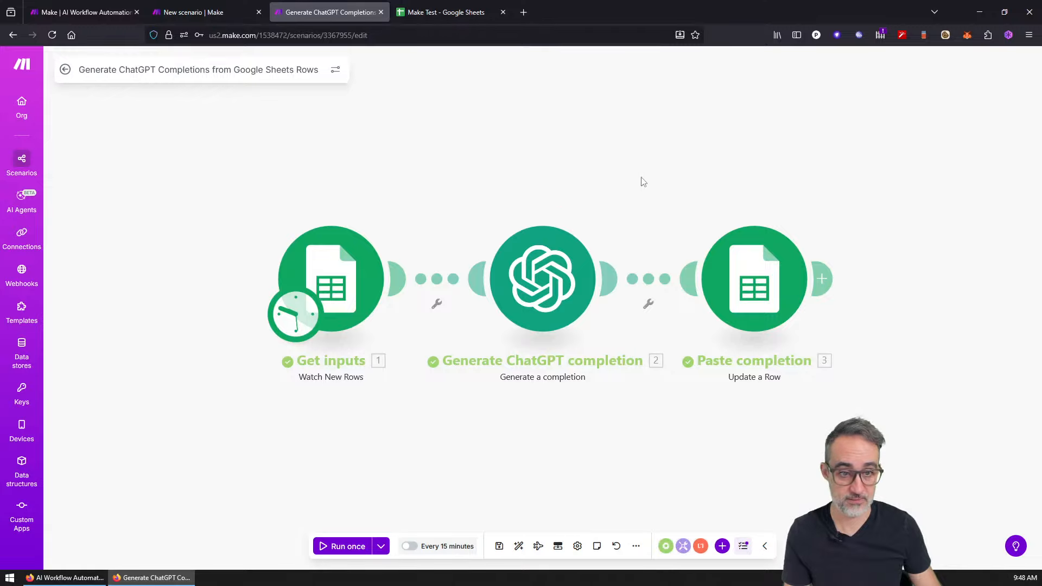
Step: Zoom out Make Test, widen column A and open A2 to read the SEO completion
{"action": "left_click", "coordinate": [425, 7]}
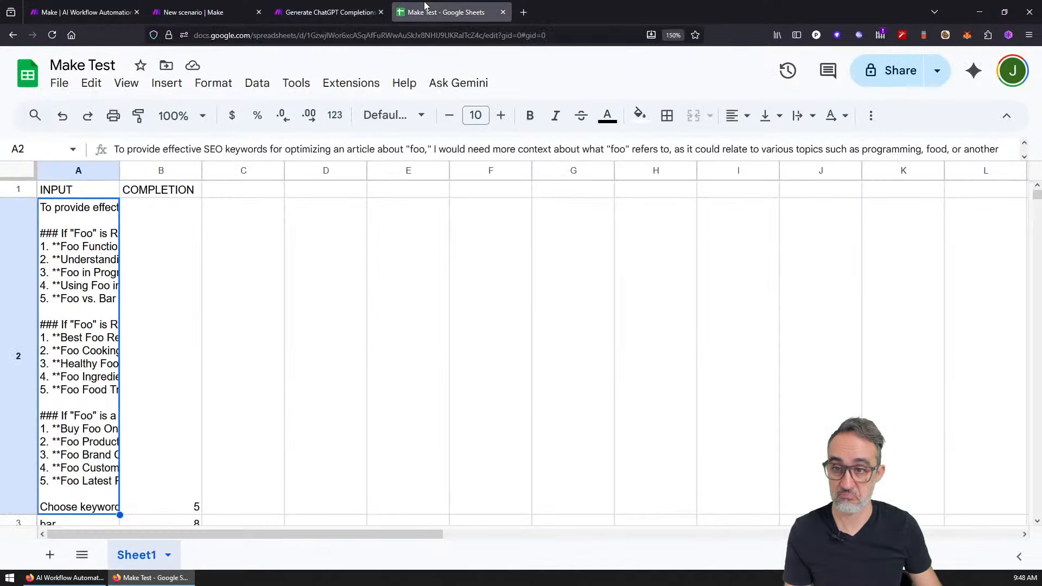
{"action": "key", "text": "ctrl+minus"}
{"action": "key", "text": "ctrl+minus"}
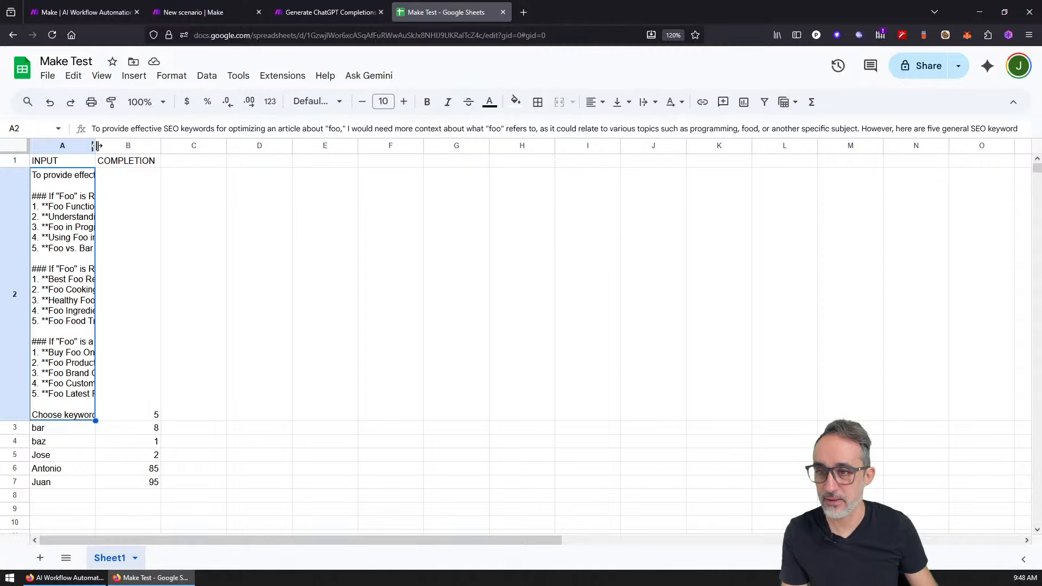
{"action": "left_click_drag", "start_coordinate": [95, 145], "coordinate": [298, 146]}
{"action": "left_click", "coordinate": [351, 326]}
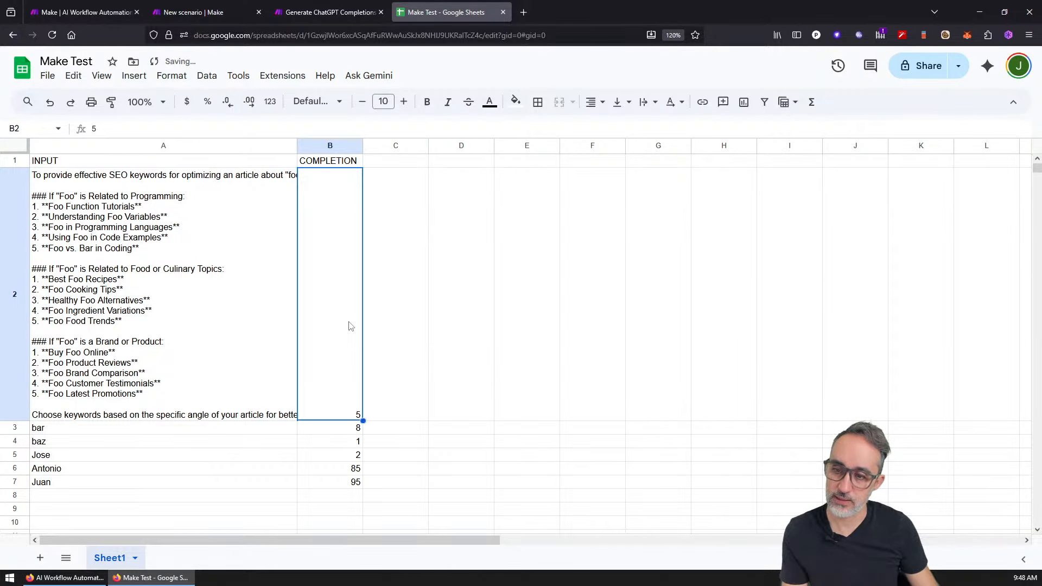
{"action": "double_click", "coordinate": [289, 227]}
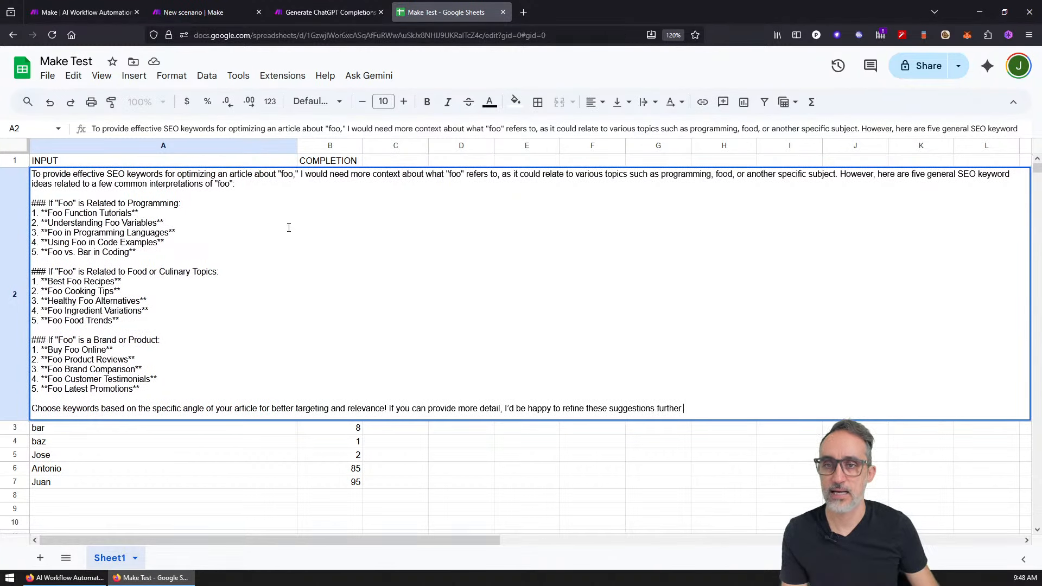
{"action": "key", "text": "Escape"}
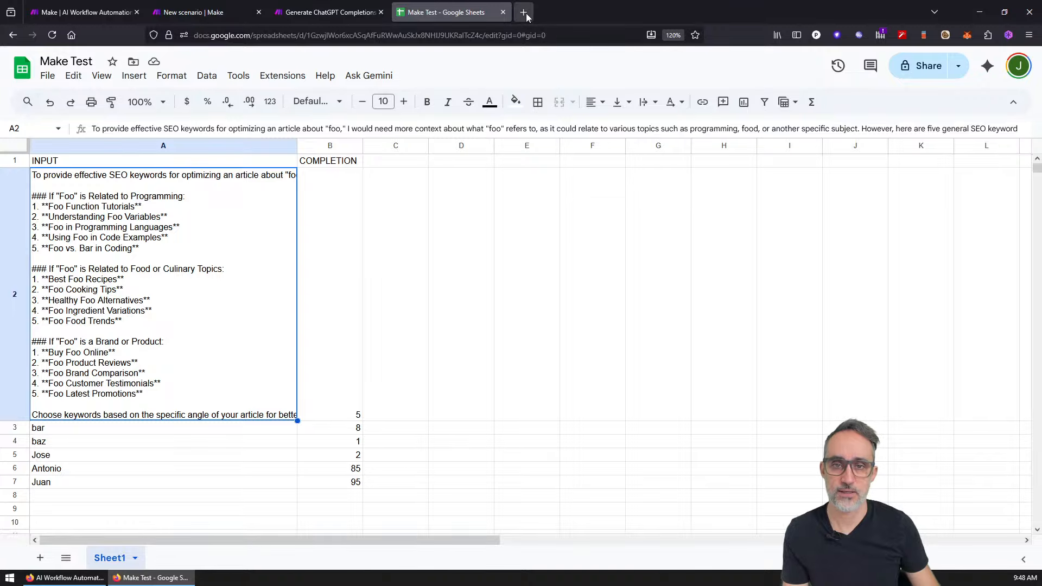
Step: Search Google for 'ARTICLE ABOUT COMPUTATIONAL DESIGN' in a new tab
{"action": "left_click", "coordinate": [524, 13]}
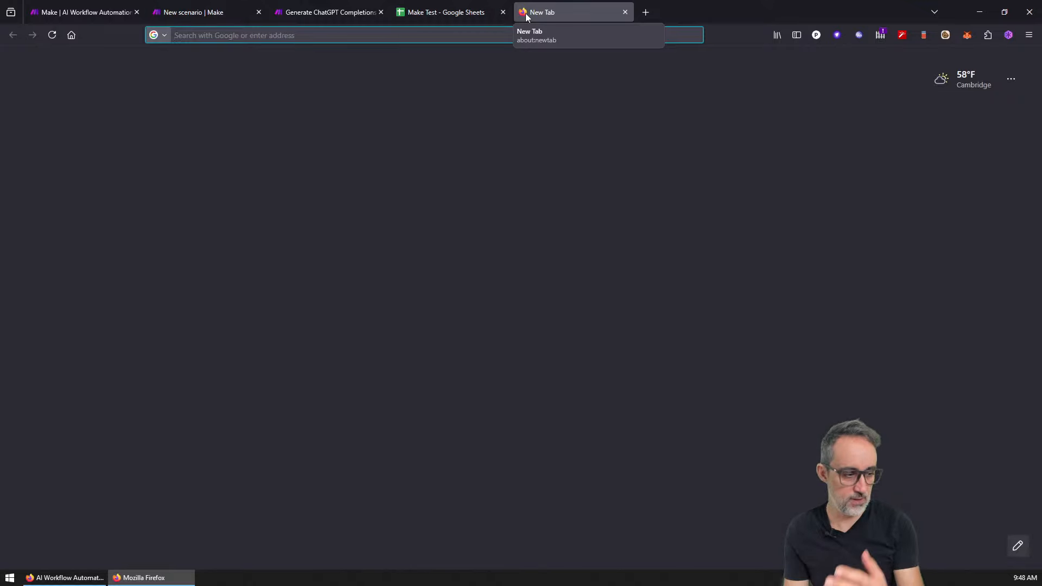
{"action": "type", "text": "ARTICLE"}
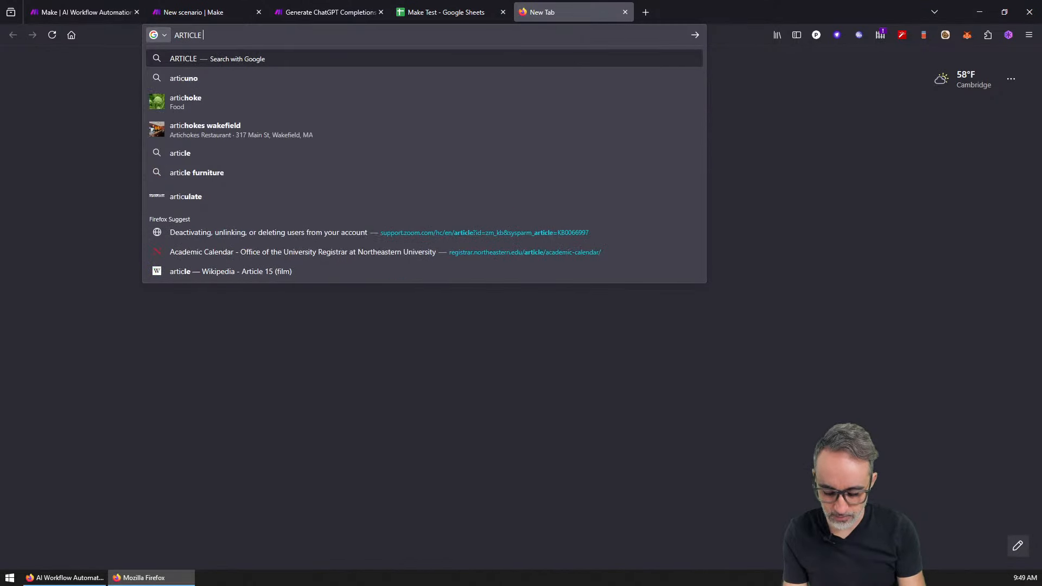
{"action": "type", "text": " ABOUT COMPUTATIONA"}
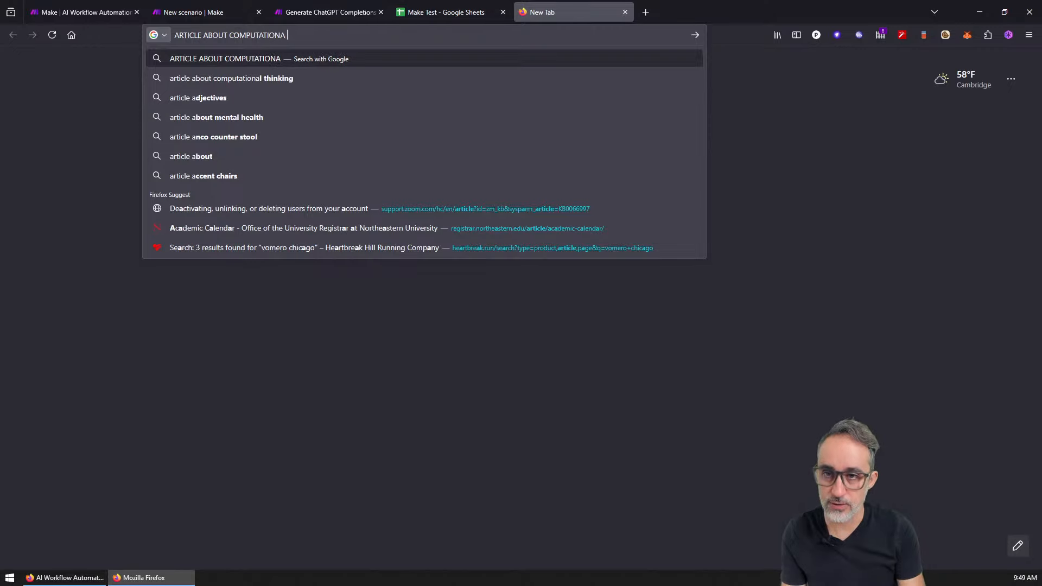
{"action": "type", "text": "L DES"}
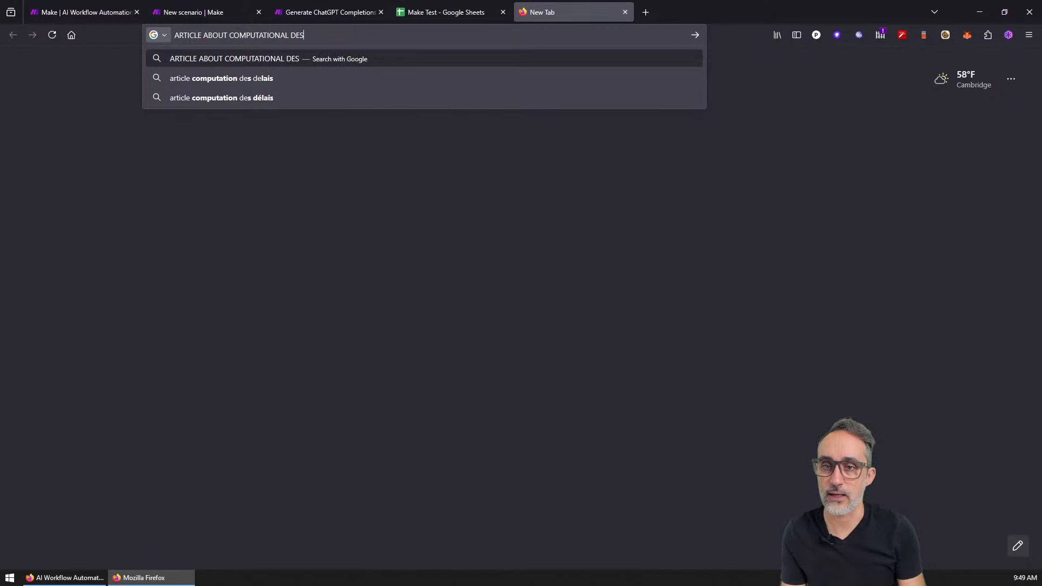
{"action": "type", "text": "IGN"}
{"action": "key", "text": "Return"}
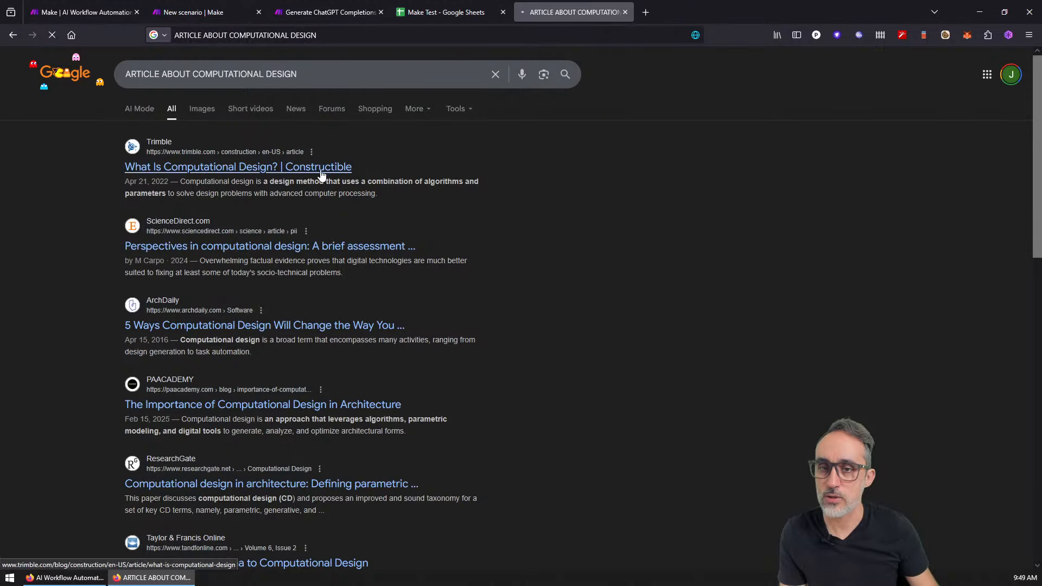
Step: Open Trimble's 'What Is Computational Design?' article and select its explanatory passages
{"action": "middle_click", "coordinate": [321, 173]}
{"action": "left_click", "coordinate": [666, 4]}
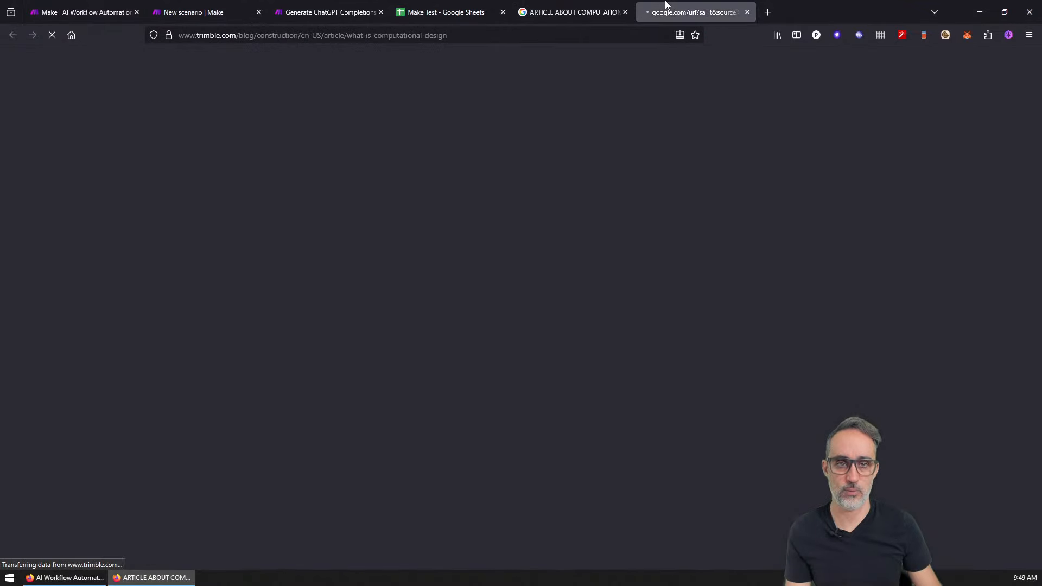
{"action": "scroll", "coordinate": [356, 415], "scroll_direction": "down", "scroll_amount": 10}
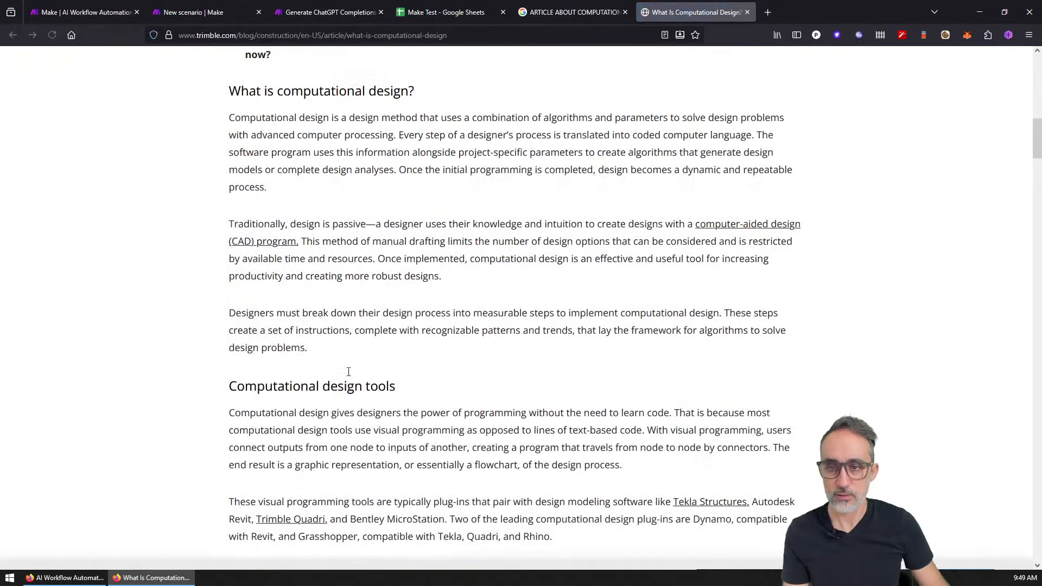
{"action": "key", "text": "ctrl+a"}
{"action": "scroll", "coordinate": [349, 372], "scroll_direction": "down", "scroll_amount": 6}
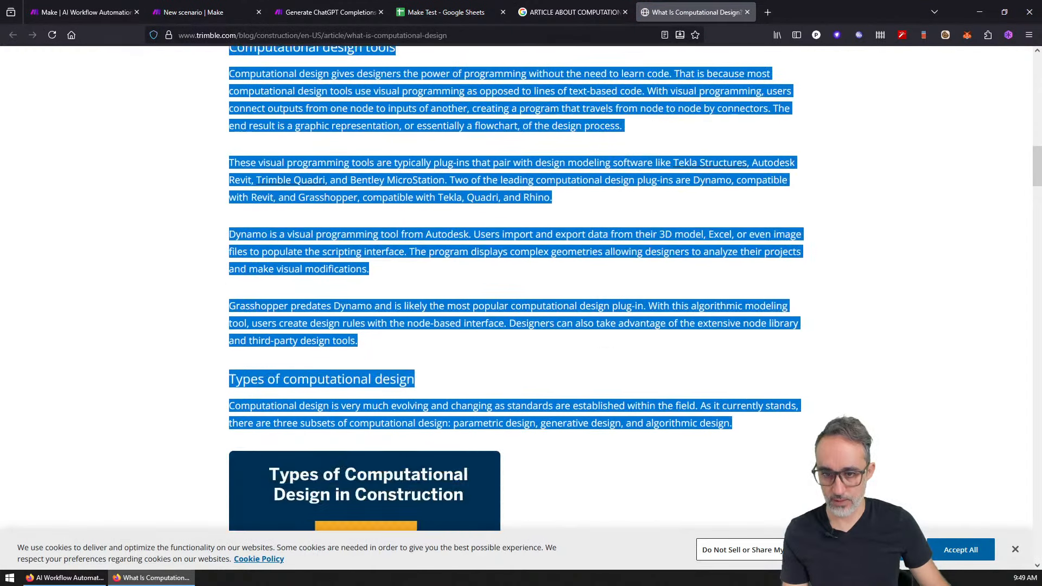
{"action": "left_click_drag", "start_coordinate": [403, 583], "coordinate": [748, 215]}
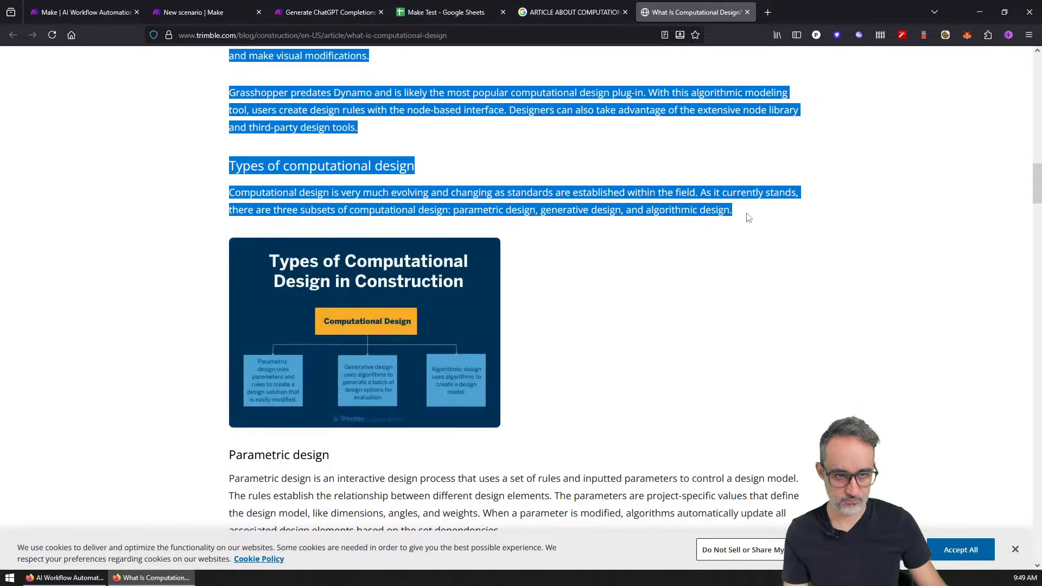
{"action": "left_click", "coordinate": [461, 12]}
Step: Replace cell A2's text with the copied Trimble article passage
{"action": "double_click", "coordinate": [56, 250]}
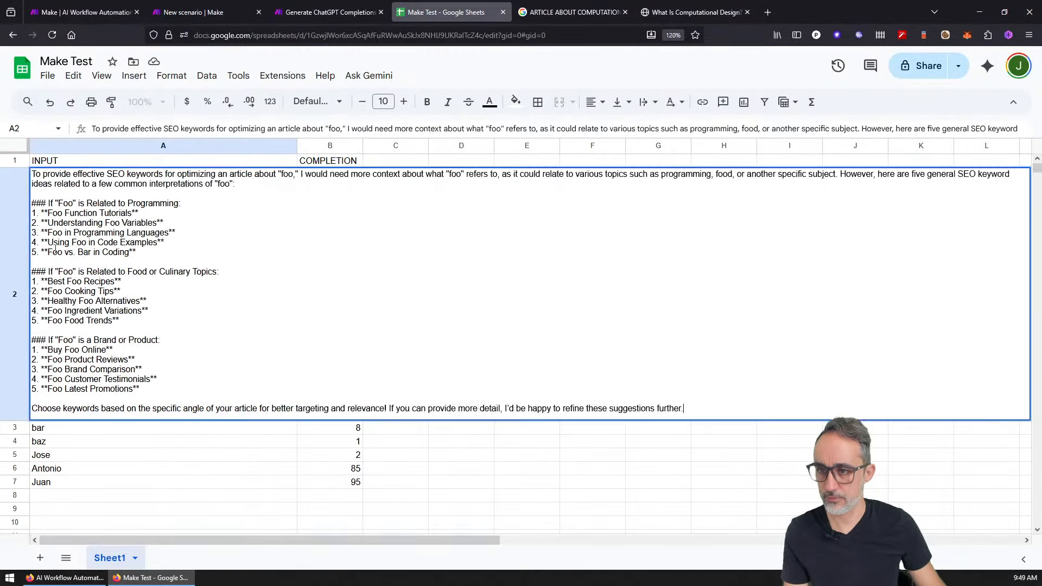
{"action": "key", "text": "ctrl+a"}
{"action": "key", "text": "ctrl+v"}
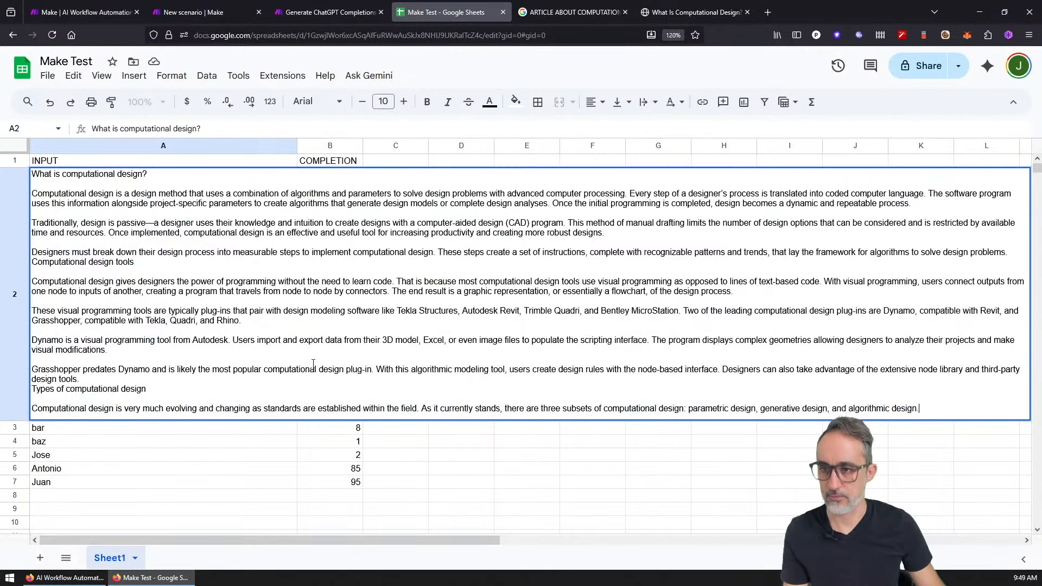
{"action": "key", "text": "Return"}
Step: Copy the ScienceDirect article's Abstract paragraph and paste it into A3
{"action": "left_click", "coordinate": [695, 12]}
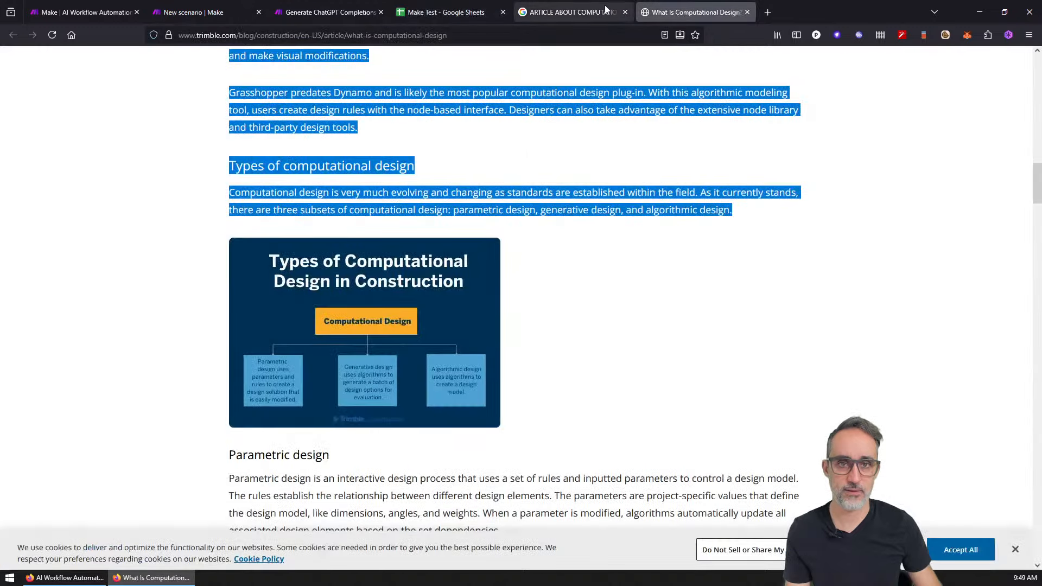
{"action": "left_click", "coordinate": [574, 12]}
{"action": "middle_click", "coordinate": [365, 246]}
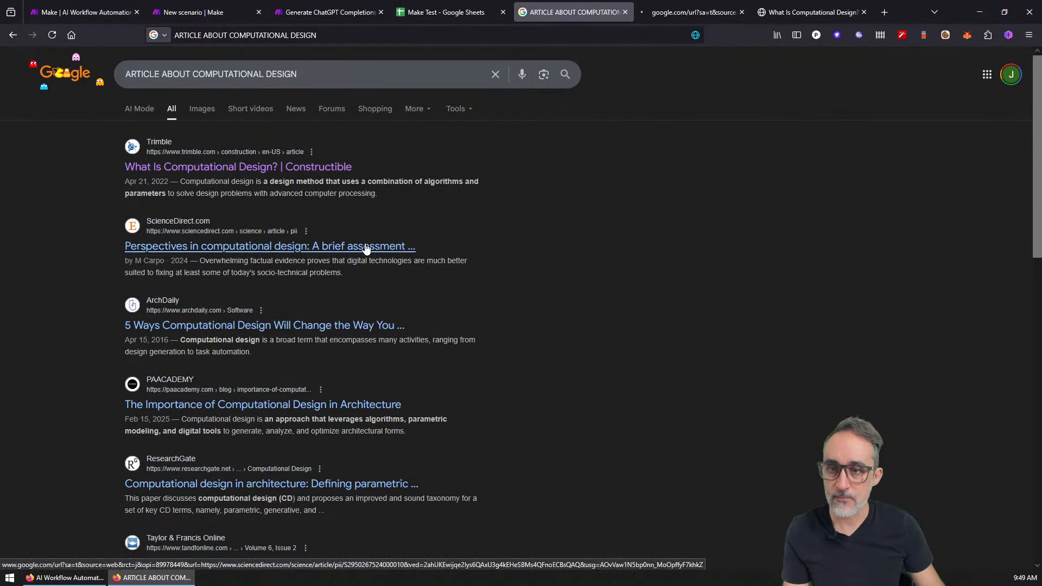
{"action": "left_click", "coordinate": [689, 12]}
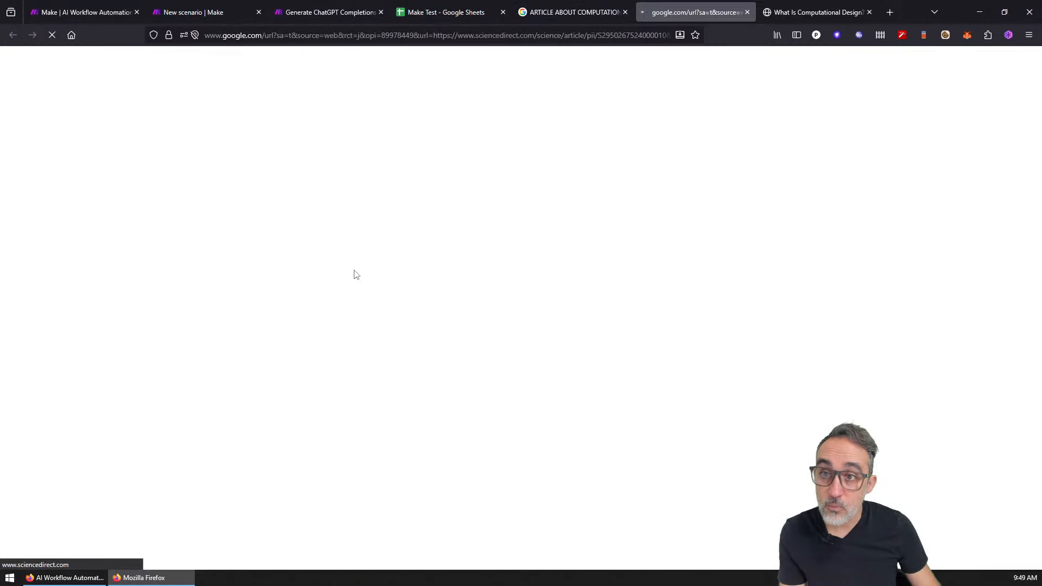
{"action": "scroll", "coordinate": [399, 336], "scroll_direction": "down", "scroll_amount": 4}
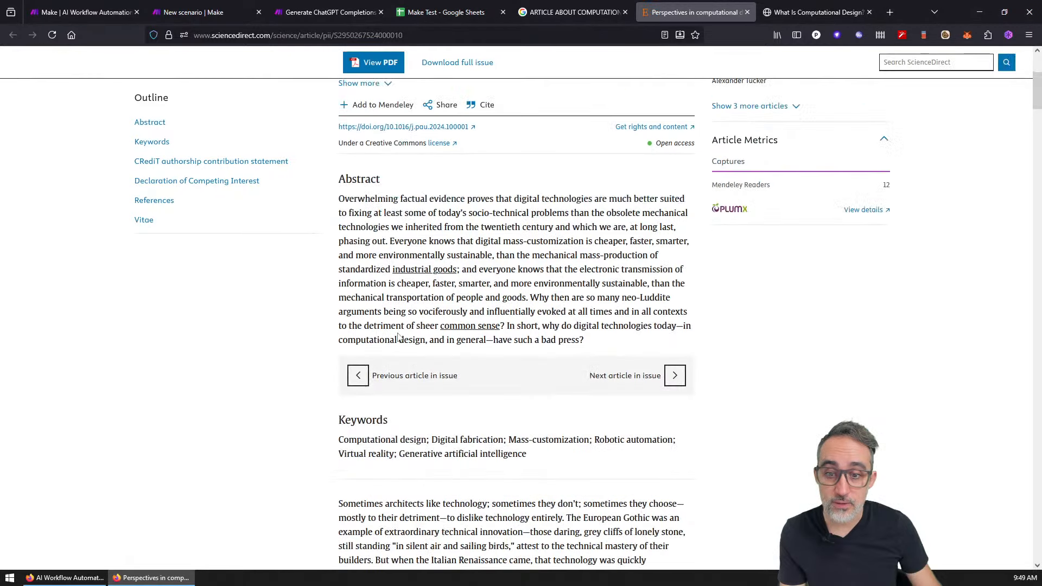
{"action": "left_click_drag", "start_coordinate": [606, 350], "coordinate": [341, 198]}
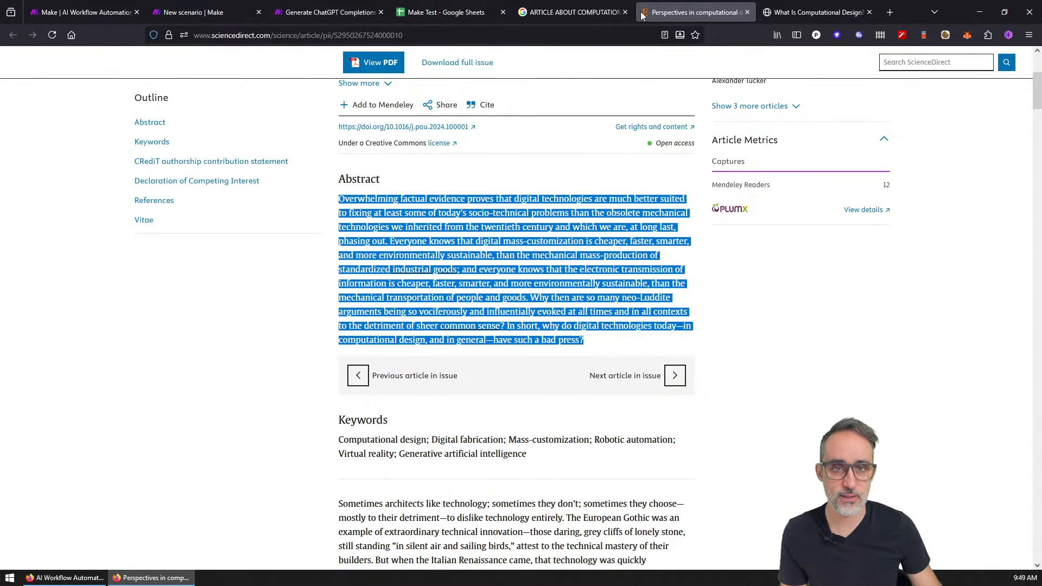
{"action": "key", "text": "ctrl+shift+Tab"}
{"action": "key", "text": "ctrl+shift+Tab"}
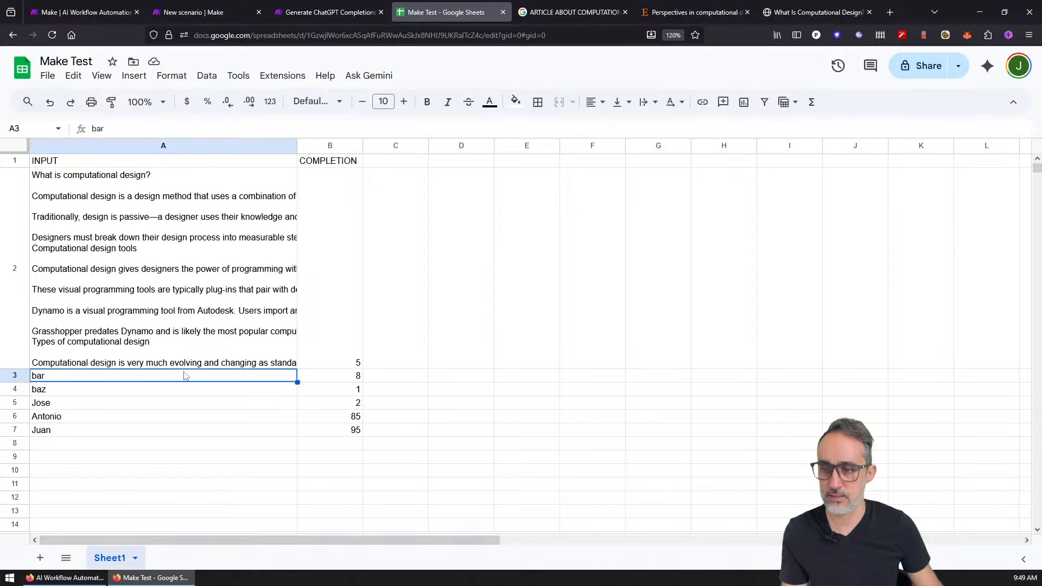
{"action": "key", "text": "ctrl+v"}
Step: Close the Trimble and ScienceDirect tabs and select the ArchDaily article's two opening paragraphs
{"action": "left_click", "coordinate": [683, 6]}
{"action": "middle_click", "coordinate": [683, 5]}
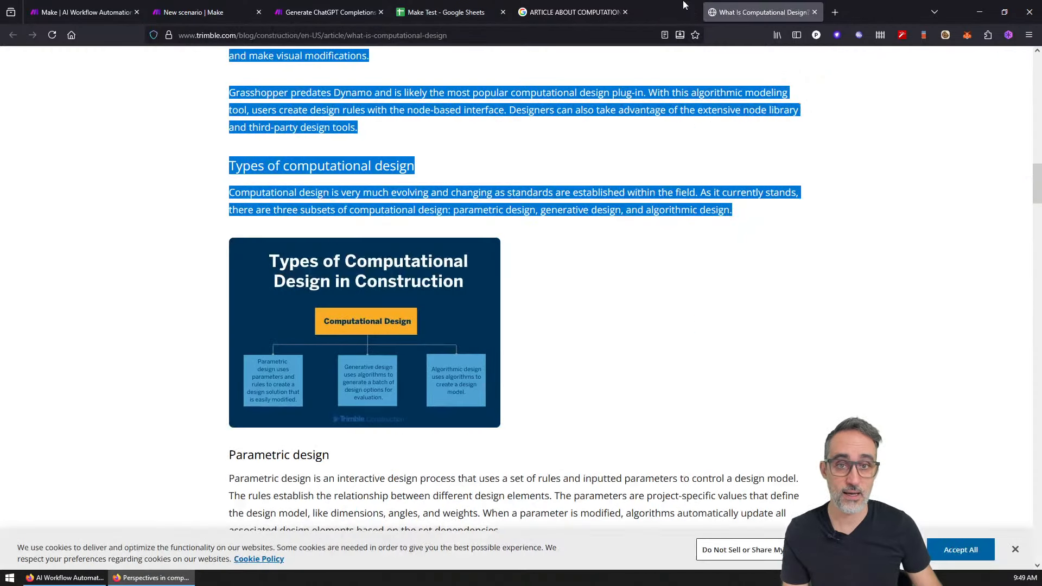
{"action": "middle_click", "coordinate": [685, 5]}
{"action": "middle_click", "coordinate": [338, 327]}
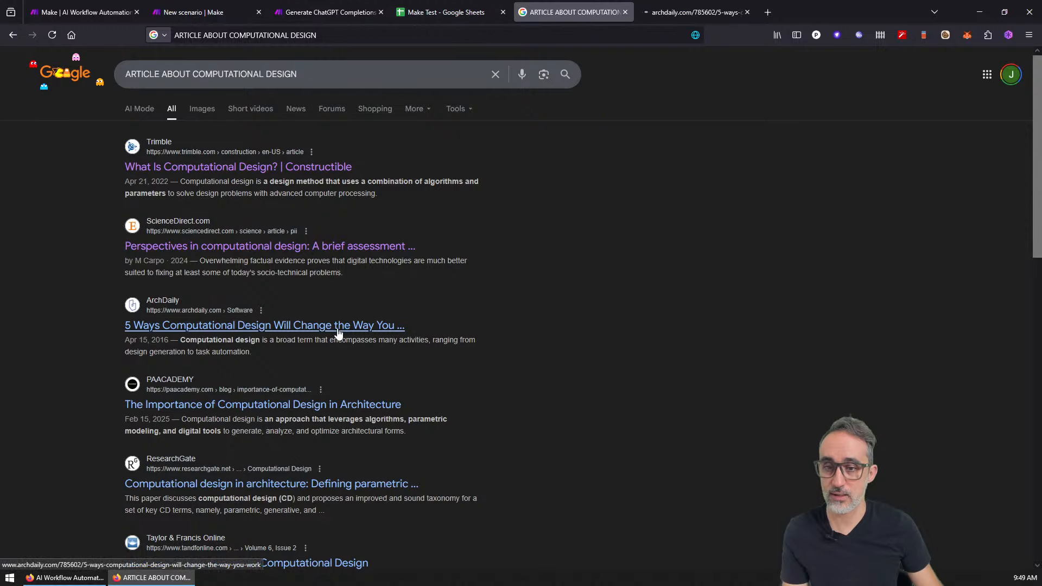
{"action": "left_click", "coordinate": [696, 12]}
{"action": "scroll", "coordinate": [490, 324], "scroll_direction": "down", "scroll_amount": 5}
{"action": "scroll", "coordinate": [490, 323], "scroll_direction": "down", "scroll_amount": 4}
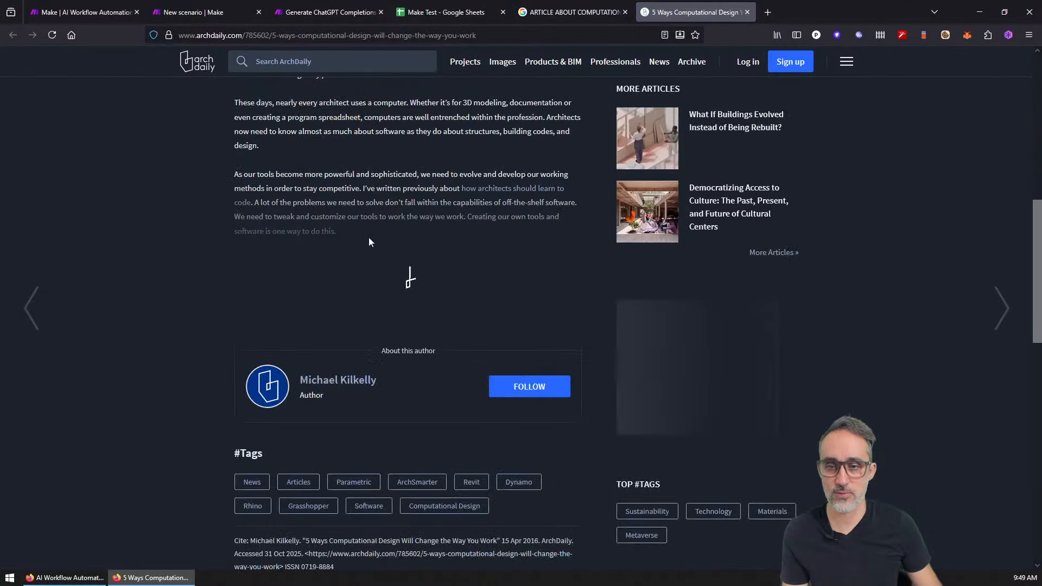
{"action": "scroll", "coordinate": [380, 238], "scroll_direction": "up", "scroll_amount": 2}
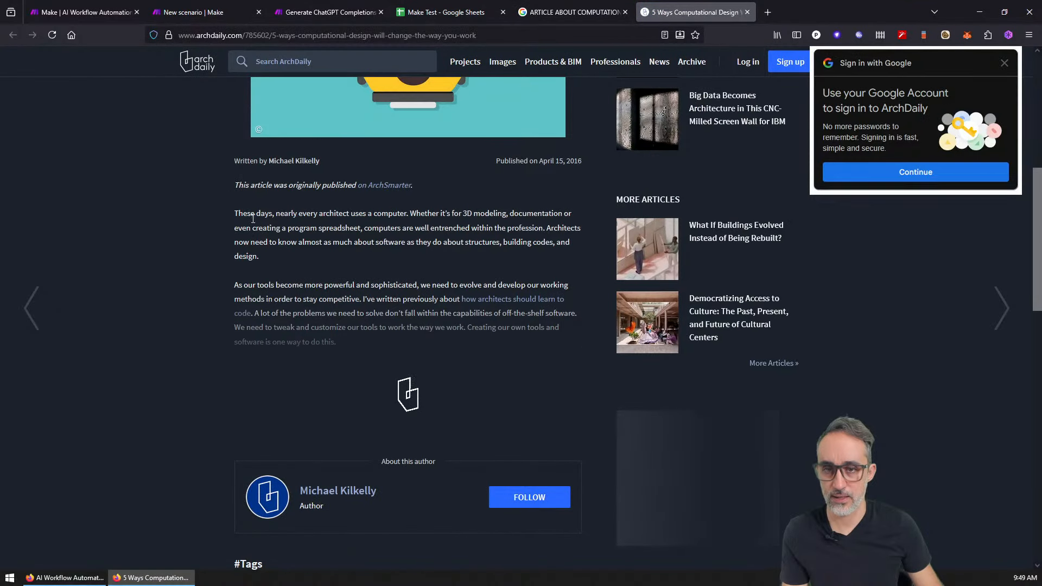
{"action": "left_click_drag", "start_coordinate": [234, 212], "coordinate": [360, 350]}
{"action": "scroll", "coordinate": [361, 342], "scroll_direction": "down", "scroll_amount": 3}
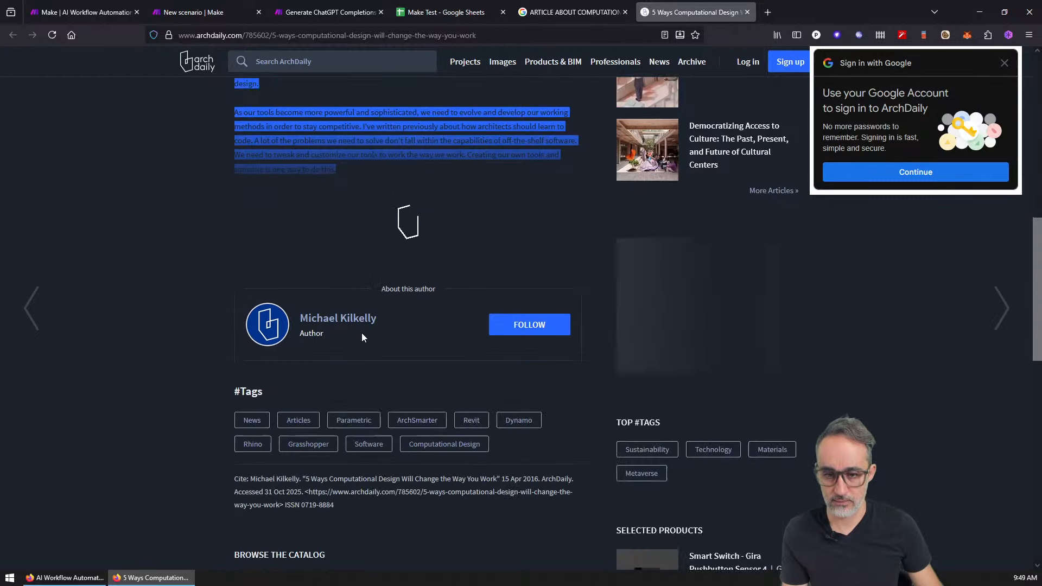
{"action": "scroll", "coordinate": [402, 380], "scroll_direction": "up", "scroll_amount": 3}
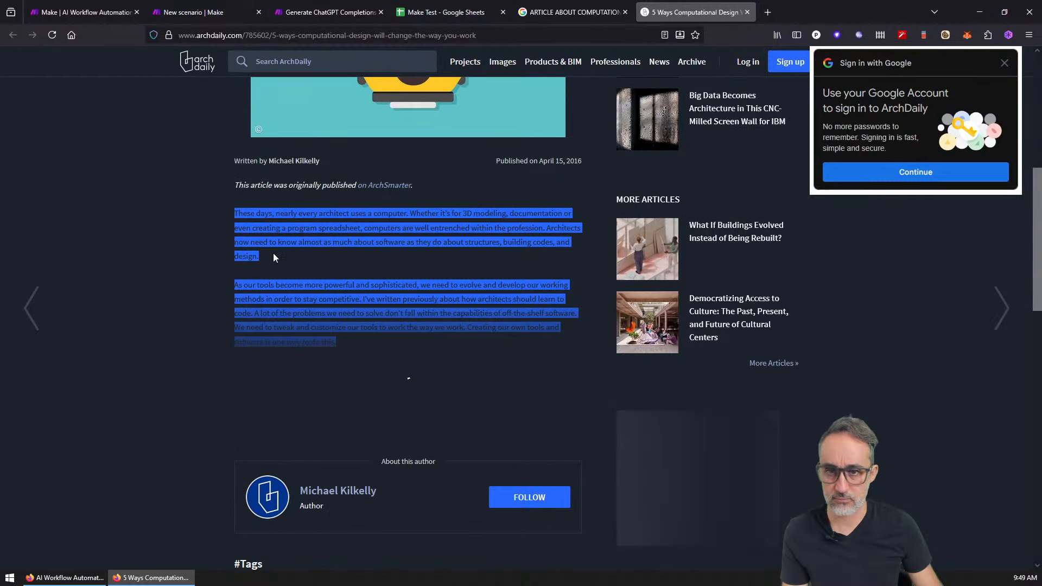
{"action": "left_click_drag", "start_coordinate": [235, 213], "coordinate": [324, 316]}
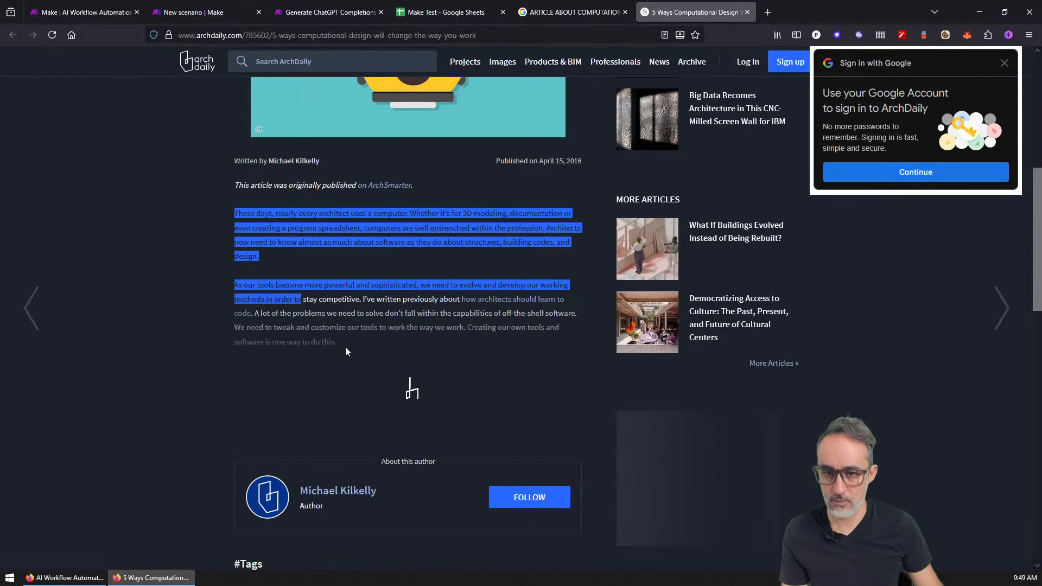
{"action": "left_click", "coordinate": [261, 225]}
{"action": "left_click_drag", "start_coordinate": [235, 213], "coordinate": [329, 344]}
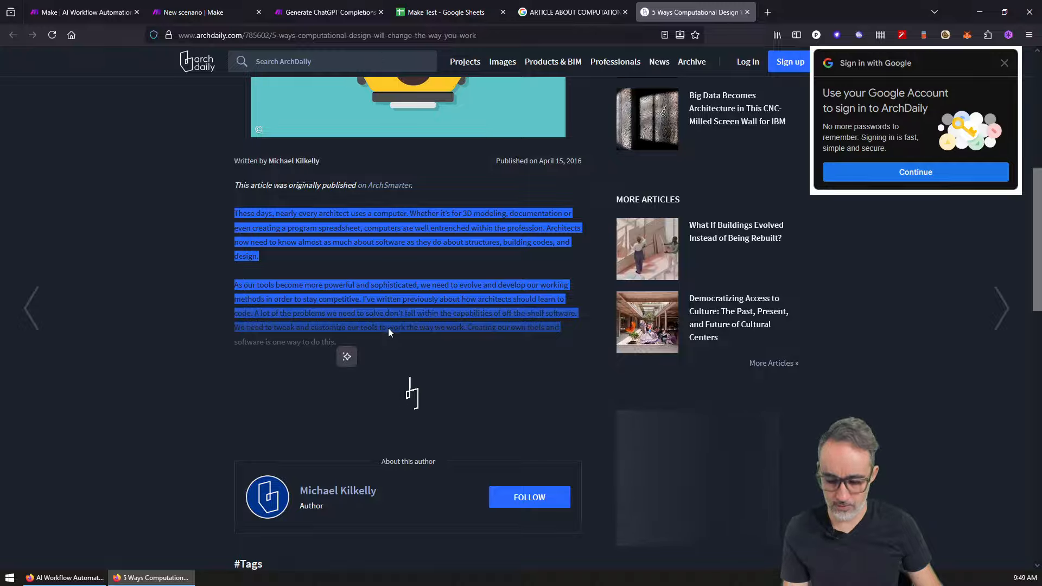
Step: Replace 'baz' in cell A4 with the ArchDaily paragraphs
{"action": "left_click", "coordinate": [445, 12]}
{"action": "left_click", "coordinate": [113, 396]}
{"action": "double_click", "coordinate": [112, 391]}
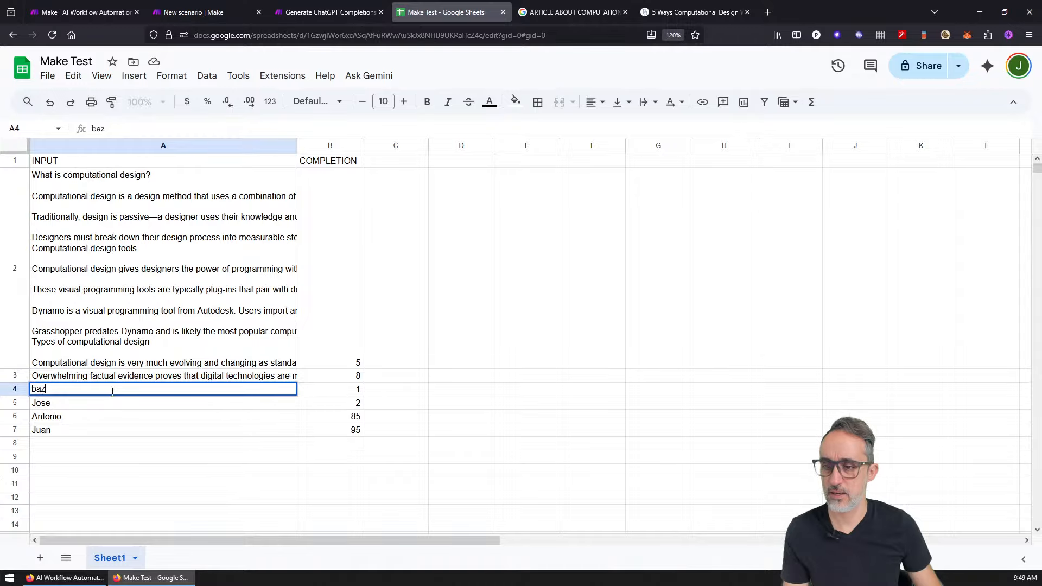
{"action": "key", "text": "ctrl+a"}
{"action": "key", "text": "ctrl+v"}
{"action": "key", "text": "Return"}
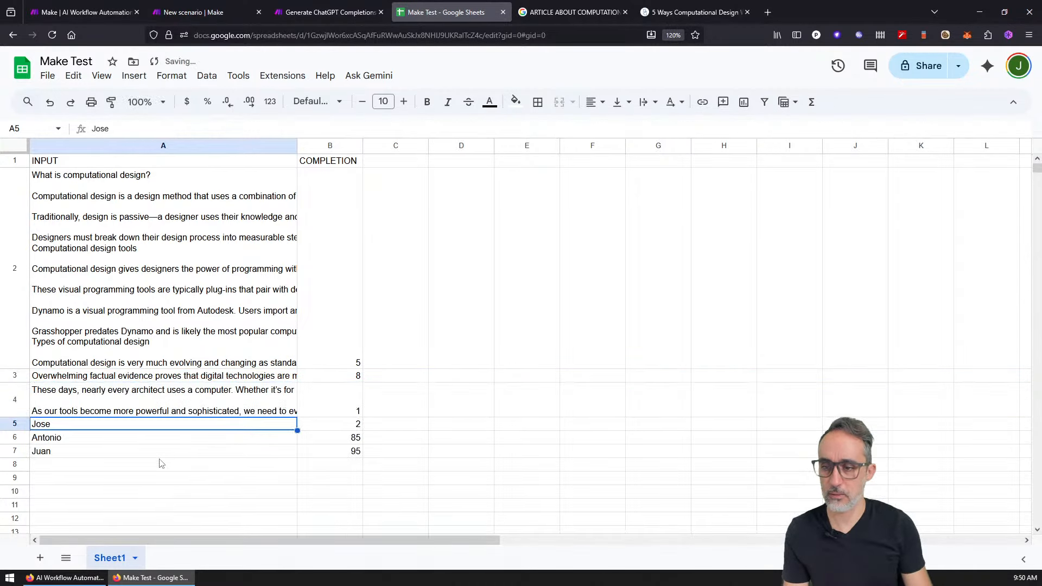
Step: Clear the names in A5:A7 and all COMPLETION values in B2:B7
{"action": "key", "text": "shift+Down"}
{"action": "key", "text": "shift+Down"}
{"action": "key", "text": "Delete"}
{"action": "key", "text": "Right"}
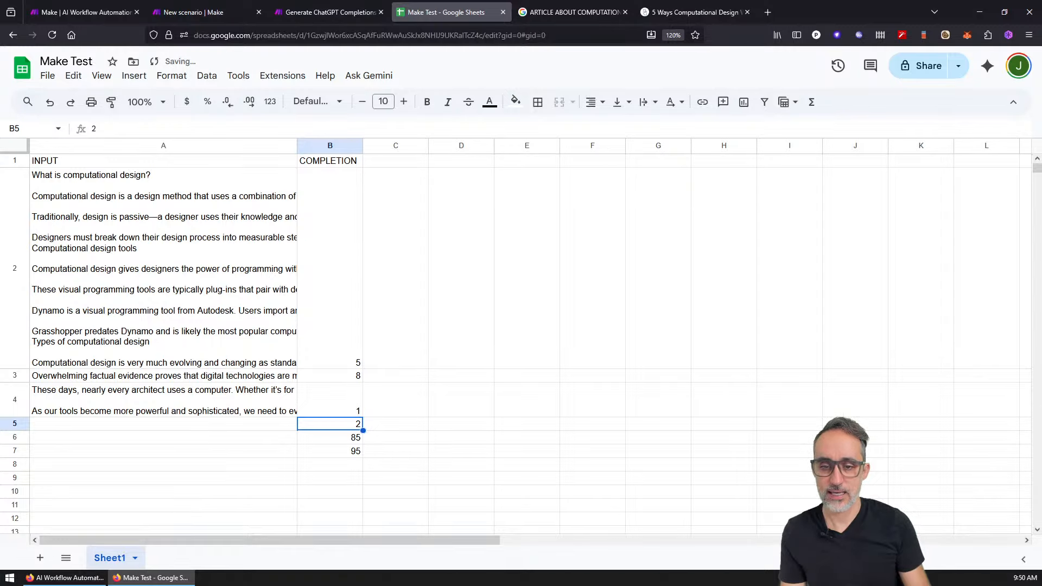
{"action": "key", "text": "Down"}
{"action": "key", "text": "Down"}
{"action": "key", "text": "shift+Up"}
{"action": "key", "text": "shift+Up"}
{"action": "key", "text": "shift+Up"}
{"action": "key", "text": "shift+Up"}
{"action": "key", "text": "shift+Up"}
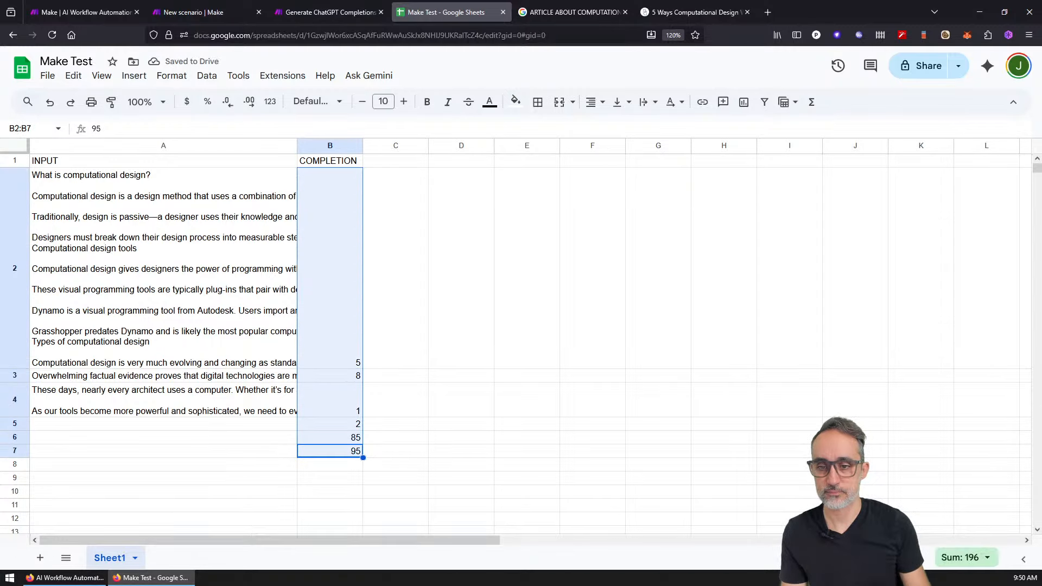
{"action": "key", "text": "Delete"}
Step: Close the research tab, return to Make and try the schedule options without saving
{"action": "left_click", "coordinate": [552, 6]}
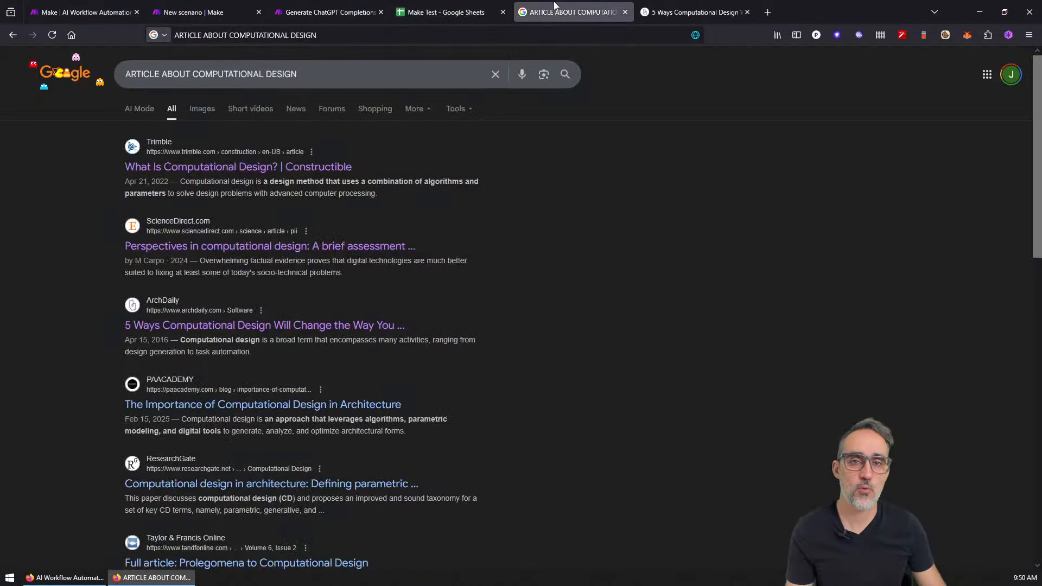
{"action": "key", "text": "ctrl+w"}
{"action": "key", "text": "ctrl+w"}
{"action": "left_click", "coordinate": [327, 5]}
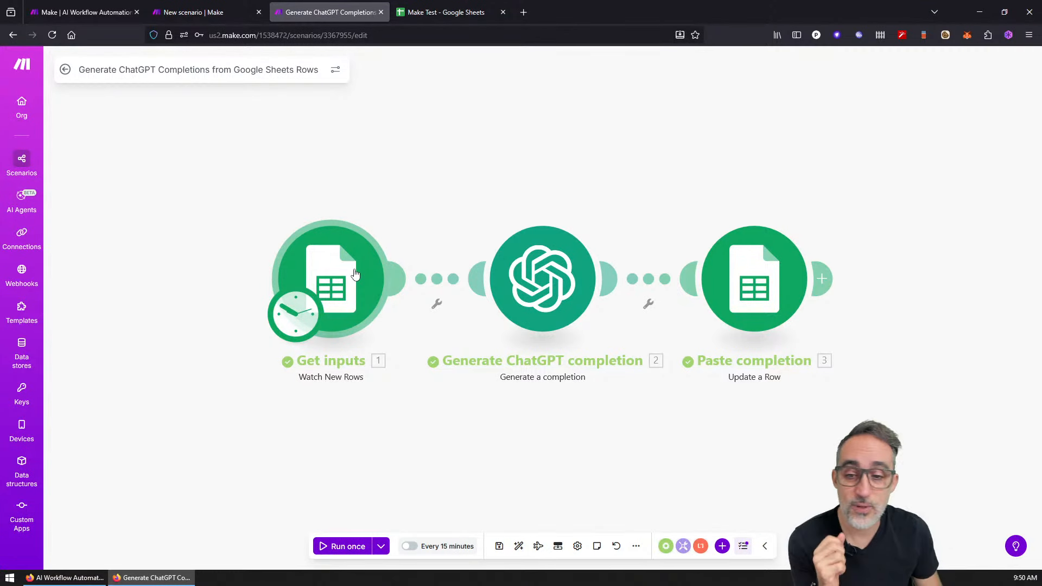
{"action": "left_click", "coordinate": [312, 300]}
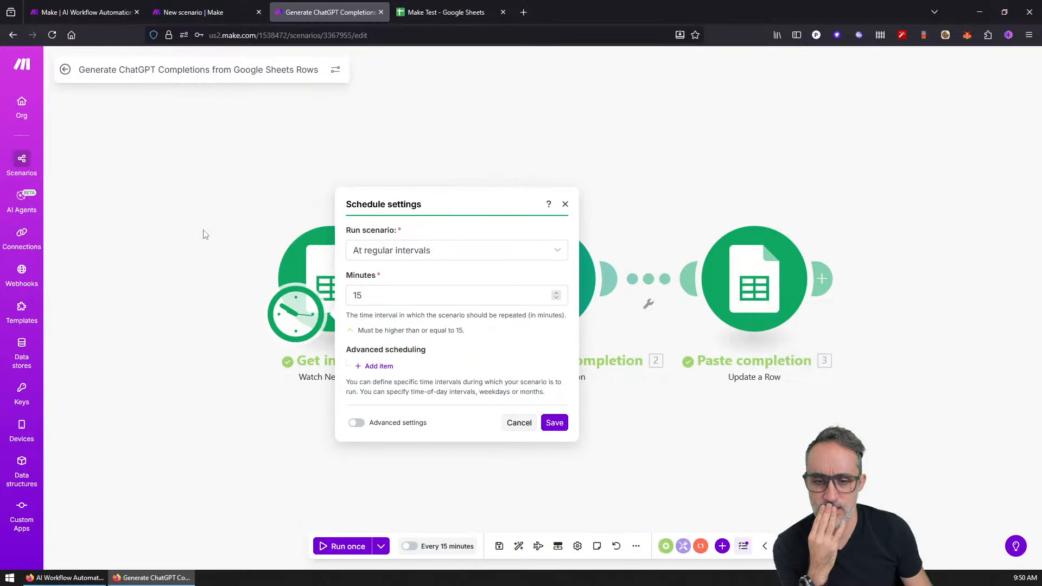
{"action": "left_click", "coordinate": [440, 251]}
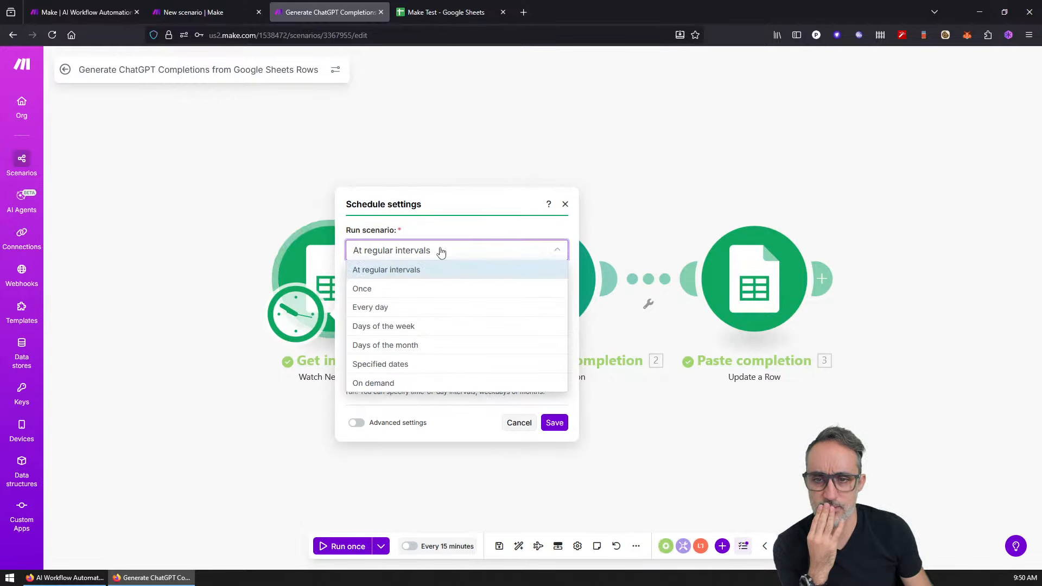
{"action": "left_click", "coordinate": [409, 292]}
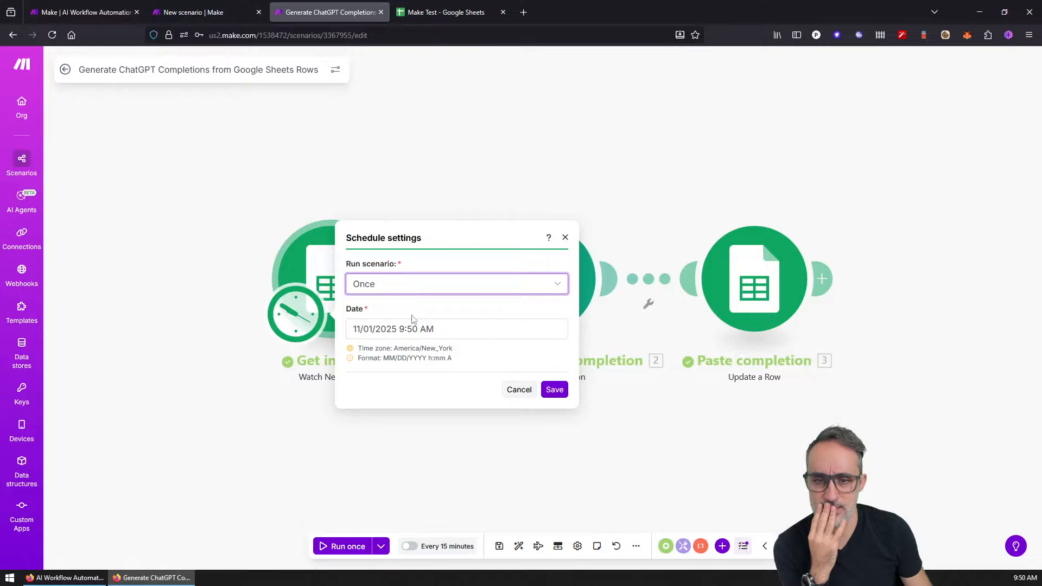
{"action": "left_click", "coordinate": [534, 392]}
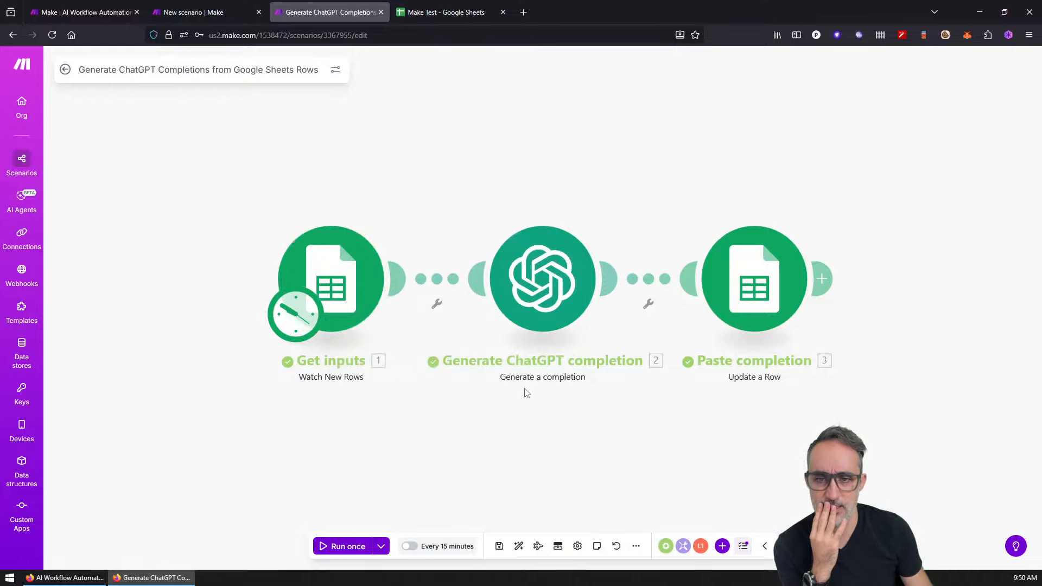
Step: Set the trigger's schedule to On demand, save, and choose Not yet for activation
{"action": "left_click", "coordinate": [382, 307]}
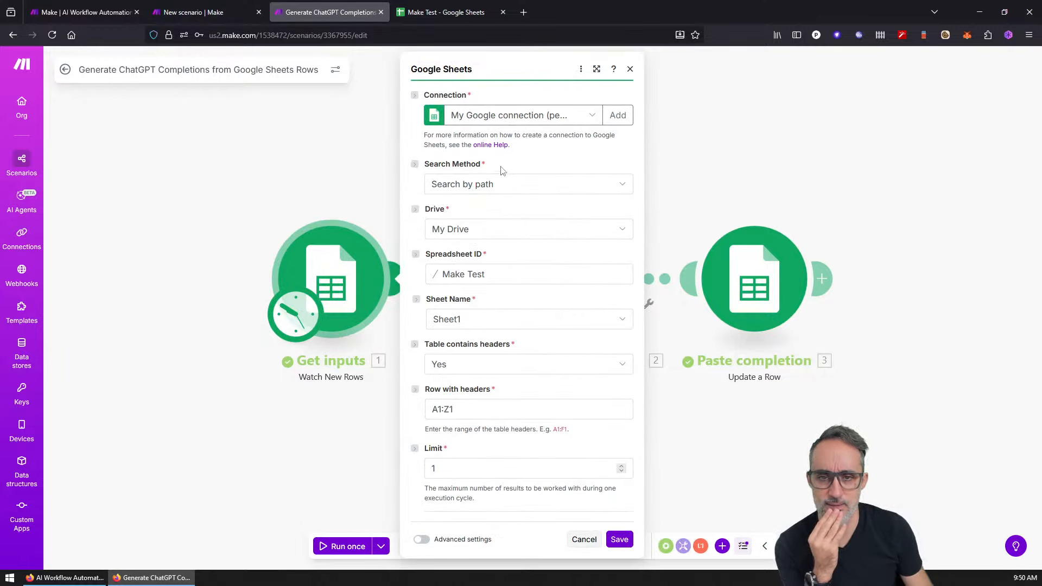
{"action": "left_click", "coordinate": [362, 149]}
{"action": "left_click", "coordinate": [312, 275]}
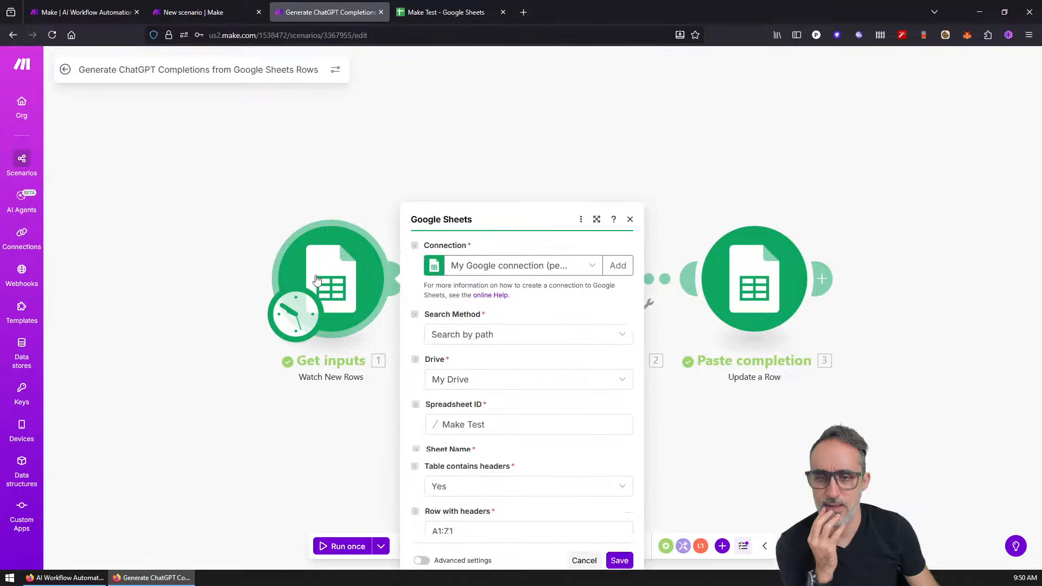
{"action": "left_click", "coordinate": [287, 325]}
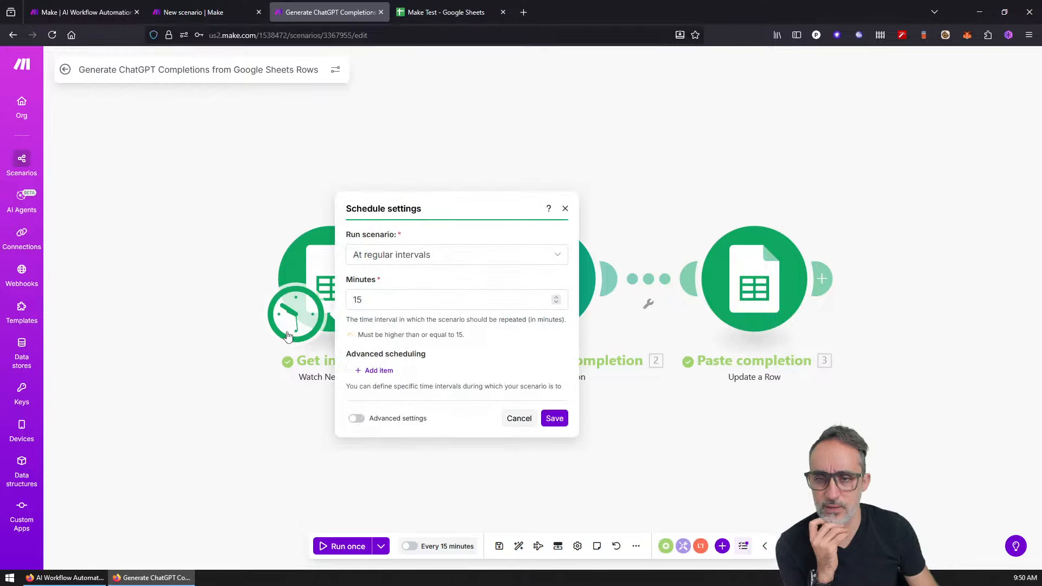
{"action": "left_click", "coordinate": [378, 254]}
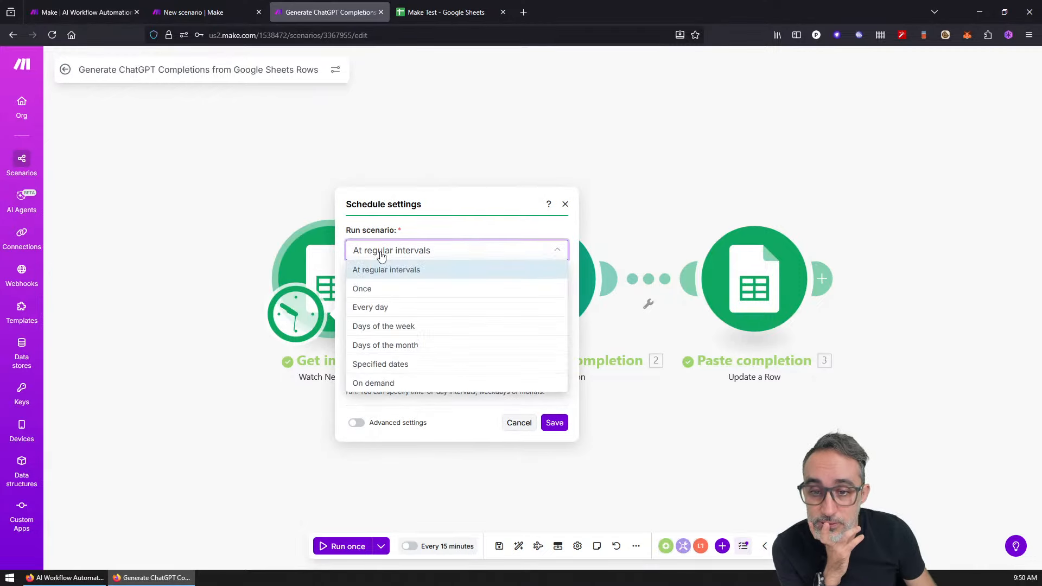
{"action": "left_click", "coordinate": [374, 383]}
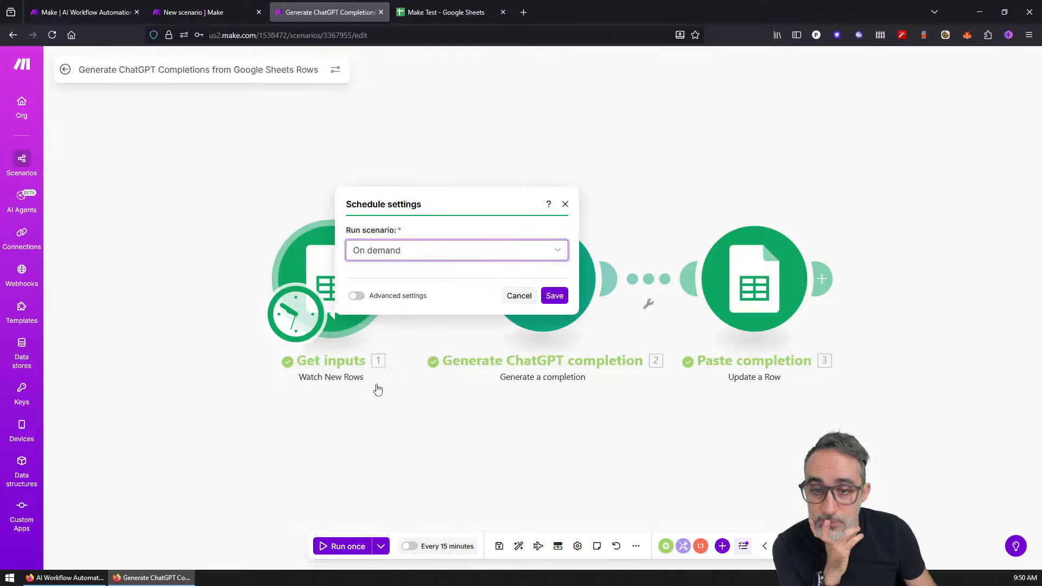
{"action": "left_click", "coordinate": [554, 355]}
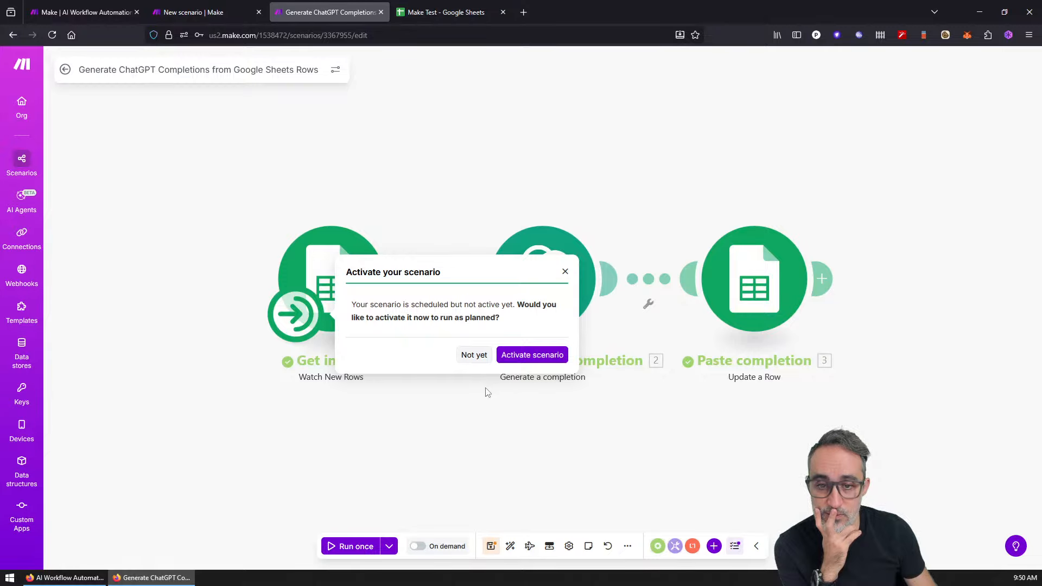
{"action": "left_click", "coordinate": [481, 358]}
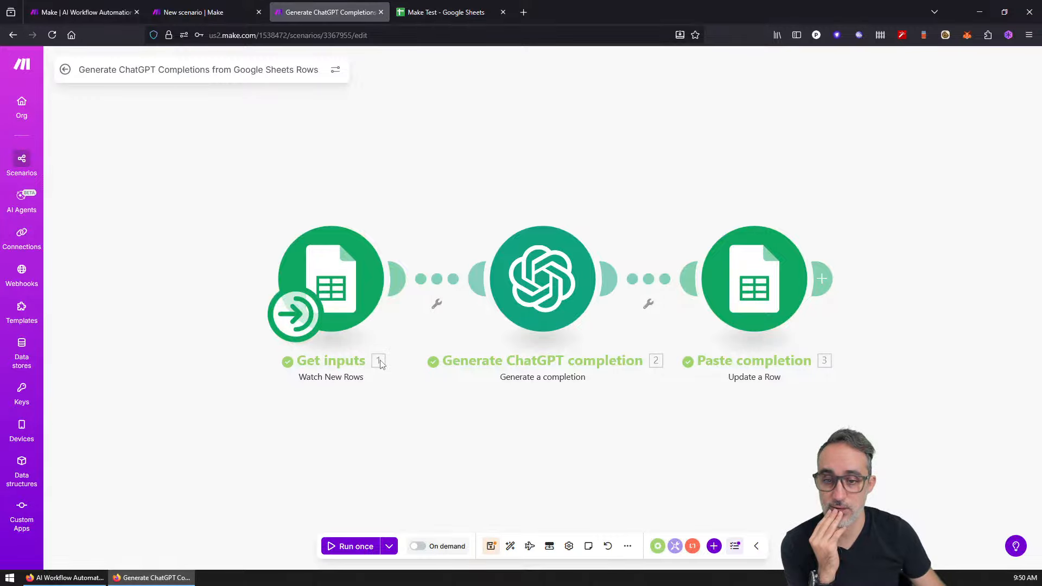
{"action": "left_click", "coordinate": [355, 284]}
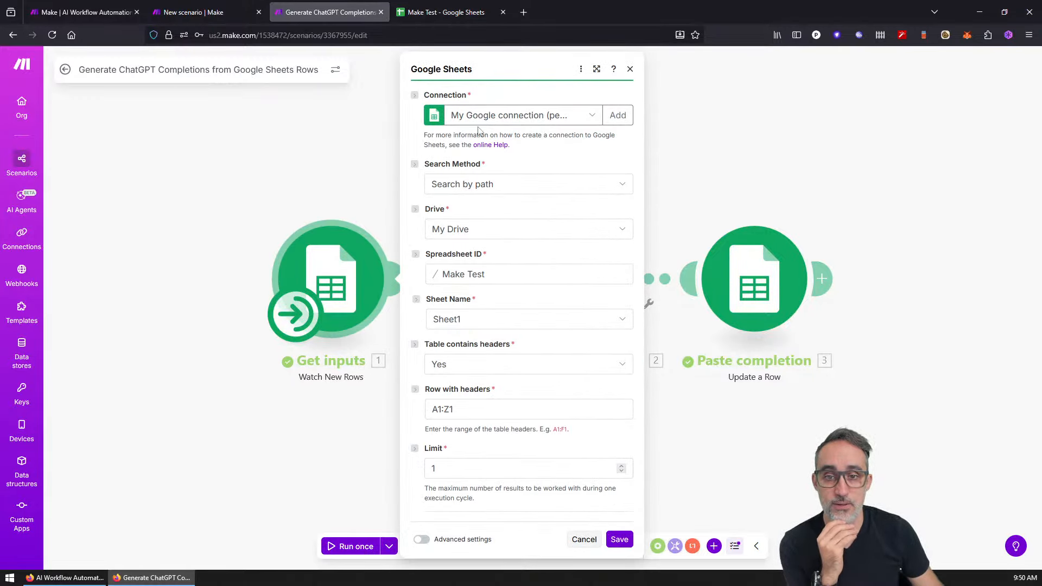
{"action": "left_click", "coordinate": [500, 187]}
{"action": "left_click", "coordinate": [499, 186]}
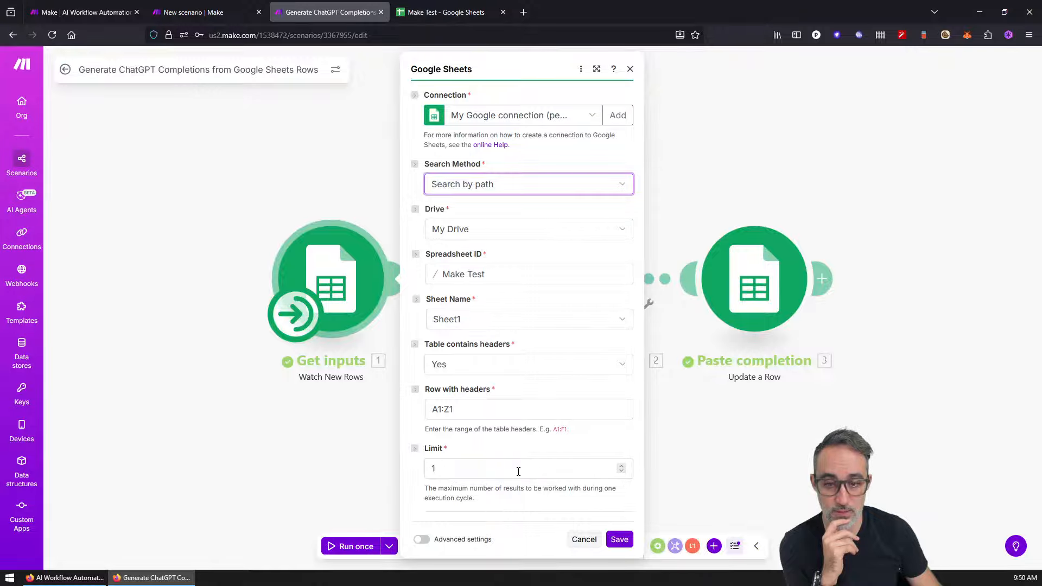
{"action": "left_click", "coordinate": [423, 540]}
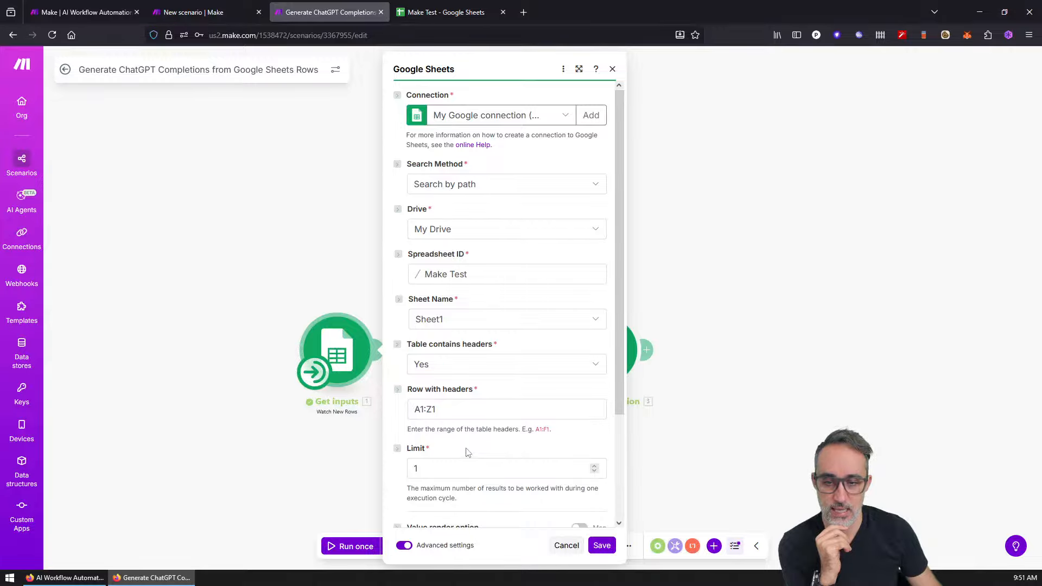
{"action": "scroll", "coordinate": [468, 452], "scroll_direction": "down", "scroll_amount": 3}
{"action": "left_click", "coordinate": [610, 538]}
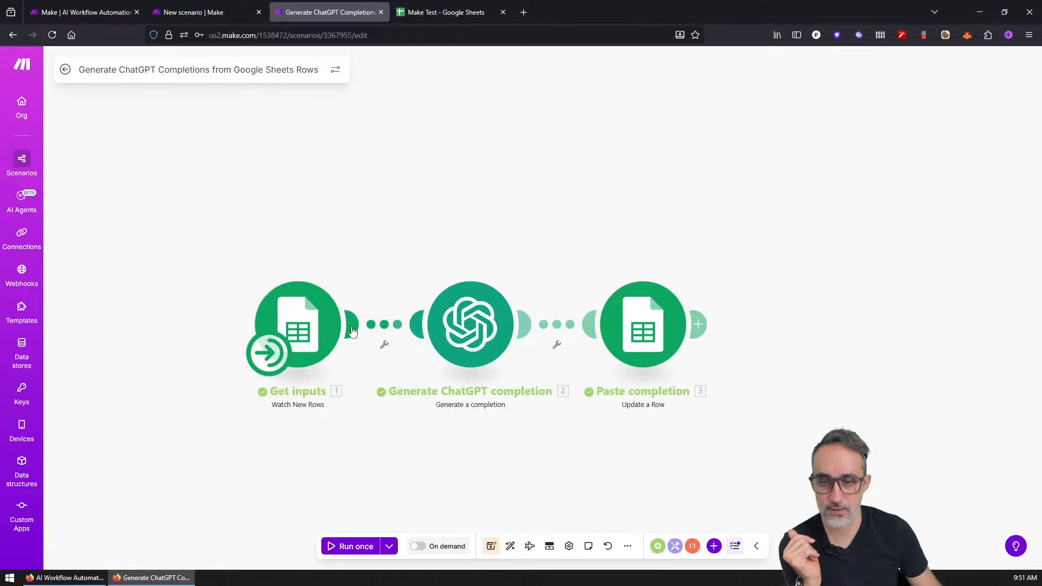
{"action": "left_click", "coordinate": [350, 329]}
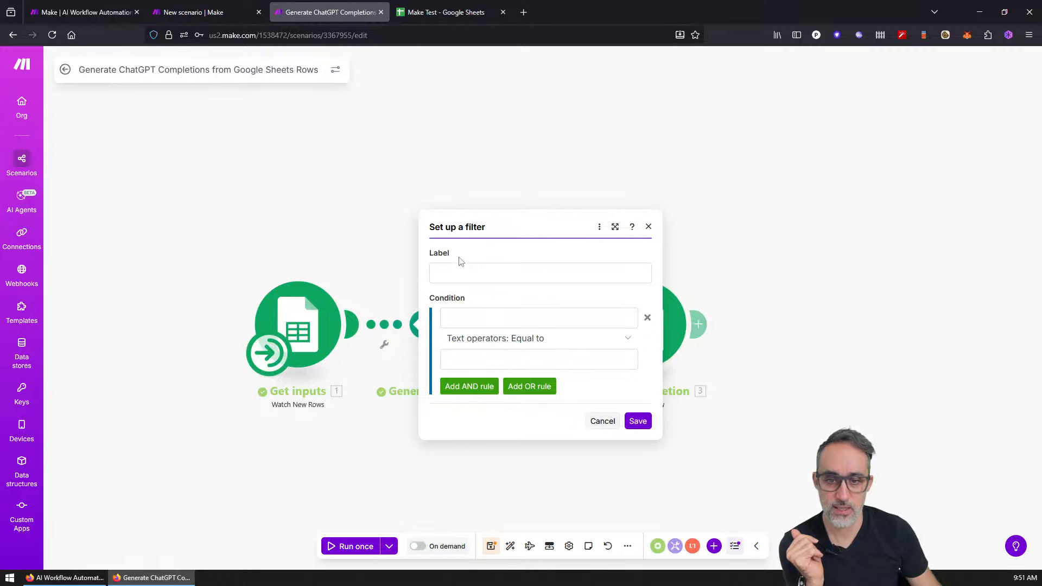
{"action": "left_click", "coordinate": [603, 422]}
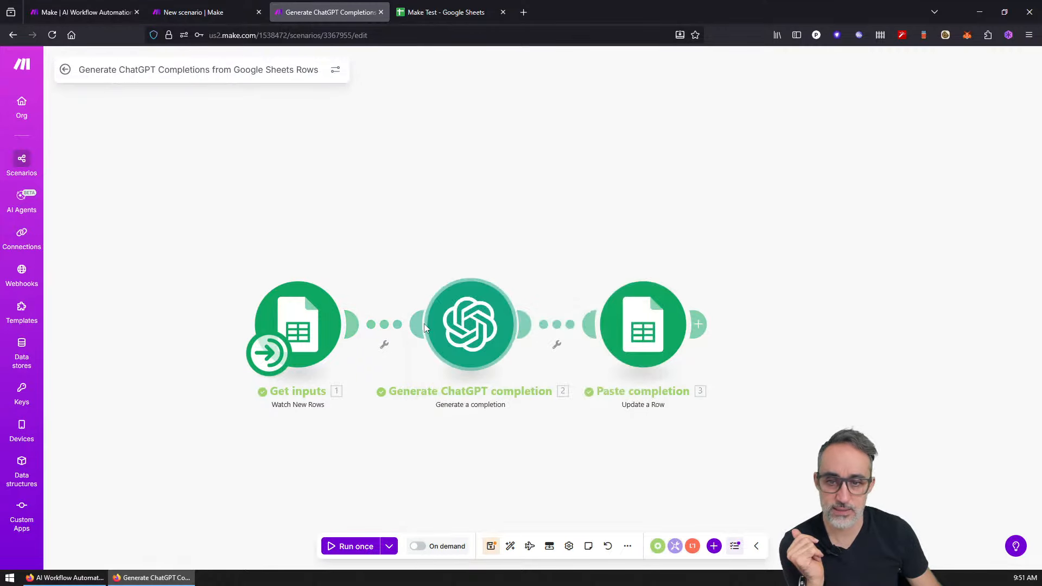
{"action": "left_click", "coordinate": [465, 326]}
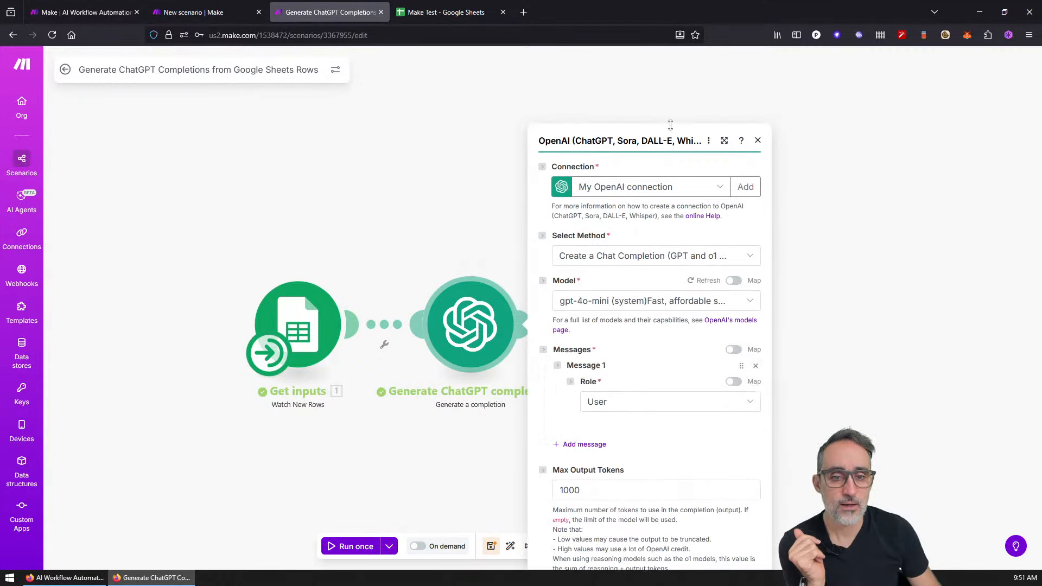
{"action": "left_click_drag", "start_coordinate": [764, 138], "coordinate": [777, 366]}
{"action": "scroll", "coordinate": [705, 232], "scroll_direction": "up", "scroll_amount": 1}
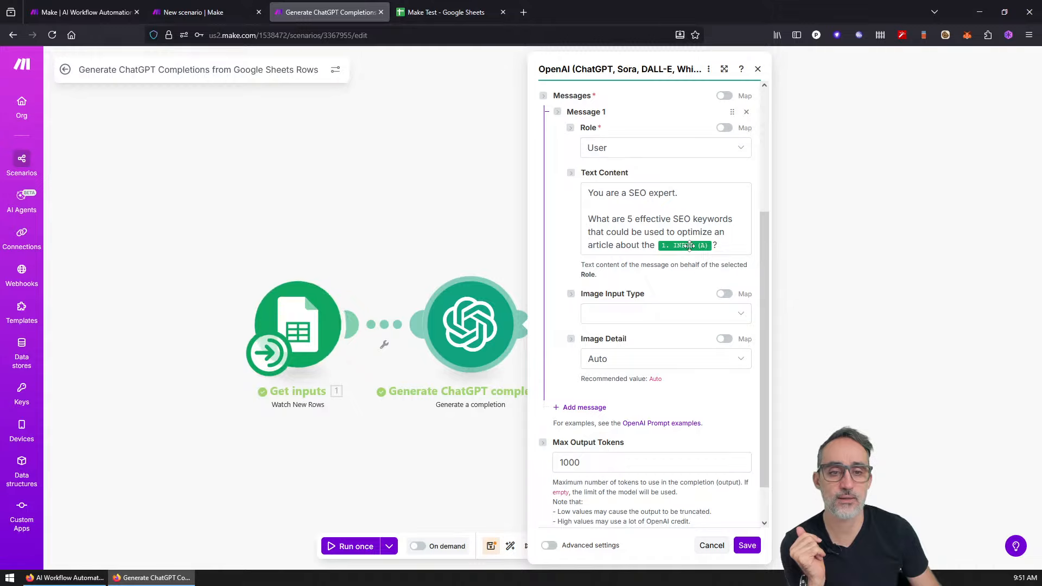
{"action": "mouse_move", "coordinate": [691, 244]}
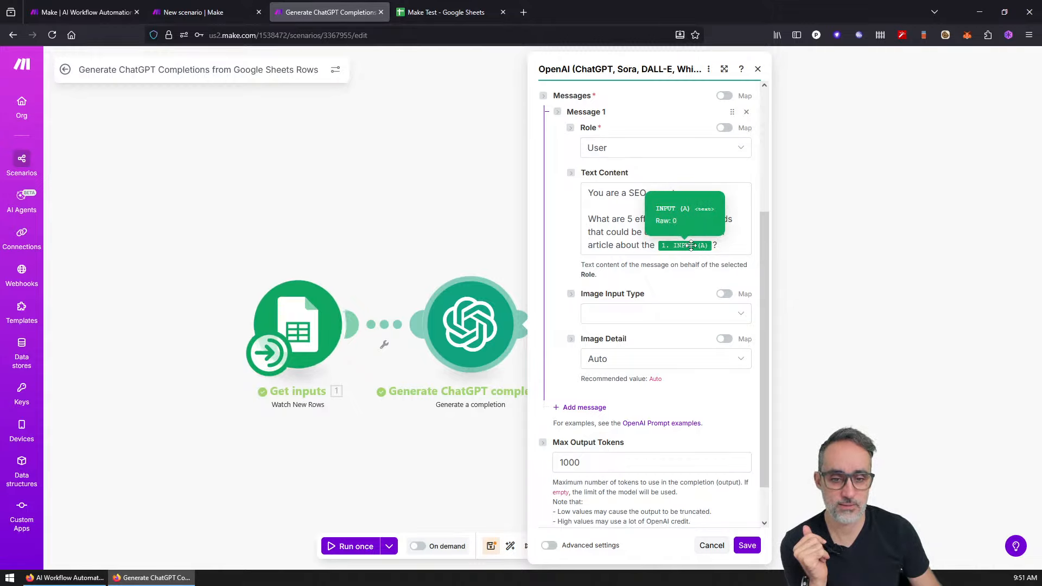
{"action": "left_click", "coordinate": [758, 71]}
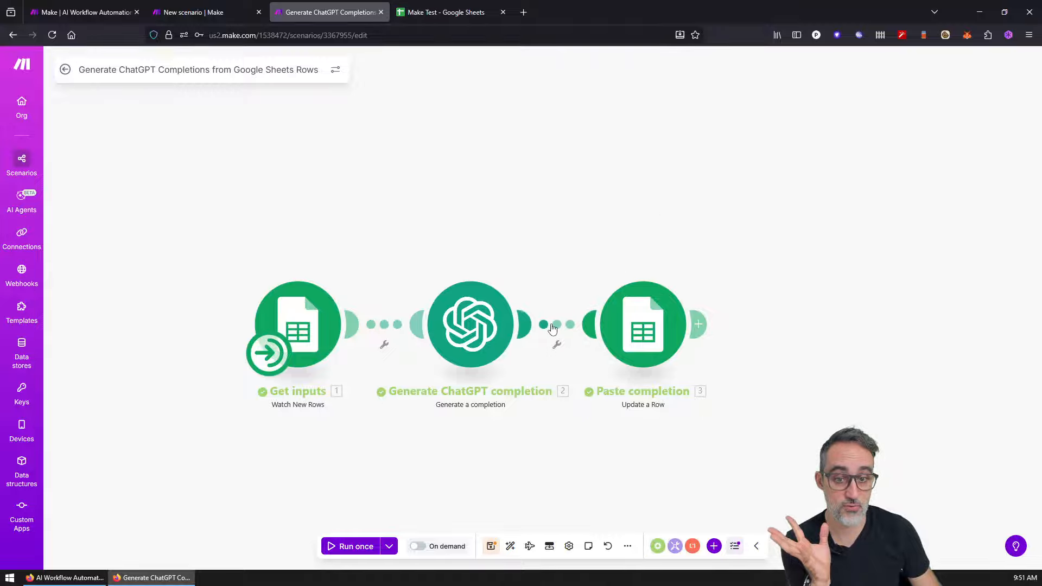
{"action": "left_click", "coordinate": [537, 331]}
{"action": "left_click", "coordinate": [821, 227]}
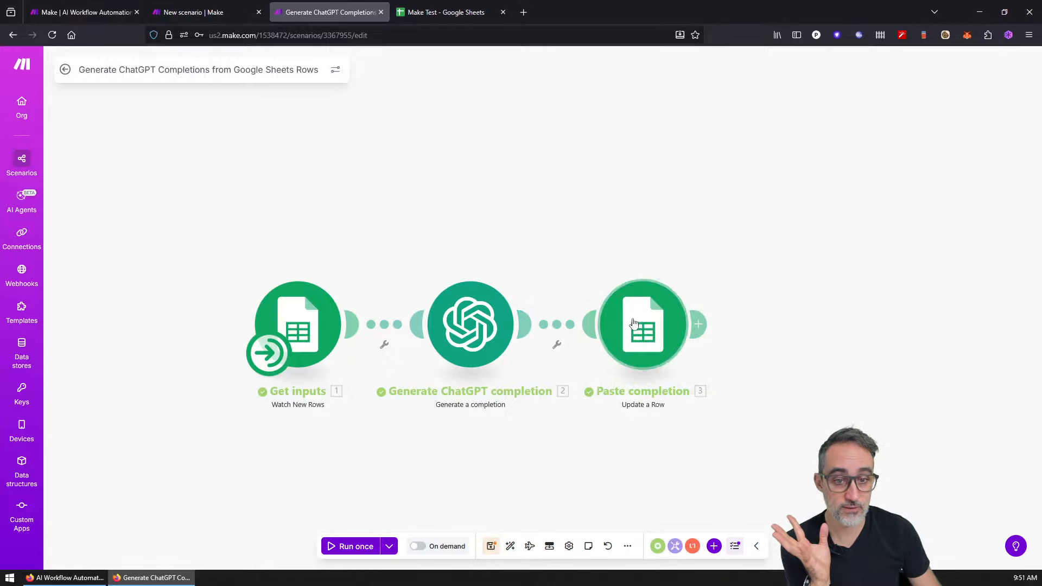
Step: Open the Paste completion module and review the mappable values for Row number
{"action": "left_click", "coordinate": [656, 329]}
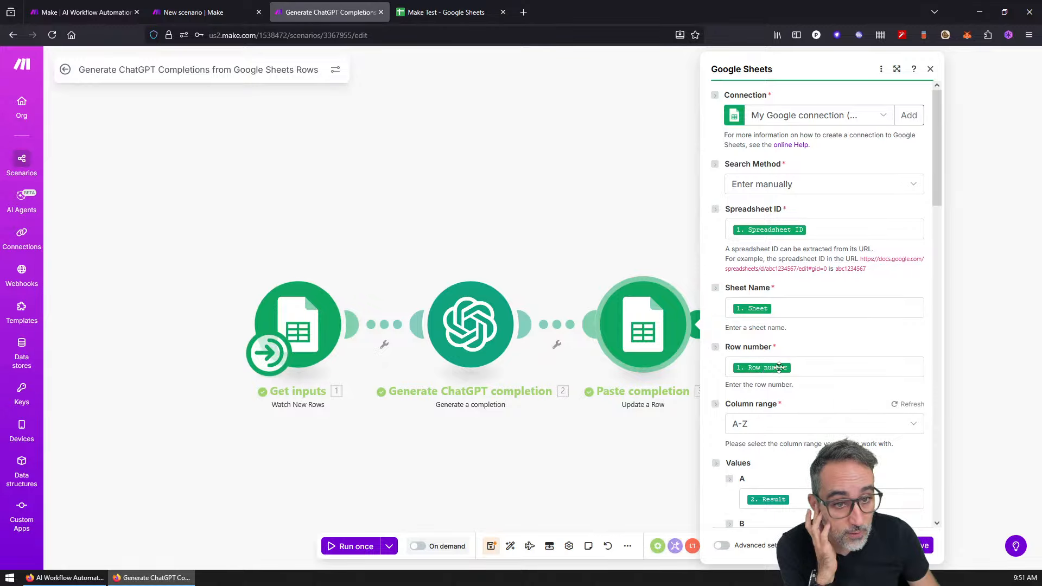
{"action": "mouse_move", "coordinate": [760, 368]}
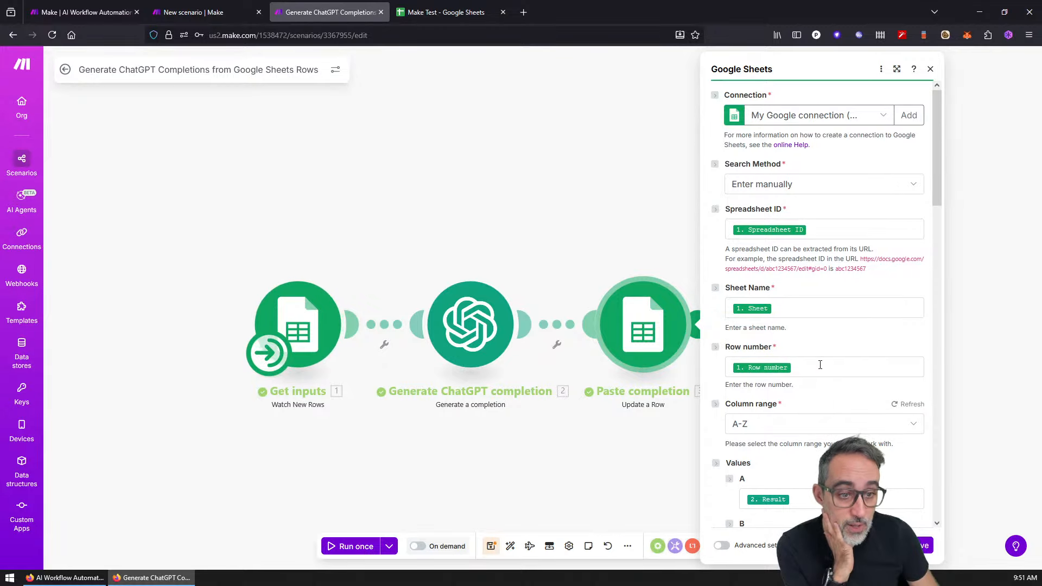
{"action": "scroll", "coordinate": [817, 373], "scroll_direction": "down", "scroll_amount": 3}
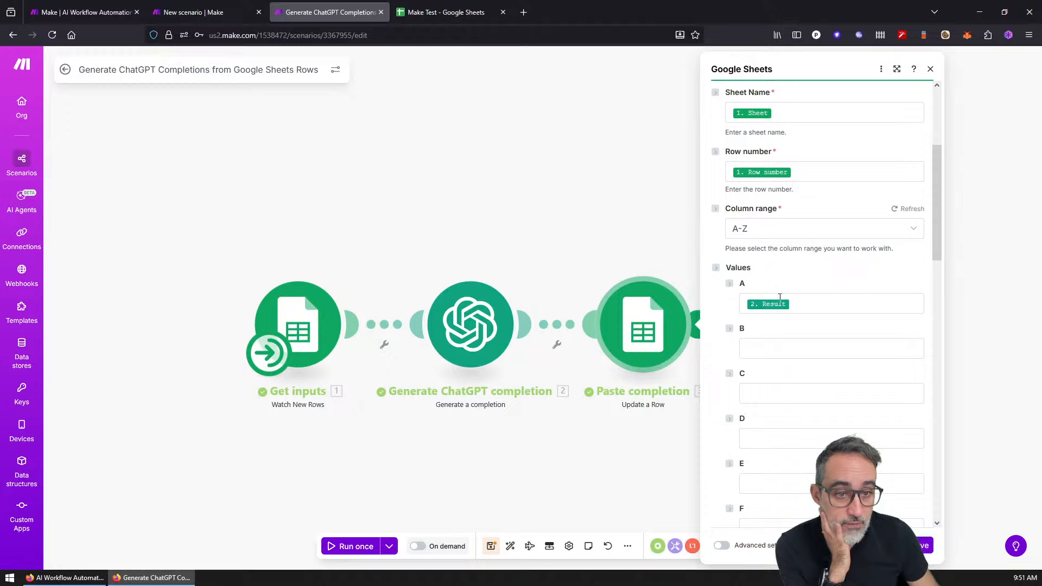
{"action": "scroll", "coordinate": [782, 304], "scroll_direction": "up", "scroll_amount": 3}
{"action": "scroll", "coordinate": [781, 376], "scroll_direction": "down", "scroll_amount": 1}
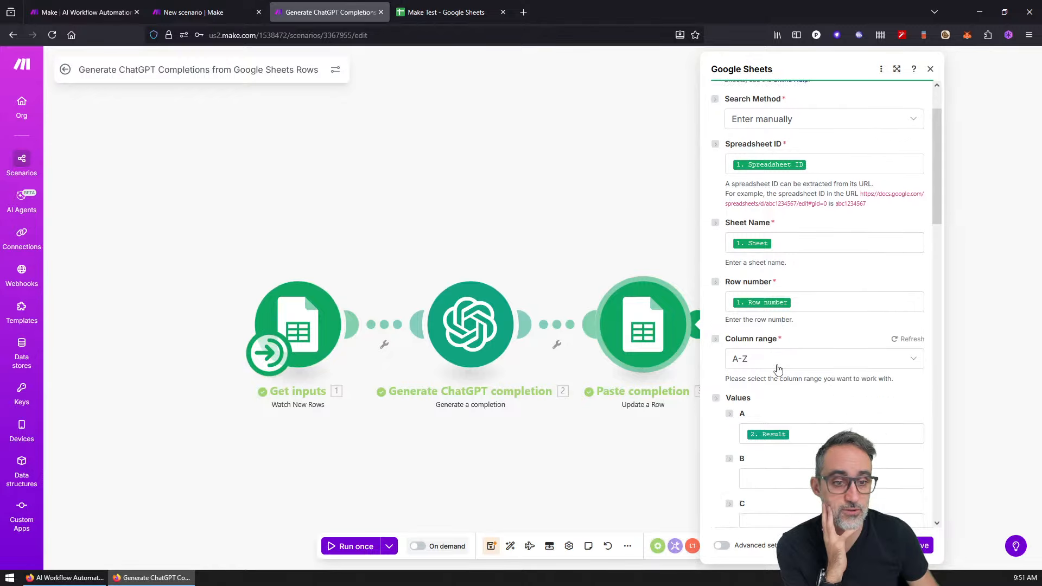
{"action": "scroll", "coordinate": [777, 369], "scroll_direction": "up", "scroll_amount": 1}
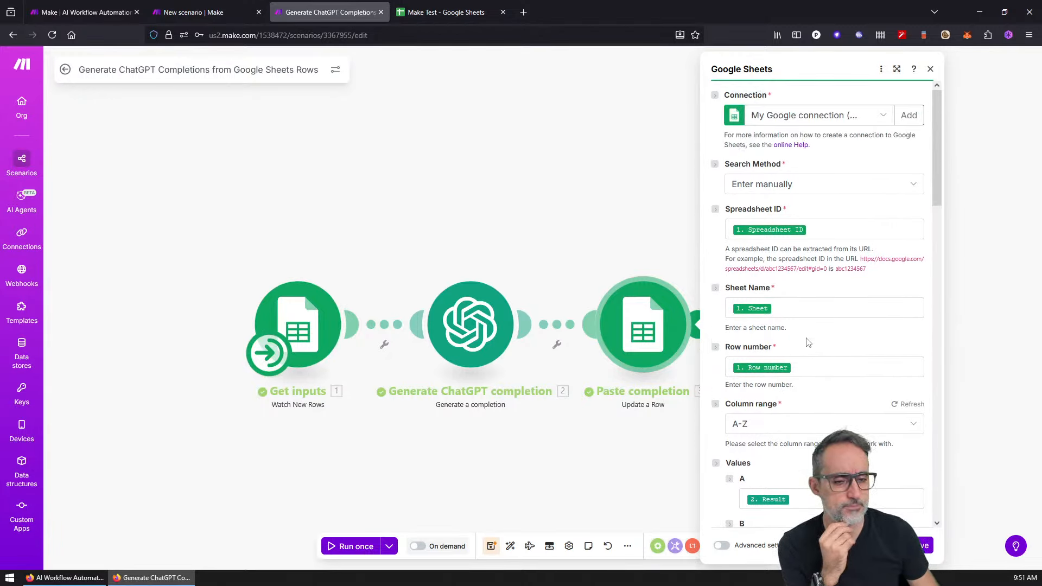
{"action": "left_click", "coordinate": [778, 364]}
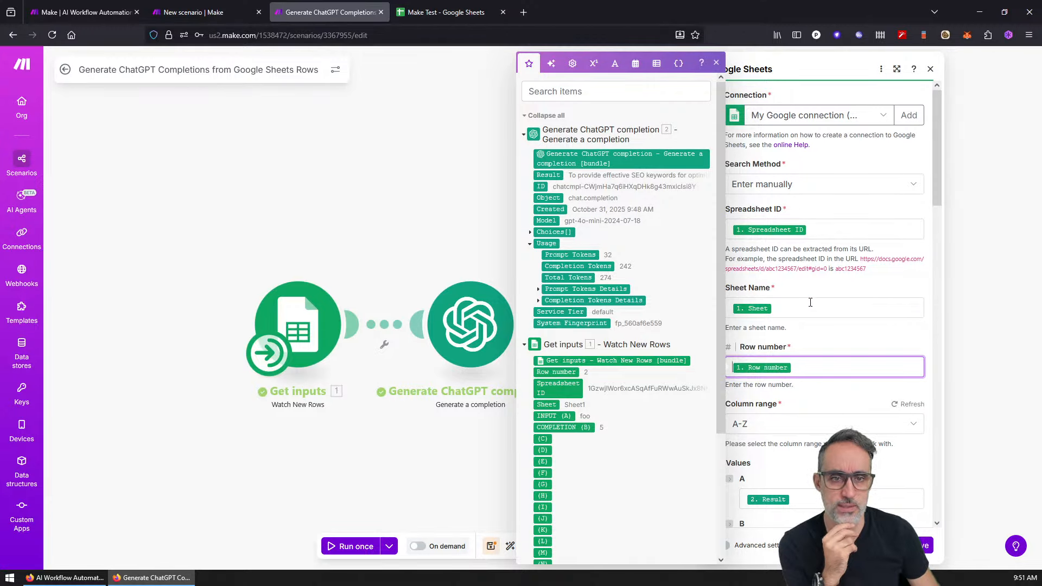
{"action": "left_click_drag", "start_coordinate": [719, 216], "coordinate": [728, 186]}
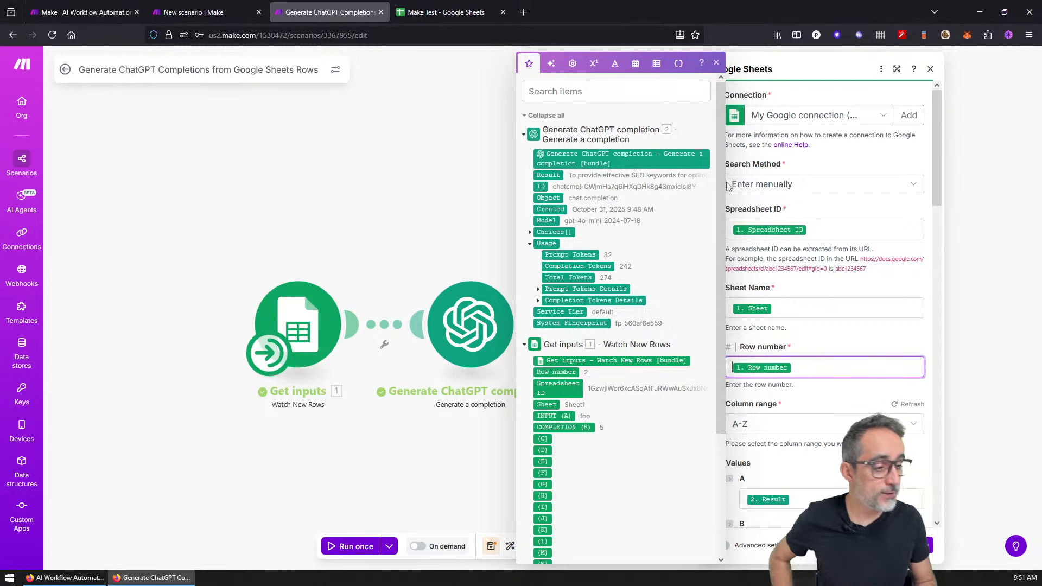
{"action": "left_click", "coordinate": [716, 64]}
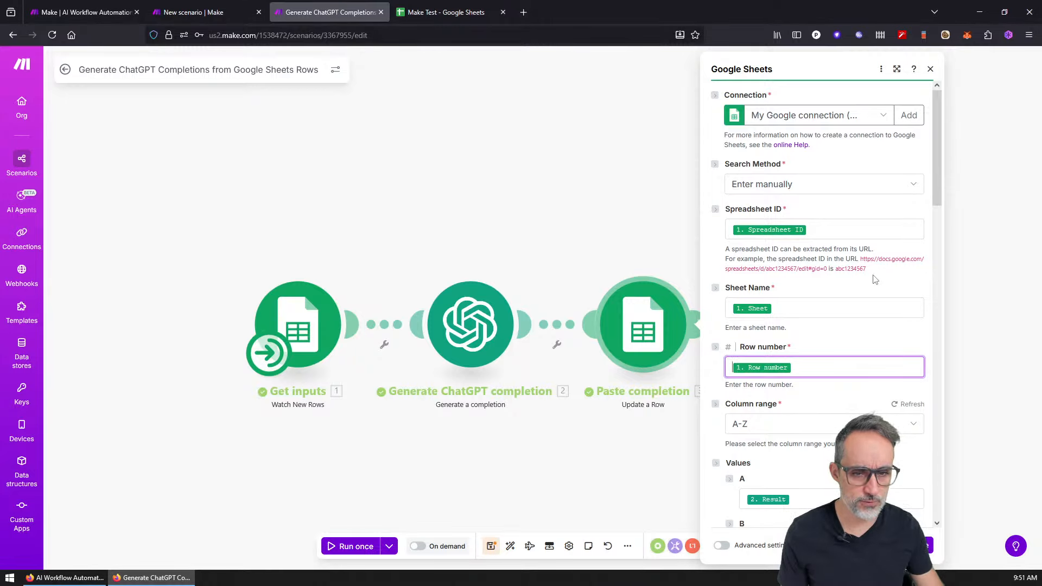
Step: Check the Make Test sheet, then review the Row number and column A mappings, keeping range A-Z
{"action": "key", "text": "ctrl+Tab"}
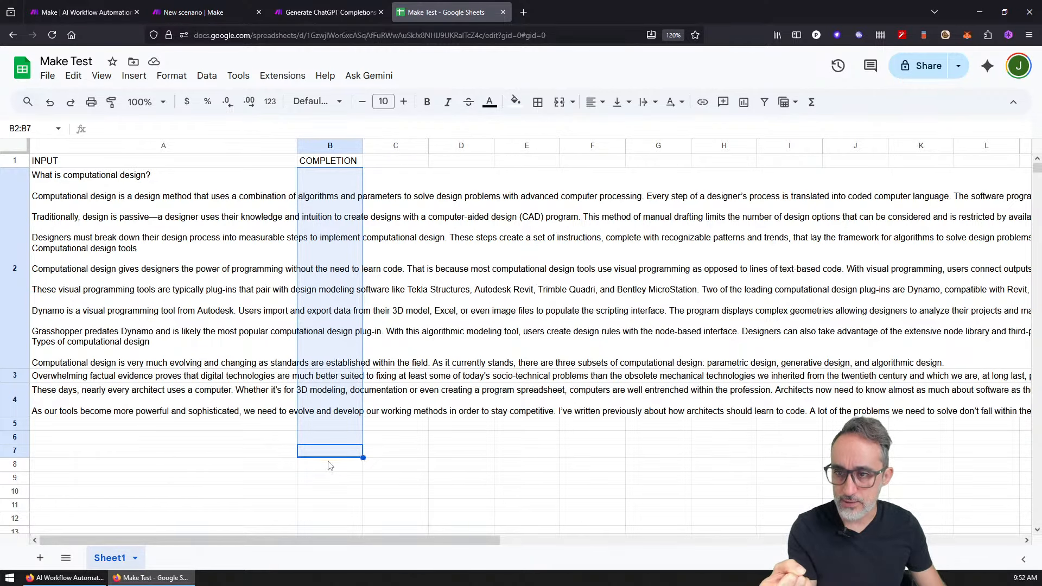
{"action": "left_click", "coordinate": [365, 7]}
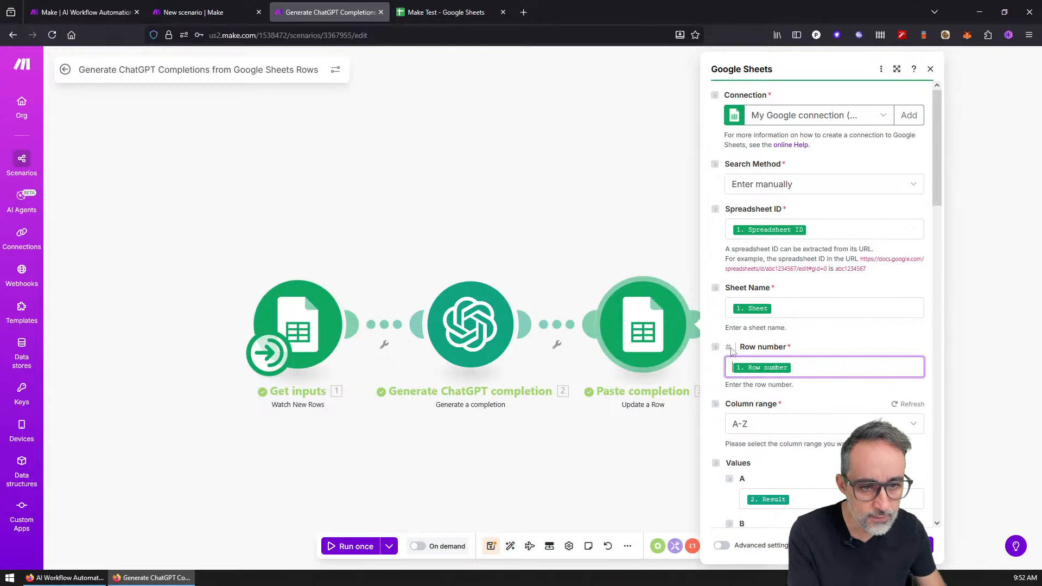
{"action": "left_click", "coordinate": [716, 348]}
{"action": "left_click", "coordinate": [715, 349]}
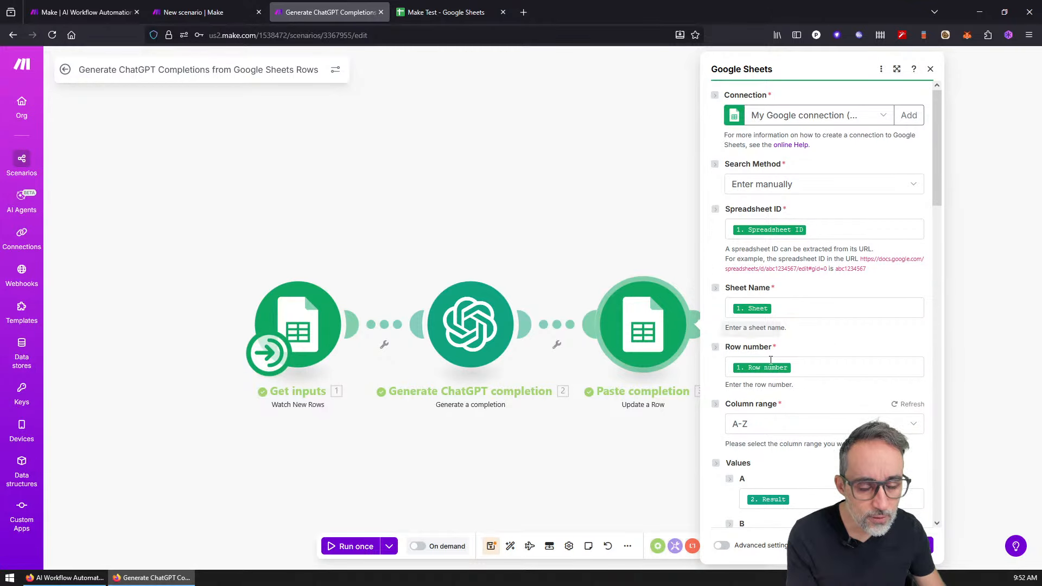
{"action": "left_click", "coordinate": [796, 424]}
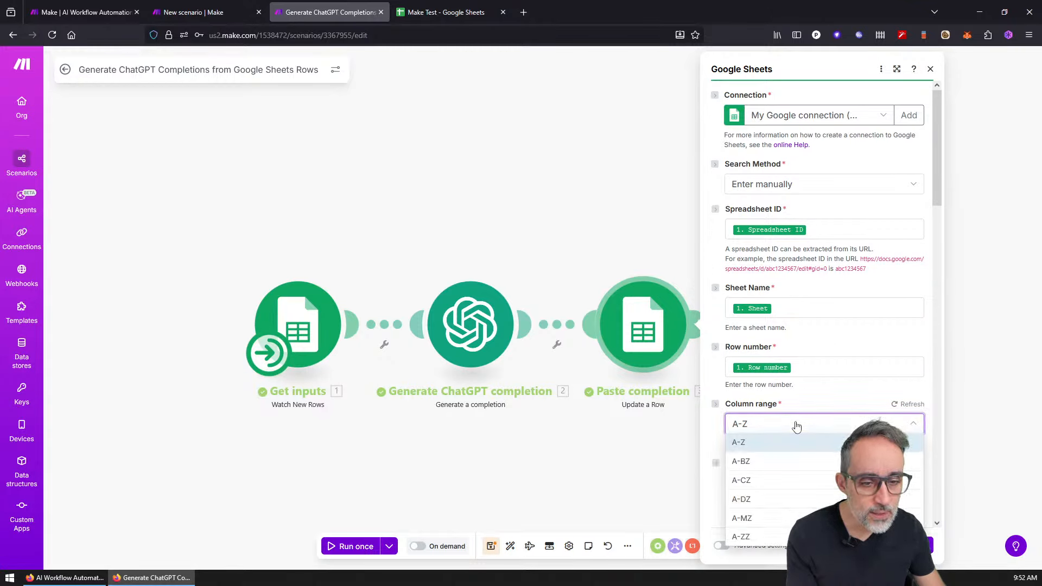
{"action": "left_click", "coordinate": [796, 424]}
{"action": "scroll", "coordinate": [796, 424], "scroll_direction": "down", "scroll_amount": 4}
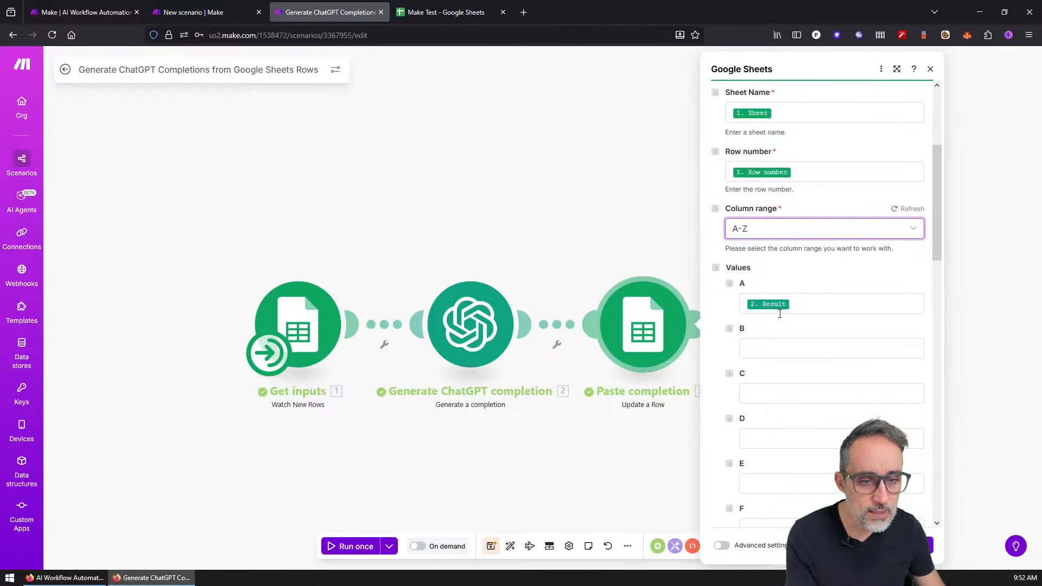
{"action": "left_click", "coordinate": [773, 302]}
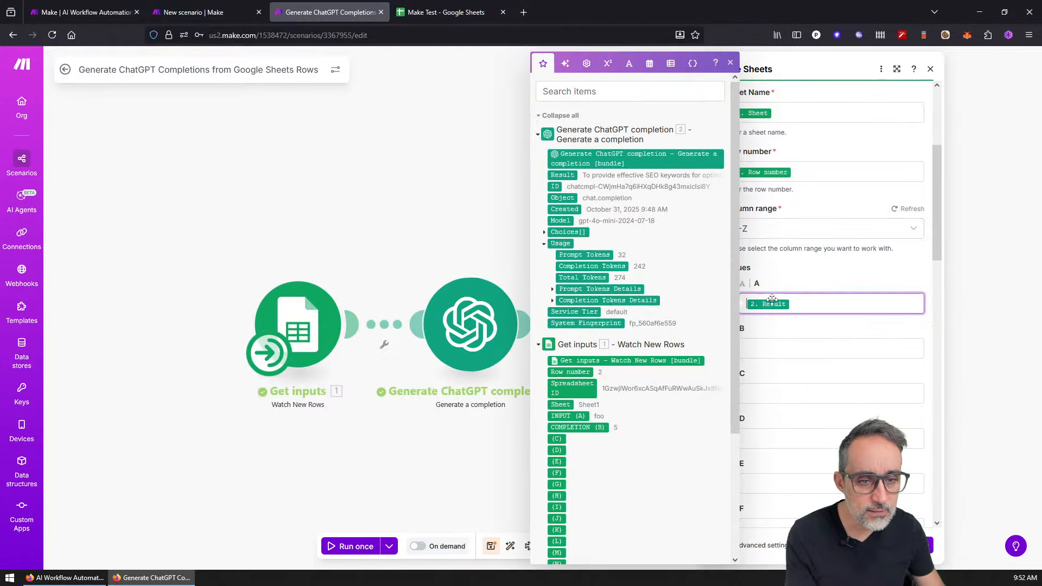
{"action": "left_click", "coordinate": [770, 172]}
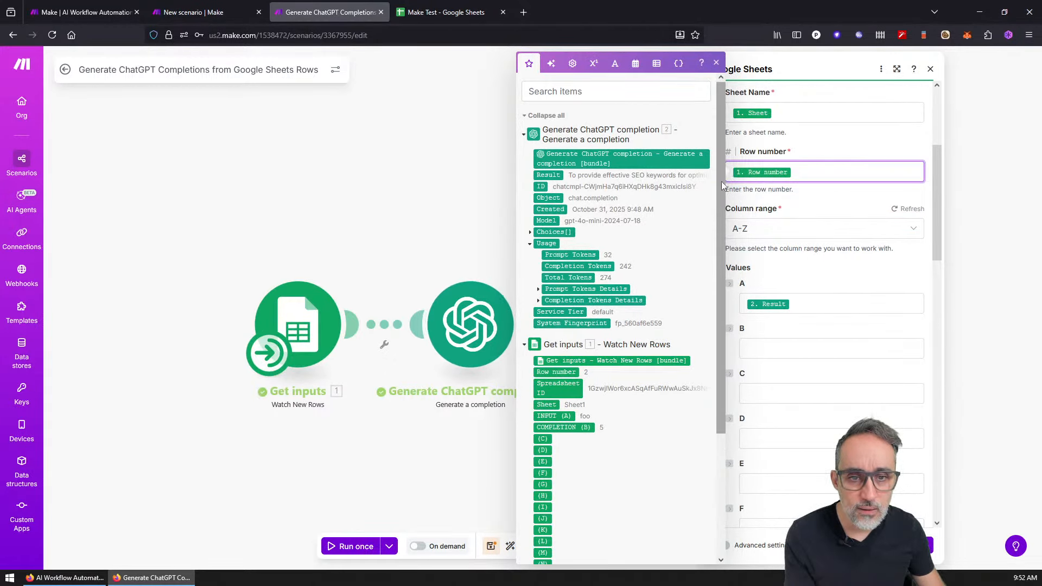
{"action": "scroll", "coordinate": [720, 186], "scroll_direction": "down", "scroll_amount": 1}
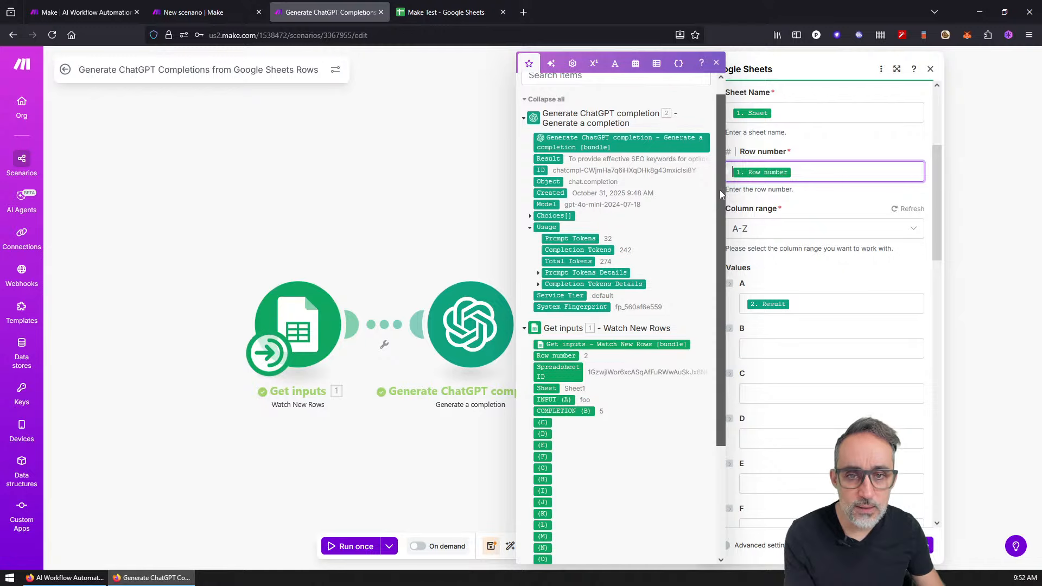
{"action": "scroll", "coordinate": [720, 162], "scroll_direction": "up", "scroll_amount": 1}
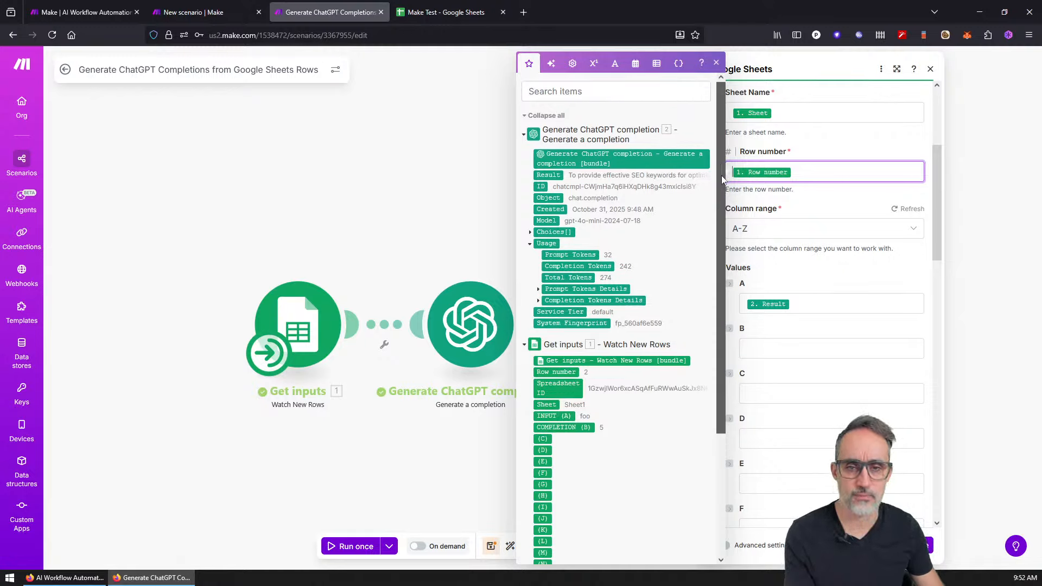
{"action": "scroll", "coordinate": [721, 174], "scroll_direction": "down", "scroll_amount": 5}
{"action": "scroll", "coordinate": [722, 222], "scroll_direction": "down", "scroll_amount": 10}
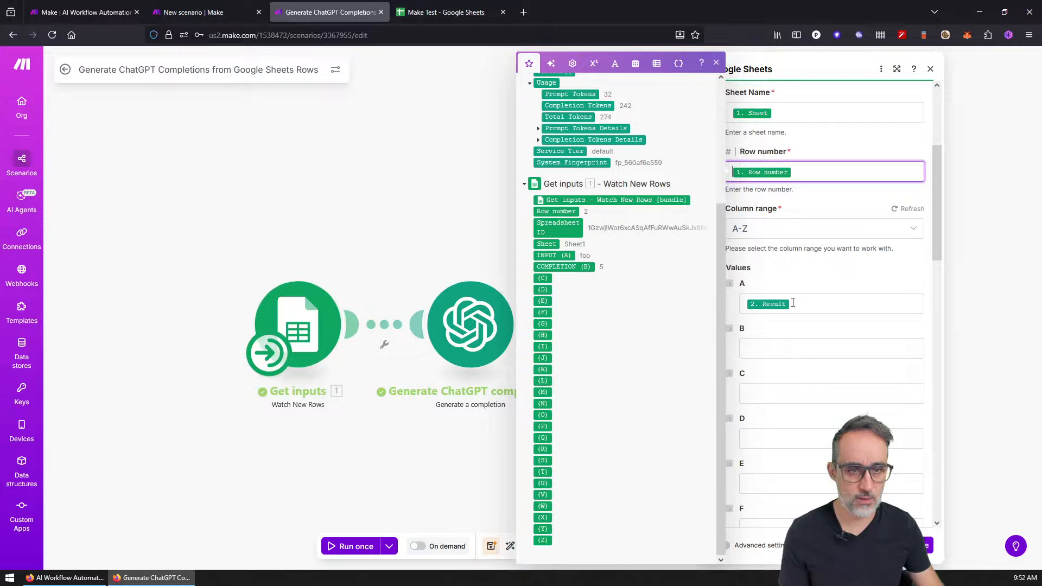
Step: Move the 2. Result mapping from Values A to Values B and close the module
{"action": "left_click", "coordinate": [816, 302]}
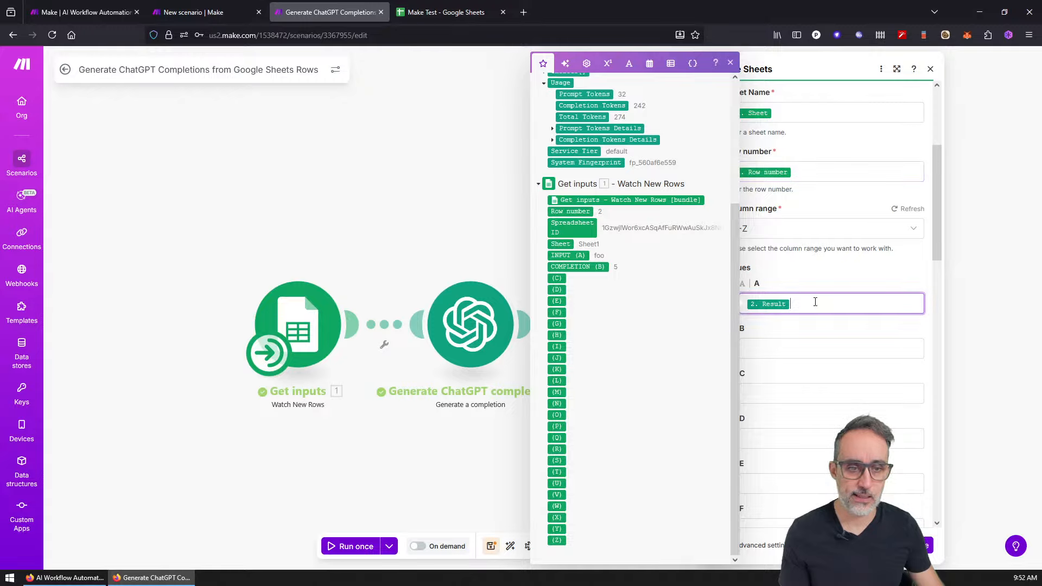
{"action": "scroll", "coordinate": [806, 302], "scroll_direction": "up", "scroll_amount": 2}
{"action": "left_click", "coordinate": [730, 64]}
{"action": "scroll", "coordinate": [793, 280], "scroll_direction": "down", "scroll_amount": 3}
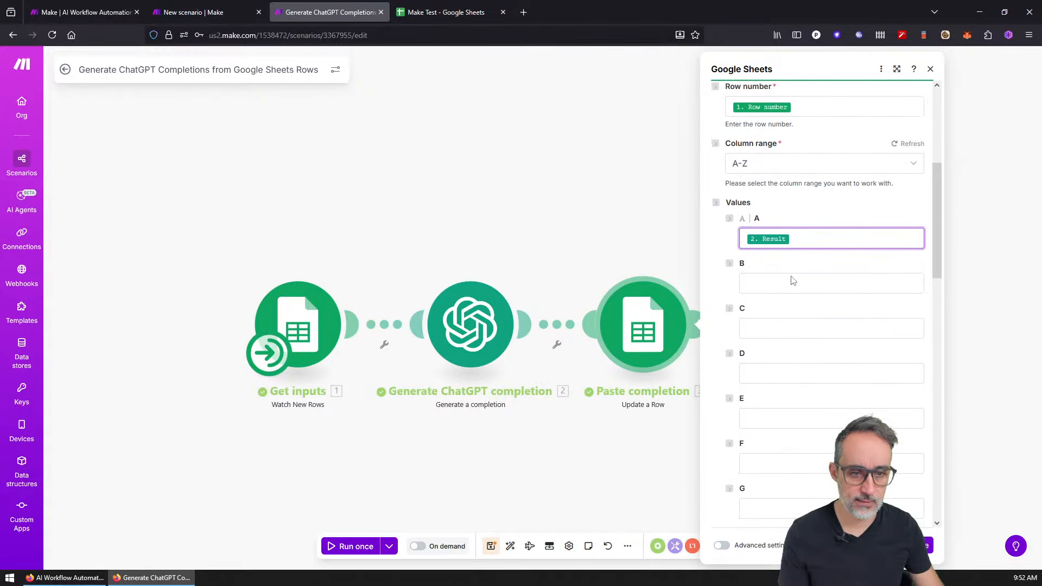
{"action": "left_click_drag", "start_coordinate": [768, 239], "coordinate": [765, 282]}
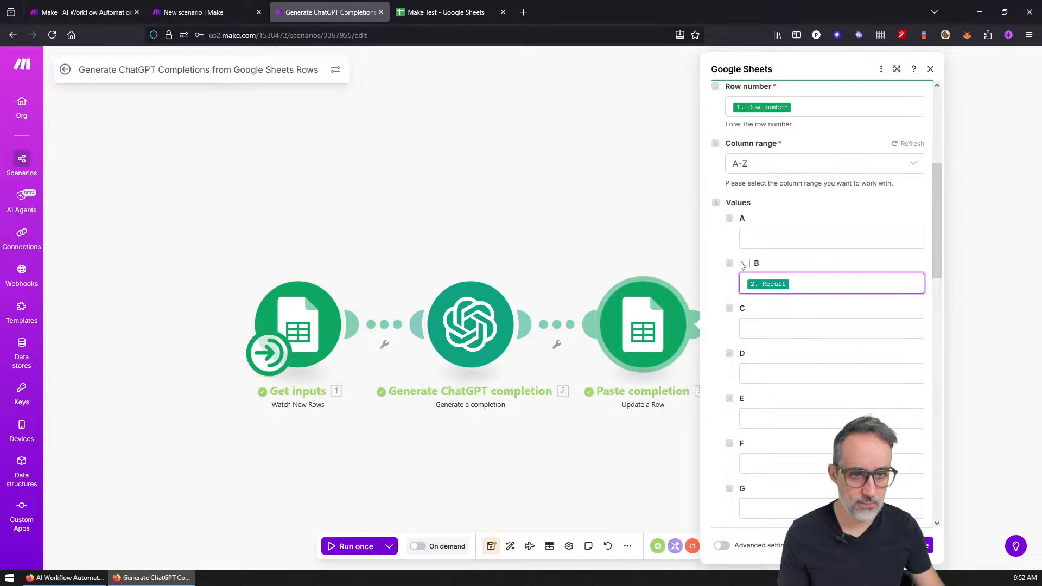
{"action": "scroll", "coordinate": [779, 236], "scroll_direction": "up", "scroll_amount": 4}
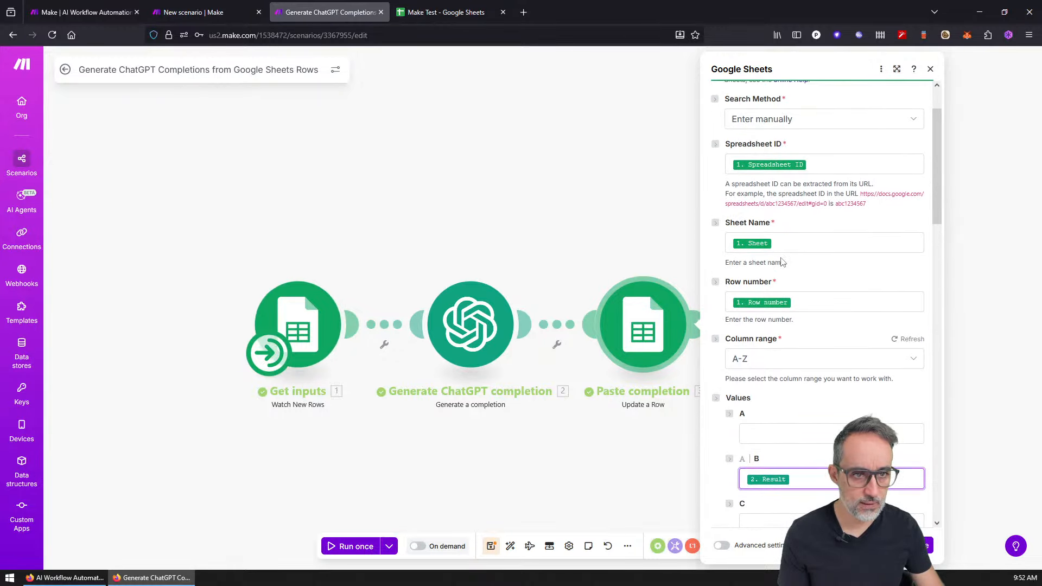
{"action": "scroll", "coordinate": [782, 262], "scroll_direction": "up", "scroll_amount": 2}
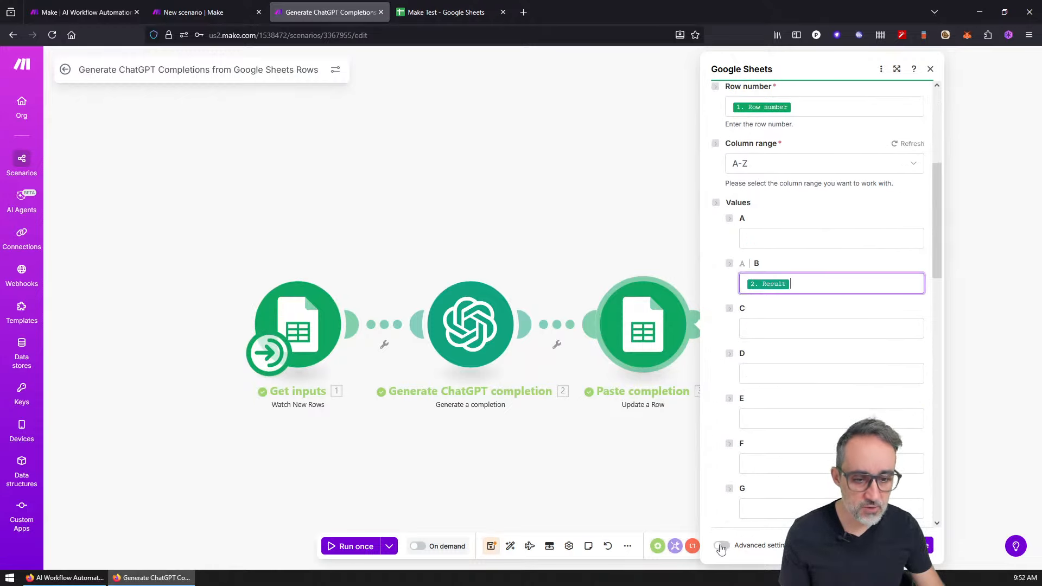
{"action": "left_click", "coordinate": [720, 547]}
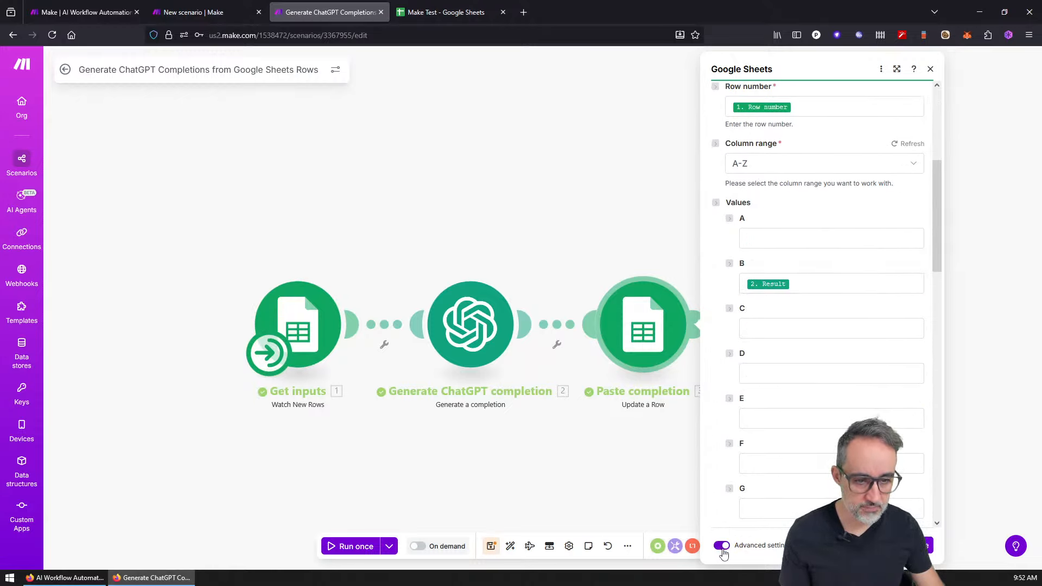
{"action": "scroll", "coordinate": [733, 519], "scroll_direction": "down", "scroll_amount": 5}
{"action": "left_click", "coordinate": [917, 546]}
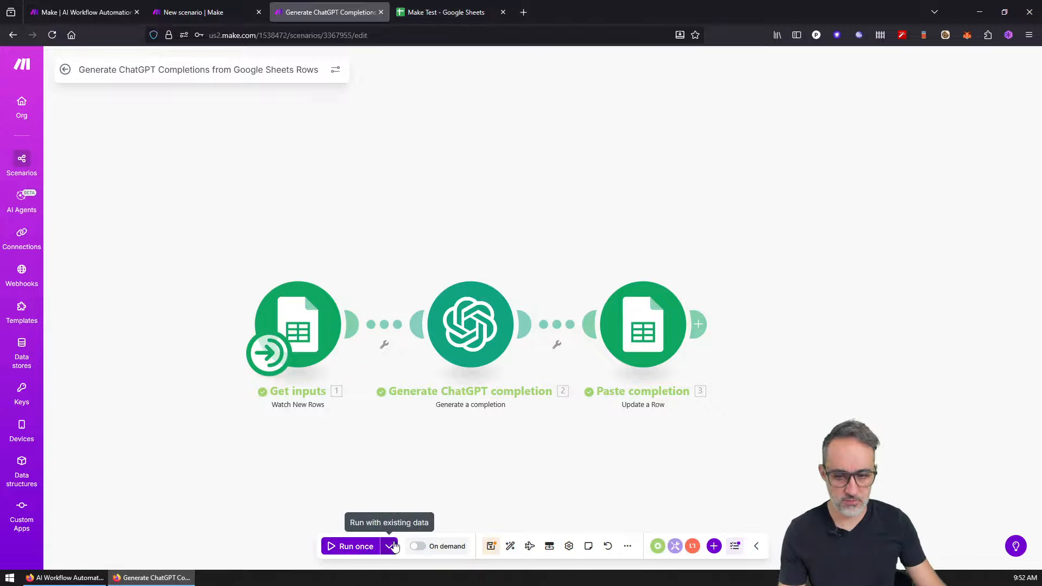
Step: Run the scenario once, then snap the Make Test sheet right and Make left
{"action": "left_click", "coordinate": [388, 547]}
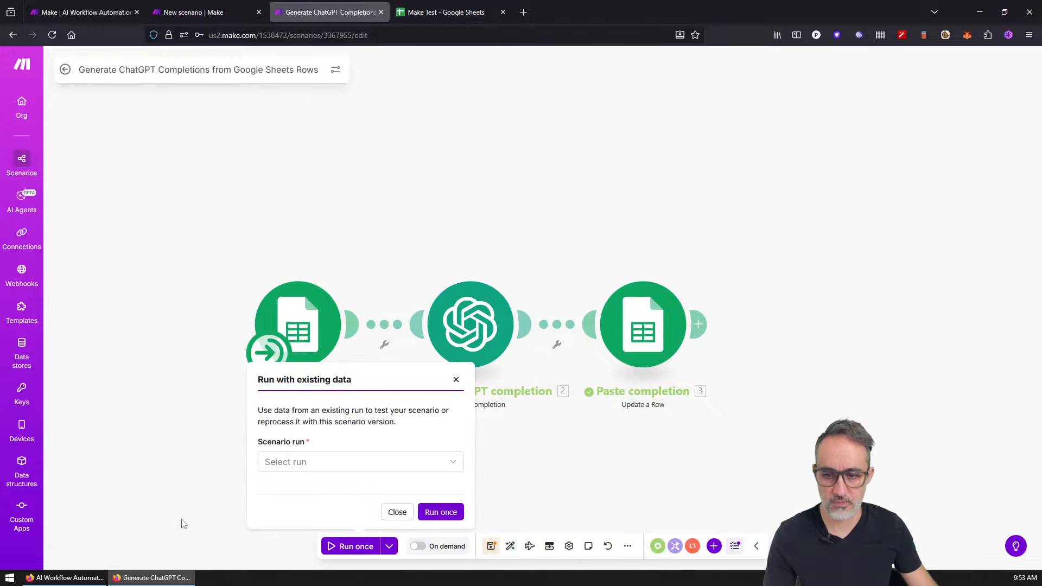
{"action": "left_click", "coordinate": [343, 546]}
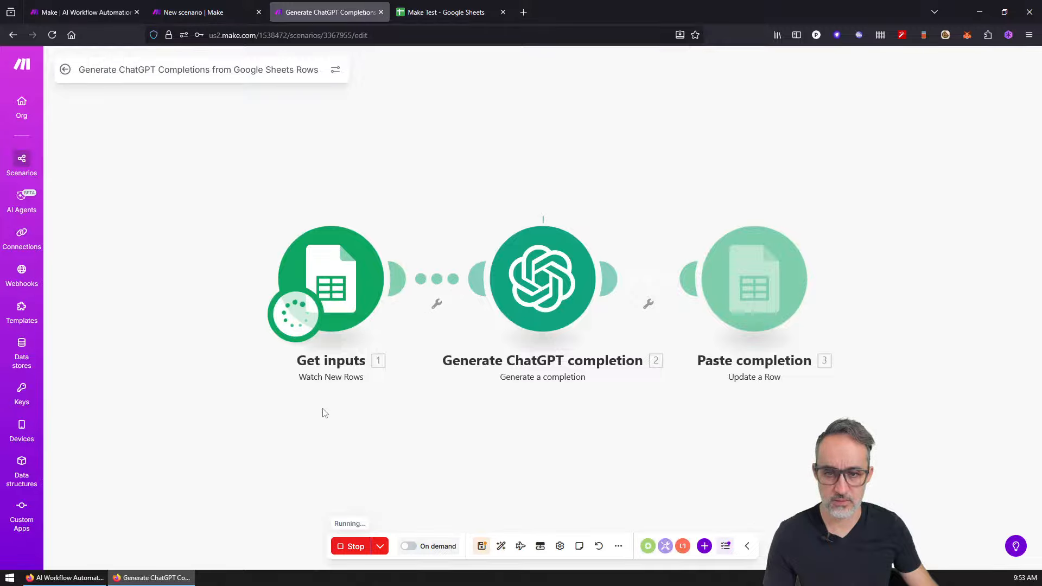
{"action": "left_click", "coordinate": [431, 12]}
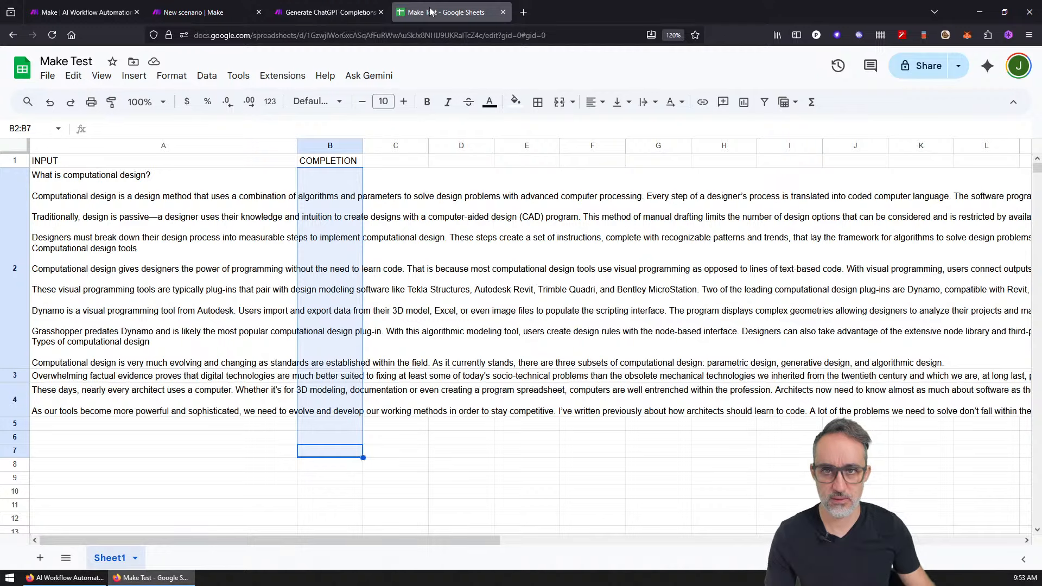
{"action": "left_click_drag", "start_coordinate": [430, 12], "coordinate": [795, 185]}
{"action": "key", "text": "super+Right"}
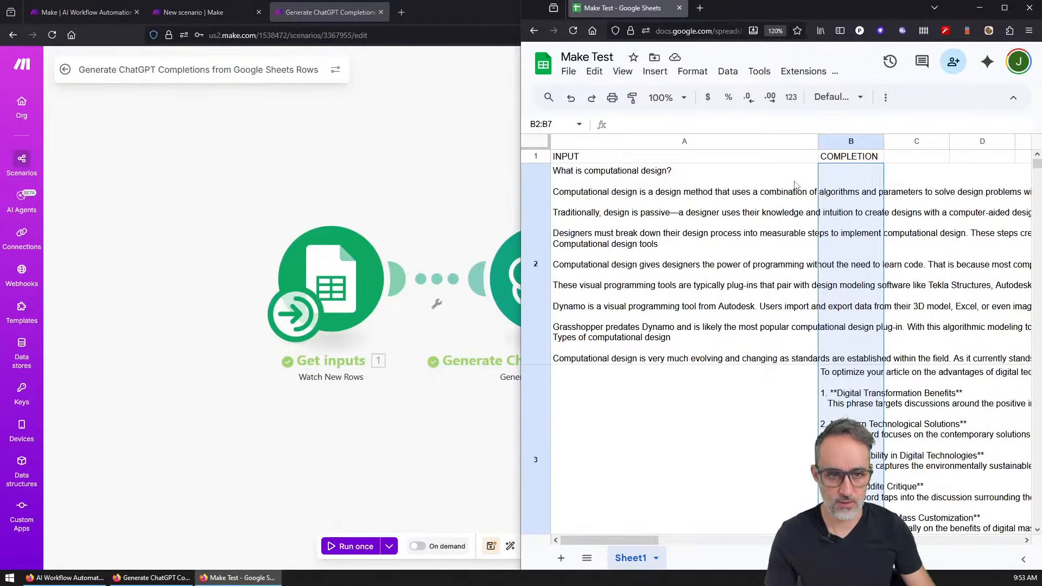
{"action": "left_click", "coordinate": [429, 90]}
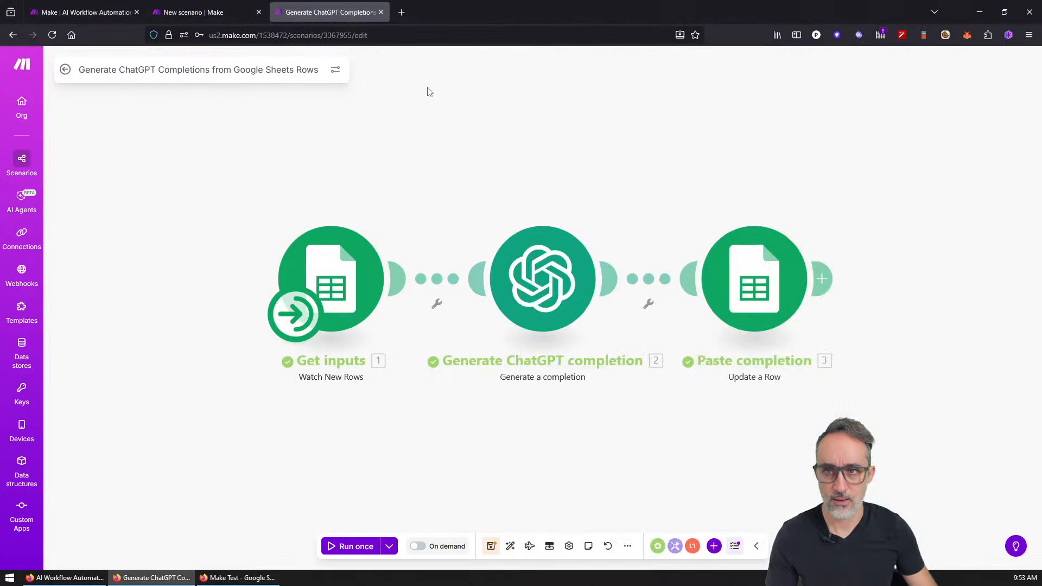
{"action": "key", "text": "super+Left"}
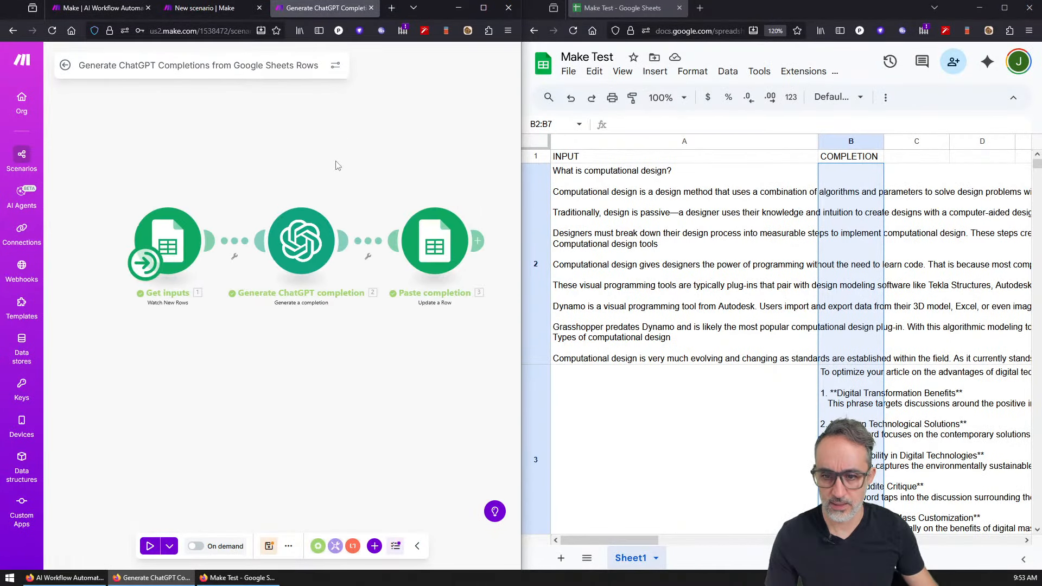
Step: Reset the sheet zoom to 100% and read B3's SEO completion and A3's input text
{"action": "scroll", "coordinate": [673, 395], "scroll_direction": "down", "scroll_amount": 4}
{"action": "key", "text": "ctrl+0"}
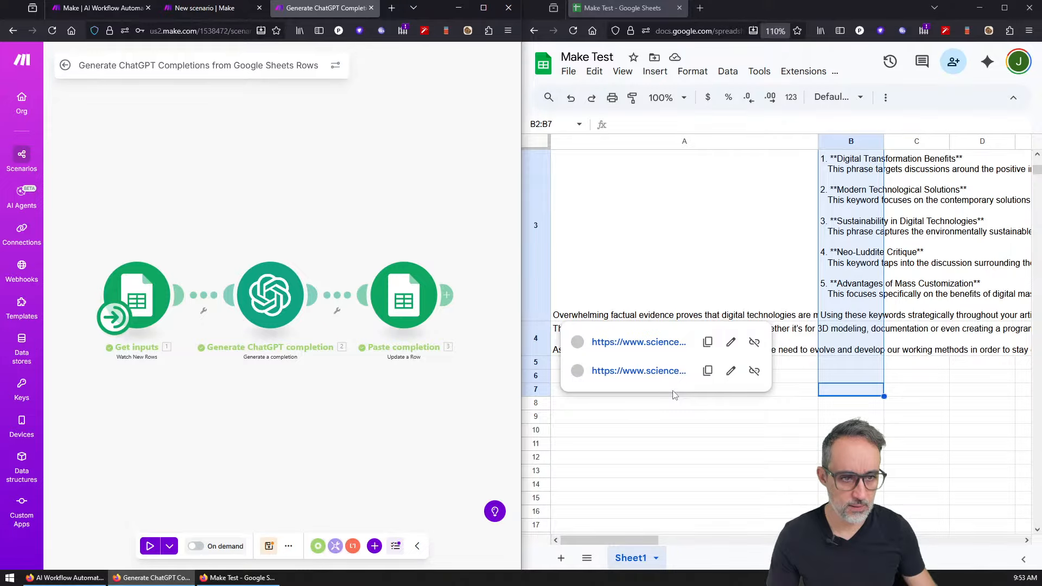
{"action": "scroll", "coordinate": [878, 357], "scroll_direction": "up", "scroll_amount": 1}
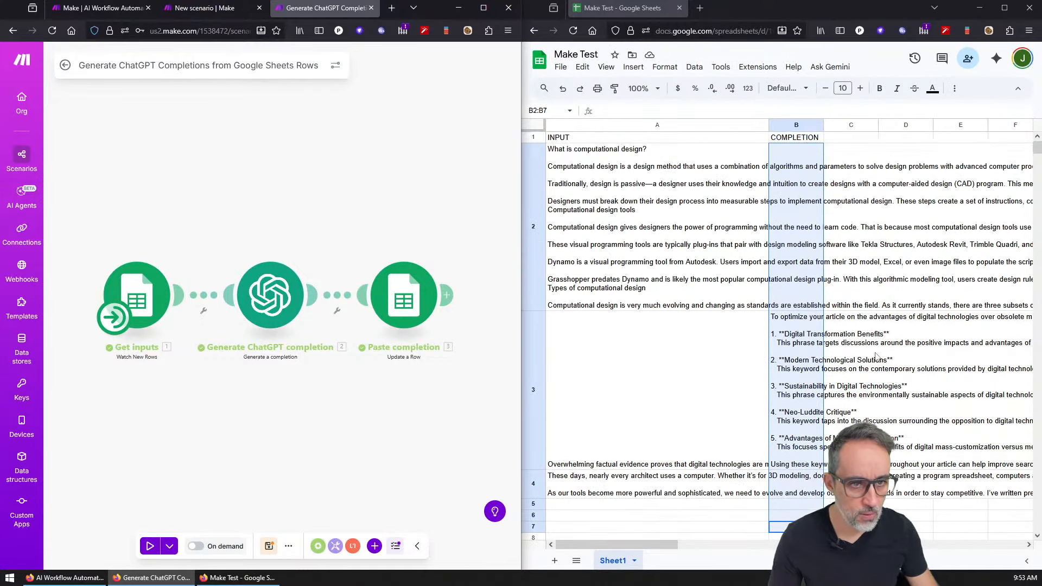
{"action": "left_click", "coordinate": [810, 363]}
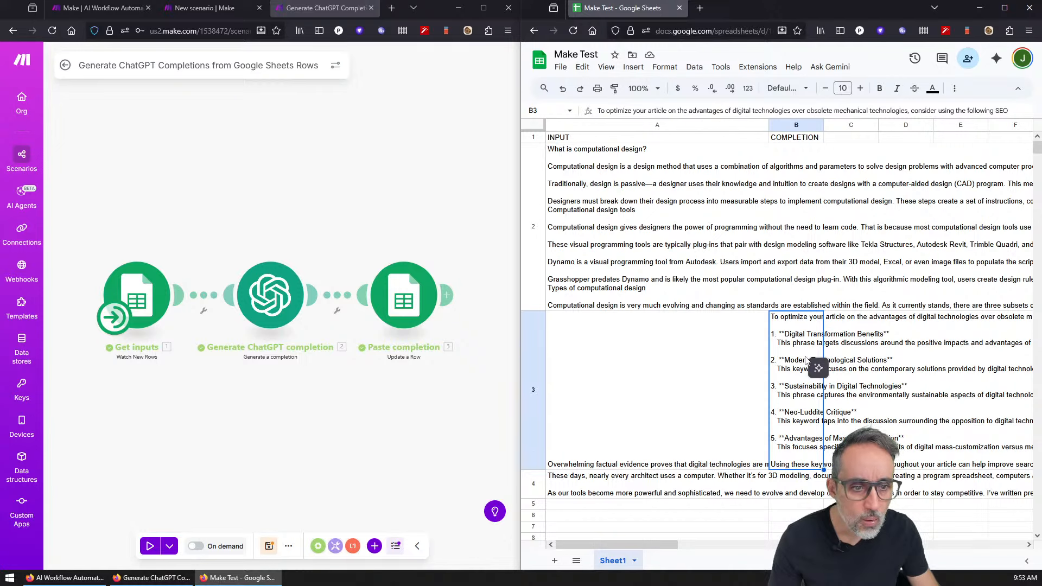
{"action": "left_click_drag", "start_coordinate": [656, 544], "coordinate": [729, 547]}
{"action": "key", "text": "Return"}
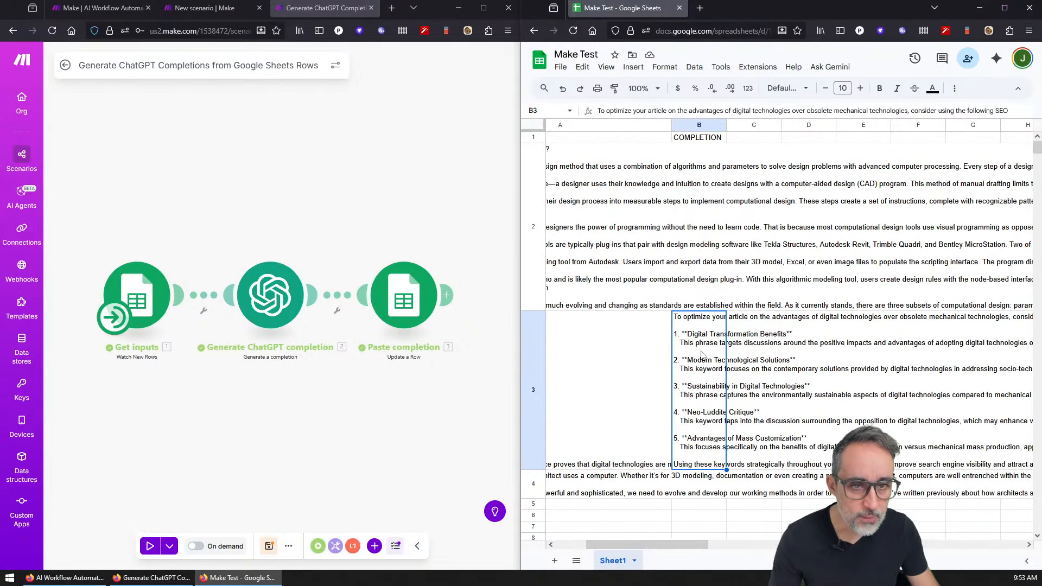
{"action": "key", "text": "Escape"}
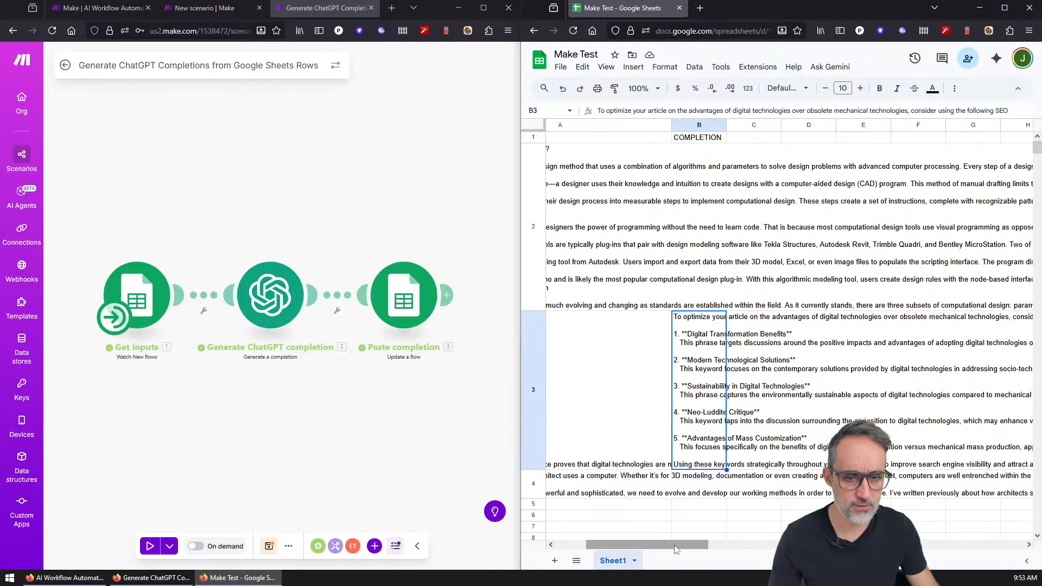
{"action": "left_click_drag", "start_coordinate": [637, 544], "coordinate": [607, 545]}
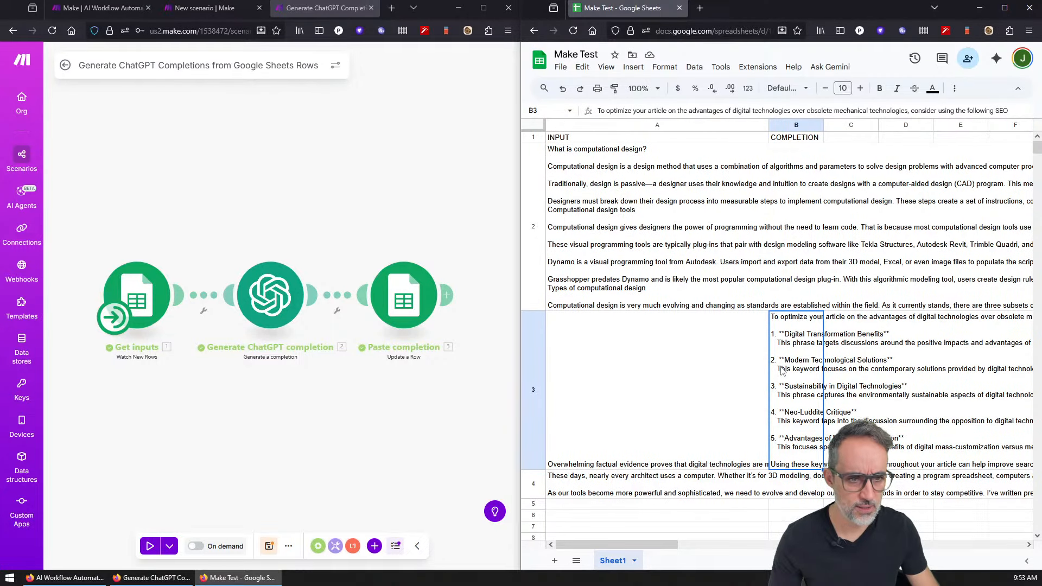
{"action": "mouse_move", "coordinate": [672, 544]}
{"action": "left_mouse_down"}
{"action": "mouse_move", "coordinate": [743, 553]}
{"action": "mouse_move", "coordinate": [660, 553]}
{"action": "left_mouse_up"}
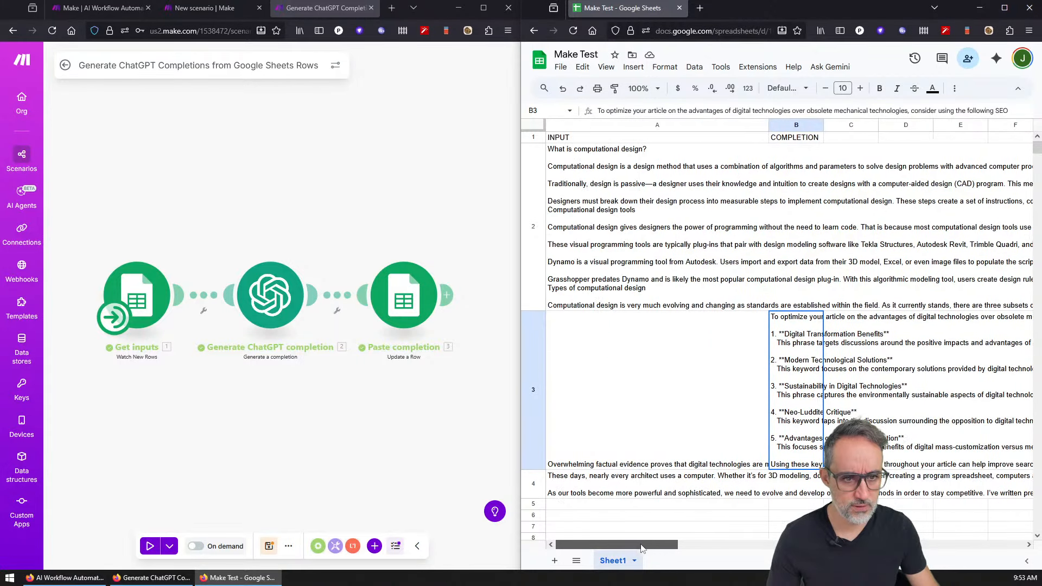
{"action": "left_click", "coordinate": [627, 444]}
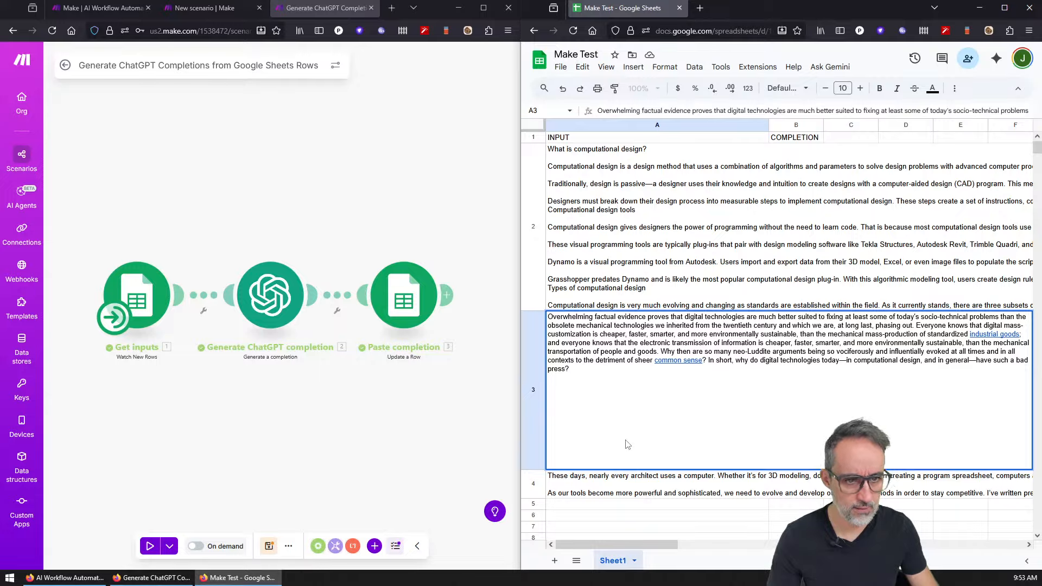
{"action": "key", "text": "Escape"}
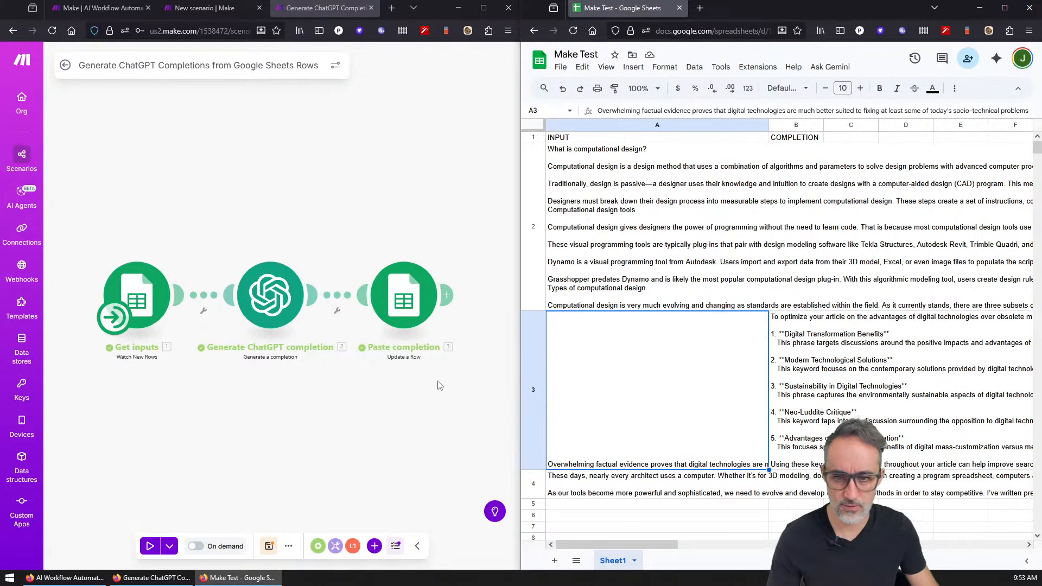
Step: Run the scenario once more from Make to fill row 4's completion
{"action": "left_click", "coordinate": [372, 501]}
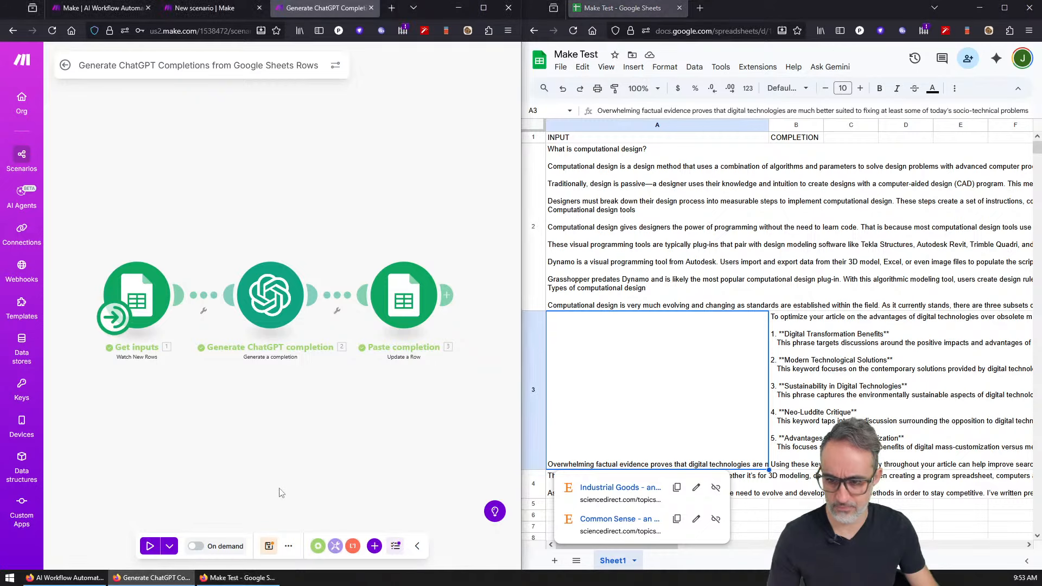
{"action": "left_click", "coordinate": [151, 547]}
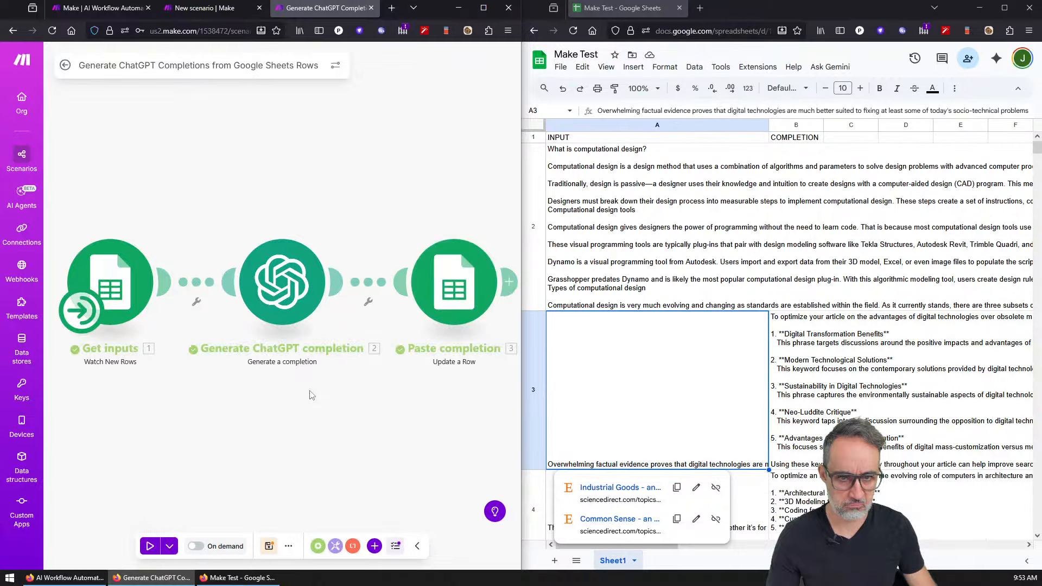
{"action": "scroll", "coordinate": [646, 367], "scroll_direction": "down", "scroll_amount": 2}
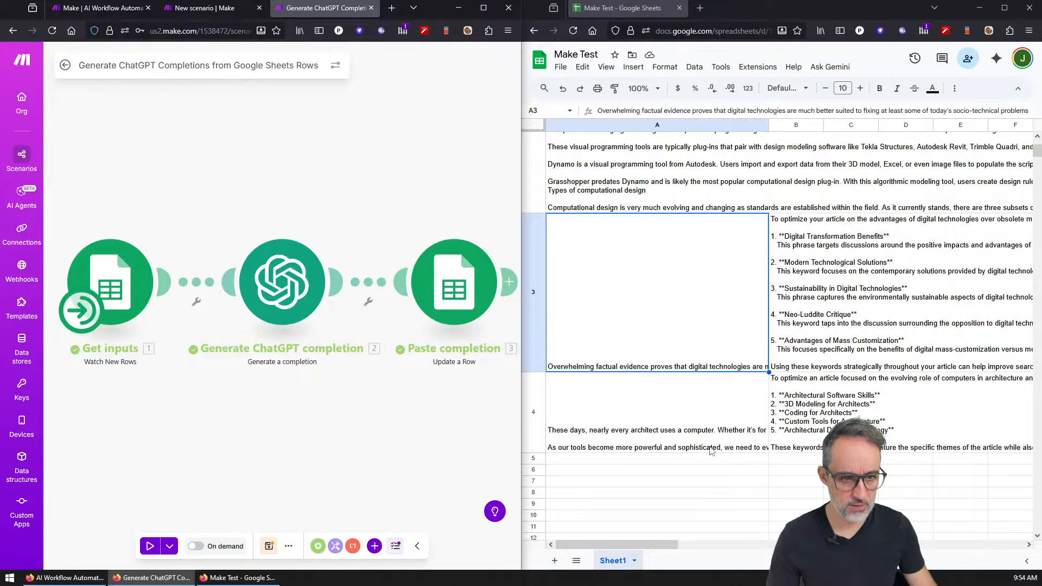
{"action": "scroll", "coordinate": [711, 451], "scroll_direction": "up", "scroll_amount": 2}
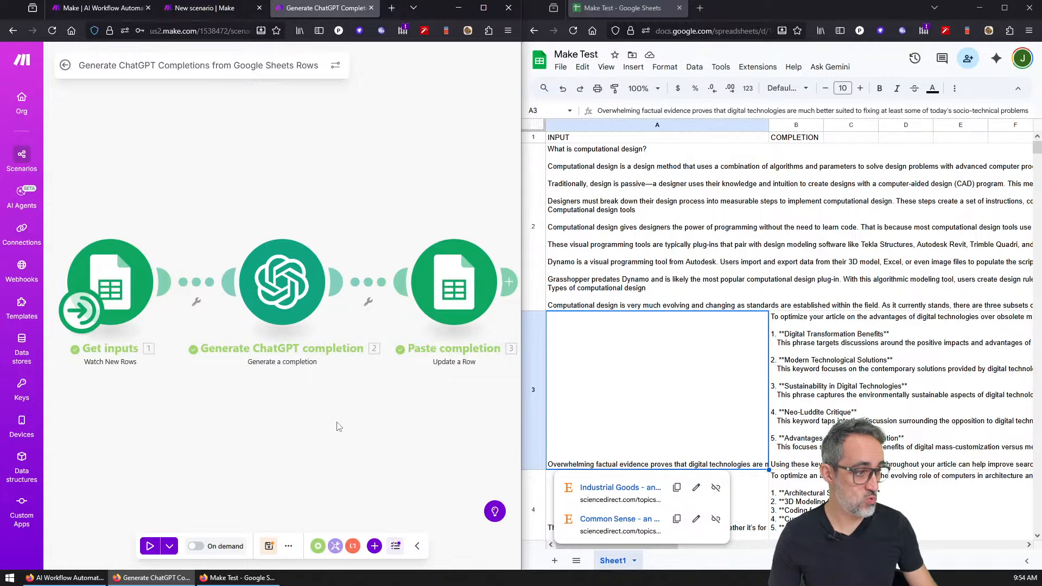
Step: Close the Get inputs module panel and zoom the canvas to fit all three modules
{"action": "left_click", "coordinate": [120, 288]}
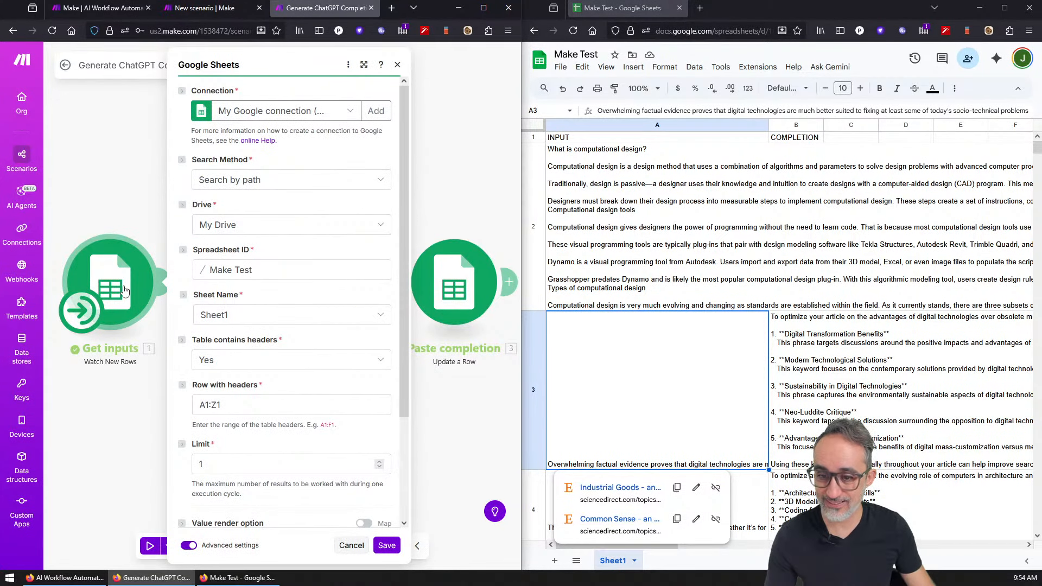
{"action": "left_click", "coordinate": [152, 399]}
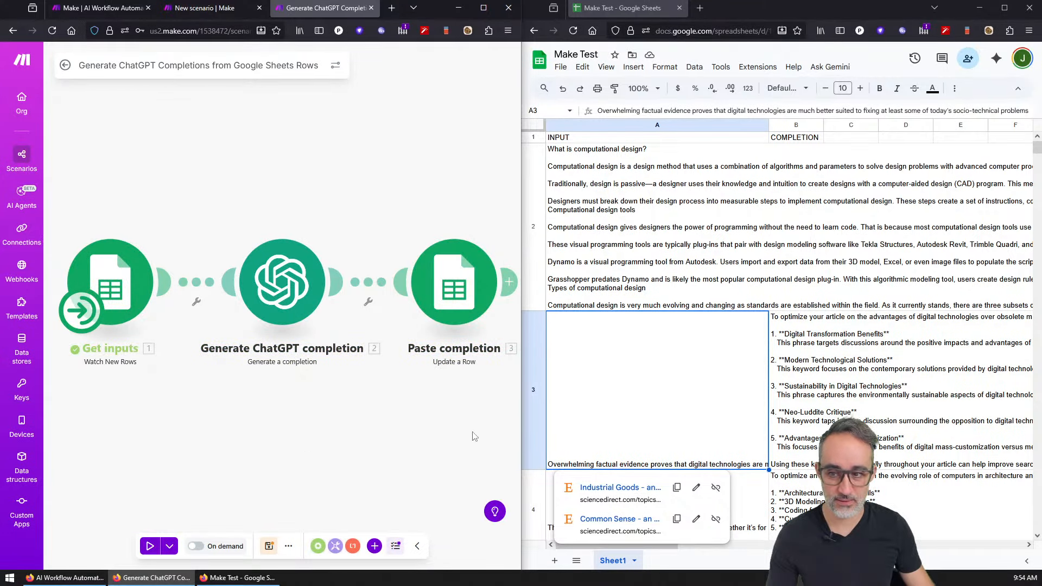
{"action": "scroll", "coordinate": [605, 400], "scroll_direction": "down", "scroll_amount": 2}
{"action": "scroll", "coordinate": [635, 402], "scroll_direction": "up", "scroll_amount": 1}
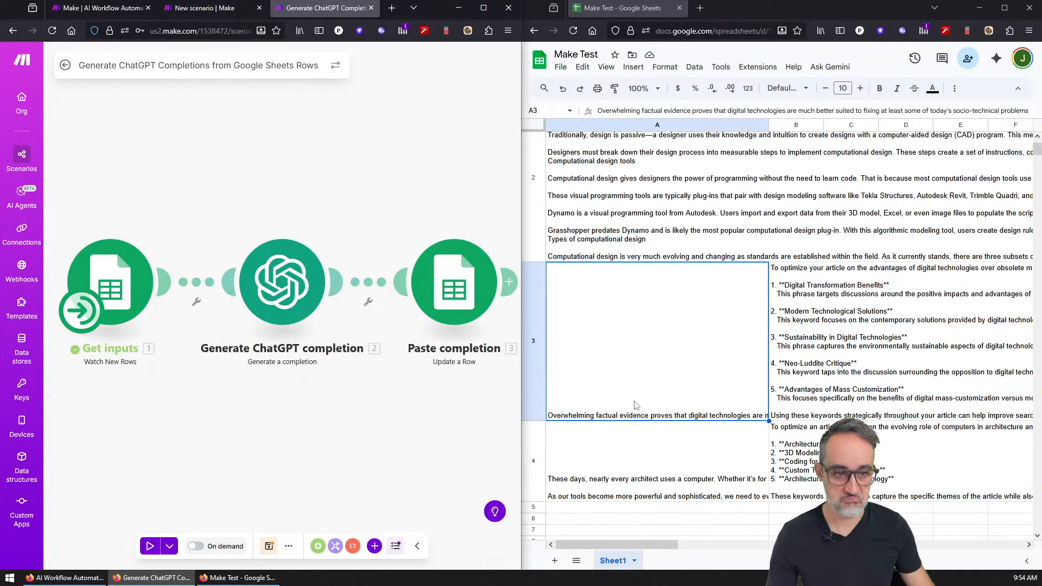
{"action": "scroll", "coordinate": [636, 405], "scroll_direction": "up", "scroll_amount": 2}
{"action": "scroll", "coordinate": [636, 406], "scroll_direction": "down", "scroll_amount": 4}
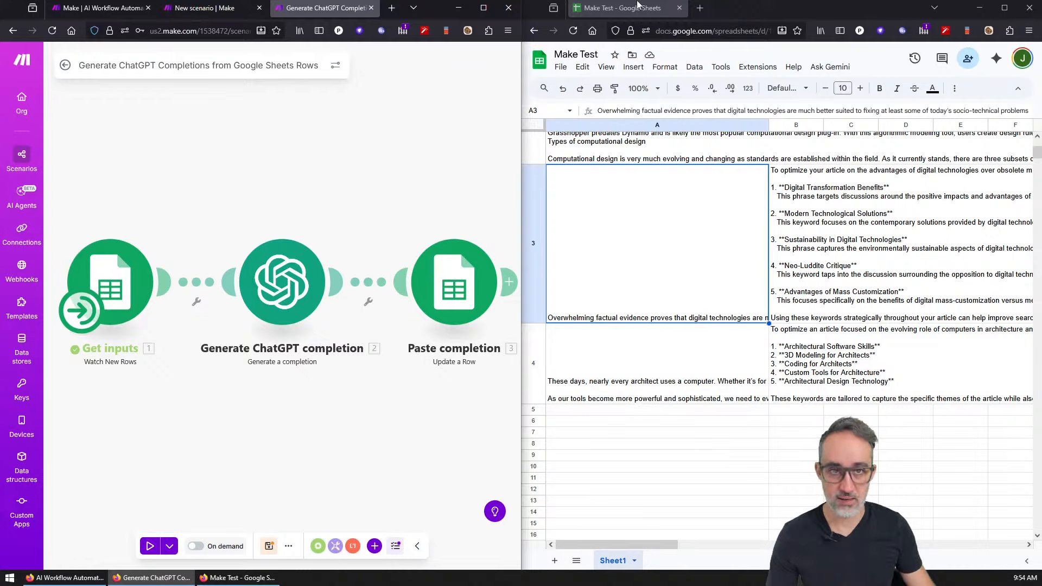
{"action": "scroll", "coordinate": [322, 348], "scroll_direction": "down", "scroll_amount": 3}
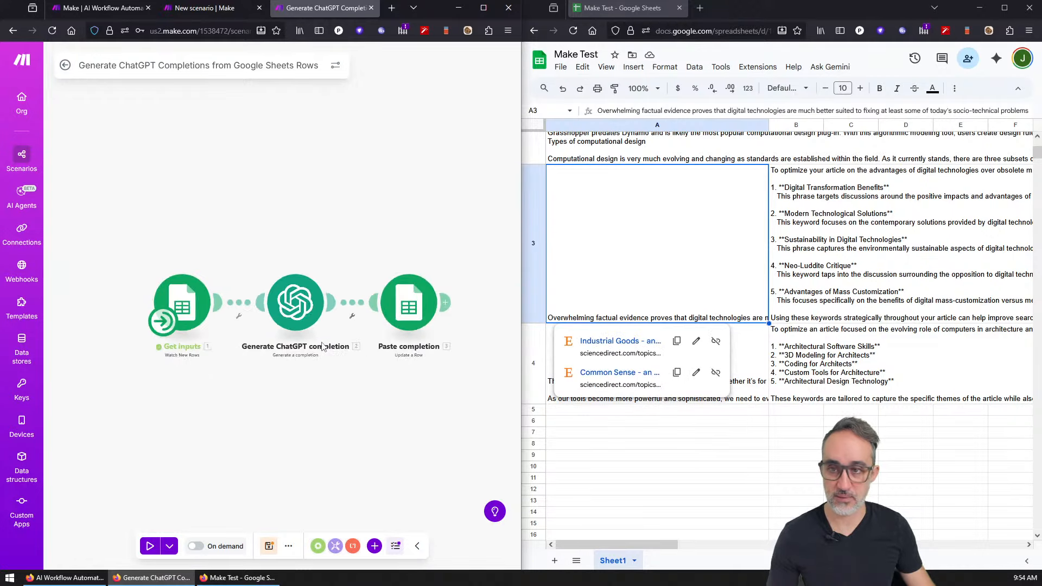
{"action": "scroll", "coordinate": [327, 255], "scroll_direction": "up", "scroll_amount": 1}
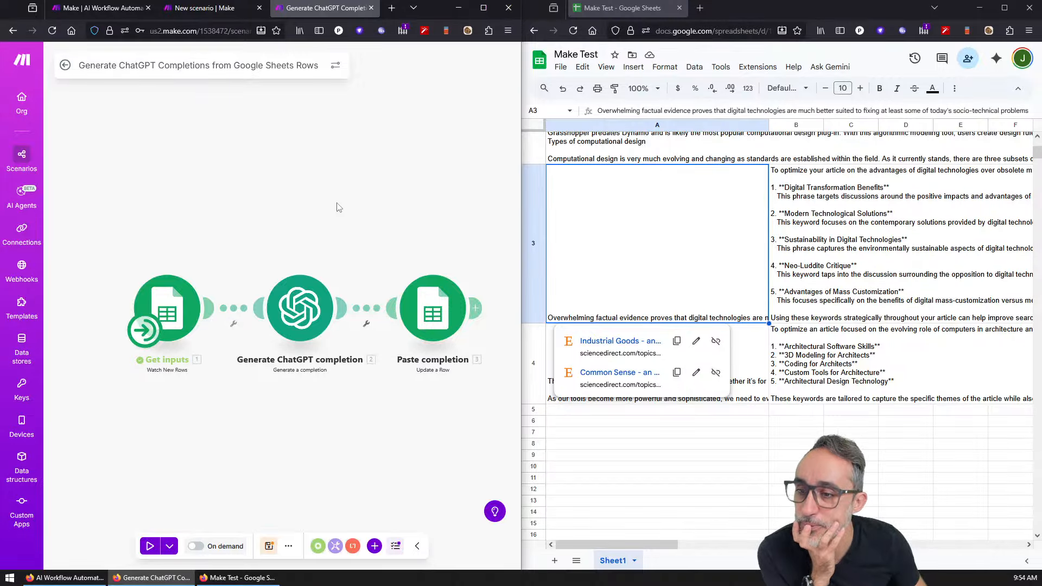
{"action": "left_click", "coordinate": [234, 324]}
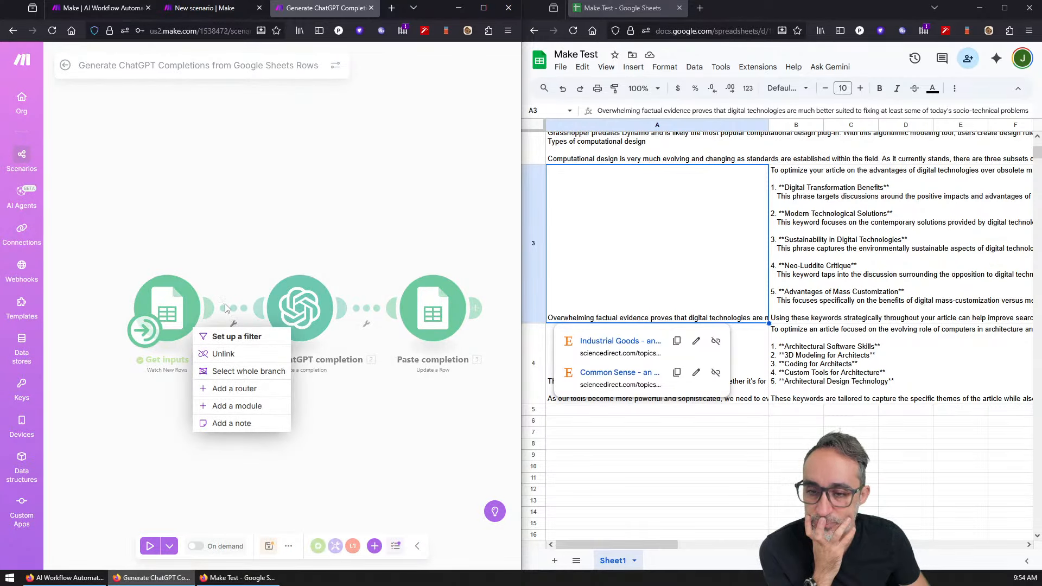
{"action": "left_click", "coordinate": [251, 390]}
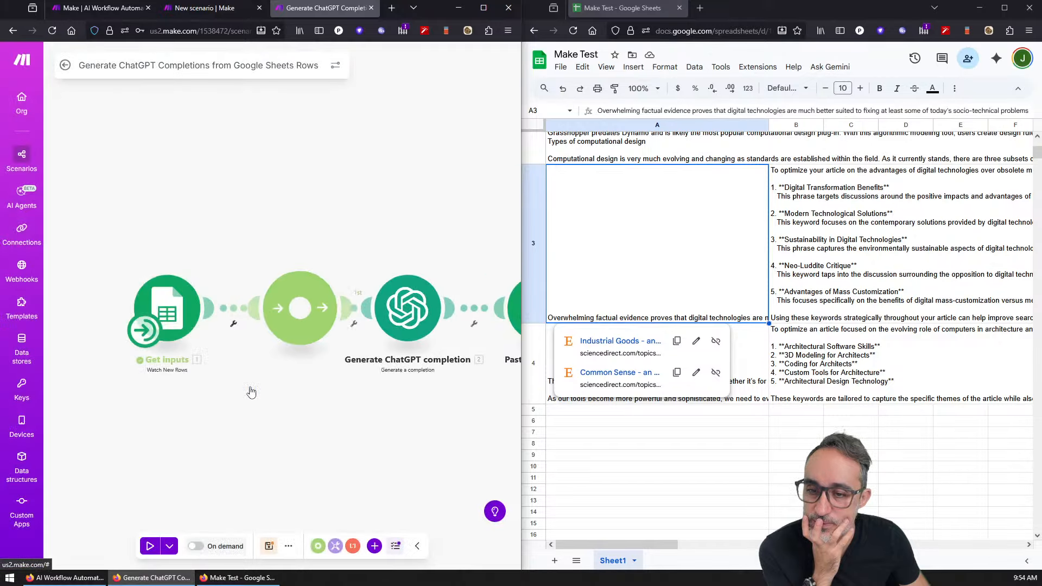
{"action": "left_click_drag", "start_coordinate": [313, 320], "coordinate": [260, 167]}
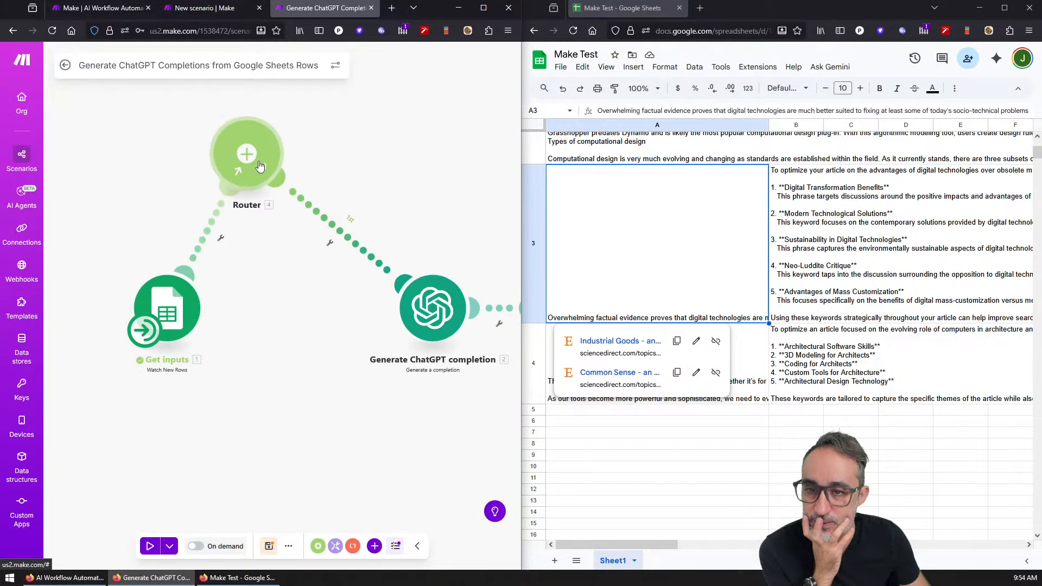
{"action": "left_click", "coordinate": [253, 177]}
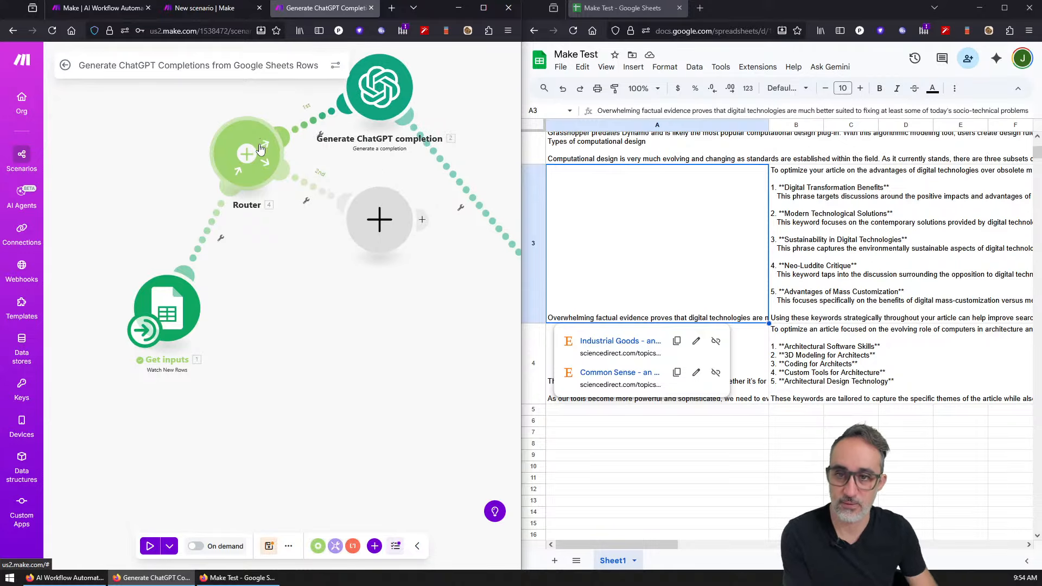
{"action": "left_click", "coordinate": [379, 219]}
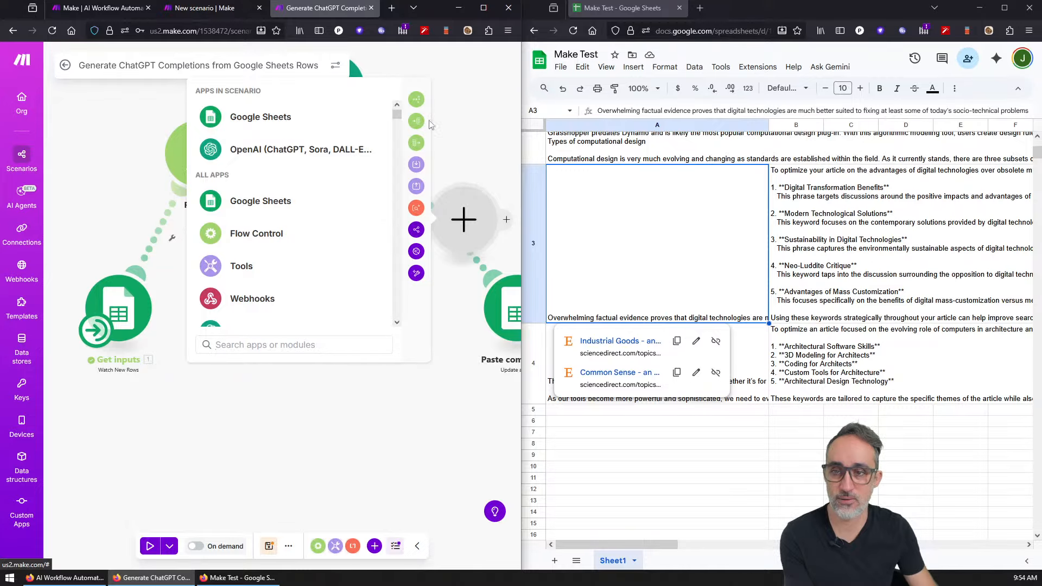
{"action": "left_click", "coordinate": [471, 86]}
{"action": "left_click_drag", "start_coordinate": [337, 225], "coordinate": [293, 332]}
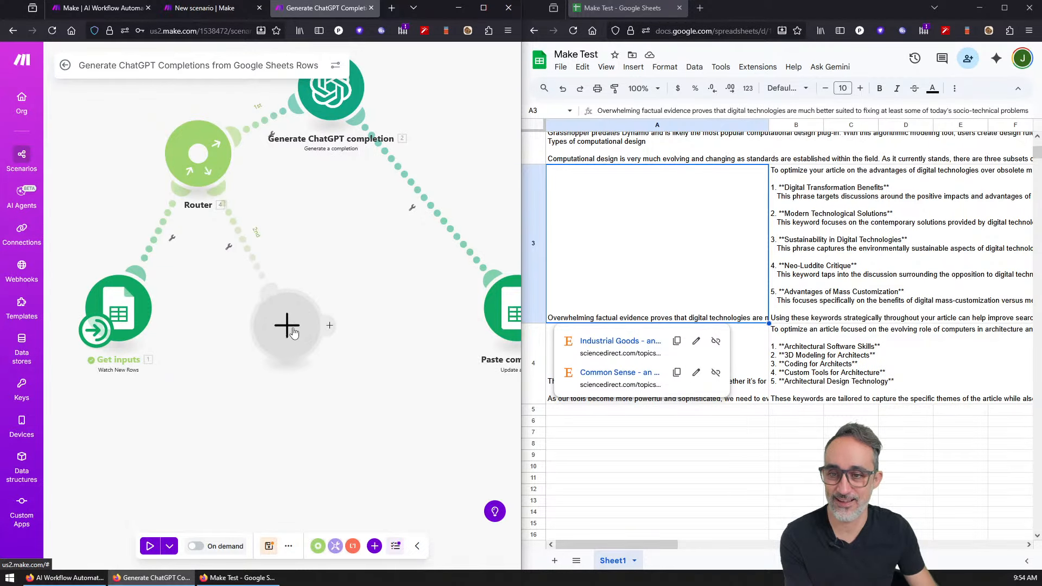
{"action": "right_click", "coordinate": [283, 338]}
{"action": "left_click", "coordinate": [312, 367]}
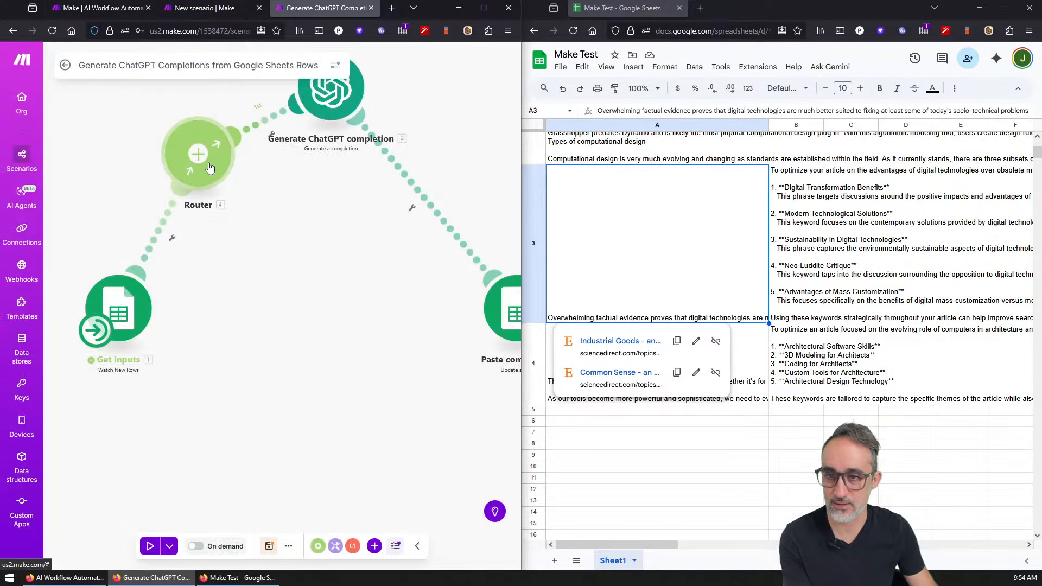
{"action": "right_click", "coordinate": [210, 168]}
{"action": "left_click", "coordinate": [241, 242]}
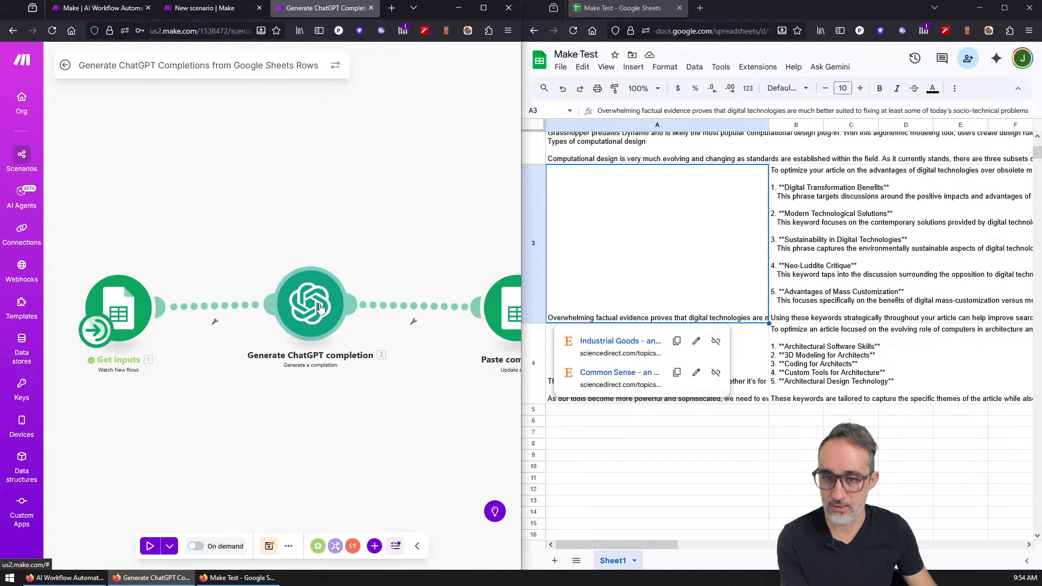
Step: Drag Generate ChatGPT completion above Get inputs and Paste completion, then recentre the canvas
{"action": "left_click_drag", "start_coordinate": [319, 316], "coordinate": [218, 138]}
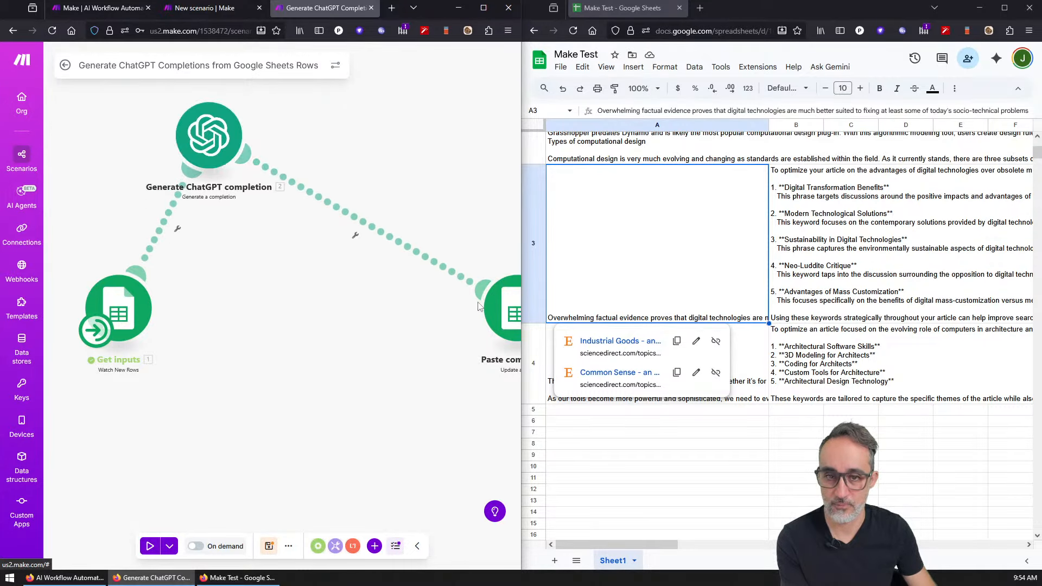
{"action": "right_click", "coordinate": [355, 297]}
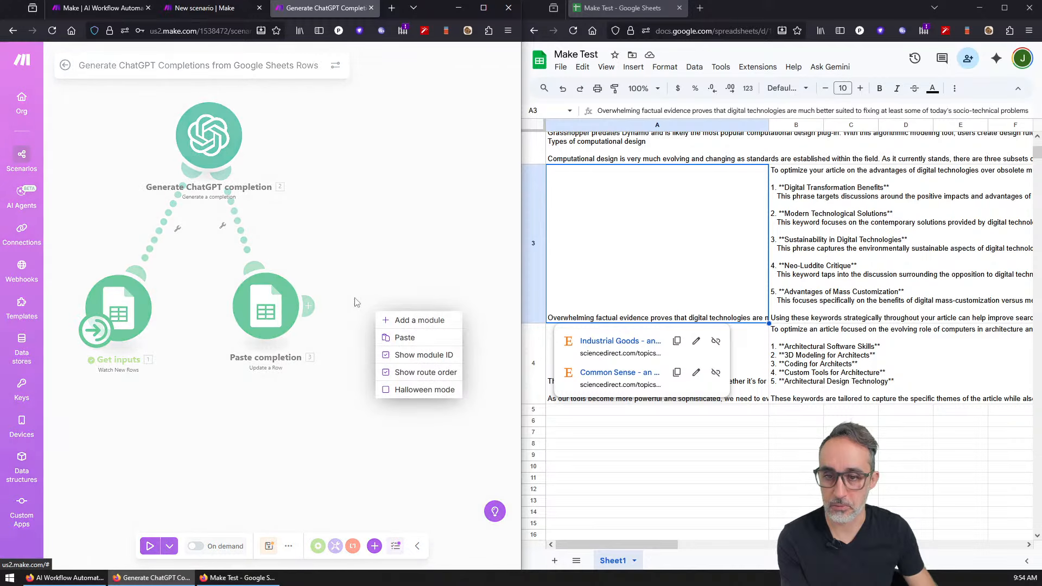
{"action": "left_click", "coordinate": [325, 269]}
{"action": "left_click_drag", "start_coordinate": [331, 253], "coordinate": [409, 290]}
{"action": "scroll", "coordinate": [360, 260], "scroll_direction": "up", "scroll_amount": 3}
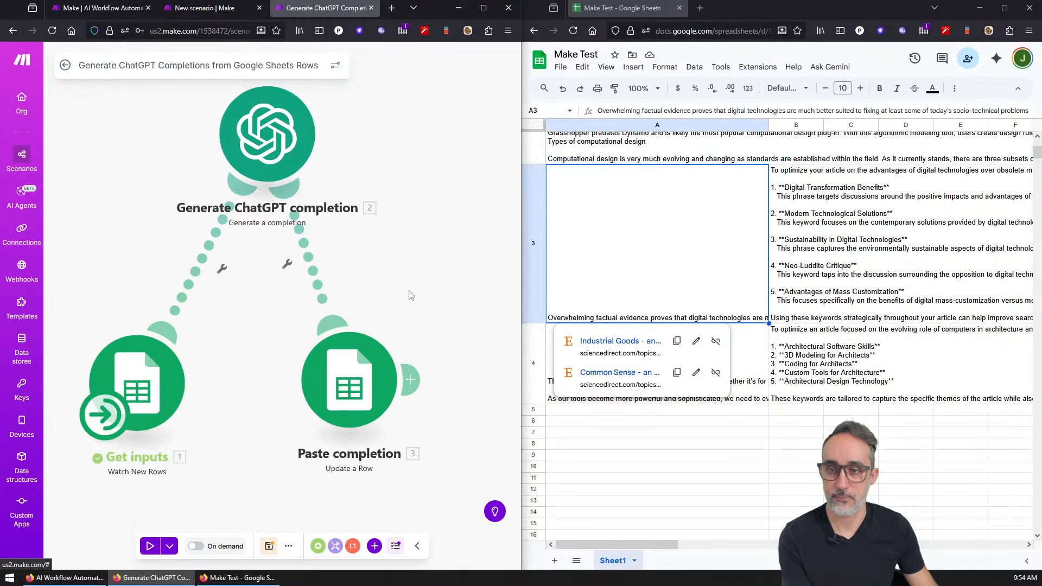
{"action": "scroll", "coordinate": [409, 290], "scroll_direction": "down", "scroll_amount": 3}
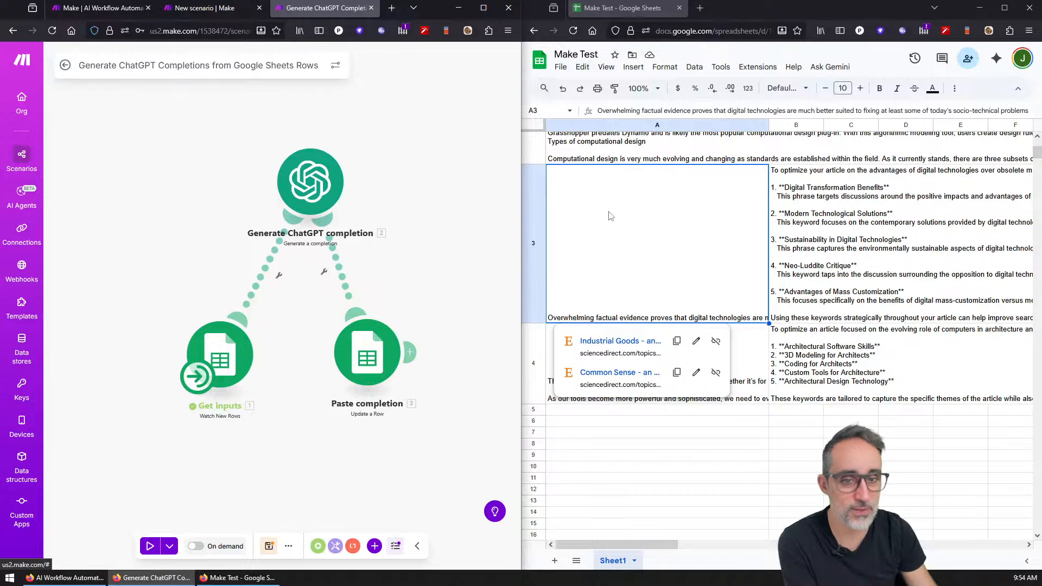
{"action": "scroll", "coordinate": [724, 293], "scroll_direction": "up", "scroll_amount": 3}
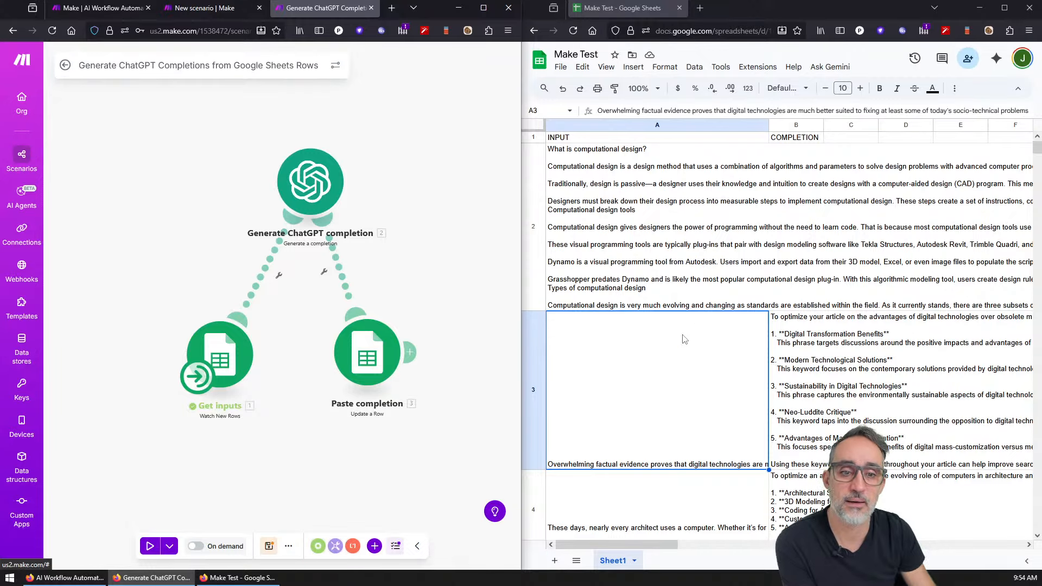
{"action": "left_click", "coordinate": [376, 373]}
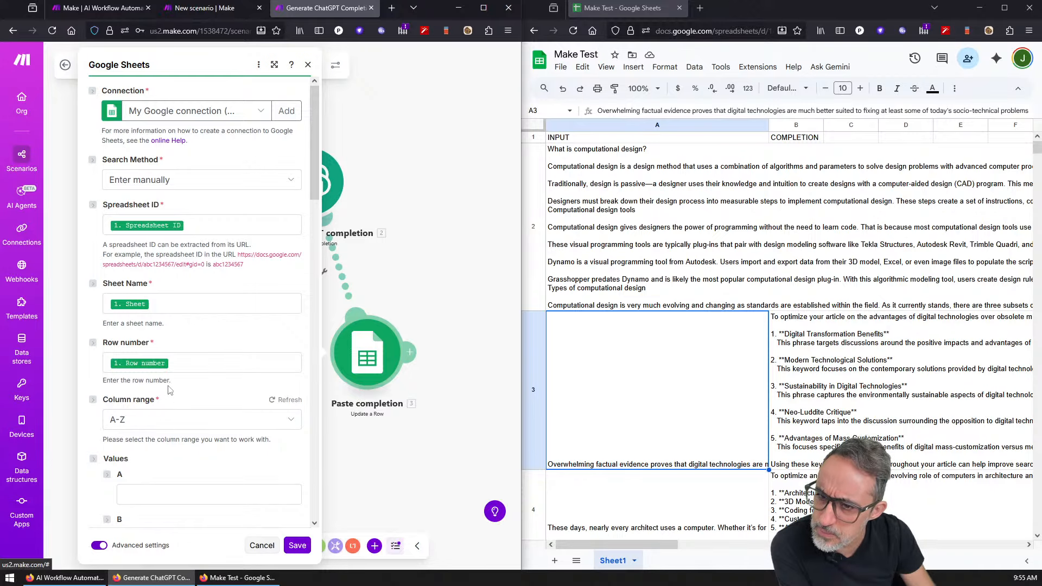
{"action": "scroll", "coordinate": [185, 407], "scroll_direction": "down", "scroll_amount": 3}
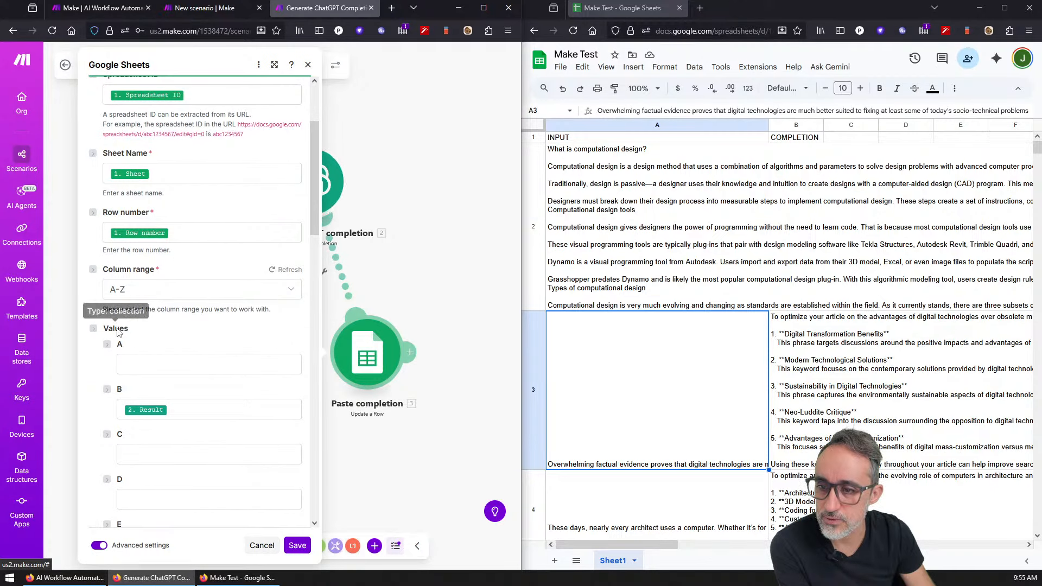
{"action": "scroll", "coordinate": [130, 433], "scroll_direction": "down", "scroll_amount": 20}
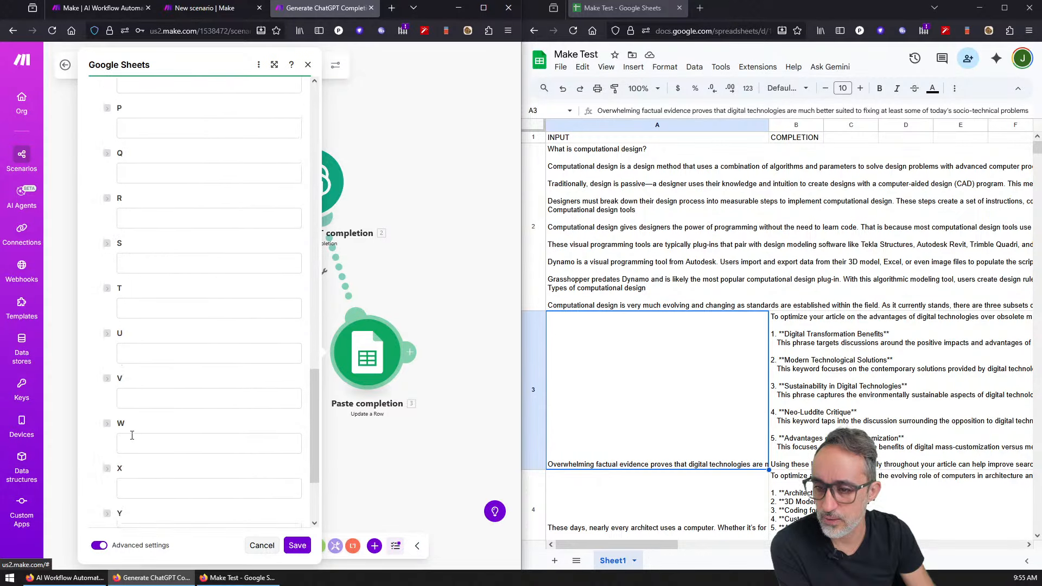
{"action": "scroll", "coordinate": [132, 435], "scroll_direction": "down", "scroll_amount": 3}
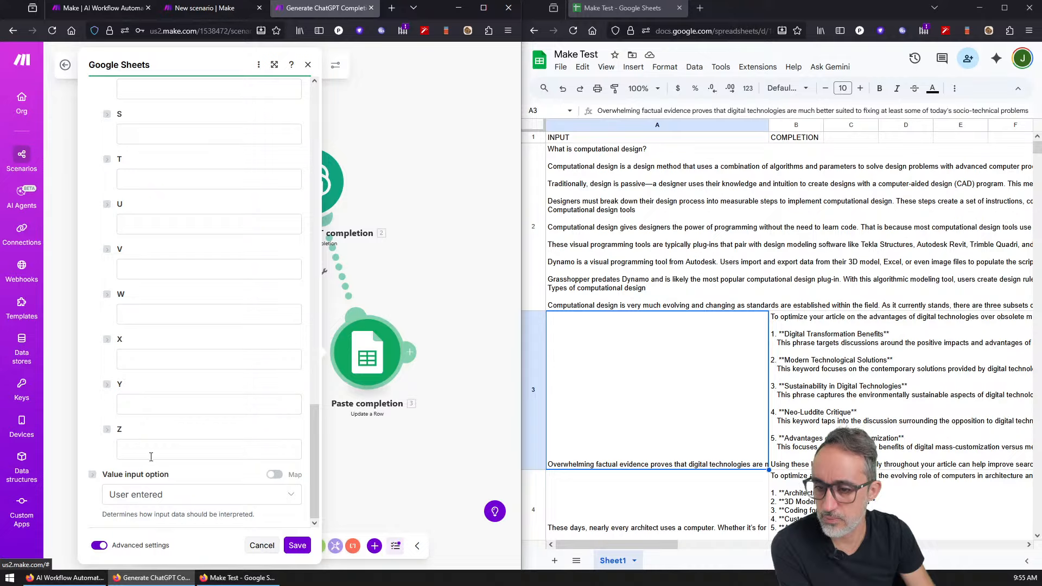
{"action": "scroll", "coordinate": [151, 457], "scroll_direction": "up", "scroll_amount": 20}
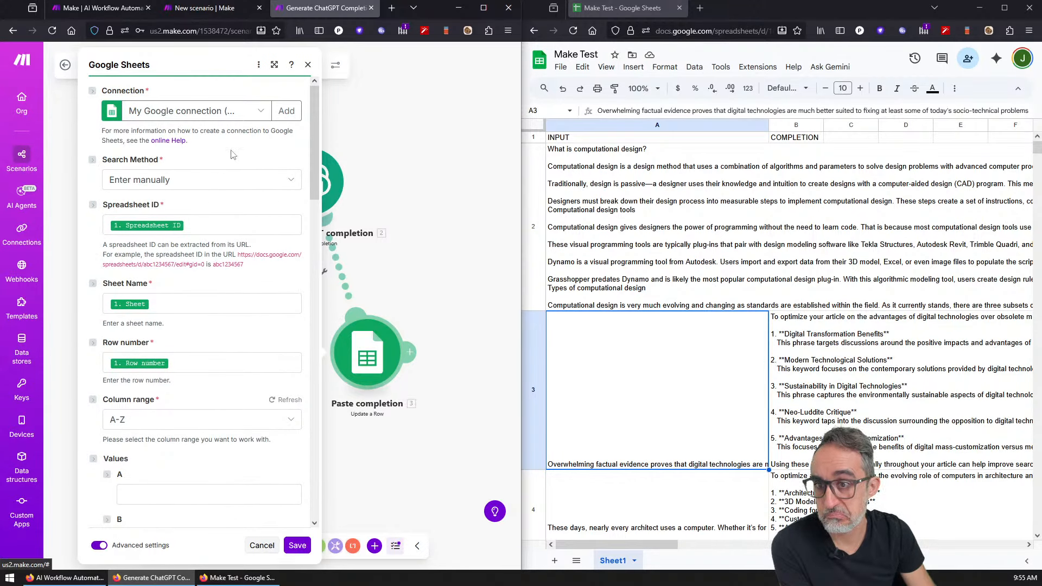
{"action": "left_click", "coordinate": [308, 65]}
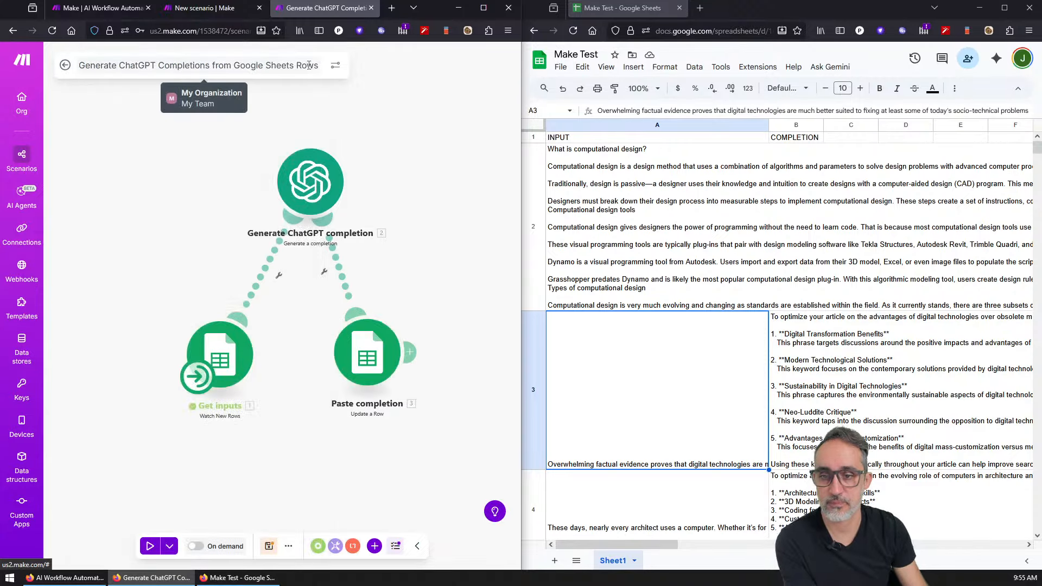
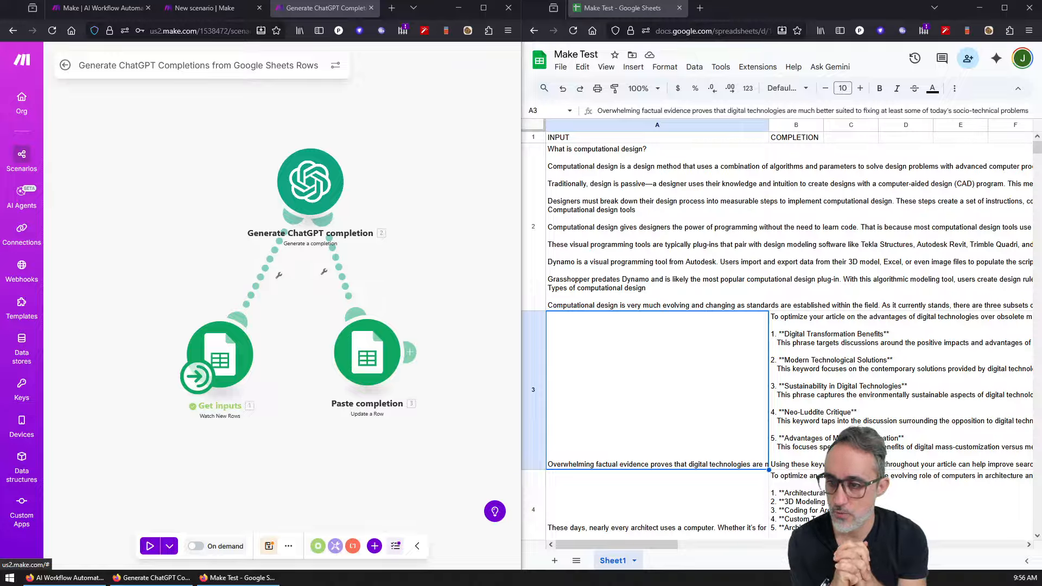
Step: Browse the built-in Text parser and Flow Control module lists, then close them
{"action": "left_click", "coordinate": [102, 176]}
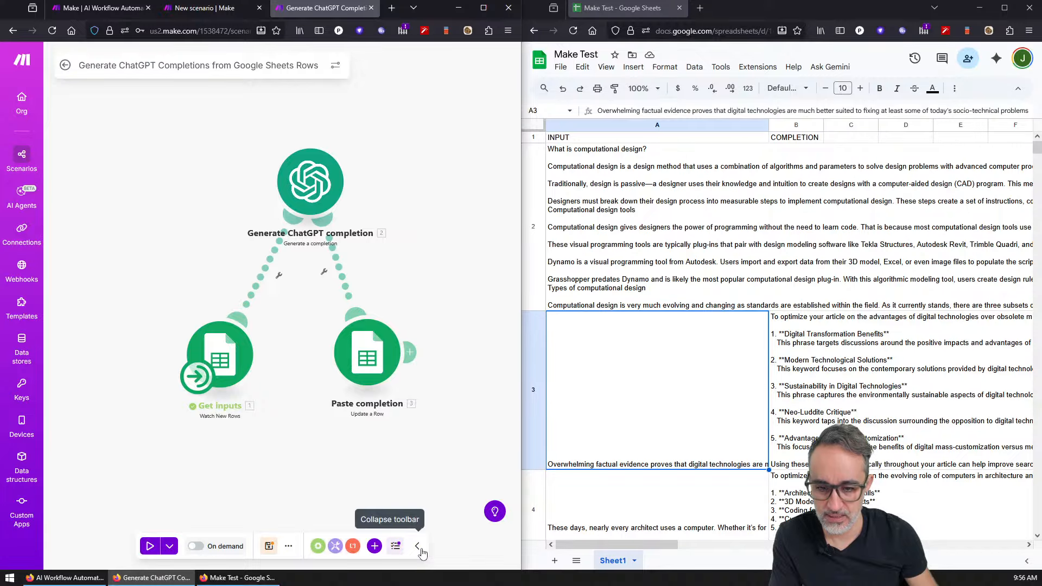
{"action": "left_click", "coordinate": [353, 547]}
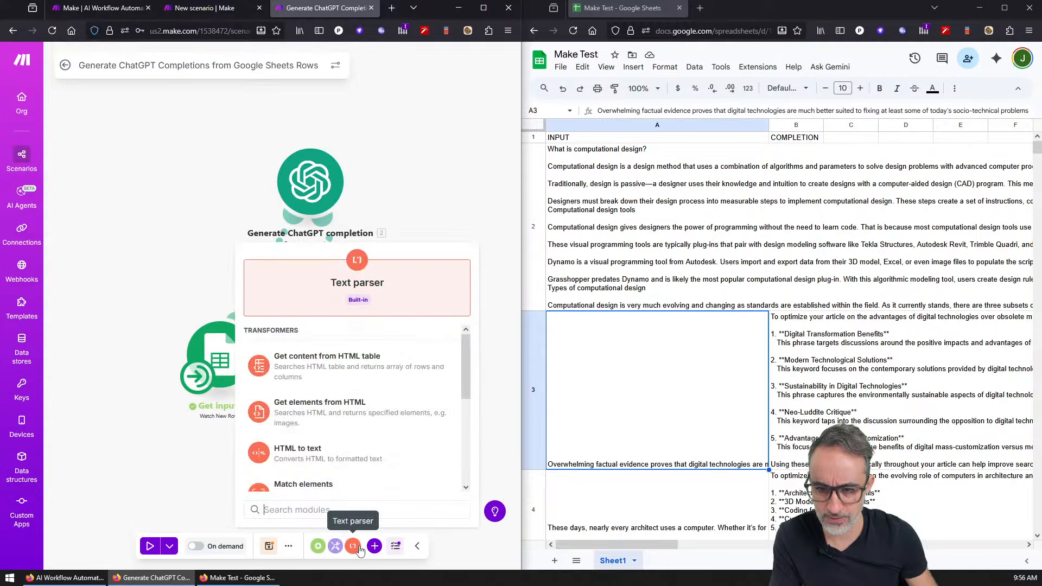
{"action": "left_click", "coordinate": [463, 204]}
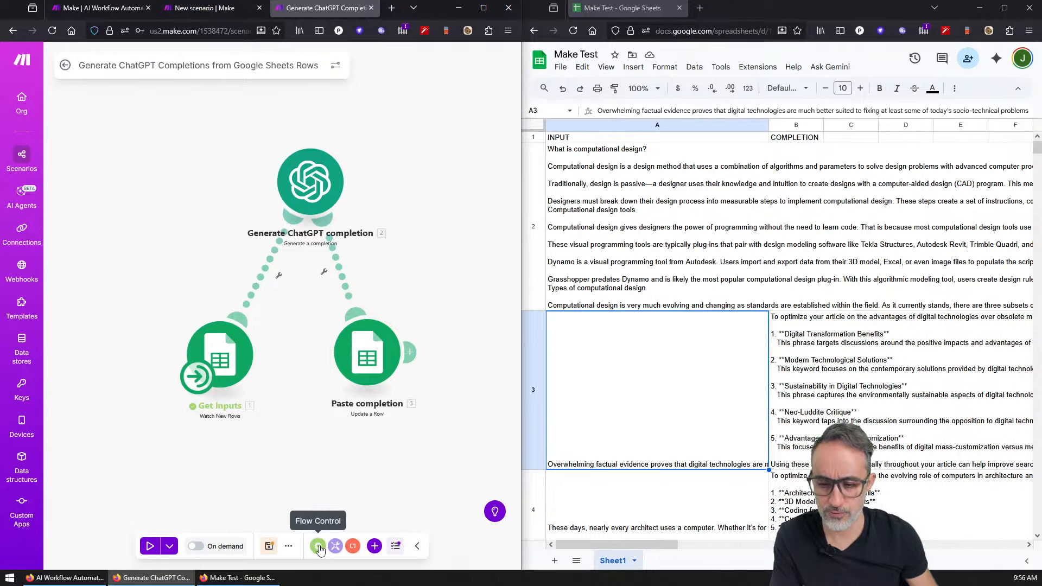
{"action": "left_click", "coordinate": [319, 548]}
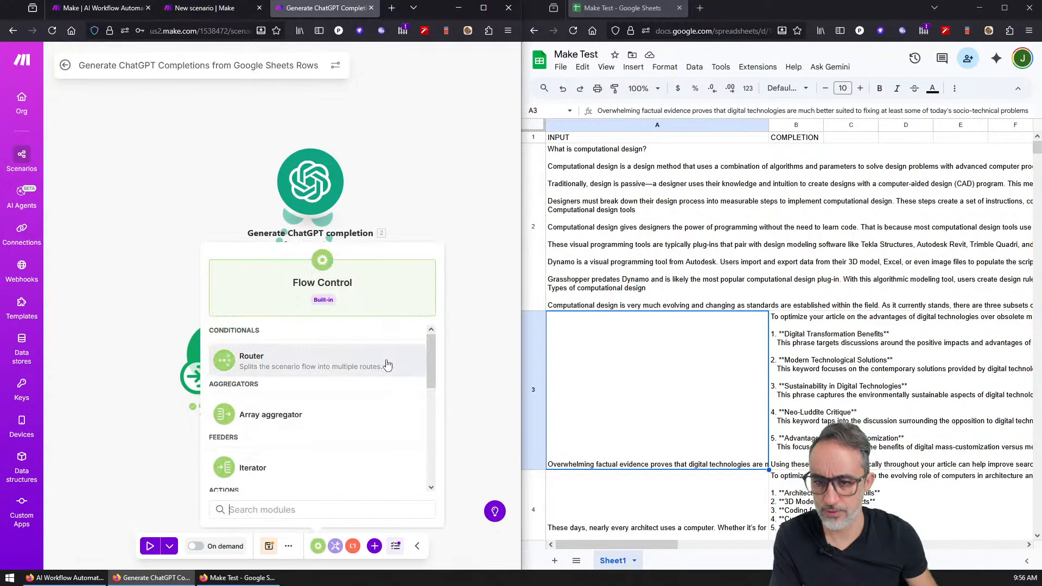
{"action": "left_click_drag", "start_coordinate": [434, 349], "coordinate": [453, 359]}
{"action": "left_click", "coordinate": [459, 364]}
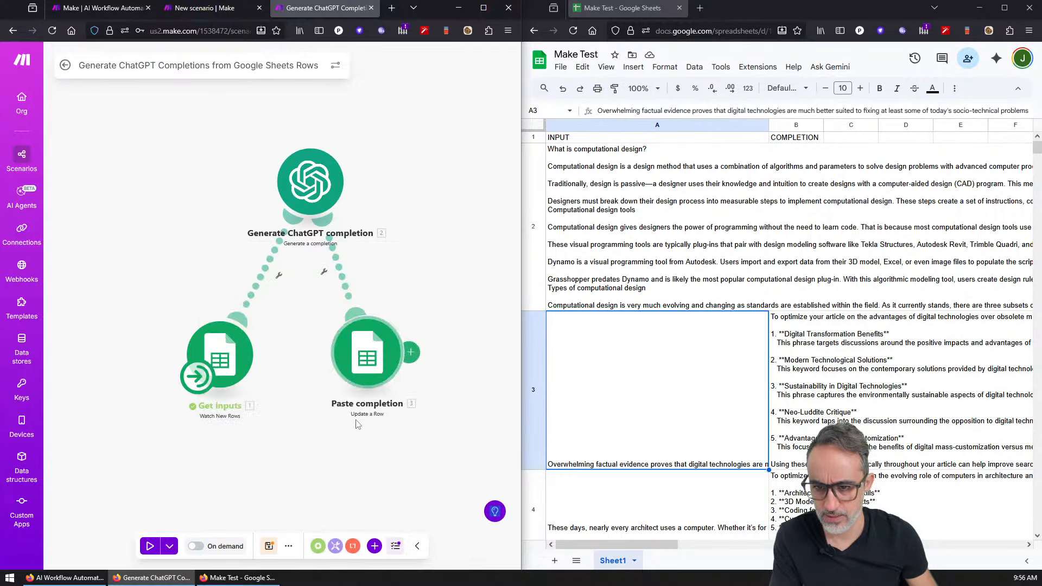
Step: Scroll through the Tools modules, then show the scenario's extra options menu
{"action": "left_click", "coordinate": [336, 546]}
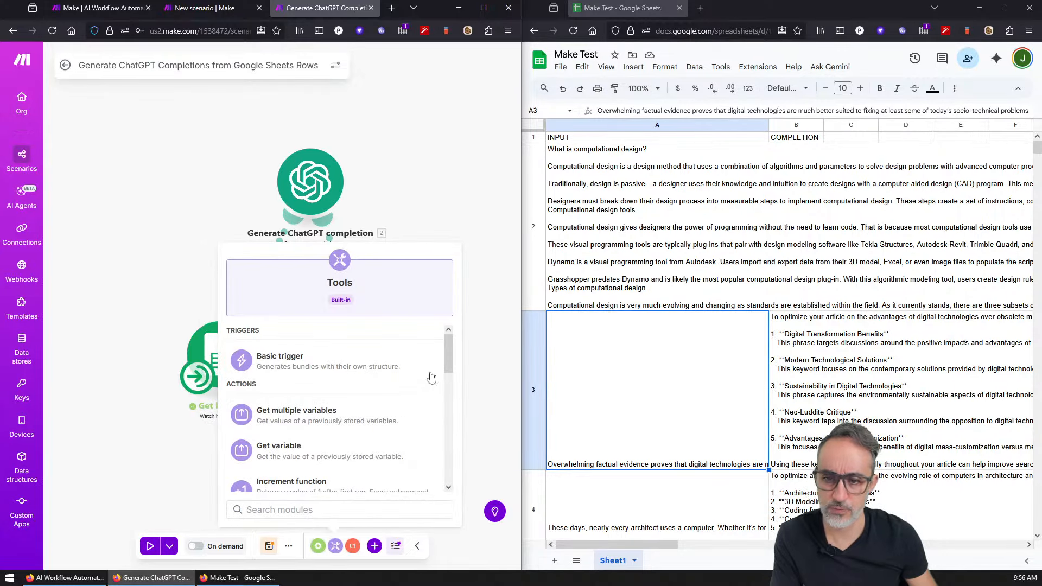
{"action": "scroll", "coordinate": [454, 380], "scroll_direction": "down", "scroll_amount": 3}
{"action": "scroll", "coordinate": [454, 380], "scroll_direction": "down", "scroll_amount": 5}
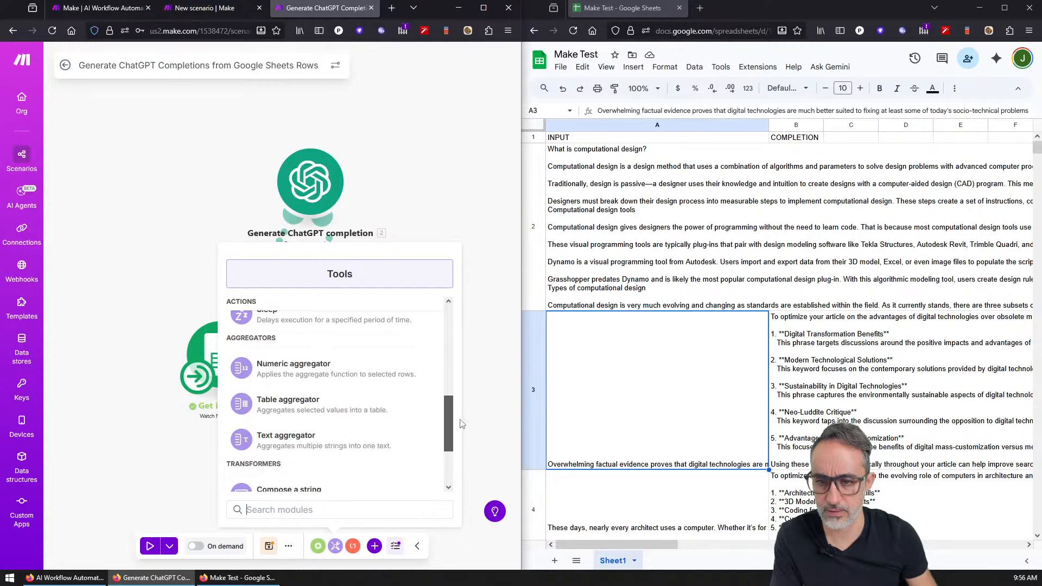
{"action": "left_click", "coordinate": [481, 442]}
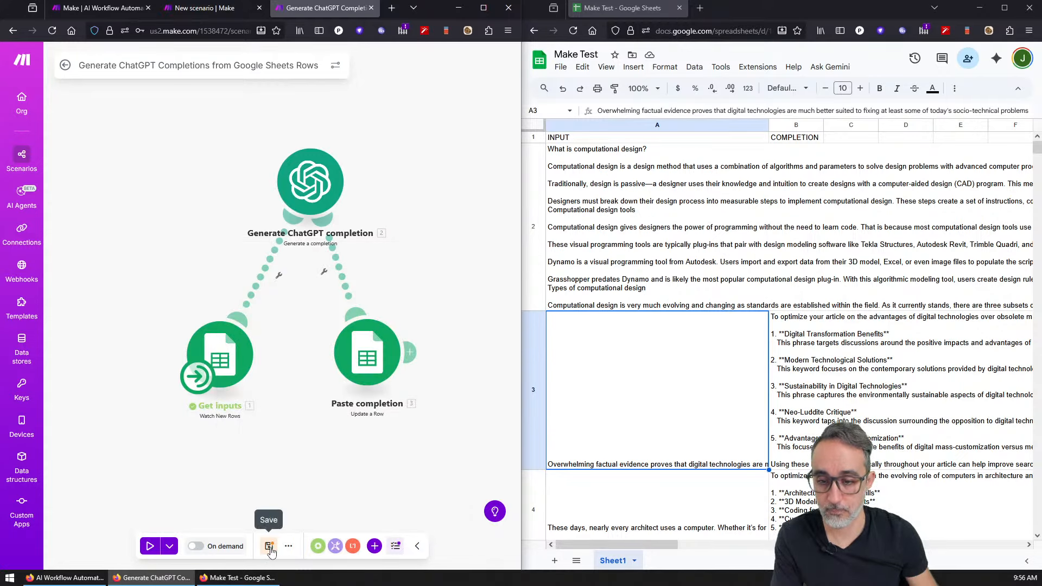
{"action": "left_click", "coordinate": [288, 546]}
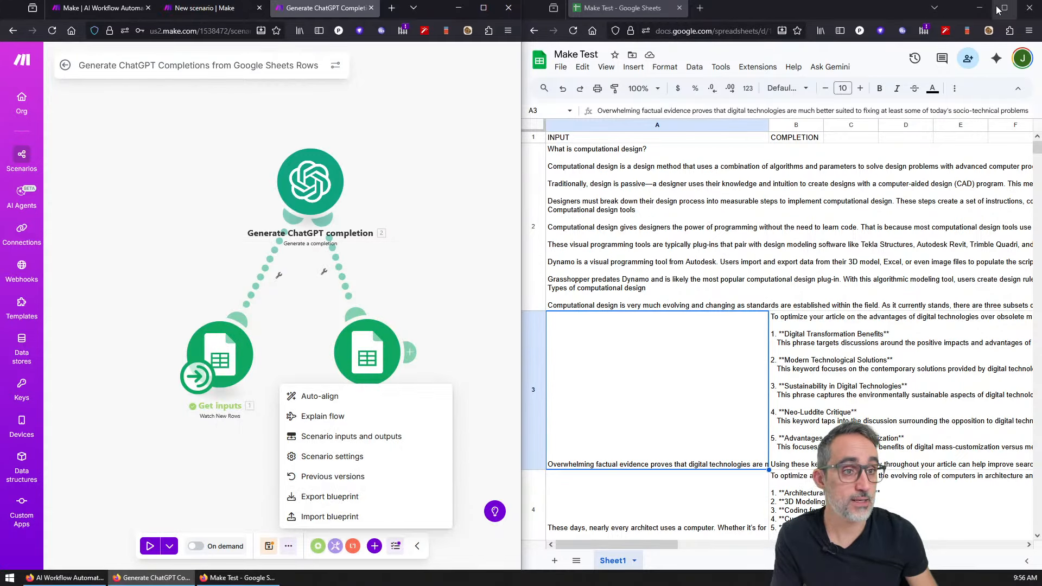
Step: Maximize Make and save the scenario with Ctrl+S after the unsaved-changes warnings
{"action": "left_click", "coordinate": [980, 8]}
{"action": "left_click", "coordinate": [484, 8]}
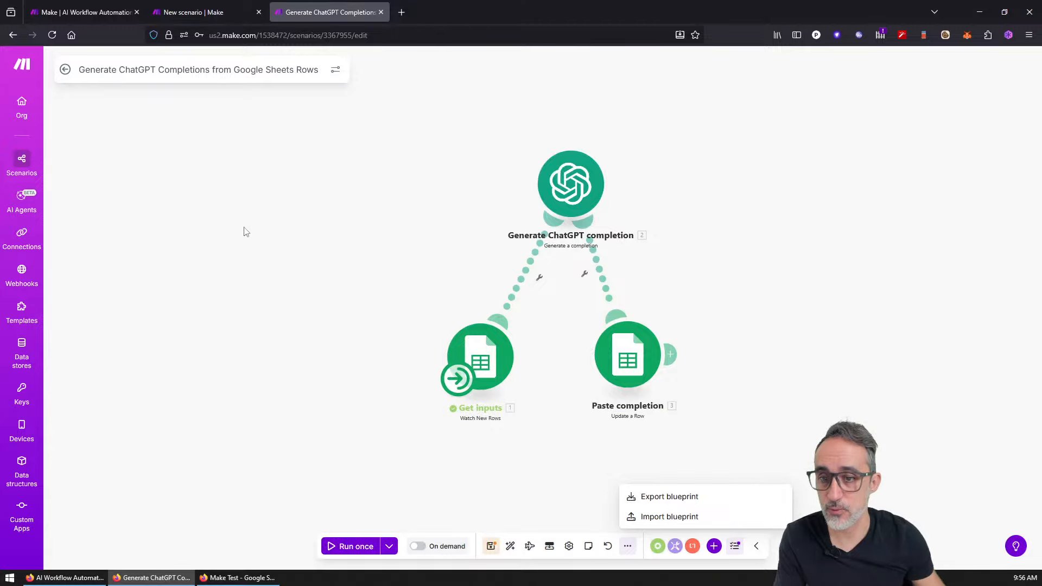
{"action": "left_click_drag", "start_coordinate": [439, 343], "coordinate": [385, 370]}
{"action": "scroll", "coordinate": [363, 330], "scroll_direction": "up", "scroll_amount": 2}
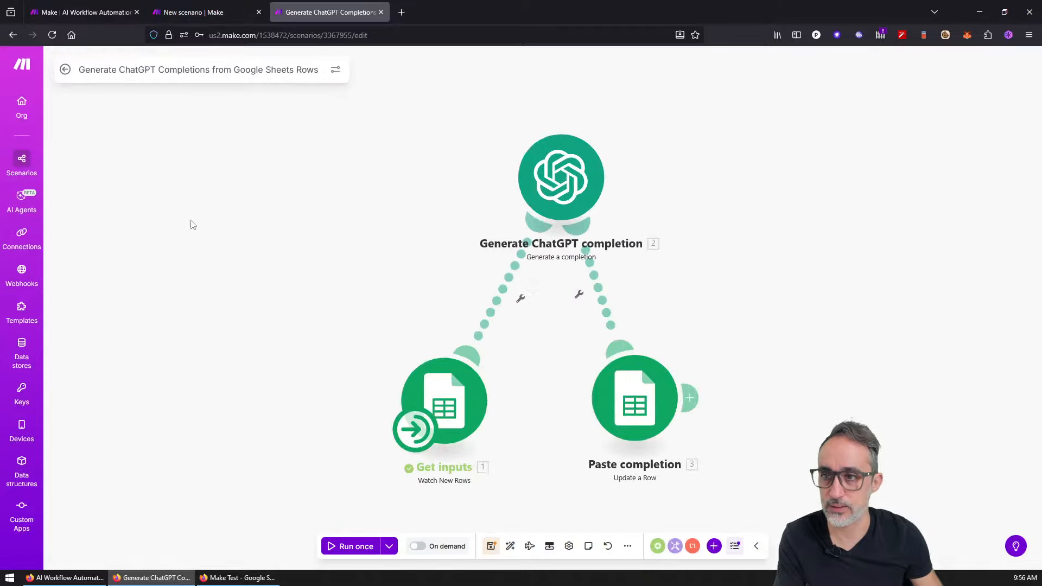
{"action": "left_click", "coordinate": [22, 161]}
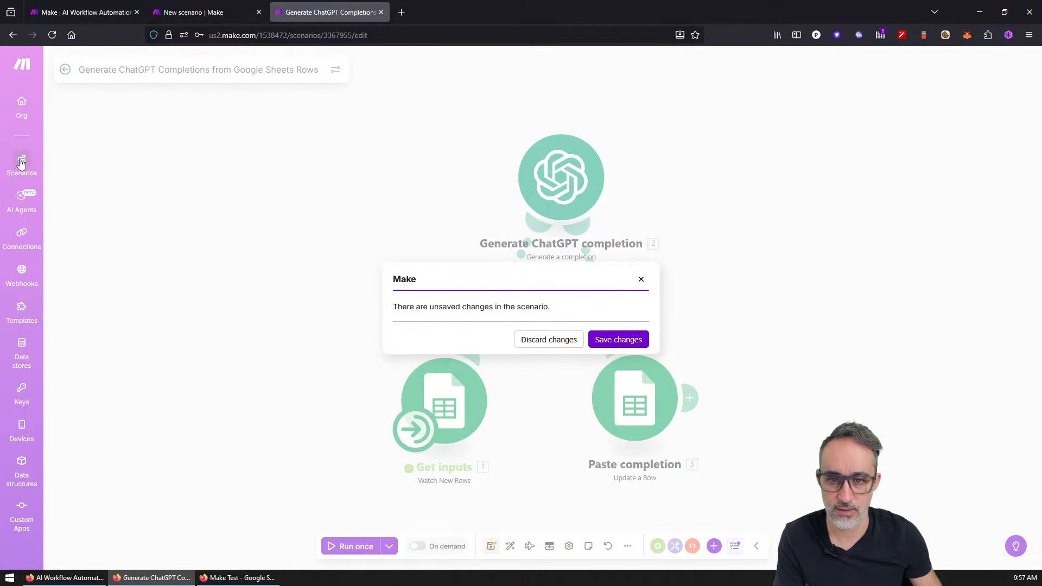
{"action": "left_click", "coordinate": [22, 163]}
{"action": "left_click", "coordinate": [23, 203]}
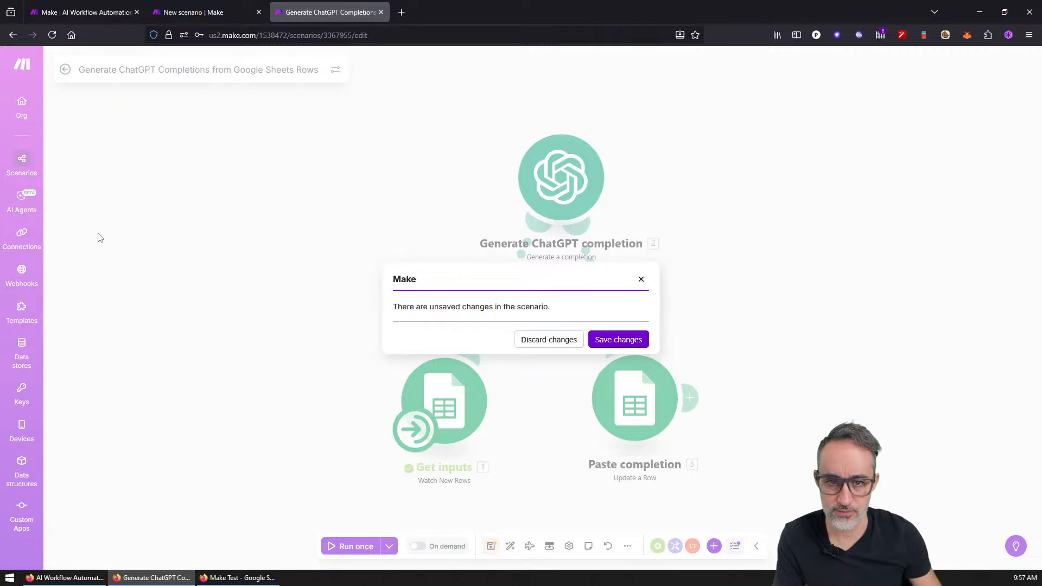
{"action": "left_click", "coordinate": [99, 237]}
{"action": "key", "text": "ctrl+s"}
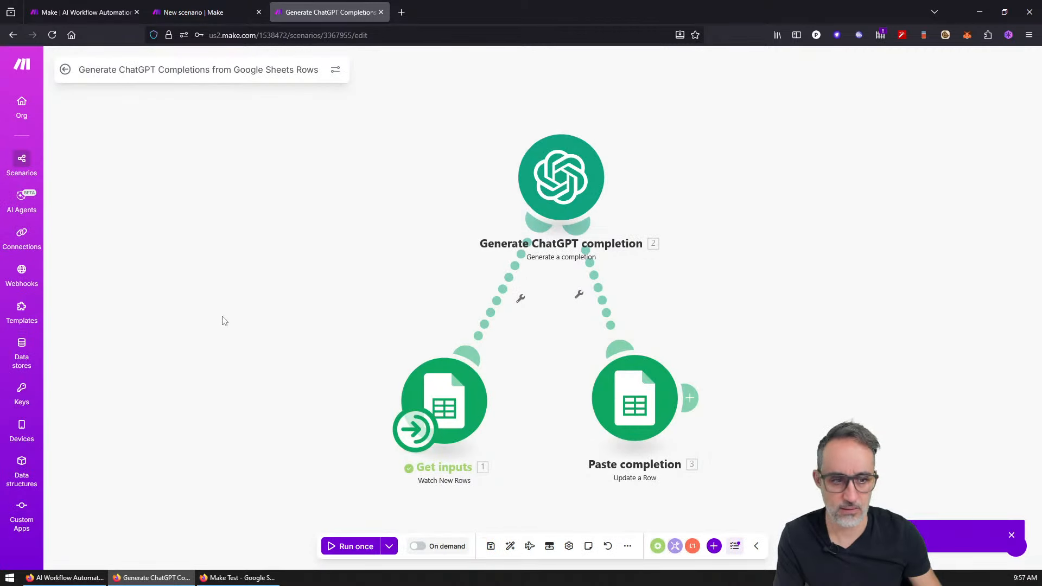
Step: Visit Scenarios and AI Agents, then reopen the Generate ChatGPT Completions from Google Sheets Rows scenario
{"action": "left_click", "coordinate": [30, 166]}
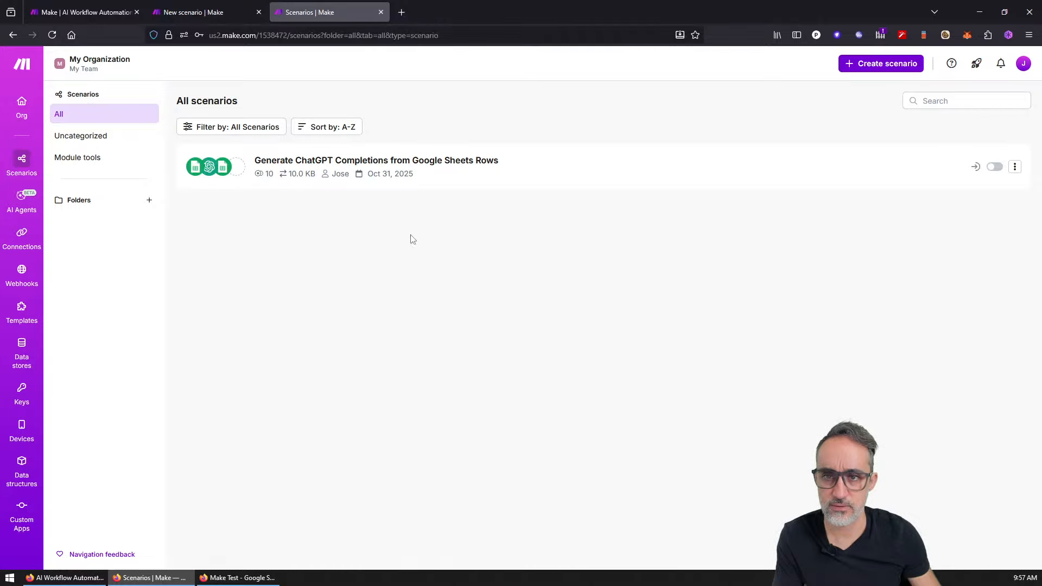
{"action": "left_click", "coordinate": [445, 165]}
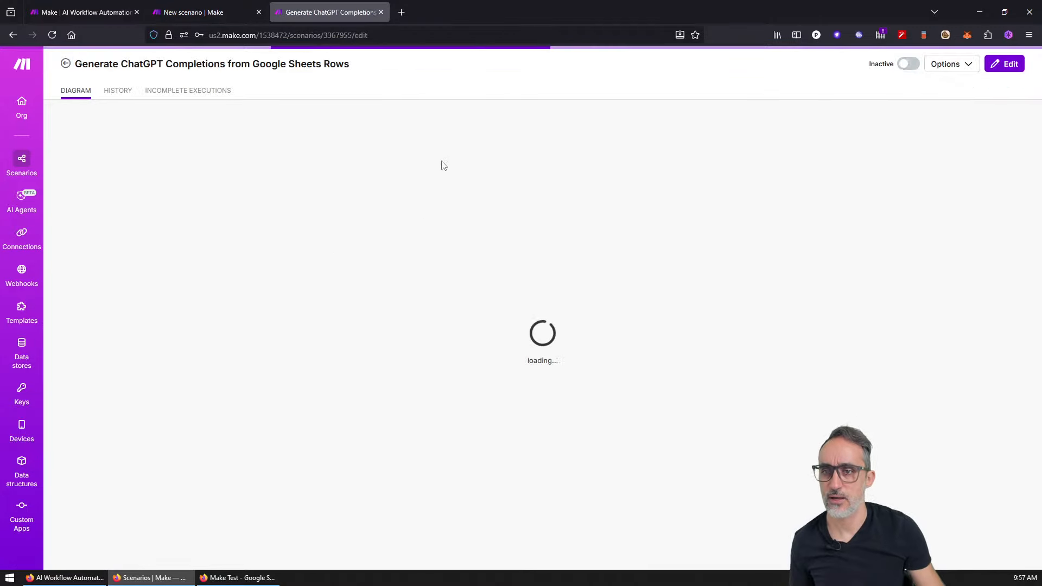
{"action": "left_click", "coordinate": [15, 208]}
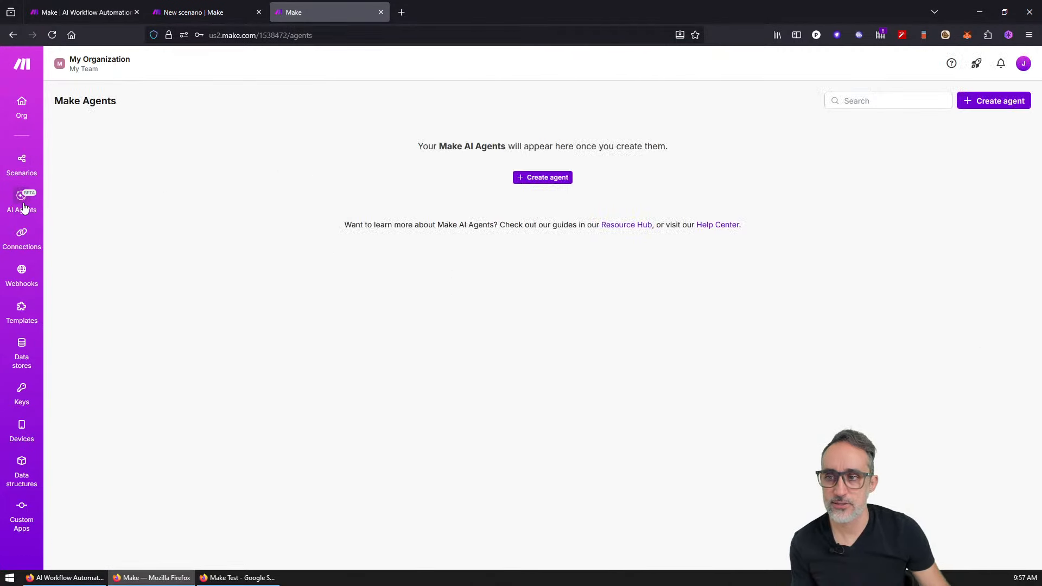
{"action": "left_click", "coordinate": [33, 167]}
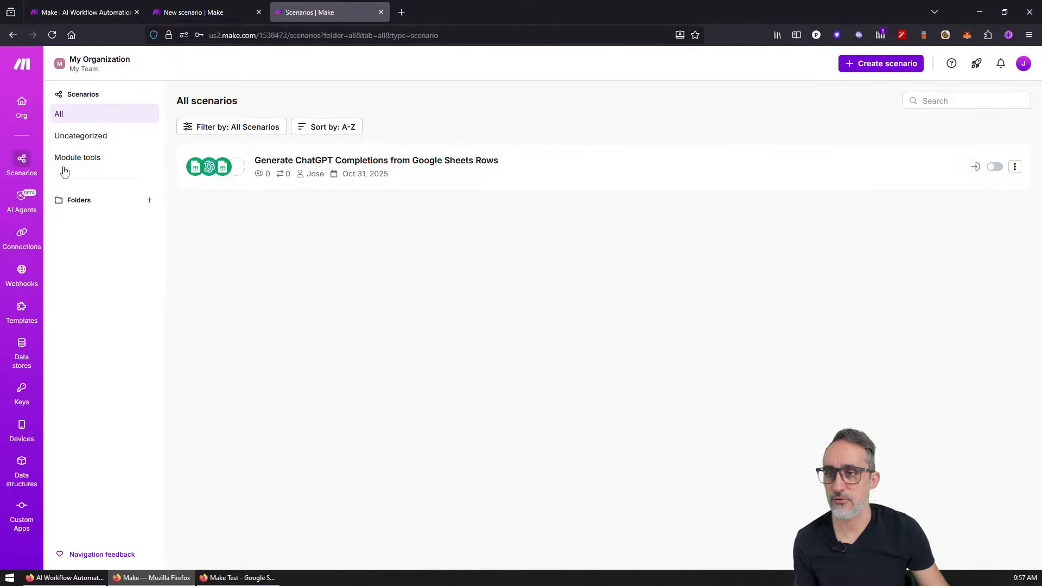
{"action": "left_click", "coordinate": [358, 164]}
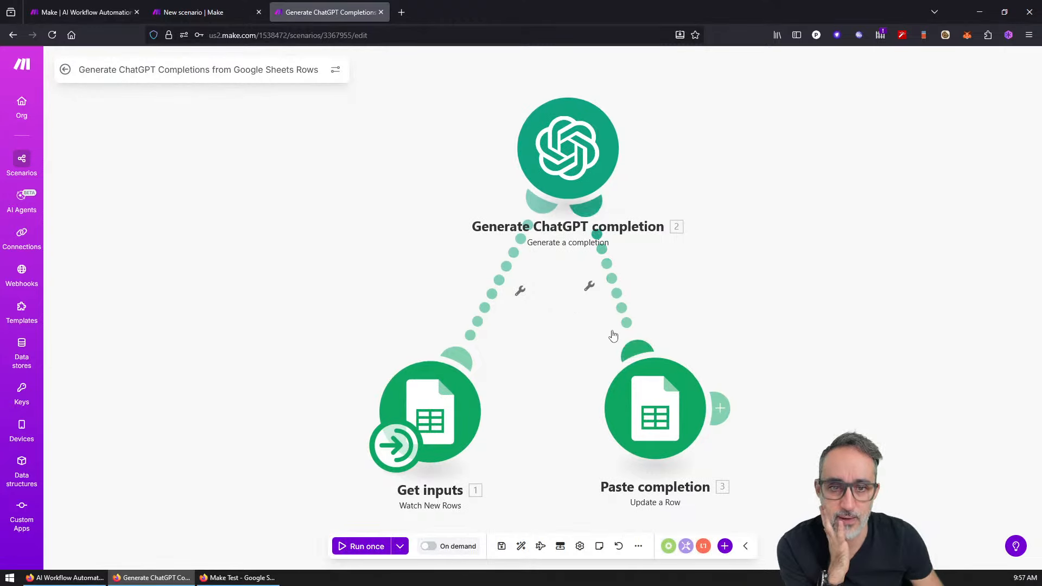
{"action": "left_click", "coordinate": [400, 546]}
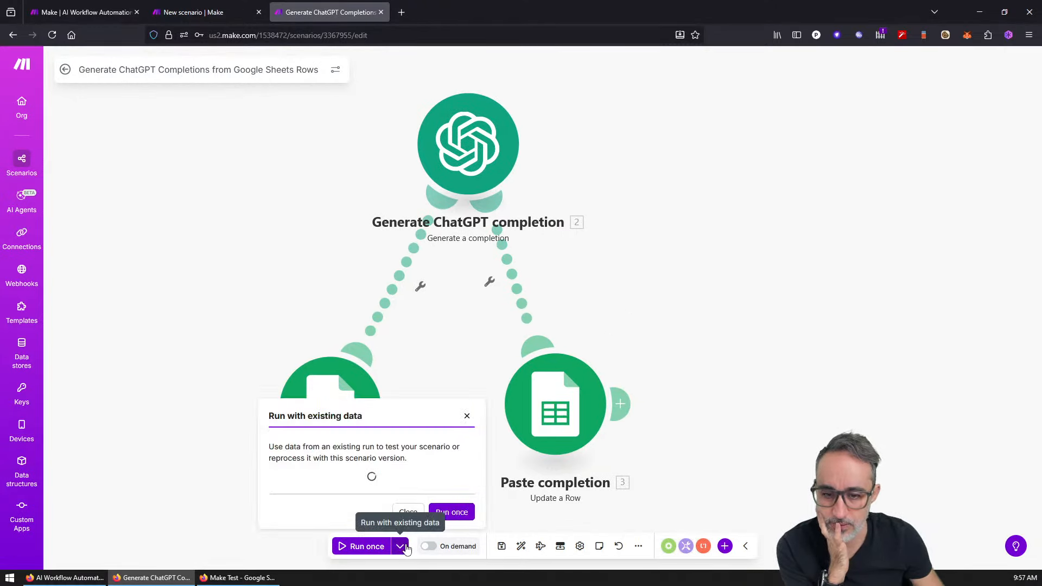
{"action": "left_click", "coordinate": [312, 468]}
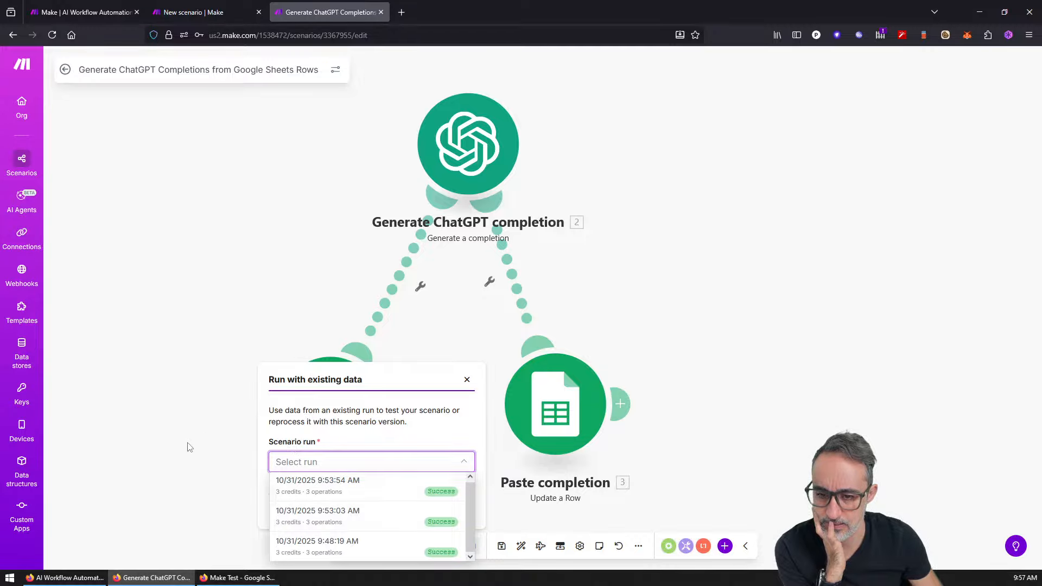
{"action": "left_click", "coordinate": [209, 408]}
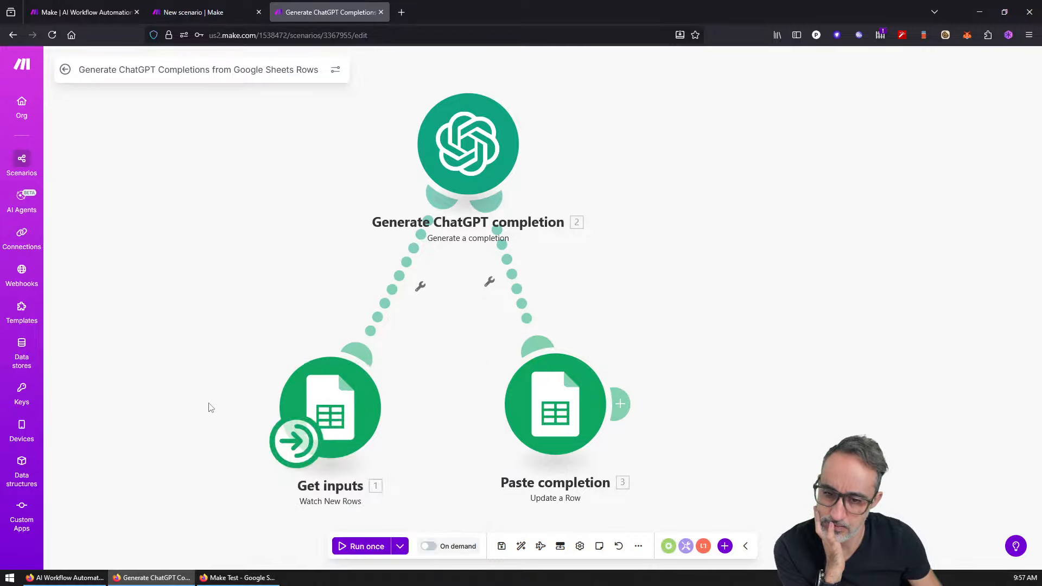
{"action": "left_click", "coordinate": [402, 547]}
{"action": "left_click", "coordinate": [358, 467]}
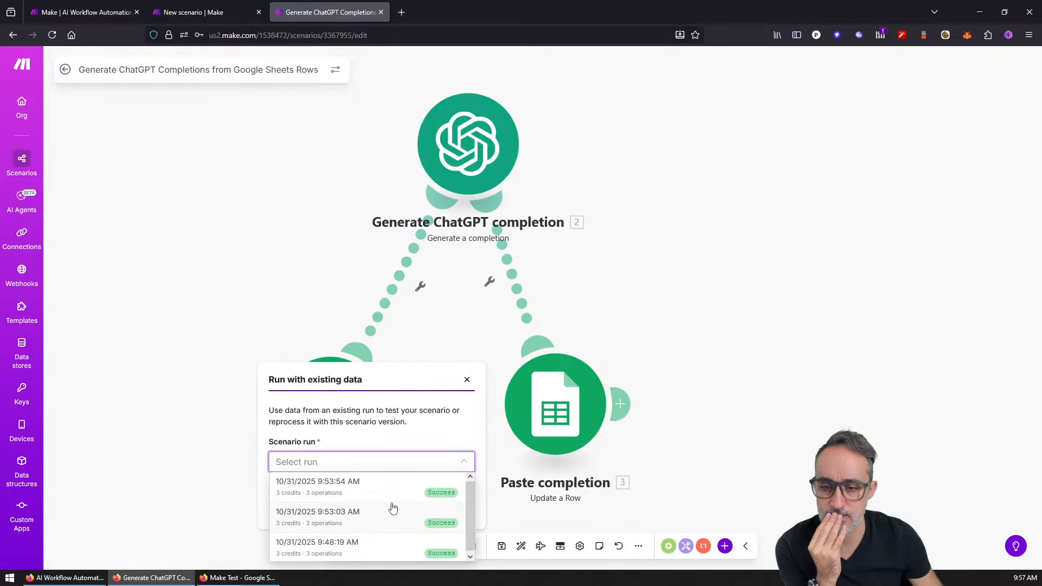
{"action": "left_click", "coordinate": [155, 403]}
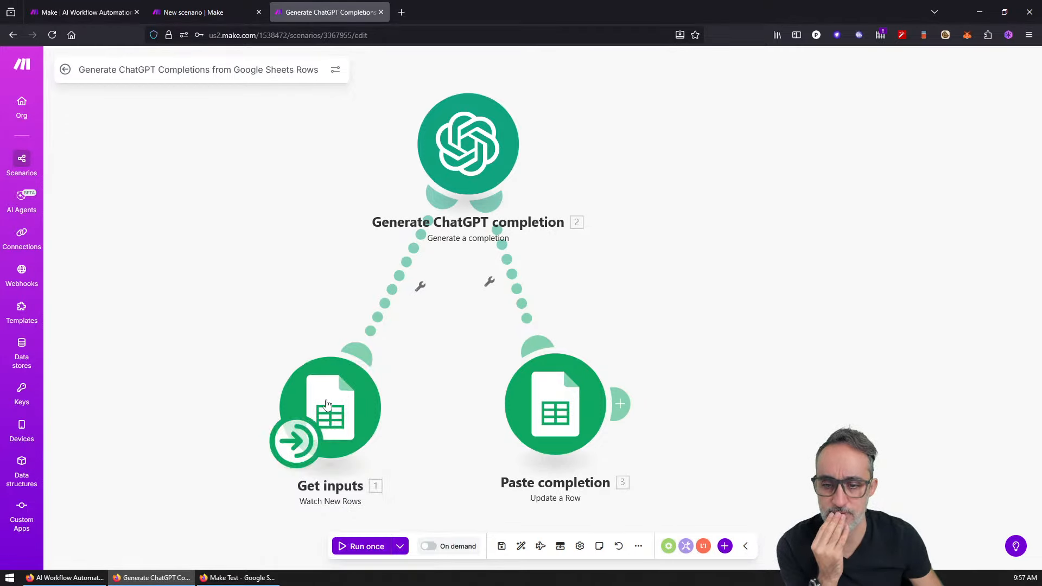
{"action": "left_click", "coordinate": [430, 547]}
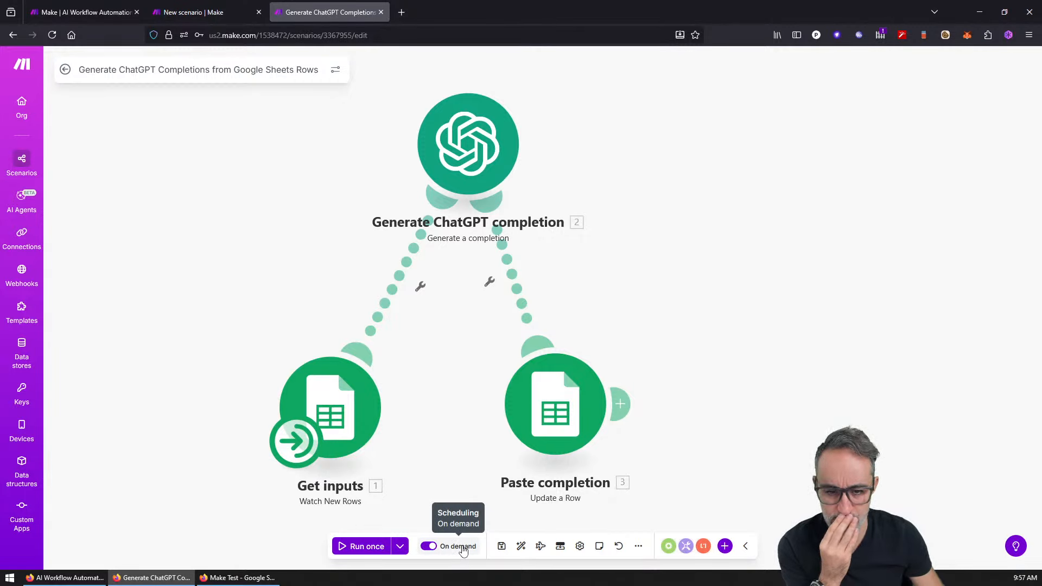
{"action": "left_click", "coordinate": [440, 547]}
Step: Save the scenario, auto-arrange its modules and play the Explain flow animation
{"action": "left_click_drag", "start_coordinate": [413, 451], "coordinate": [428, 420]}
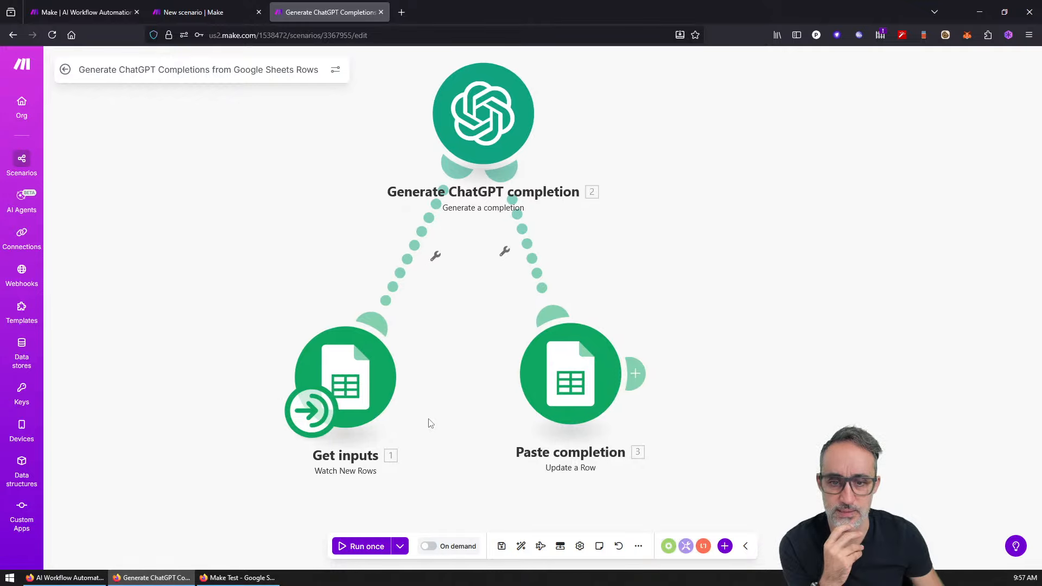
{"action": "left_click", "coordinate": [509, 550]}
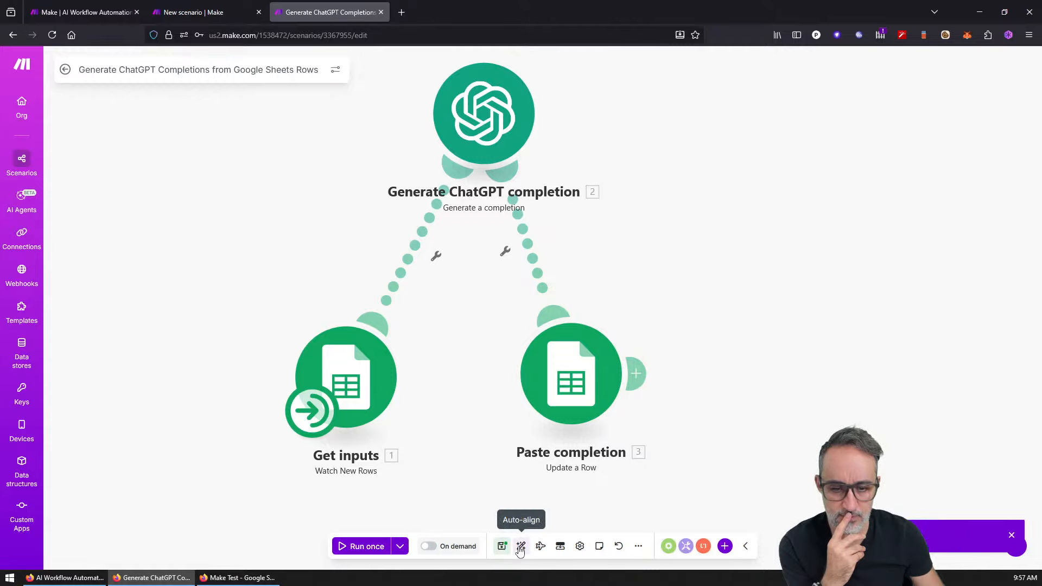
{"action": "left_click", "coordinate": [521, 549]}
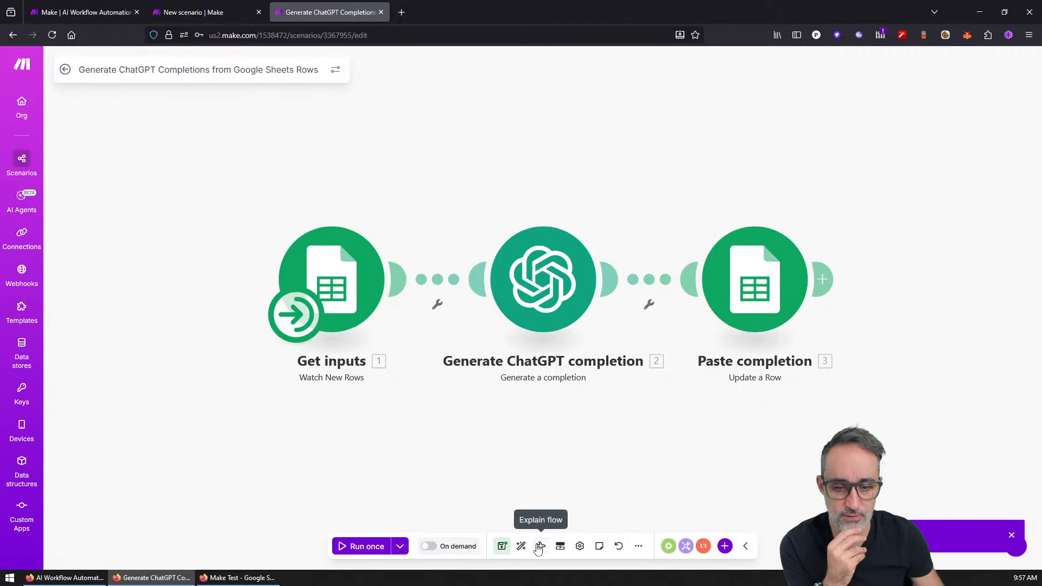
{"action": "left_click", "coordinate": [540, 548]}
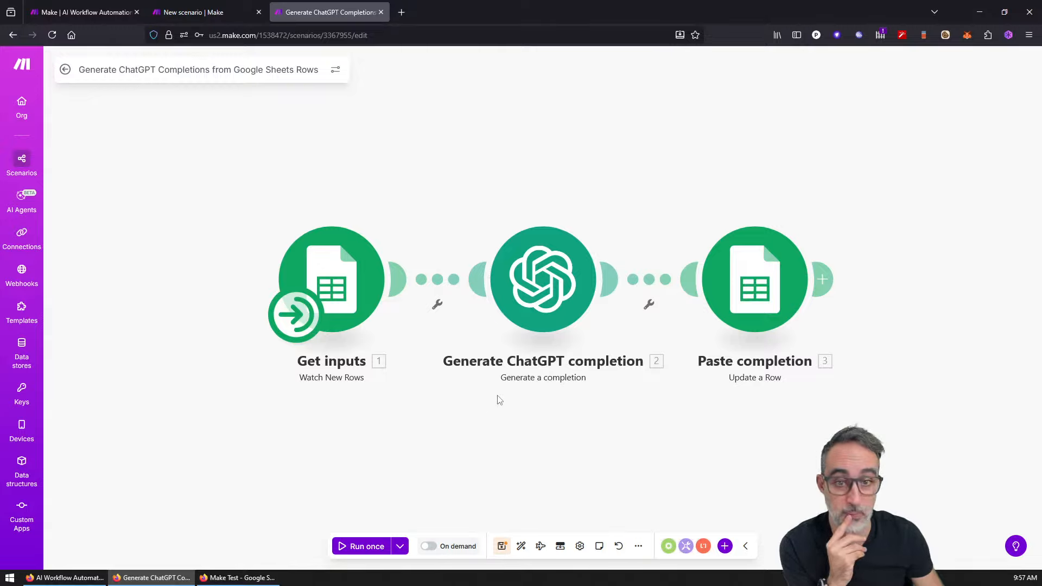
{"action": "left_click", "coordinate": [544, 547]}
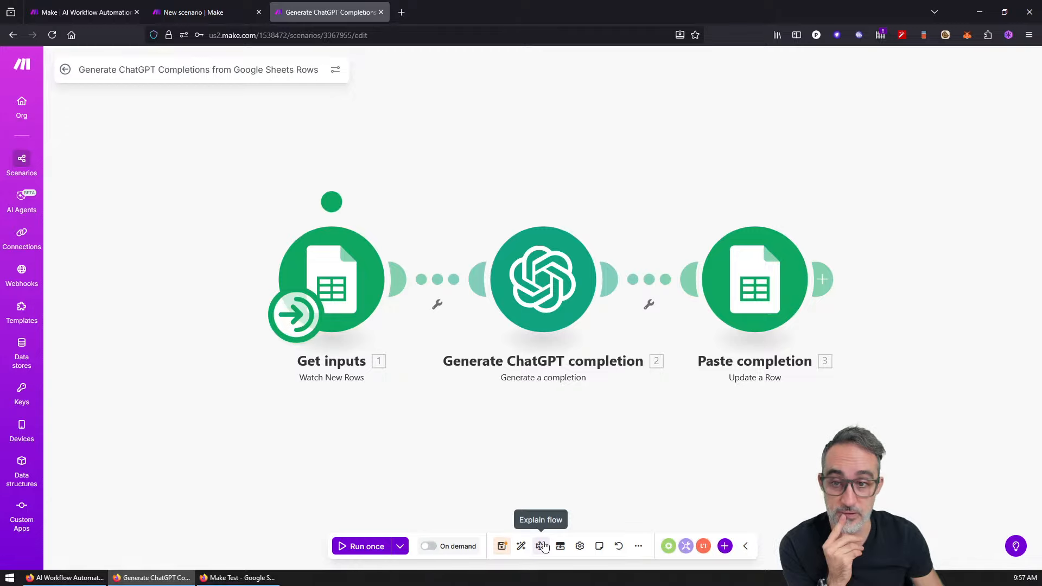
Step: Bring up the Scenario inputs and outputs dialog
{"action": "right_click", "coordinate": [505, 425]}
{"action": "left_click", "coordinate": [451, 387]}
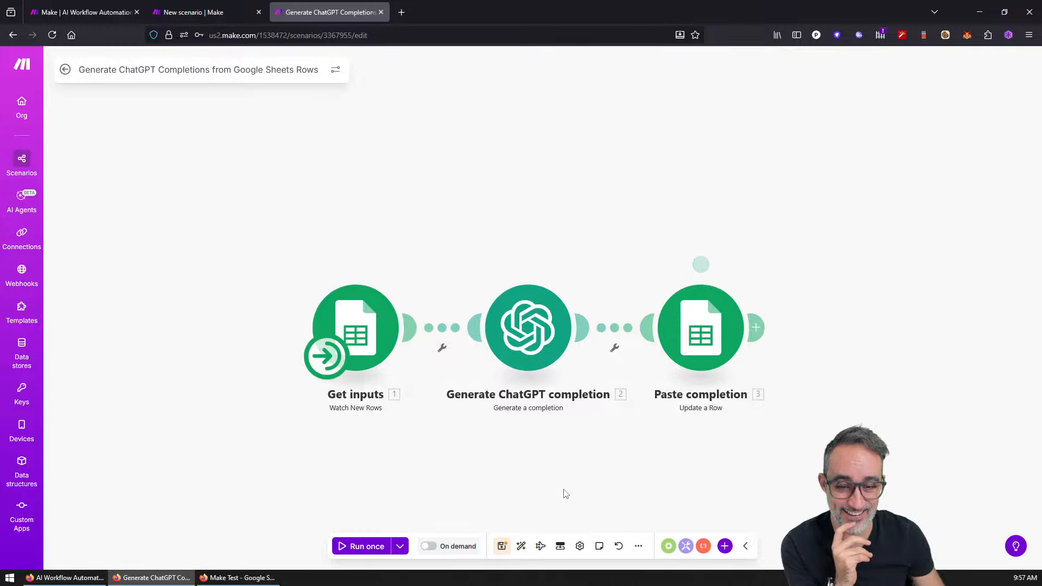
{"action": "left_click", "coordinate": [560, 547]}
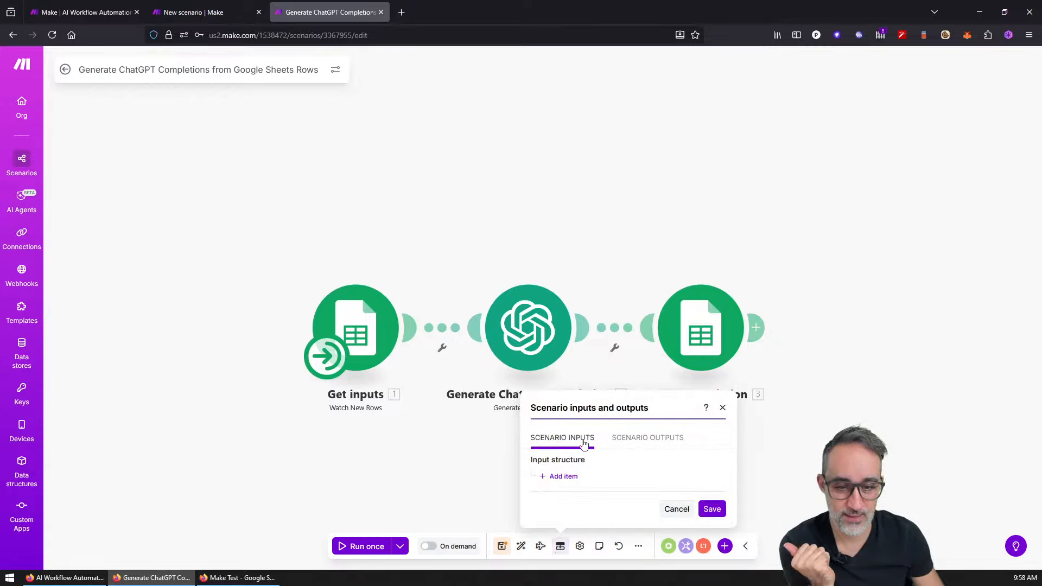
Step: Add a Text-type scenario input named mANUAL_iNPUT with a short description and save it
{"action": "left_click", "coordinate": [568, 481]}
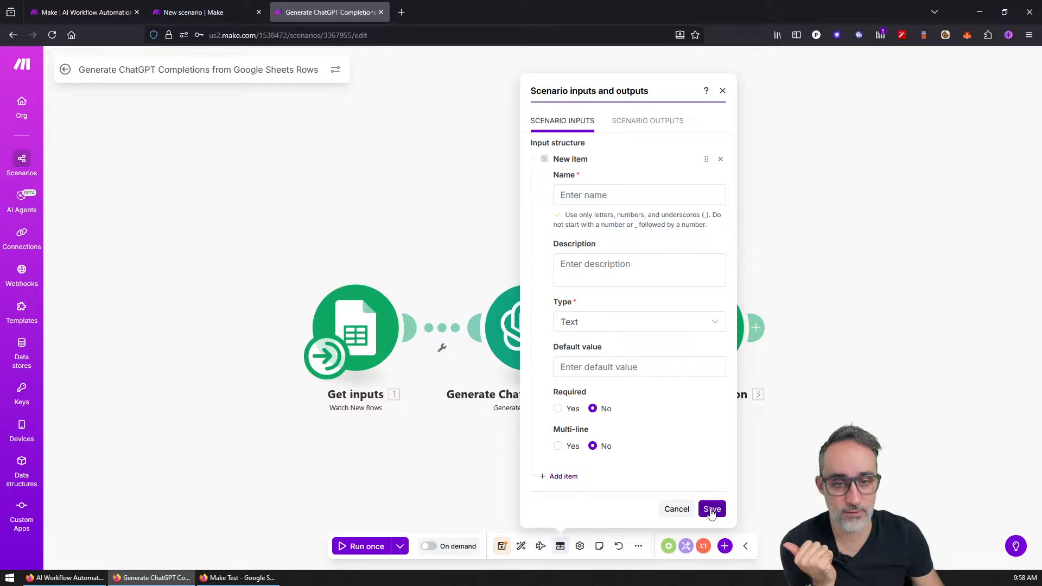
{"action": "left_click", "coordinate": [612, 194]}
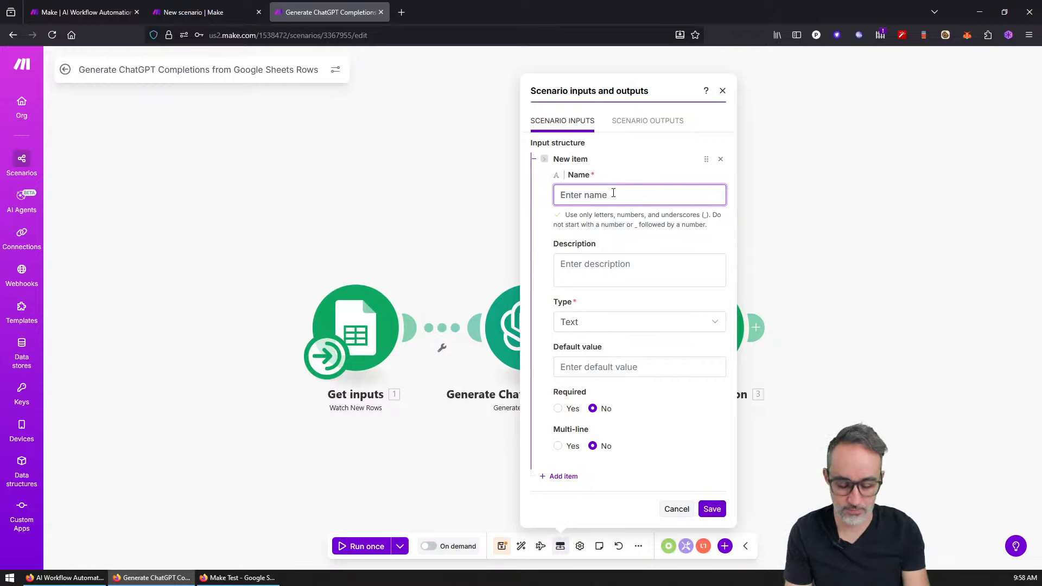
{"action": "type", "text": "mANUAL iNPU"}
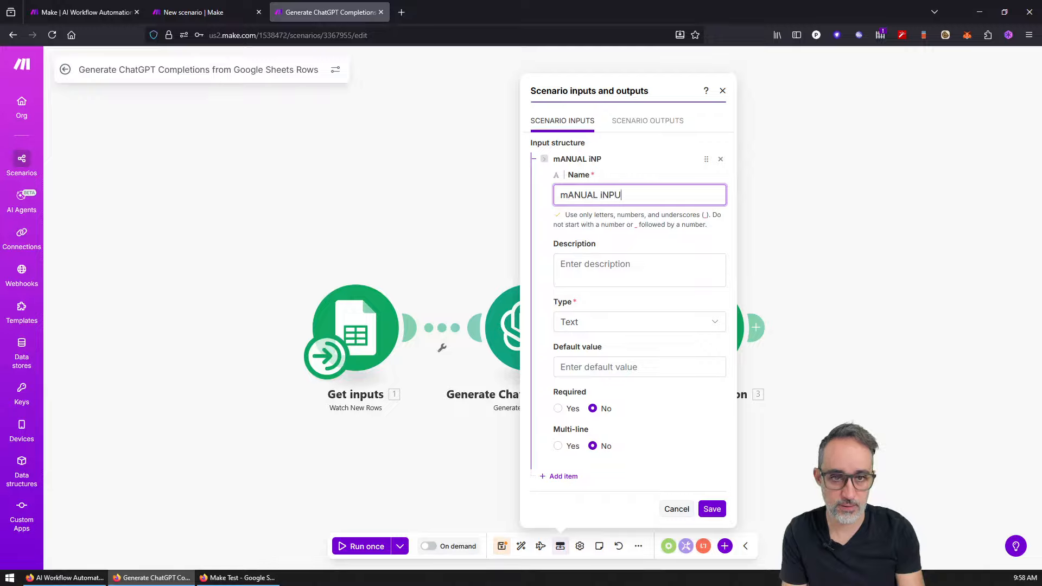
{"action": "key", "text": "Tab"}
{"action": "key", "text": "Tab"}
{"action": "type", "text": "asdfsdfsdf"}
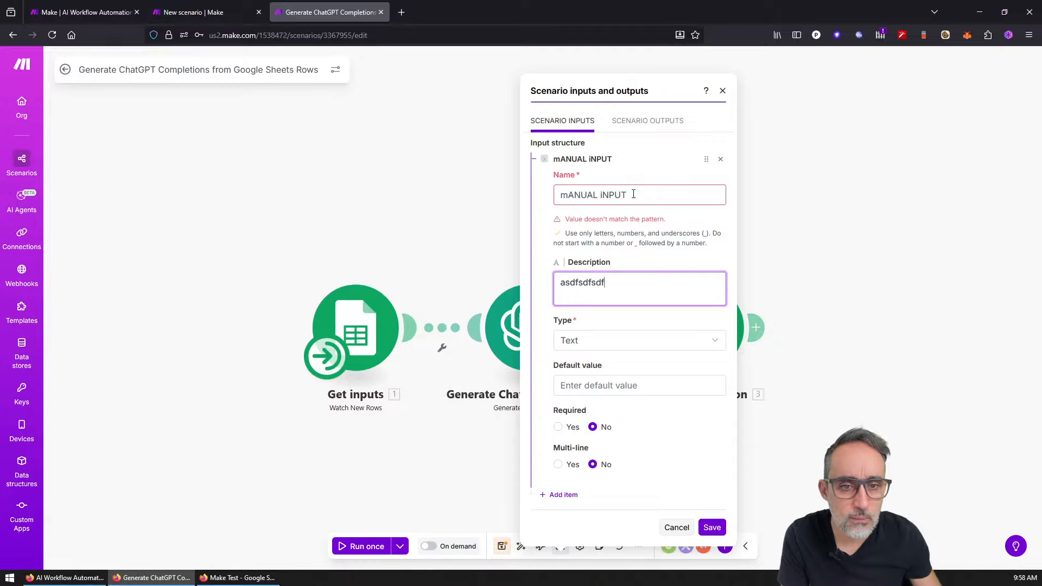
{"action": "left_click", "coordinate": [602, 194]}
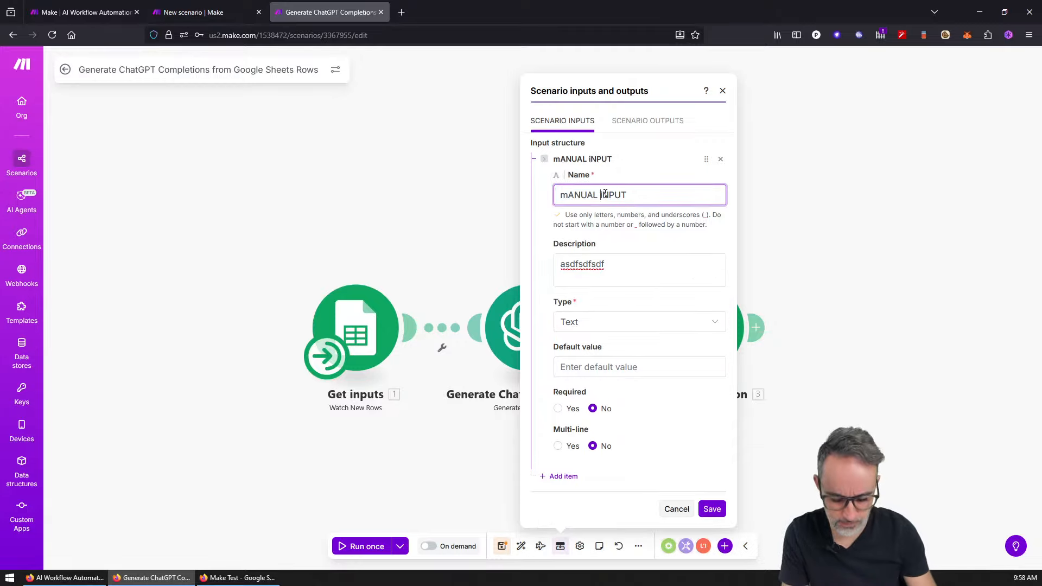
{"action": "left_click", "coordinate": [667, 250]}
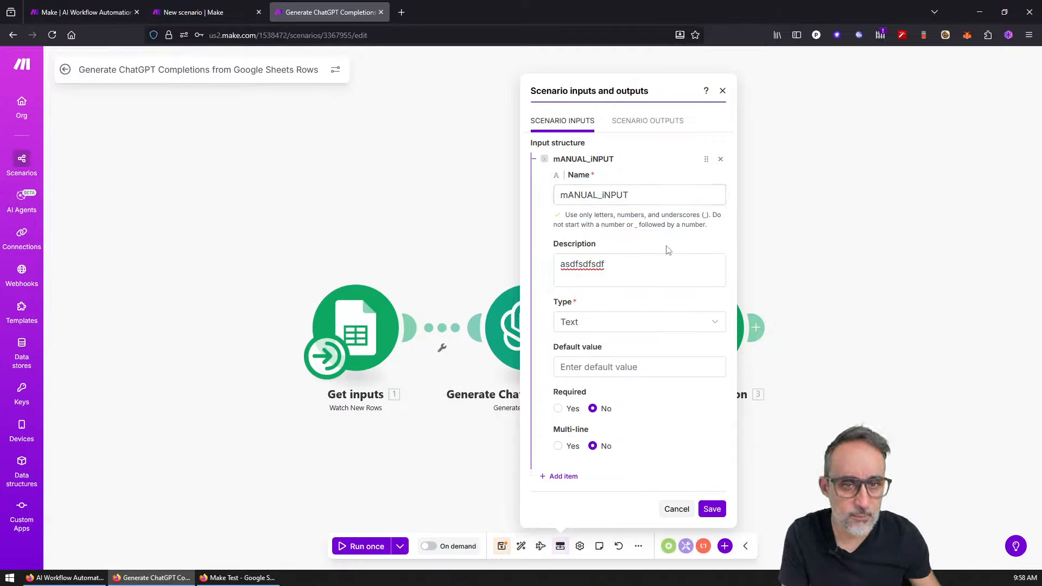
{"action": "left_click", "coordinate": [640, 274]}
{"action": "left_click", "coordinate": [619, 323]}
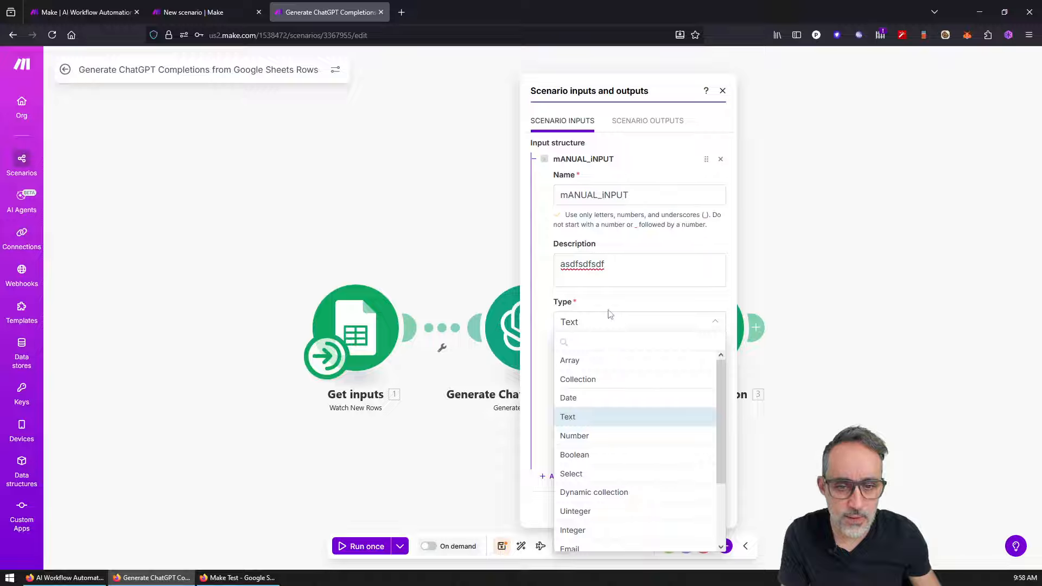
{"action": "left_click", "coordinate": [609, 310]}
{"action": "left_click", "coordinate": [624, 366]}
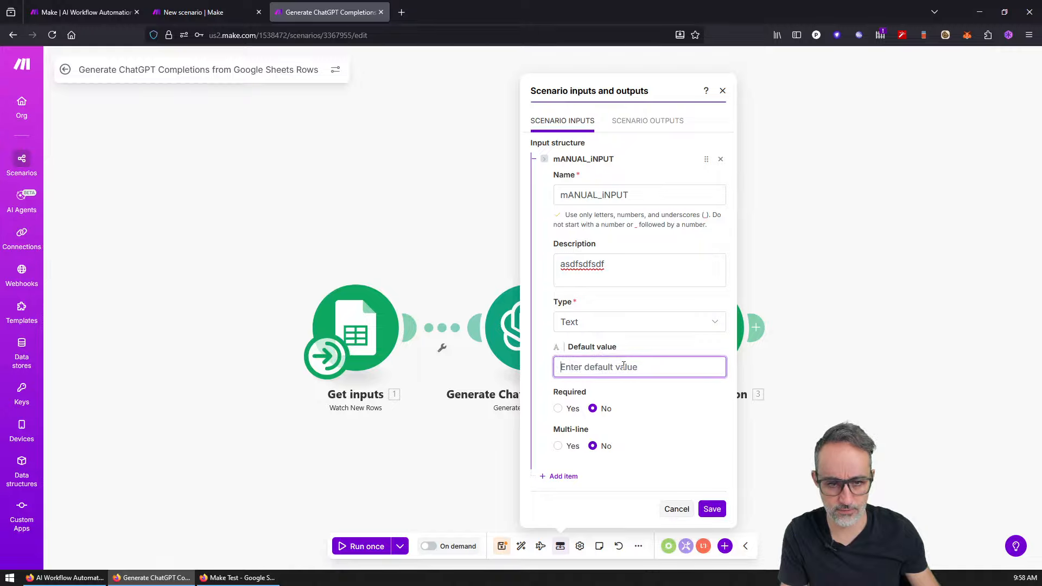
{"action": "left_click", "coordinate": [712, 508]}
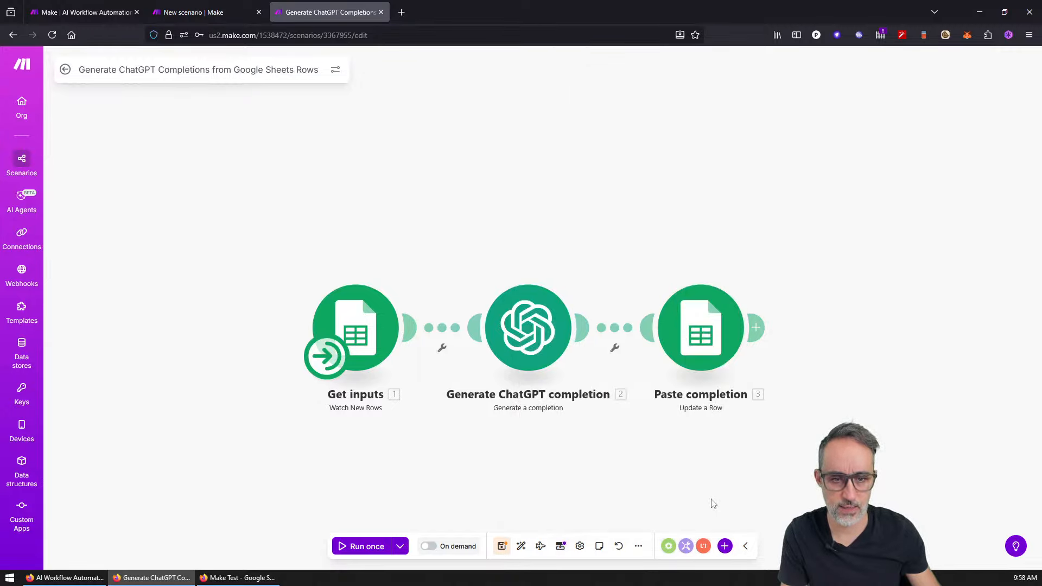
Step: Review mANUAL_iNPUT's details and the output structure, then save the dialog again
{"action": "left_click", "coordinate": [563, 547]}
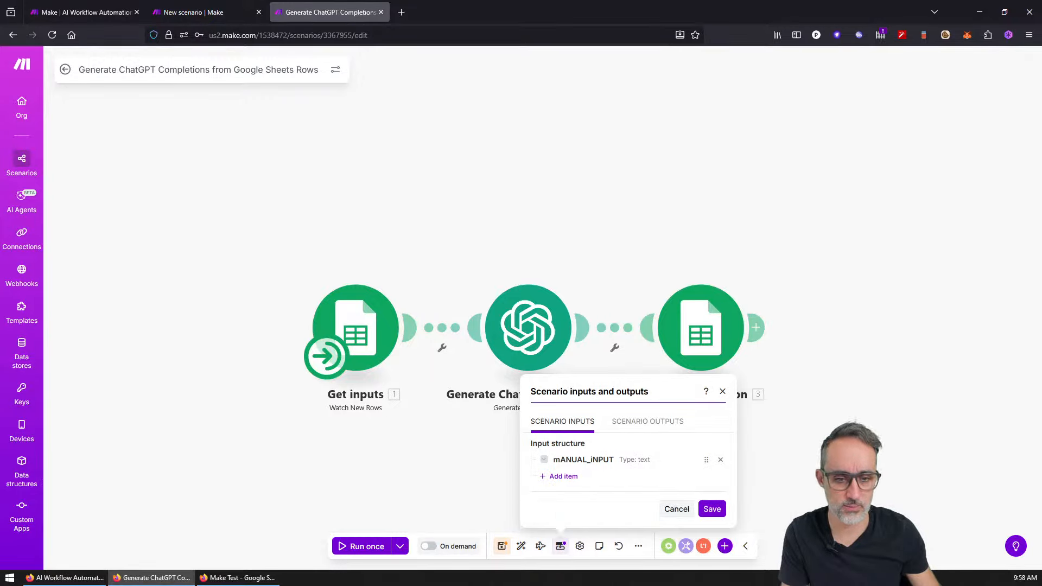
{"action": "left_click", "coordinate": [562, 547]}
{"action": "left_click", "coordinate": [562, 554]}
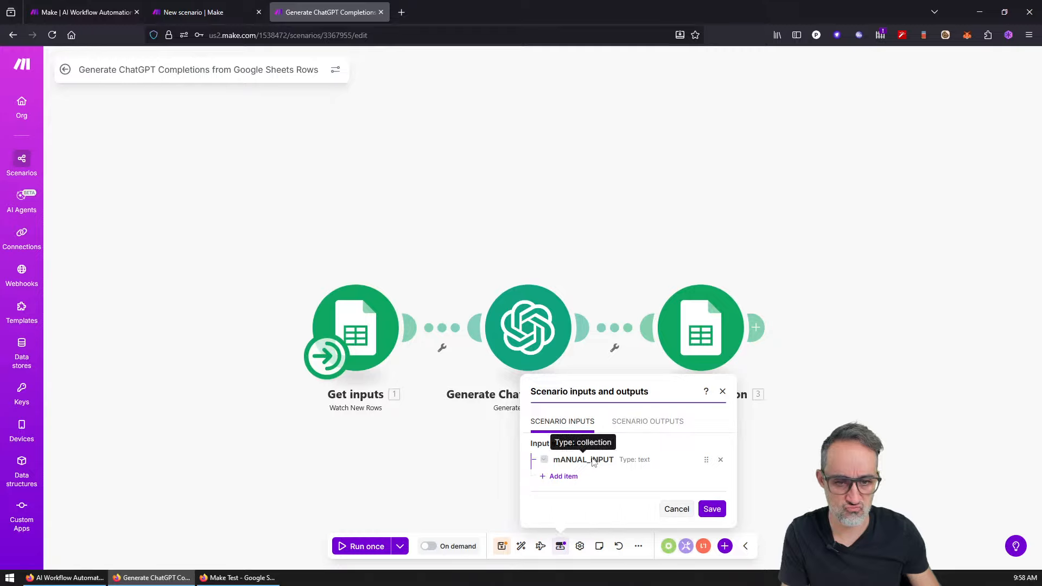
{"action": "left_click", "coordinate": [592, 461]}
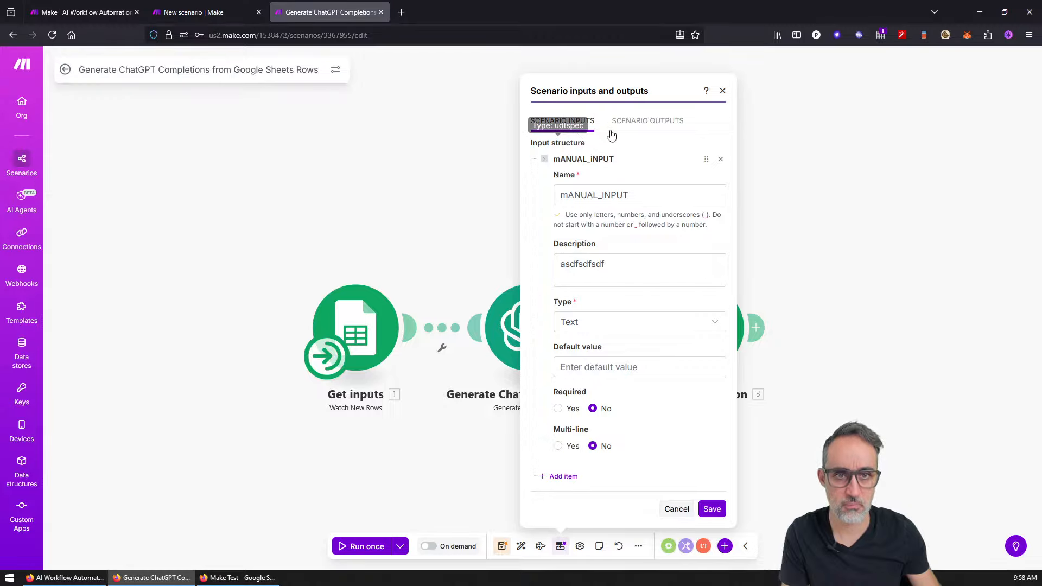
{"action": "left_click", "coordinate": [628, 129]}
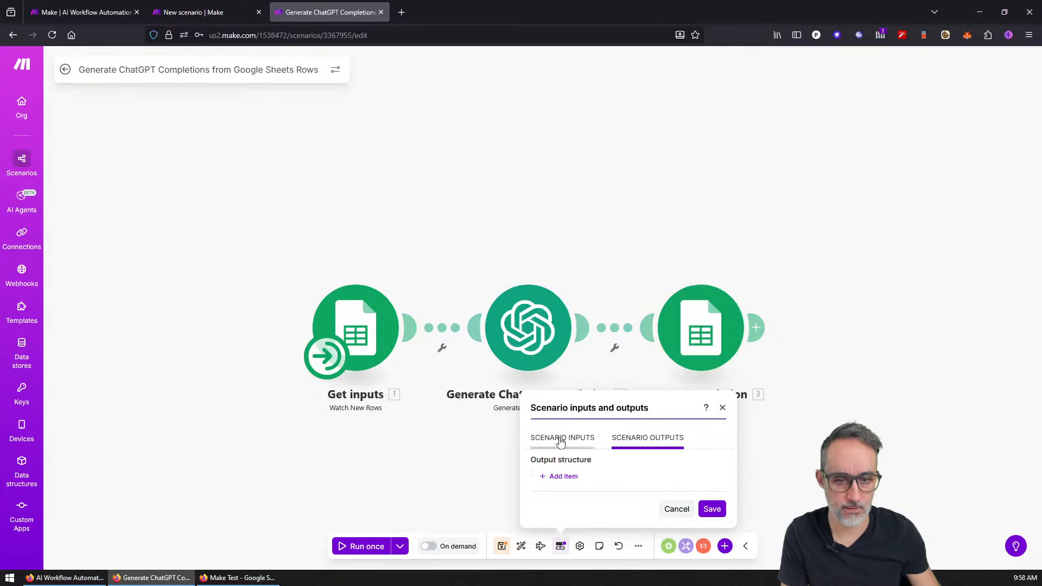
{"action": "left_click", "coordinate": [562, 438]}
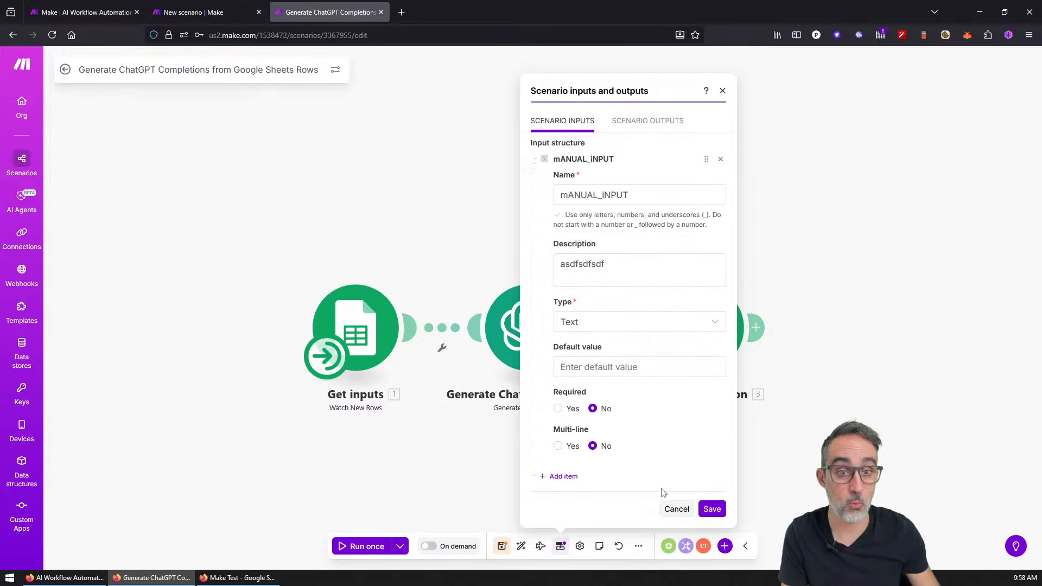
{"action": "left_click_drag", "start_coordinate": [706, 159], "coordinate": [702, 155]}
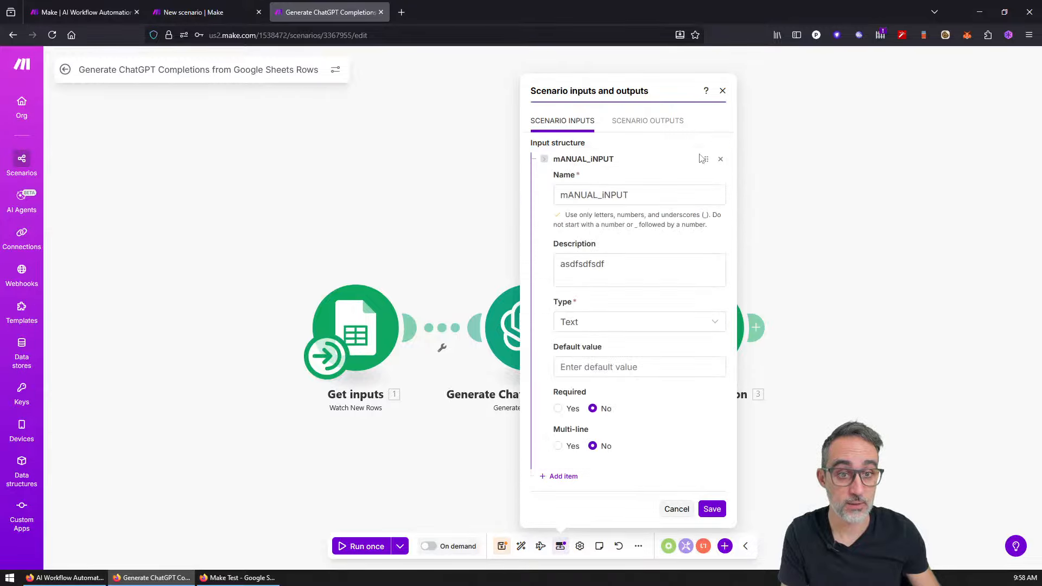
{"action": "left_click", "coordinate": [692, 510]}
Step: Save the inputs settings, glance at Scenario settings, and show the notes panel
{"action": "left_click", "coordinate": [710, 510]}
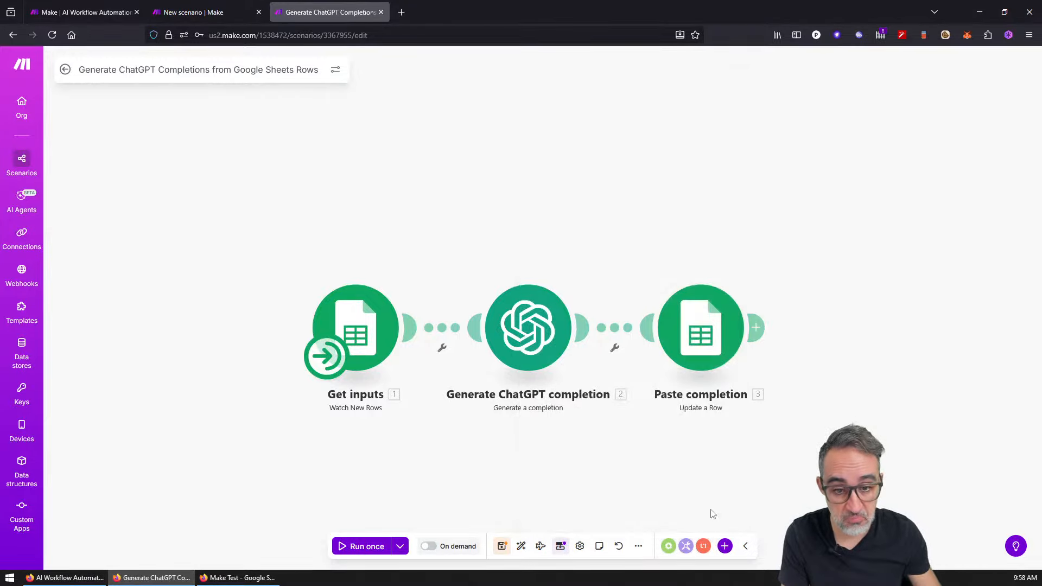
{"action": "left_click", "coordinate": [579, 547]}
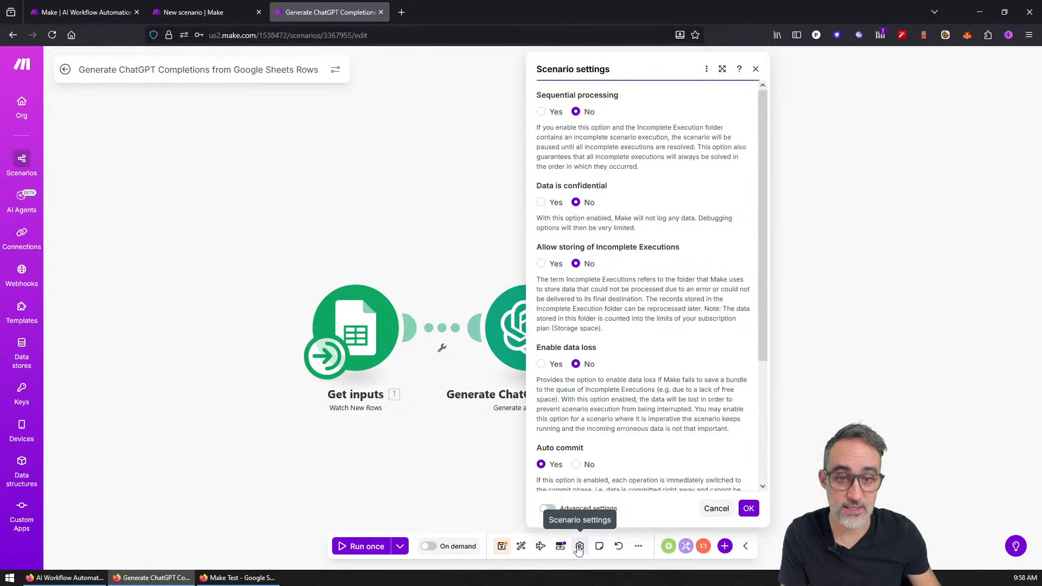
{"action": "mouse_move", "coordinate": [758, 138]}
{"action": "left_mouse_down"}
{"action": "mouse_move", "coordinate": [765, 278]}
{"action": "mouse_move", "coordinate": [753, 122]}
{"action": "left_mouse_up"}
{"action": "left_click", "coordinate": [755, 69]}
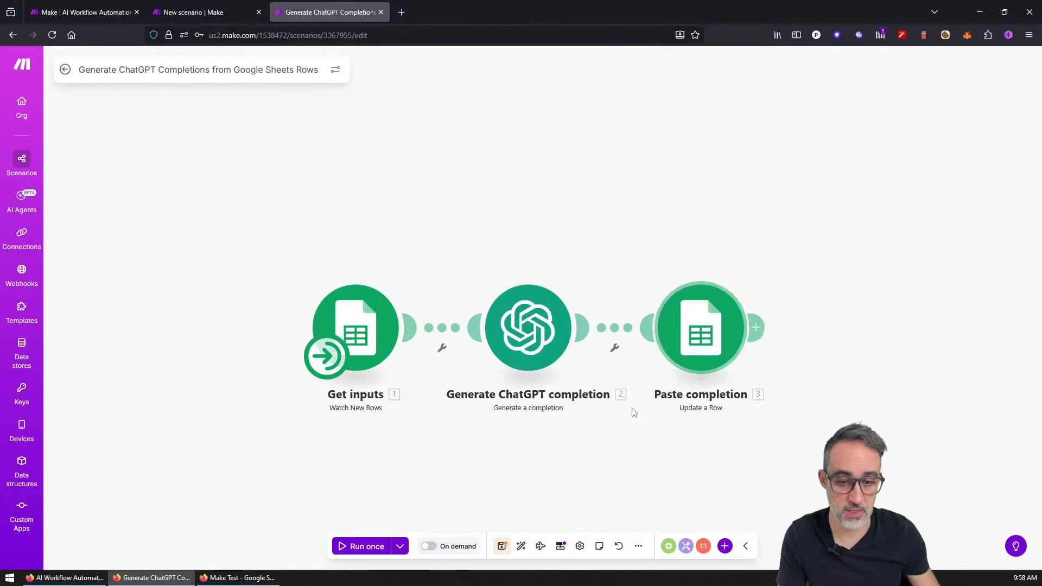
{"action": "left_click", "coordinate": [600, 546]}
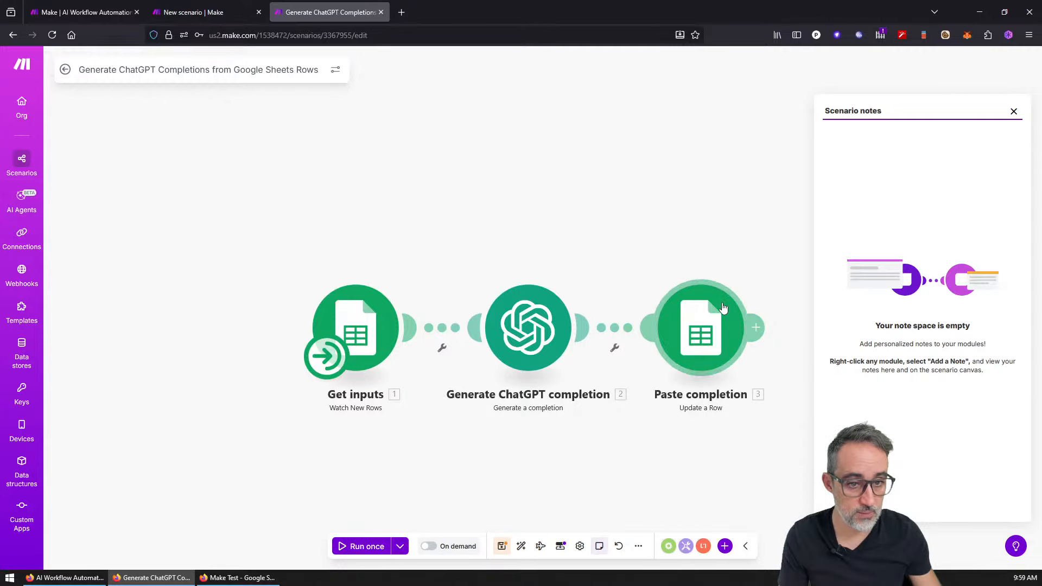
Step: Add a note on the Paste completion module reading 'hl! This is a note!'
{"action": "right_click", "coordinate": [711, 317]}
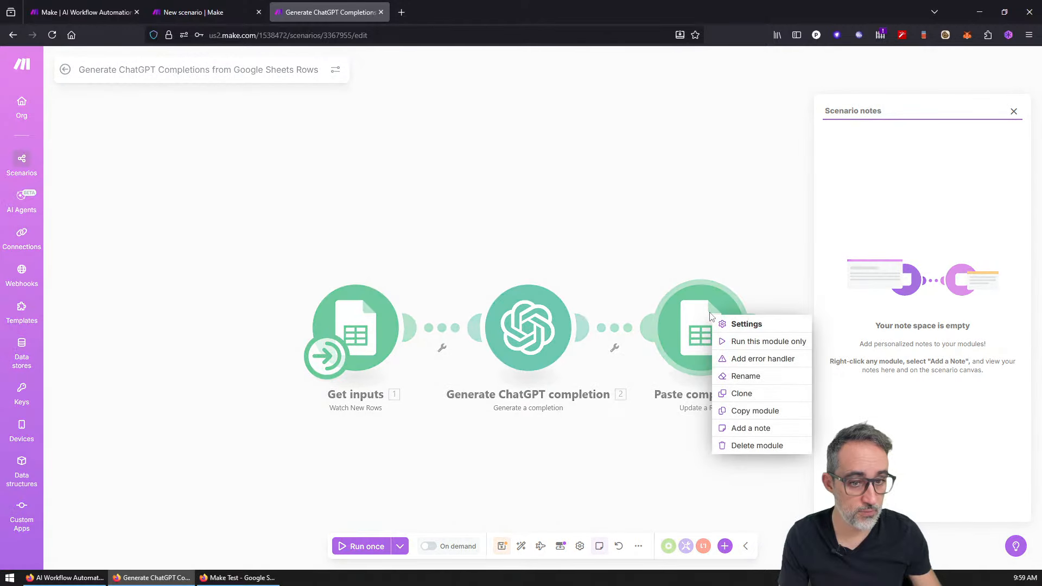
{"action": "left_click", "coordinate": [756, 428]}
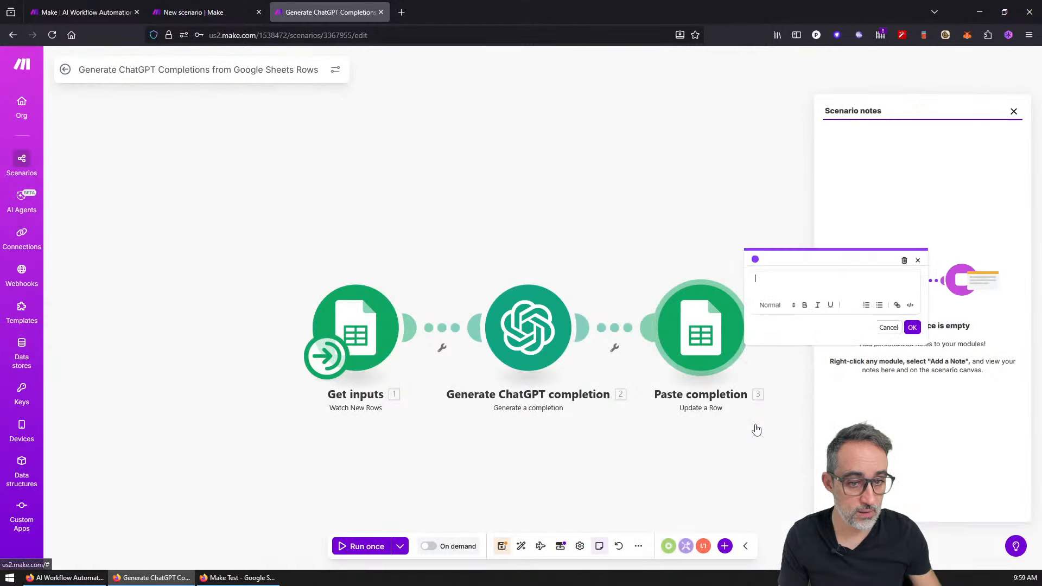
{"action": "type", "text": "hl! This is a note!"}
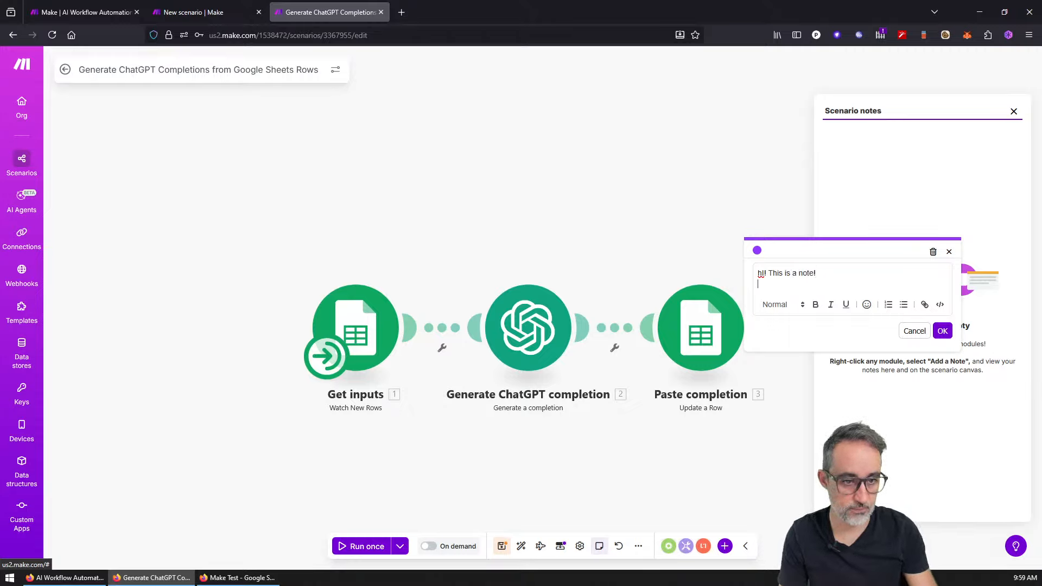
{"action": "key", "text": "BackSpace"}
{"action": "key", "text": "ctrl+Return"}
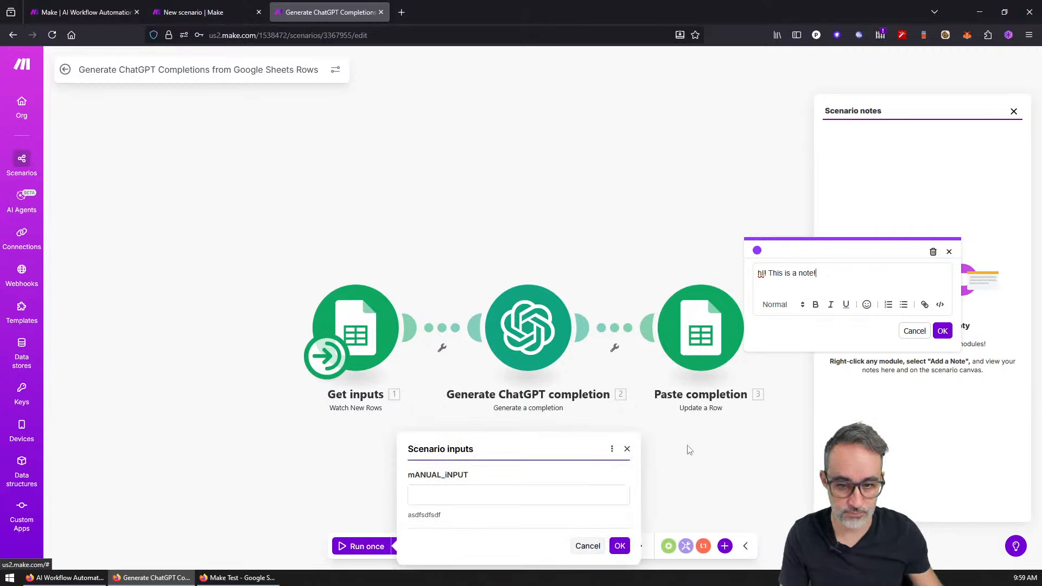
{"action": "left_click", "coordinate": [943, 331]}
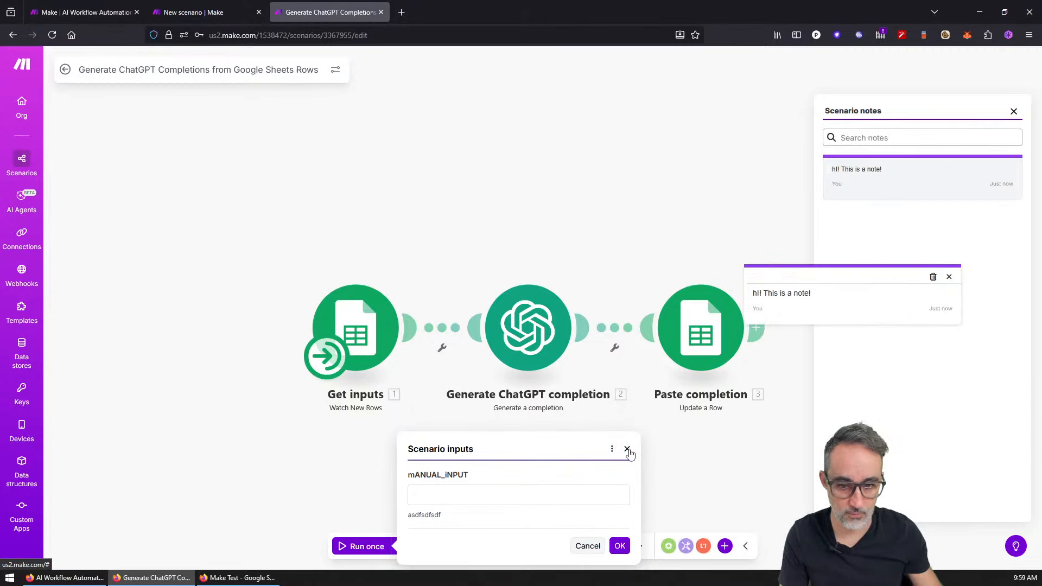
{"action": "left_click", "coordinate": [947, 277]}
{"action": "left_click", "coordinate": [486, 491]}
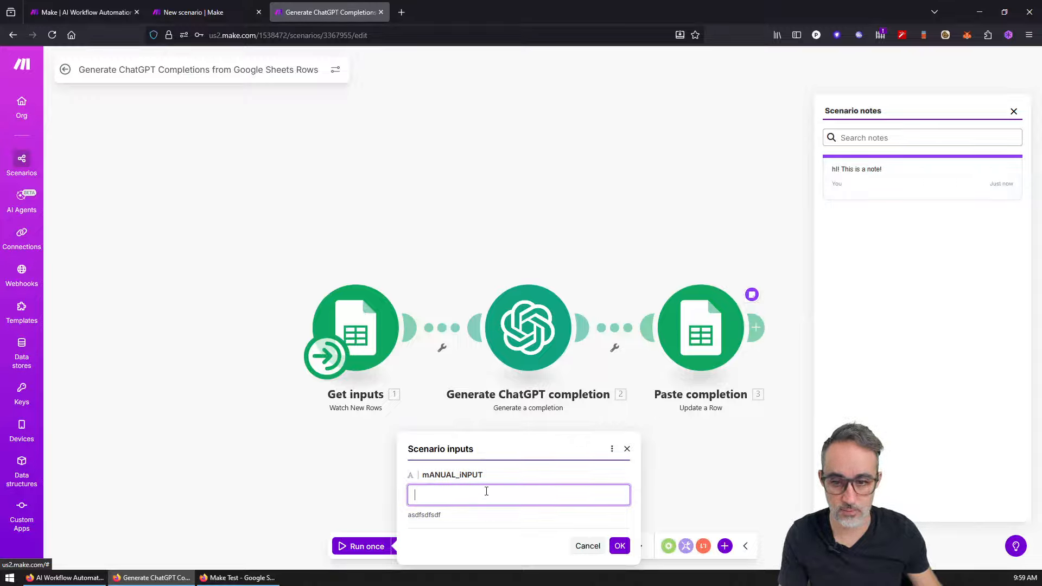
{"action": "left_click_drag", "start_coordinate": [569, 501], "coordinate": [337, 496]}
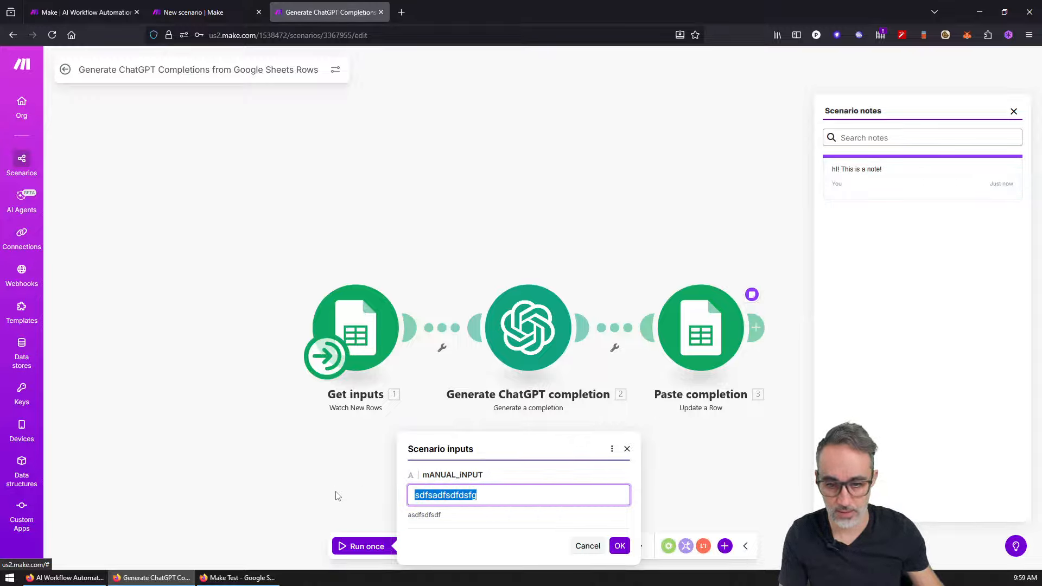
{"action": "type", "text": "An entry"}
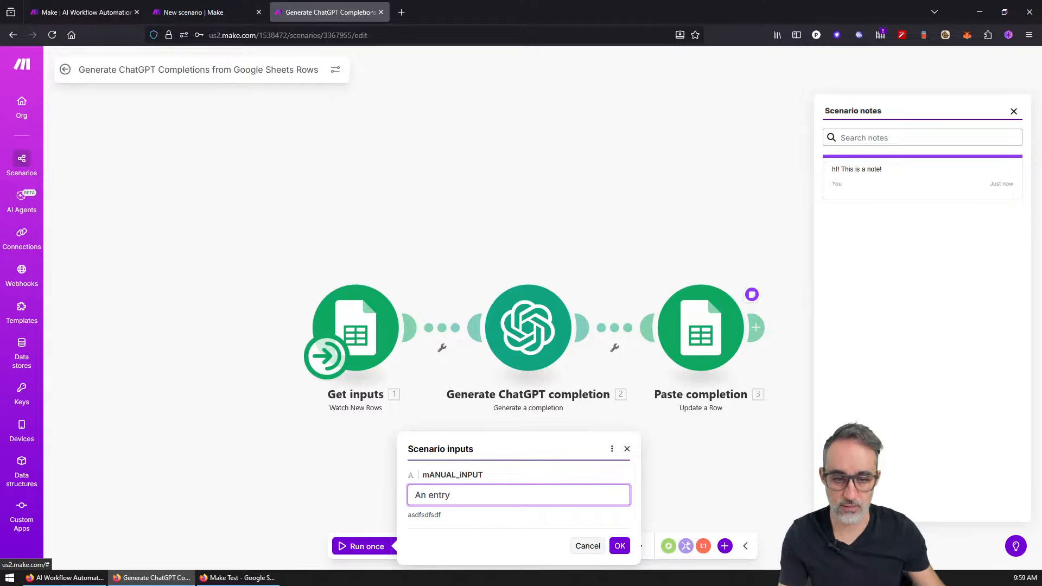
{"action": "left_click", "coordinate": [619, 546]}
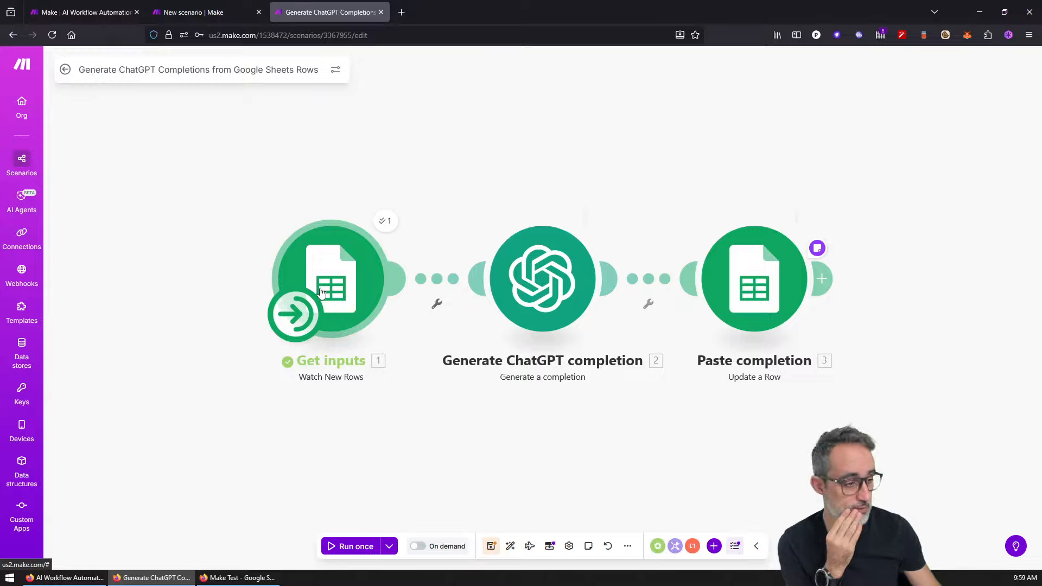
Step: Review the Google Sheets trigger's run details and the ChatGPT completion module's settings
{"action": "left_click", "coordinate": [384, 224]}
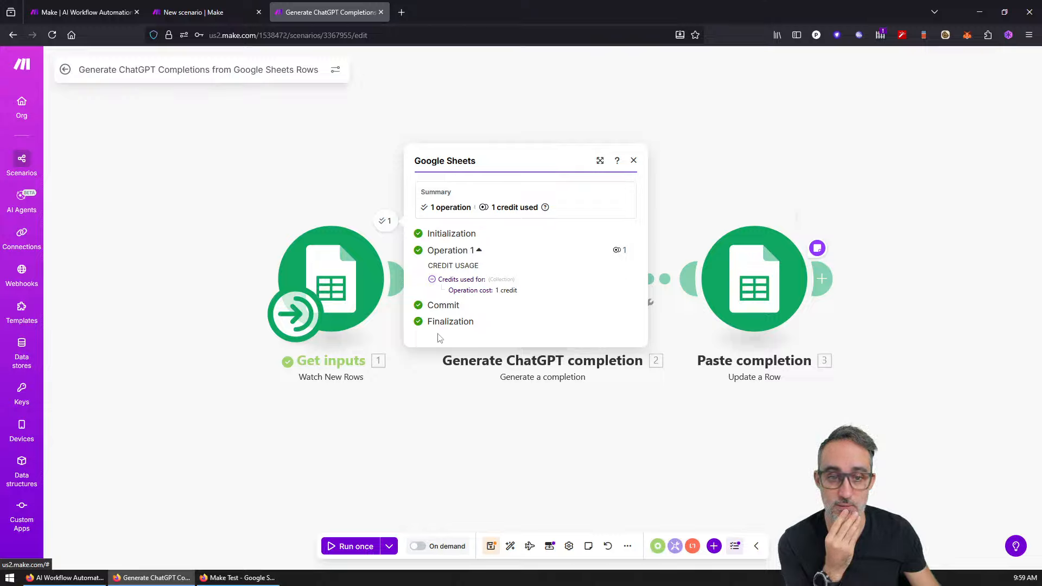
{"action": "left_click", "coordinate": [451, 417]}
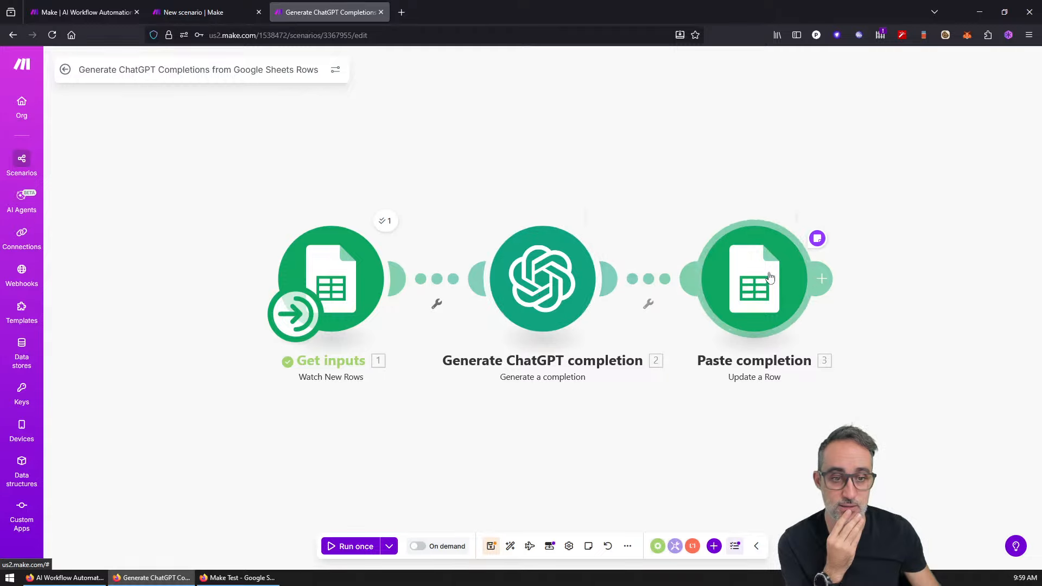
{"action": "left_click", "coordinate": [576, 280]}
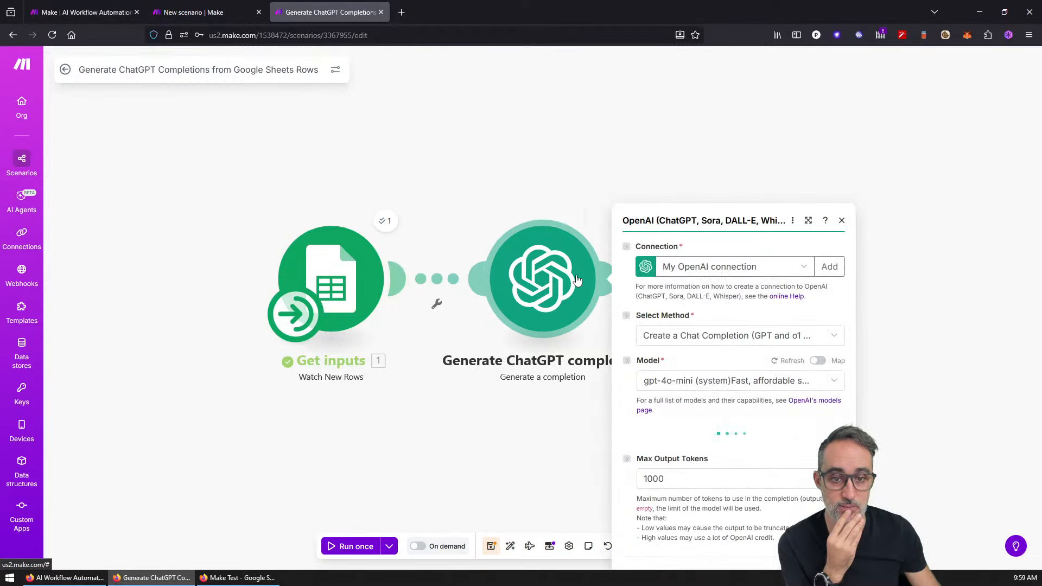
{"action": "left_click", "coordinate": [530, 457]}
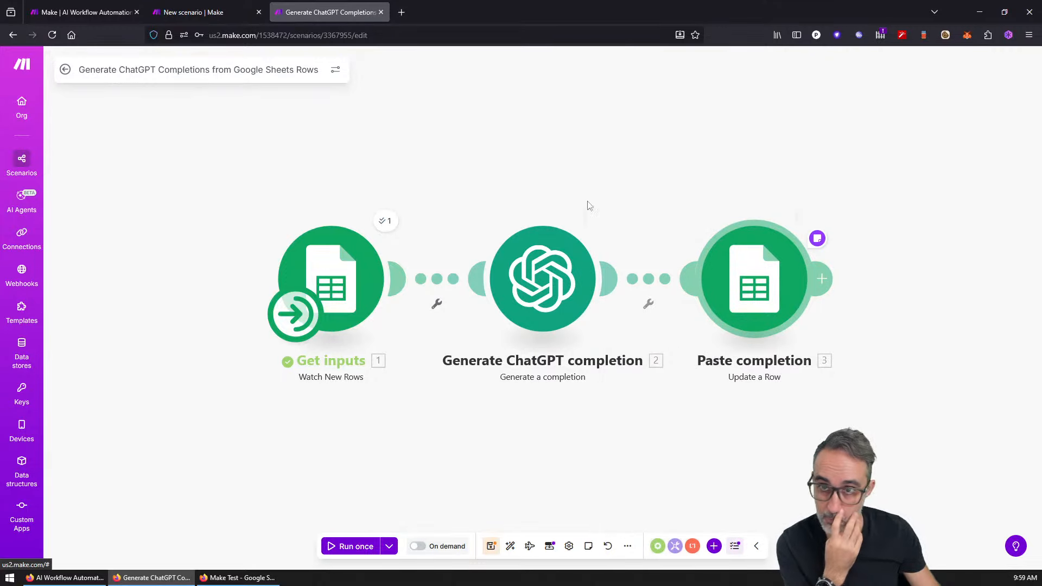
Step: Check results in the Make Test sheet, then view the scenario inputs listing mANUAL_iNPUT
{"action": "left_click", "coordinate": [239, 578]}
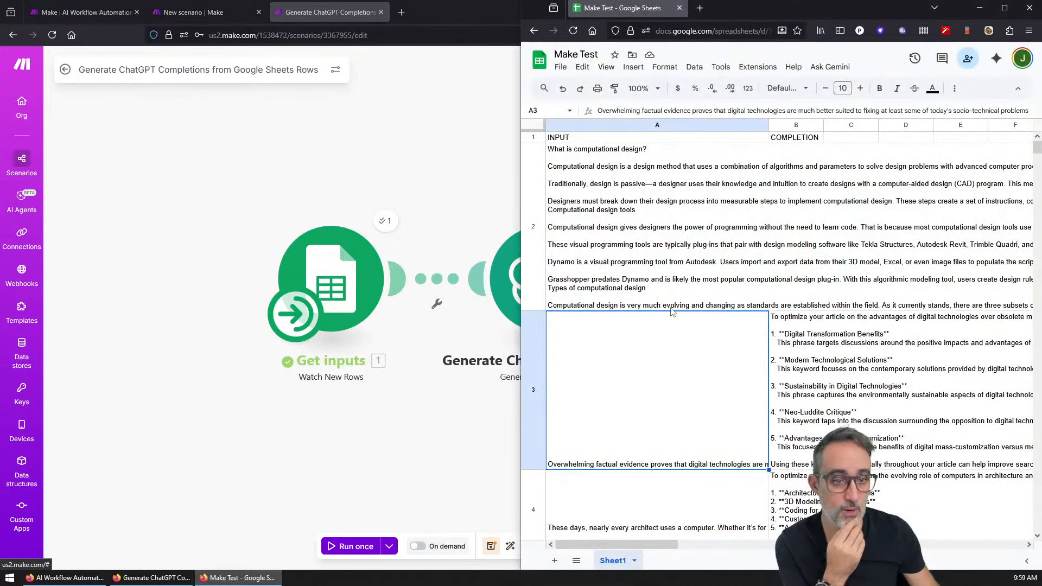
{"action": "scroll", "coordinate": [672, 311], "scroll_direction": "down", "scroll_amount": 4}
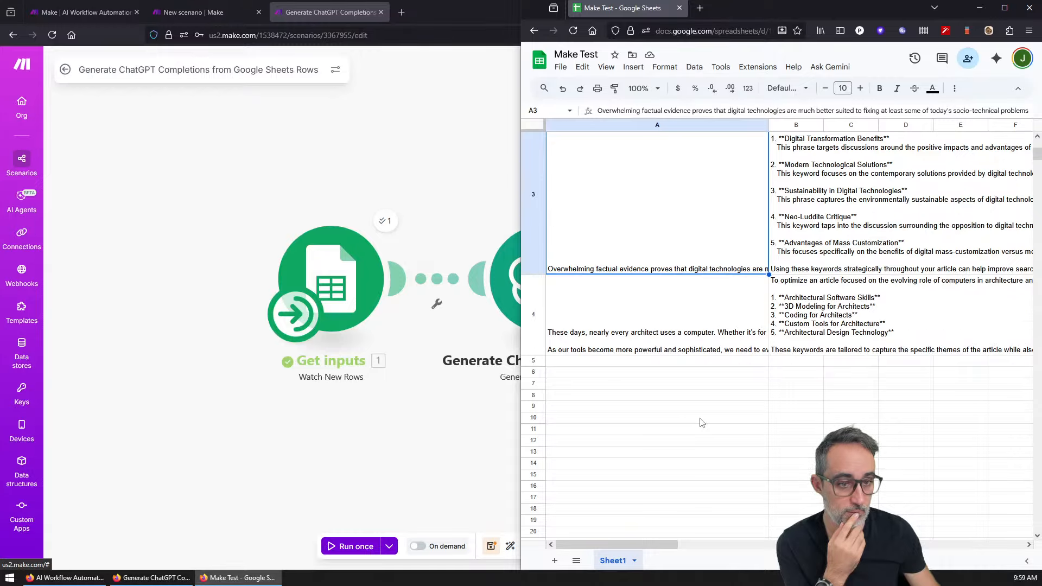
{"action": "scroll", "coordinate": [701, 423], "scroll_direction": "up", "scroll_amount": 4}
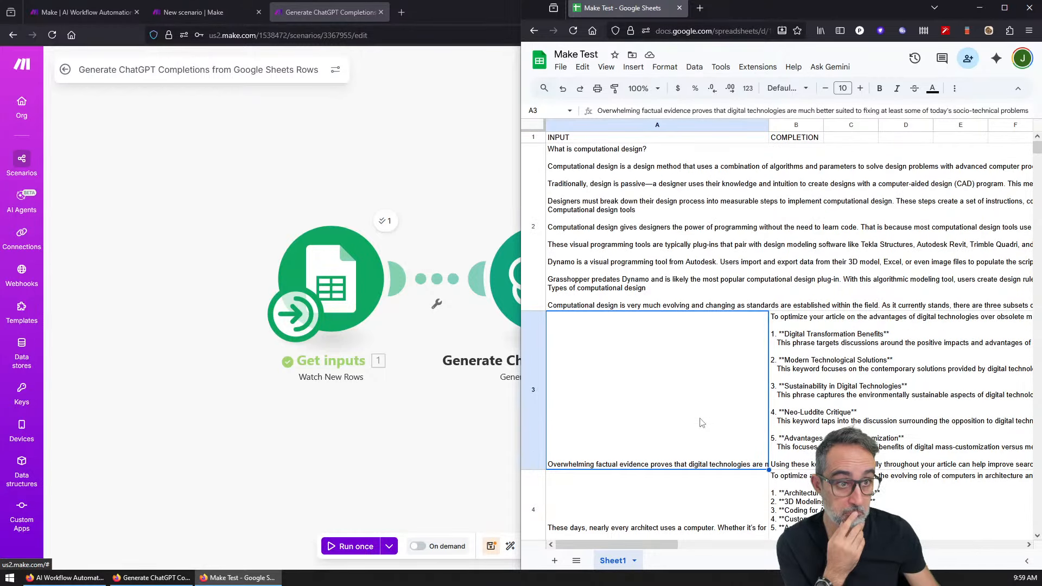
{"action": "scroll", "coordinate": [701, 423], "scroll_direction": "down", "scroll_amount": 1}
{"action": "left_click", "coordinate": [454, 461]}
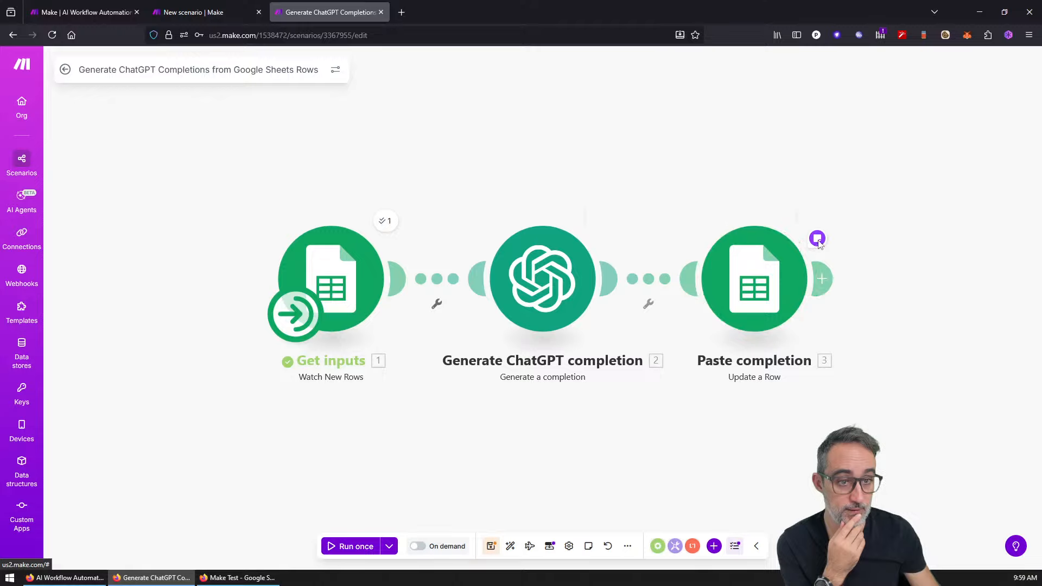
{"action": "left_click", "coordinate": [766, 277]}
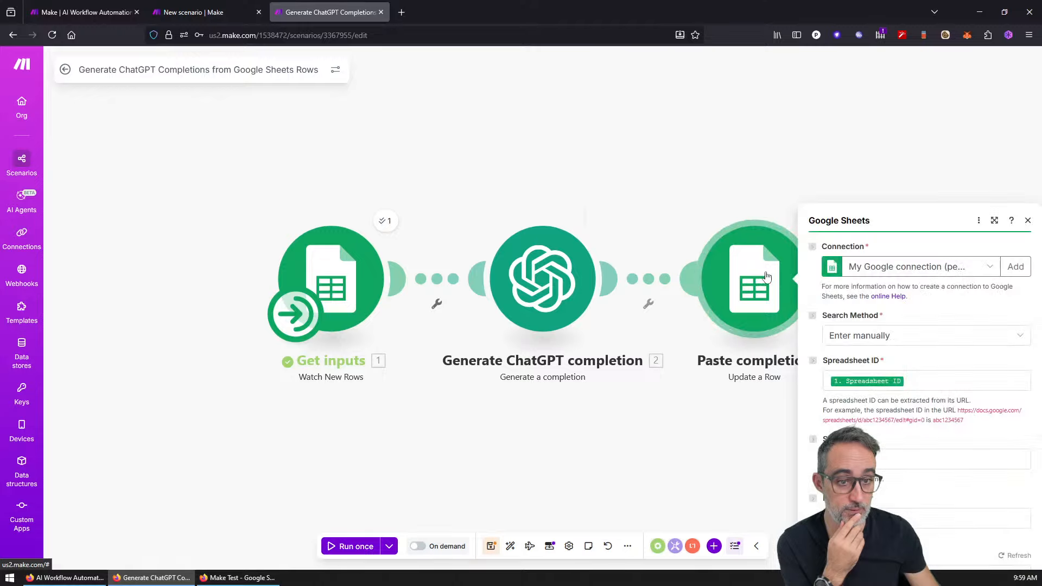
{"action": "left_click", "coordinate": [728, 451]}
{"action": "left_click", "coordinate": [549, 546]}
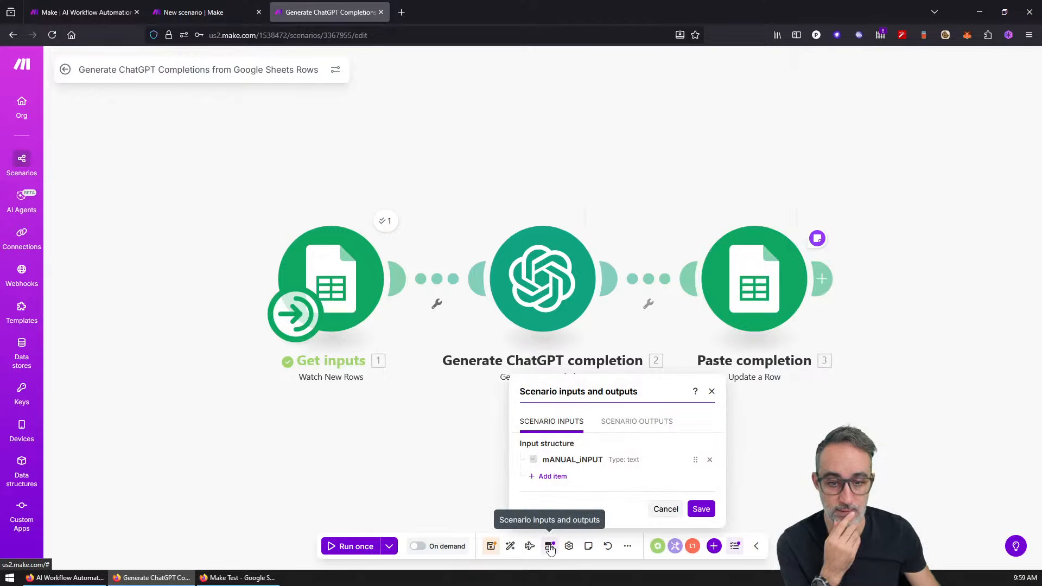
Step: Dismiss the inputs dialog and choose Export blueprint from the scenario's more-options menu
{"action": "left_click", "coordinate": [444, 484]}
{"action": "key", "text": "Return"}
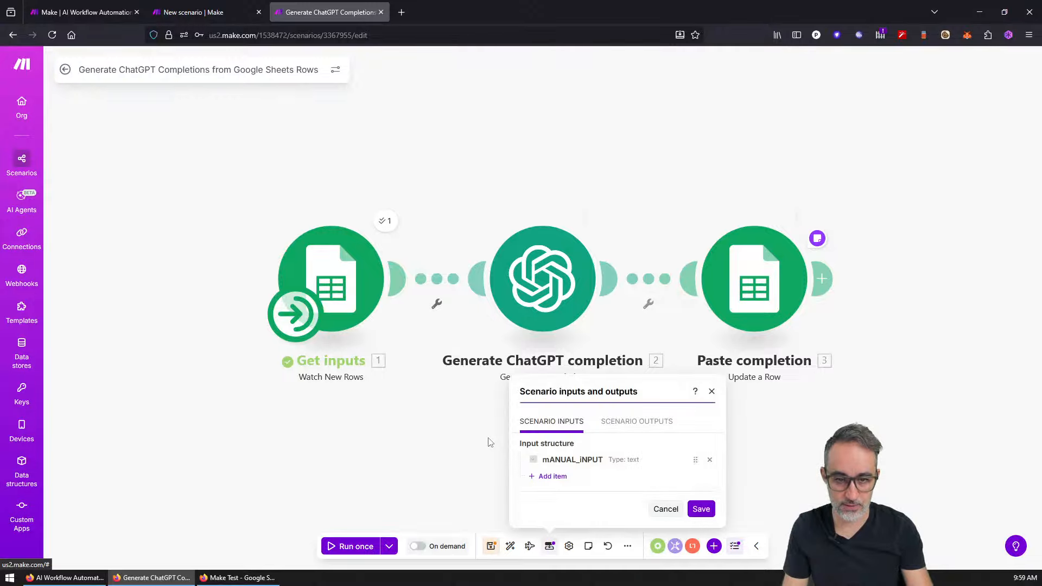
{"action": "key", "text": "Return"}
{"action": "key", "text": "Return"}
{"action": "key", "text": "Return"}
{"action": "key", "text": "Return"}
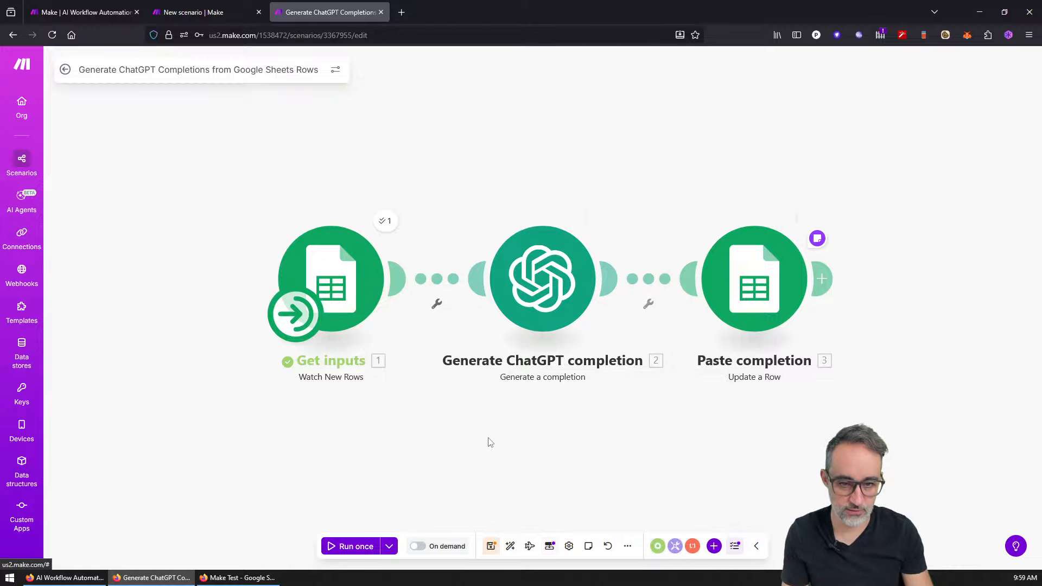
{"action": "key", "text": "Return"}
{"action": "key", "text": "Return"}
{"action": "key", "text": "Return"}
{"action": "key", "text": "Return"}
{"action": "key", "text": "Return"}
{"action": "key", "text": "Return"}
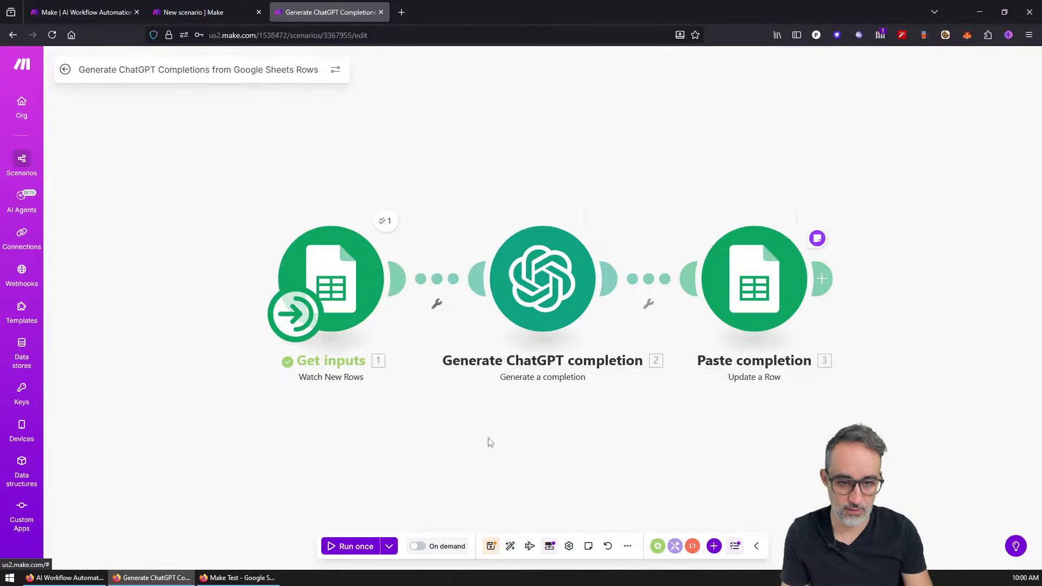
{"action": "key", "text": "Return"}
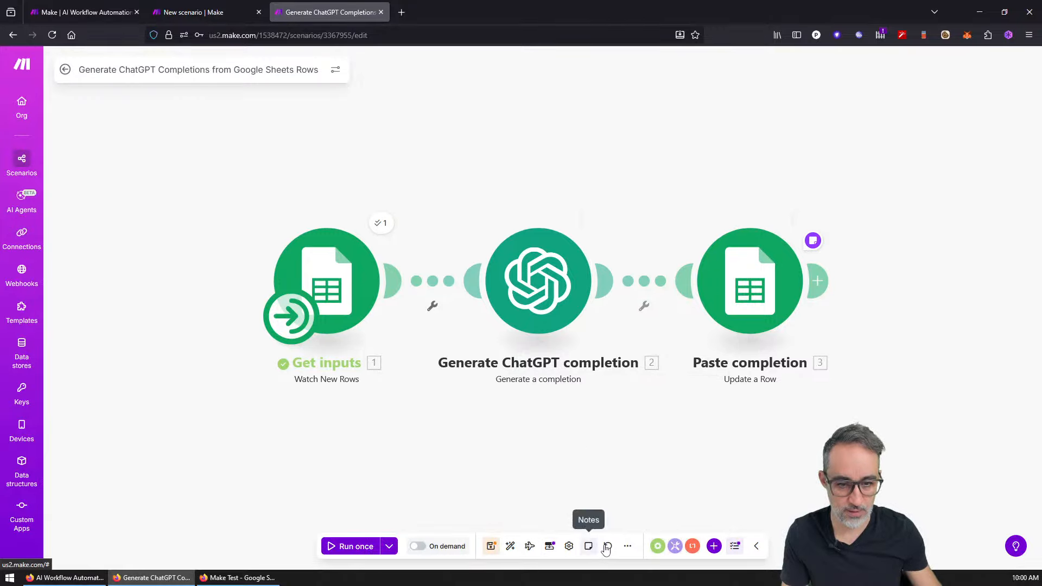
{"action": "left_click", "coordinate": [627, 548]}
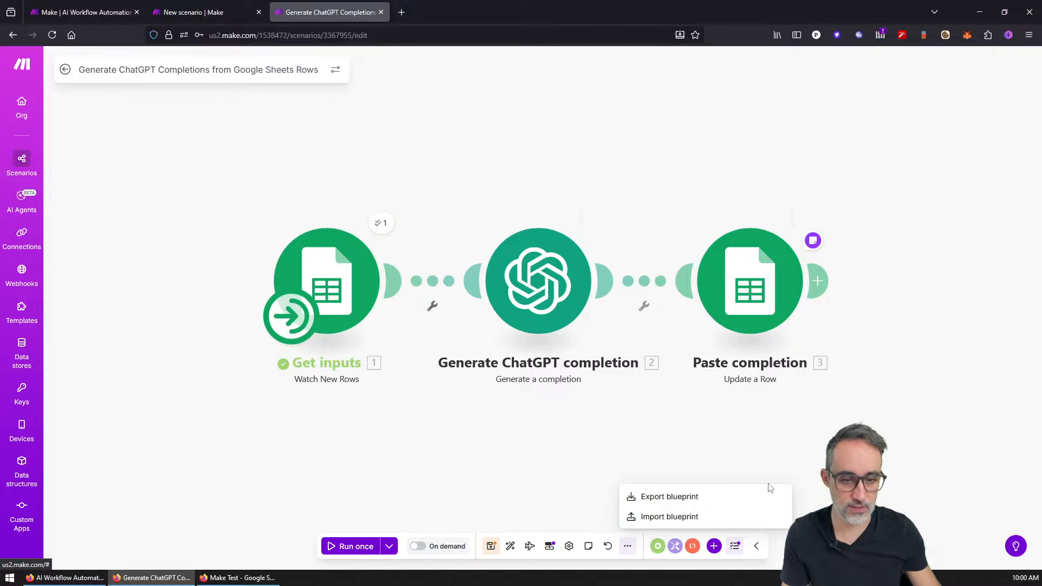
{"action": "left_click", "coordinate": [752, 503]}
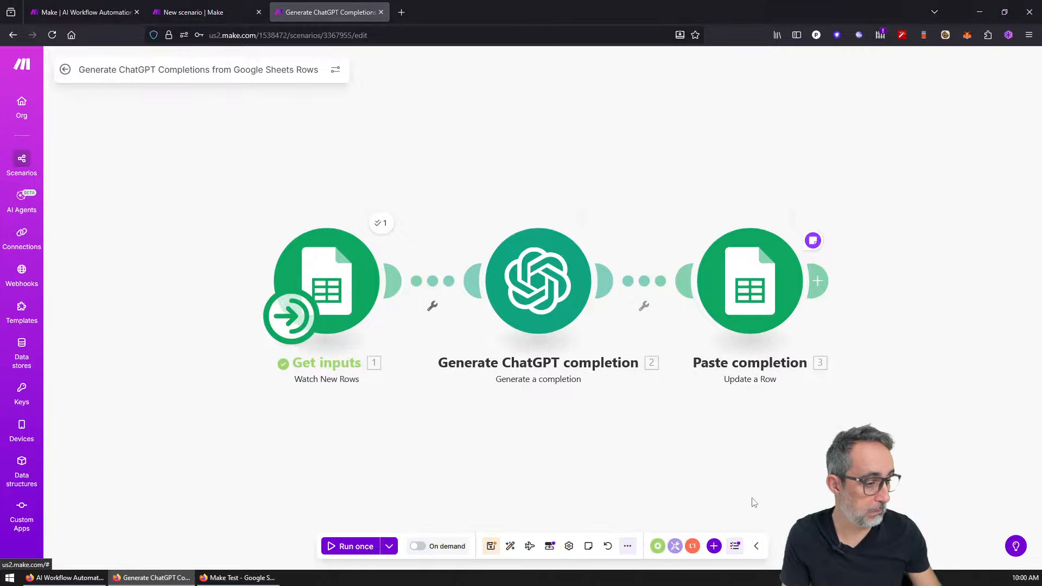
Step: Save the blueprint.json, scroll through it in Visual Studio Code, then close VS Code
{"action": "left_click", "coordinate": [483, 452]}
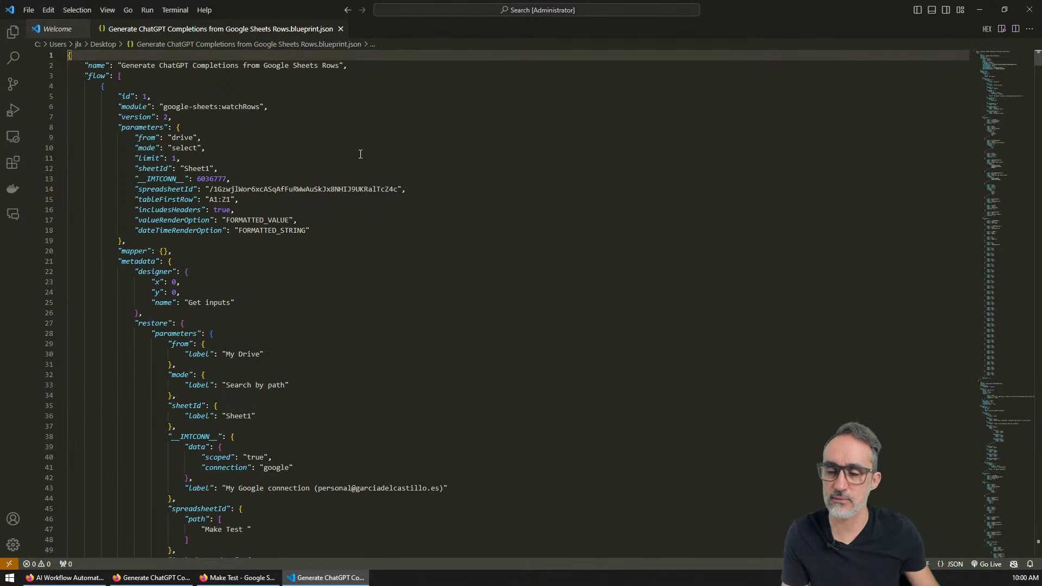
{"action": "left_click_drag", "start_coordinate": [989, 78], "coordinate": [1033, 317]}
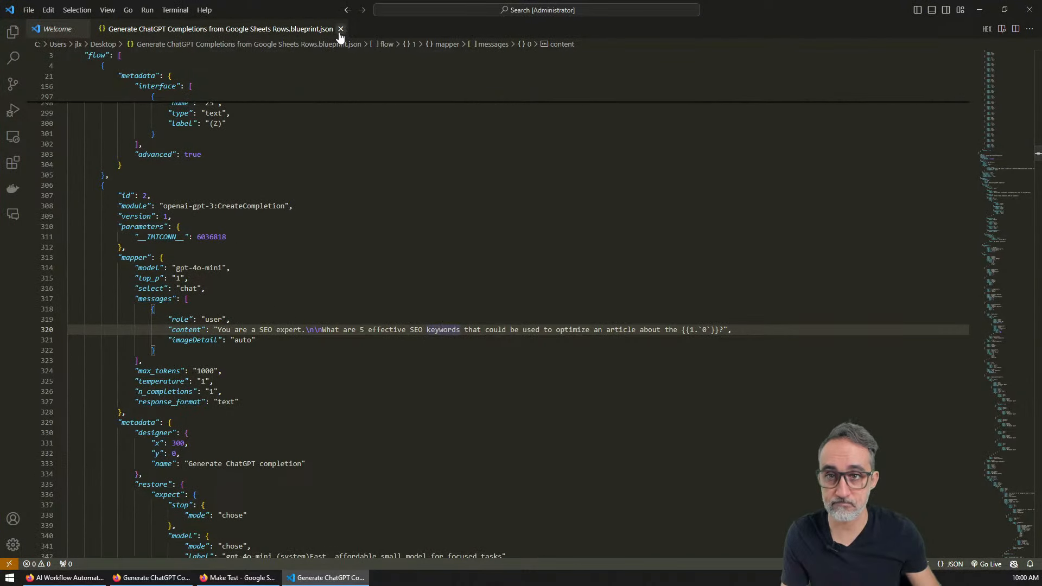
{"action": "left_click", "coordinate": [340, 29]}
{"action": "left_click", "coordinate": [82, 29]}
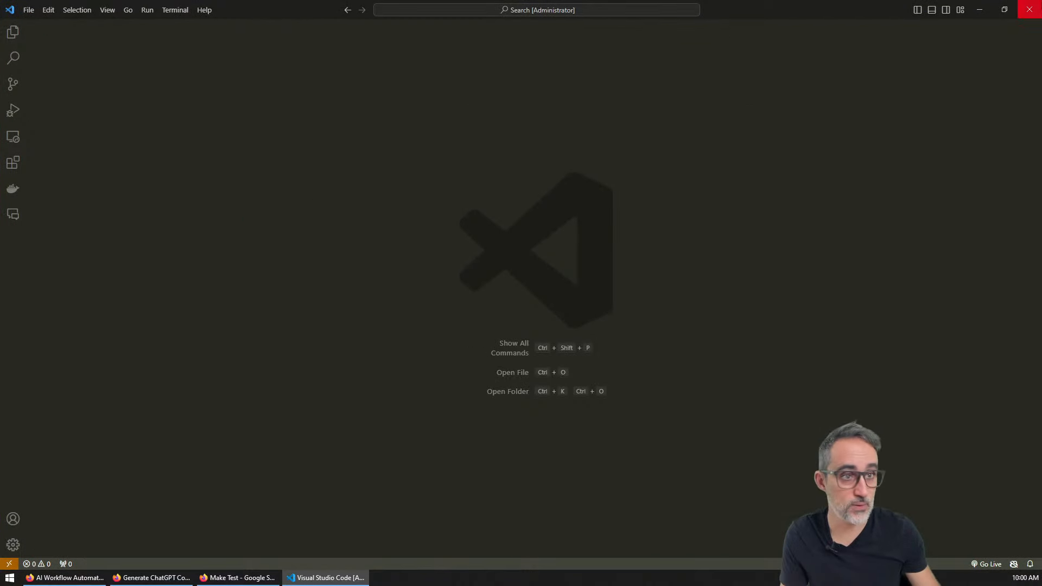
{"action": "left_click", "coordinate": [1029, 9]}
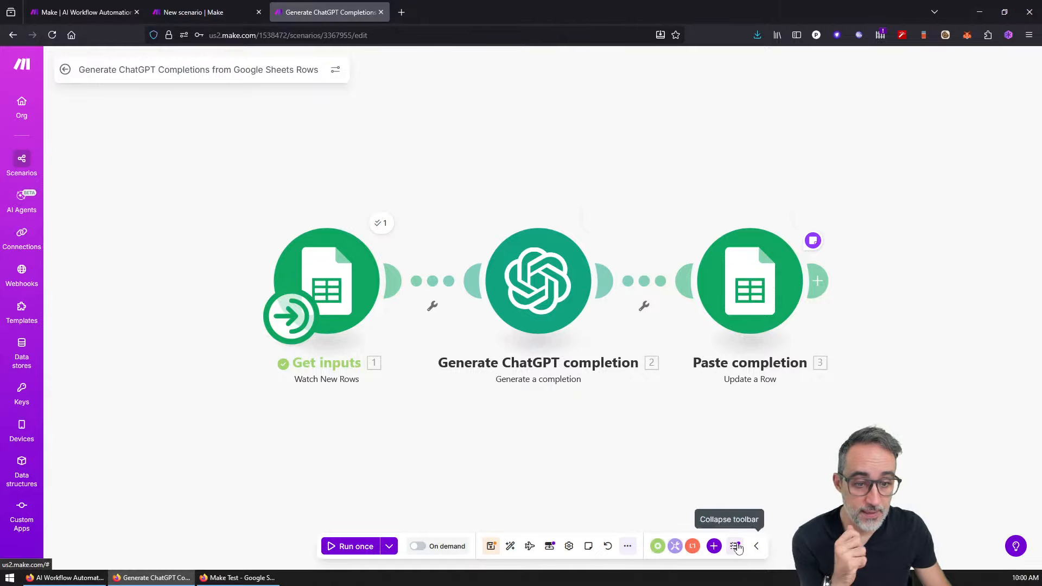
Step: Browse the Flow Control, Tools and Text parser module lists
{"action": "left_click", "coordinate": [627, 546]}
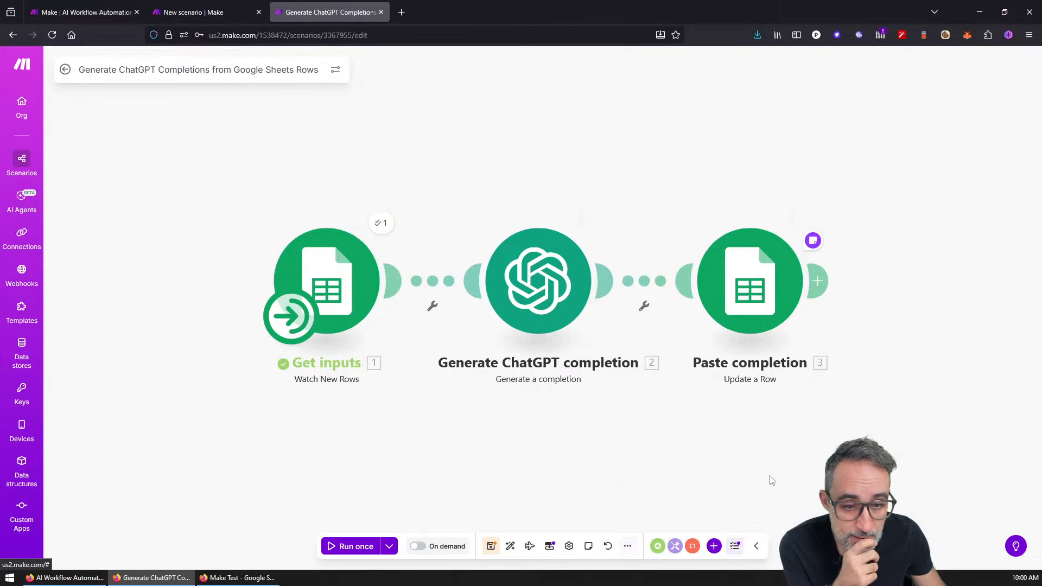
{"action": "left_click", "coordinate": [659, 547]}
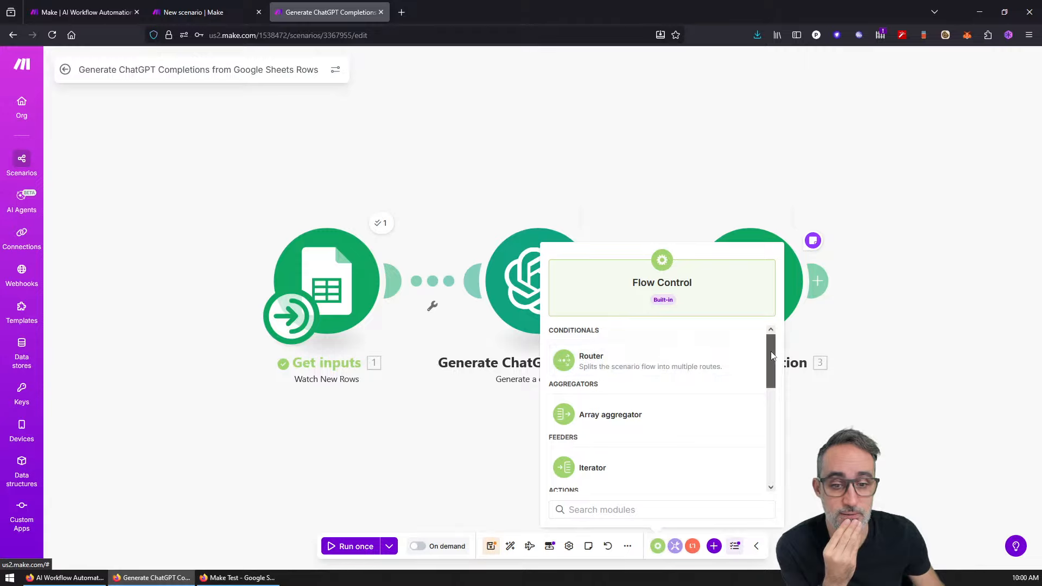
{"action": "scroll", "coordinate": [770, 359], "scroll_direction": "down", "scroll_amount": 4}
{"action": "left_click_drag", "start_coordinate": [771, 366], "coordinate": [778, 432]}
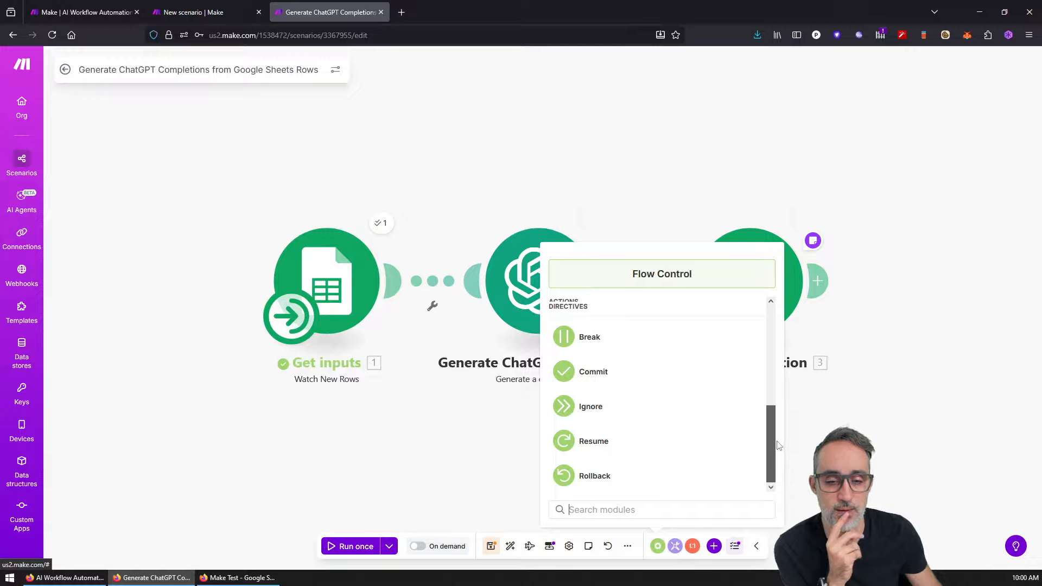
{"action": "left_click", "coordinate": [814, 449]}
{"action": "left_click", "coordinate": [675, 546]}
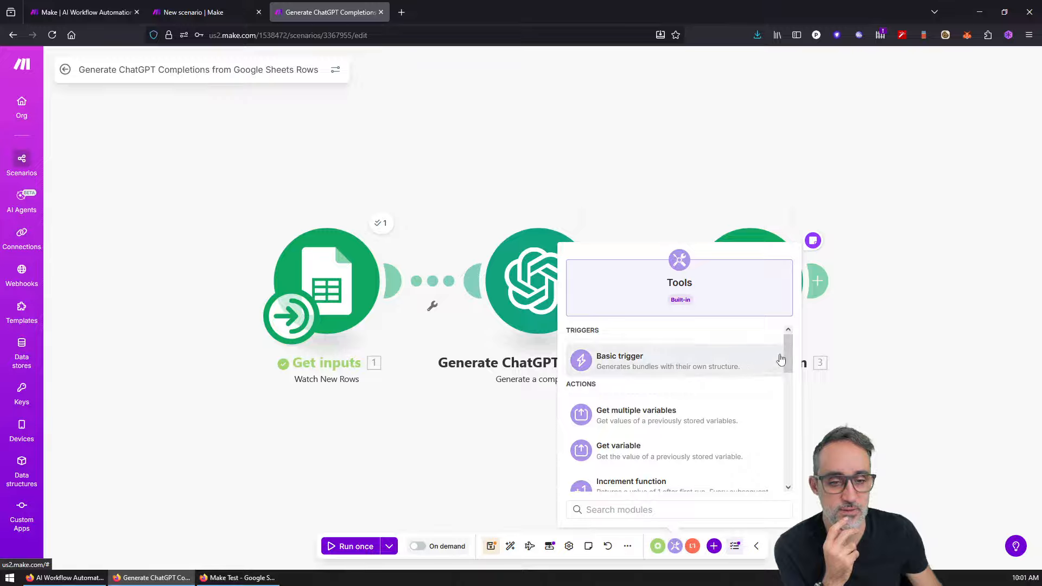
{"action": "left_click_drag", "start_coordinate": [788, 344], "coordinate": [796, 441]}
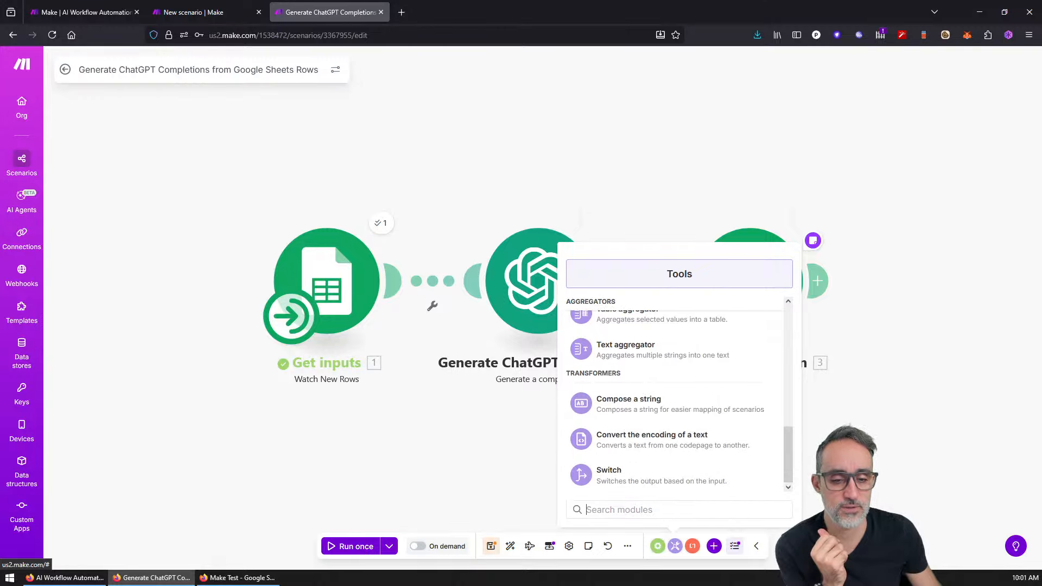
{"action": "left_click", "coordinate": [692, 546]}
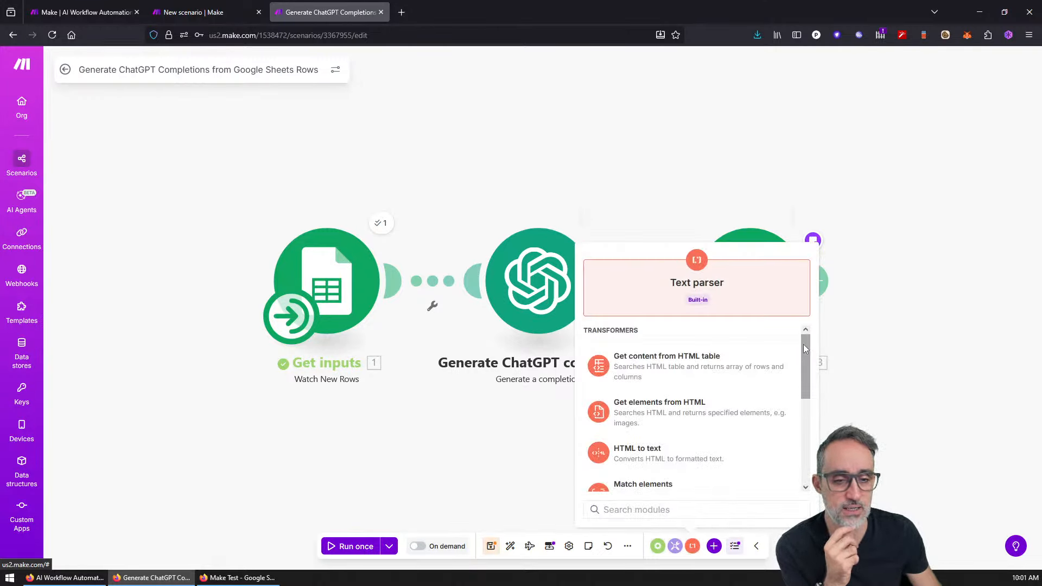
{"action": "left_click_drag", "start_coordinate": [803, 344], "coordinate": [808, 487]}
{"action": "left_click", "coordinate": [715, 549]}
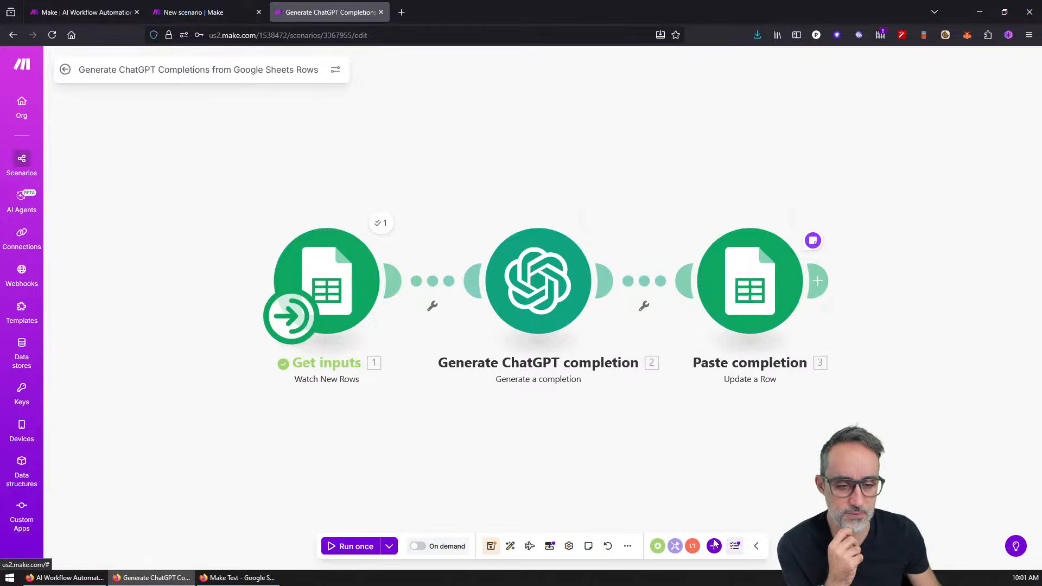
Step: Scroll through All apps and try searches for 'disco' and 'word' before closing the list
{"action": "left_click", "coordinate": [714, 547]}
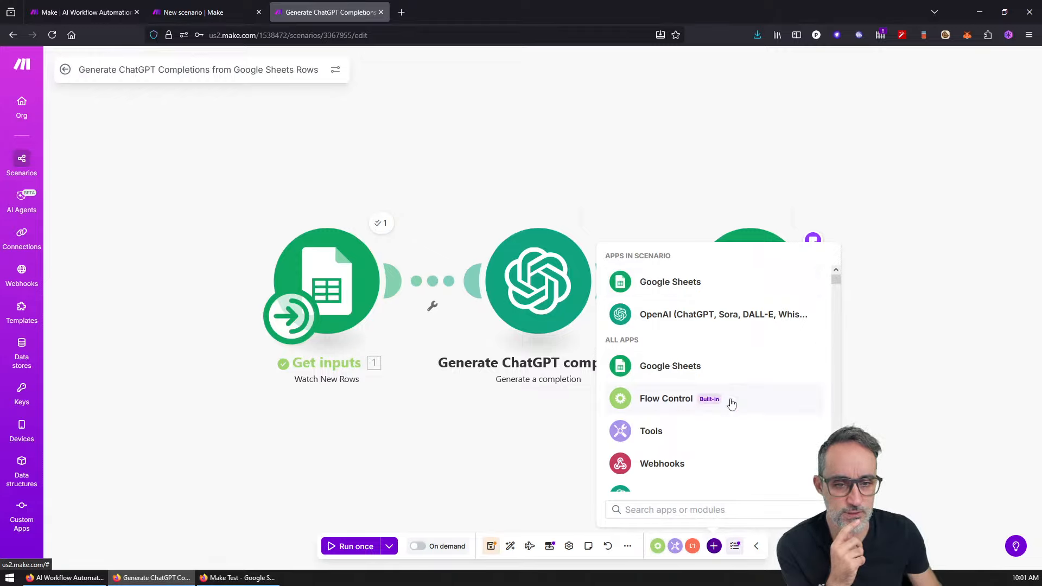
{"action": "scroll", "coordinate": [694, 360], "scroll_direction": "down", "scroll_amount": 2}
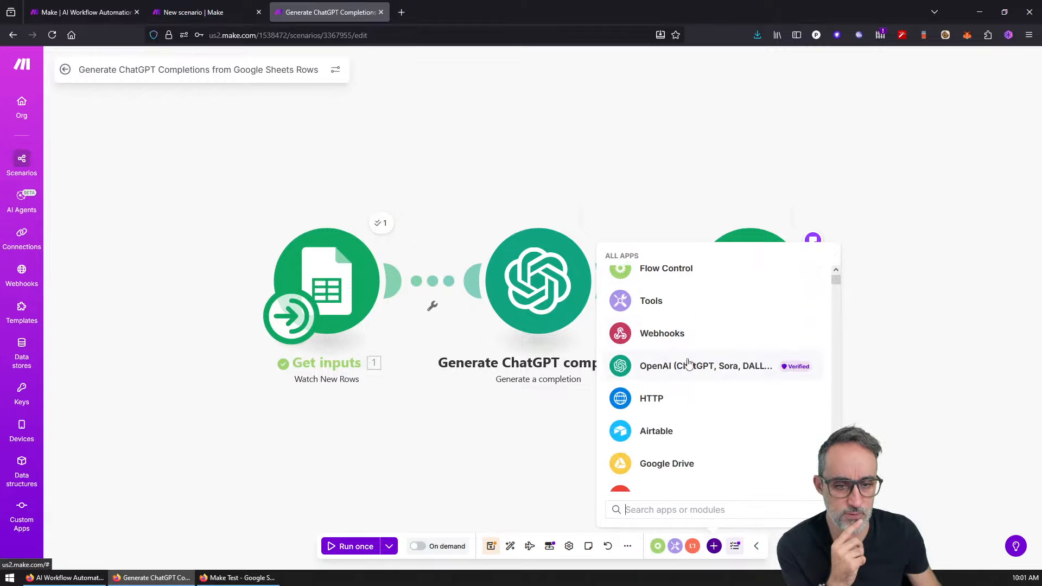
{"action": "scroll", "coordinate": [689, 395], "scroll_direction": "down", "scroll_amount": 2}
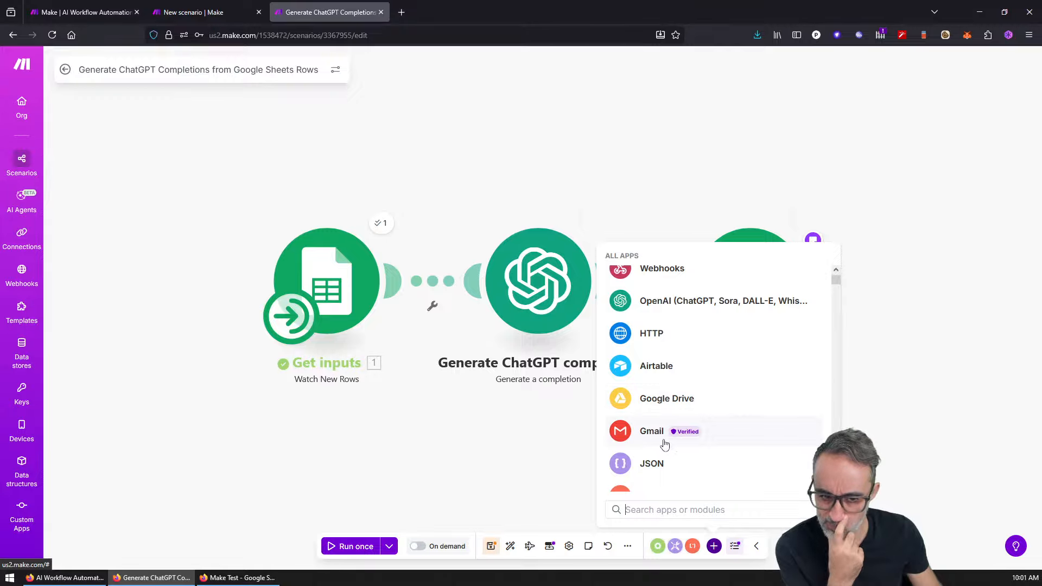
{"action": "scroll", "coordinate": [663, 441], "scroll_direction": "down", "scroll_amount": 4}
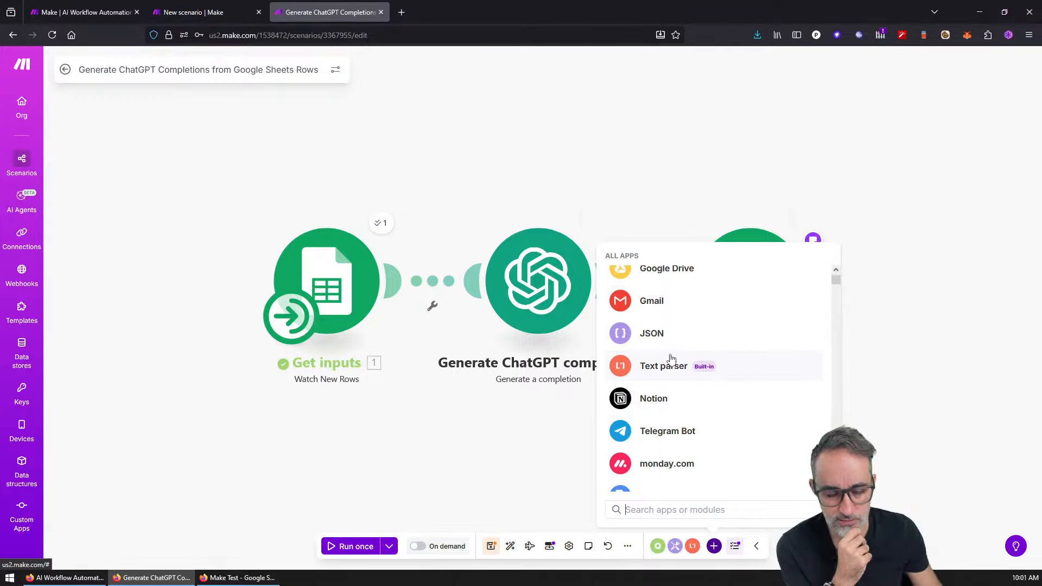
{"action": "scroll", "coordinate": [762, 436], "scroll_direction": "down", "scroll_amount": 8}
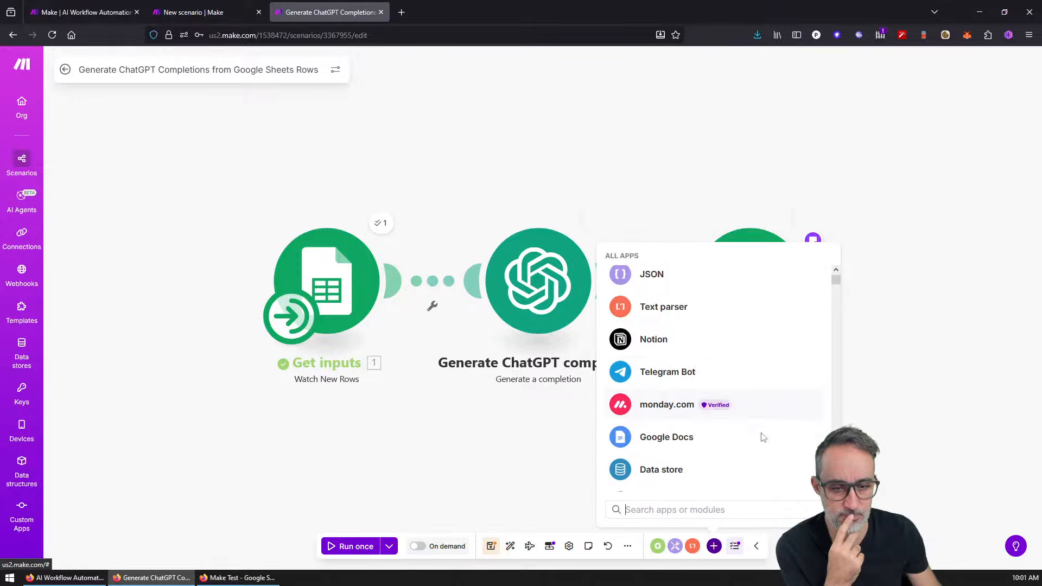
{"action": "scroll", "coordinate": [762, 436], "scroll_direction": "down", "scroll_amount": 8}
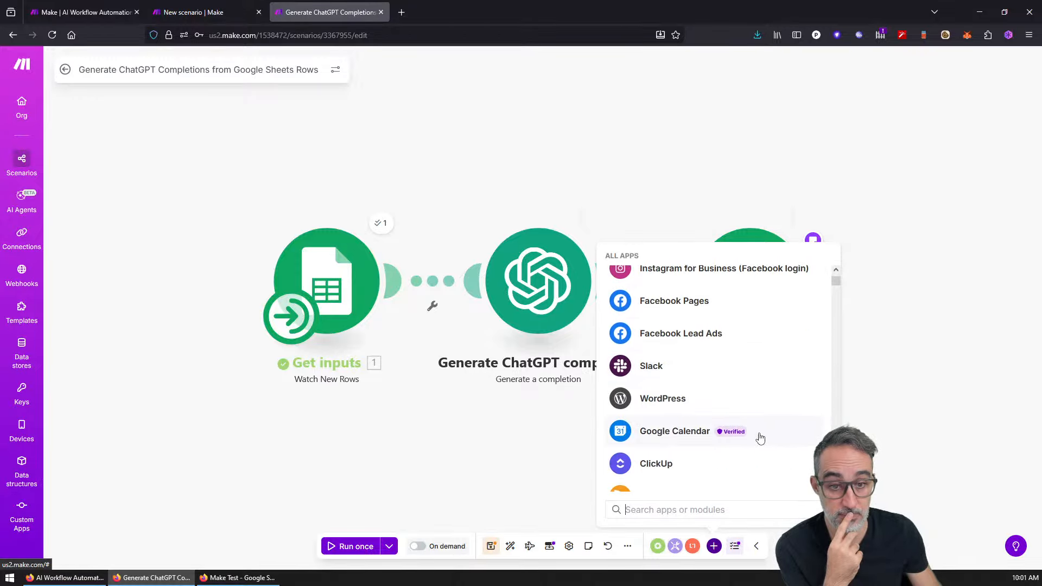
{"action": "mouse_move", "coordinate": [836, 280]}
{"action": "left_mouse_down"}
{"action": "mouse_move", "coordinate": [836, 302]}
{"action": "mouse_move", "coordinate": [835, 276]}
{"action": "left_mouse_up"}
{"action": "type", "text": "disco"}
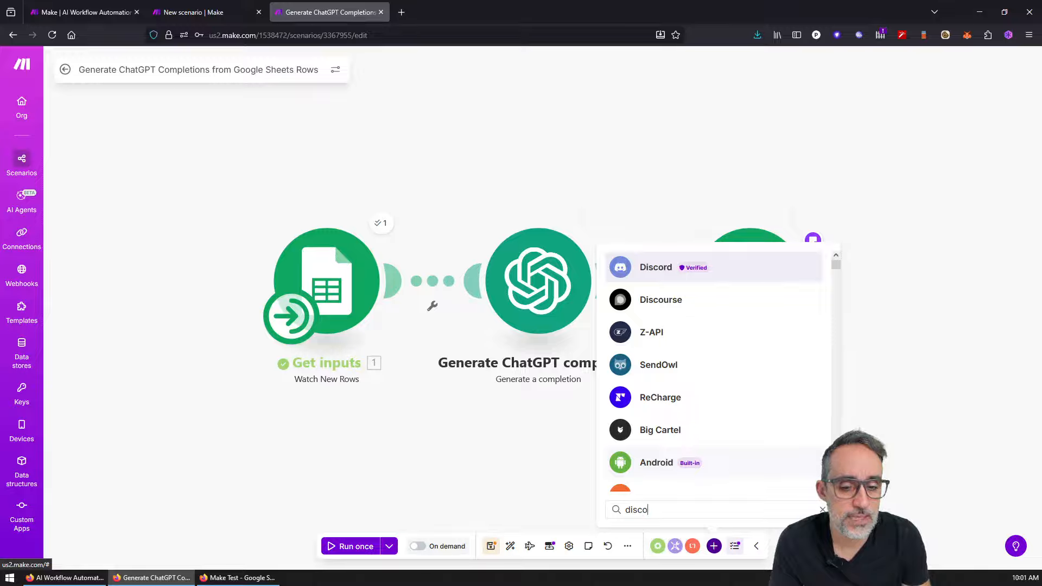
{"action": "key", "text": "BackSpace"}
{"action": "key", "text": "BackSpace"}
{"action": "key", "text": "BackSpace"}
{"action": "key", "text": "BackSpace"}
{"action": "key", "text": "BackSpace"}
{"action": "type", "text": "word"}
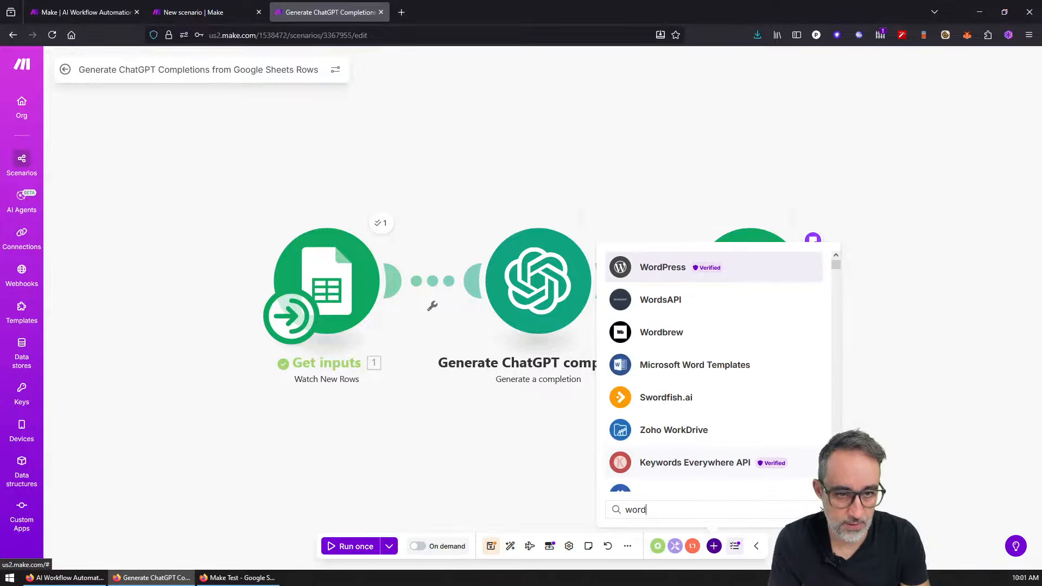
{"action": "key", "text": "BackSpace"}
{"action": "key", "text": "BackSpace"}
{"action": "key", "text": "BackSpace"}
{"action": "key", "text": "BackSpace"}
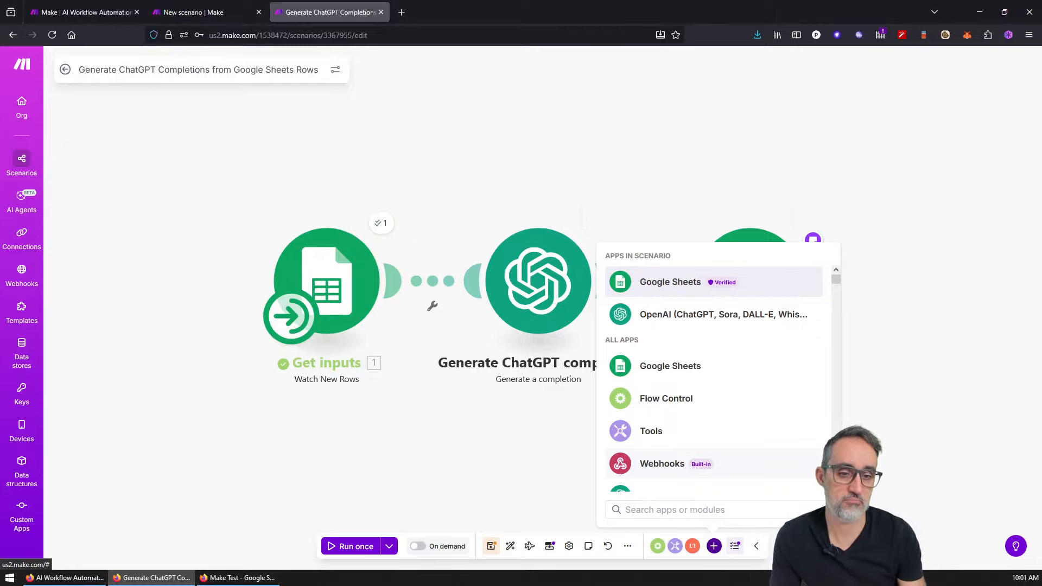
{"action": "key", "text": "Escape"}
Step: Review the run log and the Get inputs module's operation details
{"action": "left_click", "coordinate": [735, 547]}
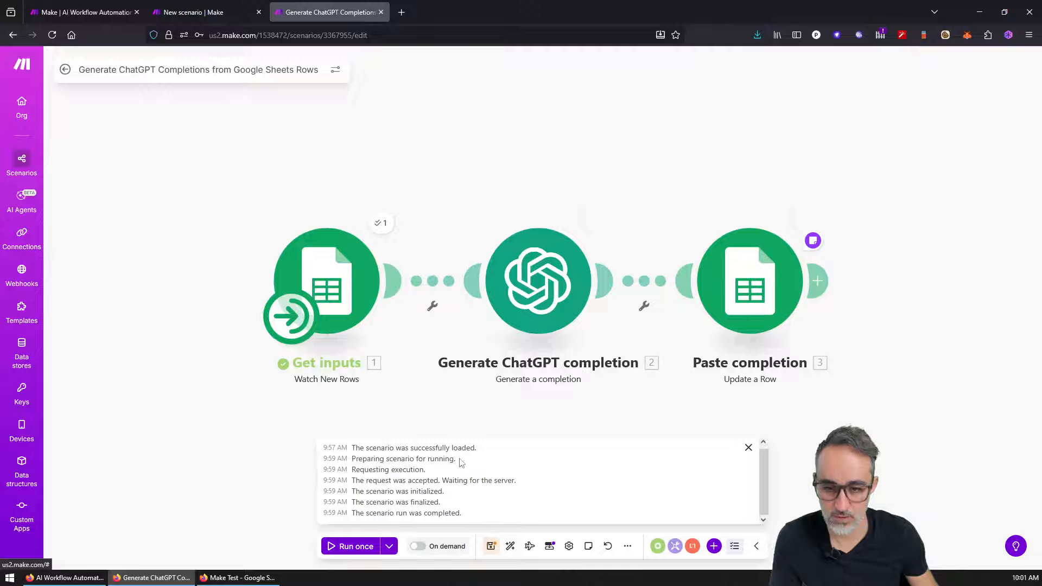
{"action": "left_click", "coordinate": [758, 541]}
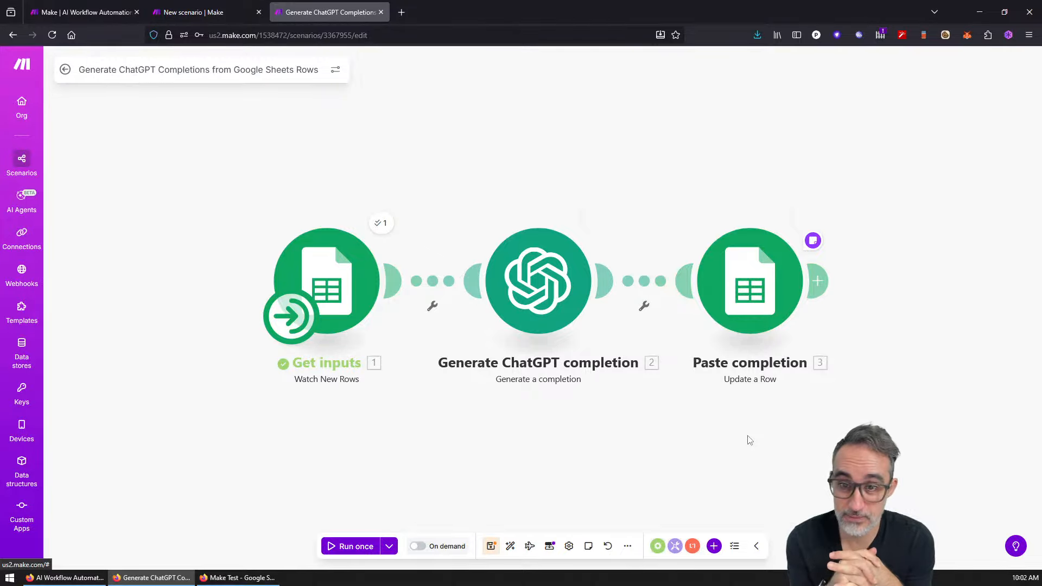
{"action": "left_click", "coordinate": [383, 237]}
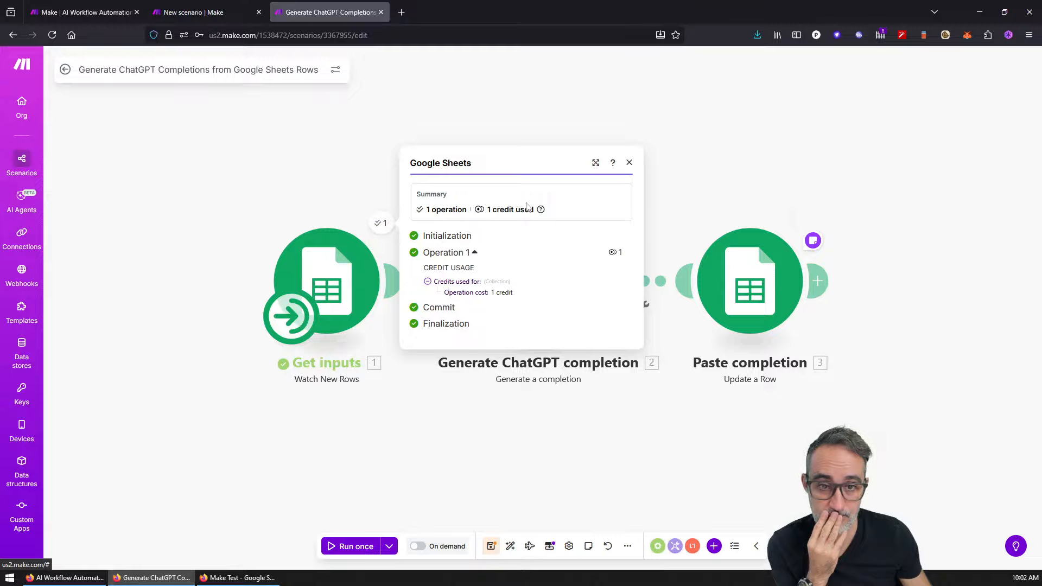
{"action": "right_click", "coordinate": [602, 183]}
{"action": "left_click", "coordinate": [573, 187]}
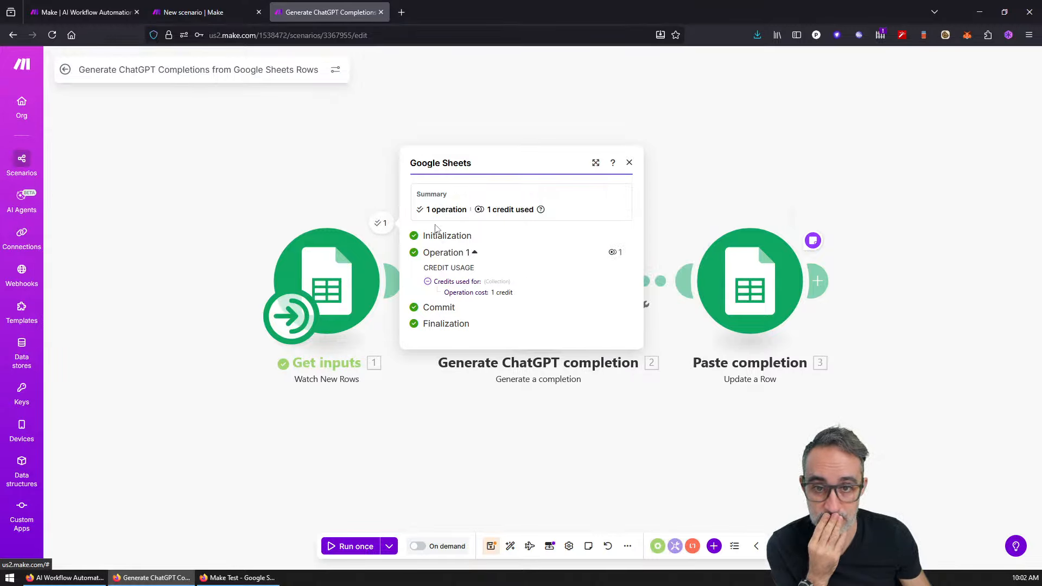
{"action": "left_click", "coordinate": [749, 171]}
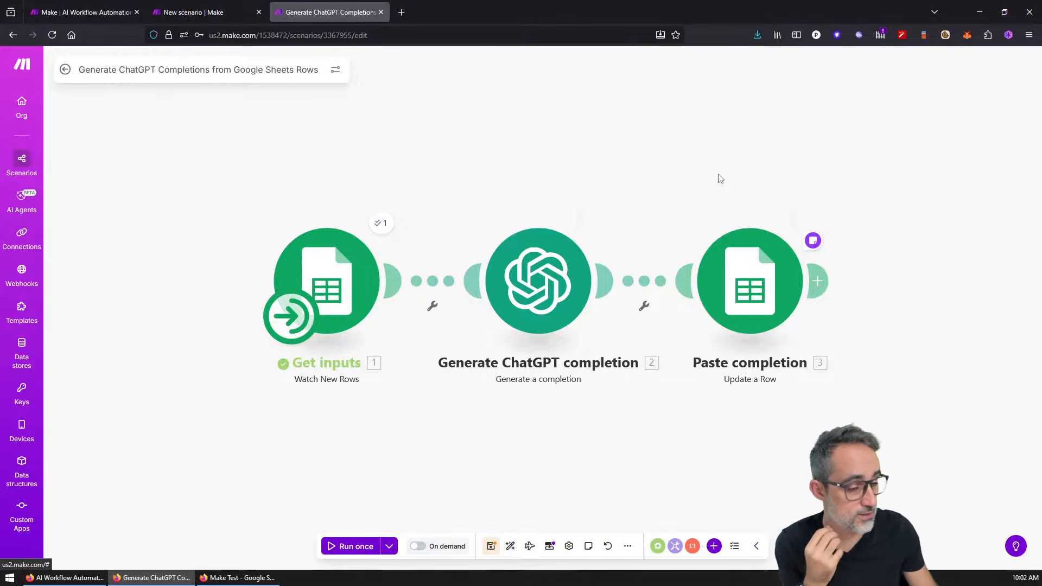
Step: Nudge the canvas left, then go to Connections, triggering the unsaved-changes warning
{"action": "left_click_drag", "start_coordinate": [704, 143], "coordinate": [667, 149]}
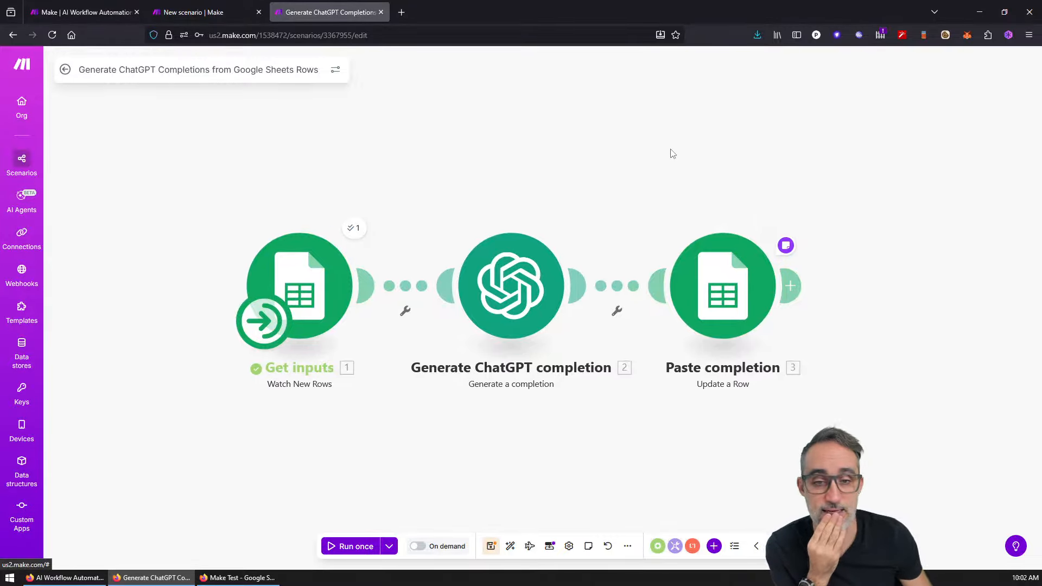
{"action": "right_click", "coordinate": [670, 167]}
{"action": "left_click", "coordinate": [557, 150]}
{"action": "scroll", "coordinate": [554, 158], "scroll_direction": "down", "scroll_amount": 2}
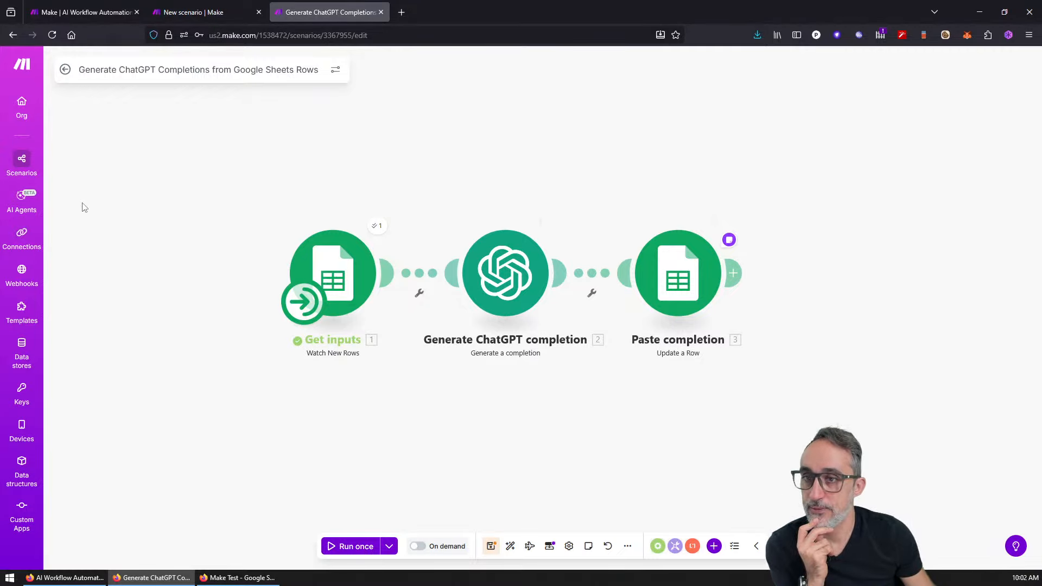
{"action": "left_click", "coordinate": [30, 235]}
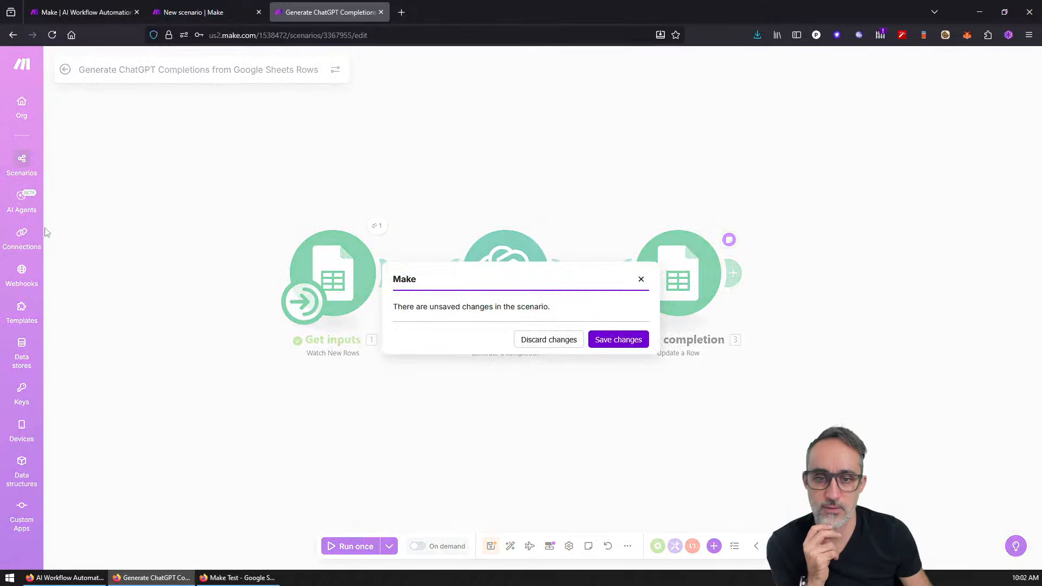
Step: Save the scenario changes, then visit the Webhooks, Templates, Data stores and Keys pages
{"action": "left_click", "coordinate": [610, 337]}
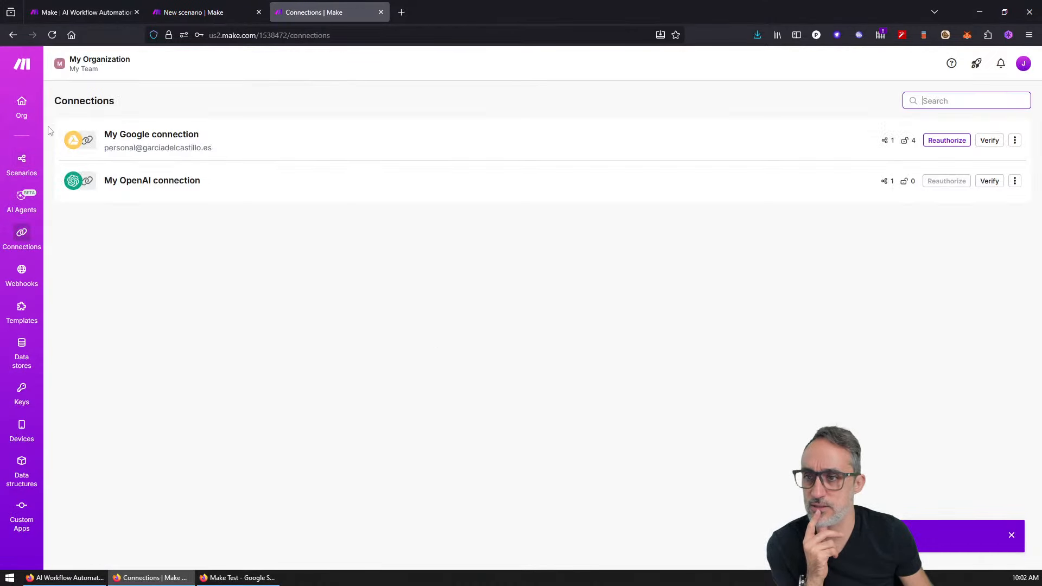
{"action": "left_click", "coordinate": [22, 271]}
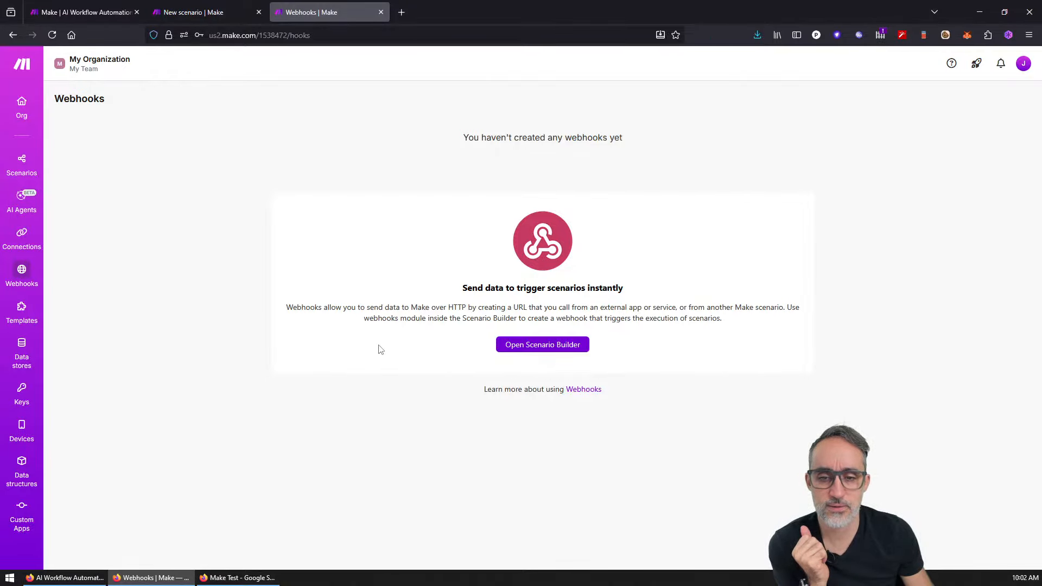
{"action": "left_click", "coordinate": [24, 312]}
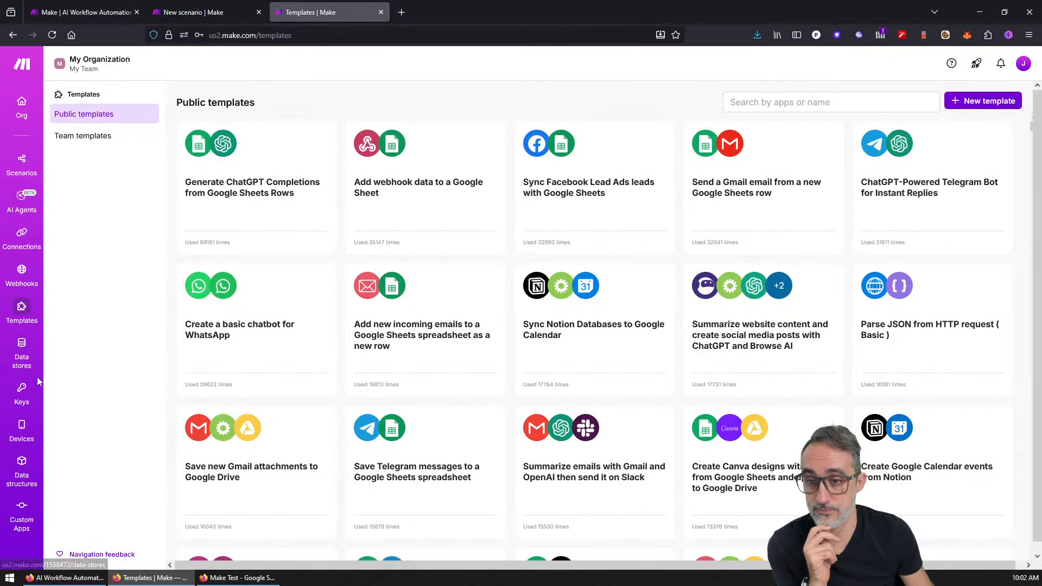
{"action": "left_click", "coordinate": [27, 346]}
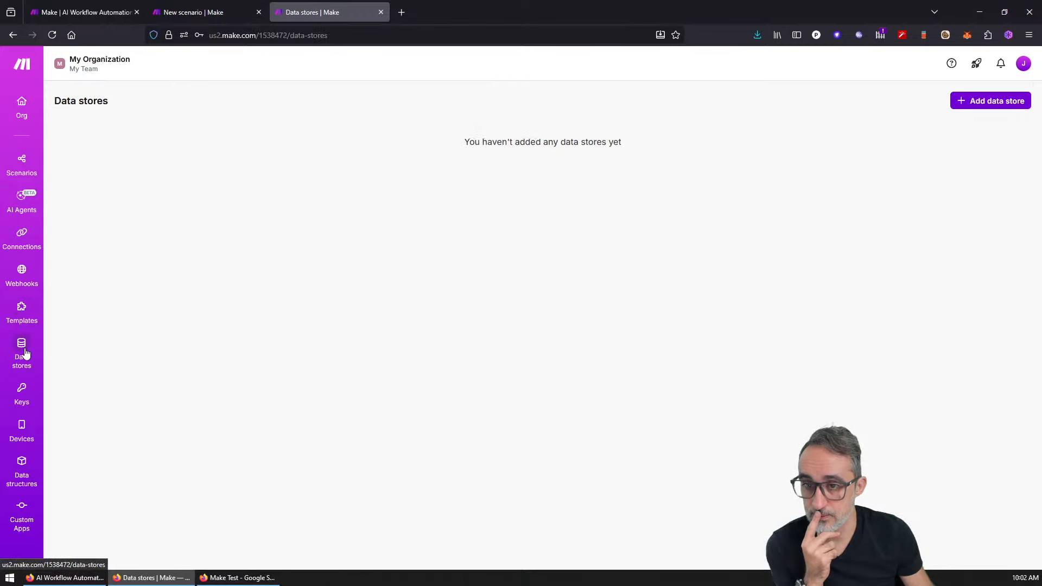
{"action": "left_click", "coordinate": [23, 395]}
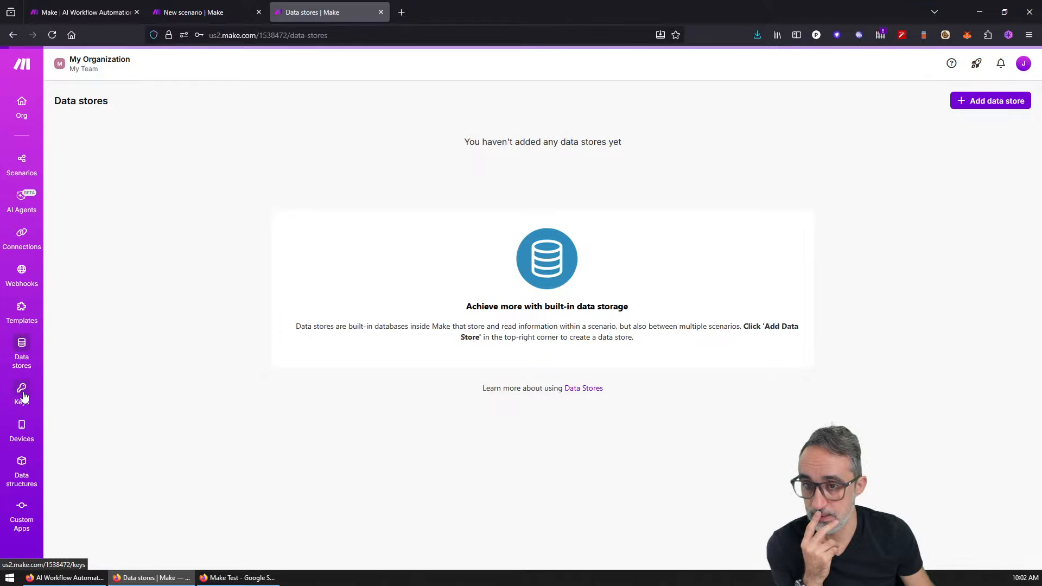
Step: Browse the Devices, Data structures and Custom Apps pages, ending on the All scenarios list
{"action": "left_click", "coordinate": [27, 426]}
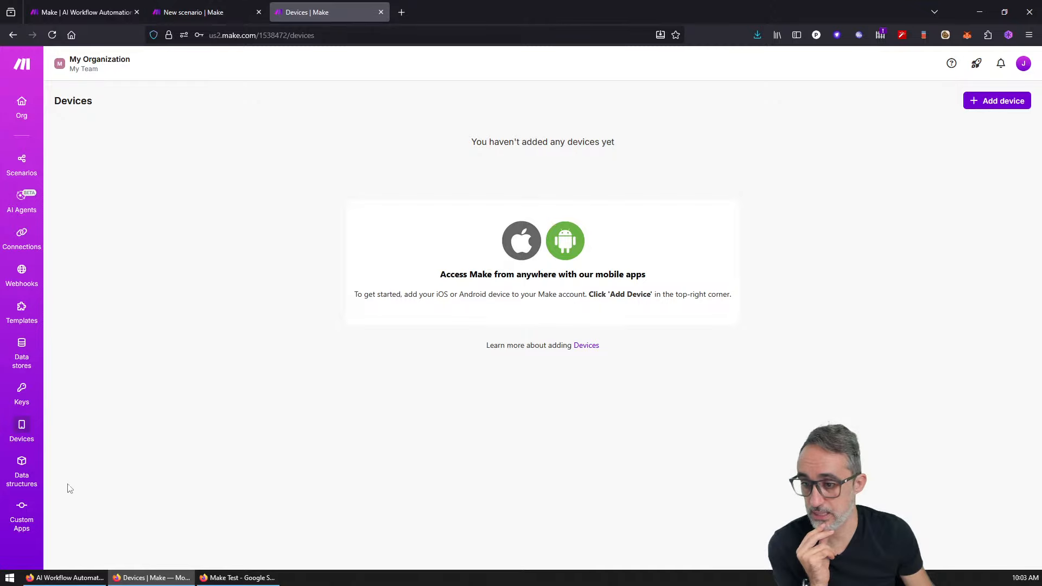
{"action": "left_click", "coordinate": [22, 470]}
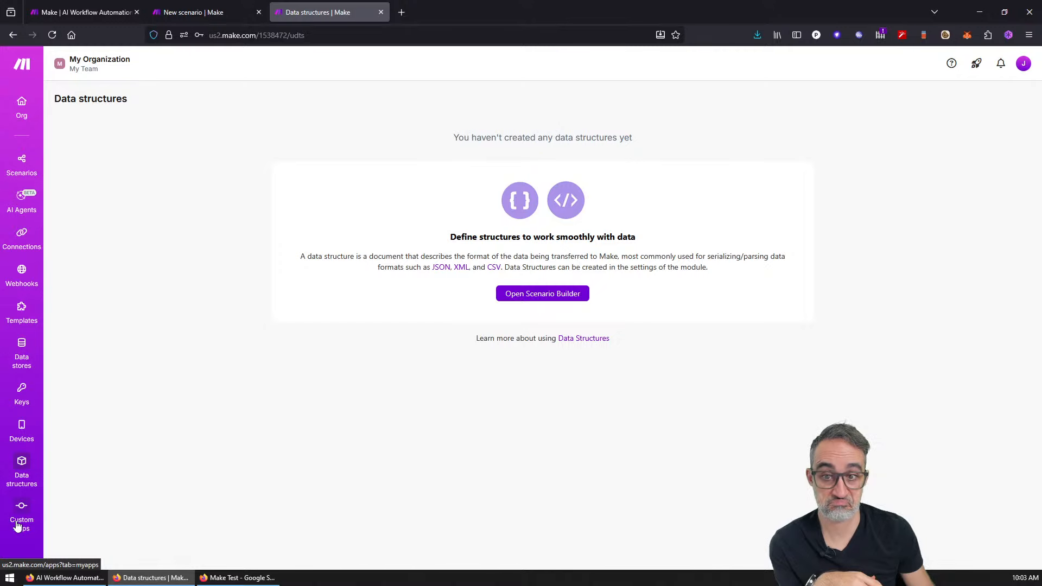
{"action": "left_click_drag", "start_coordinate": [467, 256], "coordinate": [502, 267]}
{"action": "left_click", "coordinate": [439, 302]}
{"action": "left_click_drag", "start_coordinate": [437, 299], "coordinate": [436, 298]}
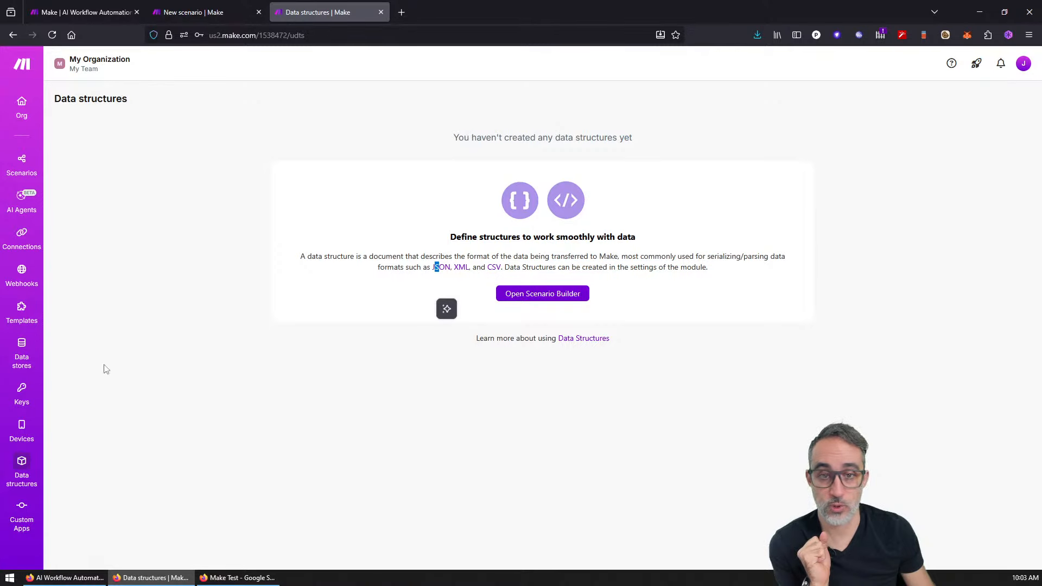
{"action": "left_click", "coordinate": [24, 530]}
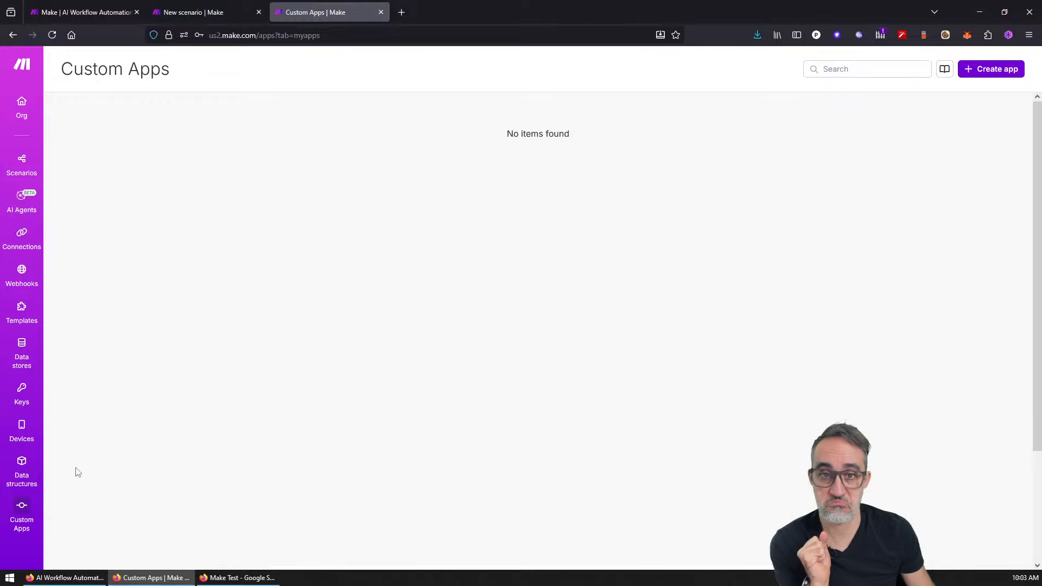
{"action": "left_click", "coordinate": [24, 163]}
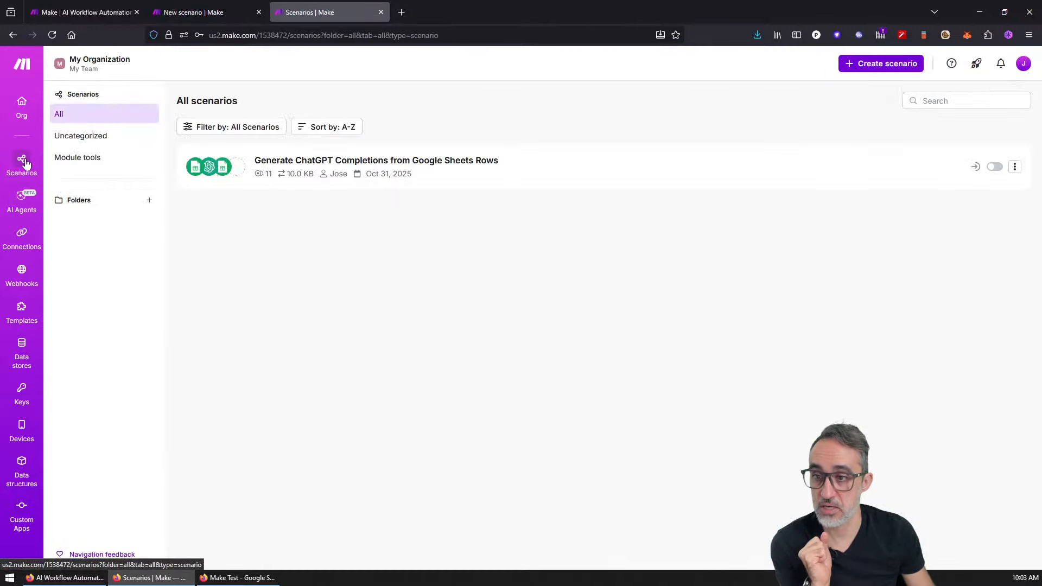
Step: Open the Public templates gallery and look over cards like Sync Facebook Lead Ads leads with Google Sheets
{"action": "left_click", "coordinate": [24, 308]}
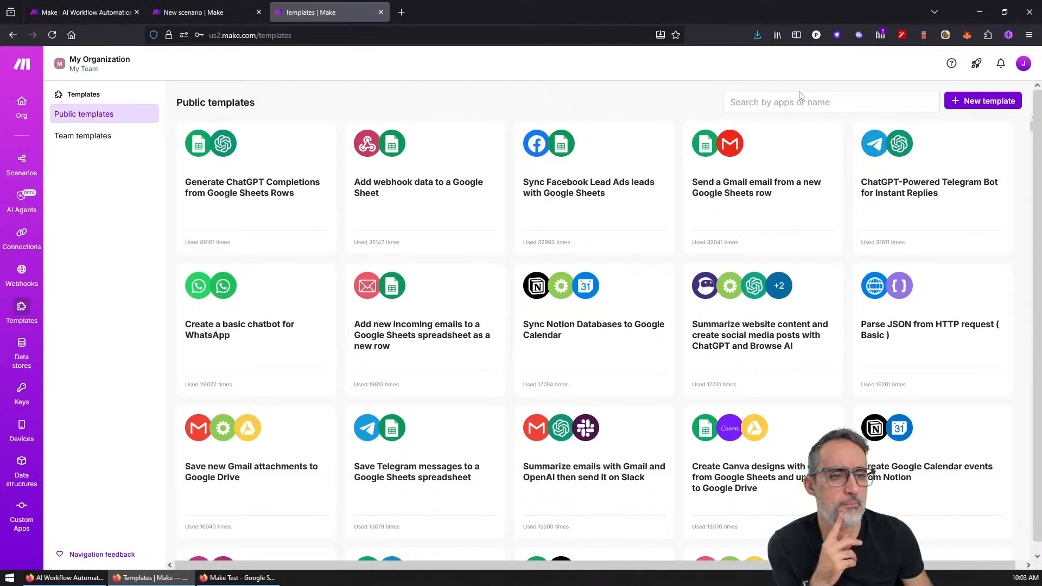
{"action": "mouse_move", "coordinate": [903, 179]}
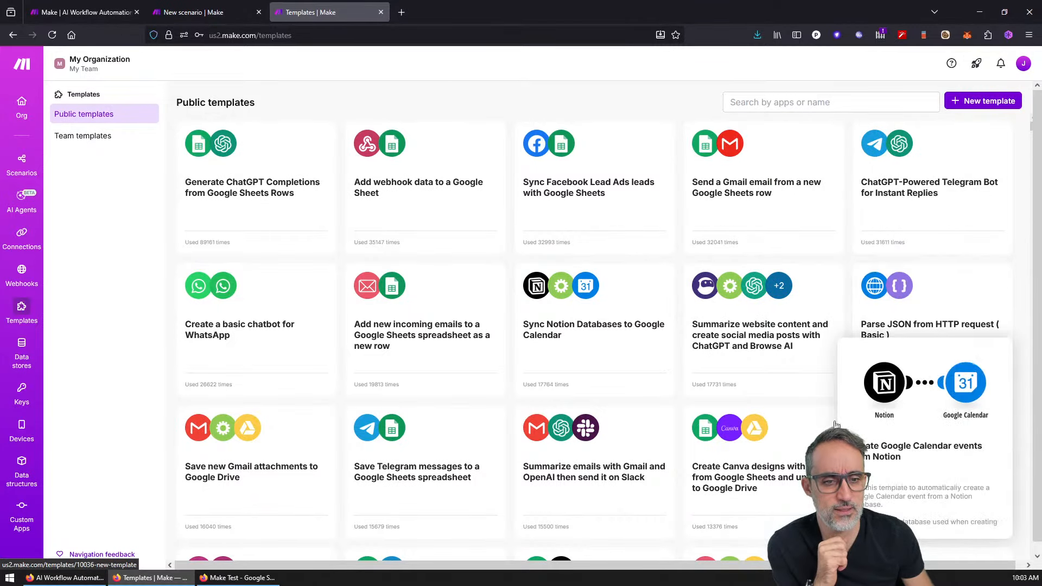
{"action": "mouse_move", "coordinate": [811, 296]}
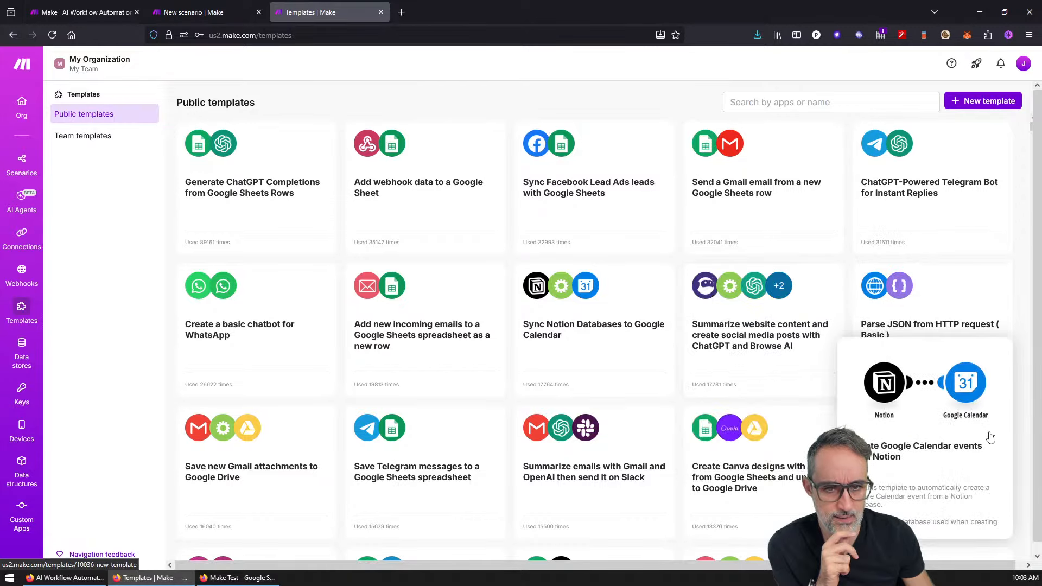
Step: Open the Summarize website content with ChatGPT and Browse AI template and start its guided setup
{"action": "left_click", "coordinate": [758, 330]}
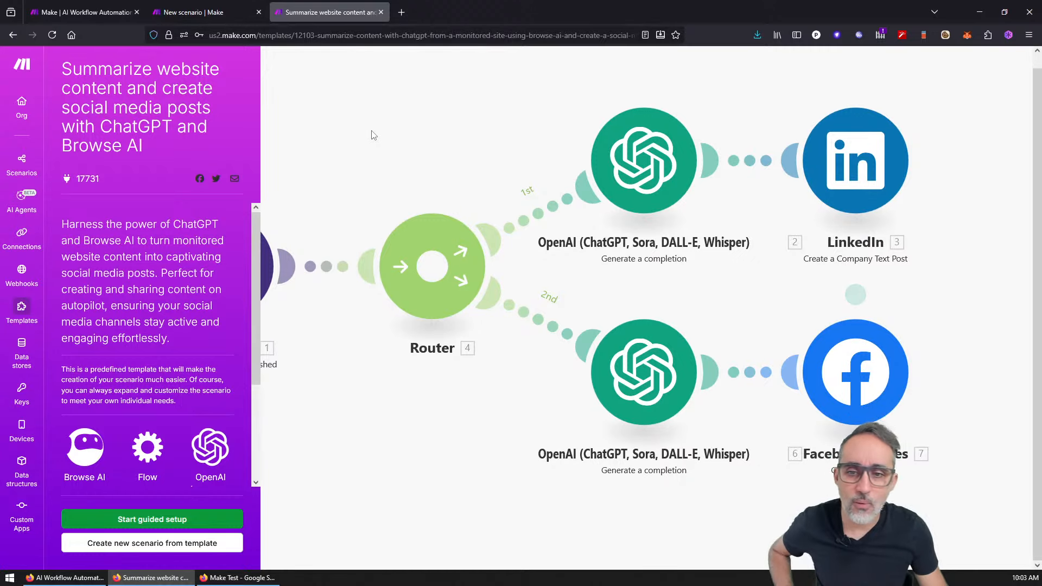
{"action": "key", "text": "ctrl+minus"}
{"action": "key", "text": "ctrl+minus"}
{"action": "key", "text": "ctrl+minus"}
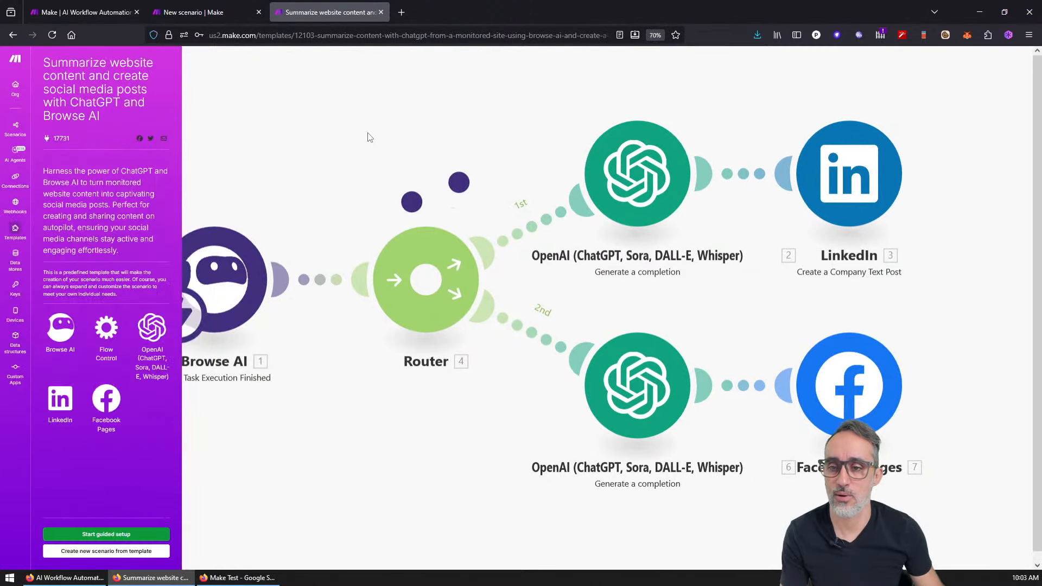
{"action": "key", "text": "ctrl+plus"}
{"action": "key", "text": "ctrl+plus"}
{"action": "key", "text": "ctrl+plus"}
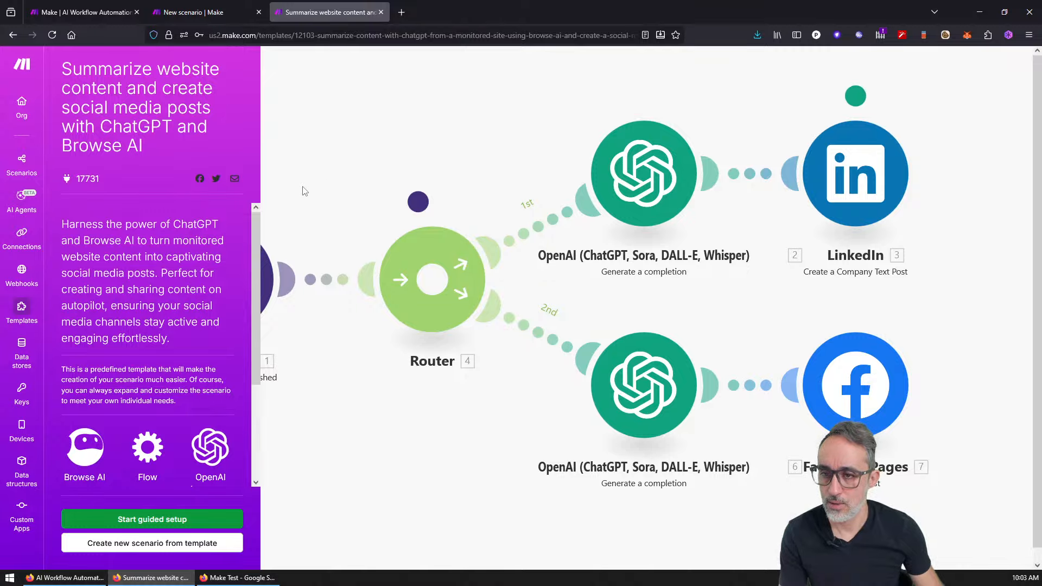
{"action": "left_click_drag", "start_coordinate": [257, 221], "coordinate": [260, 243]}
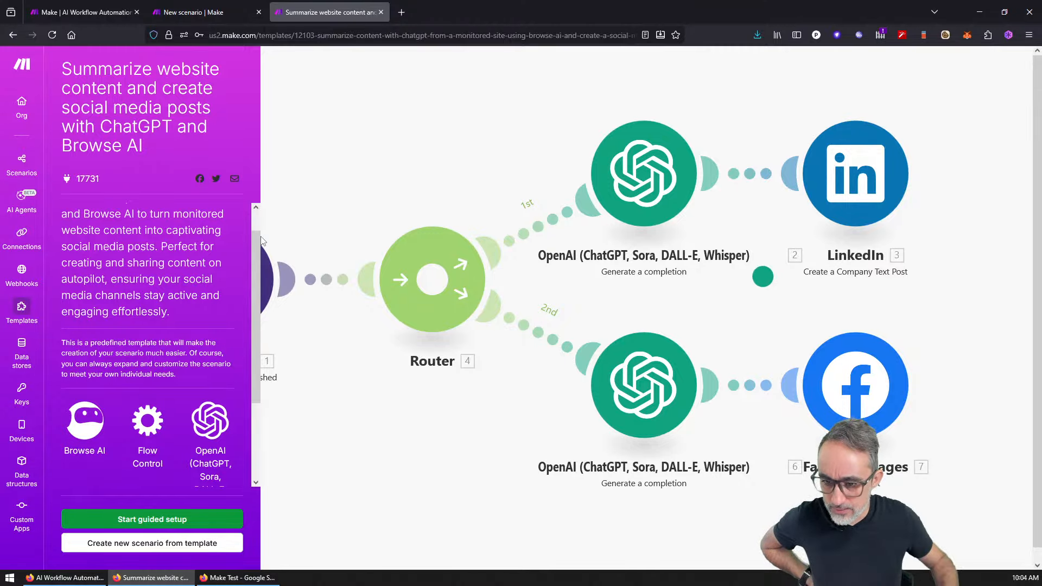
{"action": "left_click", "coordinate": [138, 520]}
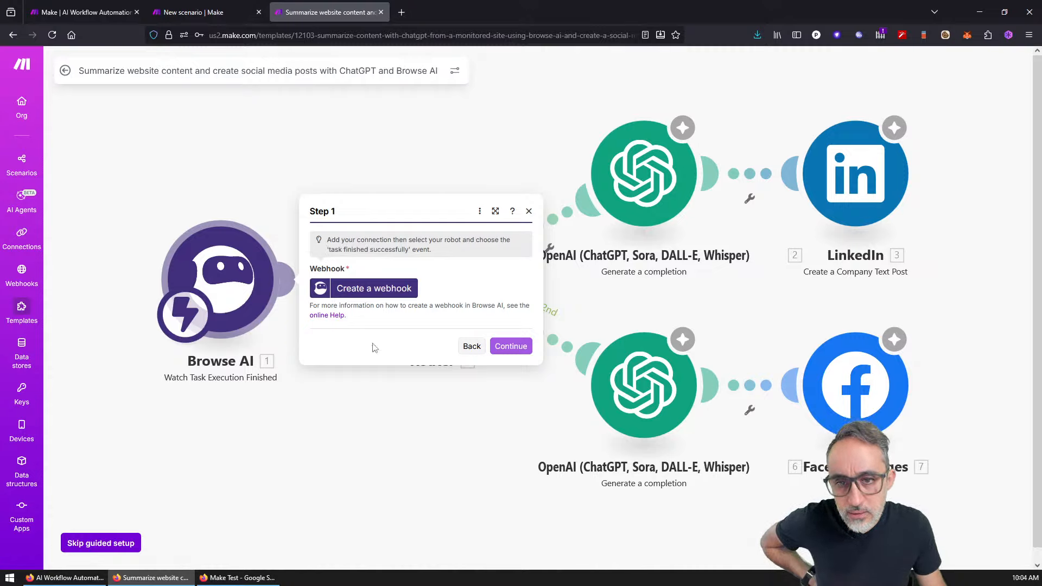
Step: Start the My Watch Tasks webhook with a new Browse AI connection, and open a blank browser tab
{"action": "left_click", "coordinate": [372, 296]}
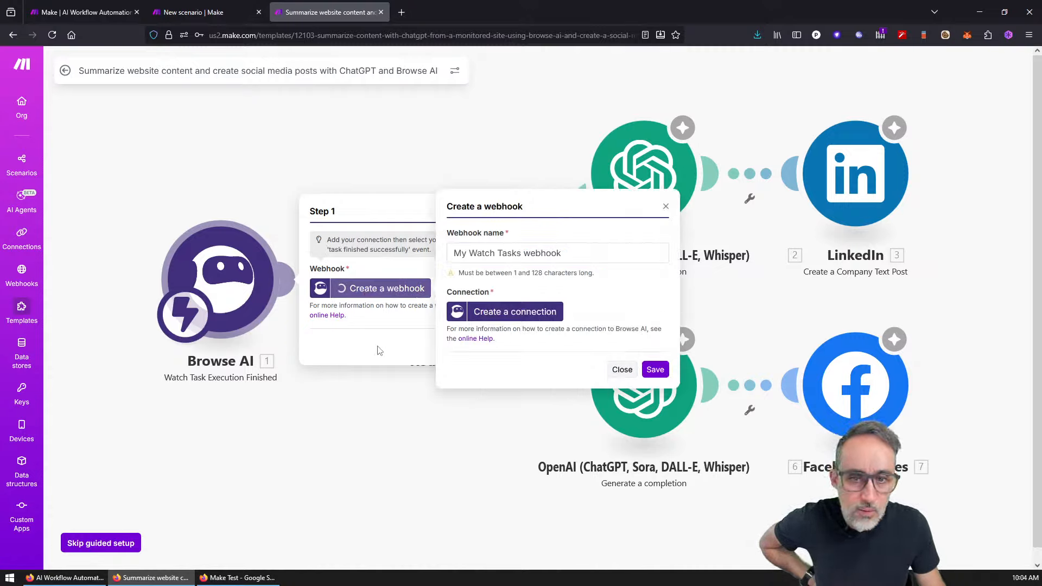
{"action": "left_click", "coordinate": [539, 255]}
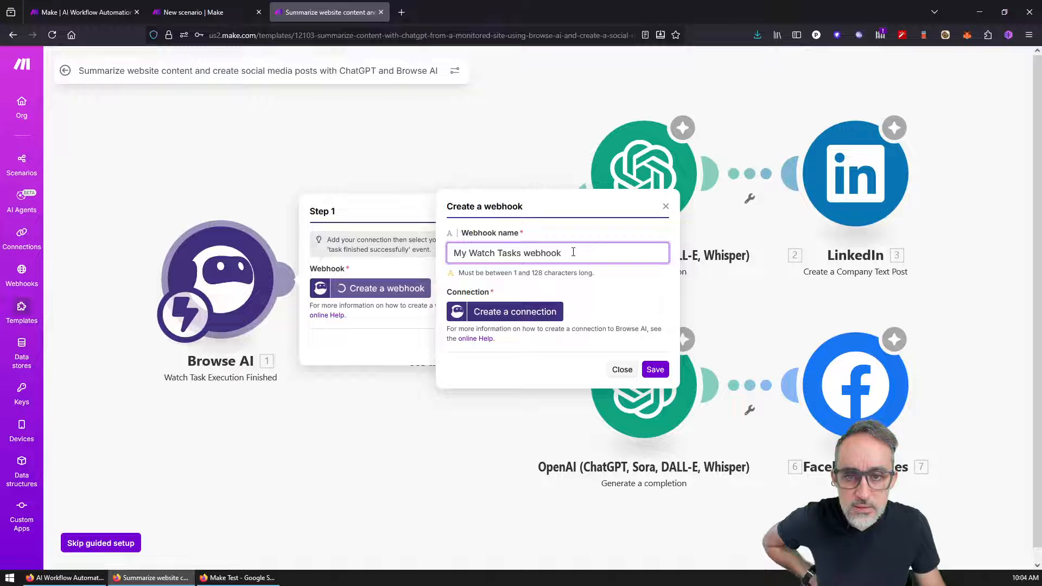
{"action": "left_click", "coordinate": [514, 312]}
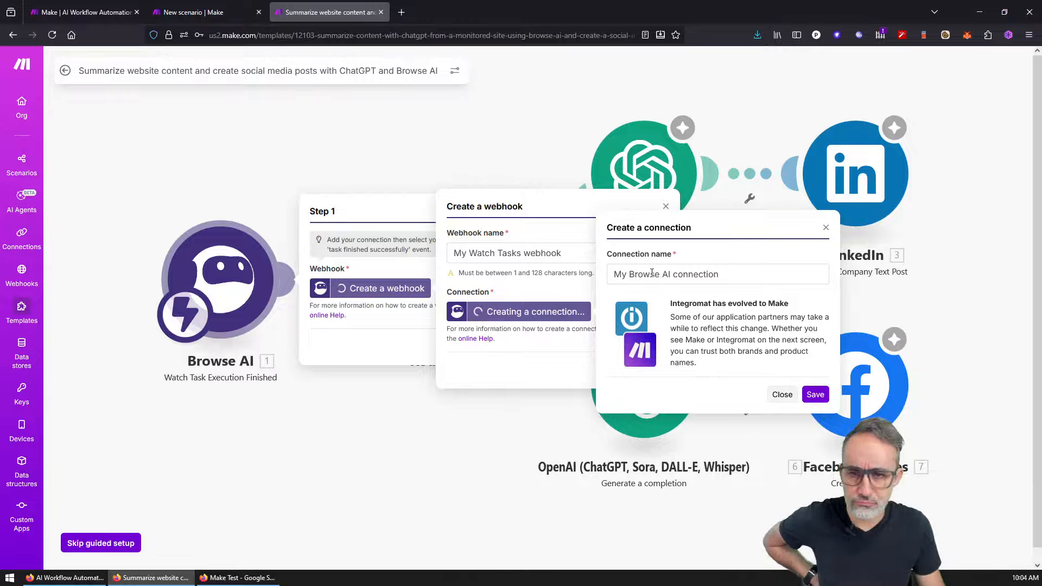
{"action": "left_click", "coordinate": [401, 12]}
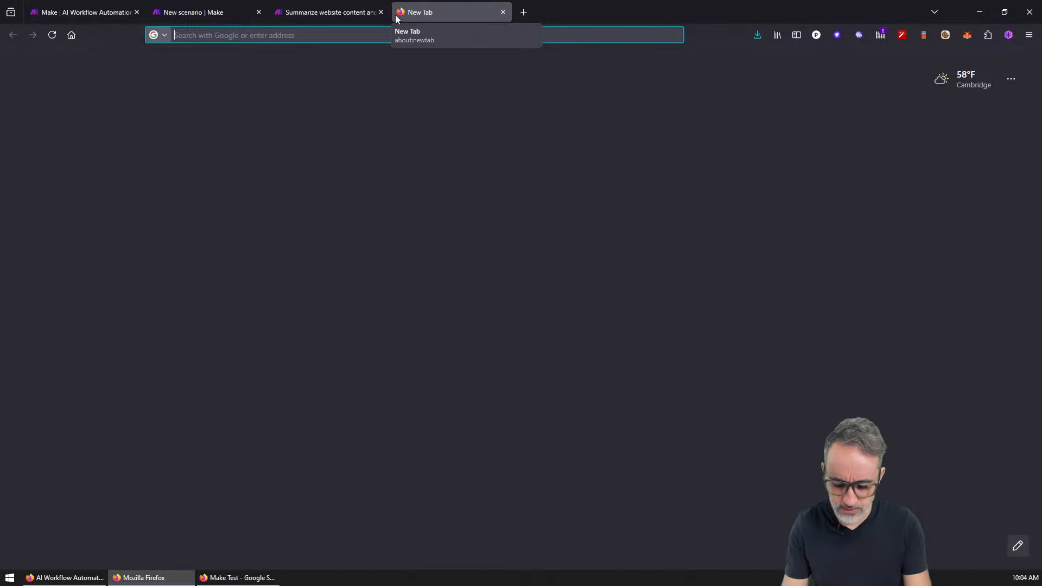
Step: Search the web for 'browse ai', open the Browse AI homepage, and return to the Make tab
{"action": "type", "text": "browse ai"}
{"action": "key", "text": "Return"}
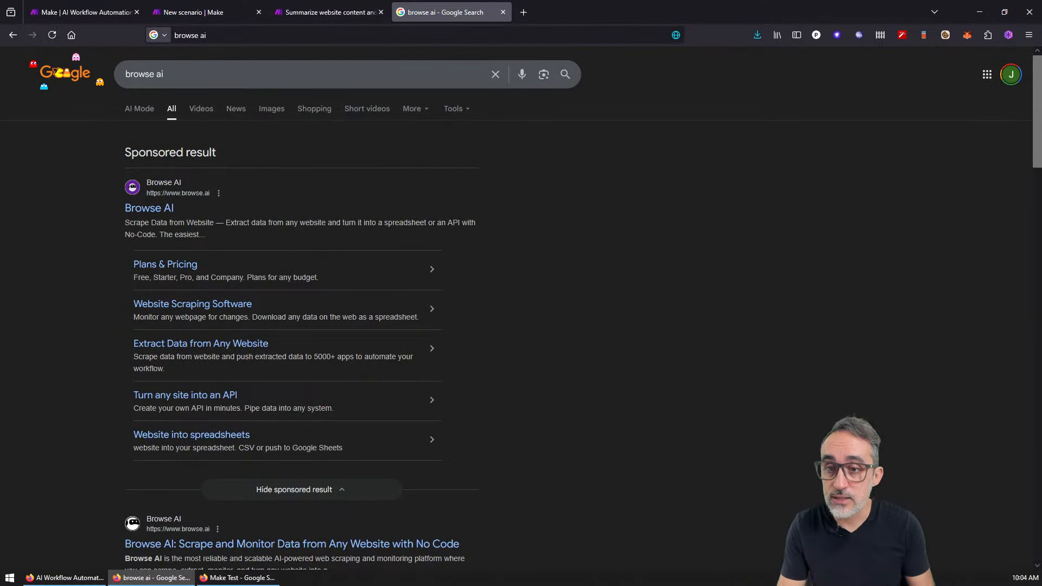
{"action": "left_click", "coordinate": [164, 210]}
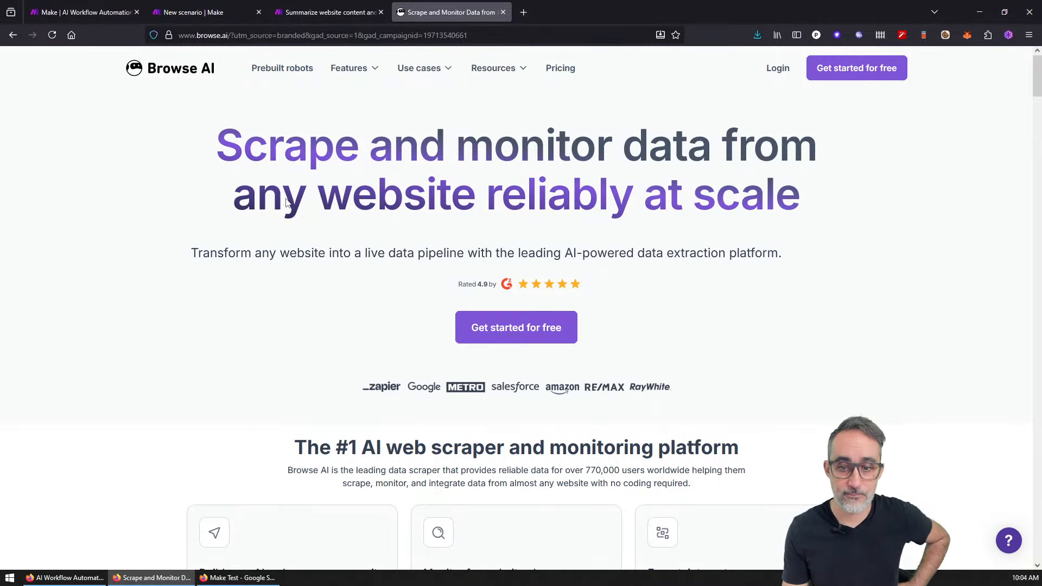
{"action": "left_click", "coordinate": [299, 5]}
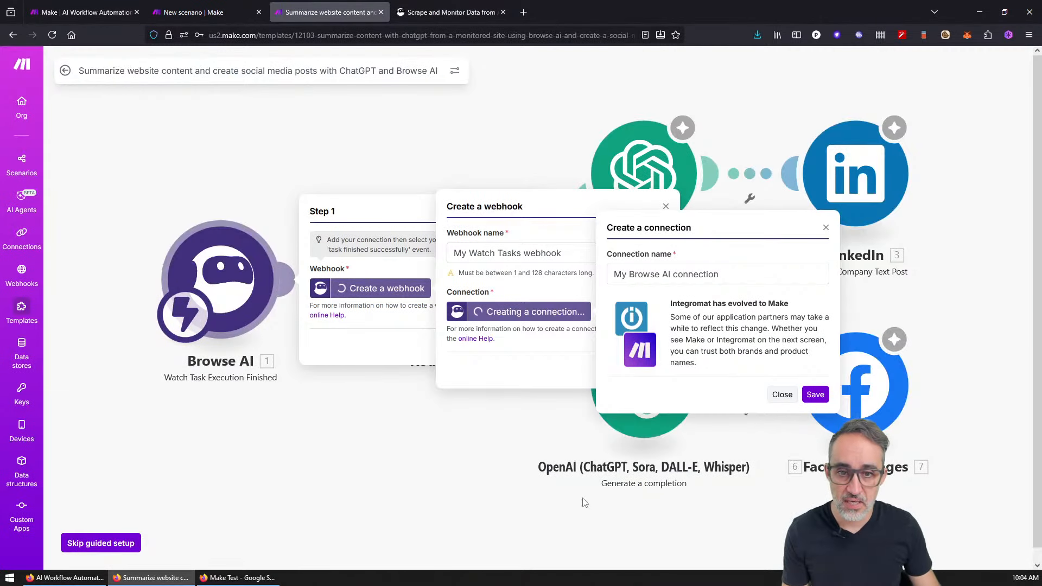
Step: Save the My Browse AI connection, then close the Browse AI login window that appears
{"action": "left_click", "coordinate": [710, 275]}
{"action": "left_click", "coordinate": [827, 392]}
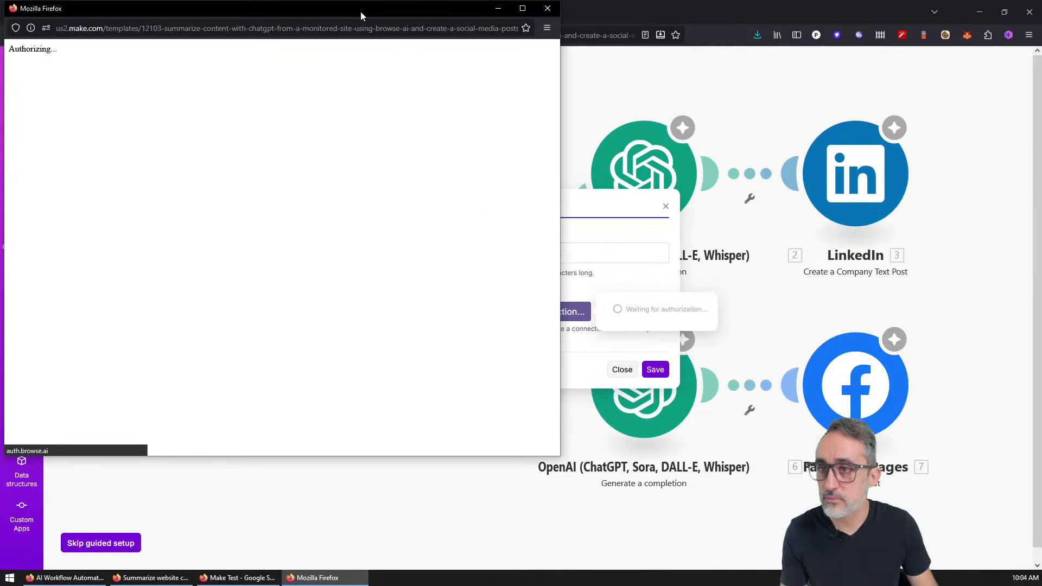
{"action": "left_click_drag", "start_coordinate": [361, 15], "coordinate": [600, 68]}
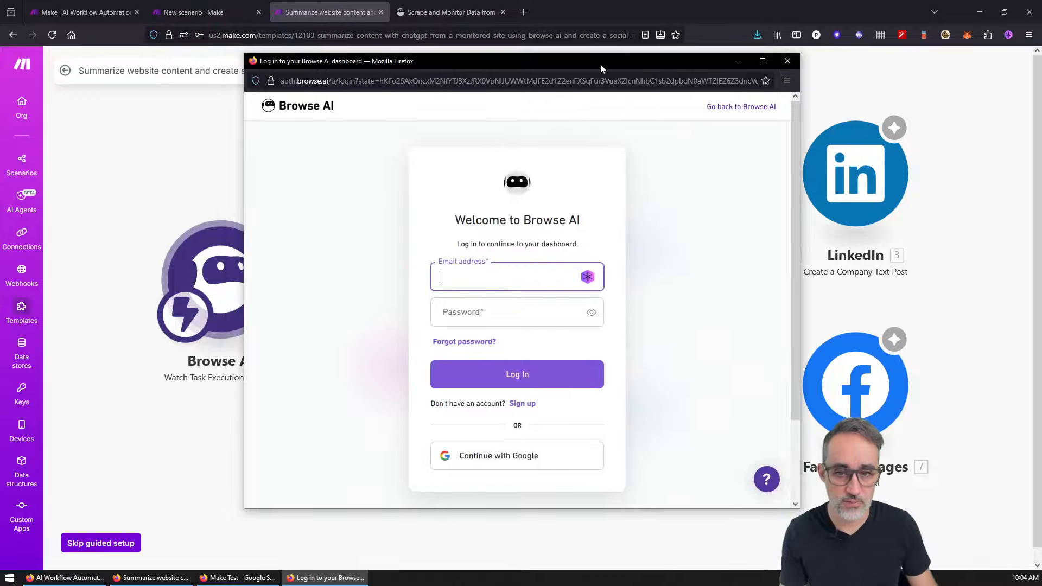
{"action": "left_click", "coordinate": [787, 61]}
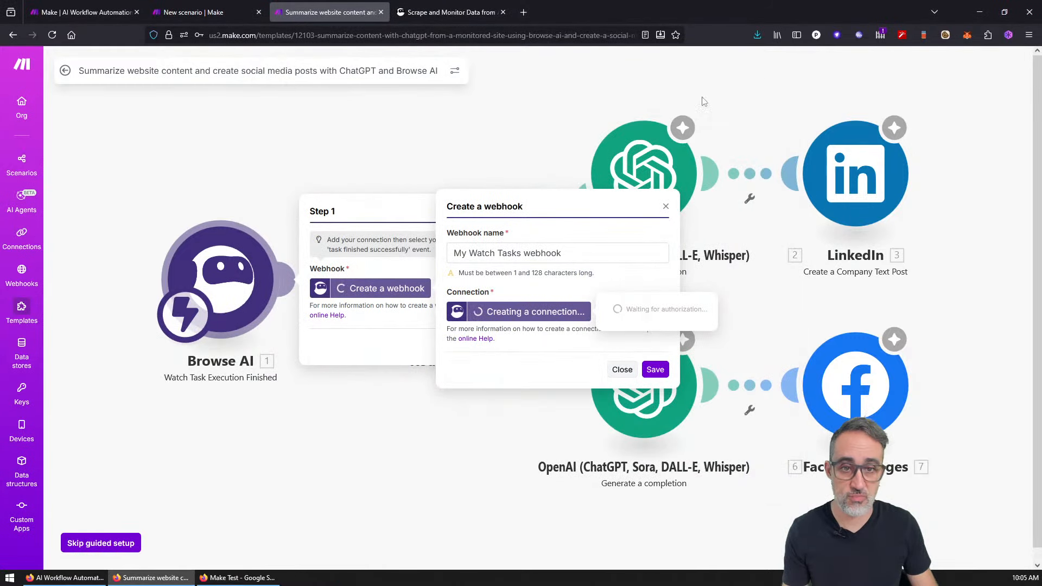
Step: Close the Create a webhook dialog and Step 1 panel, leaving the template's flow showing
{"action": "left_click", "coordinate": [664, 209]}
{"action": "left_click", "coordinate": [529, 212]}
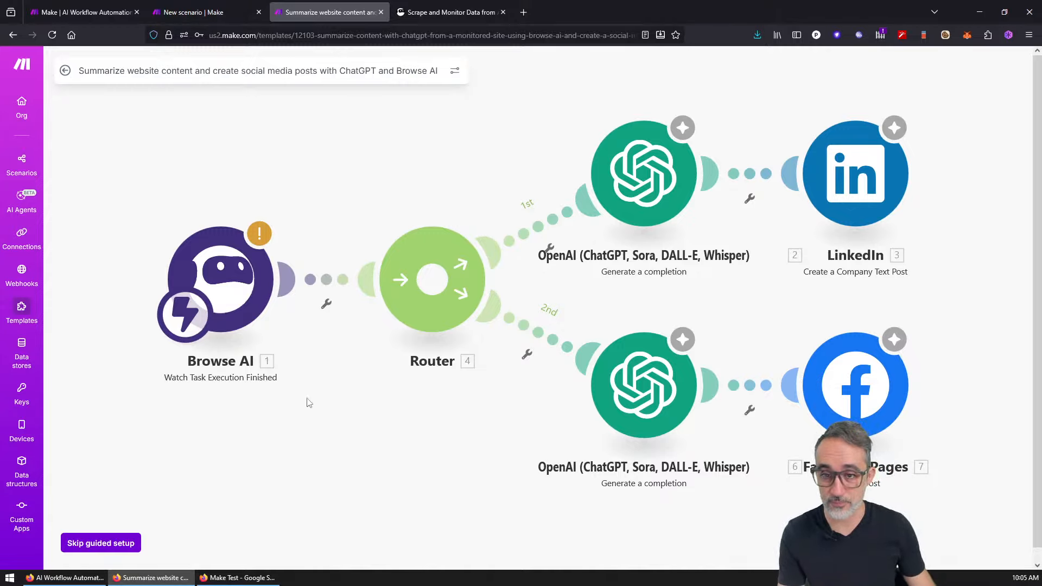
{"action": "scroll", "coordinate": [315, 421], "scroll_direction": "down", "scroll_amount": 3}
{"action": "left_click_drag", "start_coordinate": [311, 437], "coordinate": [344, 404]}
{"action": "scroll", "coordinate": [342, 414], "scroll_direction": "up", "scroll_amount": 1}
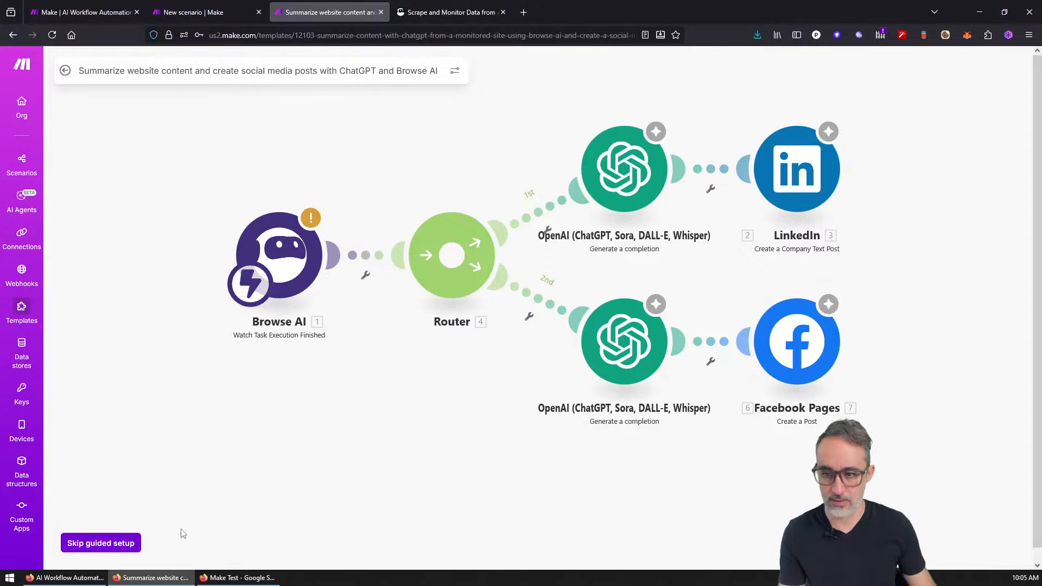
Step: Skip guided setup and add an HTTP Get a file module, placing it below the Browse AI trigger
{"action": "left_click", "coordinate": [90, 544]}
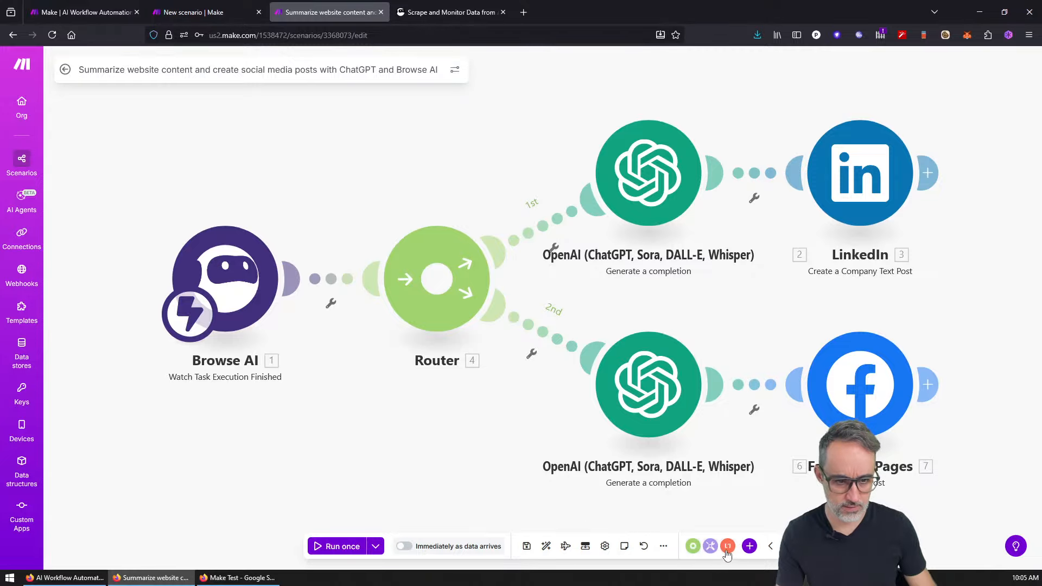
{"action": "left_click", "coordinate": [749, 546]}
{"action": "type", "text": "htt"}
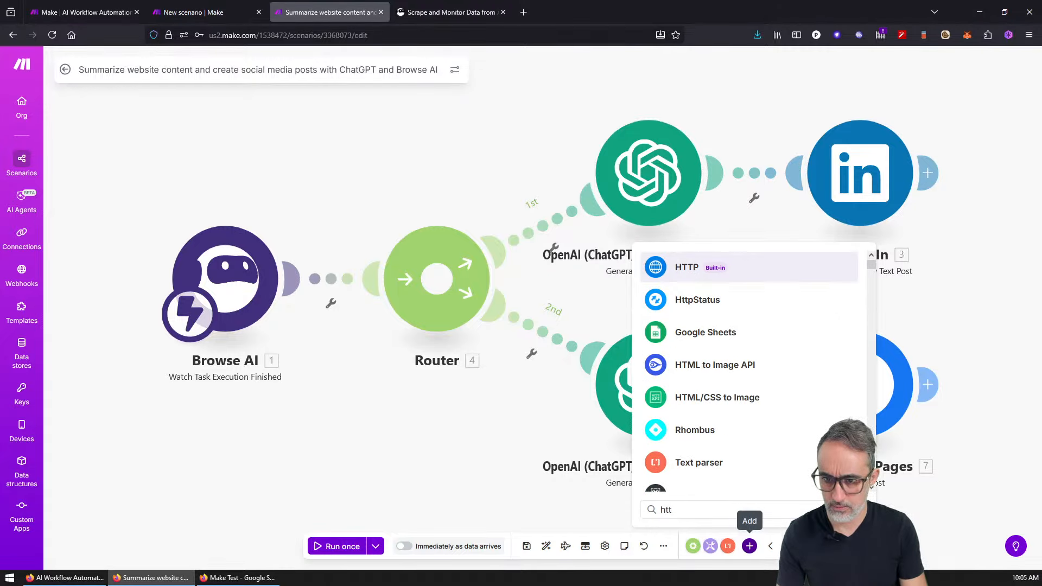
{"action": "key", "text": "Return"}
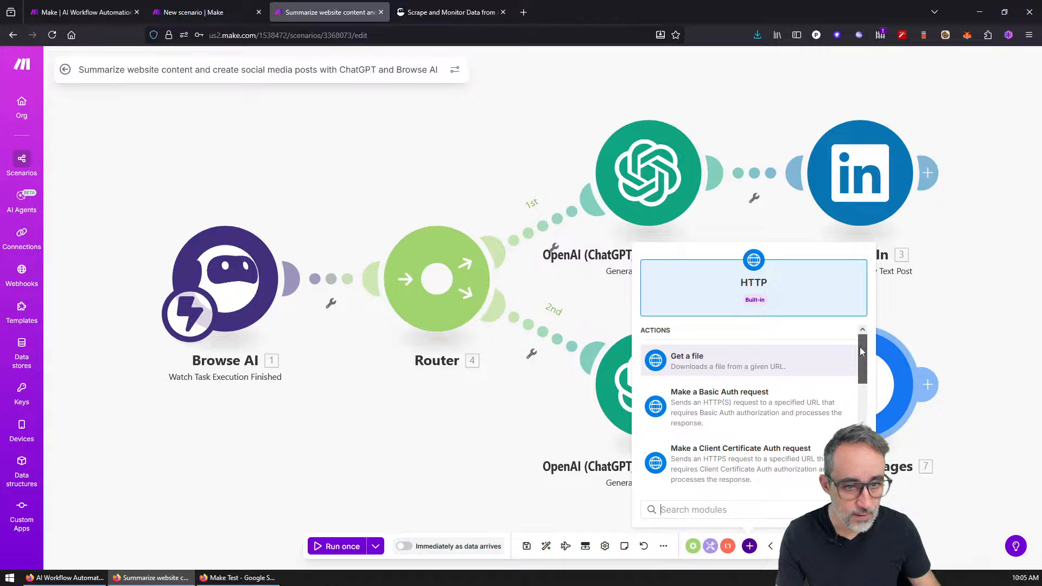
{"action": "left_click_drag", "start_coordinate": [860, 347], "coordinate": [867, 312]}
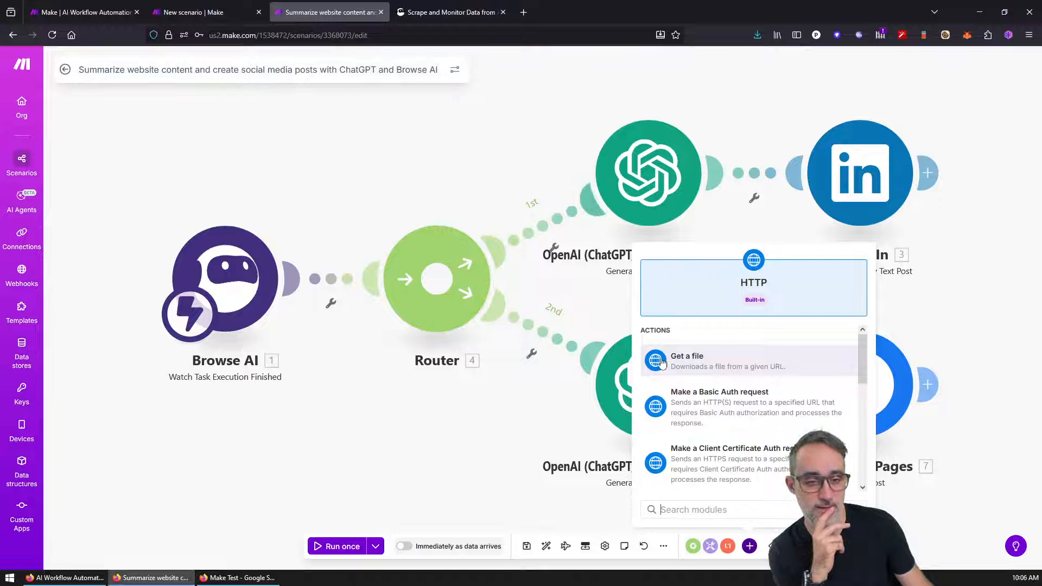
{"action": "left_click", "coordinate": [774, 362]}
{"action": "left_click_drag", "start_coordinate": [765, 362], "coordinate": [183, 477]}
Step: Try opening and linking the unconnected HTTP module, which warns it must first join the flow
{"action": "right_click", "coordinate": [389, 345]}
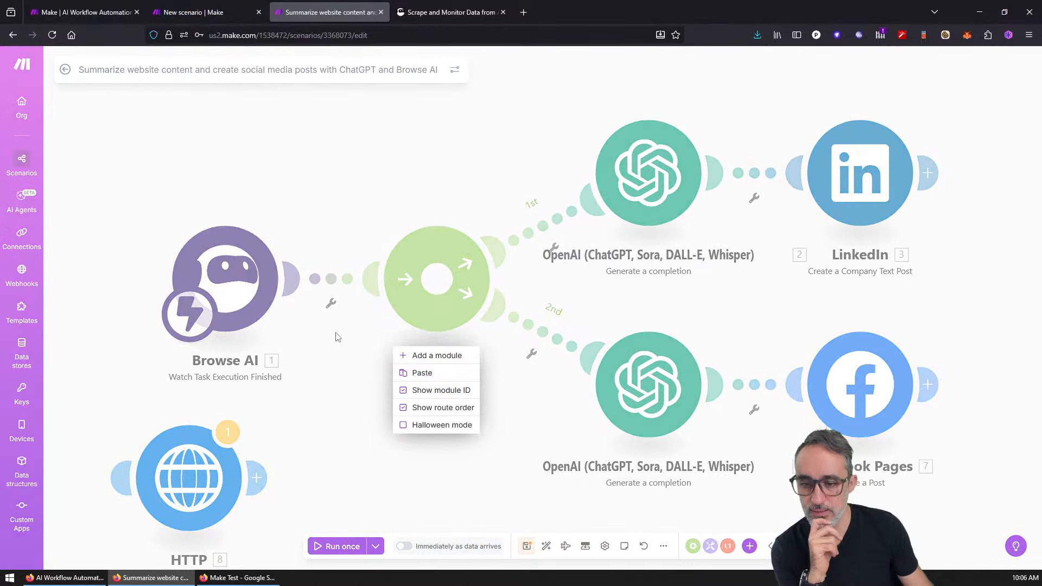
{"action": "left_click", "coordinate": [335, 334]}
{"action": "left_click_drag", "start_coordinate": [283, 445], "coordinate": [333, 338]}
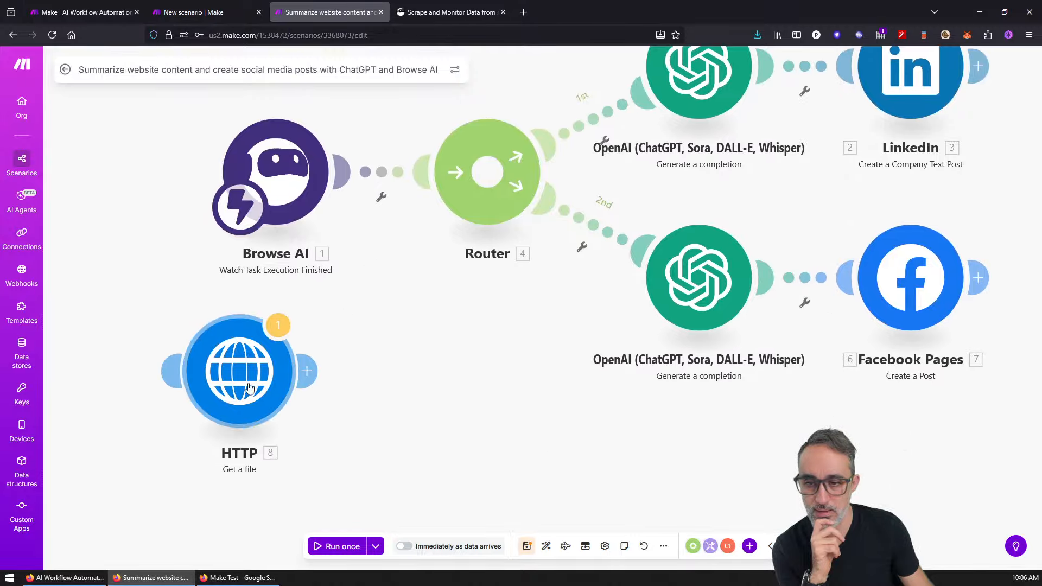
{"action": "left_click", "coordinate": [269, 335]}
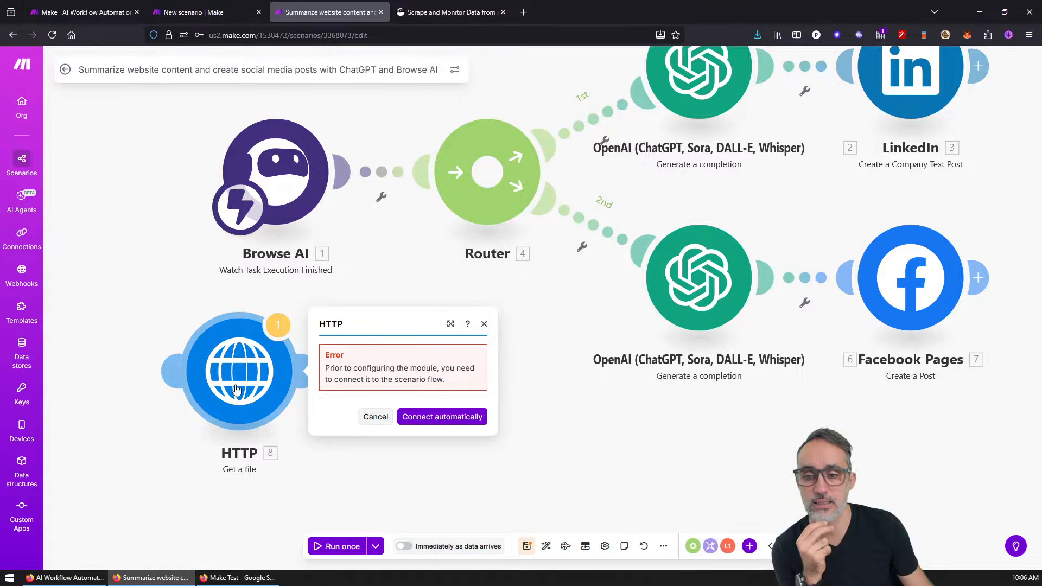
{"action": "left_click_drag", "start_coordinate": [171, 372], "coordinate": [105, 375]}
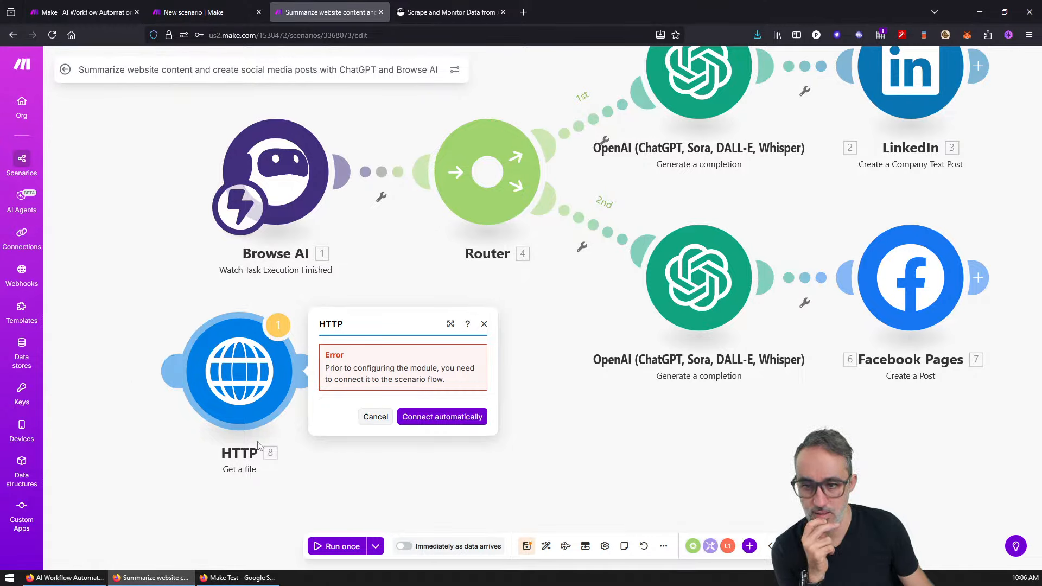
{"action": "left_click", "coordinate": [484, 325]}
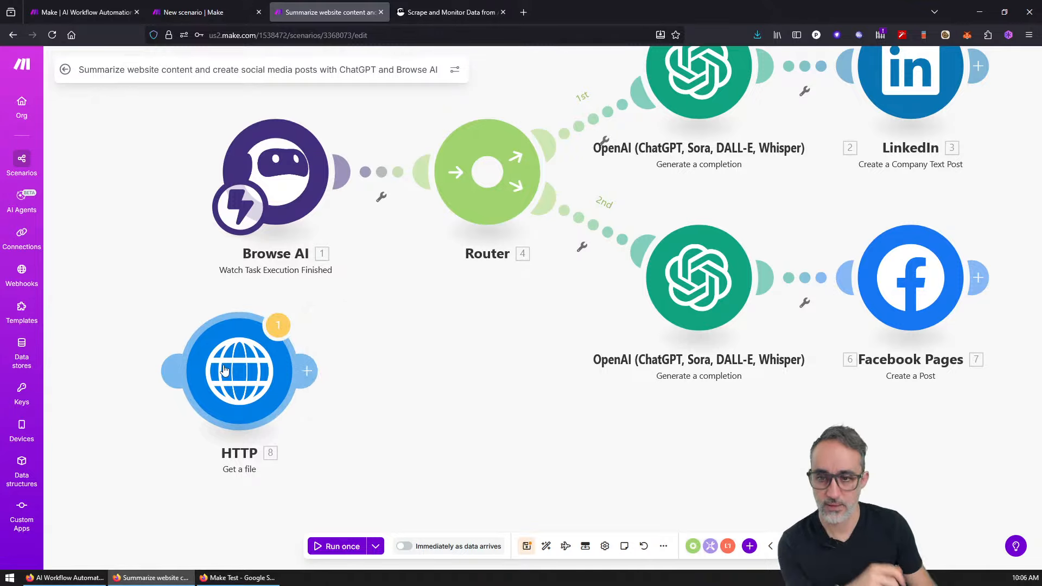
{"action": "left_click", "coordinate": [294, 365]}
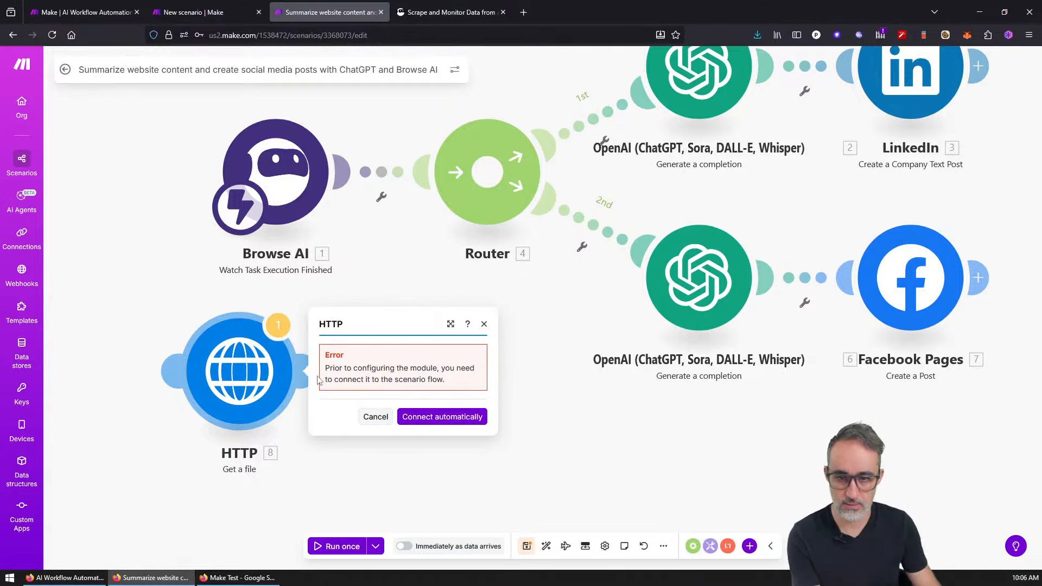
Step: Delete the unconnected HTTP Get a file module
{"action": "left_click", "coordinate": [375, 416]}
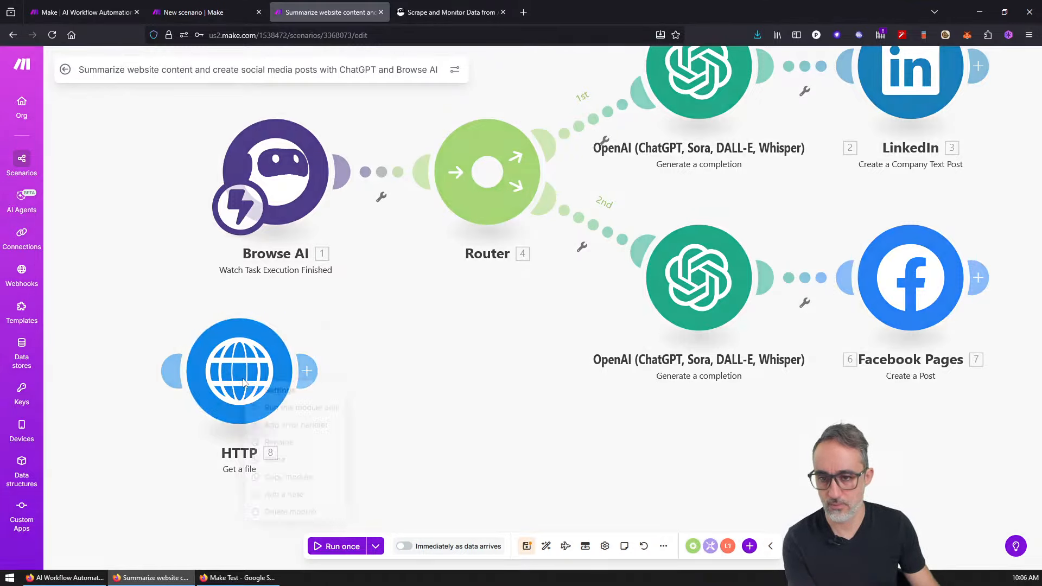
{"action": "right_click", "coordinate": [248, 391]}
{"action": "left_click", "coordinate": [293, 512]}
Step: Add an HTTP Make a request module on the Router's third route and tidy the Browse AI trigger
{"action": "left_click", "coordinate": [748, 546]}
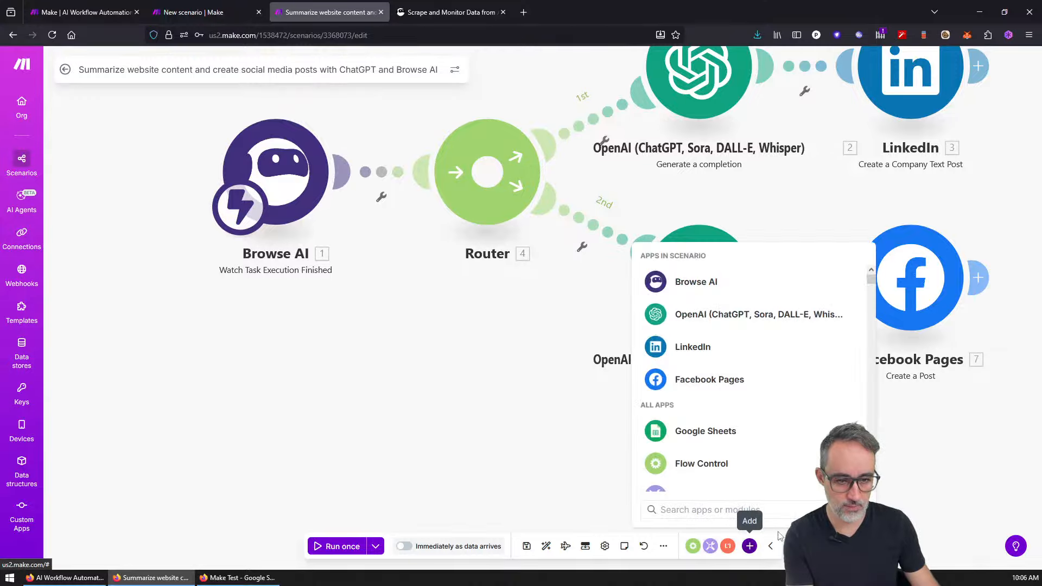
{"action": "type", "text": "http"}
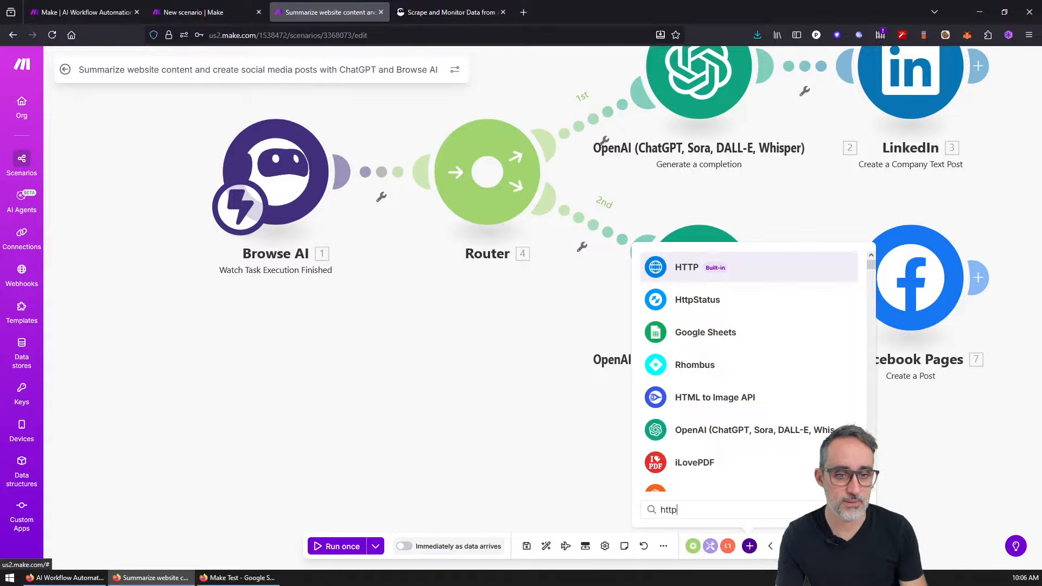
{"action": "key", "text": "Return"}
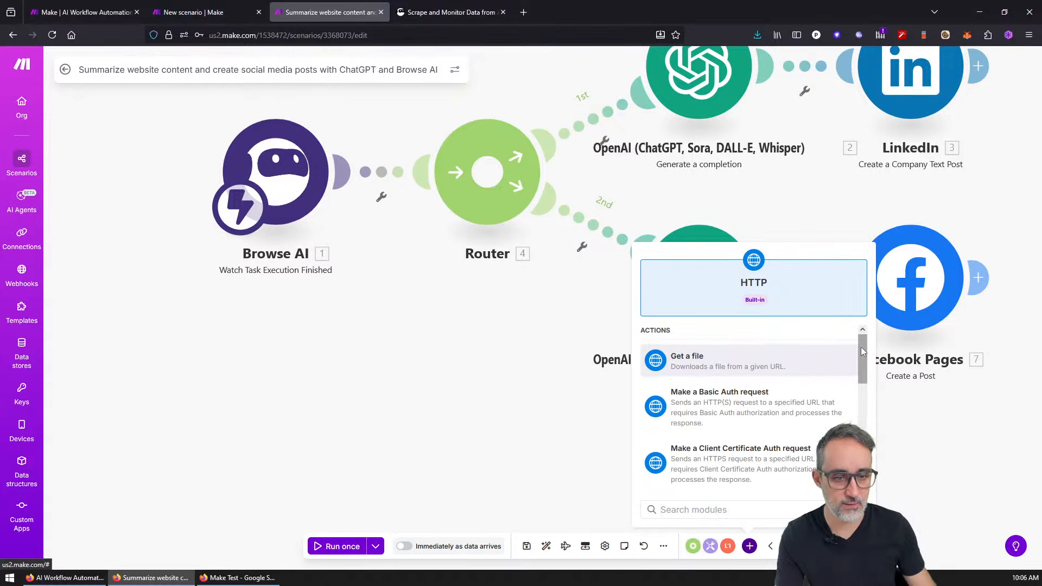
{"action": "scroll", "coordinate": [861, 357], "scroll_direction": "down", "scroll_amount": 3}
{"action": "scroll", "coordinate": [758, 383], "scroll_direction": "down", "scroll_amount": 3}
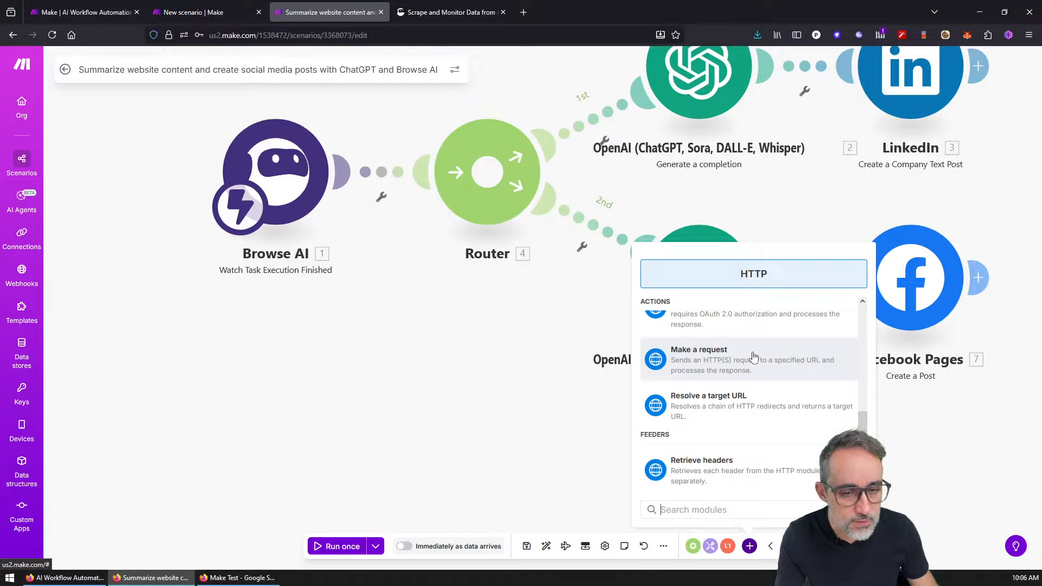
{"action": "left_click", "coordinate": [745, 363]}
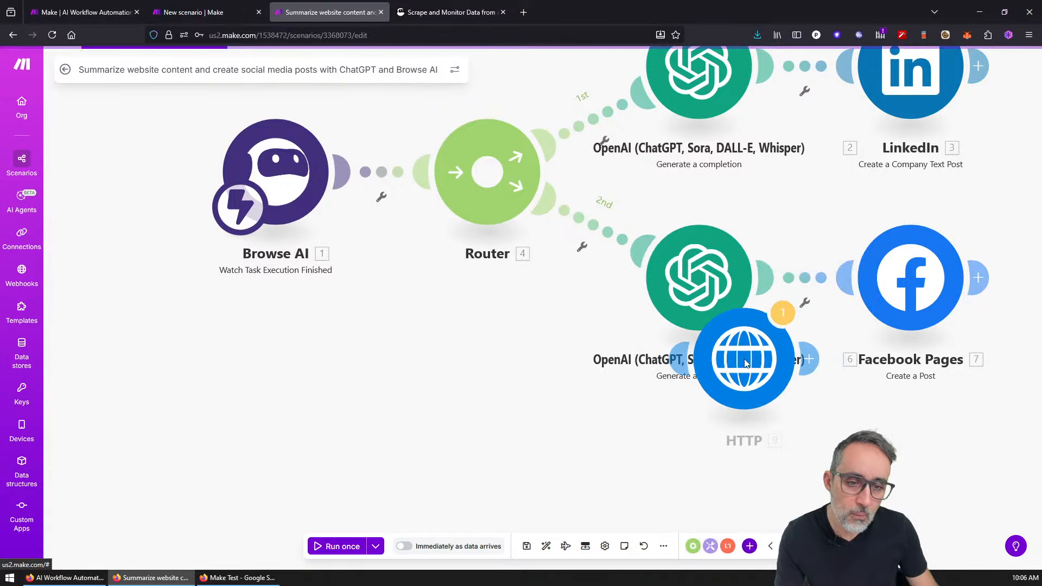
{"action": "left_click_drag", "start_coordinate": [737, 395], "coordinate": [209, 401]}
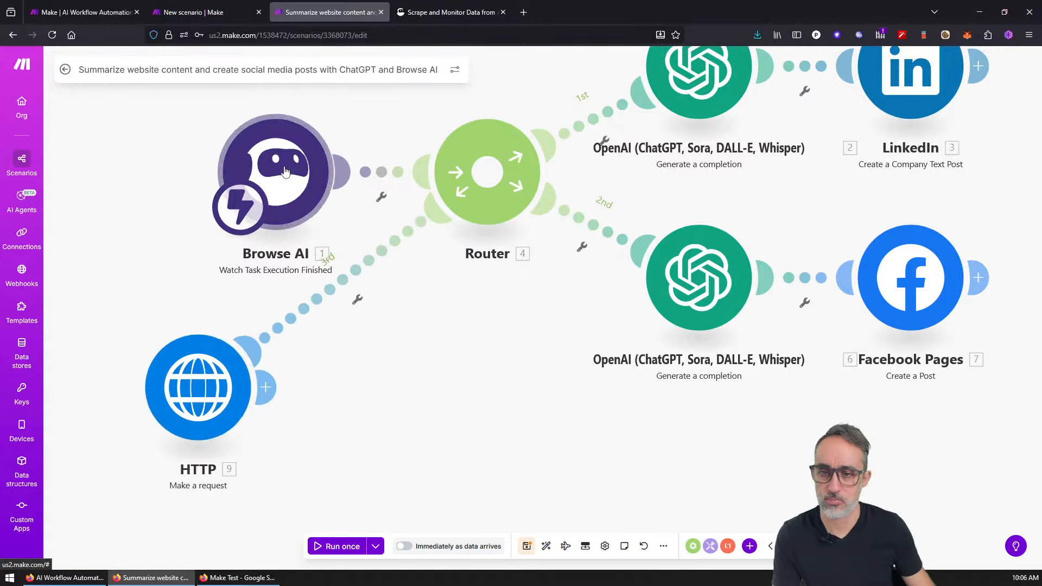
{"action": "left_click_drag", "start_coordinate": [282, 184], "coordinate": [251, 115]}
{"action": "left_click_drag", "start_coordinate": [198, 409], "coordinate": [194, 437]}
{"action": "left_click_drag", "start_coordinate": [244, 130], "coordinate": [223, 195]}
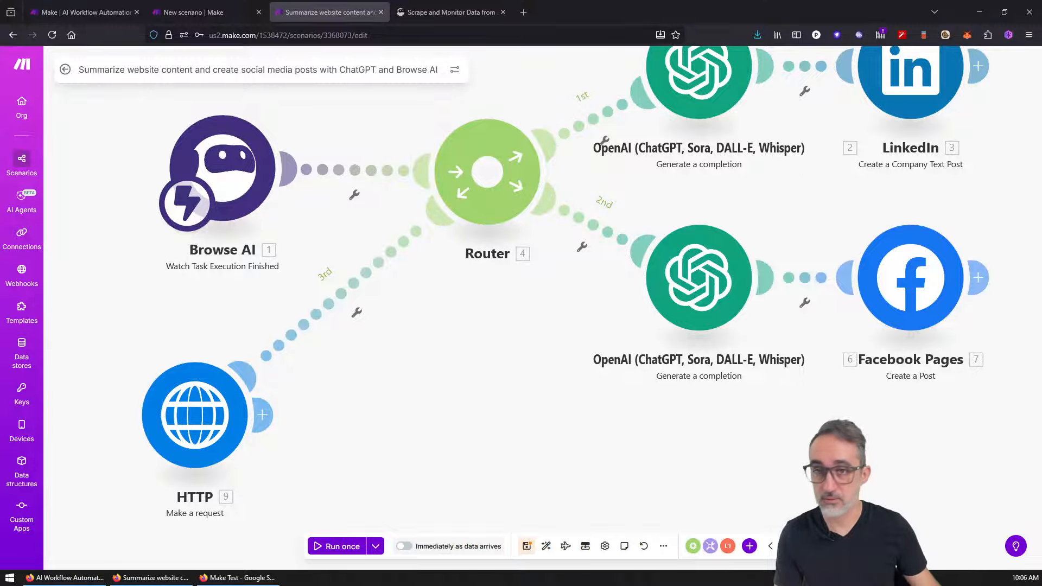
Step: On the Browse AI site, start the free sign-up and move the tab into its own window
{"action": "left_click", "coordinate": [448, 15]}
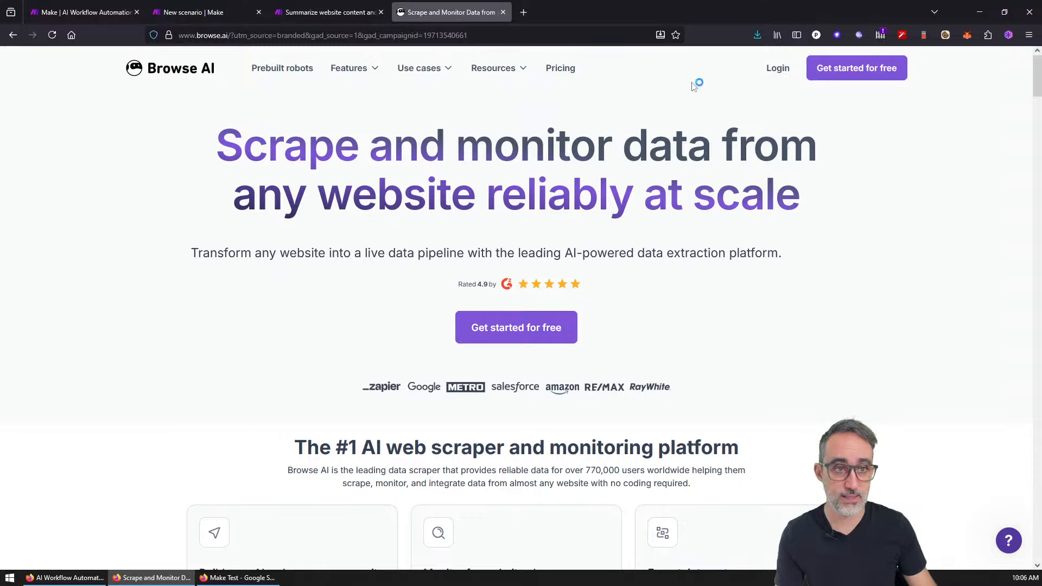
{"action": "left_click", "coordinate": [831, 79]}
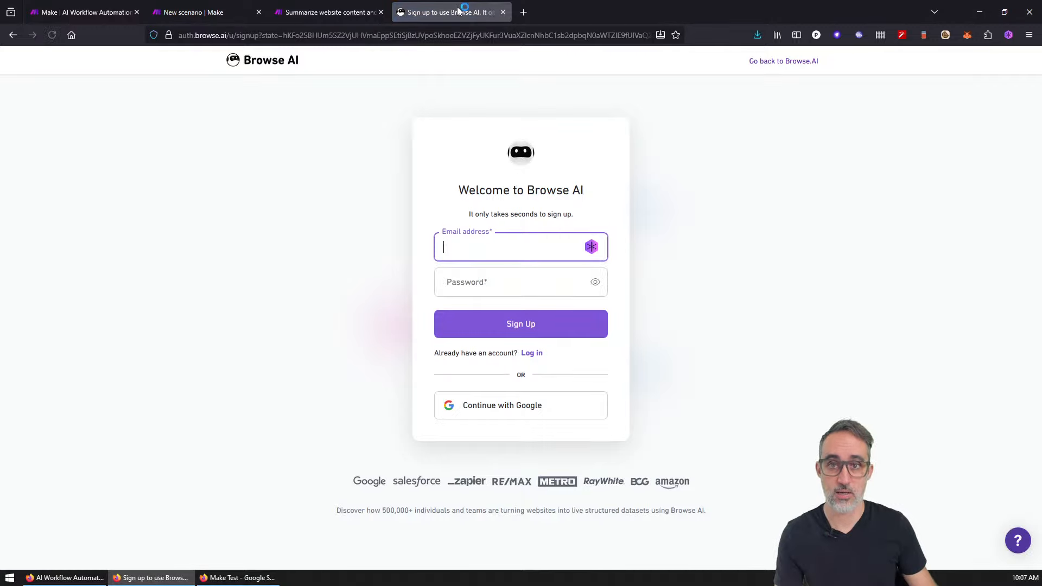
{"action": "left_click_drag", "start_coordinate": [459, 8], "coordinate": [442, 0]}
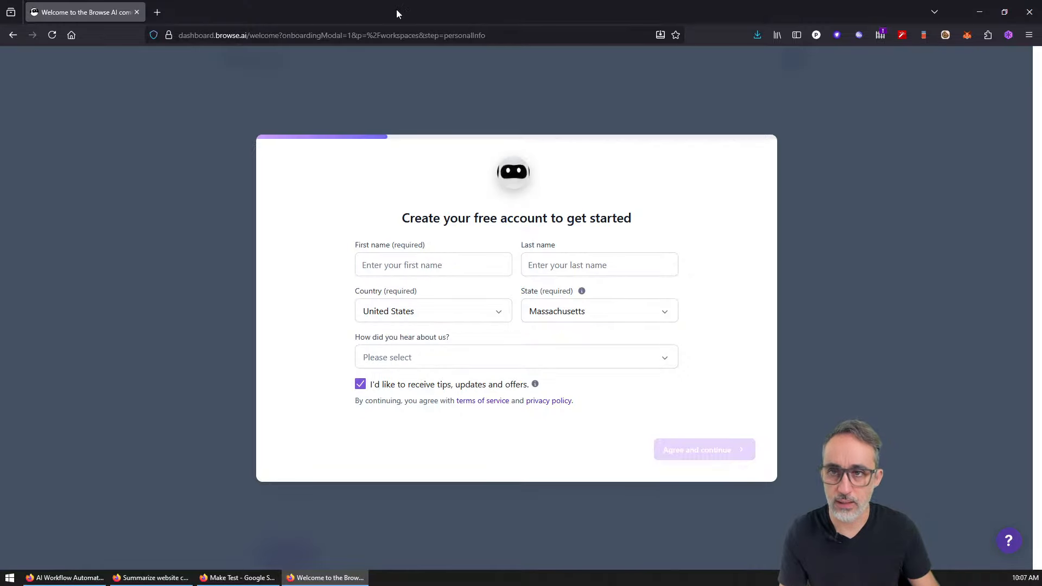
Step: Fill the profile with a first name, United States, no tips or offers, heard via Google, and submit
{"action": "left_click", "coordinate": [52, 35]}
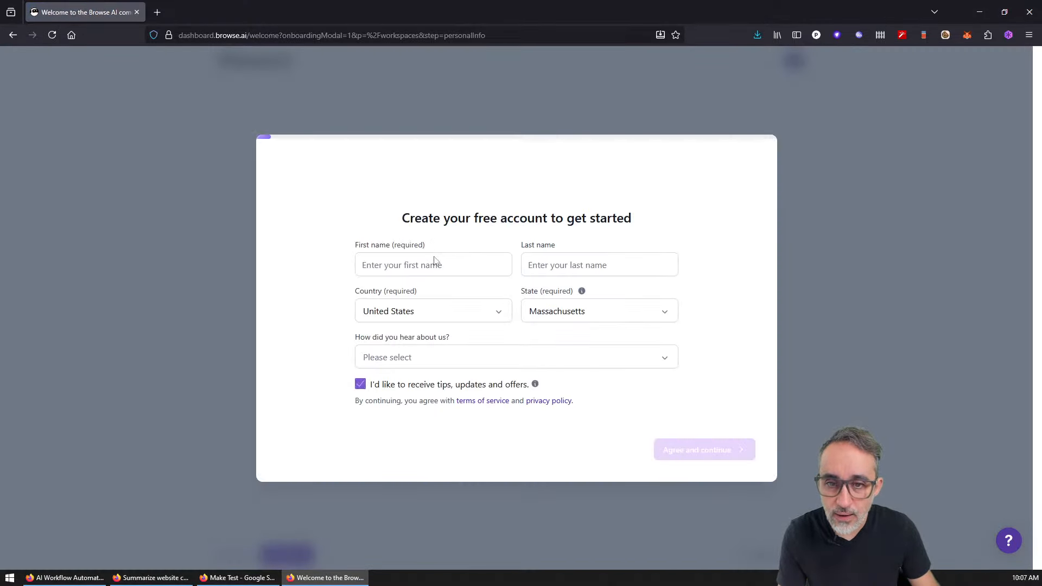
{"action": "left_click", "coordinate": [435, 261]}
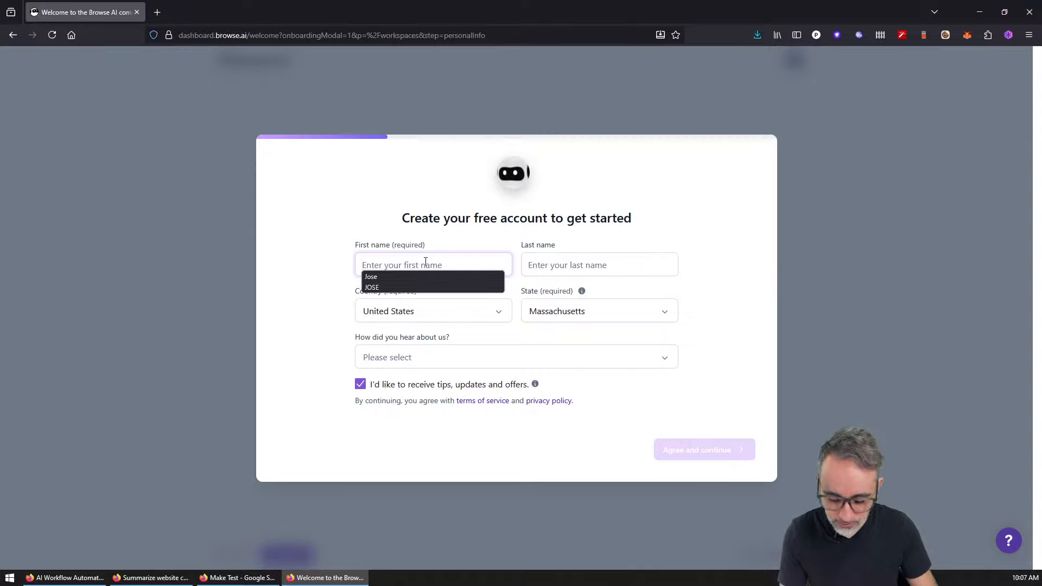
{"action": "type", "text": "Jose"}
{"action": "key", "text": "Tab"}
{"action": "key", "text": "Tab"}
{"action": "key", "text": "Tab"}
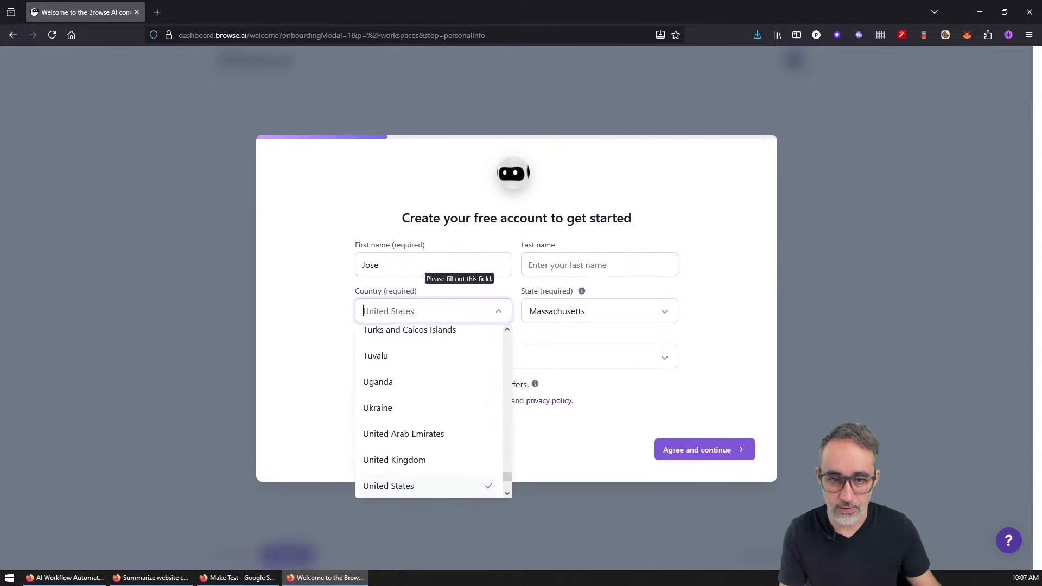
{"action": "left_click", "coordinate": [448, 357]}
{"action": "left_click", "coordinate": [360, 385]}
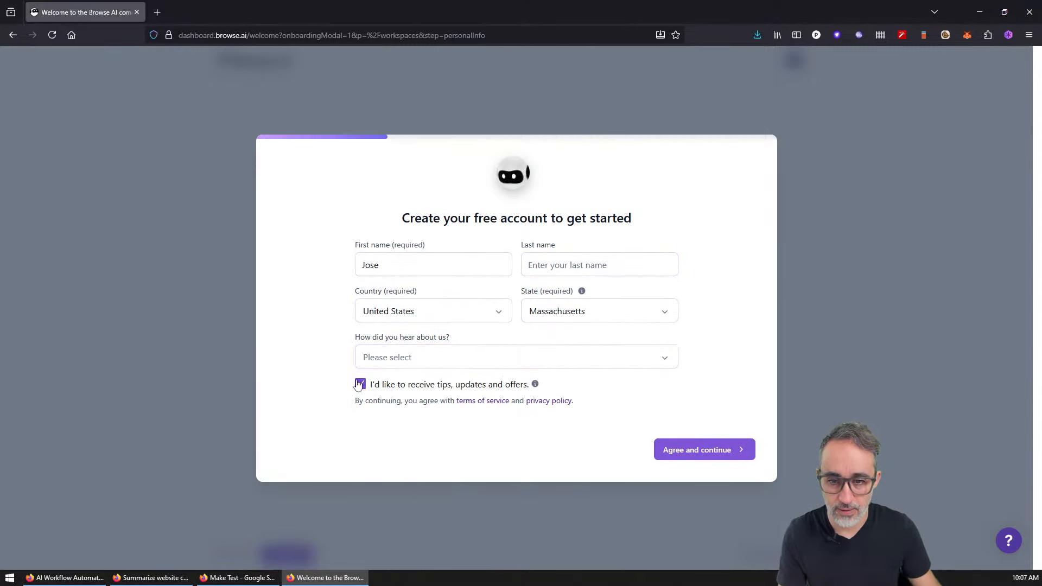
{"action": "left_click", "coordinate": [379, 357]}
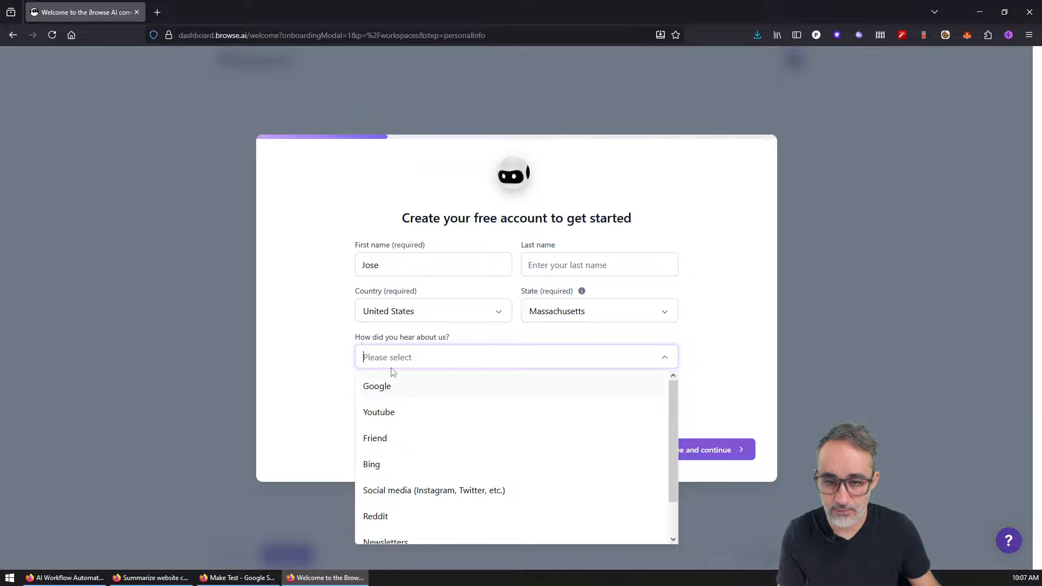
{"action": "left_click", "coordinate": [390, 386]}
{"action": "left_click", "coordinate": [713, 450]}
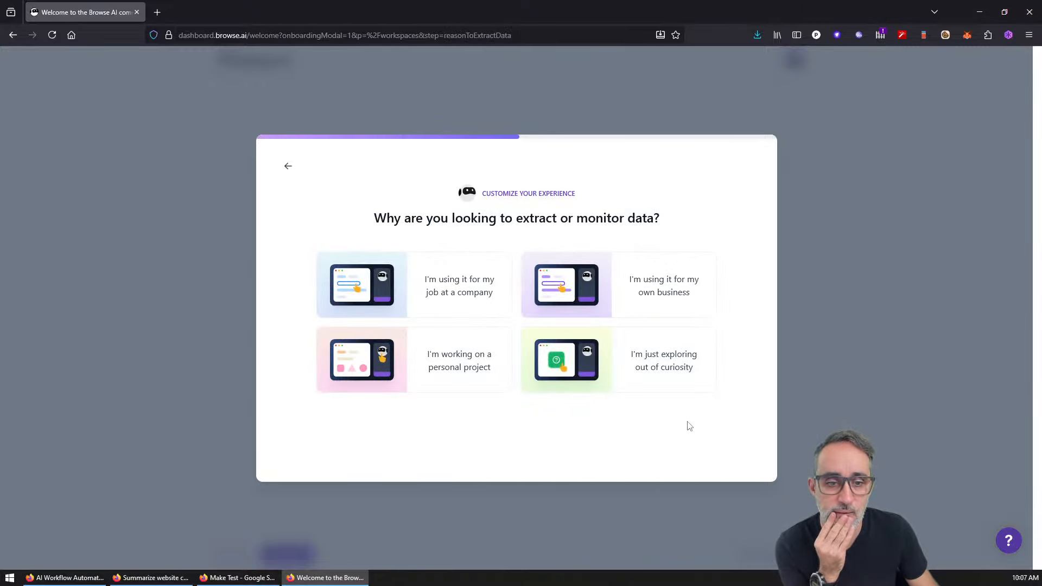
Step: Answer the onboarding questions (exploring, don't know yet, build it yourself) and finish to reach Build New Robot
{"action": "left_click", "coordinate": [675, 383]}
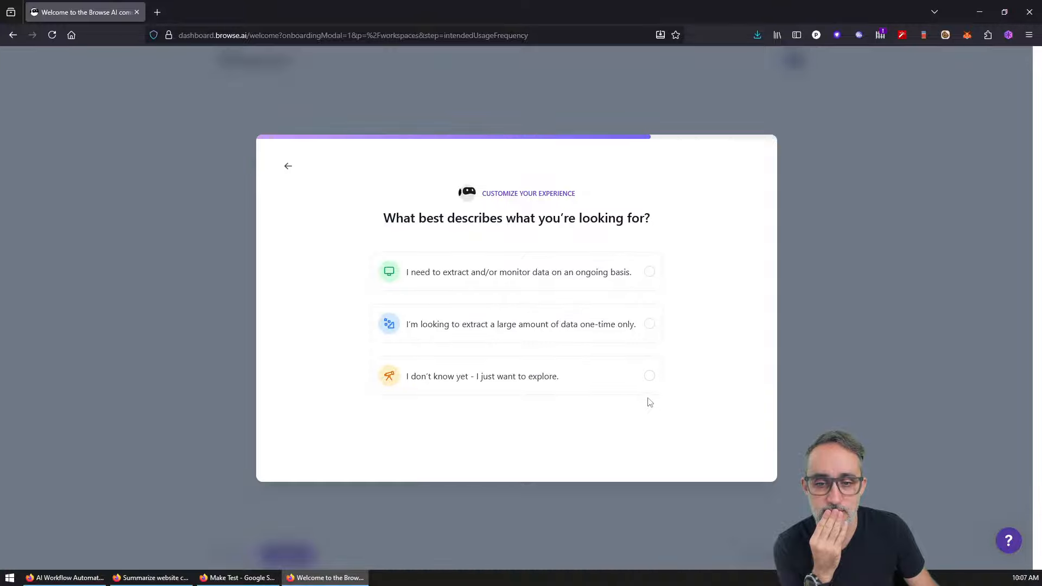
{"action": "left_click", "coordinate": [649, 382]}
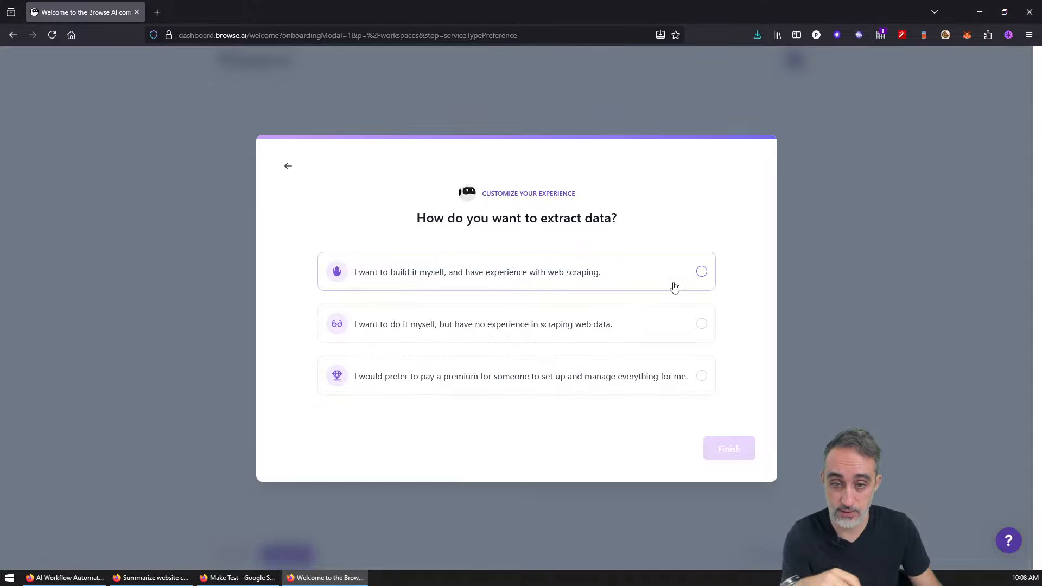
{"action": "left_click", "coordinate": [646, 278]}
{"action": "left_click", "coordinate": [722, 444]}
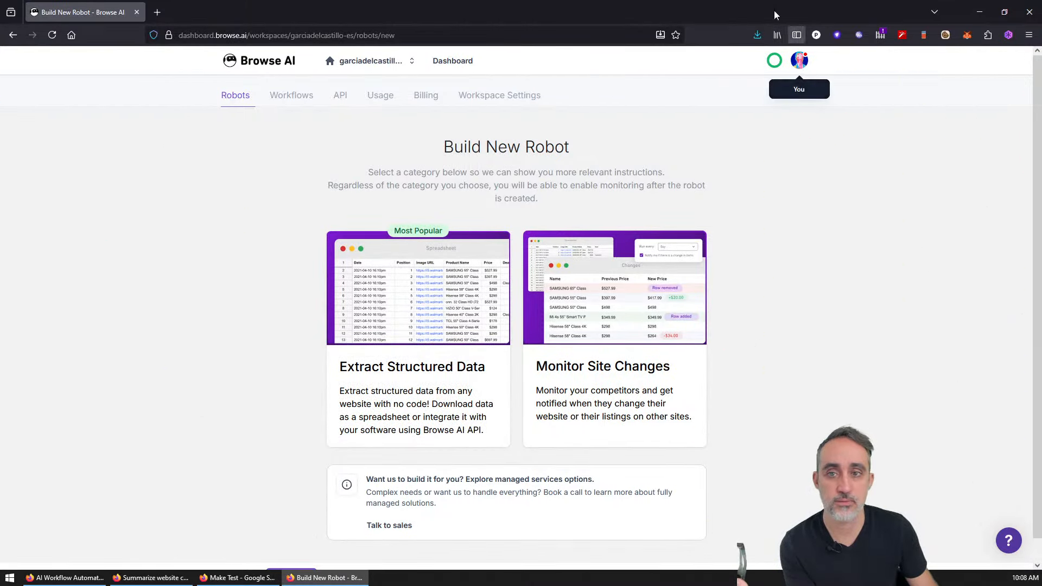
{"action": "left_click", "coordinate": [407, 61]}
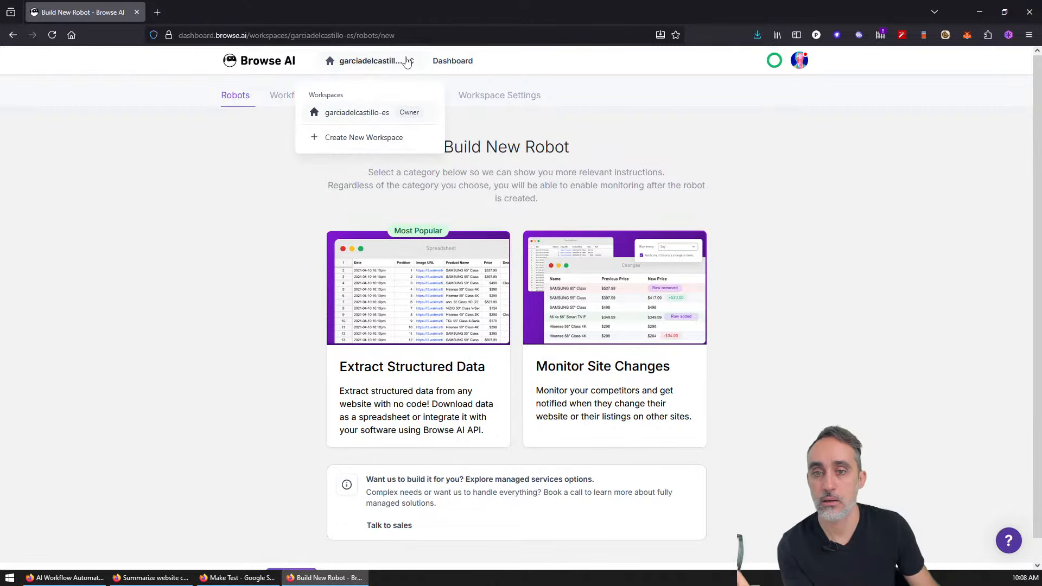
{"action": "left_click", "coordinate": [407, 61]}
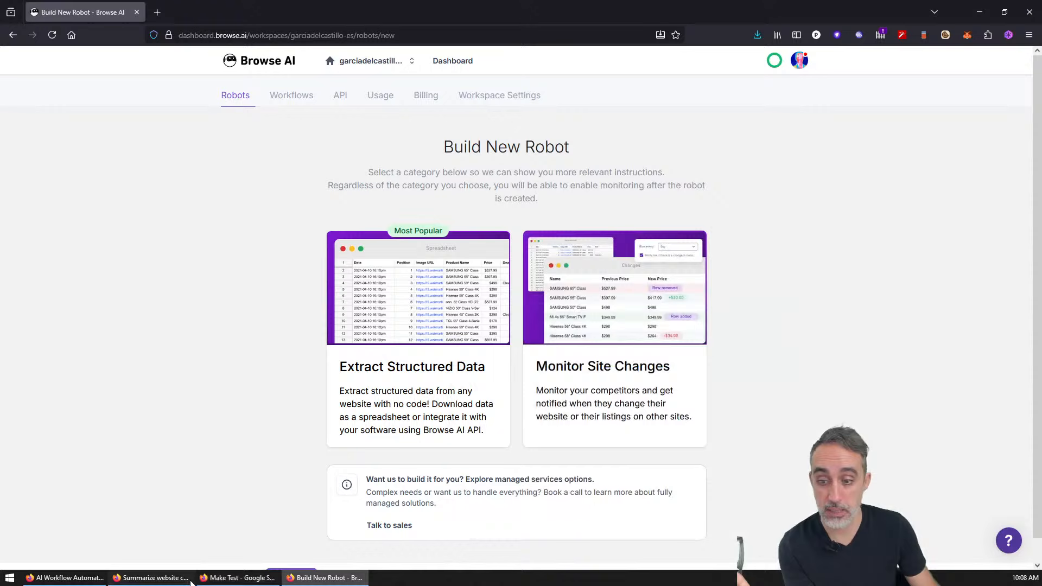
Step: Start a new webhook on the Browse AI trigger, authorize a Browse AI connection, and load its robots
{"action": "left_click", "coordinate": [152, 578]}
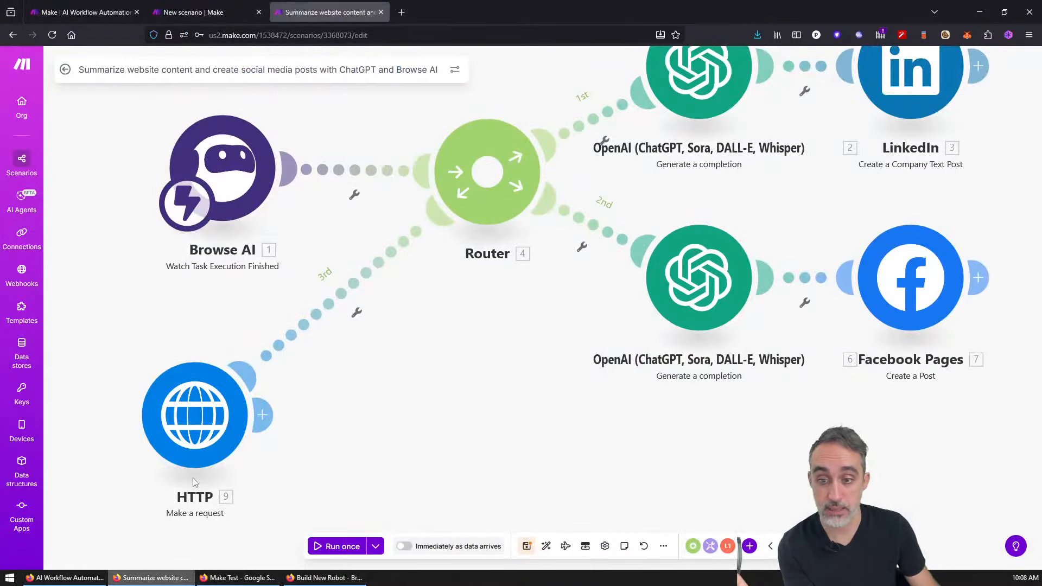
{"action": "left_click", "coordinate": [229, 171]}
{"action": "left_click", "coordinate": [358, 166]}
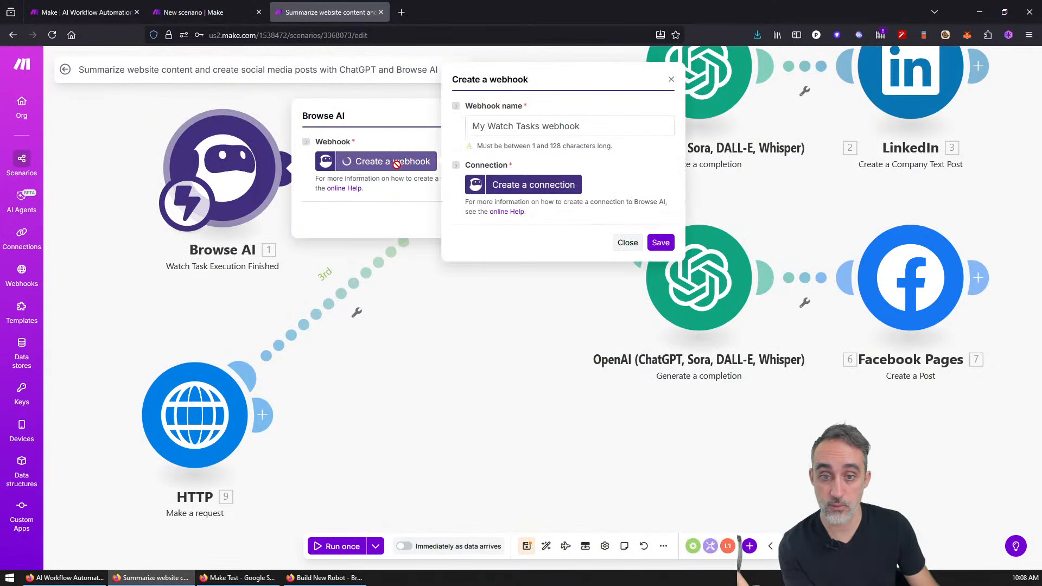
{"action": "left_click", "coordinate": [539, 187]}
{"action": "left_click", "coordinate": [832, 274]}
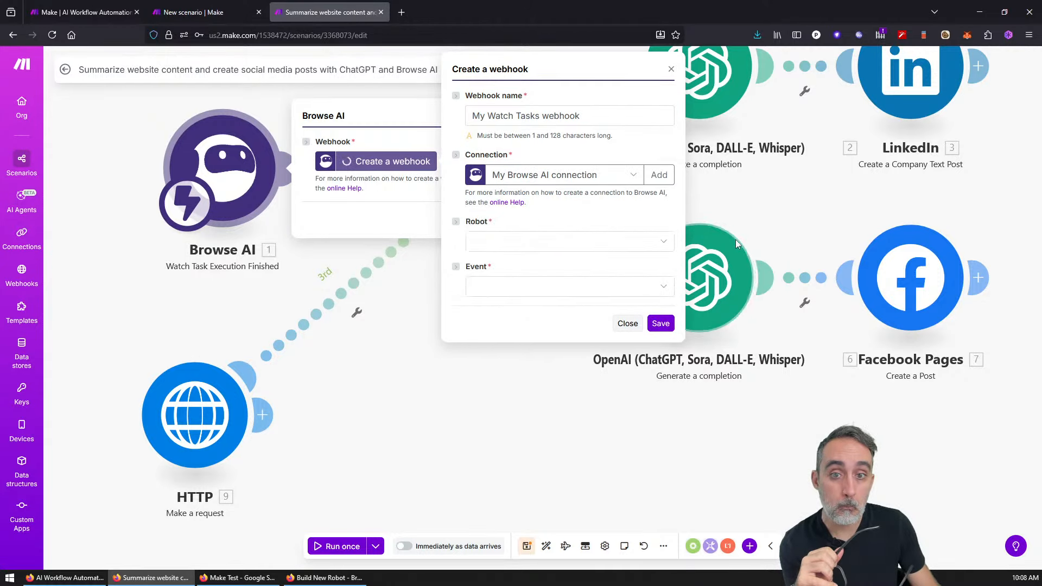
{"action": "left_click", "coordinate": [643, 241]}
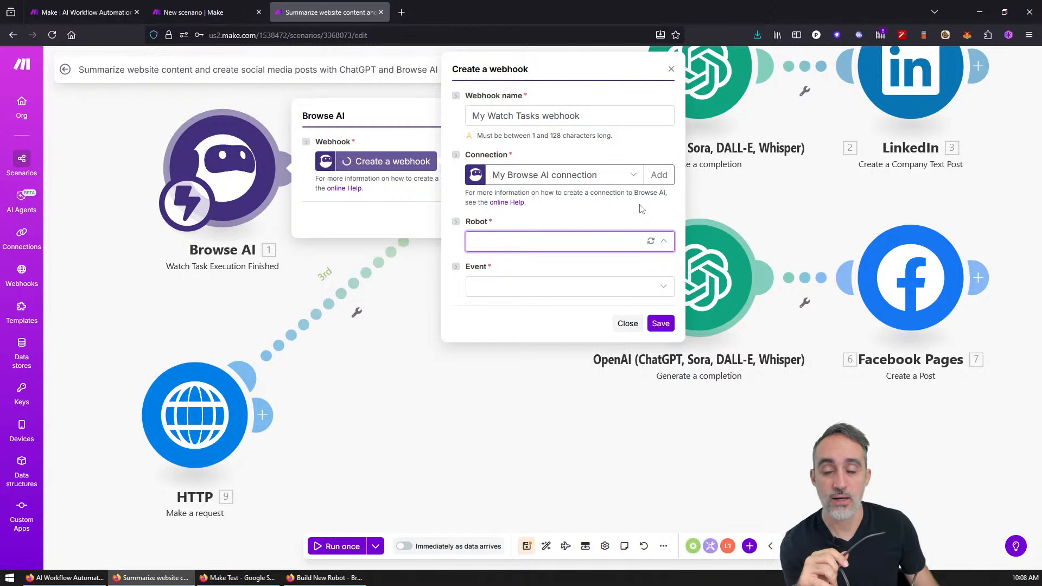
Step: Check the Browse AI robots page, then cancel the webhook and close the trigger settings
{"action": "left_click", "coordinate": [318, 578]}
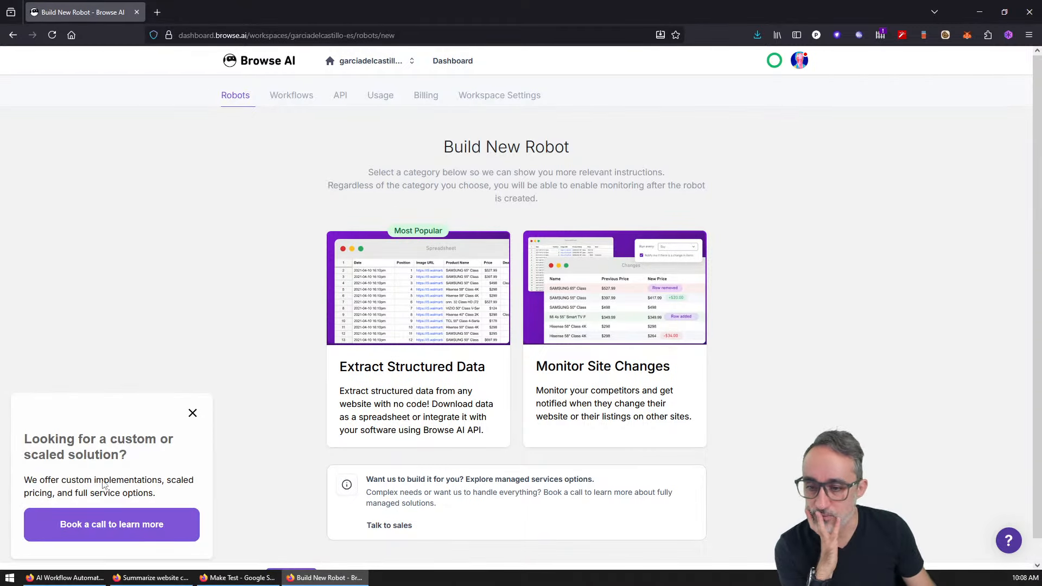
{"action": "left_click", "coordinate": [193, 413]}
{"action": "left_click", "coordinate": [982, 12]}
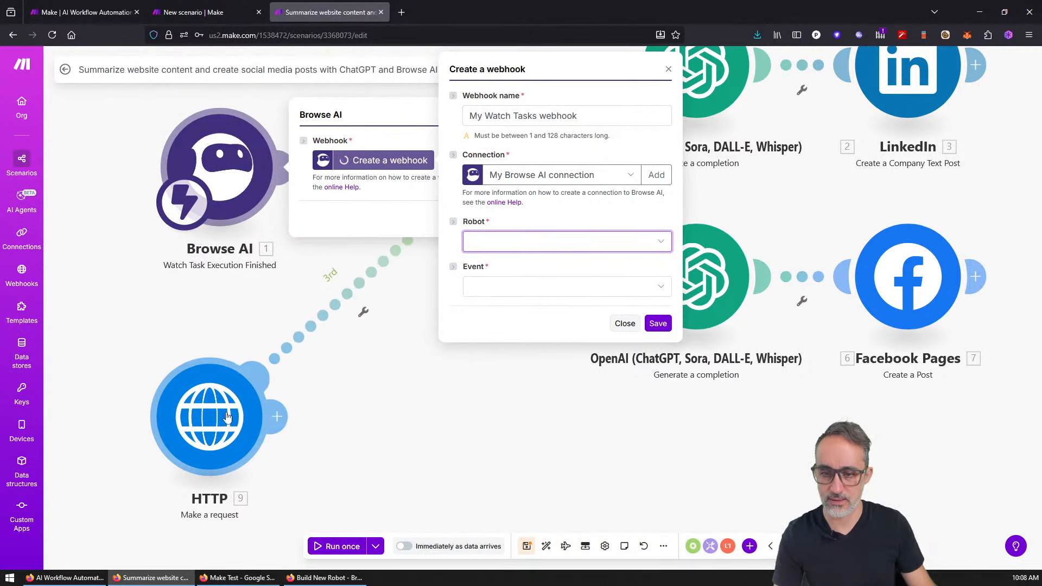
{"action": "left_click", "coordinate": [668, 69]}
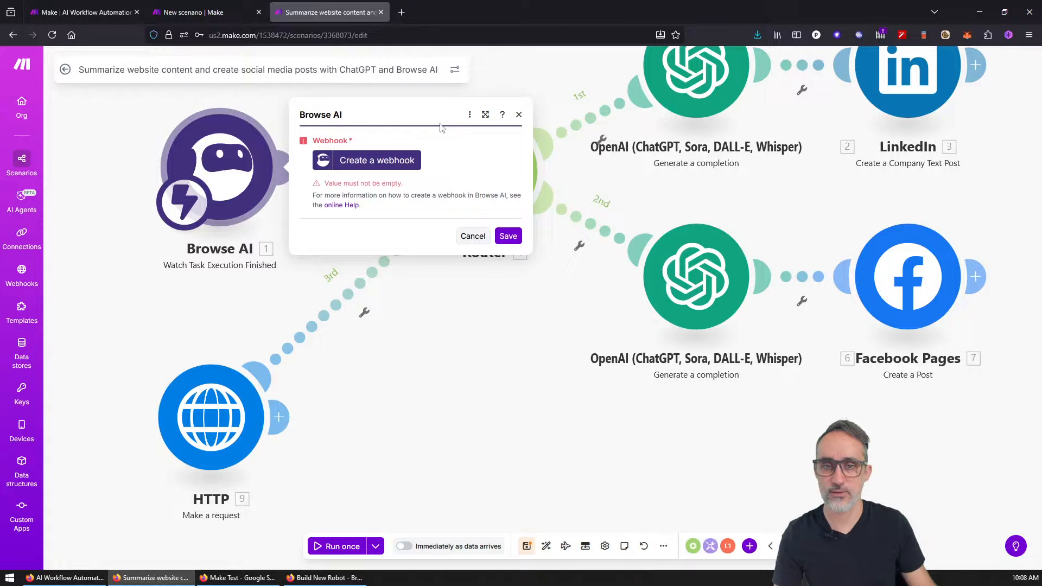
{"action": "left_click", "coordinate": [519, 115]}
Step: Nudge the HTTP module slightly upward on the canvas
{"action": "right_click", "coordinate": [484, 378]}
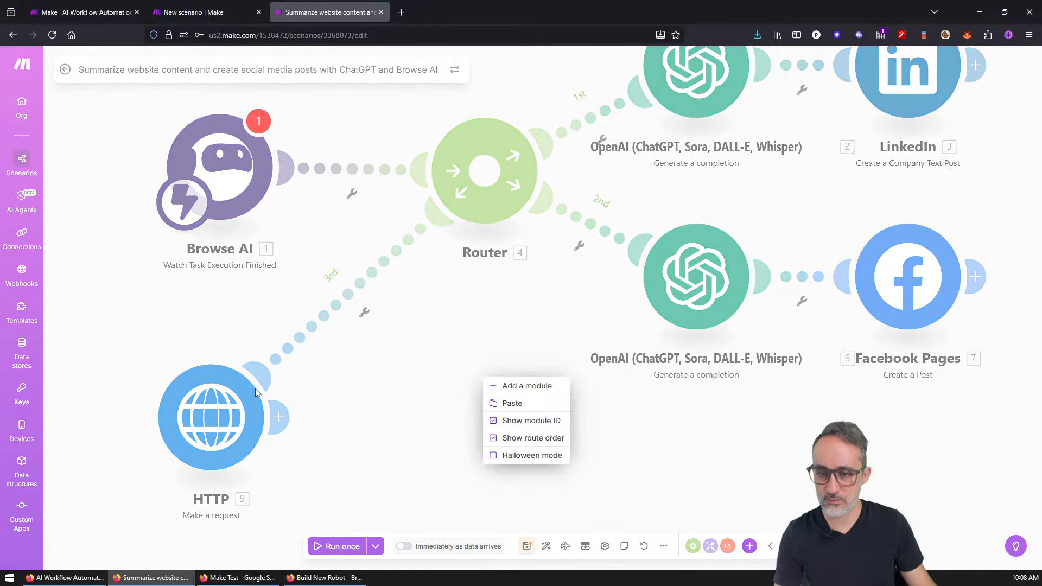
{"action": "left_click", "coordinate": [347, 397]}
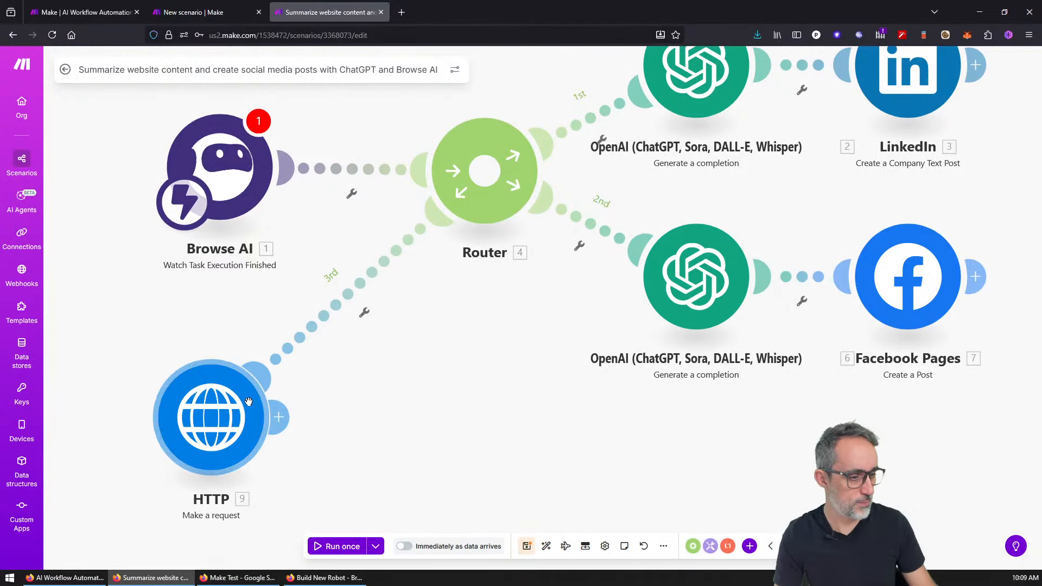
{"action": "left_click_drag", "start_coordinate": [248, 401], "coordinate": [256, 373]}
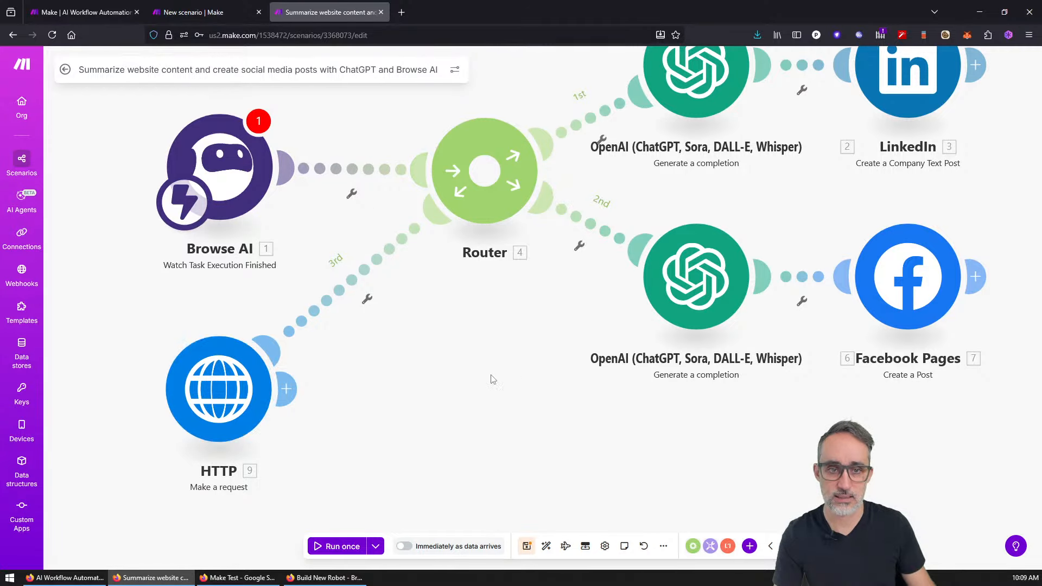
{"action": "scroll", "coordinate": [756, 427], "scroll_direction": "down", "scroll_amount": 5}
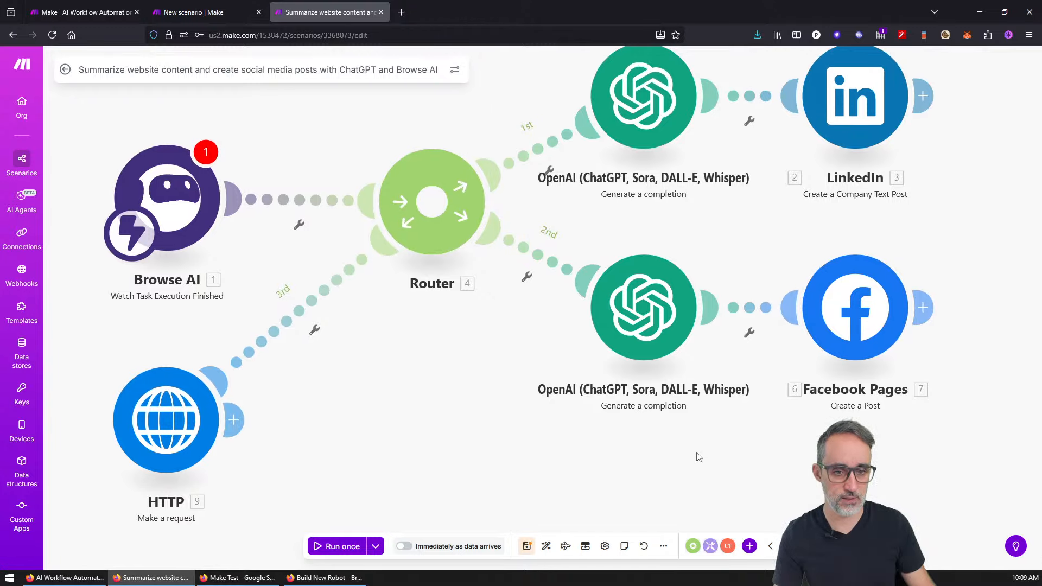
Step: Leave for Templates, saving the scenario's changes despite the empty-value warning
{"action": "left_click", "coordinate": [337, 271]}
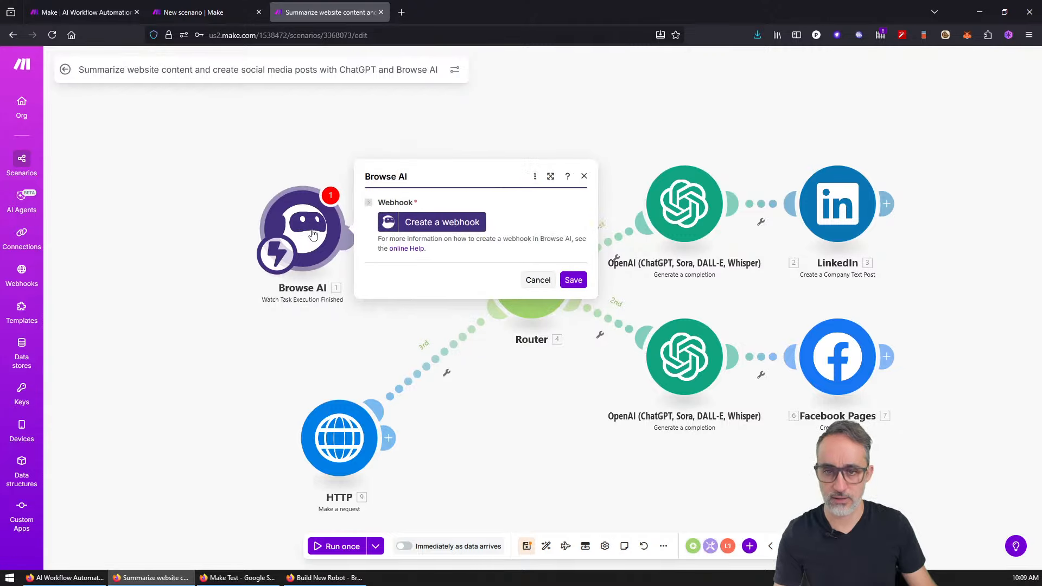
{"action": "right_click", "coordinate": [316, 235]}
{"action": "left_click", "coordinate": [172, 235]}
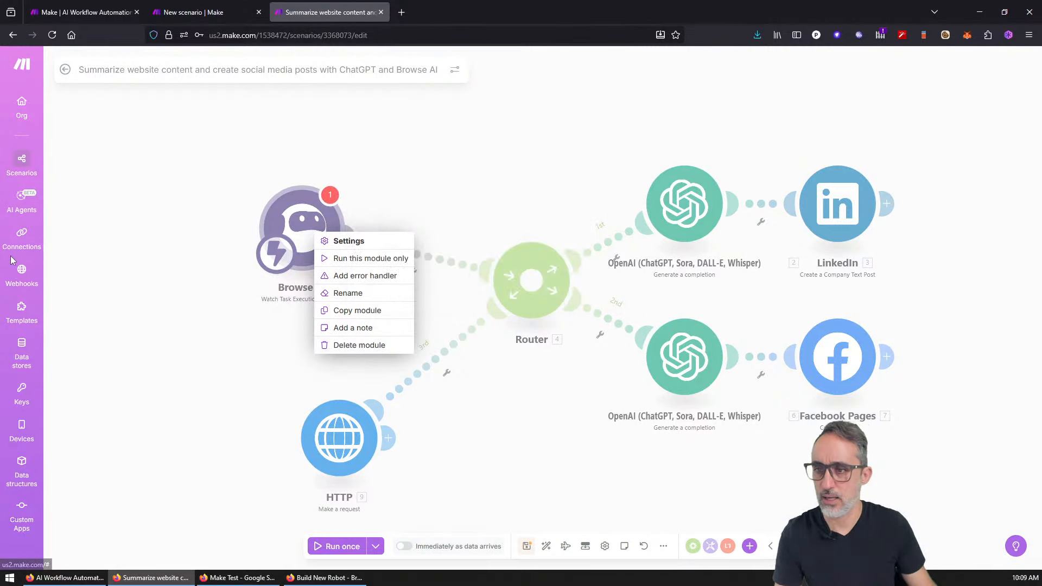
{"action": "left_click", "coordinate": [22, 310]}
{"action": "left_click", "coordinate": [22, 312]}
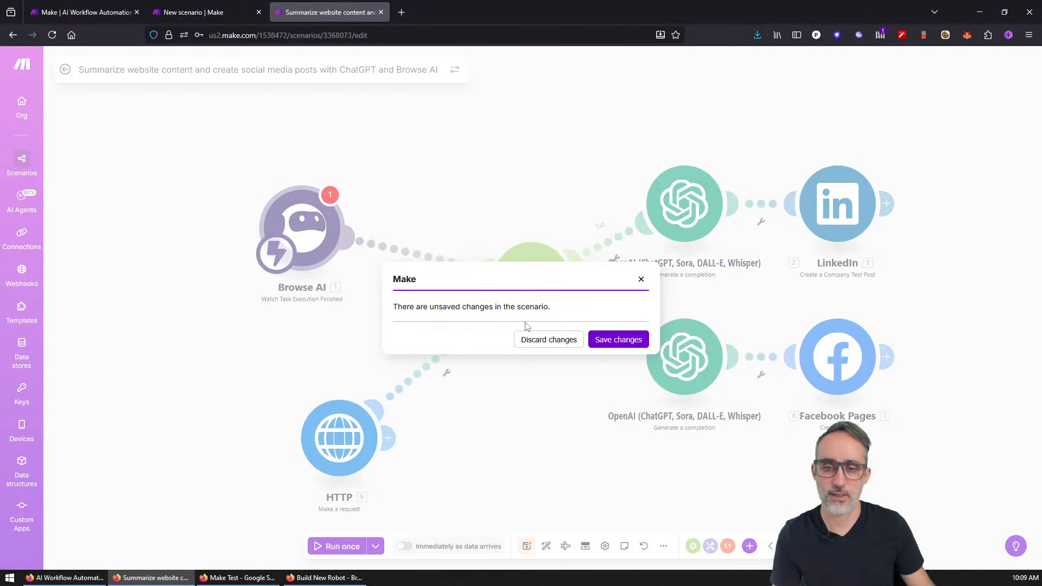
{"action": "left_click", "coordinate": [613, 339]}
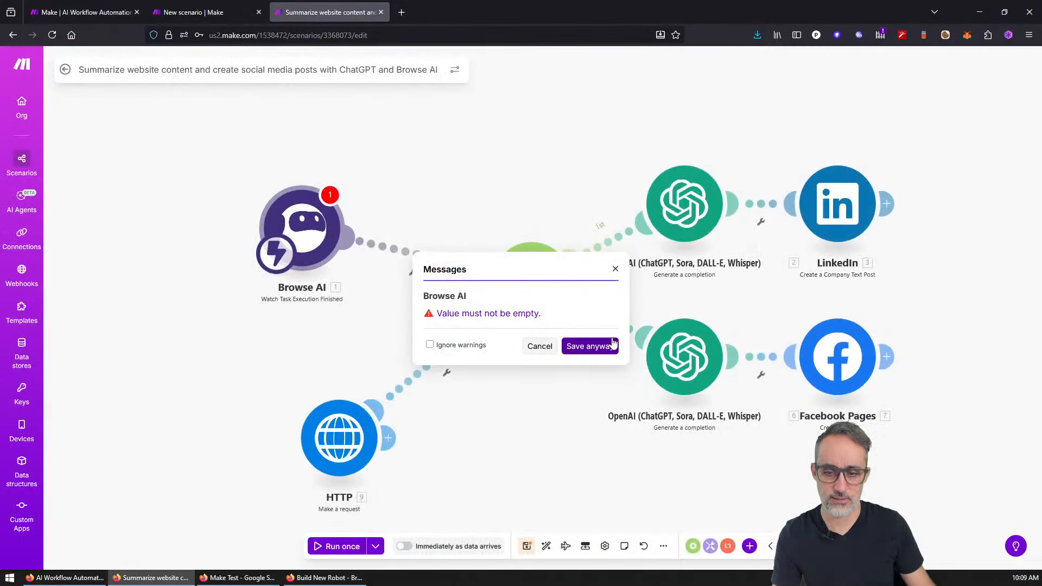
{"action": "left_click", "coordinate": [587, 350]}
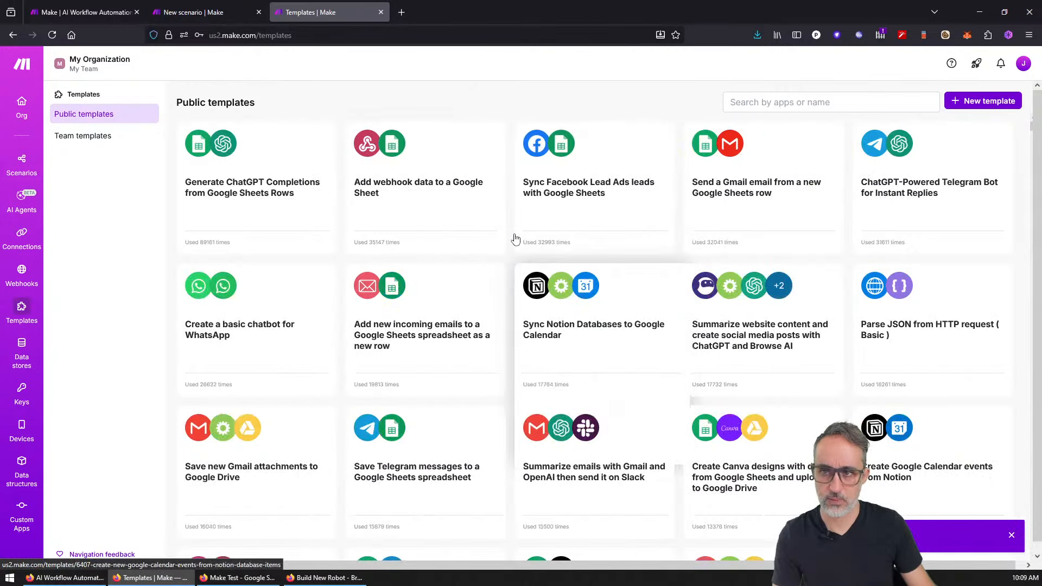
Step: Search the public templates for 'summarize'
{"action": "left_click", "coordinate": [836, 103]}
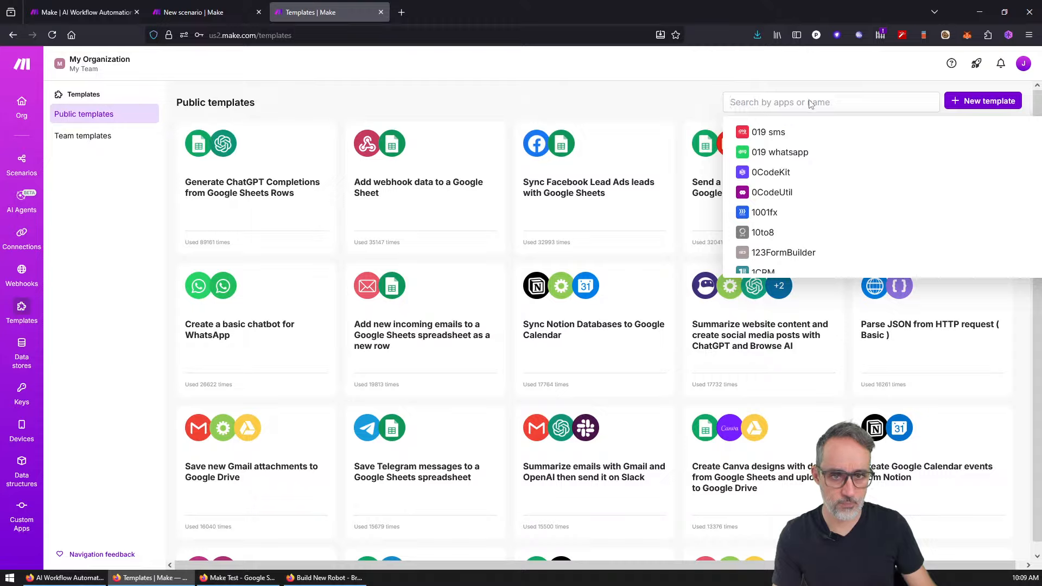
{"action": "type", "text": "summariuz"}
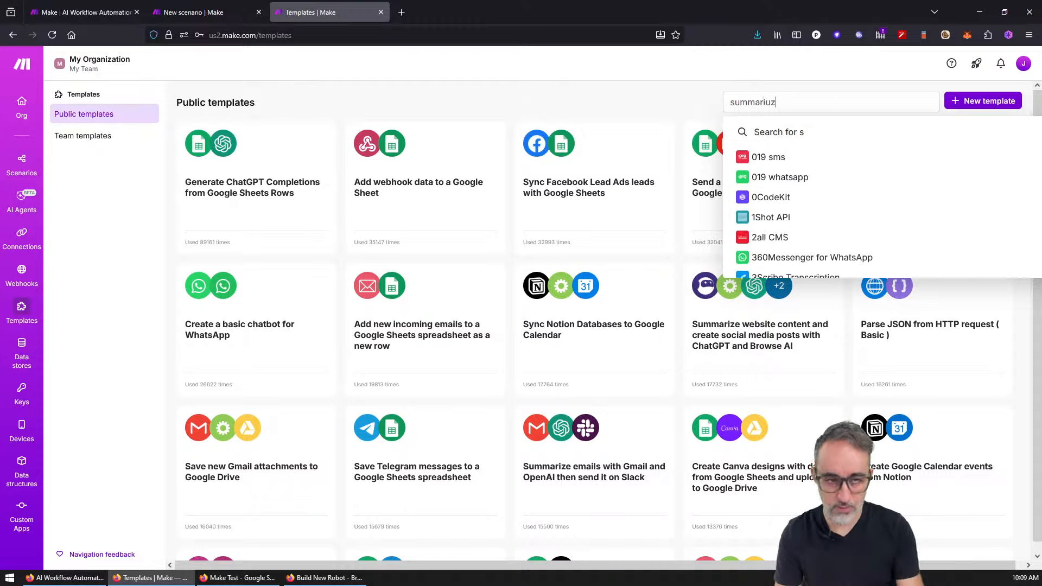
{"action": "type", "text": "eze"}
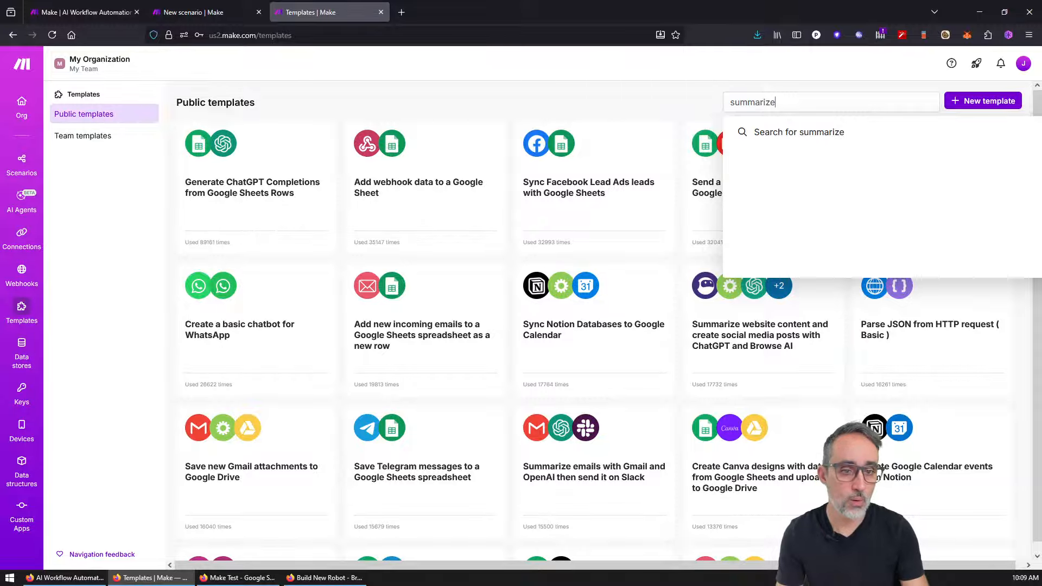
{"action": "left_click", "coordinate": [786, 132]}
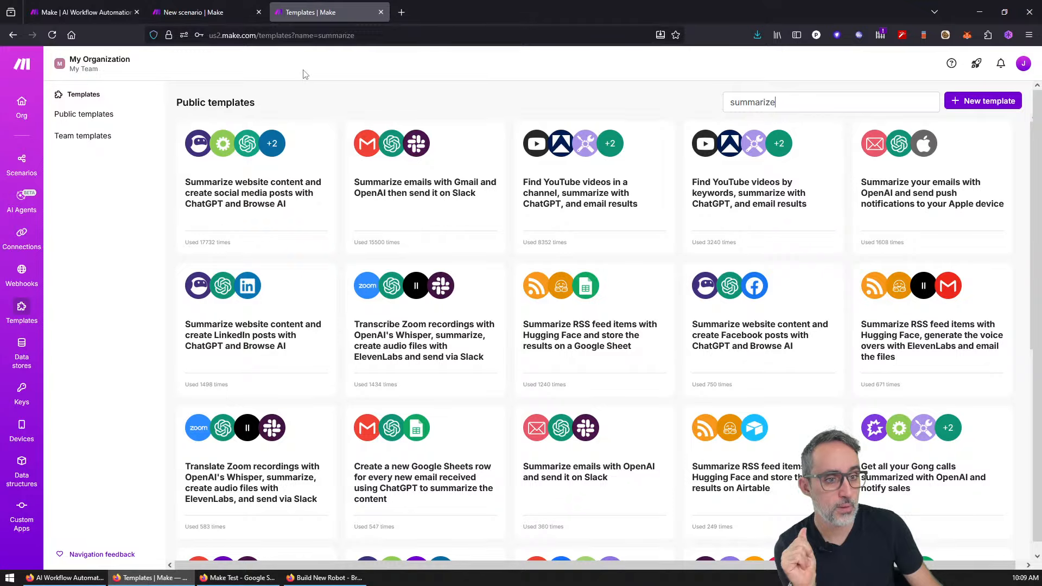
{"action": "mouse_move", "coordinate": [909, 162]}
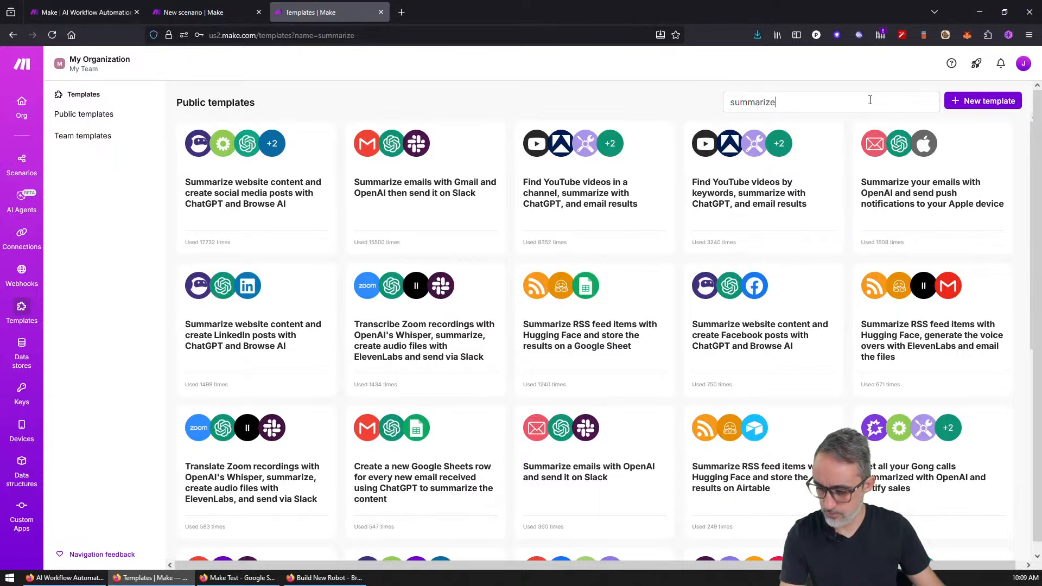
Step: Try 'summarize http' as the search, then drop 'http' and search 'summarize' alone
{"action": "type", "text": "http"}
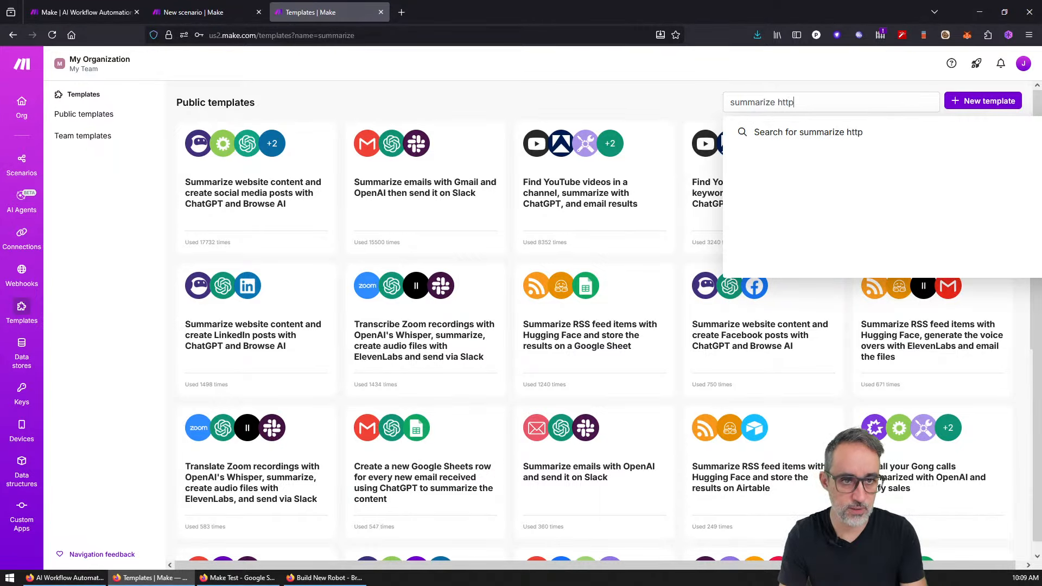
{"action": "left_click", "coordinate": [861, 133]}
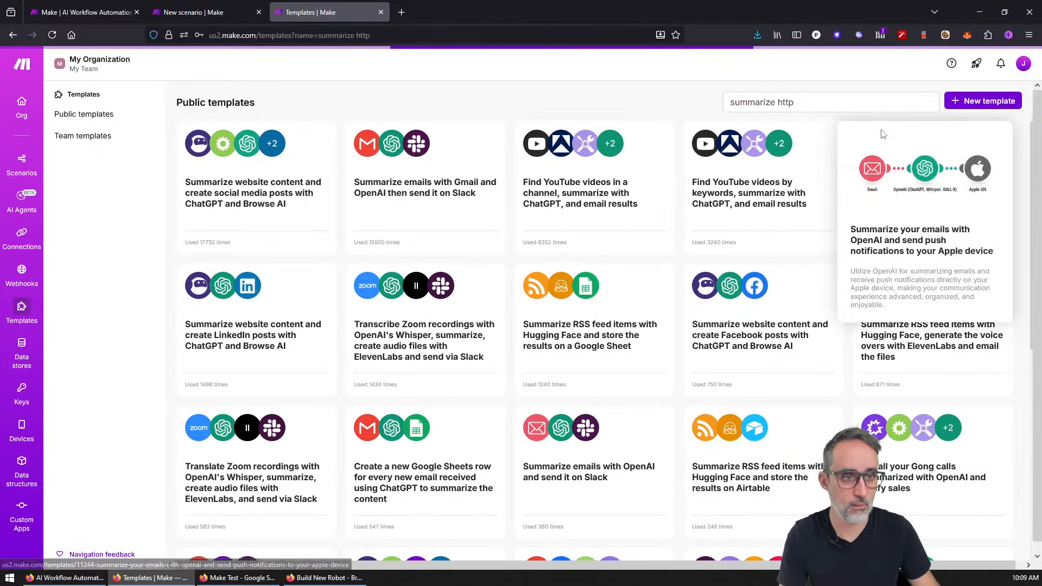
{"action": "key", "text": "ctrl+shift+Left"}
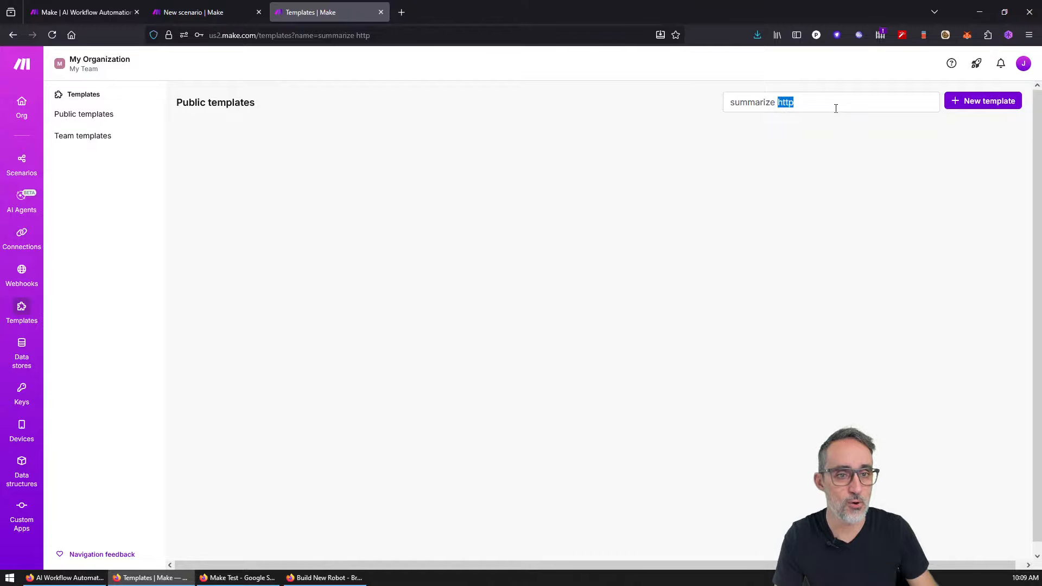
{"action": "key", "text": "BackSpace"}
{"action": "key", "text": "BackSpace"}
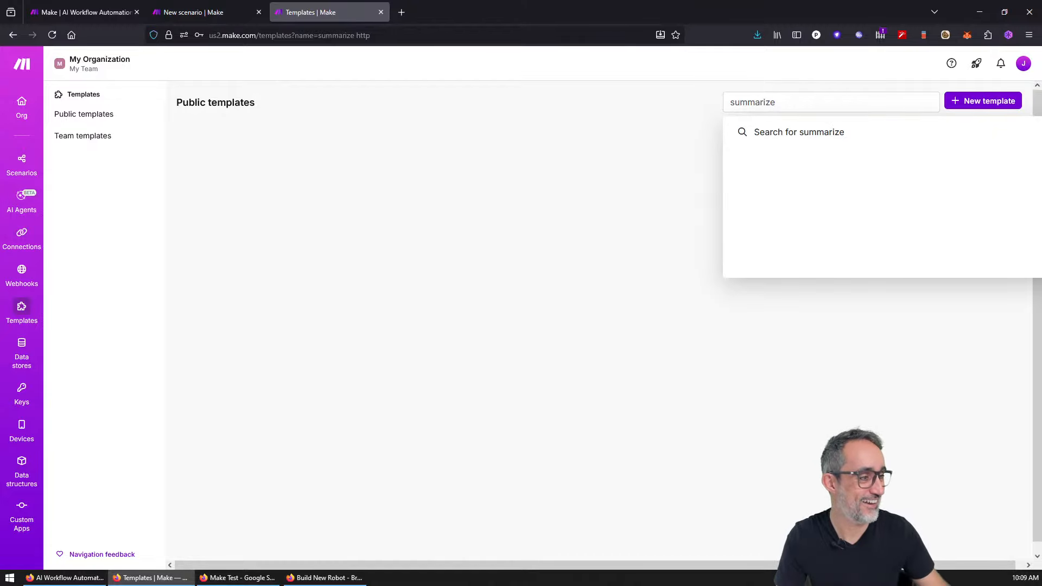
{"action": "left_click", "coordinate": [810, 133]}
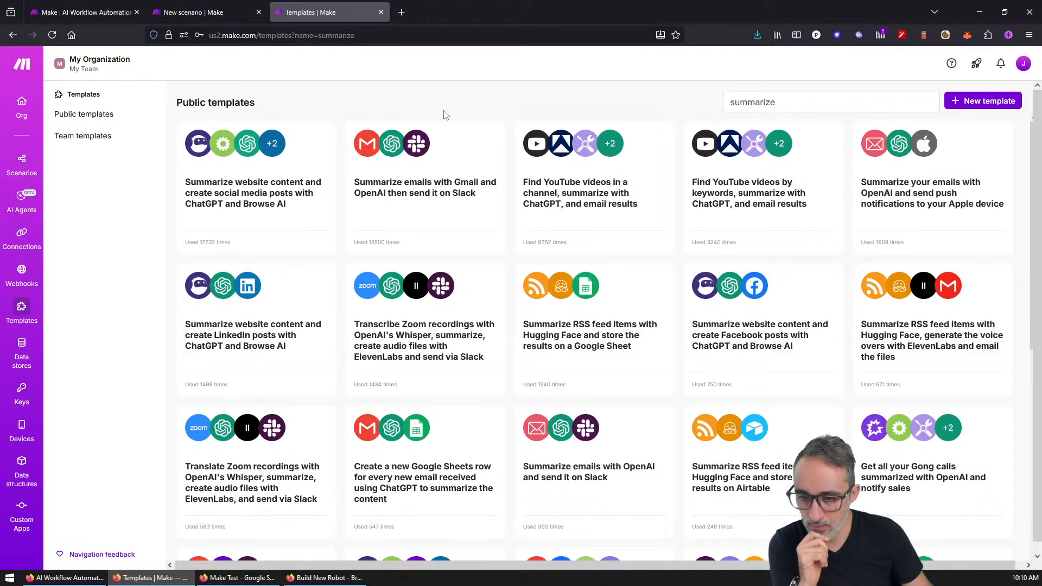
{"action": "mouse_move", "coordinate": [296, 426]}
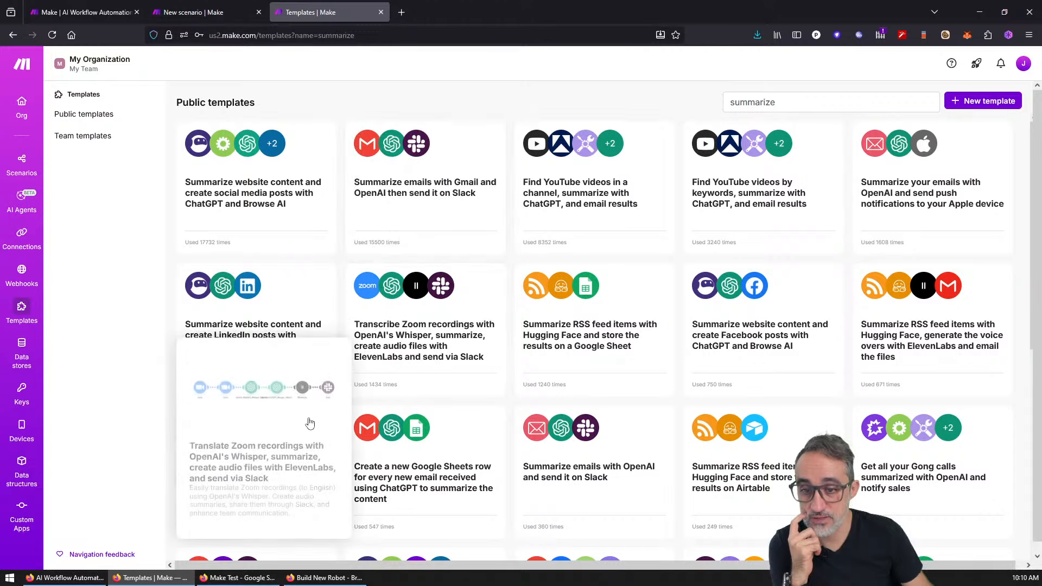
Step: Open the Translate Zoom recordings template's guided setup and close the webhook step to see its flow
{"action": "left_click", "coordinate": [284, 403]}
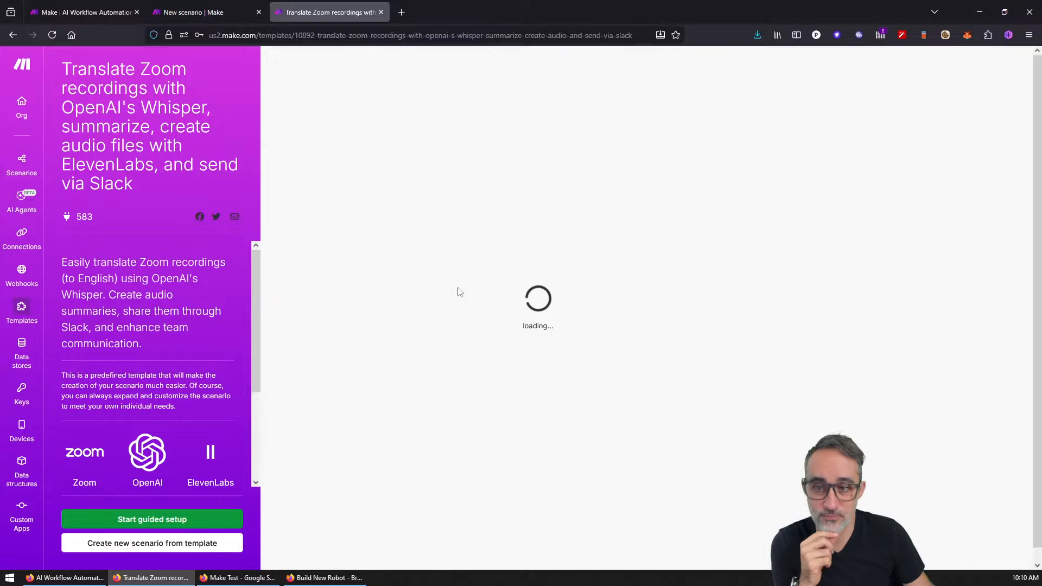
{"action": "left_click", "coordinate": [525, 396]}
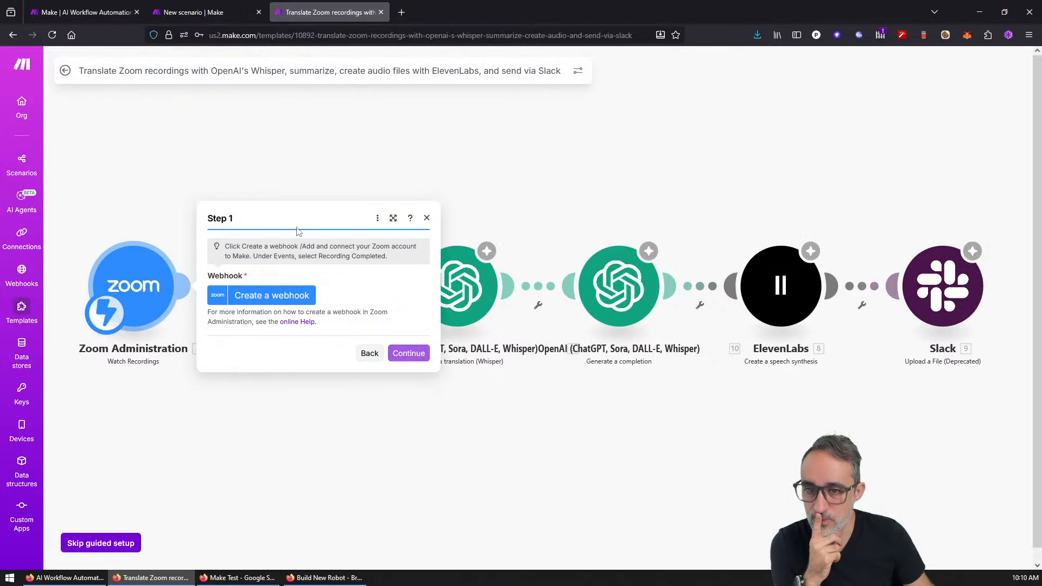
{"action": "left_click", "coordinate": [426, 219]}
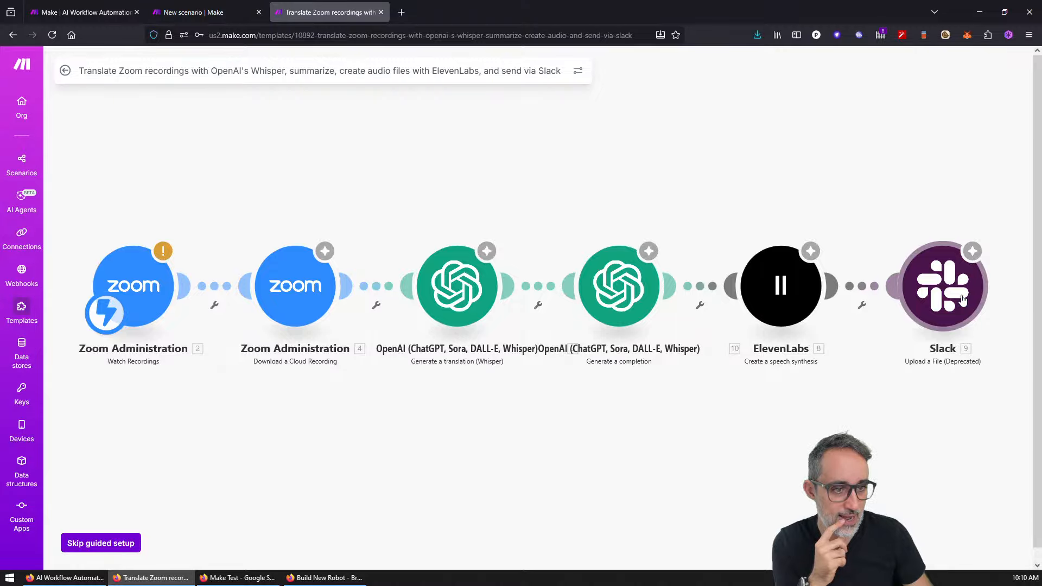
Step: Look through the summarize template results, then open the Scenarios list in a new tab
{"action": "left_click", "coordinate": [211, 14]}
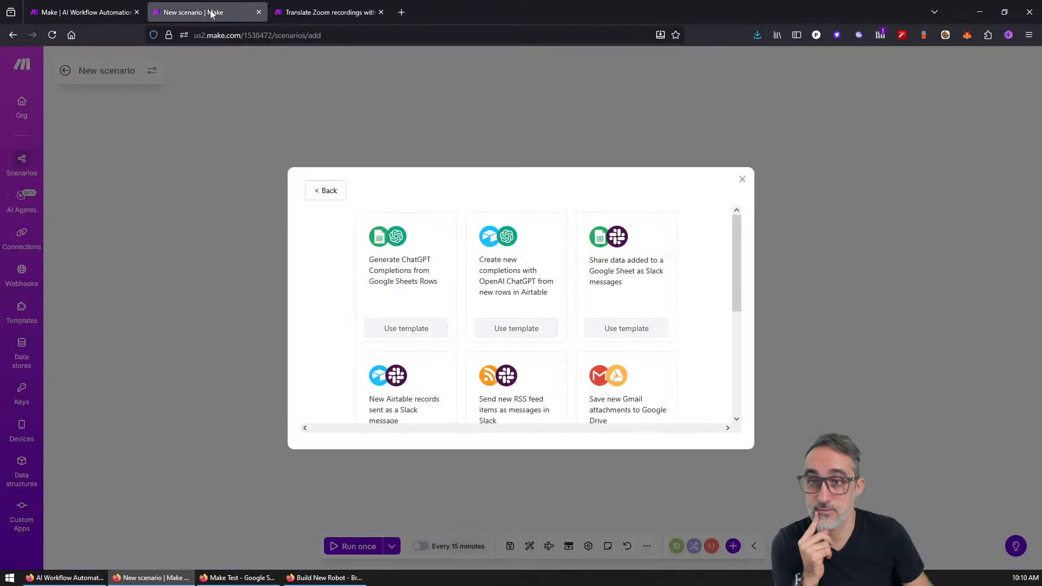
{"action": "left_click", "coordinate": [293, 13]}
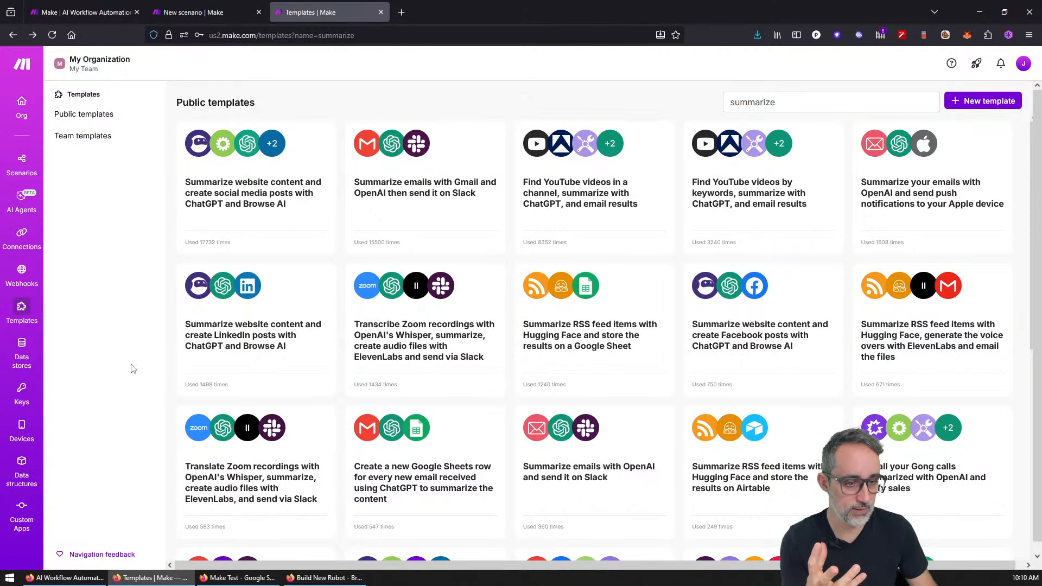
{"action": "scroll", "coordinate": [183, 361], "scroll_direction": "down", "scroll_amount": 5}
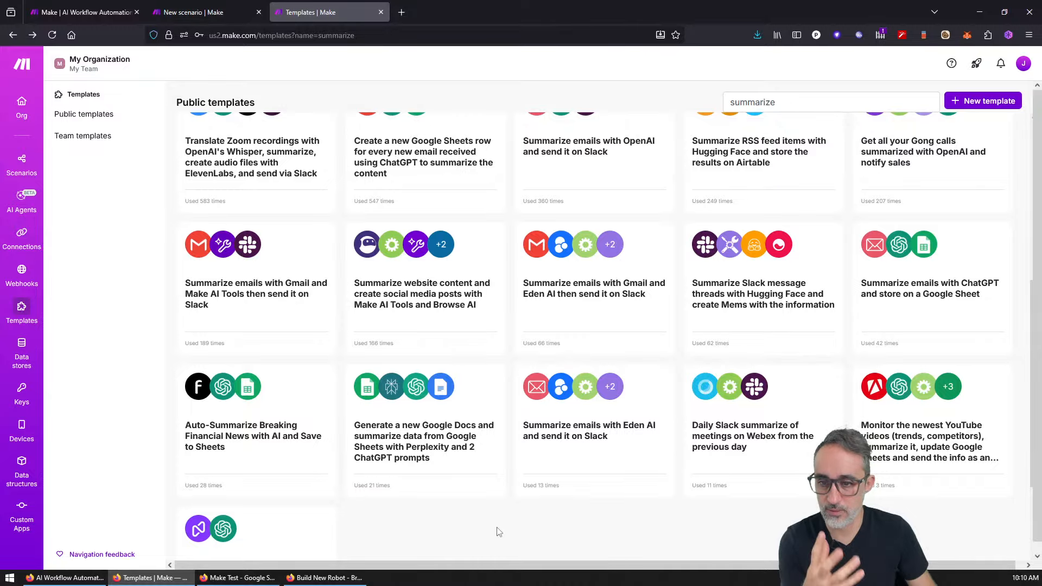
{"action": "scroll", "coordinate": [499, 532], "scroll_direction": "down", "scroll_amount": 3}
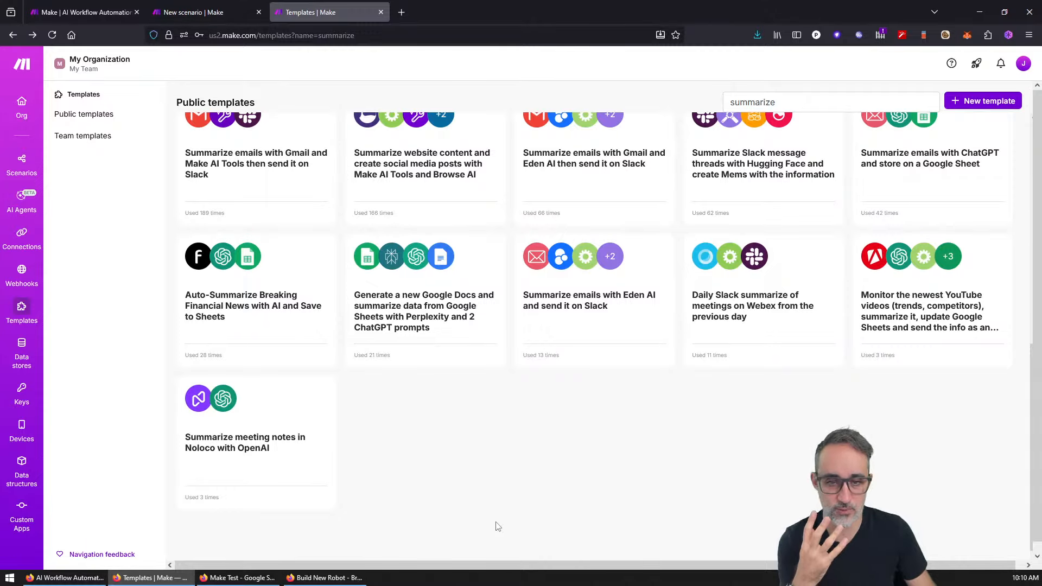
{"action": "scroll", "coordinate": [495, 526], "scroll_direction": "up", "scroll_amount": 8}
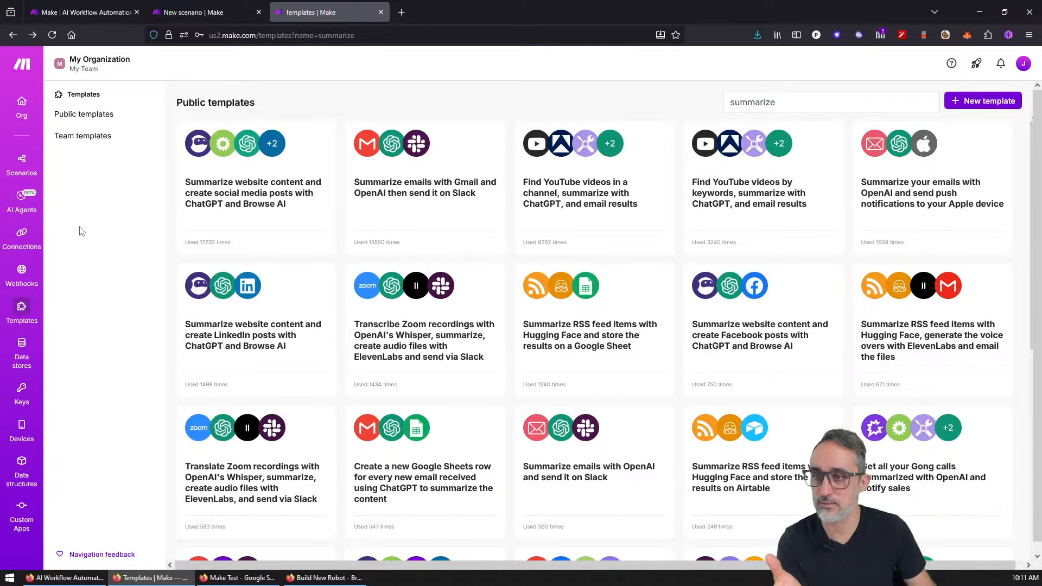
{"action": "middle_click", "coordinate": [30, 170]}
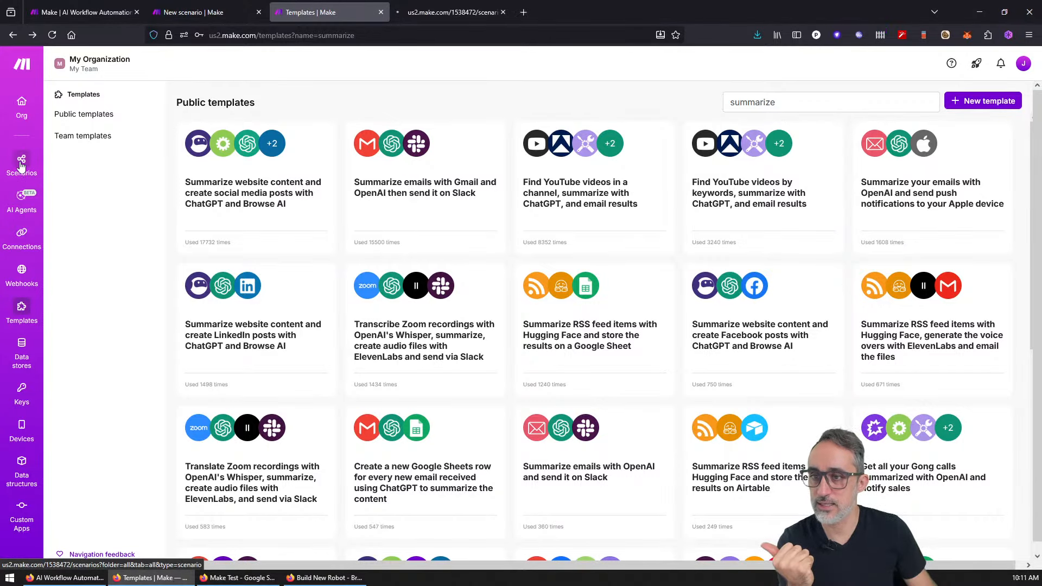
{"action": "left_click", "coordinate": [464, 14]}
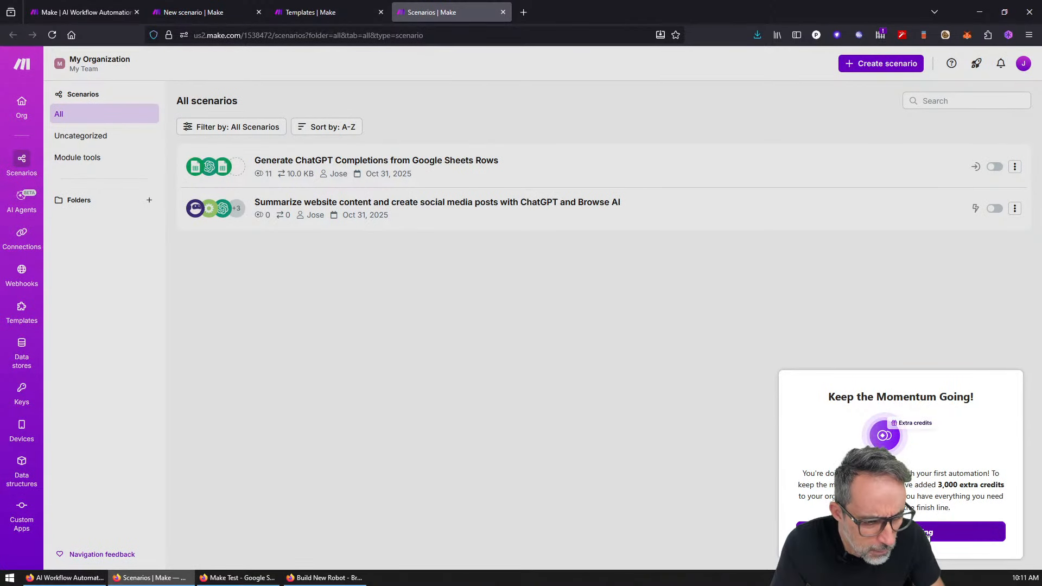
Step: Create a scenario from scratch with an HTTP Get a file module and focus its URL field
{"action": "left_click", "coordinate": [929, 534]}
{"action": "left_click", "coordinate": [860, 65]}
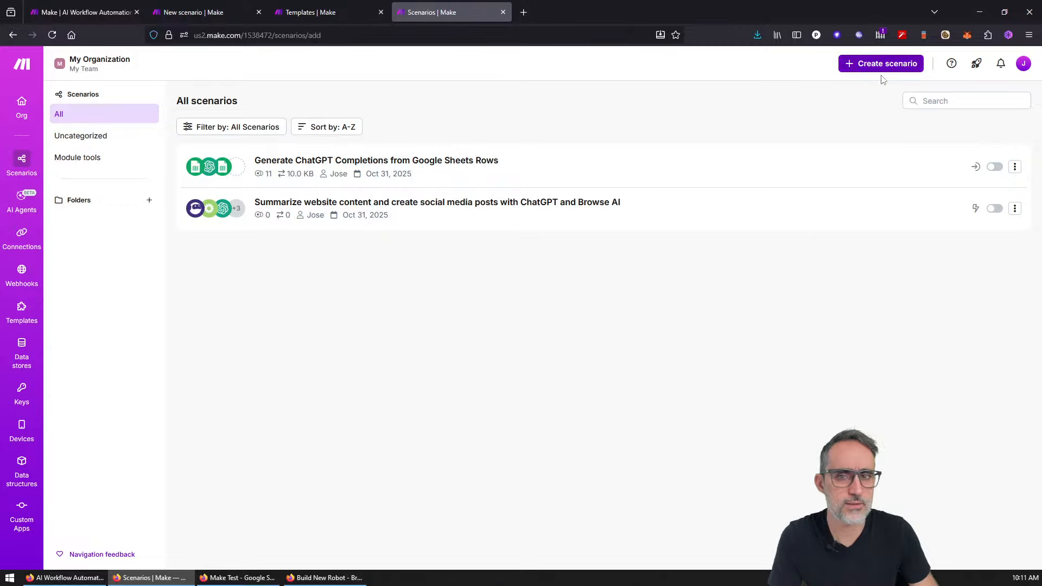
{"action": "left_click", "coordinate": [462, 275]}
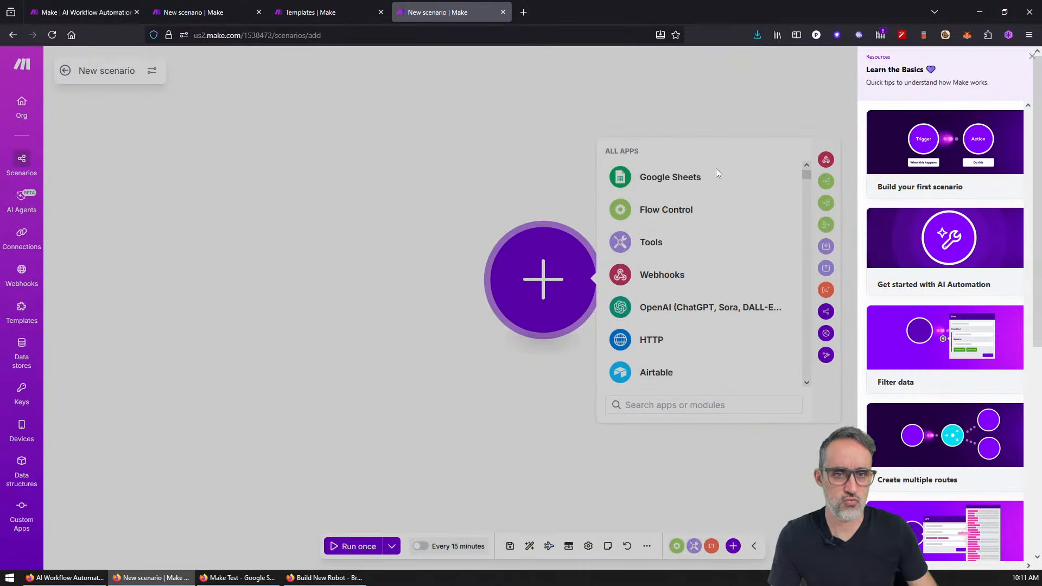
{"action": "left_click", "coordinate": [651, 339]}
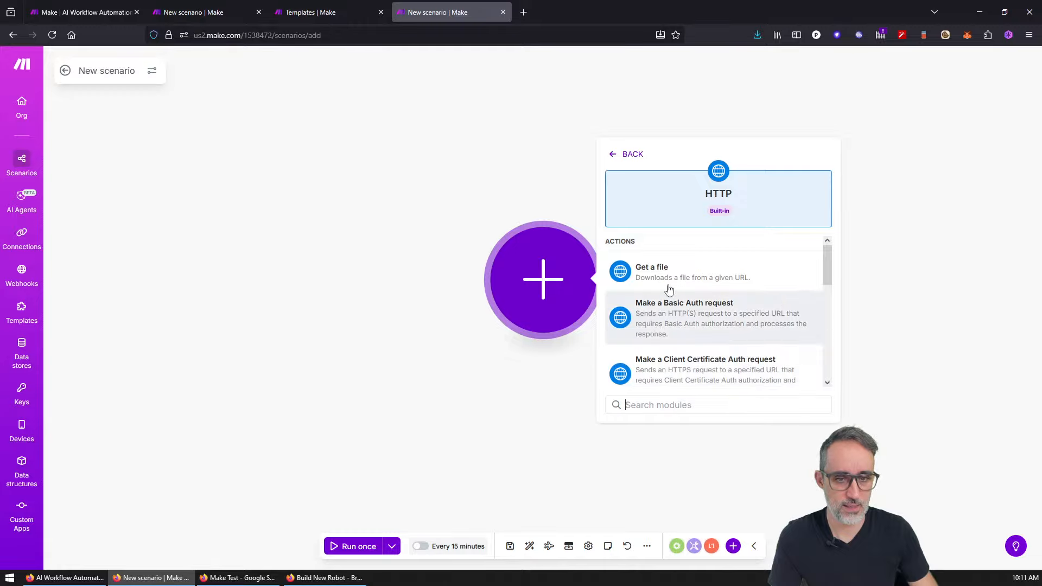
{"action": "left_click", "coordinate": [734, 279]}
{"action": "left_click", "coordinate": [700, 284]}
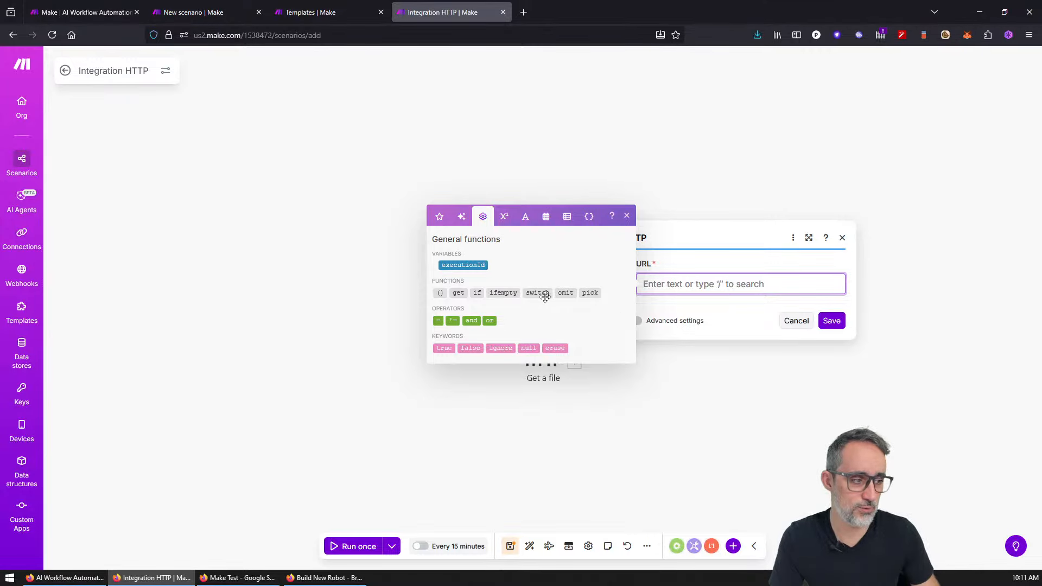
Step: Browse the URL mapping panel's categories: Fill by AI, favourites, general, math, text, date, arrays, variables
{"action": "mouse_move", "coordinate": [541, 297]}
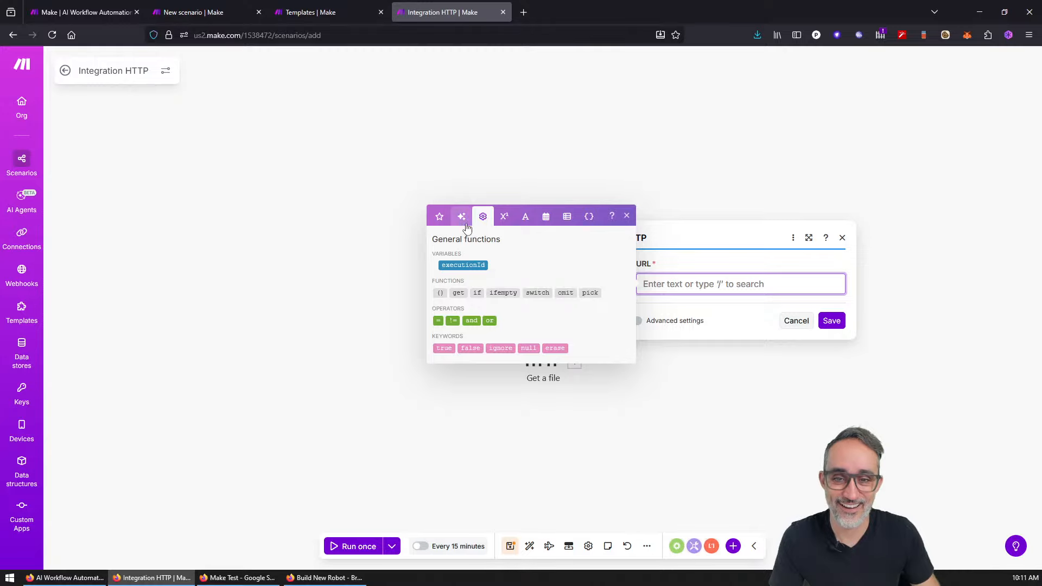
{"action": "left_click", "coordinate": [462, 217]}
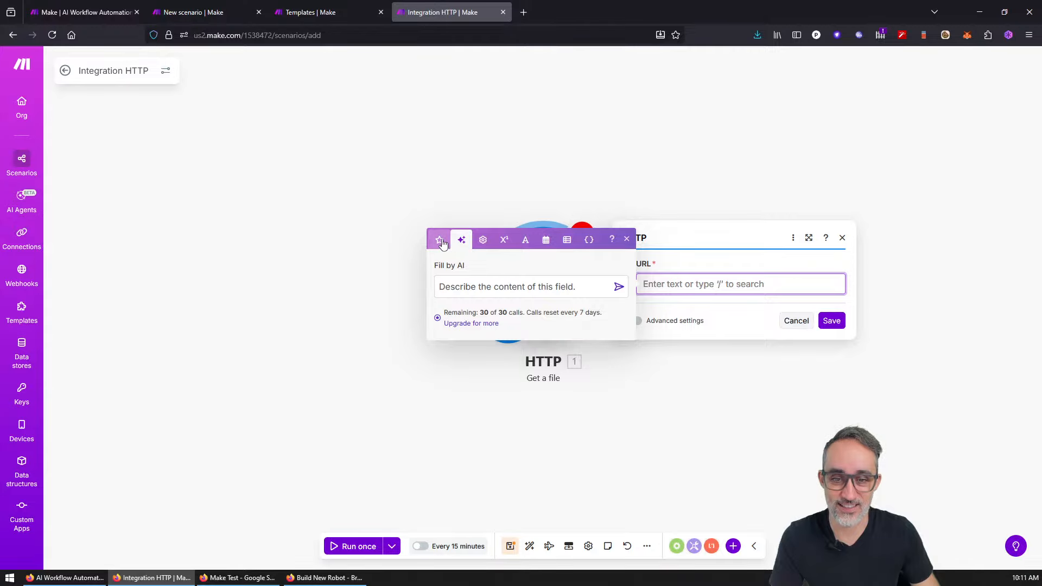
{"action": "left_click", "coordinate": [446, 245]}
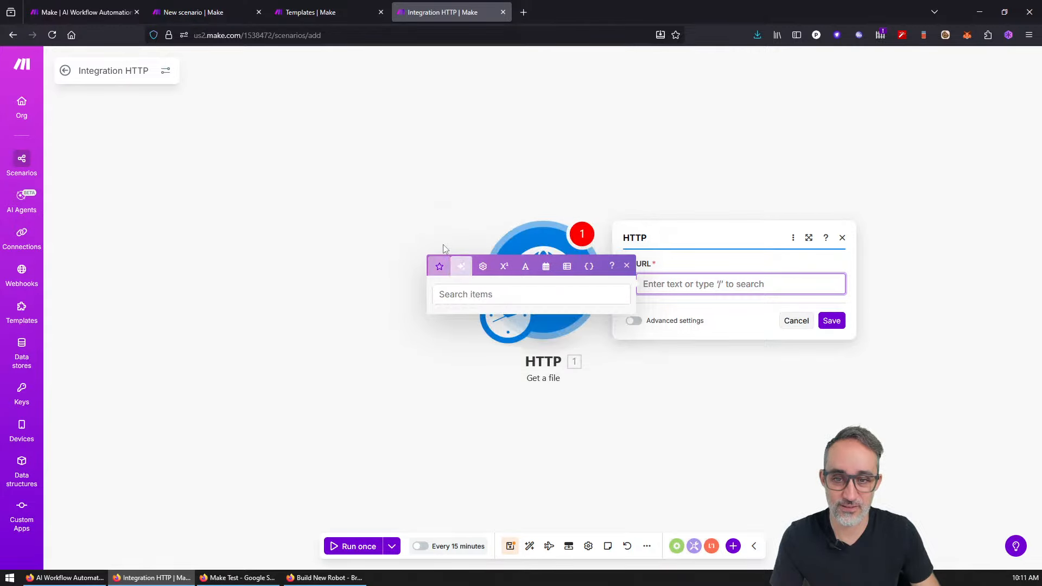
{"action": "left_click", "coordinate": [482, 239]}
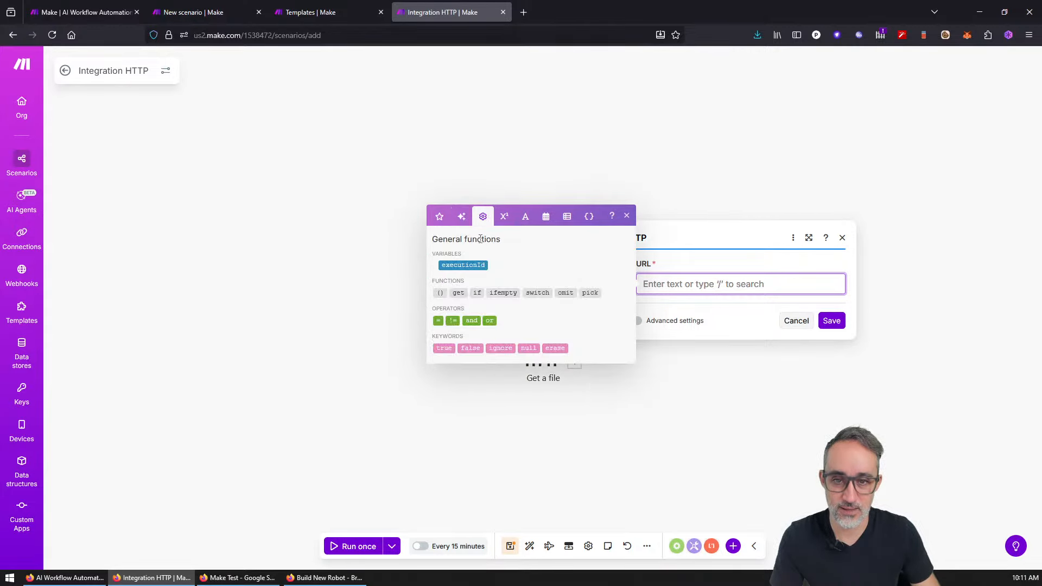
{"action": "left_click", "coordinate": [505, 213]}
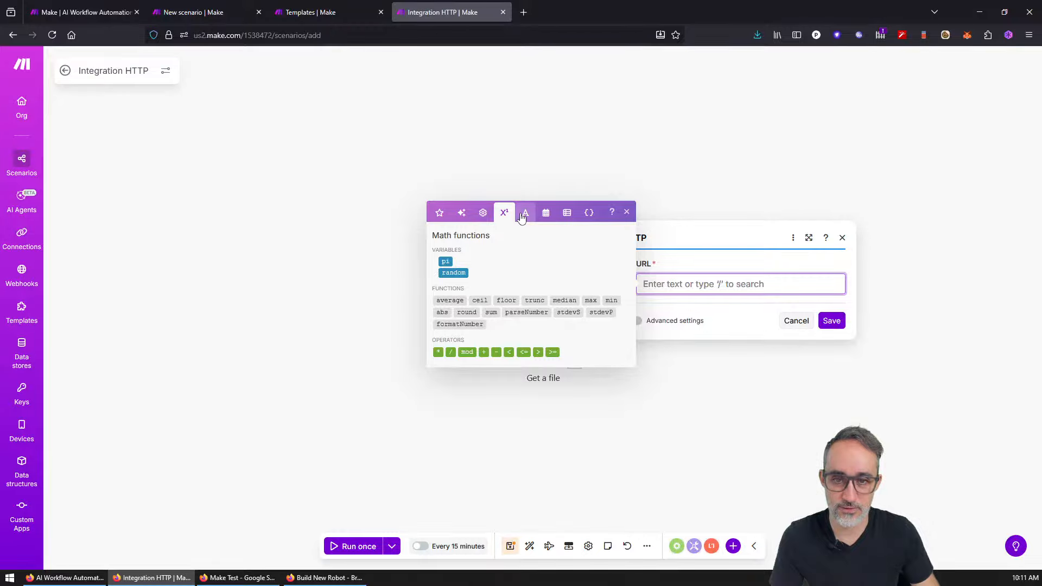
{"action": "left_click", "coordinate": [521, 213]}
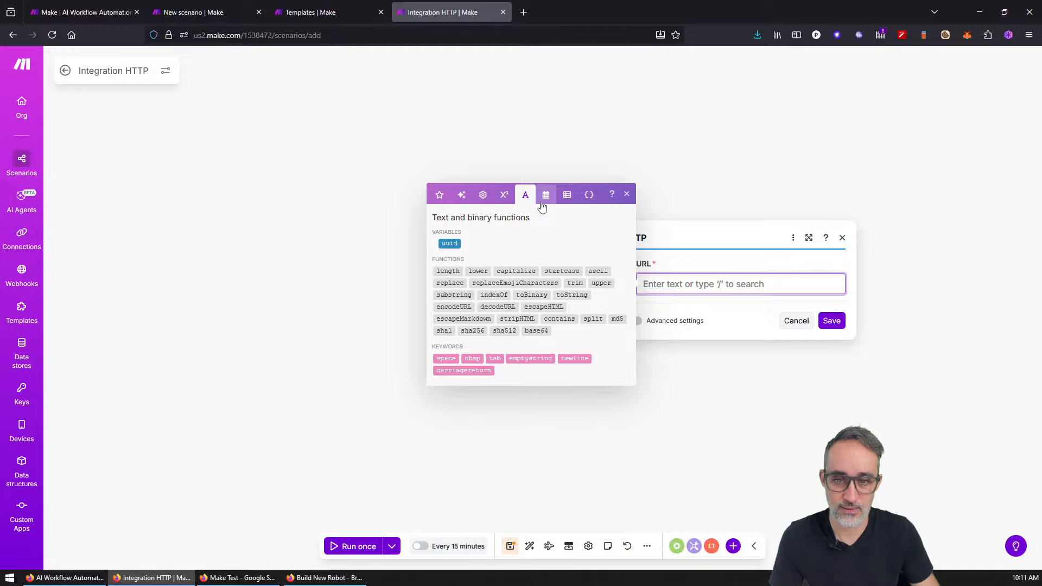
{"action": "left_click", "coordinate": [542, 202]}
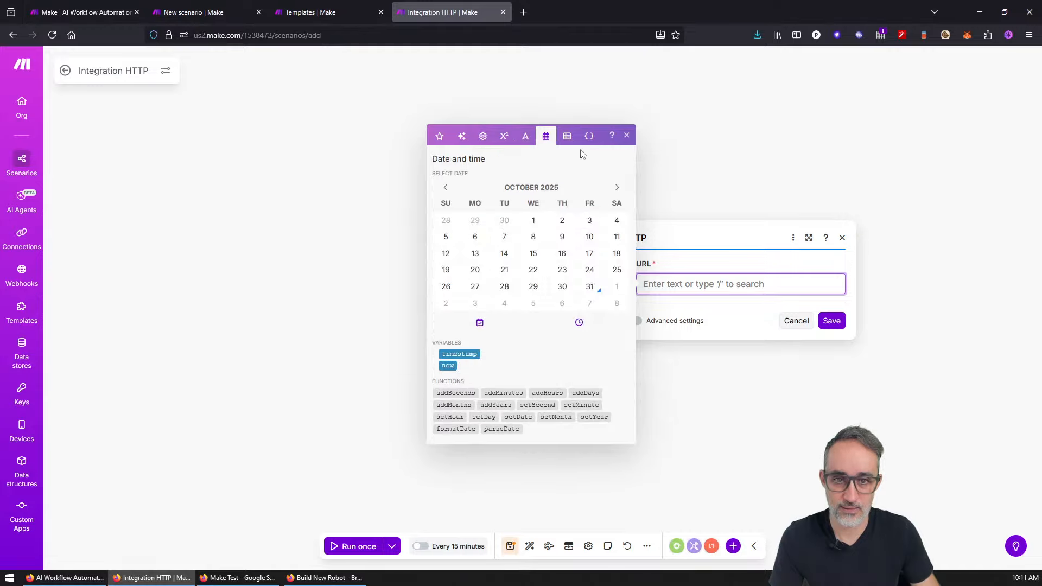
{"action": "left_click", "coordinate": [567, 138]}
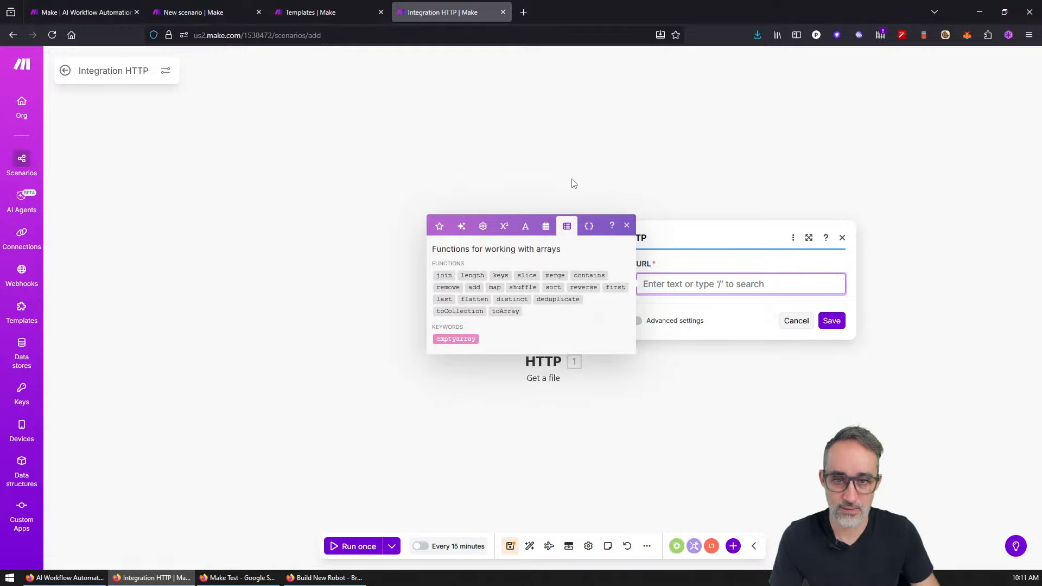
{"action": "left_click", "coordinate": [589, 224]}
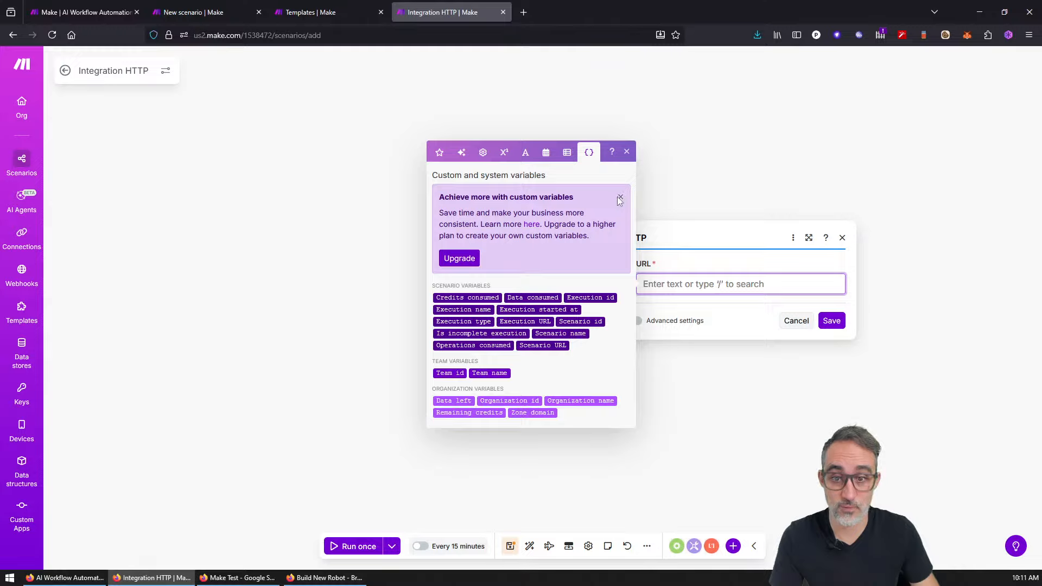
{"action": "left_click", "coordinate": [617, 158]}
{"action": "left_click", "coordinate": [668, 277]}
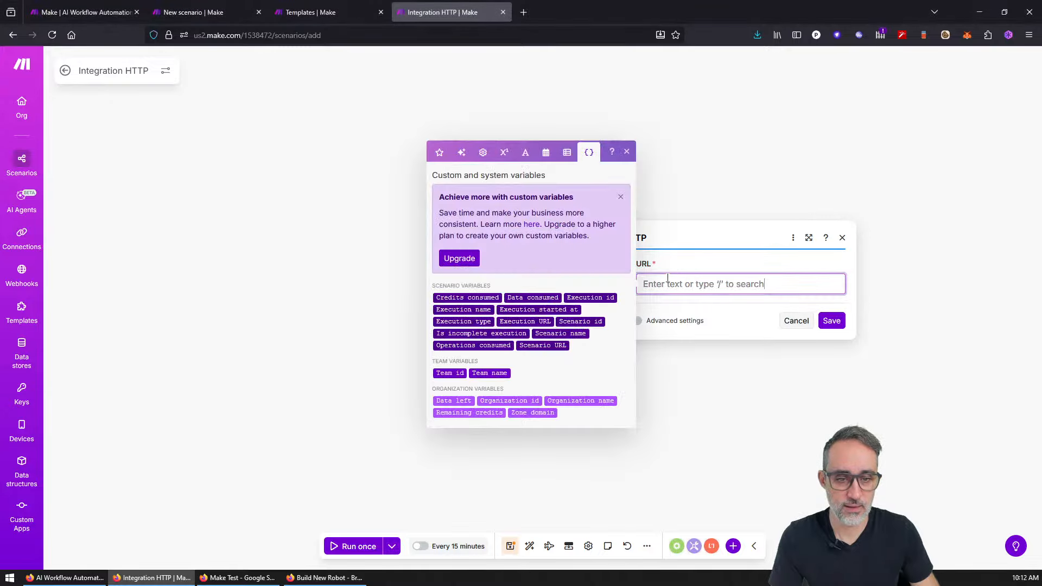
{"action": "type", "text": "httpt"}
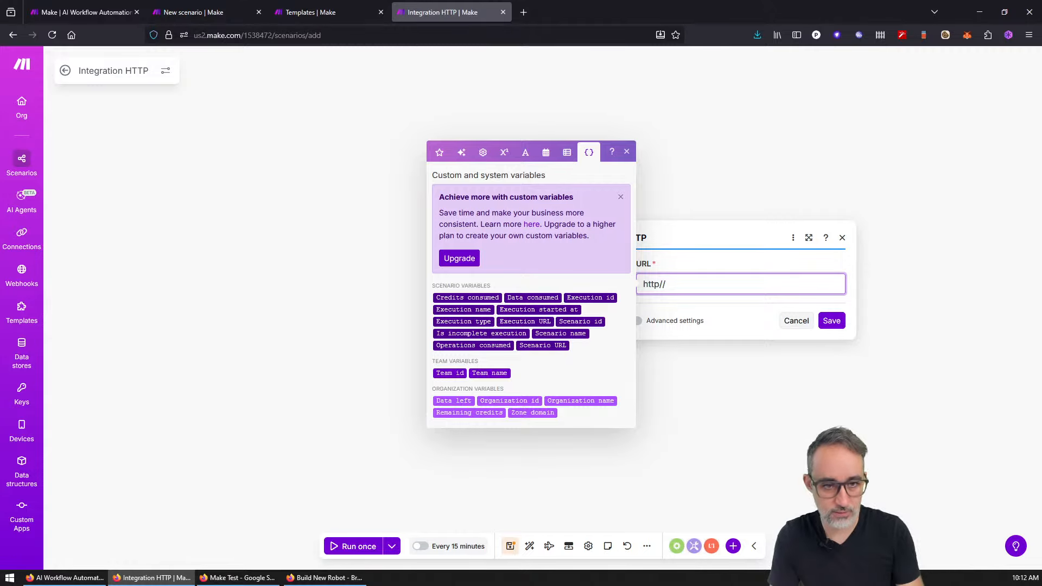
{"action": "type", "text": "://"}
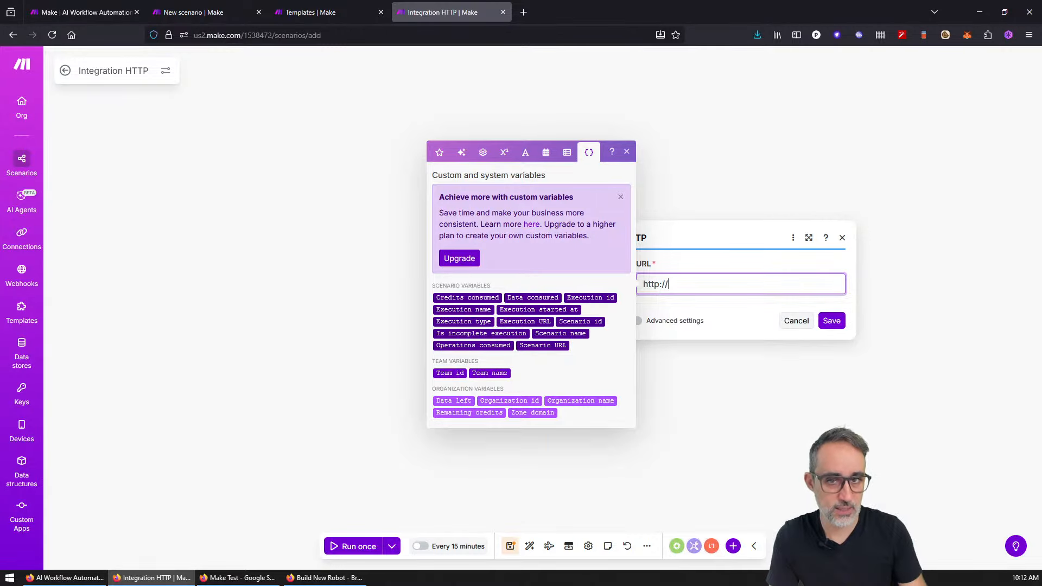
{"action": "left_click", "coordinate": [523, 12]}
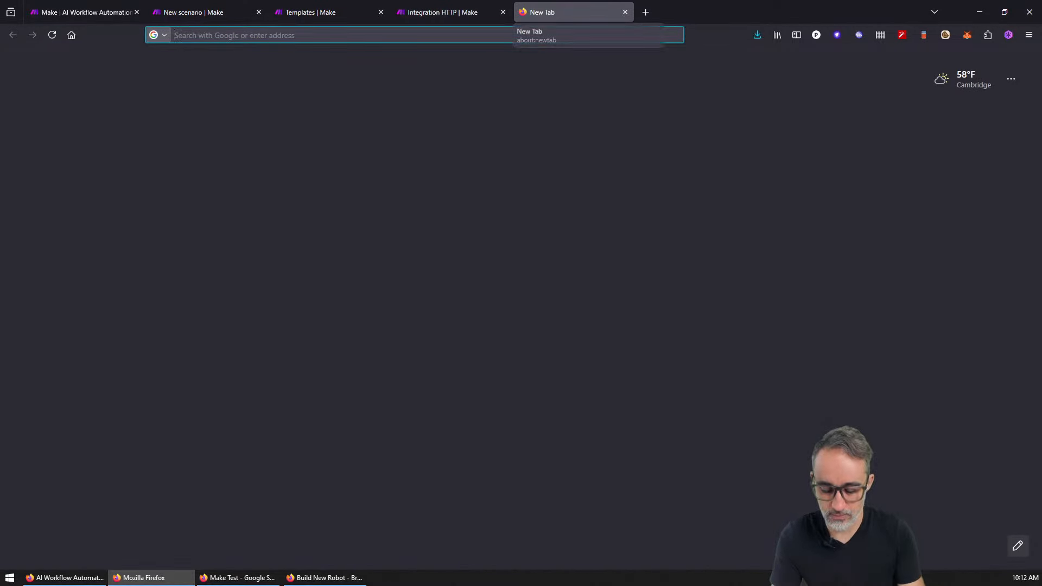
Step: Load gsd.harvard.edu, then search 'camd' in a new tab and open the CAMD Northeastern site
{"action": "type", "text": "gsd.harvard.edu"}
{"action": "key", "text": "Return"}
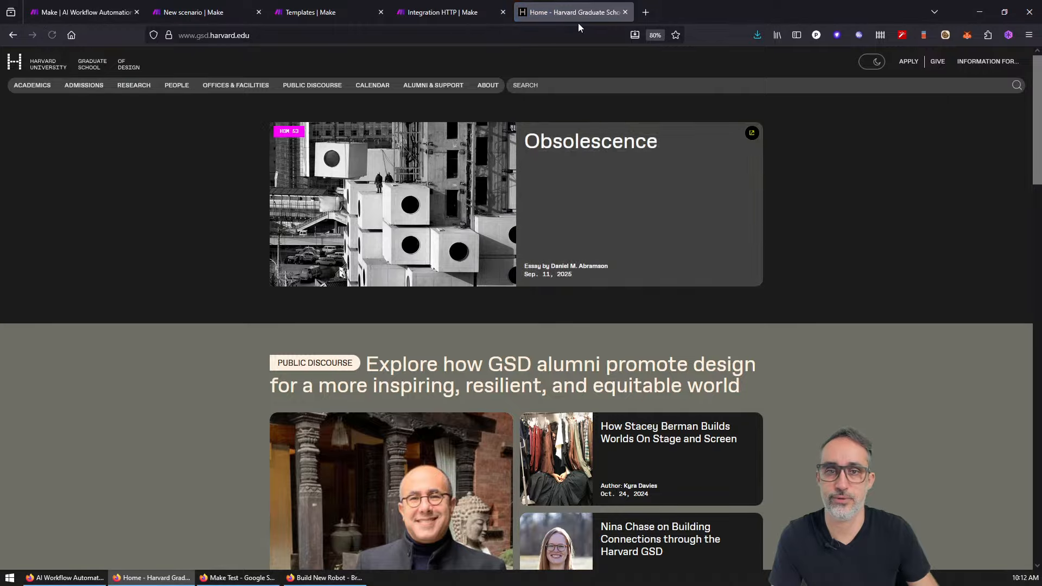
{"action": "left_click", "coordinate": [645, 12]}
{"action": "type", "text": "camd"}
{"action": "key", "text": "Return"}
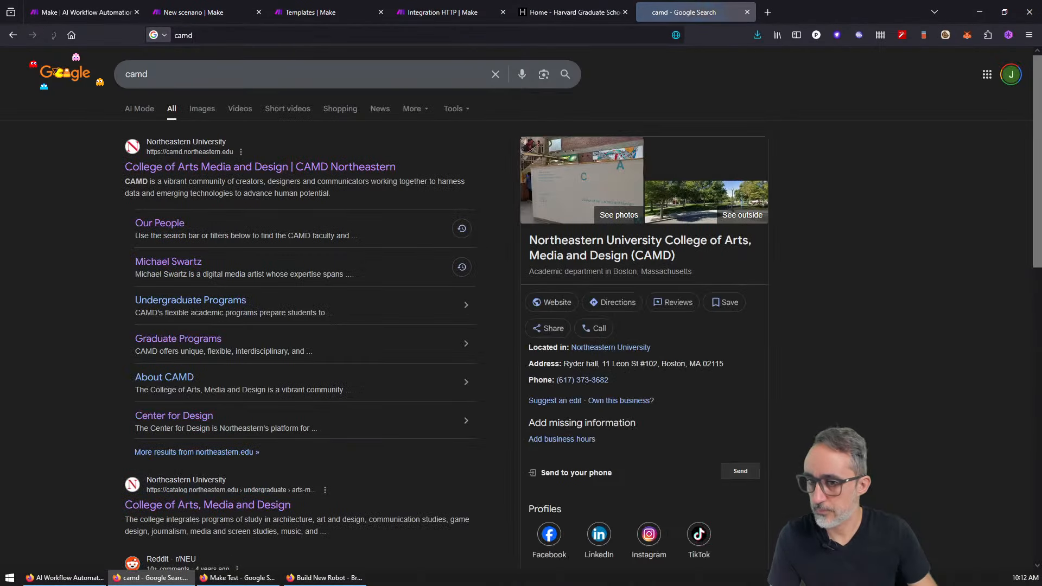
{"action": "left_click", "coordinate": [325, 168]}
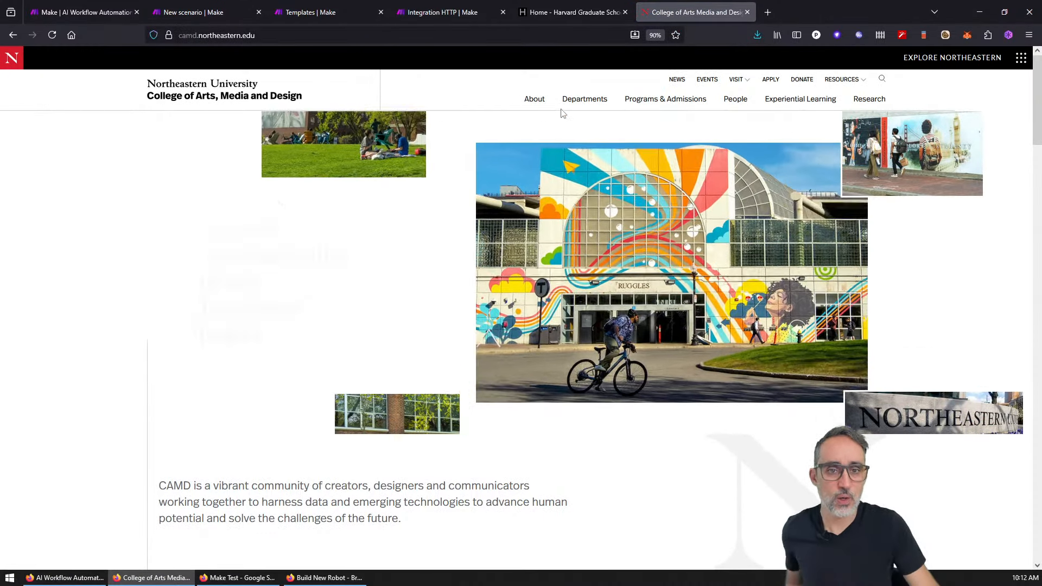
Step: Go to CAMD's News page and move to its second page of articles
{"action": "left_click", "coordinate": [677, 81]}
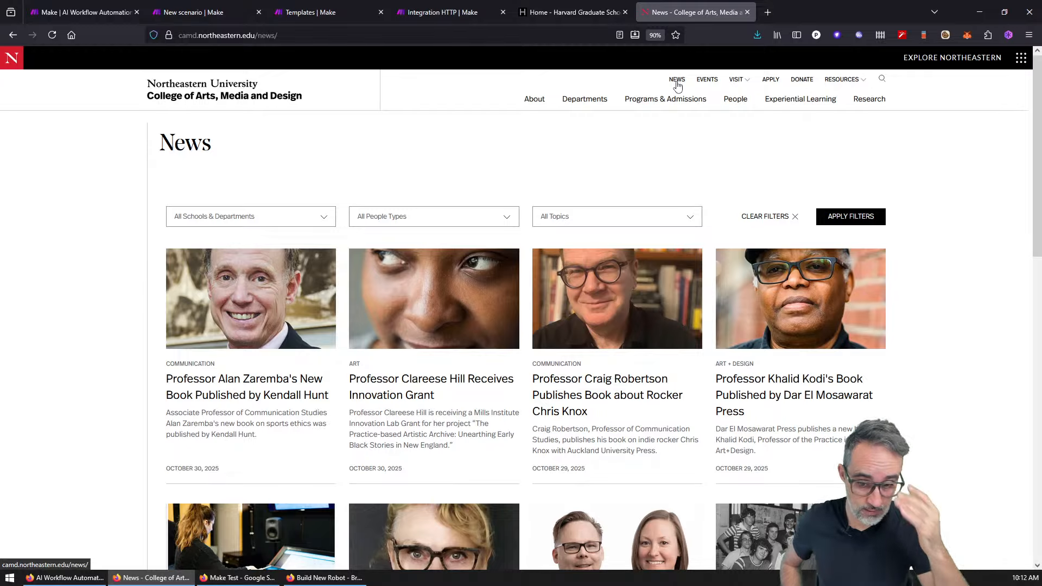
{"action": "scroll", "coordinate": [706, 163], "scroll_direction": "down", "scroll_amount": 5}
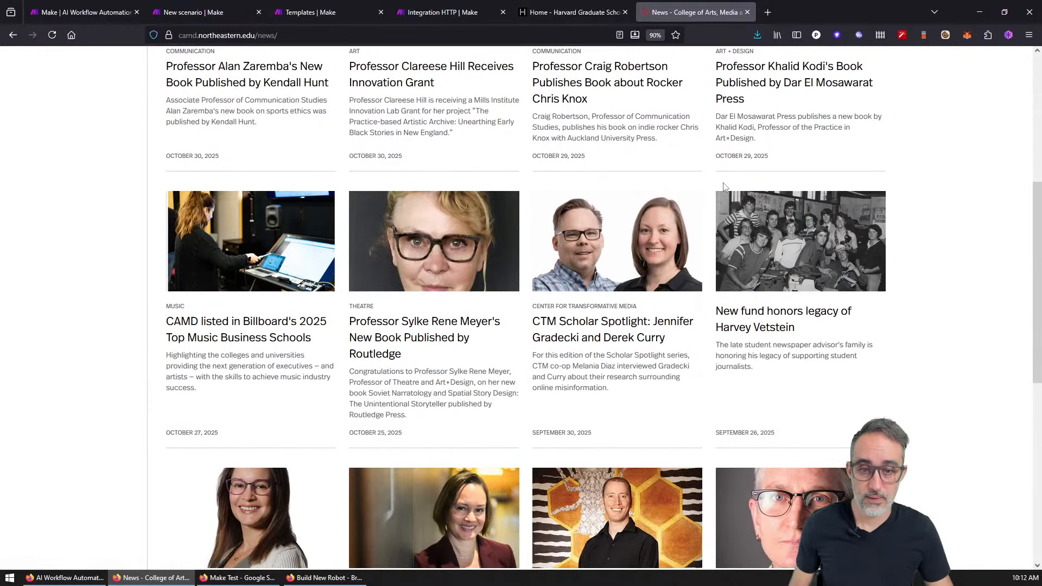
{"action": "scroll", "coordinate": [860, 233], "scroll_direction": "down", "scroll_amount": 3}
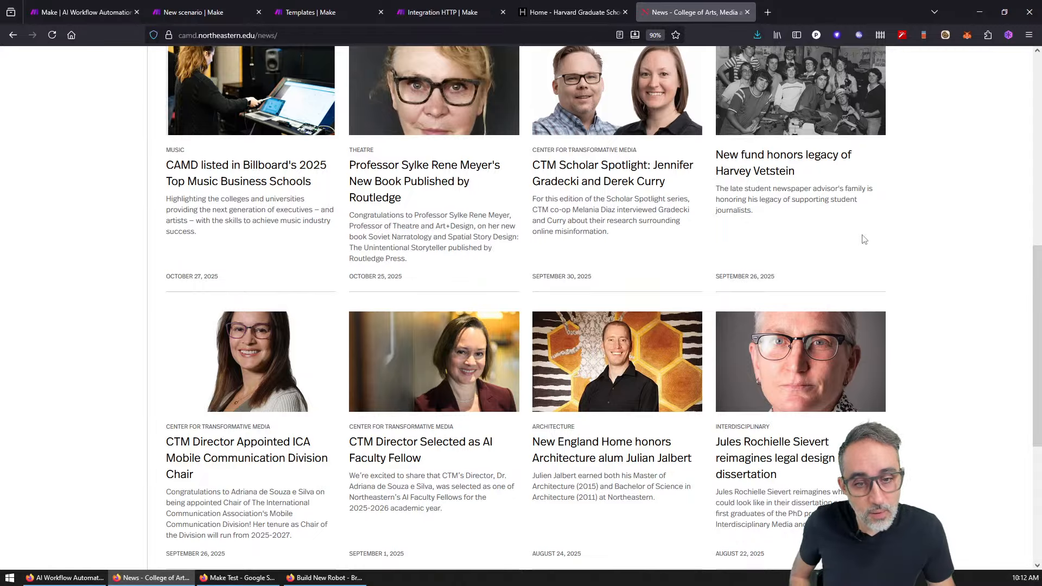
{"action": "scroll", "coordinate": [862, 237], "scroll_direction": "down", "scroll_amount": 6}
{"action": "scroll", "coordinate": [862, 234], "scroll_direction": "up", "scroll_amount": 10}
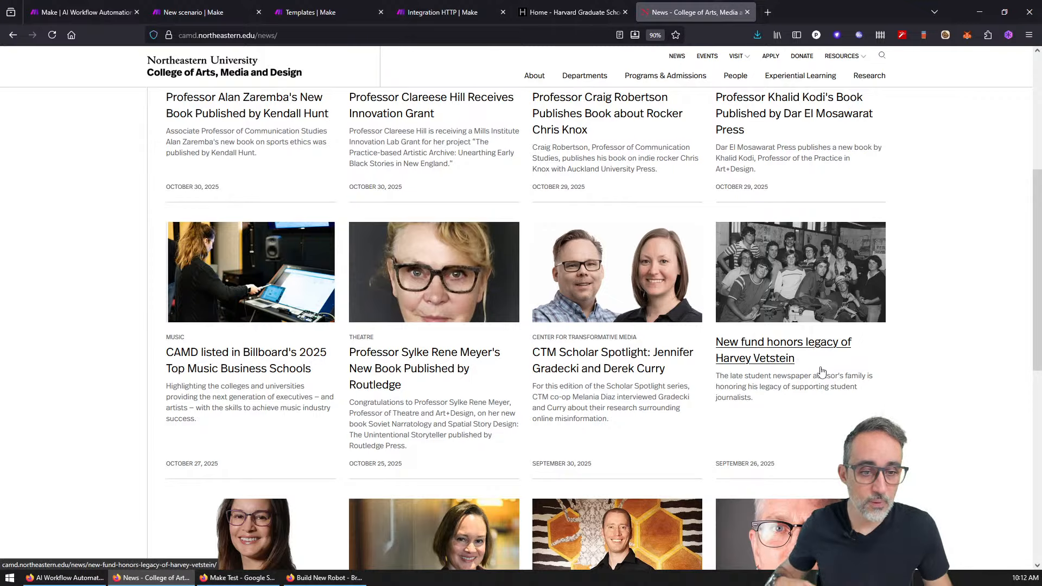
{"action": "scroll", "coordinate": [822, 372], "scroll_direction": "up", "scroll_amount": 5}
{"action": "scroll", "coordinate": [830, 369], "scroll_direction": "down", "scroll_amount": 11}
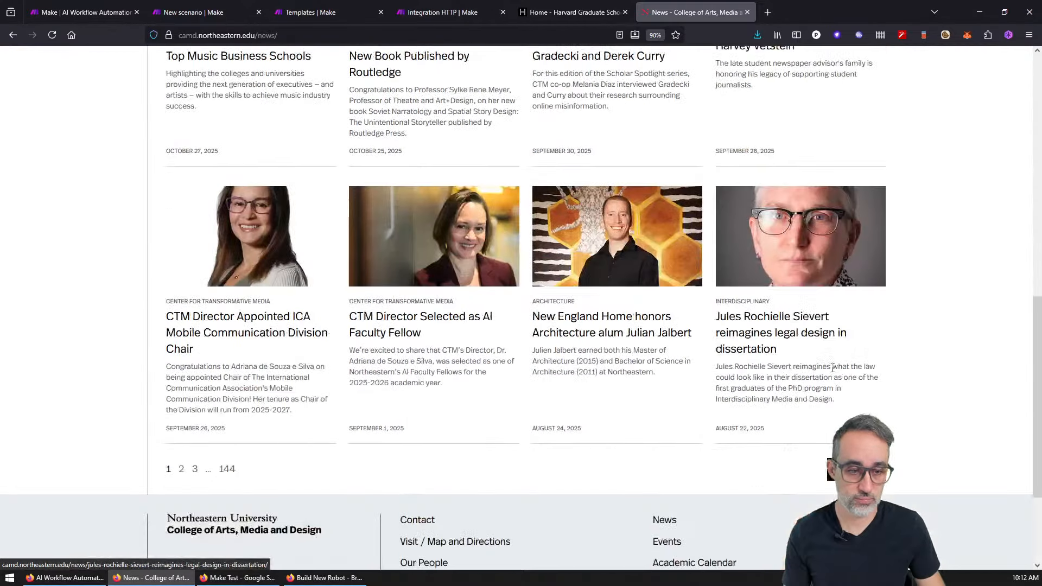
{"action": "left_click", "coordinate": [857, 469]}
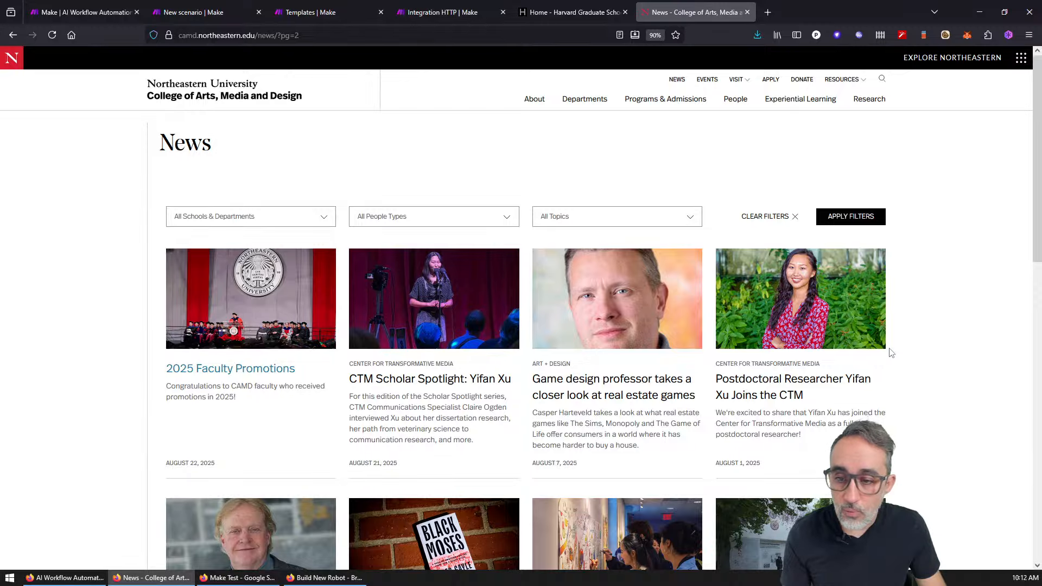
Step: Open the R. Benjamin Knapp named dean article, select its web address, and close the Harvard tab
{"action": "scroll", "coordinate": [890, 353], "scroll_direction": "down", "scroll_amount": 3}
{"action": "scroll", "coordinate": [321, 433], "scroll_direction": "down", "scroll_amount": 2}
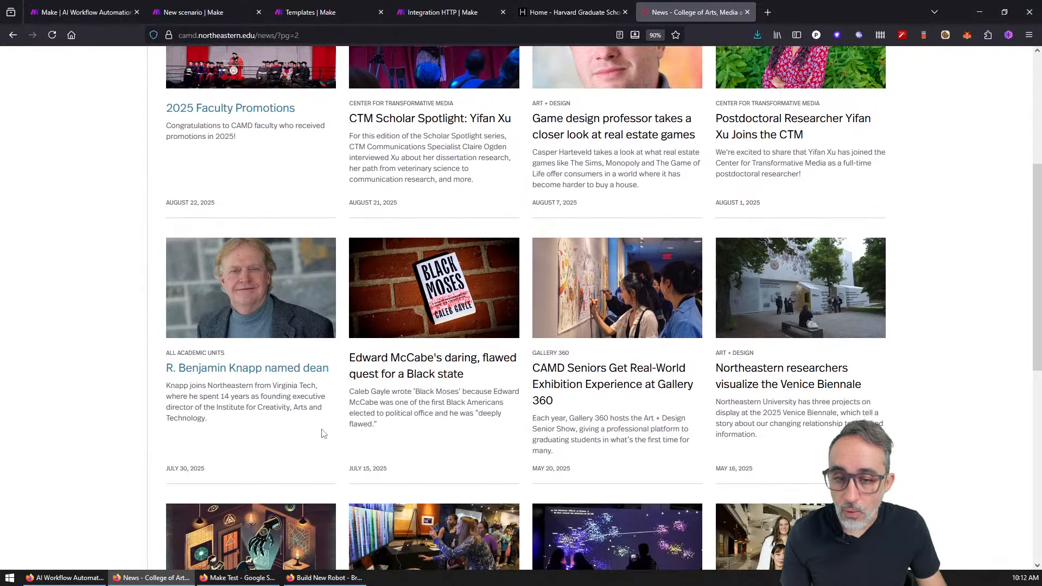
{"action": "left_click", "coordinate": [319, 371]}
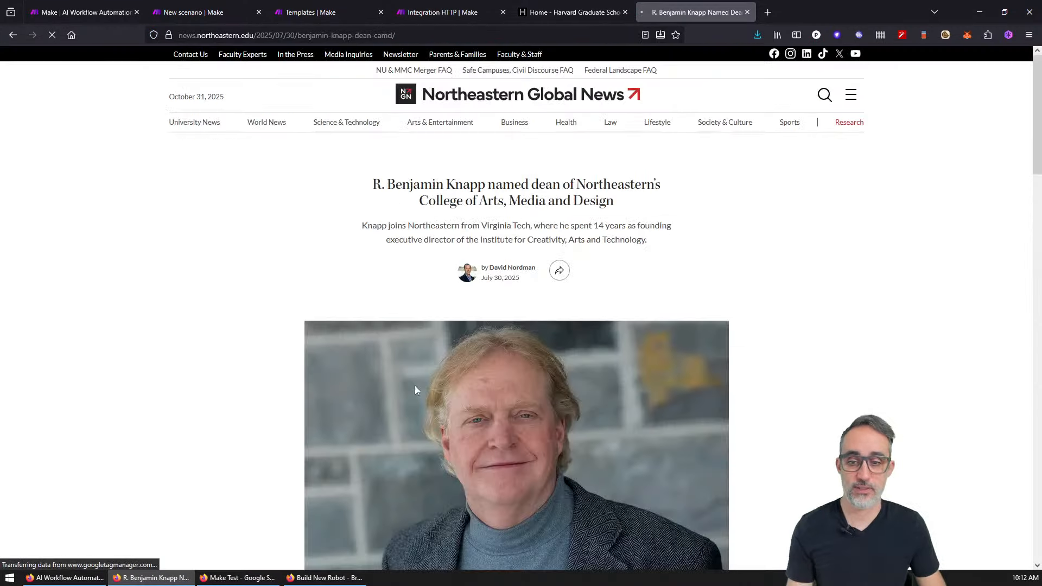
{"action": "scroll", "coordinate": [781, 288], "scroll_direction": "down", "scroll_amount": 20}
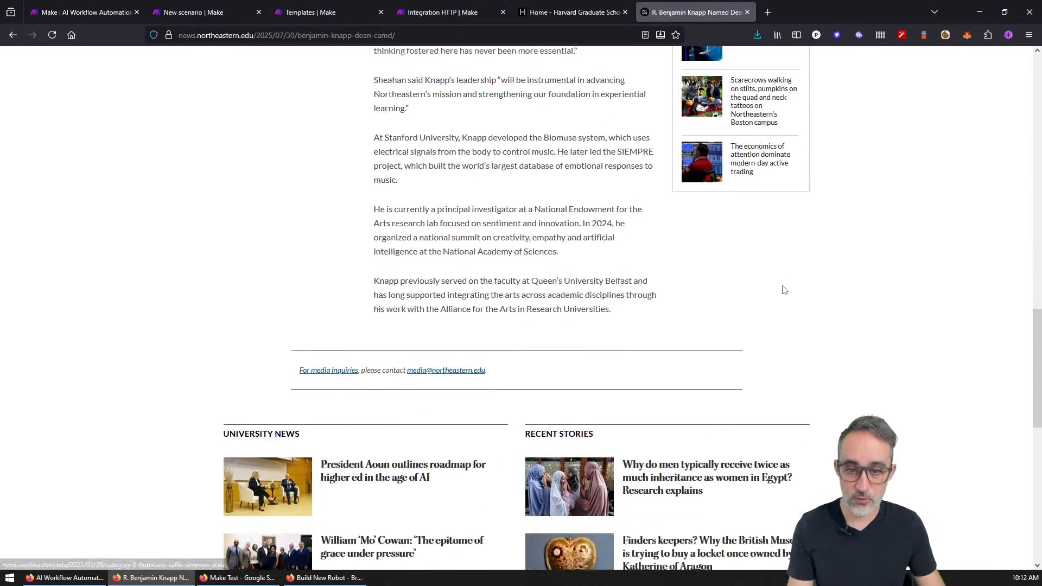
{"action": "scroll", "coordinate": [783, 289], "scroll_direction": "up", "scroll_amount": 20}
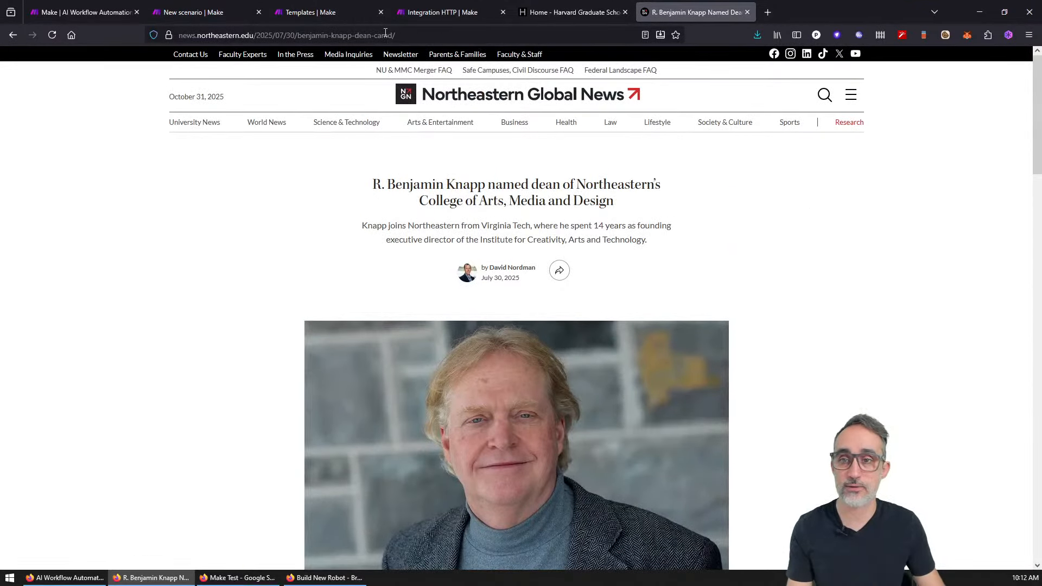
{"action": "left_click", "coordinate": [386, 35]}
{"action": "key", "text": "ctrl+c"}
{"action": "left_click", "coordinate": [819, 237]}
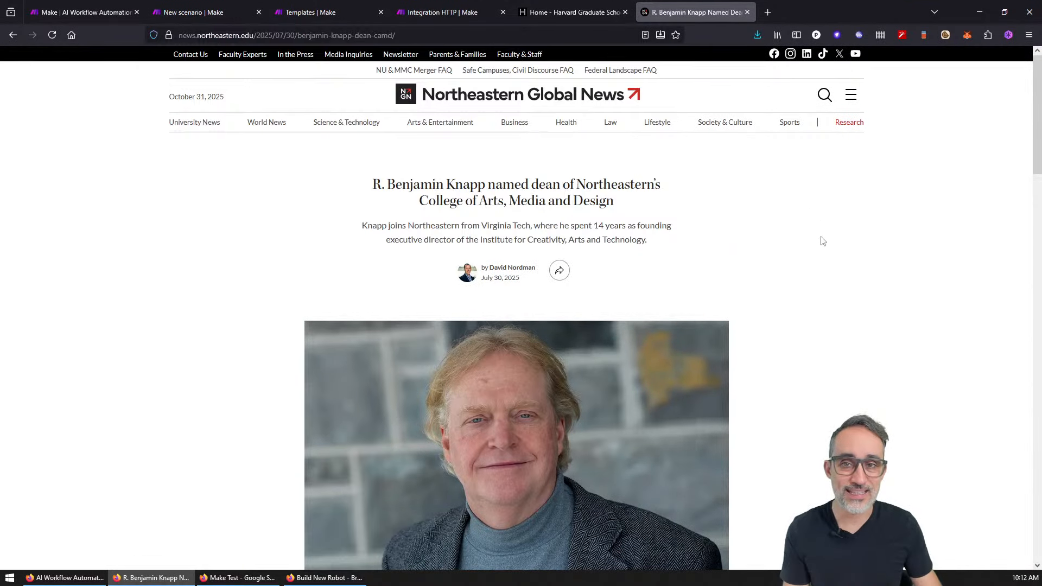
{"action": "middle_click", "coordinate": [552, 12]}
Step: Paste the article URL into the HTTP Get a file module, save it, and shift the module left
{"action": "left_click", "coordinate": [438, 14]}
{"action": "triple_click", "coordinate": [711, 279]}
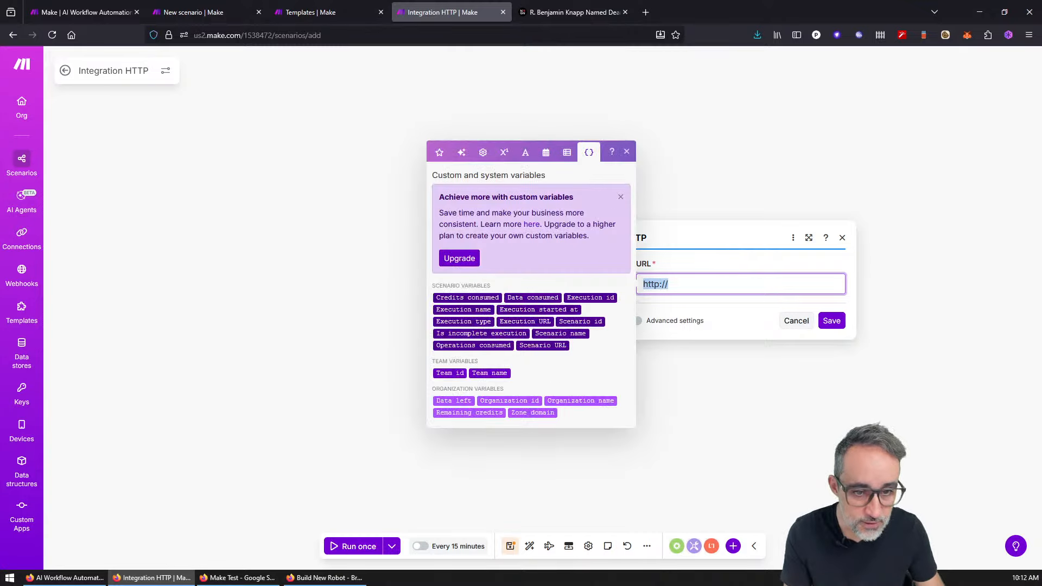
{"action": "key", "text": "ctrl+v"}
{"action": "left_click", "coordinate": [692, 340]}
{"action": "left_click", "coordinate": [633, 327]}
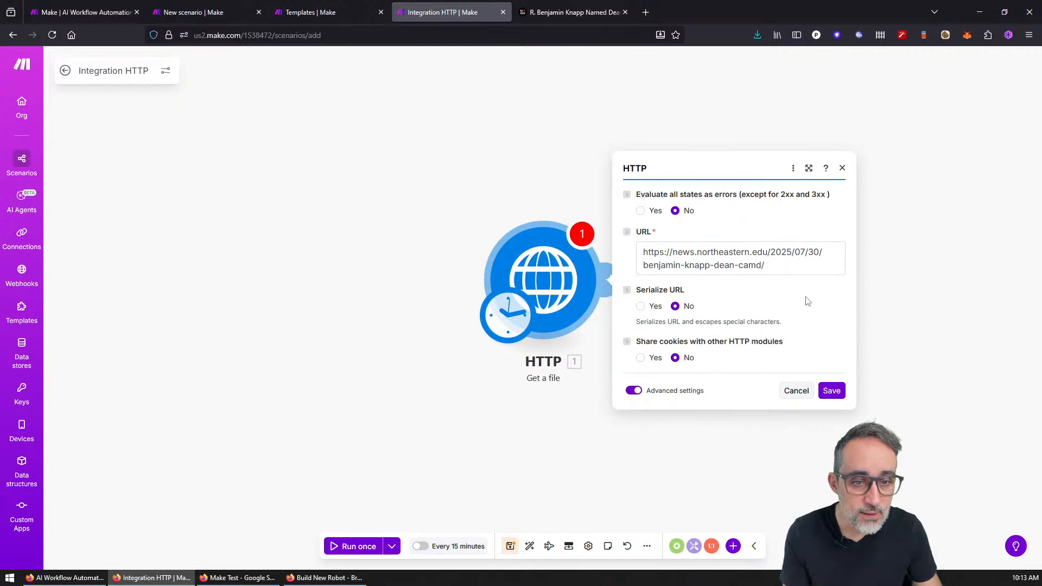
{"action": "left_click", "coordinate": [831, 391]}
{"action": "left_click_drag", "start_coordinate": [552, 289], "coordinate": [495, 283]}
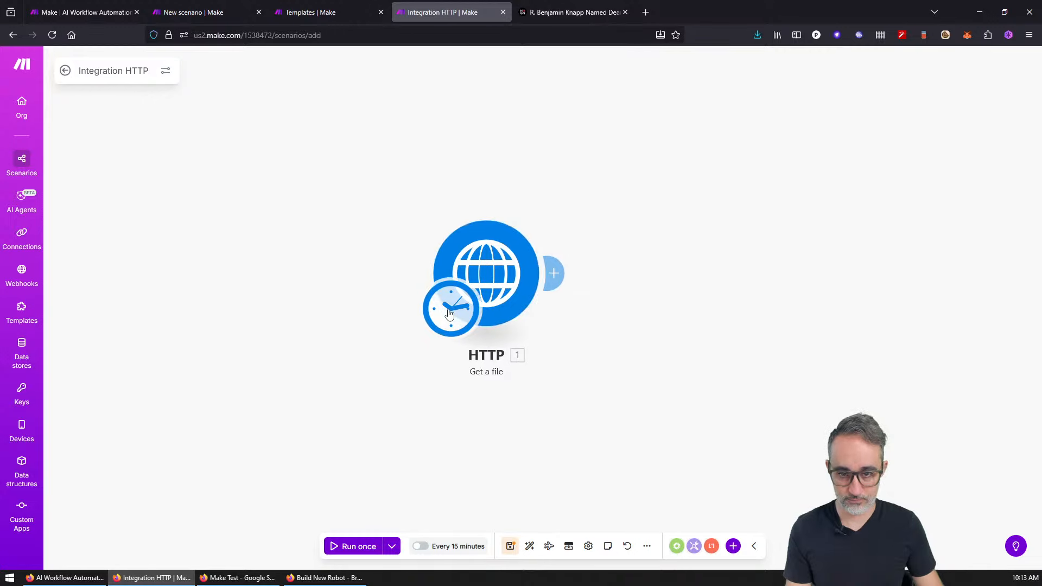
Step: Schedule the scenario to run on demand, activate it, and save with Ctrl+S
{"action": "left_click", "coordinate": [445, 320]}
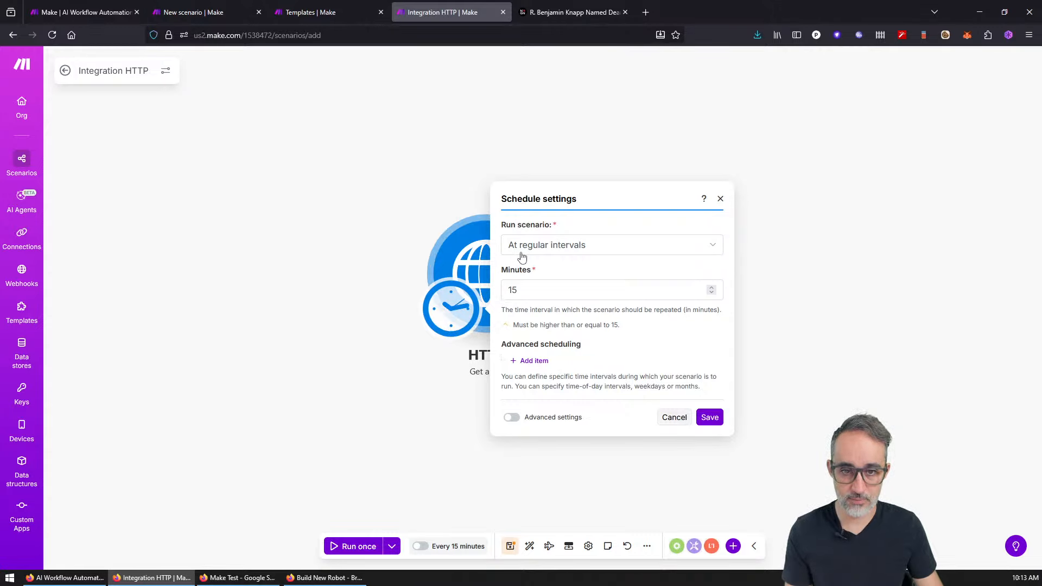
{"action": "left_click", "coordinate": [535, 255]}
{"action": "left_click", "coordinate": [529, 377]}
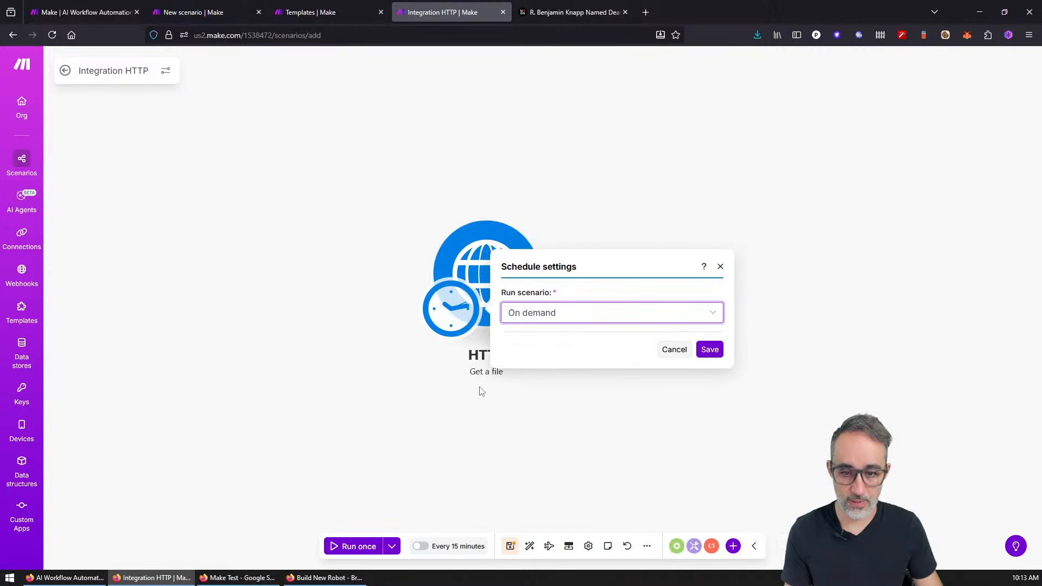
{"action": "left_click", "coordinate": [711, 347]}
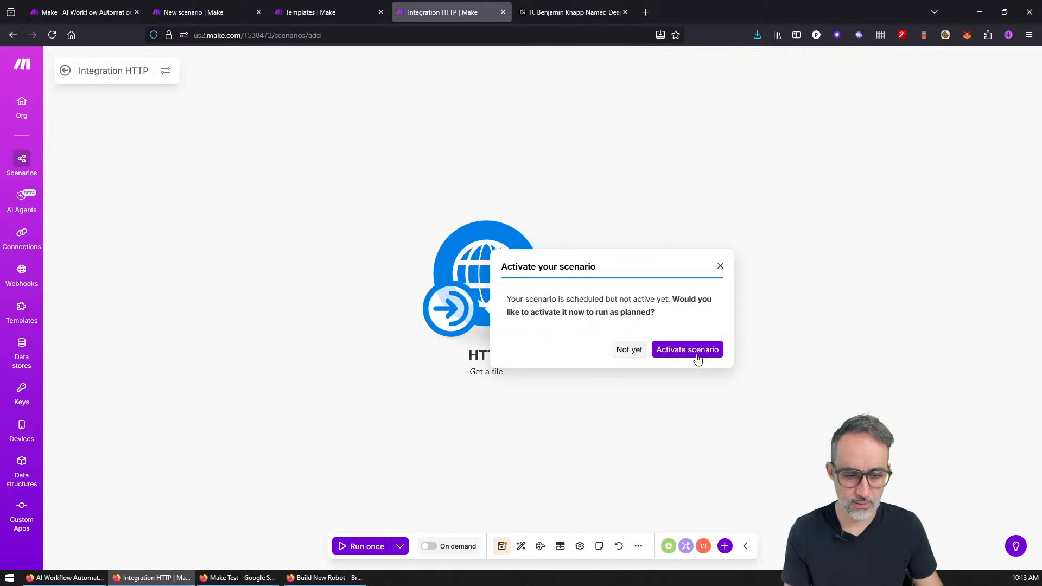
{"action": "left_click", "coordinate": [696, 354]}
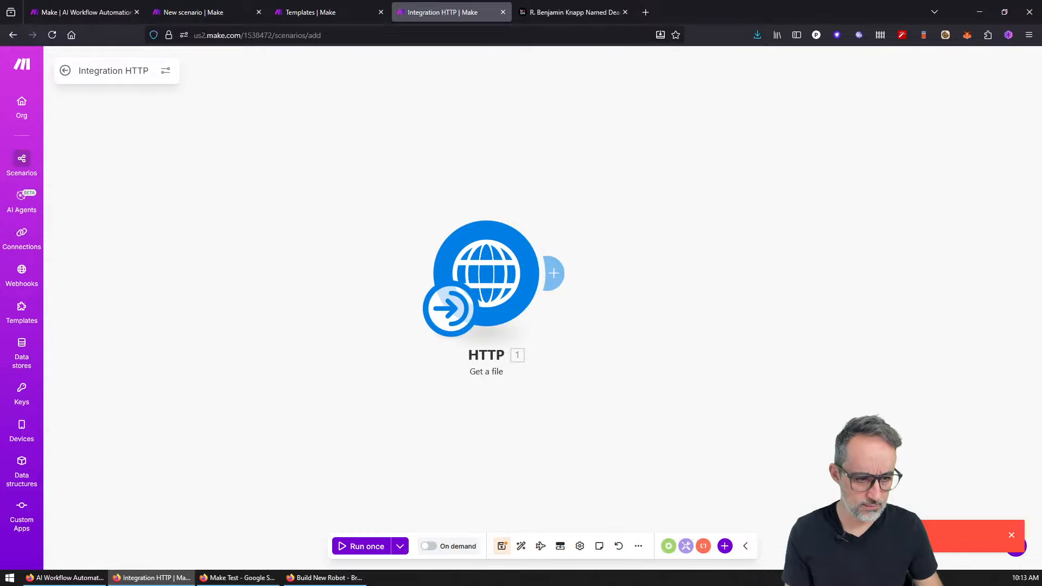
{"action": "key", "text": "ctrl+s"}
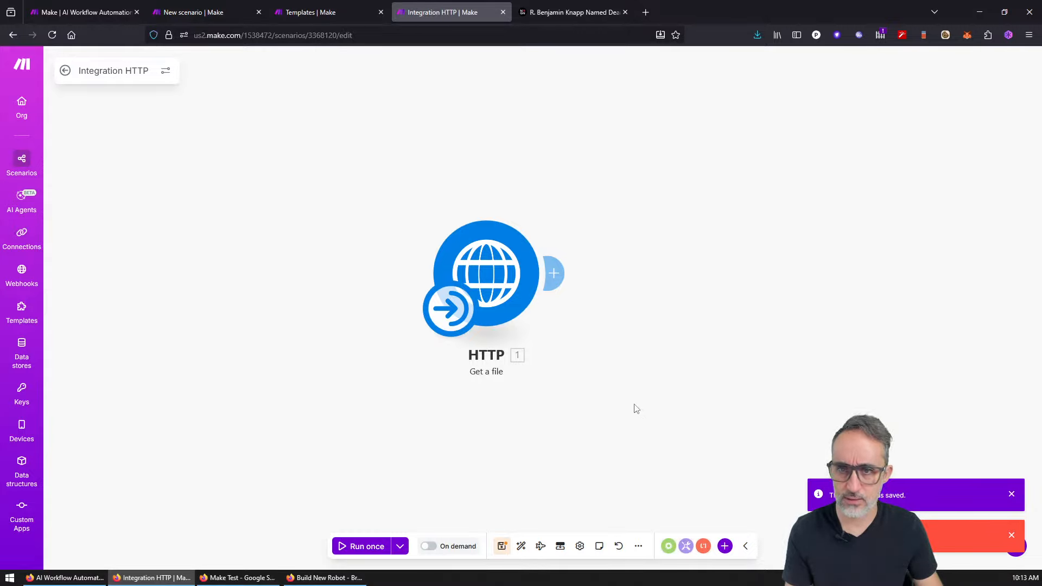
Step: Run the scenario once and inspect the HTTP output: status 200 and a 359792-byte file.html
{"action": "left_click", "coordinate": [368, 547]}
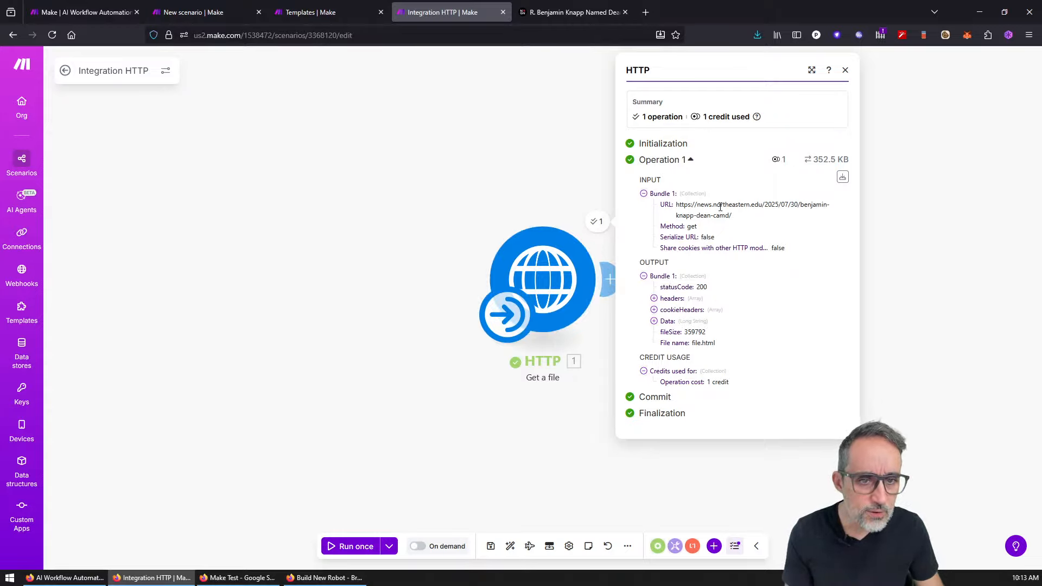
{"action": "left_click", "coordinate": [775, 465]}
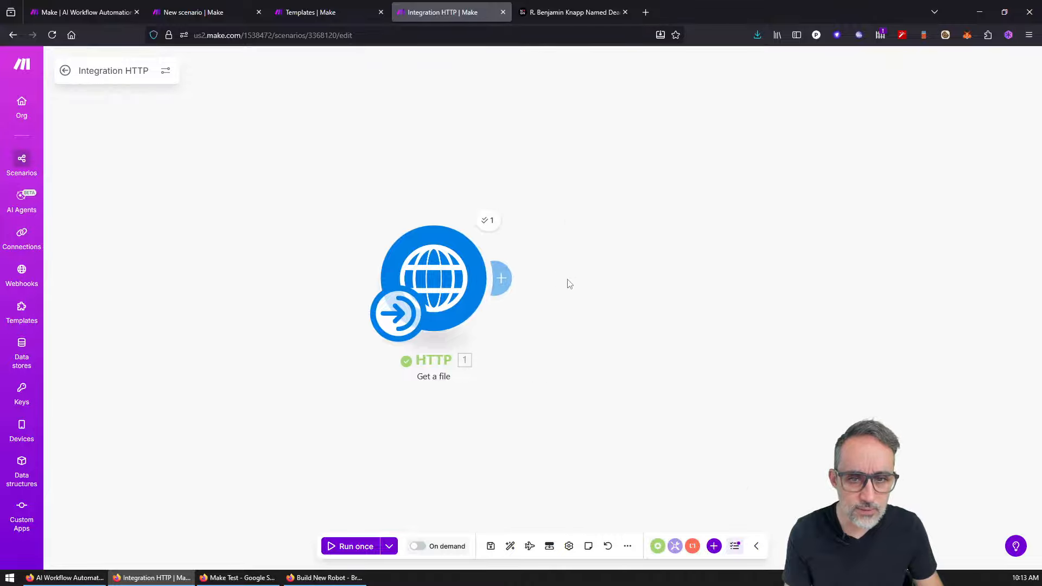
{"action": "left_click", "coordinate": [494, 225]}
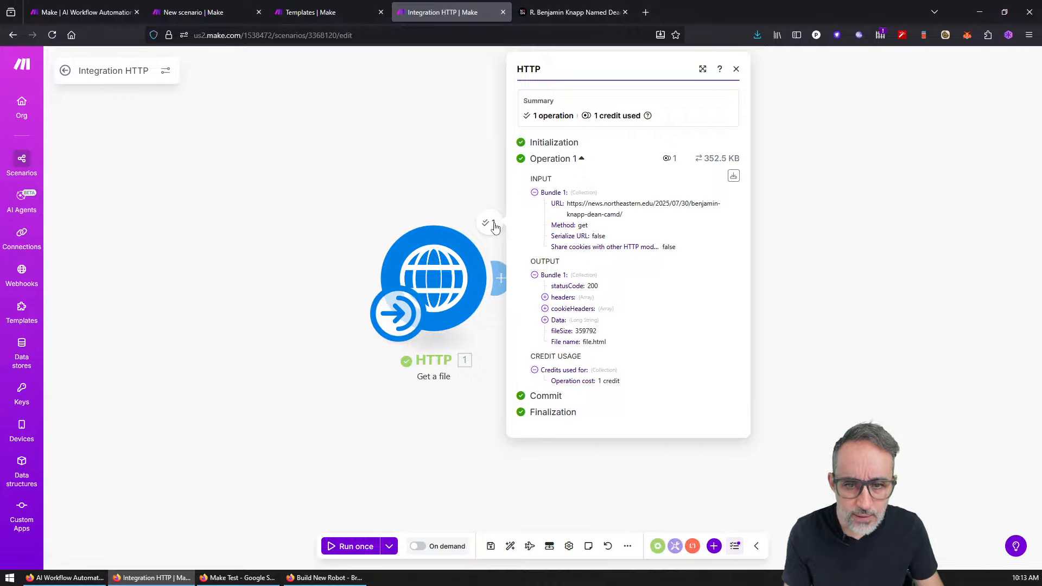
{"action": "left_click", "coordinate": [494, 225]}
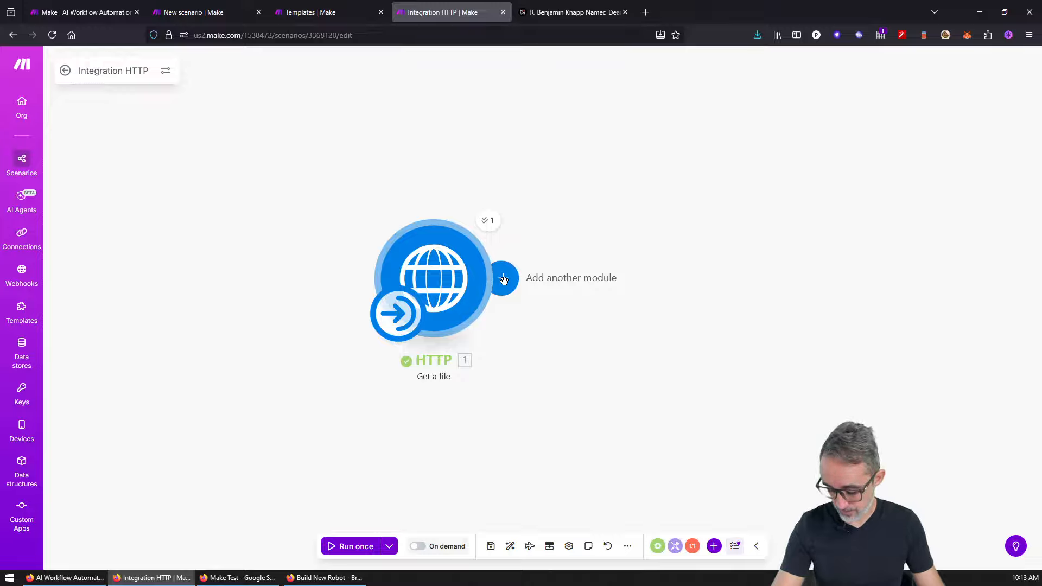
Step: Browse the app list, glancing at JSON, and add Text parser's HTML to text after HTTP
{"action": "left_click", "coordinate": [503, 279]}
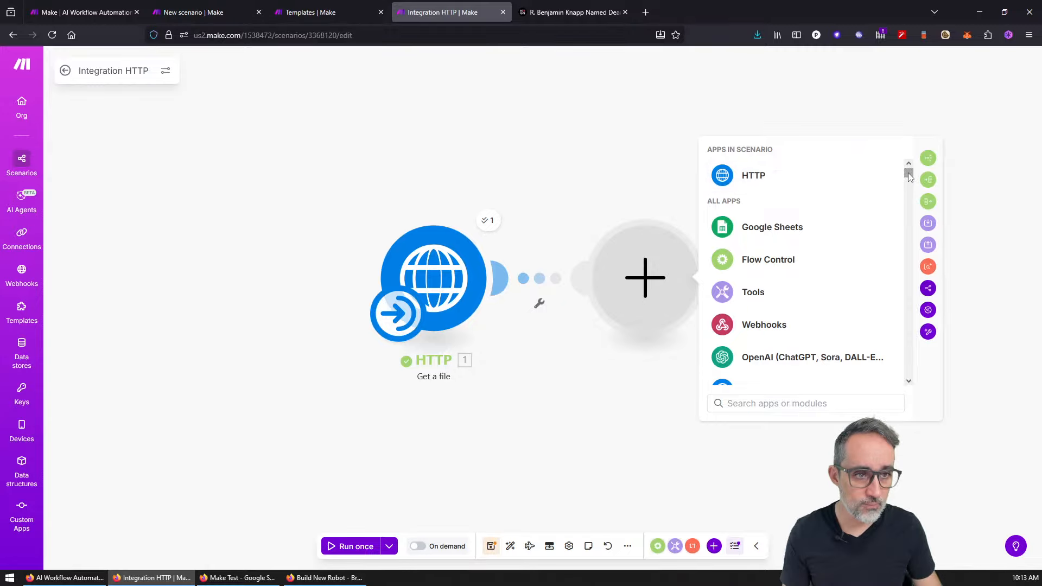
{"action": "scroll", "coordinate": [909, 177], "scroll_direction": "down", "scroll_amount": 6}
{"action": "scroll", "coordinate": [909, 177], "scroll_direction": "up", "scroll_amount": 6}
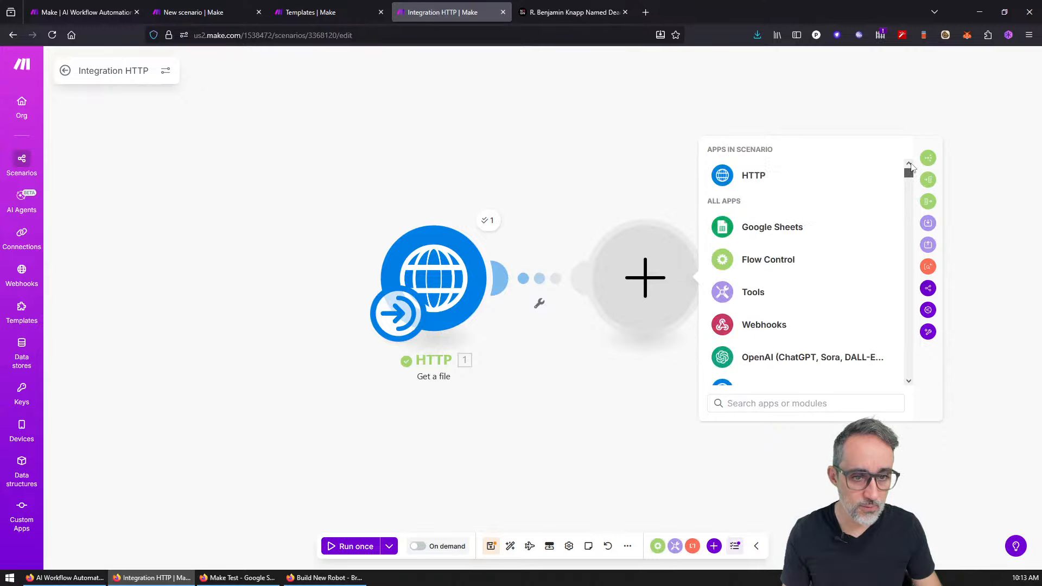
{"action": "scroll", "coordinate": [840, 267], "scroll_direction": "down", "scroll_amount": 4}
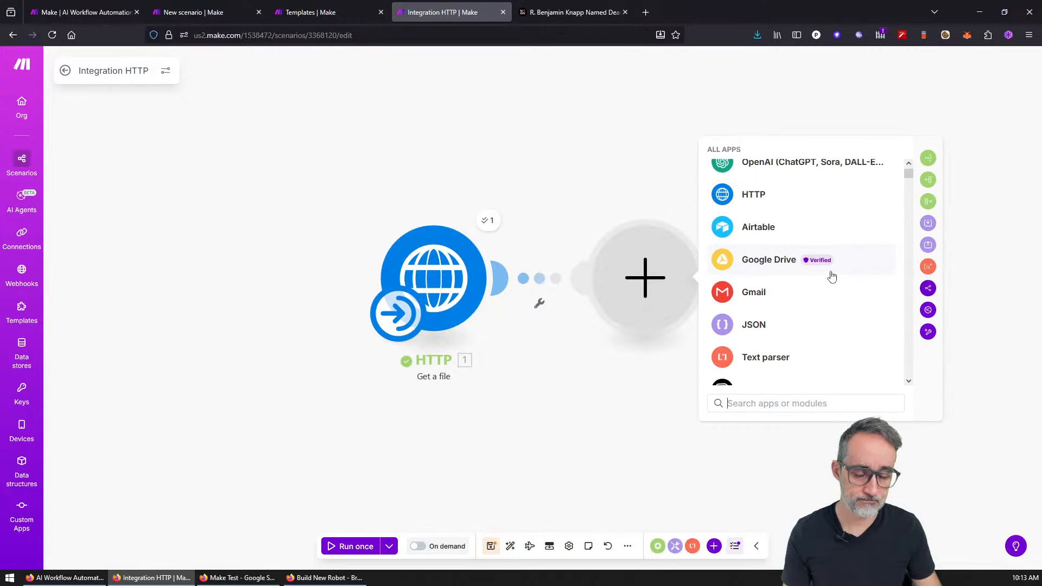
{"action": "scroll", "coordinate": [832, 276], "scroll_direction": "down", "scroll_amount": 2}
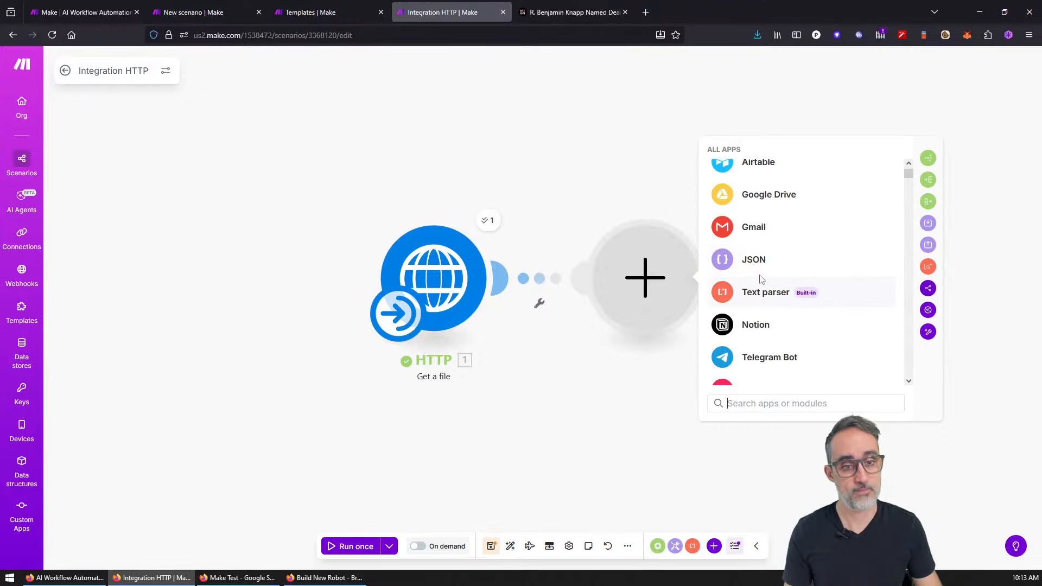
{"action": "left_click", "coordinate": [753, 259]}
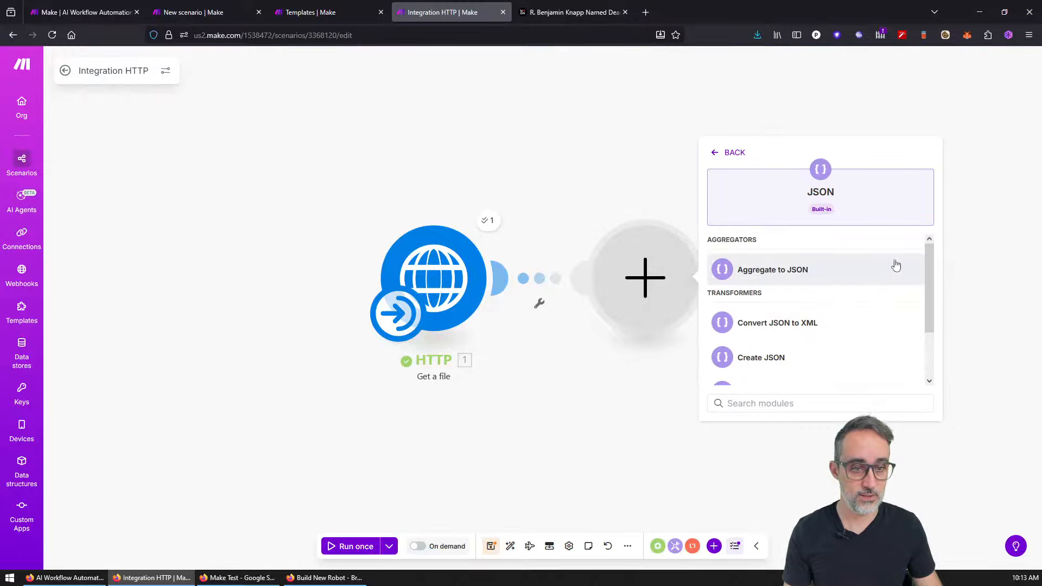
{"action": "mouse_move", "coordinate": [928, 259]}
{"action": "left_mouse_down"}
{"action": "mouse_move", "coordinate": [926, 292]}
{"action": "mouse_move", "coordinate": [924, 247]}
{"action": "left_mouse_up"}
{"action": "left_click", "coordinate": [730, 154]}
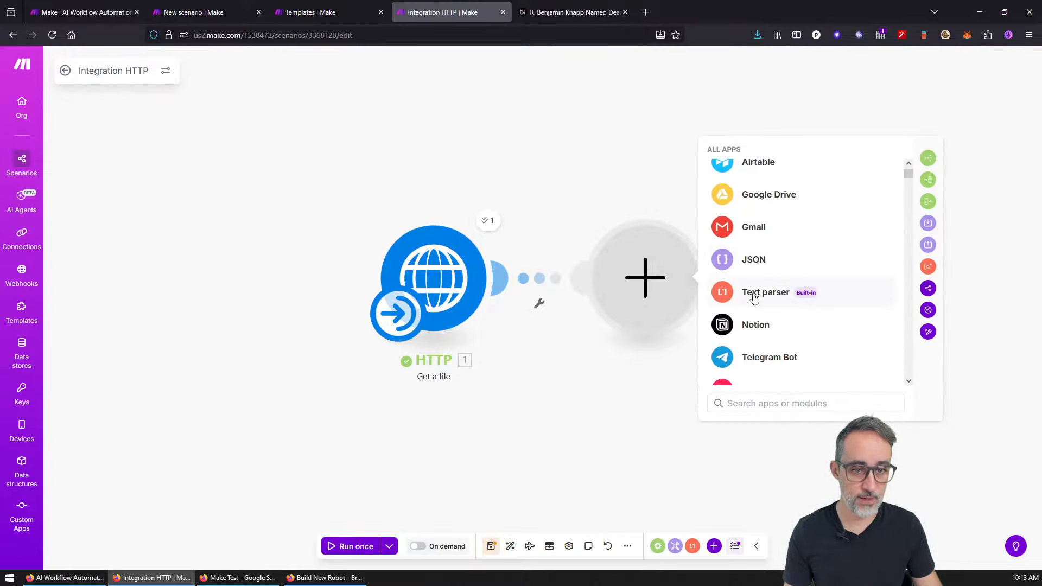
{"action": "left_click", "coordinate": [754, 293]}
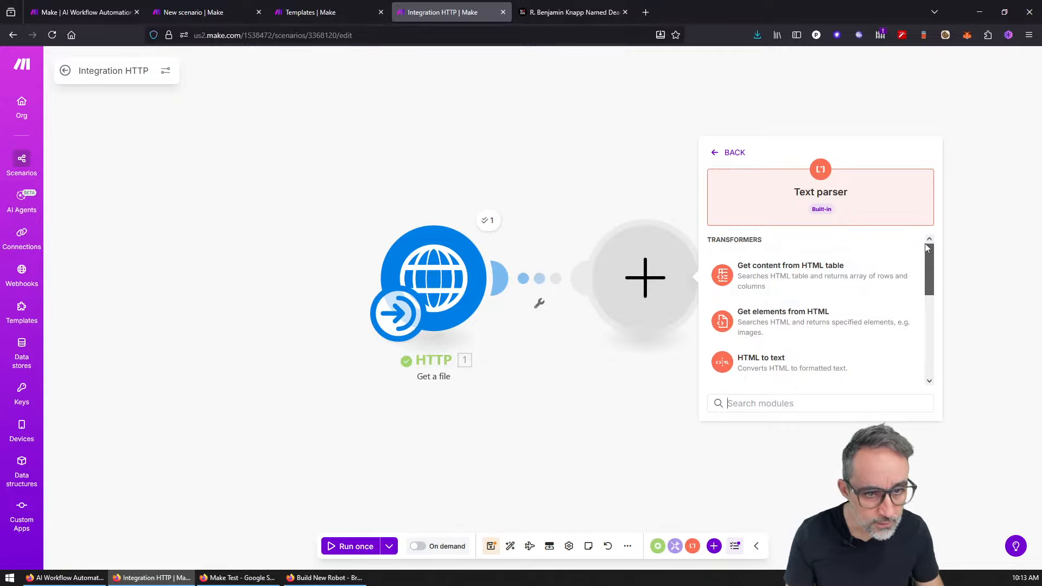
{"action": "mouse_move", "coordinate": [926, 250]}
{"action": "left_mouse_down"}
{"action": "mouse_move", "coordinate": [927, 267]}
{"action": "mouse_move", "coordinate": [926, 236]}
{"action": "mouse_move", "coordinate": [929, 267]}
{"action": "left_mouse_up"}
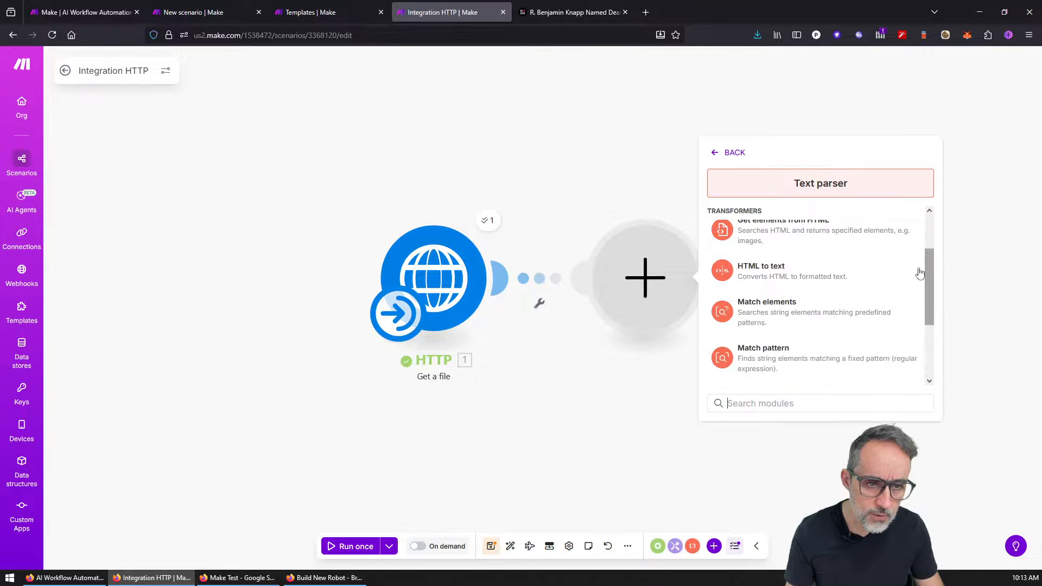
{"action": "left_click", "coordinate": [772, 272]}
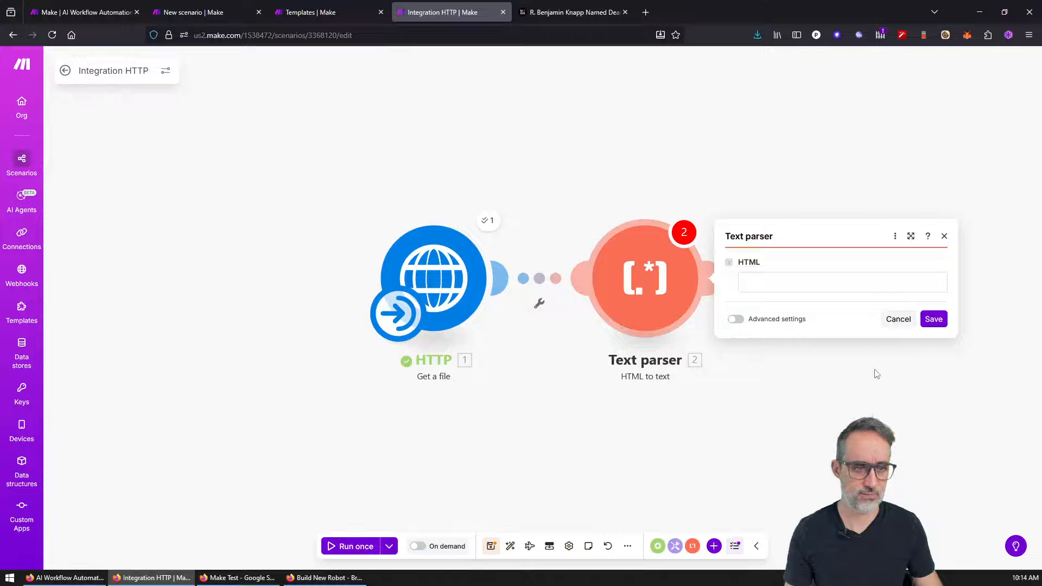
Step: Save the Text parser settings and run the scenario once, despite the last-module transformer warning
{"action": "left_click", "coordinate": [934, 319]}
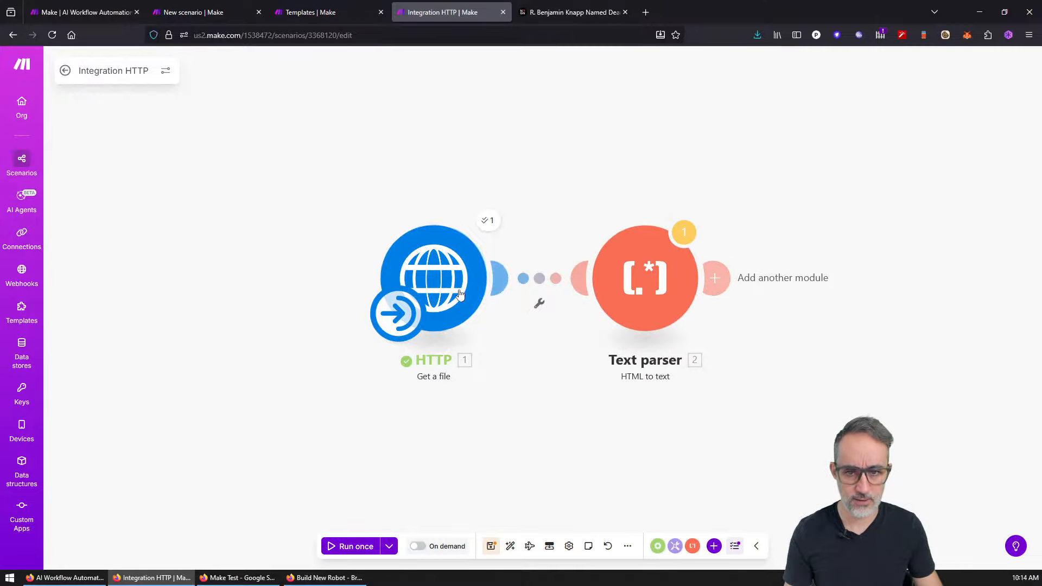
{"action": "left_click", "coordinate": [409, 317]}
{"action": "left_click", "coordinate": [376, 480]}
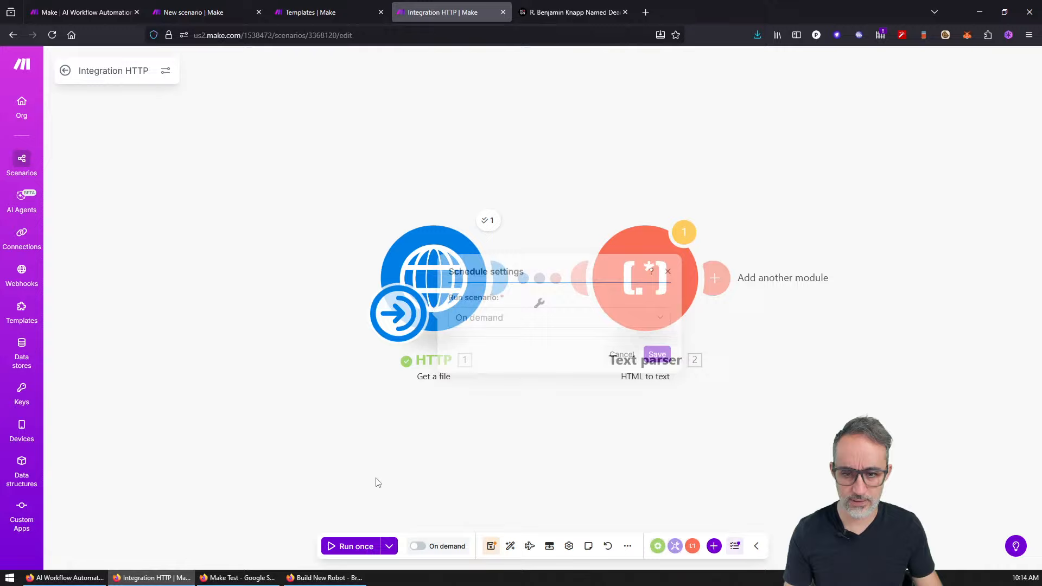
{"action": "left_click", "coordinate": [365, 546]}
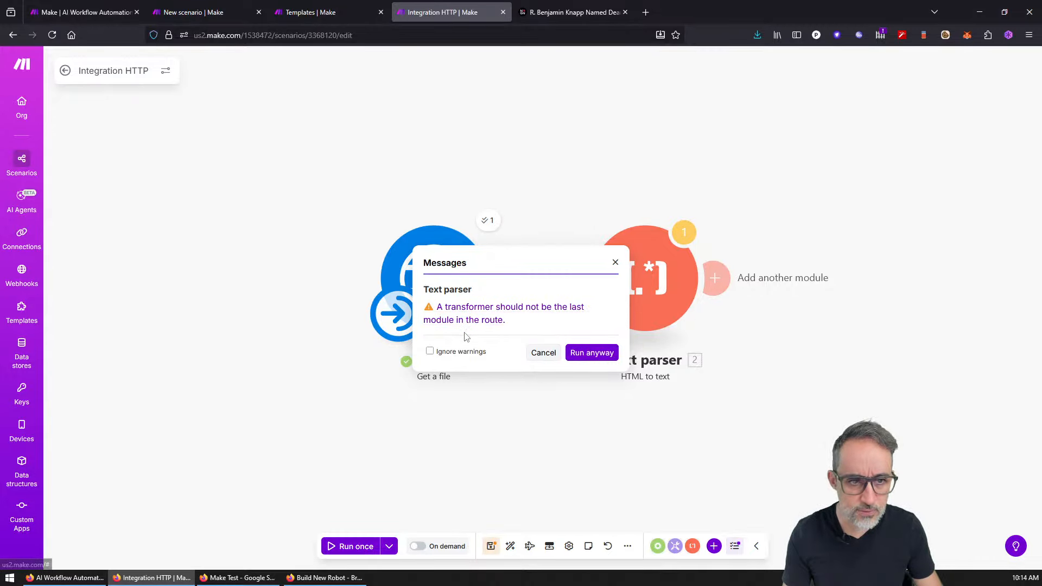
{"action": "left_click", "coordinate": [590, 353]}
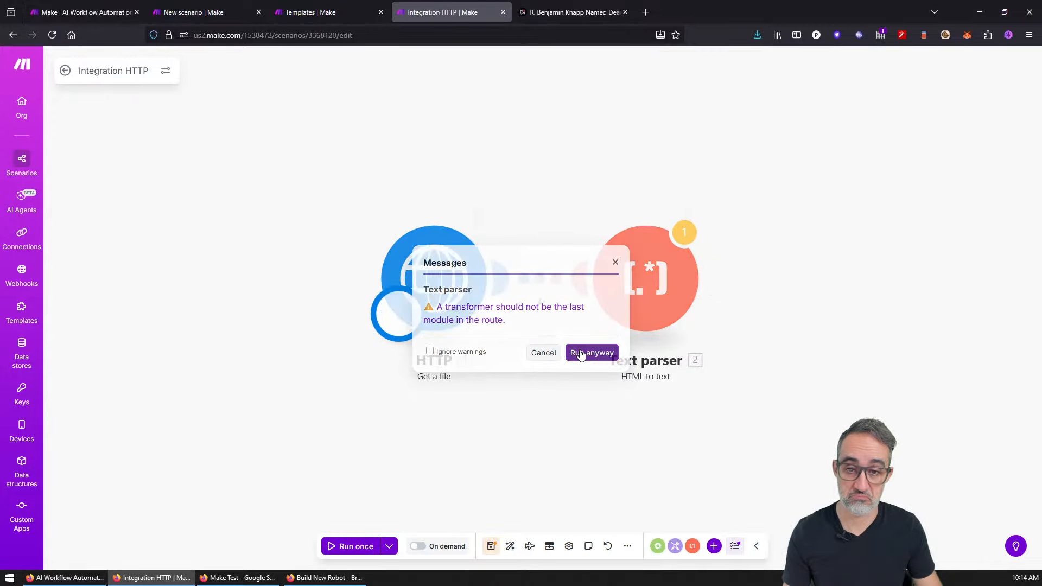
Step: Inspect the Text parser's result bubble: its warning message and its 1-bundle output
{"action": "left_click", "coordinate": [687, 239]}
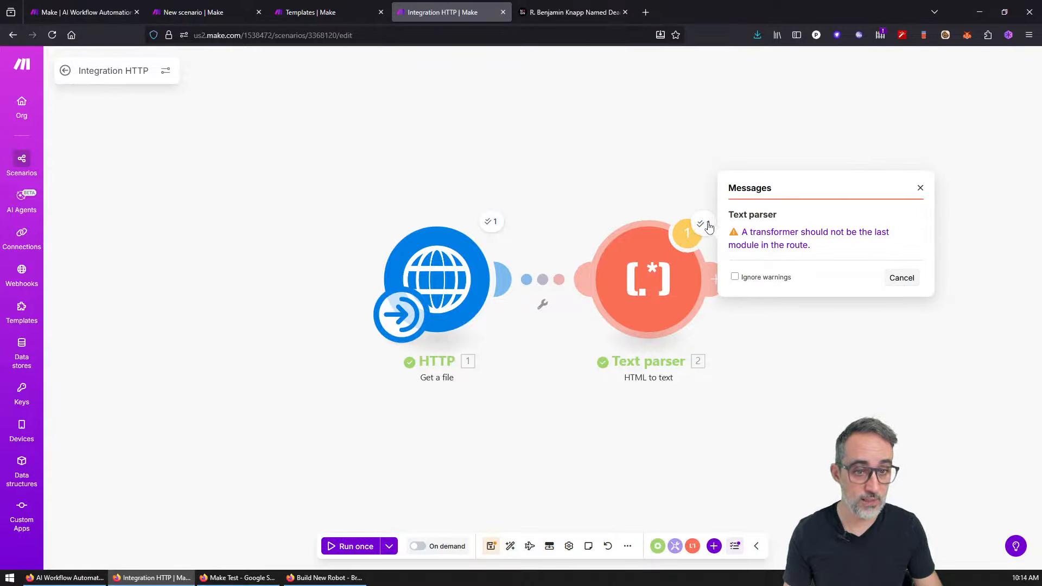
{"action": "left_click", "coordinate": [706, 227]}
{"action": "left_click", "coordinate": [699, 221]}
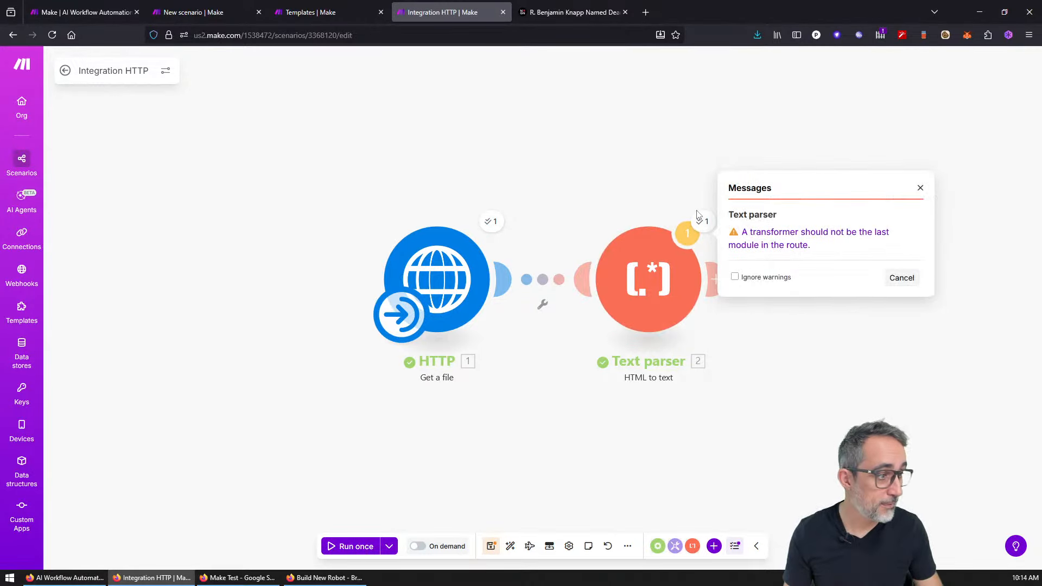
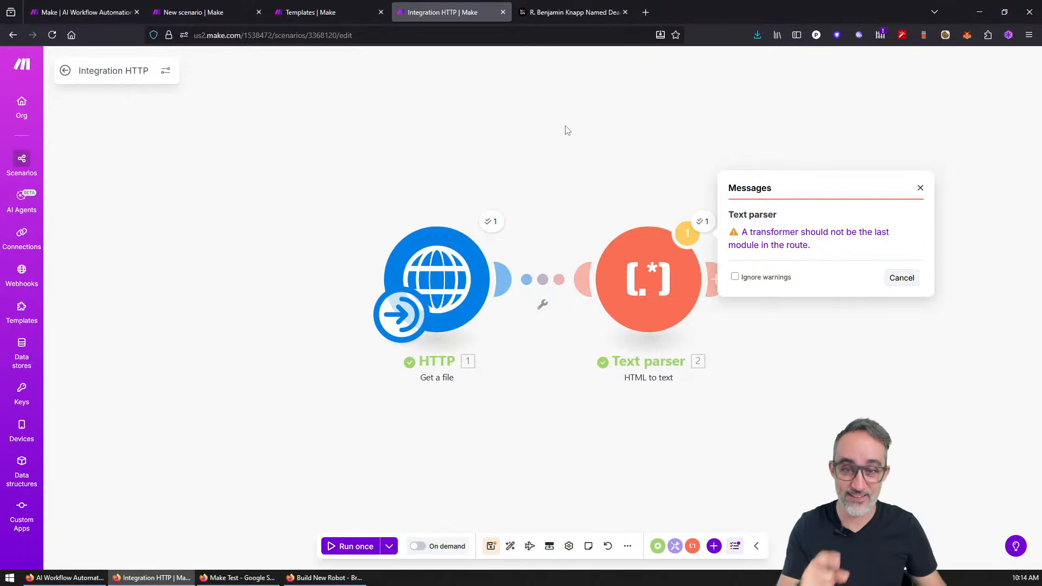
Step: Dismiss the transformer warning, move the Text parser module, and glance at its settings
{"action": "left_click", "coordinate": [920, 189]}
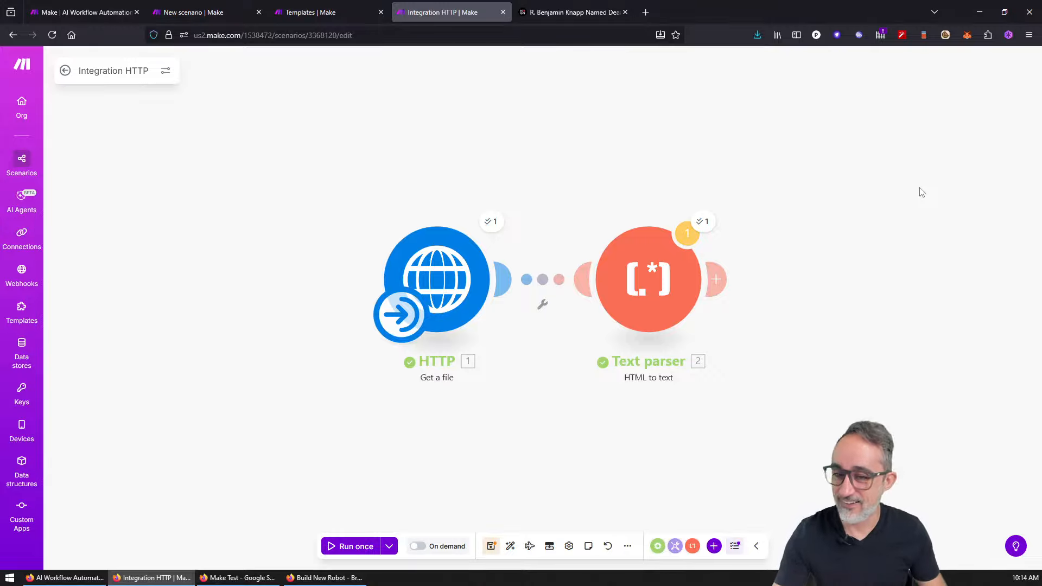
{"action": "left_click_drag", "start_coordinate": [621, 282], "coordinate": [644, 274]}
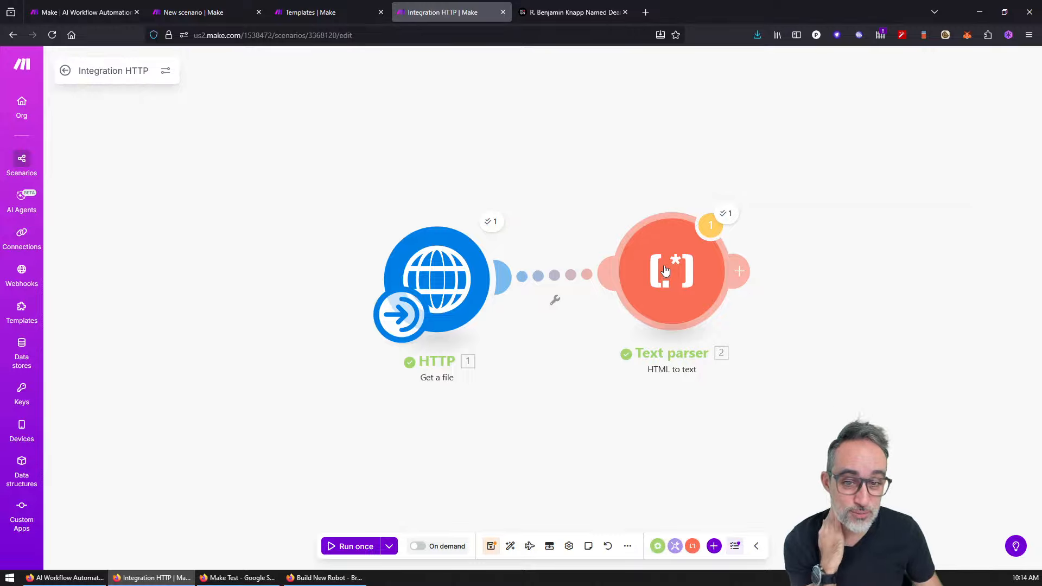
{"action": "left_click", "coordinate": [666, 270]}
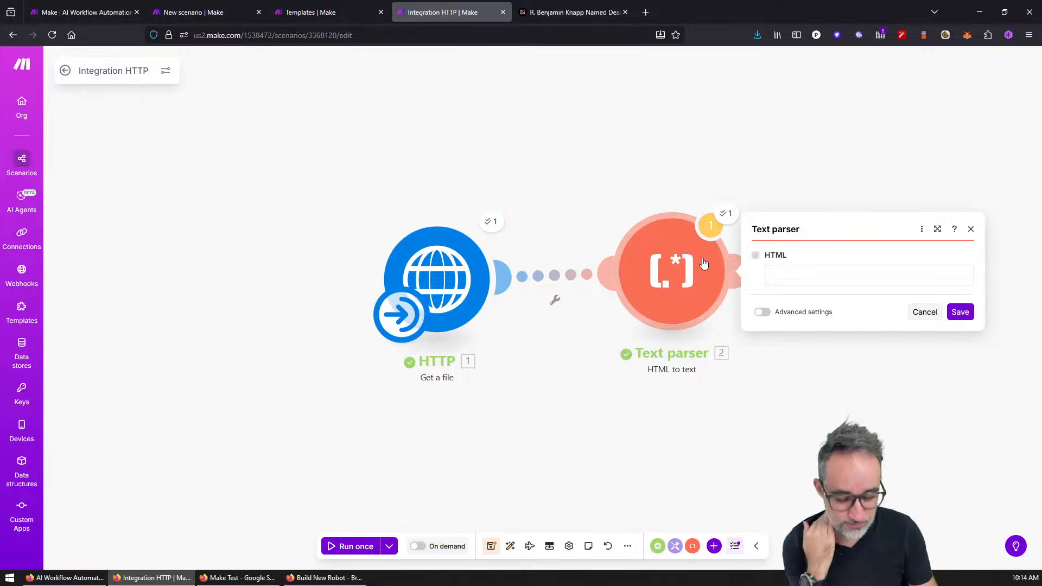
{"action": "left_click", "coordinate": [971, 229]}
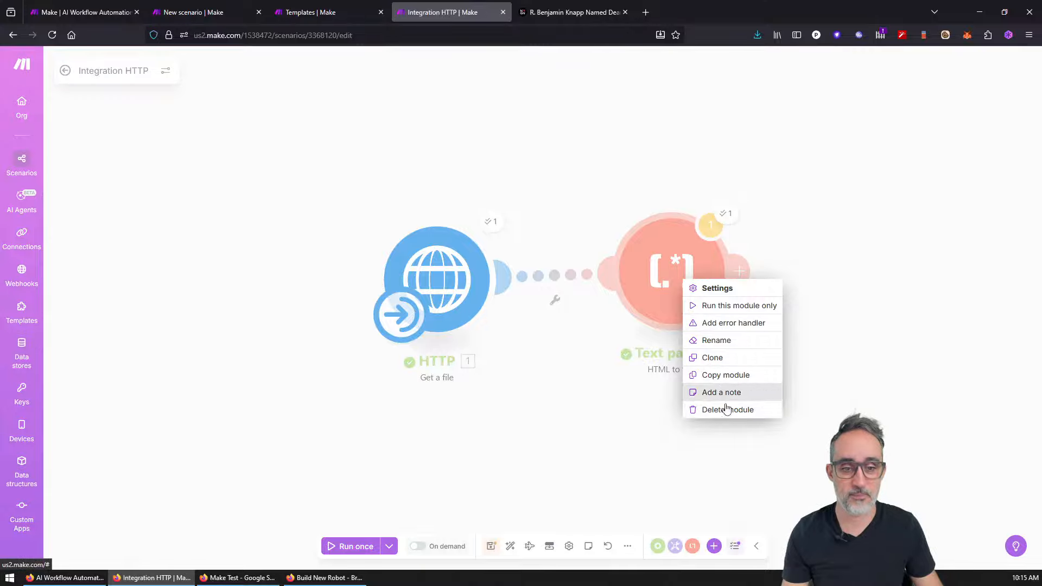
{"action": "left_click", "coordinate": [727, 409]}
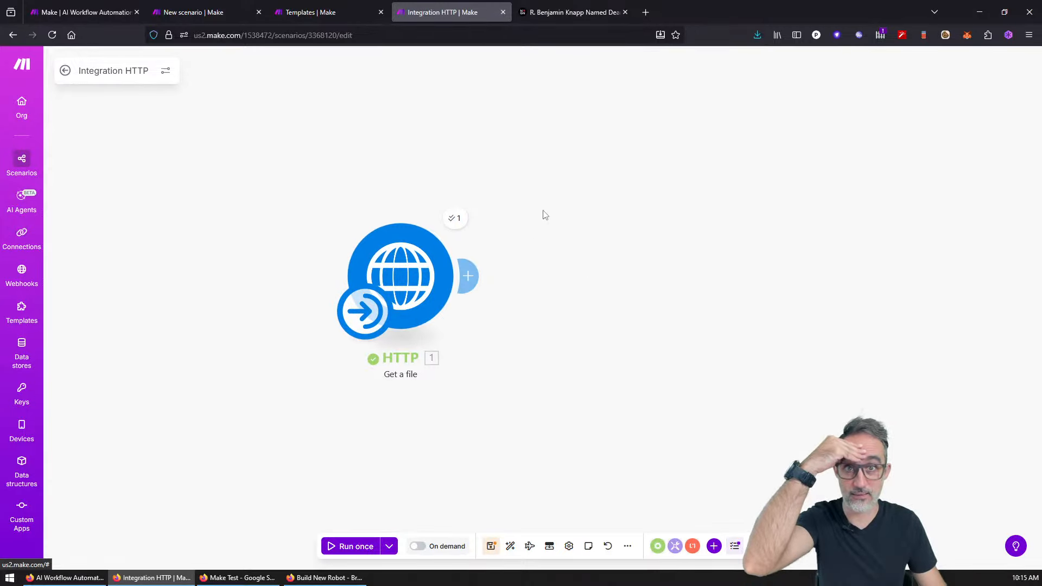
{"action": "left_click", "coordinate": [474, 279]}
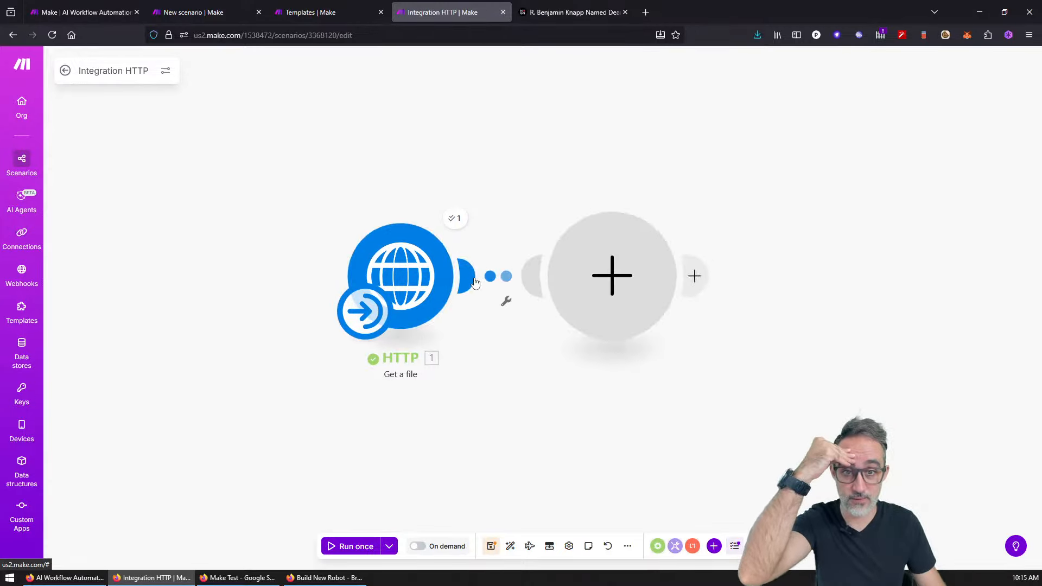
{"action": "left_click", "coordinate": [635, 167]}
{"action": "left_click", "coordinate": [455, 218]}
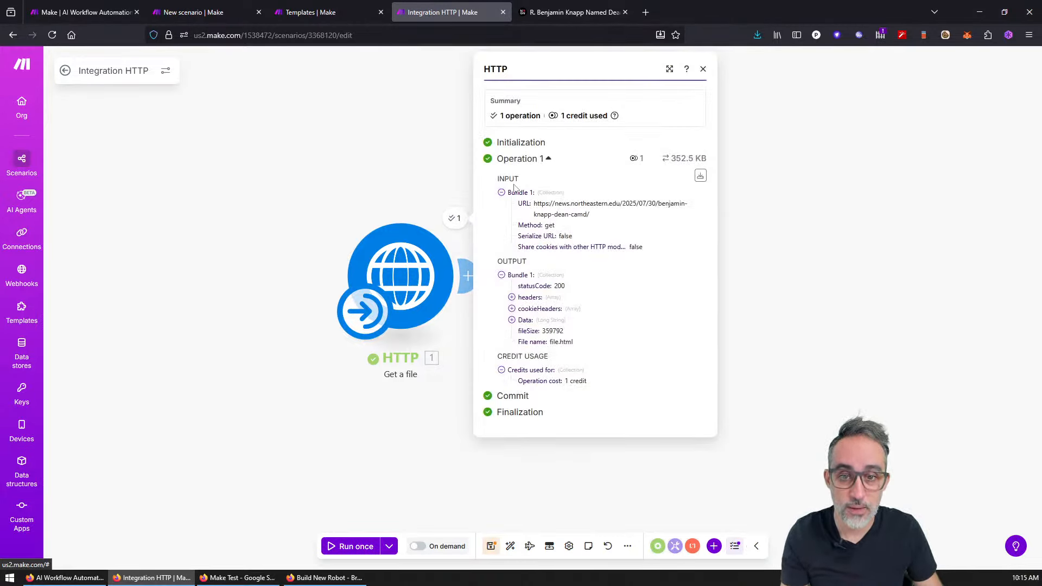
{"action": "left_click", "coordinate": [511, 320]}
{"action": "scroll", "coordinate": [597, 244], "scroll_direction": "down", "scroll_amount": 4}
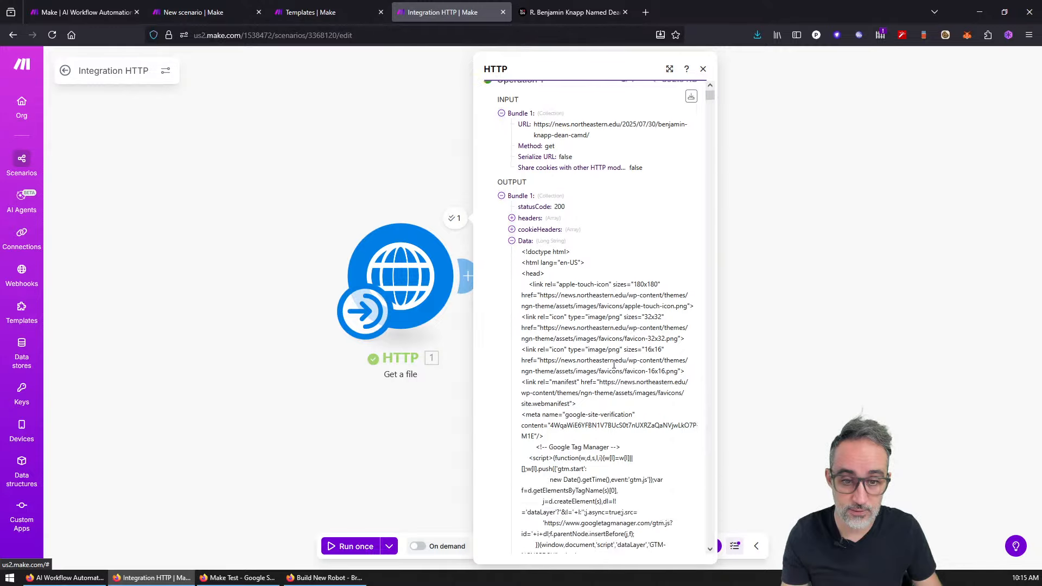
{"action": "scroll", "coordinate": [593, 251], "scroll_direction": "down", "scroll_amount": 15}
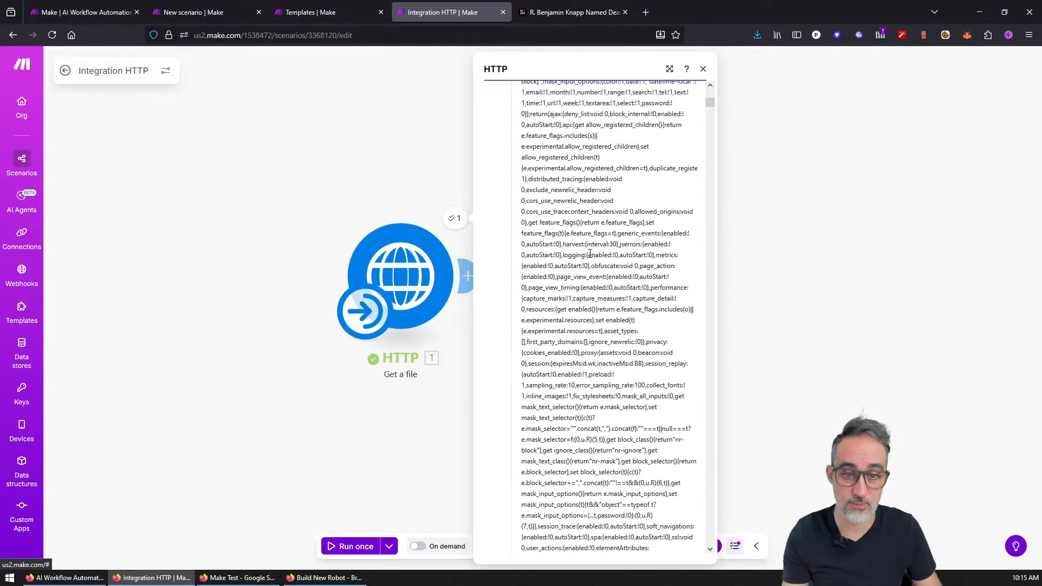
{"action": "left_click_drag", "start_coordinate": [709, 103], "coordinate": [710, 545]}
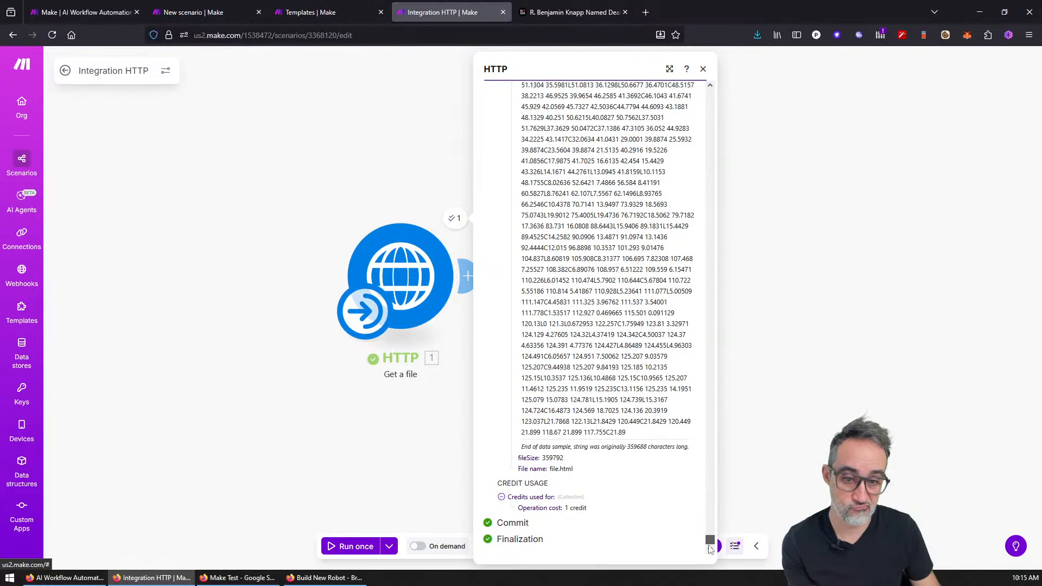
{"action": "left_click_drag", "start_coordinate": [710, 549], "coordinate": [698, 93]}
{"action": "left_click", "coordinate": [511, 321]}
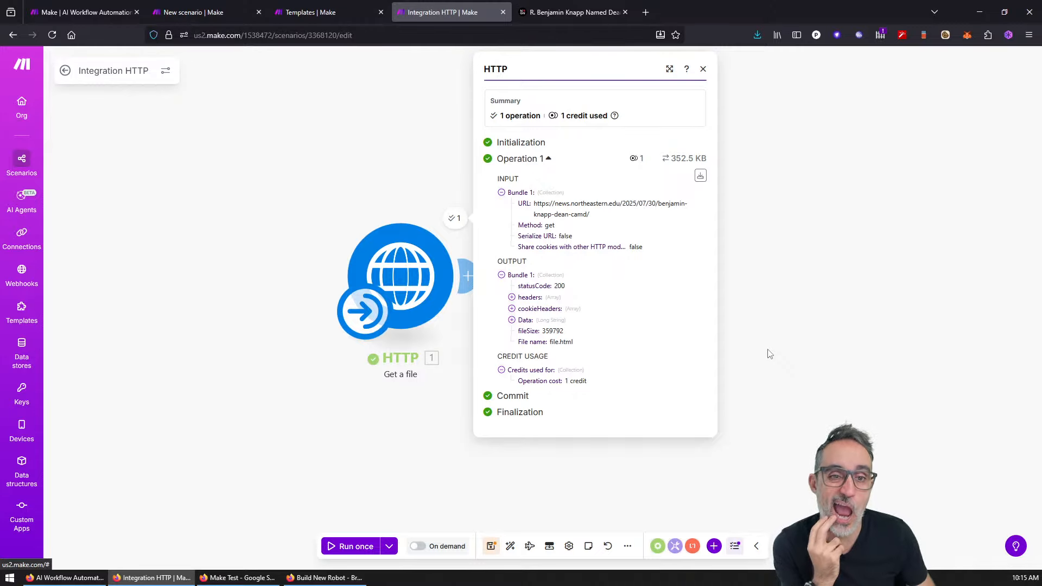
Step: Add a Text parser 'HTML to text' module after HTTP by searching 'parse htm'
{"action": "left_click", "coordinate": [780, 317]}
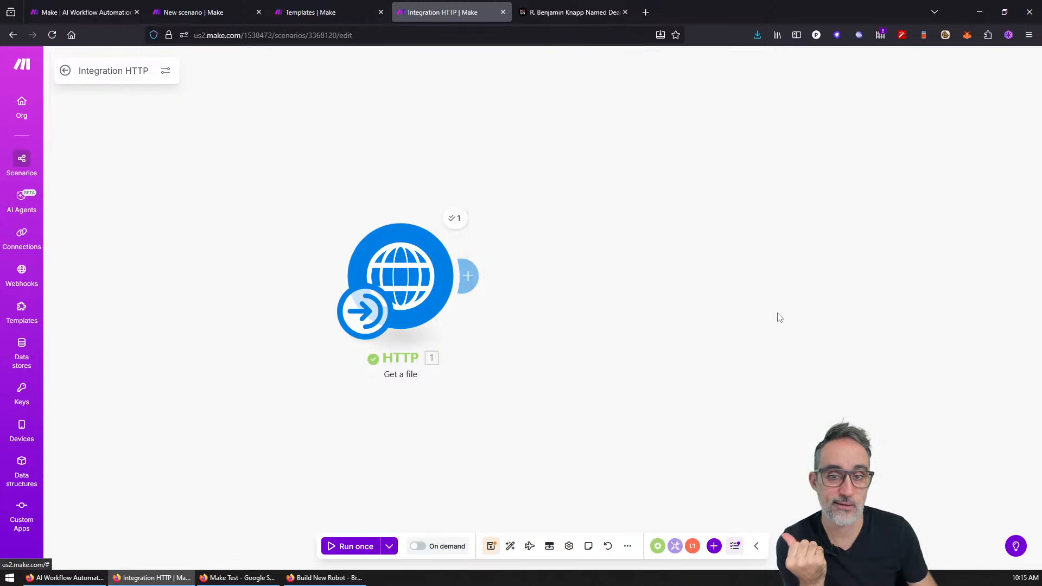
{"action": "double_click", "coordinate": [604, 289]}
{"action": "right_click", "coordinate": [604, 288]}
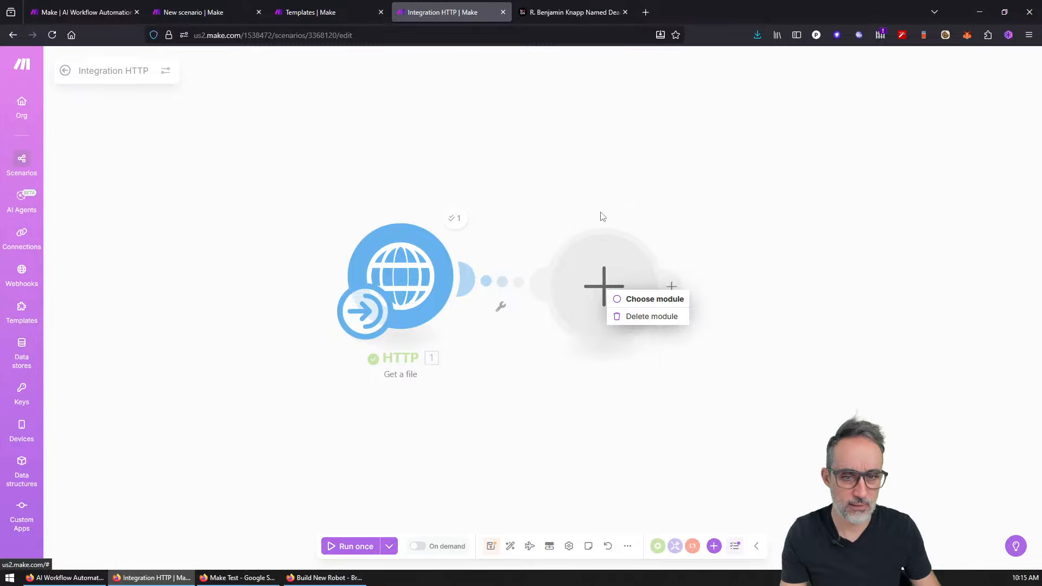
{"action": "left_click", "coordinate": [622, 203]}
{"action": "left_click", "coordinate": [603, 285]}
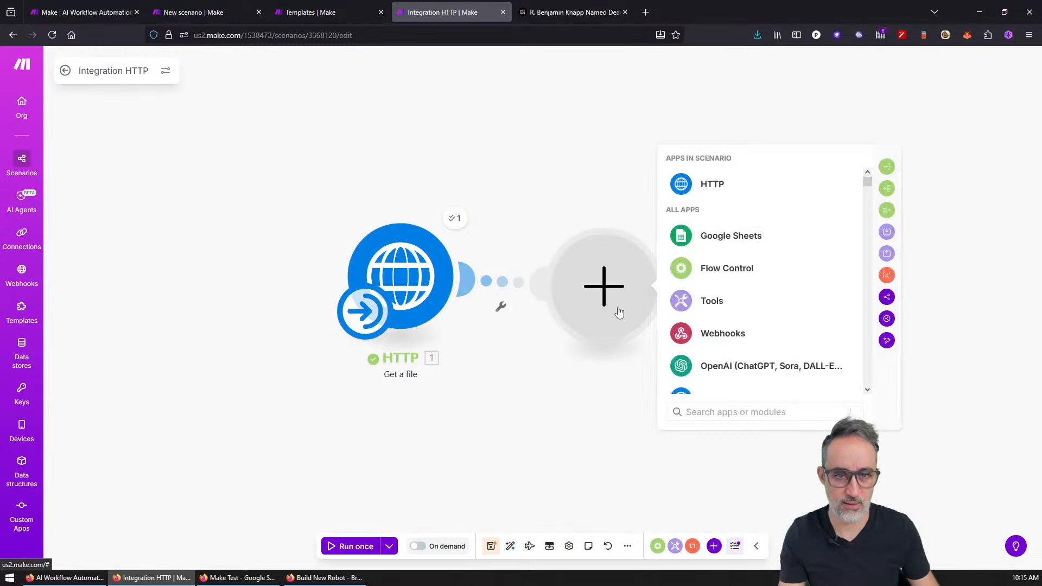
{"action": "type", "text": "parse htm"}
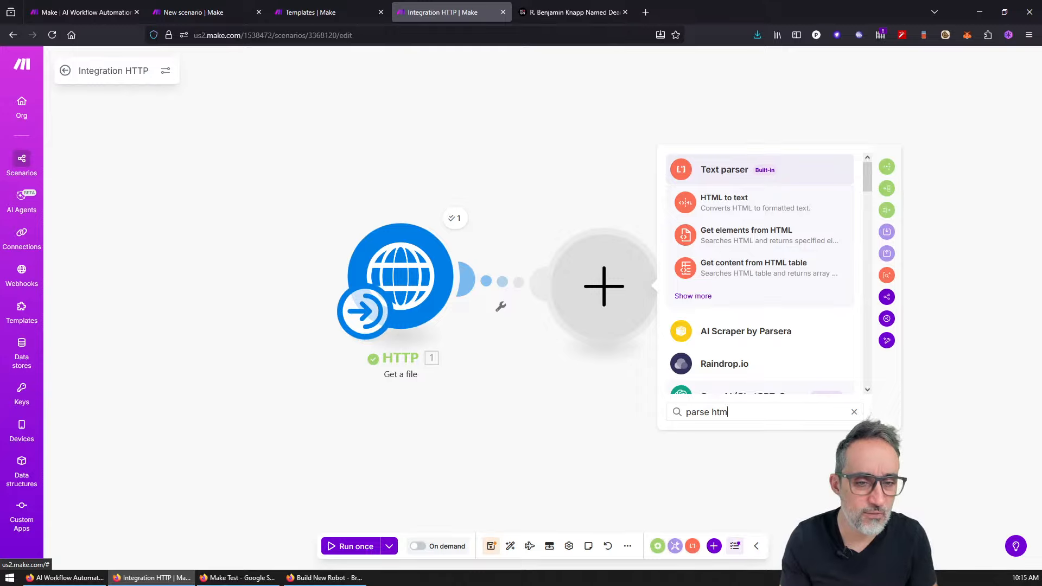
{"action": "key", "text": "Down"}
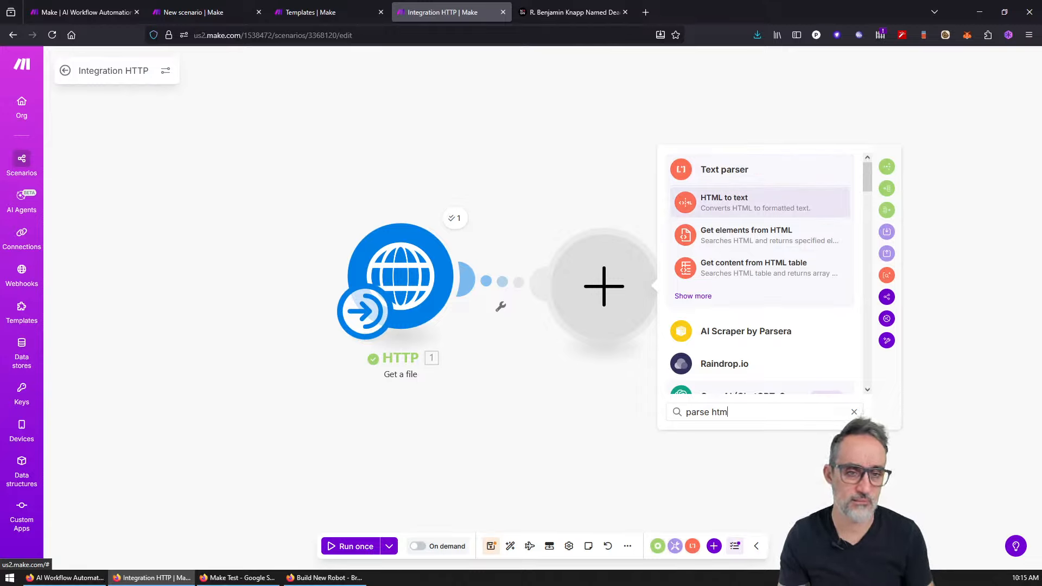
{"action": "key", "text": "Return"}
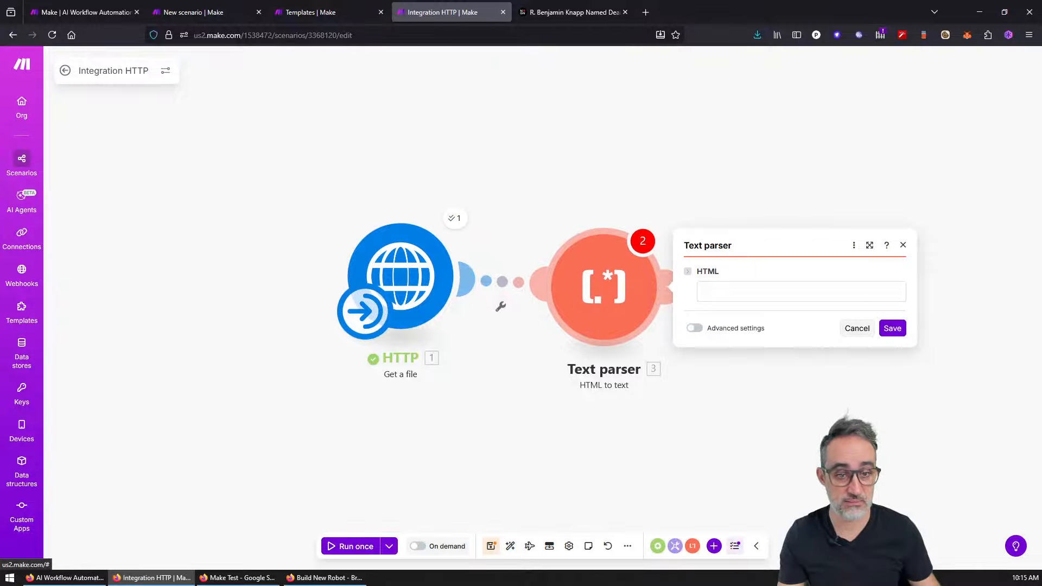
Step: Paste the news article URL into the HTML field and save the Text parser
{"action": "left_click", "coordinate": [712, 287]}
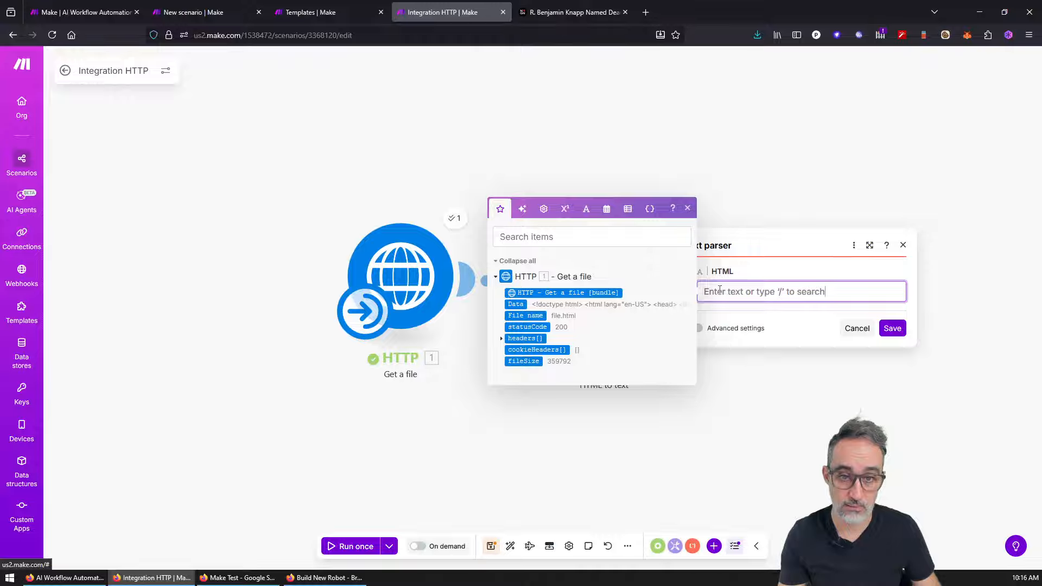
{"action": "left_click", "coordinate": [738, 244]}
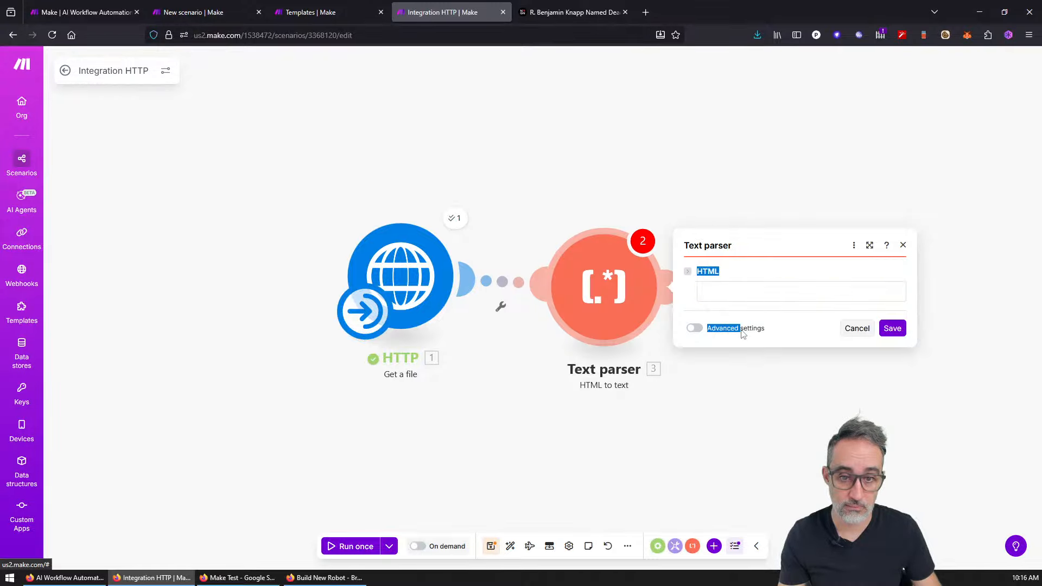
{"action": "left_click", "coordinate": [747, 288]}
{"action": "type", "text": "https://news.northeastern.edu/2025/07/30/benjamin-knapp-dean-camd/"}
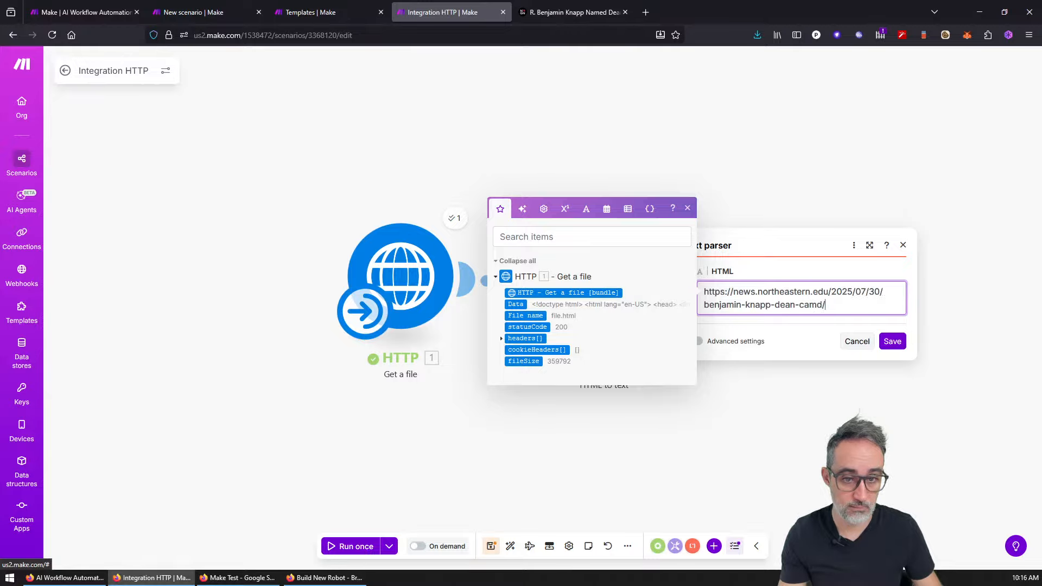
{"action": "left_click", "coordinate": [892, 341]}
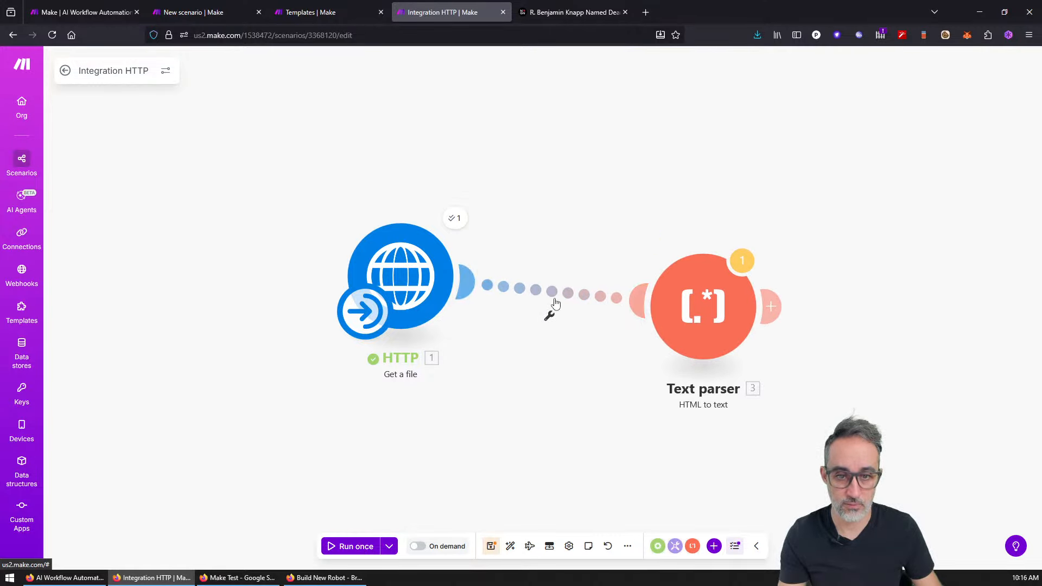
Step: Disconnect the Text parser from HTTP and move it to the upper right
{"action": "left_click", "coordinate": [554, 305]}
{"action": "left_click", "coordinate": [549, 315]}
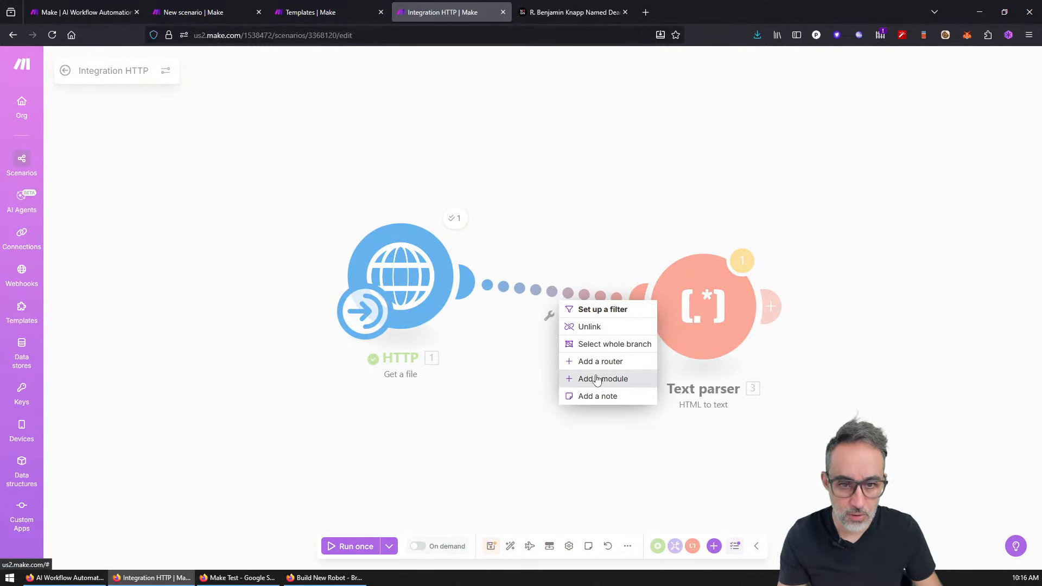
{"action": "left_click", "coordinate": [576, 326]}
{"action": "left_click_drag", "start_coordinate": [707, 315], "coordinate": [846, 250]}
{"action": "right_click", "coordinate": [632, 259]}
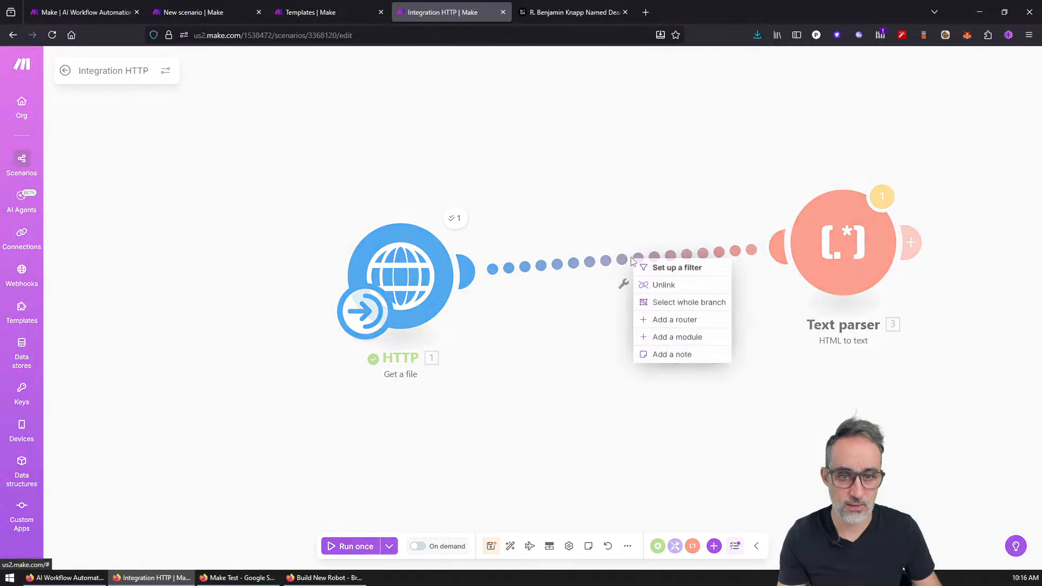
{"action": "left_click", "coordinate": [661, 285]}
Step: Relink Text parser after HTTP and run the scenario once despite the last-module warning
{"action": "left_click", "coordinate": [882, 198]}
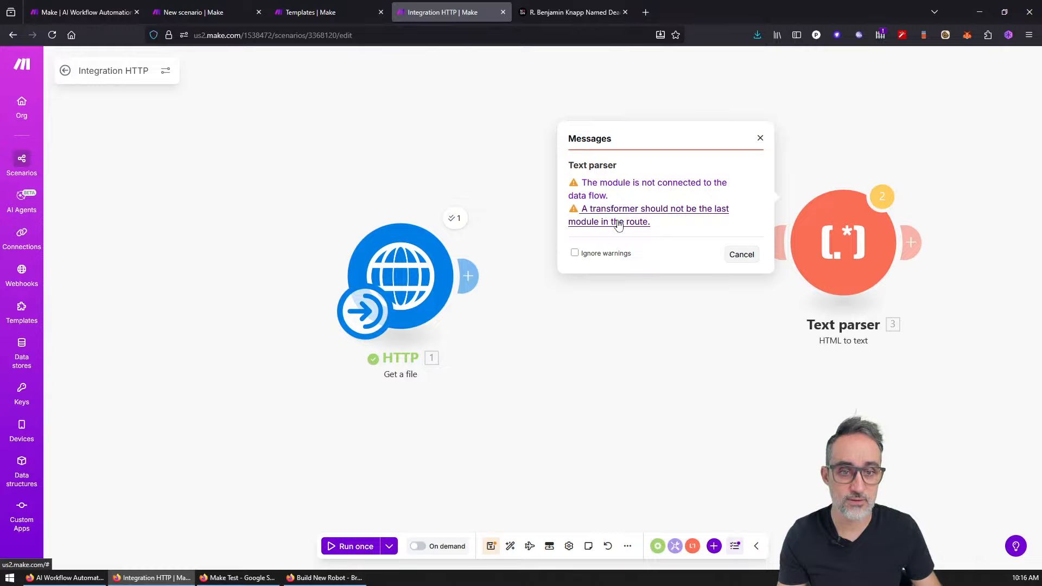
{"action": "left_click", "coordinate": [739, 256]}
{"action": "left_click_drag", "start_coordinate": [834, 251], "coordinate": [649, 290]}
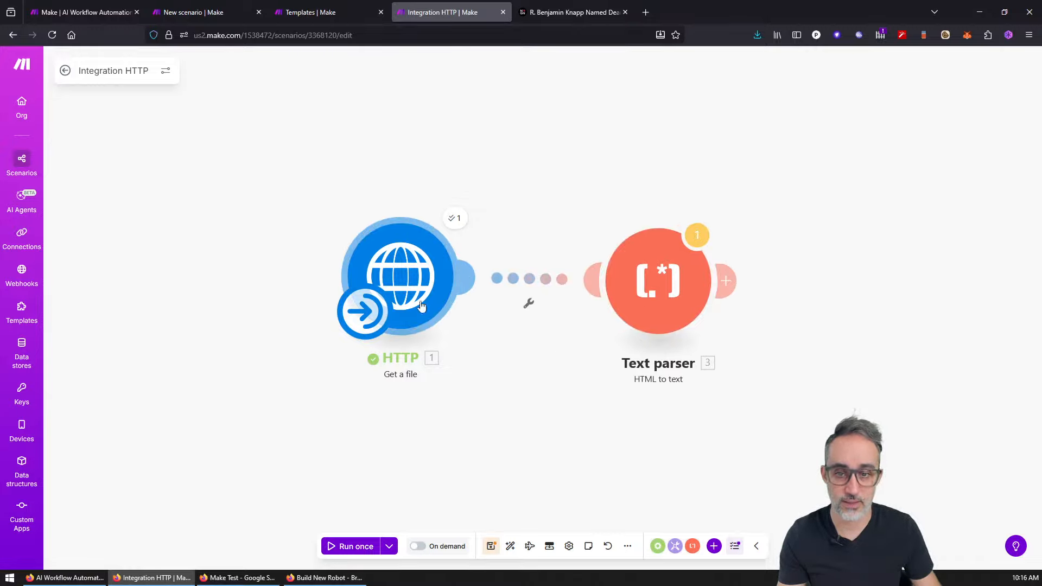
{"action": "left_click", "coordinate": [350, 553]}
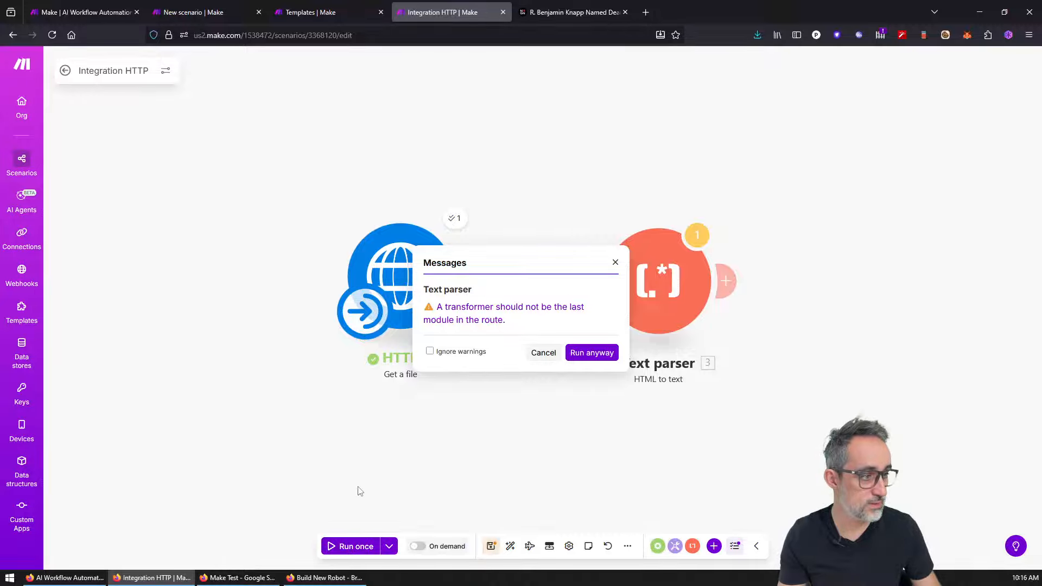
{"action": "left_click", "coordinate": [592, 352]}
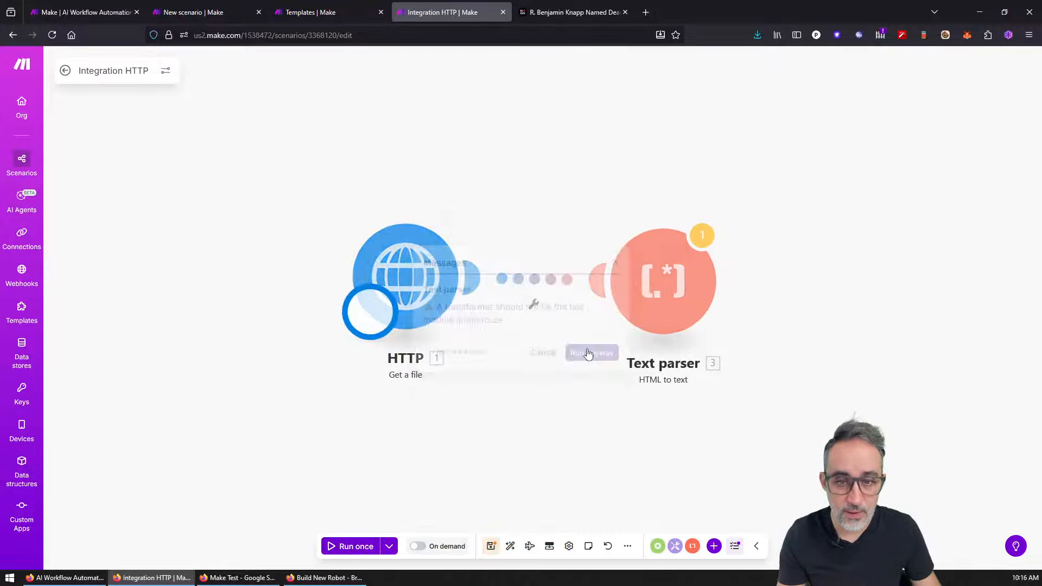
Step: Inspect the Text parser's warning and its output Text containing the URL
{"action": "left_click", "coordinate": [708, 242]}
{"action": "left_click", "coordinate": [726, 224]}
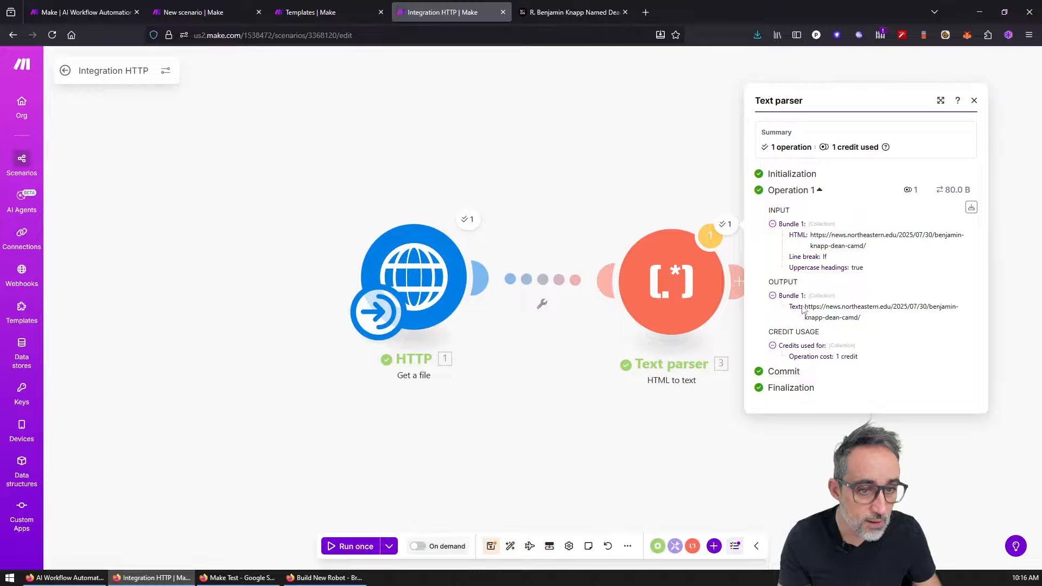
{"action": "left_click_drag", "start_coordinate": [847, 313], "coordinate": [888, 329]}
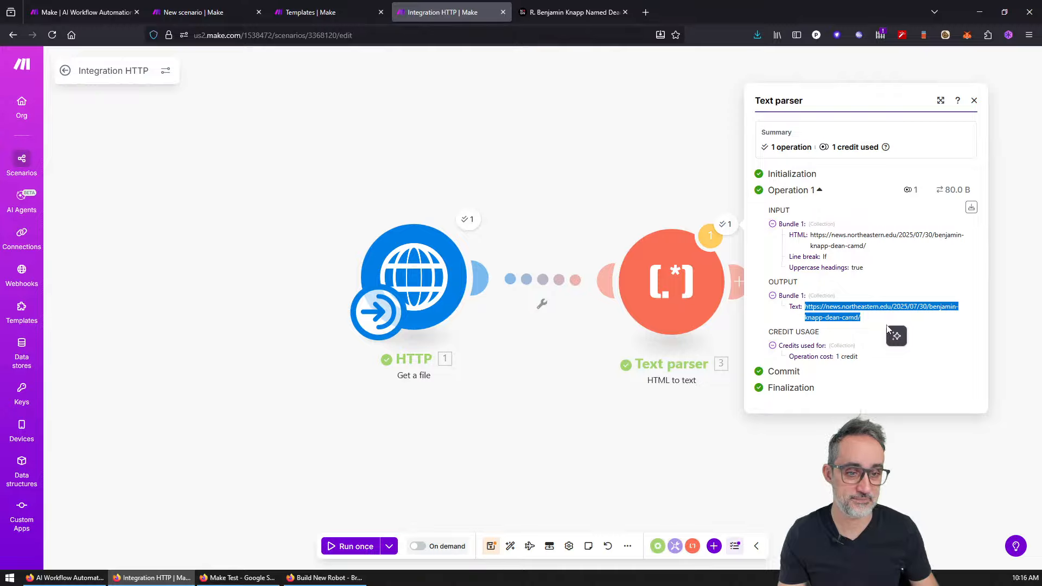
{"action": "left_click", "coordinate": [695, 452]}
Step: Clear the URL from the Text parser's HTML field and save
{"action": "left_click", "coordinate": [683, 291]}
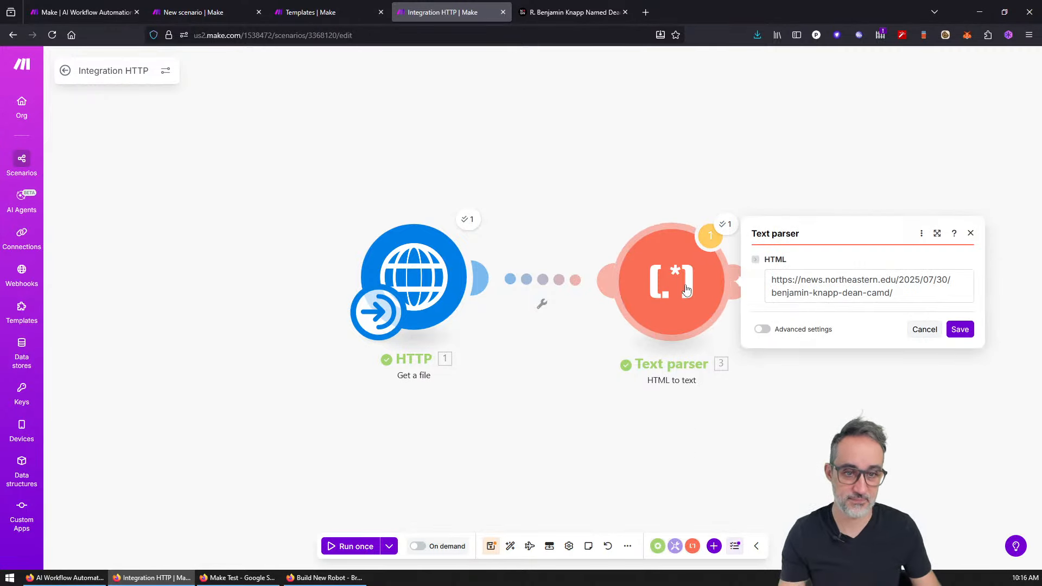
{"action": "triple_click", "coordinate": [950, 280]}
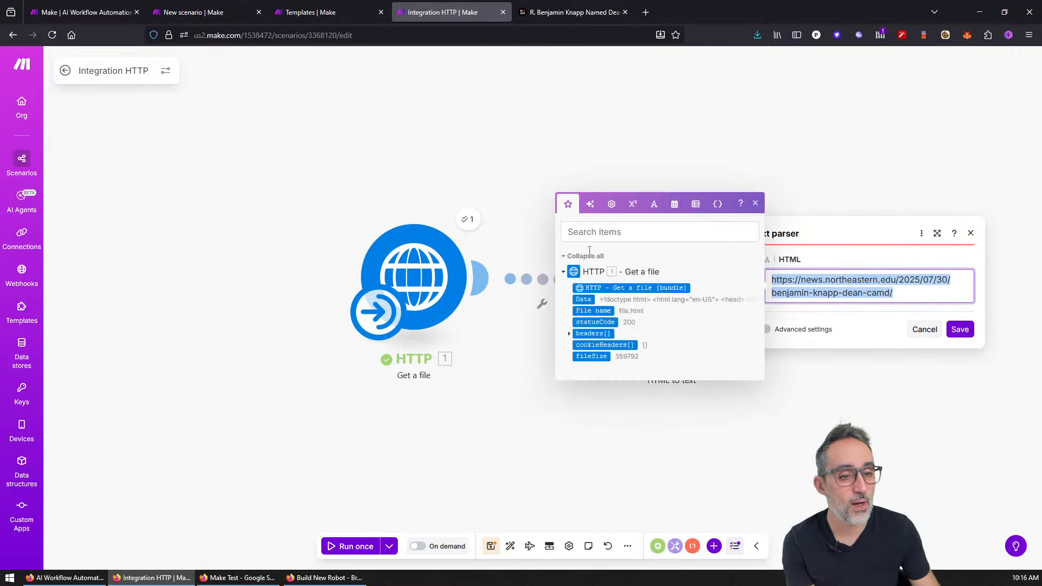
{"action": "key", "text": "BackSpace"}
{"action": "left_click", "coordinate": [893, 248]}
{"action": "left_click", "coordinate": [957, 317]}
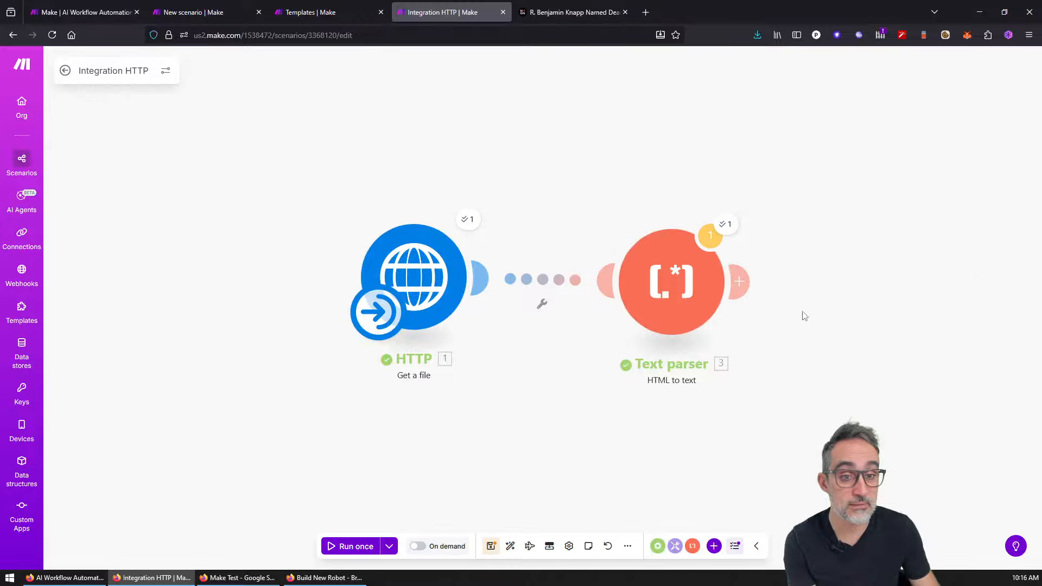
Step: Run the scenario once anyway and check the Text parser's now-empty output
{"action": "left_click", "coordinate": [360, 545]}
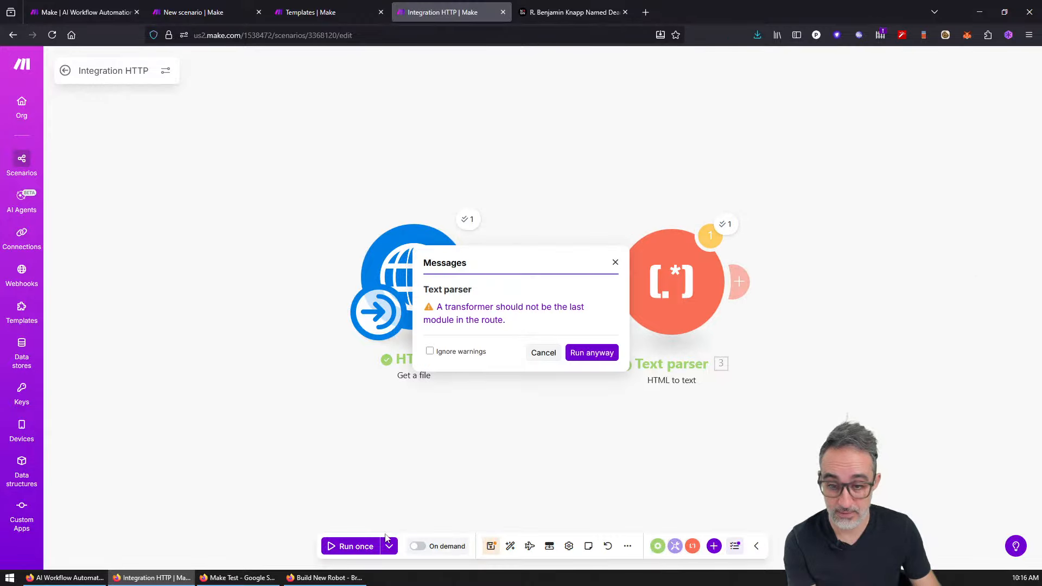
{"action": "left_click", "coordinate": [596, 353]}
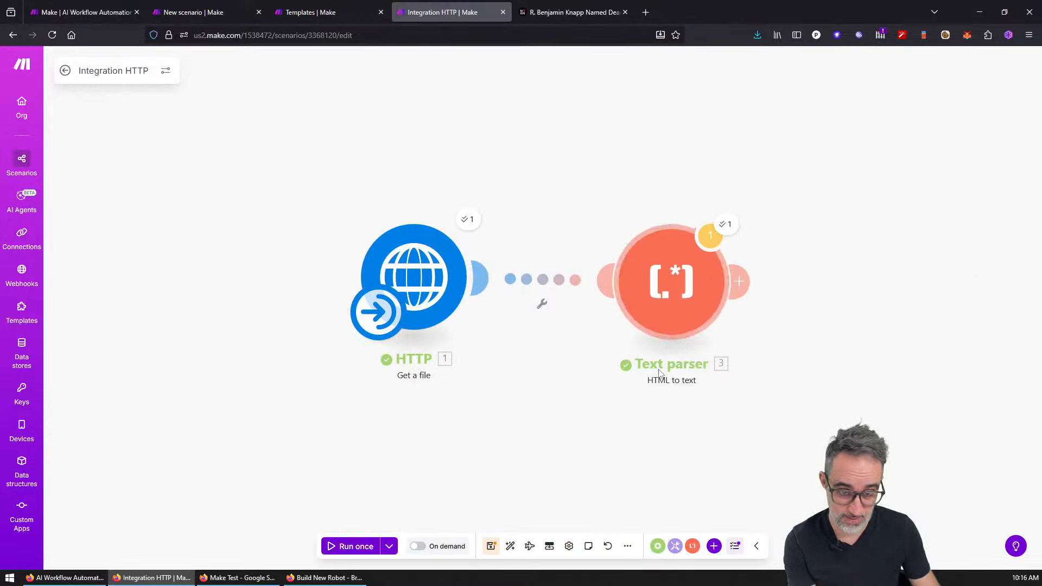
{"action": "left_click", "coordinate": [710, 235]}
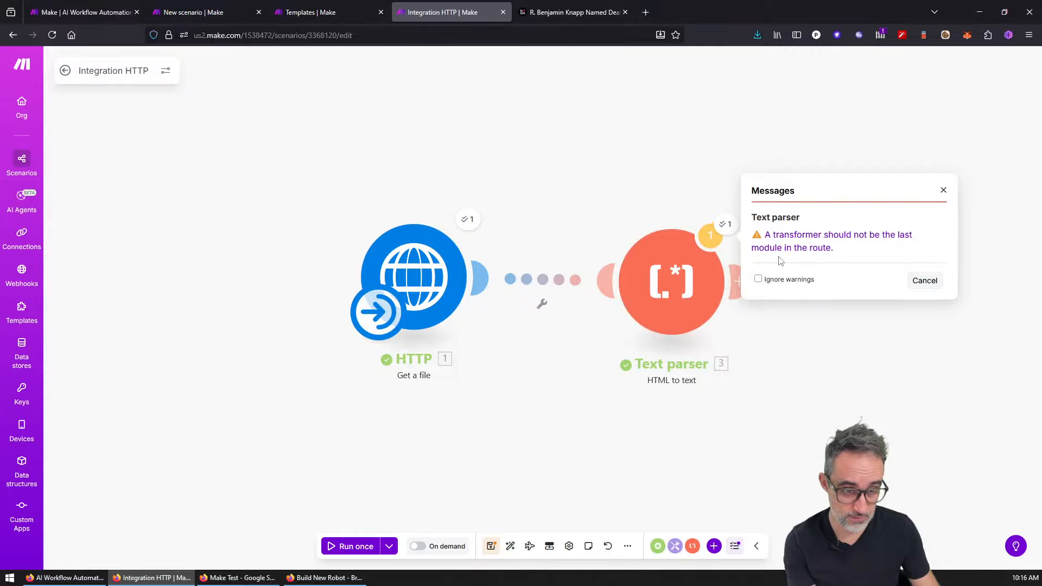
{"action": "left_click", "coordinate": [730, 228]}
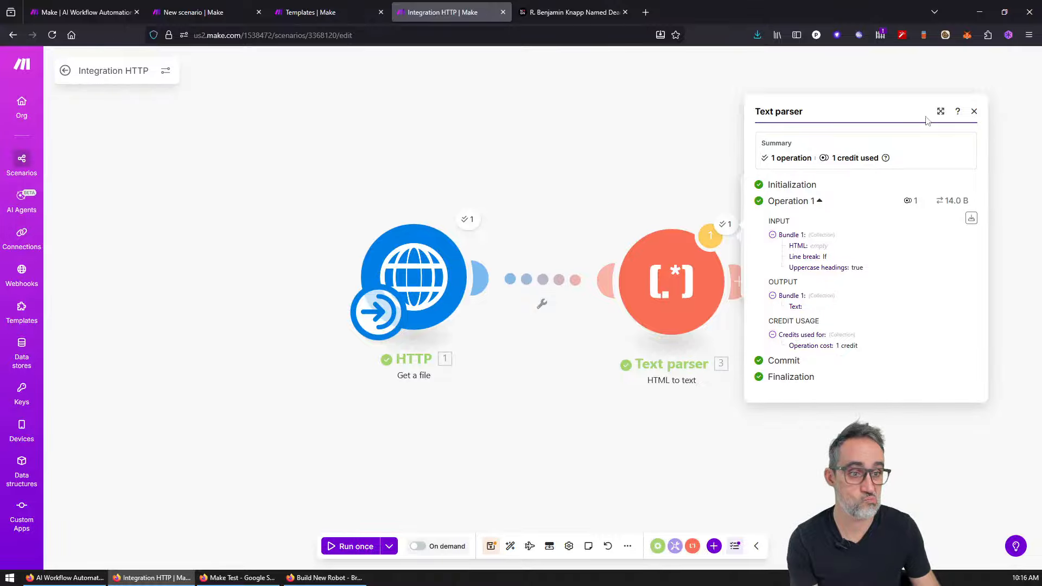
{"action": "left_click", "coordinate": [974, 112]}
Step: Add and delete a stray empty module, then delete the Text parser module
{"action": "left_click", "coordinate": [691, 287]}
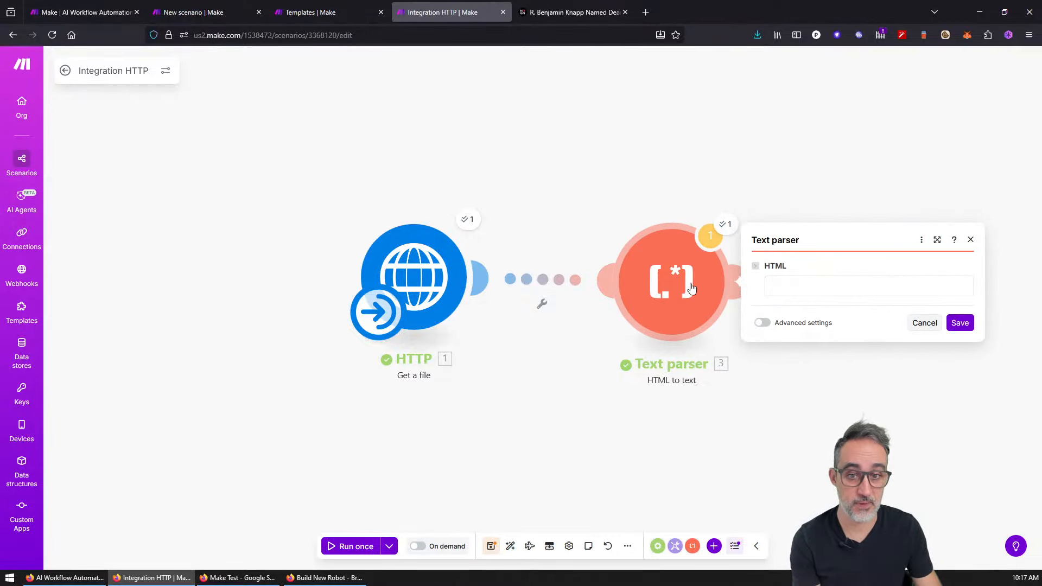
{"action": "left_click", "coordinate": [970, 240]}
{"action": "left_click", "coordinate": [739, 281]}
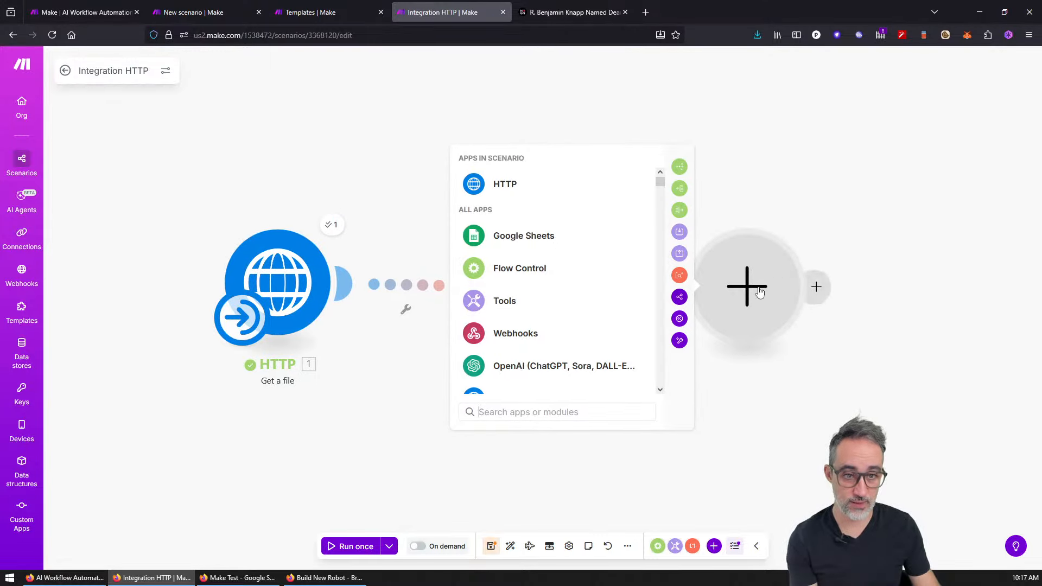
{"action": "right_click", "coordinate": [757, 293]}
{"action": "left_click", "coordinate": [761, 318]}
{"action": "right_click", "coordinate": [540, 273]}
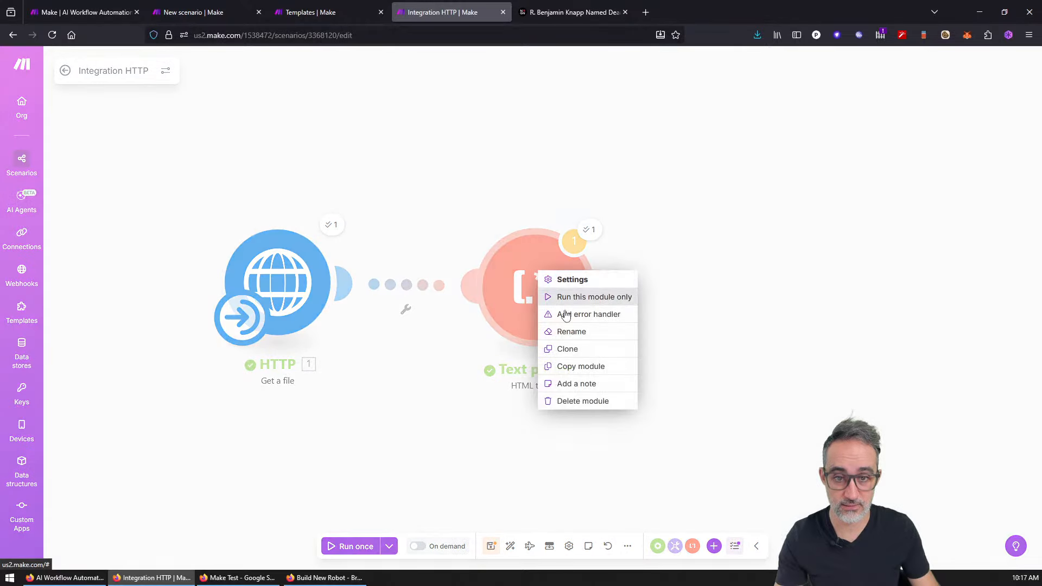
{"action": "left_click", "coordinate": [582, 400]}
Step: Check the HTTP output, add an empty module after HTTP, and try an app search for 'bundle'
{"action": "left_click", "coordinate": [332, 227]}
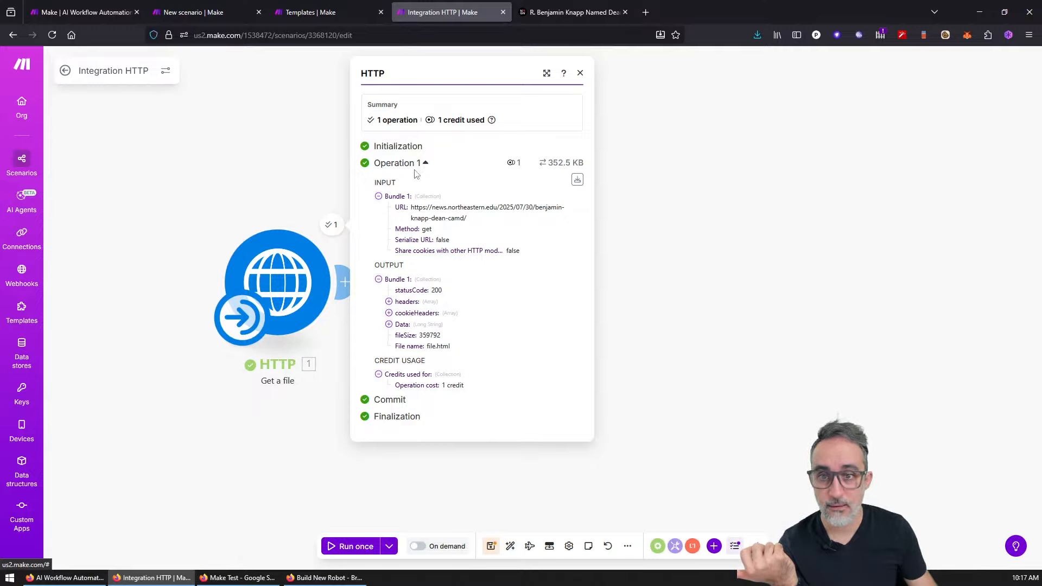
{"action": "left_click", "coordinate": [740, 358]}
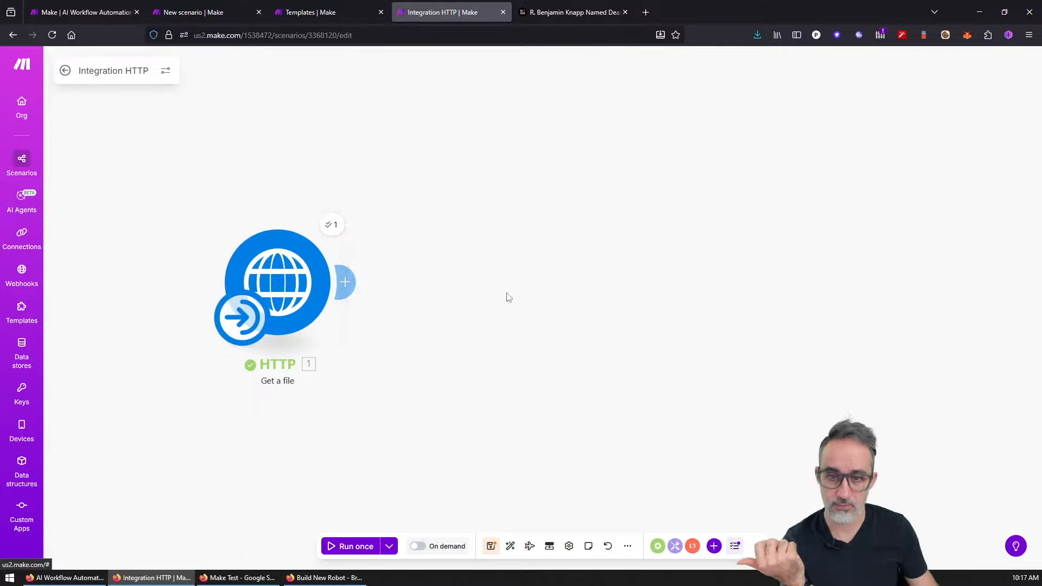
{"action": "right_click", "coordinate": [476, 278]}
{"action": "left_click", "coordinate": [491, 285]}
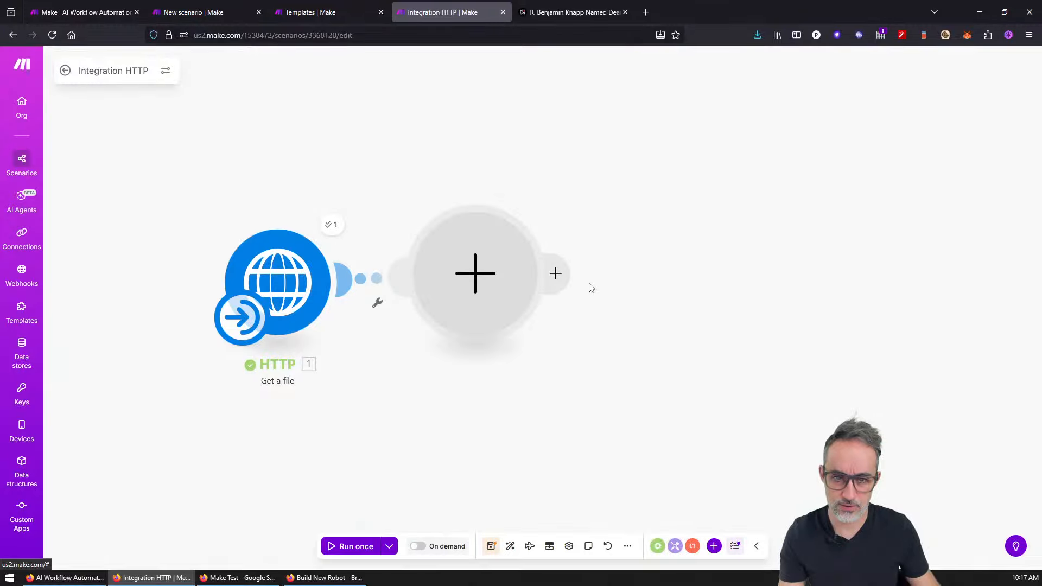
{"action": "type", "text": "bund"}
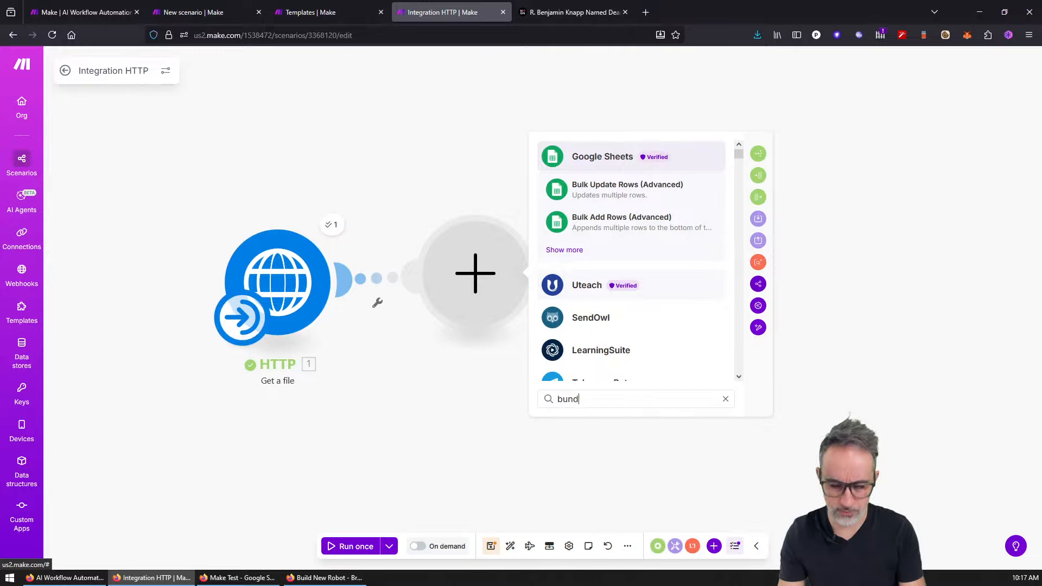
{"action": "type", "text": "le"}
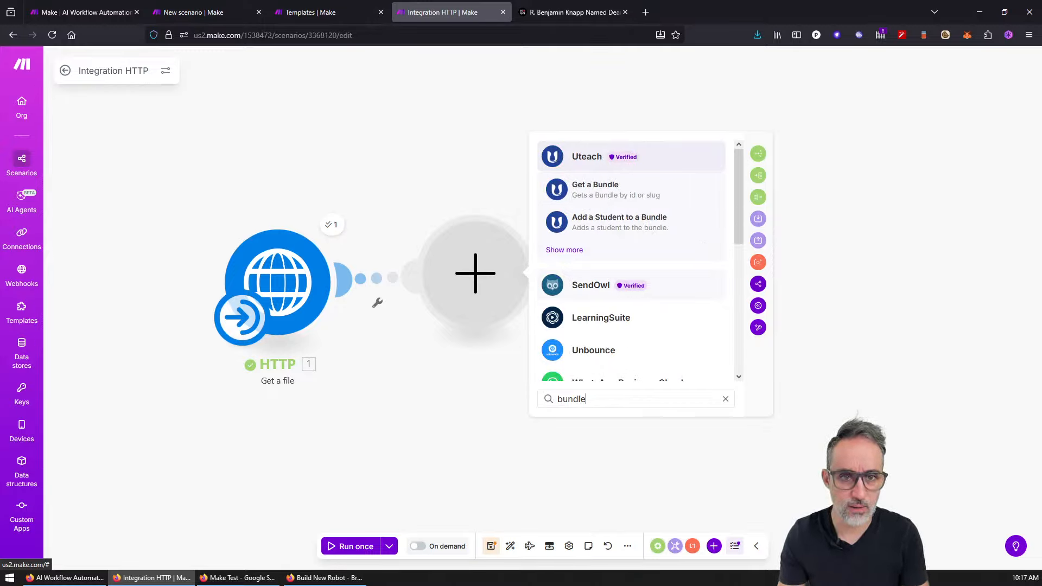
{"action": "key", "text": "BackSpace"}
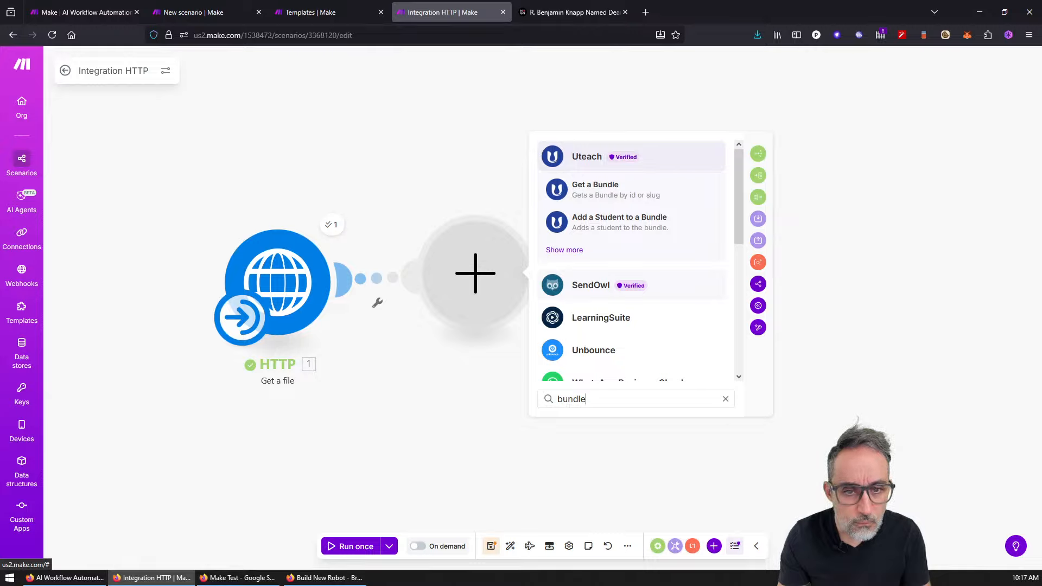
{"action": "key", "text": "BackSpace"}
{"action": "key", "text": "BackSpace"}
{"action": "key", "text": "BackSpace"}
{"action": "key", "text": "BackSpace"}
{"action": "key", "text": "BackSpace"}
{"action": "left_click", "coordinate": [932, 467]}
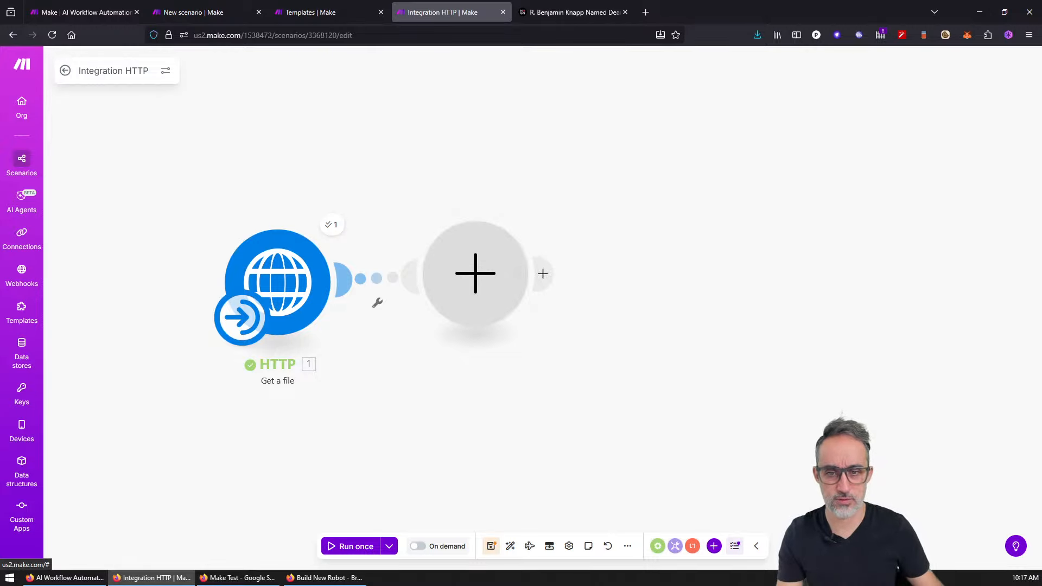
Step: Browse the Text parser, Tools and Flow Control module lists
{"action": "left_click", "coordinate": [693, 546]}
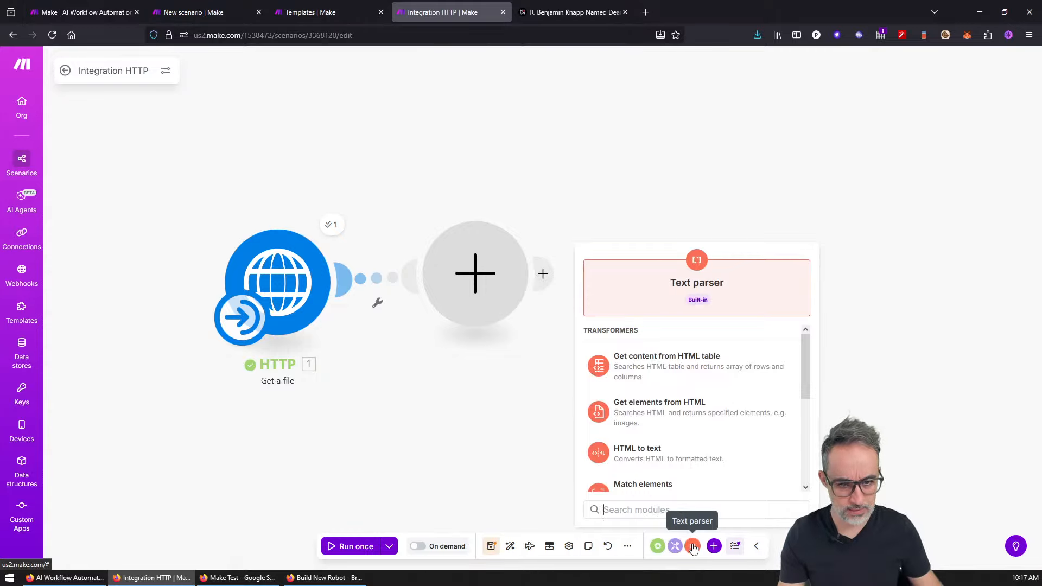
{"action": "scroll", "coordinate": [802, 390], "scroll_direction": "down", "scroll_amount": 3}
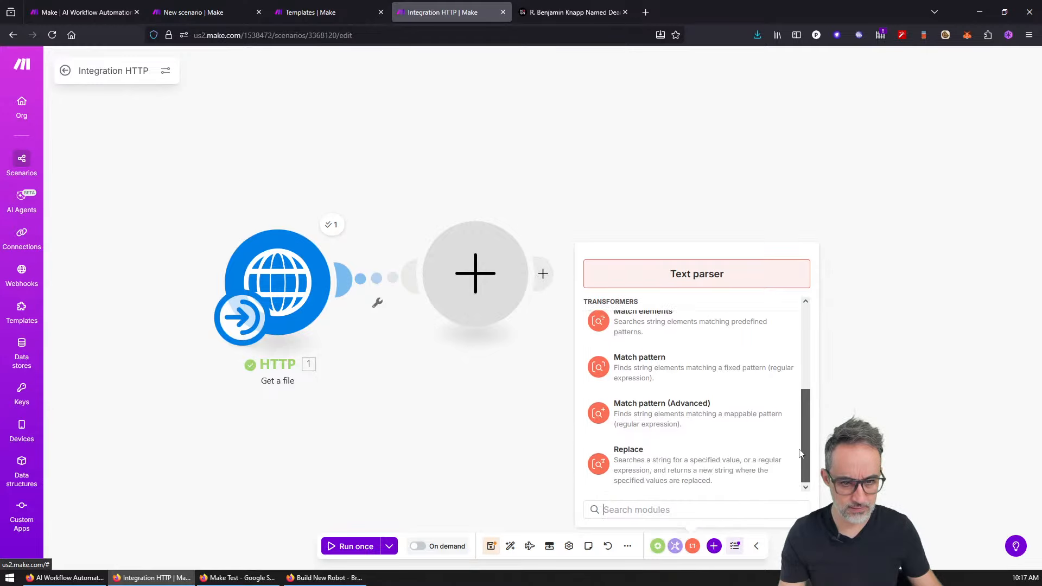
{"action": "scroll", "coordinate": [804, 346], "scroll_direction": "up", "scroll_amount": 1}
{"action": "scroll", "coordinate": [804, 345], "scroll_direction": "up", "scroll_amount": 2}
{"action": "left_click", "coordinate": [674, 546]}
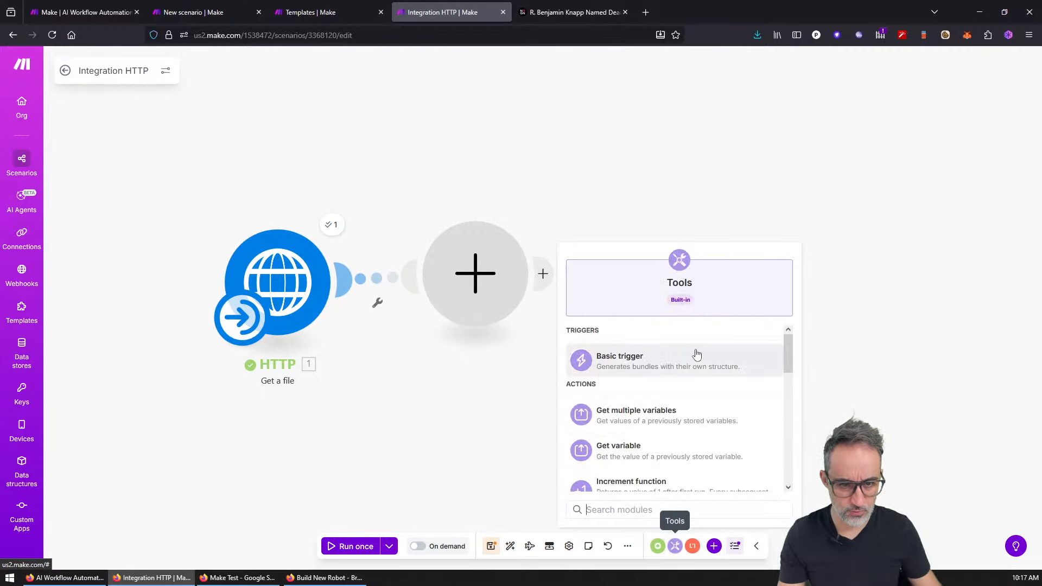
{"action": "scroll", "coordinate": [786, 342], "scroll_direction": "down", "scroll_amount": 3}
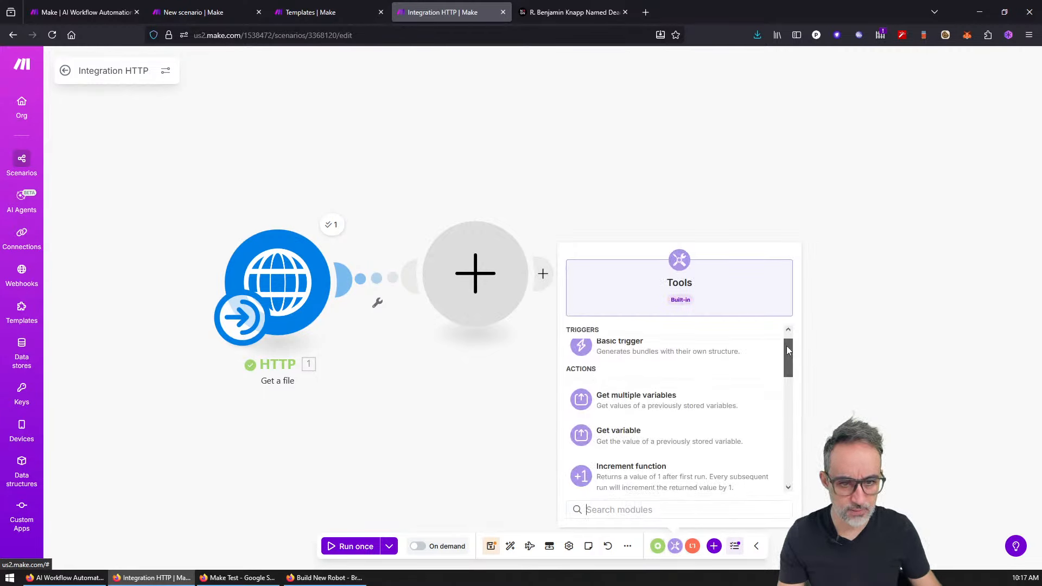
{"action": "scroll", "coordinate": [788, 350], "scroll_direction": "up", "scroll_amount": 1}
{"action": "scroll", "coordinate": [790, 358], "scroll_direction": "down", "scroll_amount": 2}
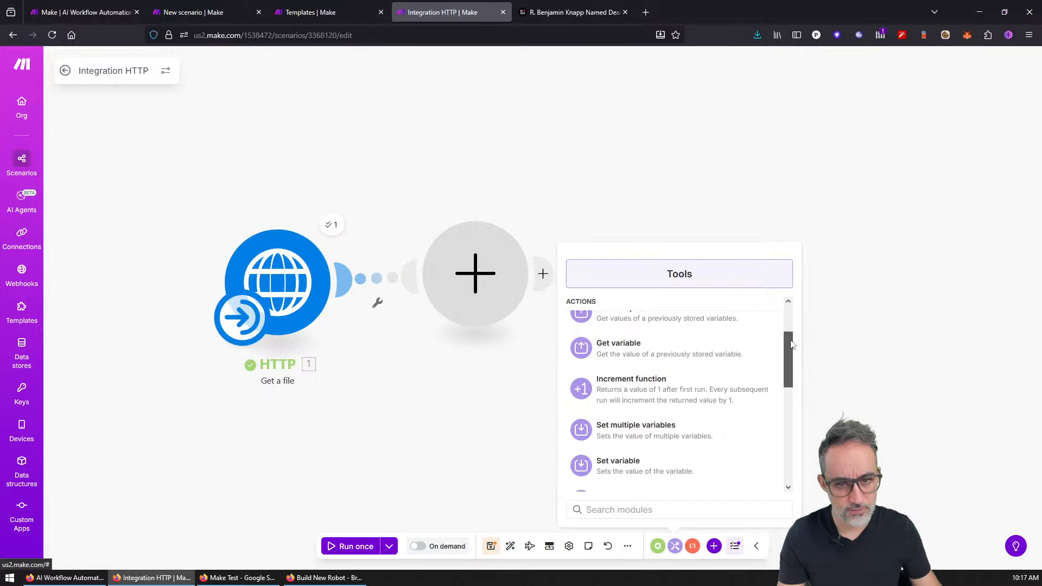
{"action": "left_click_drag", "start_coordinate": [792, 366], "coordinate": [791, 439]}
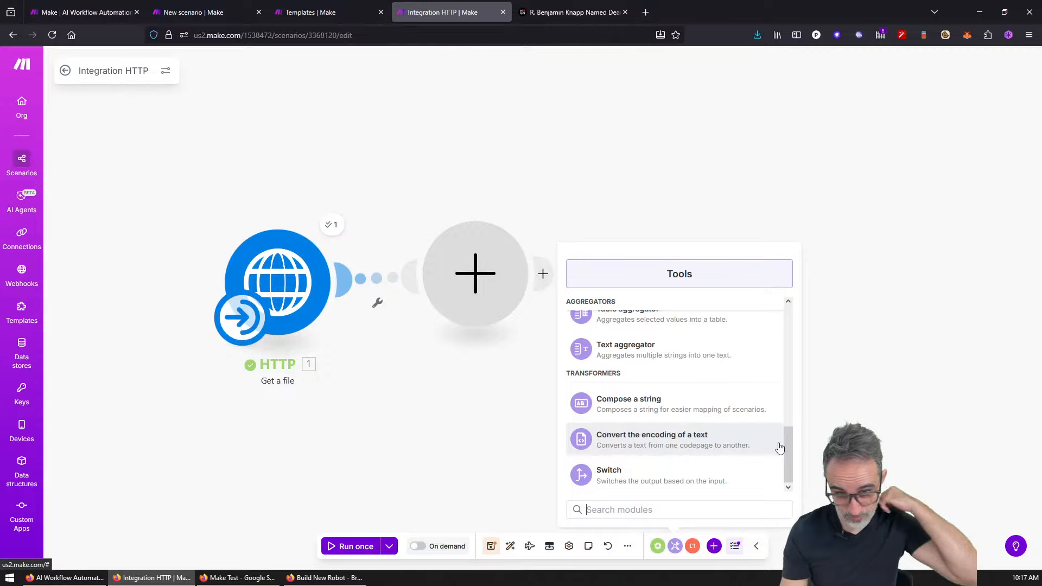
{"action": "left_click", "coordinate": [675, 546]}
{"action": "left_click", "coordinate": [657, 546]}
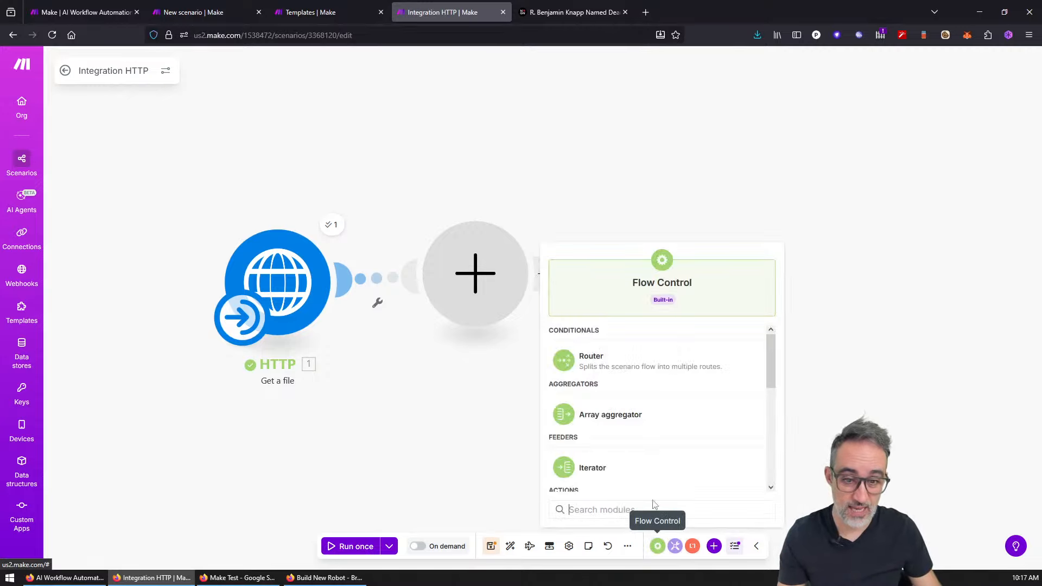
{"action": "left_click_drag", "start_coordinate": [768, 353], "coordinate": [771, 454]}
{"action": "left_click", "coordinate": [794, 410]}
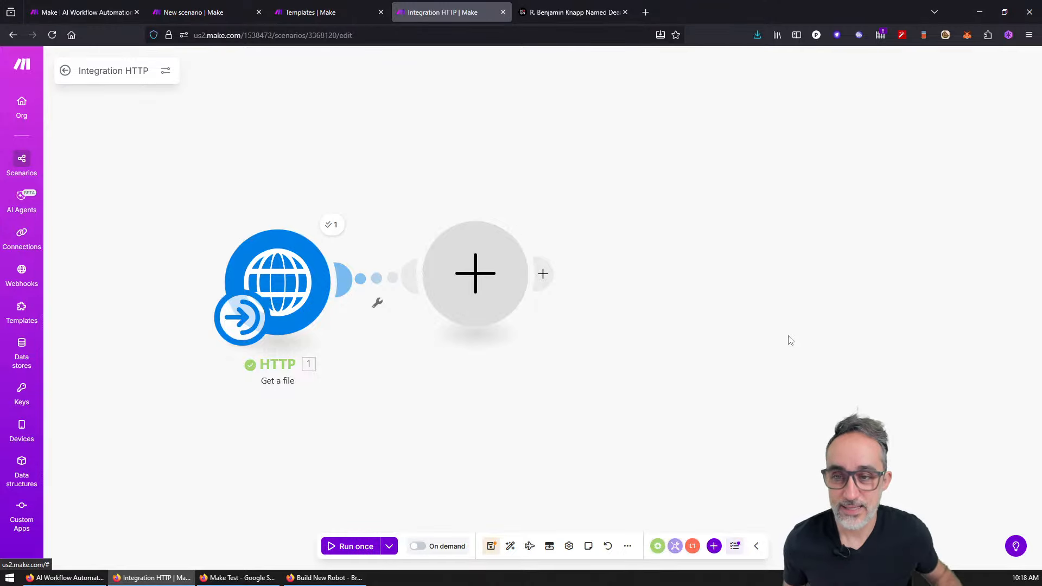
Step: Glance at the scenario options and the HTTP module's operation output
{"action": "left_click", "coordinate": [165, 70]}
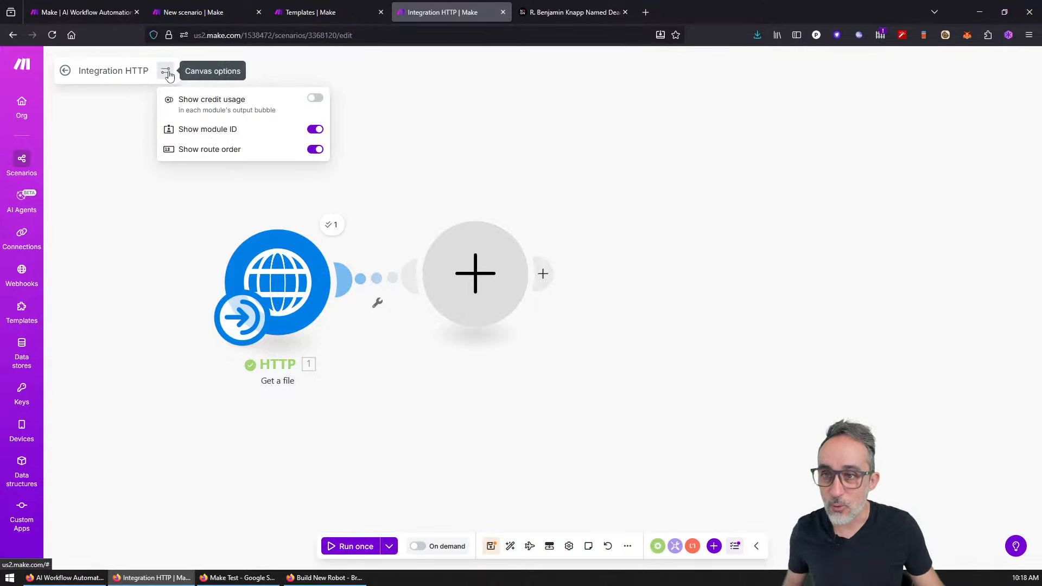
{"action": "left_click", "coordinate": [330, 234]}
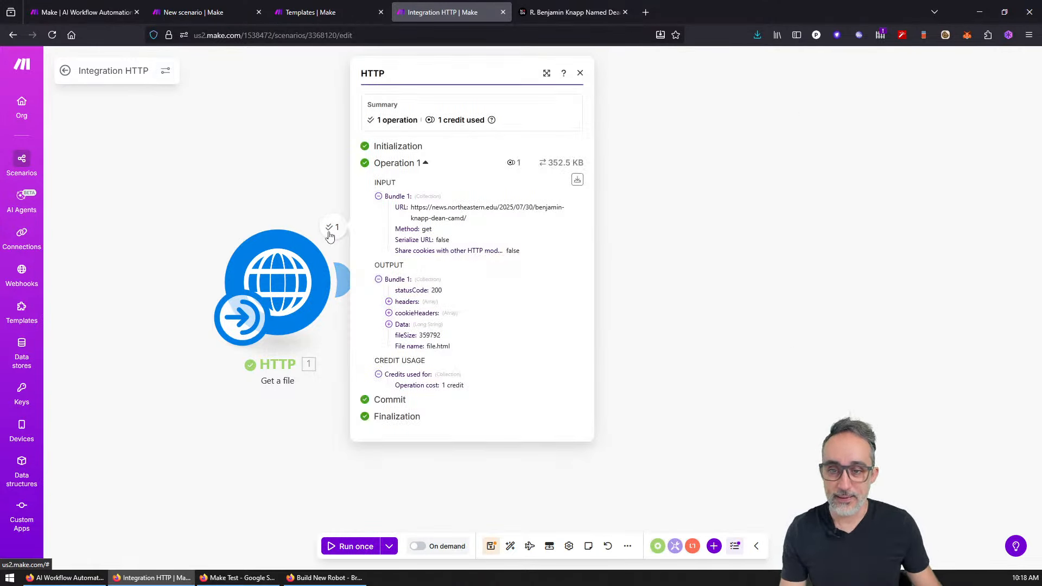
{"action": "left_click", "coordinate": [308, 178]}
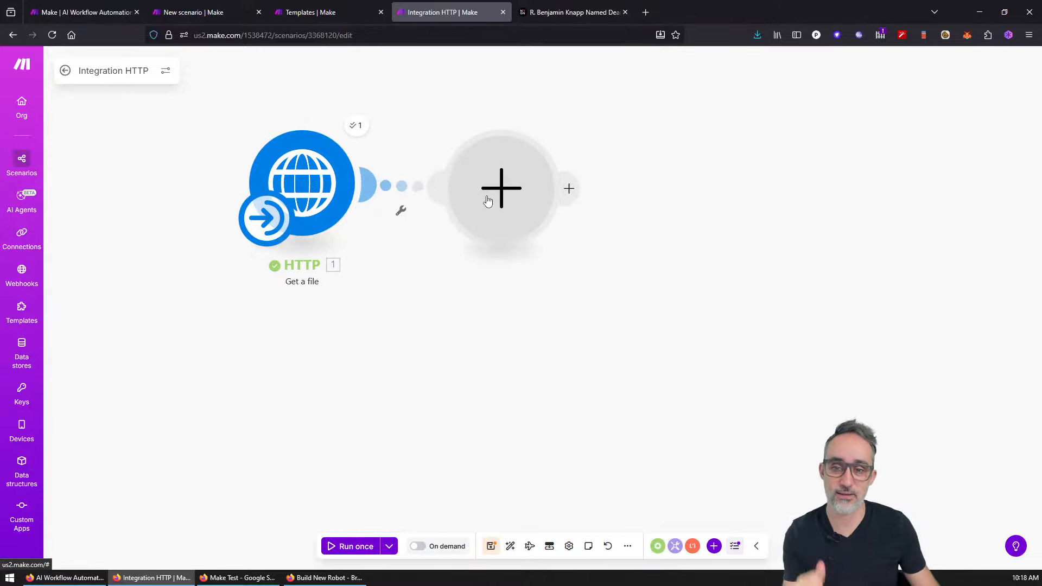
Step: Add a second module below HTTP and choose HTTP 'Make a request'
{"action": "double_click", "coordinate": [322, 347]}
{"action": "left_click", "coordinate": [322, 353]}
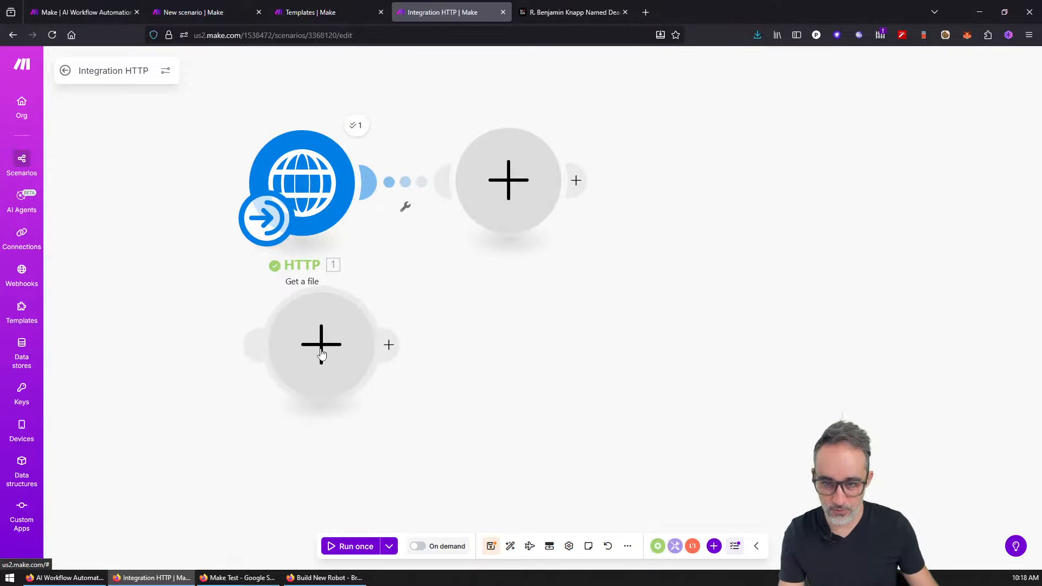
{"action": "left_click", "coordinate": [321, 353]}
{"action": "left_click", "coordinate": [427, 241]}
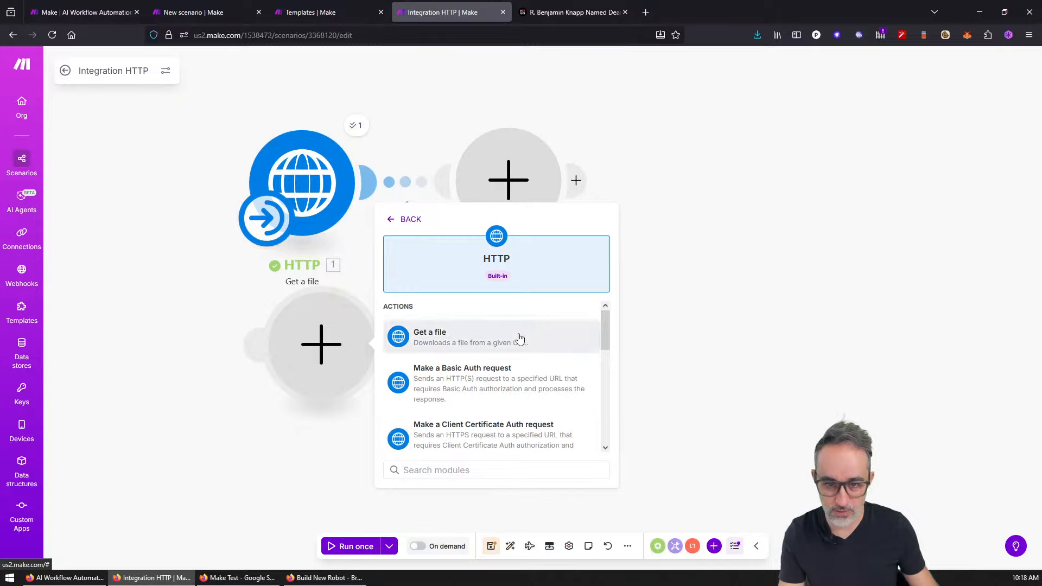
{"action": "scroll", "coordinate": [602, 332], "scroll_direction": "down", "scroll_amount": 2}
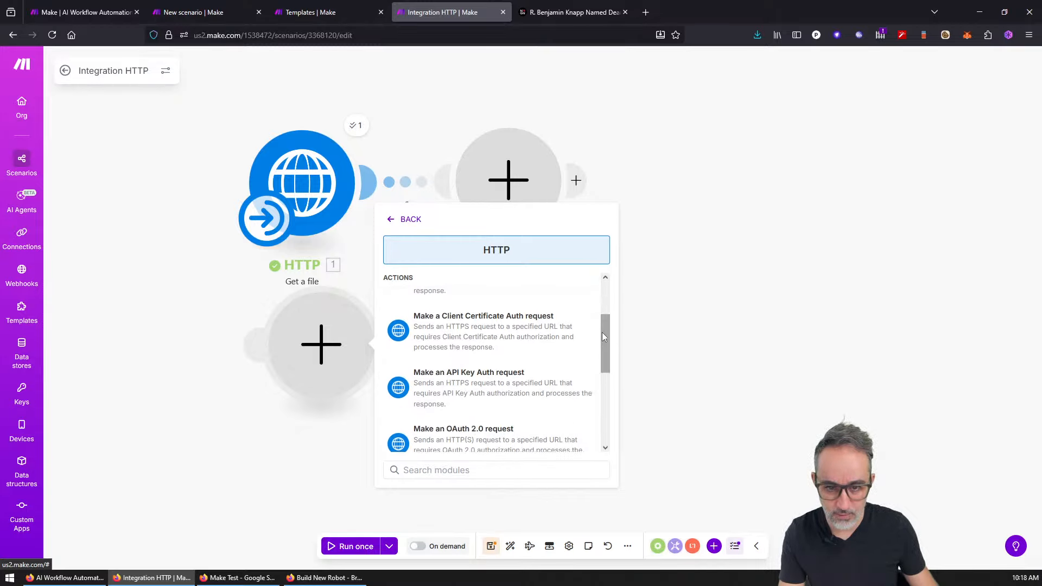
{"action": "scroll", "coordinate": [579, 332], "scroll_direction": "up", "scroll_amount": 2}
{"action": "scroll", "coordinate": [579, 333], "scroll_direction": "down", "scroll_amount": 4}
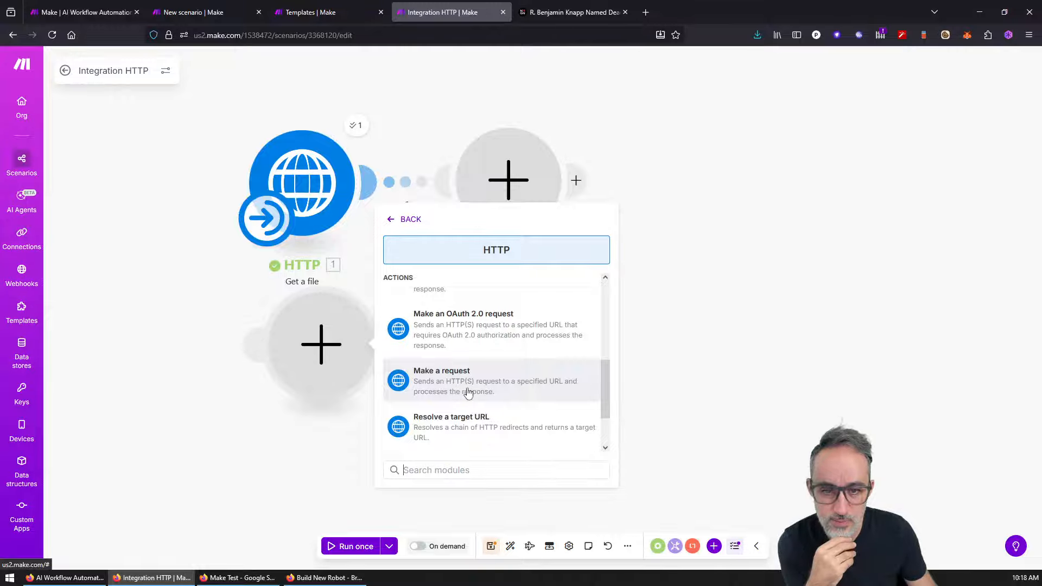
{"action": "left_click", "coordinate": [524, 386]}
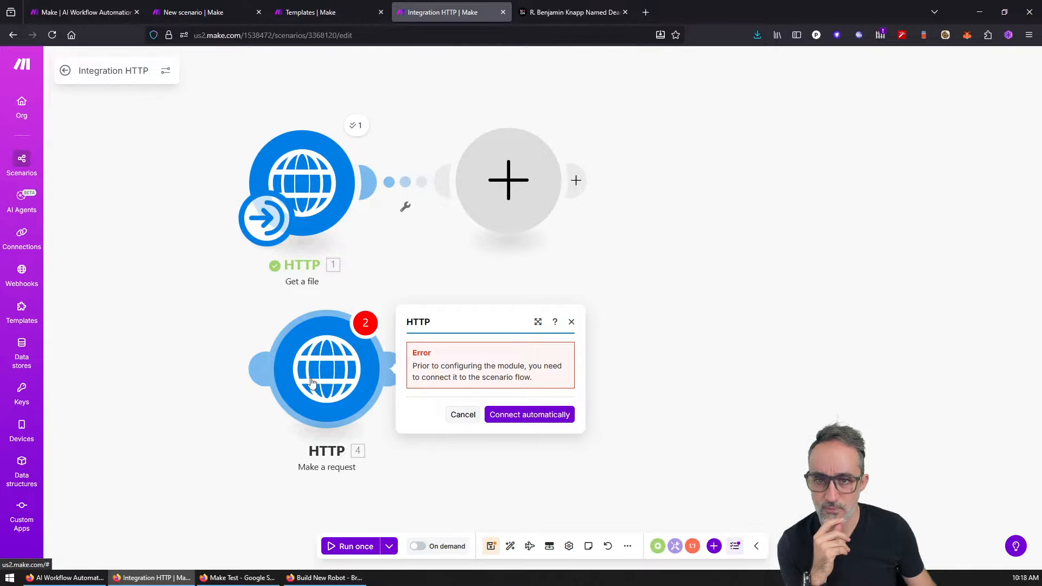
Step: Connect 'Make a request' into the flow, paste the news article URL, save, and tidy the layout
{"action": "left_click_drag", "start_coordinate": [264, 377], "coordinate": [416, 386]}
{"action": "left_click", "coordinate": [680, 426]}
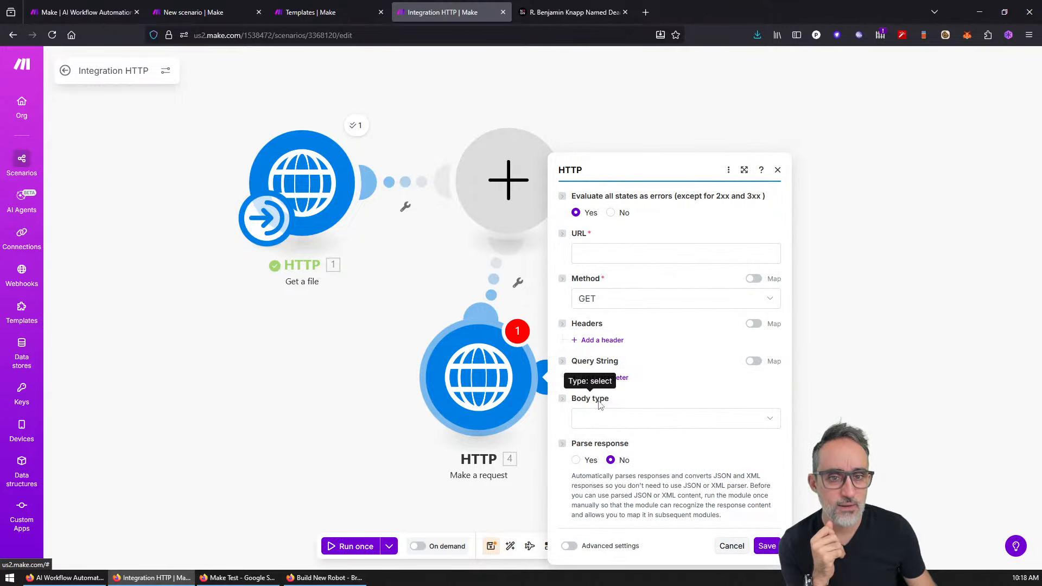
{"action": "left_click", "coordinate": [640, 255]}
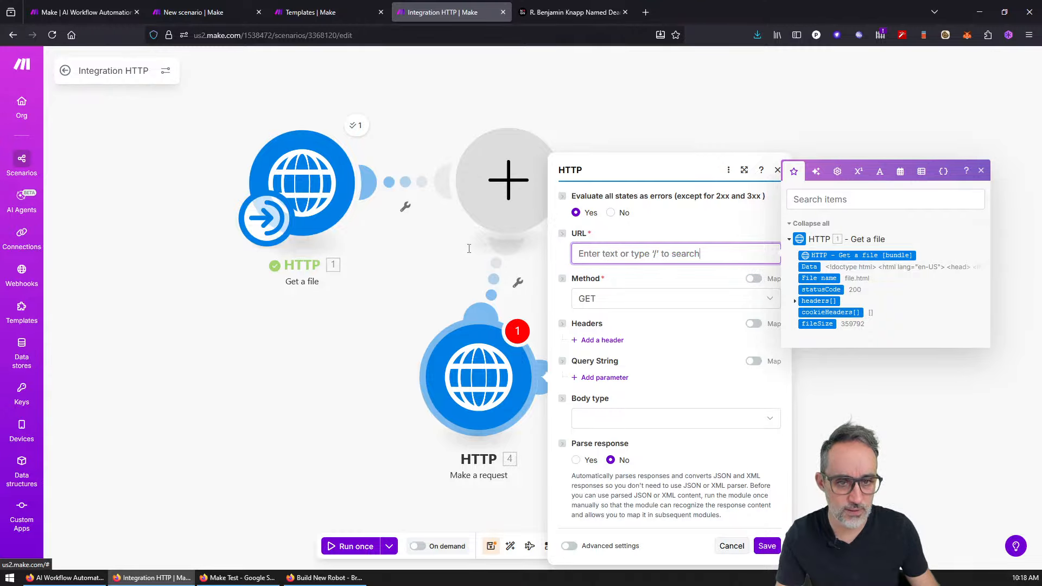
{"action": "type", "text": "https://news.northeastern.edu/2025/07/30/benjamin-knapp-dean-camd/"}
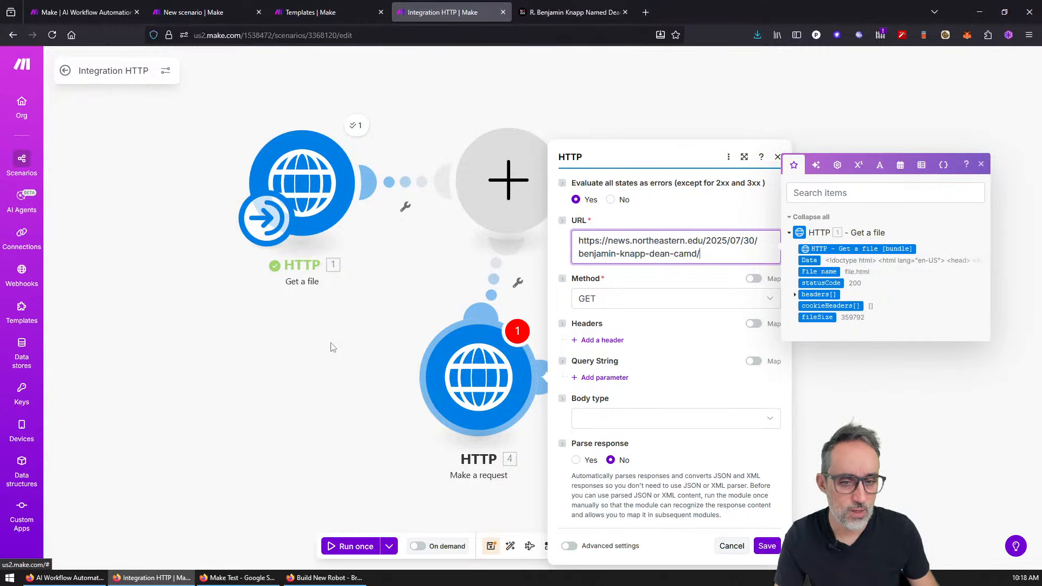
{"action": "left_click", "coordinate": [767, 546]}
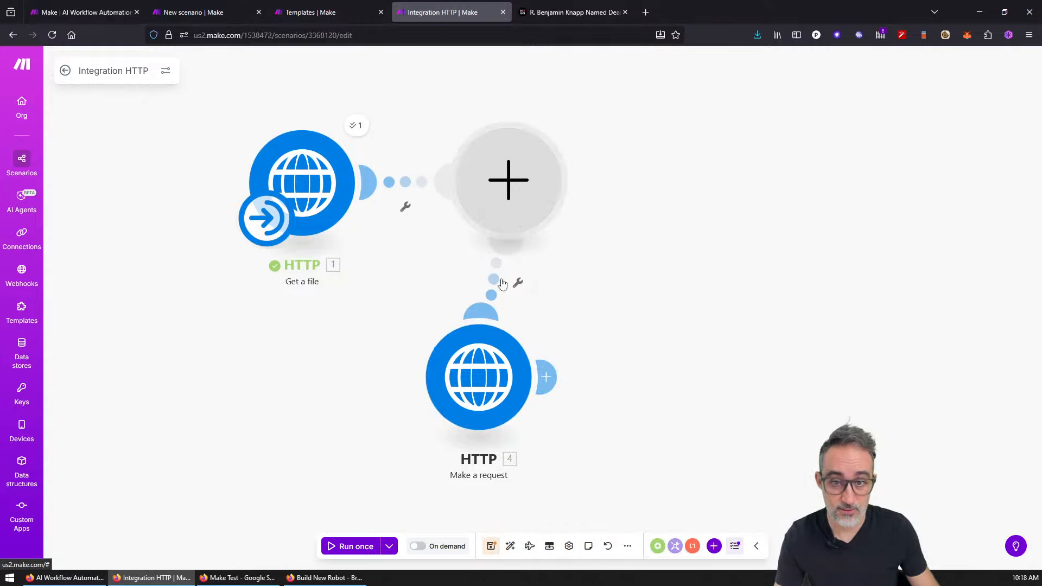
{"action": "left_click_drag", "start_coordinate": [503, 383], "coordinate": [710, 267]}
{"action": "left_click_drag", "start_coordinate": [508, 180], "coordinate": [513, 146]}
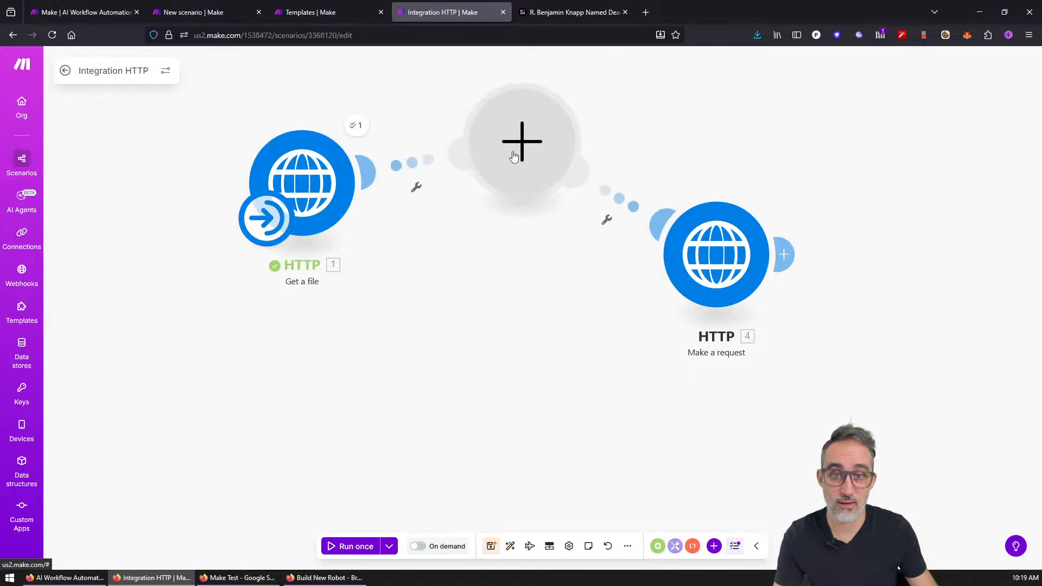
Step: Run the scenario and inspect Make a request's status 200, HTML data, cookies and headers
{"action": "left_click", "coordinate": [352, 546]}
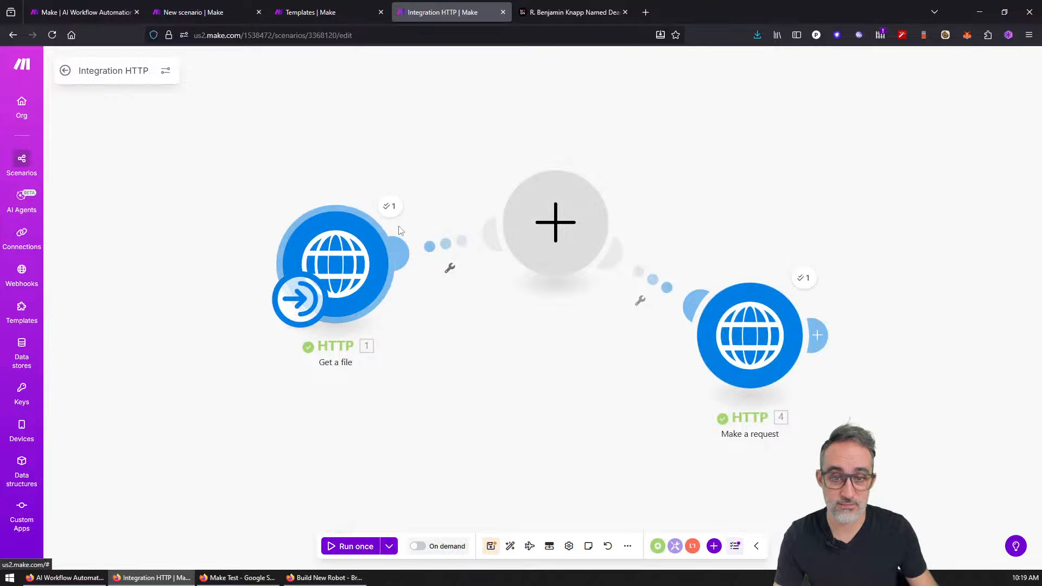
{"action": "left_click", "coordinate": [806, 280]}
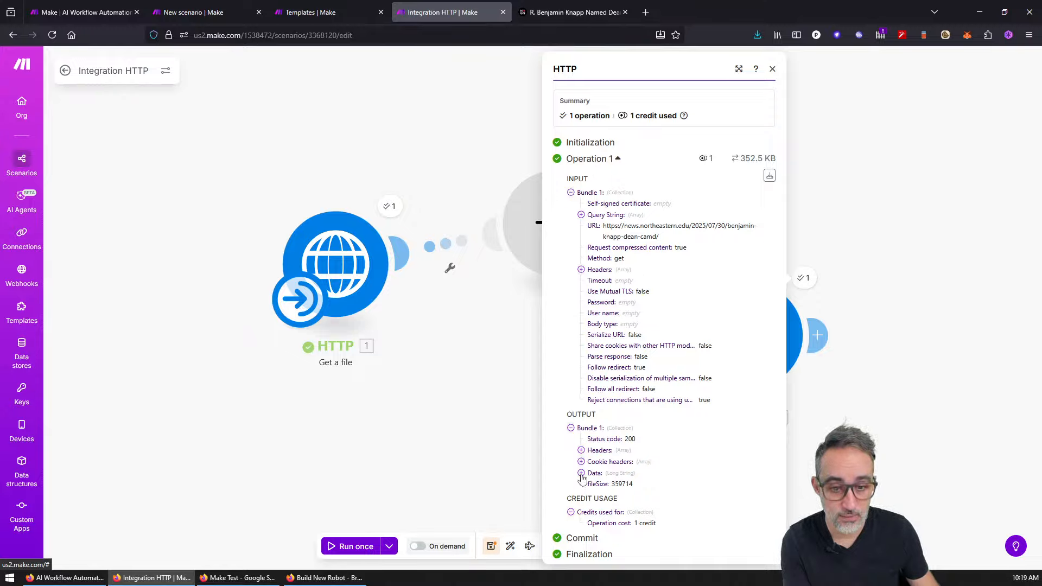
{"action": "left_click", "coordinate": [580, 473]}
{"action": "scroll", "coordinate": [592, 326], "scroll_direction": "down", "scroll_amount": 3}
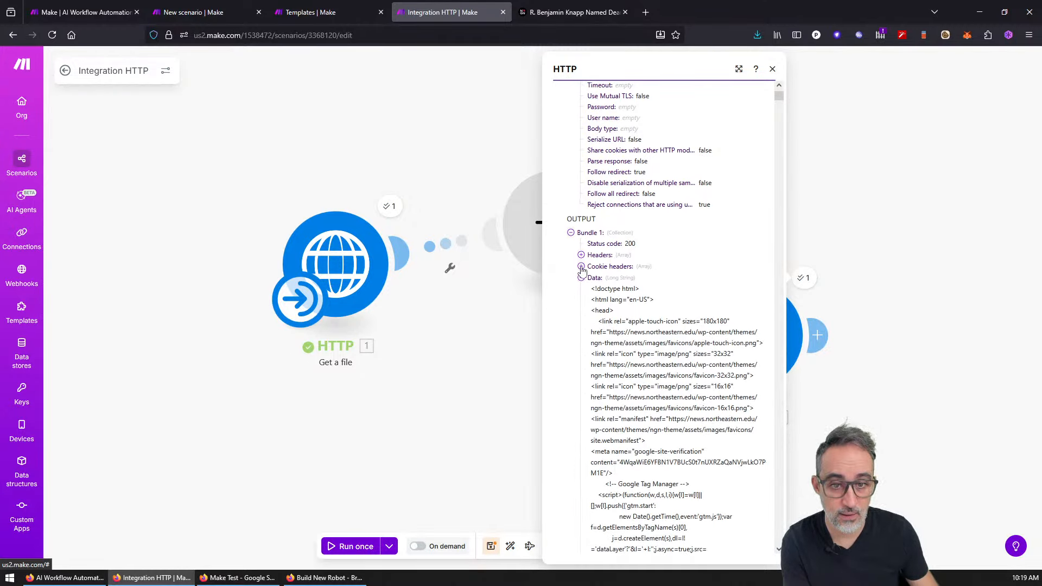
{"action": "left_click", "coordinate": [581, 267]}
{"action": "left_click", "coordinate": [581, 267]}
{"action": "left_click", "coordinate": [581, 256]}
{"action": "left_click", "coordinate": [581, 256]}
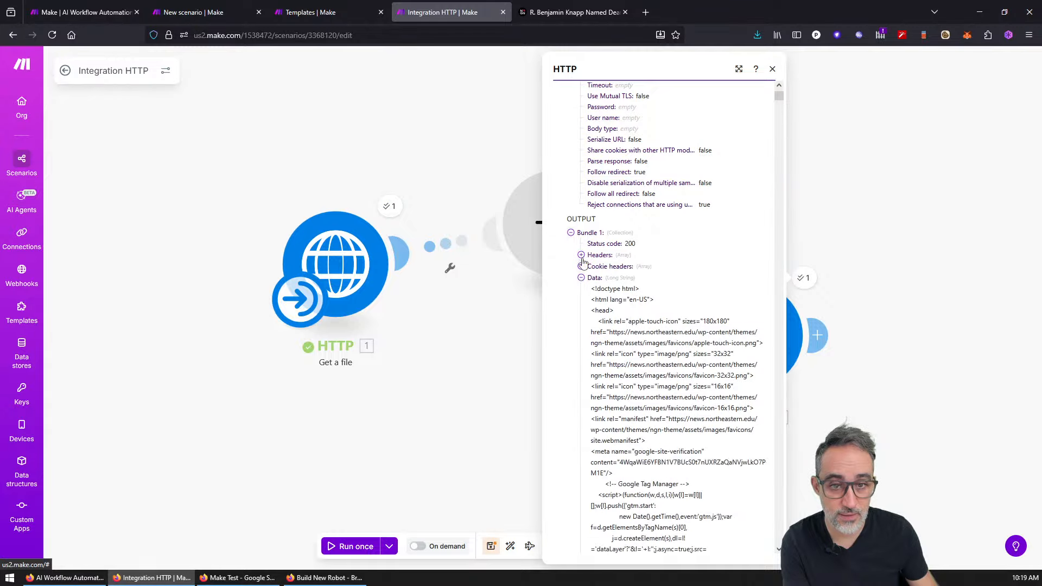
{"action": "left_click", "coordinate": [581, 278]}
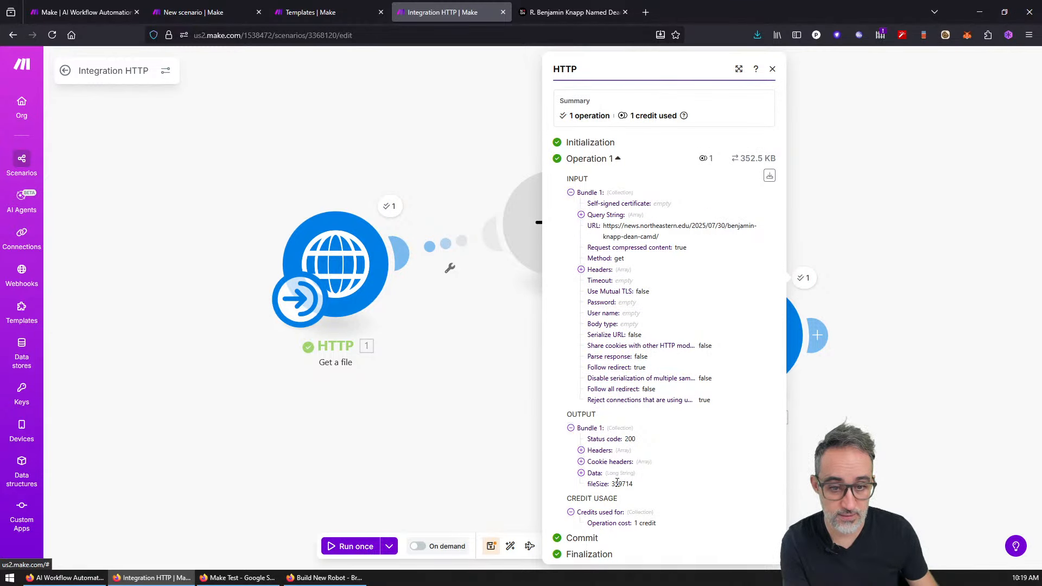
{"action": "left_click", "coordinate": [772, 73]}
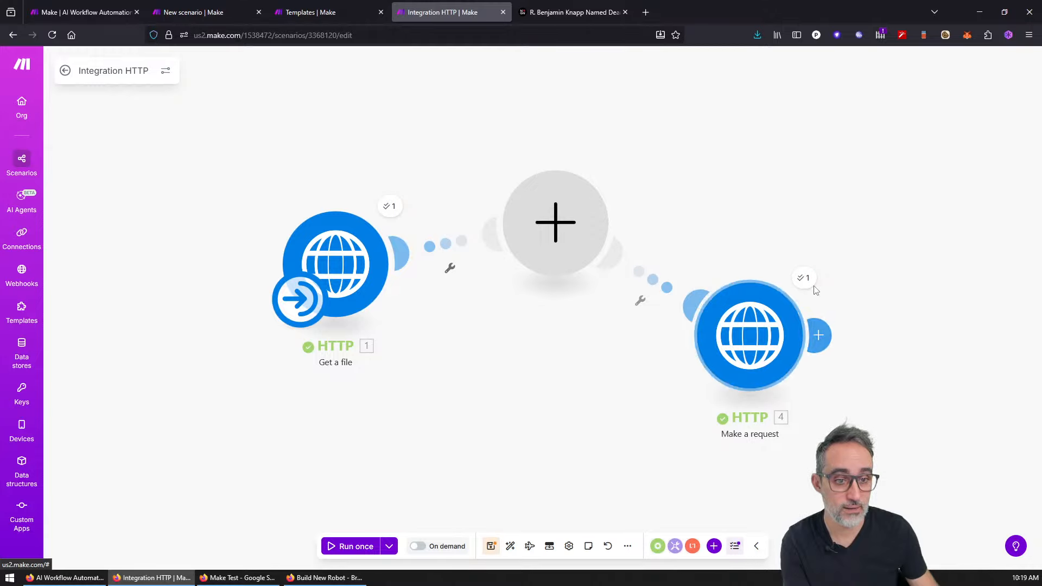
Step: Recheck the Make a request output Data, then move the module up and left
{"action": "left_click", "coordinate": [806, 280]}
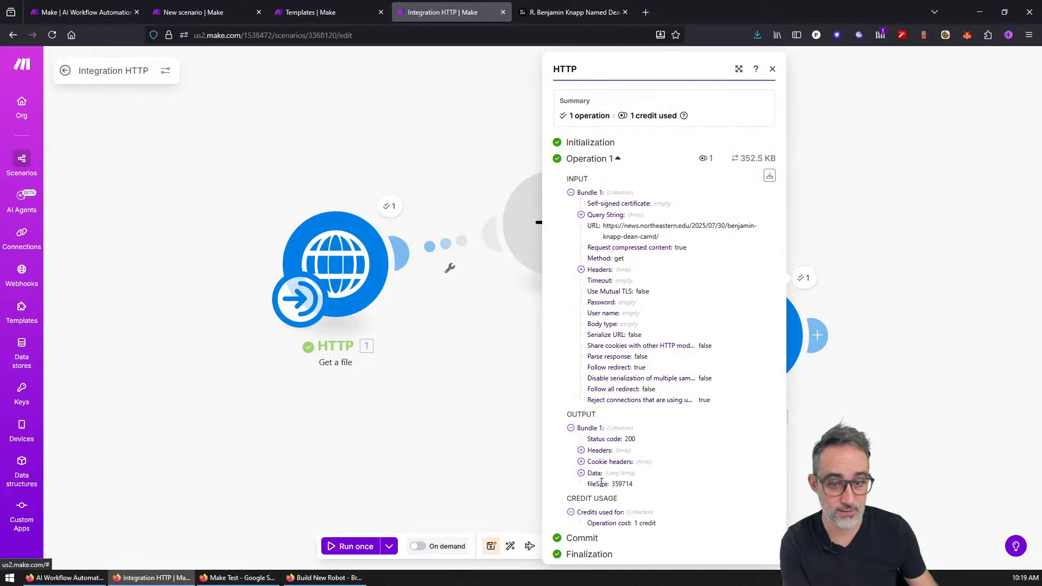
{"action": "left_click", "coordinate": [582, 473]}
{"action": "left_click", "coordinate": [582, 474]}
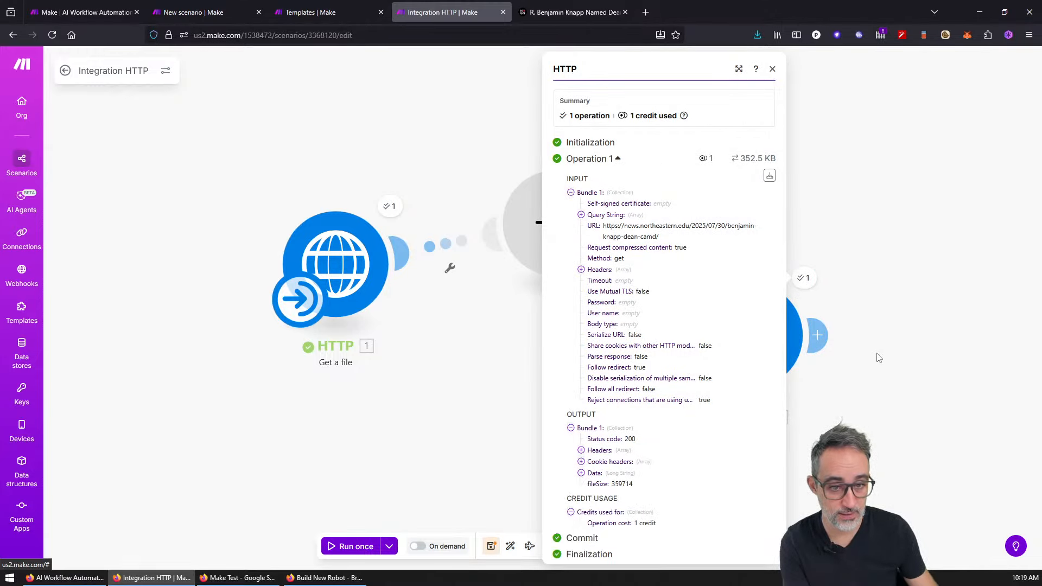
{"action": "left_click", "coordinate": [876, 356]}
{"action": "left_click_drag", "start_coordinate": [753, 335], "coordinate": [633, 180]}
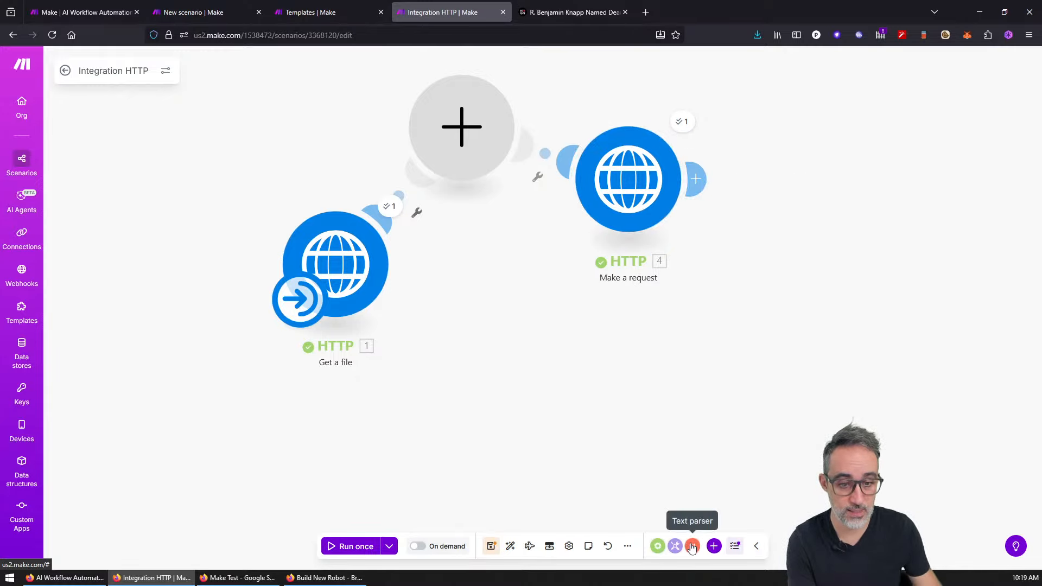
Step: Add an HTML 2 PDF 'Generate a PDF File' module after Make a request, cancelling connection setup
{"action": "left_click", "coordinate": [699, 181]}
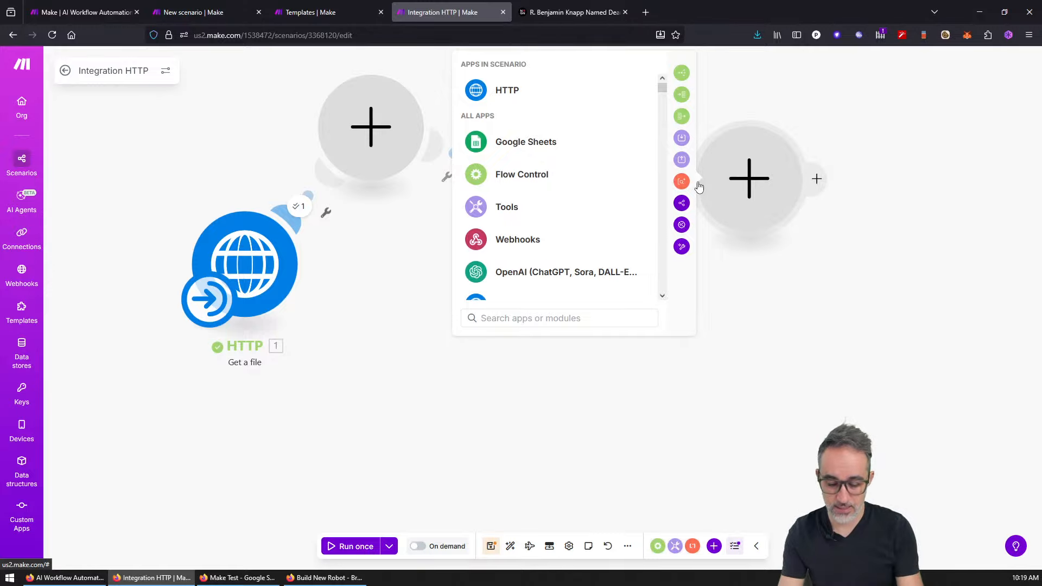
{"action": "type", "text": "html"}
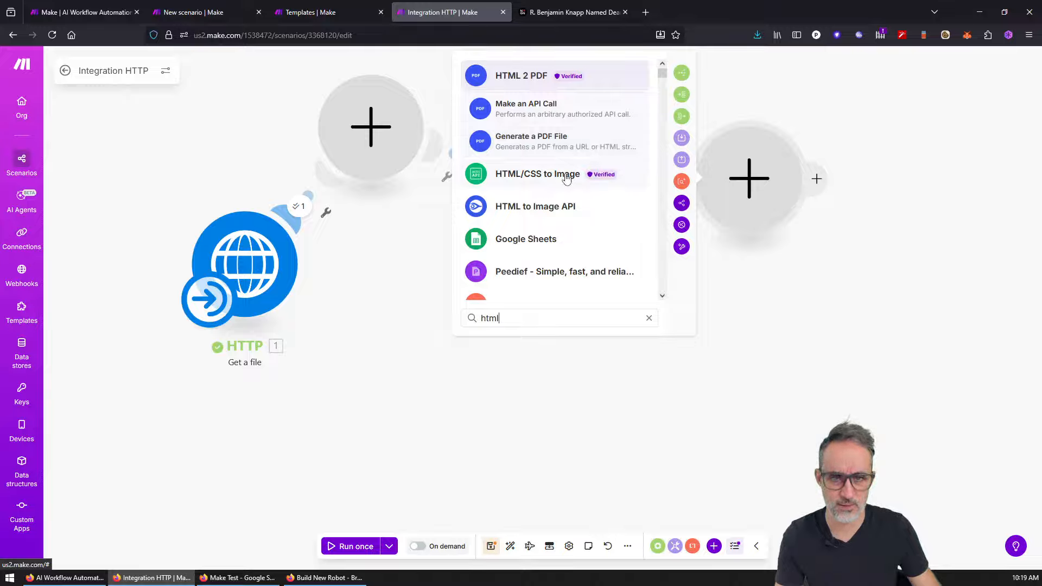
{"action": "scroll", "coordinate": [558, 183], "scroll_direction": "down", "scroll_amount": 3}
{"action": "scroll", "coordinate": [558, 181], "scroll_direction": "up", "scroll_amount": 3}
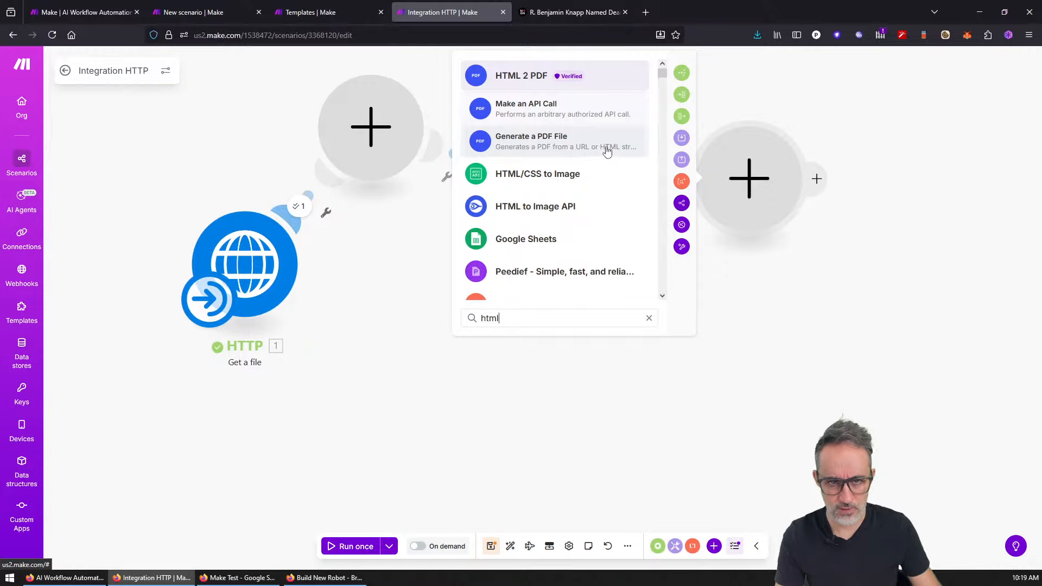
{"action": "left_click", "coordinate": [557, 146]}
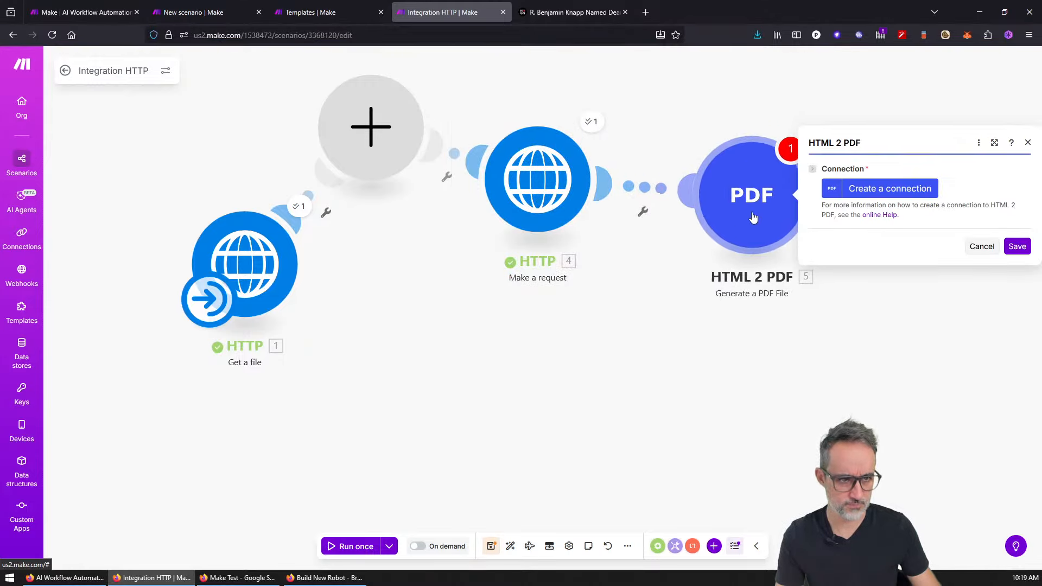
{"action": "left_click", "coordinate": [863, 342]}
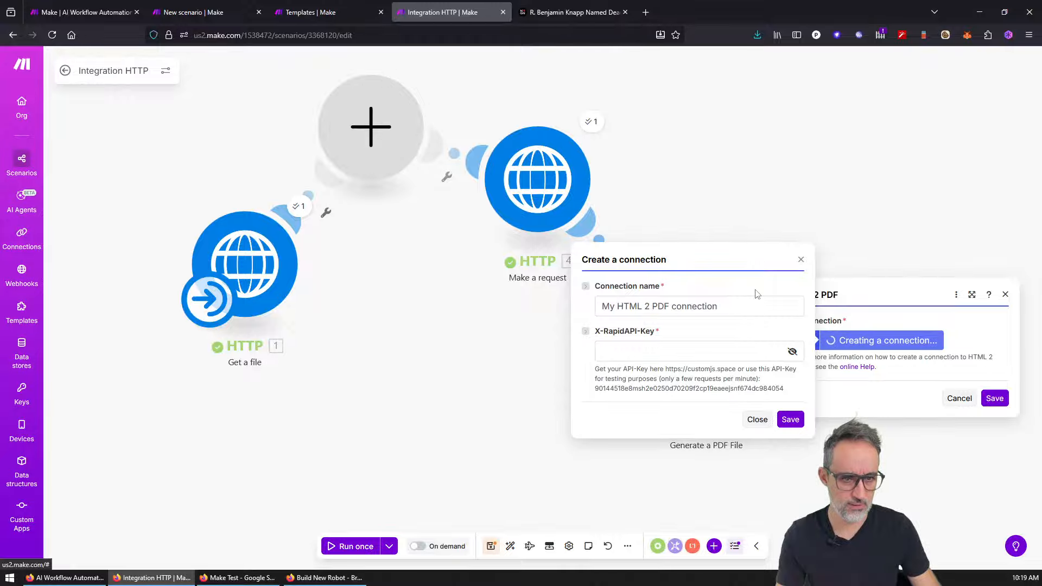
{"action": "key", "text": "Escape"}
{"action": "left_click", "coordinate": [724, 350]}
Step: Delete the HTML 2 PDF module, rearrange the modules, and add an empty module after Make a request
{"action": "right_click", "coordinate": [723, 349]}
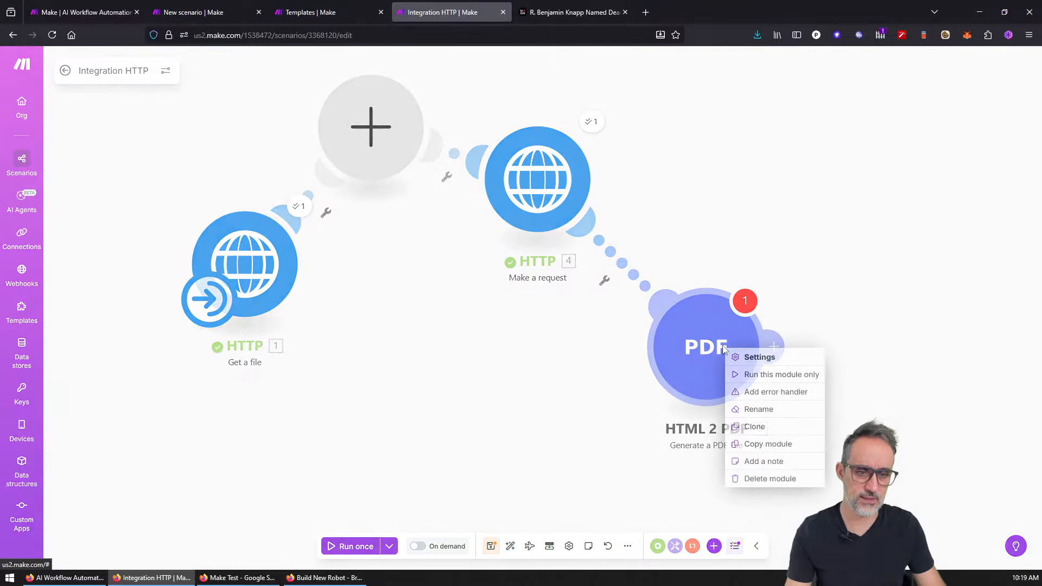
{"action": "left_click", "coordinate": [765, 478]}
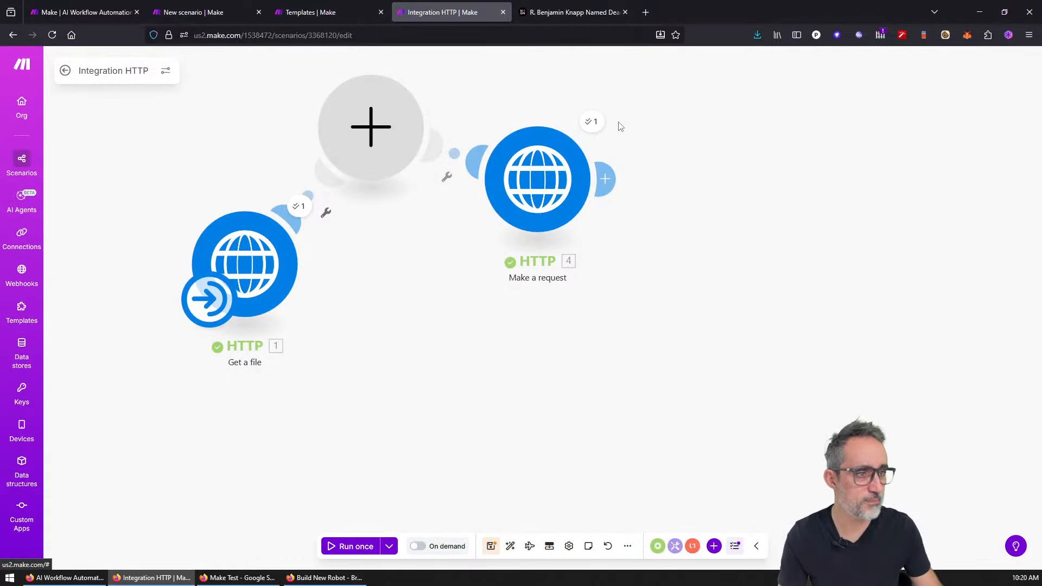
{"action": "left_click_drag", "start_coordinate": [547, 176], "coordinate": [637, 205]}
{"action": "left_click_drag", "start_coordinate": [368, 128], "coordinate": [418, 146]}
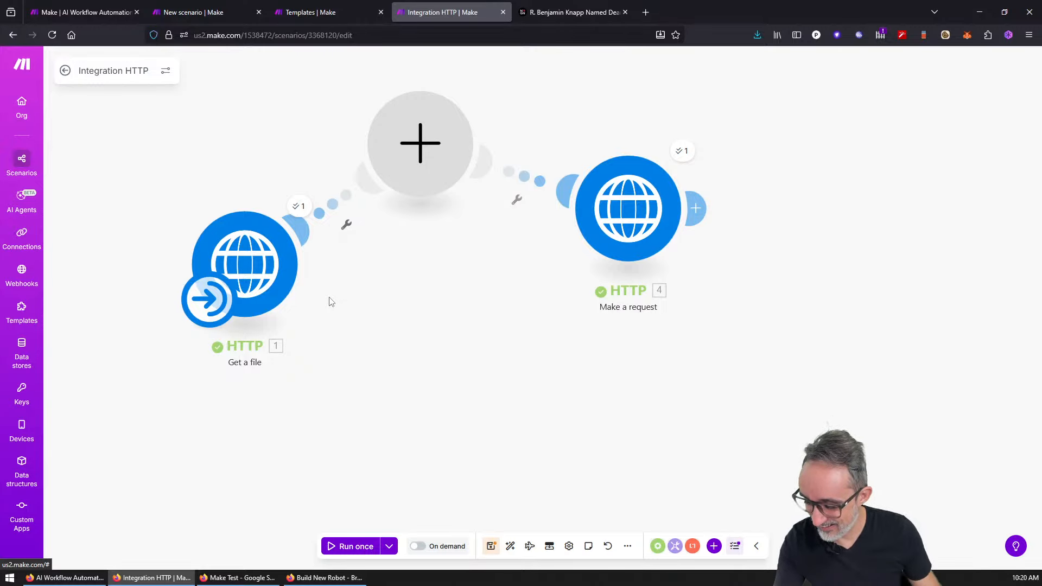
{"action": "left_click_drag", "start_coordinate": [624, 212], "coordinate": [570, 244]}
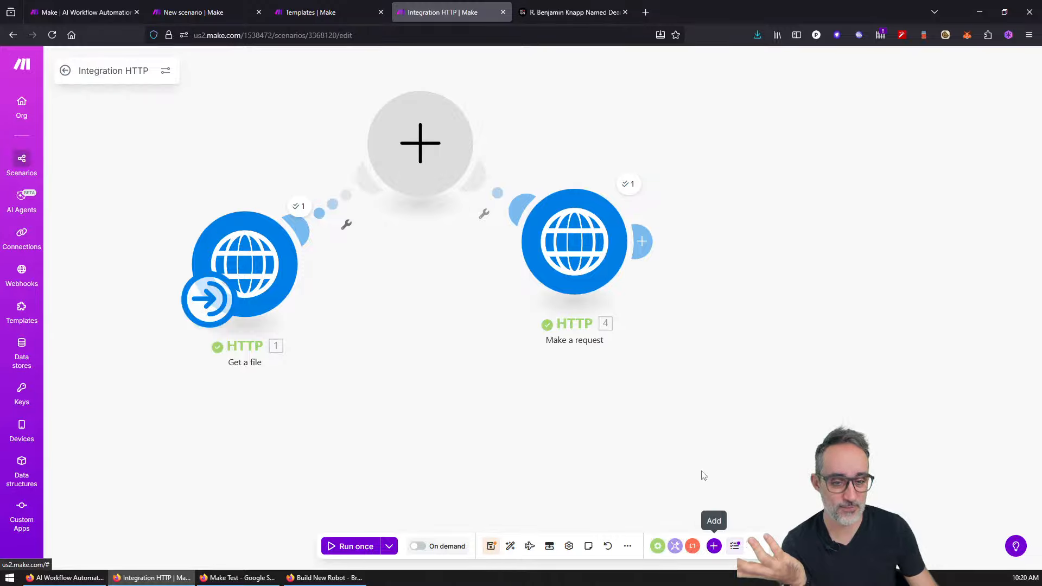
{"action": "left_click", "coordinate": [641, 242]}
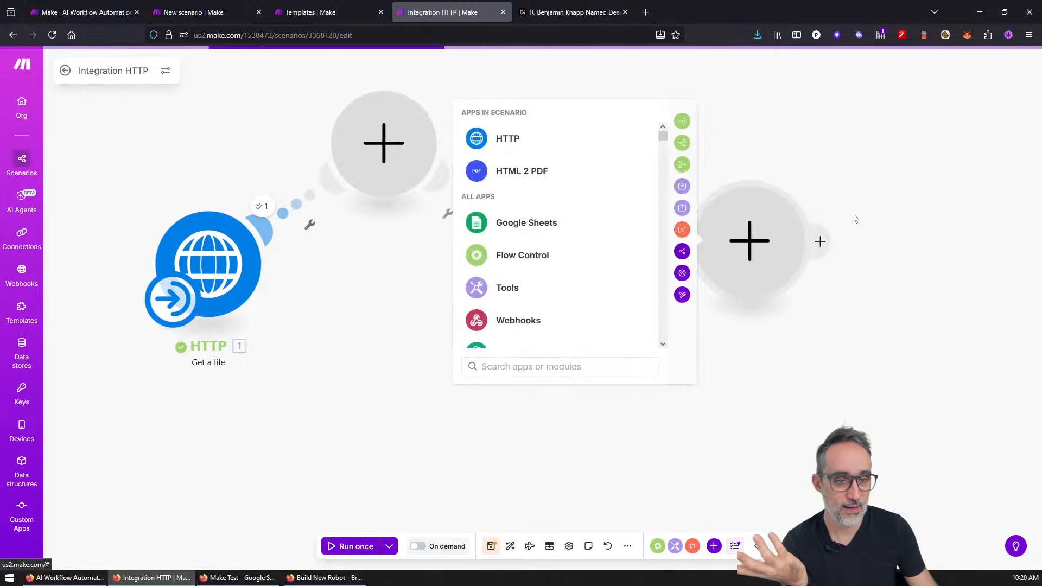
Step: Insert a router after Make a request, then delete it with its branches
{"action": "left_click", "coordinate": [681, 121]}
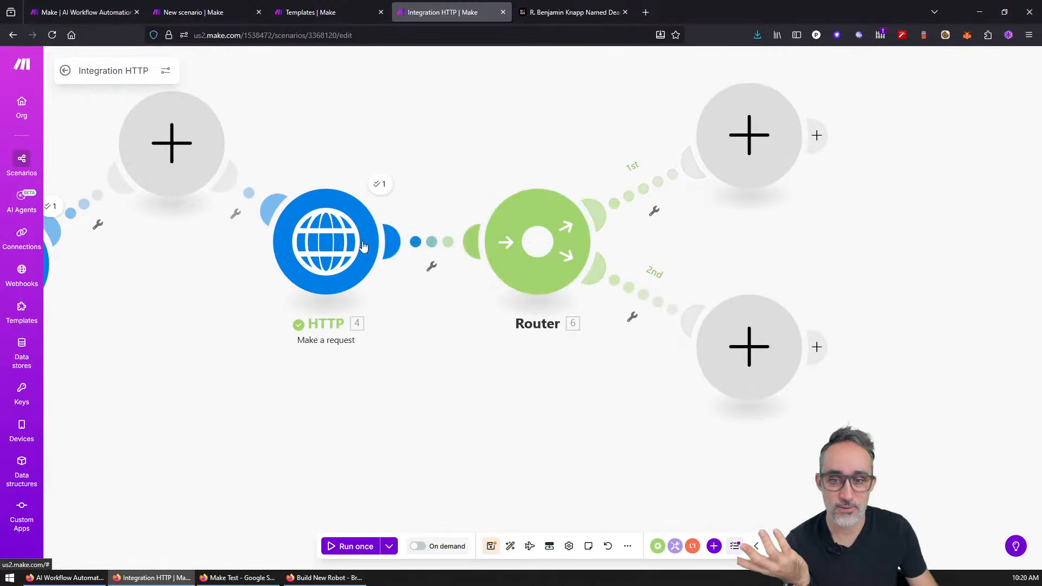
{"action": "left_click", "coordinate": [411, 237]}
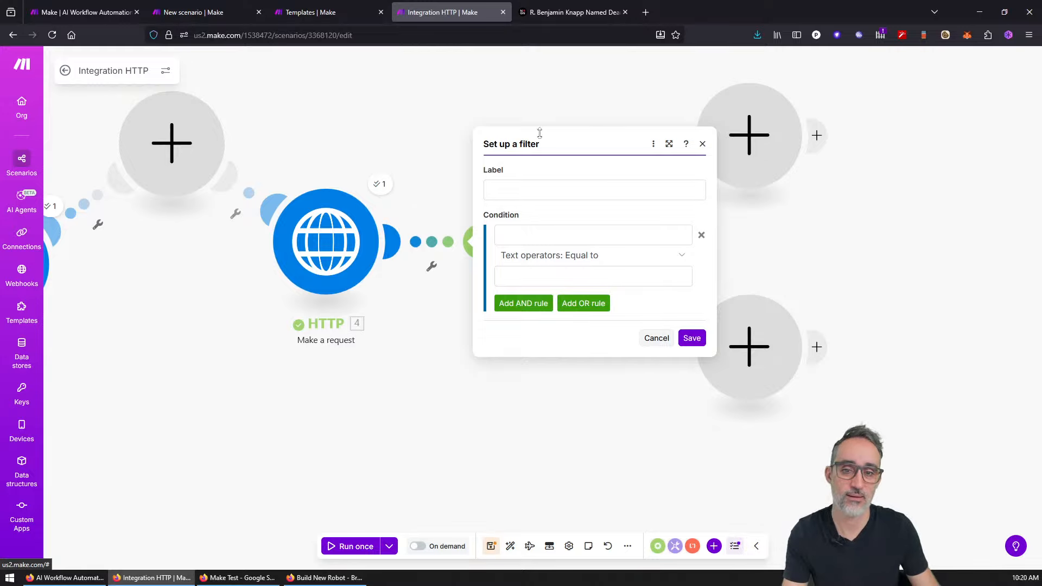
{"action": "key", "text": "Escape"}
{"action": "right_click", "coordinate": [533, 239]}
{"action": "left_click", "coordinate": [578, 332]}
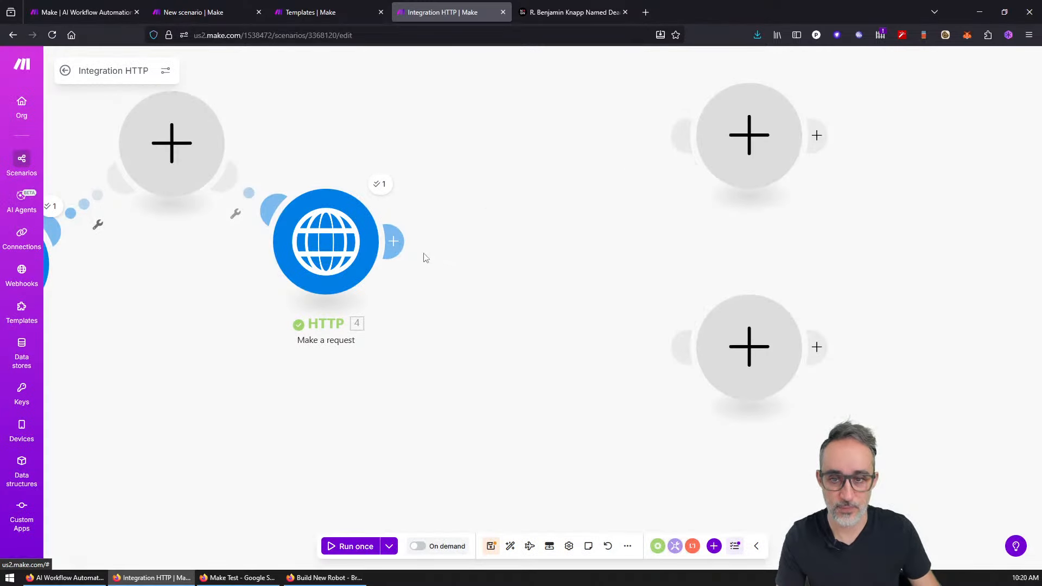
Step: Add an Iterator after the HTTP module and save it with array mapping off
{"action": "left_click", "coordinate": [393, 240]}
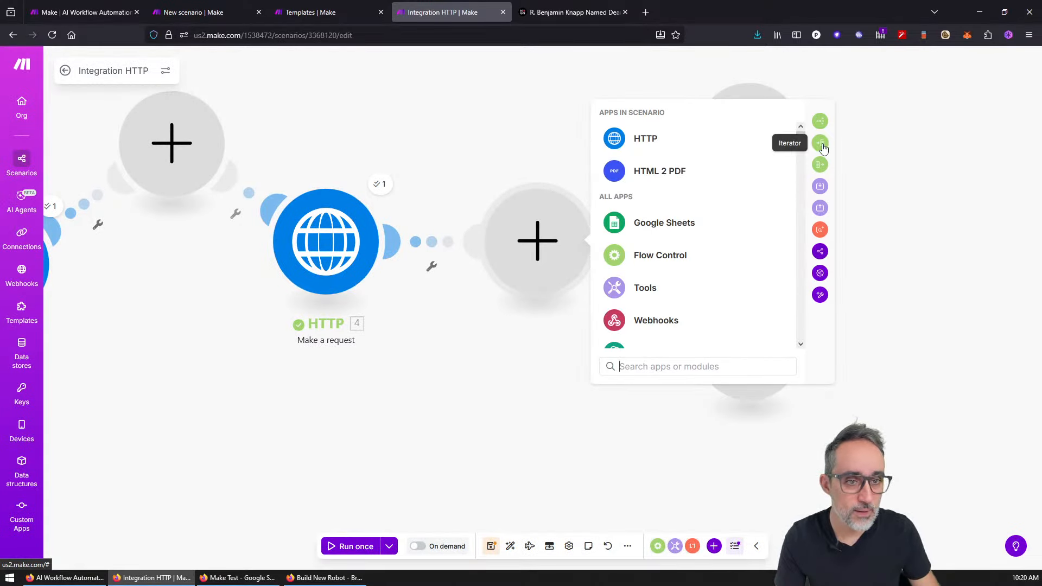
{"action": "left_click", "coordinate": [820, 143]}
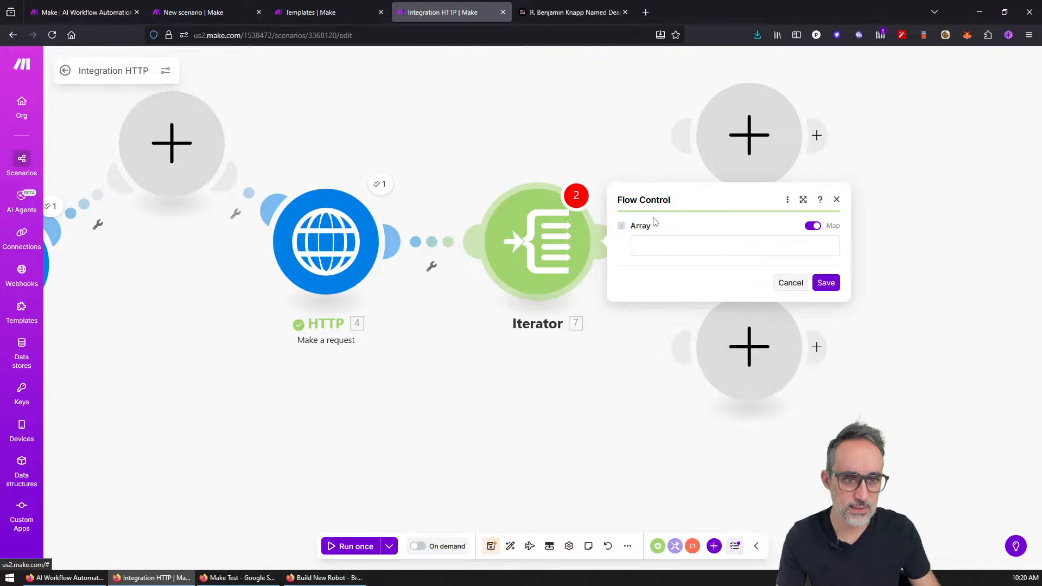
{"action": "left_click", "coordinate": [815, 228]}
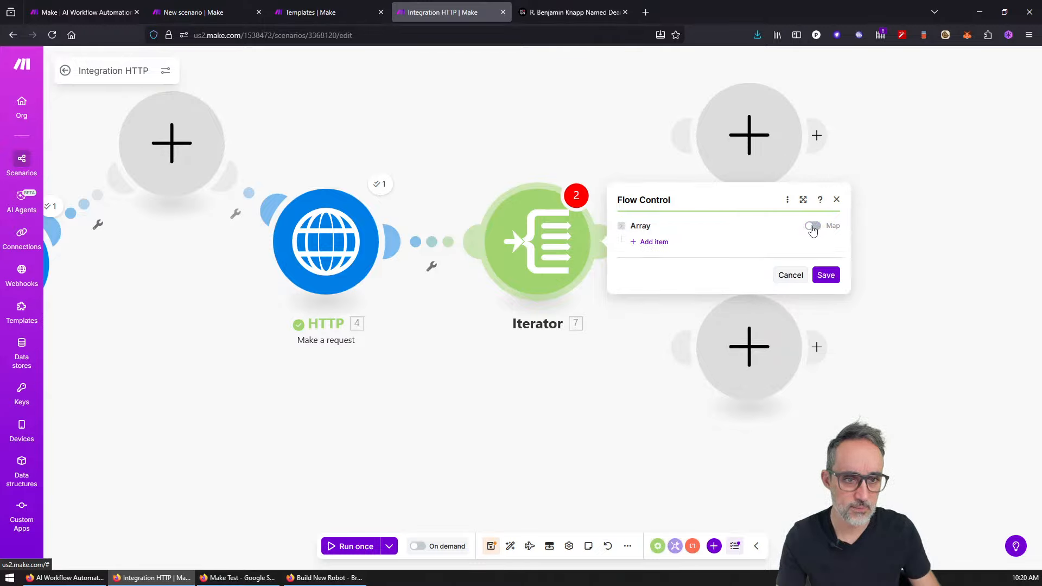
{"action": "left_click", "coordinate": [812, 228]}
{"action": "left_click", "coordinate": [812, 228]}
{"action": "left_click", "coordinate": [788, 200]}
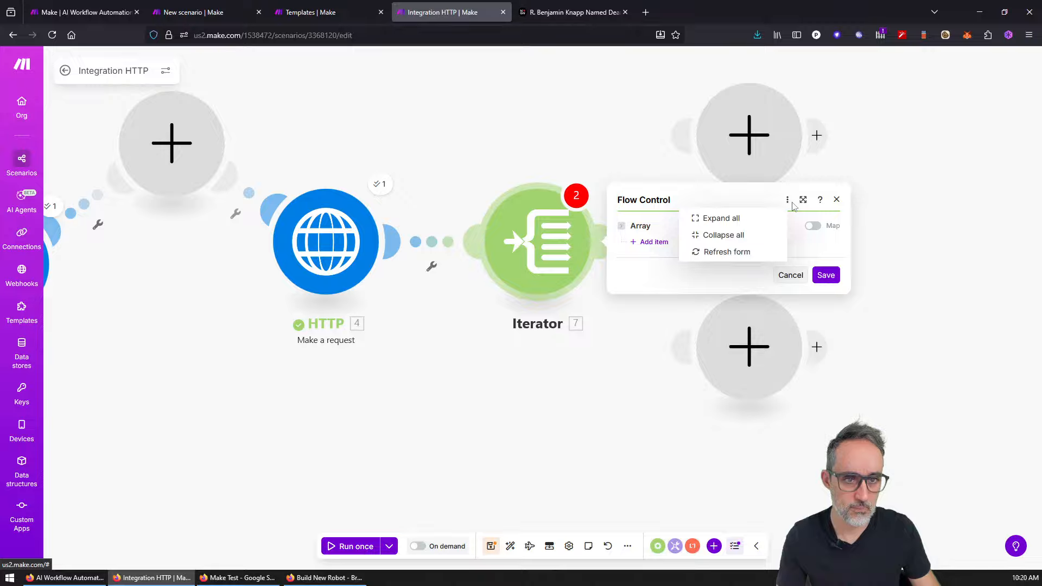
{"action": "left_click", "coordinate": [814, 274]}
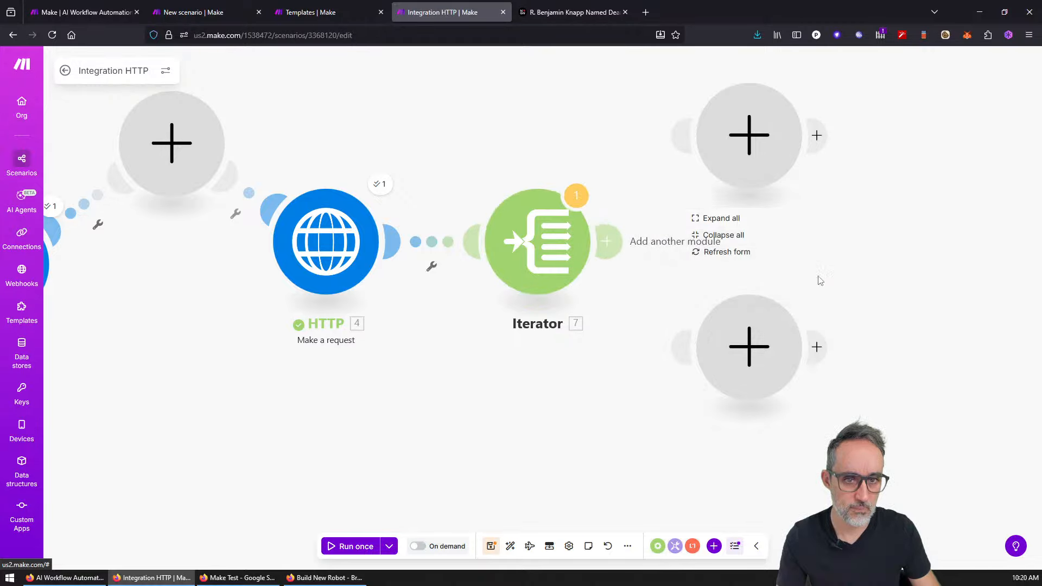
Step: Review the Iterator's warning messages and bring up its module actions
{"action": "left_click", "coordinate": [579, 200]}
{"action": "left_click", "coordinate": [808, 150]}
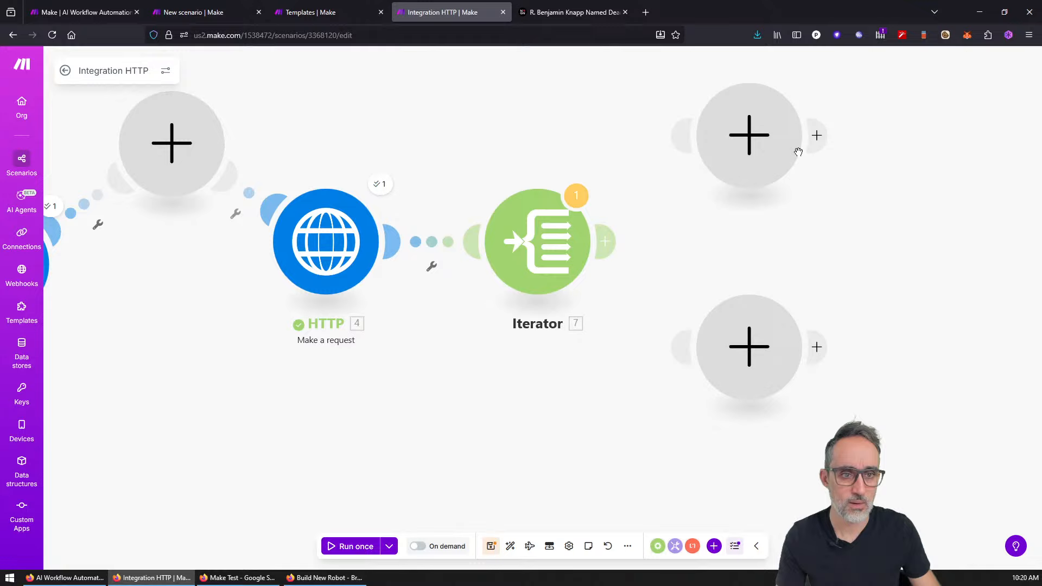
{"action": "left_click", "coordinate": [578, 201]}
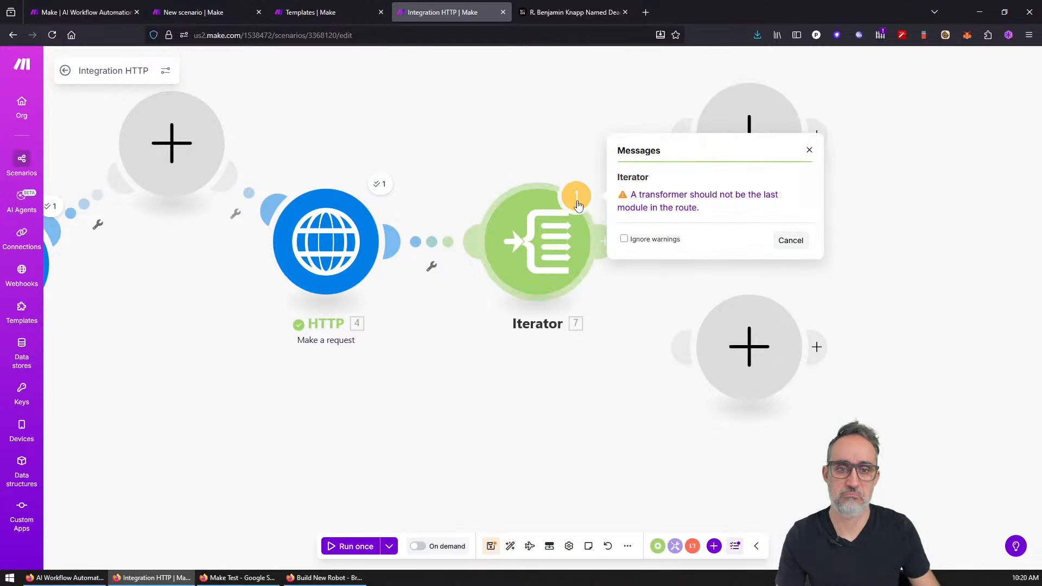
{"action": "right_click", "coordinate": [521, 255]}
Step: Delete the Iterator and the upper and lower empty modules
{"action": "left_click", "coordinate": [559, 383]}
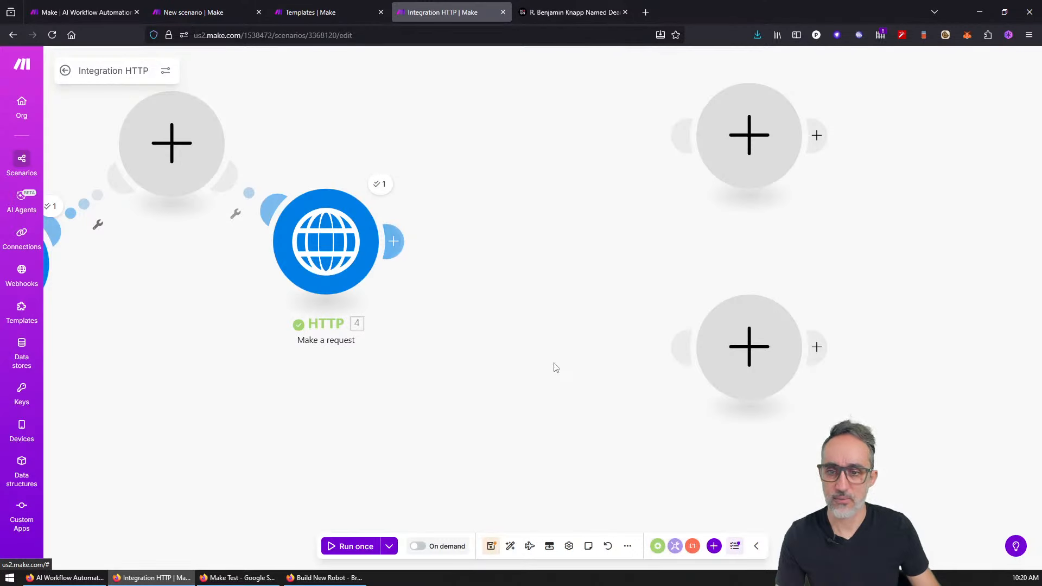
{"action": "right_click", "coordinate": [733, 152]}
{"action": "left_click", "coordinate": [779, 177]}
{"action": "right_click", "coordinate": [747, 320]}
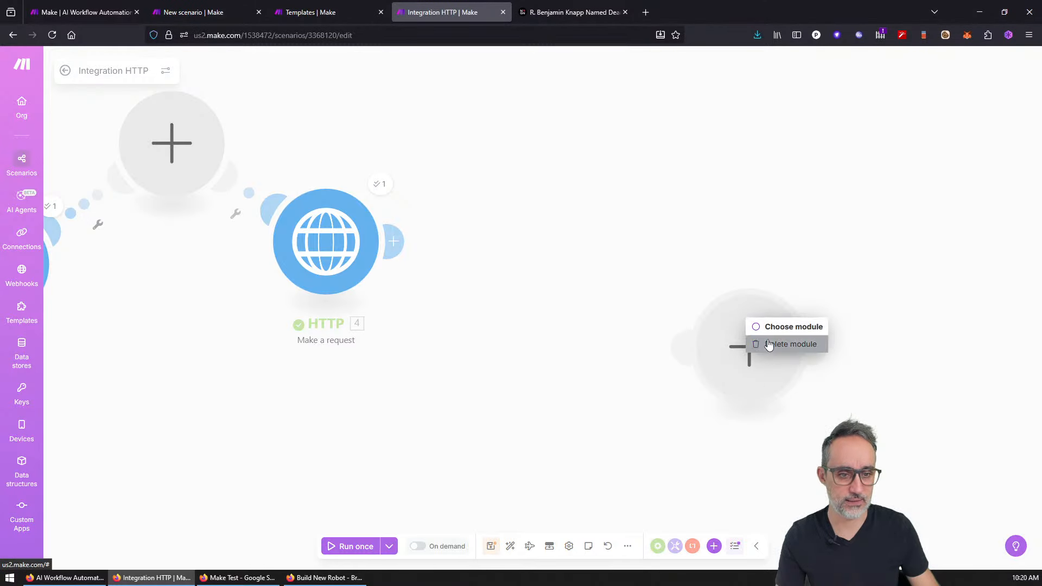
{"action": "left_click", "coordinate": [774, 343]}
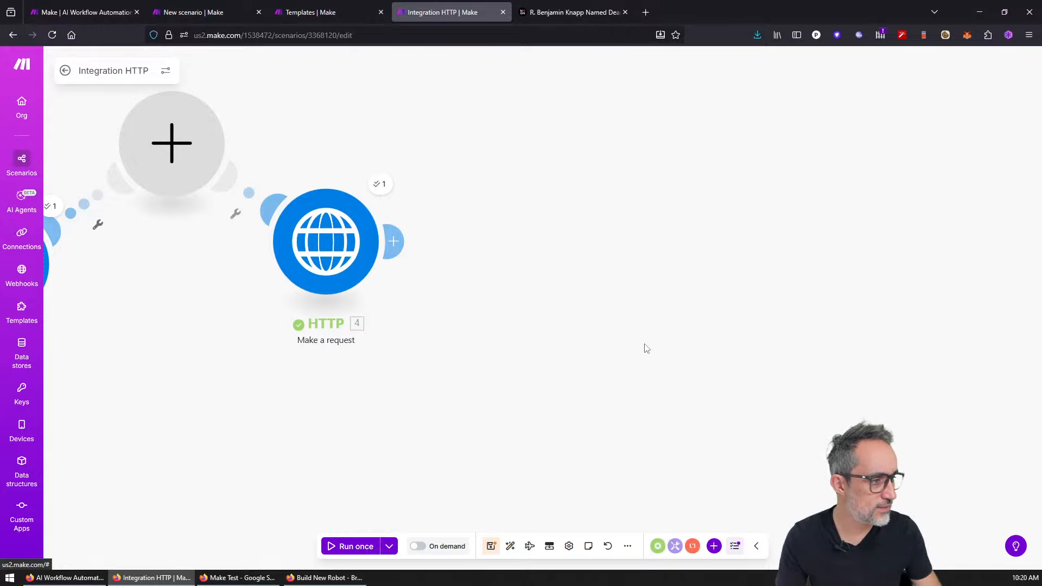
Step: Delete the empty module between the HTTP modules and the Make a request module
{"action": "left_click_drag", "start_coordinate": [616, 356], "coordinate": [771, 409]}
{"action": "scroll", "coordinate": [759, 406], "scroll_direction": "down", "scroll_amount": 2}
{"action": "scroll", "coordinate": [403, 303], "scroll_direction": "down", "scroll_amount": 1}
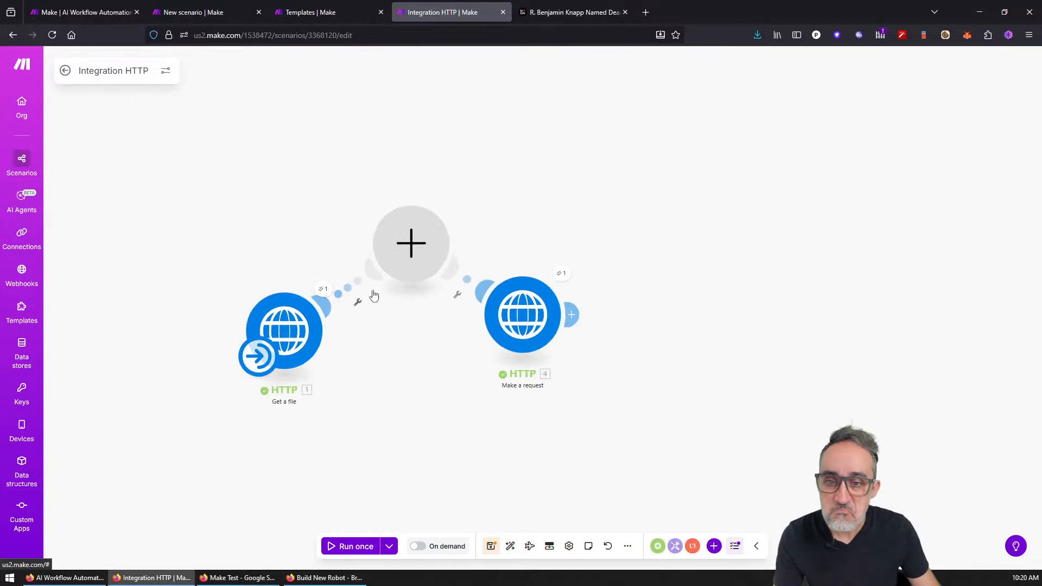
{"action": "right_click", "coordinate": [417, 253]}
{"action": "left_click", "coordinate": [453, 278]}
{"action": "left_click_drag", "start_coordinate": [516, 315], "coordinate": [508, 256]}
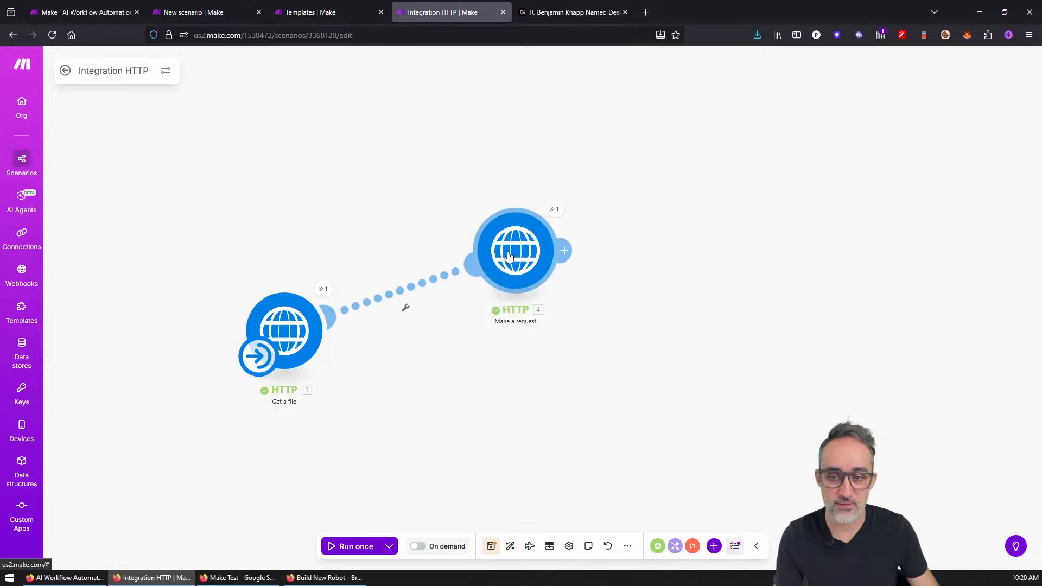
{"action": "right_click", "coordinate": [508, 256]}
{"action": "left_click", "coordinate": [556, 380]}
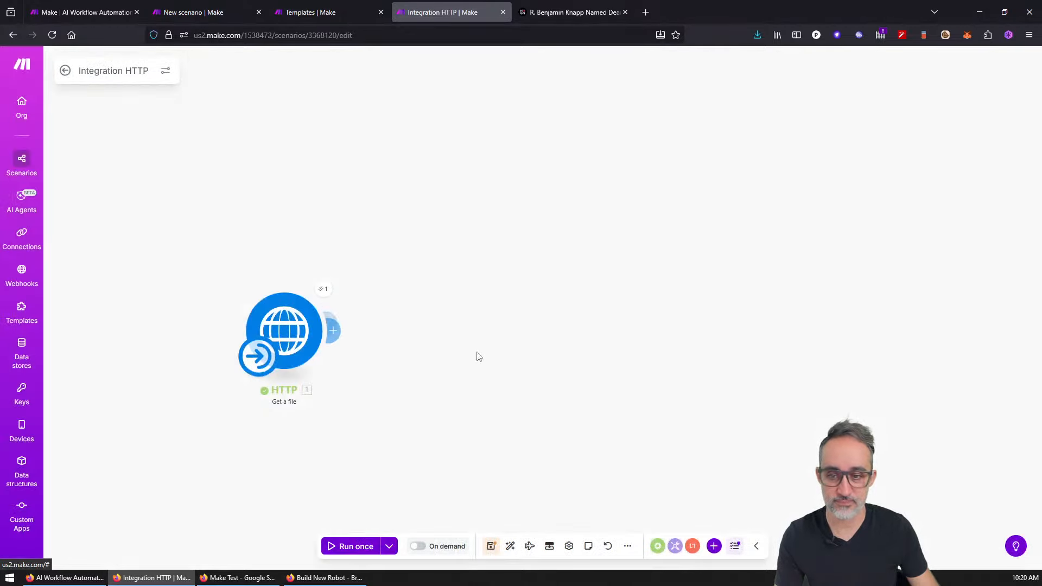
Step: Delete the remaining Get a file HTTP module and close the Integration HTTP tab
{"action": "left_click_drag", "start_coordinate": [303, 336], "coordinate": [351, 242]}
{"action": "right_click", "coordinate": [503, 311]}
{"action": "left_click", "coordinate": [462, 243]}
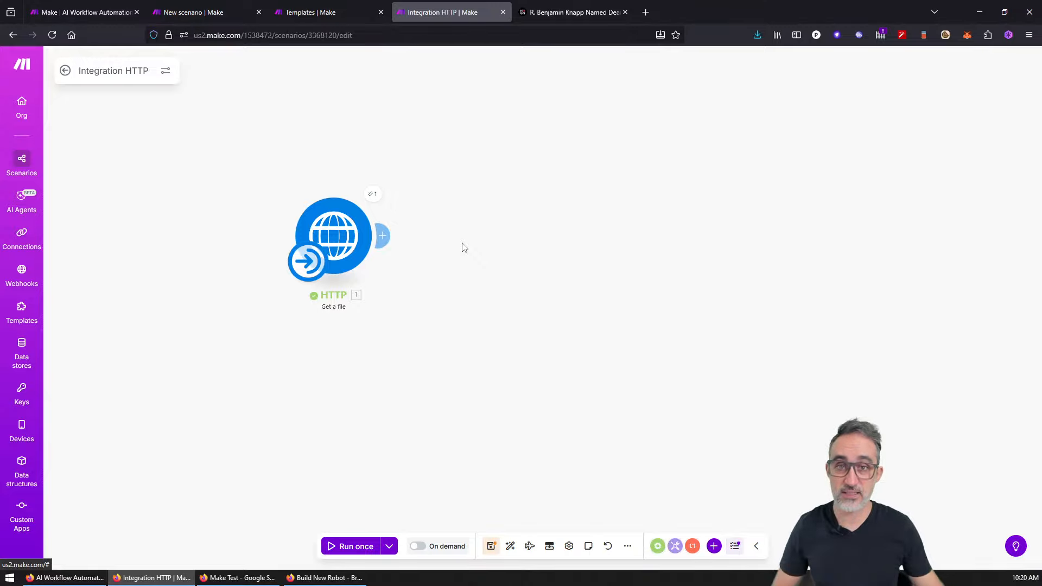
{"action": "right_click", "coordinate": [321, 243]}
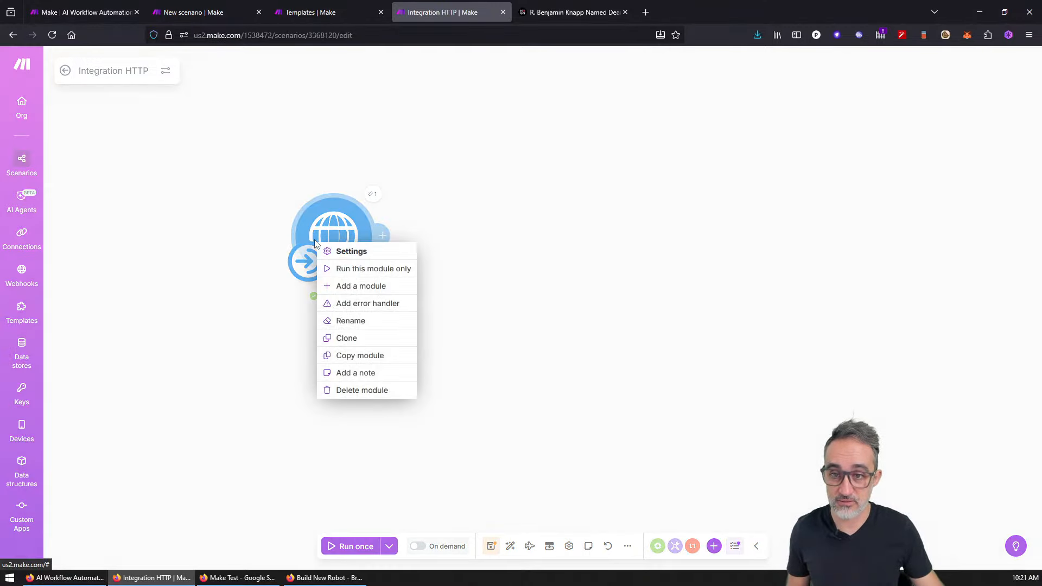
{"action": "left_click", "coordinate": [360, 391]}
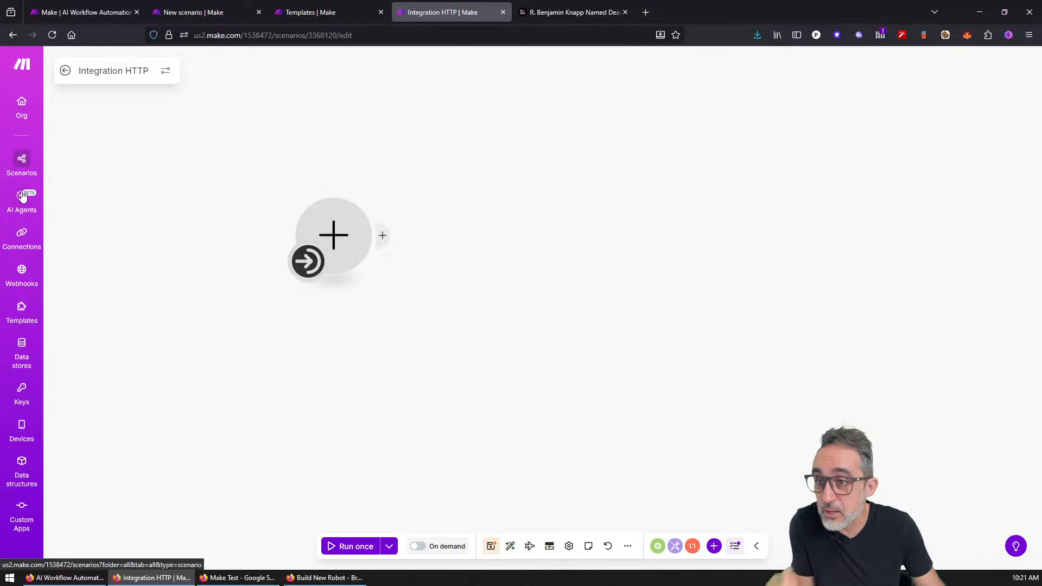
{"action": "middle_click", "coordinate": [444, 11]}
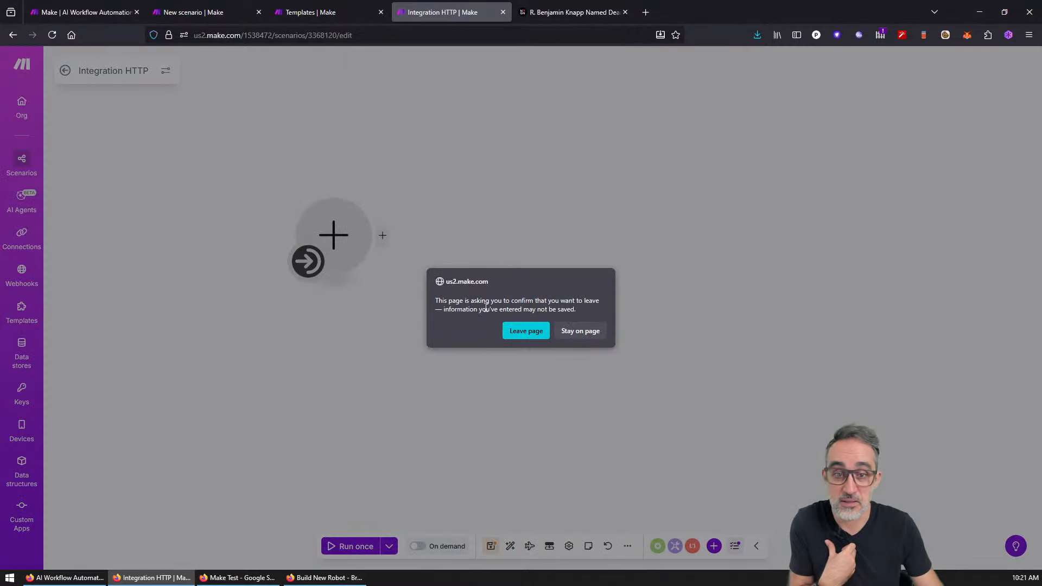
Step: Leave the unsaved scenario and filter Make templates to the OpenAI app via 'openai'
{"action": "left_click", "coordinate": [524, 328]}
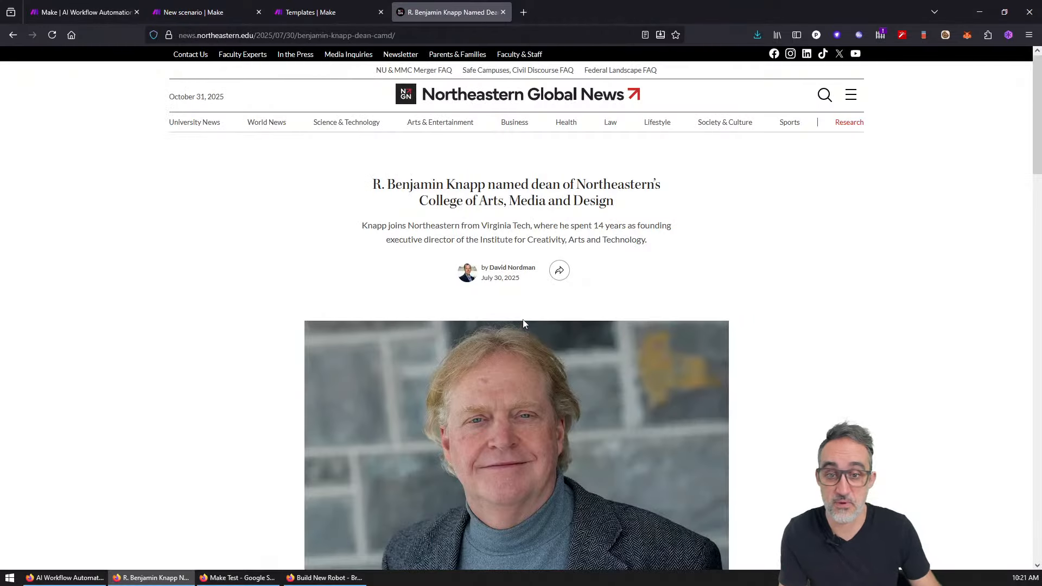
{"action": "left_click", "coordinate": [372, 6]}
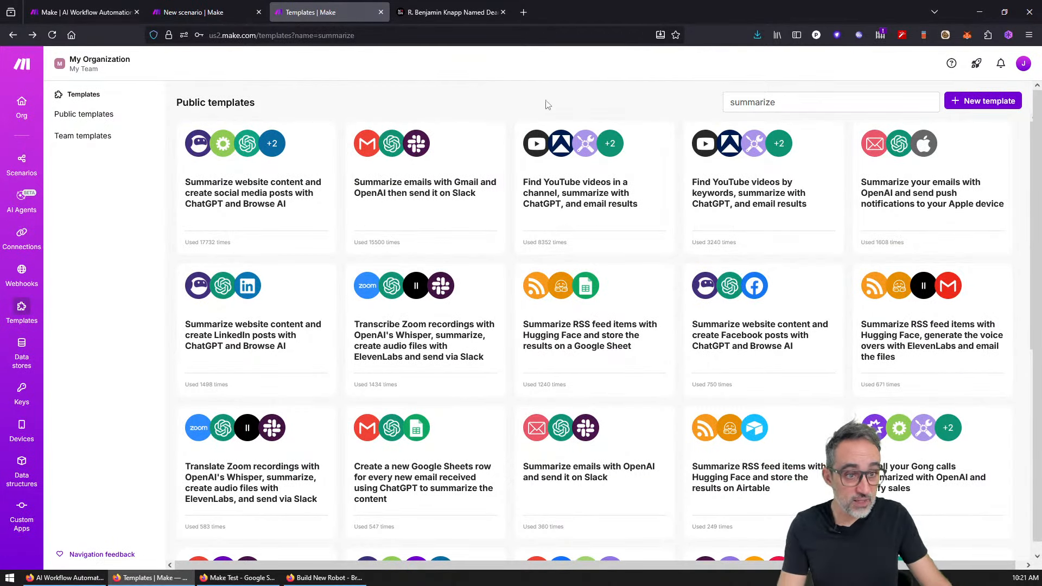
{"action": "left_click", "coordinate": [757, 100]}
{"action": "left_click_drag", "start_coordinate": [805, 105], "coordinate": [634, 101]}
{"action": "left_click", "coordinate": [739, 103]}
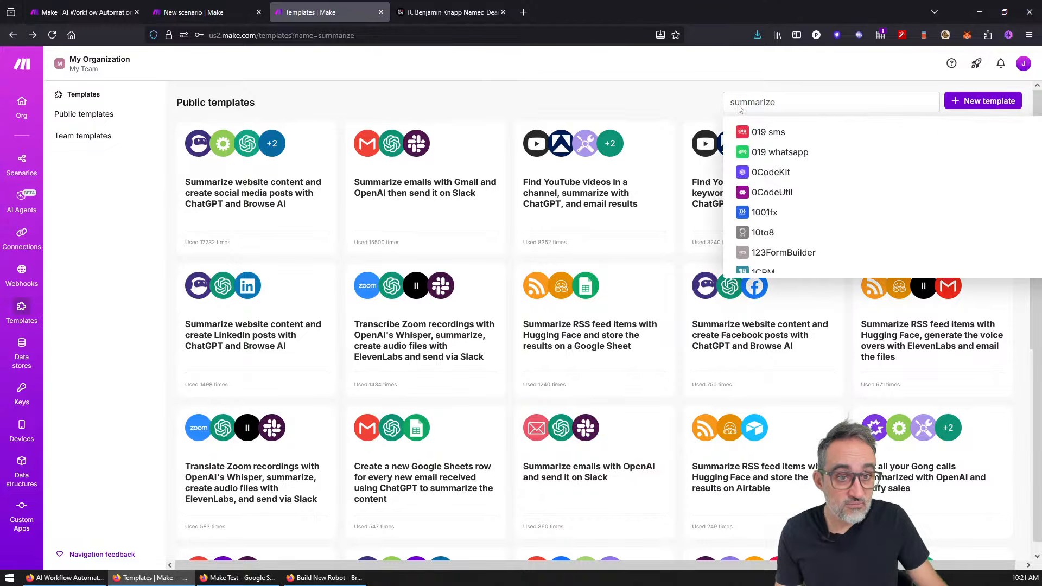
{"action": "double_click", "coordinate": [760, 101]}
{"action": "type", "text": "openai"}
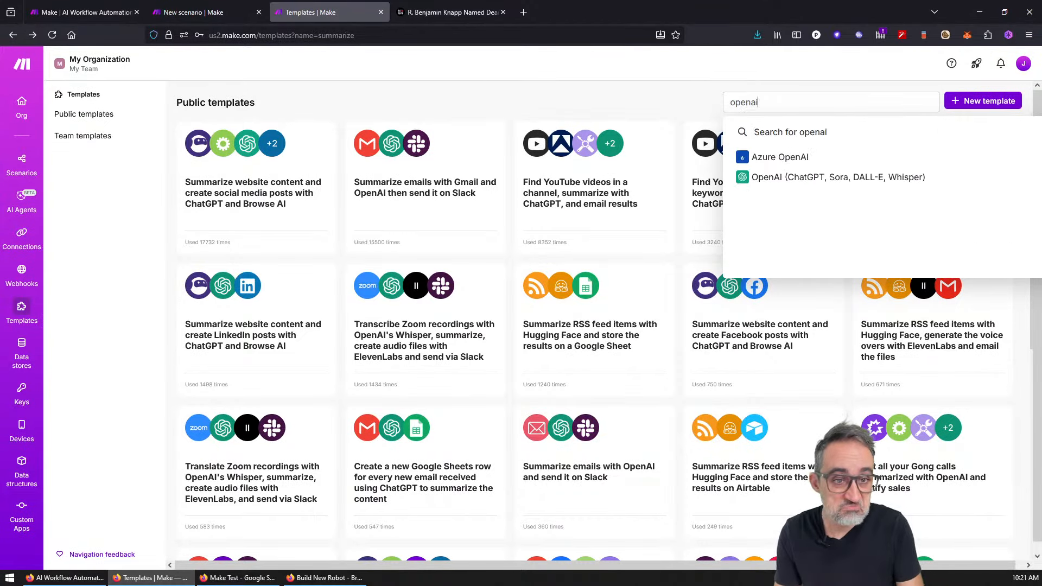
{"action": "left_click", "coordinate": [805, 177]}
{"action": "left_click", "coordinate": [551, 120]}
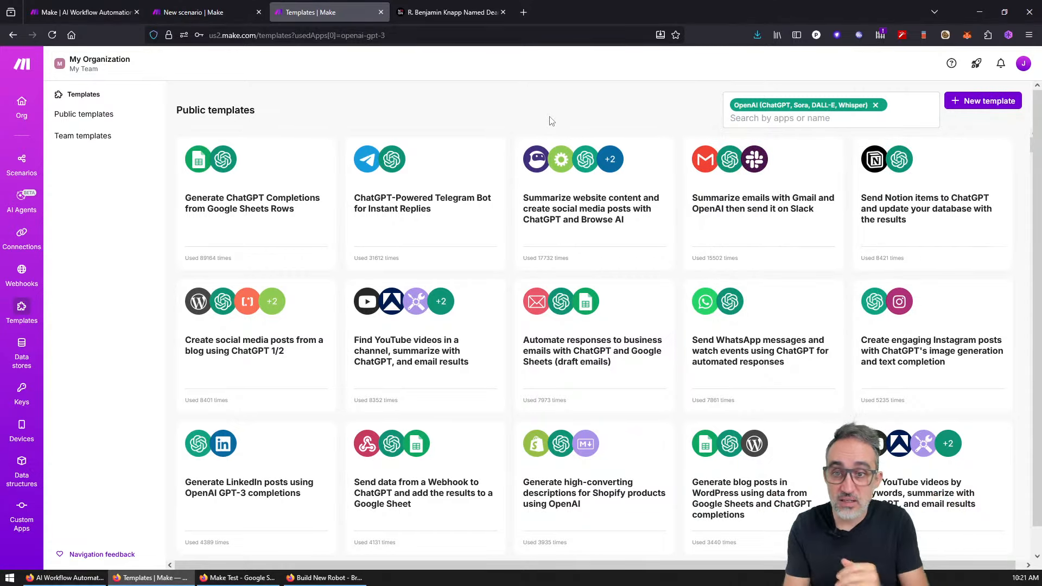
Step: Browse the OpenAI templates and open 'Create social media posts from a blog using ChatGPT 1/2'
{"action": "mouse_move", "coordinate": [398, 192]}
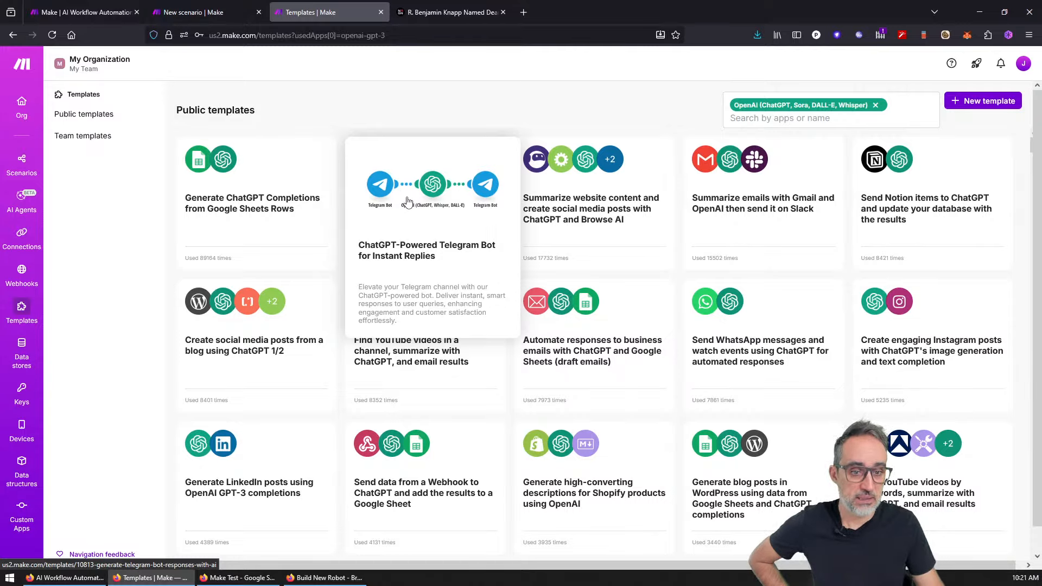
{"action": "mouse_move", "coordinate": [715, 288]}
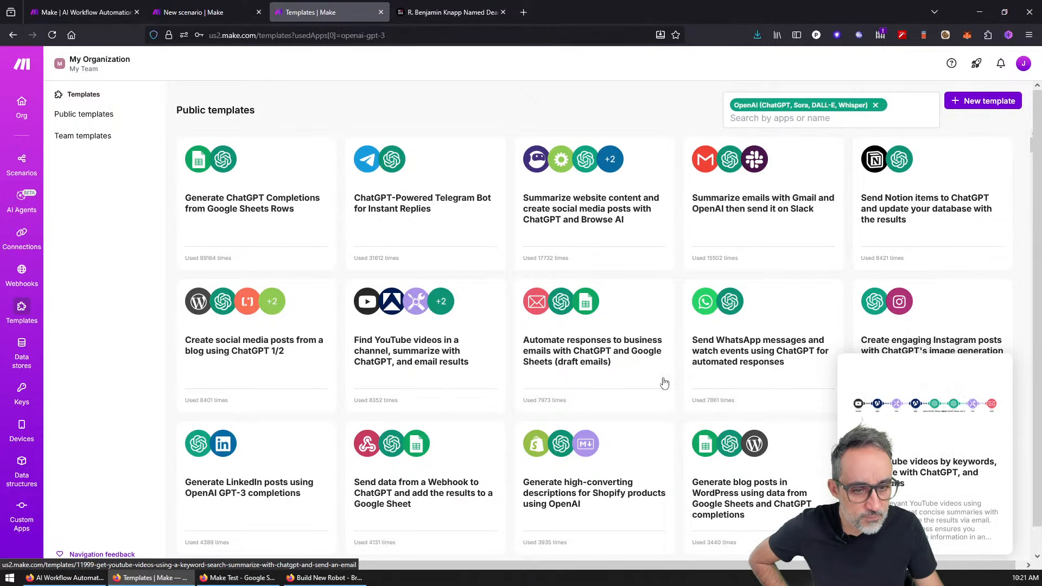
{"action": "mouse_move", "coordinate": [243, 309]}
{"action": "scroll", "coordinate": [242, 309], "scroll_direction": "down", "scroll_amount": 1}
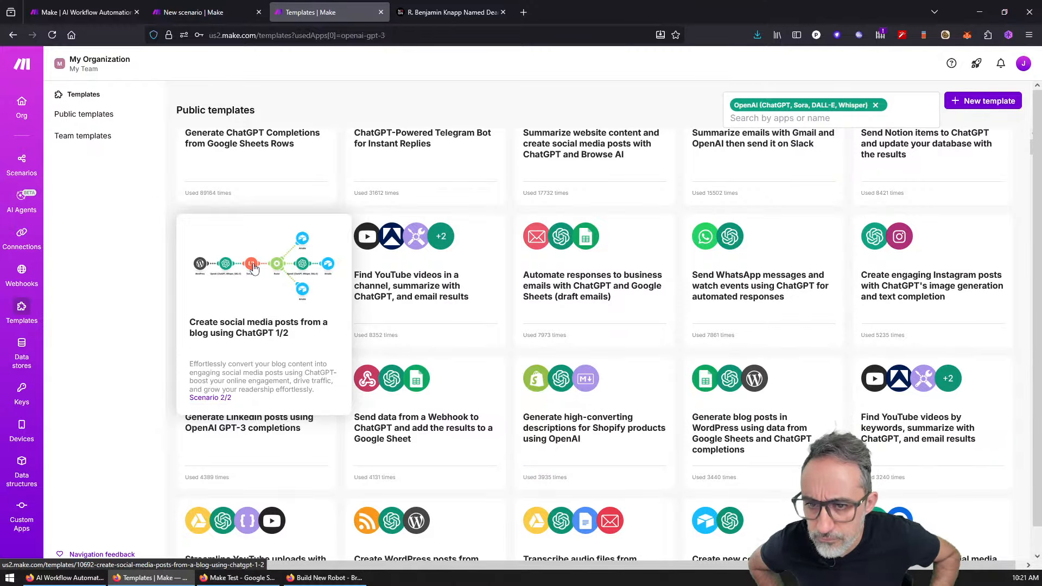
{"action": "left_click", "coordinate": [253, 268]}
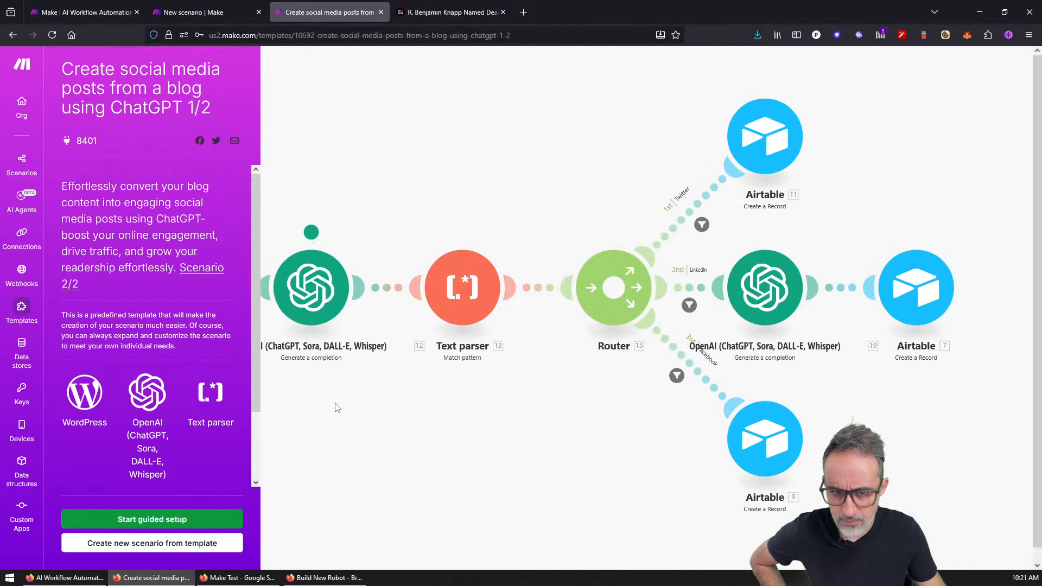
Step: Step through the guided setup's WordPress and OpenAI steps, then return to the public templates list
{"action": "right_click", "coordinate": [407, 402]}
{"action": "left_click", "coordinate": [382, 396]}
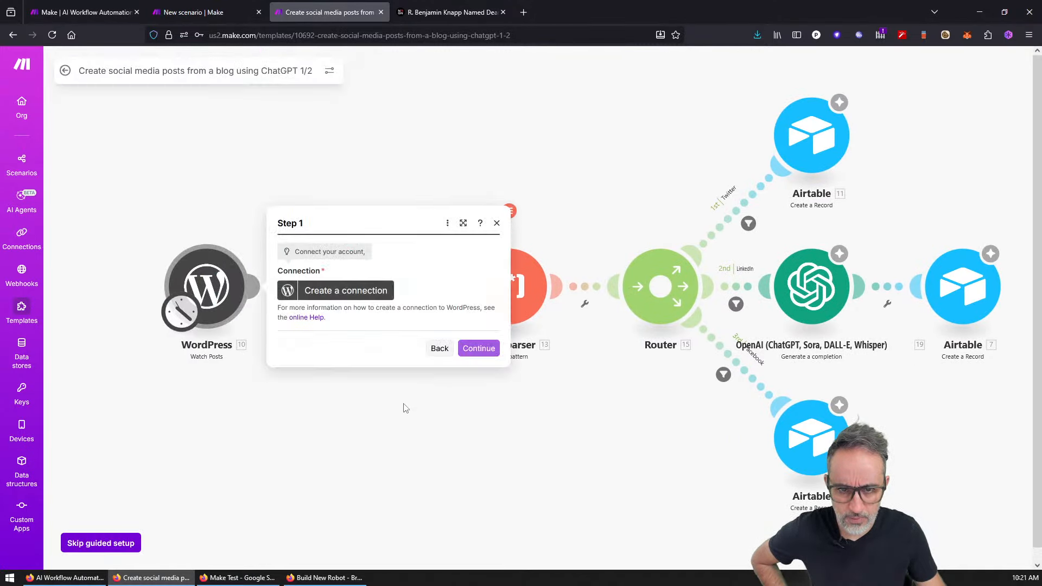
{"action": "left_click", "coordinate": [496, 224]}
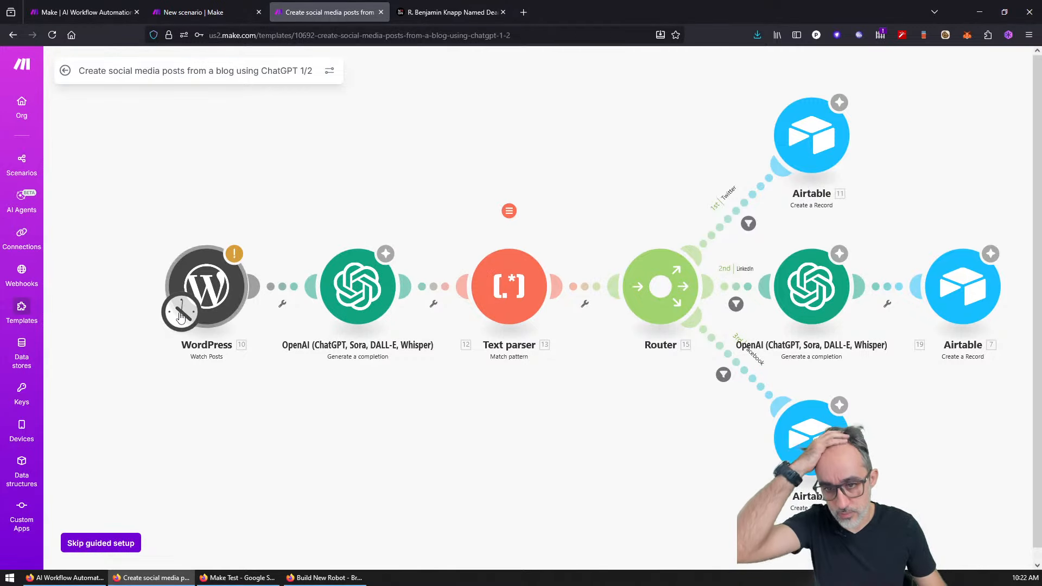
{"action": "left_click", "coordinate": [345, 280]}
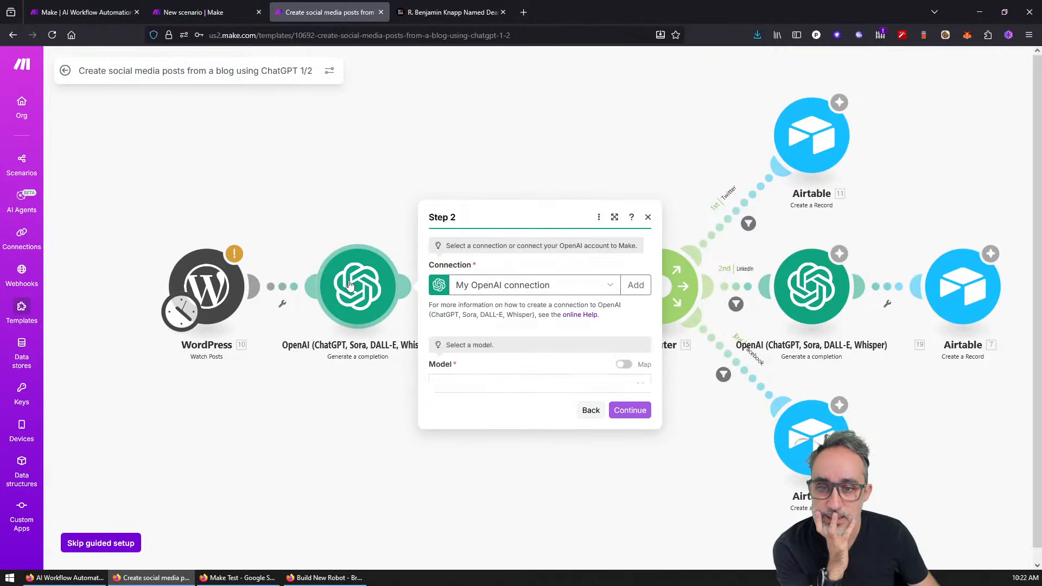
{"action": "left_click", "coordinate": [353, 209]}
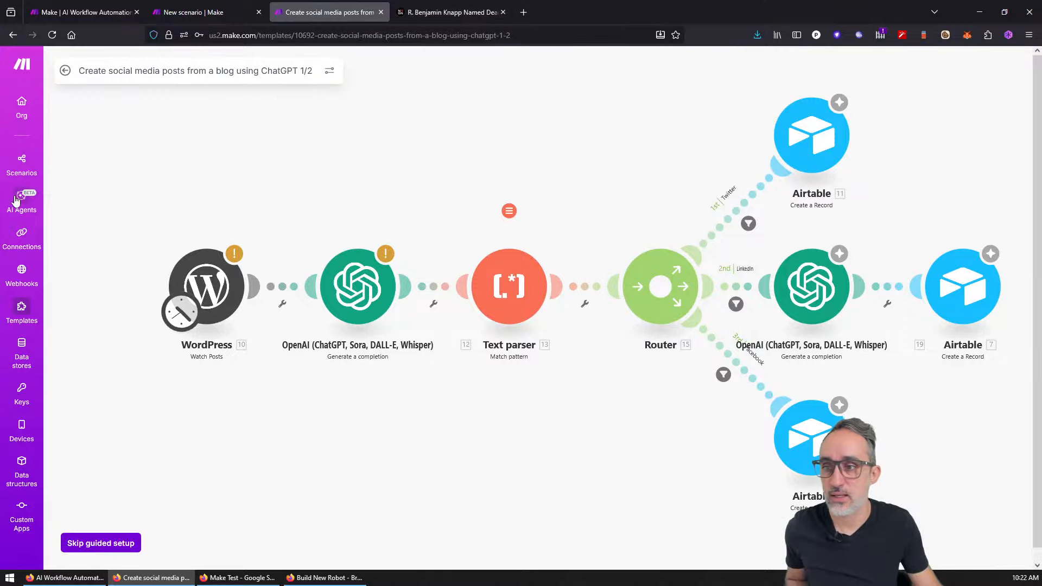
{"action": "left_click", "coordinate": [21, 311]}
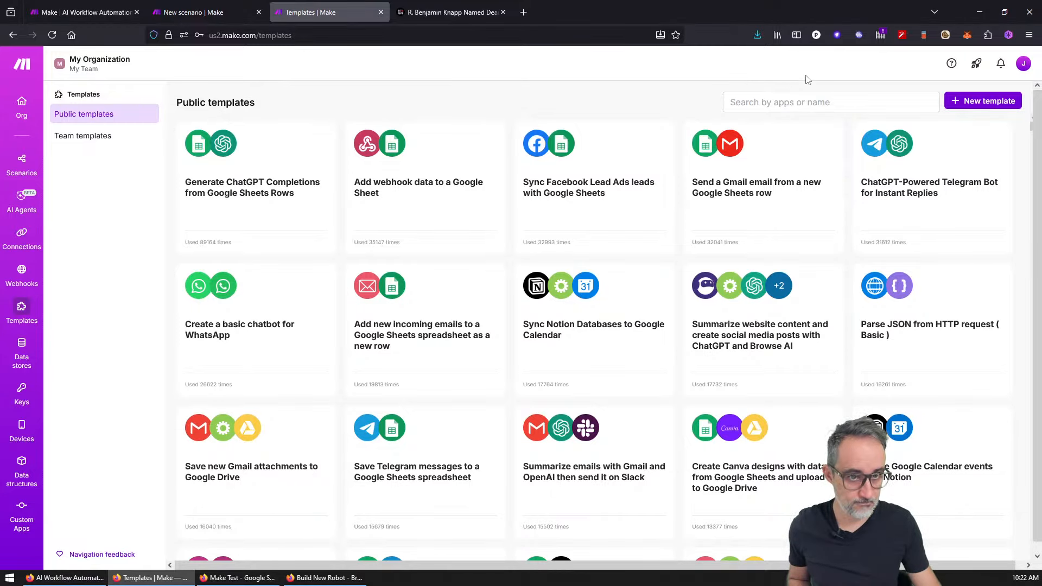
Step: Filter the public templates to the OpenAI app by searching 'openai'
{"action": "left_click", "coordinate": [796, 101]}
{"action": "type", "text": "op"}
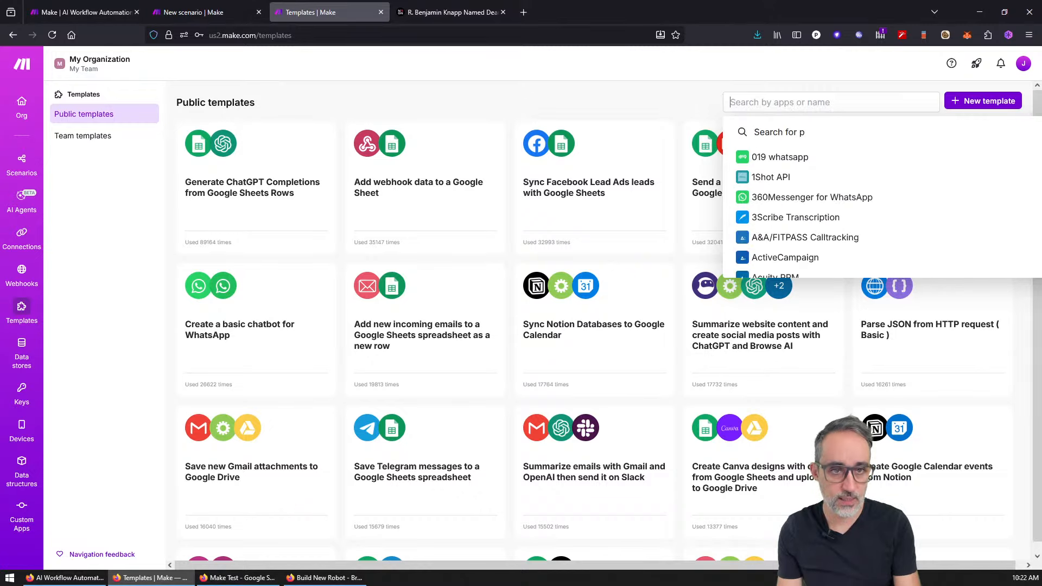
{"action": "type", "text": "enai"}
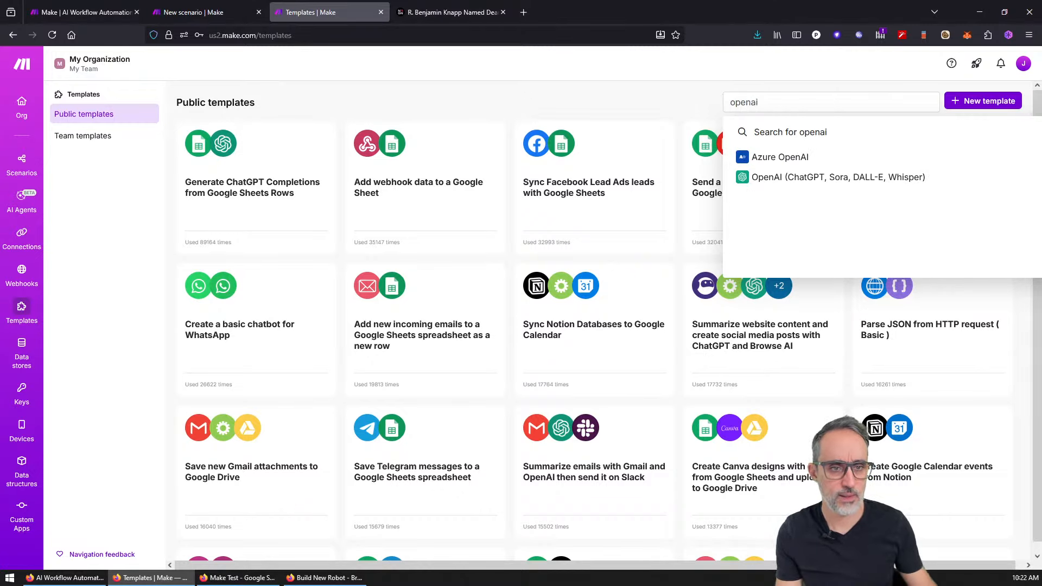
{"action": "left_click", "coordinate": [798, 176]}
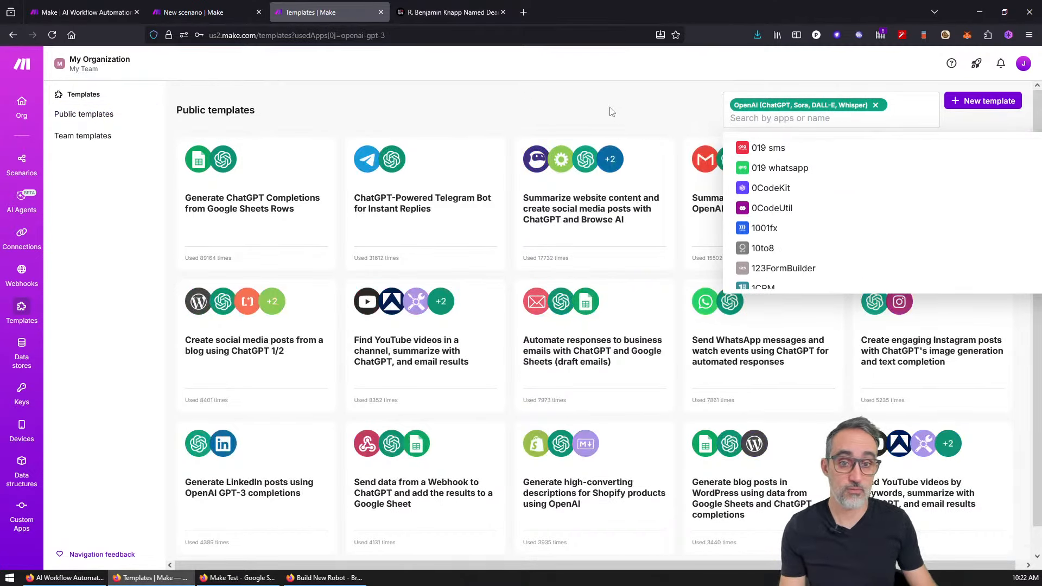
{"action": "left_click", "coordinate": [612, 112]}
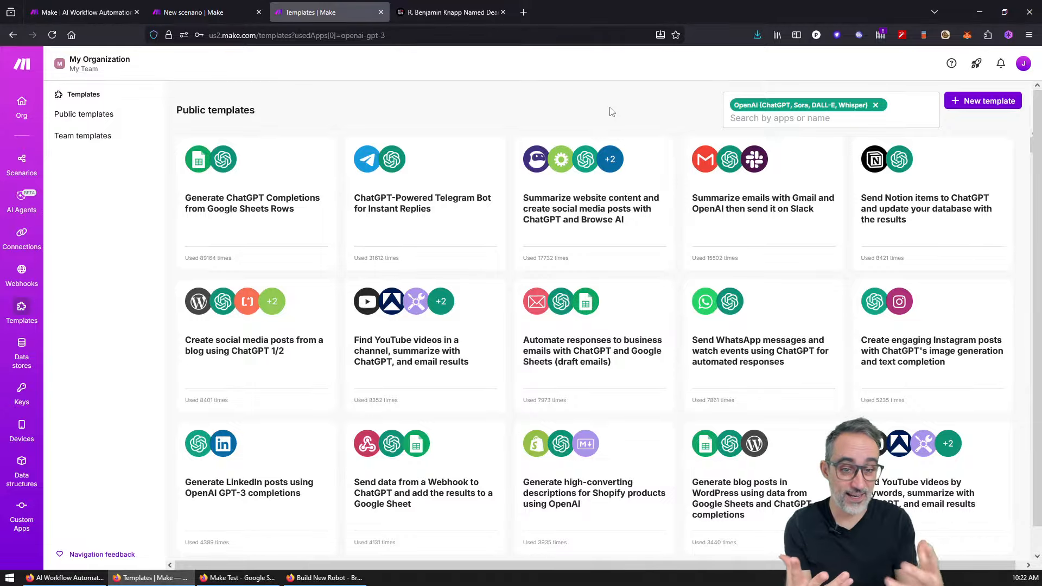
Step: Open the 'Automate video uploads to YouTube and generate content with ChatGPT' template
{"action": "scroll", "coordinate": [602, 126], "scroll_direction": "down", "scroll_amount": 1}
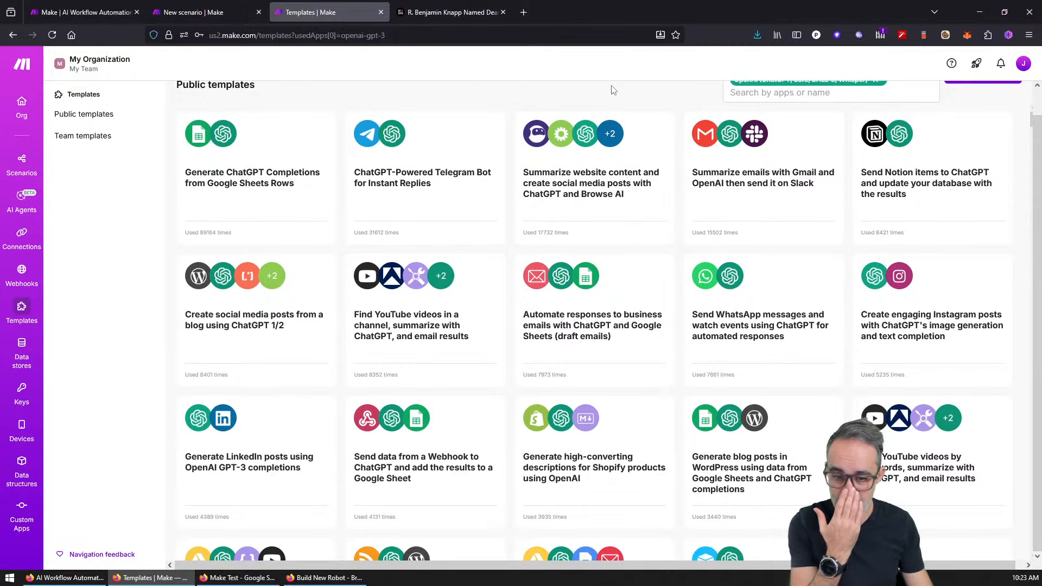
{"action": "scroll", "coordinate": [593, 275], "scroll_direction": "down", "scroll_amount": 4}
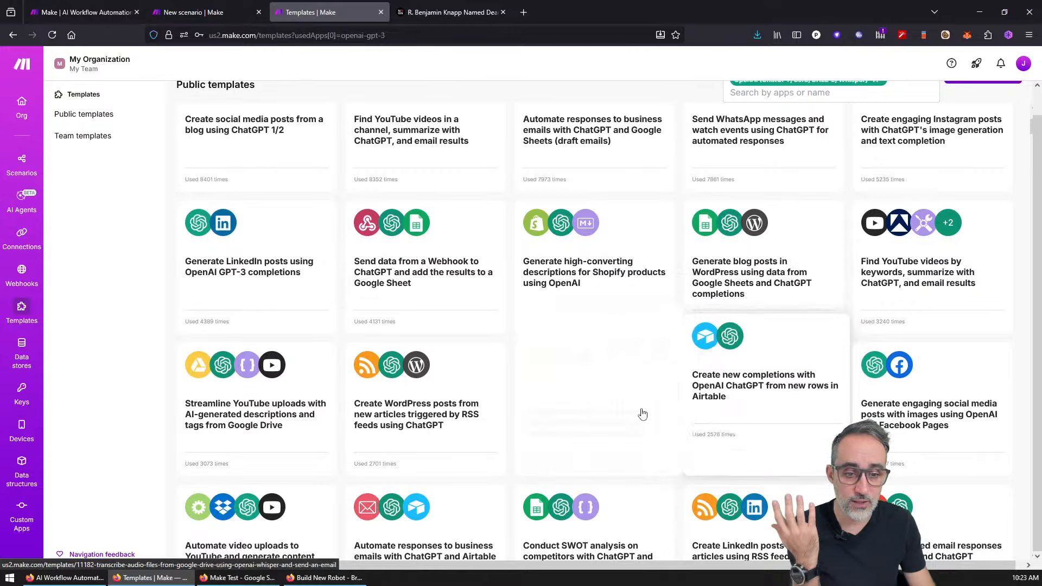
{"action": "mouse_move", "coordinate": [603, 404]}
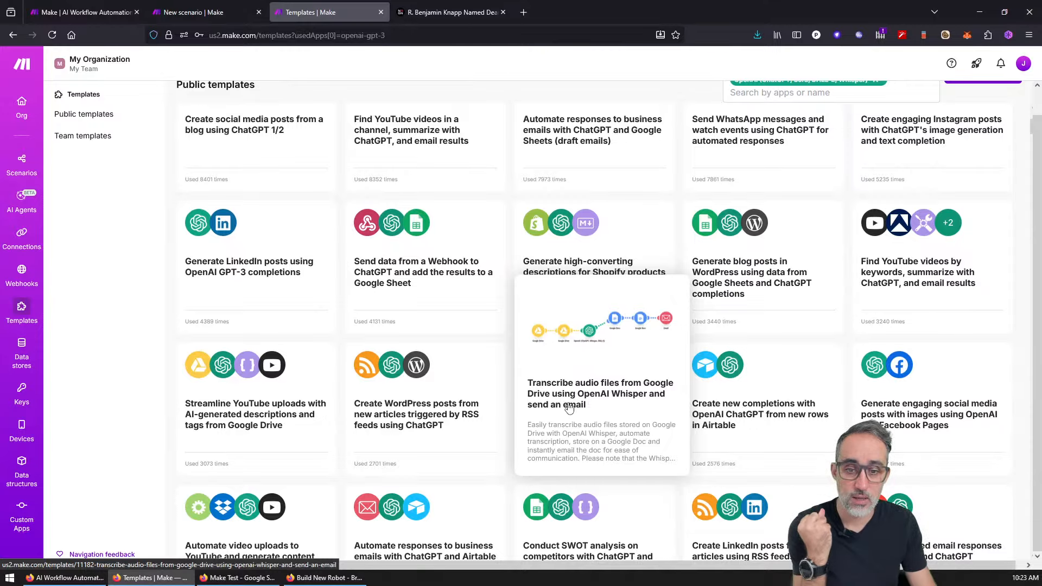
{"action": "mouse_move", "coordinate": [302, 416]}
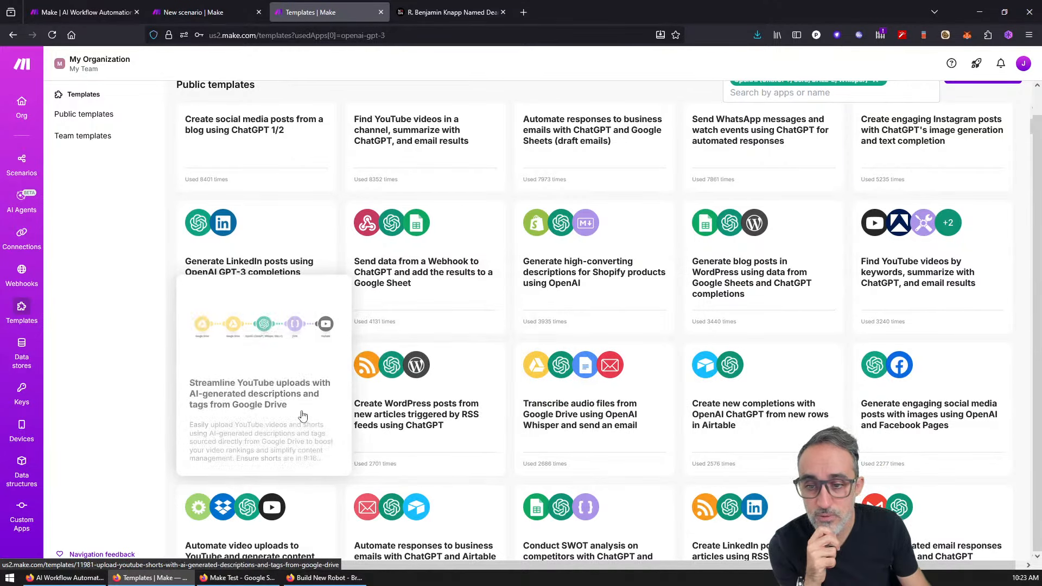
{"action": "scroll", "coordinate": [288, 418], "scroll_direction": "down", "scroll_amount": 2}
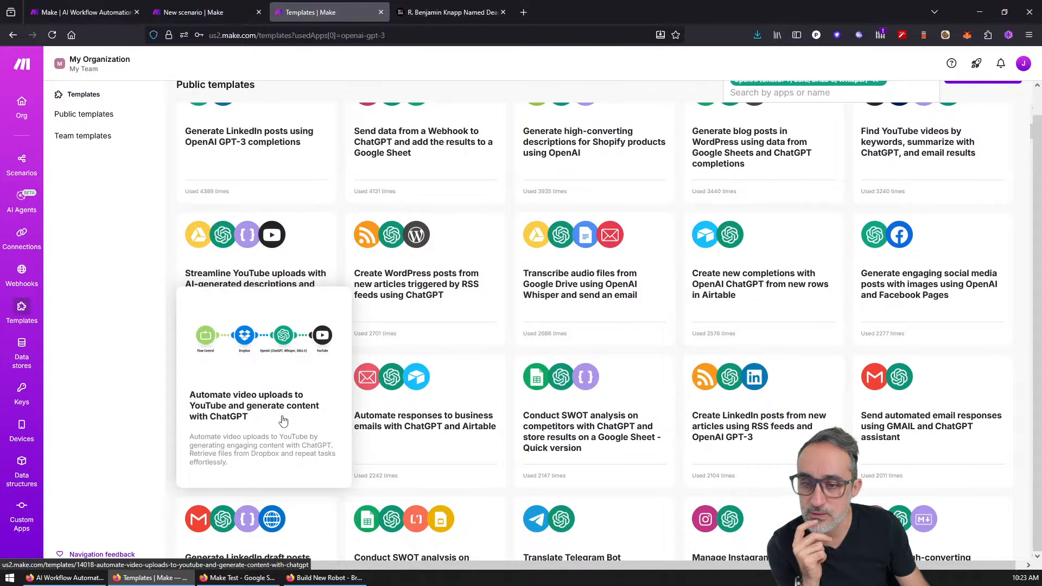
{"action": "left_click", "coordinate": [288, 368]}
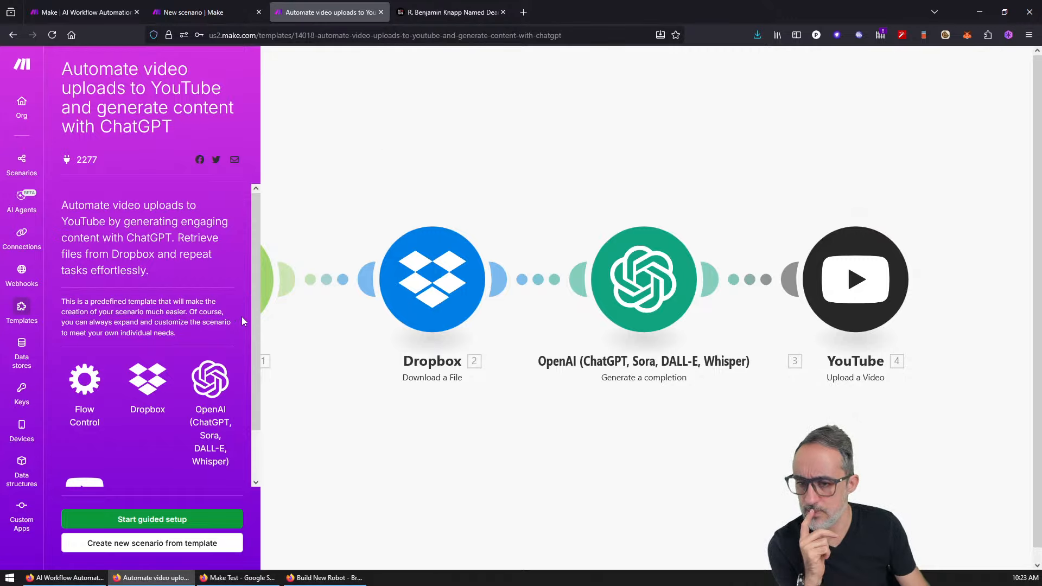
{"action": "left_click_drag", "start_coordinate": [259, 334], "coordinate": [263, 412]}
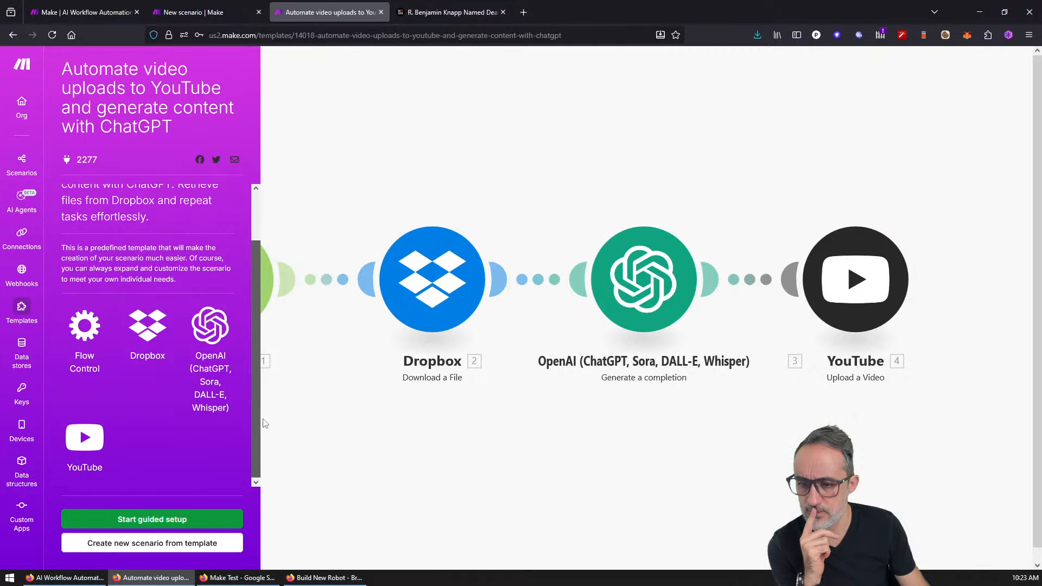
Step: Run guided setup with 3 Repeater repeats, skip Dropbox, then skip into the scenario editor
{"action": "left_click", "coordinate": [228, 519]}
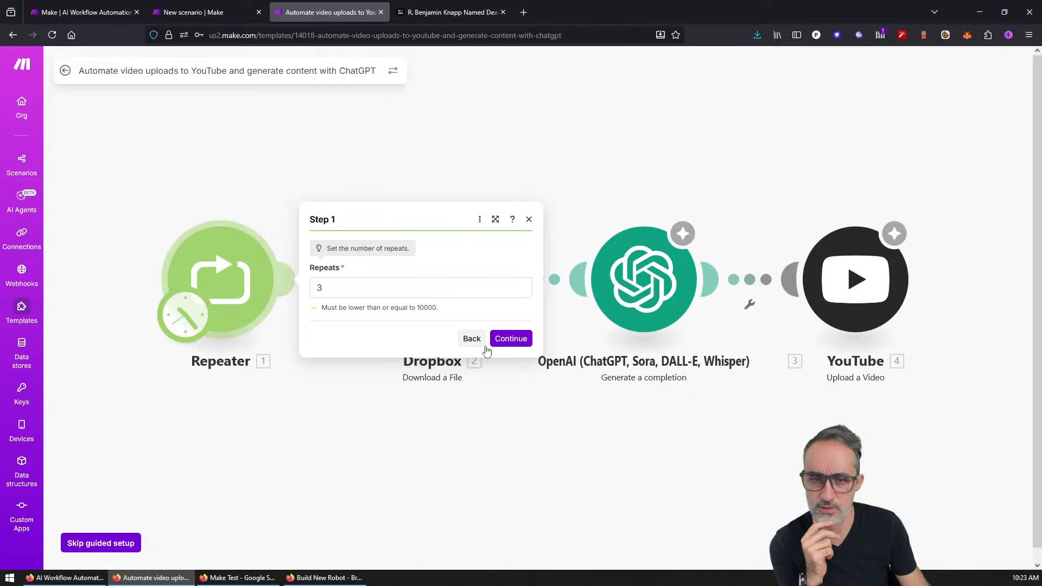
{"action": "left_click", "coordinate": [511, 339]}
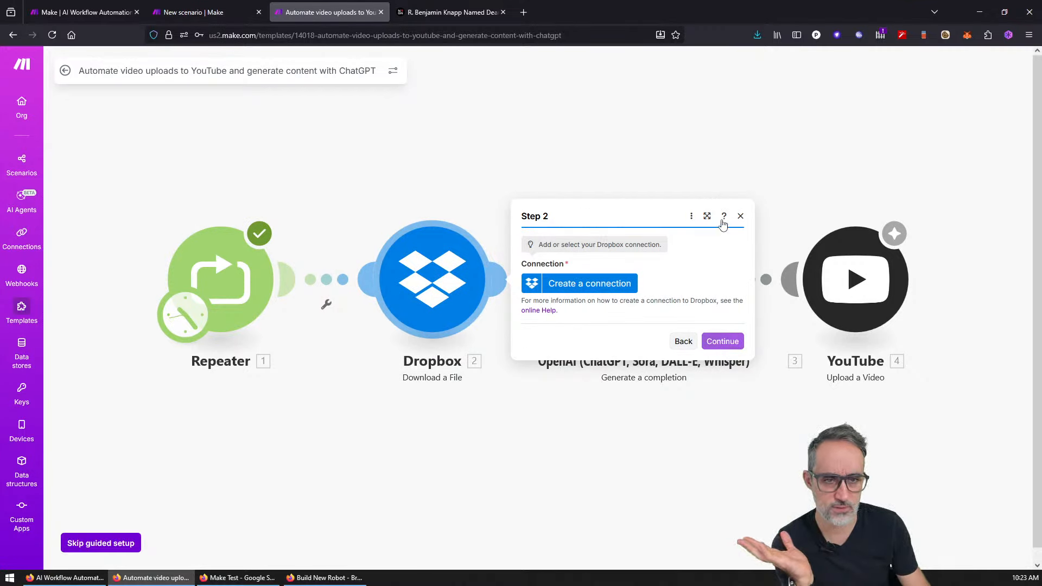
{"action": "left_click", "coordinate": [740, 216]}
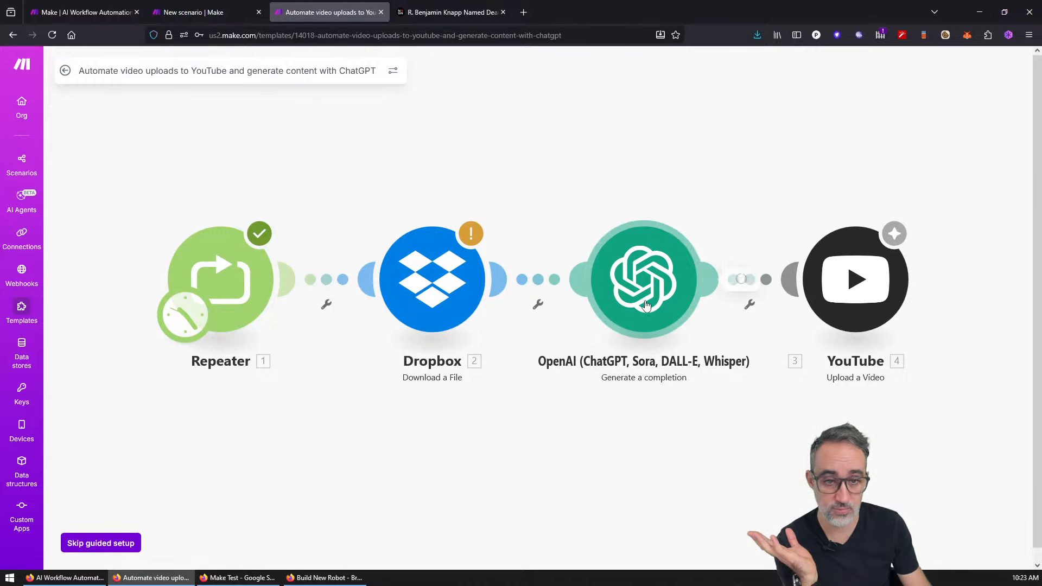
{"action": "left_click", "coordinate": [646, 306]}
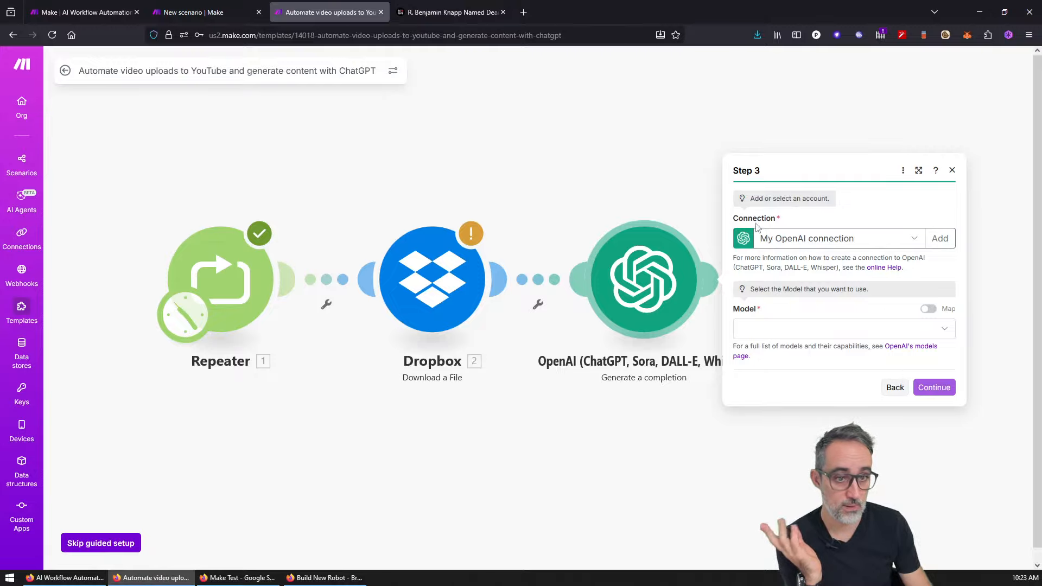
{"action": "left_click", "coordinate": [95, 541]}
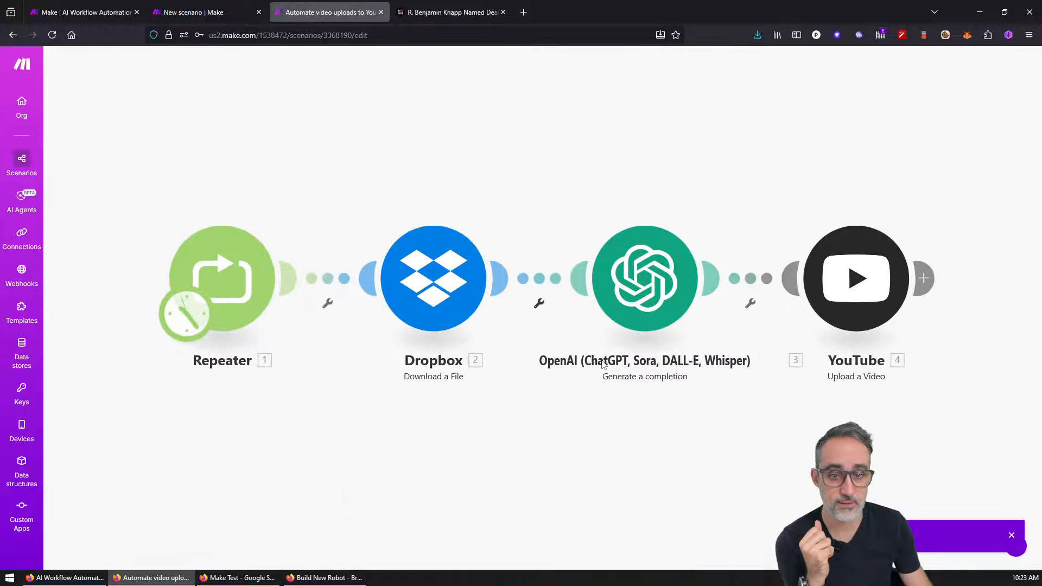
Step: Inspect the OpenAI module's Chat Completion method, model, advanced settings and connections
{"action": "left_click", "coordinate": [636, 279]}
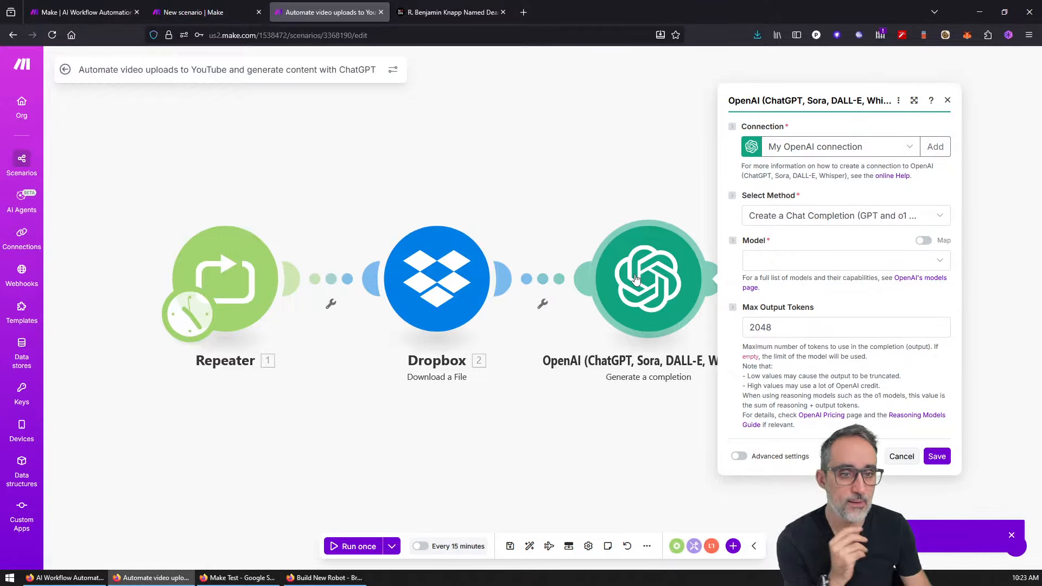
{"action": "left_click", "coordinate": [836, 217]}
{"action": "left_click", "coordinate": [835, 217]}
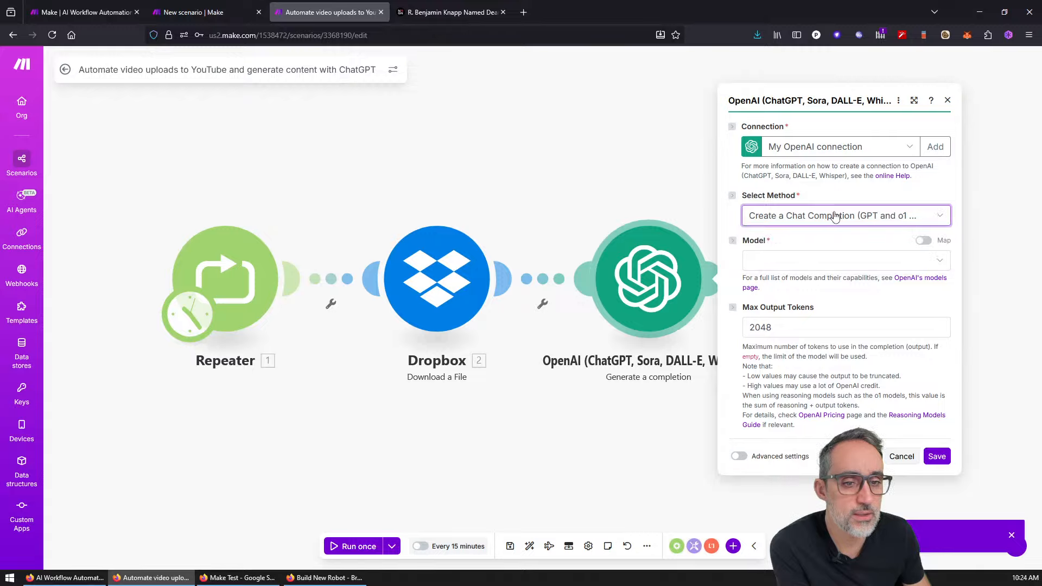
{"action": "left_click", "coordinate": [892, 264]}
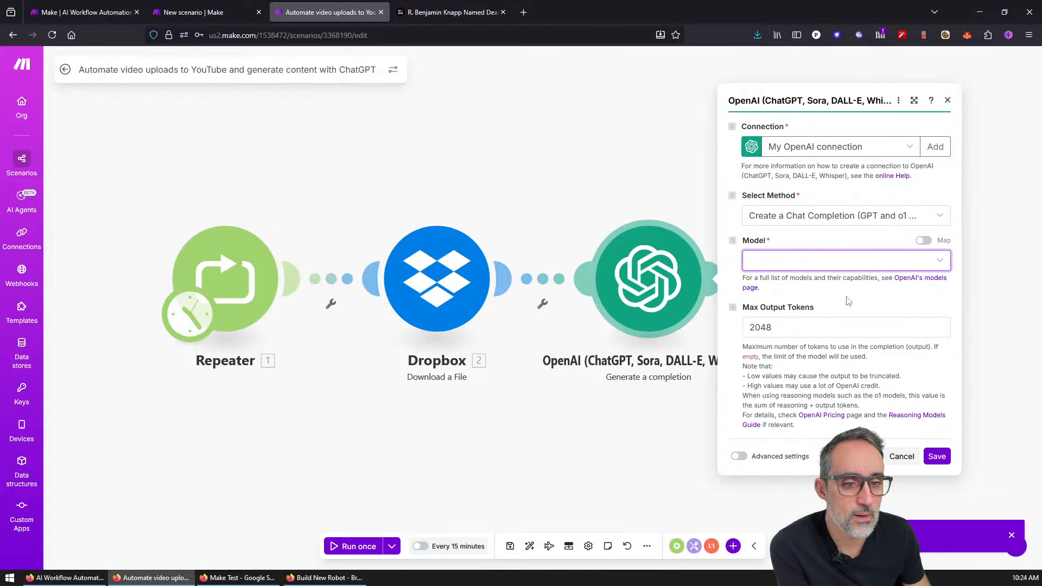
{"action": "left_click", "coordinate": [739, 456]}
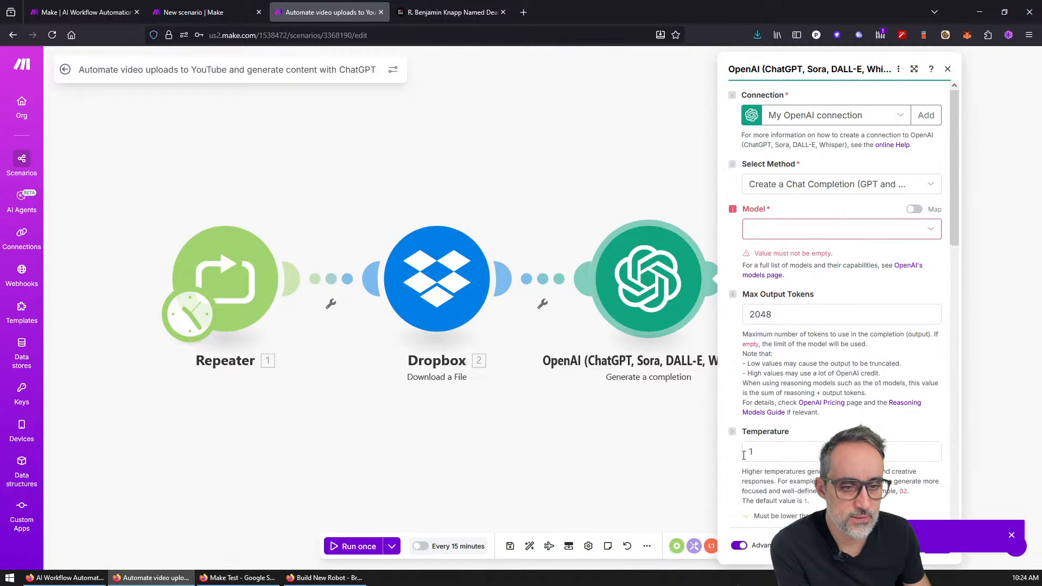
{"action": "left_click", "coordinate": [901, 117]}
{"action": "left_click", "coordinate": [893, 116]}
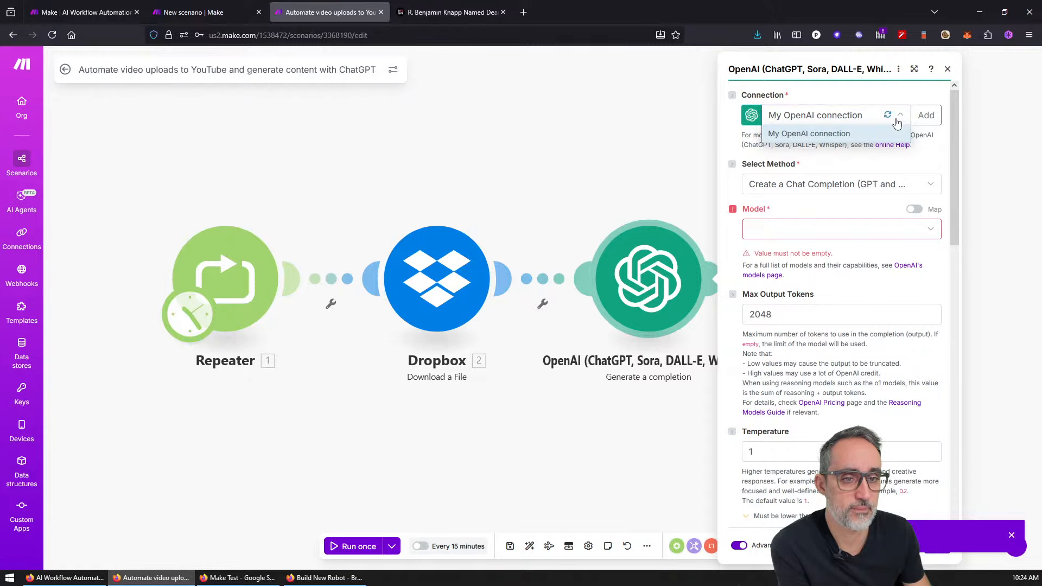
{"action": "left_click_drag", "start_coordinate": [955, 171], "coordinate": [961, 471]}
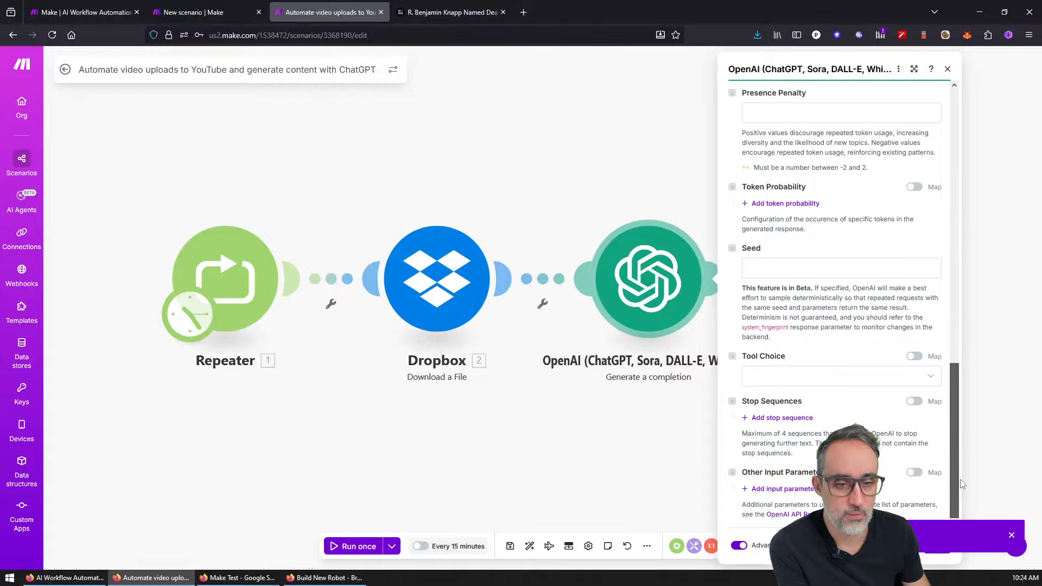
{"action": "left_click", "coordinate": [549, 424]}
Step: Check the Repeater and Dropbox settings, then return to Templates, discarding changes
{"action": "left_click", "coordinate": [221, 294]}
{"action": "left_click", "coordinate": [365, 370]}
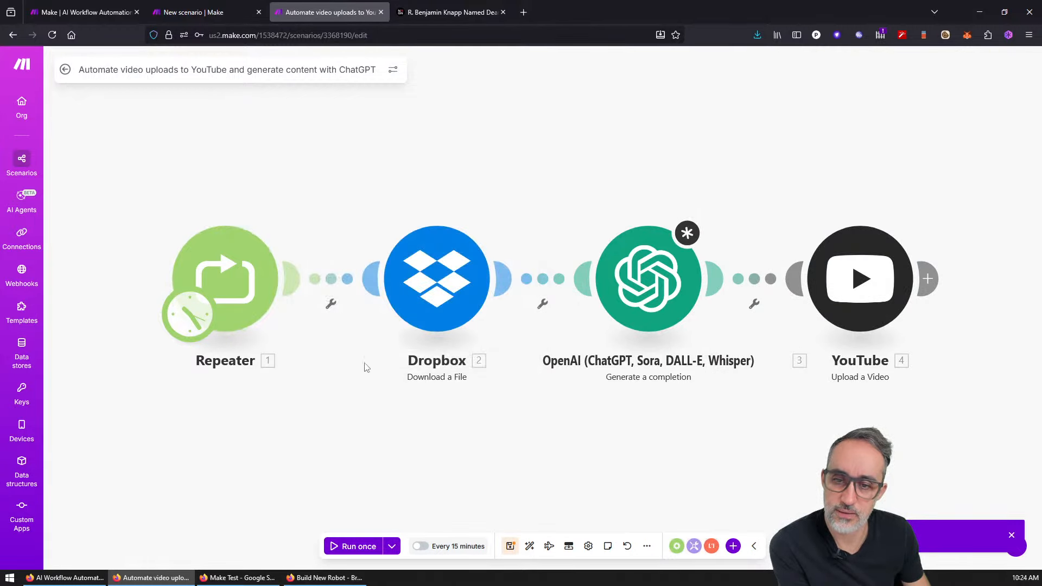
{"action": "left_click", "coordinate": [436, 280]}
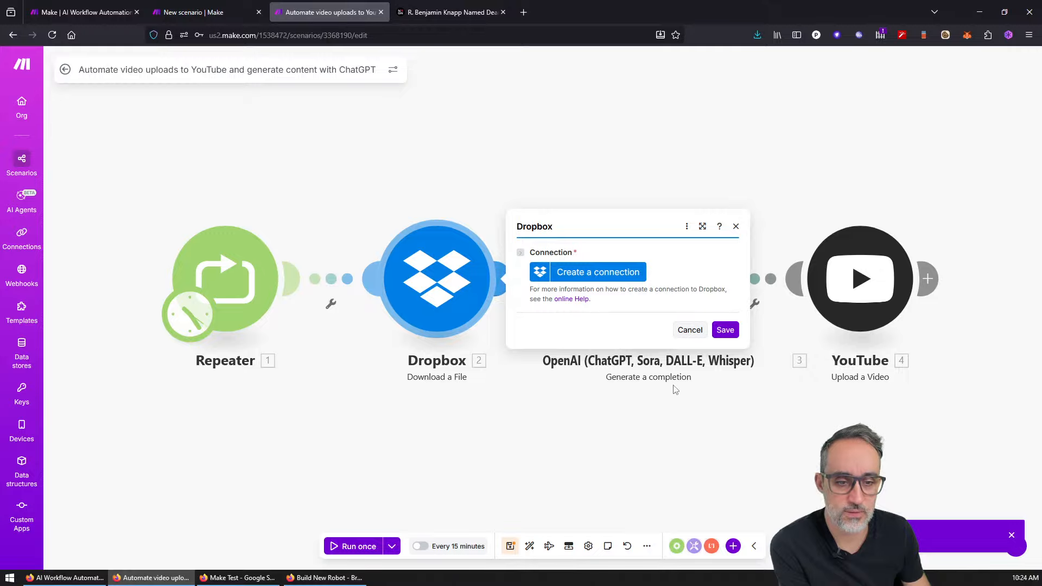
{"action": "left_click", "coordinate": [676, 412]}
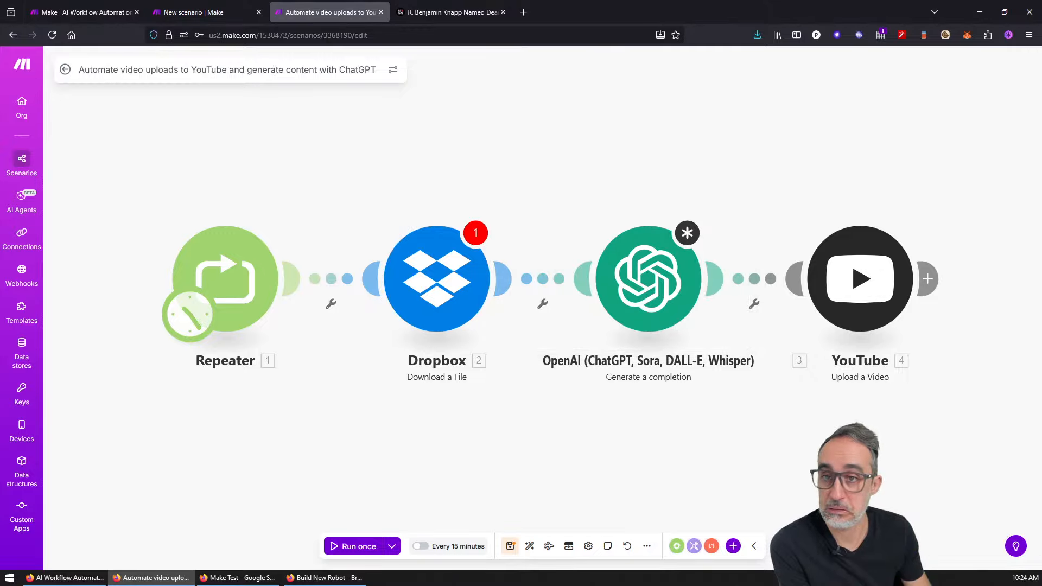
{"action": "left_click", "coordinate": [28, 311]}
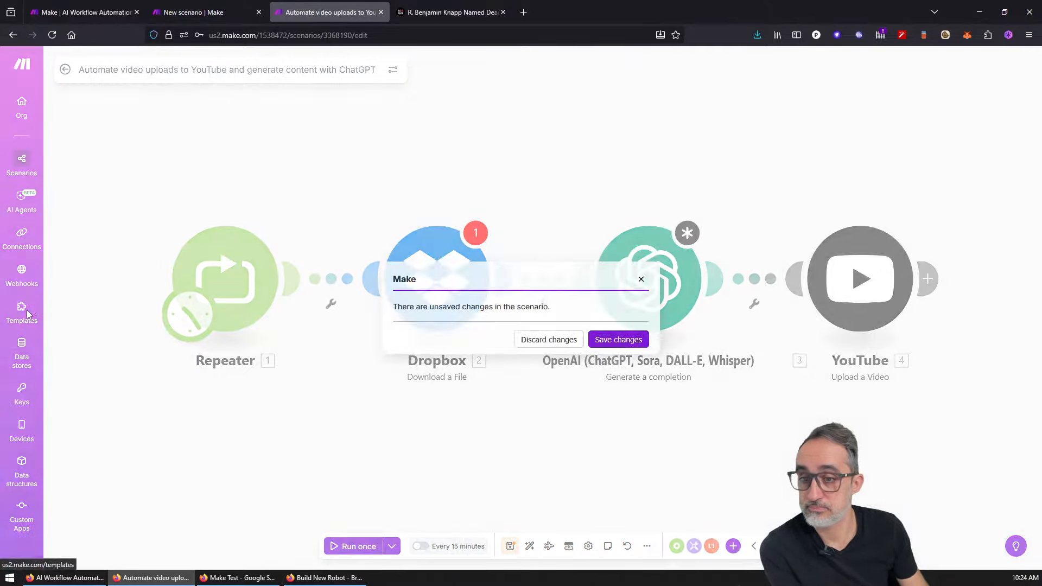
{"action": "left_click", "coordinate": [558, 343]}
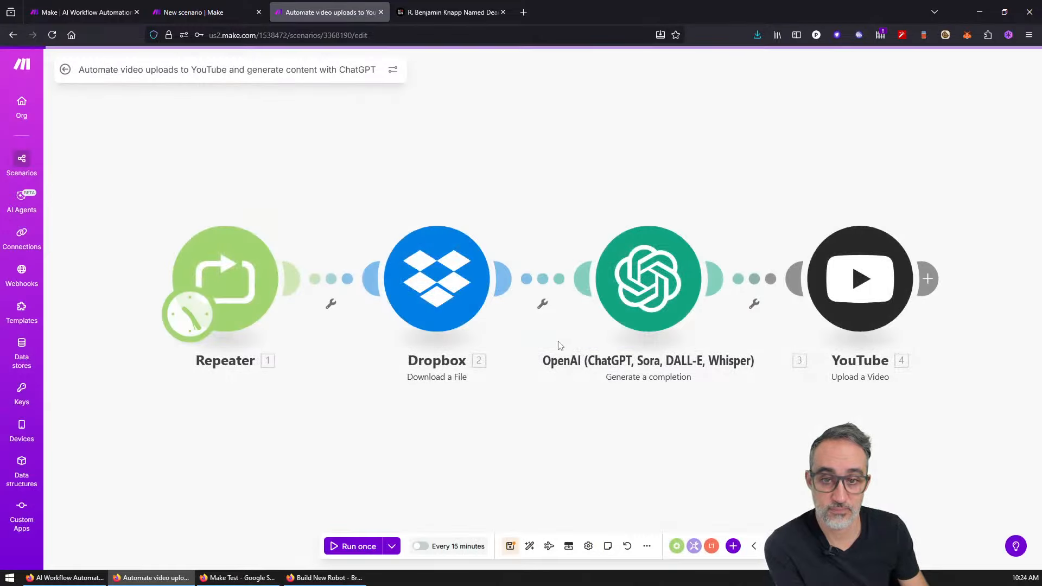
{"action": "left_click", "coordinate": [464, 5]}
Step: Close the extra article tab and filter public templates to the OpenAI app
{"action": "key", "text": "ctrl+w"}
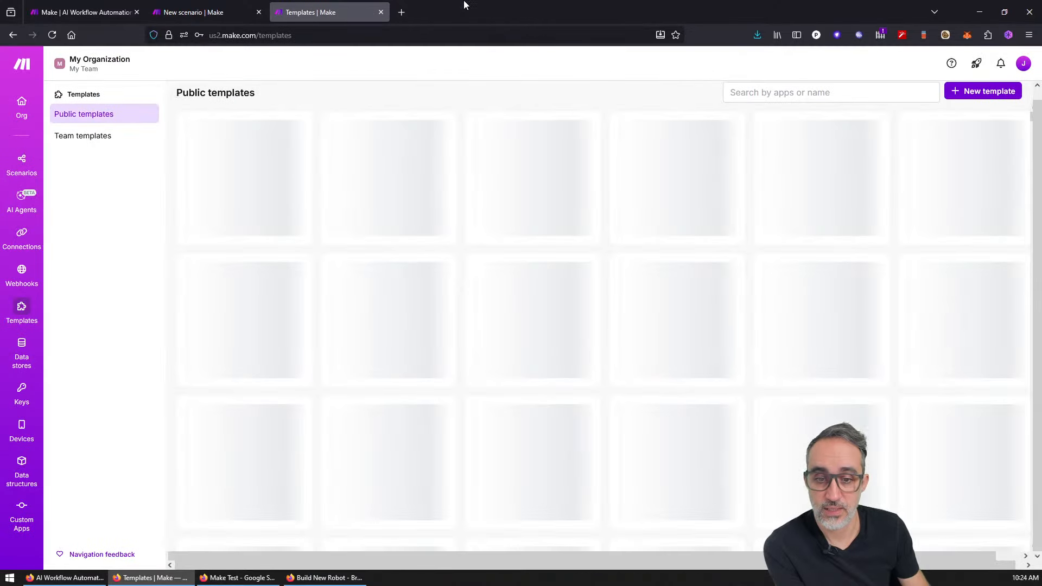
{"action": "left_click", "coordinate": [777, 92]}
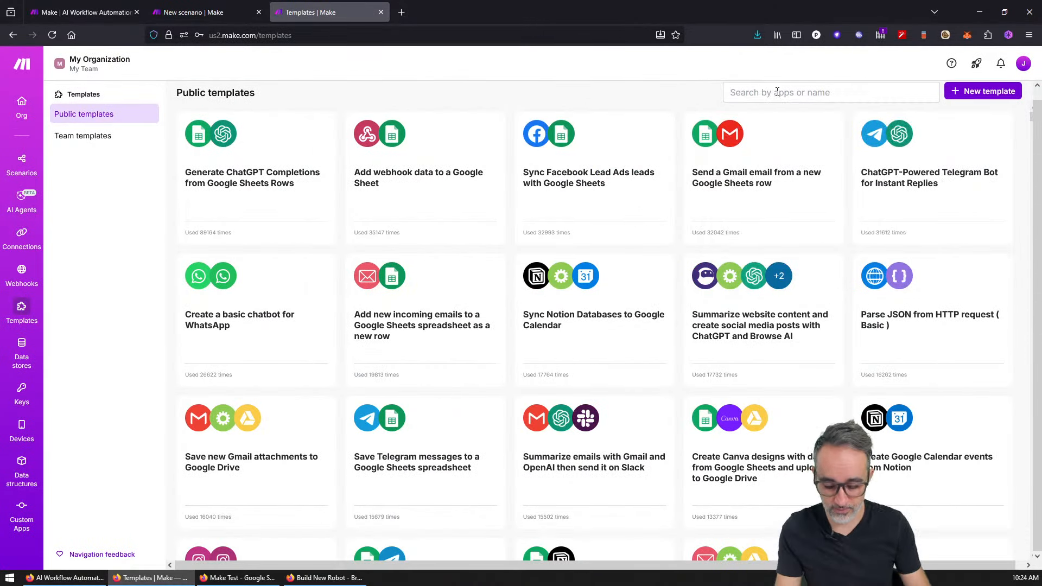
{"action": "left_click", "coordinate": [777, 93]}
{"action": "type", "text": "o"}
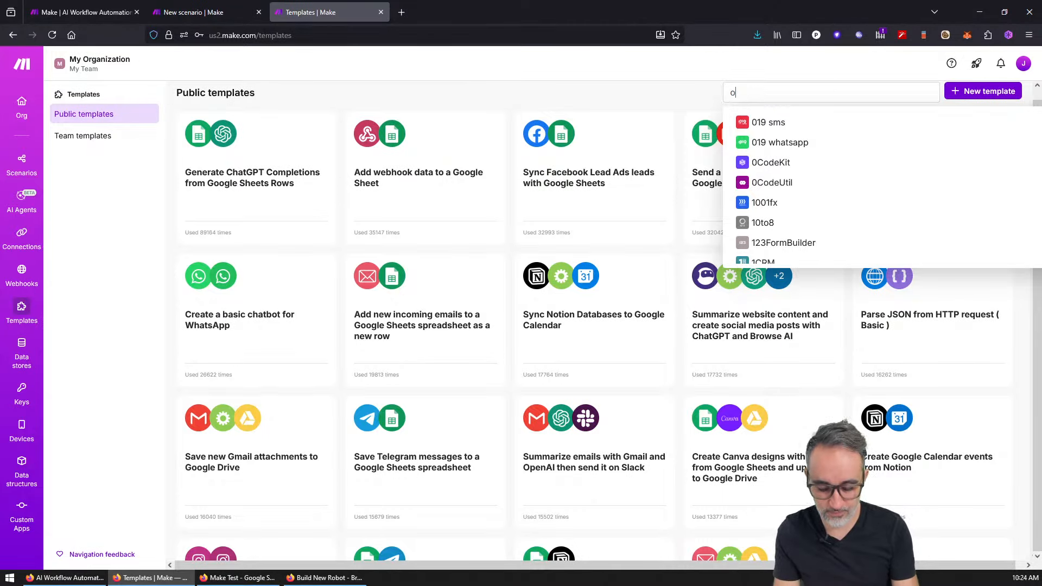
{"action": "type", "text": "penai"}
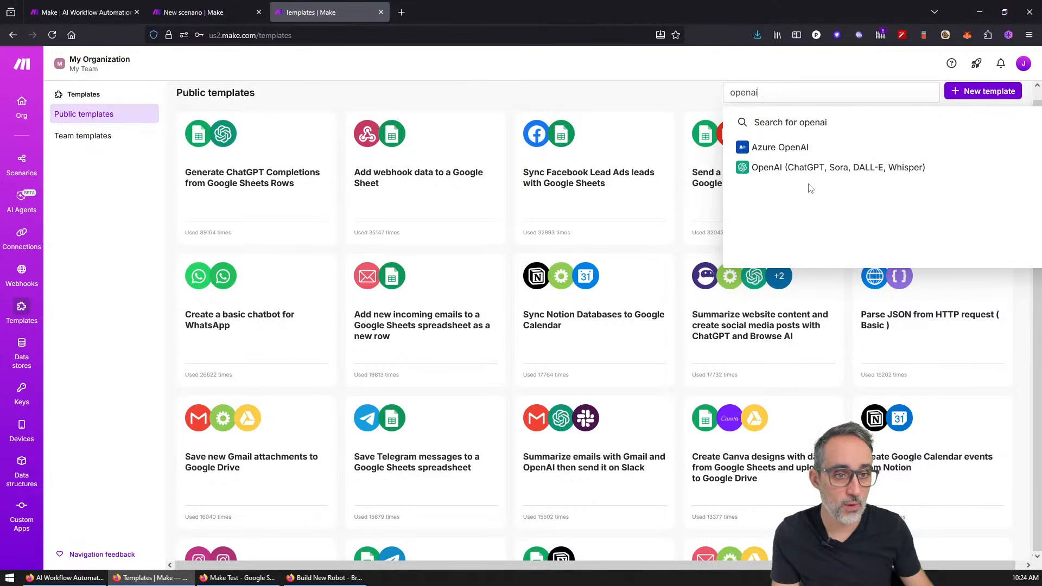
{"action": "left_click", "coordinate": [803, 167]}
{"action": "left_click", "coordinate": [587, 97]}
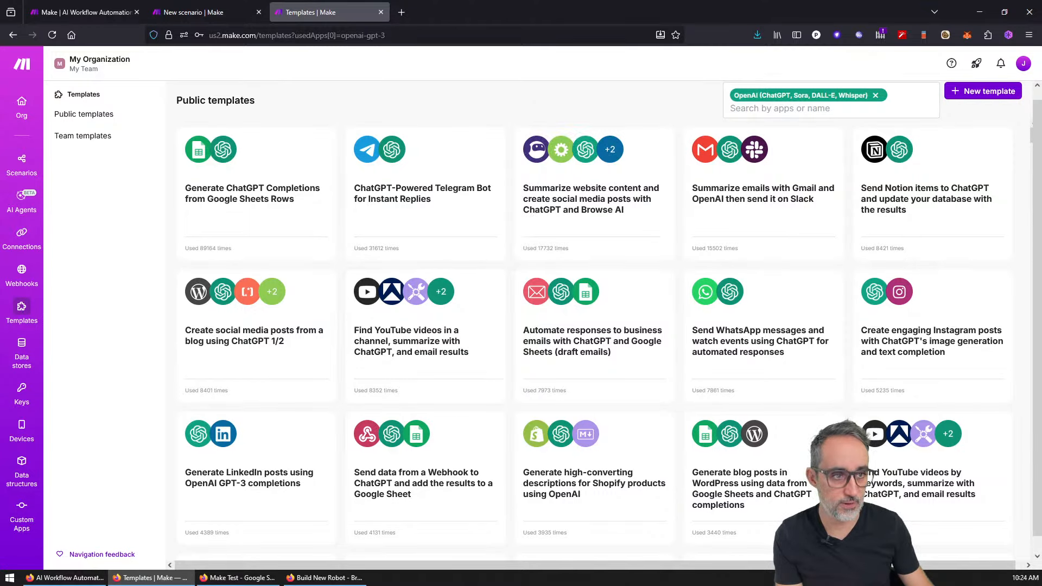
{"action": "scroll", "coordinate": [1022, 163], "scroll_direction": "down", "scroll_amount": 5}
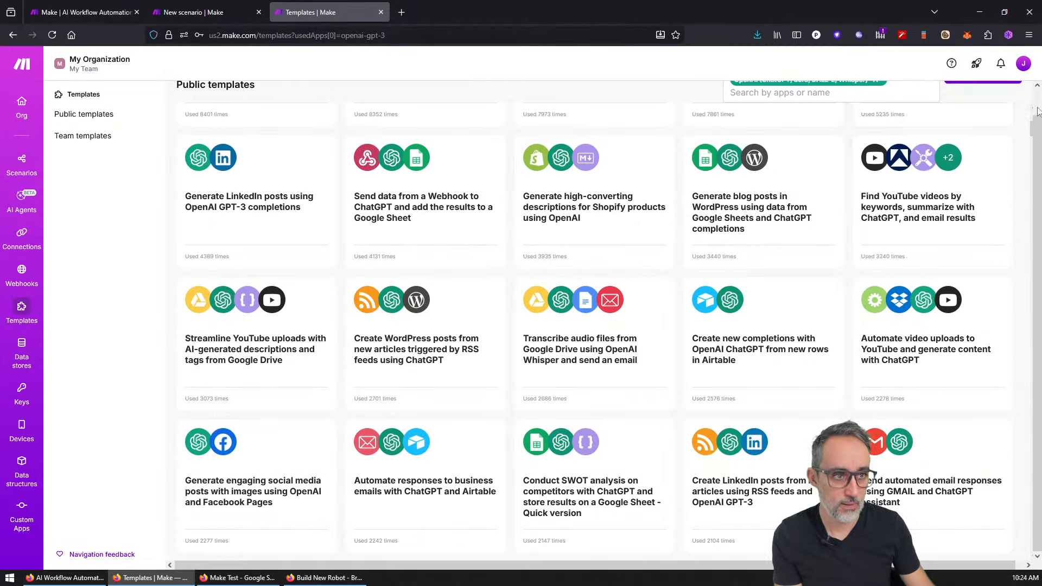
{"action": "scroll", "coordinate": [920, 106], "scroll_direction": "up", "scroll_amount": 1}
Step: Switch the filter to the HTTP app and open 'Parse JSON from HTTP request (Basic)' in a new tab
{"action": "left_click", "coordinate": [875, 105]}
{"action": "left_click", "coordinate": [880, 103]}
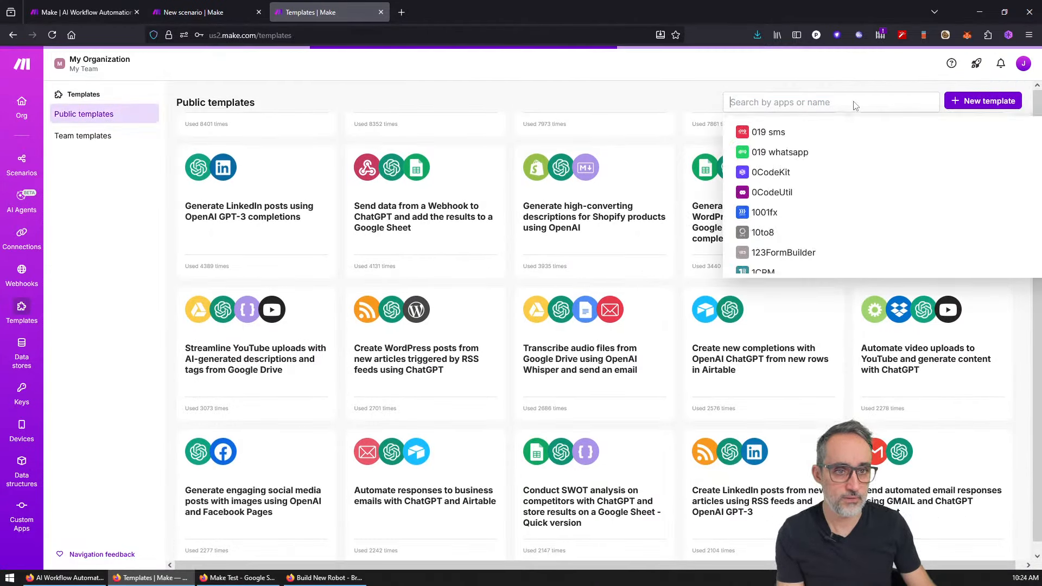
{"action": "type", "text": "http"}
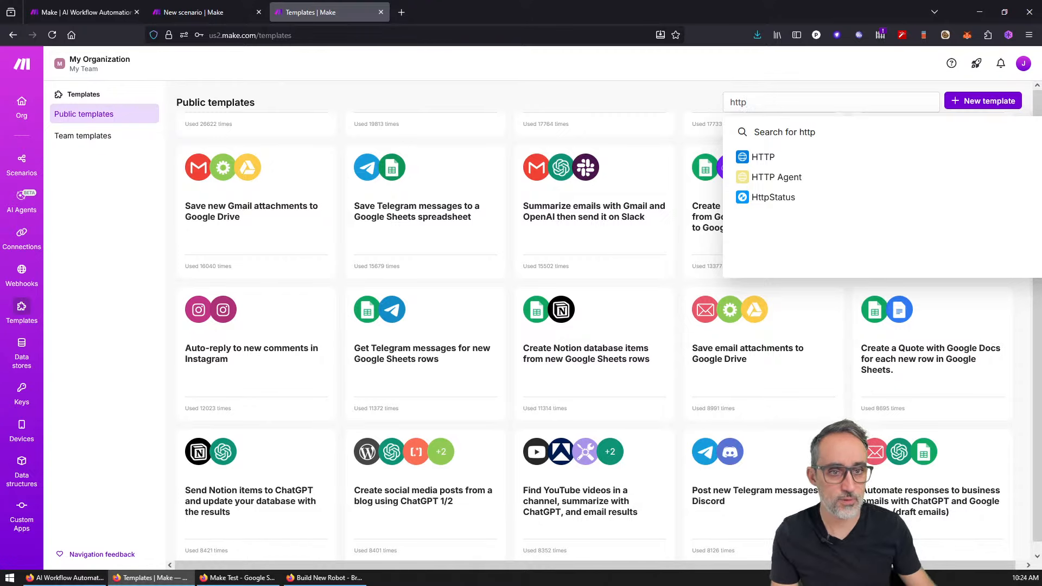
{"action": "left_click", "coordinate": [760, 159]}
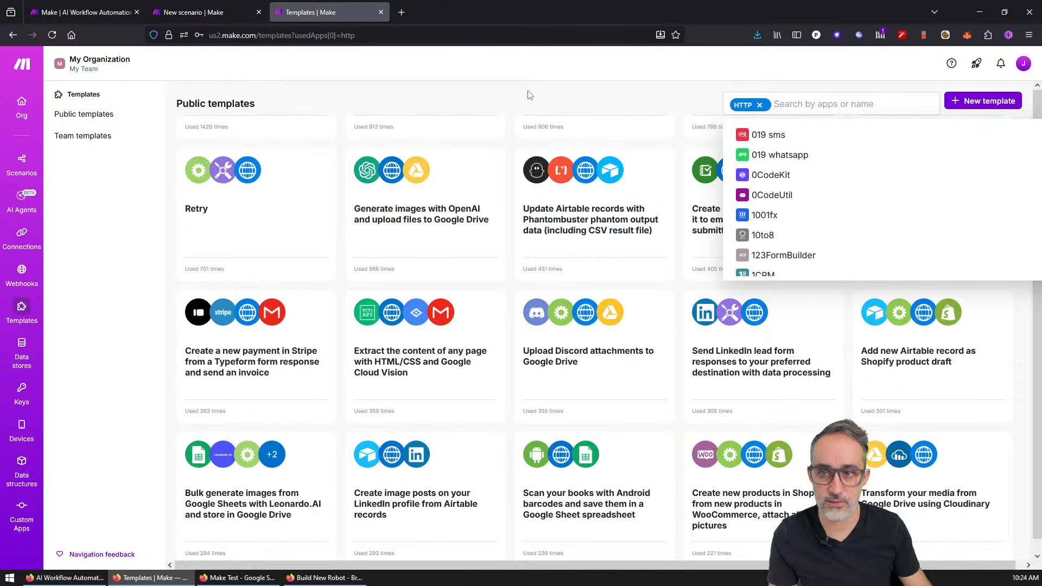
{"action": "left_click", "coordinate": [524, 101]}
{"action": "scroll", "coordinate": [380, 271], "scroll_direction": "up", "scroll_amount": 5}
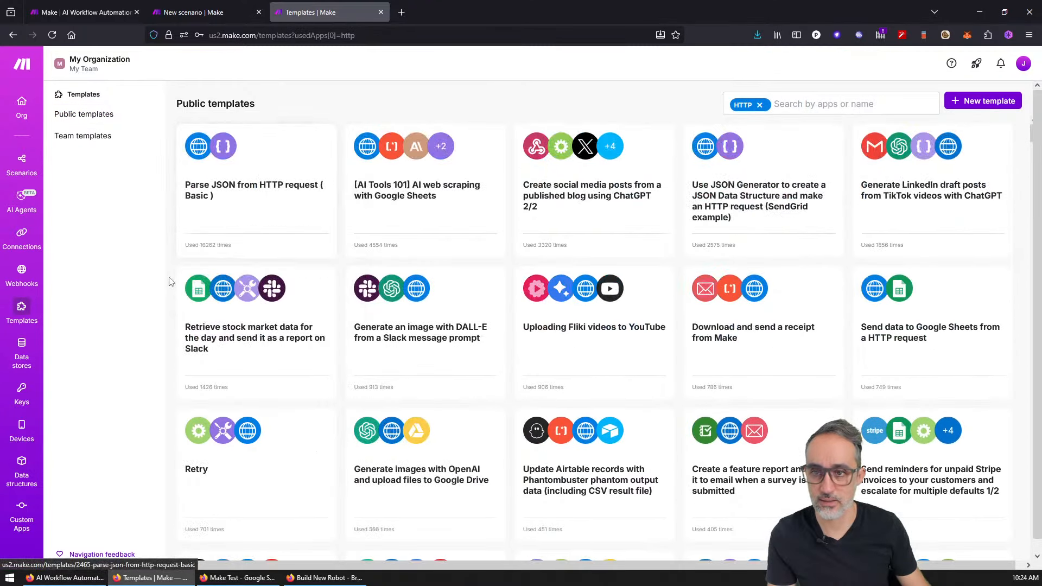
{"action": "middle_click", "coordinate": [251, 181]}
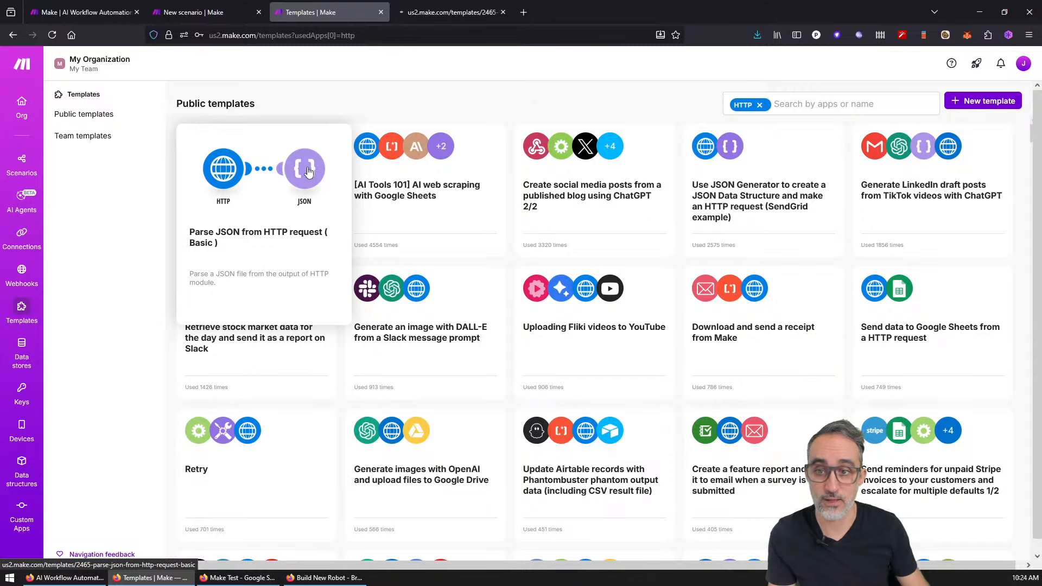
Step: Start the Parse JSON template's guided setup and load its sample jsonblob URL in a new tab
{"action": "left_click", "coordinate": [437, 13]}
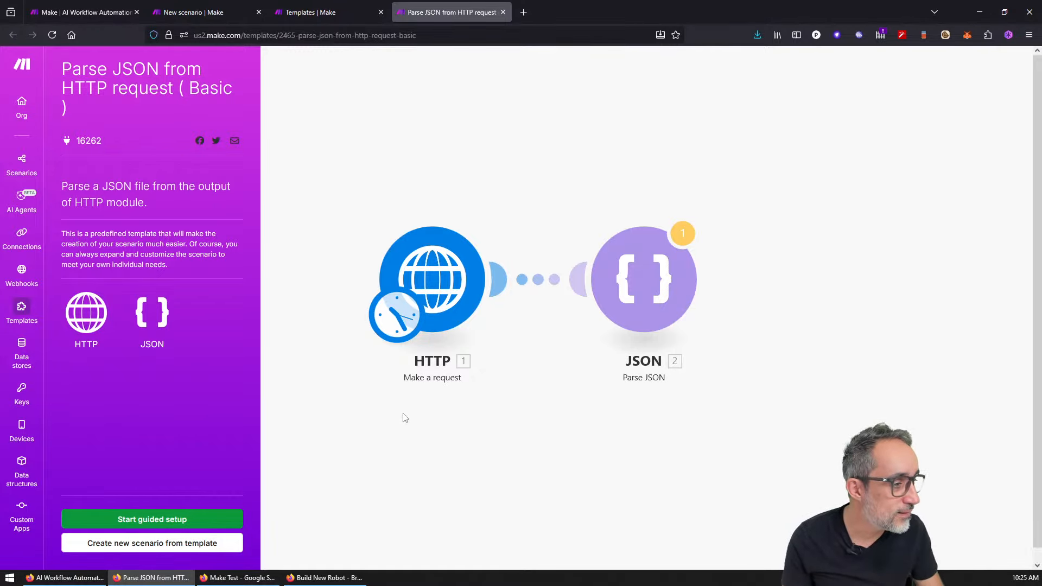
{"action": "left_click", "coordinate": [149, 518]}
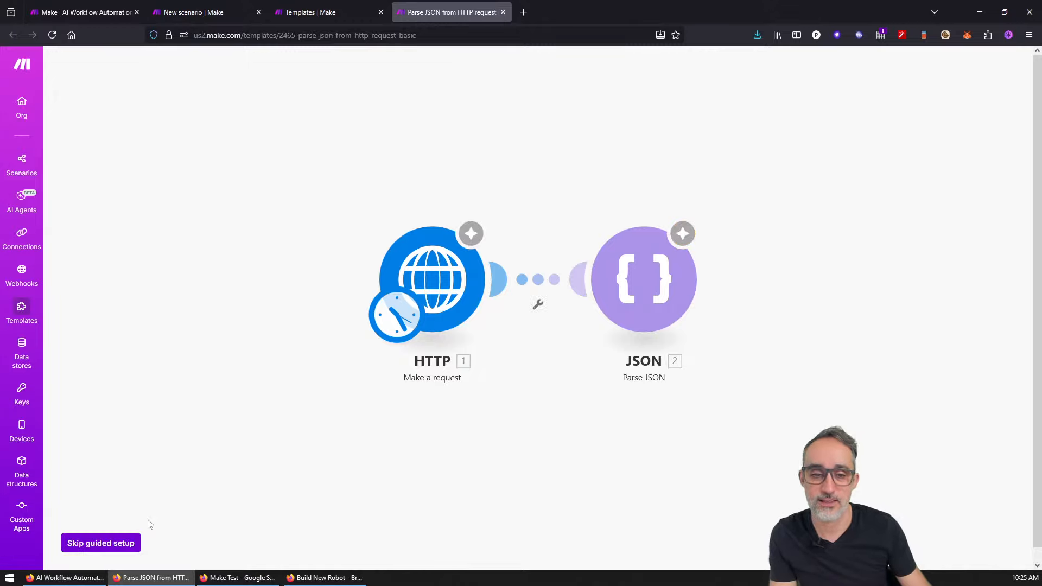
{"action": "triple_click", "coordinate": [621, 311]}
{"action": "key", "text": "ctrl+c"}
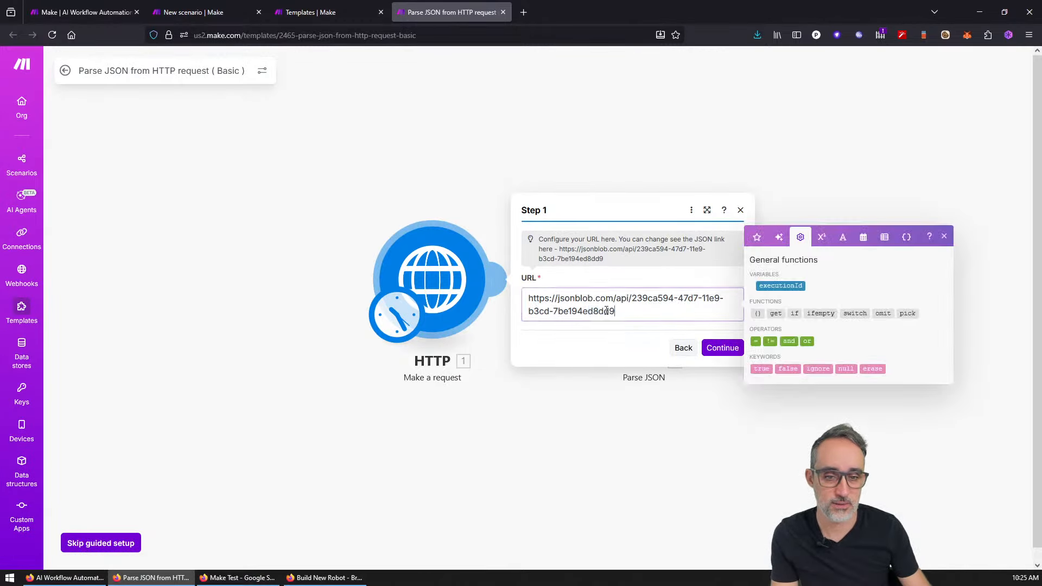
{"action": "left_click", "coordinate": [516, 11]}
{"action": "key", "text": "ctrl+v"}
{"action": "key", "text": "Return"}
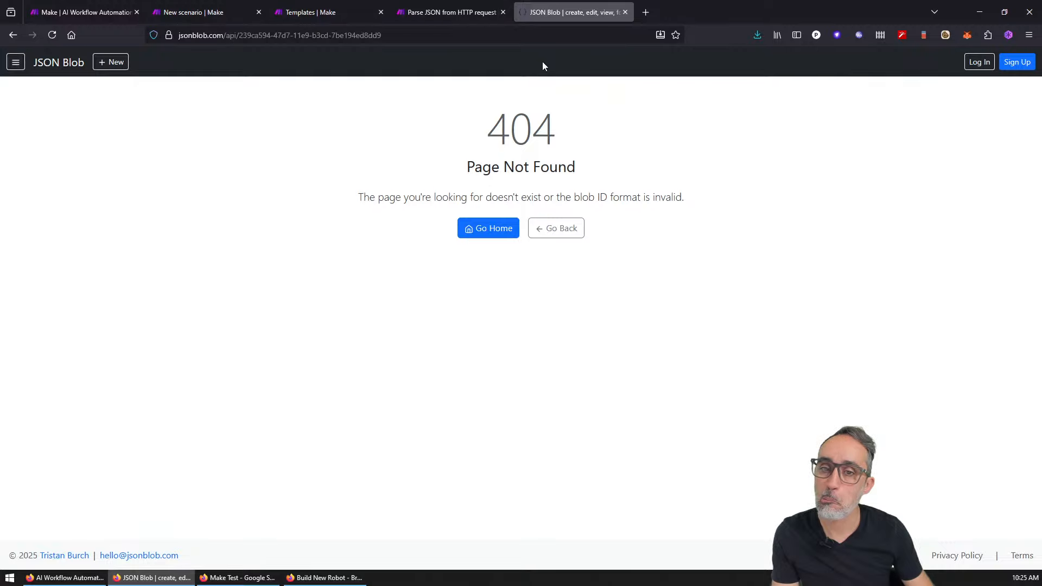
Step: Go to the JSON Blob home page, then close the JSON Blob tab
{"action": "left_click", "coordinate": [485, 230]}
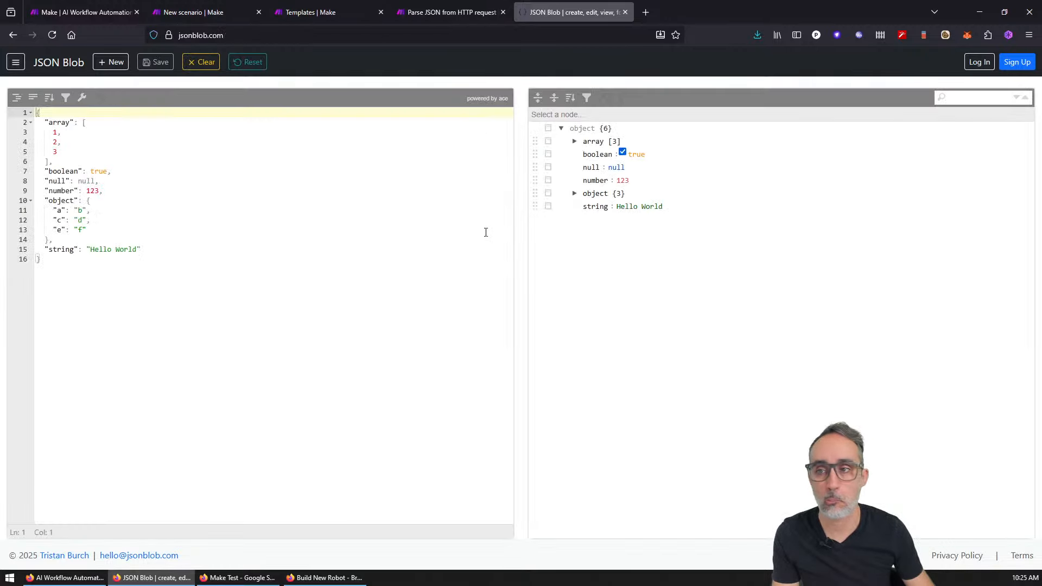
{"action": "middle_click", "coordinate": [588, 5]}
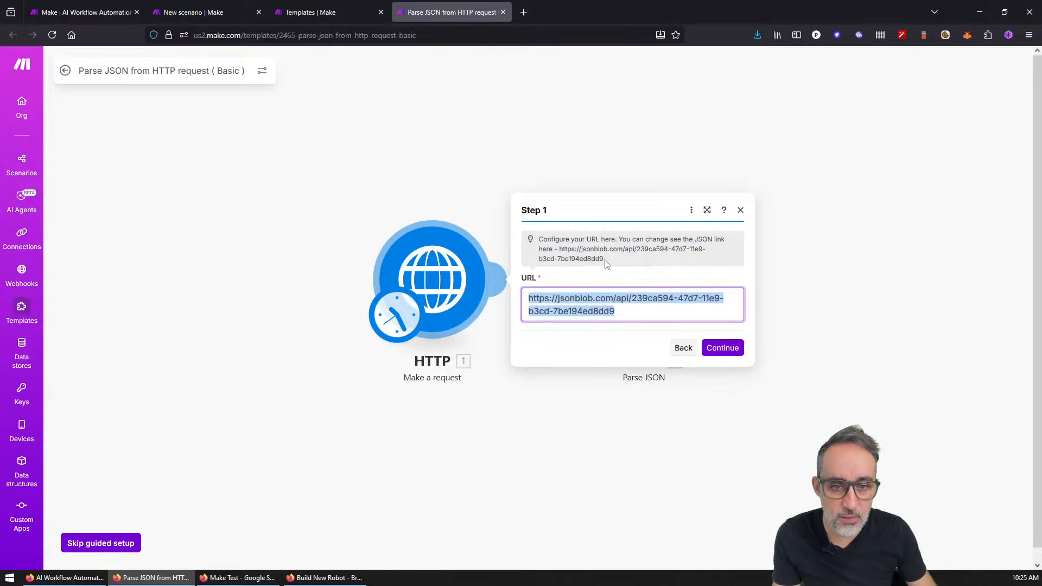
Step: Accept the URL, map the JSON string to HTTP '1. Data', and finish the guided setup
{"action": "left_click", "coordinate": [721, 348]}
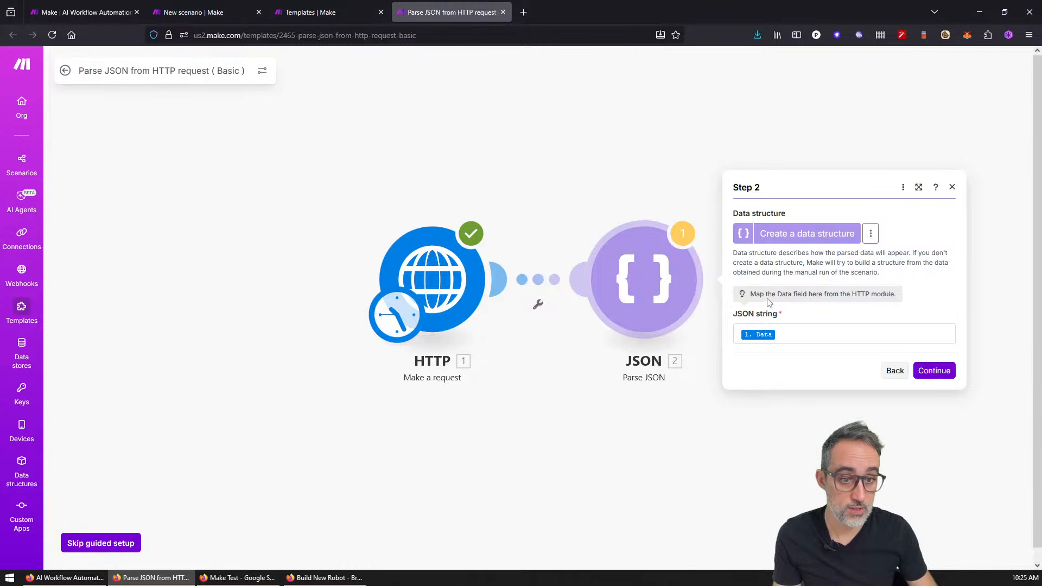
{"action": "left_click", "coordinate": [801, 338]}
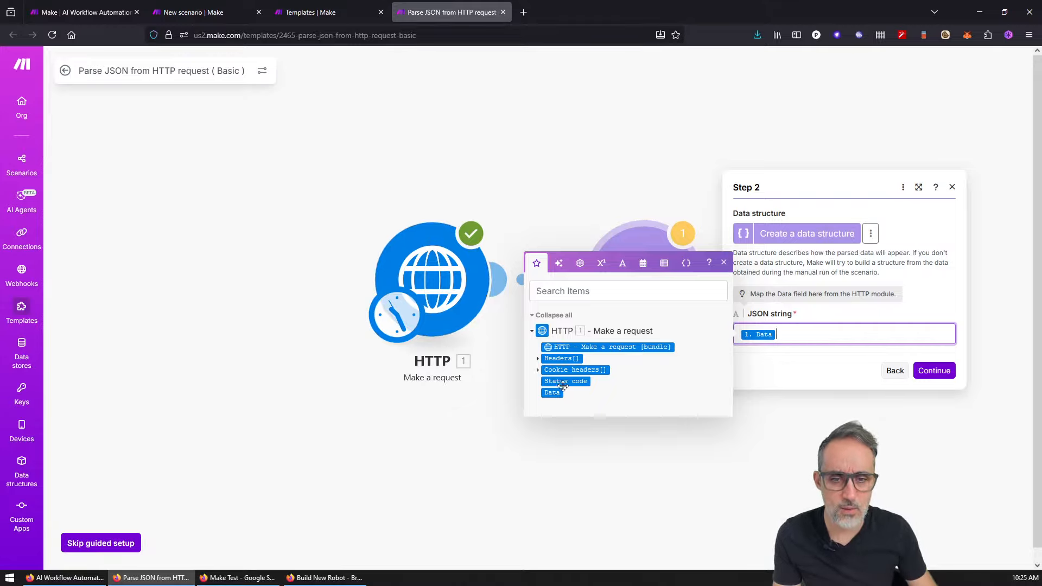
{"action": "mouse_move", "coordinate": [557, 359]}
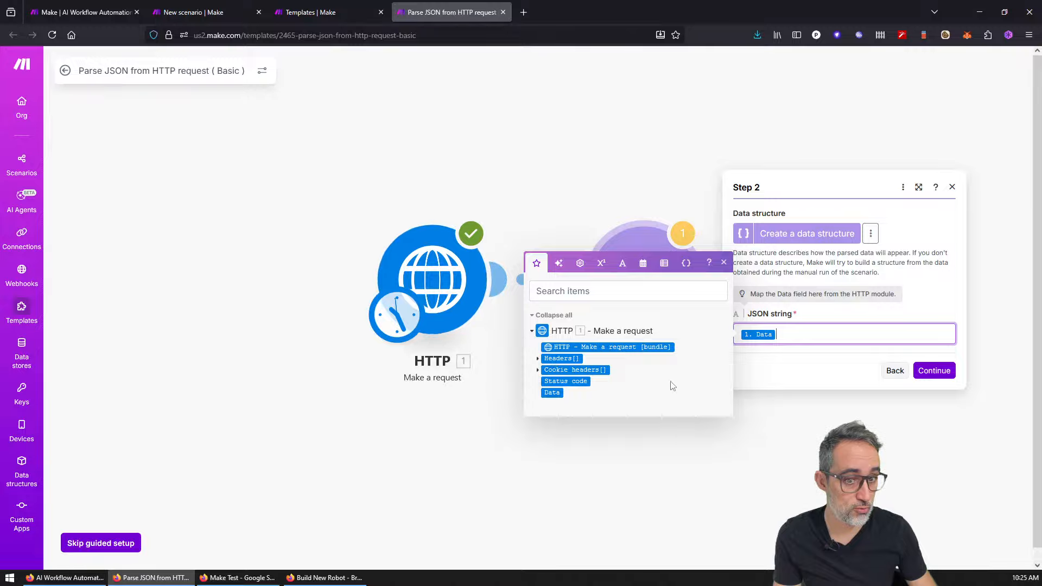
{"action": "mouse_move", "coordinate": [552, 393]}
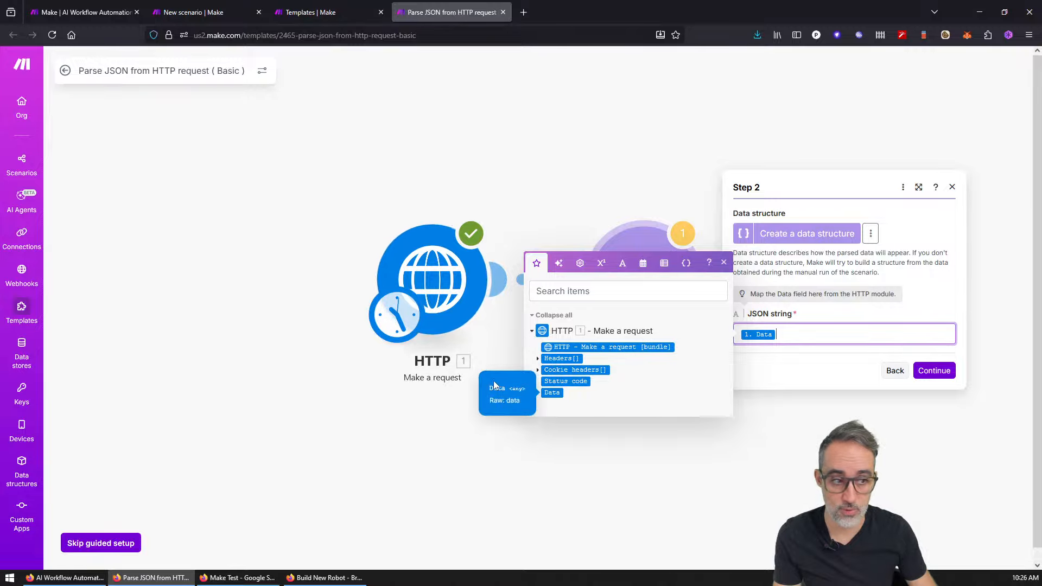
{"action": "left_click_drag", "start_coordinate": [460, 474], "coordinate": [462, 470]}
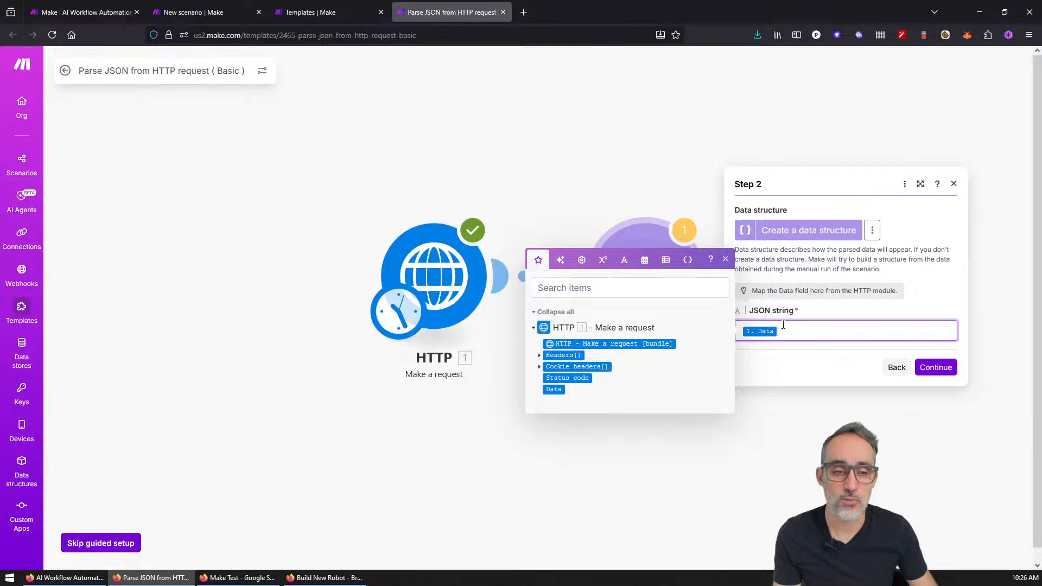
{"action": "left_click", "coordinate": [935, 368]}
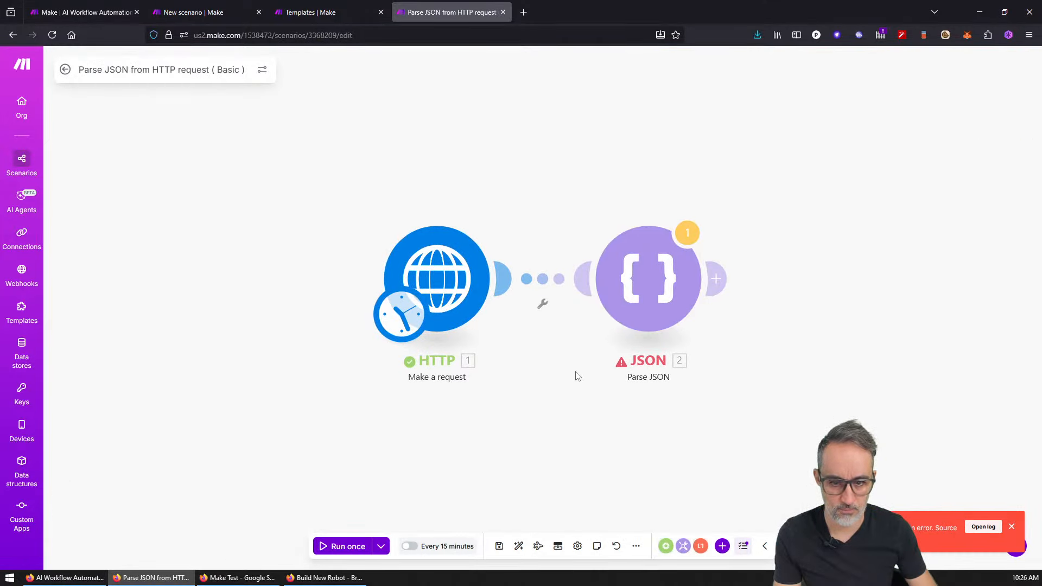
Step: Change the scenario schedule from every 15 minutes to On demand
{"action": "left_click", "coordinate": [405, 326]}
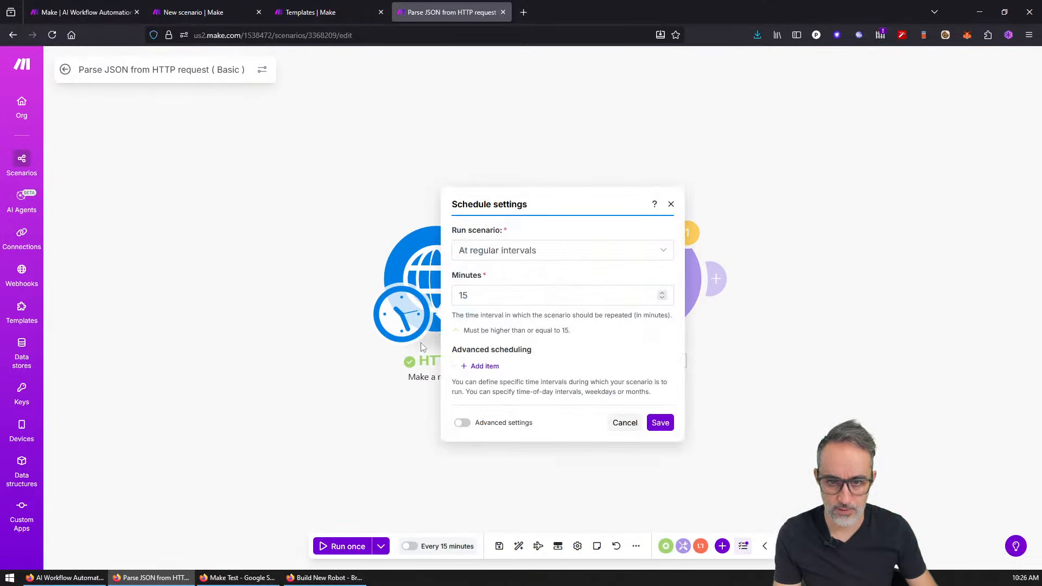
{"action": "left_click", "coordinate": [497, 258]}
{"action": "left_click", "coordinate": [481, 378]}
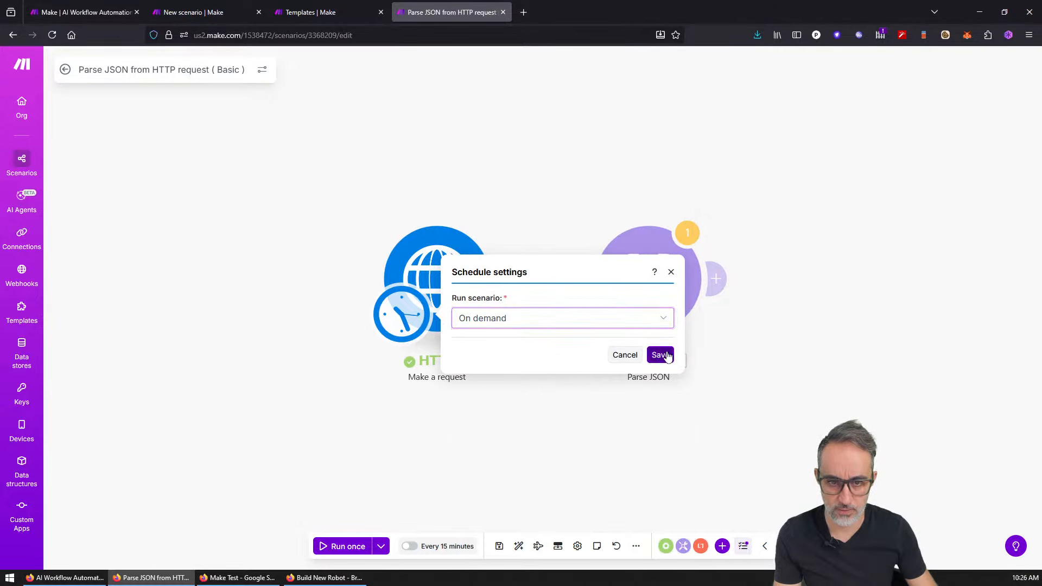
Step: Save the On demand schedule and run the scenario despite the transformer warning
{"action": "left_click", "coordinate": [668, 355]}
{"action": "left_click", "coordinate": [660, 358]}
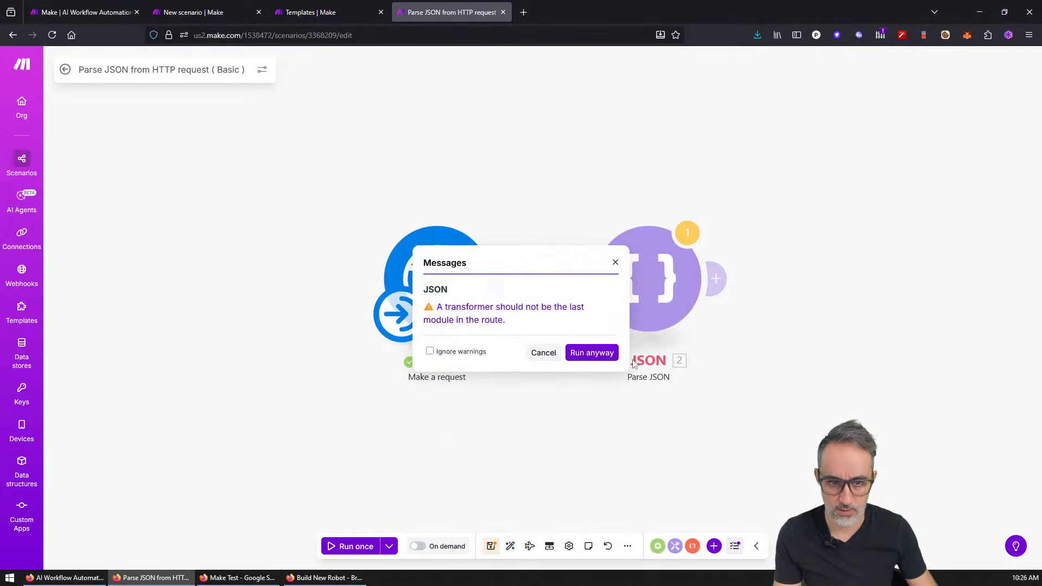
{"action": "left_click", "coordinate": [591, 353]}
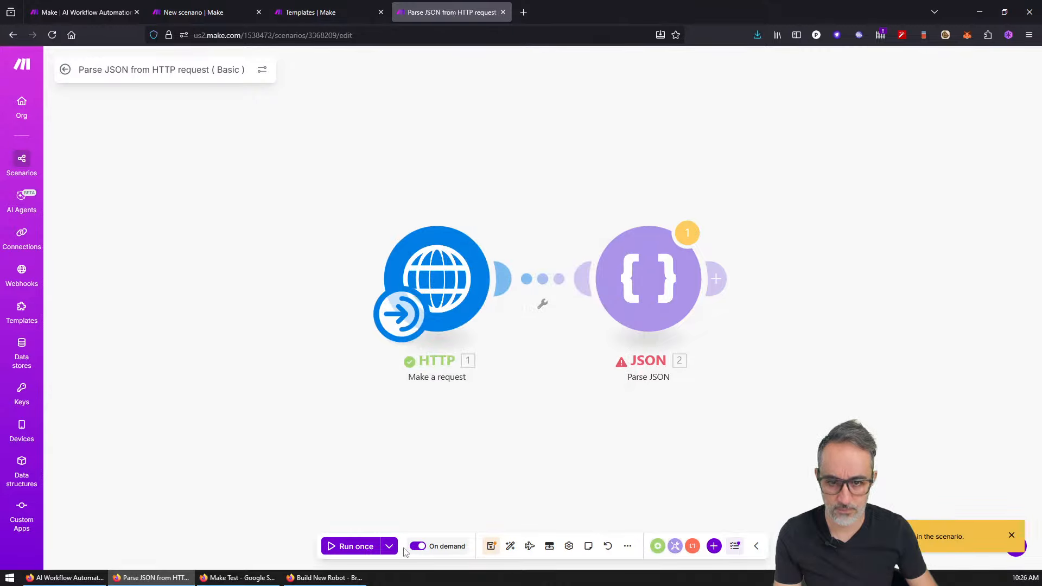
{"action": "left_click", "coordinate": [364, 553]}
{"action": "left_click", "coordinate": [591, 353]}
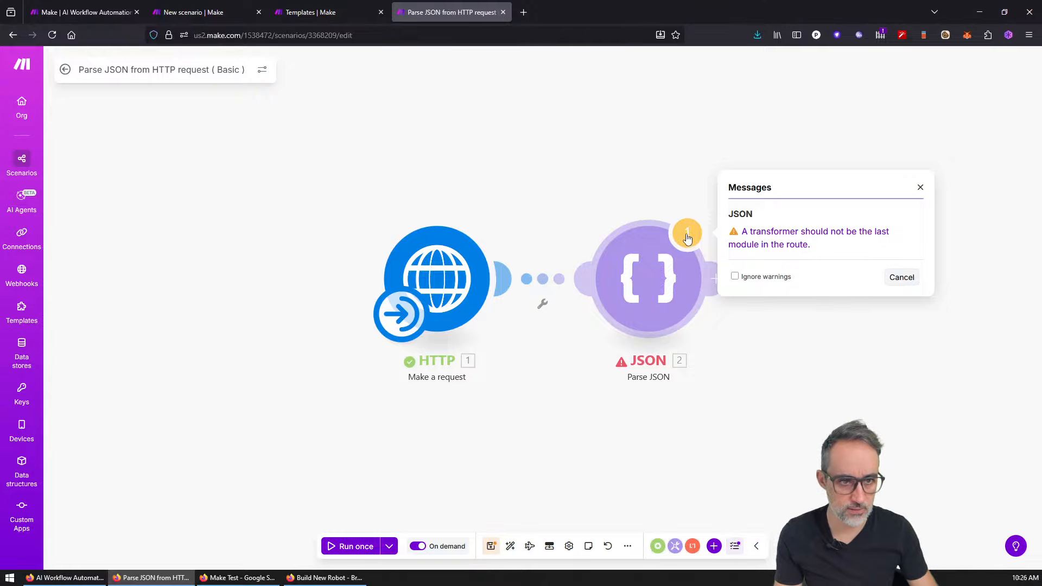
Step: Add and delete an empty module after Parse JSON, leaving the JSON settings unchanged
{"action": "double_click", "coordinate": [624, 363]}
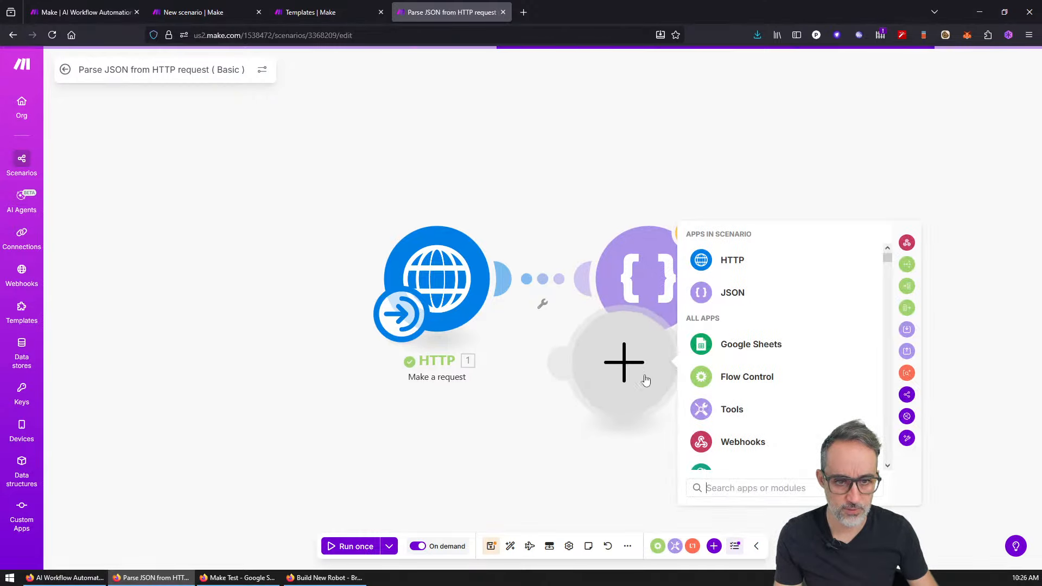
{"action": "left_click", "coordinate": [646, 376]}
{"action": "right_click", "coordinate": [623, 368]}
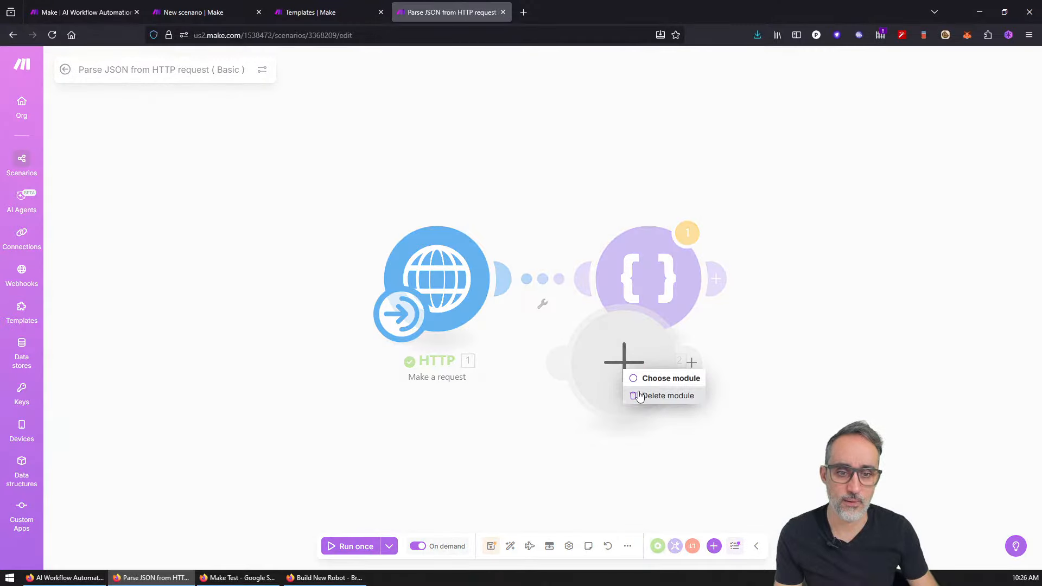
{"action": "left_click", "coordinate": [654, 395]}
{"action": "left_click", "coordinate": [661, 293]}
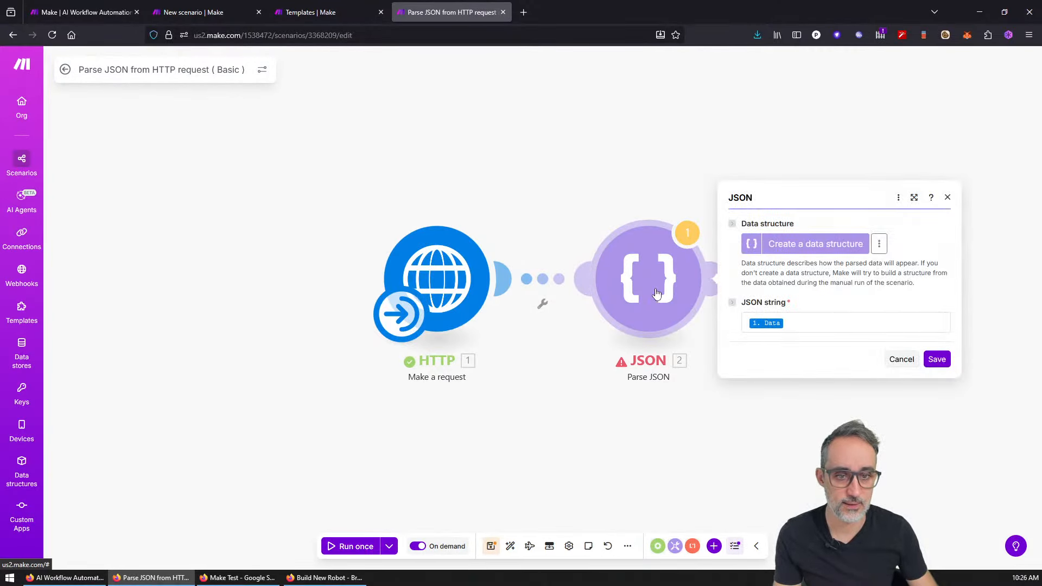
{"action": "left_click", "coordinate": [900, 358]}
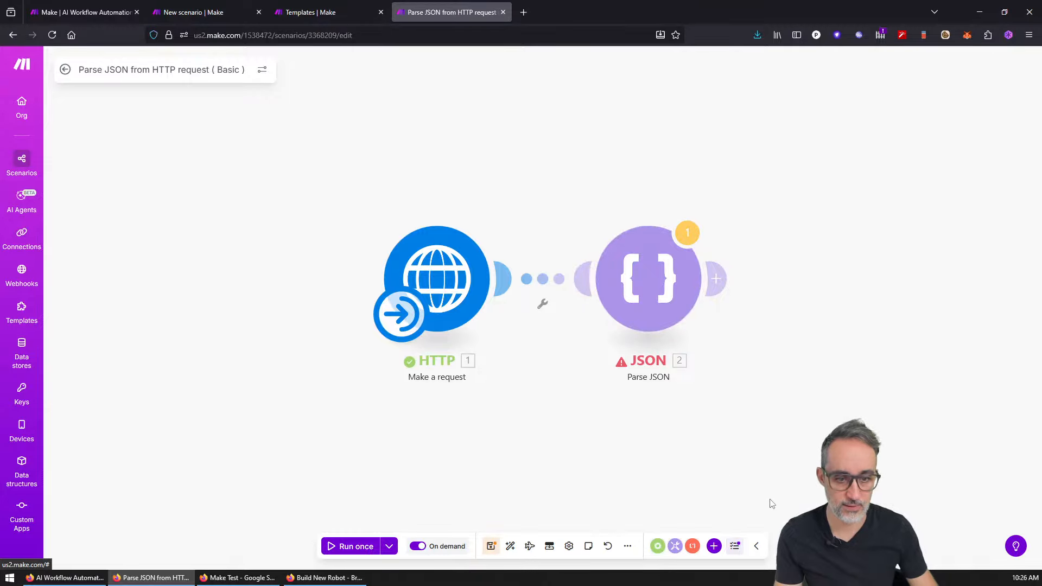
Step: Run the scenario again and read the 'Source is not valid JSON' error in the log
{"action": "left_click", "coordinate": [347, 549]}
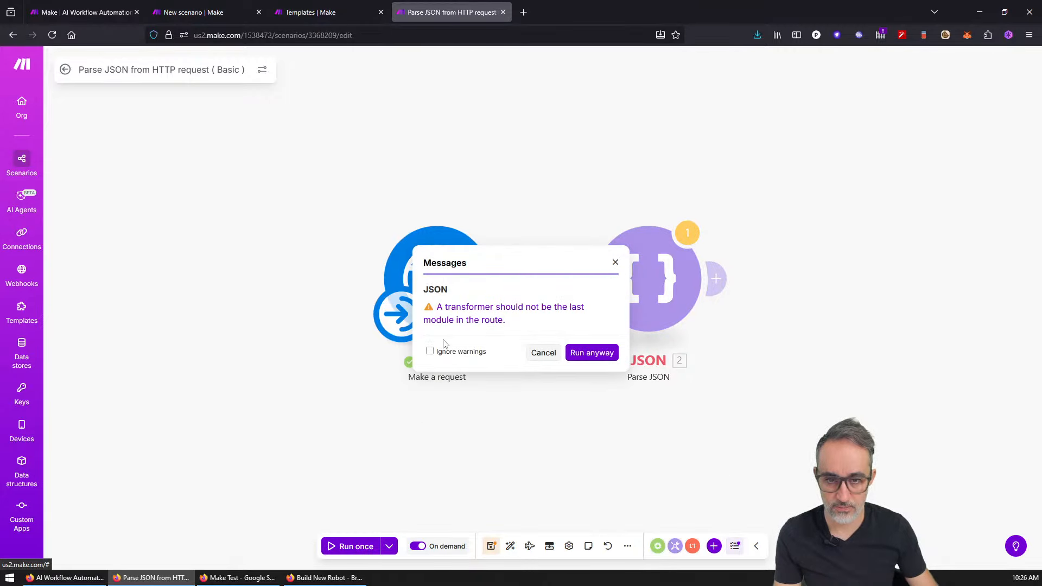
{"action": "left_click", "coordinate": [592, 354]}
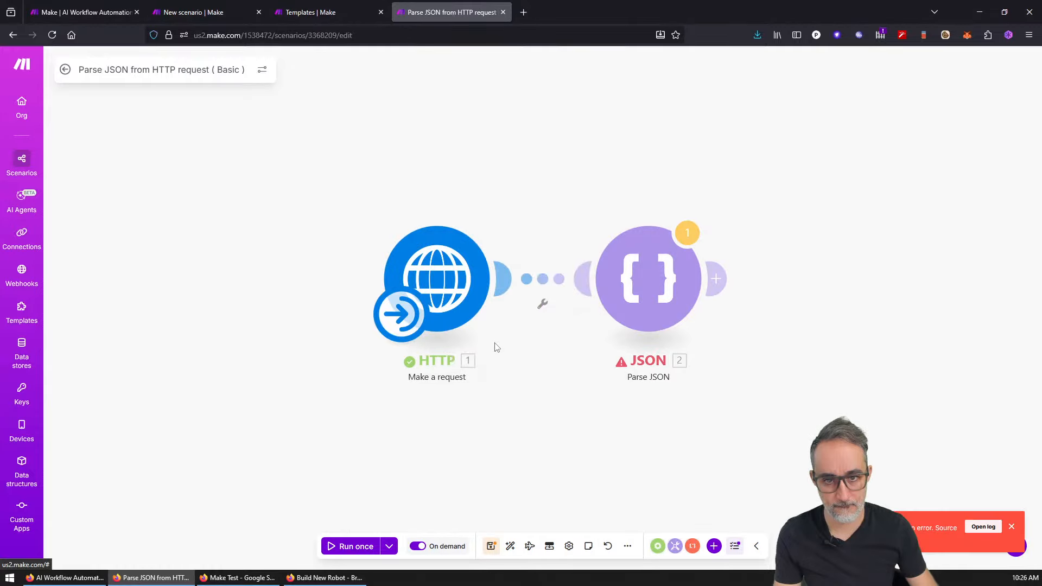
{"action": "left_click", "coordinate": [982, 527]}
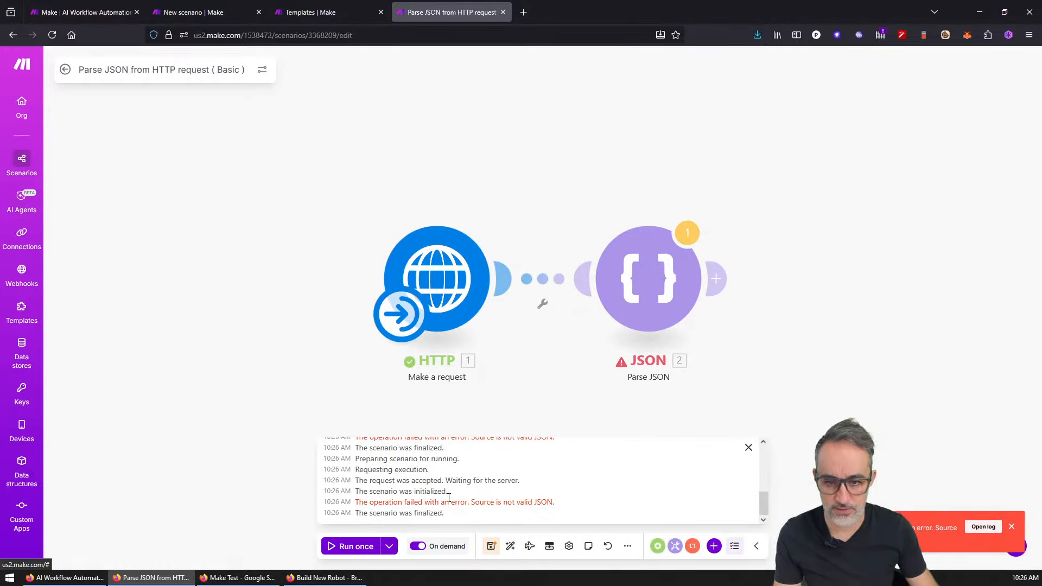
{"action": "left_click_drag", "start_coordinate": [763, 500], "coordinate": [763, 509]}
{"action": "left_click", "coordinate": [748, 448]}
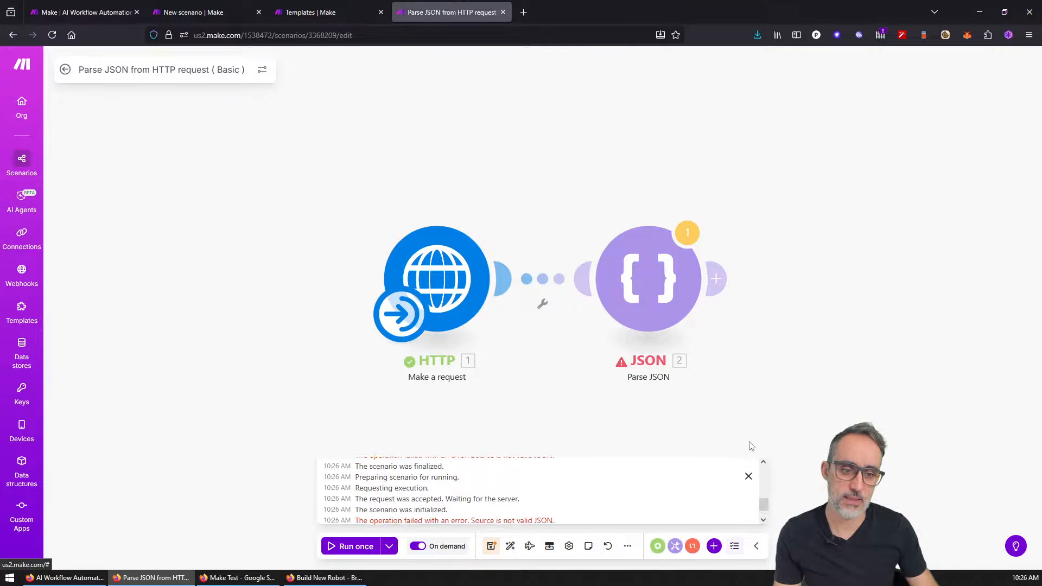
Step: Search Google in a new tab for 'api yes or no'
{"action": "left_click", "coordinate": [523, 13]}
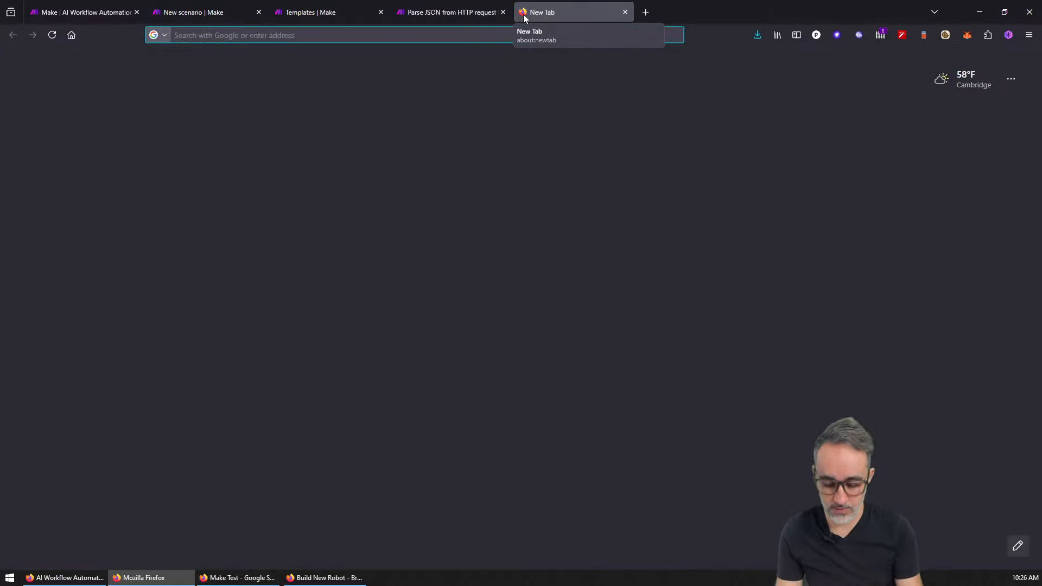
{"action": "type", "text": "api yes or no"}
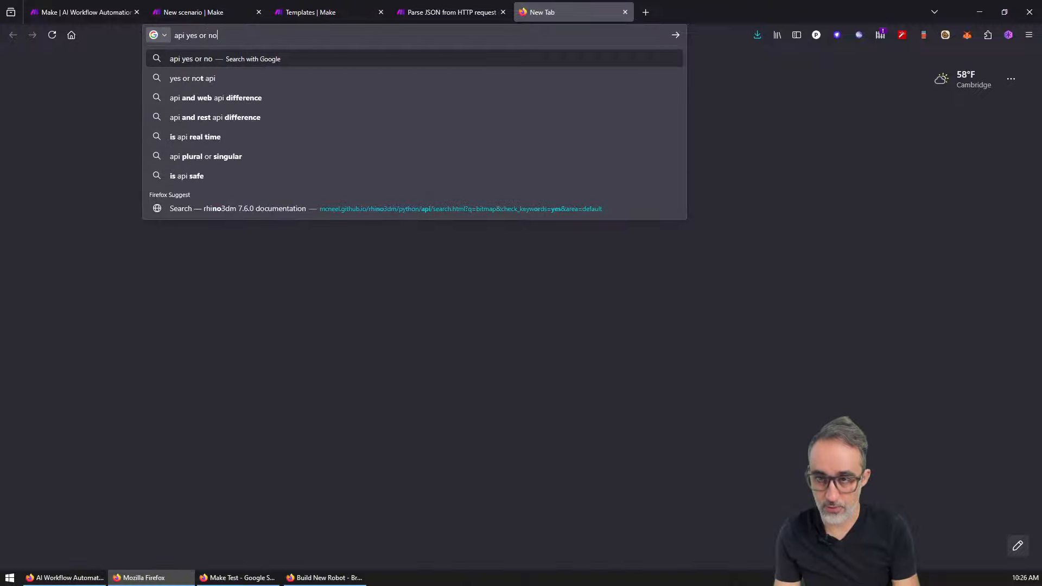
{"action": "key", "text": "Return"}
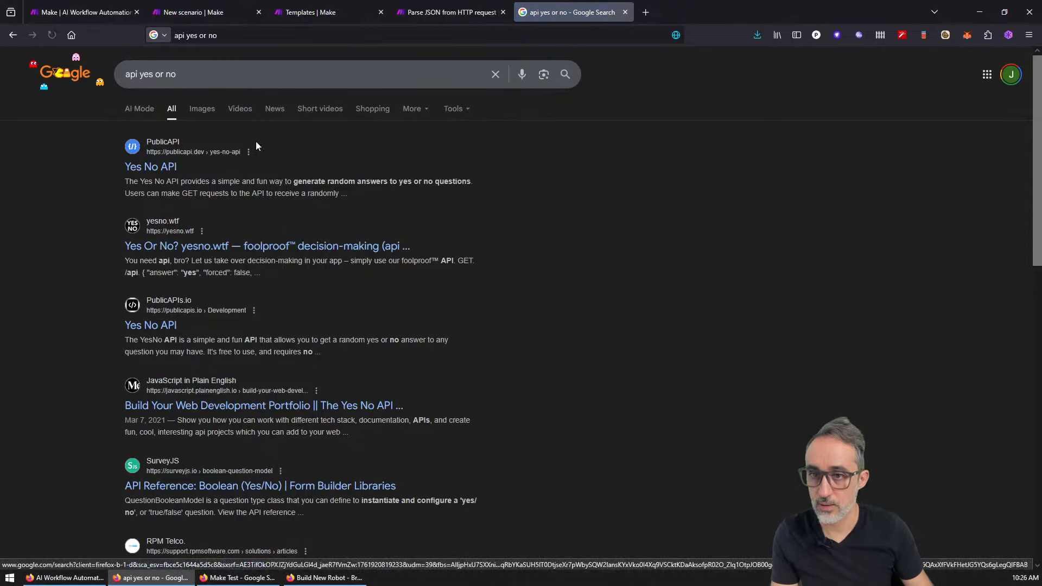
Step: Open the PublicAPI Yes No endpoint, copy the yesno.wtf/api URL, and return to Make
{"action": "left_click", "coordinate": [687, 12]}
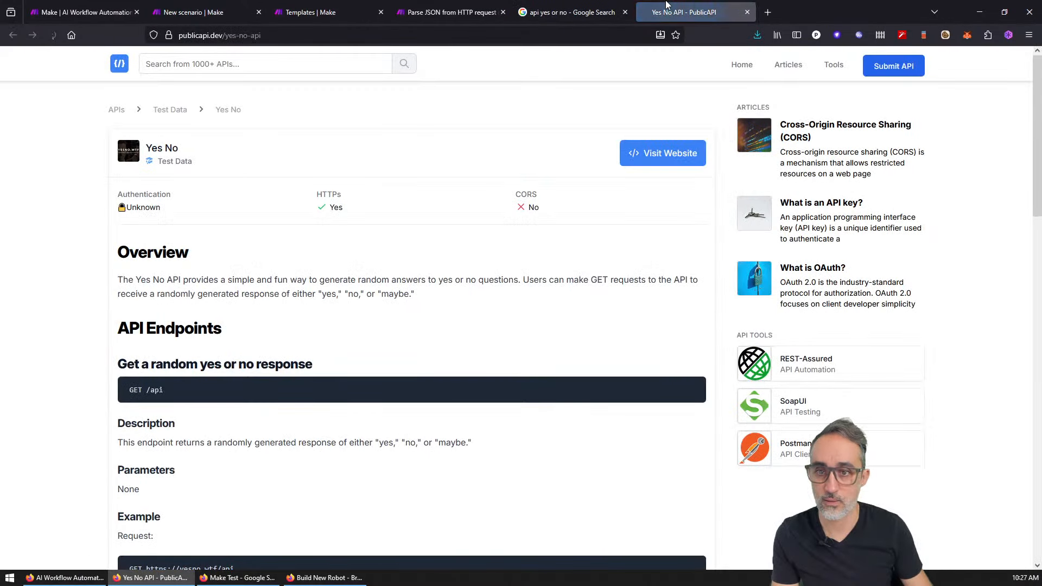
{"action": "left_click", "coordinate": [630, 157]}
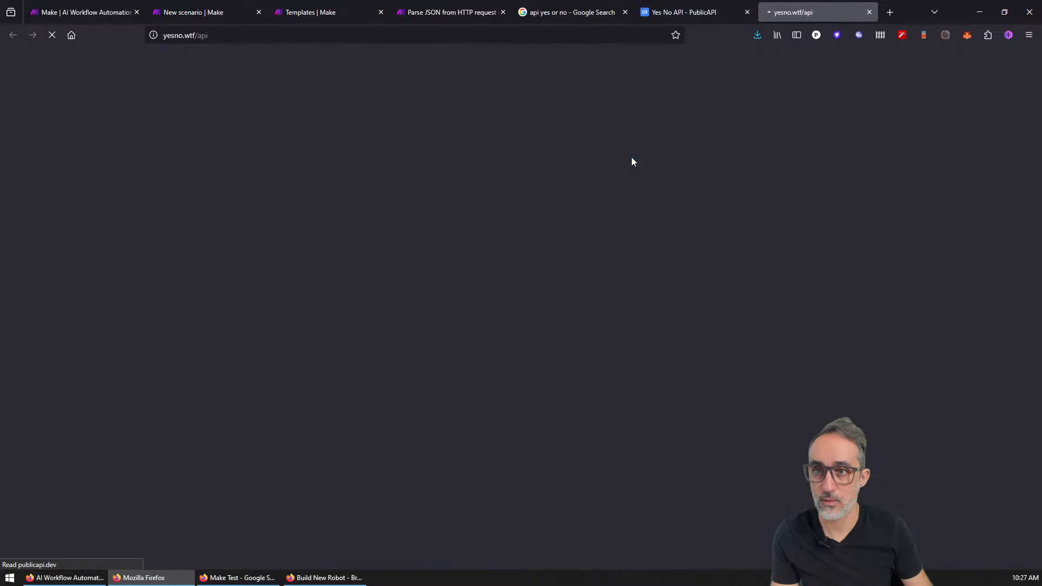
{"action": "left_click", "coordinate": [265, 35]}
{"action": "key", "text": "ctrl+c"}
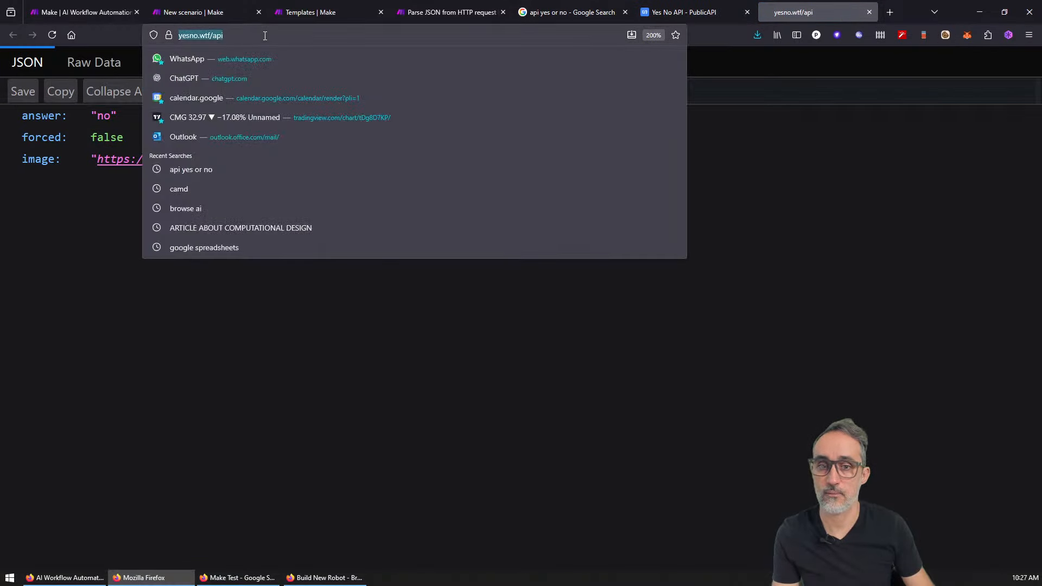
{"action": "left_click", "coordinate": [644, 12]}
{"action": "left_click", "coordinate": [559, 12]}
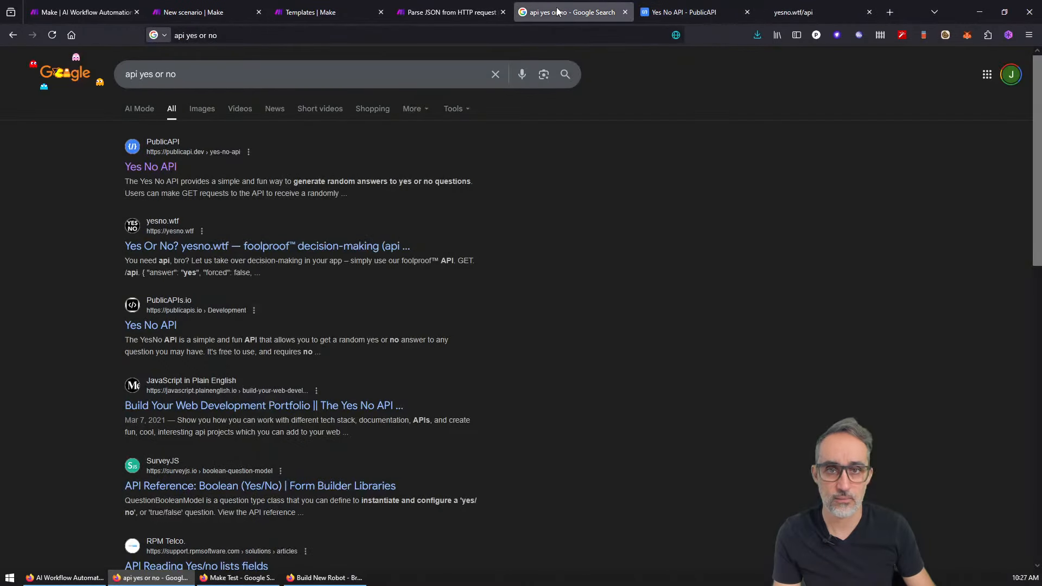
{"action": "left_click", "coordinate": [466, 12]}
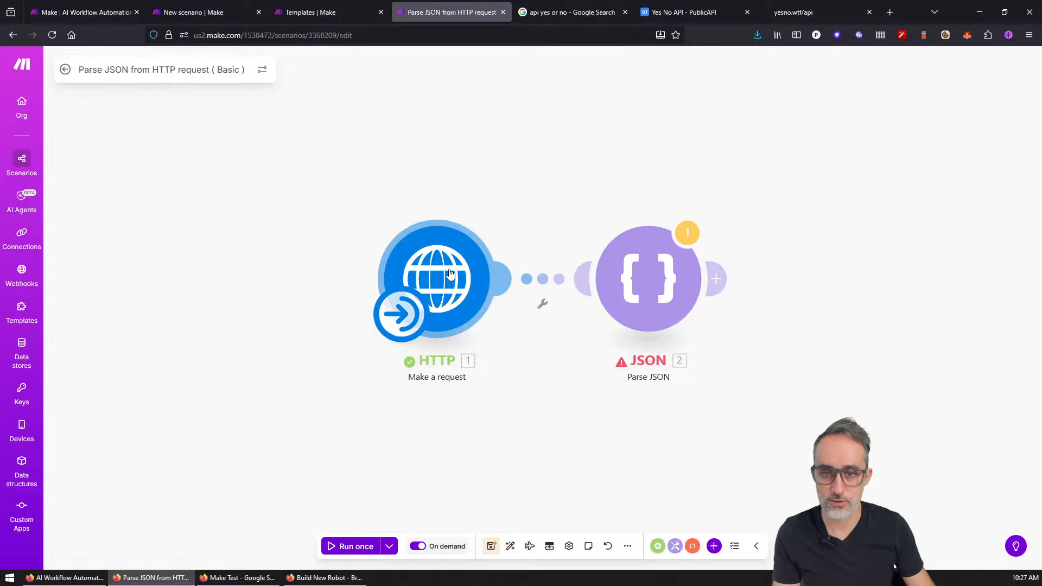
{"action": "left_click", "coordinate": [450, 274]}
{"action": "left_click", "coordinate": [606, 168]}
{"action": "key", "text": "ctrl+a"}
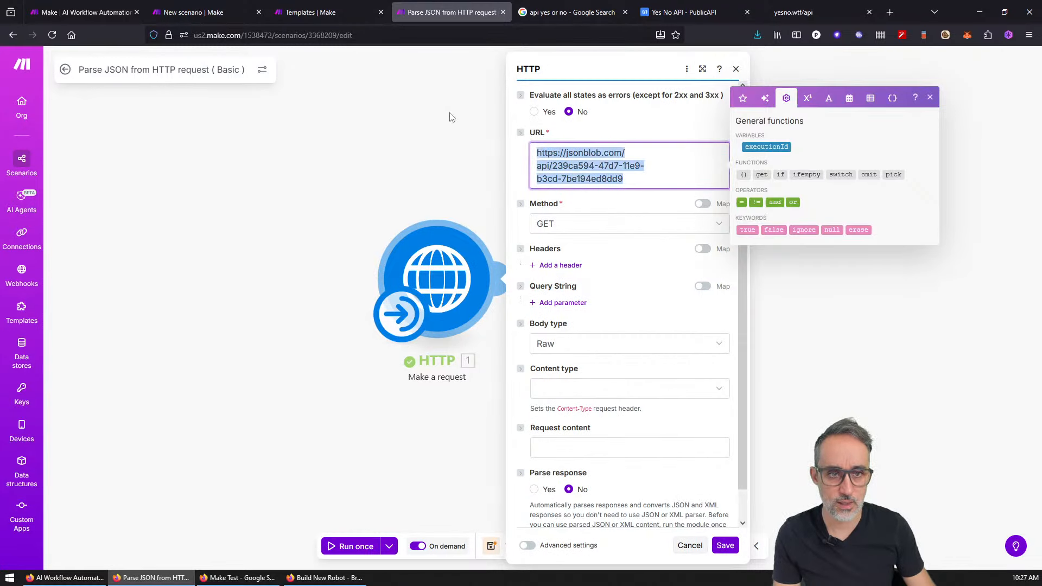
{"action": "key", "text": "ctrl+v"}
{"action": "left_click", "coordinate": [732, 550]}
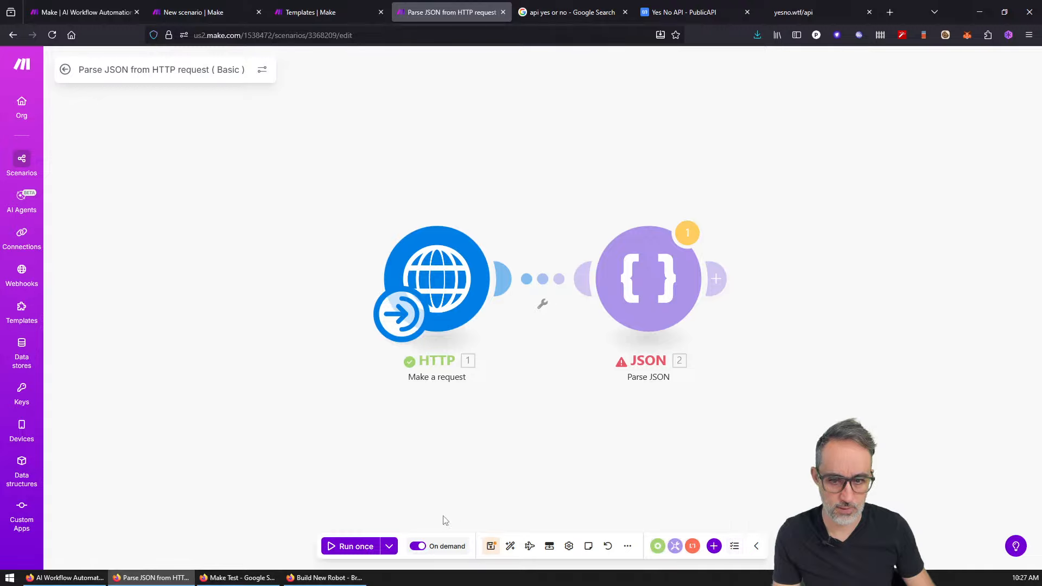
Step: Run the scenario once and check the Parse JSON result and its settings
{"action": "left_click", "coordinate": [363, 548]}
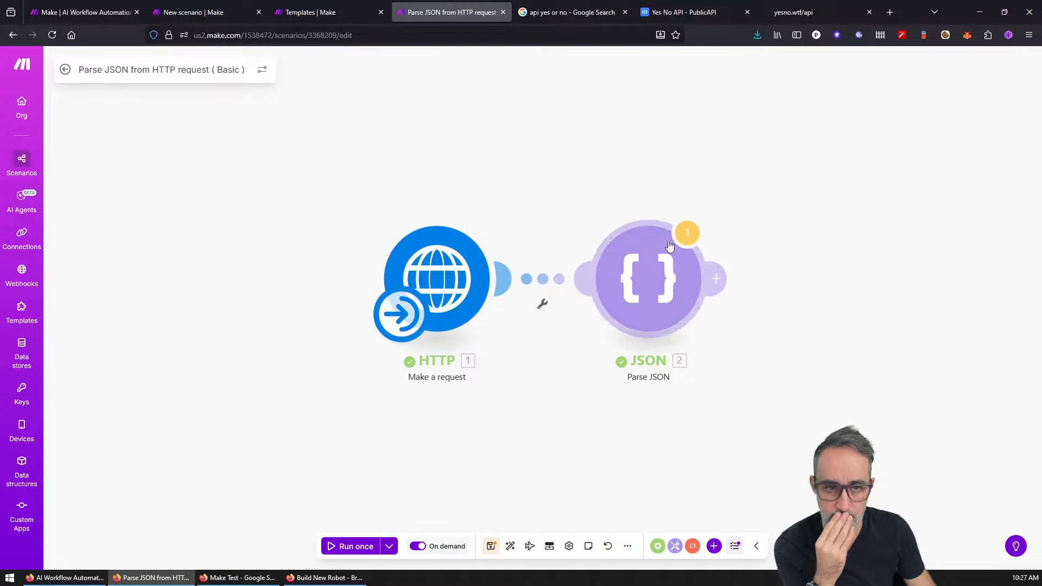
{"action": "left_click", "coordinate": [694, 239]}
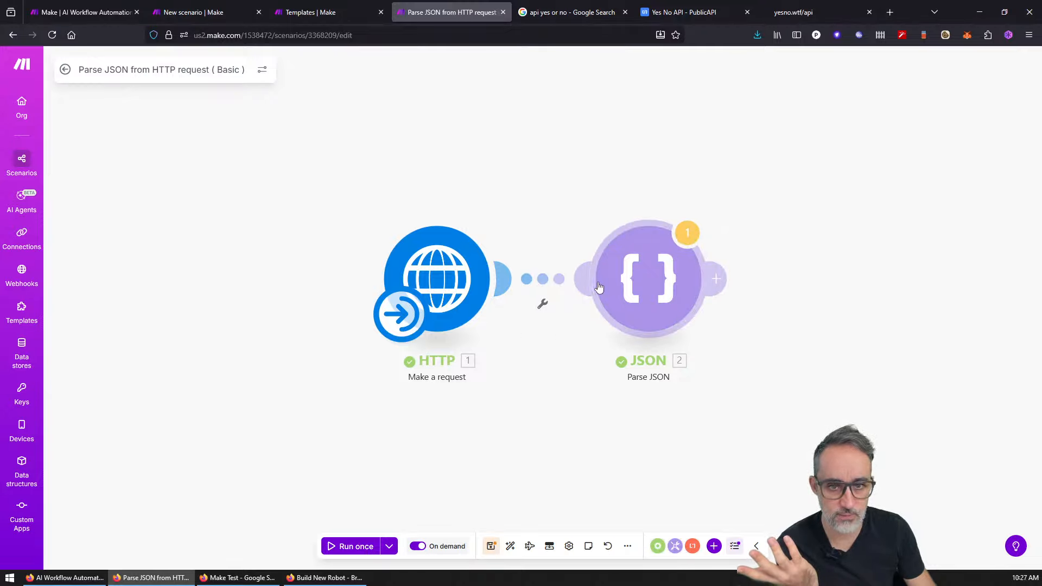
{"action": "left_click", "coordinate": [549, 282]}
{"action": "left_click", "coordinate": [582, 289]}
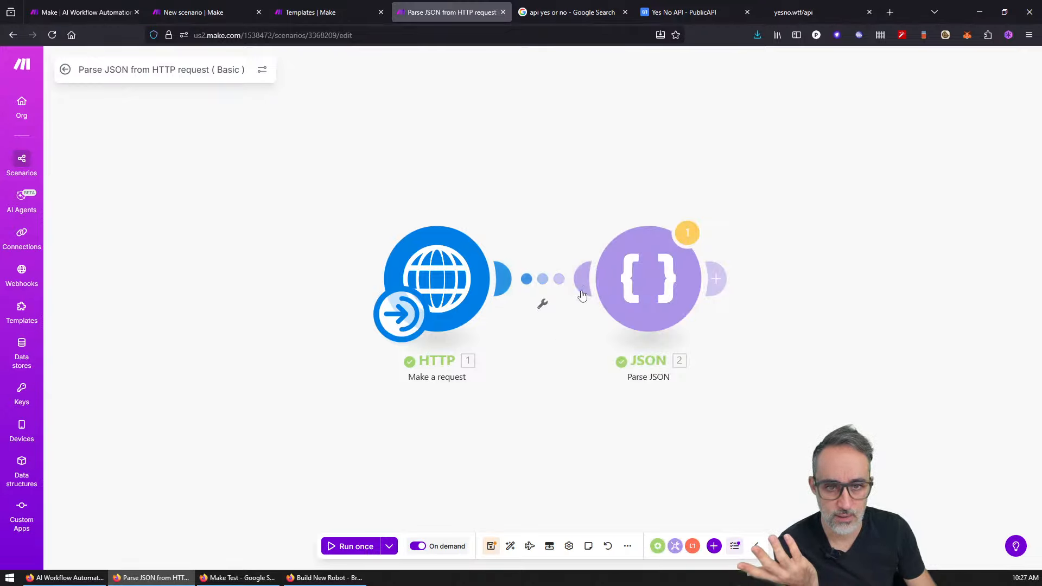
{"action": "left_click", "coordinate": [633, 302]}
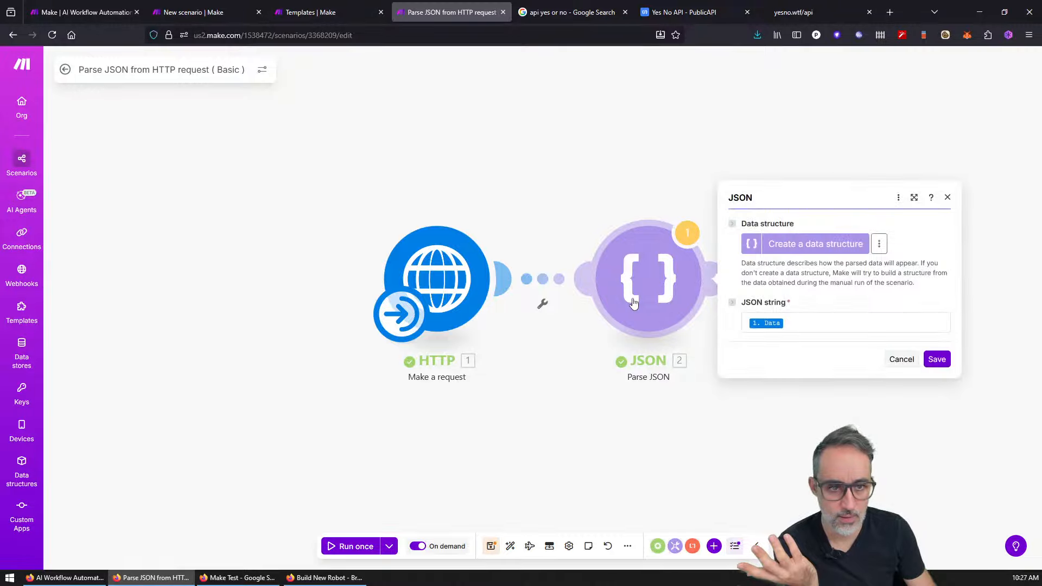
Step: Review the data structure options and the HTTP request's advanced settings, then save
{"action": "left_click", "coordinate": [883, 245]}
{"action": "left_click", "coordinate": [900, 241]}
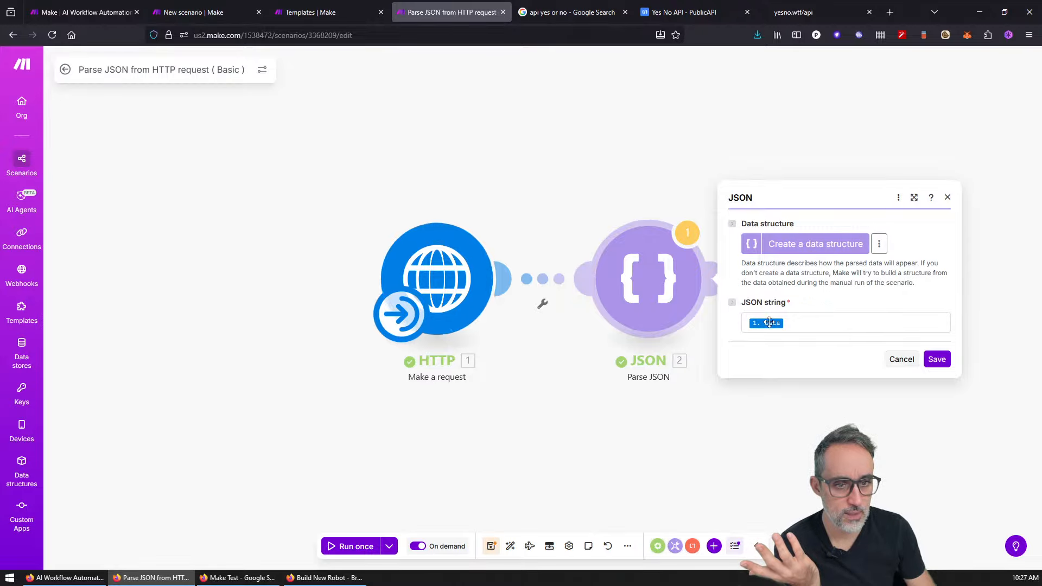
{"action": "left_click", "coordinate": [455, 263]}
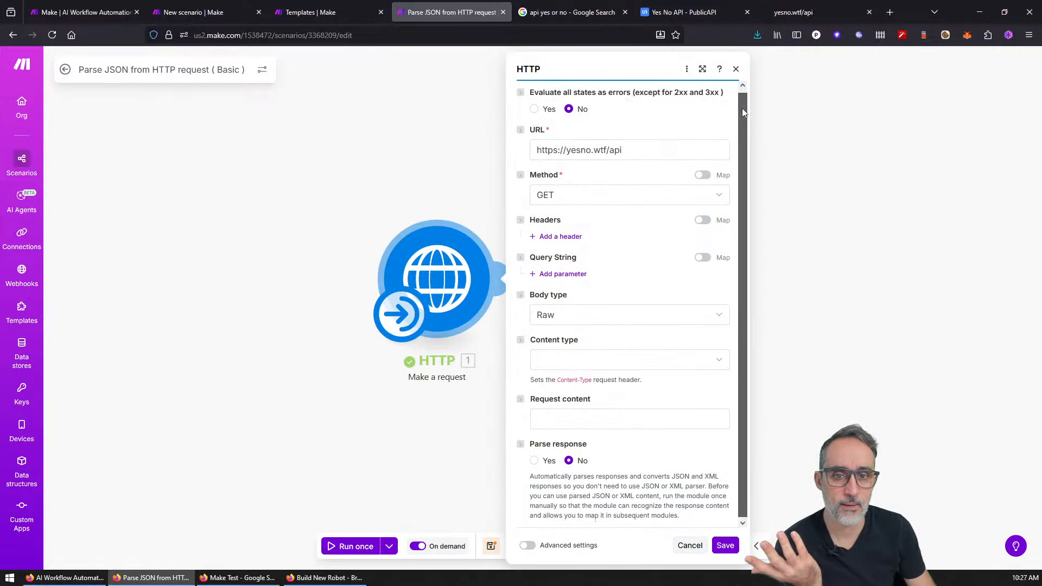
{"action": "left_click_drag", "start_coordinate": [741, 109], "coordinate": [741, 128]}
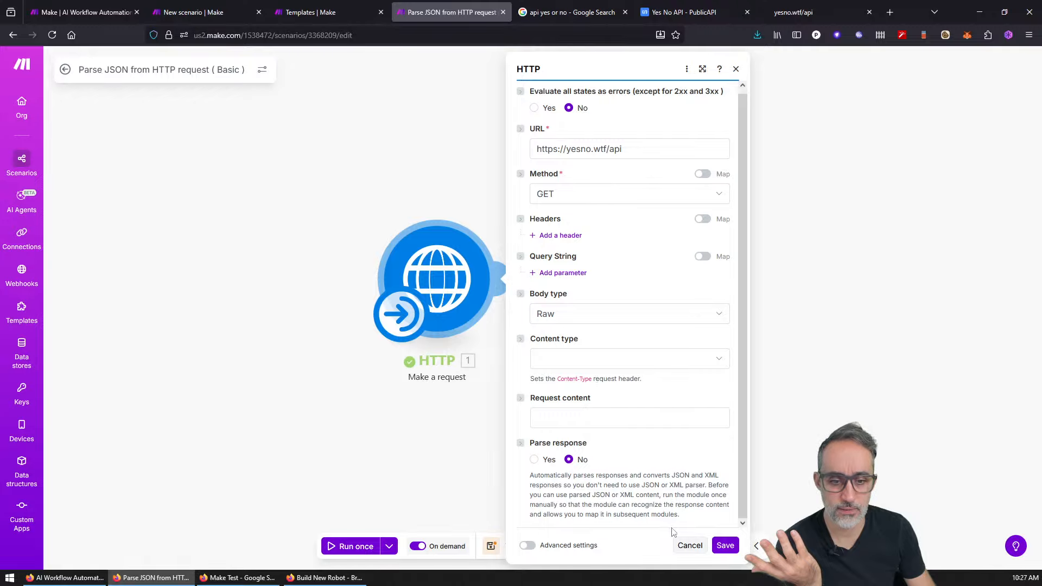
{"action": "left_click", "coordinate": [526, 546]}
{"action": "scroll", "coordinate": [638, 511], "scroll_direction": "down", "scroll_amount": 15}
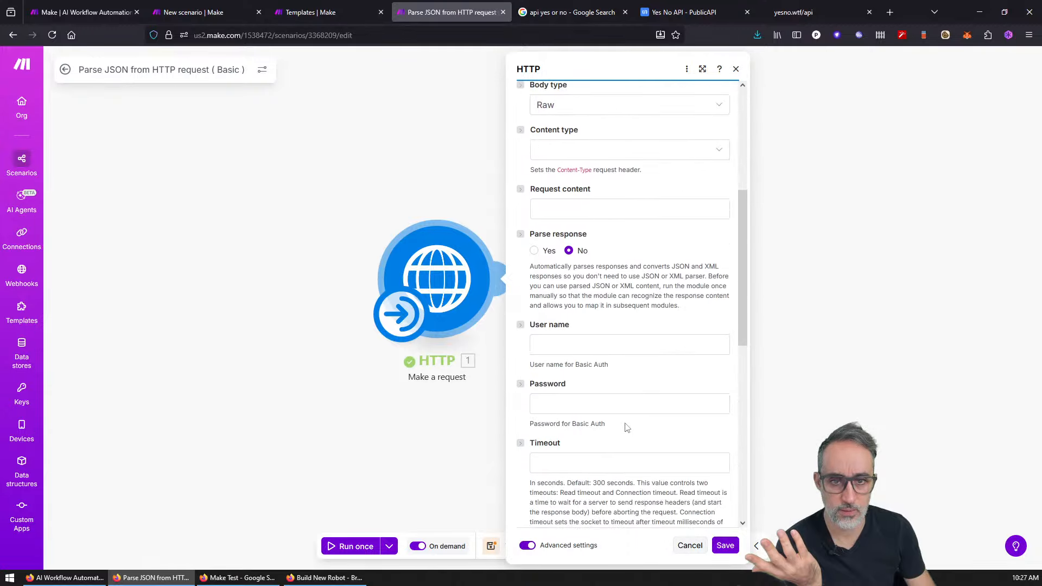
{"action": "left_click", "coordinate": [726, 546]}
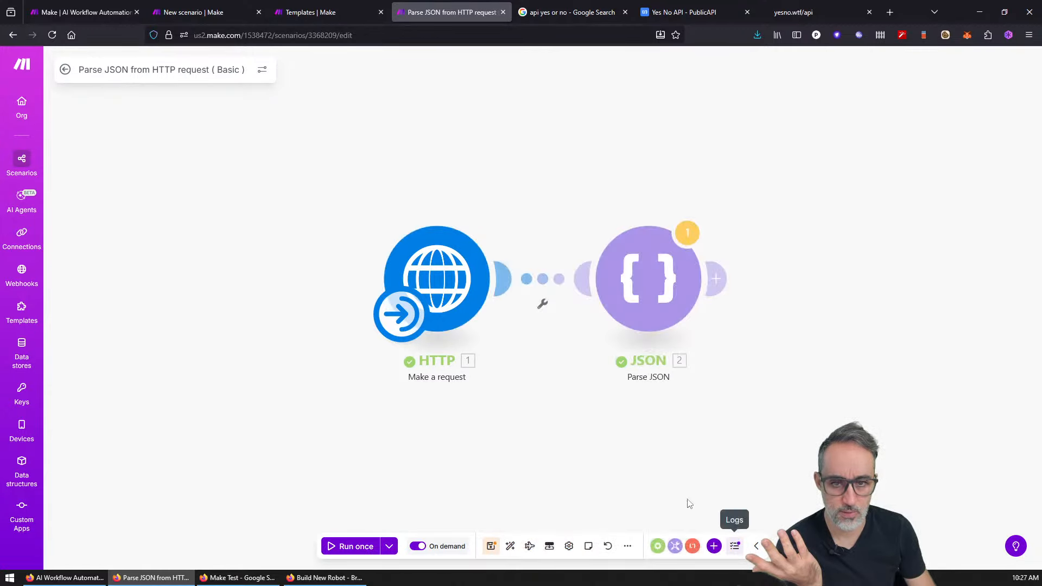
Step: Browse the mapping panel, keep JSON string mapped to HTTP '1. Data', and save Parse JSON
{"action": "left_click", "coordinate": [620, 286]}
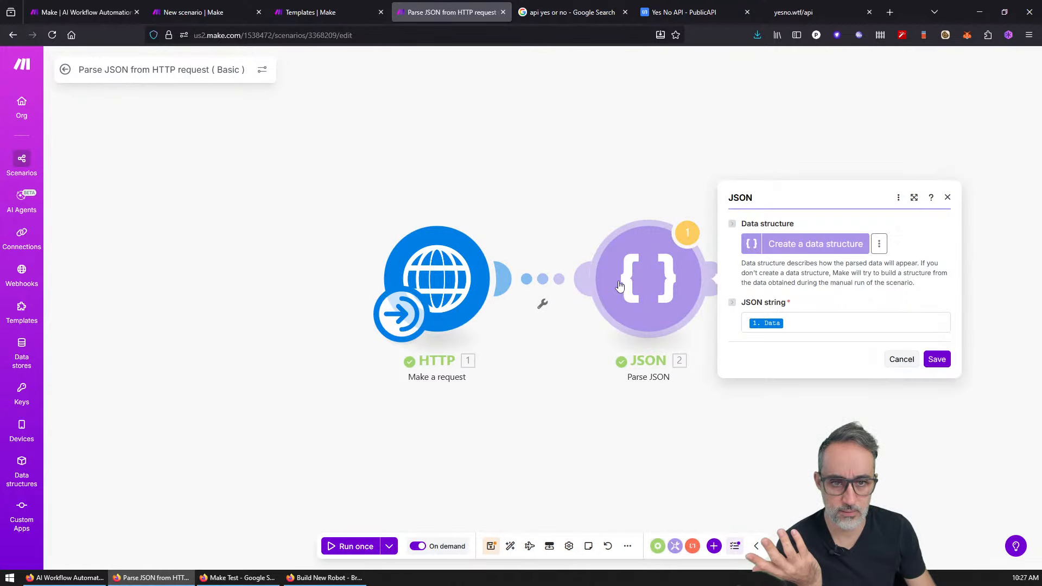
{"action": "left_click", "coordinate": [799, 321]}
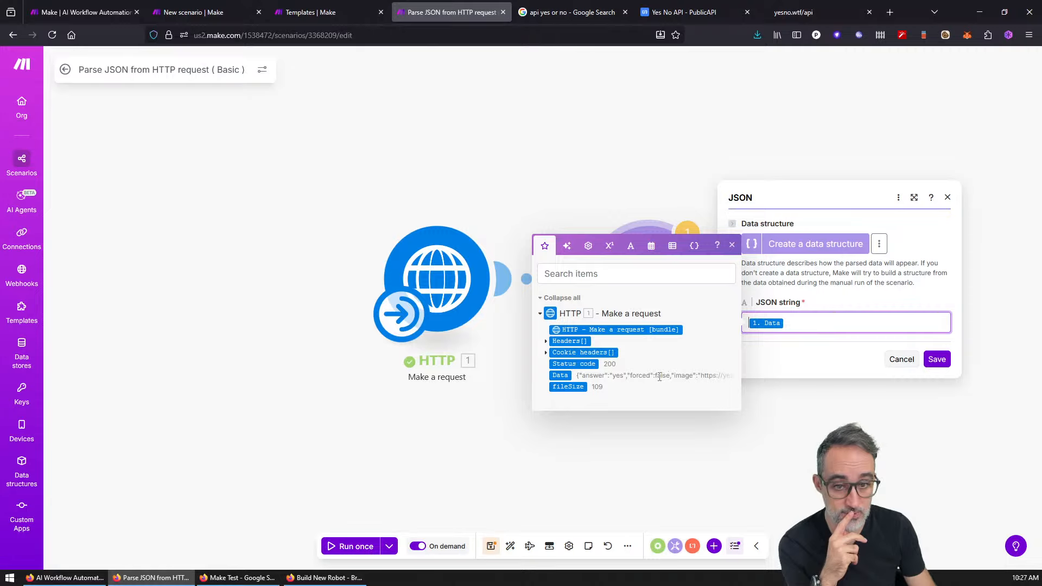
{"action": "left_click", "coordinate": [567, 246]}
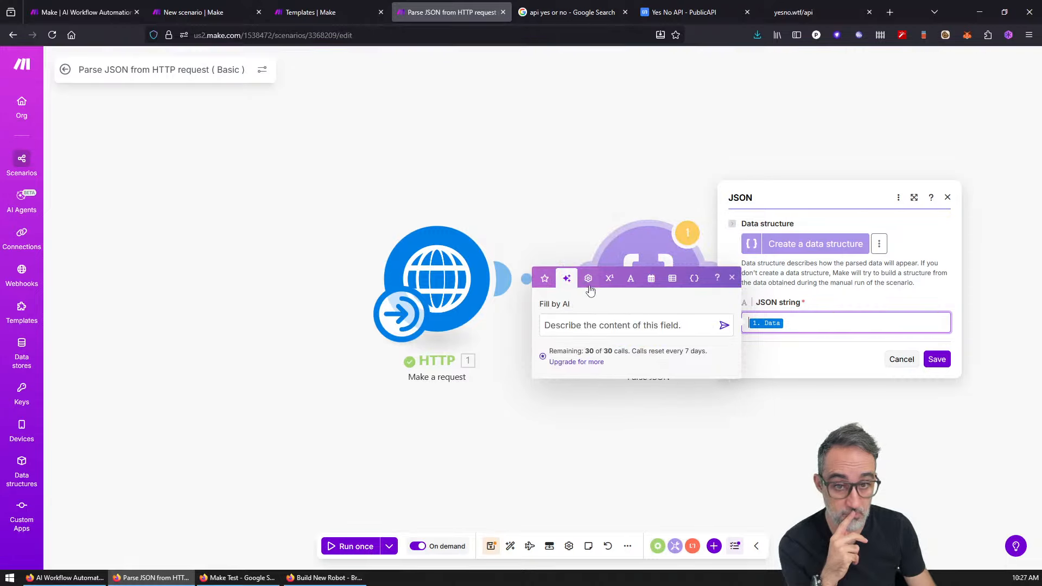
{"action": "left_click", "coordinate": [590, 278]}
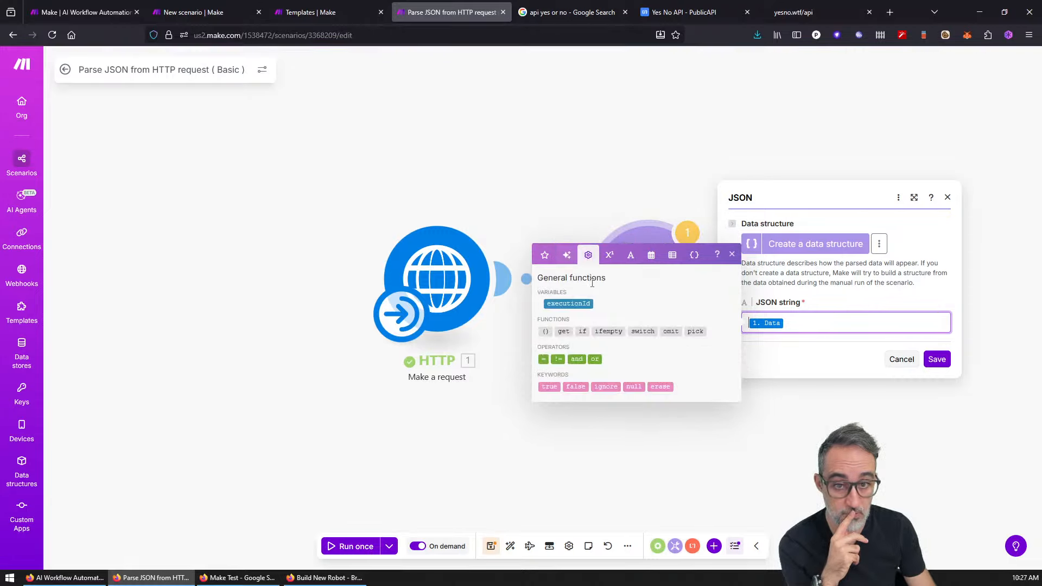
{"action": "left_click", "coordinate": [609, 255]}
{"action": "left_click", "coordinate": [631, 255]}
{"action": "left_click", "coordinate": [651, 255]}
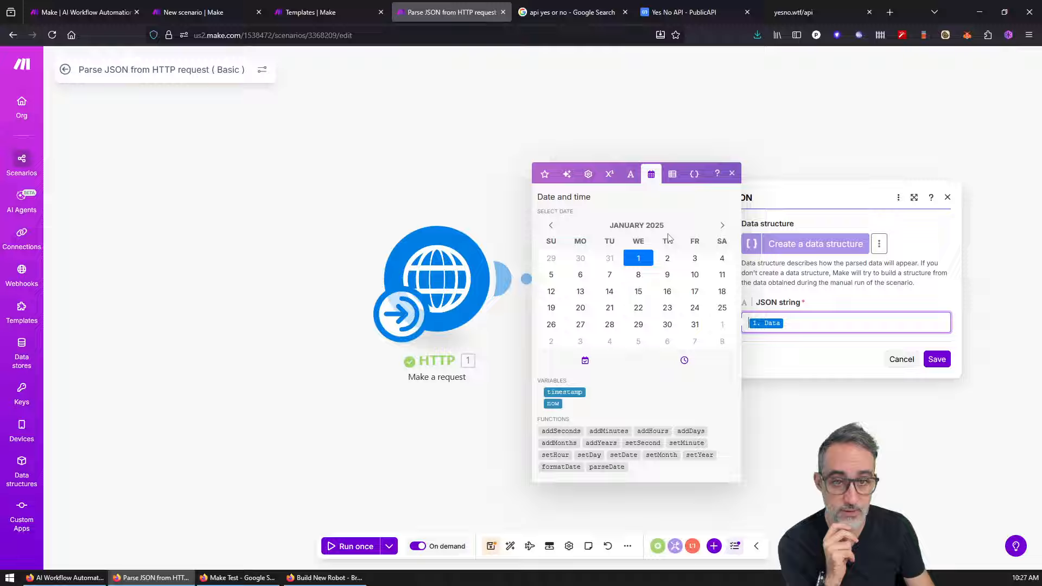
{"action": "left_click", "coordinate": [672, 181]}
{"action": "left_click", "coordinate": [694, 263]}
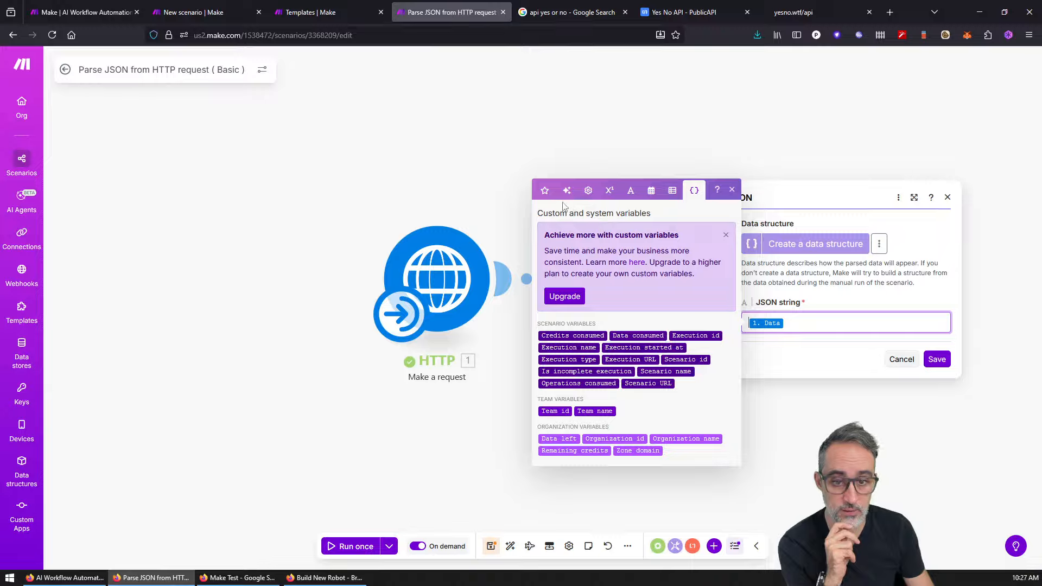
{"action": "left_click", "coordinate": [544, 190]}
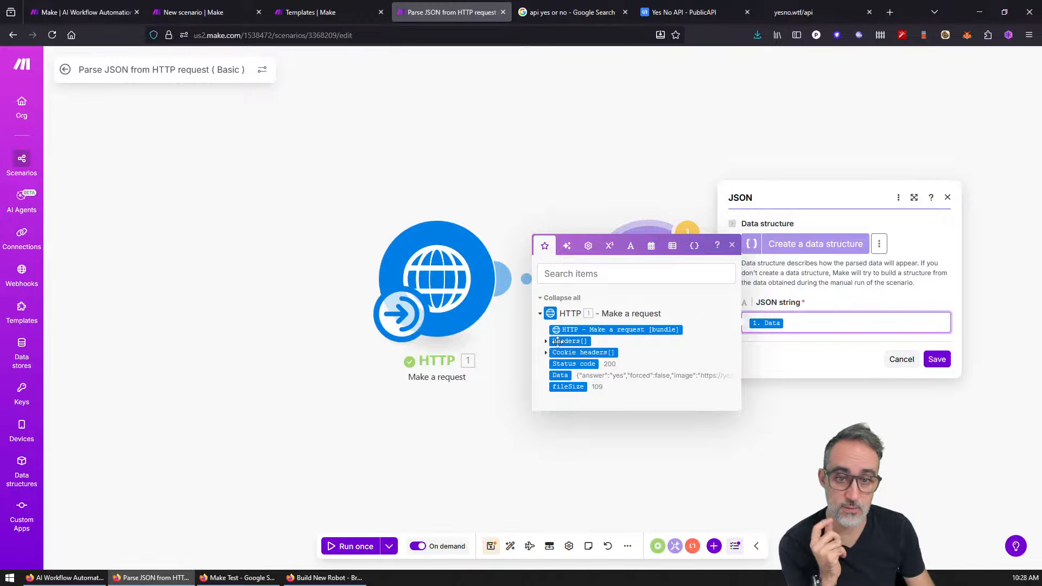
{"action": "left_click", "coordinate": [546, 353]}
{"action": "left_click", "coordinate": [545, 339]}
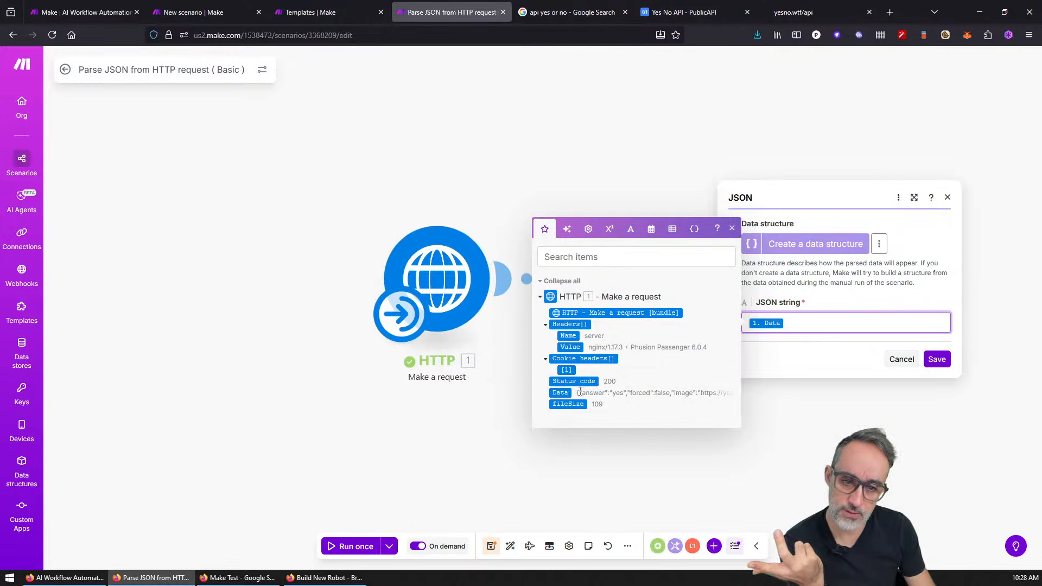
{"action": "left_click", "coordinate": [949, 360]}
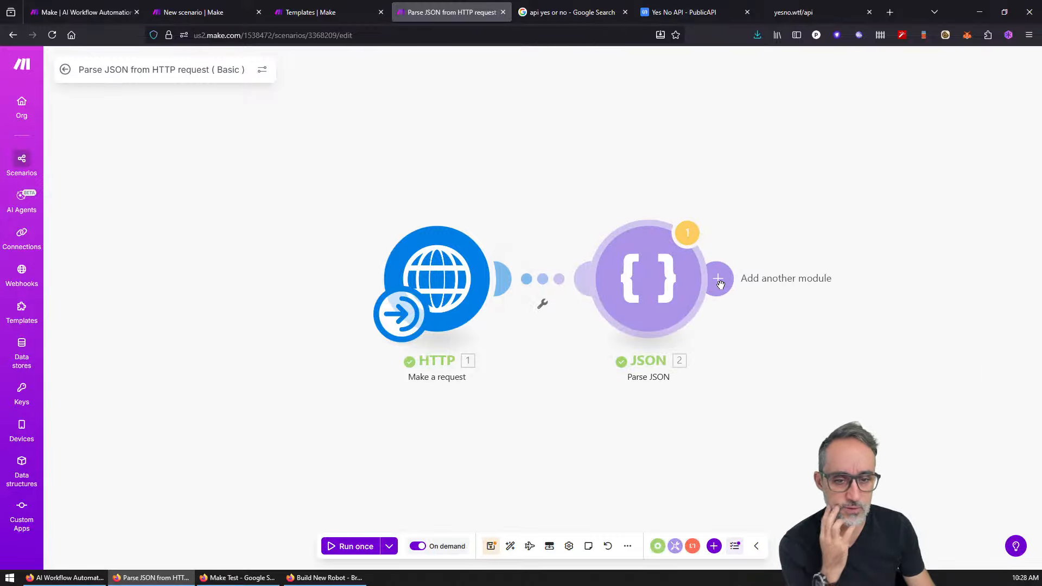
Step: Pan the canvas and add a Google Sheets module after Parse JSON
{"action": "left_click_drag", "start_coordinate": [849, 250], "coordinate": [713, 273]}
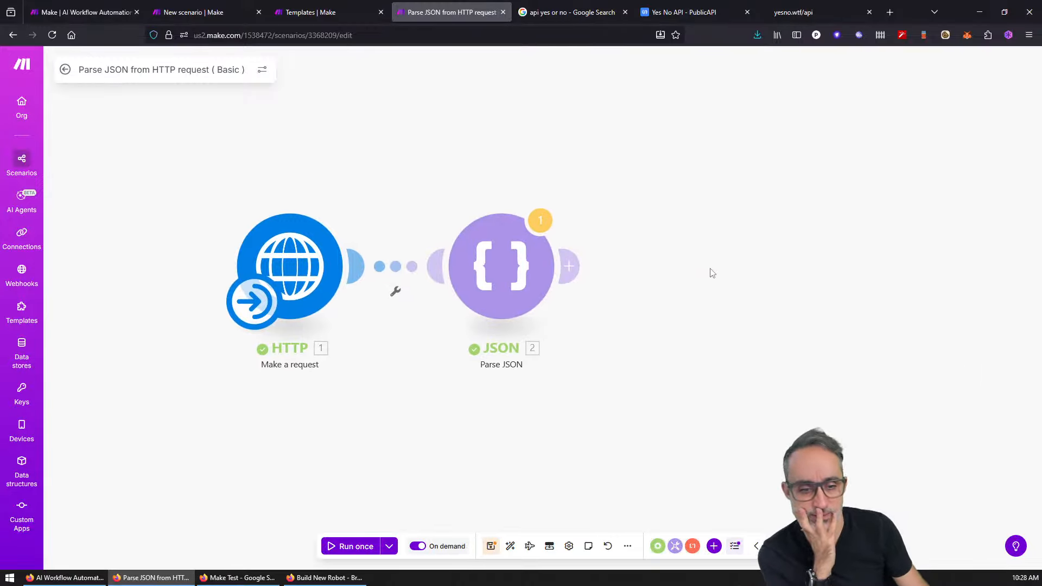
{"action": "left_click", "coordinate": [568, 265]}
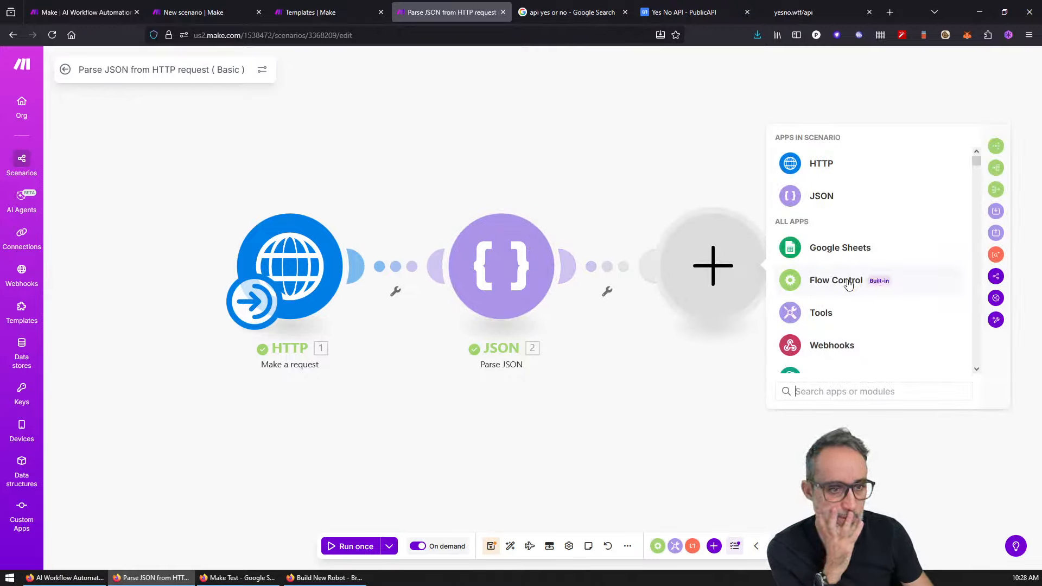
{"action": "left_click", "coordinate": [839, 248]}
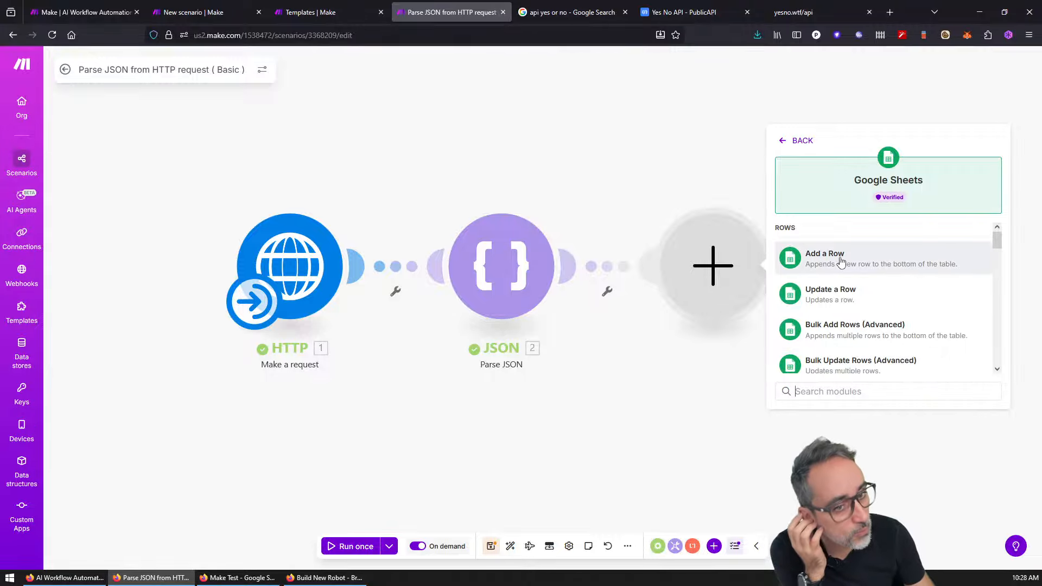
Step: Add an Update a Row step locating the Make Test spreadsheet on My Drive by path
{"action": "left_click", "coordinate": [836, 293]}
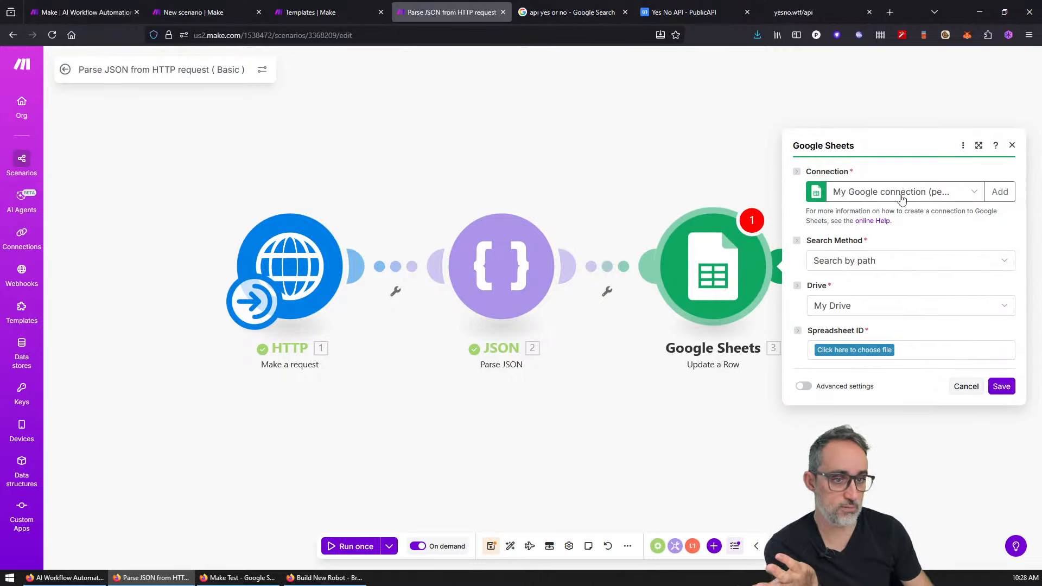
{"action": "left_click", "coordinate": [880, 263]}
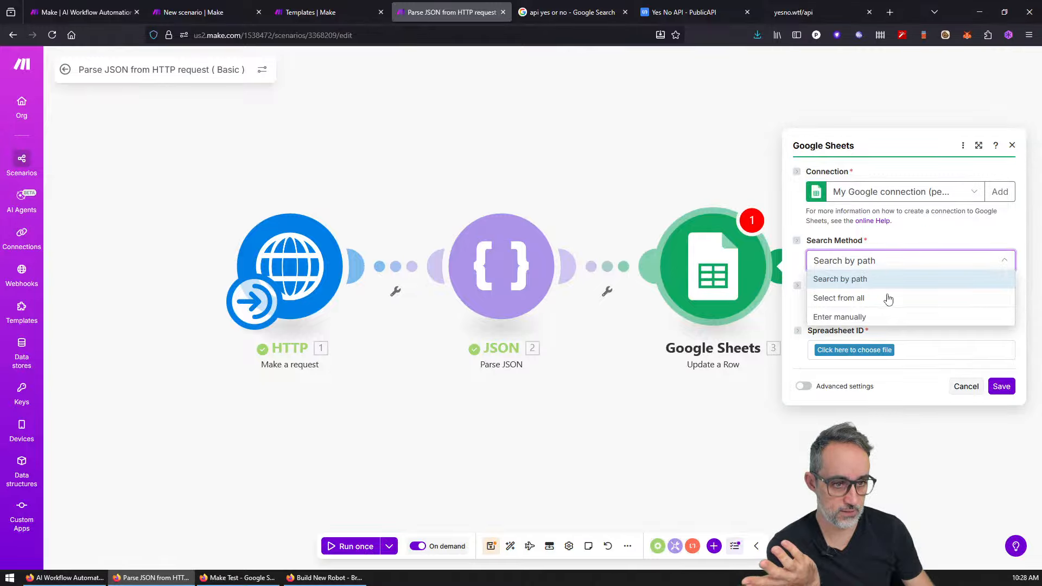
{"action": "left_click", "coordinate": [869, 279]}
{"action": "left_click", "coordinate": [850, 306]}
{"action": "left_click", "coordinate": [856, 324]}
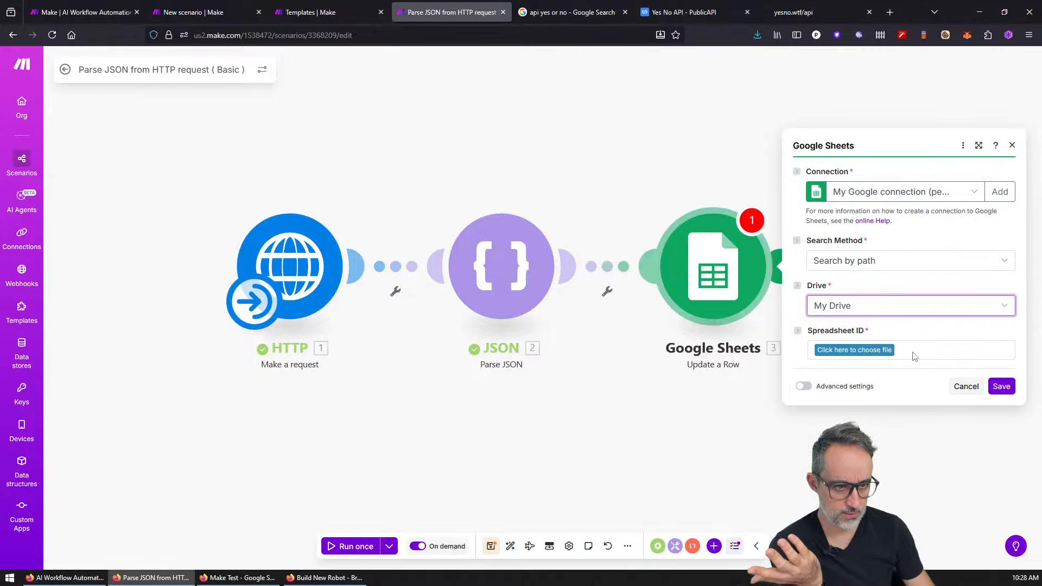
{"action": "left_click", "coordinate": [879, 350]}
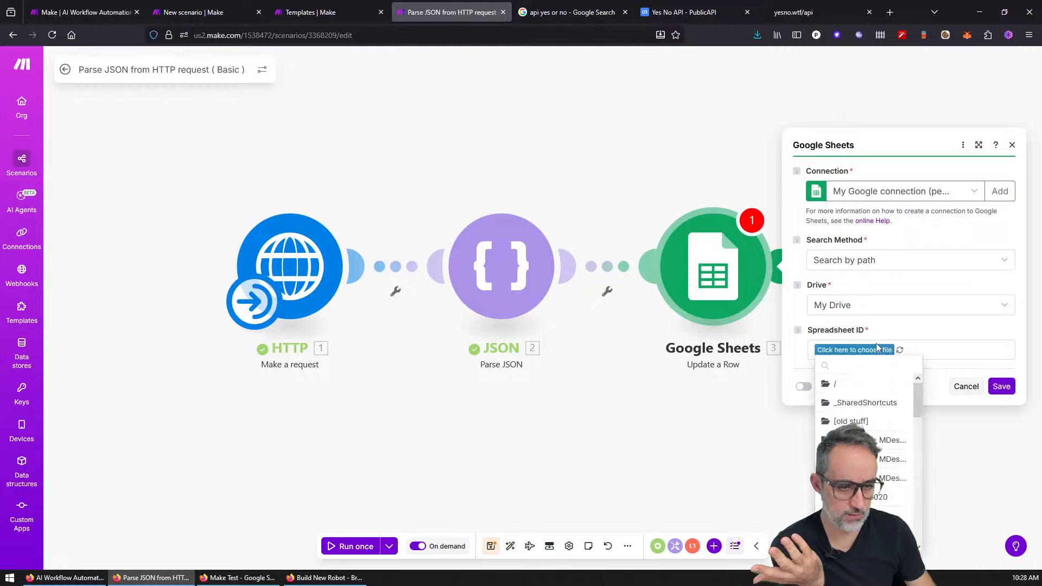
{"action": "scroll", "coordinate": [915, 402], "scroll_direction": "down", "scroll_amount": 2}
{"action": "left_click_drag", "start_coordinate": [920, 405], "coordinate": [923, 470]}
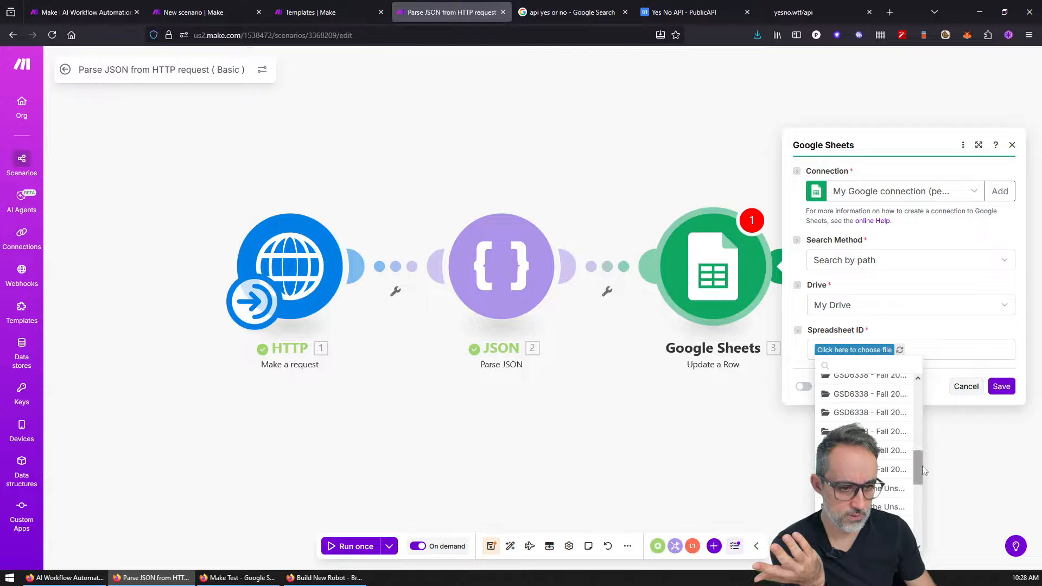
{"action": "left_click", "coordinate": [858, 525]}
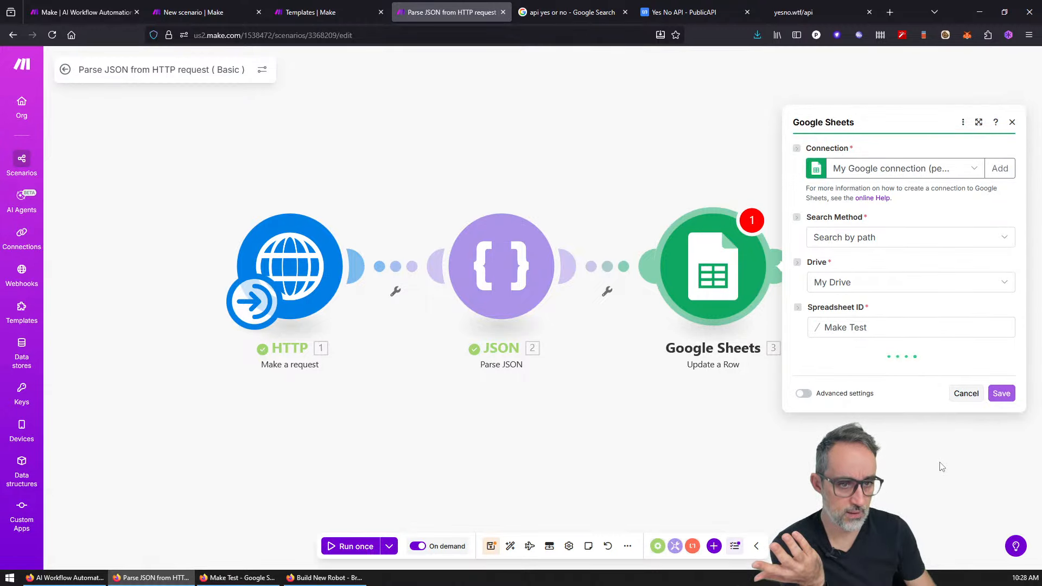
Step: Target Sheet1 with row number 10
{"action": "left_click", "coordinate": [857, 377]}
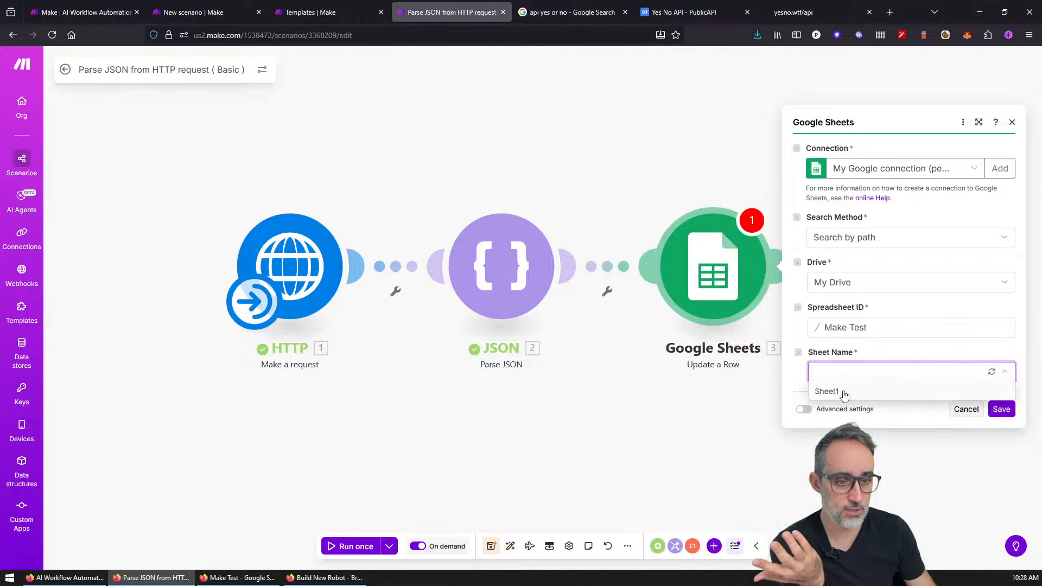
{"action": "left_click", "coordinate": [825, 391]}
{"action": "scroll", "coordinate": [846, 380], "scroll_direction": "down", "scroll_amount": 2}
{"action": "left_click", "coordinate": [835, 362]}
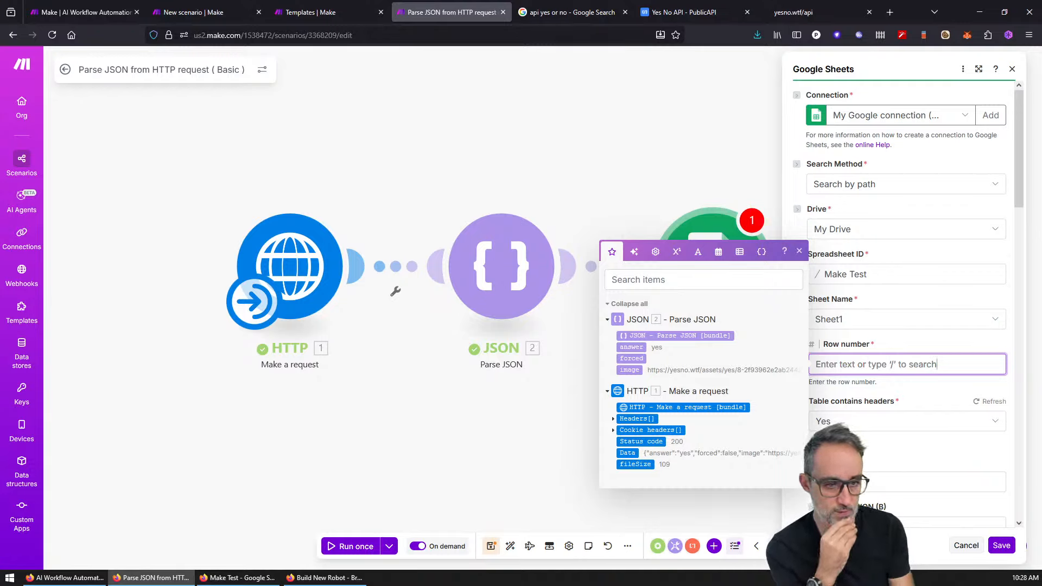
{"action": "type", "text": "10"}
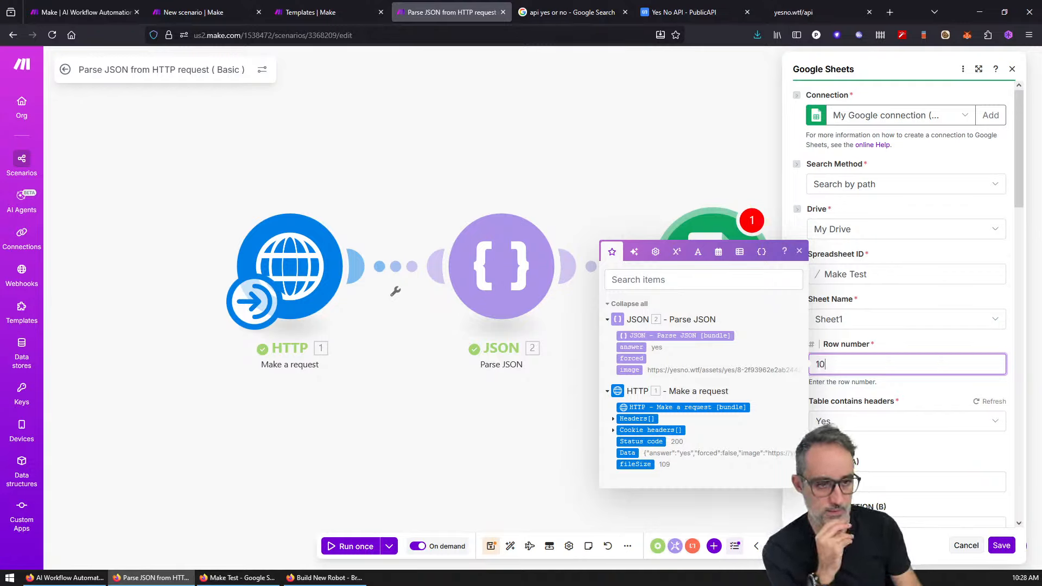
{"action": "key", "text": "Tab"}
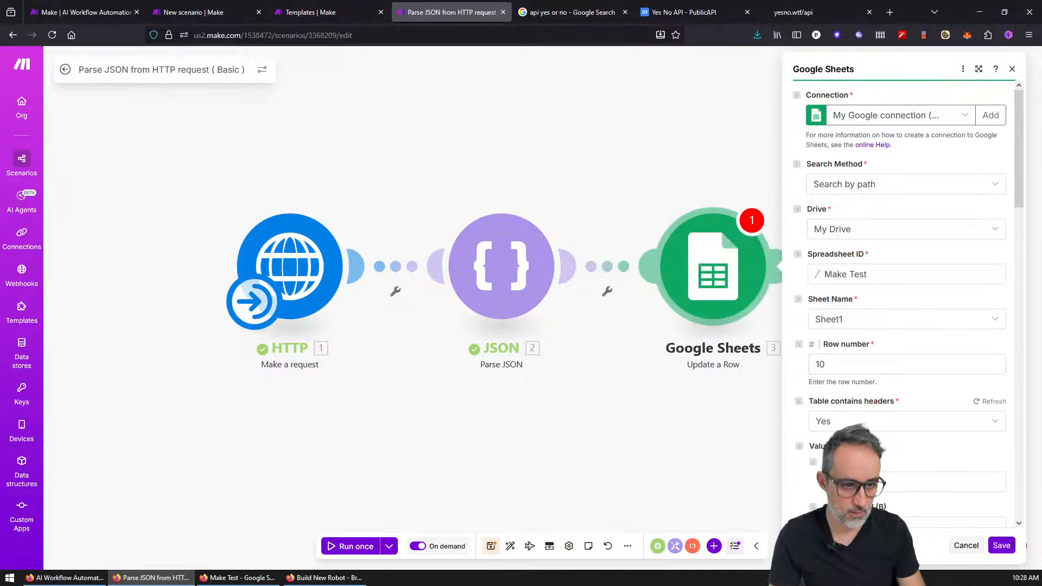
{"action": "left_click", "coordinate": [891, 368]}
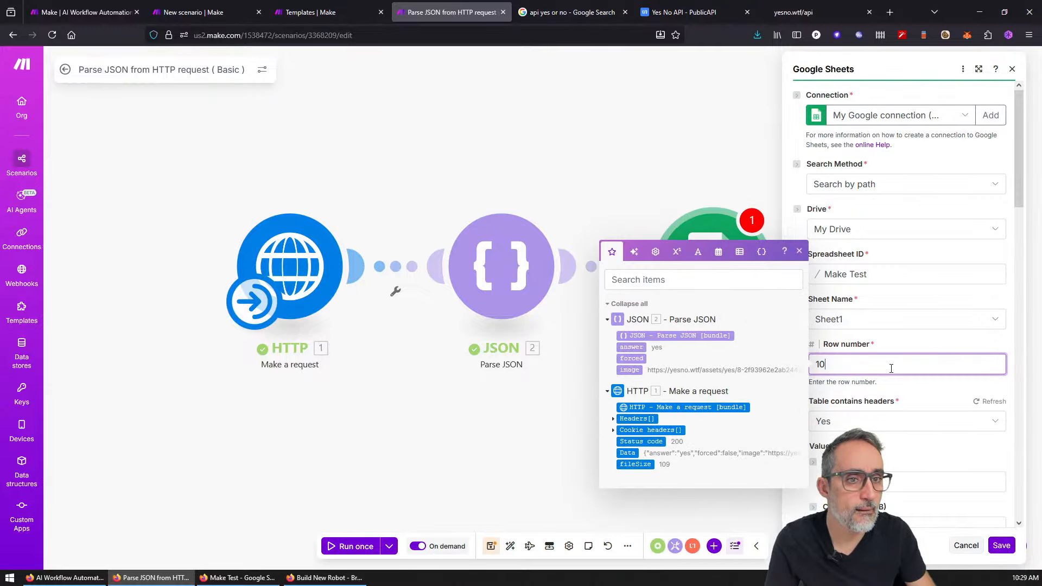
Step: Try mapping answer, image and forced into the first three column values
{"action": "scroll", "coordinate": [891, 368], "scroll_direction": "down", "scroll_amount": 4}
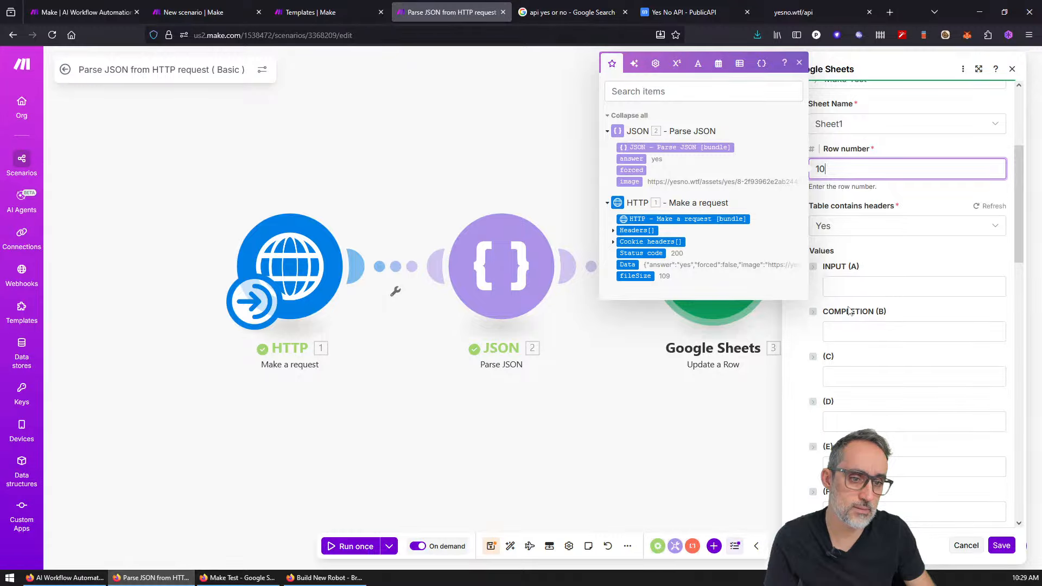
{"action": "left_click", "coordinate": [846, 376]}
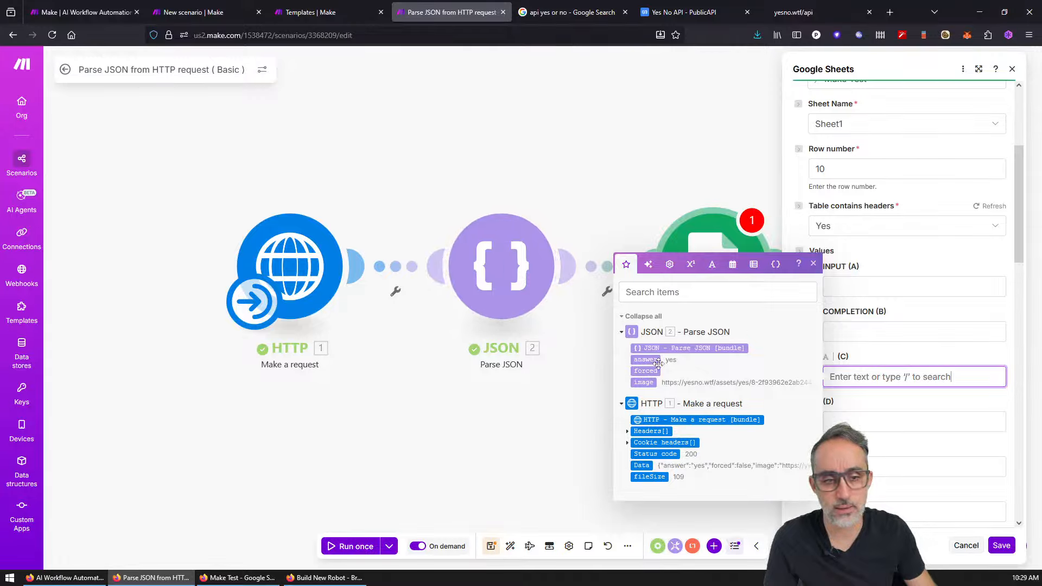
{"action": "left_click", "coordinate": [650, 361]}
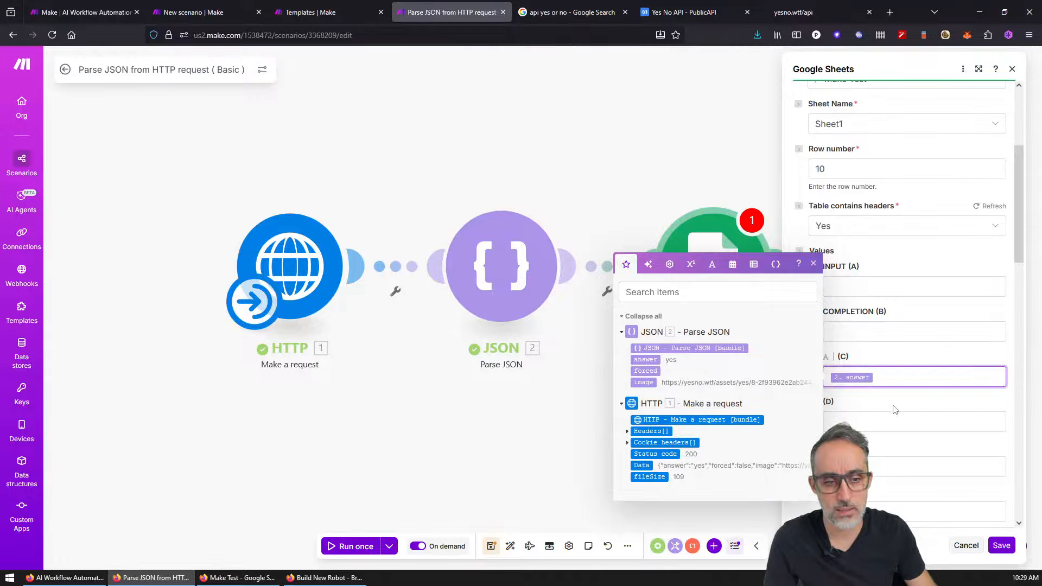
{"action": "left_click", "coordinate": [867, 418]}
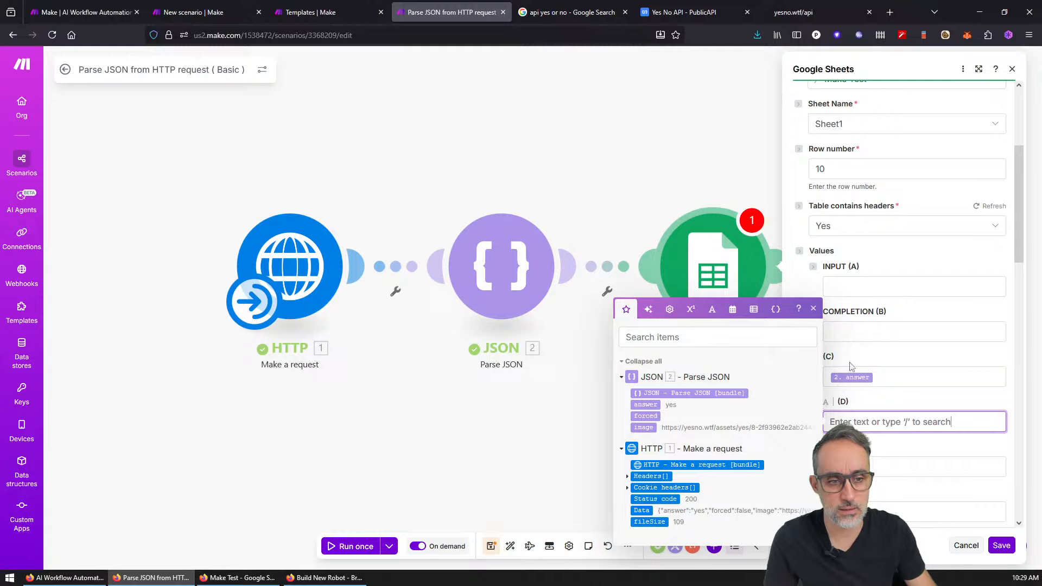
{"action": "left_click", "coordinate": [849, 285]}
{"action": "left_click", "coordinate": [654, 270]}
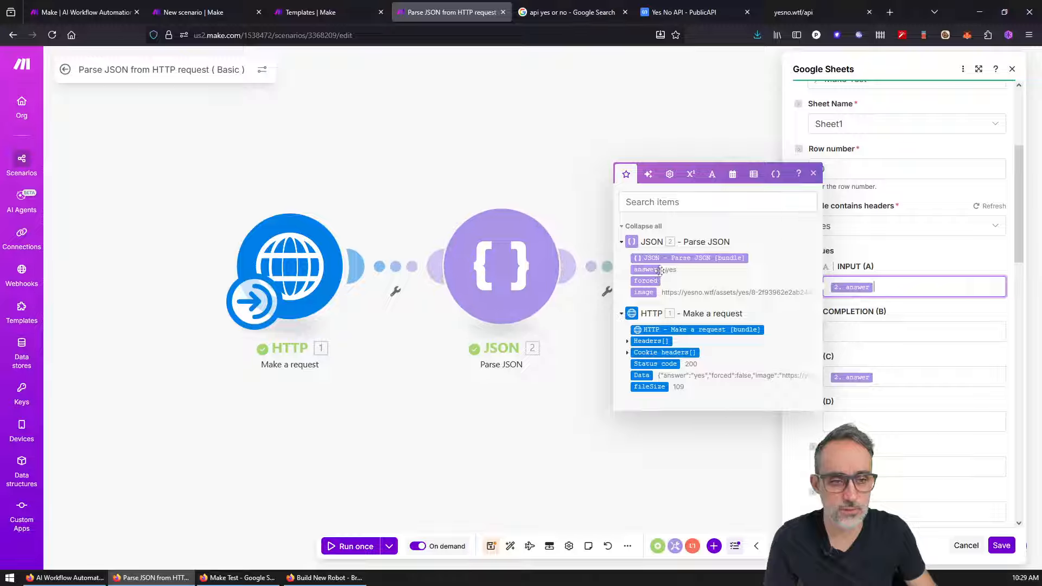
{"action": "key", "text": "Tab"}
{"action": "left_click", "coordinate": [642, 337]}
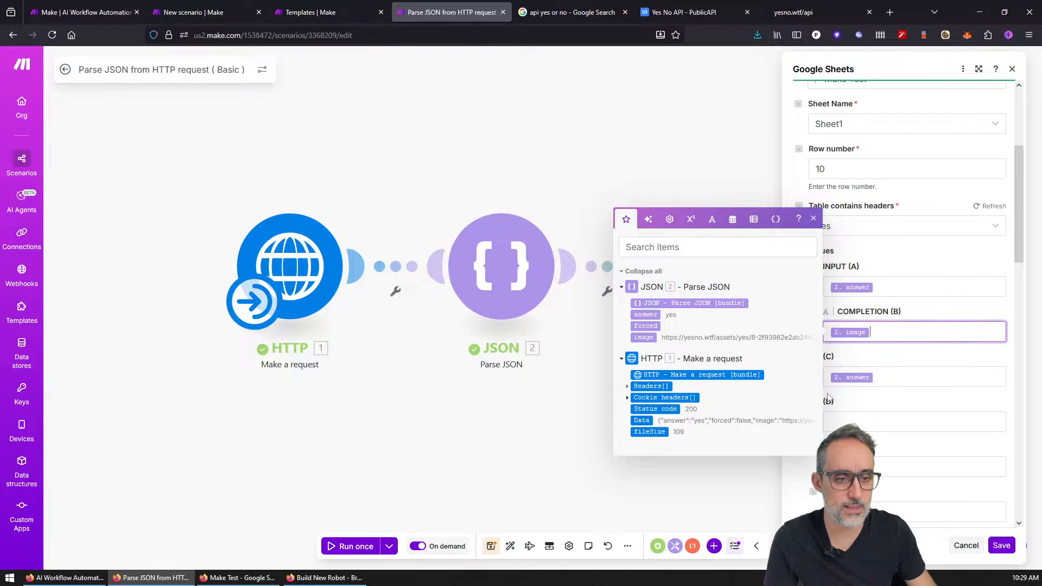
{"action": "left_click", "coordinate": [885, 377]}
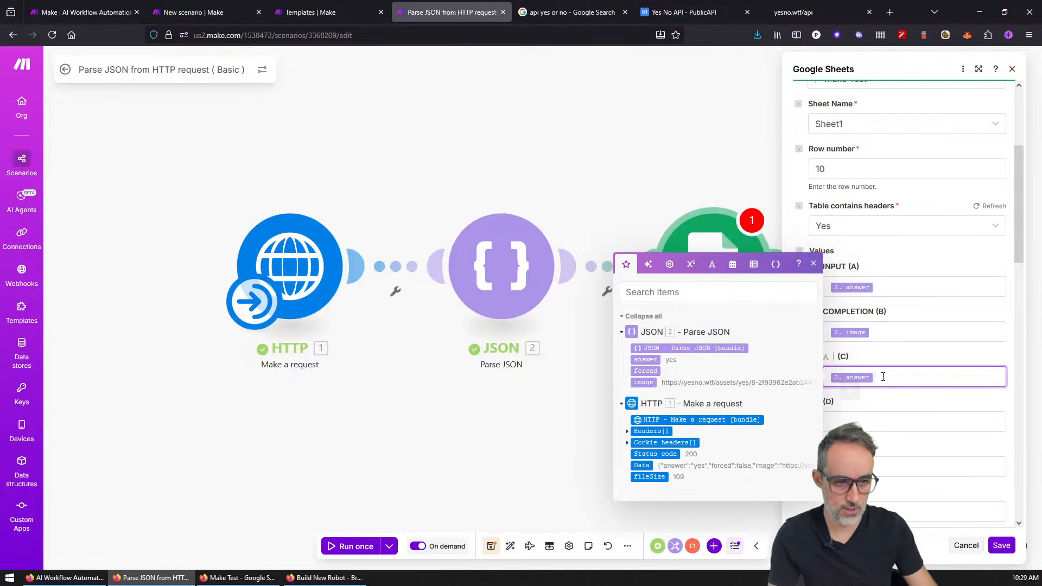
{"action": "key", "text": "BackSpace"}
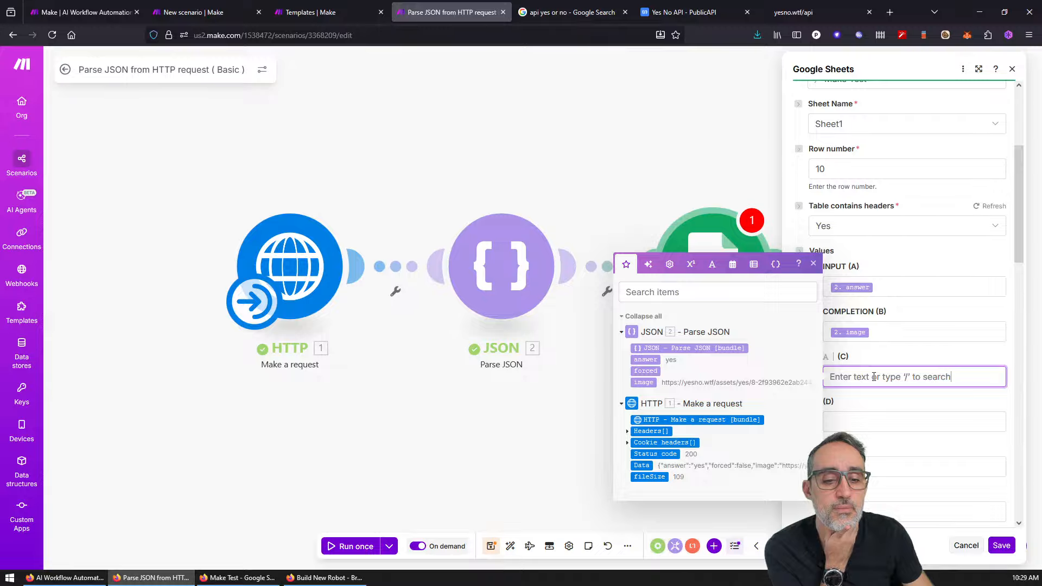
{"action": "left_click", "coordinate": [876, 328]}
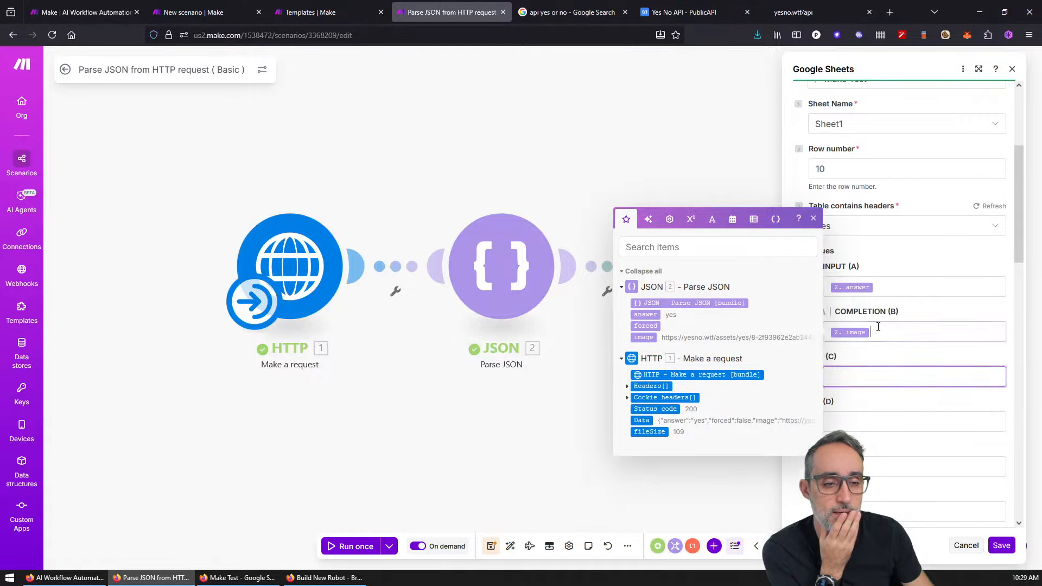
{"action": "key", "text": "BackSpace"}
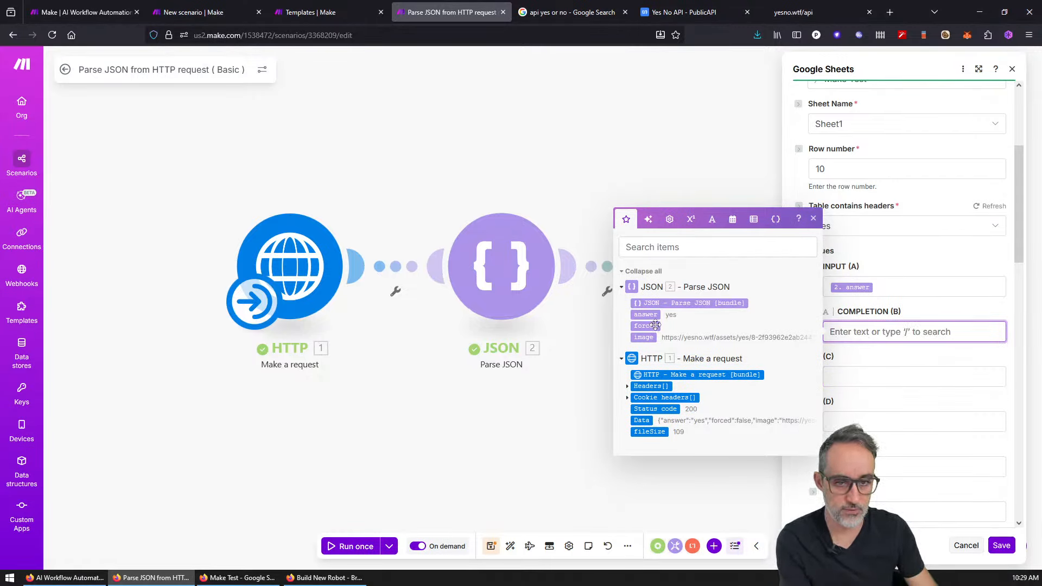
{"action": "left_click", "coordinate": [646, 325]}
{"action": "left_click", "coordinate": [846, 375]}
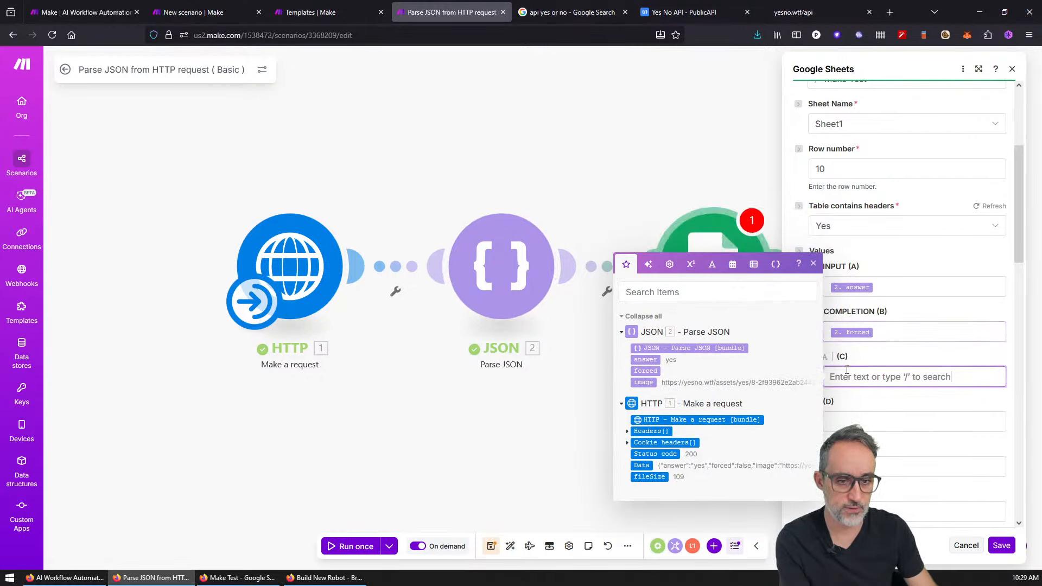
{"action": "left_click", "coordinate": [643, 382]}
Step: Clear the trial mappings from INPUT (A), COMPLETION (B) and column C
{"action": "left_click", "coordinate": [879, 289]}
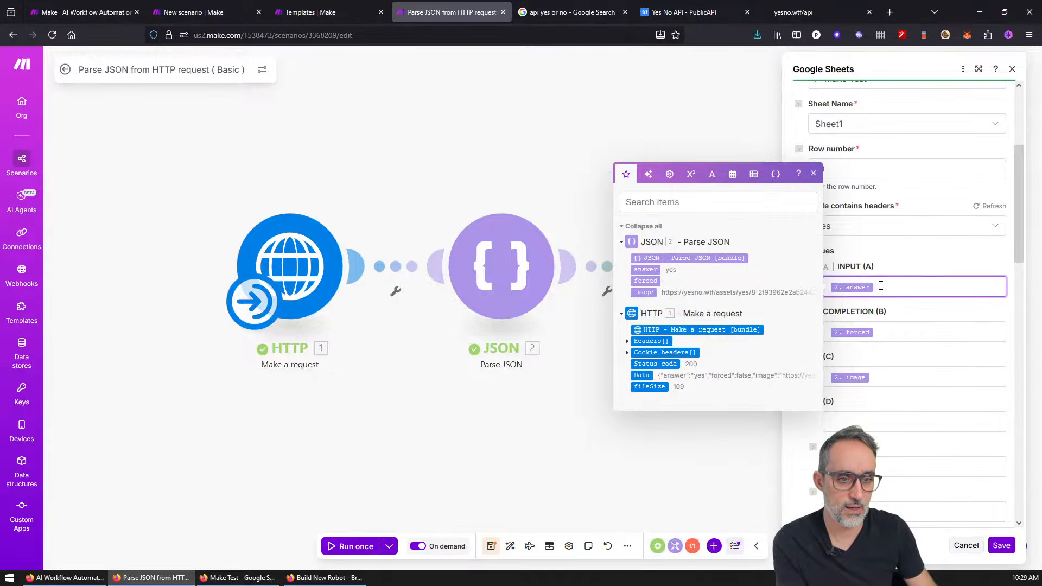
{"action": "key", "text": "BackSpace"}
{"action": "left_click", "coordinate": [888, 333]}
{"action": "key", "text": "BackSpace"}
{"action": "left_click", "coordinate": [888, 376]}
{"action": "key", "text": "BackSpace"}
{"action": "left_click", "coordinate": [877, 297]}
Step: Map the Parse JSON bundle to A, answer to B, forced to C, image to D, and save
{"action": "left_click", "coordinate": [877, 292]}
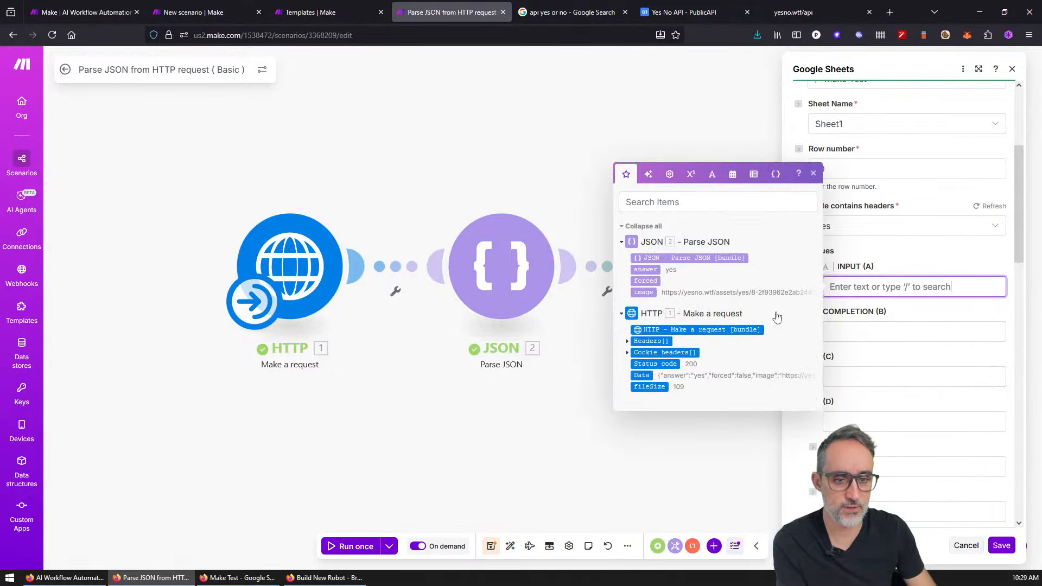
{"action": "left_click", "coordinate": [680, 258]}
{"action": "left_click", "coordinate": [862, 328]}
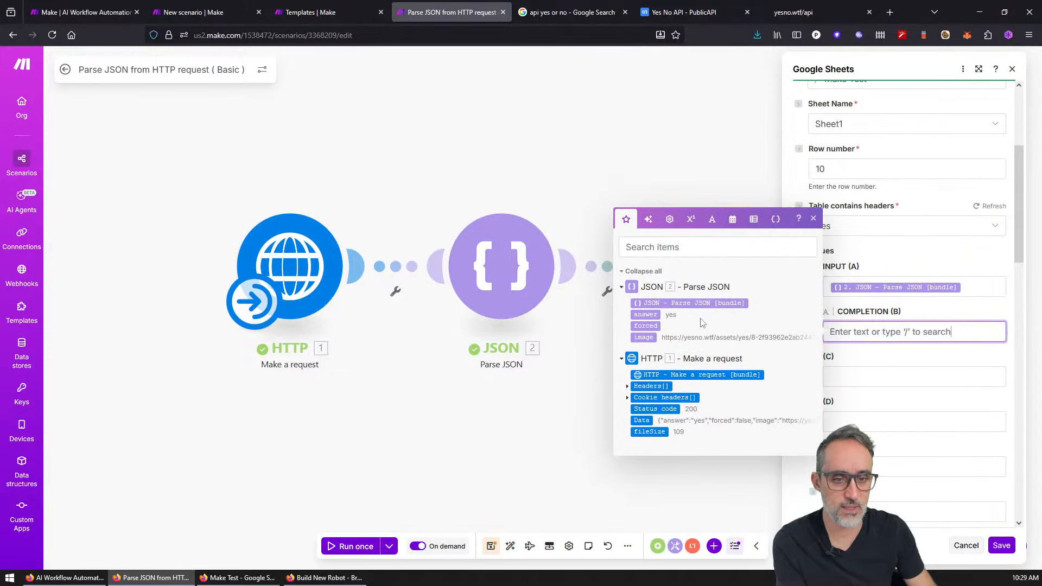
{"action": "left_click", "coordinate": [645, 315]}
{"action": "left_click", "coordinate": [843, 375]}
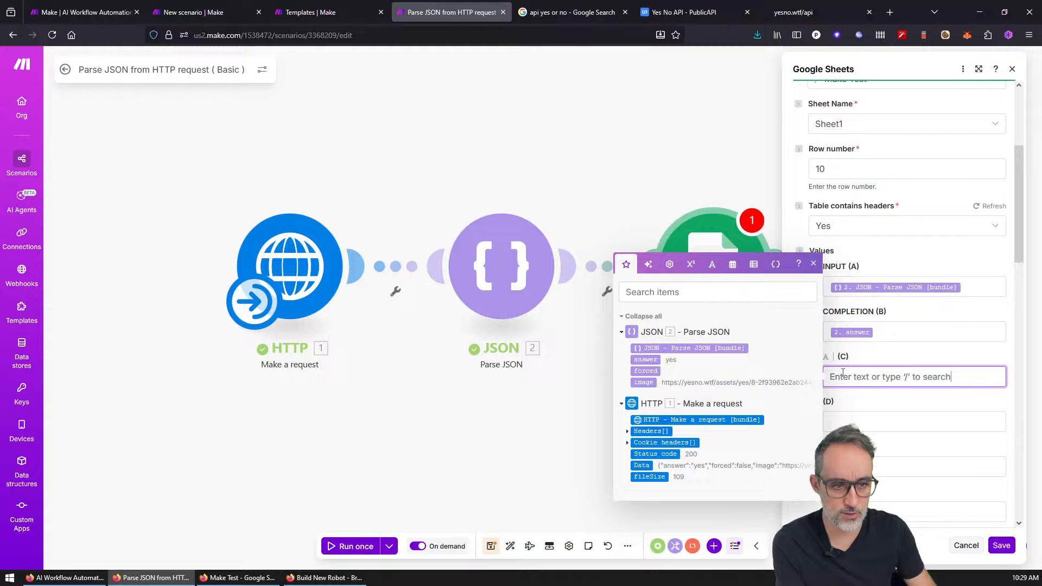
{"action": "left_click", "coordinate": [645, 370]}
{"action": "left_click", "coordinate": [856, 421]}
{"action": "left_click", "coordinate": [644, 428]}
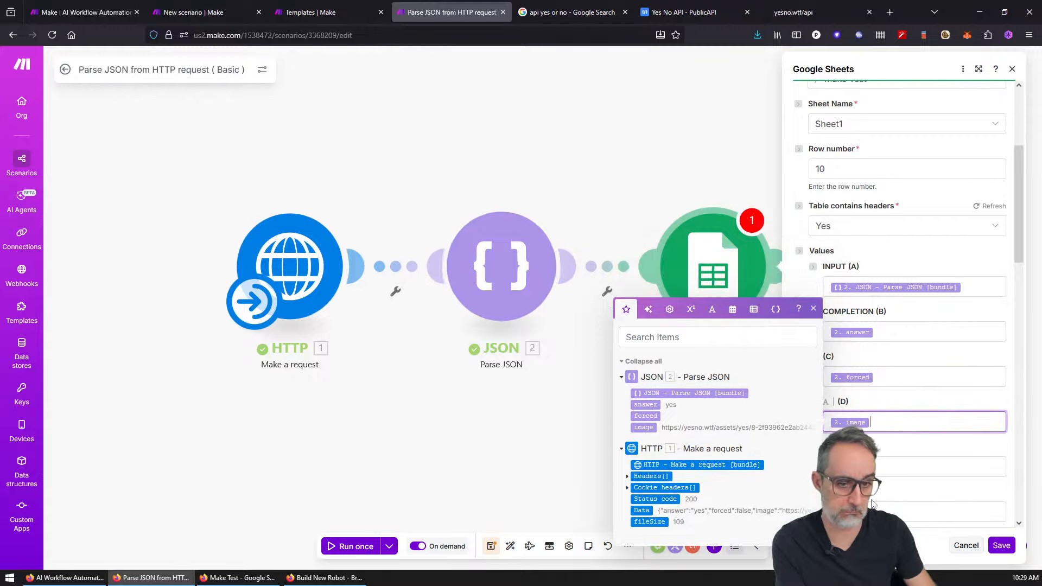
{"action": "left_click", "coordinate": [997, 545]}
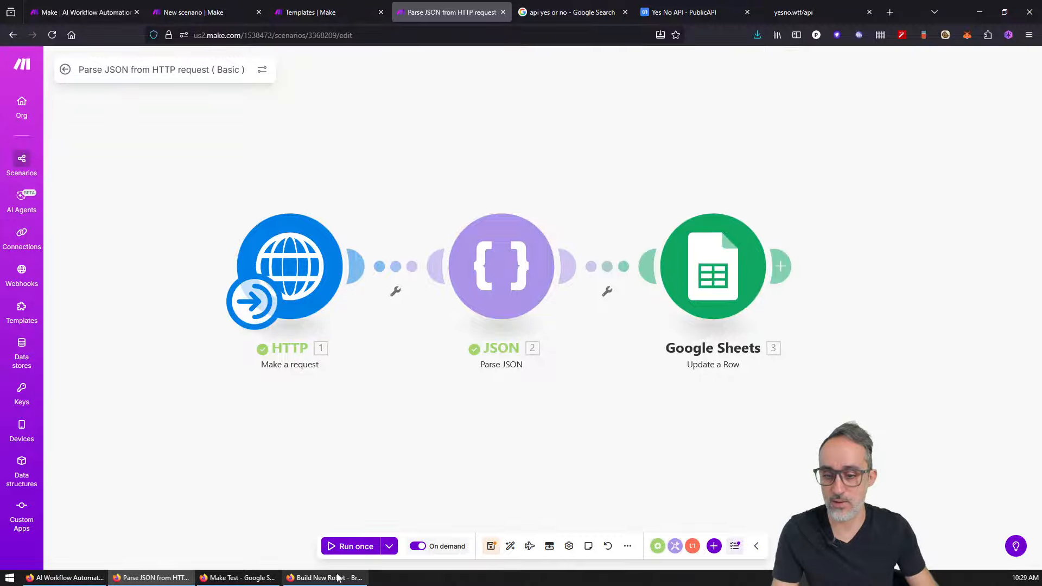
Step: Bring up the Make Test spreadsheet and select the still-empty row 10 of Sheet1
{"action": "left_click", "coordinate": [244, 578]}
{"action": "scroll", "coordinate": [684, 358], "scroll_direction": "down", "scroll_amount": 4}
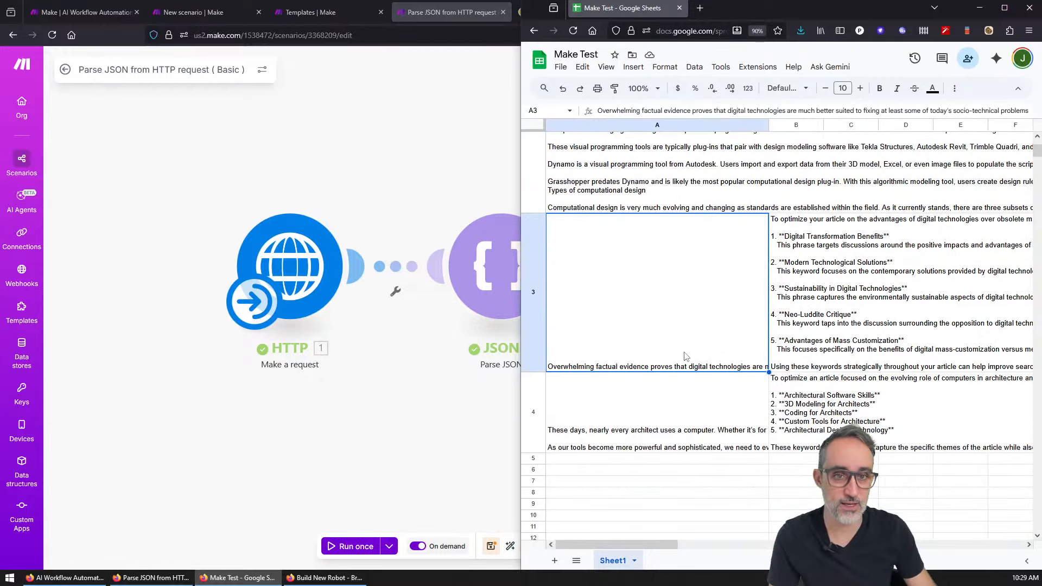
{"action": "scroll", "coordinate": [685, 357], "scroll_direction": "up", "scroll_amount": 1}
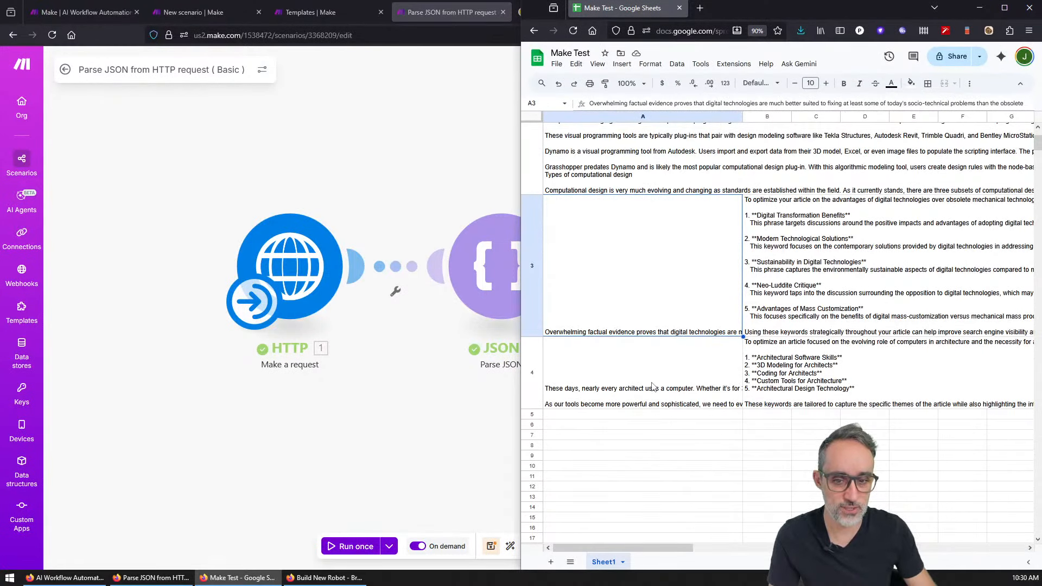
{"action": "scroll", "coordinate": [653, 386], "scroll_direction": "down", "scroll_amount": 1}
{"action": "left_click", "coordinate": [533, 423]}
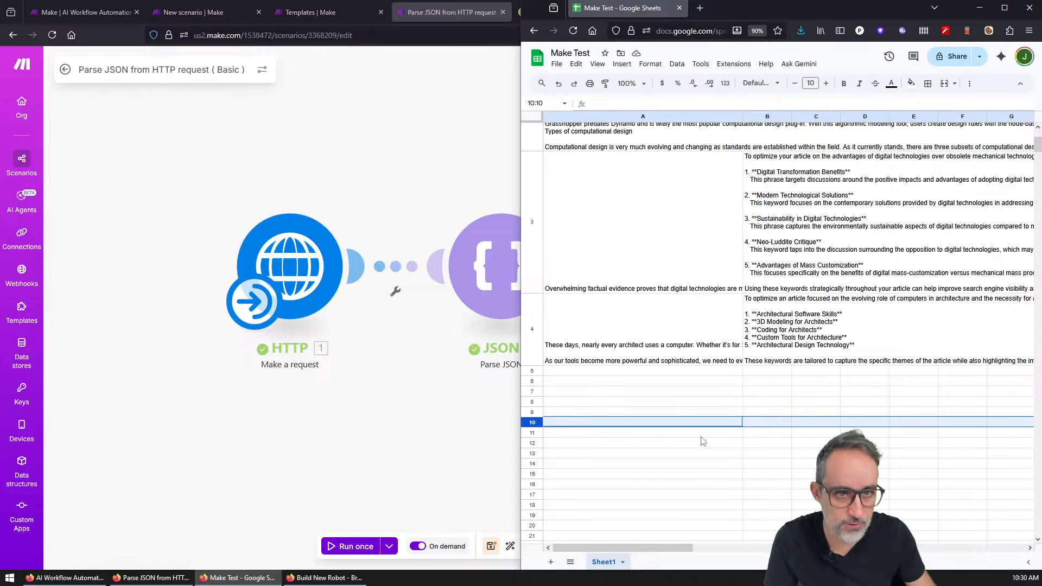
{"action": "scroll", "coordinate": [695, 390], "scroll_direction": "up", "scroll_amount": 2}
{"action": "scroll", "coordinate": [681, 326], "scroll_direction": "down", "scroll_amount": 2}
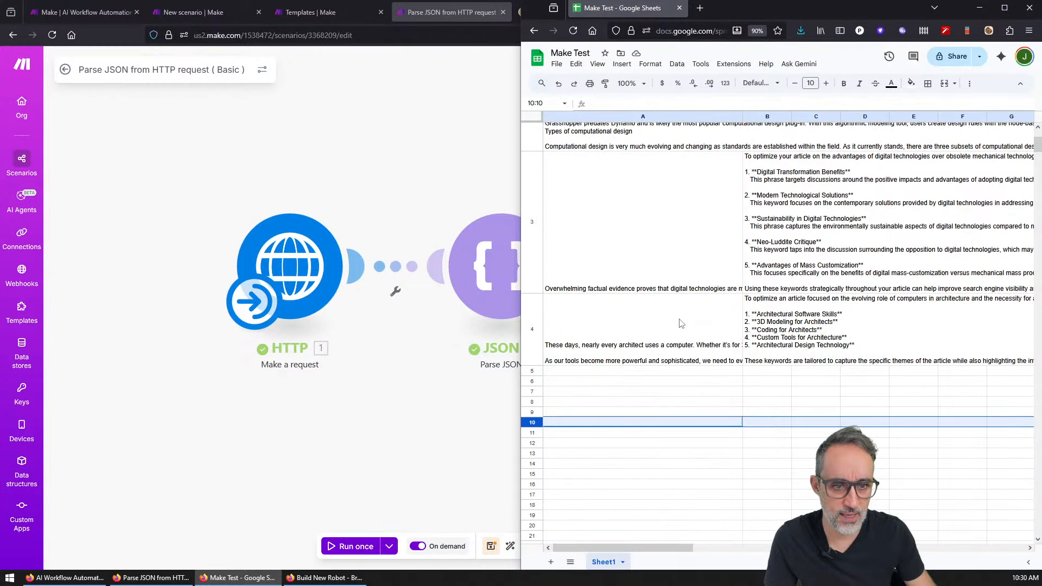
{"action": "scroll", "coordinate": [681, 324], "scroll_direction": "down", "scroll_amount": 2}
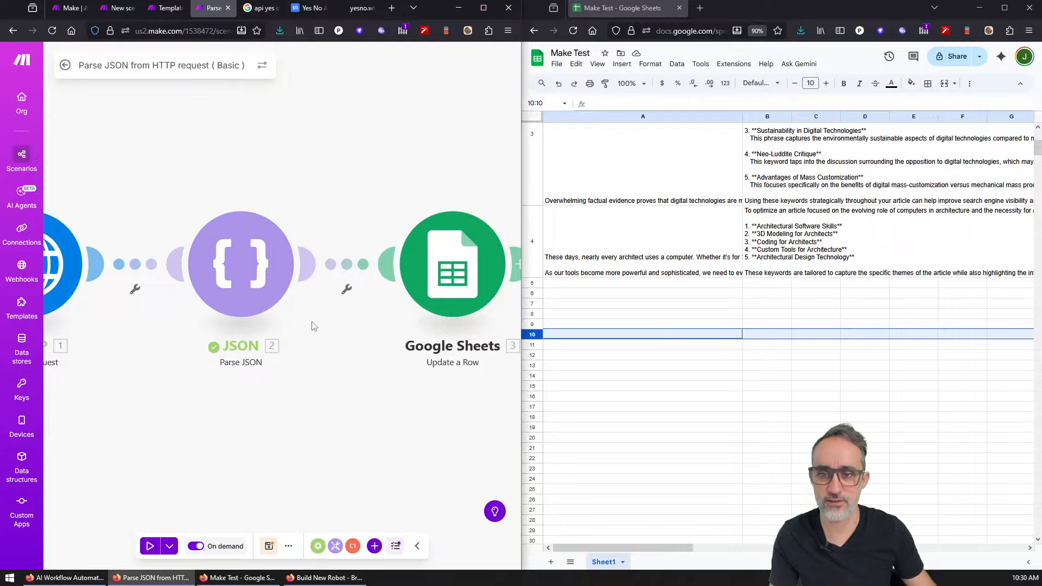
{"action": "scroll", "coordinate": [312, 326], "scroll_direction": "down", "scroll_amount": 3}
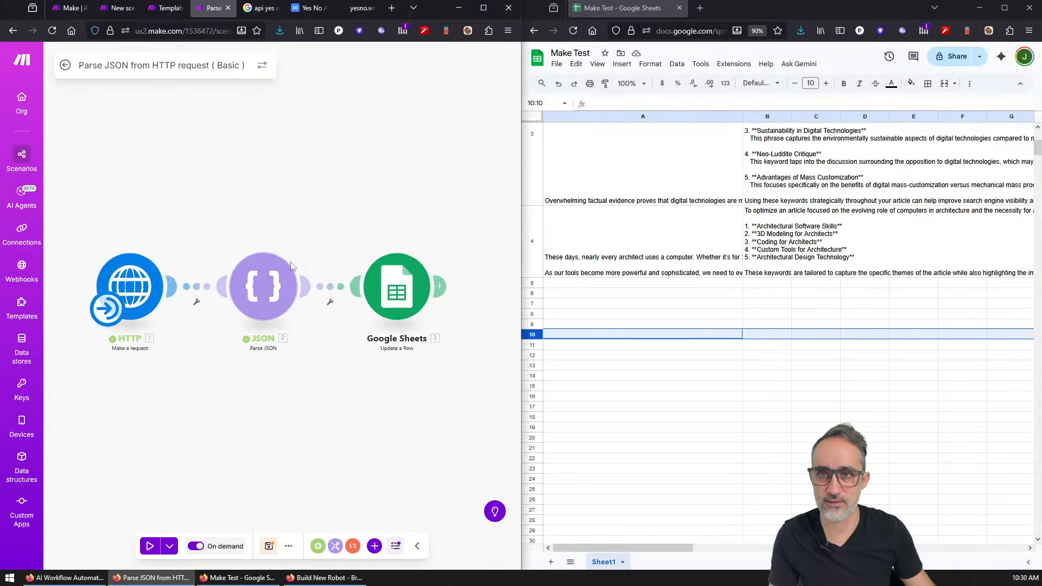
{"action": "left_click", "coordinate": [315, 14]}
{"action": "middle_click", "coordinate": [314, 14]}
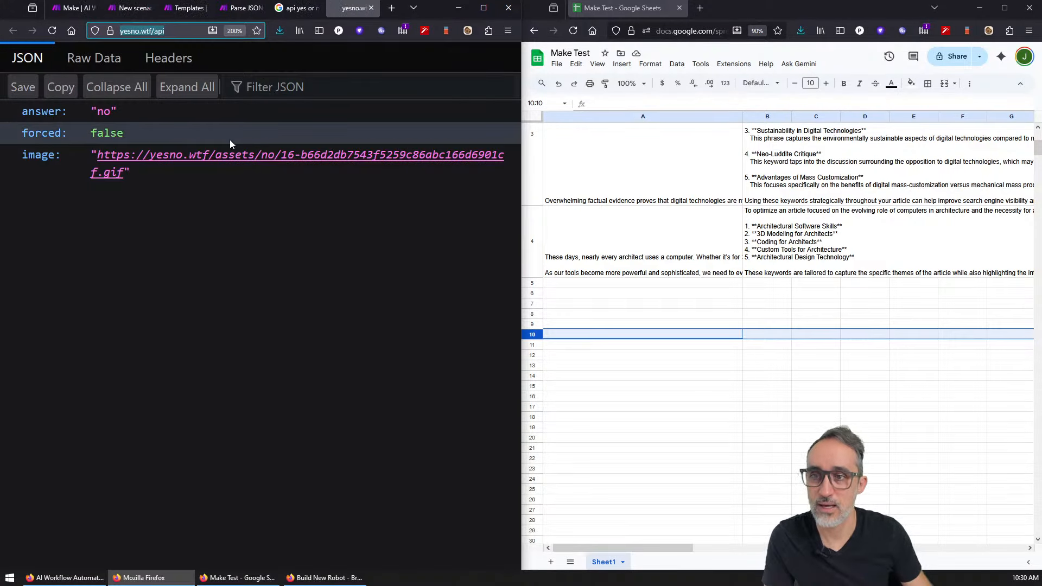
{"action": "left_click", "coordinate": [183, 31]}
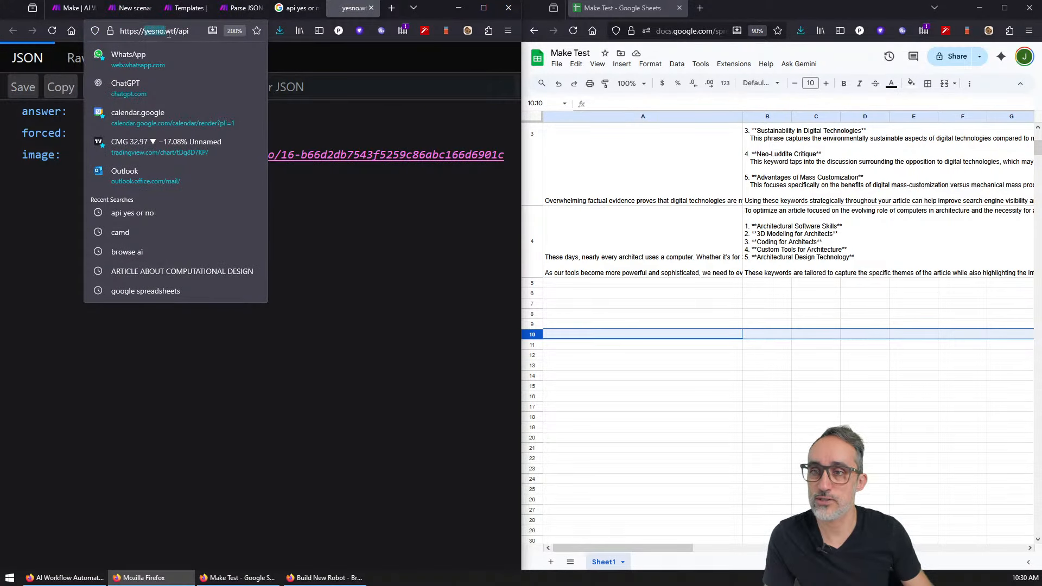
{"action": "left_click_drag", "start_coordinate": [169, 33], "coordinate": [181, 33]}
{"action": "left_click", "coordinate": [467, 332]}
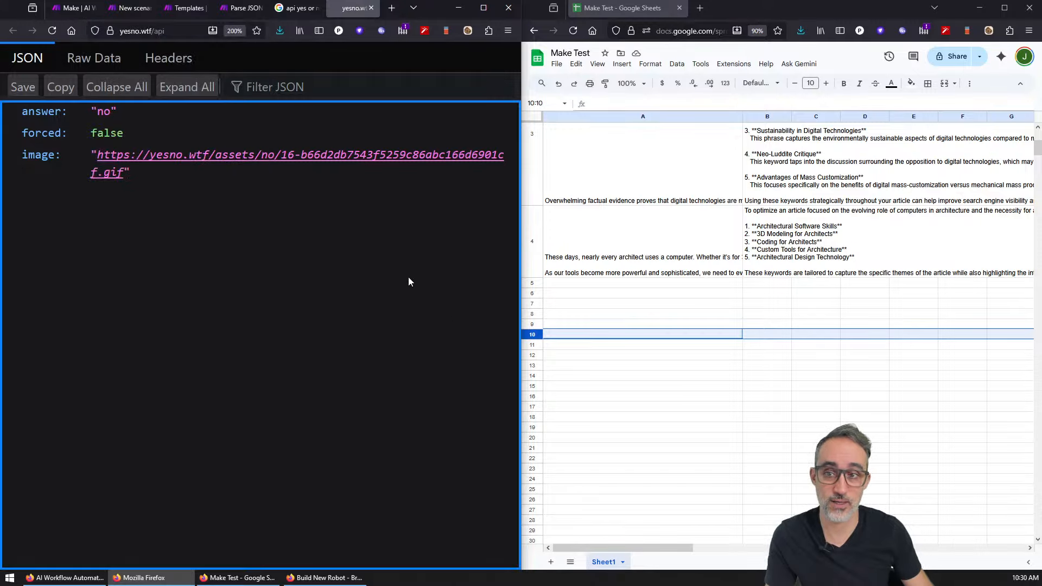
{"action": "scroll", "coordinate": [307, 232], "scroll_direction": "down", "scroll_amount": 2}
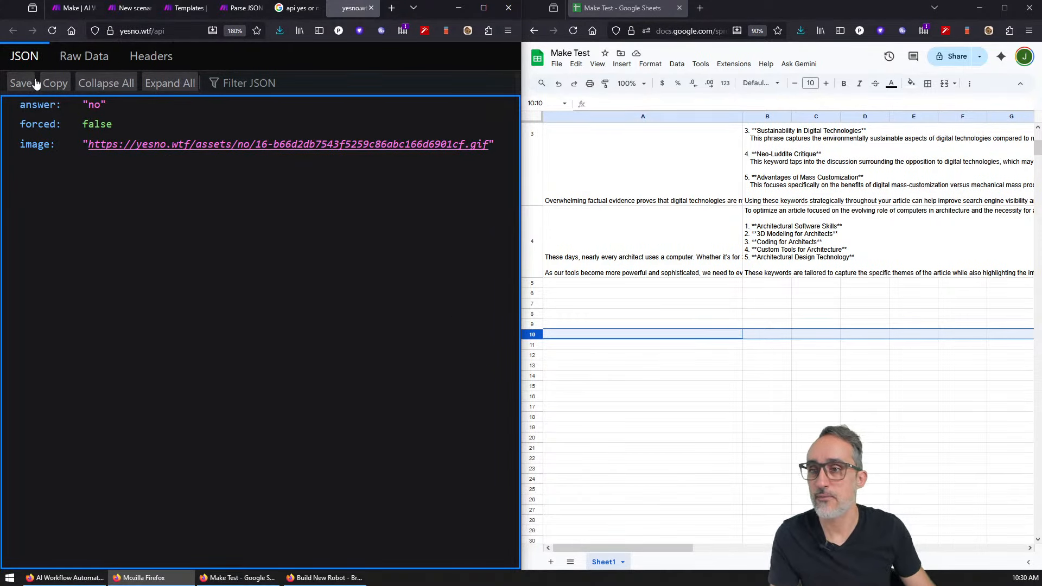
{"action": "left_click", "coordinate": [86, 56]}
{"action": "left_click_drag", "start_coordinate": [252, 121], "coordinate": [8, 108]}
{"action": "scroll", "coordinate": [160, 184], "scroll_direction": "up", "scroll_amount": 3}
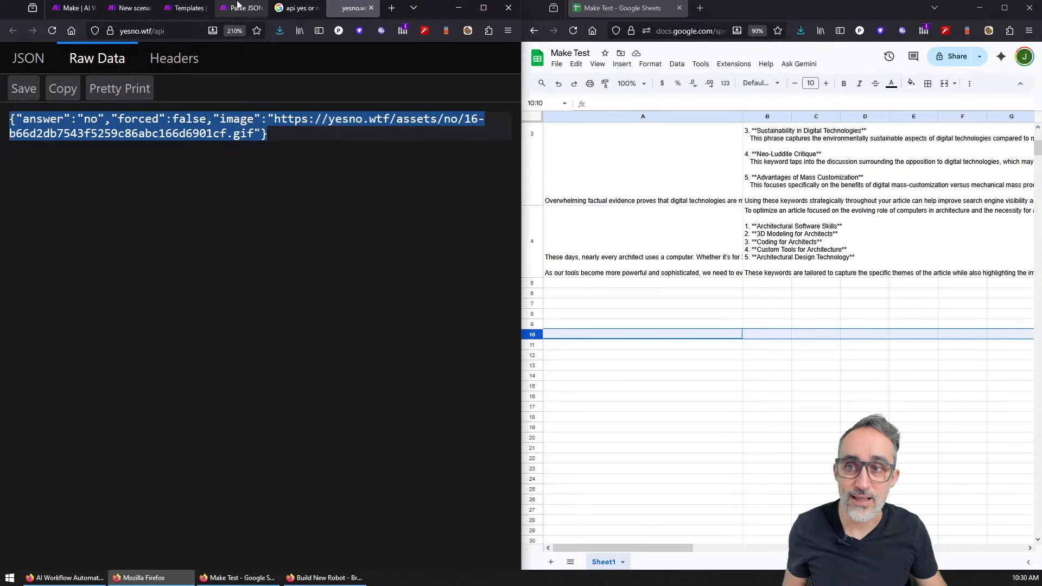
{"action": "left_click", "coordinate": [295, 6]}
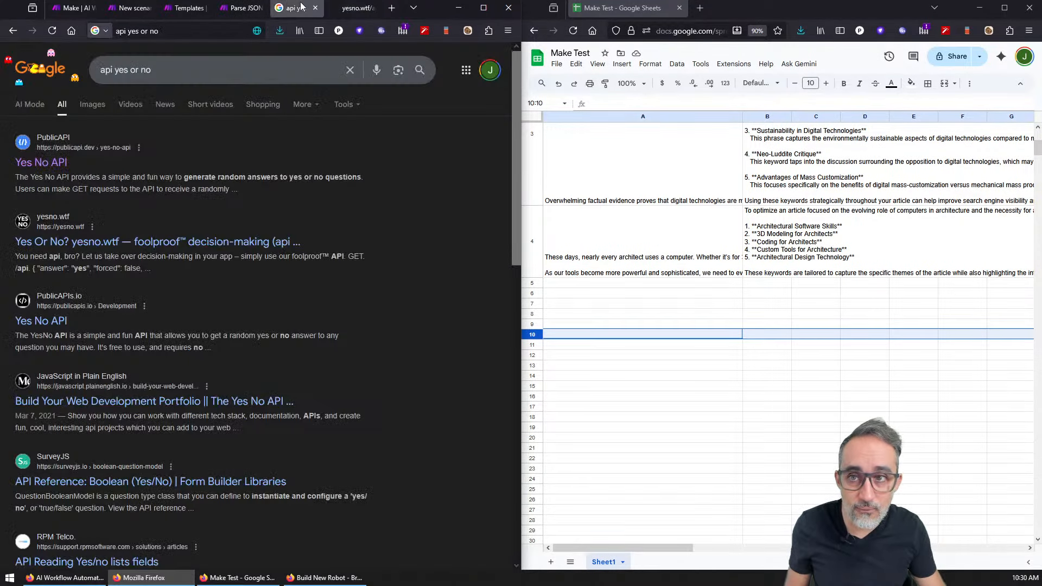
{"action": "left_click", "coordinate": [242, 8]}
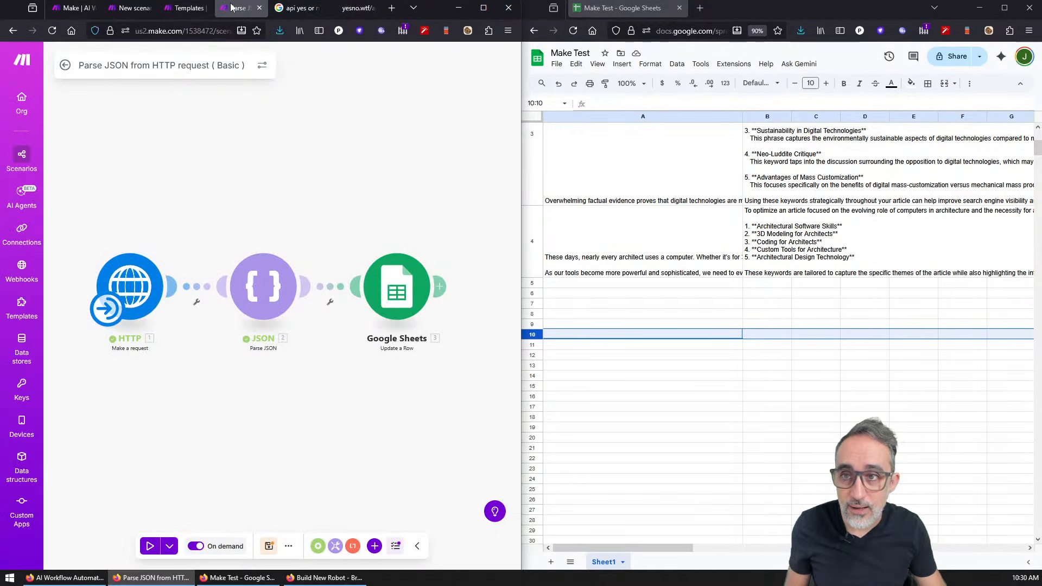
{"action": "left_click", "coordinate": [136, 286]}
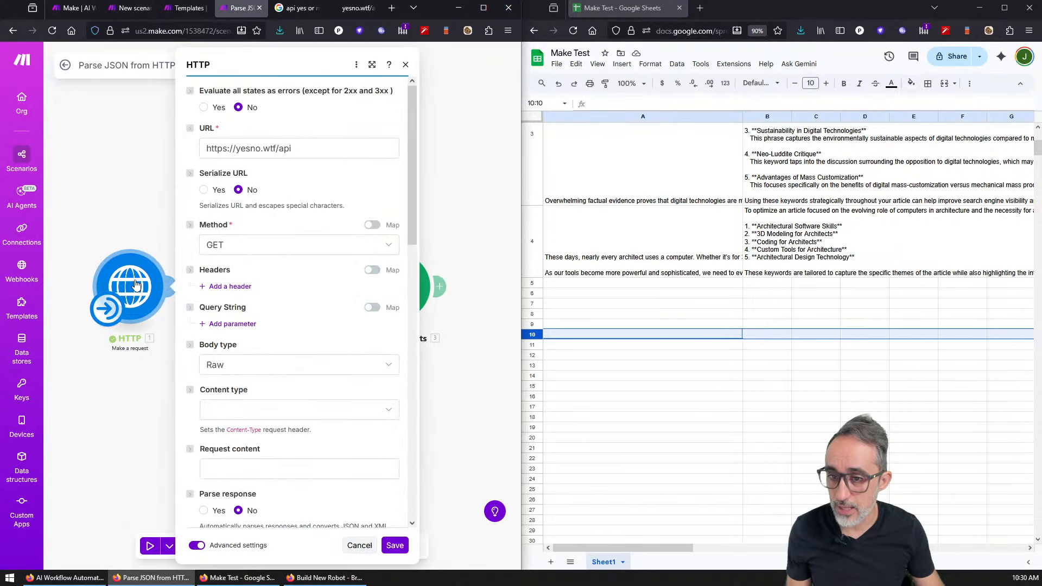
{"action": "left_click_drag", "start_coordinate": [293, 144], "coordinate": [204, 149]}
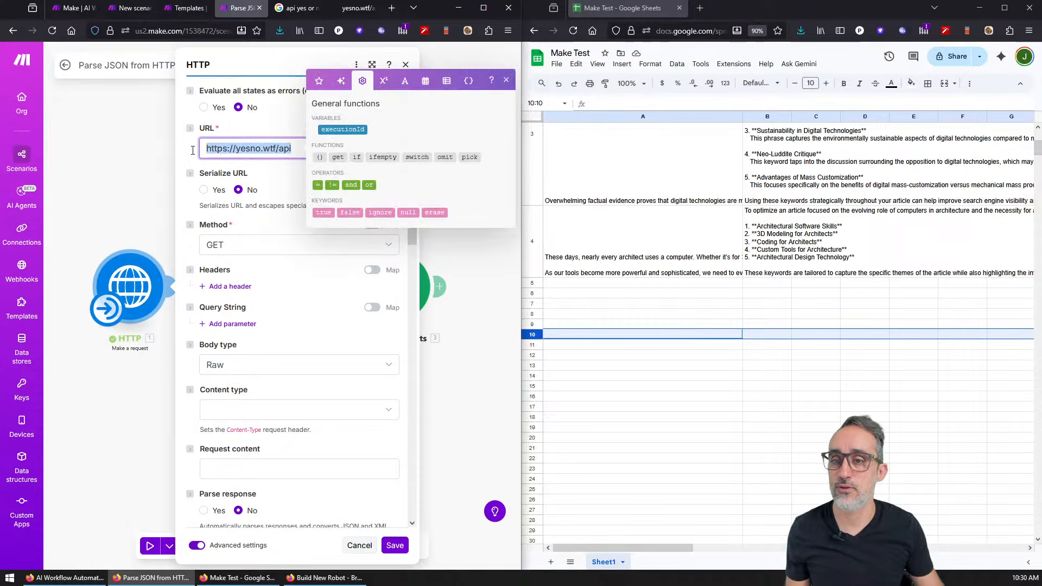
{"action": "left_click", "coordinate": [99, 205]}
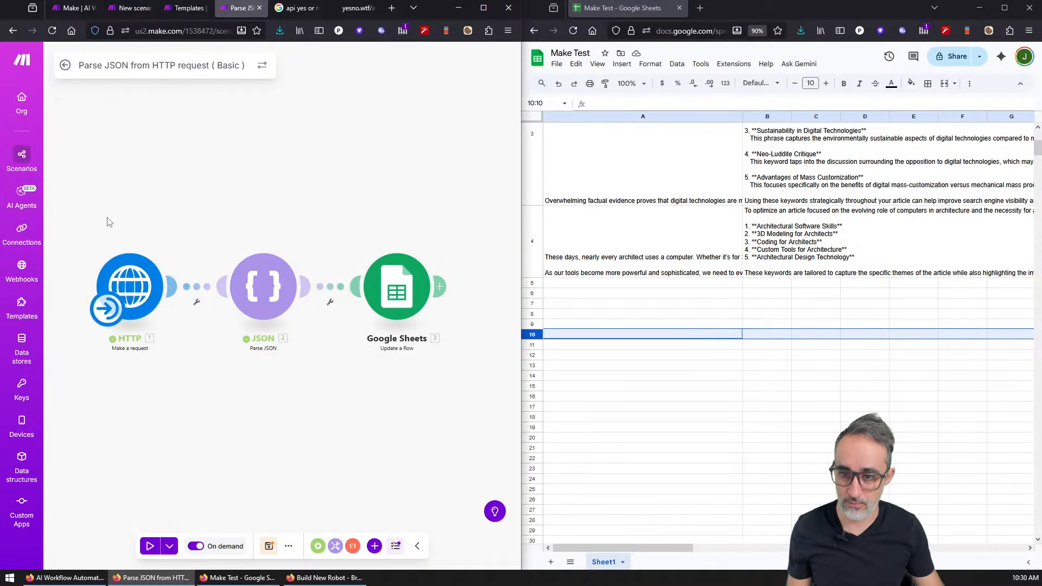
{"action": "left_click", "coordinate": [264, 294]}
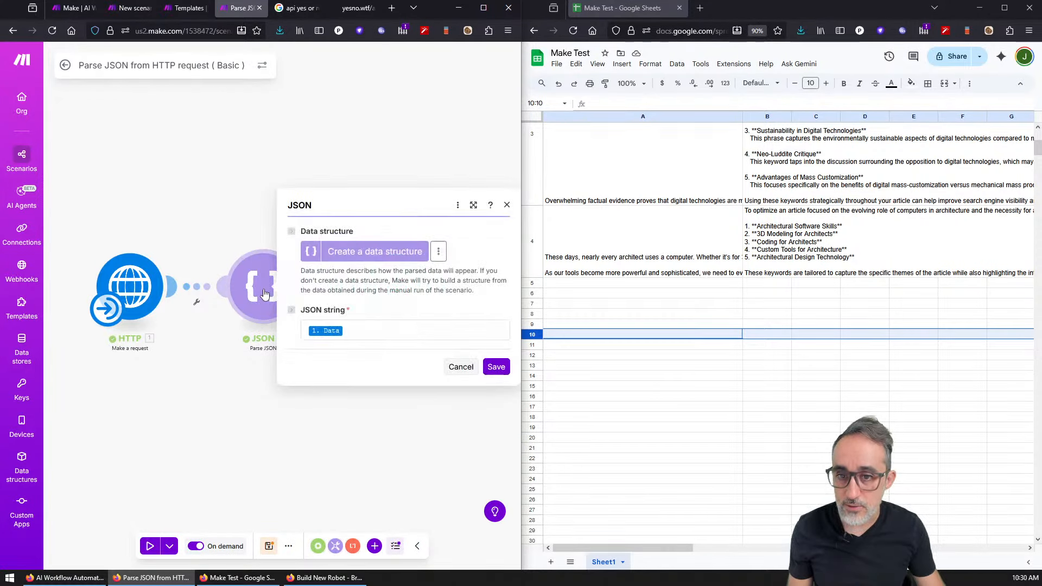
{"action": "left_click", "coordinate": [353, 334]}
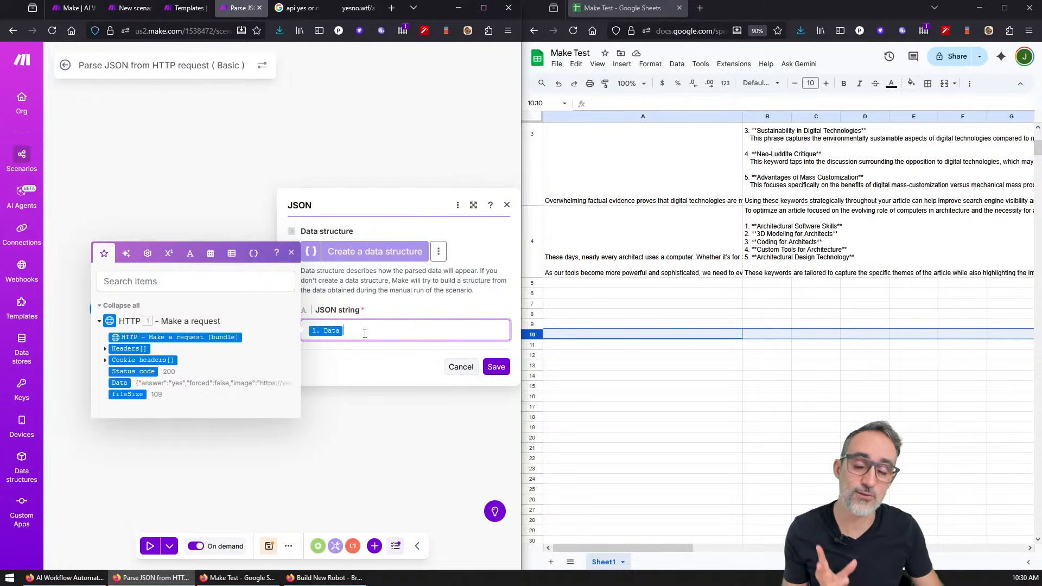
{"action": "left_click", "coordinate": [506, 205]}
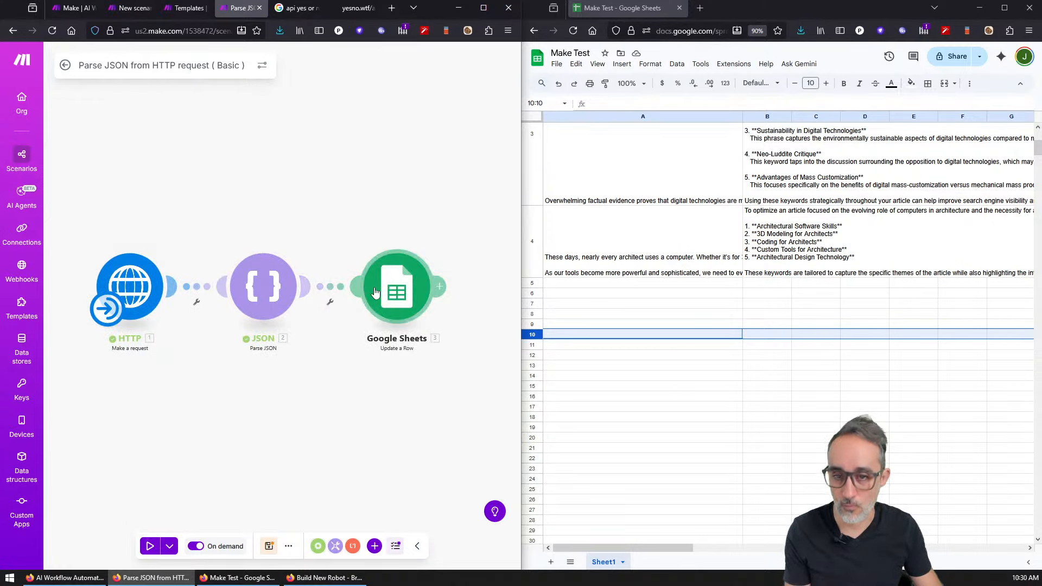
{"action": "left_click", "coordinate": [375, 293]}
{"action": "left_click_drag", "start_coordinate": [343, 172], "coordinate": [346, 249]}
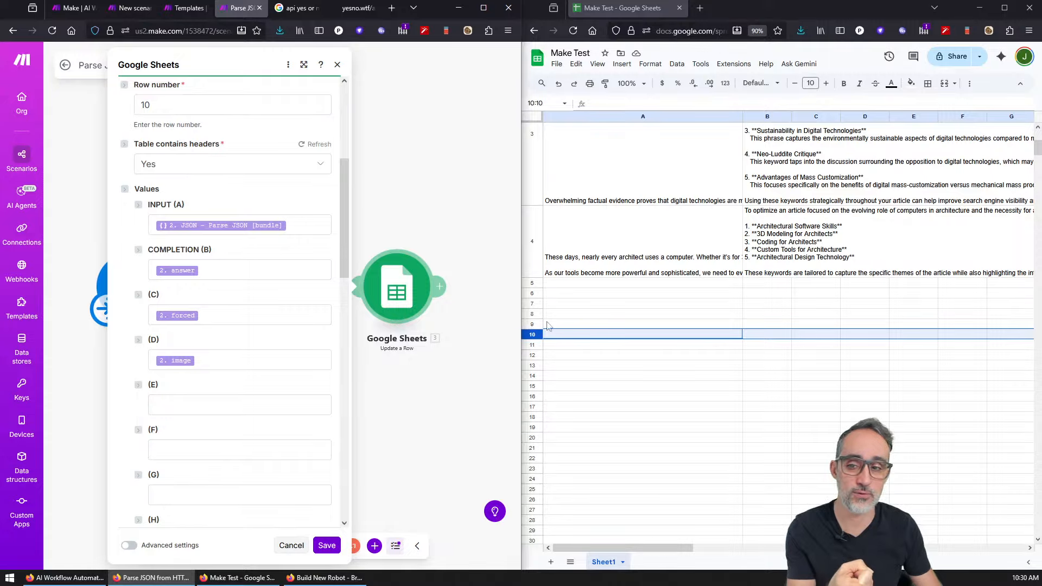
{"action": "left_click", "coordinate": [198, 225]}
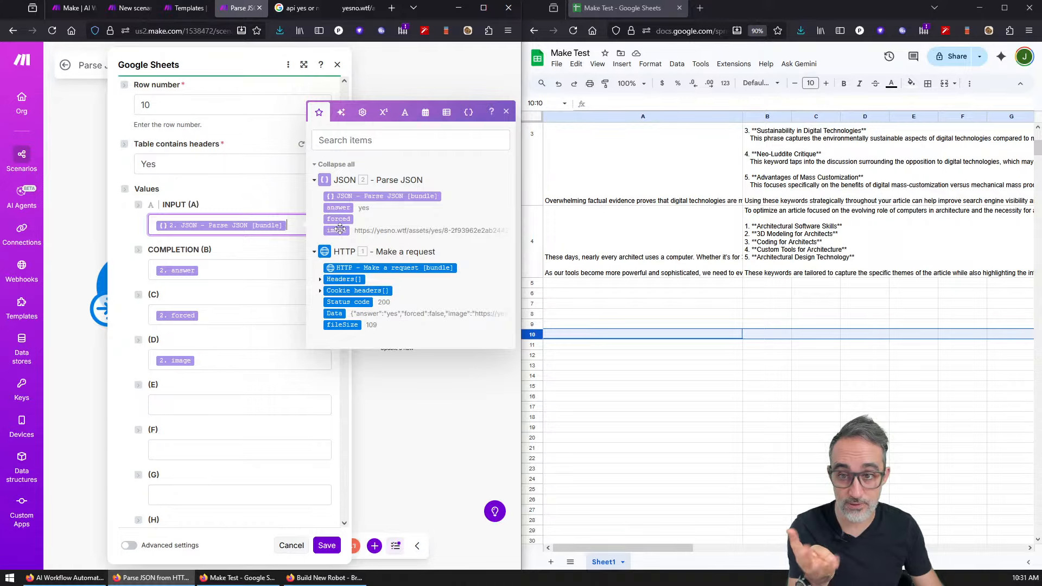
{"action": "left_click", "coordinate": [507, 112]}
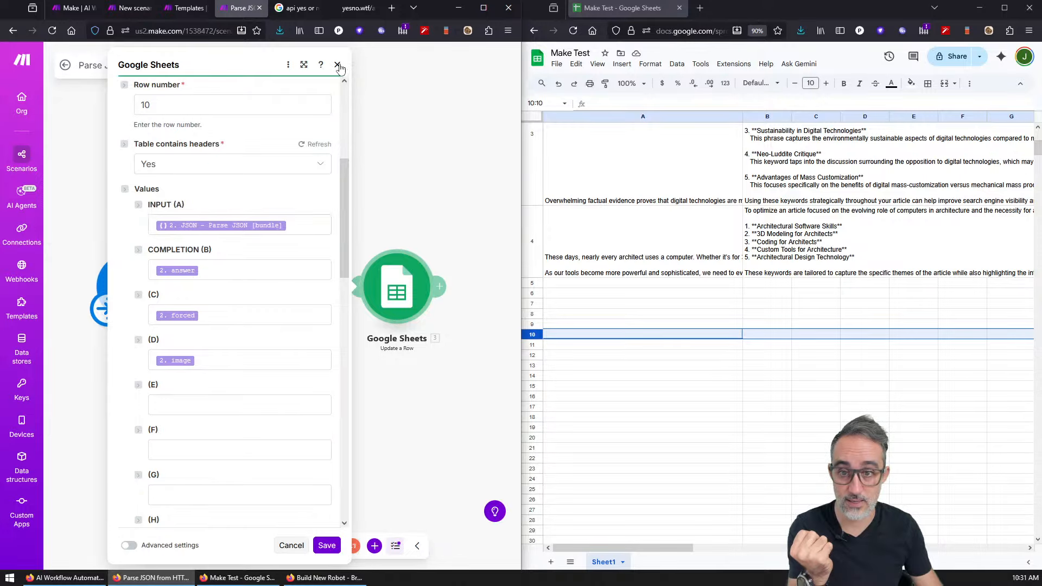
{"action": "left_click", "coordinate": [337, 65]}
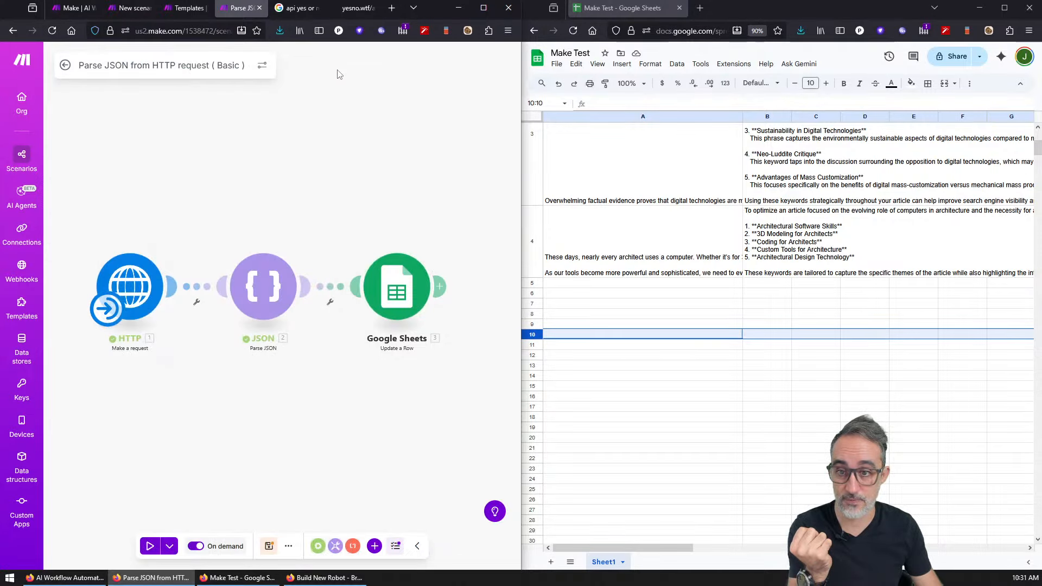
{"action": "left_click", "coordinate": [151, 547]}
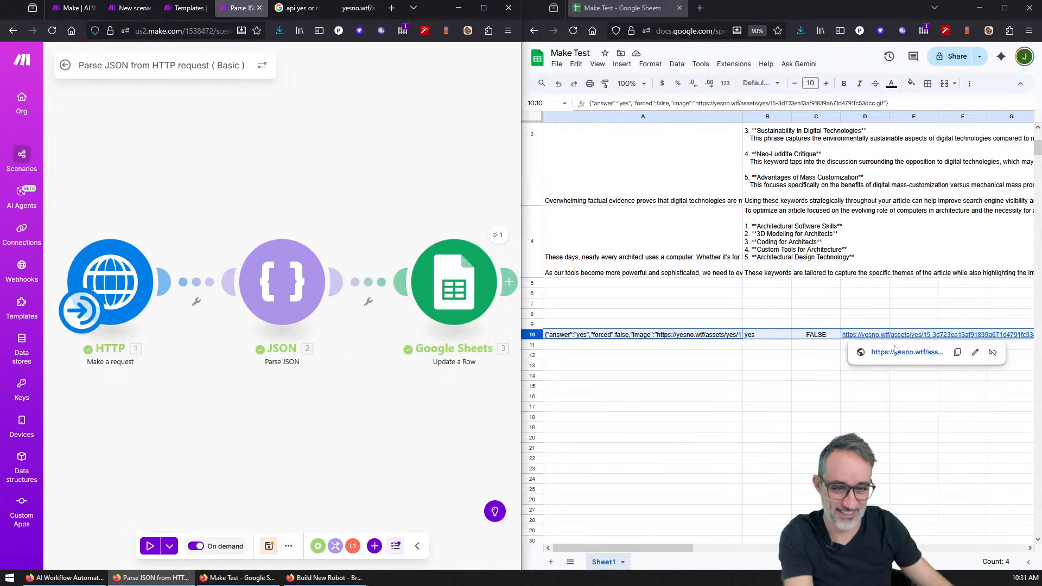
{"action": "left_click", "coordinate": [890, 353]}
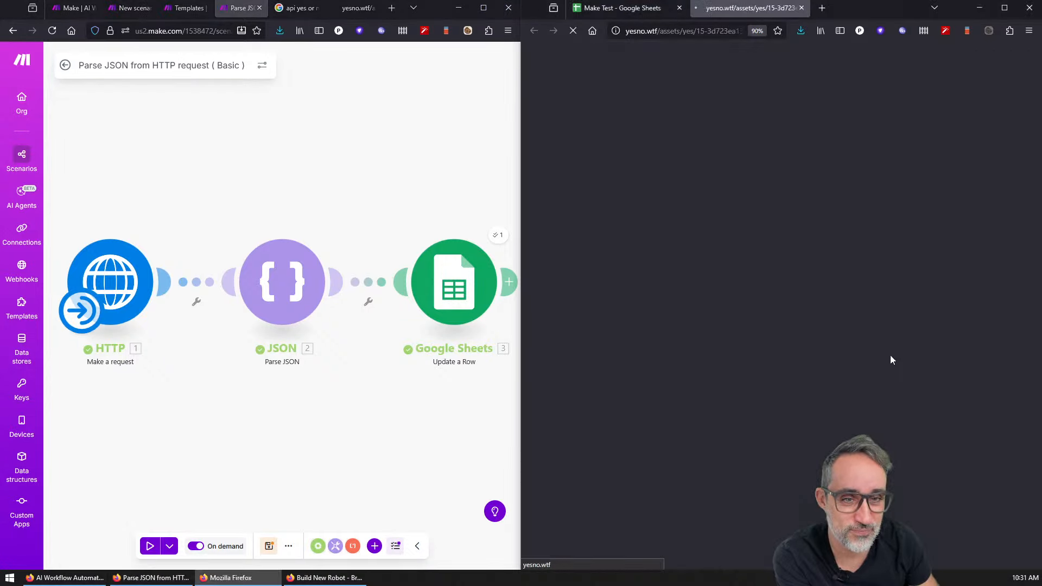
{"action": "left_click", "coordinate": [801, 7]}
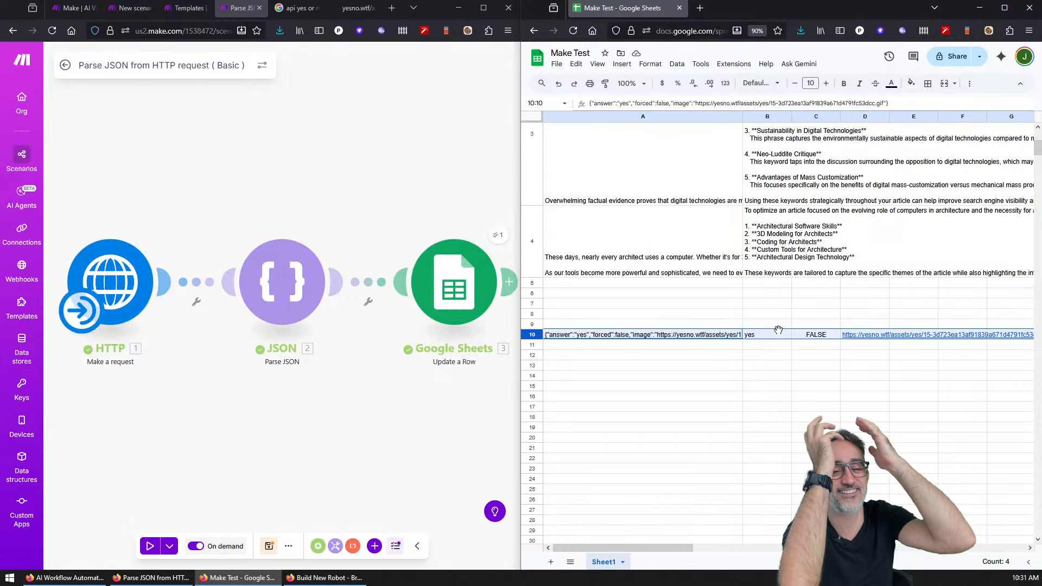
{"action": "left_click", "coordinate": [662, 335]}
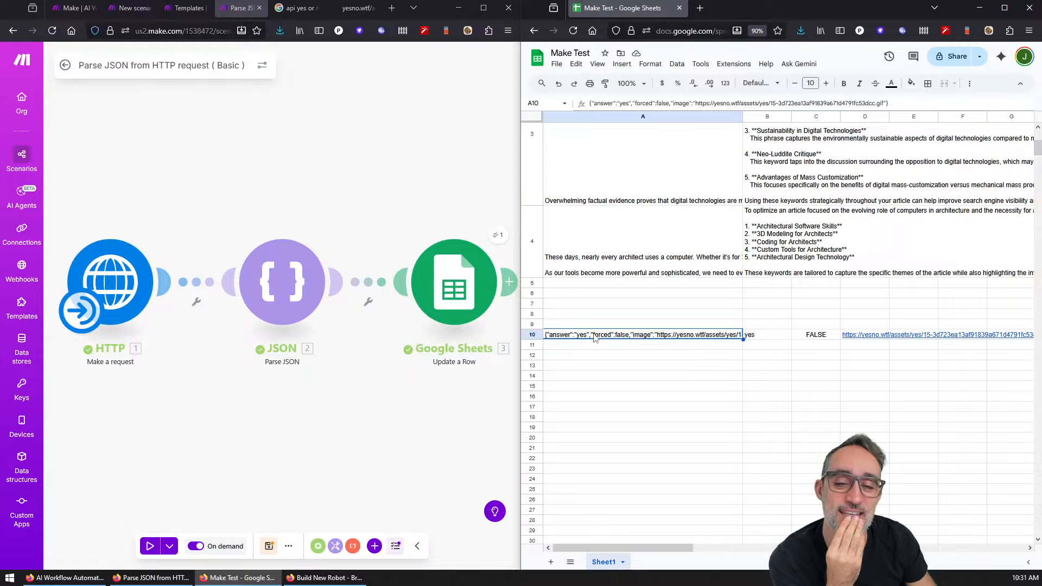
{"action": "double_click", "coordinate": [554, 336]}
{"action": "left_click", "coordinate": [556, 345]}
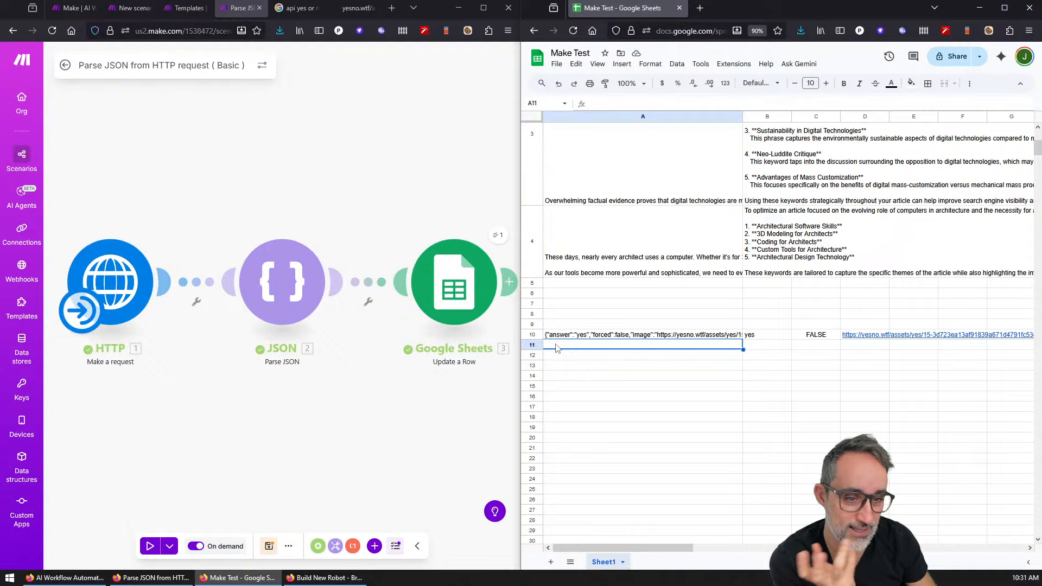
{"action": "left_click", "coordinate": [760, 336]}
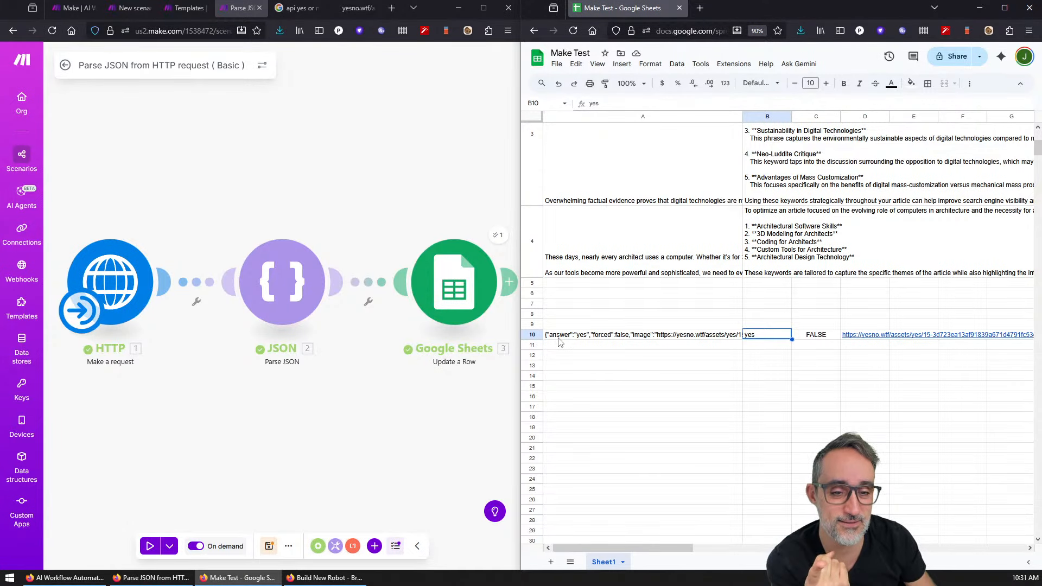
{"action": "left_click", "coordinate": [821, 340]}
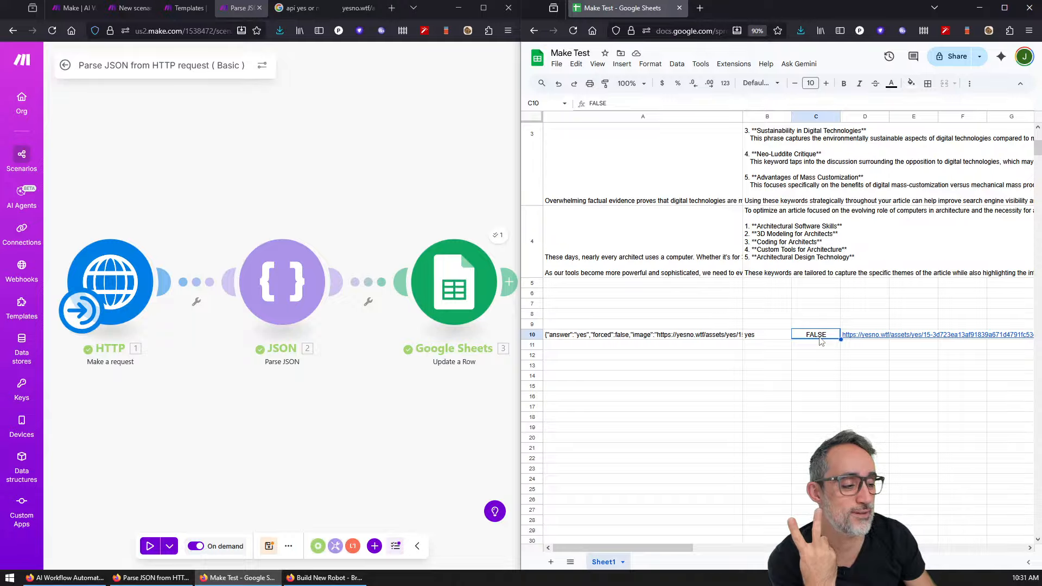
{"action": "mouse_move", "coordinate": [868, 340]}
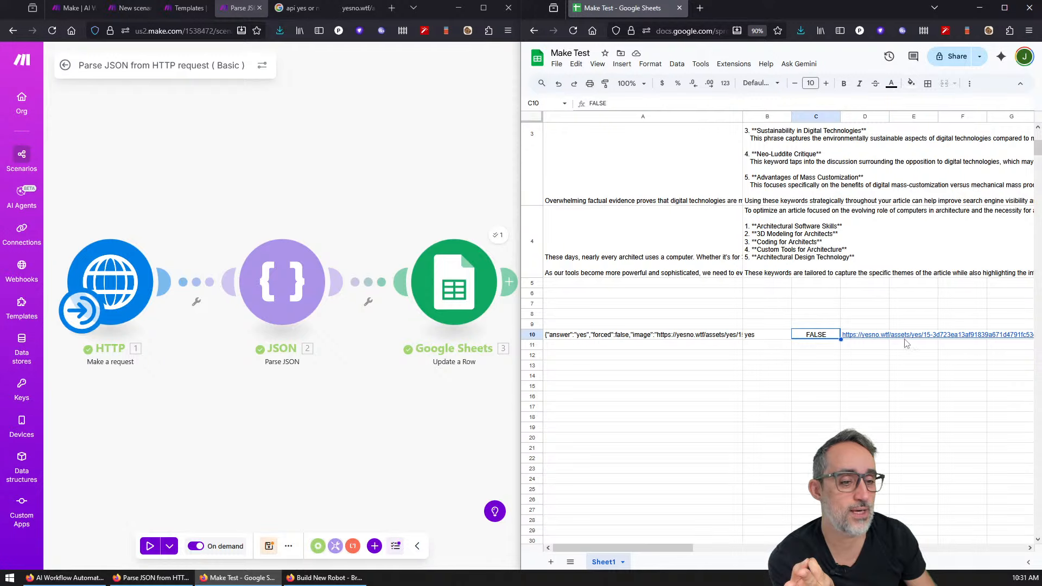
Step: Run the scenario, check the D10 GIF link, then run it again so row 10 becomes 'no'
{"action": "left_click", "coordinate": [151, 546]}
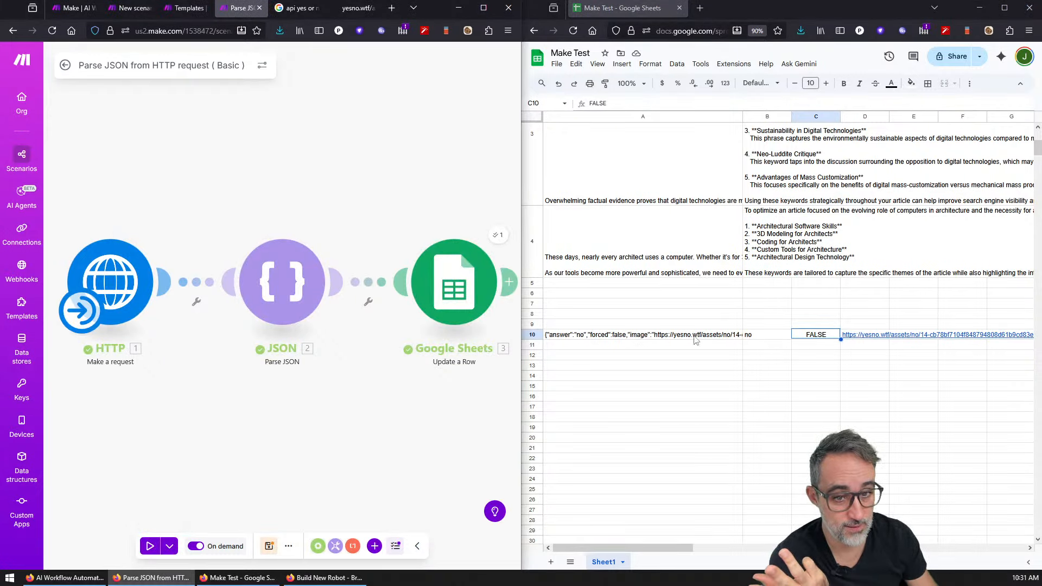
{"action": "left_click", "coordinate": [867, 335]}
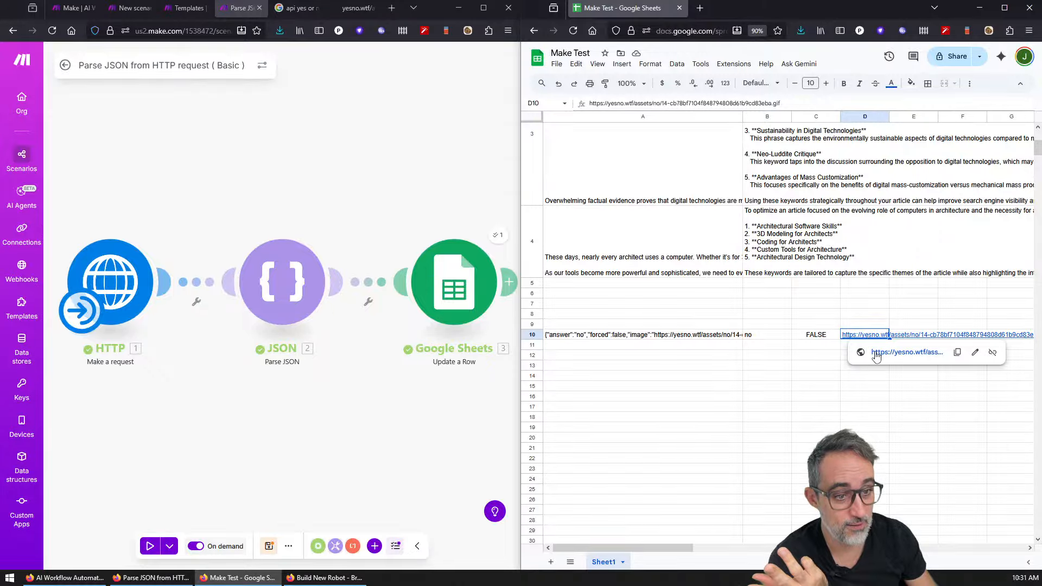
{"action": "left_click", "coordinate": [876, 353]}
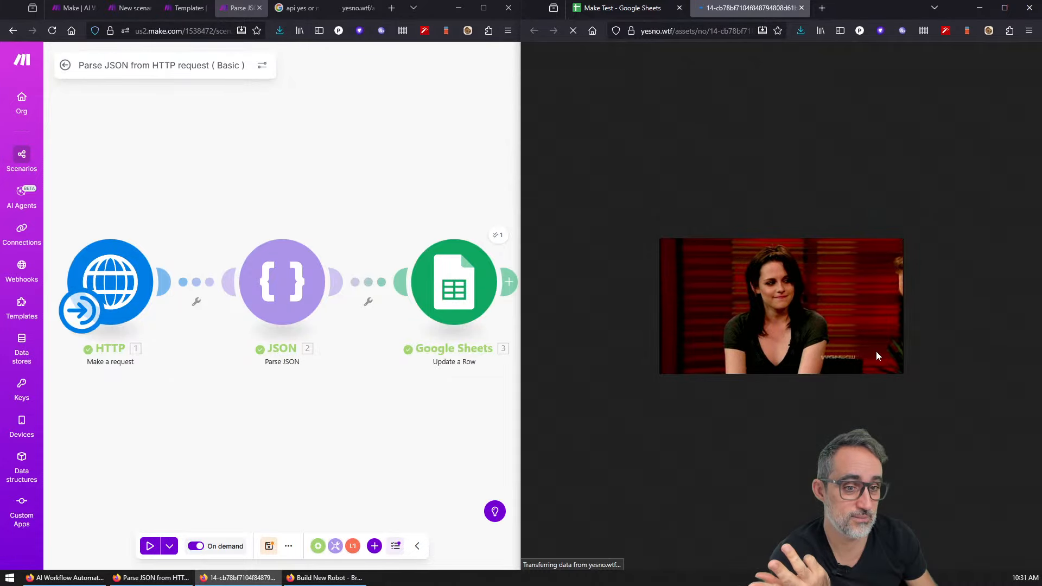
{"action": "middle_click", "coordinate": [730, 14]}
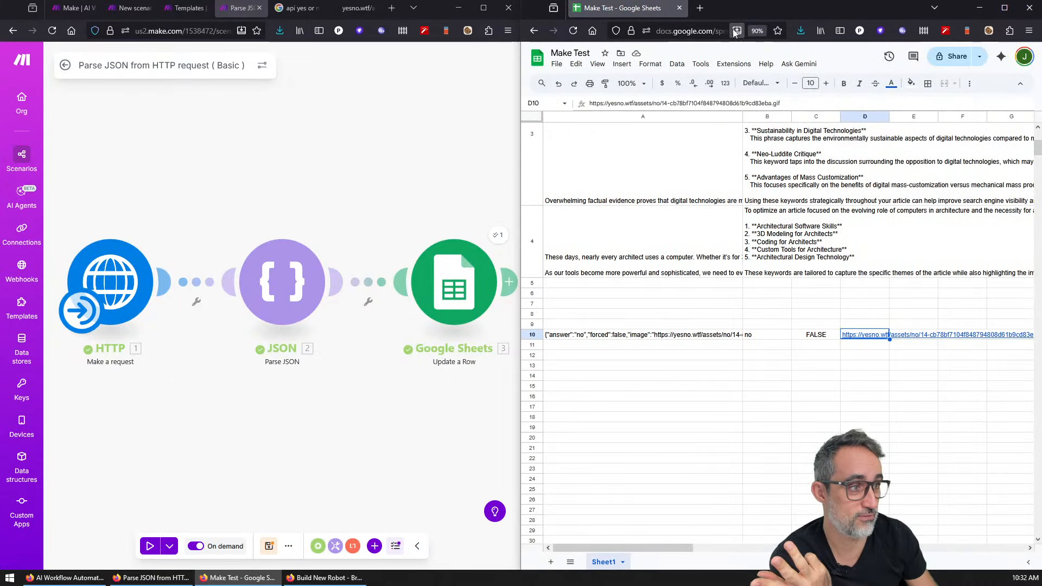
{"action": "left_click", "coordinate": [148, 548]}
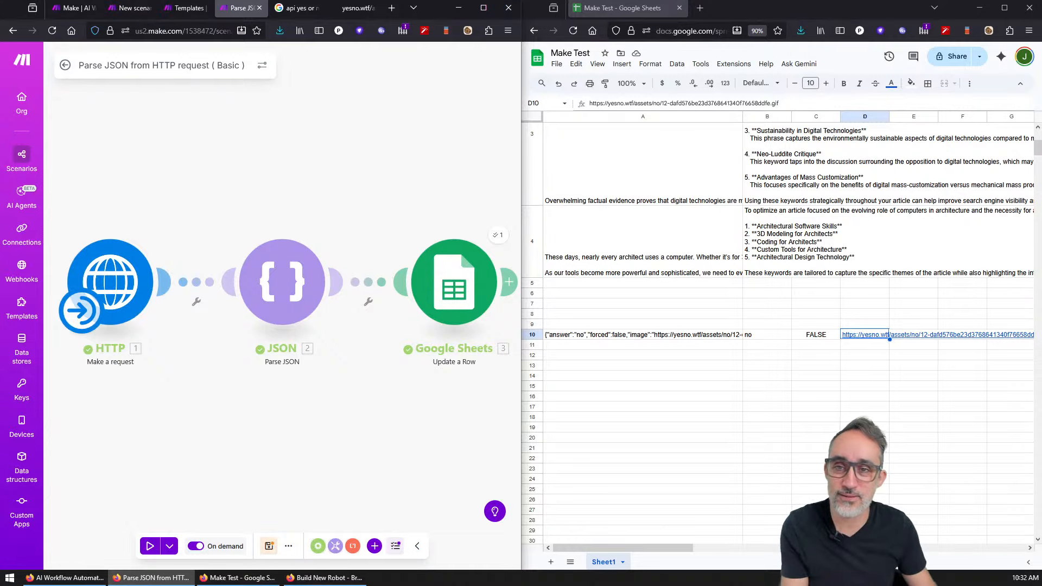
Step: Search the web for 'random jokes api' and open Postman's Random Joke result
{"action": "left_click", "coordinate": [391, 8]}
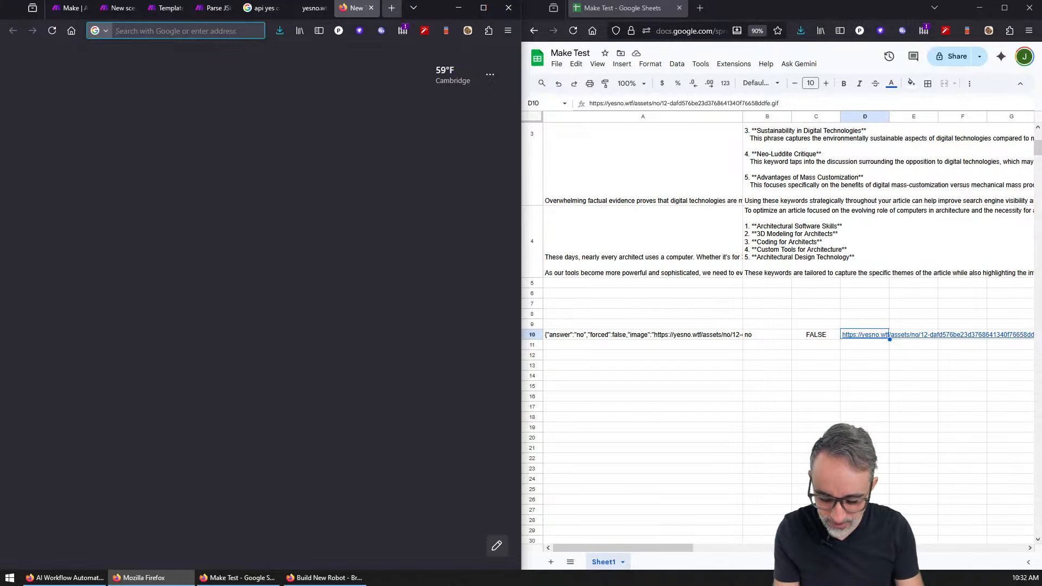
{"action": "type", "text": "random jokes api"}
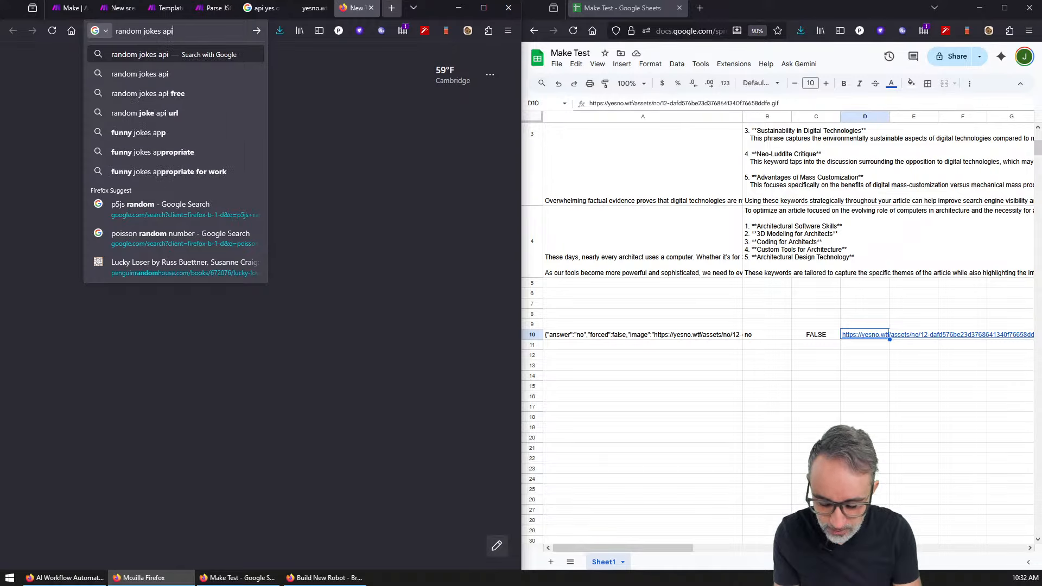
{"action": "key", "text": "Return"}
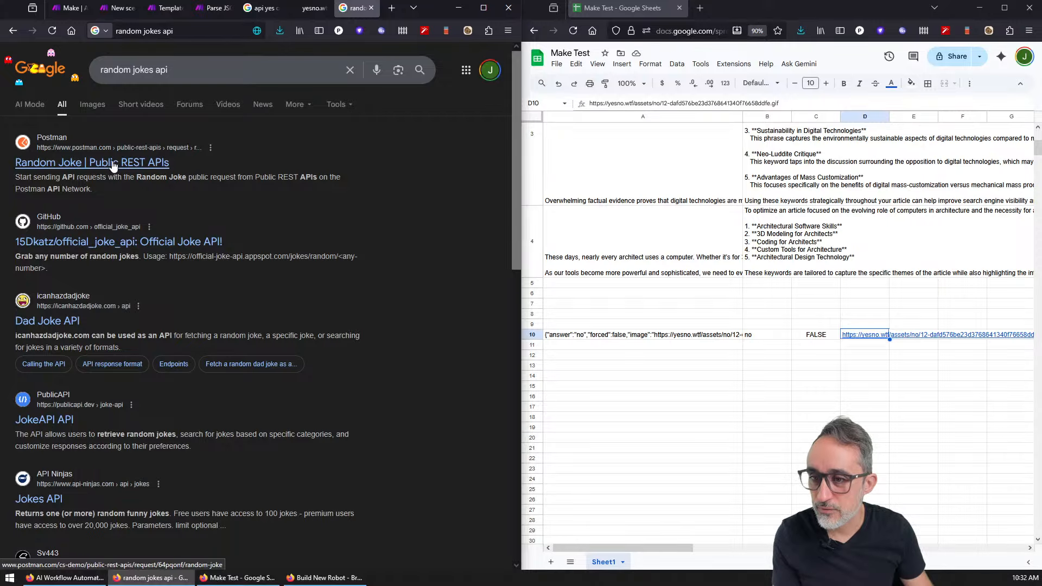
{"action": "middle_click", "coordinate": [112, 164]}
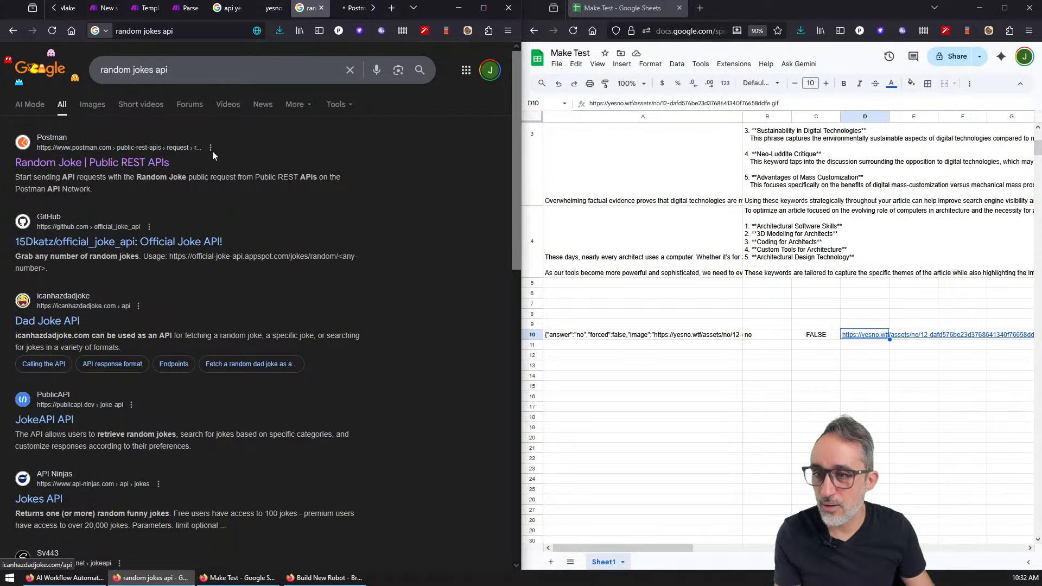
{"action": "right_click", "coordinate": [248, 13]}
{"action": "left_click", "coordinate": [301, 9]}
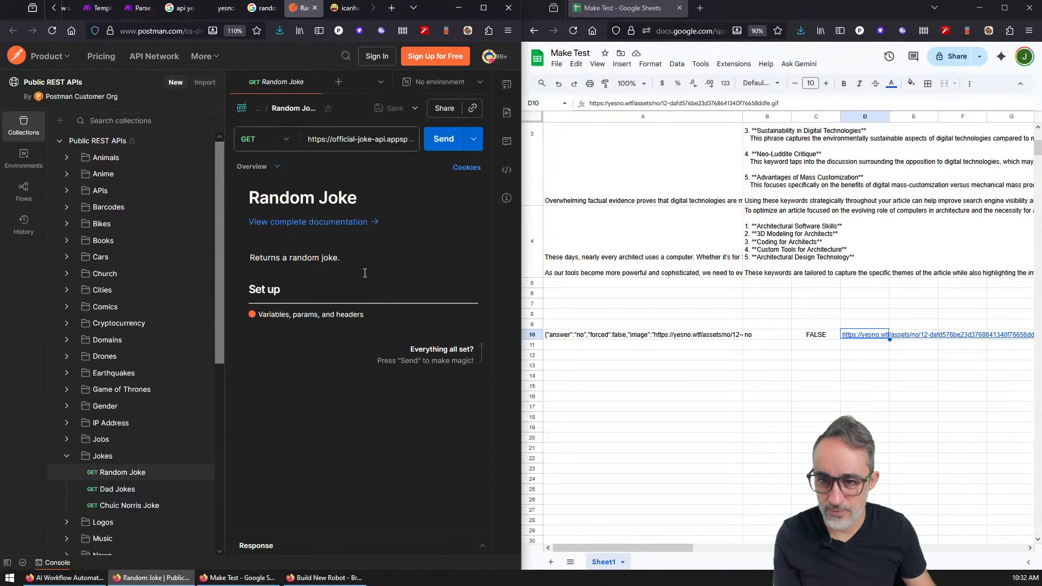
Step: Copy the official-joke-api random_joke request URL from the Postman page
{"action": "left_click", "coordinate": [445, 140]}
{"action": "left_click", "coordinate": [383, 148]}
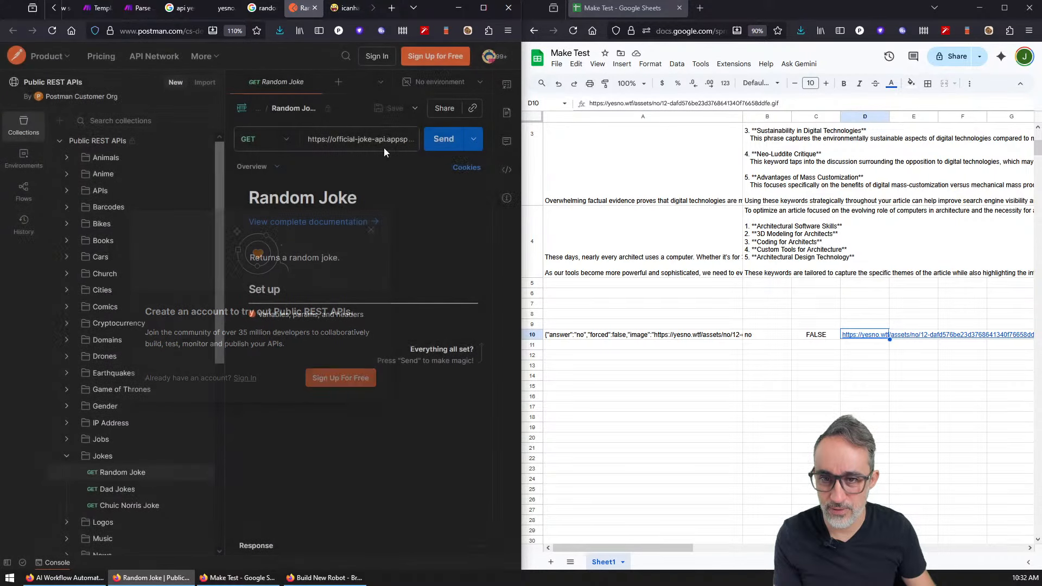
{"action": "triple_click", "coordinate": [383, 148]}
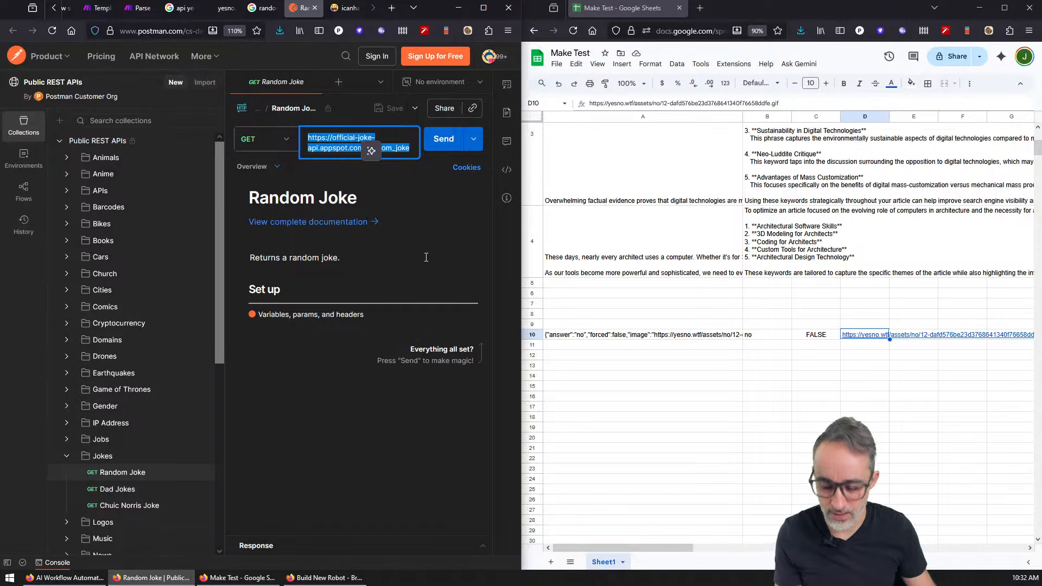
{"action": "key", "text": "ctrl+c"}
{"action": "left_click", "coordinate": [392, 9]}
Step: Load the pasted random_joke URL and reload it to get programming joke id 418
{"action": "key", "text": "ctrl+v"}
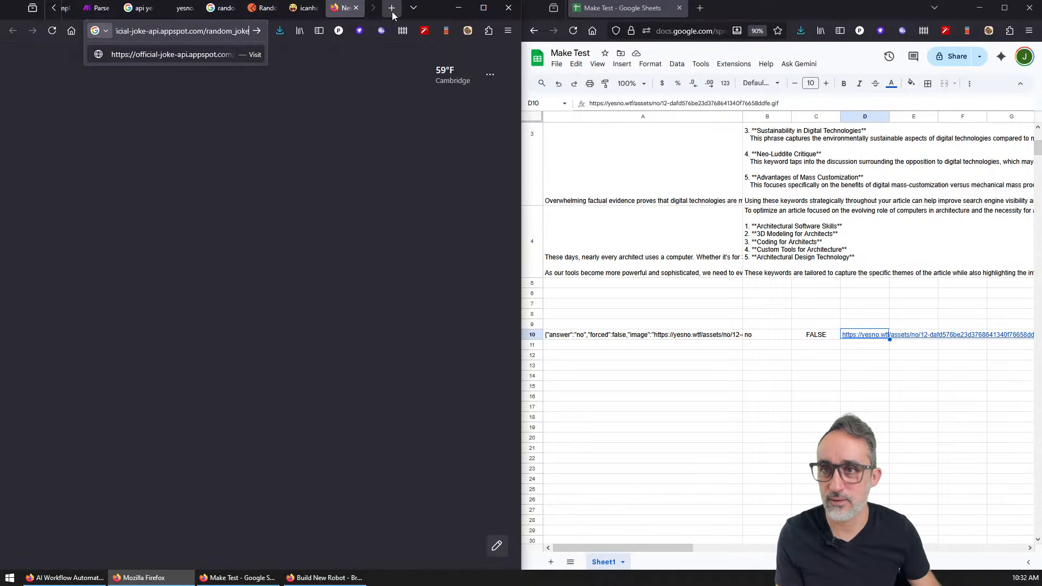
{"action": "key", "text": "Return"}
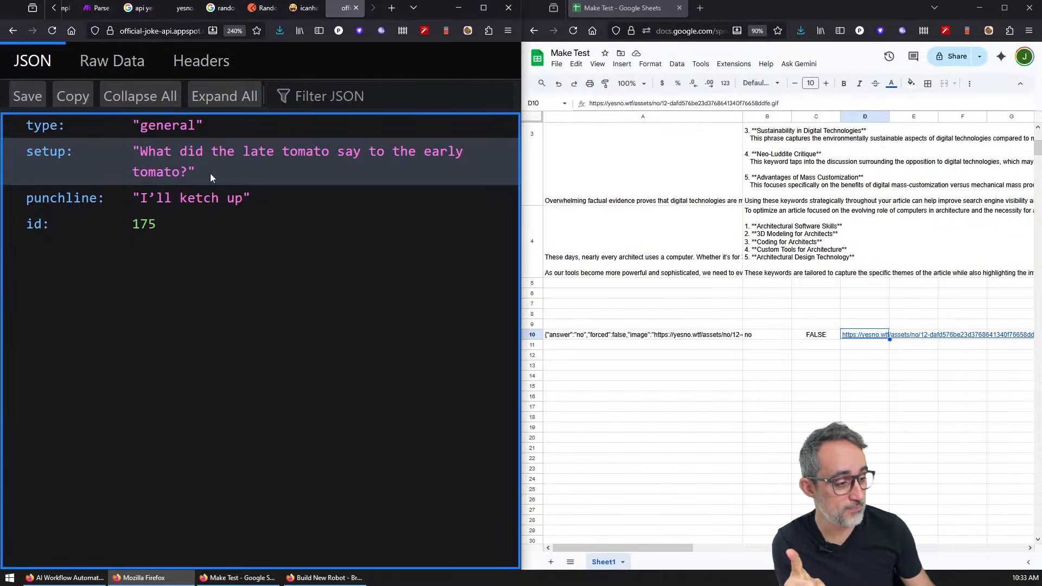
{"action": "left_click", "coordinate": [54, 30]}
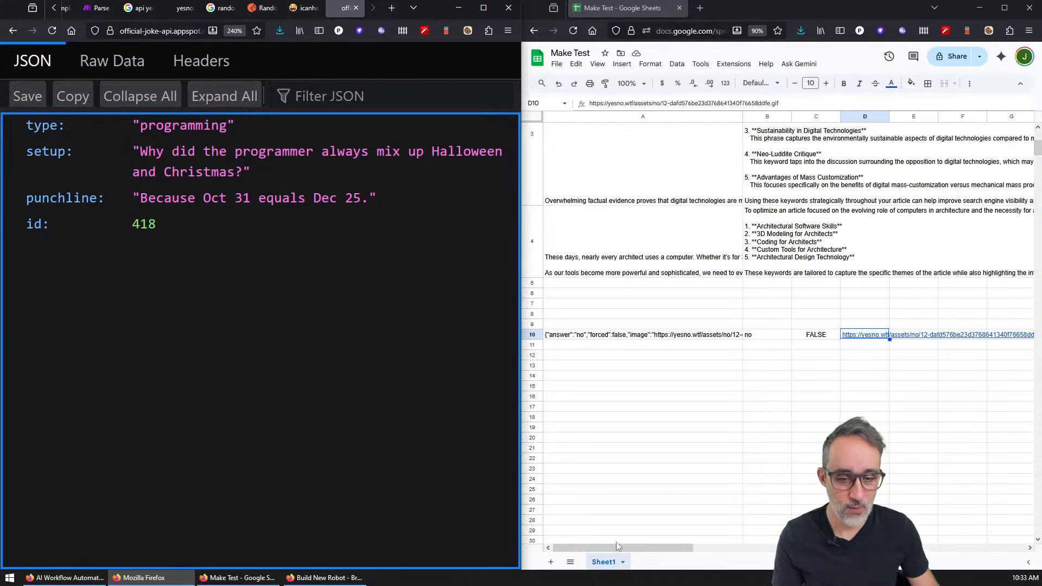
Step: Add a new sheet named 'Random Jokes' to the spreadsheet
{"action": "left_click", "coordinate": [551, 562]}
{"action": "double_click", "coordinate": [656, 563]}
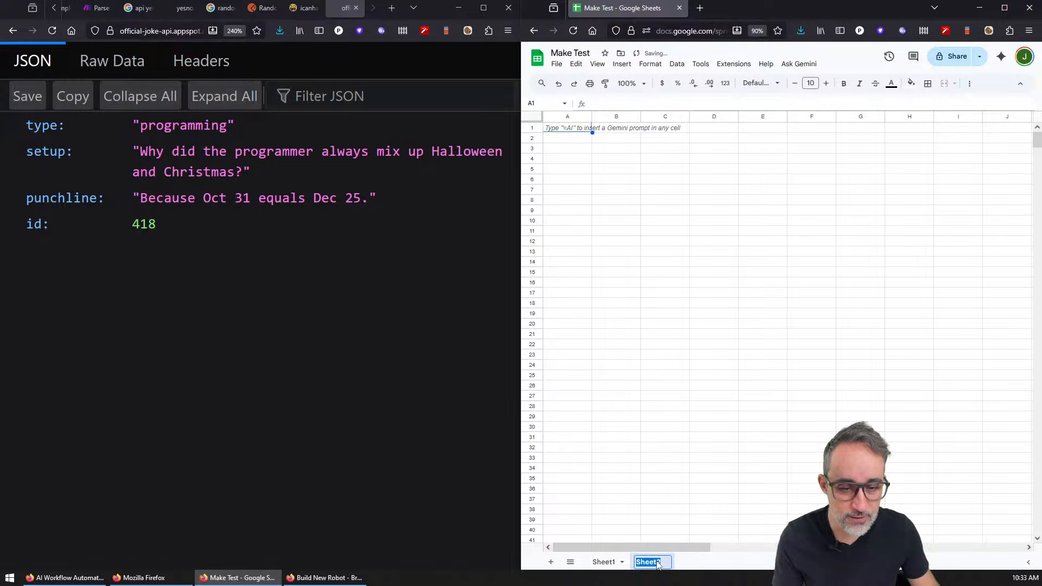
{"action": "type", "text": "Random"}
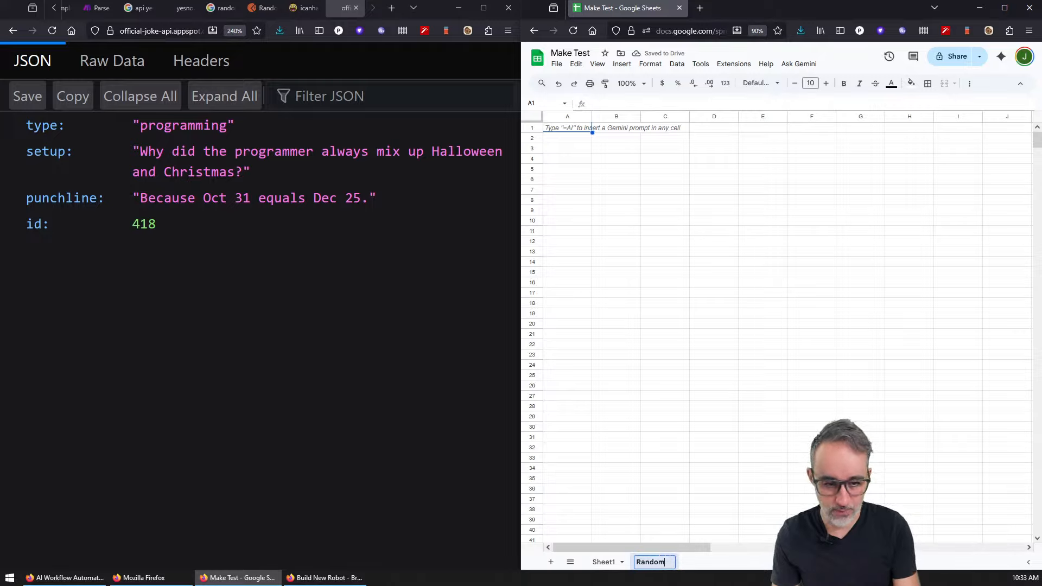
{"action": "type", "text": " Jok"}
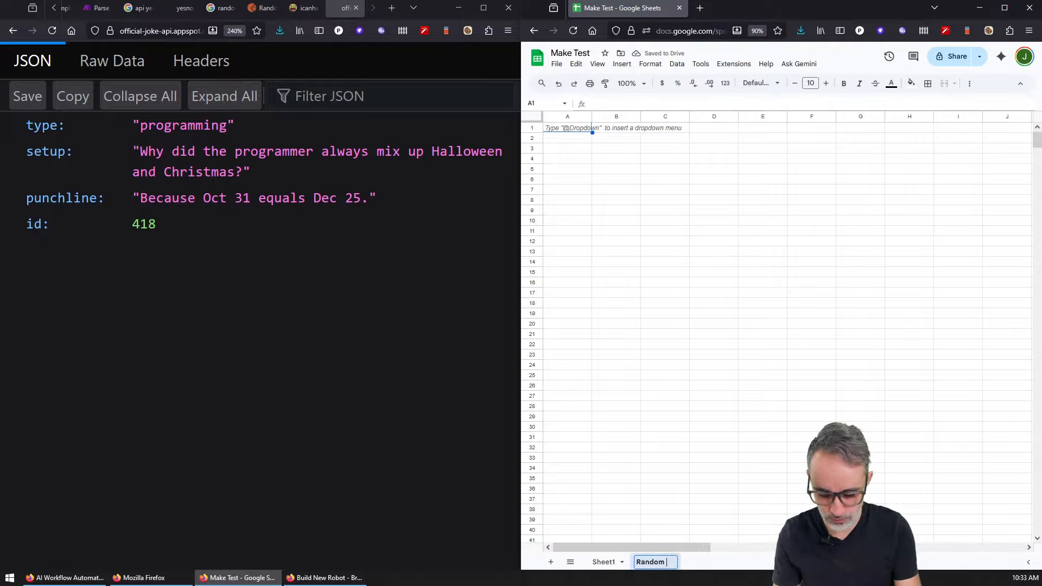
{"action": "type", "text": "es"}
{"action": "key", "text": "Return"}
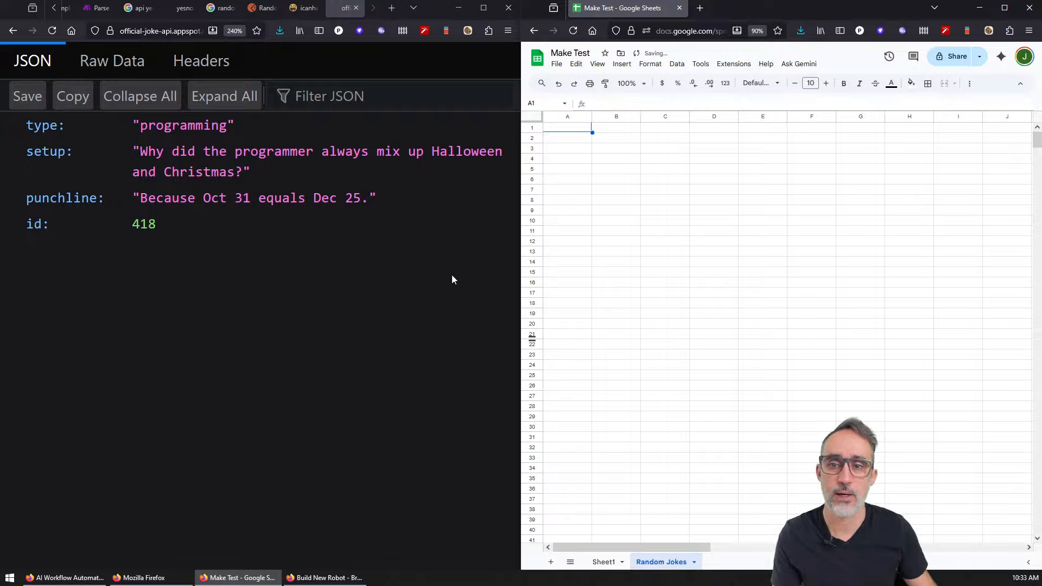
Step: Return to the joke API response and look over the joke's punchline text
{"action": "left_click", "coordinate": [156, 35]}
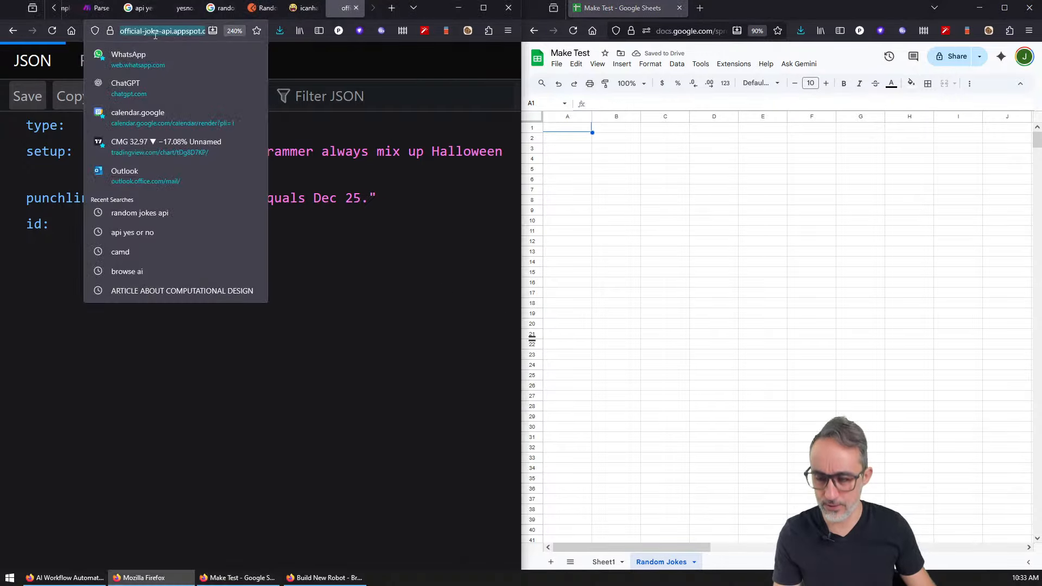
{"action": "key", "text": "Escape"}
{"action": "left_click", "coordinate": [95, 10]}
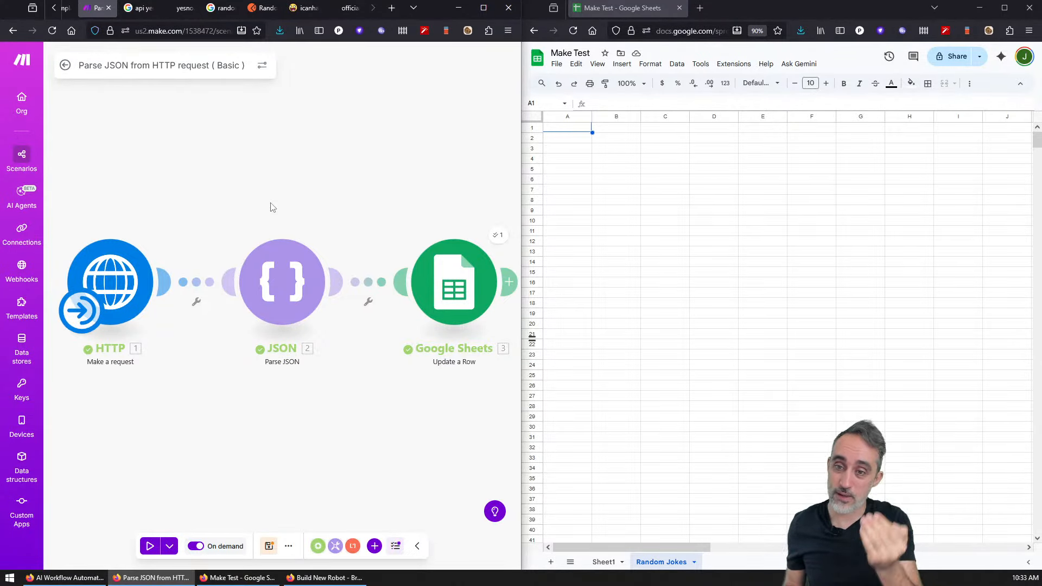
{"action": "left_click", "coordinate": [347, 7]}
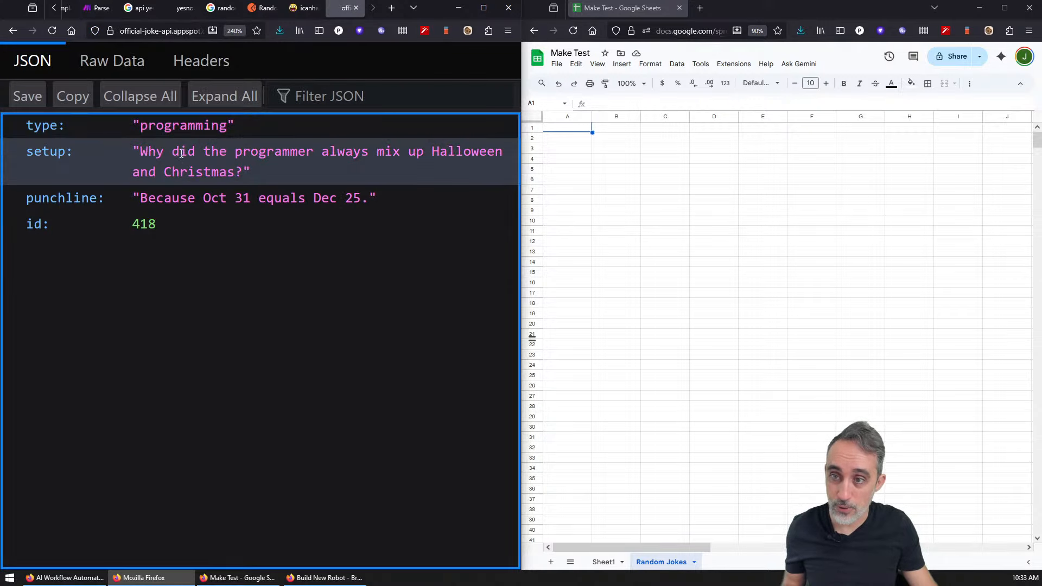
{"action": "left_click_drag", "start_coordinate": [140, 198], "coordinate": [376, 200]}
{"action": "left_click", "coordinate": [372, 259]}
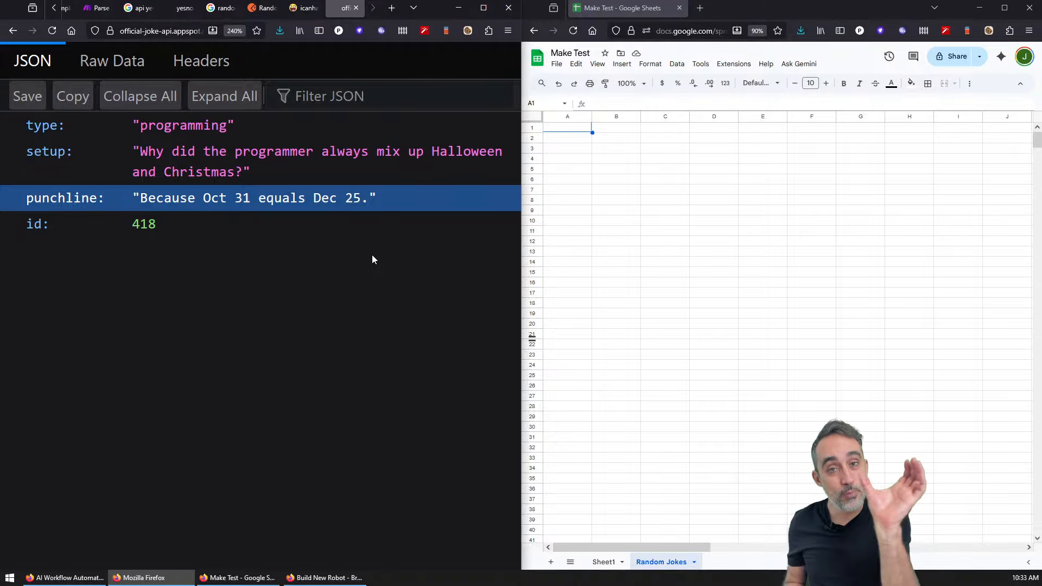
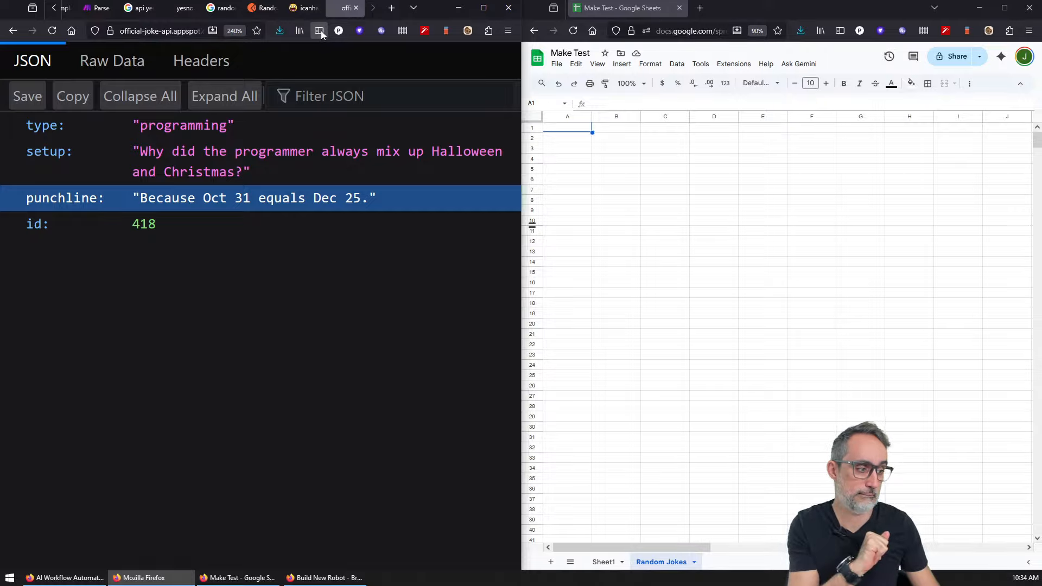
Step: Replace the Parse JSON scenario's HTTP request URL with the random joke API address
{"action": "left_click", "coordinate": [98, 8]}
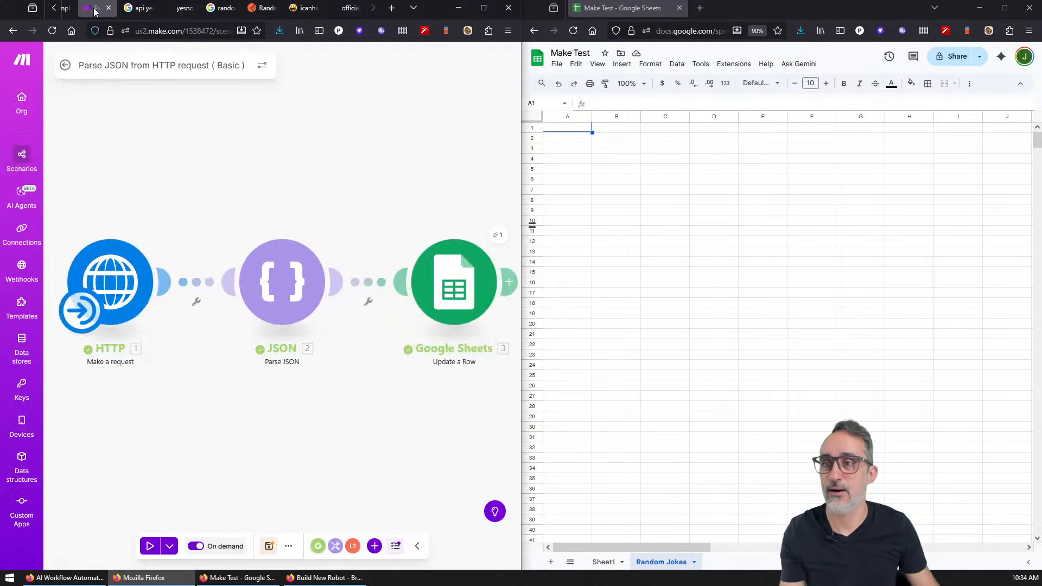
{"action": "left_click", "coordinate": [117, 282]}
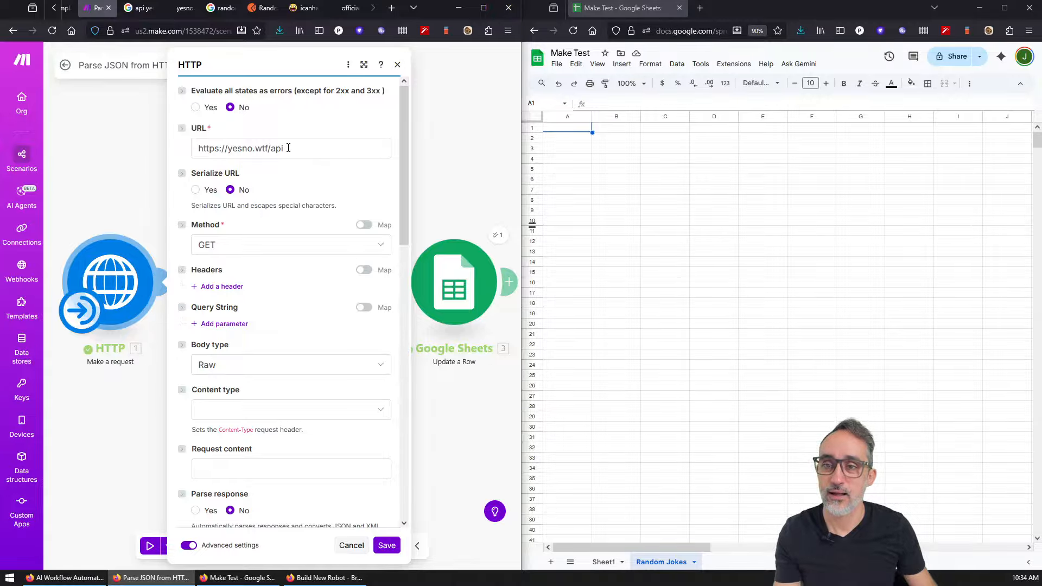
{"action": "left_click_drag", "start_coordinate": [288, 148], "coordinate": [191, 163]}
{"action": "type", "text": "https://official-joke-api.appspot.com/random_joke"}
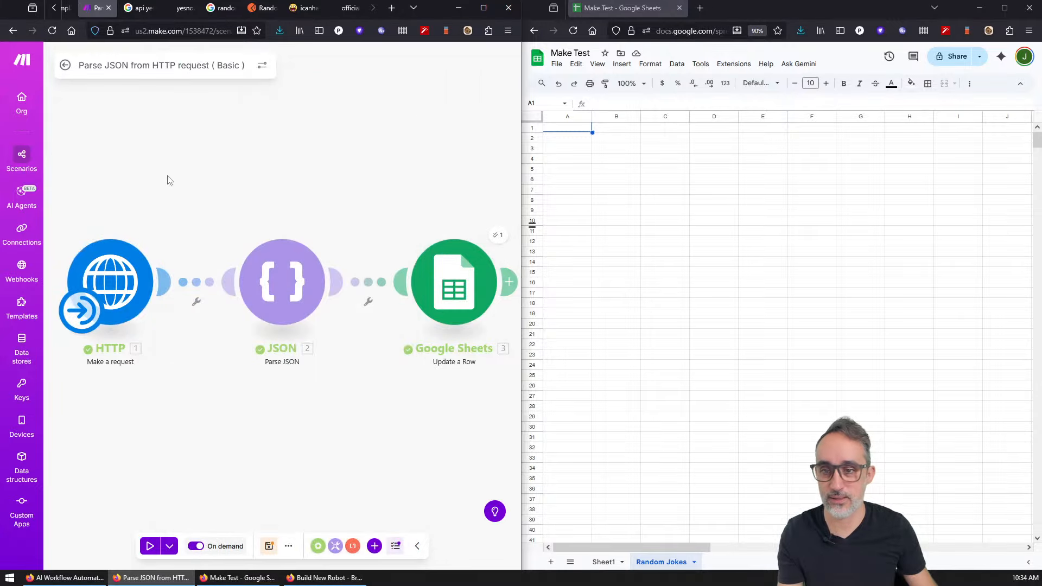
{"action": "left_click", "coordinate": [120, 261]}
{"action": "left_click", "coordinate": [96, 156]}
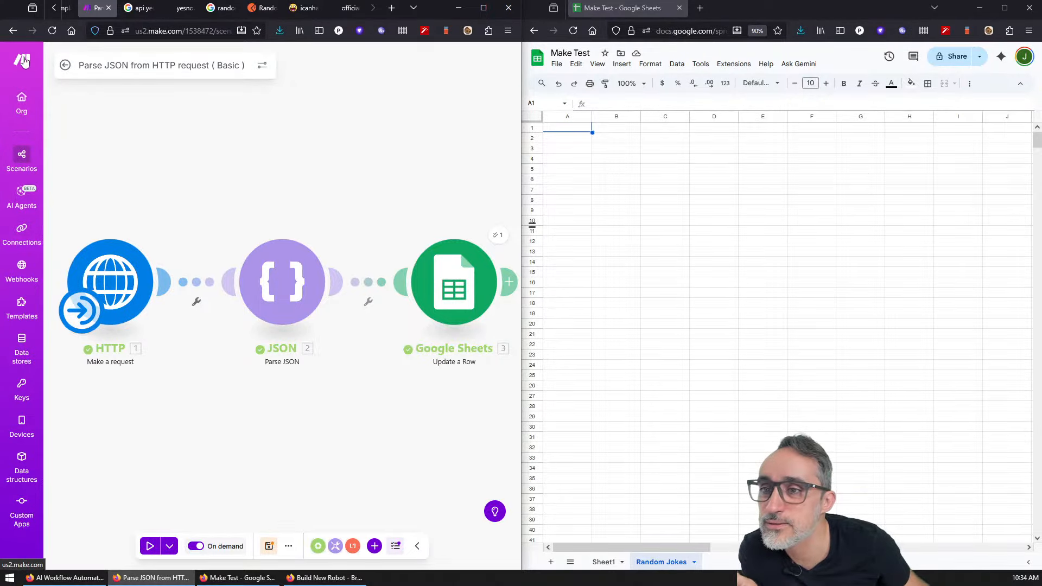
Step: Save the Parse JSON from HTTP request scenario and go to the All scenarios list
{"action": "left_click", "coordinate": [21, 97]}
{"action": "left_click", "coordinate": [320, 329]}
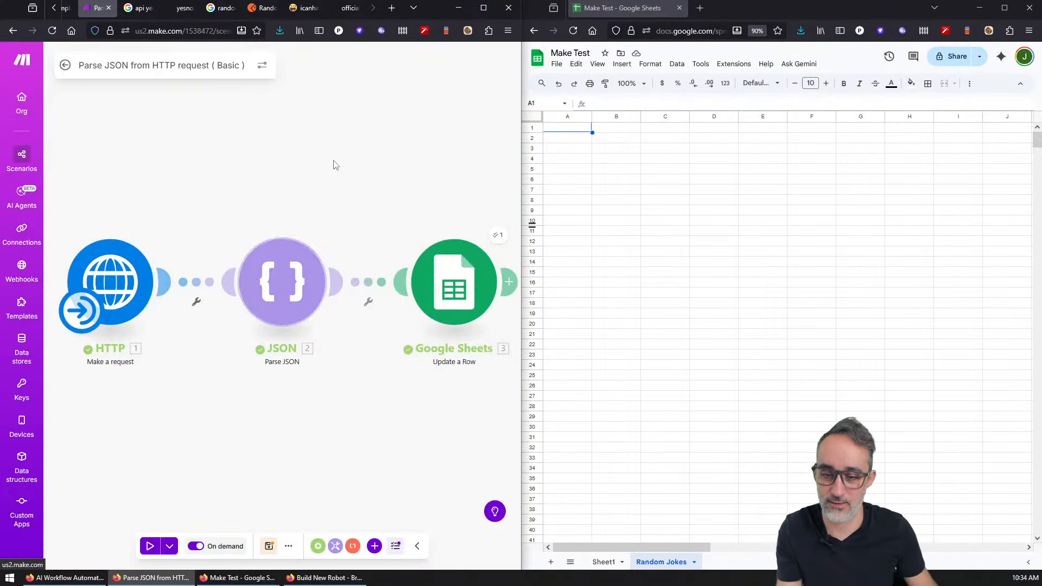
{"action": "key", "text": "ctrl+s"}
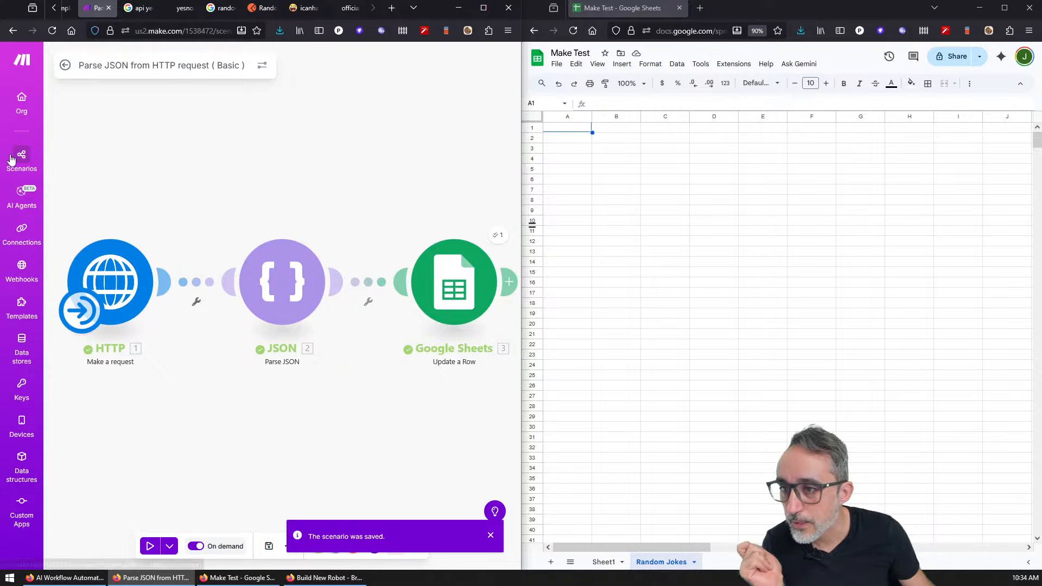
{"action": "left_click", "coordinate": [22, 159]}
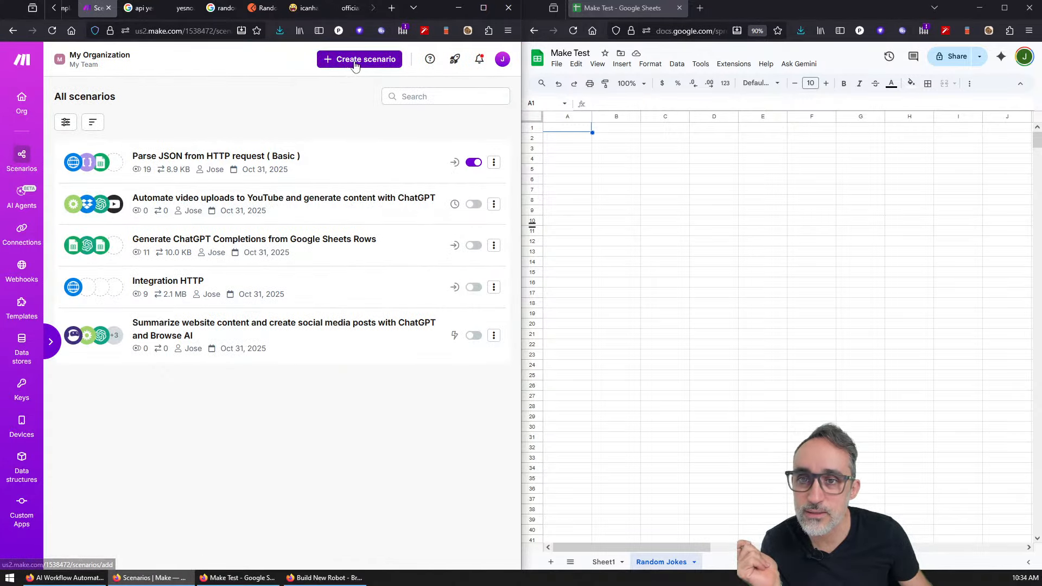
Step: Create a new scenario named 'Random Jokes Explainer'
{"action": "left_click", "coordinate": [356, 61]}
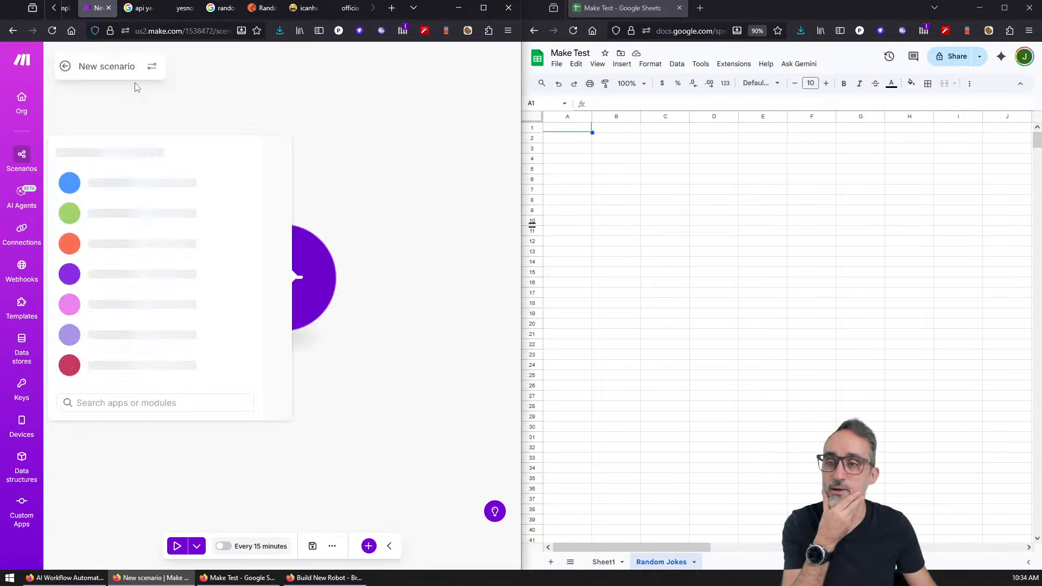
{"action": "left_click", "coordinate": [106, 66]}
{"action": "type", "text": "Random Jo"}
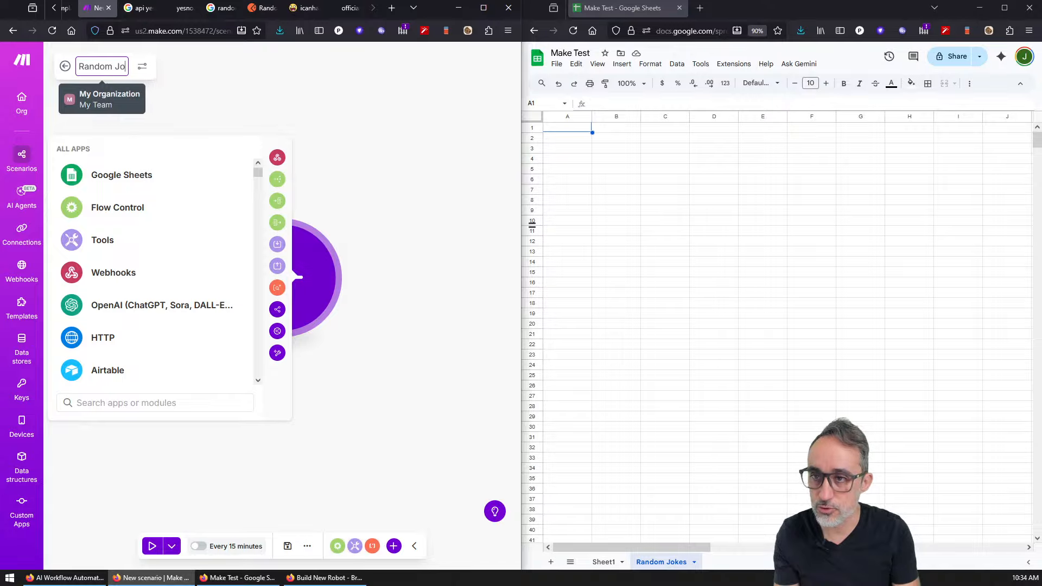
{"action": "type", "text": "kes Explainer"}
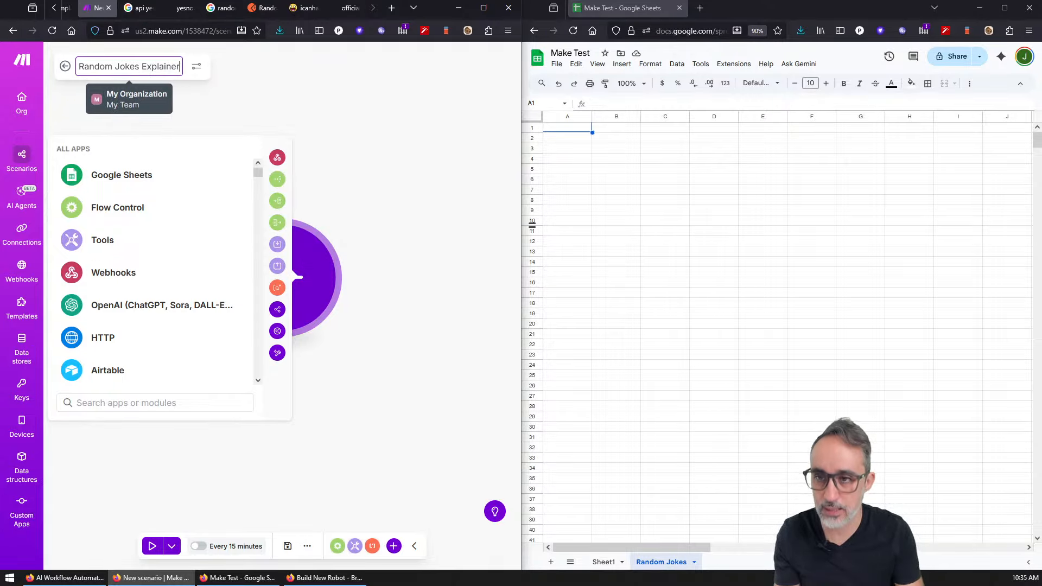
{"action": "key", "text": "Return"}
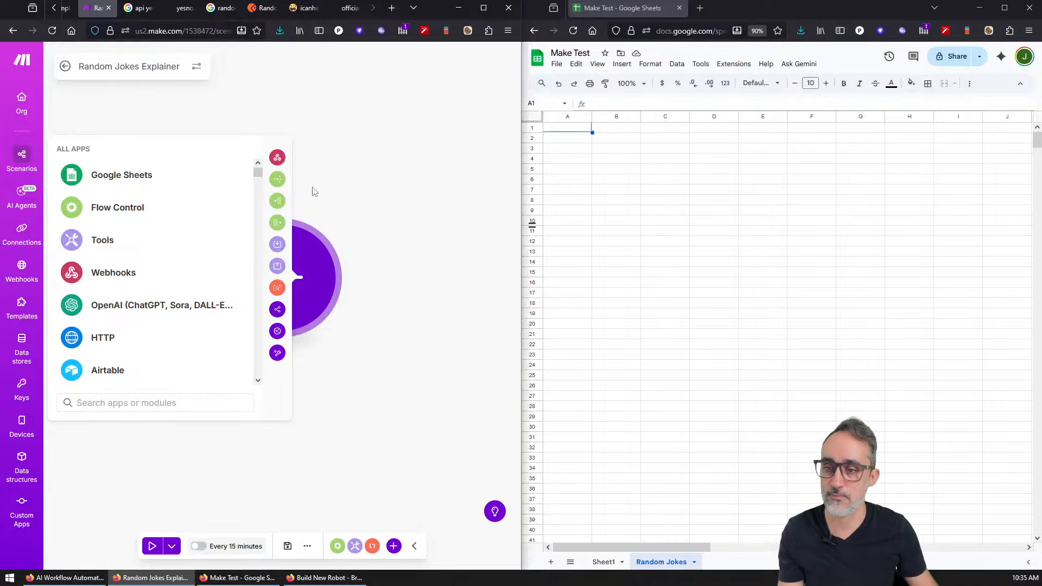
Step: Add an HTTP Make a request module using the random joke API URL
{"action": "left_click", "coordinate": [101, 341]}
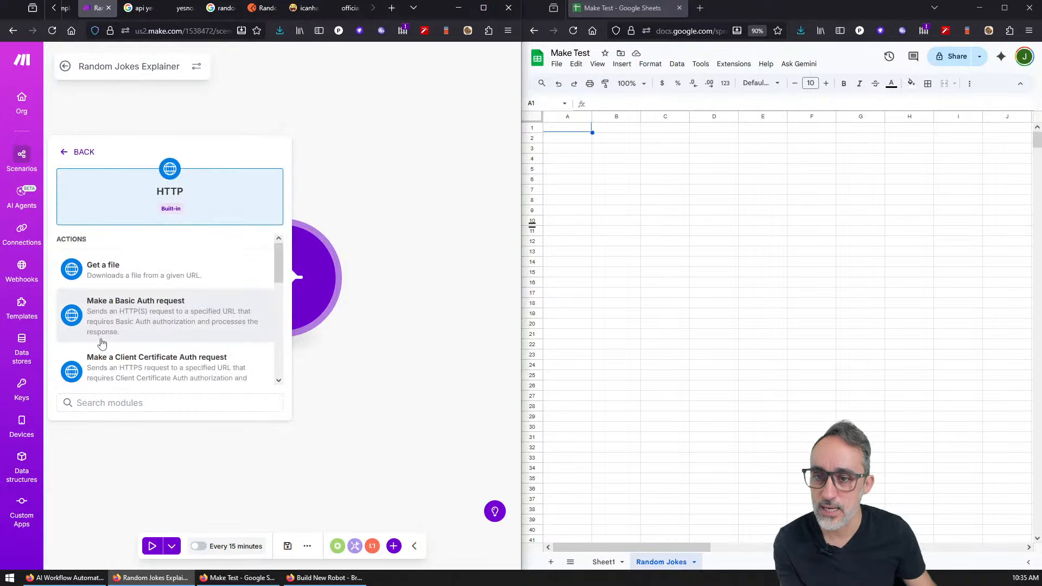
{"action": "scroll", "coordinate": [279, 251], "scroll_direction": "down", "scroll_amount": 5}
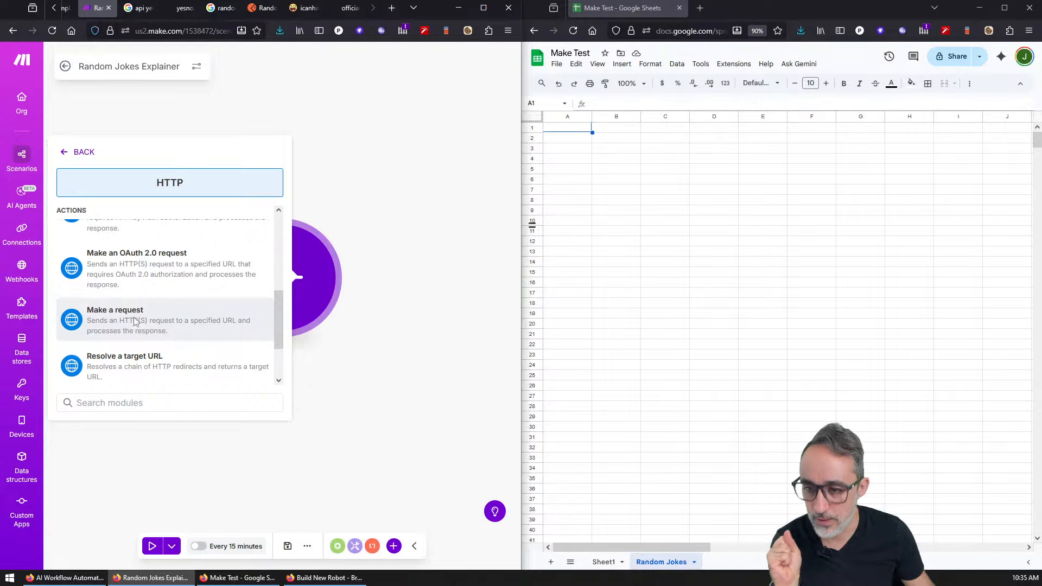
{"action": "left_click", "coordinate": [135, 322]}
{"action": "left_click", "coordinate": [334, 171]}
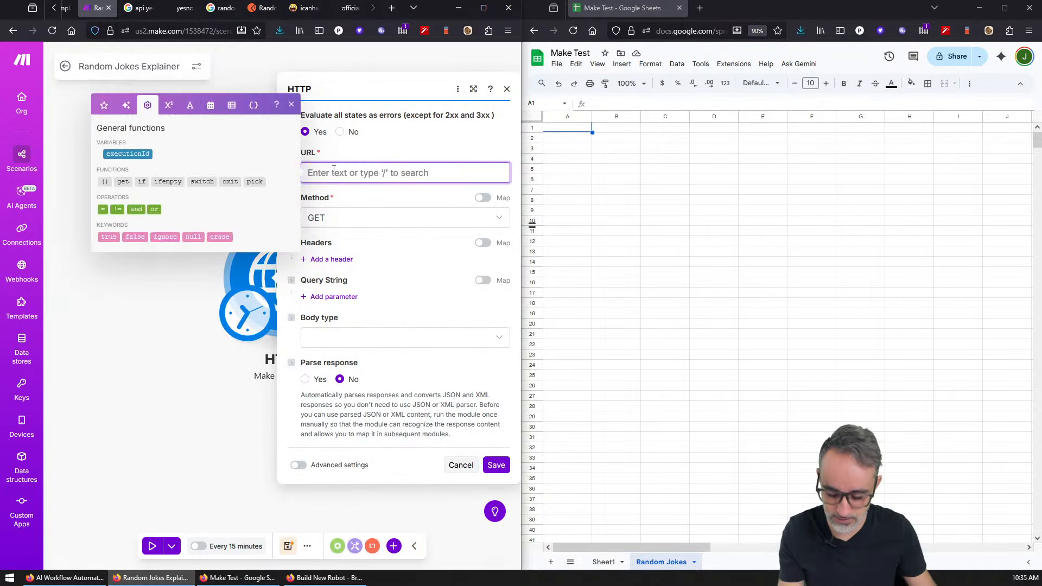
{"action": "type", "text": "https://official-joke-api.appspot.com/random_joke"}
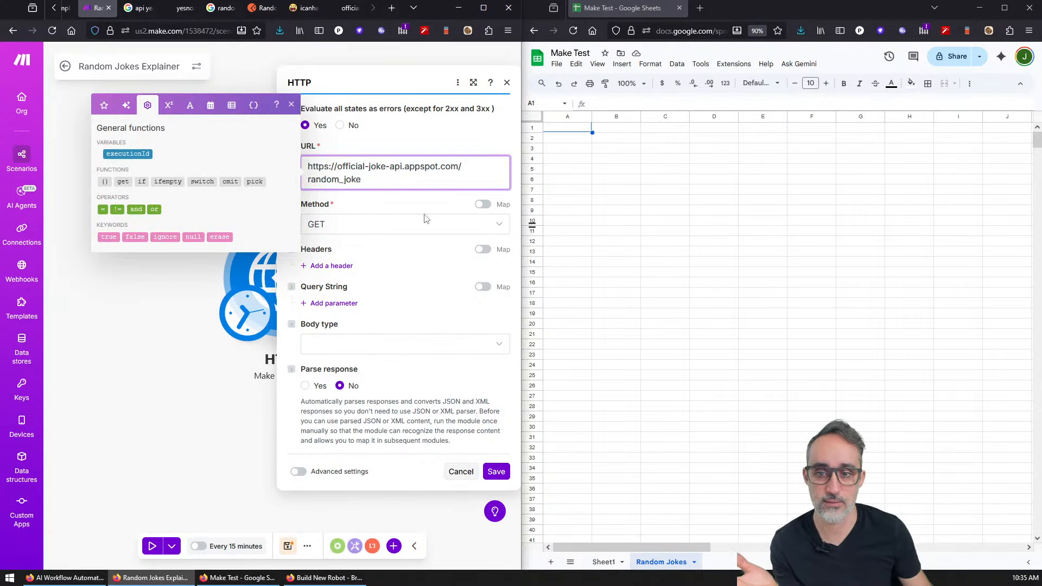
{"action": "left_click", "coordinate": [496, 472]}
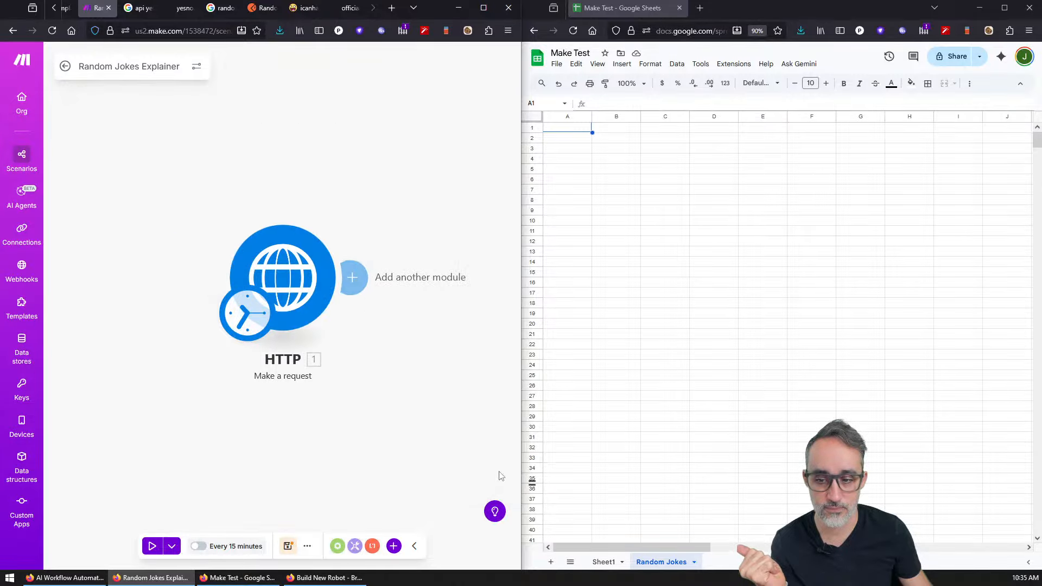
Step: Set the scenario schedule to run On demand
{"action": "left_click", "coordinate": [250, 321]}
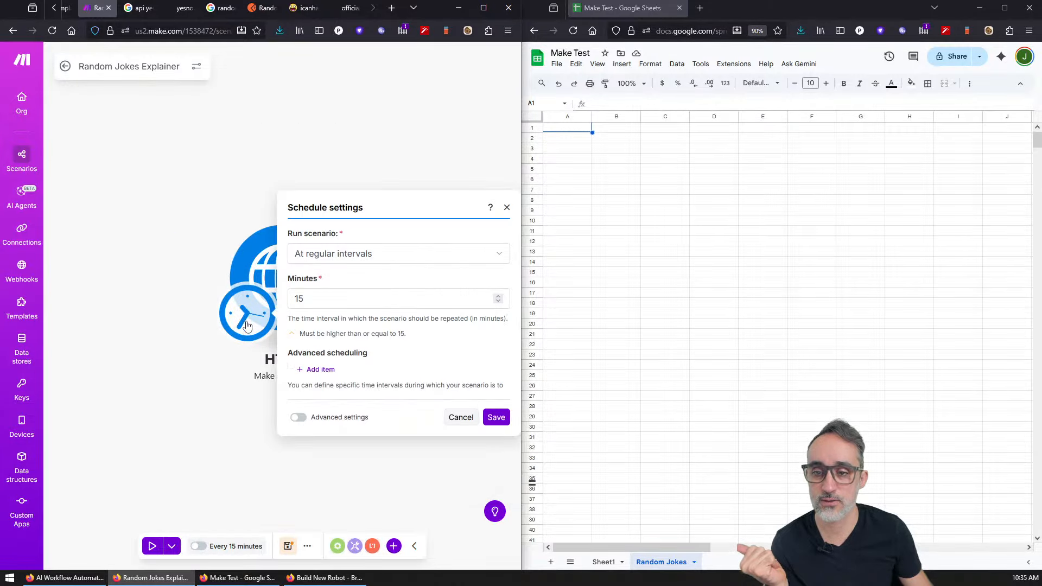
{"action": "left_click", "coordinate": [344, 249]}
{"action": "left_click", "coordinate": [337, 379]}
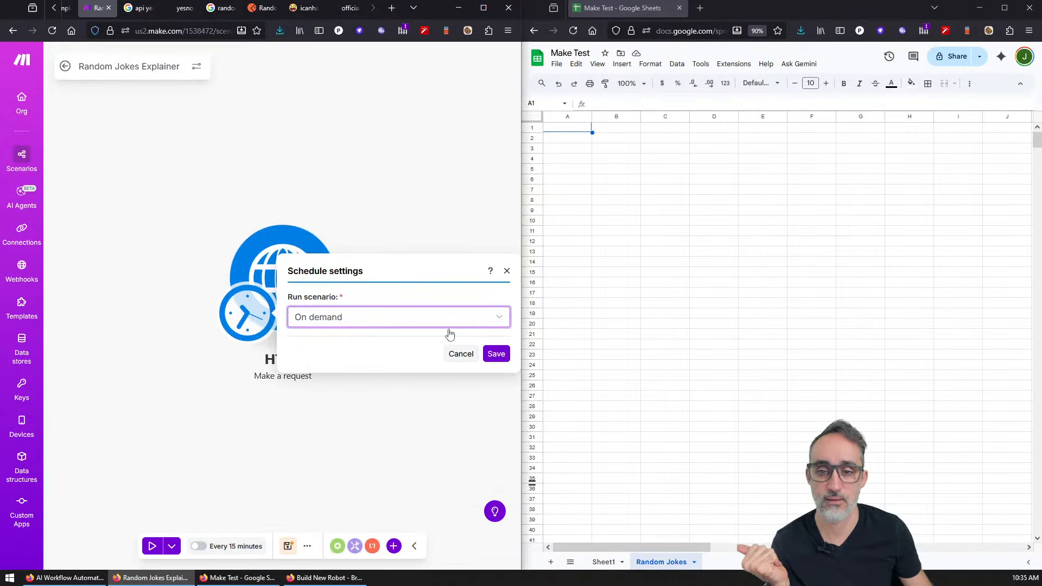
{"action": "left_click", "coordinate": [496, 354]}
{"action": "left_click", "coordinate": [472, 357]}
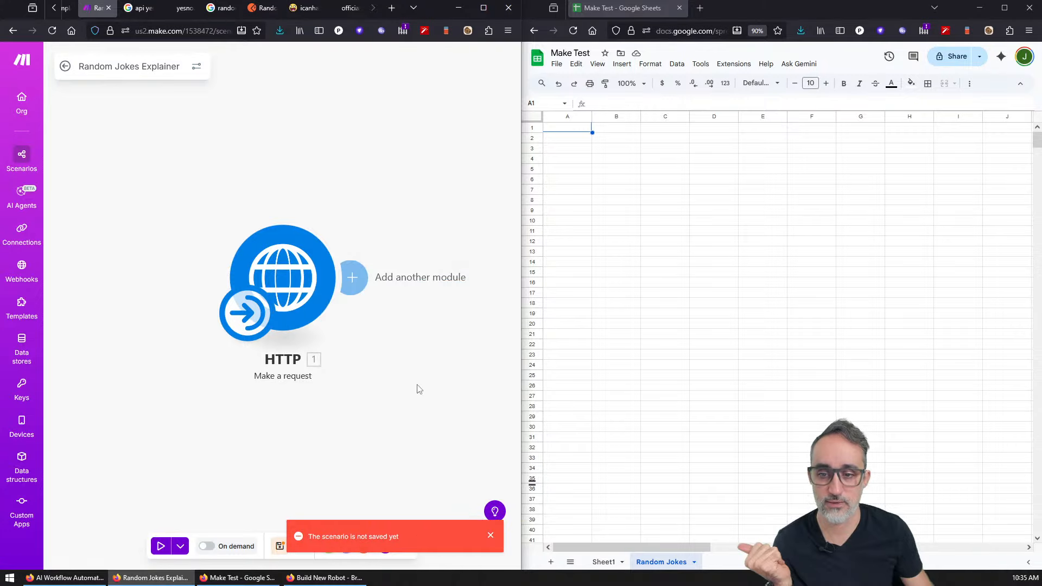
{"action": "left_click", "coordinate": [492, 537]}
Step: Run the scenario once and inspect the programming joke JSON returned by HTTP
{"action": "left_click_drag", "start_coordinate": [380, 380], "coordinate": [275, 397]}
{"action": "left_click", "coordinate": [160, 547]}
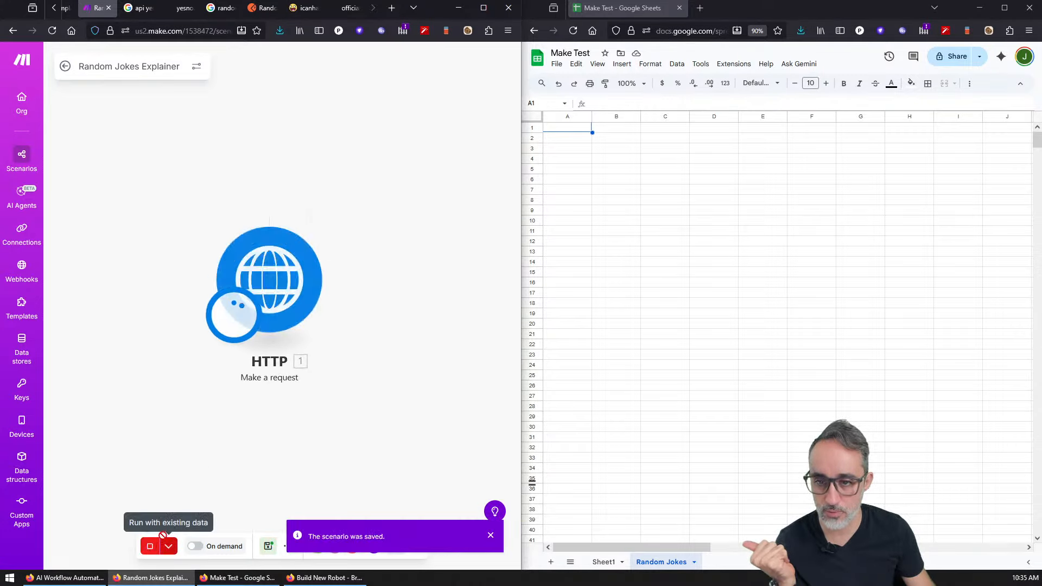
{"action": "left_click", "coordinate": [337, 222]}
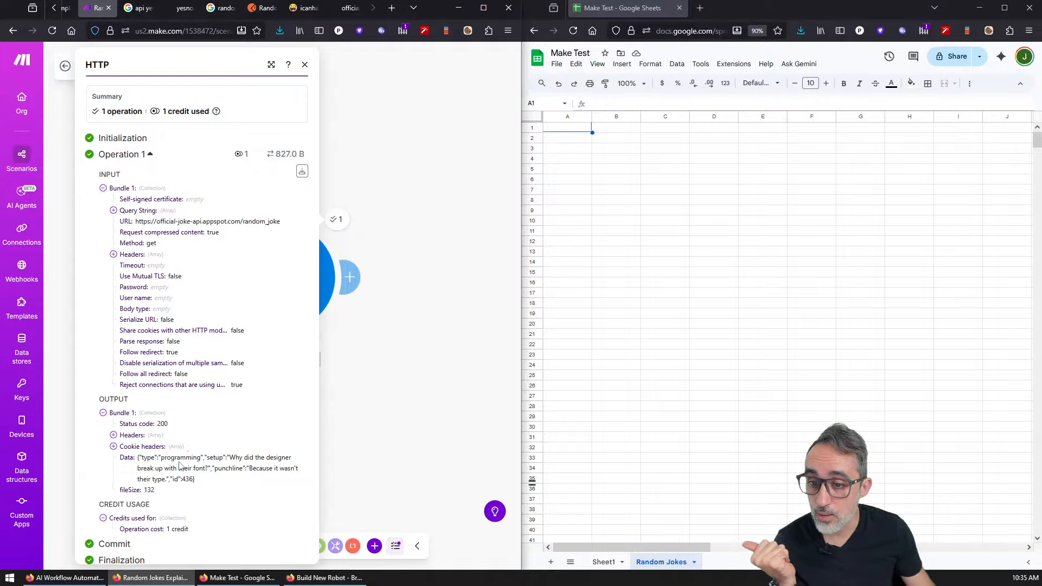
{"action": "left_click_drag", "start_coordinate": [138, 458], "coordinate": [203, 486]}
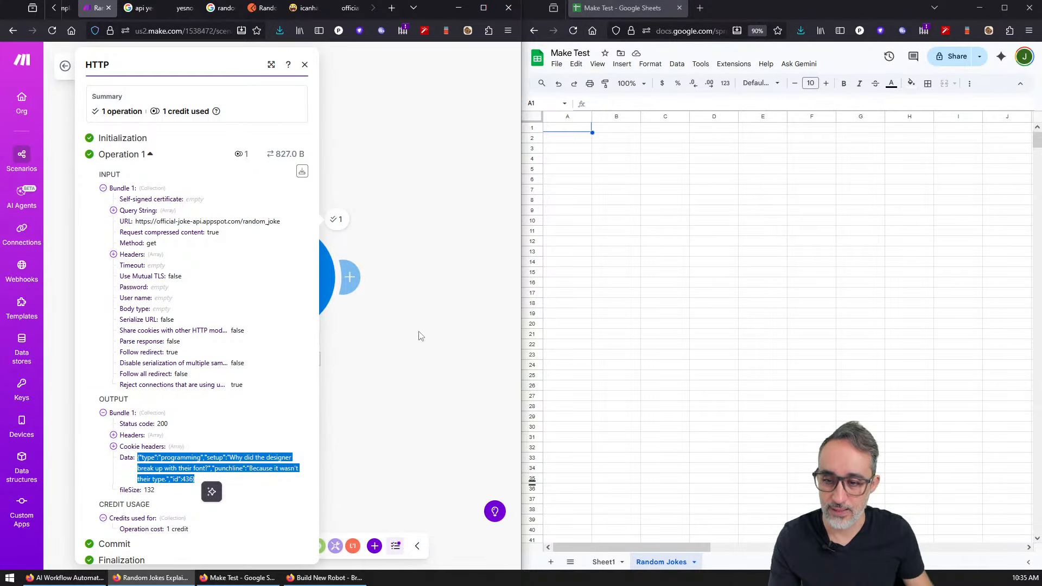
{"action": "left_click", "coordinate": [390, 417]}
{"action": "double_click", "coordinate": [379, 294]}
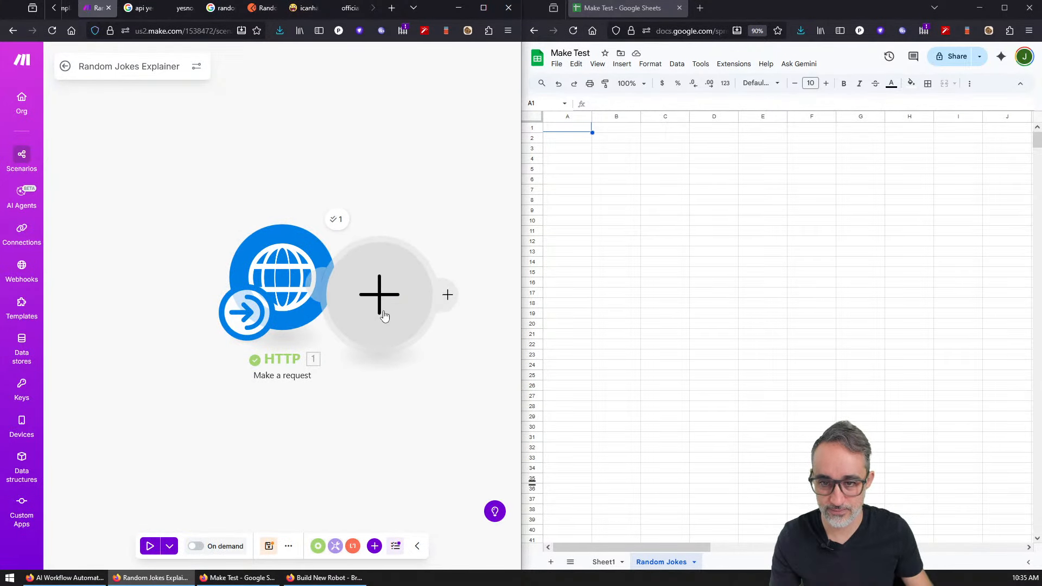
Step: Delete the stray empty module and add a Parse JSON module after HTTP
{"action": "left_click", "coordinate": [400, 298]}
{"action": "right_click", "coordinate": [402, 302]}
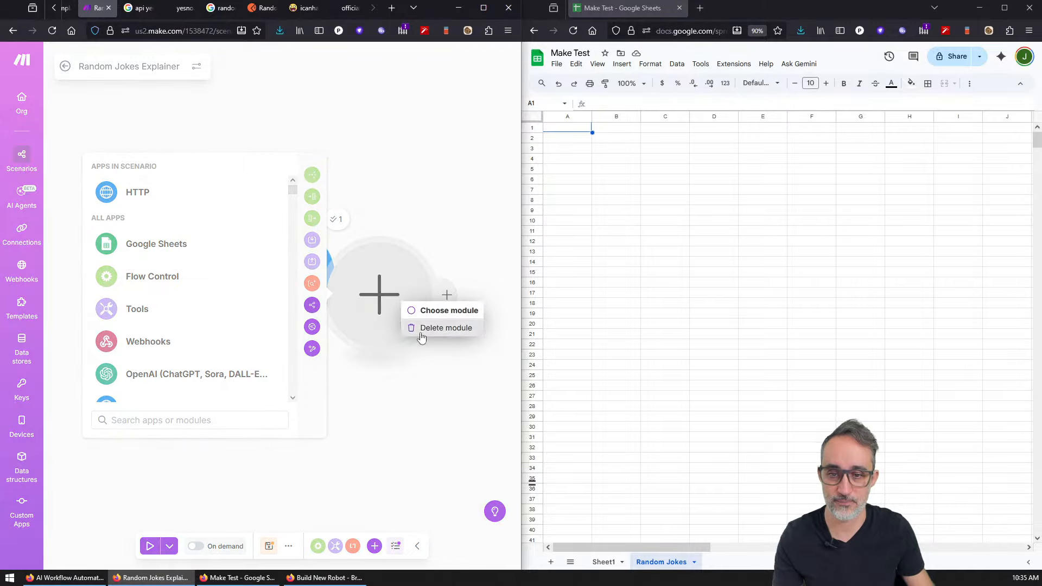
{"action": "left_click", "coordinate": [421, 330]}
{"action": "left_click", "coordinate": [349, 275]}
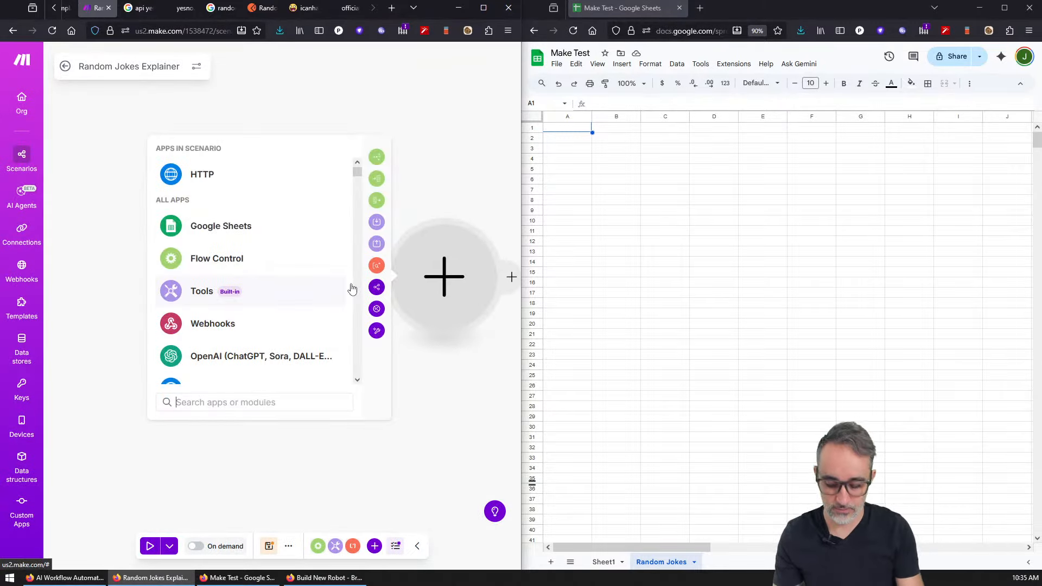
{"action": "type", "text": "json"}
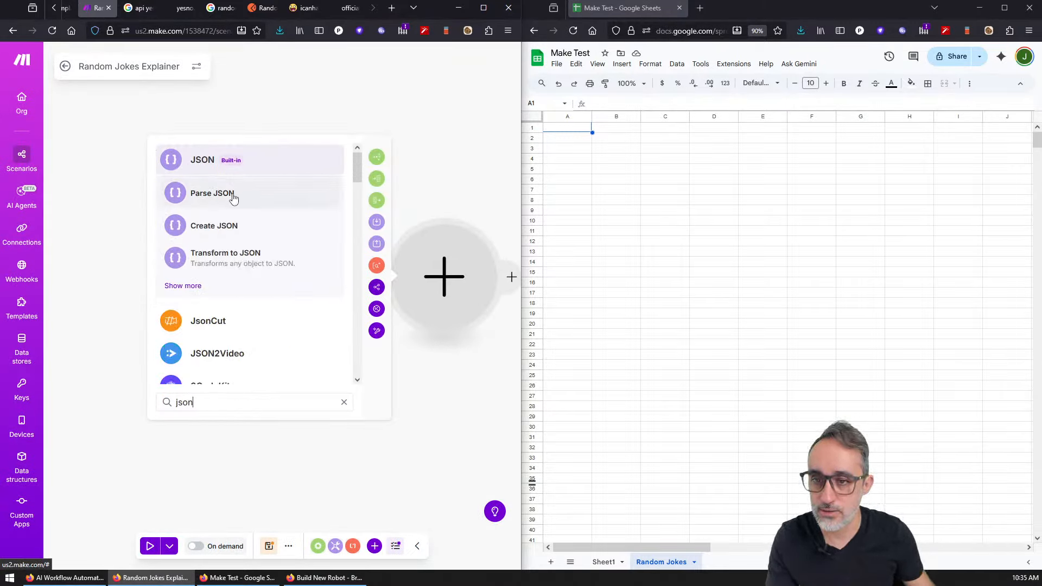
{"action": "left_click", "coordinate": [231, 197]}
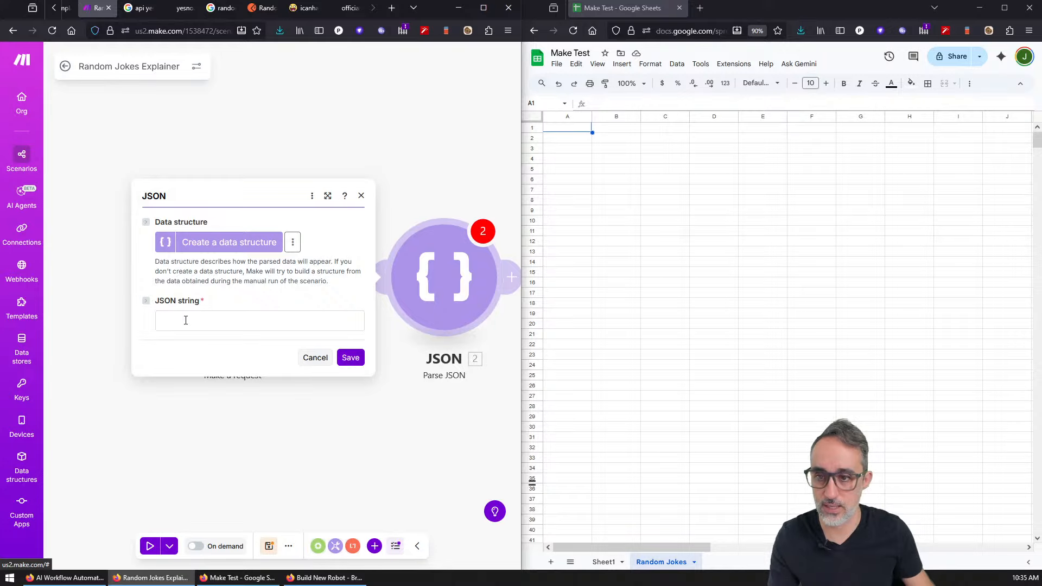
{"action": "left_click", "coordinate": [185, 320]}
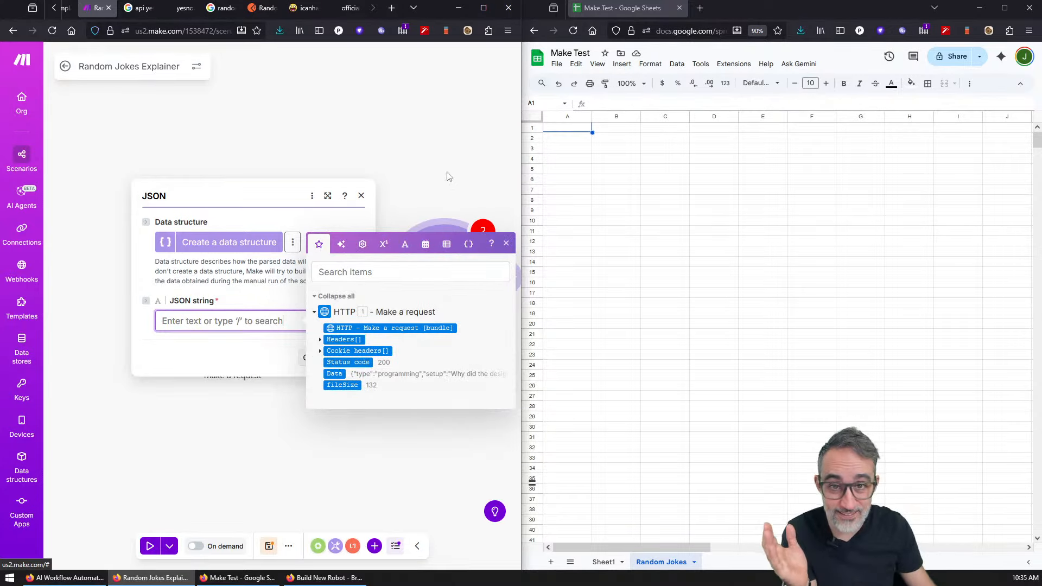
Step: Map the HTTP response's 1. Data into the JSON string field and save
{"action": "left_click_drag", "start_coordinate": [521, 137], "coordinate": [985, 120]}
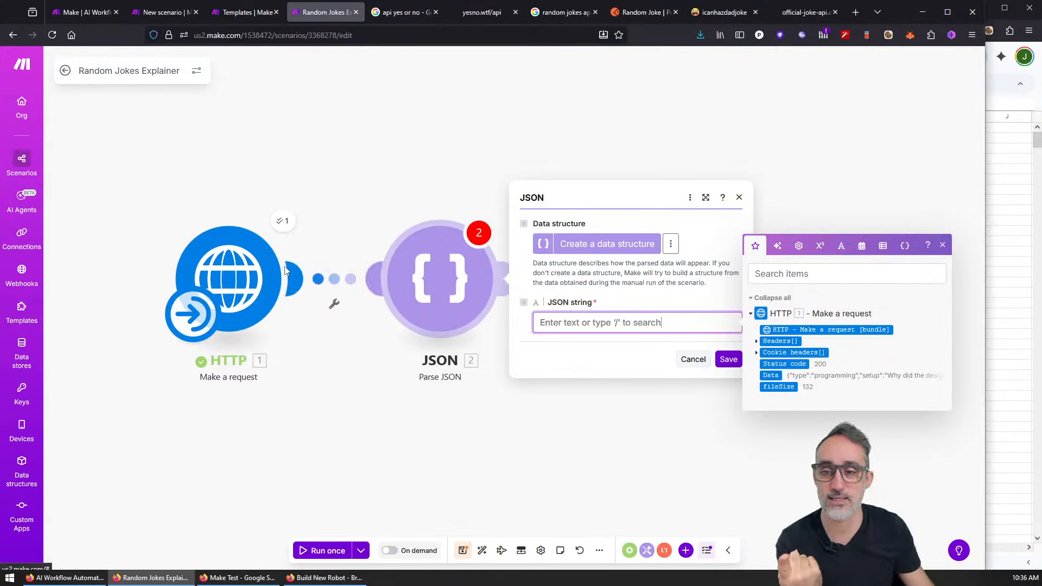
{"action": "left_click", "coordinate": [282, 220]}
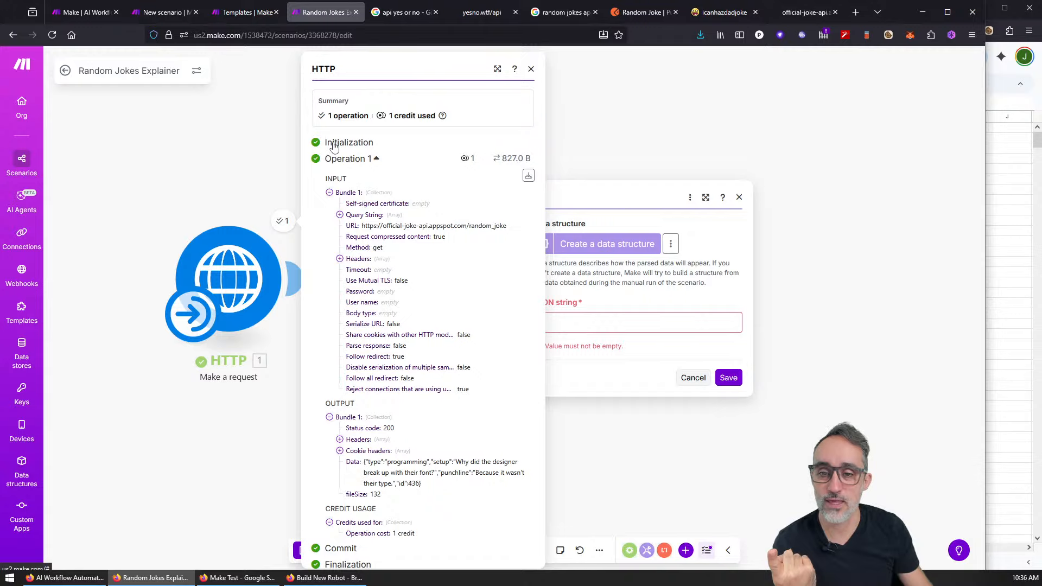
{"action": "left_click", "coordinate": [330, 193]}
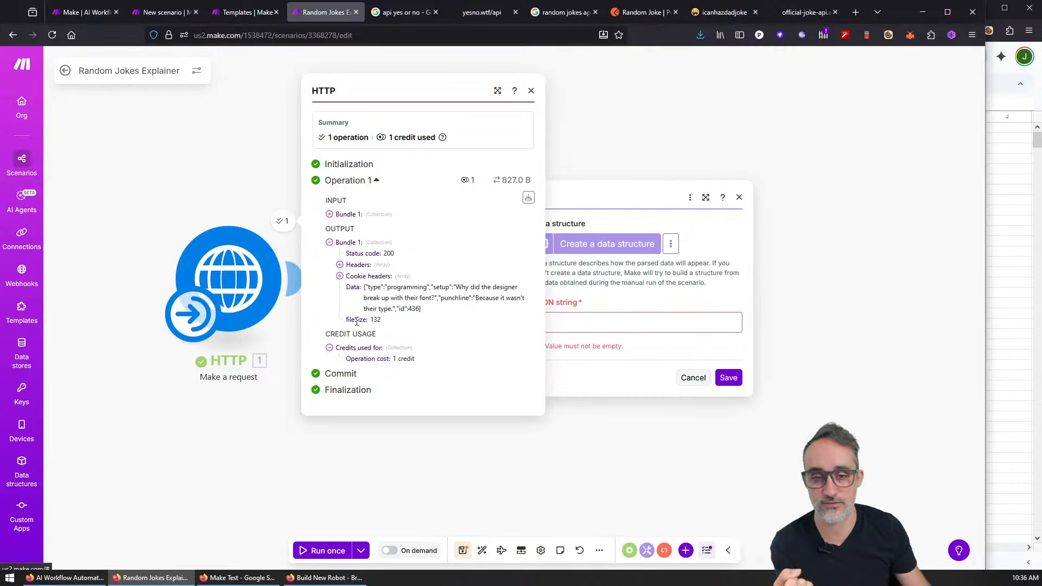
{"action": "left_click", "coordinate": [597, 323]}
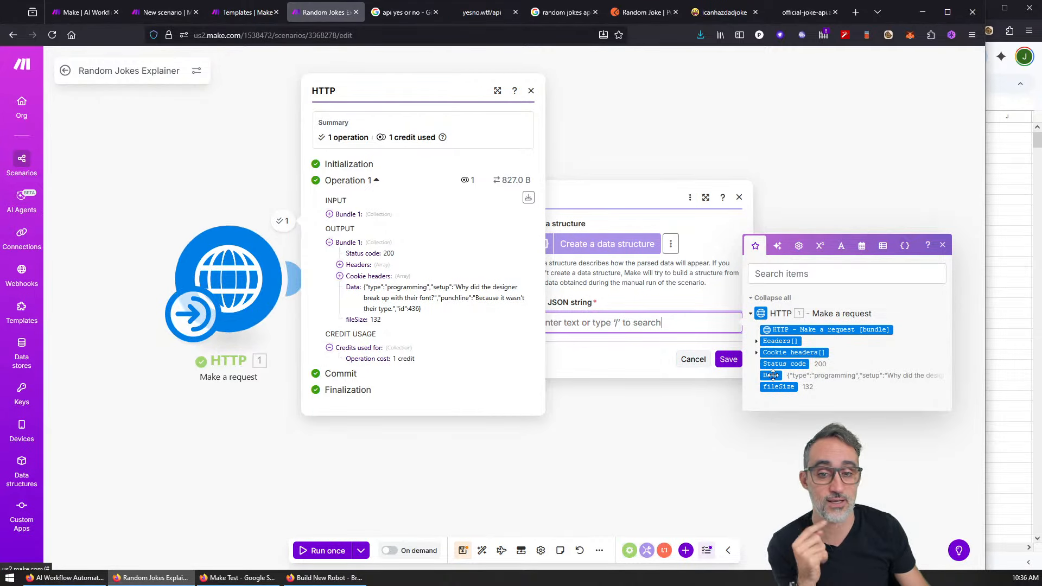
{"action": "left_click", "coordinate": [771, 375]}
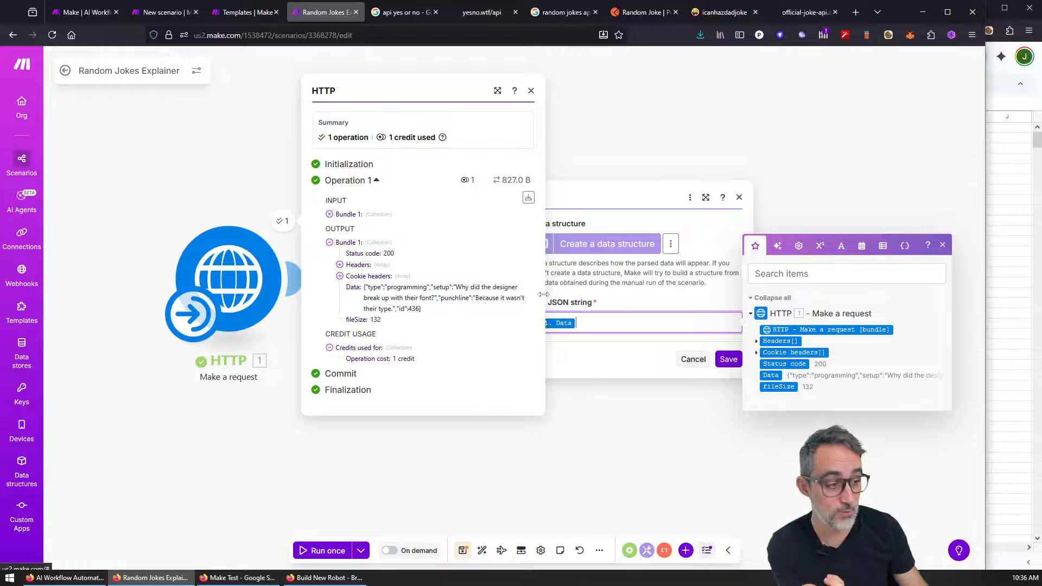
{"action": "left_click", "coordinate": [726, 360]}
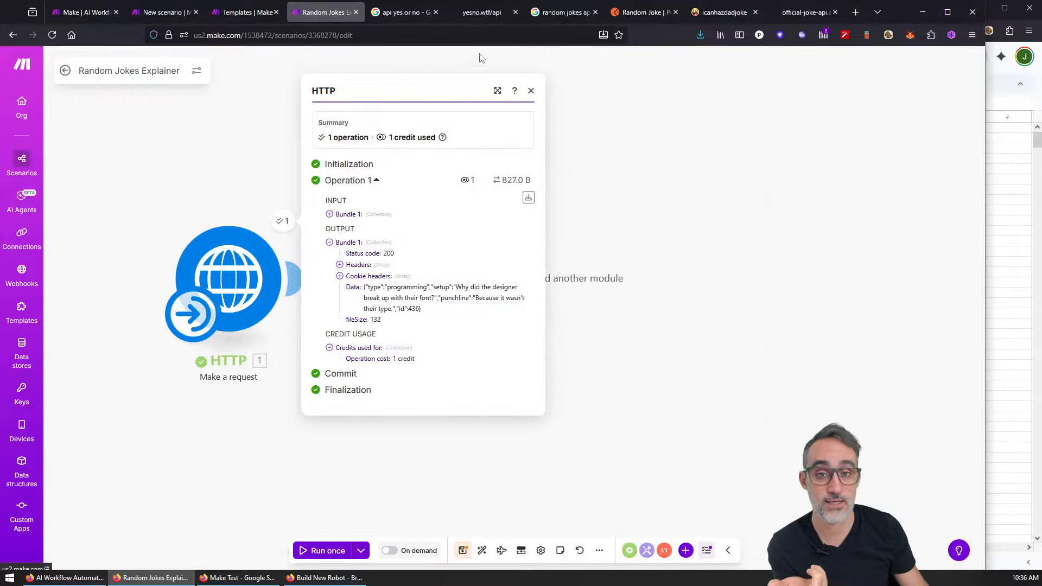
{"action": "left_click", "coordinate": [530, 91]}
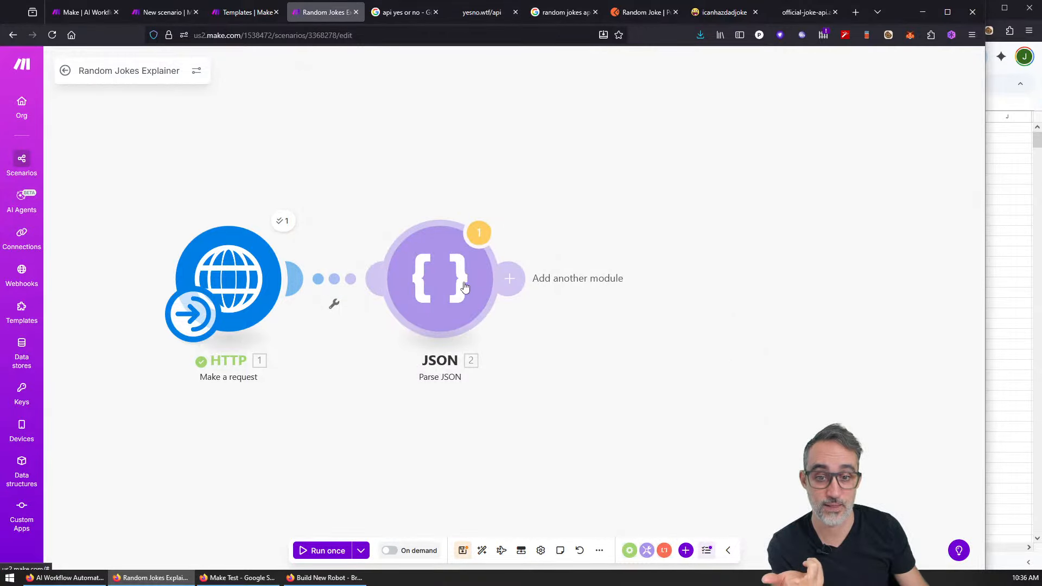
Step: Run once despite the last-module warning and check the parsed setup and punchline
{"action": "left_click", "coordinate": [328, 549]}
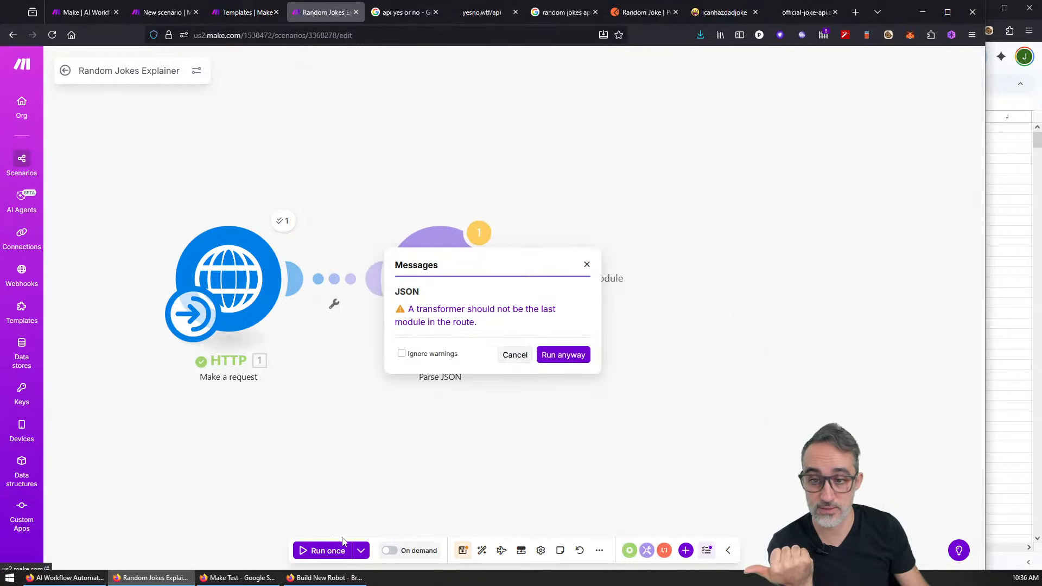
{"action": "left_click", "coordinate": [477, 358]}
{"action": "left_click", "coordinate": [562, 355]}
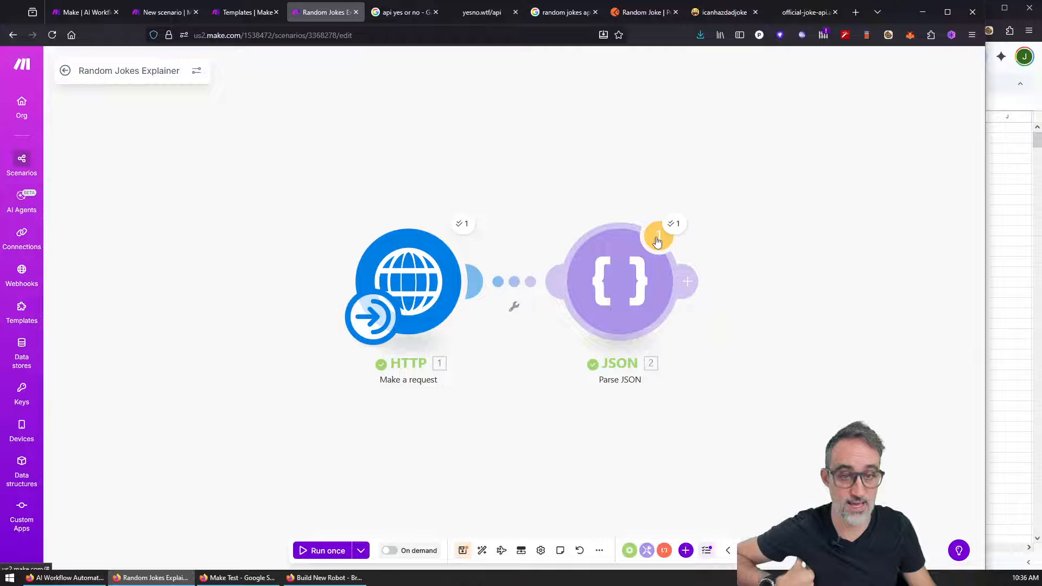
{"action": "left_click", "coordinate": [676, 224]}
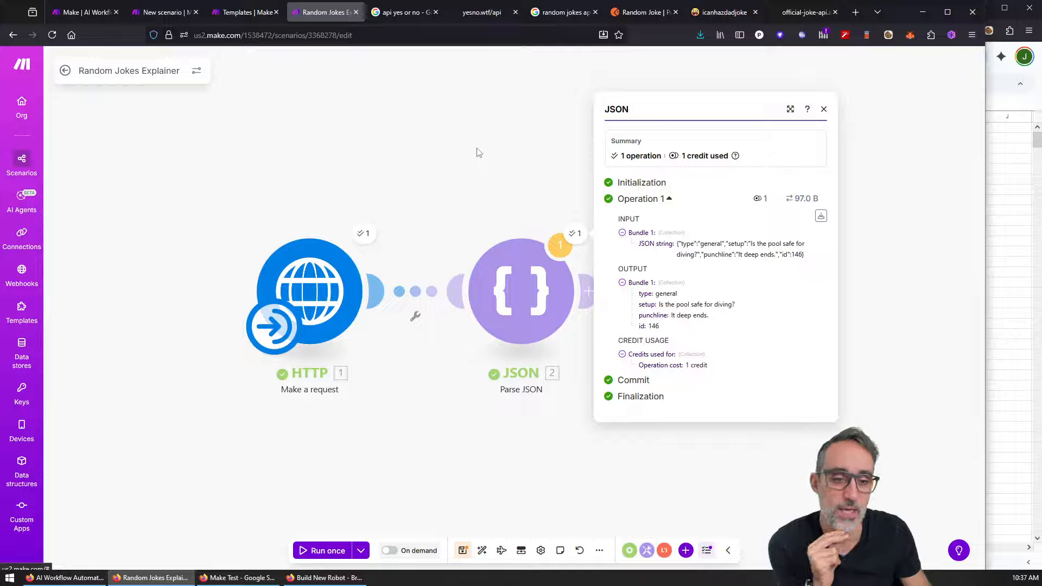
{"action": "left_click", "coordinate": [478, 152]}
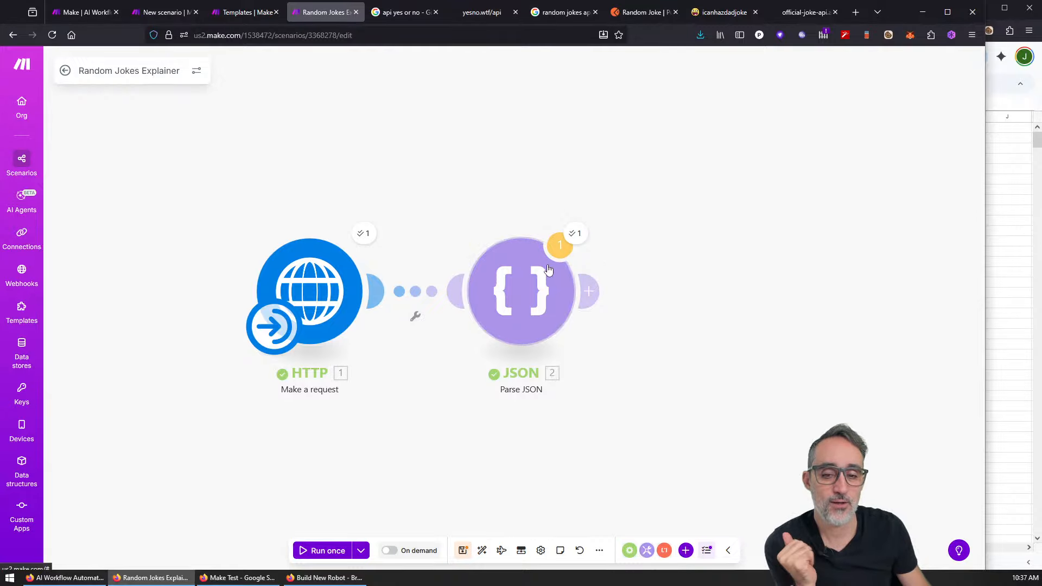
Step: Add a Tools Text aggregator module after Parse JSON
{"action": "left_click", "coordinate": [589, 292]}
{"action": "type", "text": "text"}
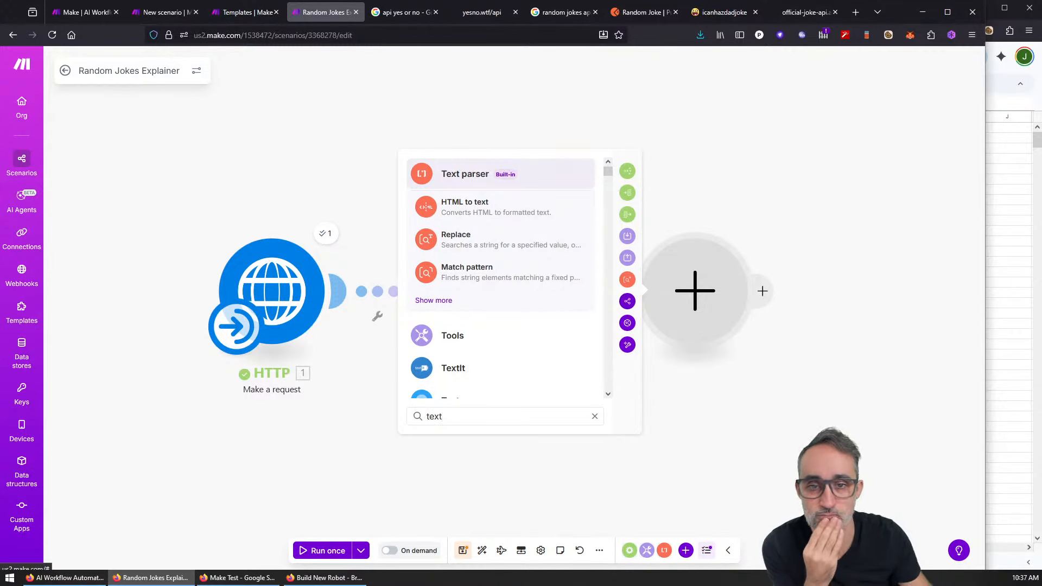
{"action": "left_click", "coordinate": [483, 340]}
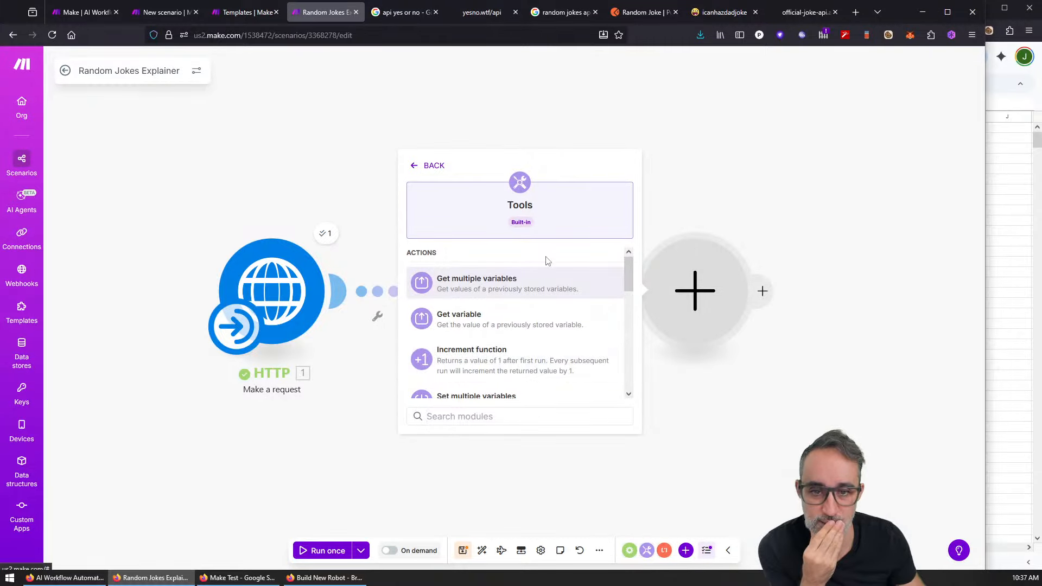
{"action": "left_click_drag", "start_coordinate": [634, 263], "coordinate": [629, 326]}
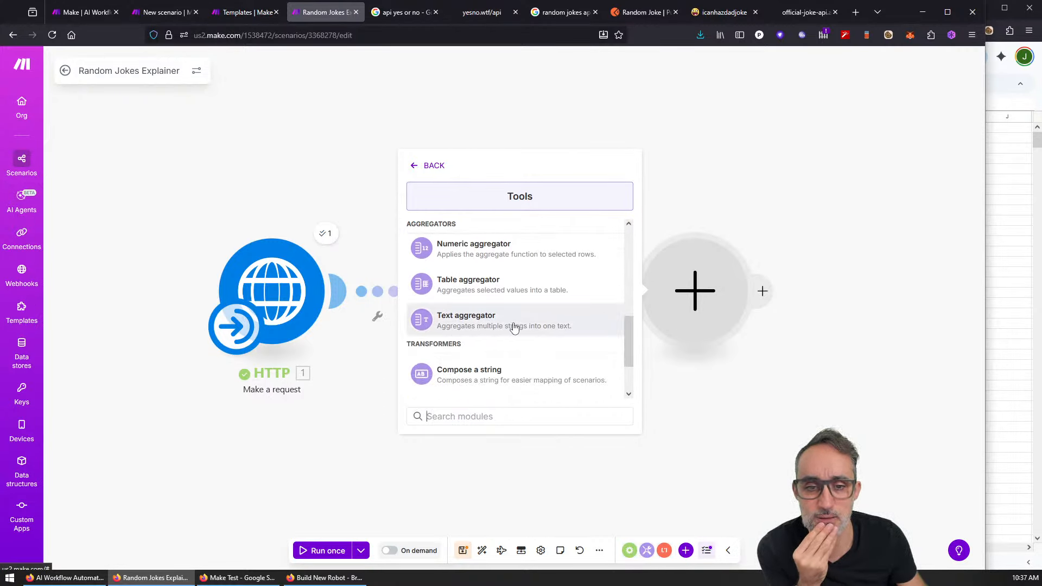
{"action": "left_click", "coordinate": [495, 323]}
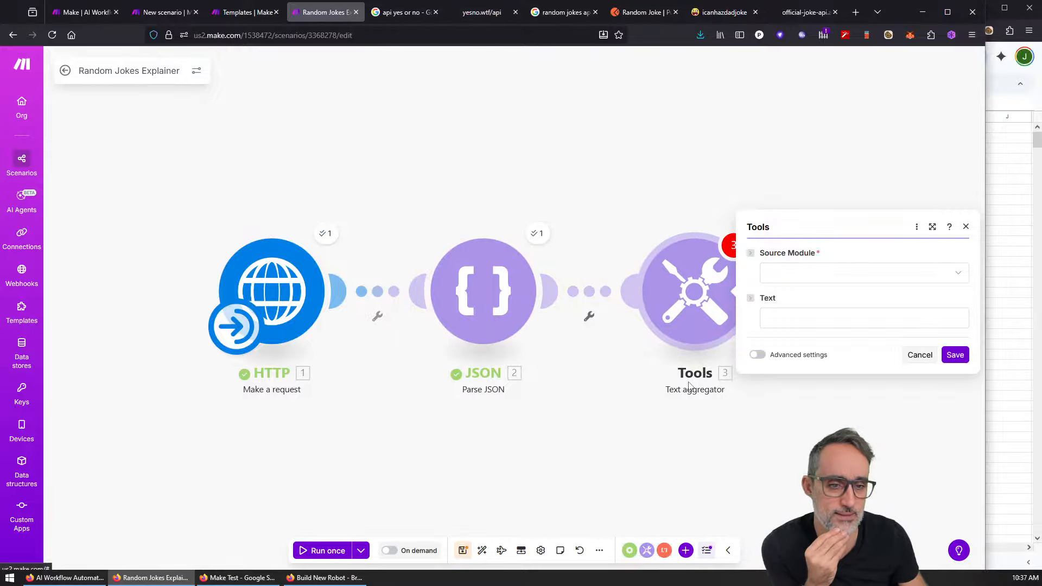
Step: Source the aggregator from JSON - Parse JSON [2] with text 'setup + punchline', and save
{"action": "left_click", "coordinate": [794, 273]}
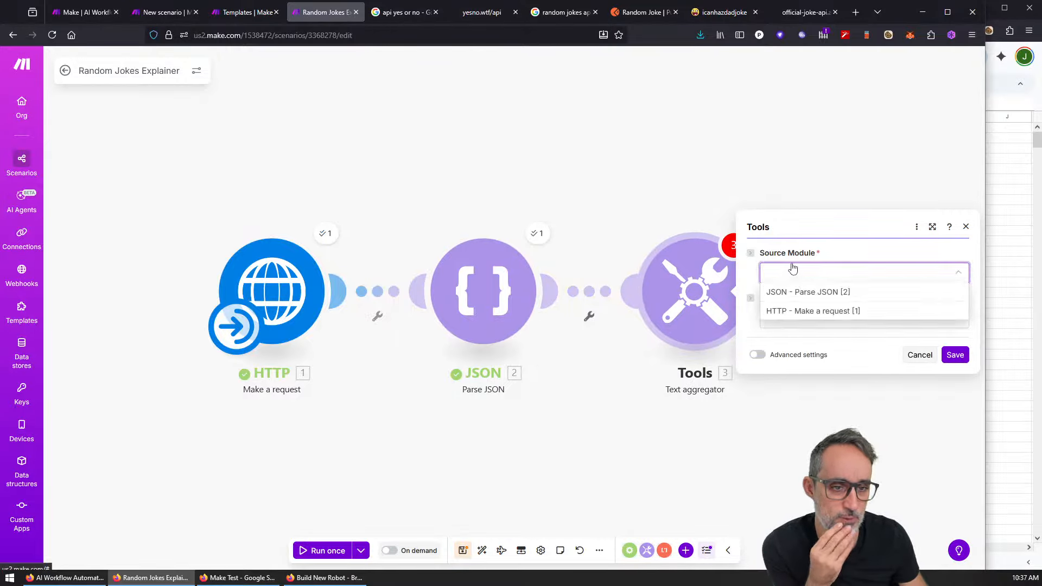
{"action": "left_click", "coordinate": [806, 290]}
{"action": "left_click", "coordinate": [803, 313]}
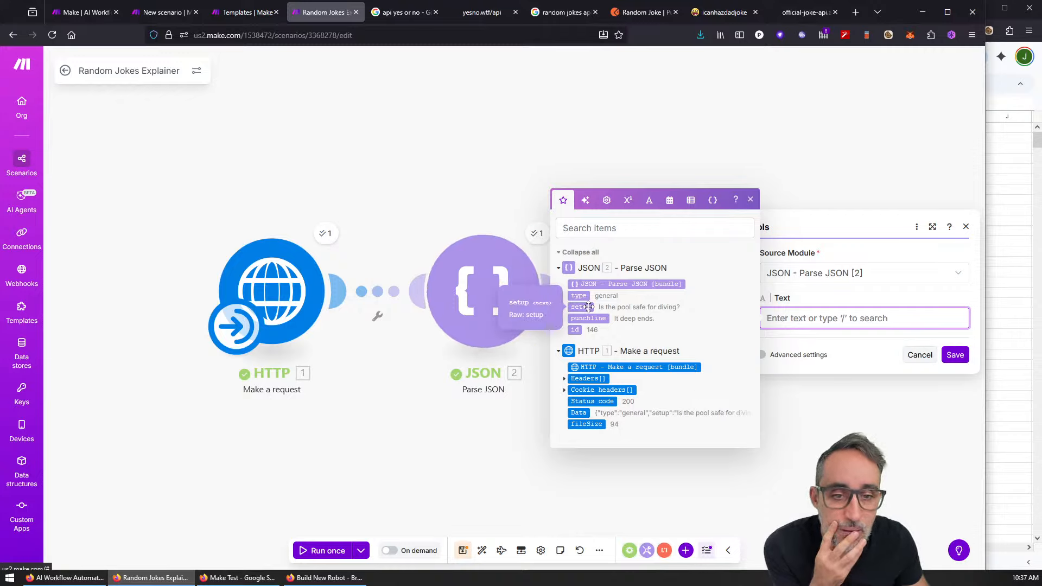
{"action": "left_click", "coordinate": [585, 307]}
{"action": "left_click", "coordinate": [588, 318]}
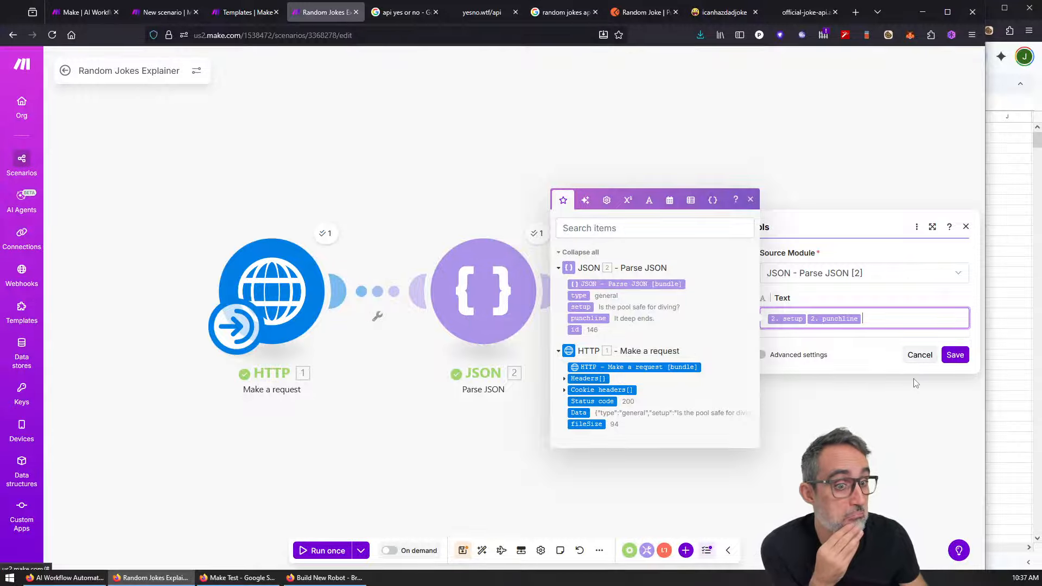
{"action": "left_click", "coordinate": [806, 320]}
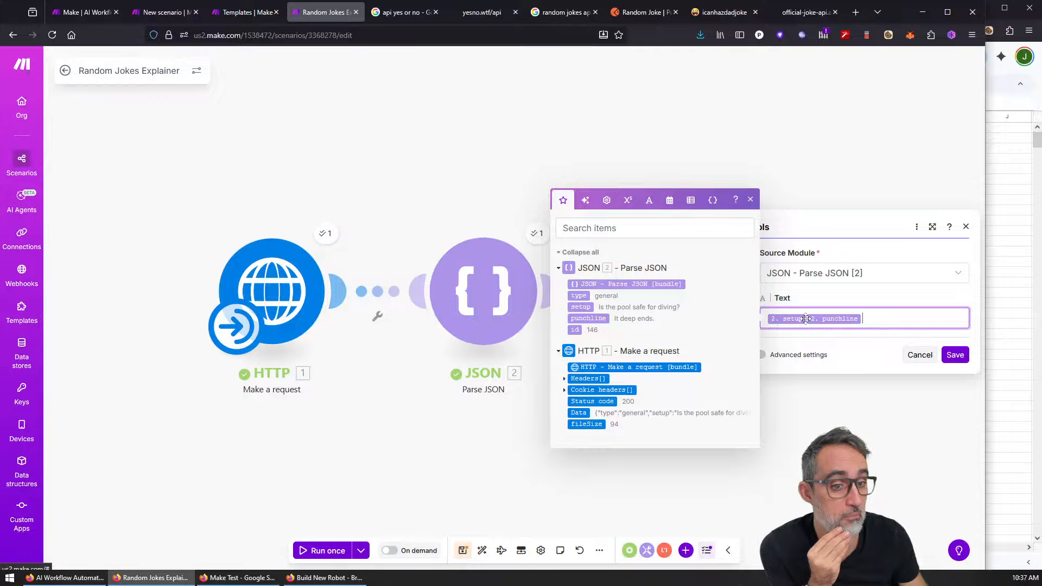
{"action": "type", "text": "+"}
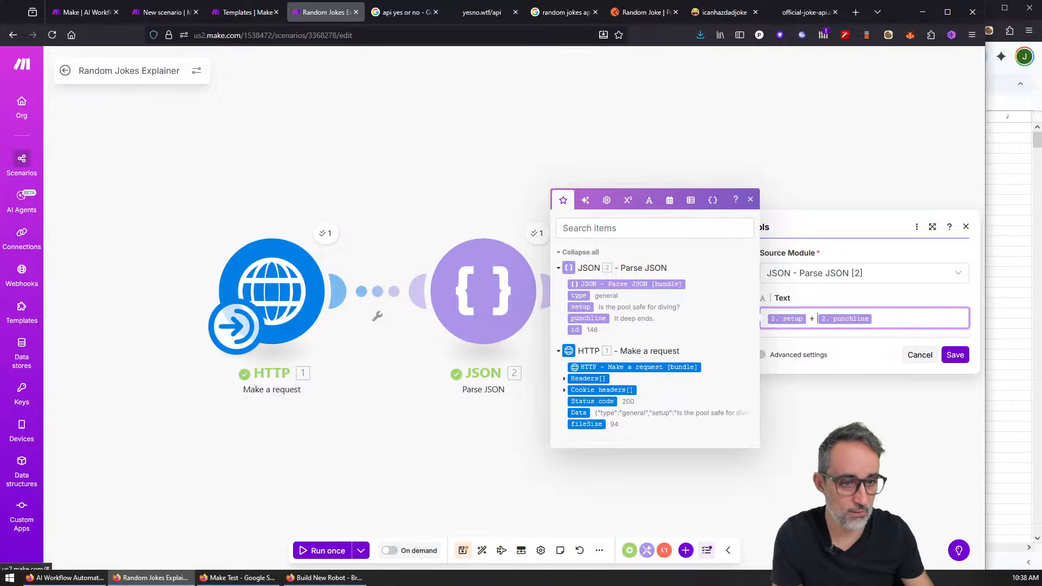
{"action": "left_click", "coordinate": [946, 354]}
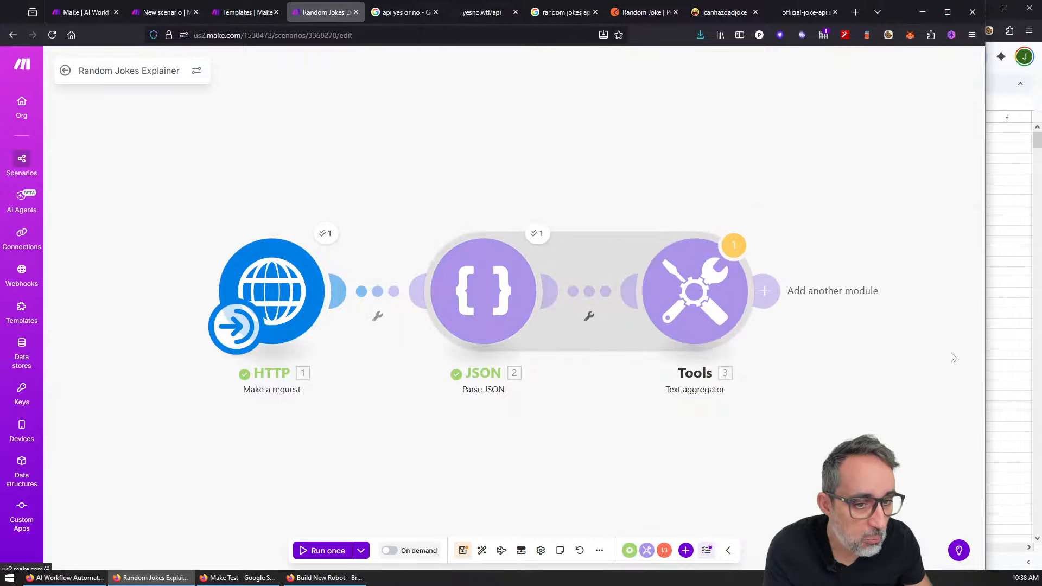
{"action": "left_click_drag", "start_coordinate": [655, 424], "coordinate": [587, 388]}
{"action": "right_click", "coordinate": [569, 397]}
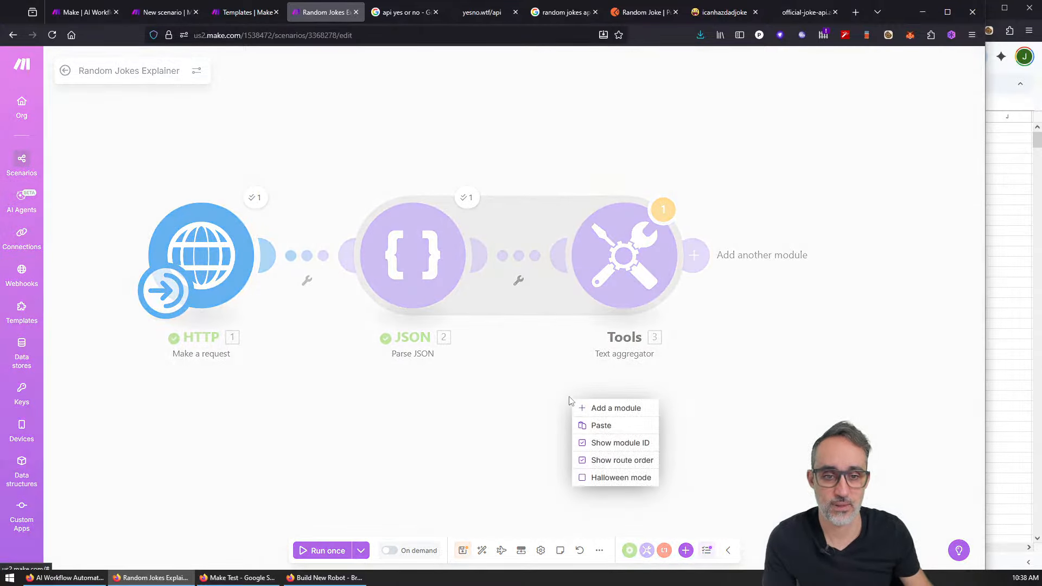
{"action": "left_click", "coordinate": [518, 388]}
{"action": "scroll", "coordinate": [518, 389], "scroll_direction": "down", "scroll_amount": 2}
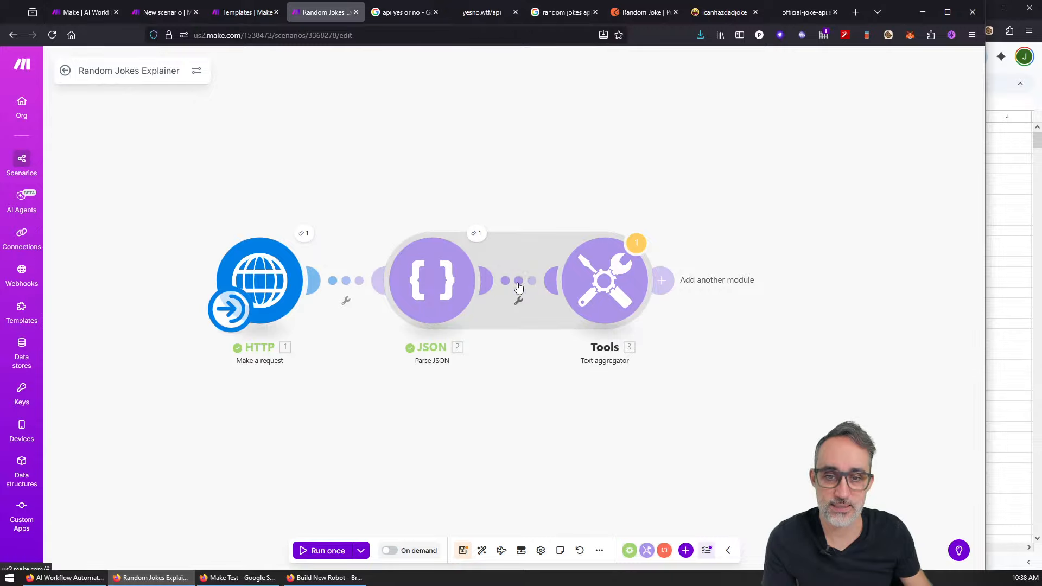
Step: Run once and confirm the aggregator outputs 'Can I watch the TV? + Yes, but don't turn it on.'
{"action": "left_click", "coordinate": [337, 550]}
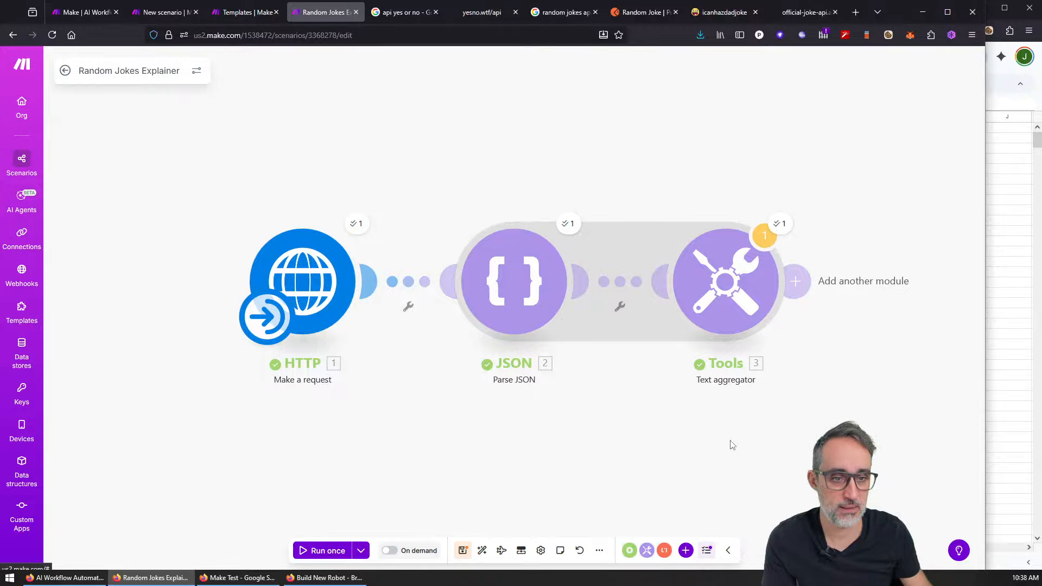
{"action": "left_click", "coordinate": [661, 230]}
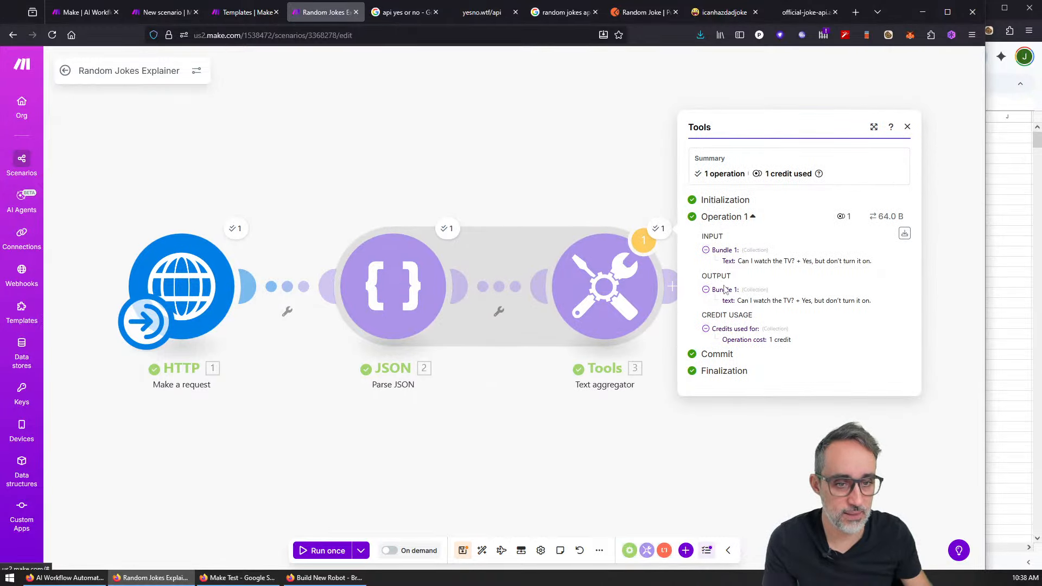
{"action": "left_click_drag", "start_coordinate": [738, 300], "coordinate": [790, 301]}
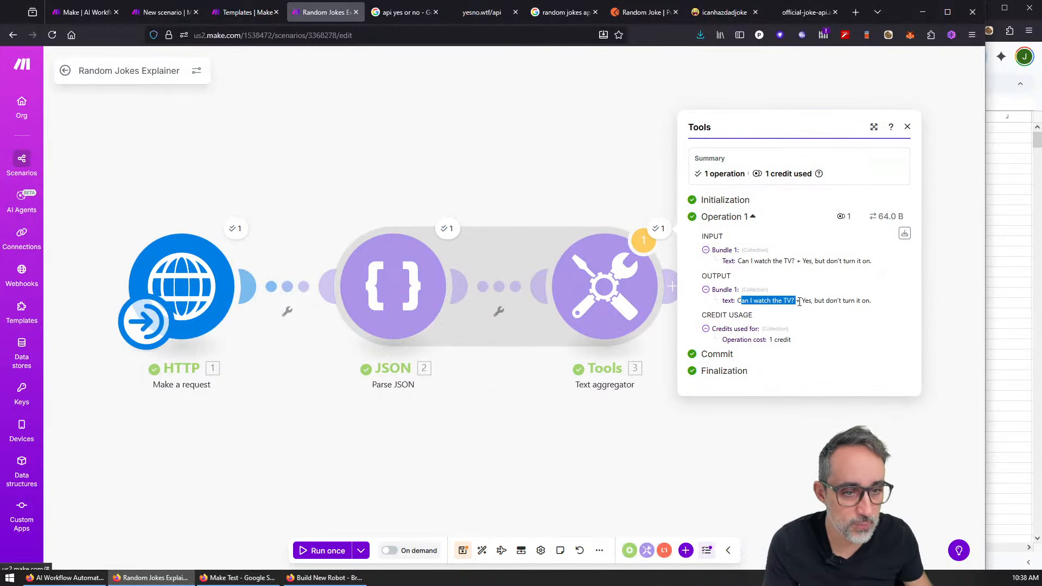
{"action": "left_click", "coordinate": [792, 300]}
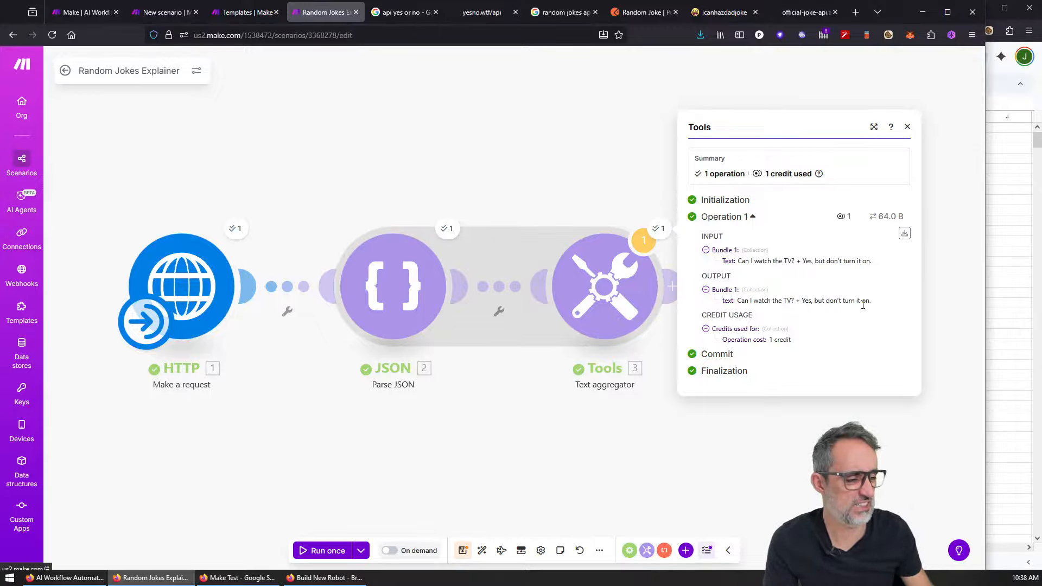
{"action": "left_click", "coordinate": [908, 128]}
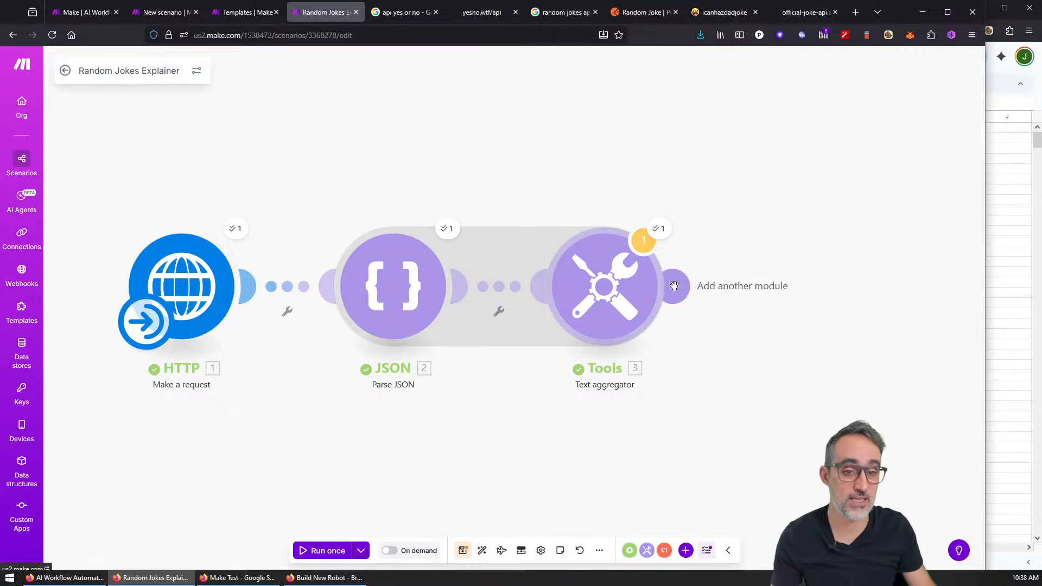
Step: Replace the aggregator text with setup, punchline and '(topic: type)', then save
{"action": "left_click", "coordinate": [629, 293]}
{"action": "left_click", "coordinate": [743, 318]}
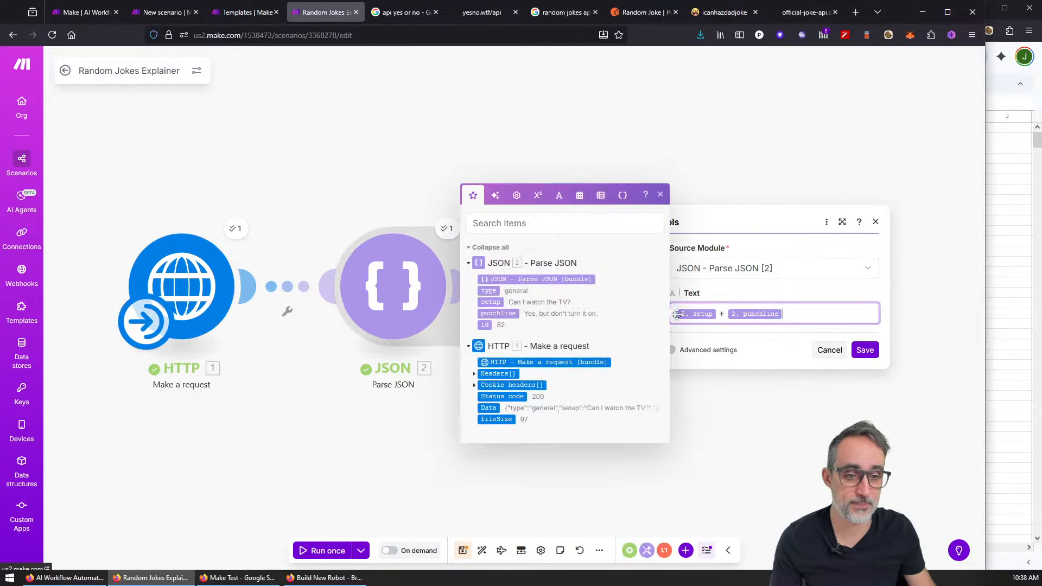
{"action": "key", "text": "ctrl+a"}
{"action": "key", "text": "BackSpace"}
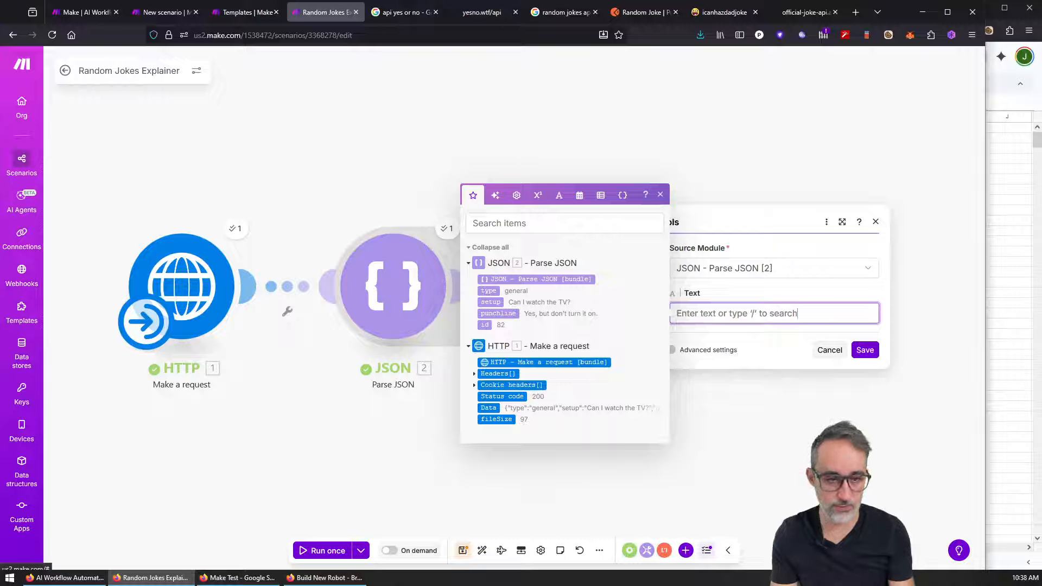
{"action": "left_click", "coordinate": [497, 302]}
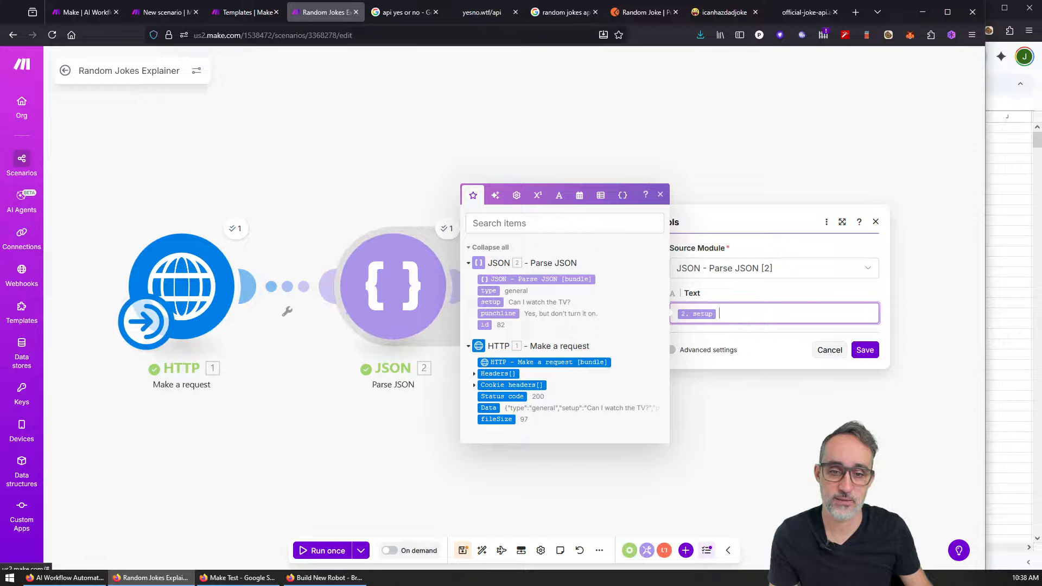
{"action": "left_click", "coordinate": [497, 314]}
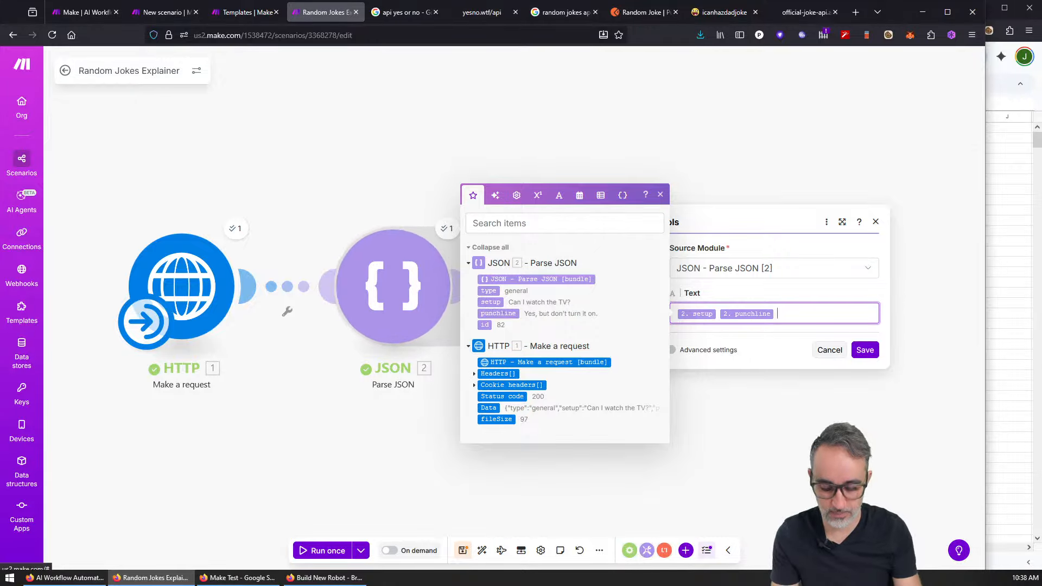
{"action": "type", "text": "("}
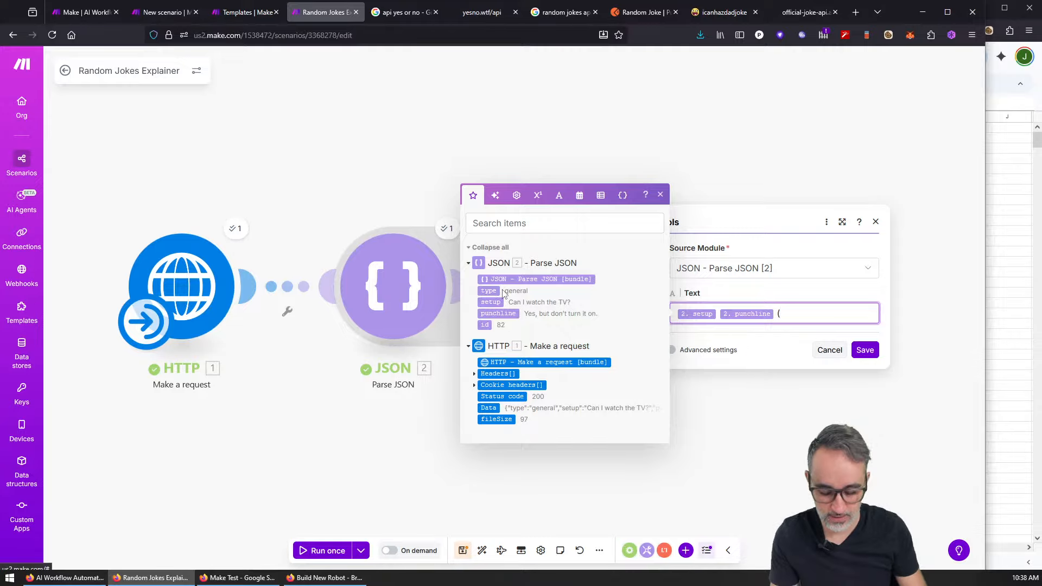
{"action": "type", "text": "topic:"}
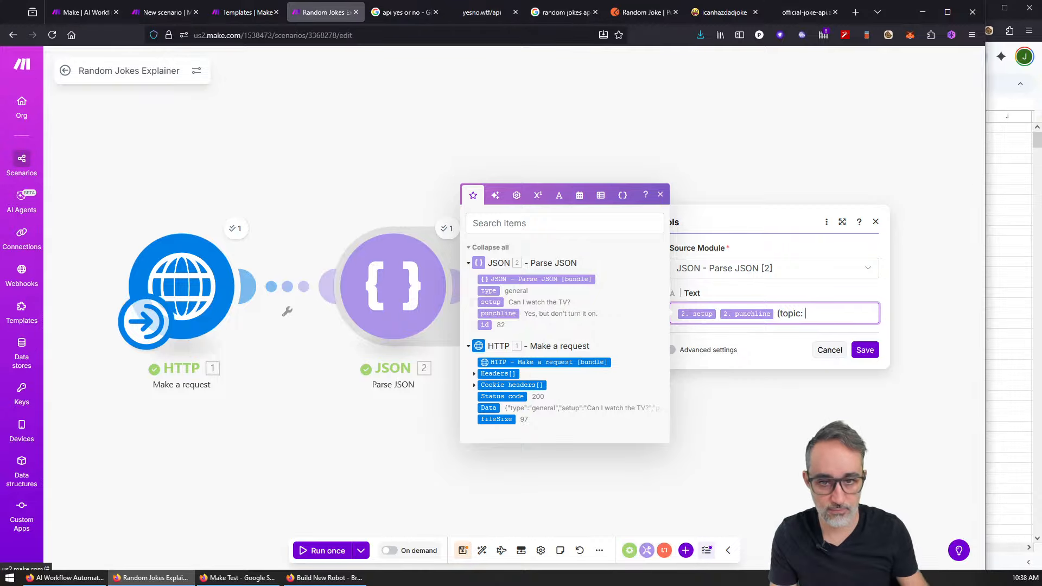
{"action": "left_click", "coordinate": [489, 291]}
{"action": "type", "text": ")"}
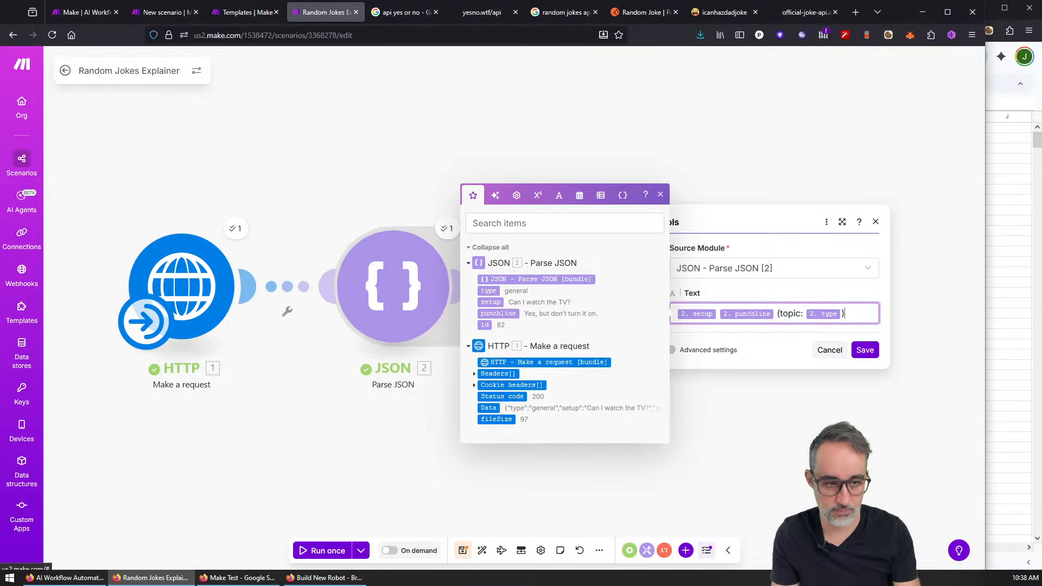
{"action": "left_click", "coordinate": [864, 350]}
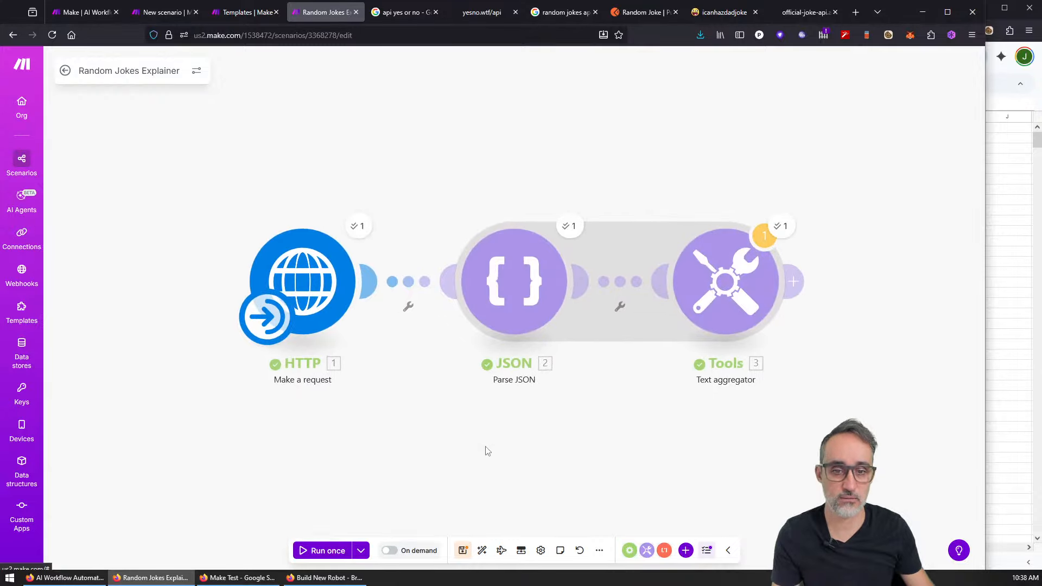
{"action": "left_click", "coordinate": [782, 225]}
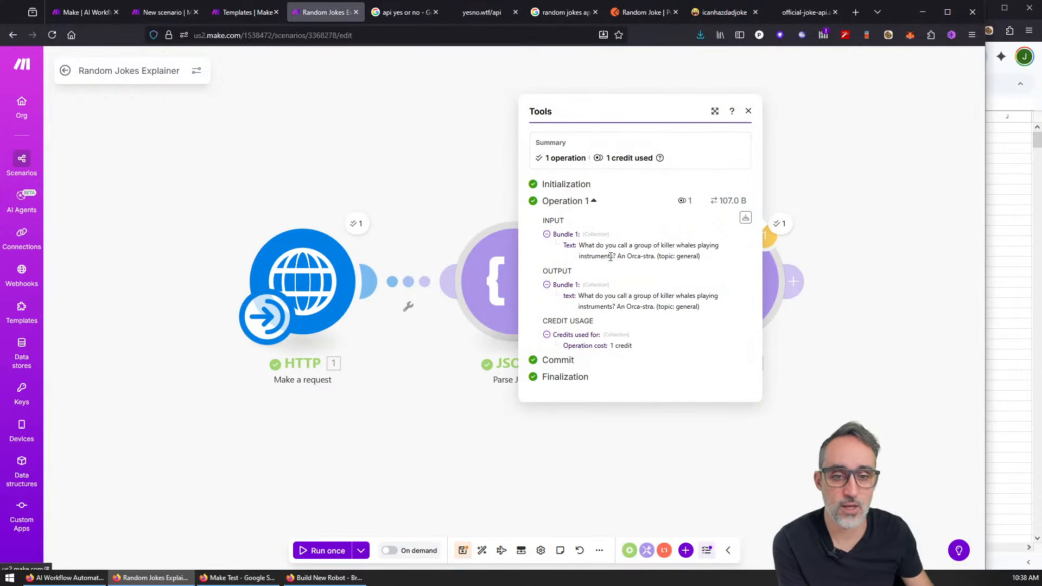
{"action": "left_click_drag", "start_coordinate": [617, 296], "coordinate": [718, 295]}
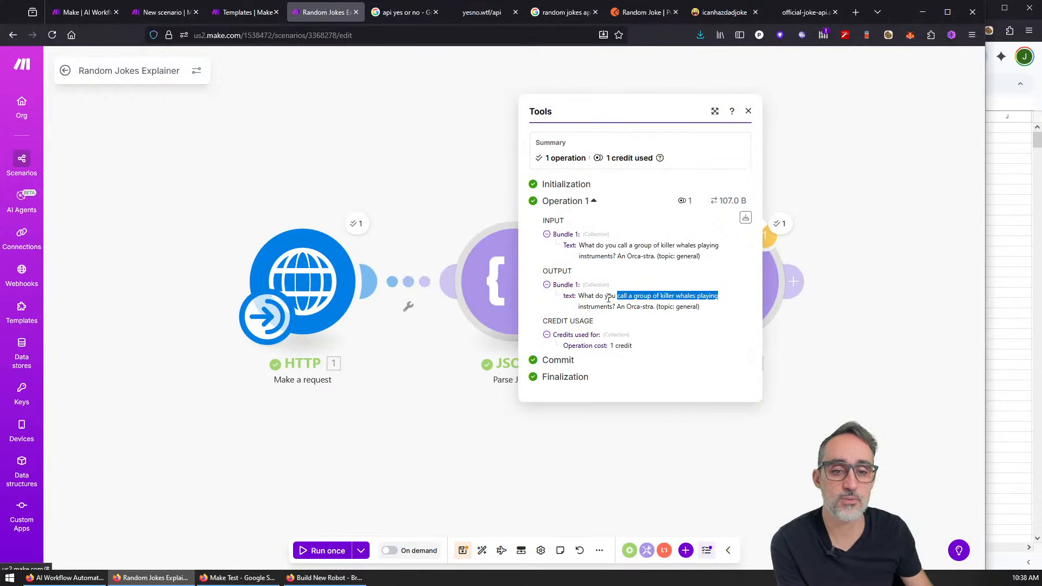
{"action": "left_click", "coordinate": [597, 305]}
{"action": "left_click_drag", "start_coordinate": [619, 308], "coordinate": [704, 310]}
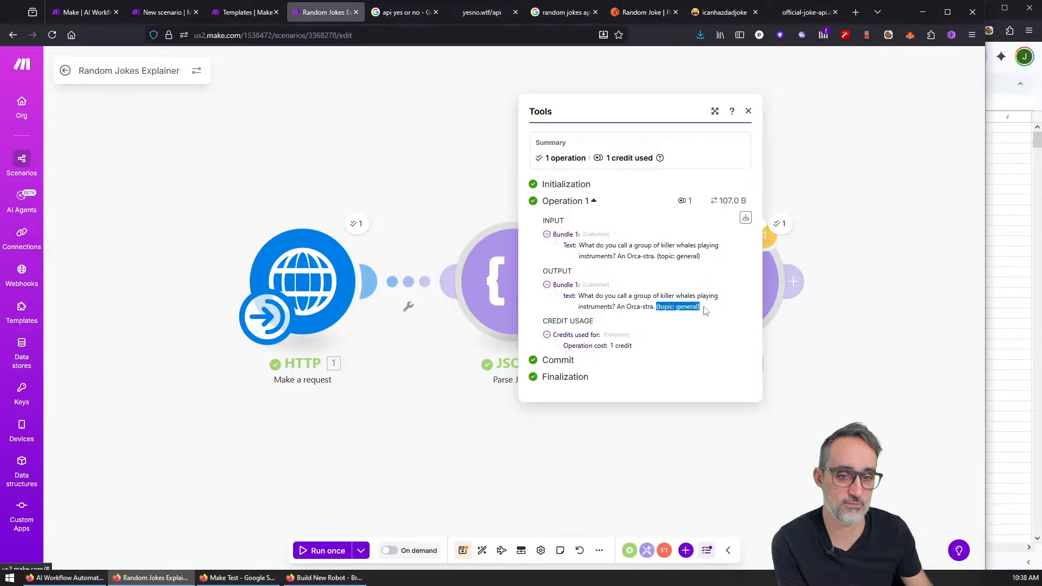
{"action": "left_click", "coordinate": [726, 434]}
{"action": "scroll", "coordinate": [819, 419], "scroll_direction": "down", "scroll_amount": 3}
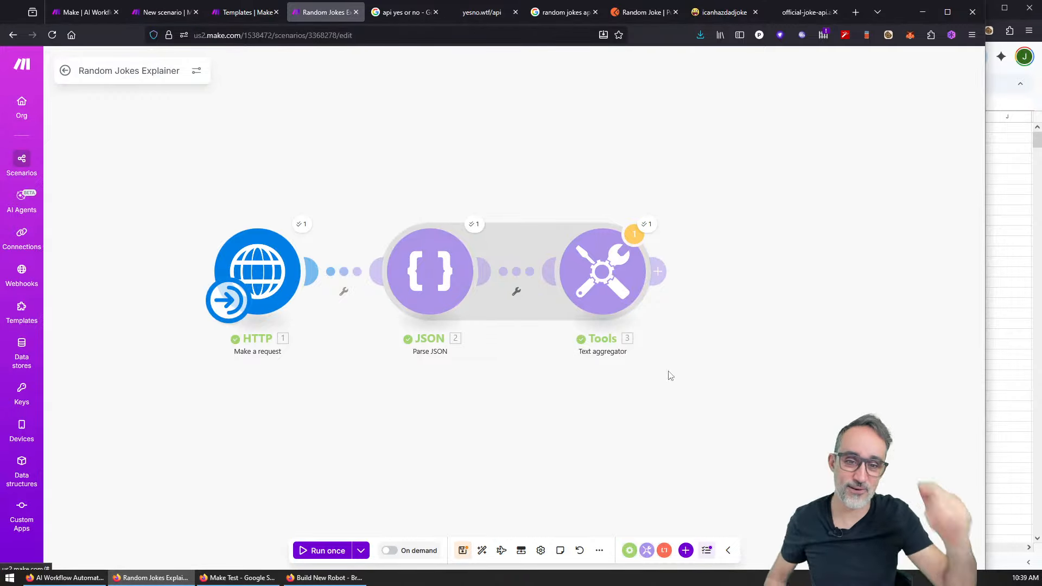
Step: Search 'cha' and add OpenAI's Generate a completion module after the Text aggregator
{"action": "left_click", "coordinate": [658, 272]}
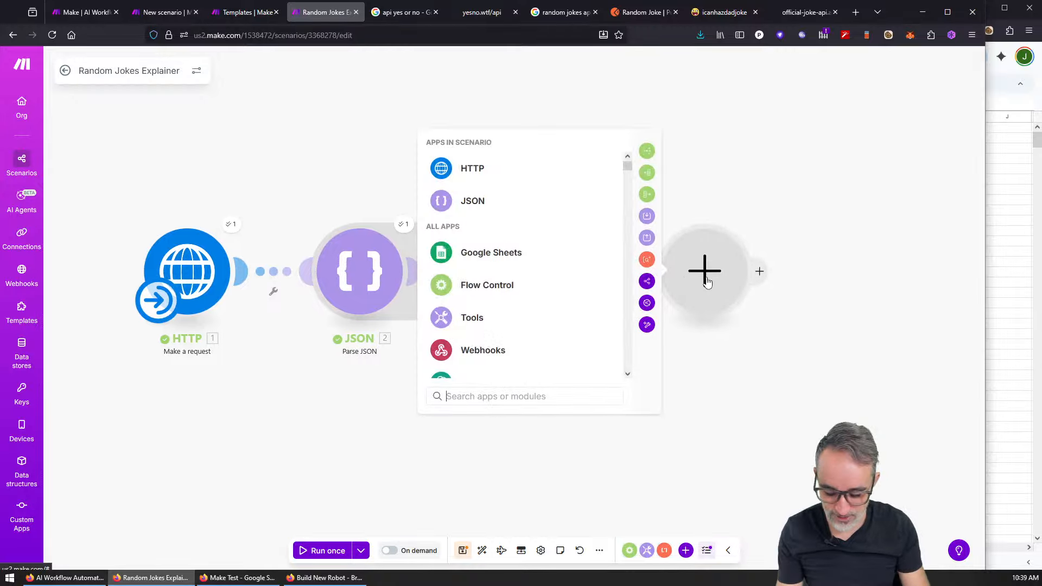
{"action": "type", "text": "cha"}
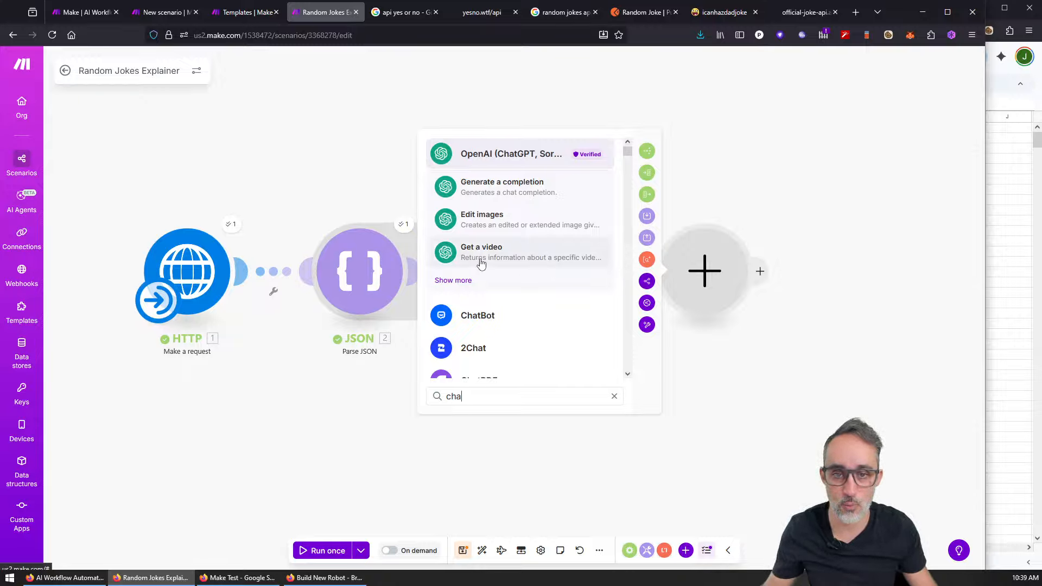
{"action": "left_click", "coordinate": [457, 280]}
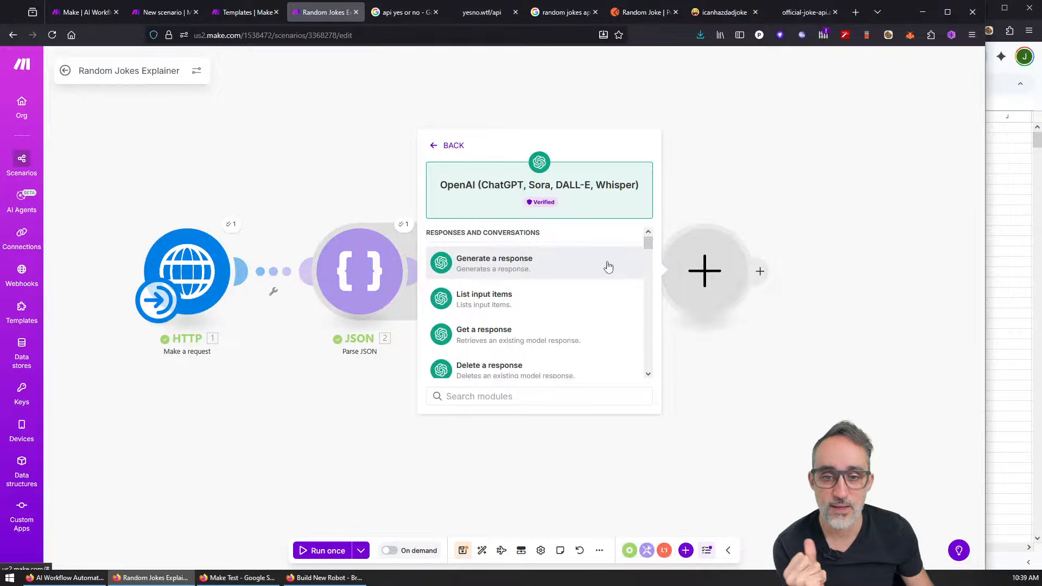
{"action": "left_click_drag", "start_coordinate": [650, 244], "coordinate": [645, 207]}
{"action": "scroll", "coordinate": [543, 310], "scroll_direction": "down", "scroll_amount": 4}
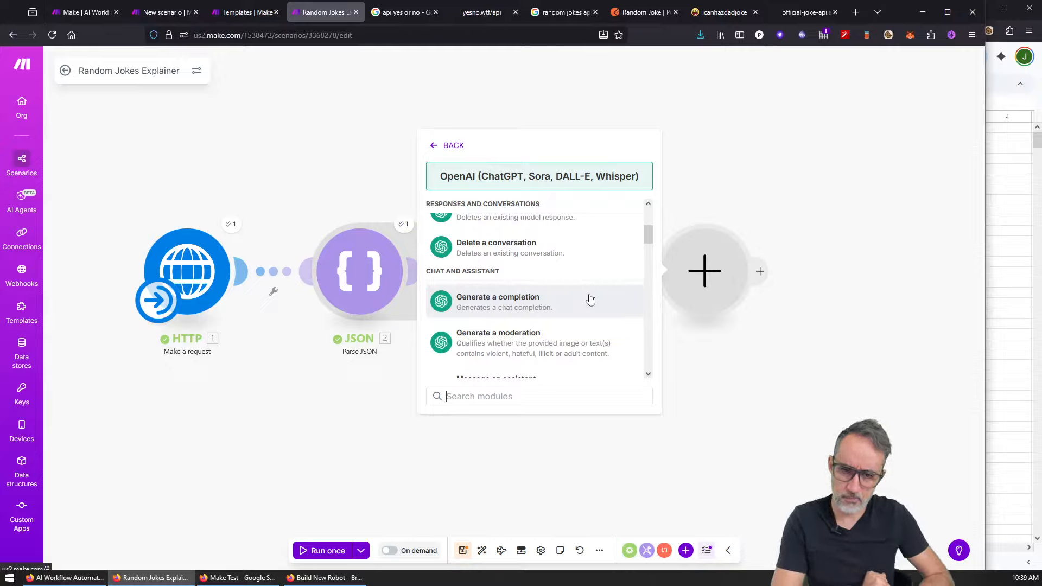
{"action": "scroll", "coordinate": [554, 297], "scroll_direction": "down", "scroll_amount": 2}
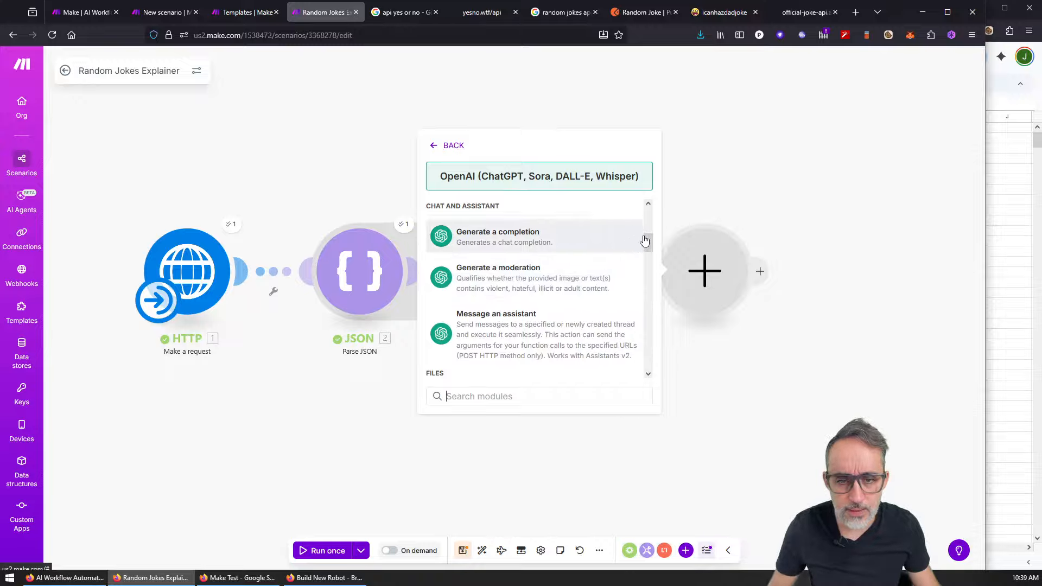
{"action": "left_click_drag", "start_coordinate": [644, 241], "coordinate": [653, 211]}
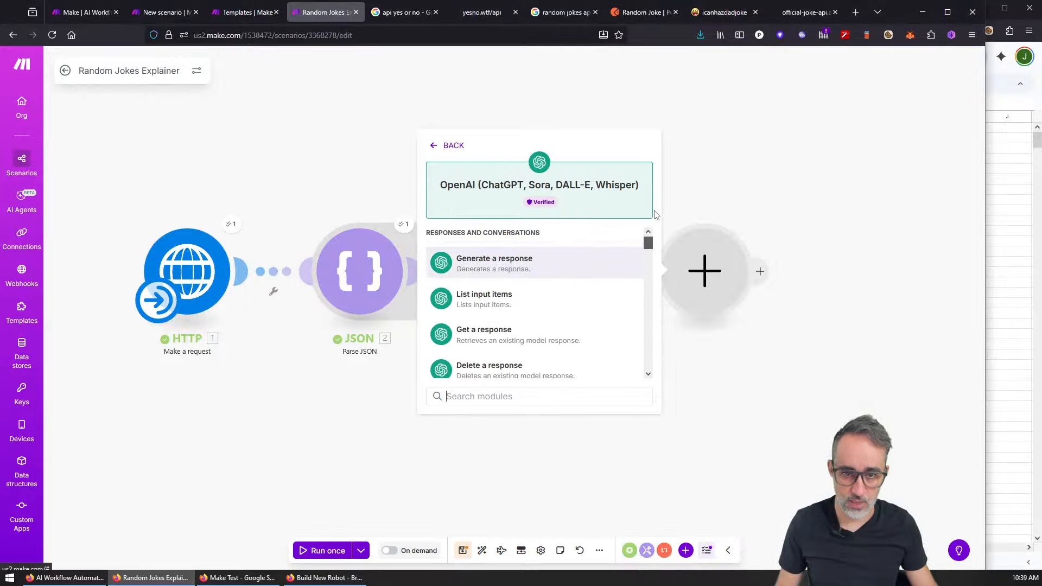
{"action": "scroll", "coordinate": [528, 334], "scroll_direction": "down", "scroll_amount": 1}
{"action": "scroll", "coordinate": [528, 334], "scroll_direction": "down", "scroll_amount": 3}
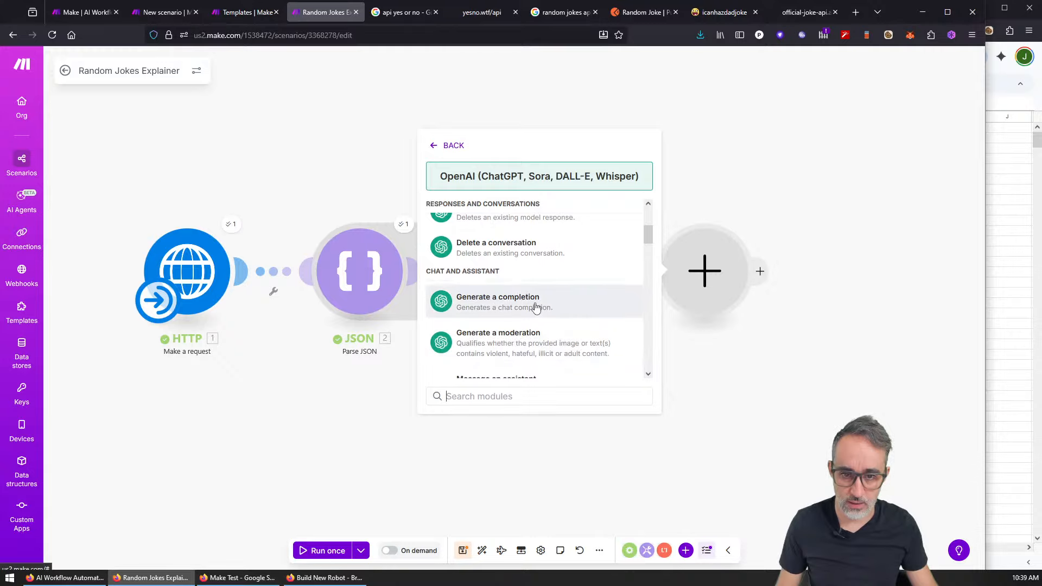
{"action": "left_click", "coordinate": [535, 305]}
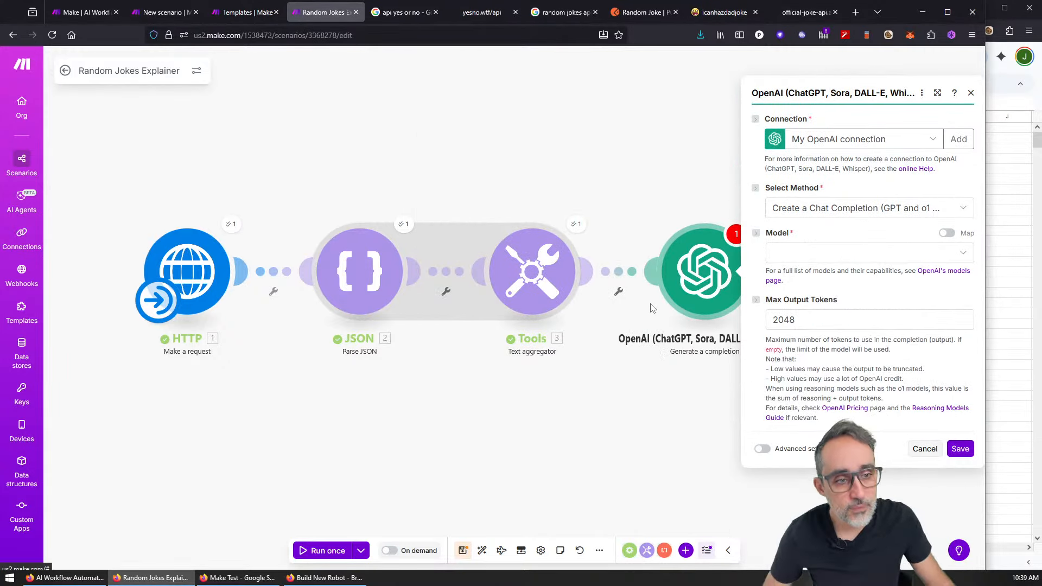
Step: Choose gpt-4.1-mini under GPT-4.1 as the OpenAI model
{"action": "left_click", "coordinate": [807, 257]}
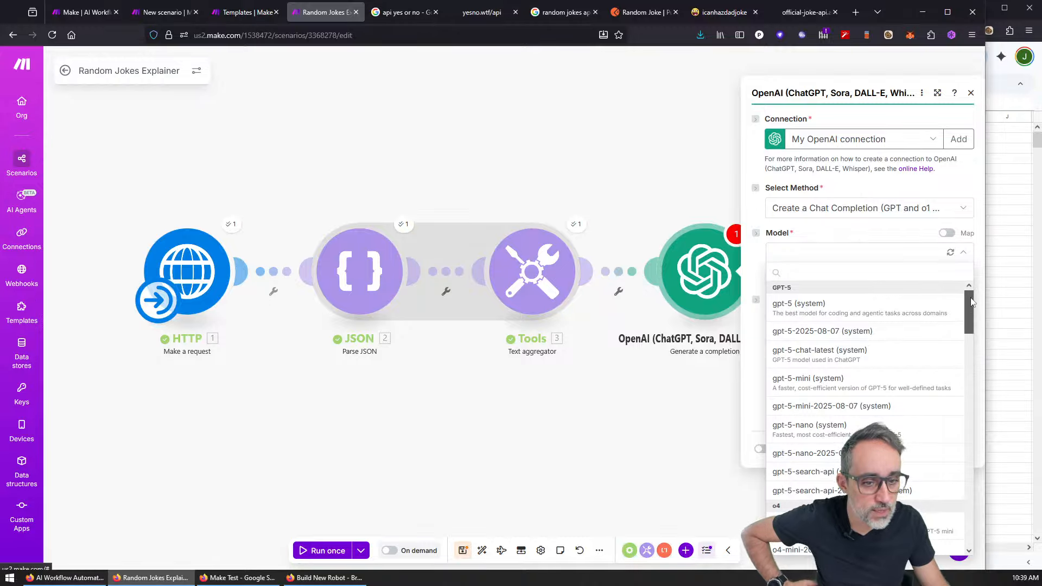
{"action": "left_click_drag", "start_coordinate": [972, 302], "coordinate": [974, 329]}
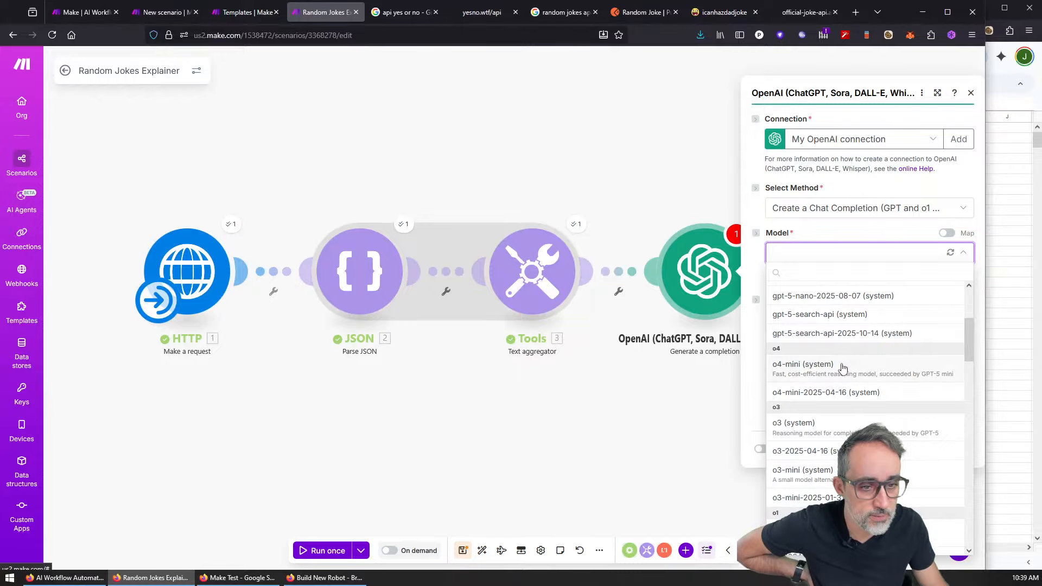
{"action": "scroll", "coordinate": [839, 401], "scroll_direction": "down", "scroll_amount": 3}
{"action": "scroll", "coordinate": [835, 410], "scroll_direction": "down", "scroll_amount": 2}
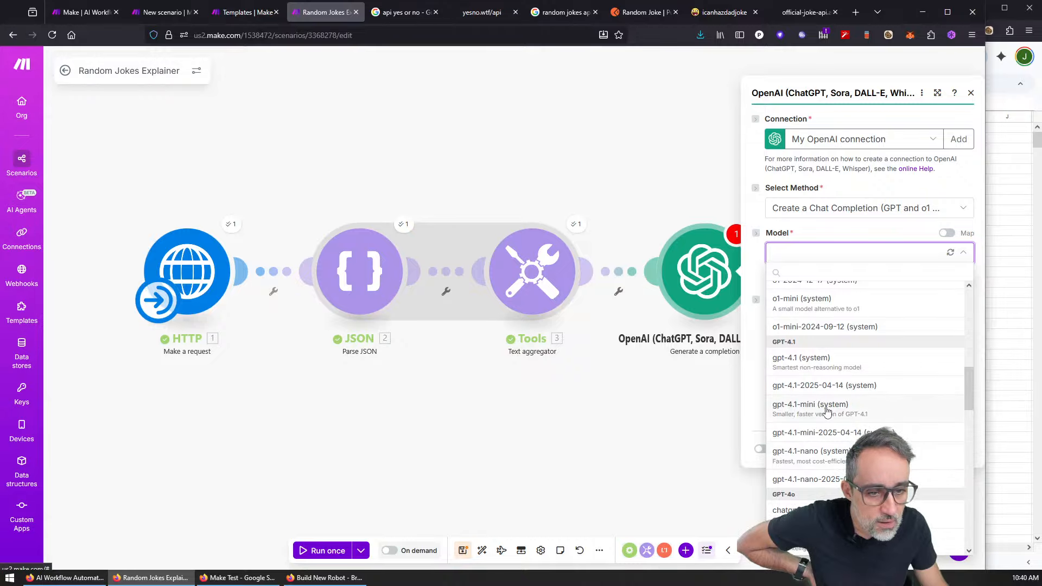
{"action": "left_click", "coordinate": [863, 409]}
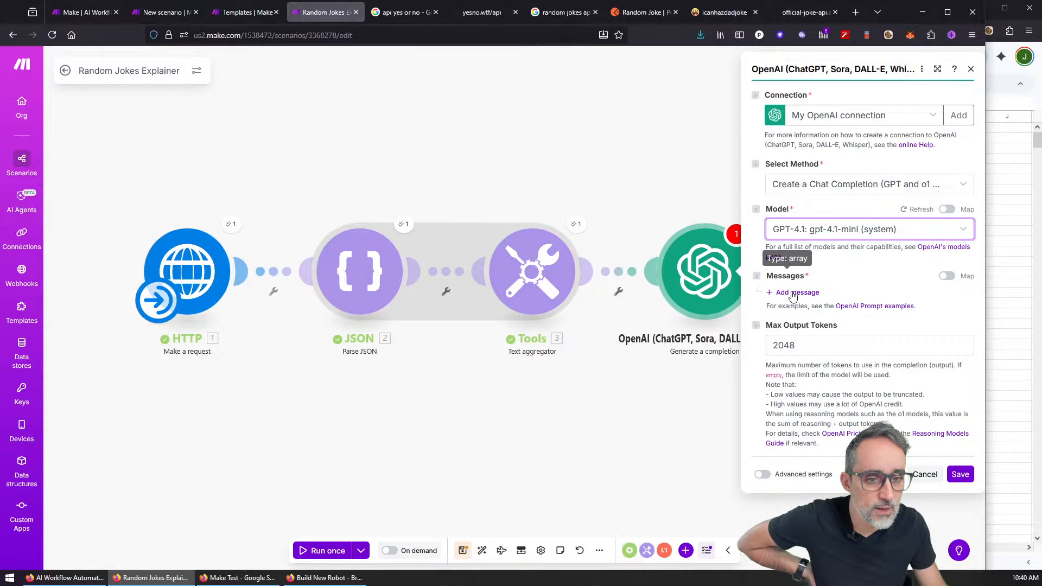
Step: Add Message 1 with role User and focus its Text Content field
{"action": "left_click", "coordinate": [873, 305]}
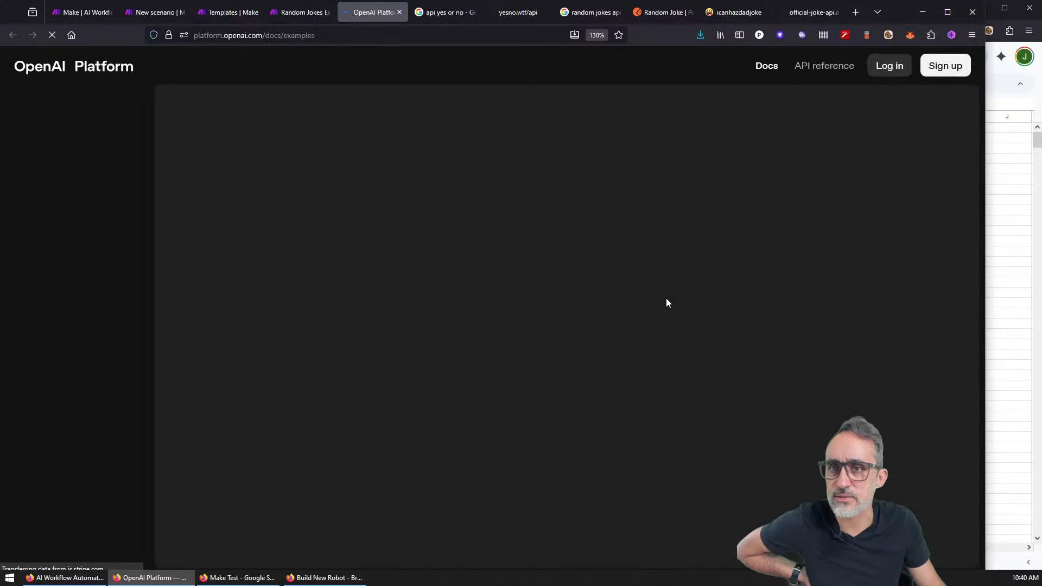
{"action": "left_click", "coordinate": [399, 12]}
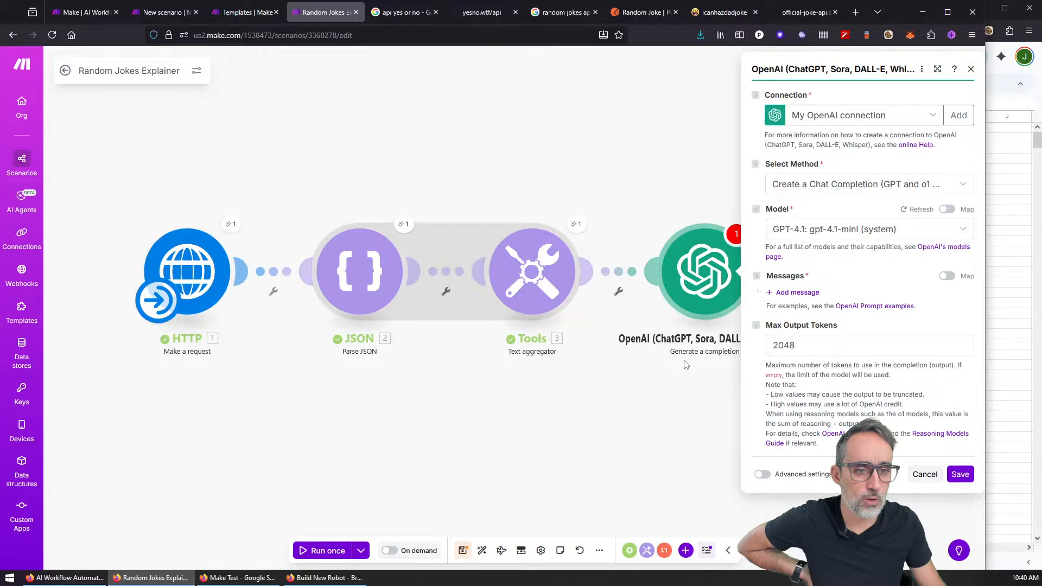
{"action": "left_click", "coordinate": [788, 293]}
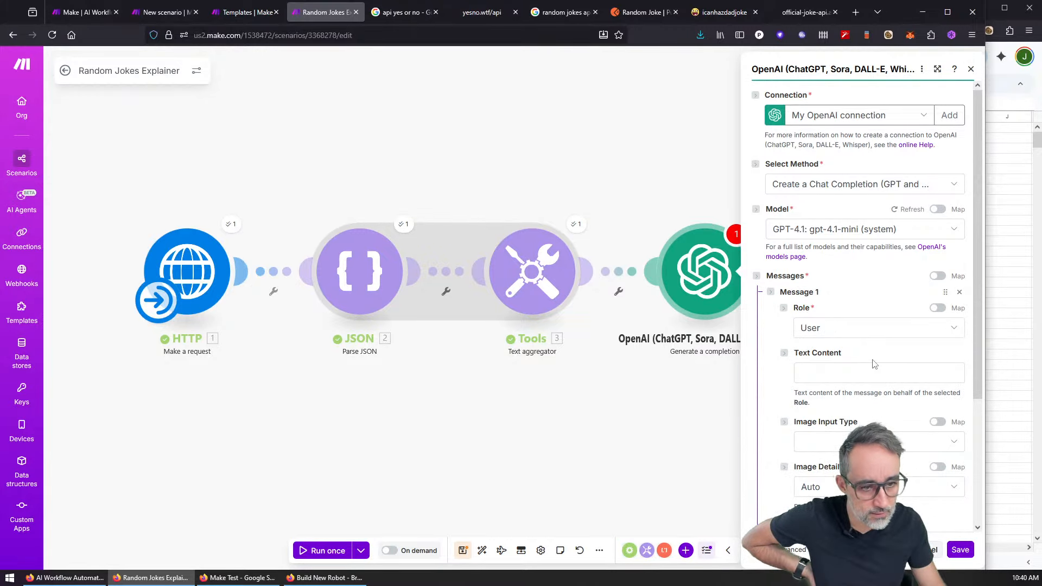
{"action": "scroll", "coordinate": [872, 364], "scroll_direction": "down", "scroll_amount": 2}
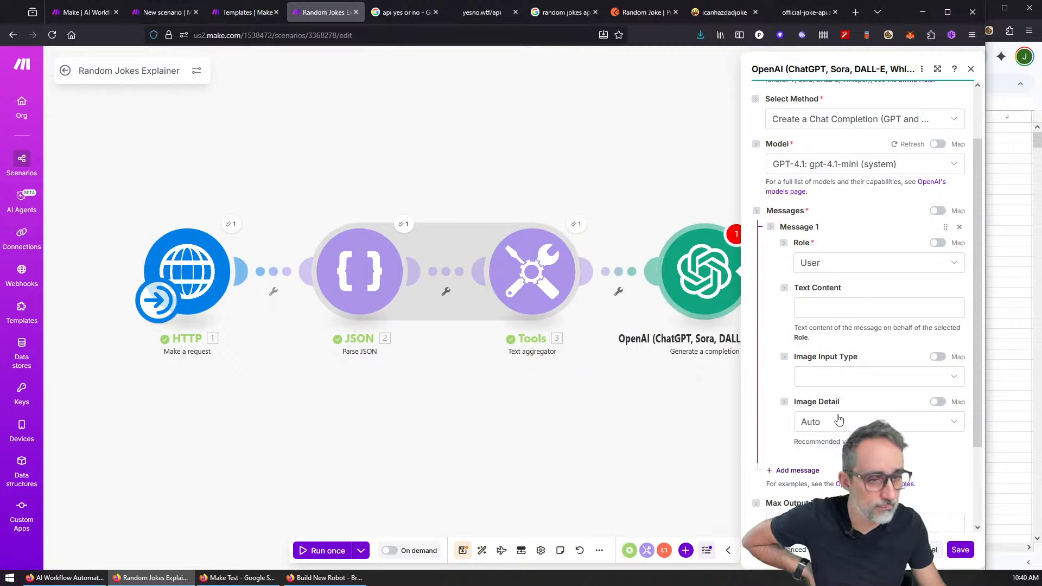
{"action": "left_click", "coordinate": [822, 307]}
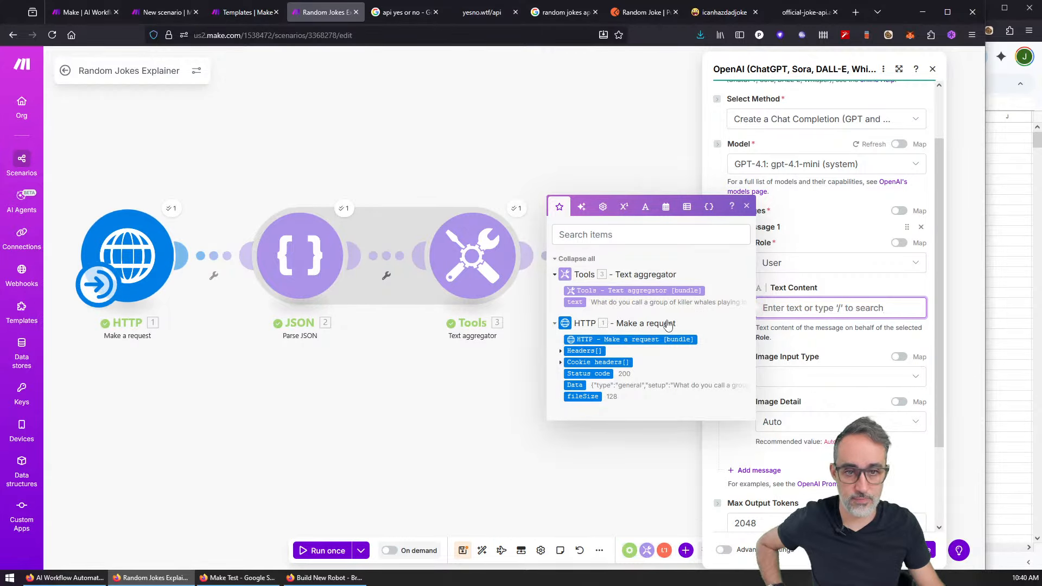
Step: Recheck the Text aggregator's output, then return to the message's Text Content field
{"action": "left_click", "coordinate": [445, 381]}
{"action": "left_click", "coordinate": [523, 212]}
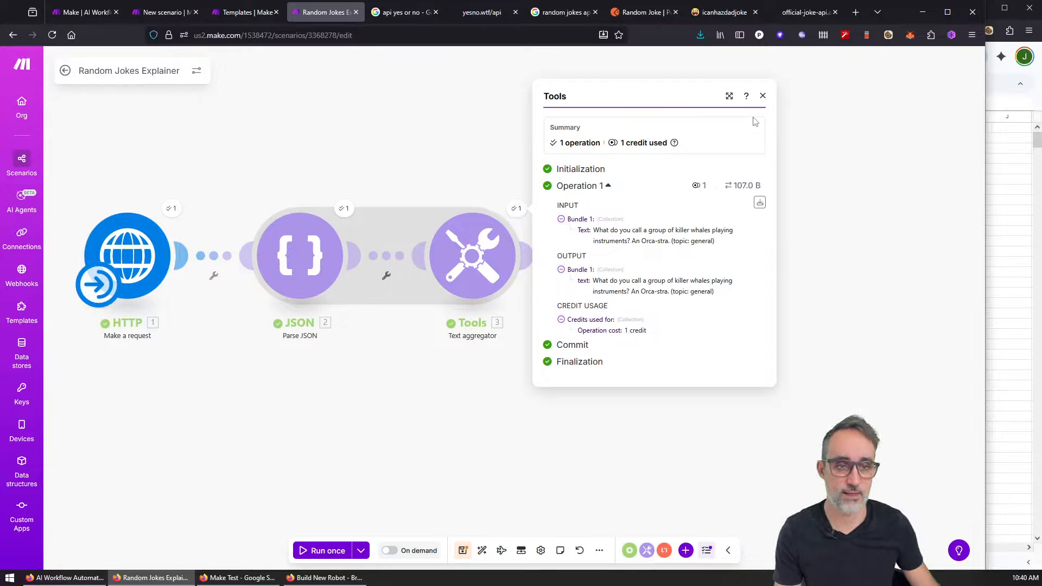
{"action": "left_click", "coordinate": [763, 96]}
{"action": "left_click", "coordinate": [641, 256]}
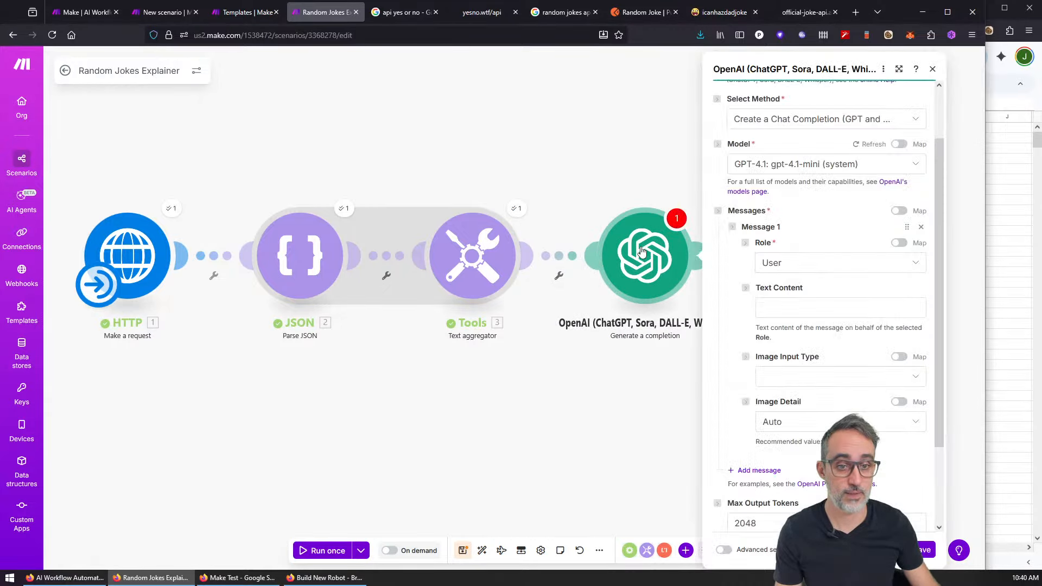
{"action": "left_click", "coordinate": [863, 307]}
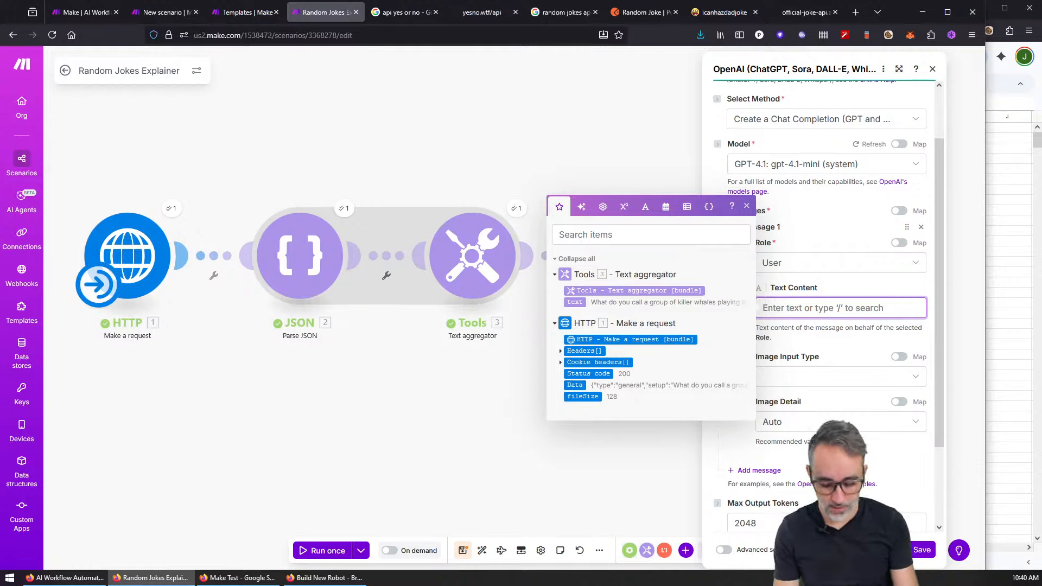
Step: Write a witty stand-up comedy prompt asking why the mapped joke text is funny, and save
{"action": "type", "text": "You are a"}
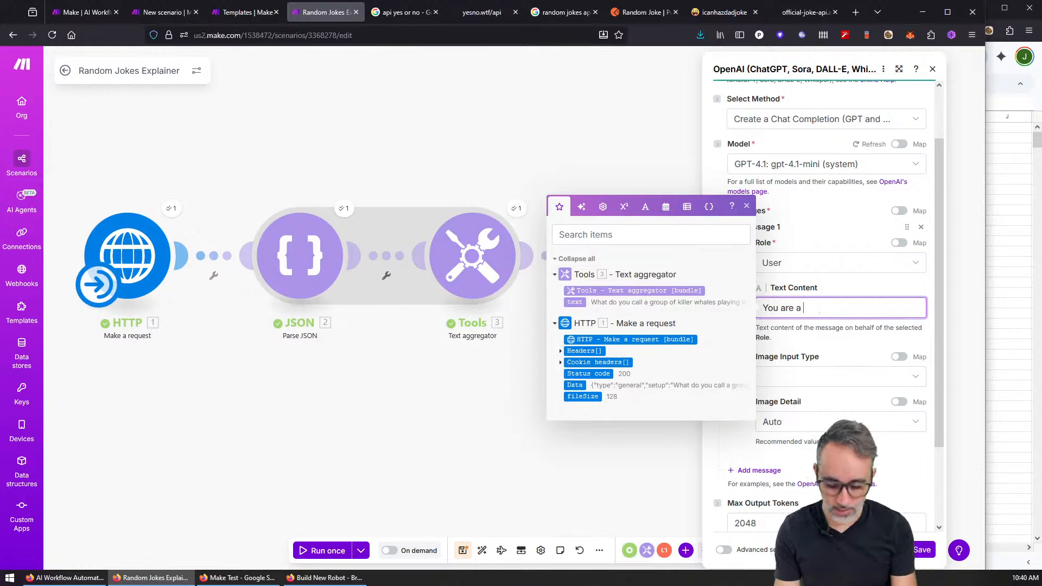
{"action": "type", "text": " witty"}
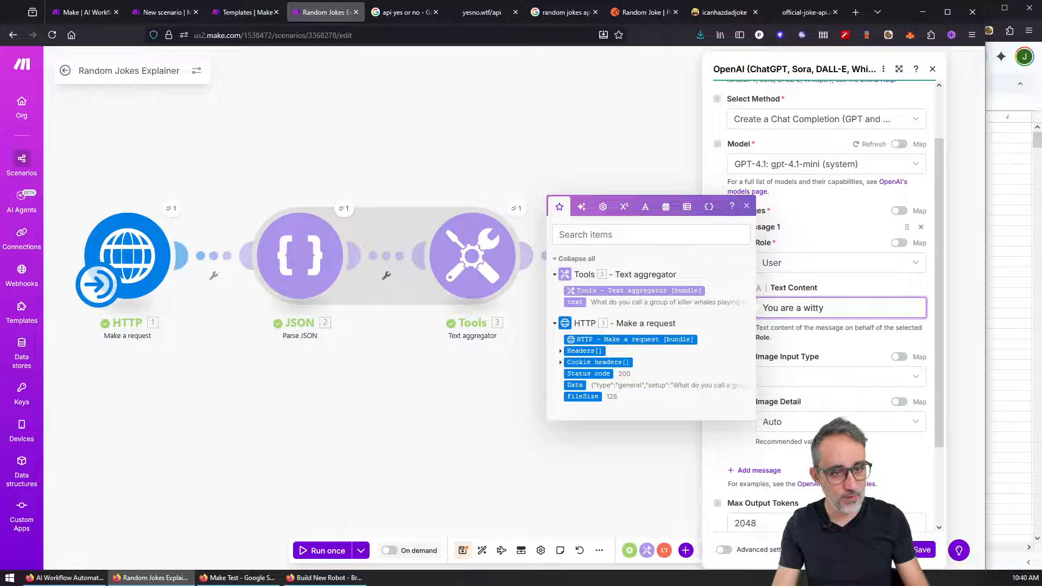
{"action": "type", "text": " model"}
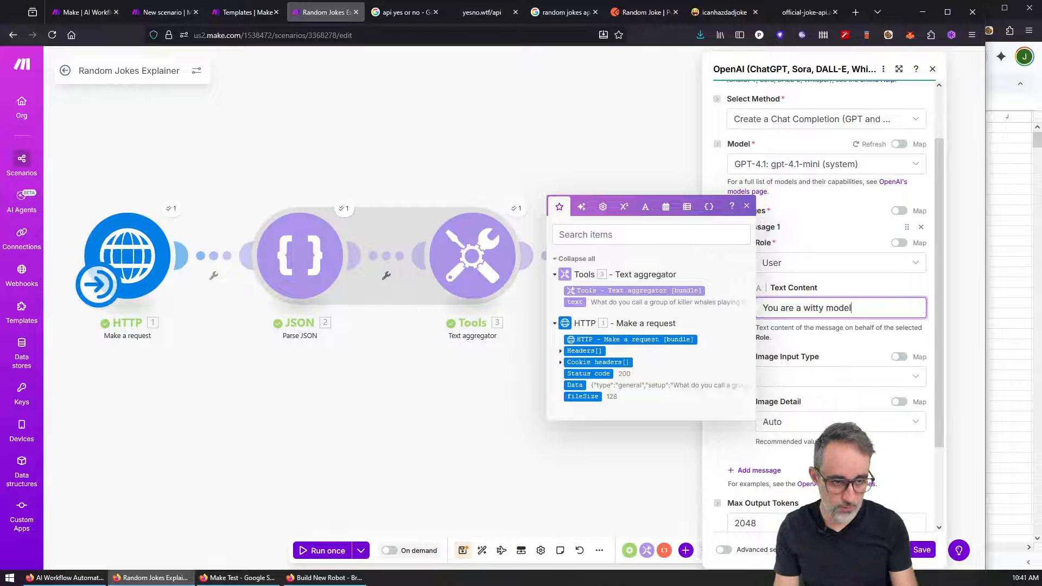
{"action": "type", "text": ","}
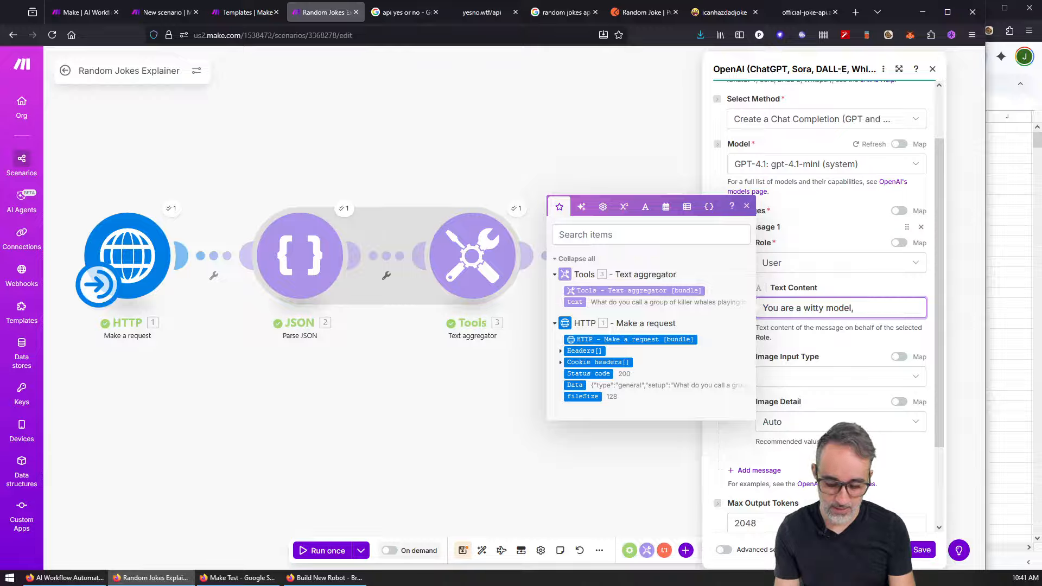
{"action": "type", "text": " good at jokes and stand="}
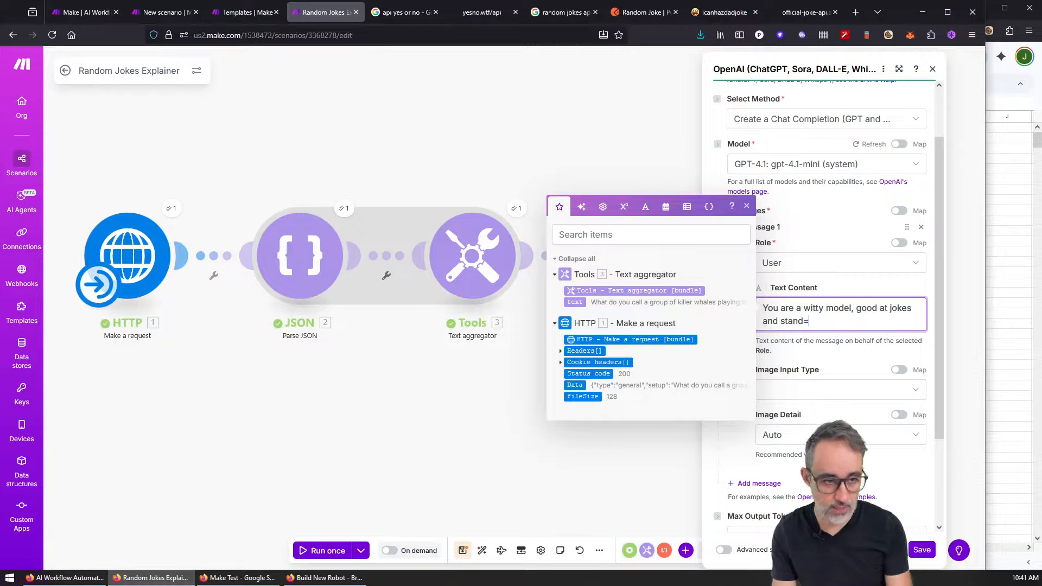
{"action": "type", "text": "u"}
{"action": "key", "text": "BackSpace"}
{"action": "key", "text": "BackSpace"}
{"action": "type", "text": "-up co"}
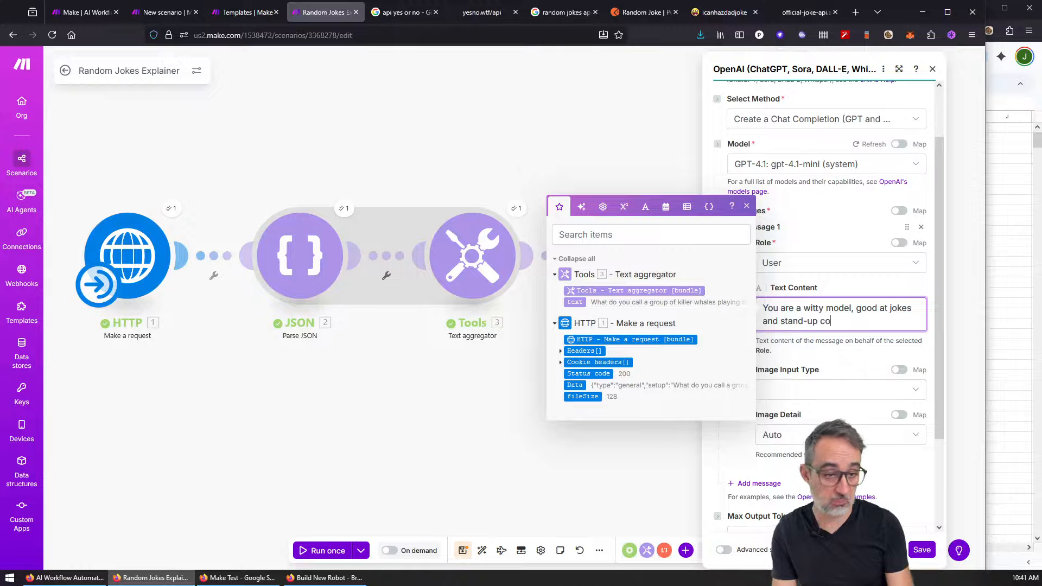
{"action": "type", "text": "medy"}
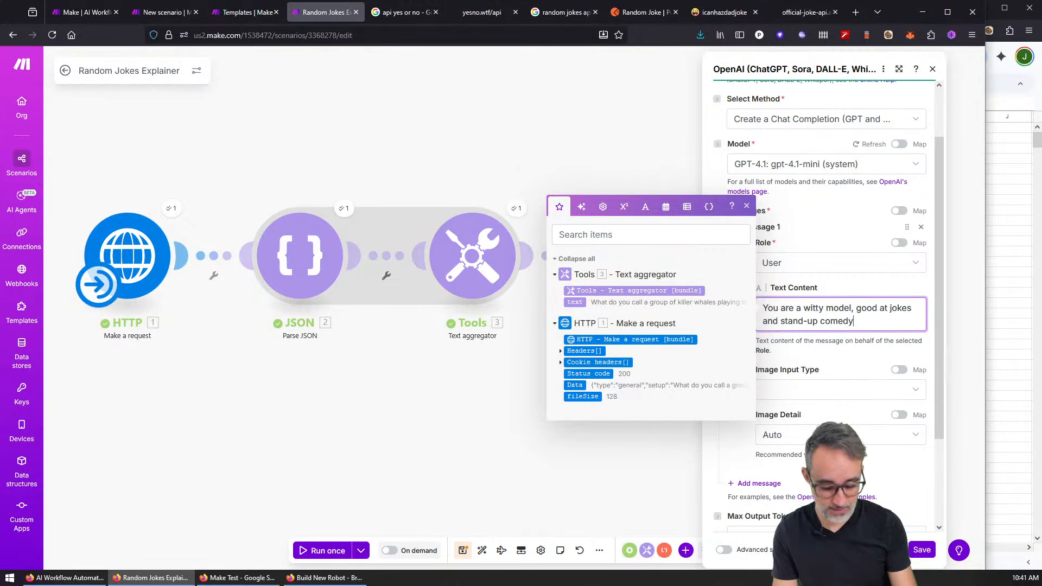
{"action": "type", "text": "//."}
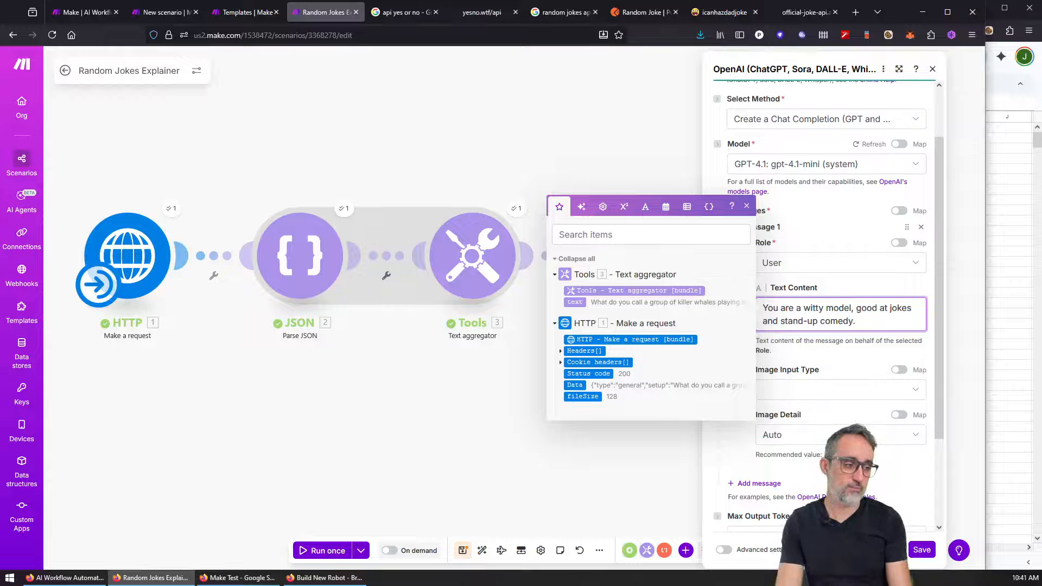
{"action": "type", "text": "I have "}
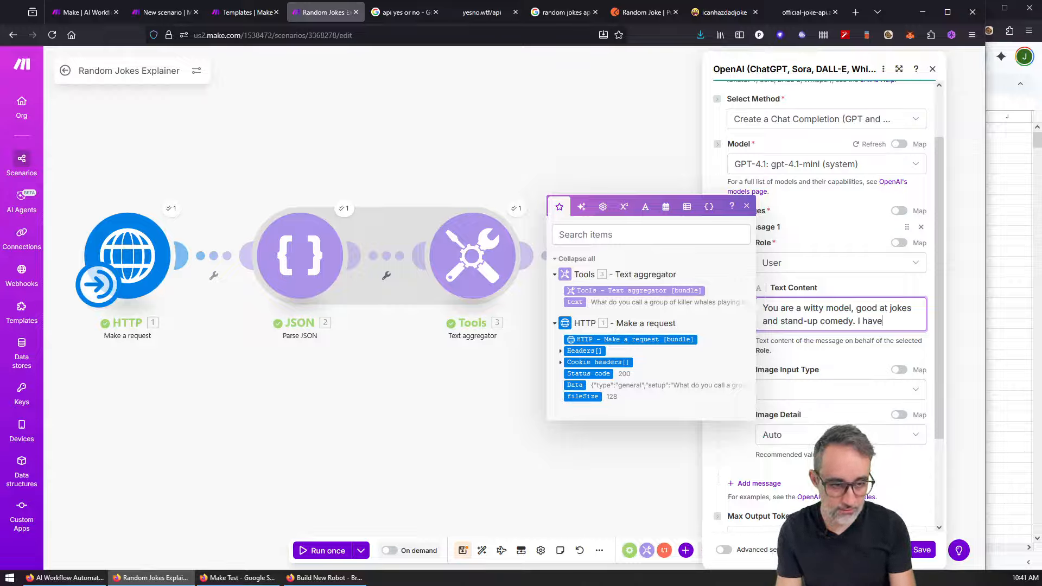
{"action": "type", "text": "heard the followin"}
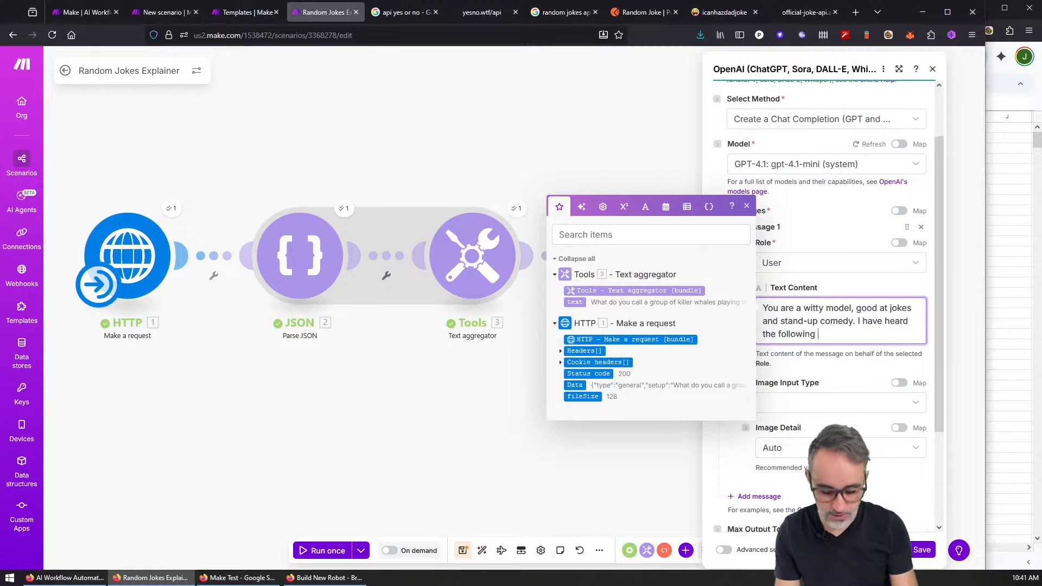
{"action": "type", "text": "g joke: \""}
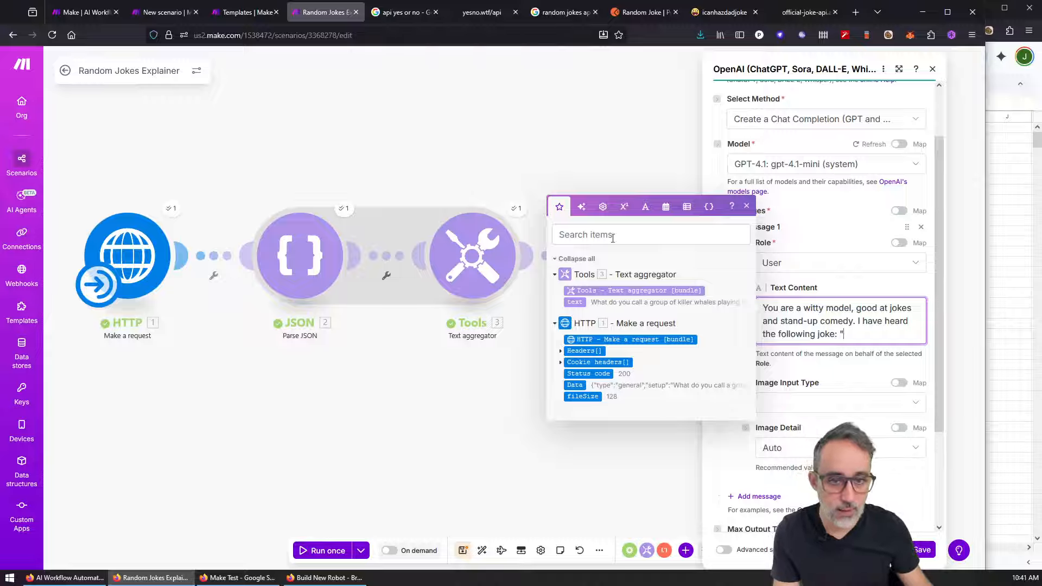
{"action": "left_click", "coordinate": [575, 303]}
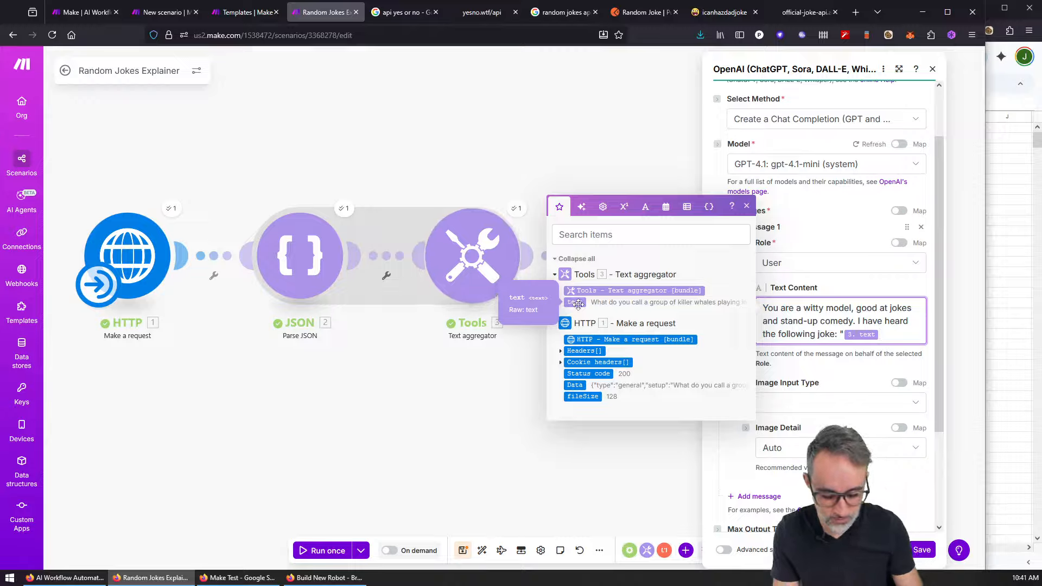
{"action": "type", "text": "\""}
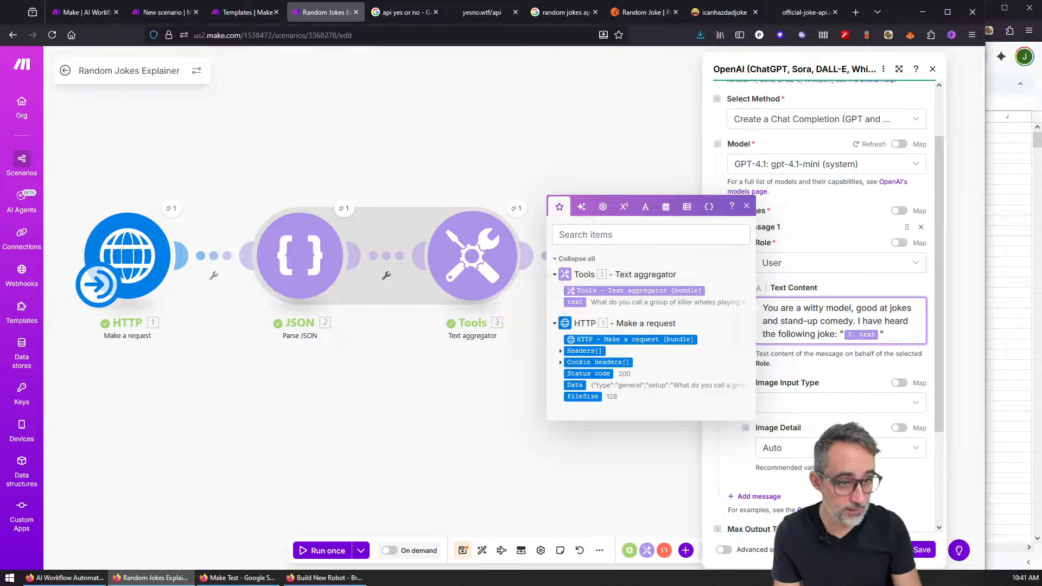
{"action": "type", "text": ", but I do no"}
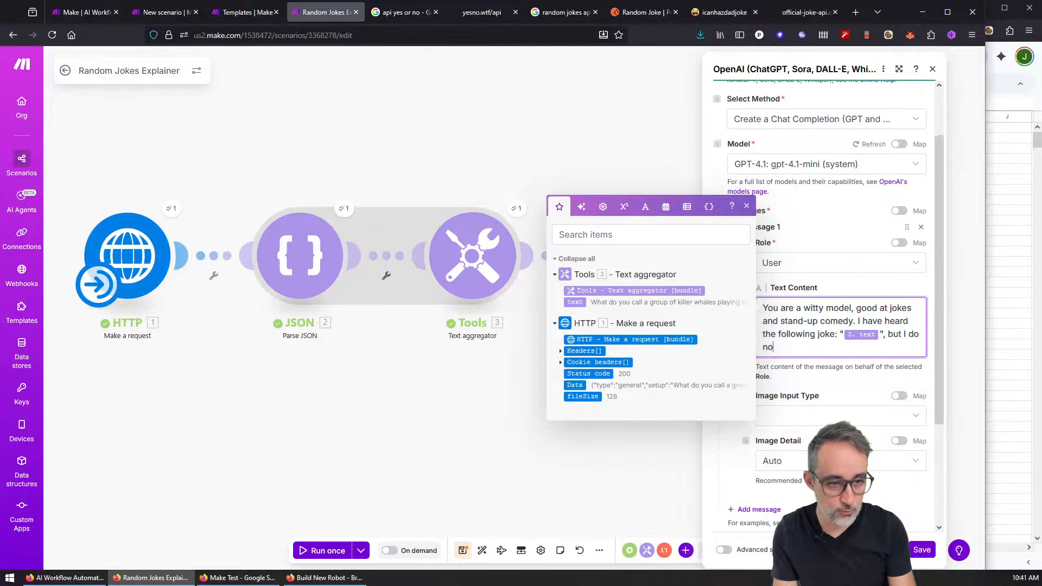
{"action": "type", "text": "t understand it"}
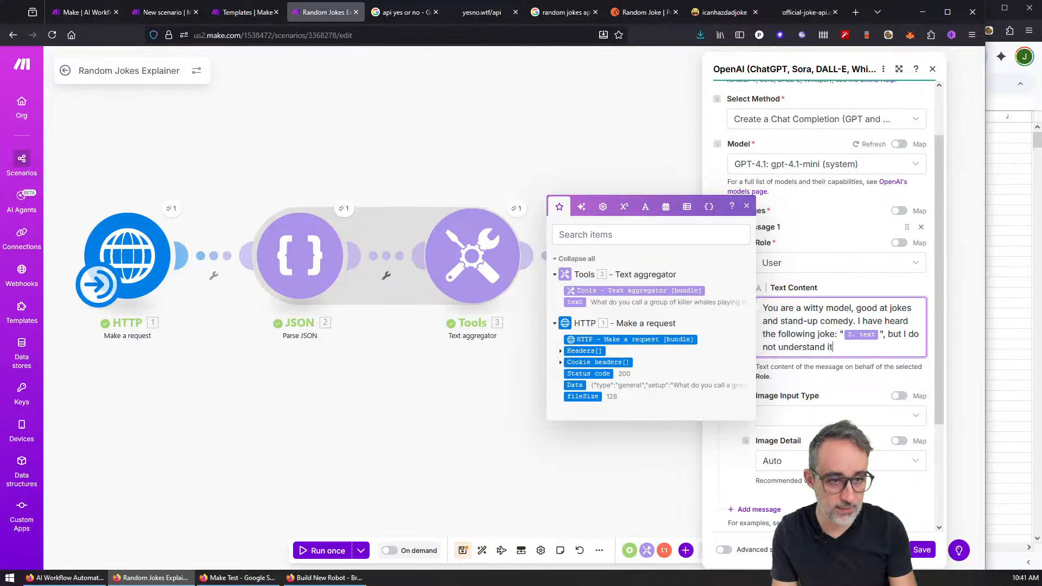
{"action": "type", "text": ". Can you please expl"}
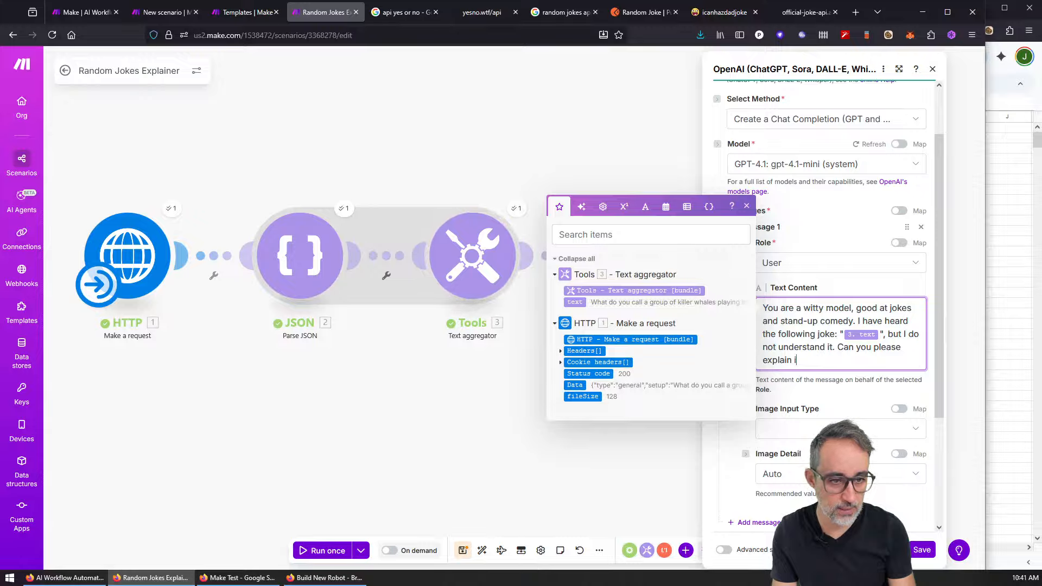
{"action": "type", "text": "ain to me why is"}
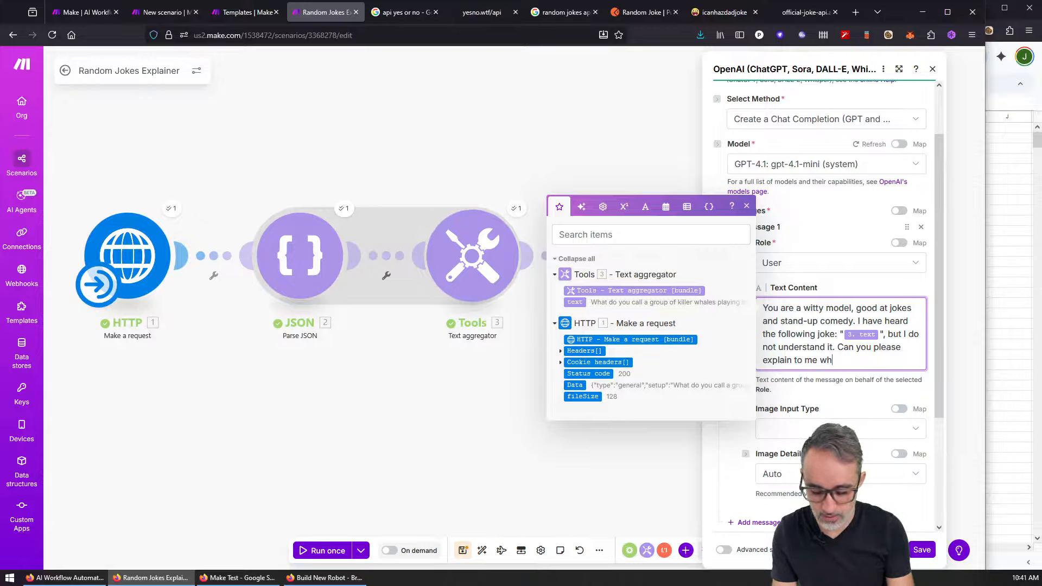
{"action": "type", "text": "funny?"}
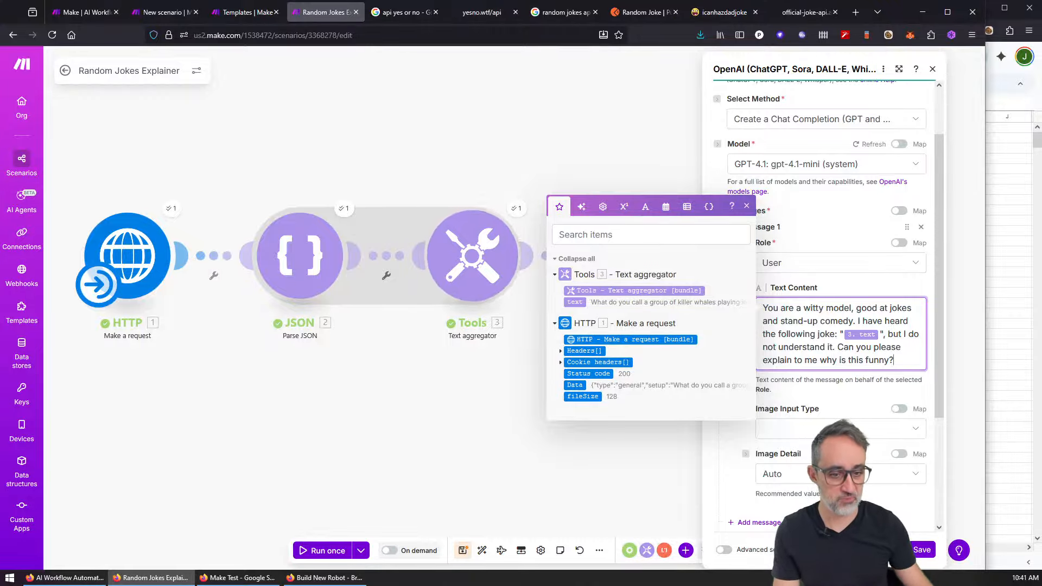
{"action": "left_click", "coordinate": [923, 549]}
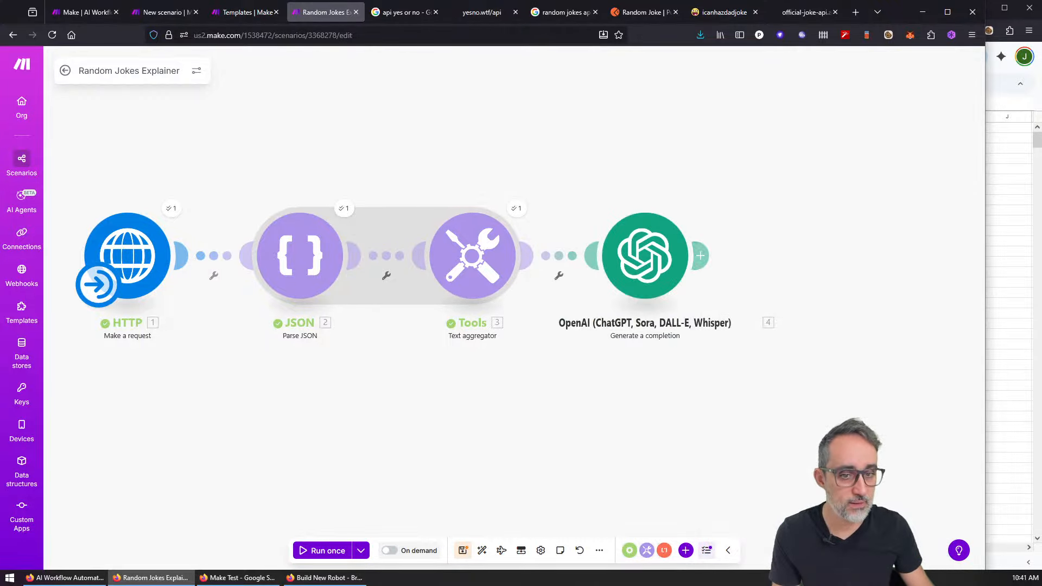
Step: Run the scenario once and check the joke text in the Text aggregator output
{"action": "left_click", "coordinate": [331, 551]}
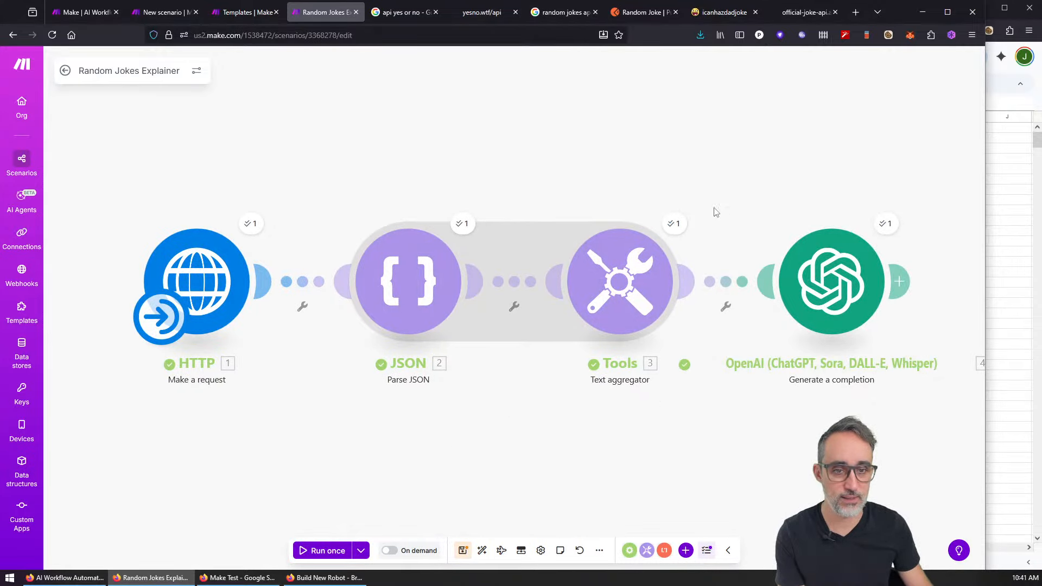
{"action": "left_click", "coordinate": [674, 224]}
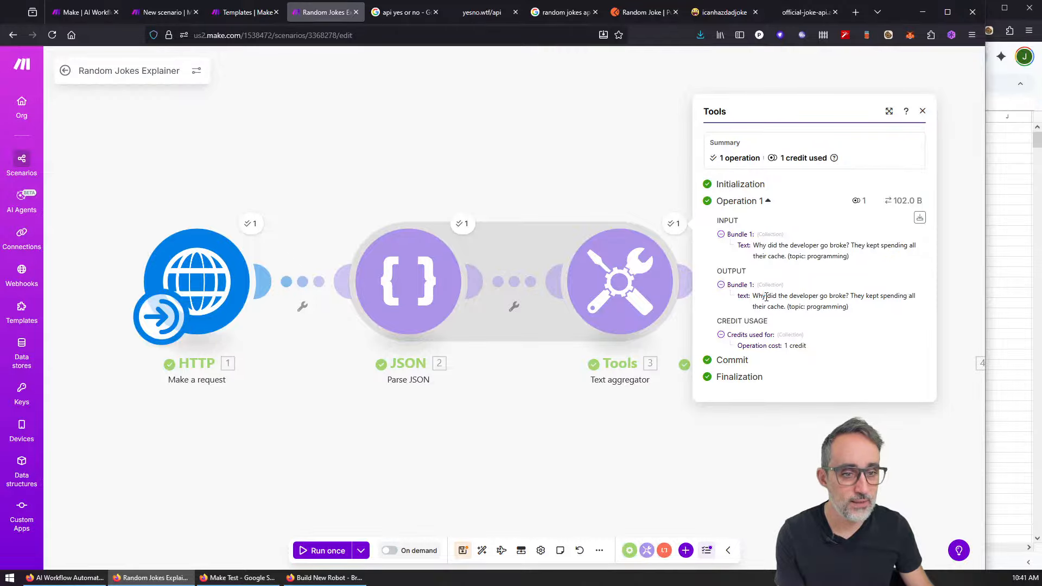
{"action": "left_click_drag", "start_coordinate": [766, 297], "coordinate": [788, 308]}
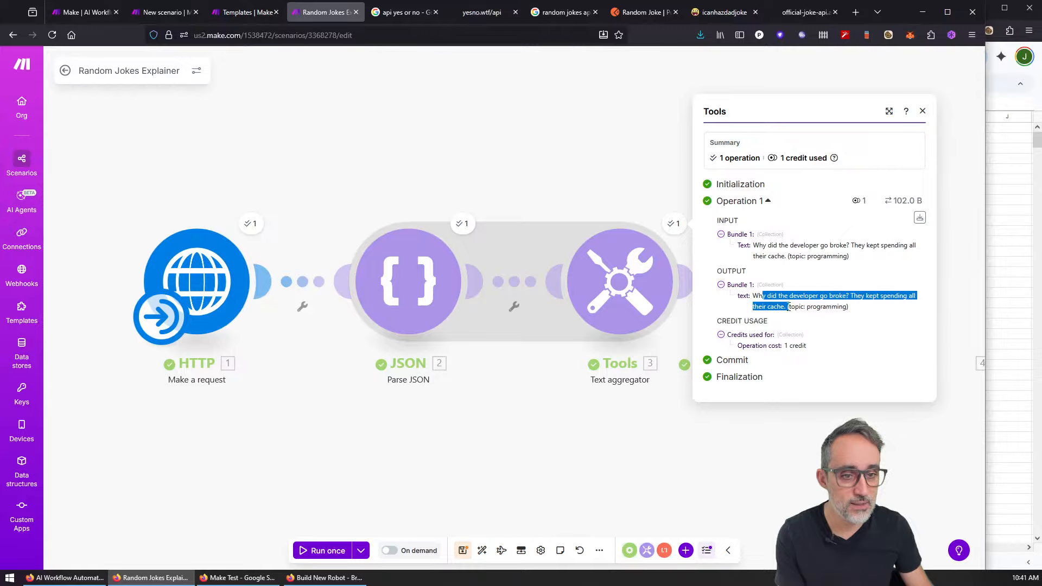
{"action": "left_click", "coordinate": [610, 172]}
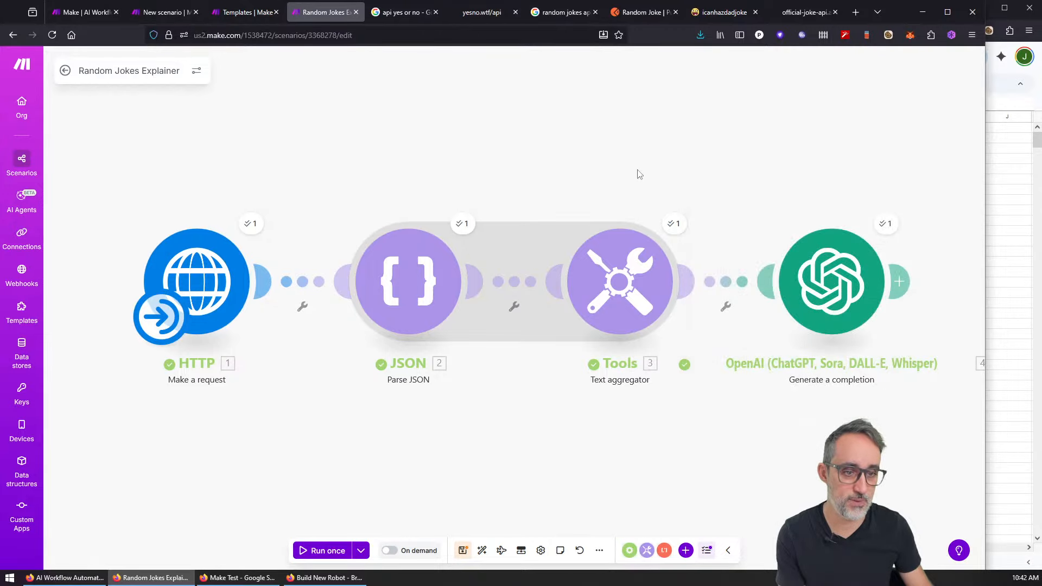
Step: Open OpenAI's run output and expand Choices > Message to show the joke explanation
{"action": "left_click_drag", "start_coordinate": [794, 169], "coordinate": [606, 148]}
{"action": "left_click", "coordinate": [698, 203]}
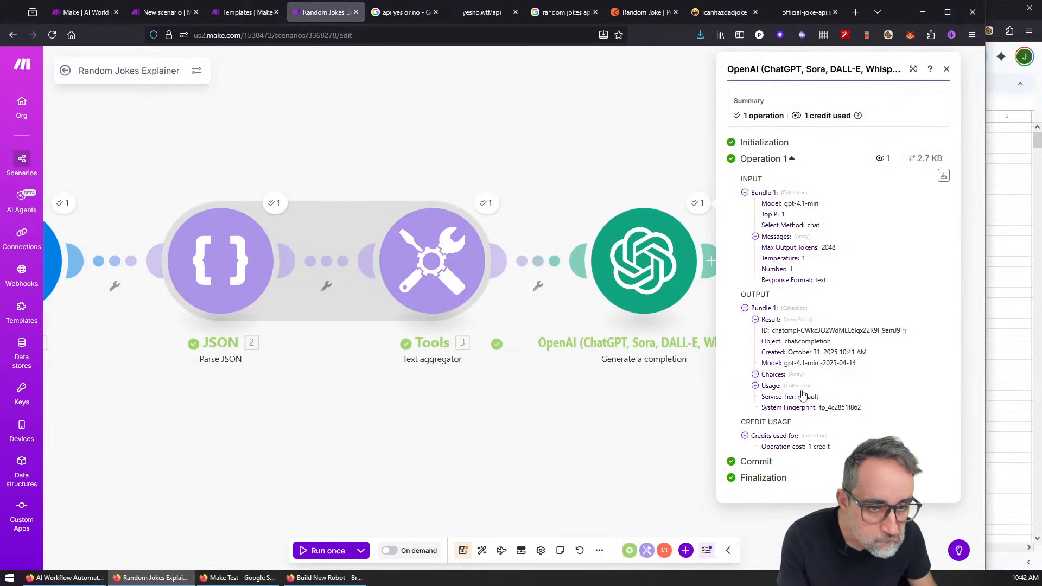
{"action": "left_click", "coordinate": [756, 374]}
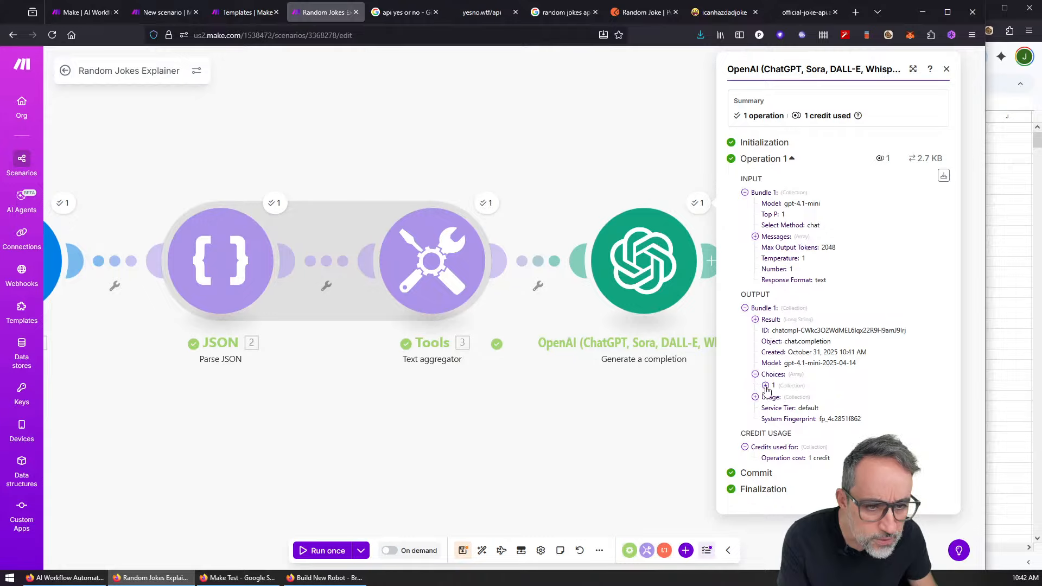
{"action": "left_click", "coordinate": [766, 386]}
{"action": "left_click", "coordinate": [776, 408]}
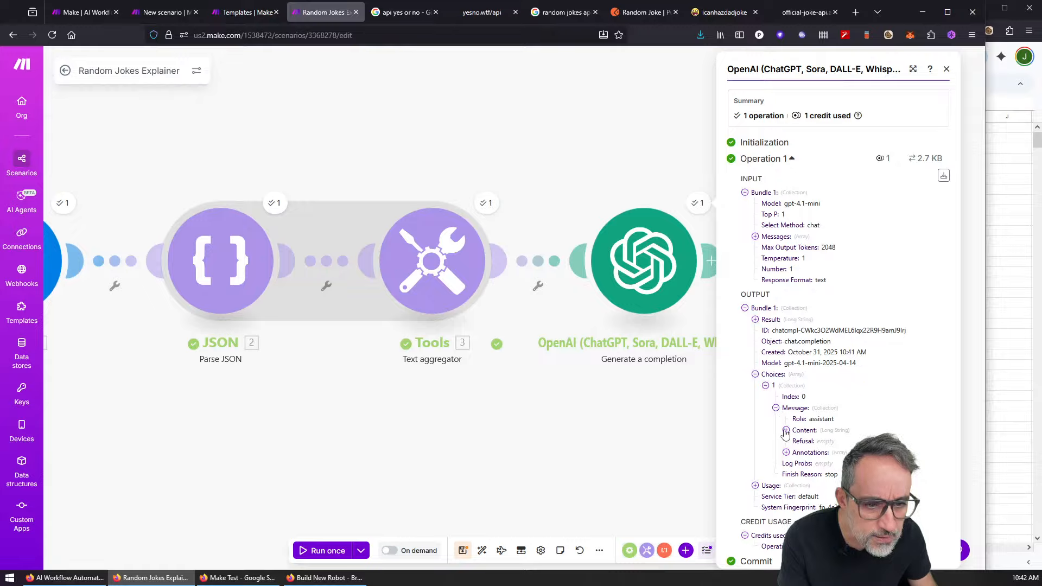
{"action": "left_click", "coordinate": [786, 431]}
{"action": "scroll", "coordinate": [801, 264], "scroll_direction": "down", "scroll_amount": 4}
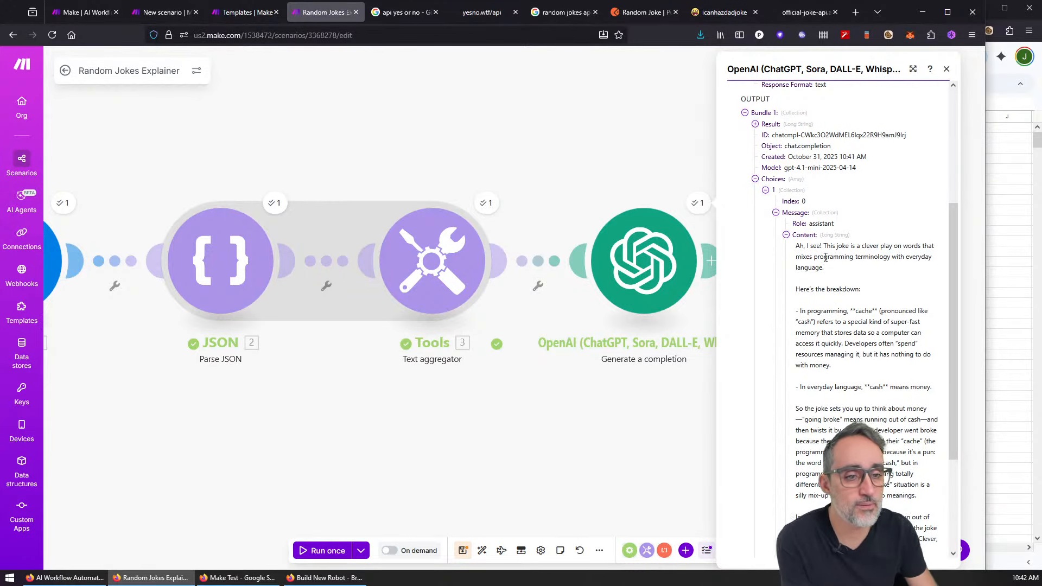
Step: Read through the cache-versus-cash explanation, then close the OpenAI run output
{"action": "left_click_drag", "start_coordinate": [826, 257], "coordinate": [822, 464]}
{"action": "left_click", "coordinate": [835, 287]}
{"action": "scroll", "coordinate": [840, 300], "scroll_direction": "down", "scroll_amount": 1}
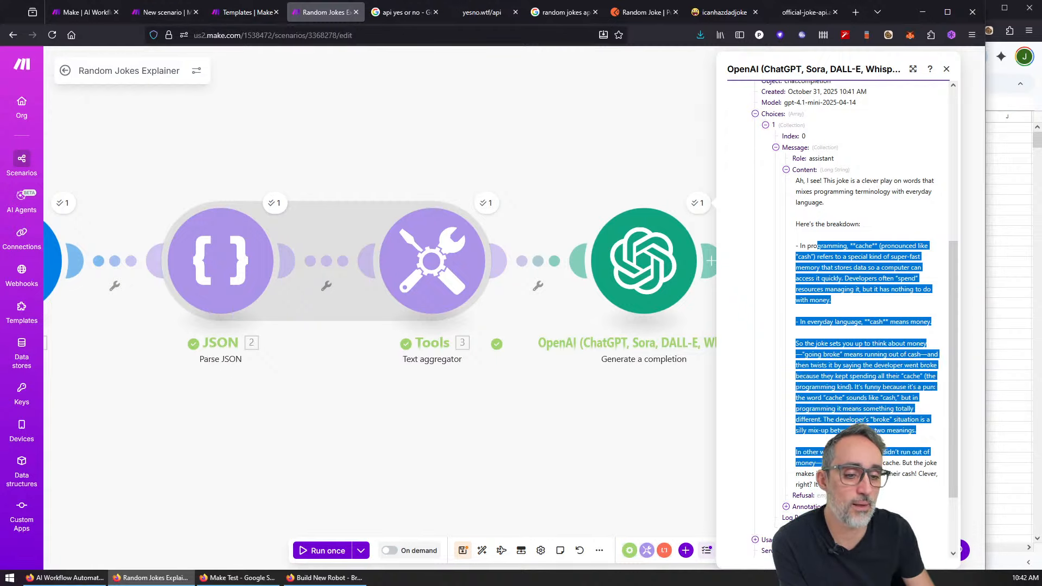
{"action": "left_click", "coordinate": [884, 490]}
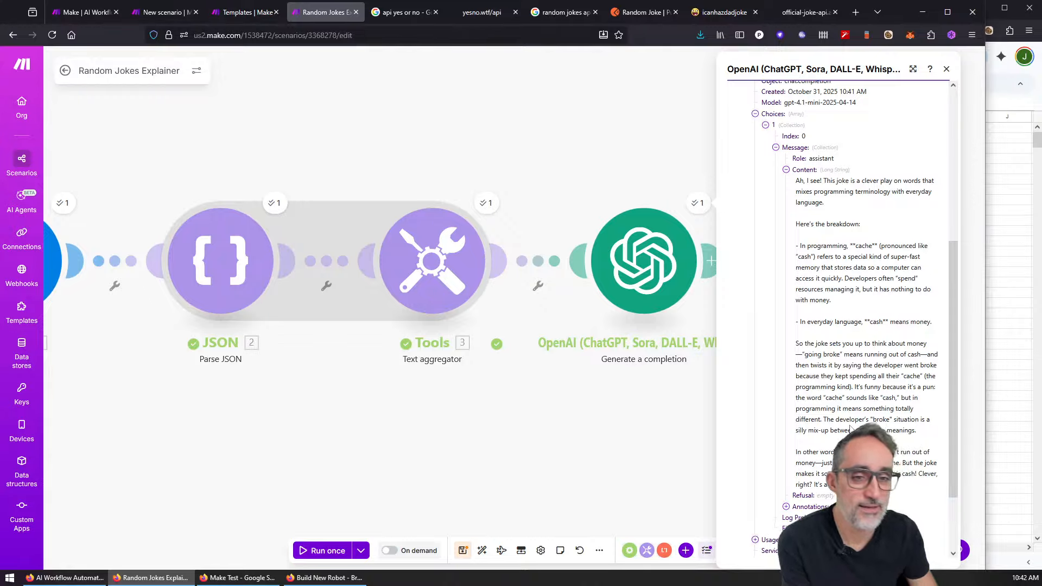
{"action": "left_click_drag", "start_coordinate": [953, 286], "coordinate": [942, 115]}
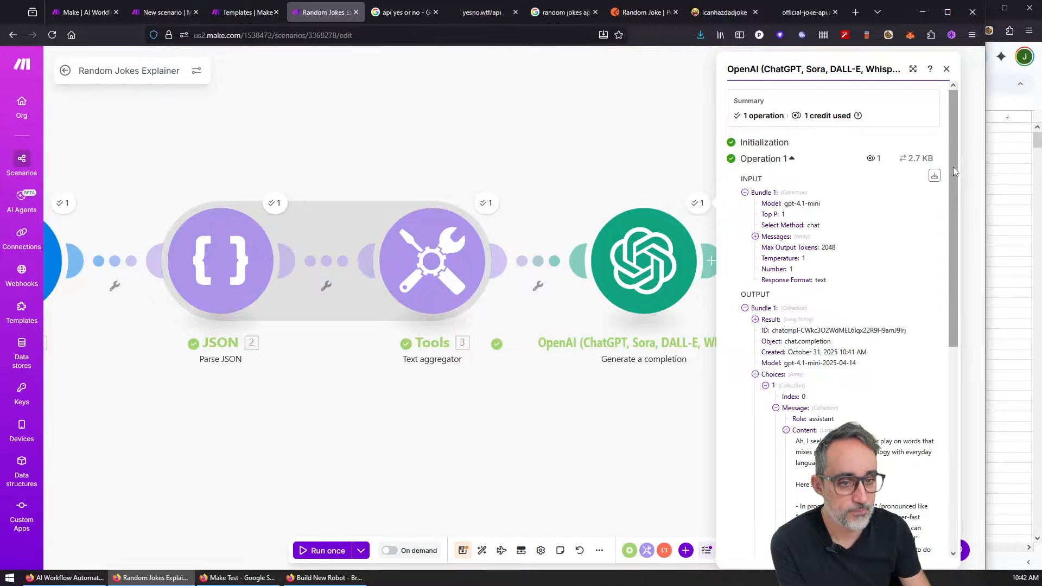
{"action": "left_click_drag", "start_coordinate": [953, 179], "coordinate": [986, 432]}
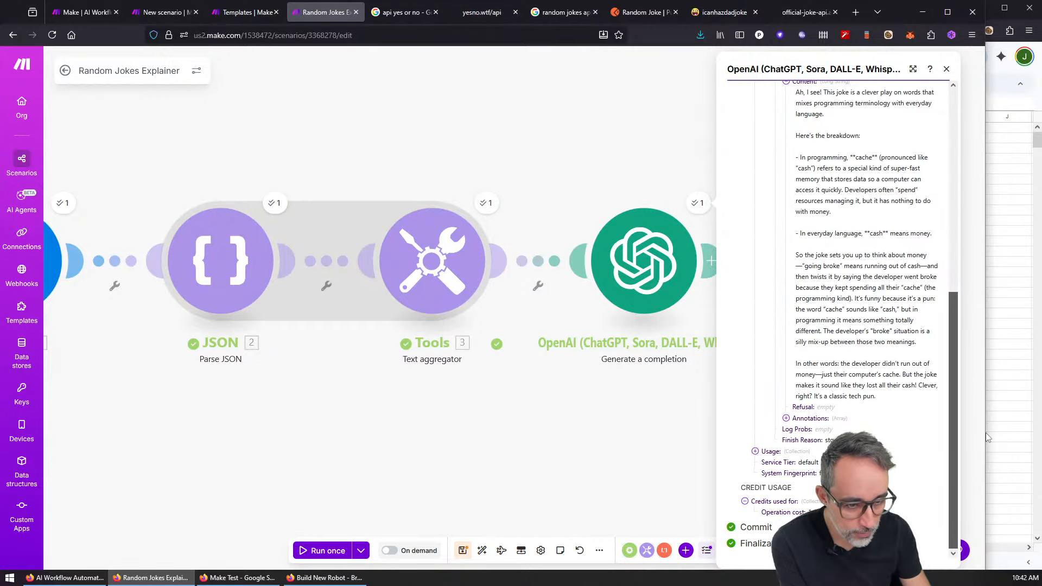
{"action": "left_click", "coordinate": [947, 71]}
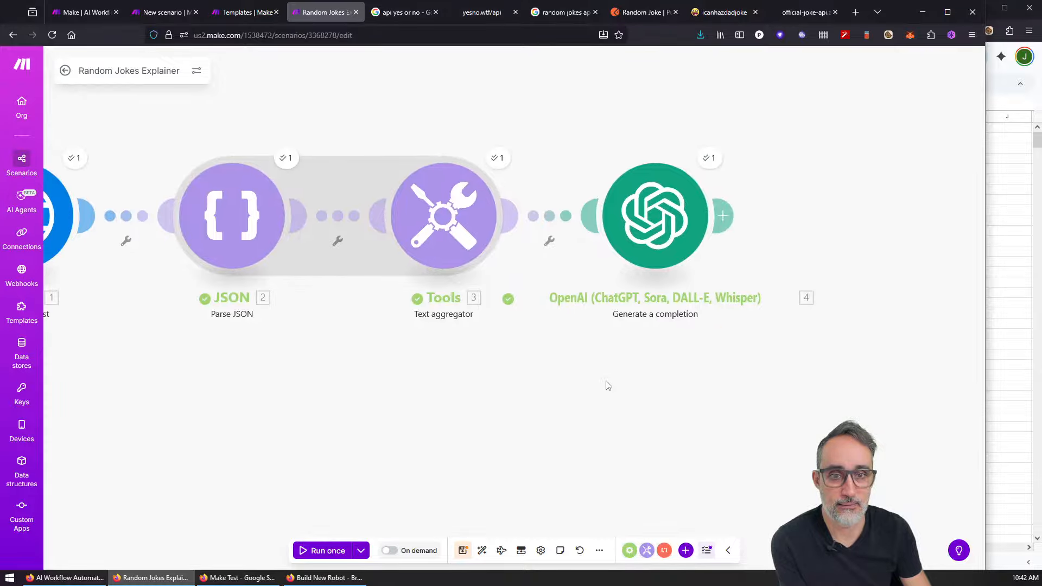
Step: Put the Make scenario on the left half and the Random Jokes spreadsheet on the right
{"action": "scroll", "coordinate": [606, 381], "scroll_direction": "down", "scroll_amount": 3}
{"action": "scroll", "coordinate": [596, 383], "scroll_direction": "up", "scroll_amount": 1}
{"action": "left_click_drag", "start_coordinate": [545, 386], "coordinate": [565, 381]}
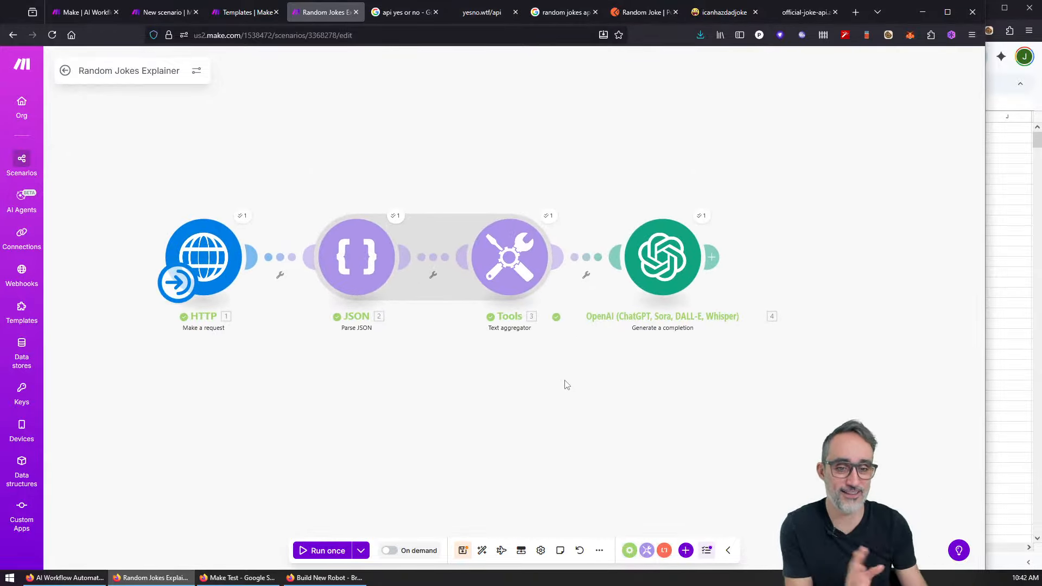
{"action": "left_click_drag", "start_coordinate": [985, 188], "coordinate": [569, 184]}
{"action": "scroll", "coordinate": [326, 300], "scroll_direction": "down", "scroll_amount": 3}
{"action": "scroll", "coordinate": [326, 300], "scroll_direction": "up", "scroll_amount": 1}
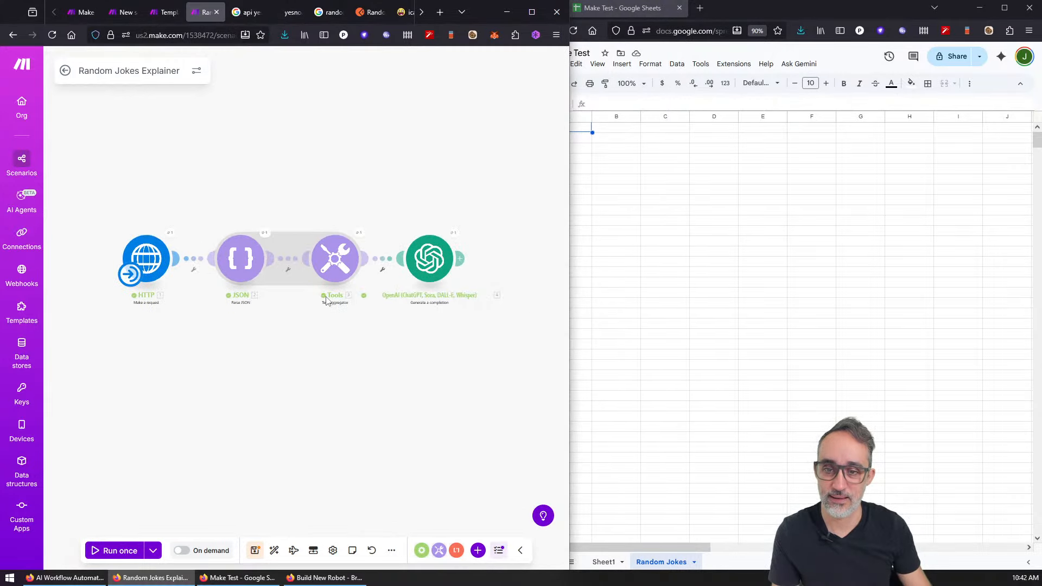
{"action": "scroll", "coordinate": [326, 300], "scroll_direction": "up", "scroll_amount": 1}
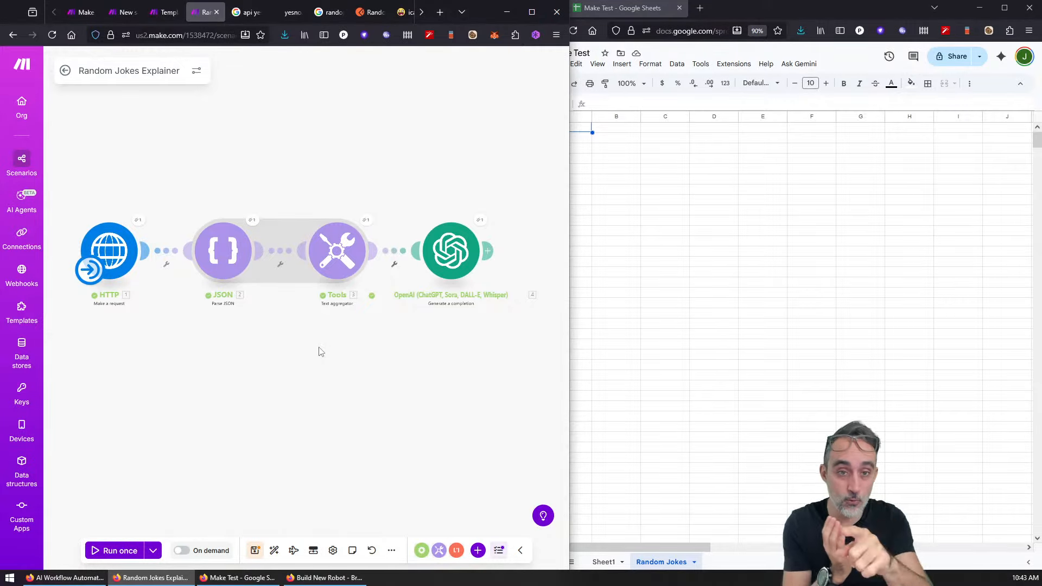
{"action": "left_click", "coordinate": [833, 19]}
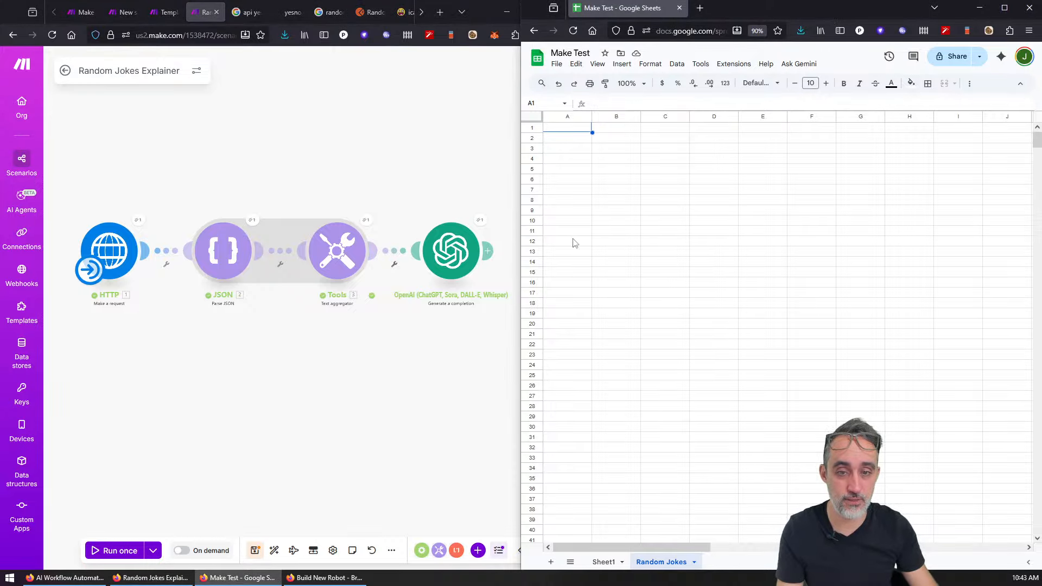
{"action": "left_click_drag", "start_coordinate": [522, 247], "coordinate": [568, 245]}
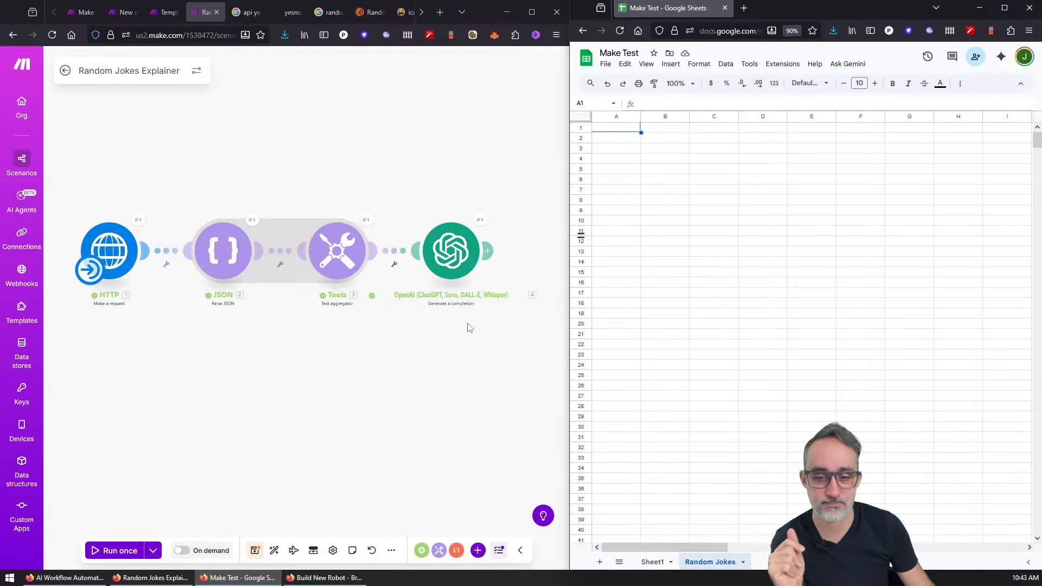
{"action": "left_click_drag", "start_coordinate": [500, 372], "coordinate": [398, 374]}
Step: Add a Google Sheets Add a Row module after the OpenAI step
{"action": "double_click", "coordinate": [480, 249]}
{"action": "left_click", "coordinate": [479, 249]}
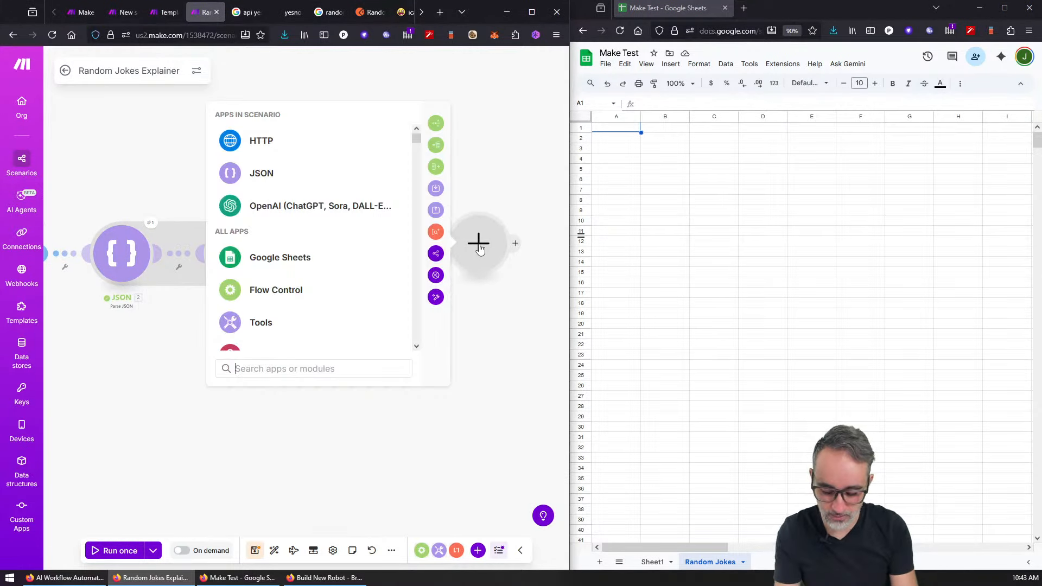
{"action": "type", "text": "sheet"}
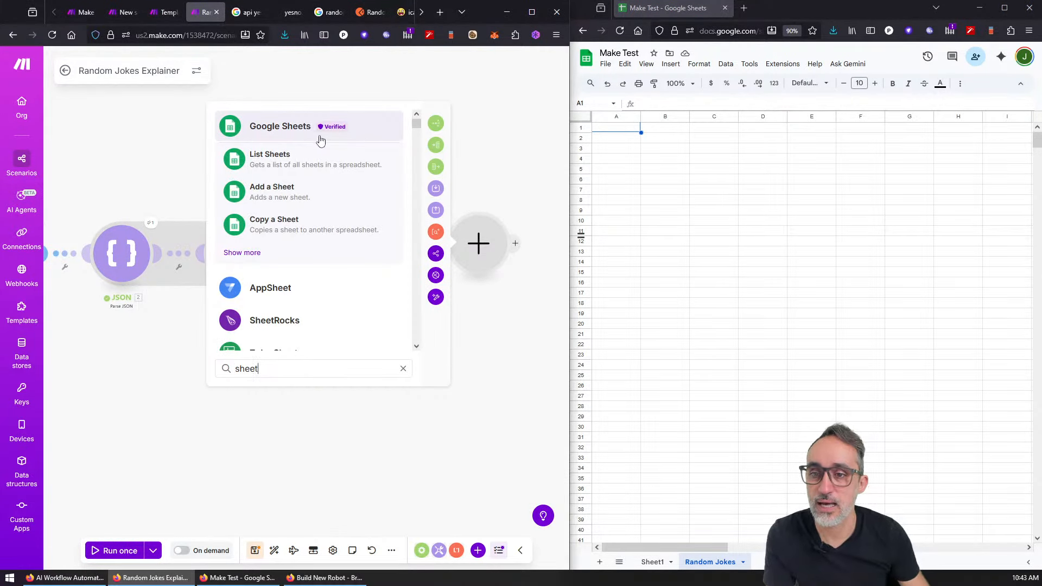
{"action": "left_click", "coordinate": [241, 258]}
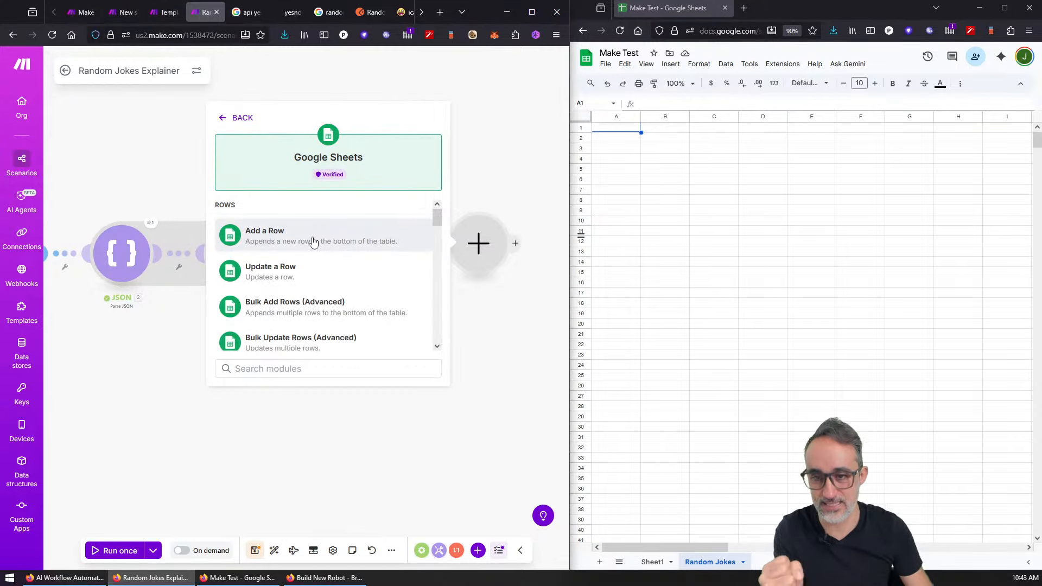
{"action": "left_click", "coordinate": [313, 241]}
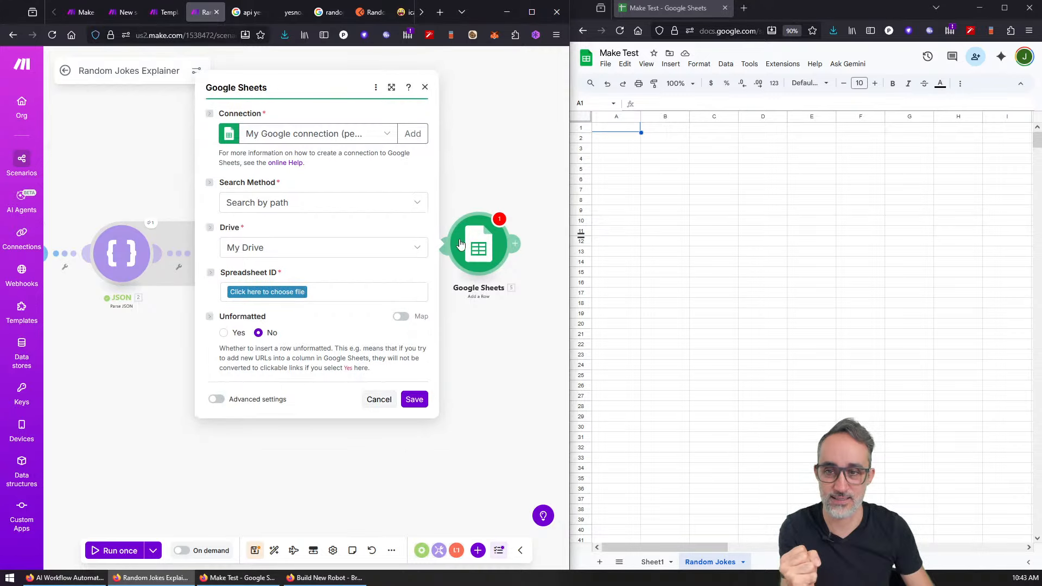
Step: Target My Drive's Make Test spreadsheet, sheet Random Jokes, with headers set to Yes
{"action": "left_click", "coordinate": [283, 202]}
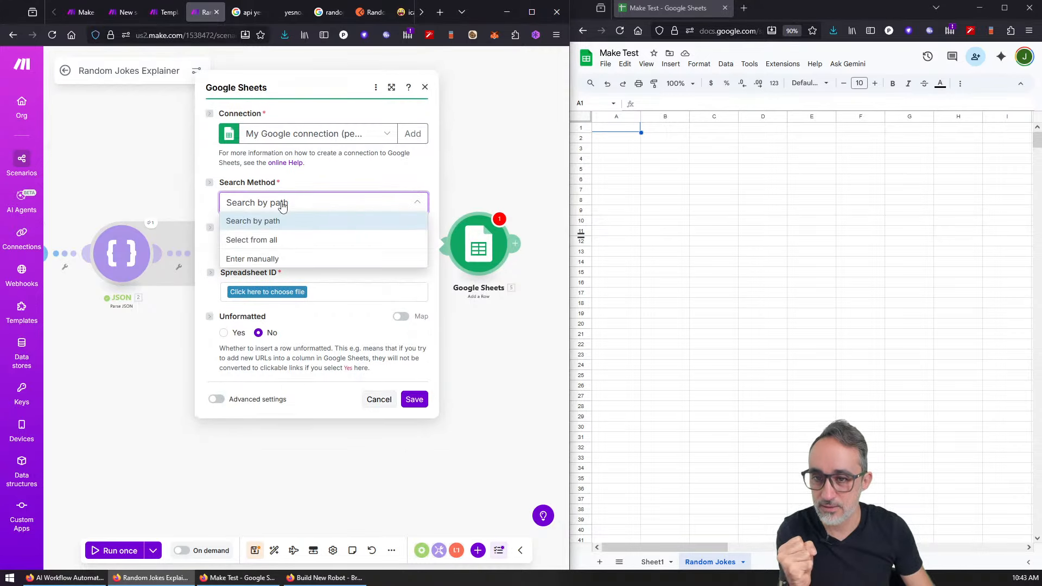
{"action": "left_click", "coordinate": [314, 203]}
{"action": "left_click", "coordinate": [306, 244]}
{"action": "left_click", "coordinate": [293, 266]}
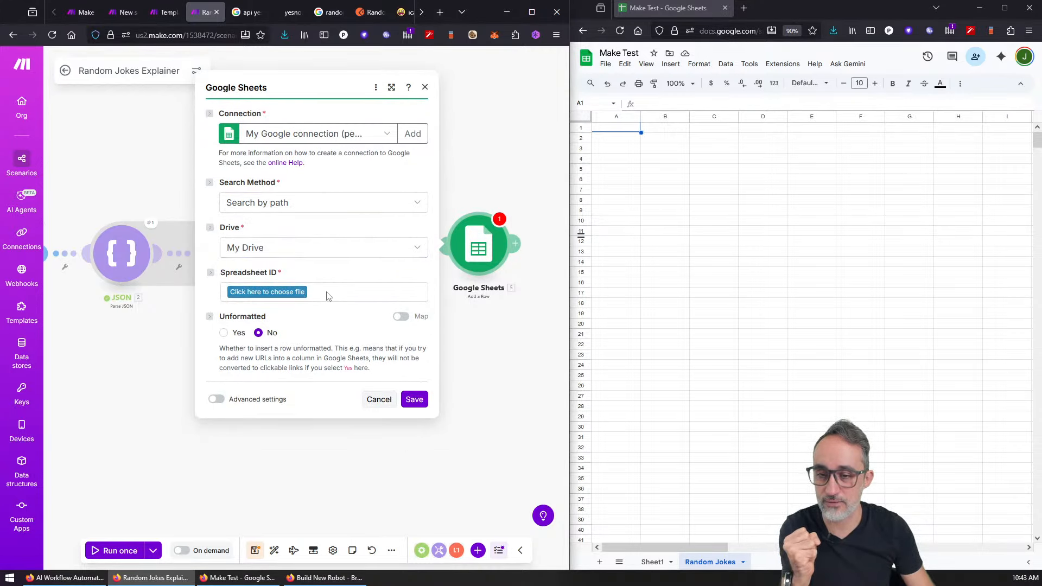
{"action": "left_click", "coordinate": [296, 293]}
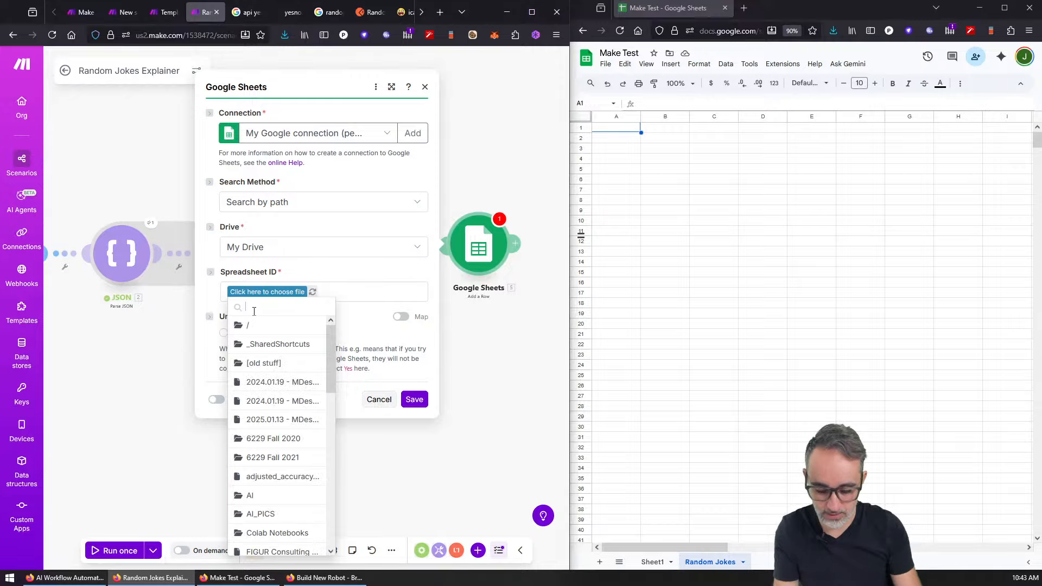
{"action": "type", "text": "make"}
{"action": "left_click", "coordinate": [281, 331]}
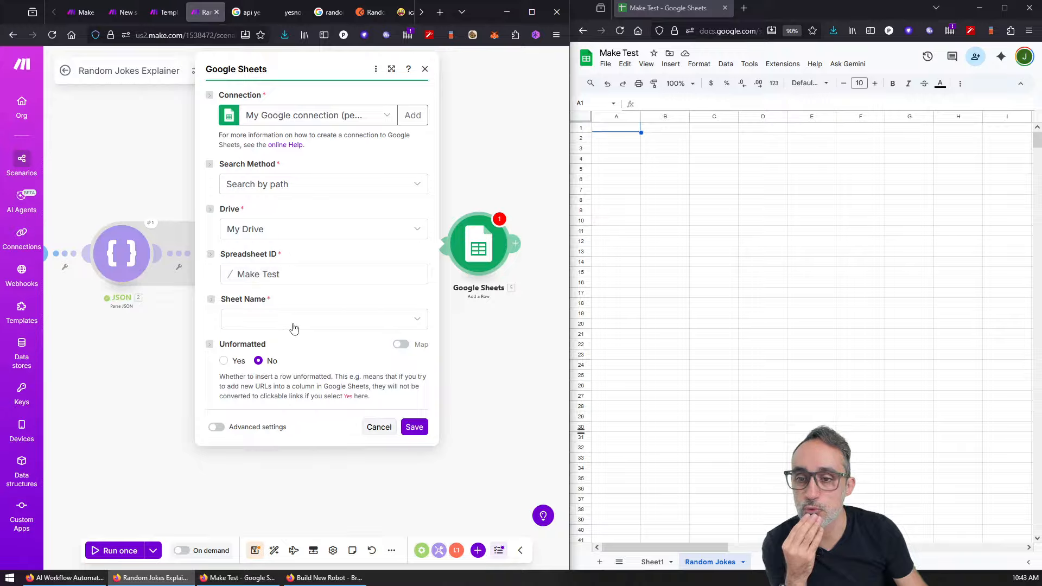
{"action": "left_click", "coordinate": [291, 326]}
{"action": "left_click", "coordinate": [268, 354]}
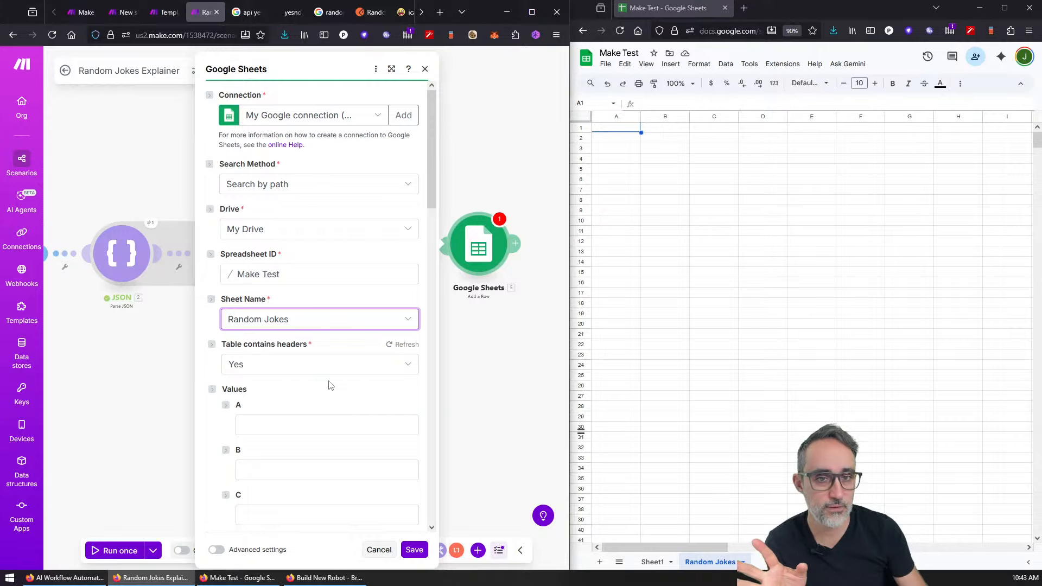
{"action": "left_click", "coordinate": [326, 367]}
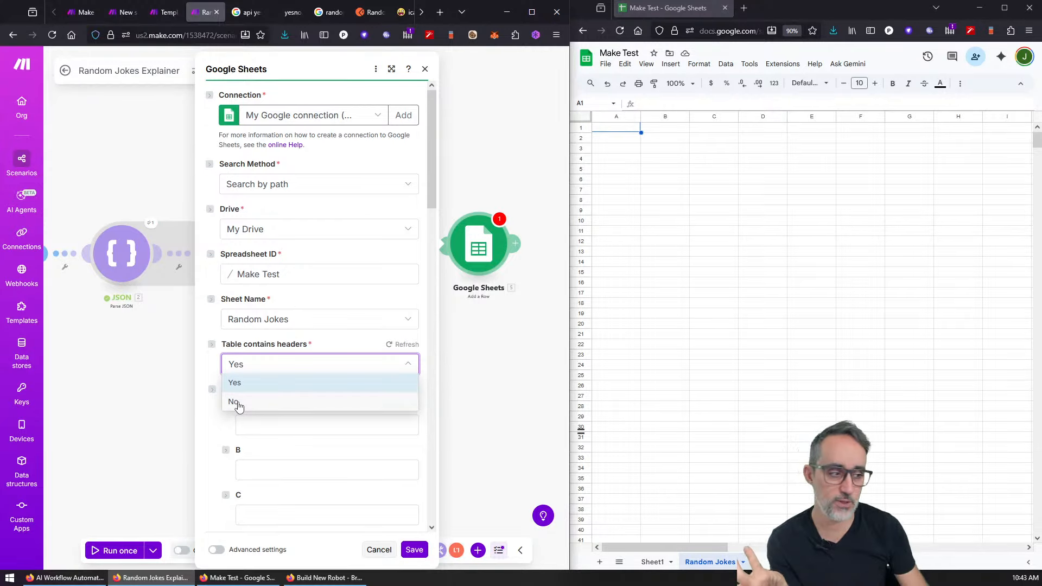
{"action": "left_click", "coordinate": [611, 128]}
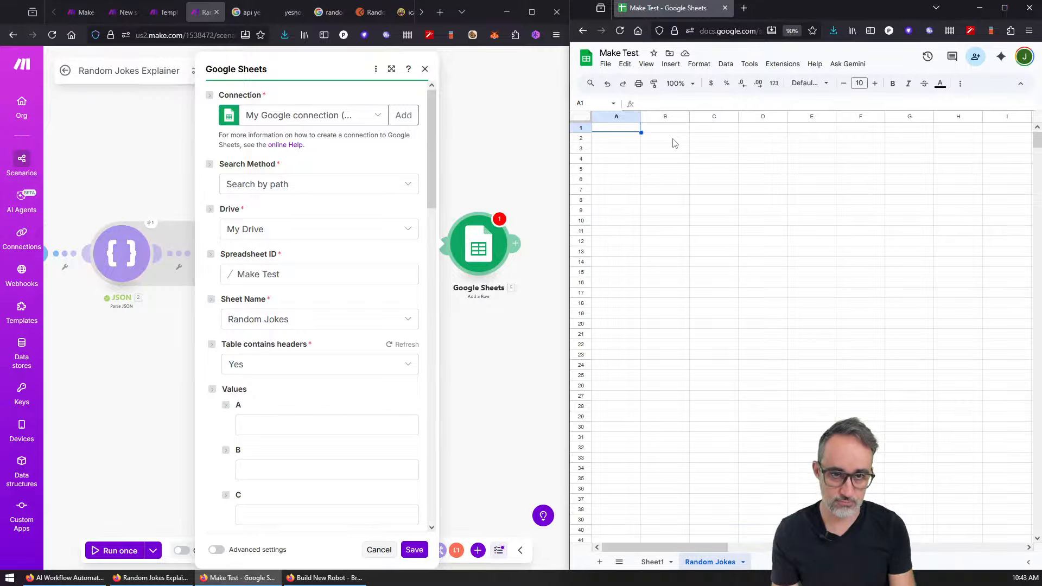
Step: Type headers JOKE TOPIC, SETUP, PUNCHLINE, CHATGPT EXPLANATION and TOKENS USED across row 1
{"action": "type", "text": "JOKE TOPIC"}
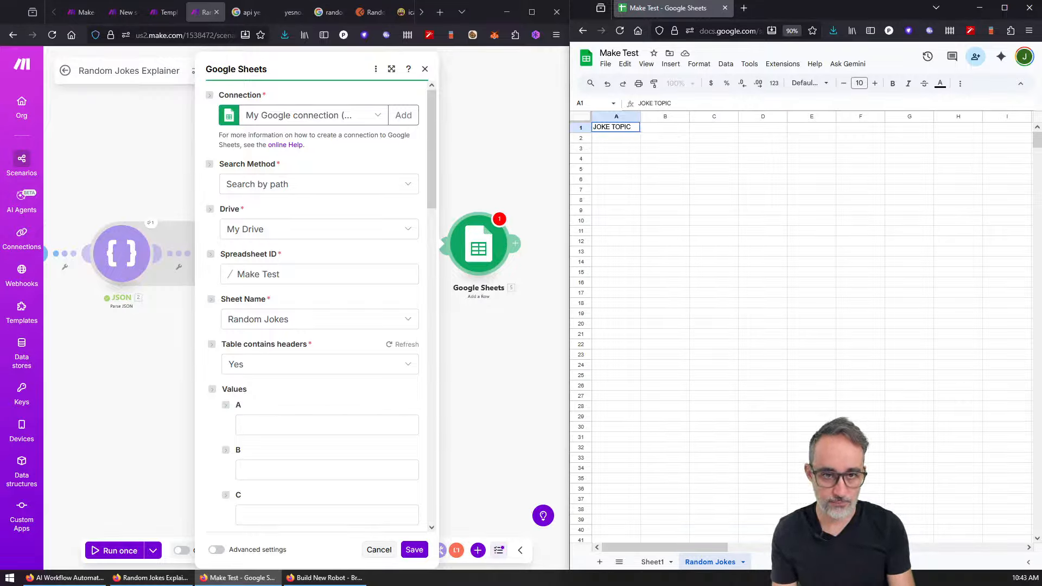
{"action": "key", "text": "Tab"}
{"action": "type", "text": "SETUP"}
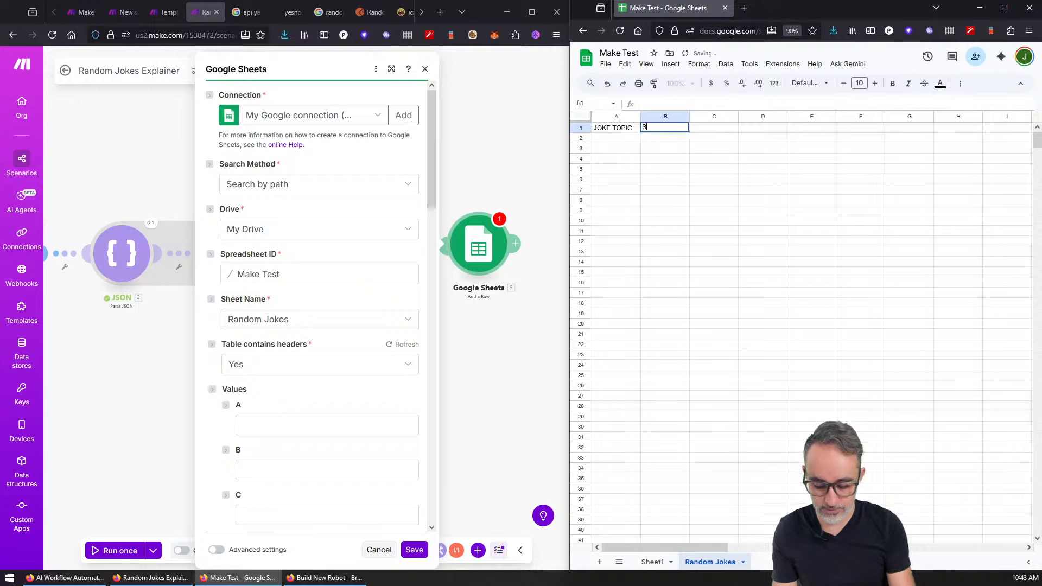
{"action": "key", "text": "Tab"}
{"action": "type", "text": "PUNCHL"}
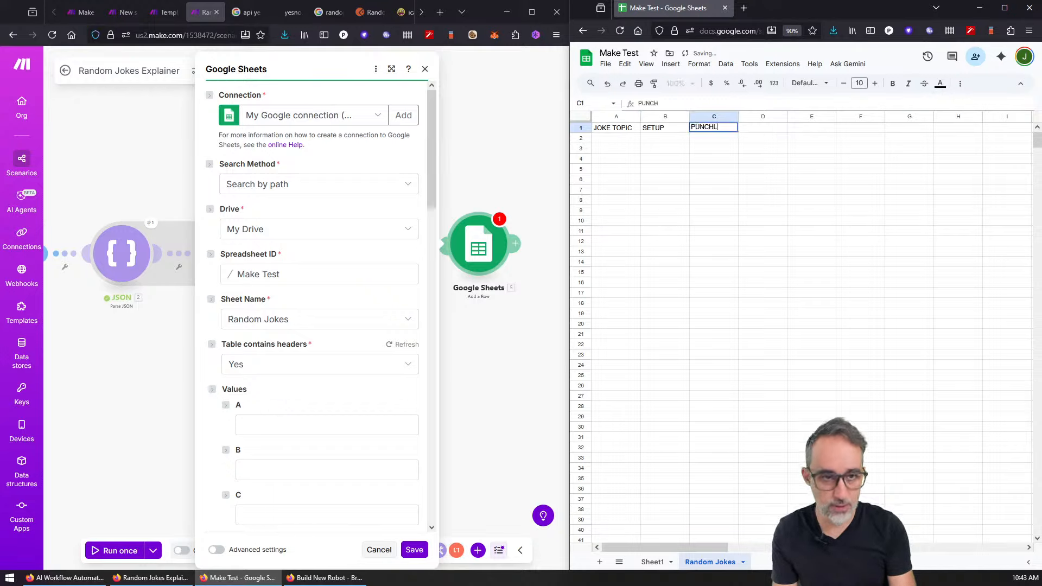
{"action": "type", "text": "INE"}
{"action": "key", "text": "Tab"}
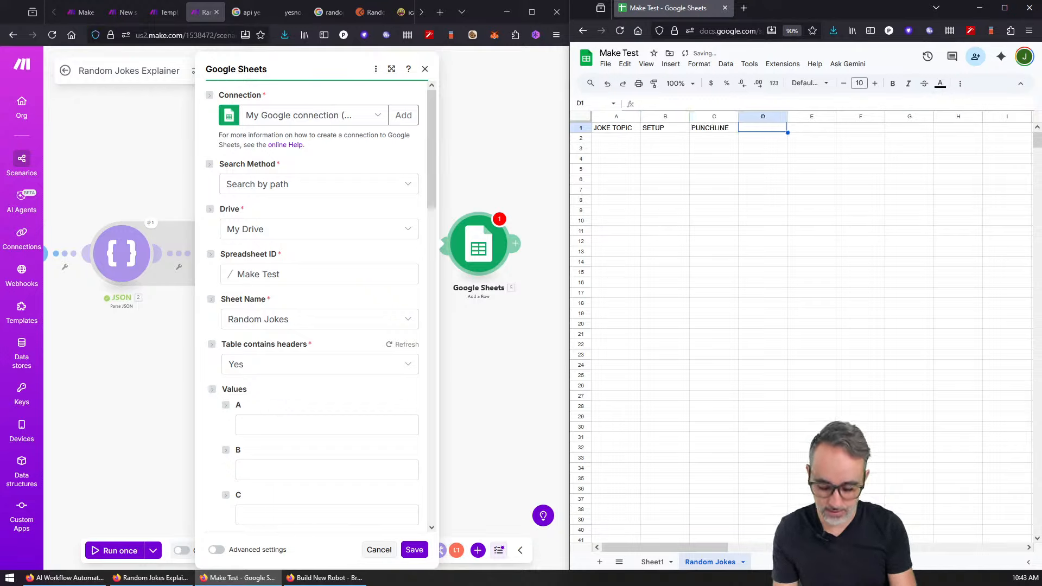
{"action": "type", "text": "CHAT"}
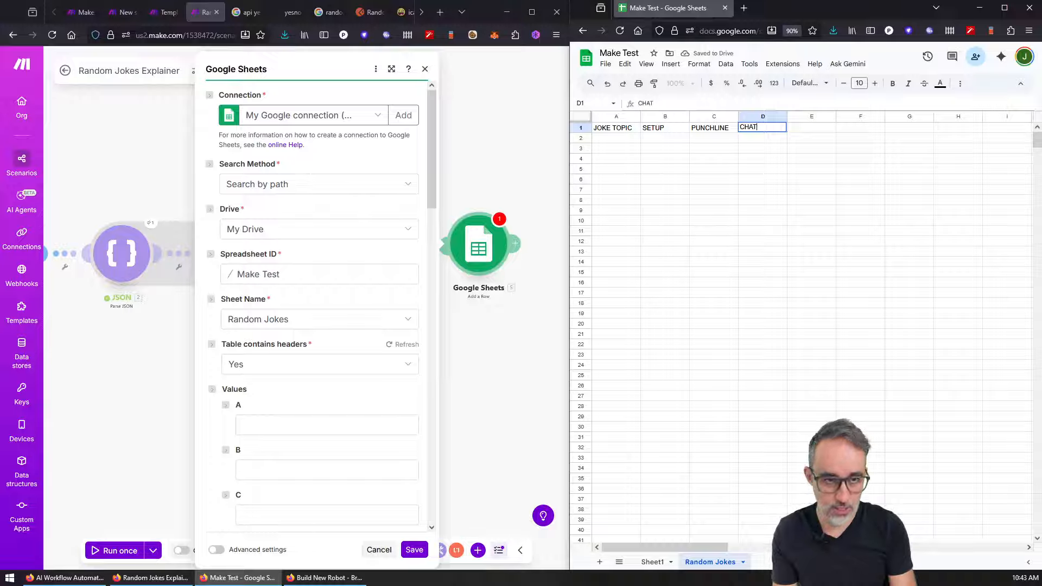
{"action": "type", "text": "GPT EX"}
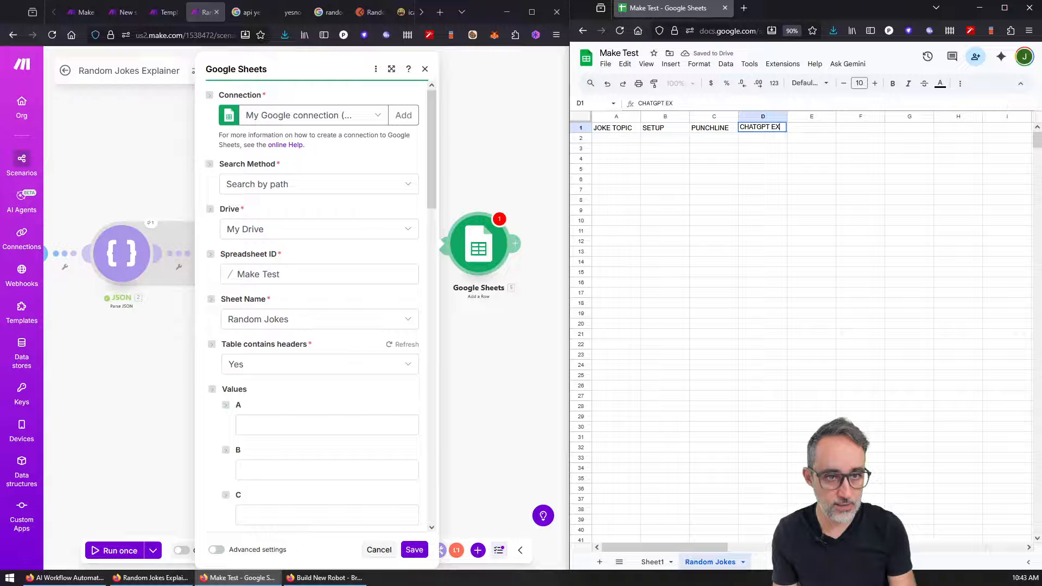
{"action": "type", "text": "PLANATION"}
{"action": "key", "text": "Return"}
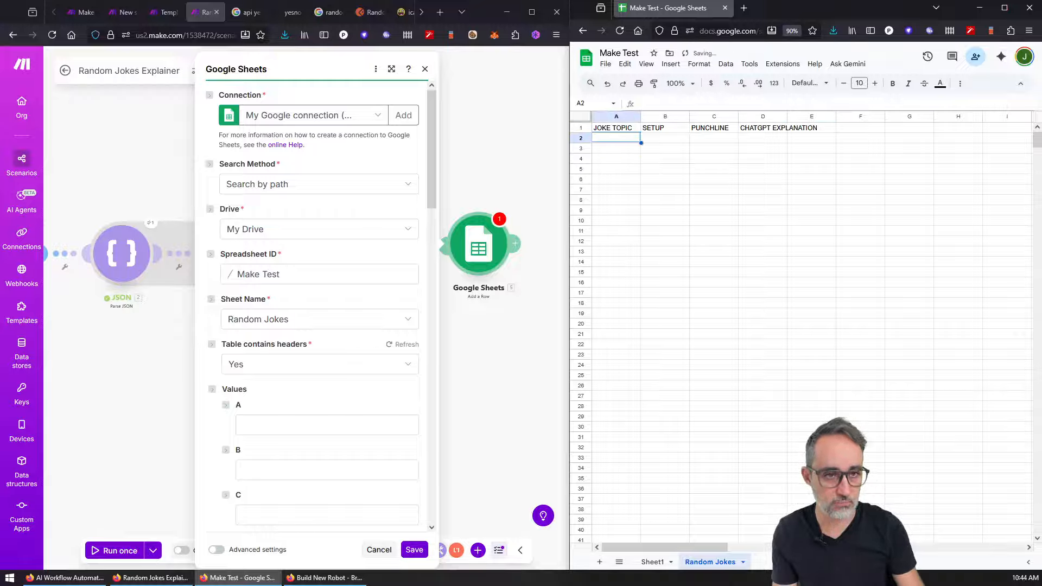
{"action": "left_click_drag", "start_coordinate": [786, 116], "coordinate": [945, 119]}
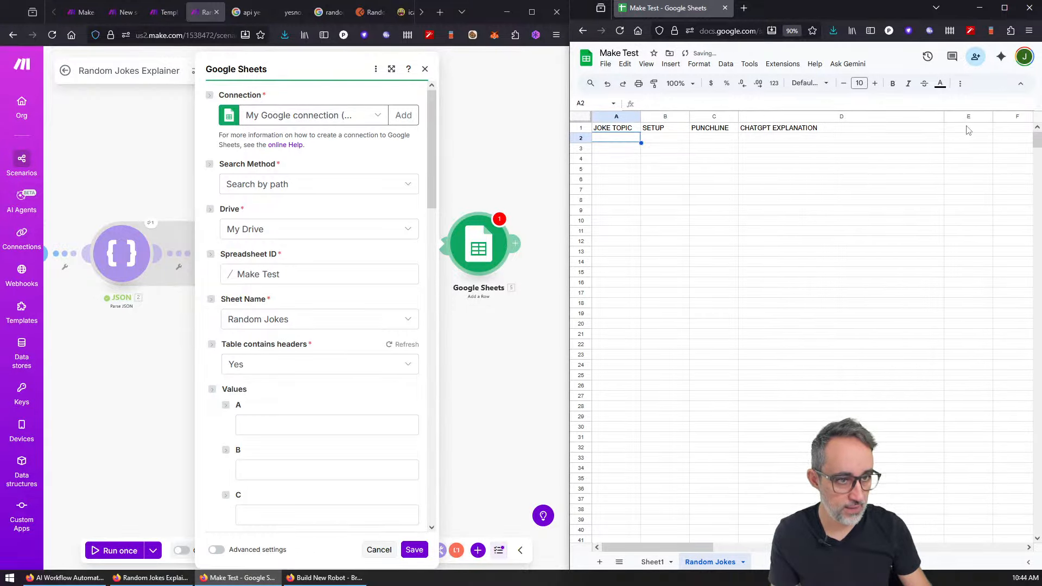
{"action": "left_click", "coordinate": [968, 128]}
{"action": "type", "text": "TOKENS U"}
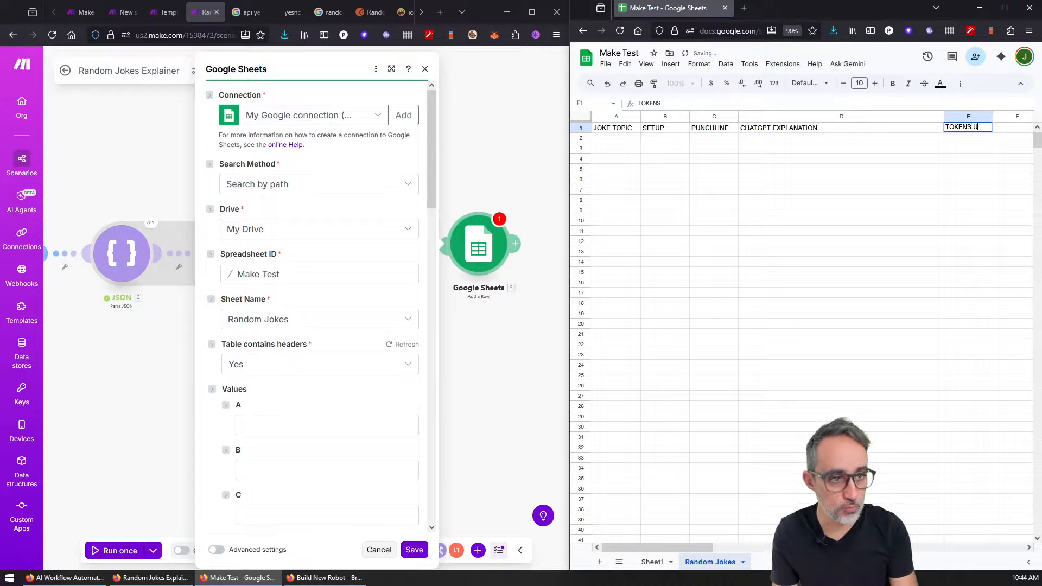
{"action": "type", "text": "SED"}
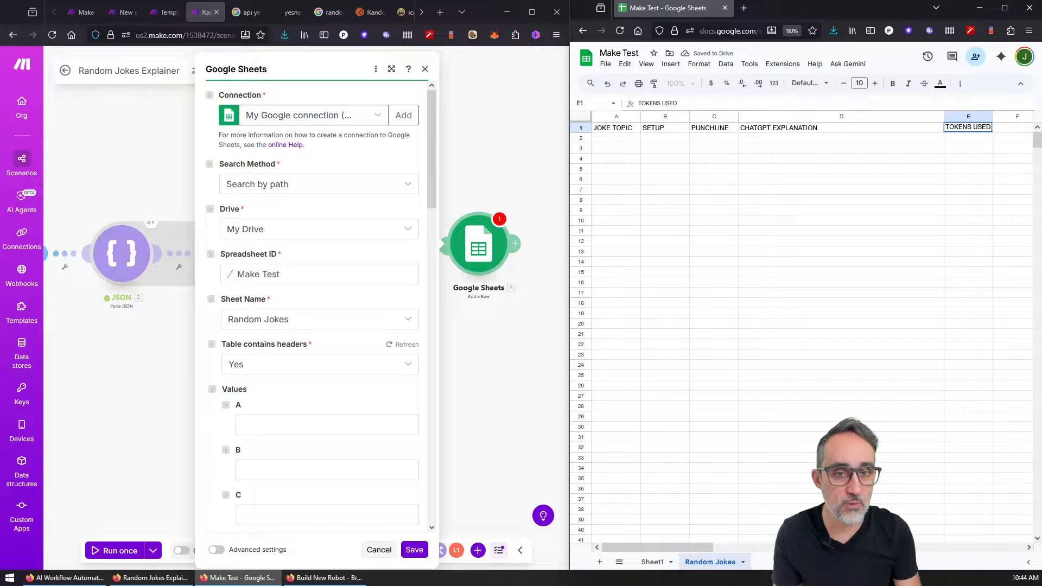
Step: Insert a new column before JOKE TOPIC and head it TIMESTAMP
{"action": "right_click", "coordinate": [617, 116]}
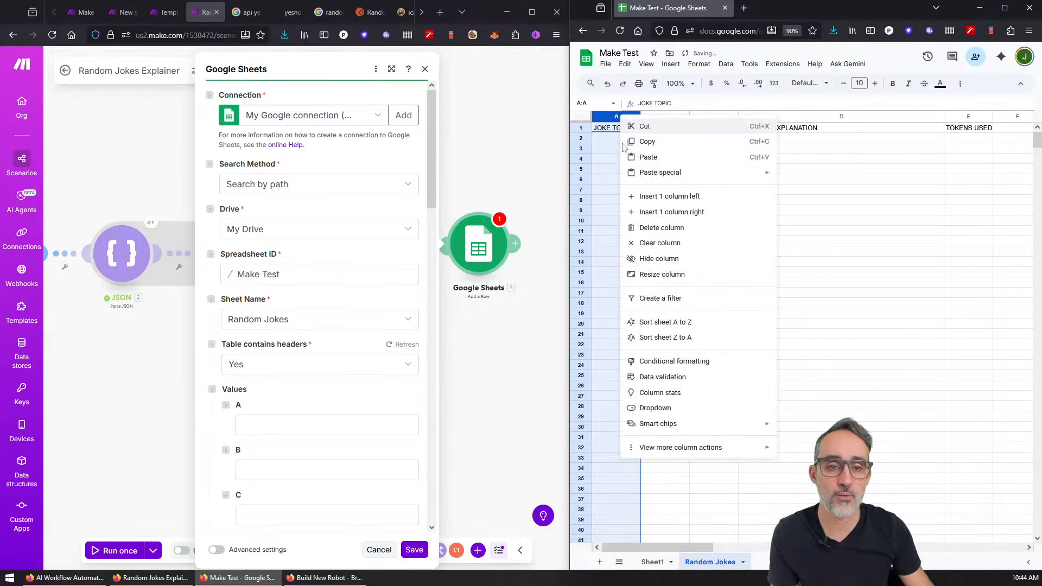
{"action": "left_click", "coordinate": [669, 196]}
{"action": "left_click", "coordinate": [630, 131]}
{"action": "type", "text": "TI"}
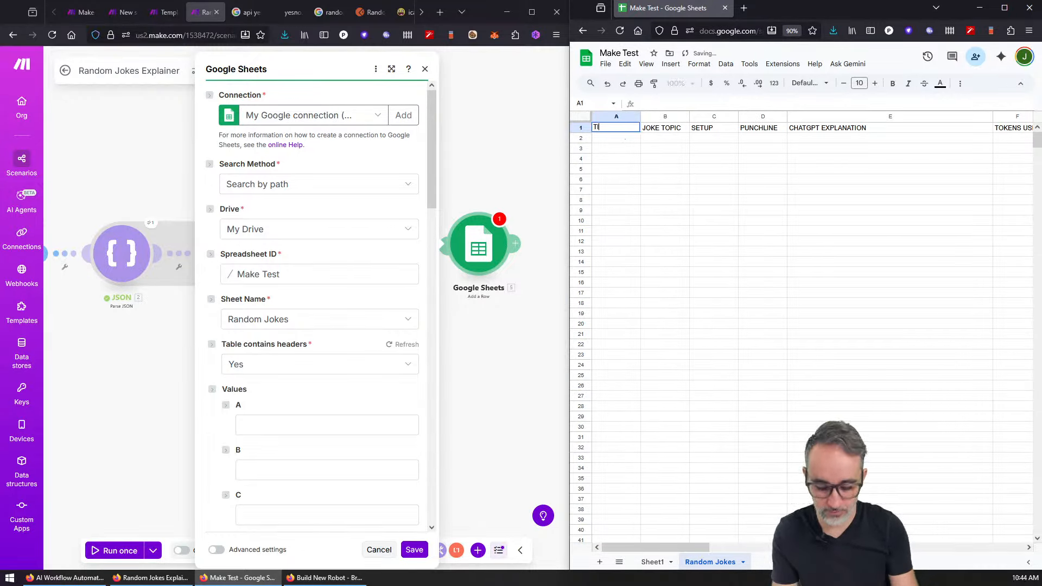
{"action": "type", "text": "MESTAMP"}
{"action": "key", "text": "Return"}
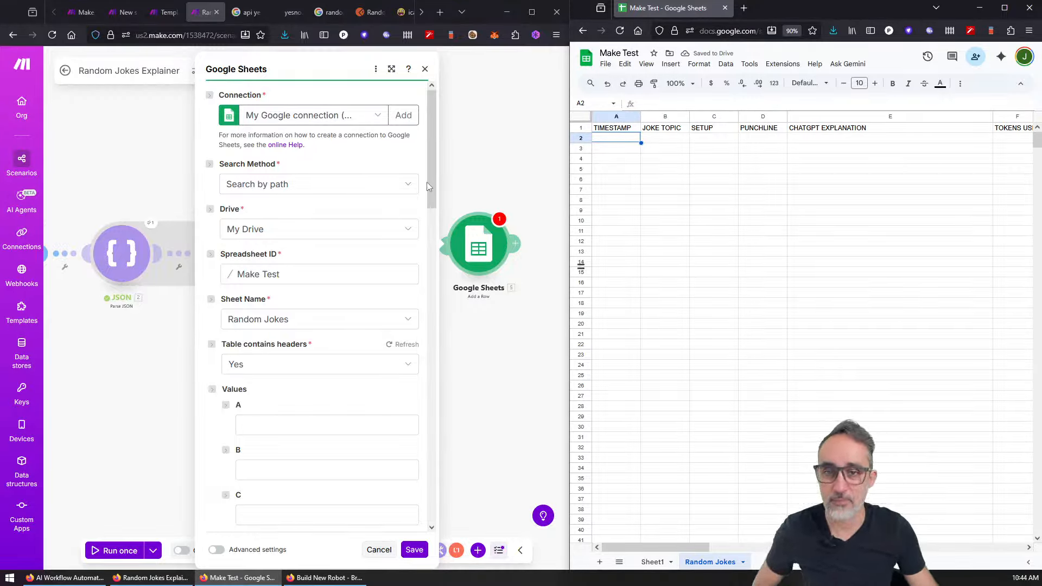
Step: Keep headers at Yes and set column A's value to timestamp + now
{"action": "left_click_drag", "start_coordinate": [428, 186], "coordinate": [434, 229]}
{"action": "left_click", "coordinate": [344, 216]}
{"action": "left_click", "coordinate": [344, 220]}
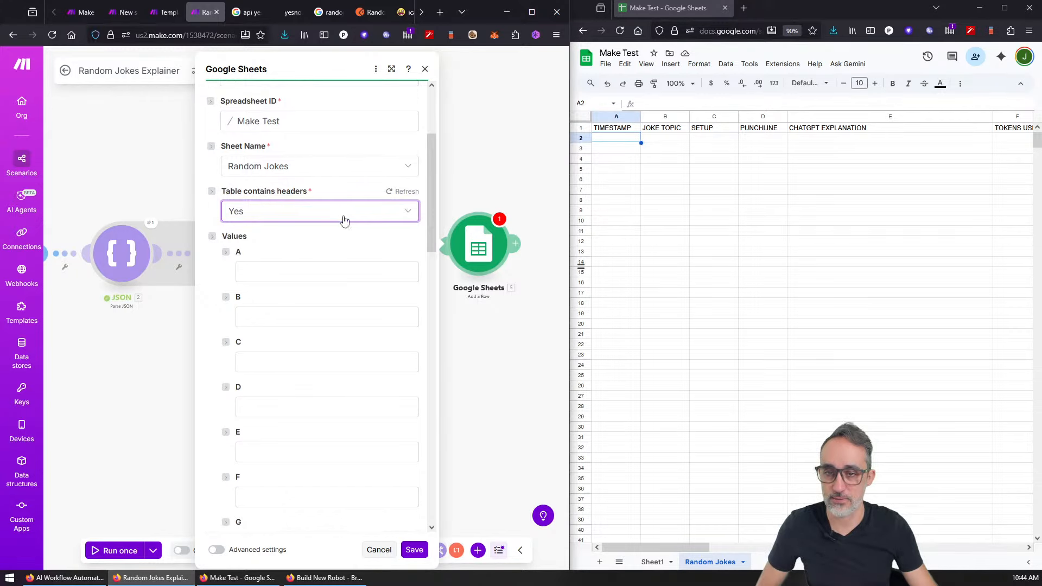
{"action": "left_click", "coordinate": [285, 273]}
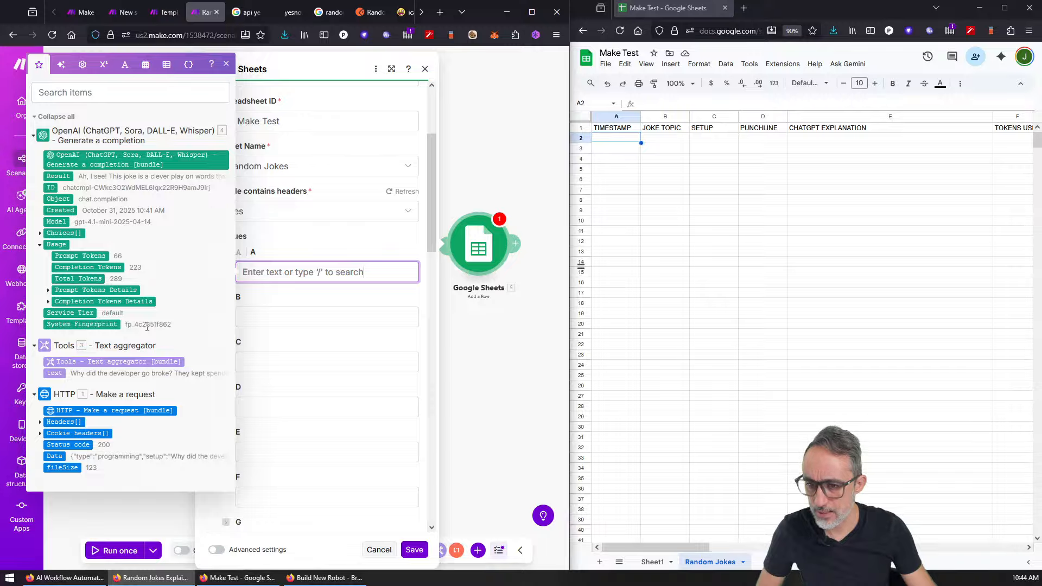
{"action": "left_click", "coordinate": [61, 65]}
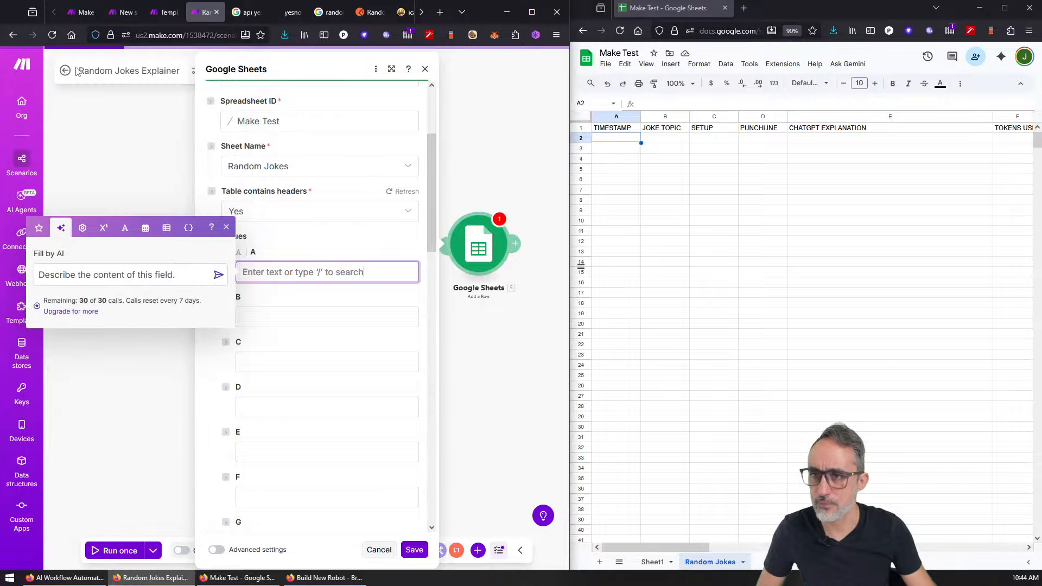
{"action": "left_click", "coordinate": [83, 228]}
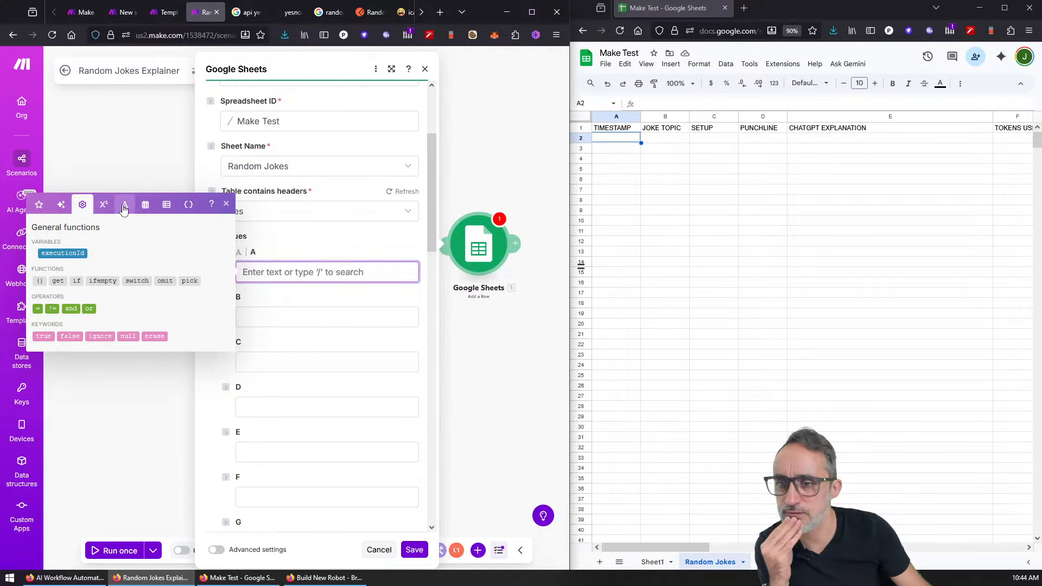
{"action": "left_click", "coordinate": [145, 204]}
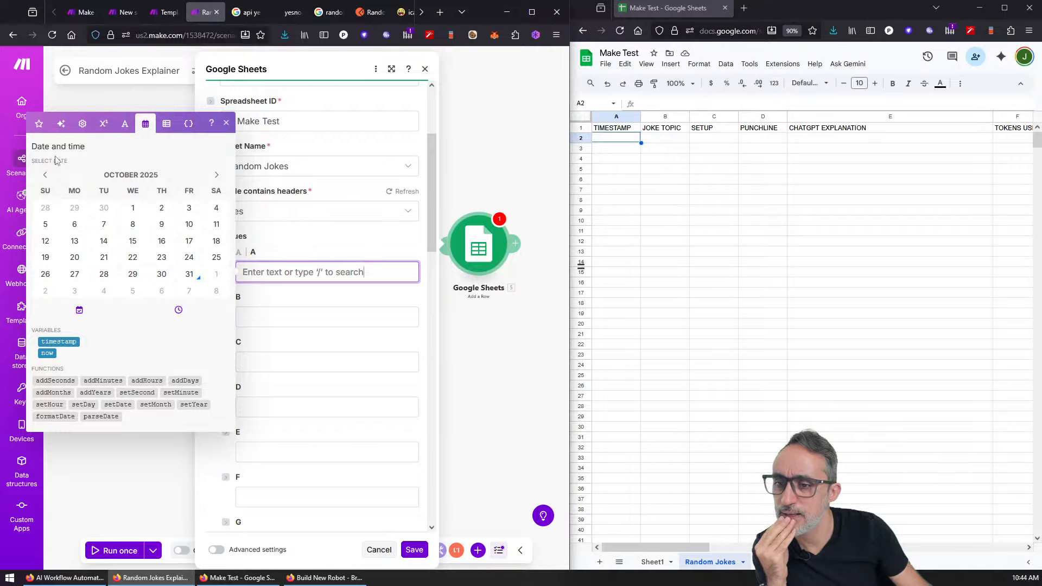
{"action": "left_click", "coordinate": [59, 341]}
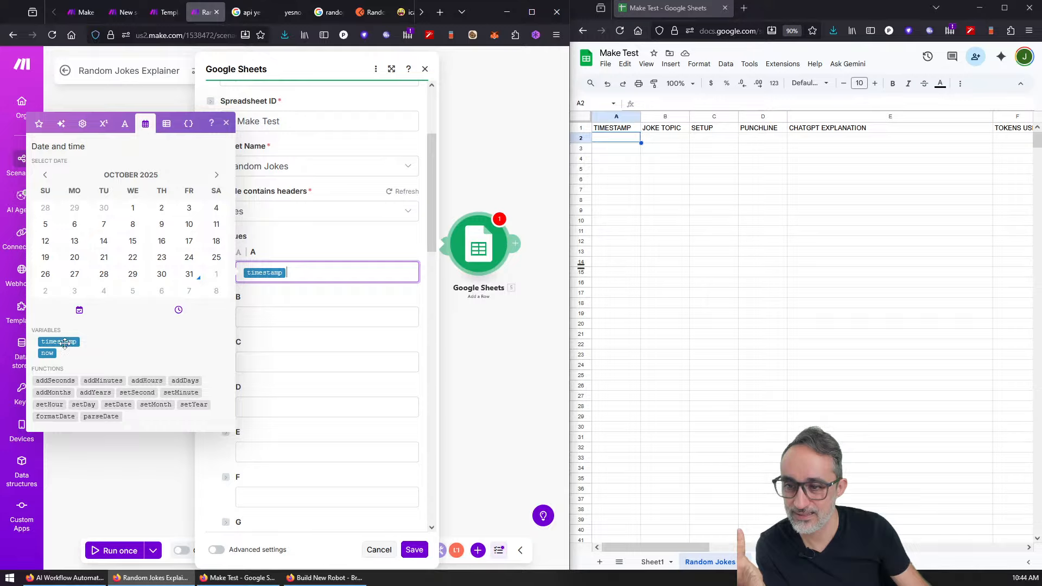
{"action": "mouse_move", "coordinate": [64, 343]}
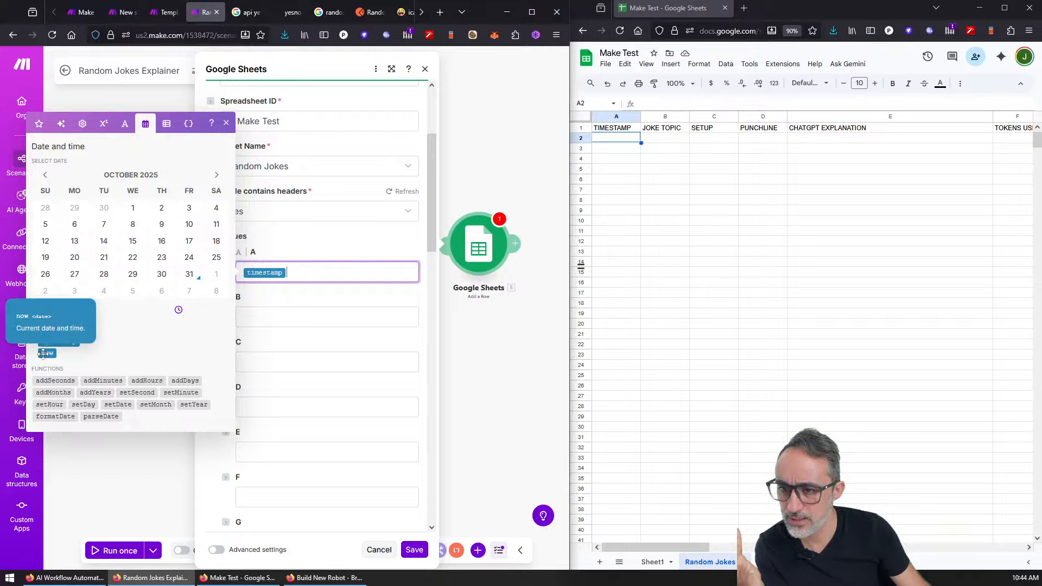
{"action": "left_click", "coordinate": [43, 354]}
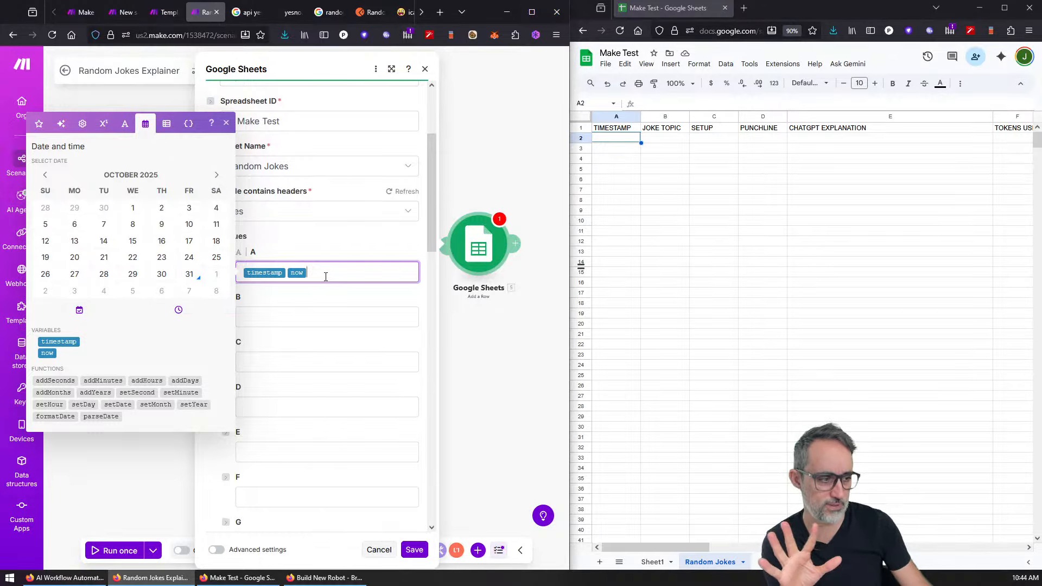
{"action": "left_click", "coordinate": [287, 273]}
{"action": "type", "text": "+"}
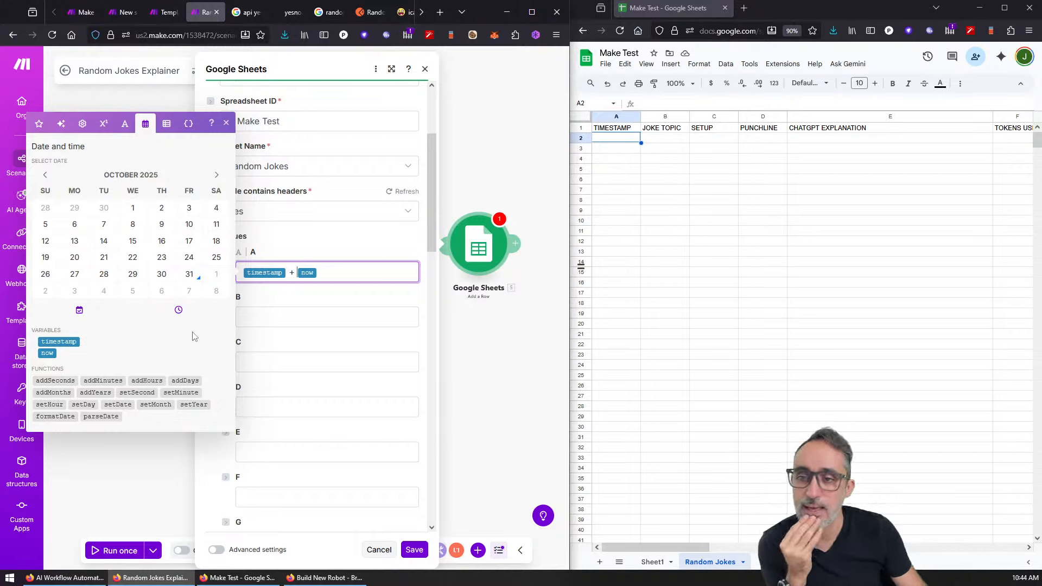
Step: Try mapping the Text aggregator bundle into column B, then remove it again
{"action": "left_click", "coordinate": [291, 317]}
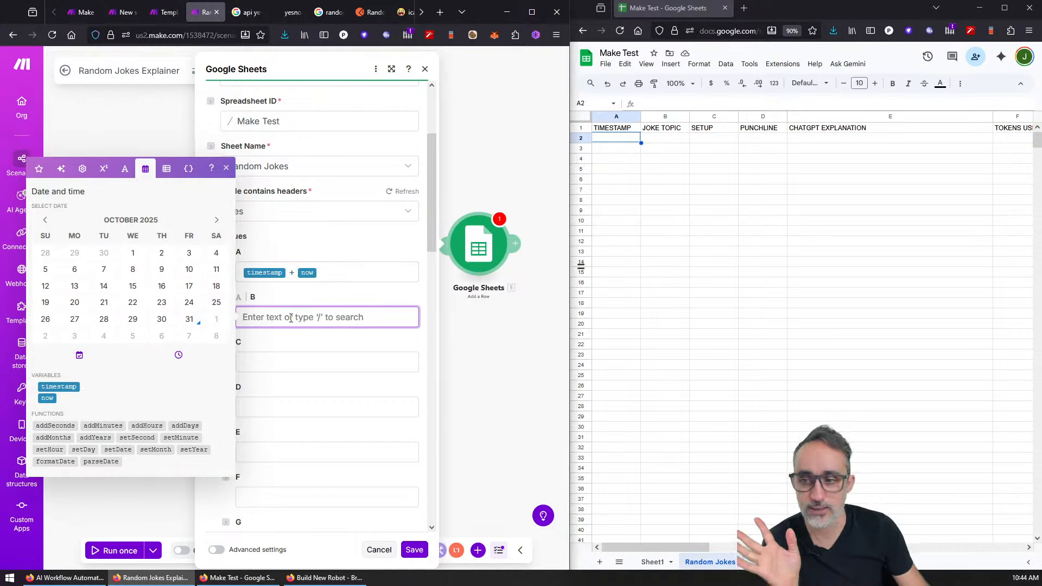
{"action": "left_click", "coordinate": [40, 168]}
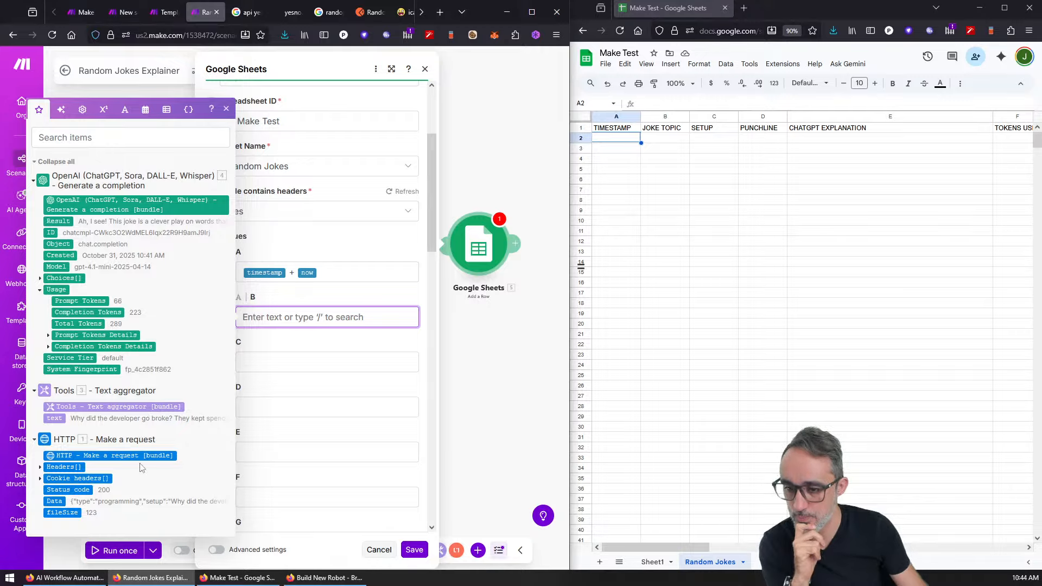
{"action": "left_click", "coordinate": [33, 392]}
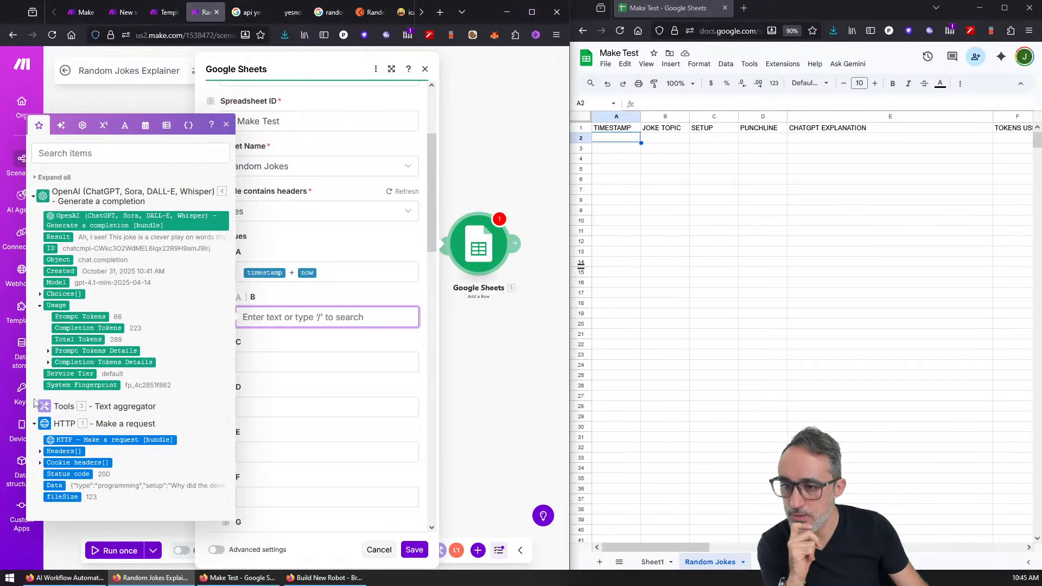
{"action": "left_click", "coordinate": [35, 407]}
{"action": "left_click", "coordinate": [60, 407]}
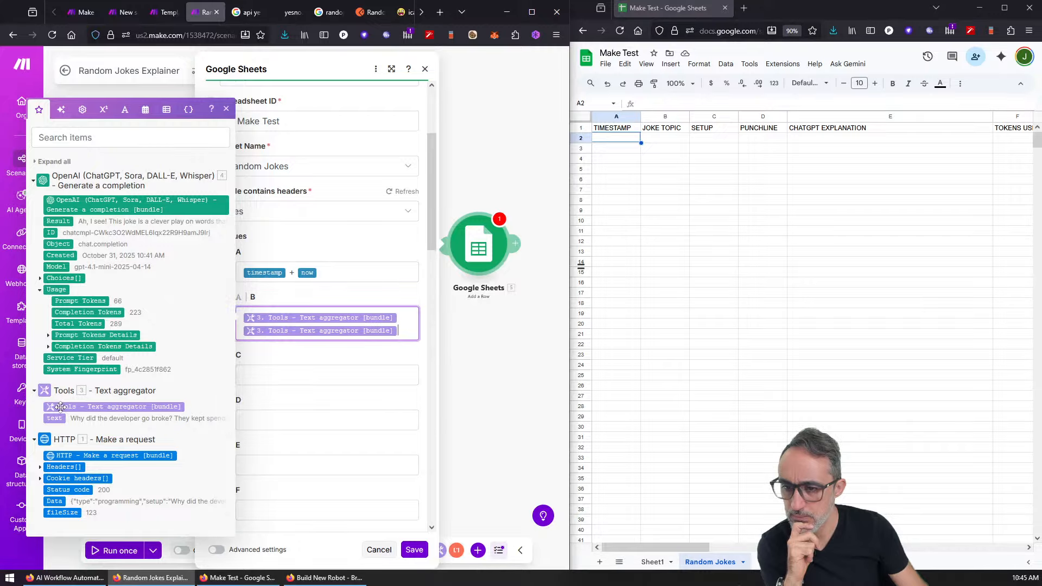
{"action": "key", "text": "BackSpace"}
{"action": "key", "text": "BackSpace"}
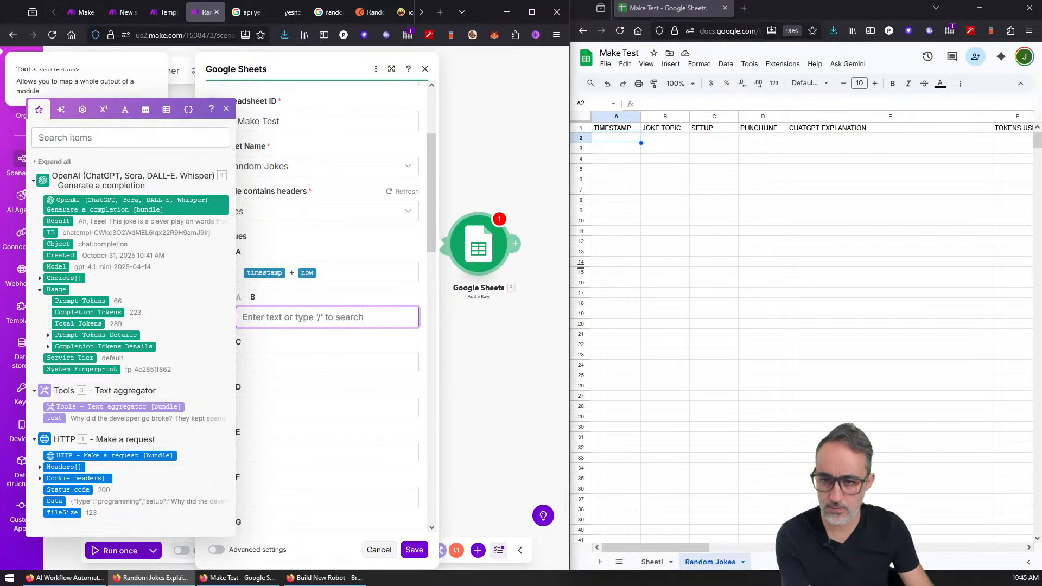
Step: Review the JSON–Tools link and Text aggregator settings, and reposition the Google Sheets module
{"action": "left_click", "coordinate": [484, 156]}
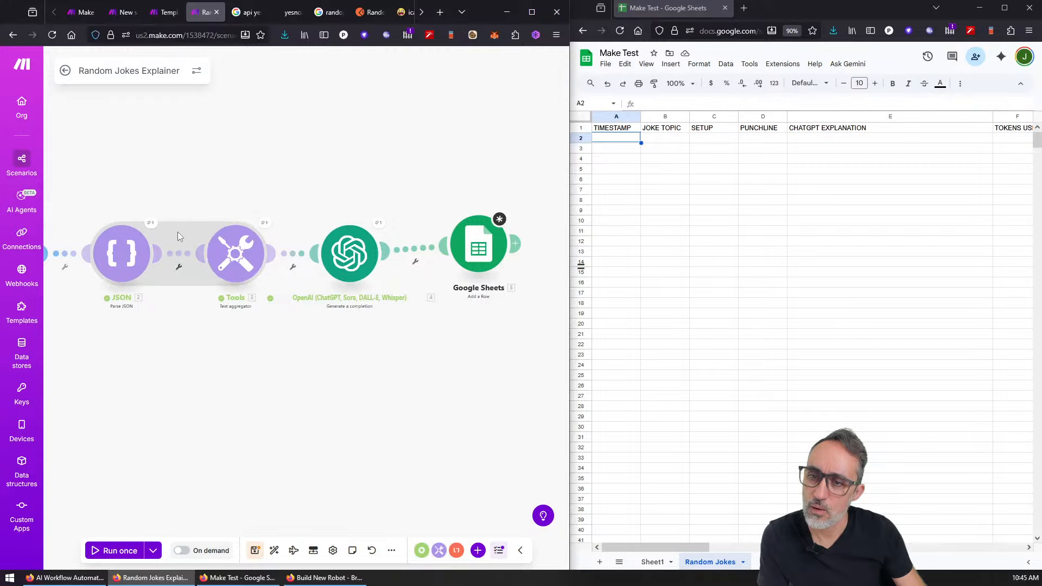
{"action": "left_click", "coordinate": [179, 271]}
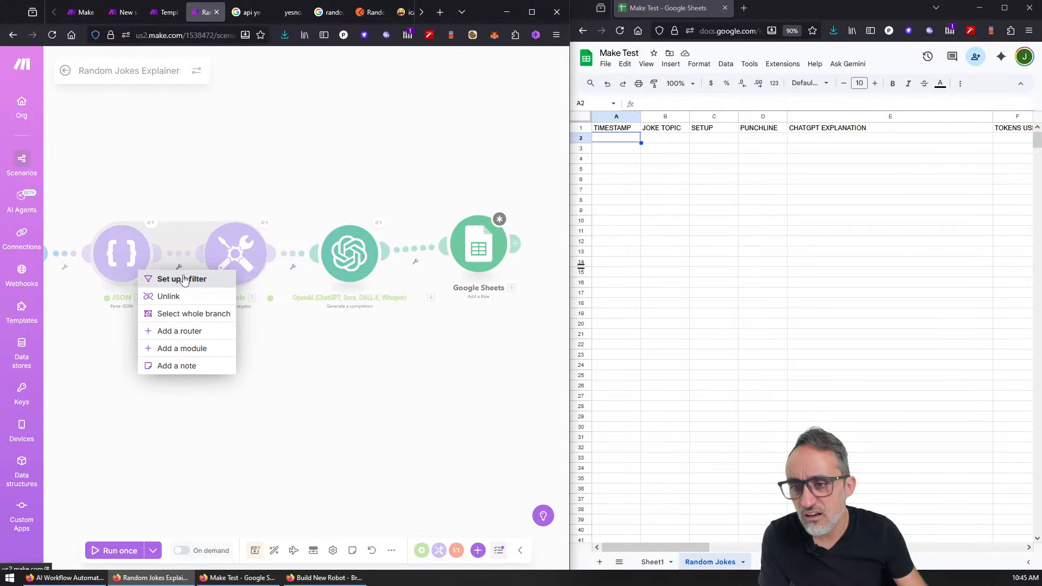
{"action": "left_click", "coordinate": [199, 224]}
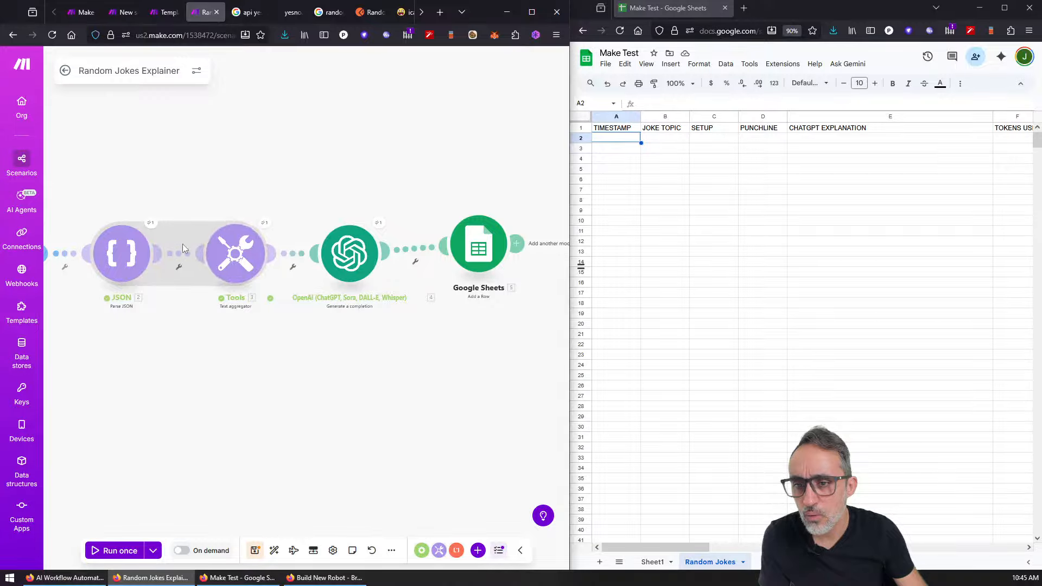
{"action": "left_click", "coordinate": [234, 255]}
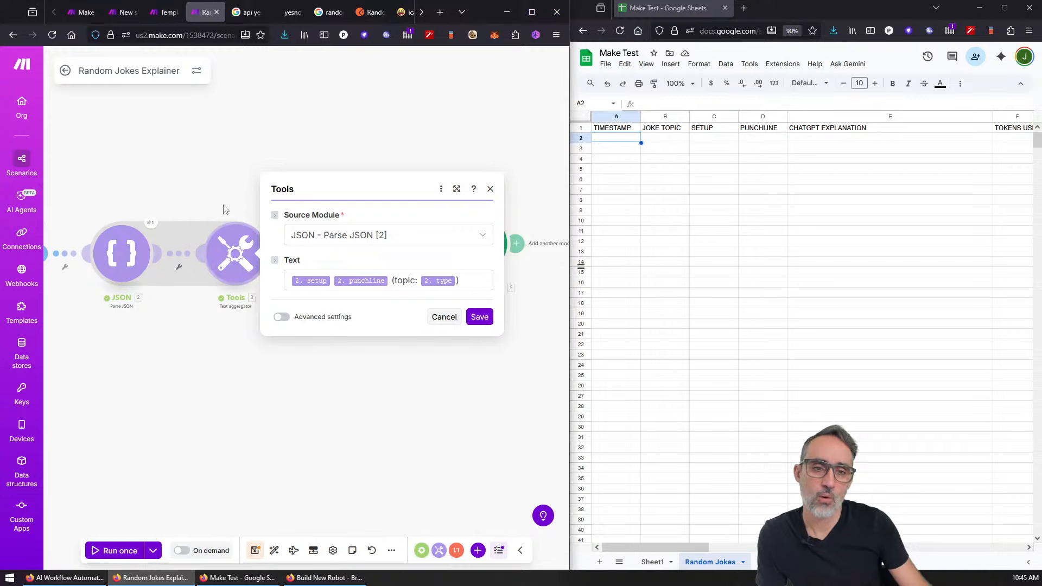
{"action": "left_click", "coordinate": [208, 218]}
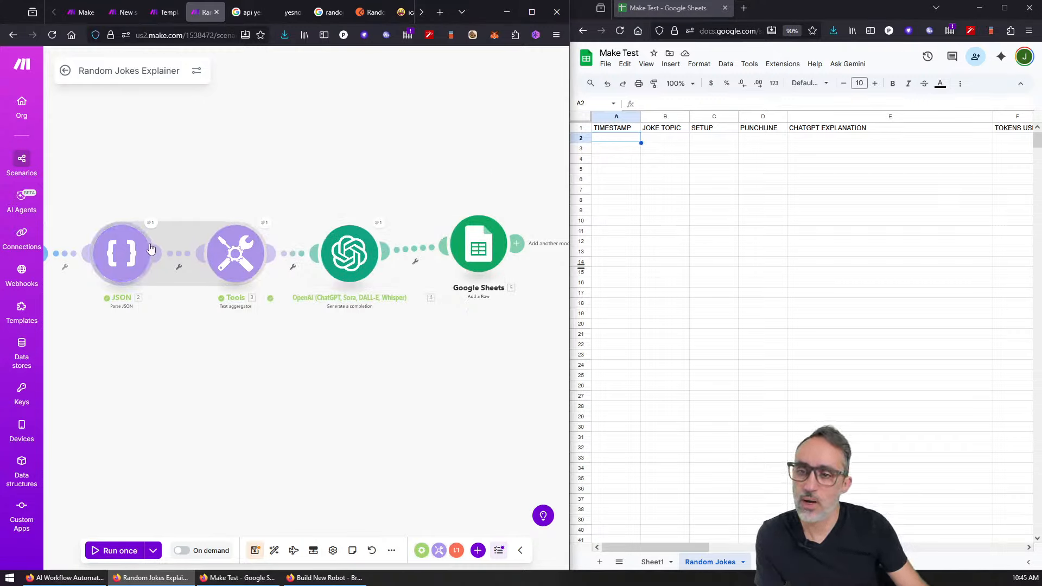
{"action": "left_click_drag", "start_coordinate": [480, 255], "coordinate": [423, 204]}
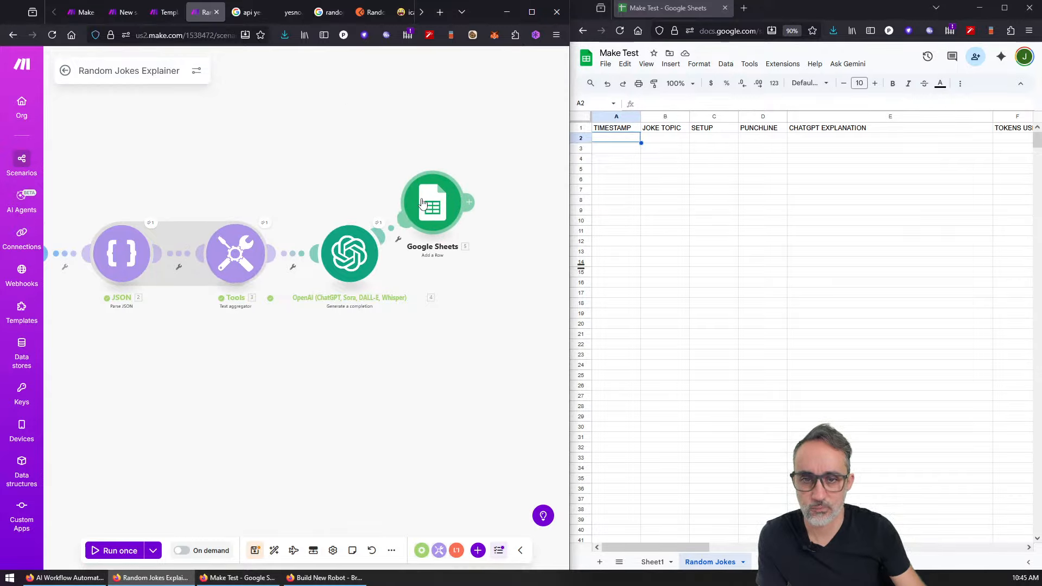
Step: Check the aggregator's advanced options, then reconnect the JSON module directly to the Text aggregator
{"action": "left_click", "coordinate": [235, 252]}
{"action": "left_click", "coordinate": [282, 317]}
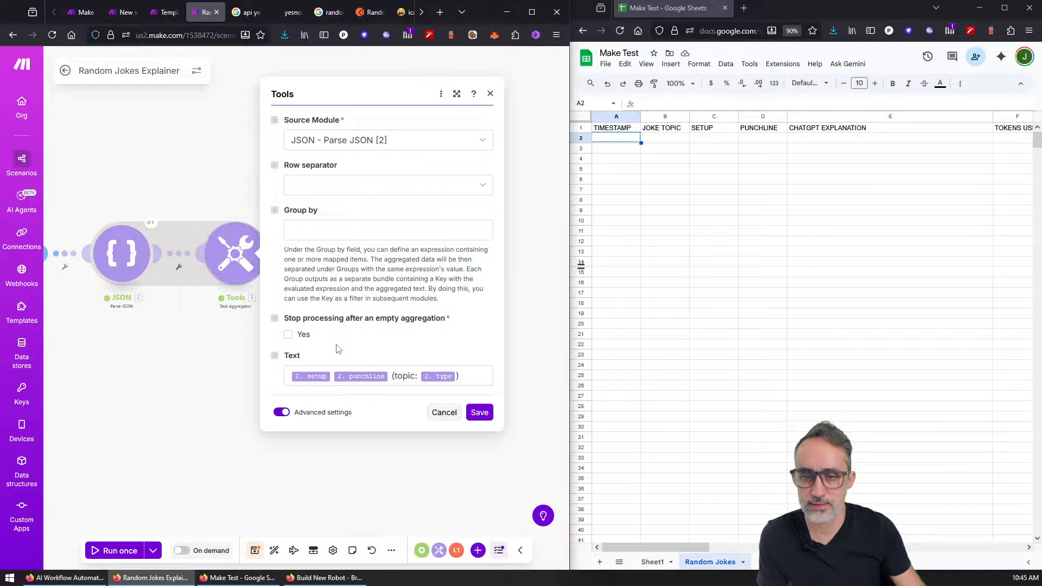
{"action": "left_click", "coordinate": [443, 413]}
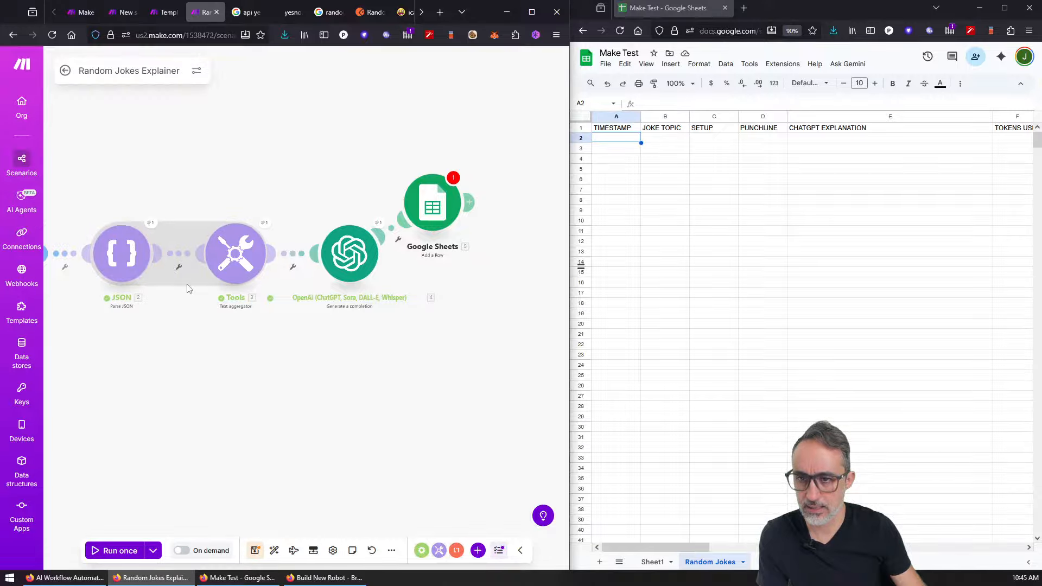
{"action": "left_click", "coordinate": [179, 267]}
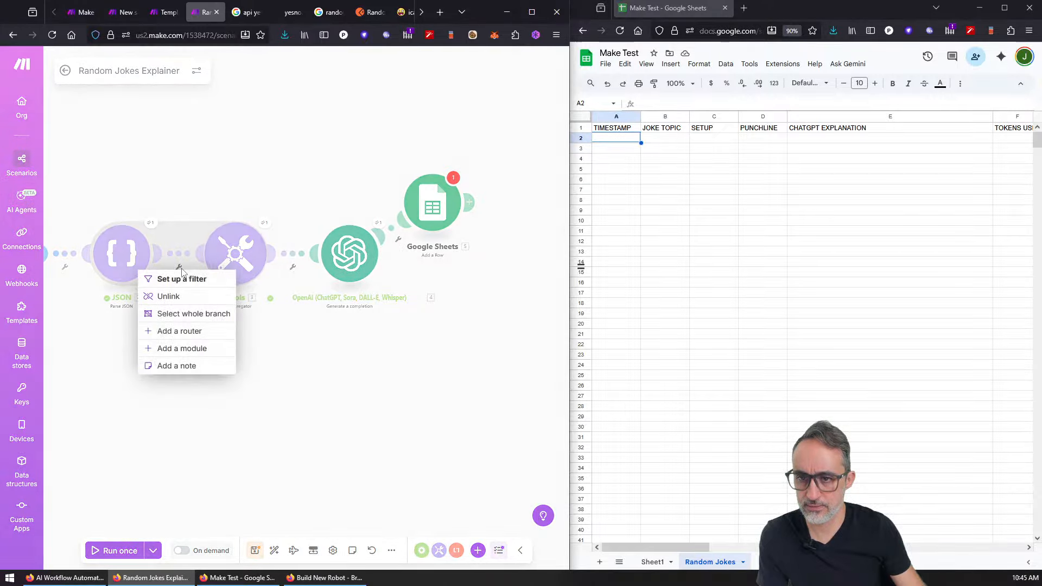
{"action": "left_click", "coordinate": [182, 299]}
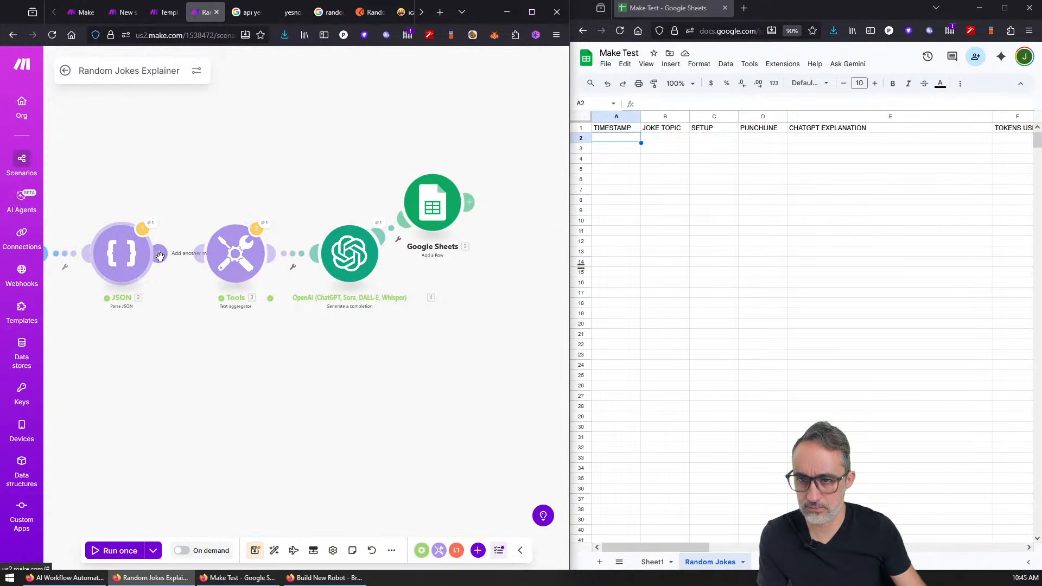
{"action": "left_click_drag", "start_coordinate": [158, 253], "coordinate": [200, 260]}
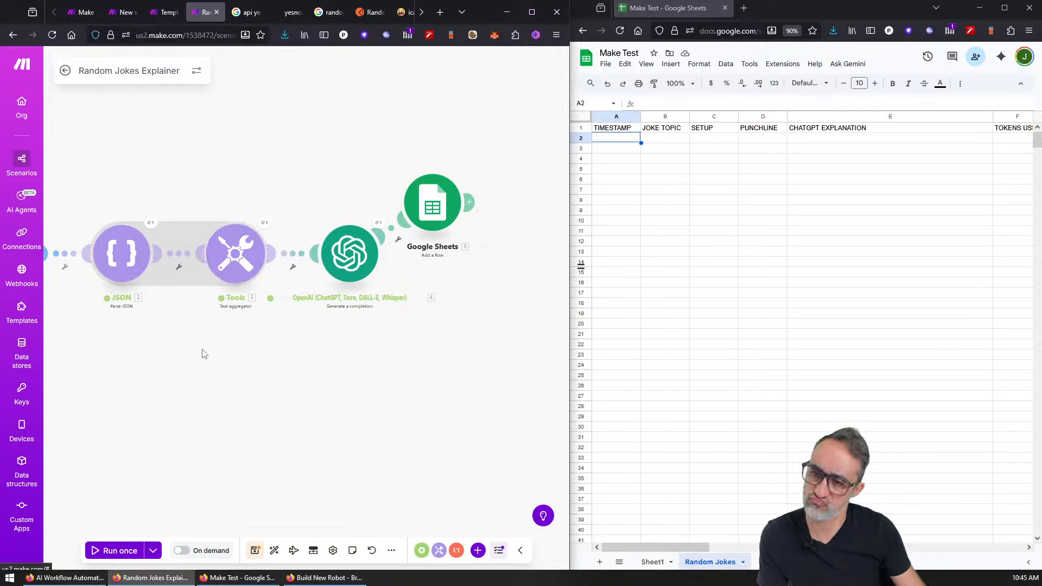
Step: Add an empty module, browse the TEXT search results, and drag the Tools aggregator upward
{"action": "left_click", "coordinate": [188, 360]}
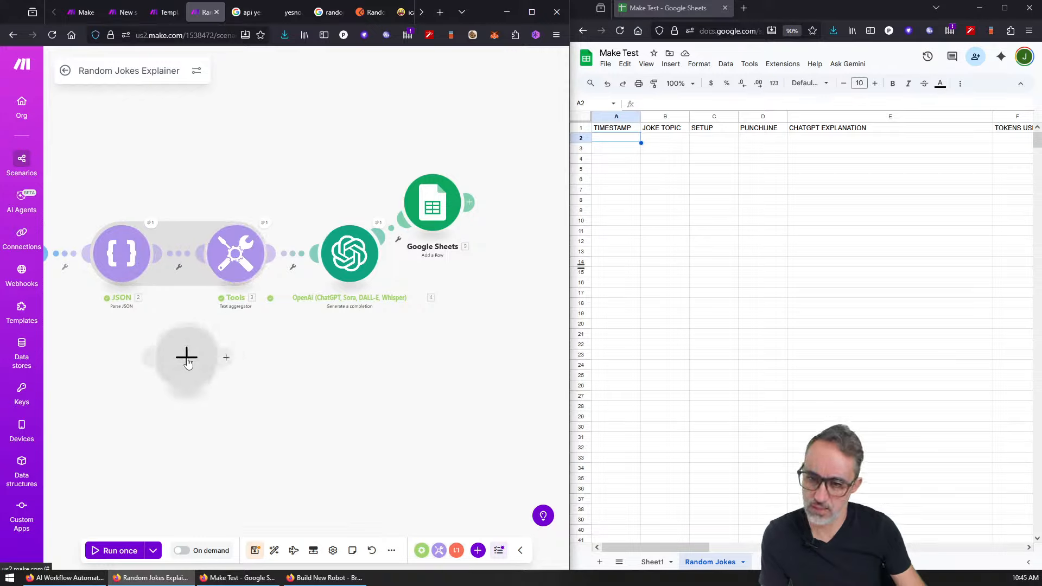
{"action": "type", "text": "TEXT"}
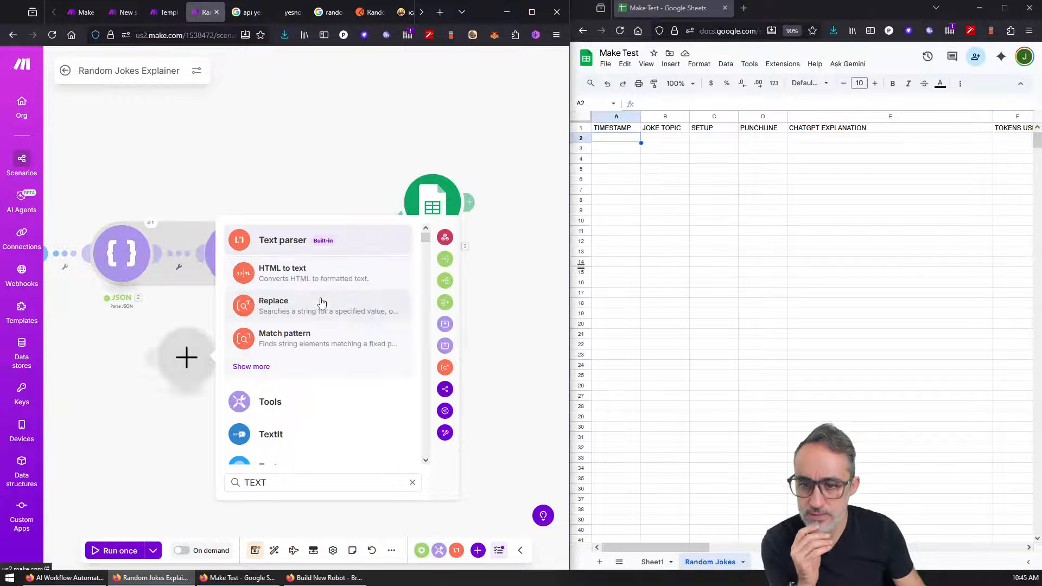
{"action": "scroll", "coordinate": [333, 392], "scroll_direction": "down", "scroll_amount": 3}
{"action": "scroll", "coordinate": [349, 360], "scroll_direction": "up", "scroll_amount": 3}
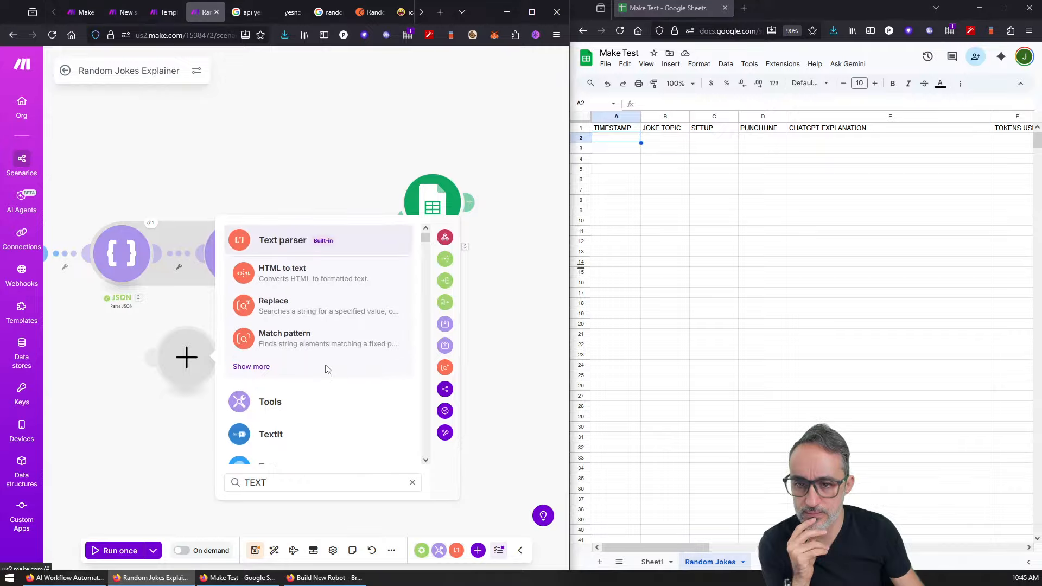
{"action": "left_click", "coordinate": [254, 366]}
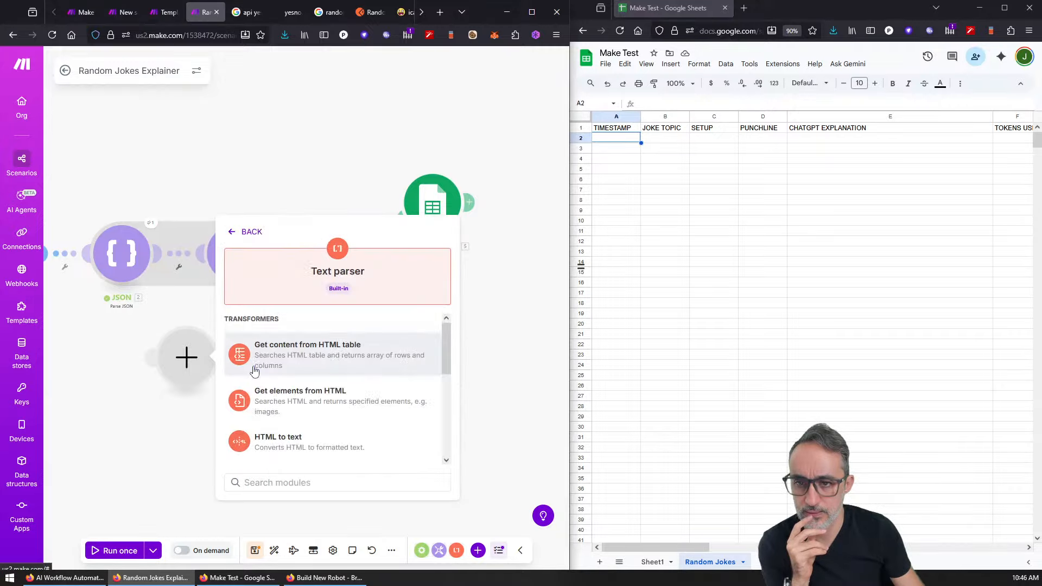
{"action": "left_click_drag", "start_coordinate": [448, 340], "coordinate": [442, 281]}
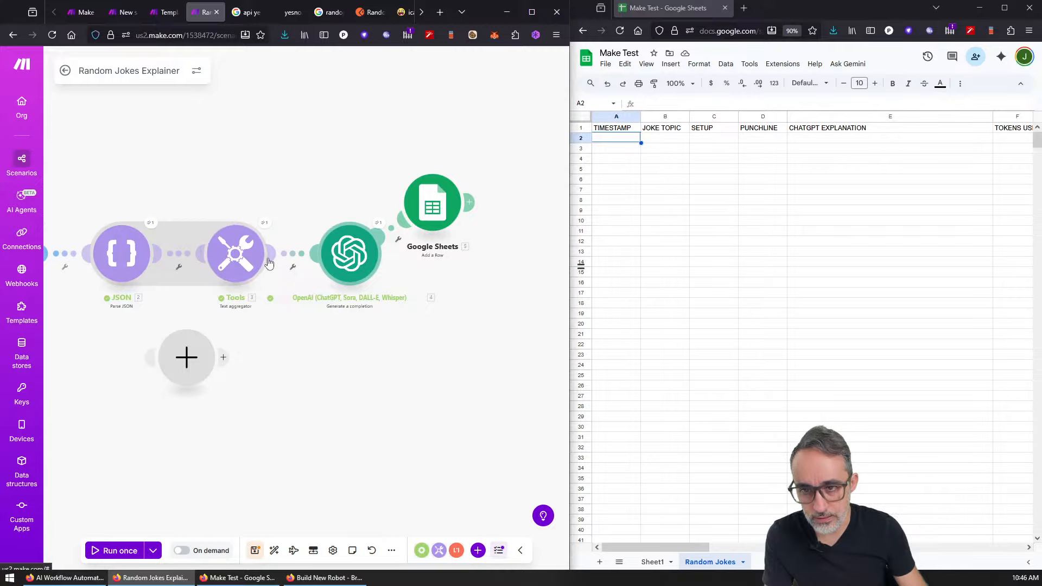
{"action": "left_click_drag", "start_coordinate": [235, 253], "coordinate": [242, 157]}
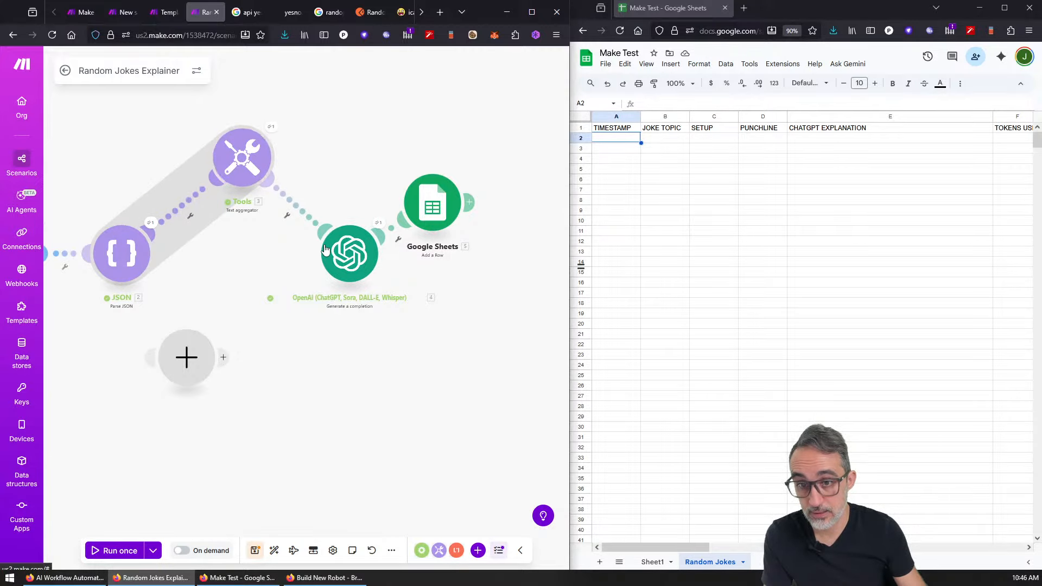
Step: Check OpenAI's gpt-4.1-mini prompt, then place the Tools aggregator between JSON and OpenAI
{"action": "left_click", "coordinate": [343, 264]}
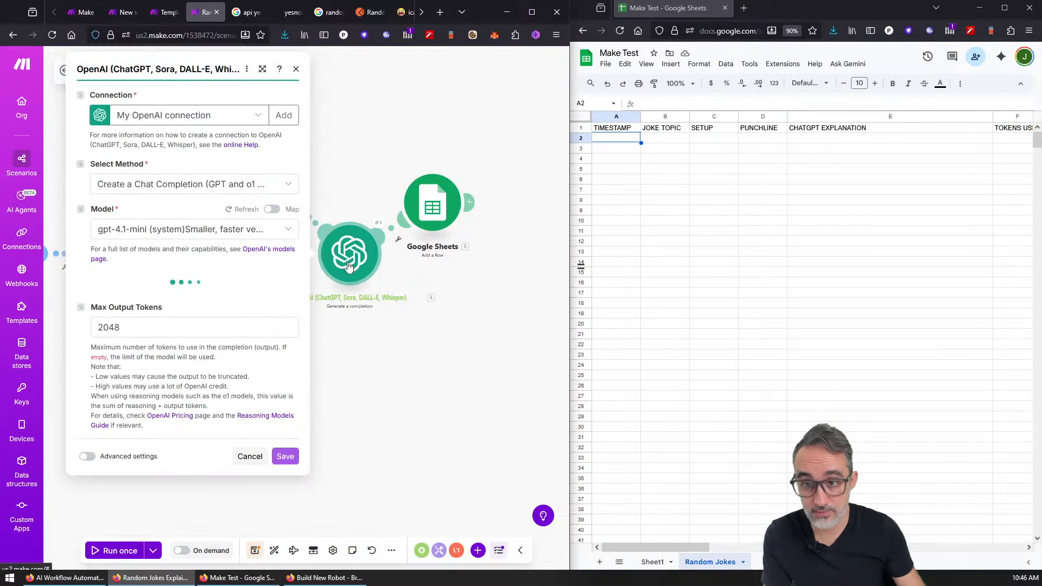
{"action": "scroll", "coordinate": [262, 318], "scroll_direction": "down", "scroll_amount": 2}
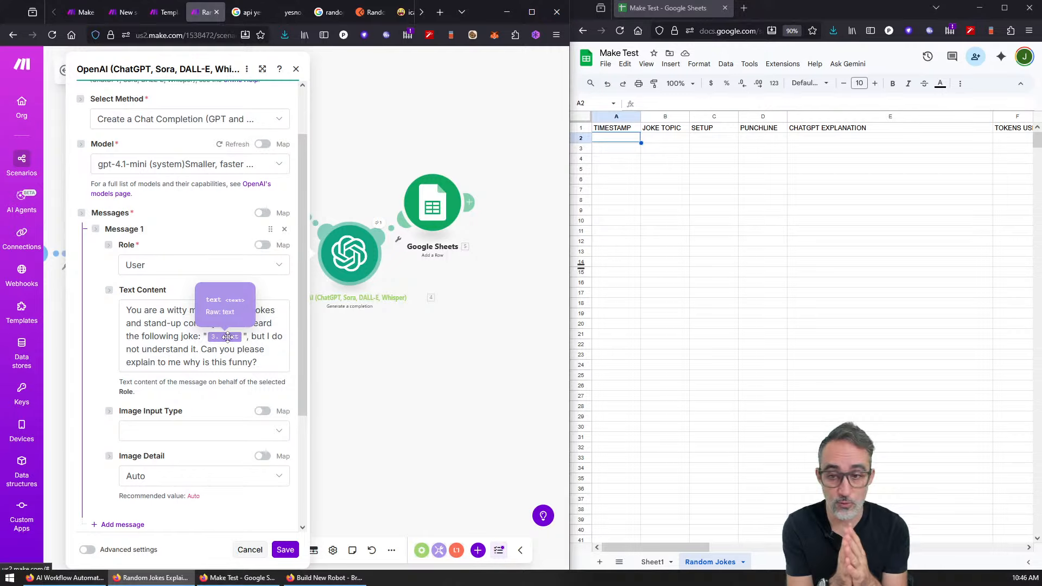
{"action": "left_click", "coordinate": [294, 69]}
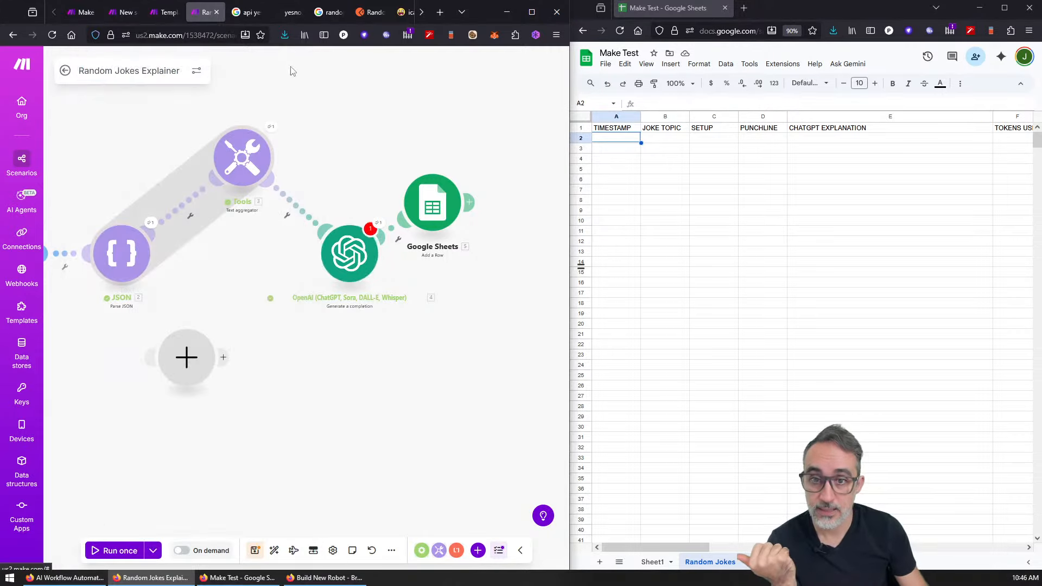
{"action": "left_click_drag", "start_coordinate": [250, 171], "coordinate": [256, 201]}
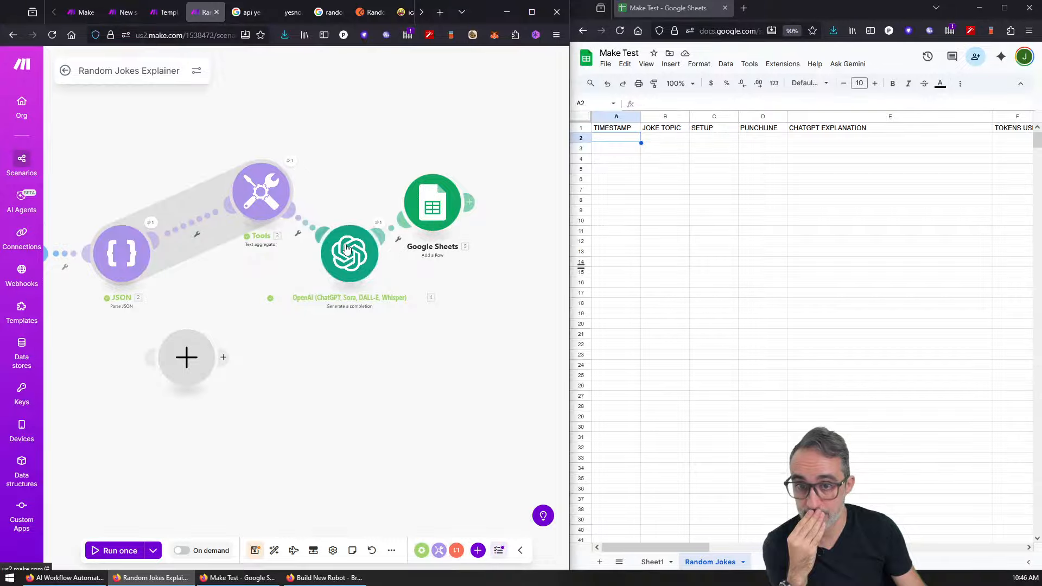
Step: Point the Google Sheets module at the Make Test spreadsheet's Random Jokes sheet
{"action": "left_click", "coordinate": [432, 203]}
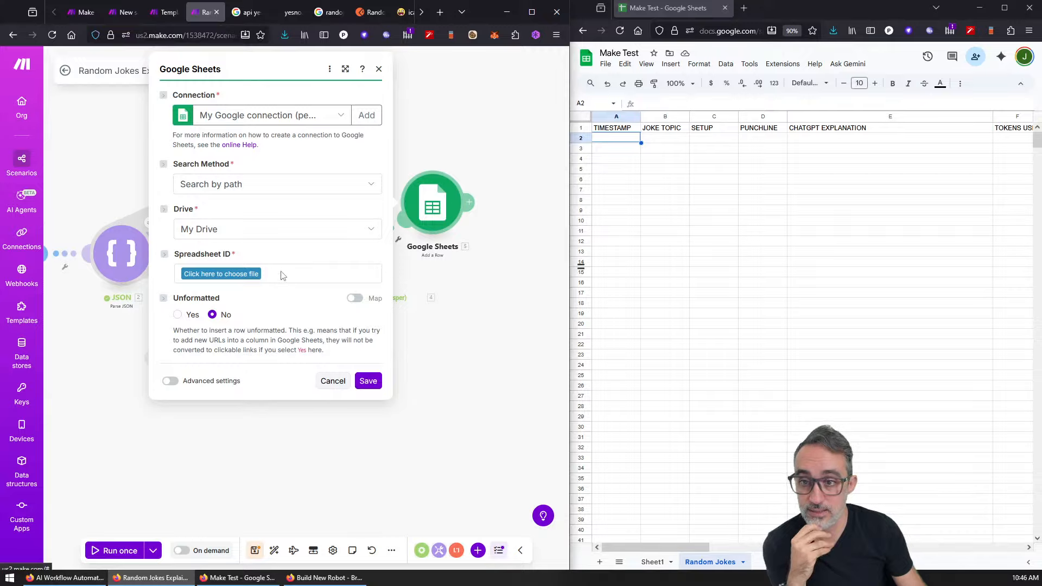
{"action": "left_click", "coordinate": [250, 280]}
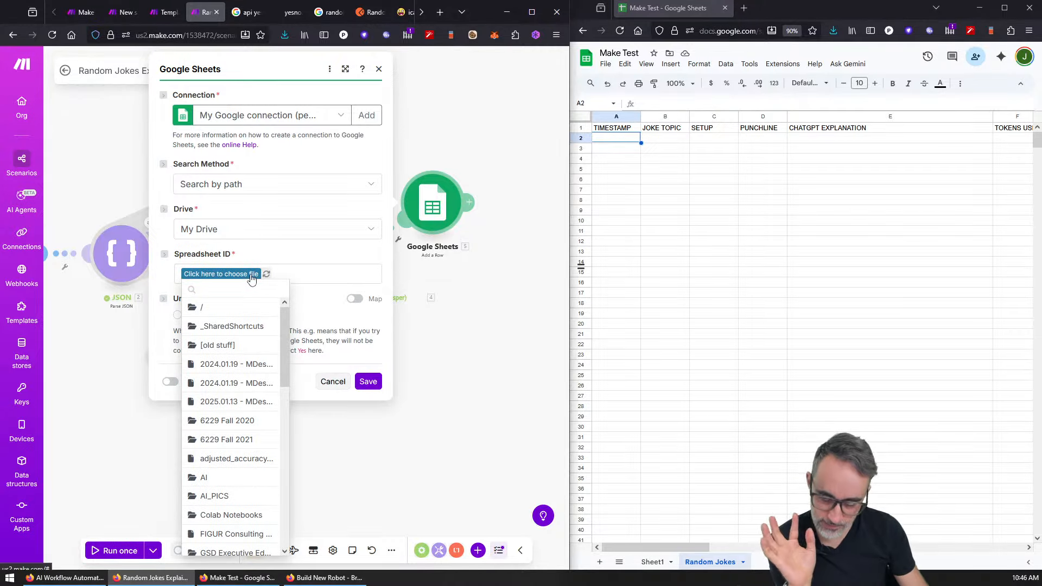
{"action": "type", "text": "make"}
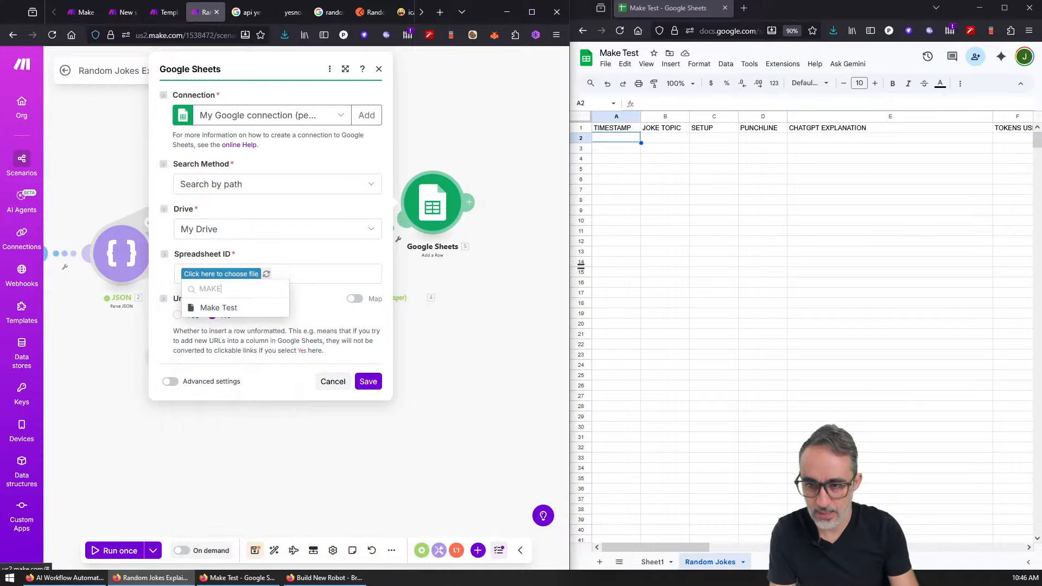
{"action": "left_click", "coordinate": [228, 305]}
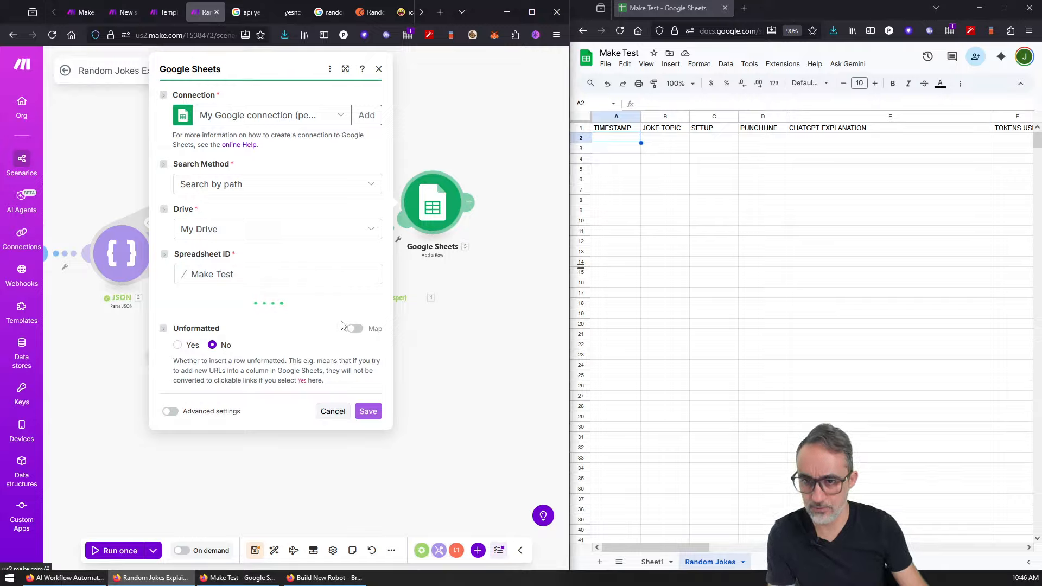
{"action": "left_click", "coordinate": [304, 324]}
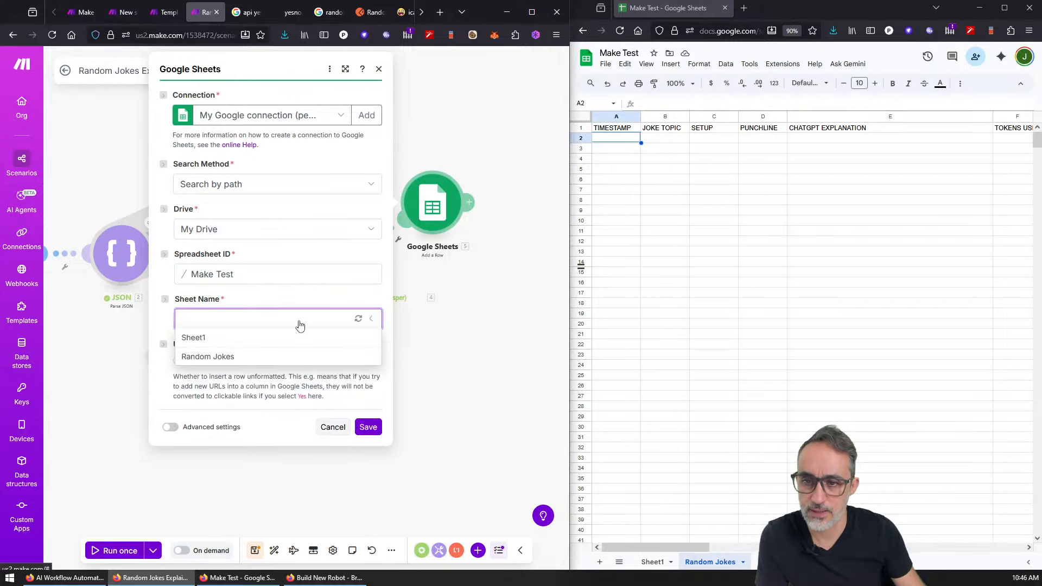
{"action": "left_click", "coordinate": [220, 356]}
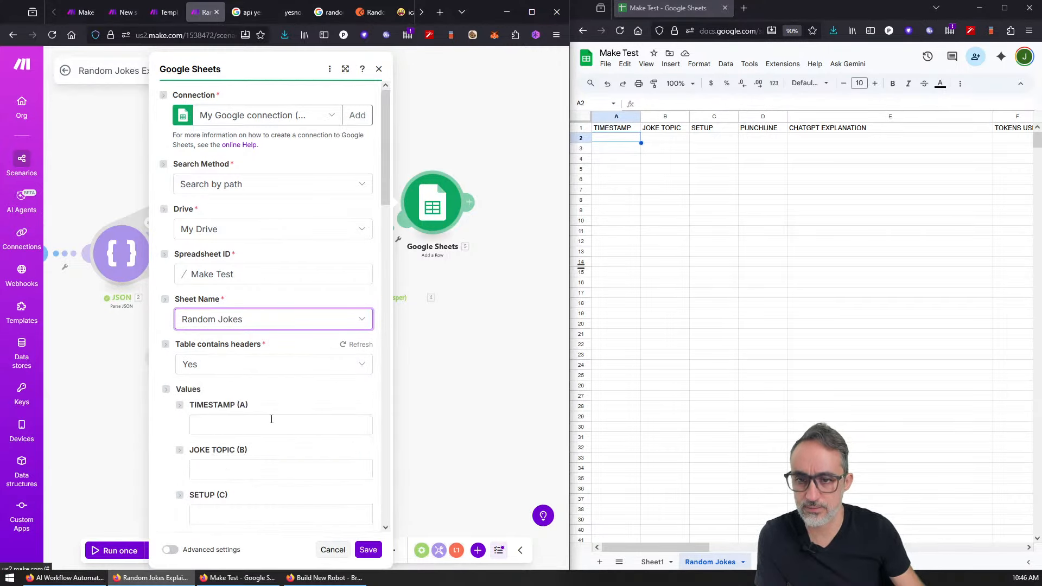
Step: Fill TIMESTAMP with timestamp + now and map the aggregator's joke text into PUNCHLINE
{"action": "left_click", "coordinate": [269, 426]}
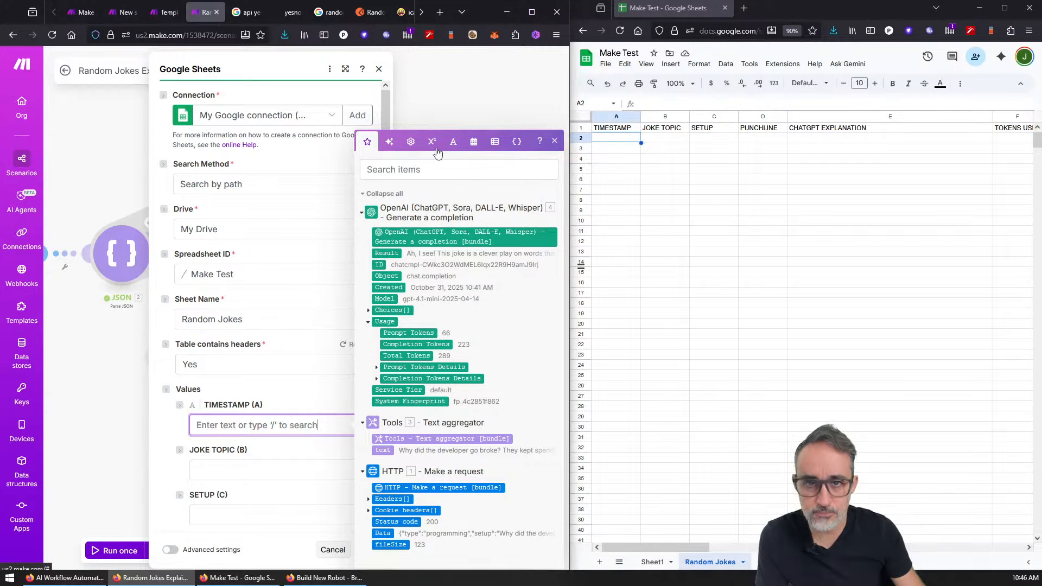
{"action": "left_click", "coordinate": [474, 141]}
{"action": "left_click", "coordinate": [397, 477]}
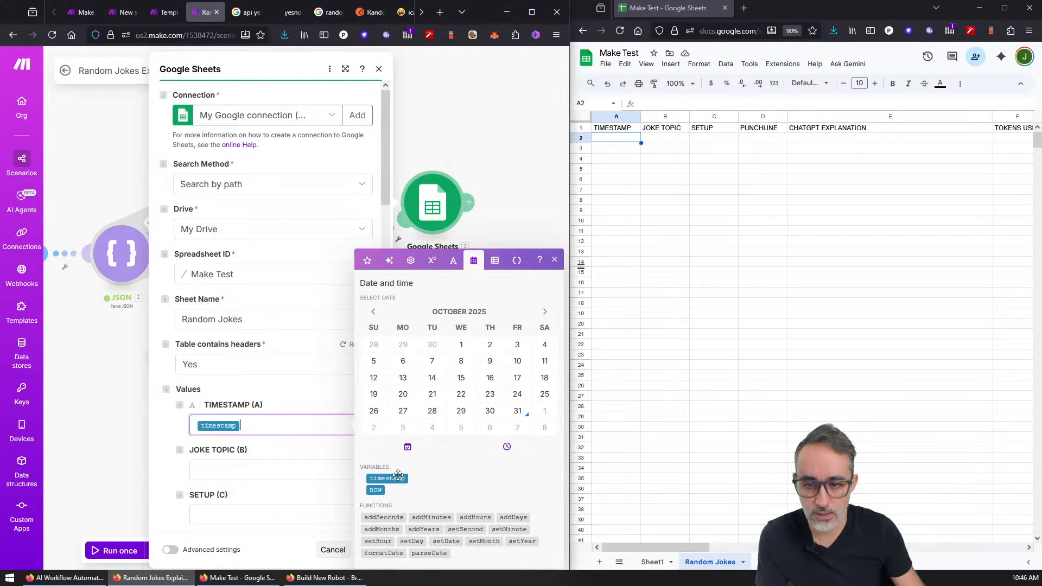
{"action": "type", "text": "+"}
{"action": "left_click", "coordinate": [376, 489]}
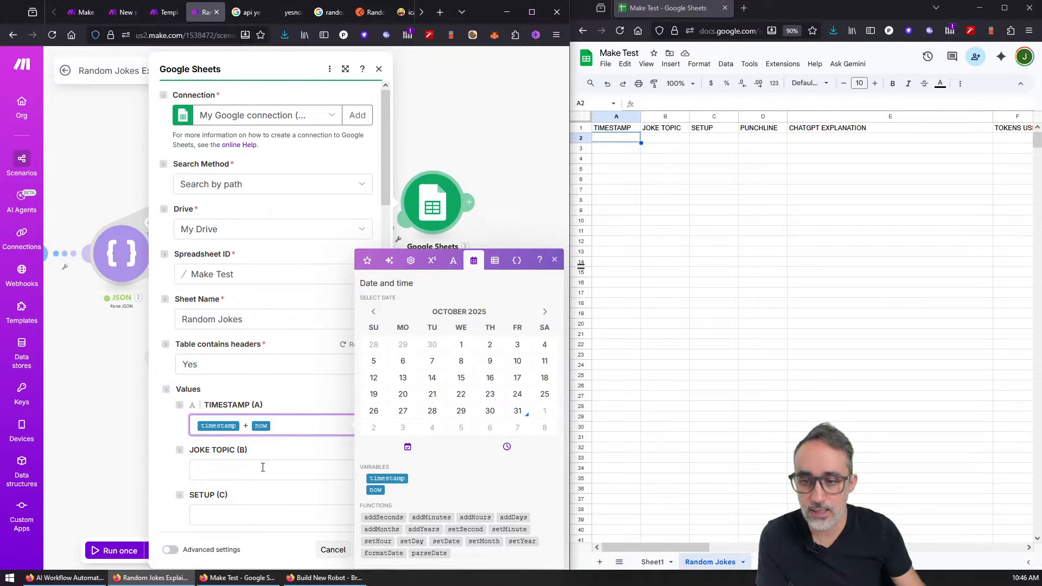
{"action": "left_click", "coordinate": [261, 470]}
{"action": "scroll", "coordinate": [266, 459], "scroll_direction": "down", "scroll_amount": 4}
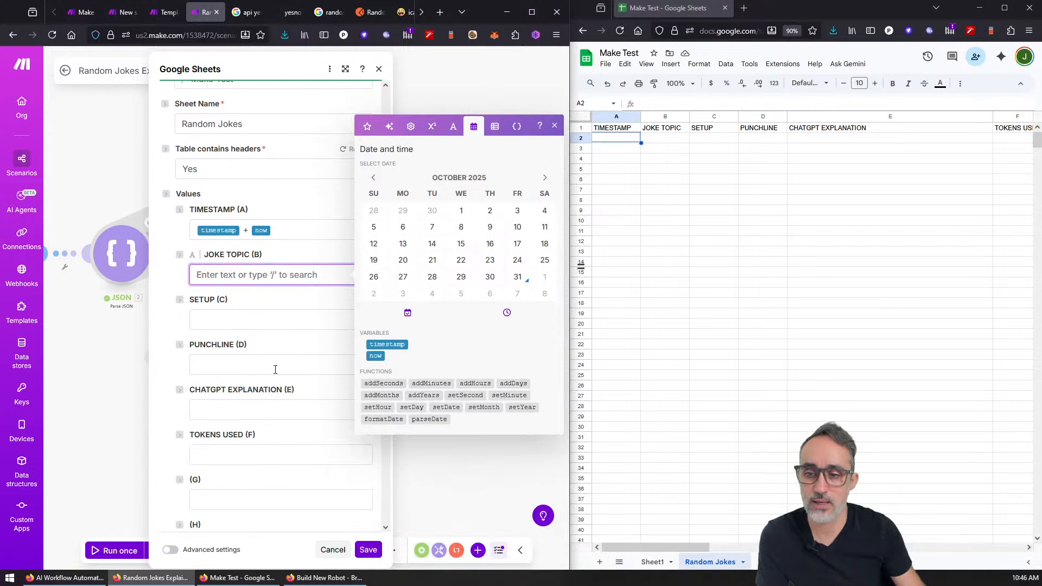
{"action": "left_click", "coordinate": [263, 320]}
{"action": "left_click", "coordinate": [261, 365]}
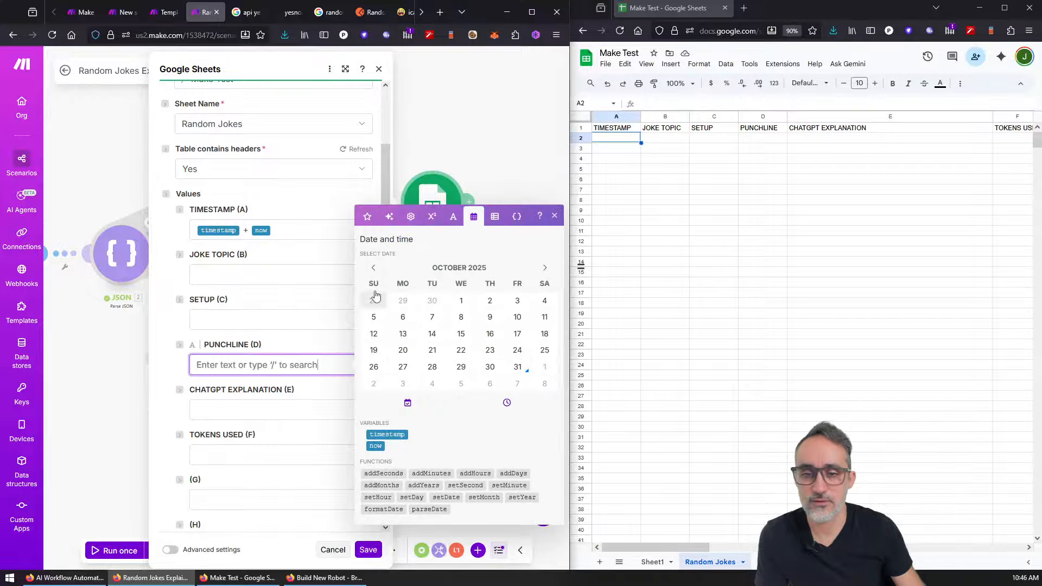
{"action": "left_click", "coordinate": [366, 216]}
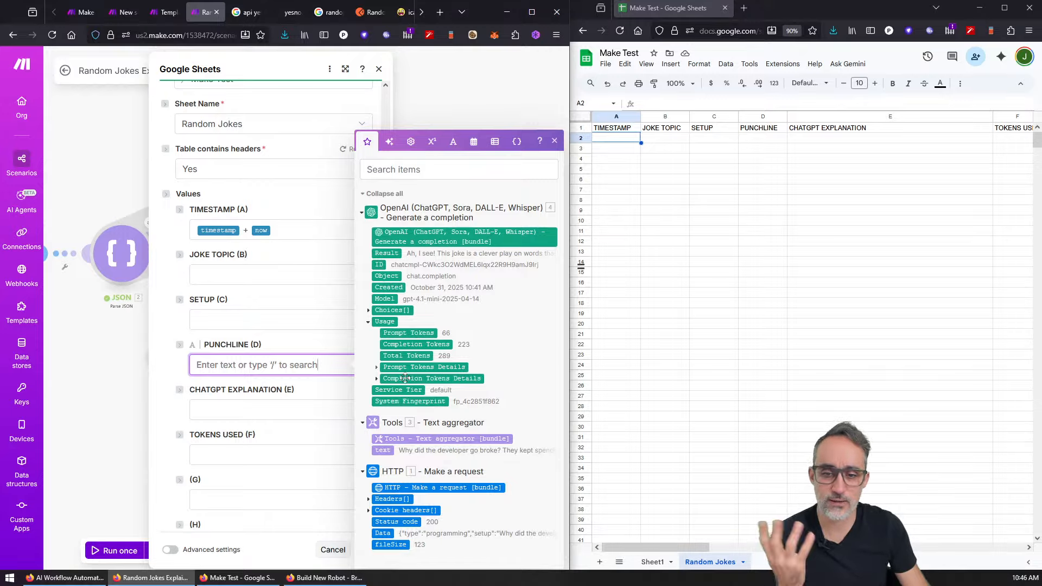
{"action": "left_click", "coordinate": [390, 451]}
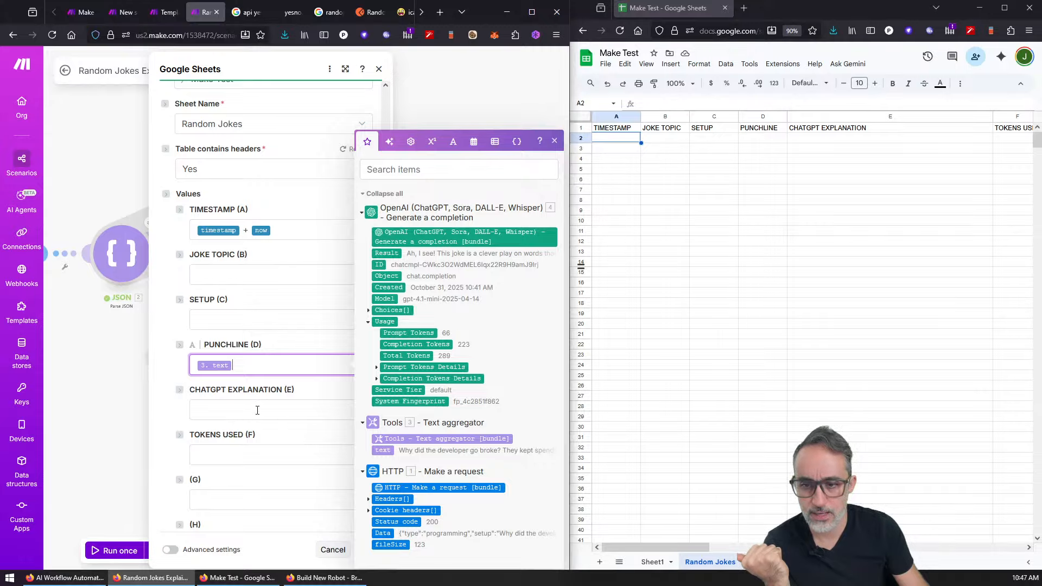
Step: Map OpenAI's message content to CHATGPT EXPLANATION and total tokens to TOKENS USED
{"action": "left_click", "coordinate": [257, 411]}
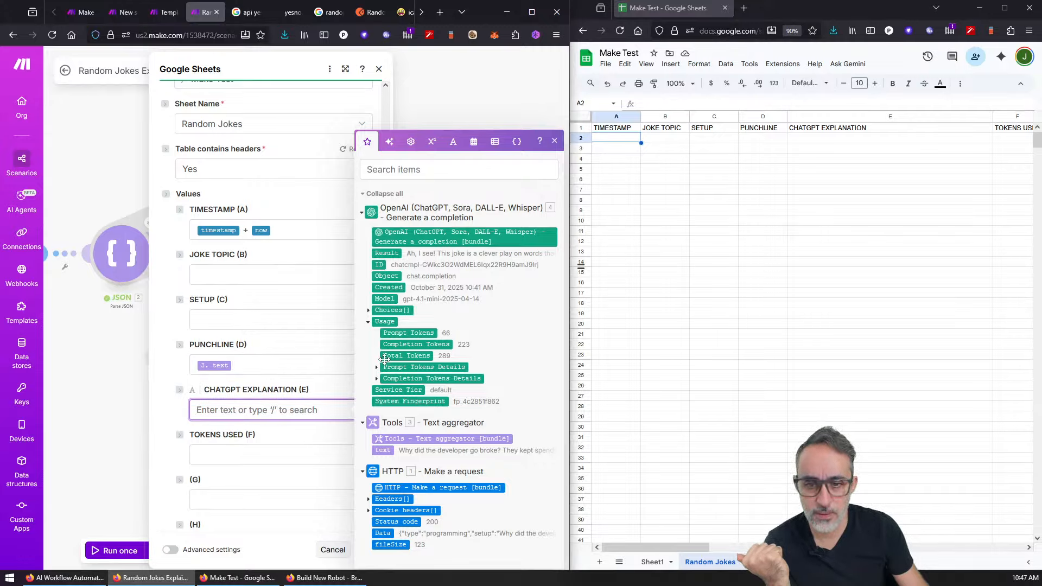
{"action": "left_click", "coordinate": [368, 310]}
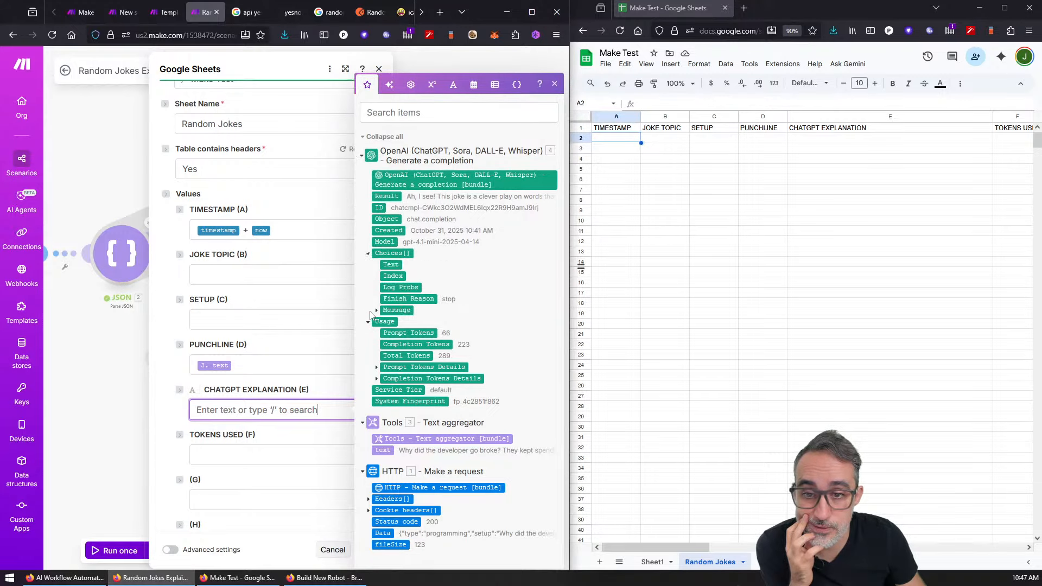
{"action": "left_click", "coordinate": [378, 313]}
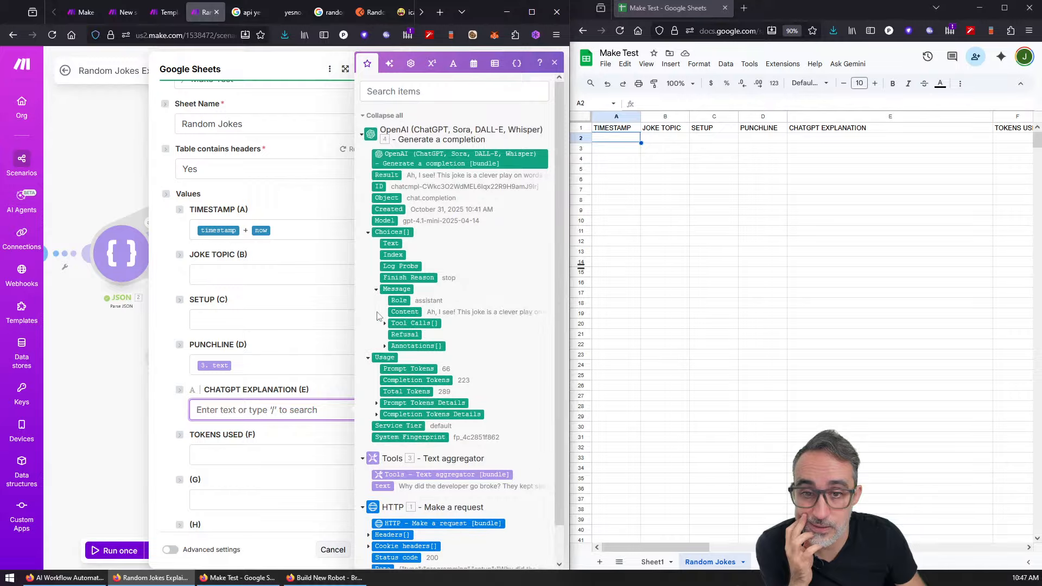
{"action": "left_click", "coordinate": [405, 311]}
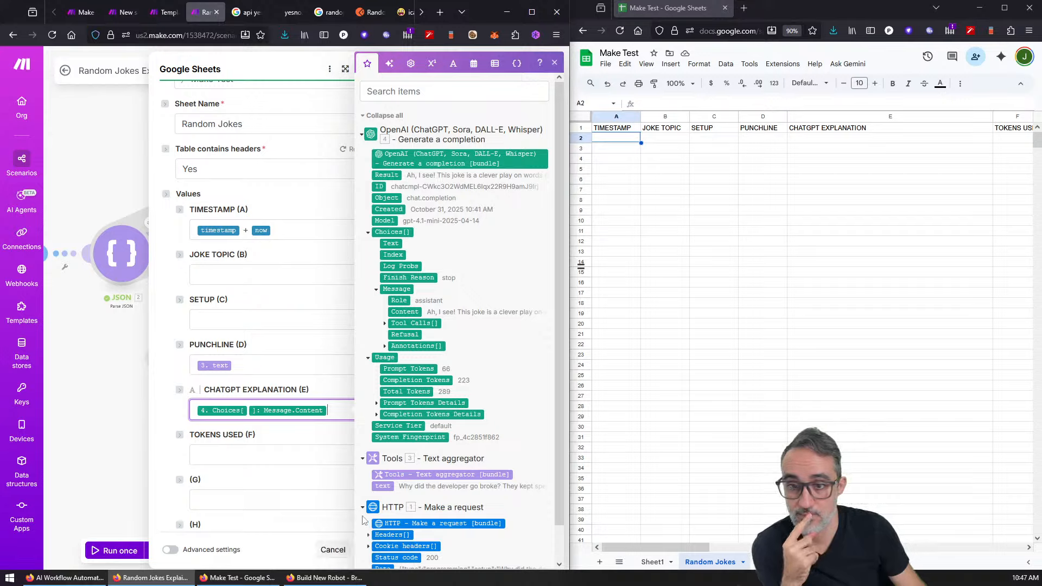
{"action": "left_click", "coordinate": [292, 456]}
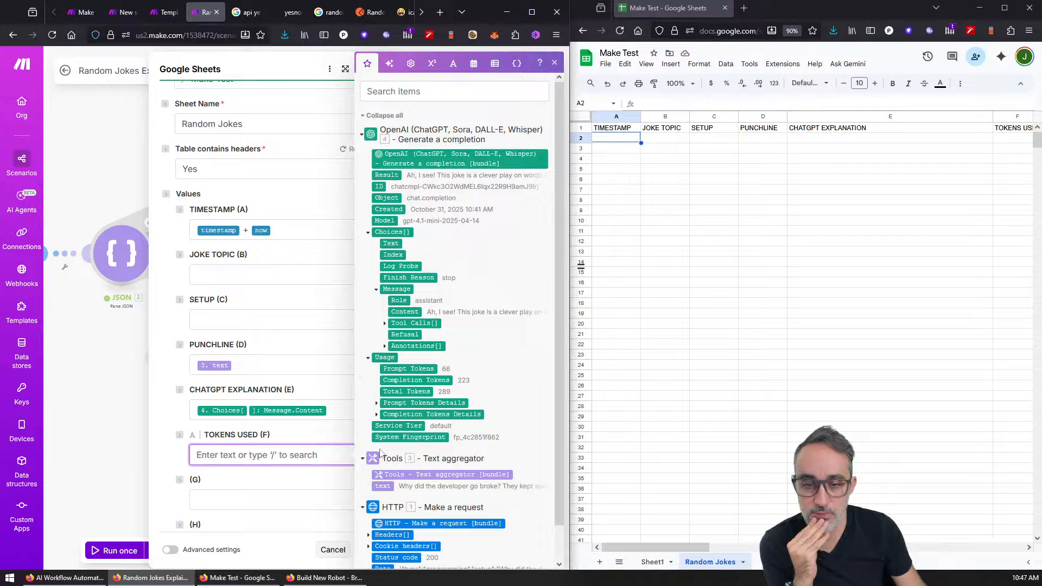
{"action": "left_click", "coordinate": [410, 391]}
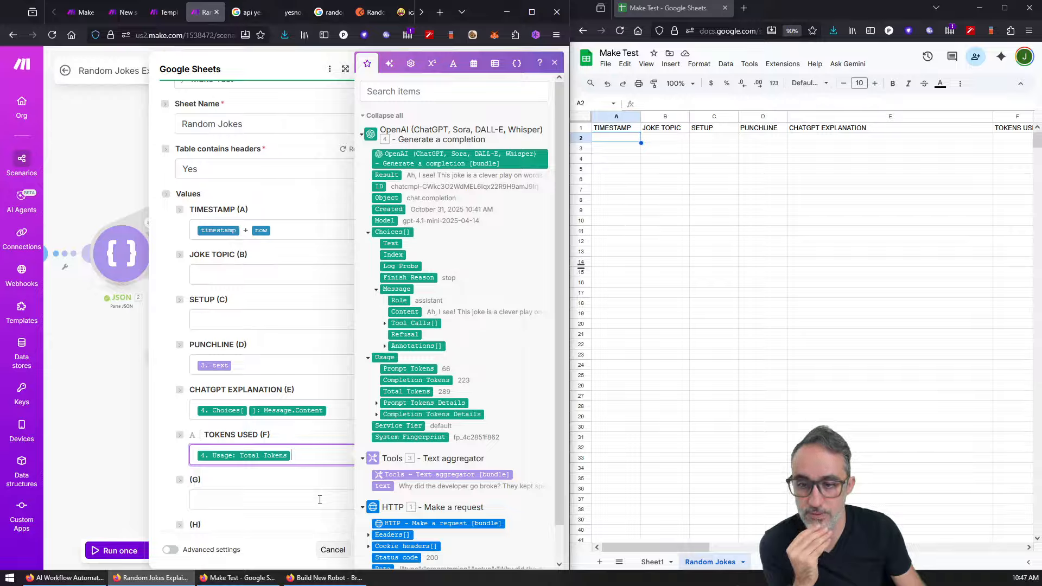
{"action": "left_click", "coordinate": [554, 66]}
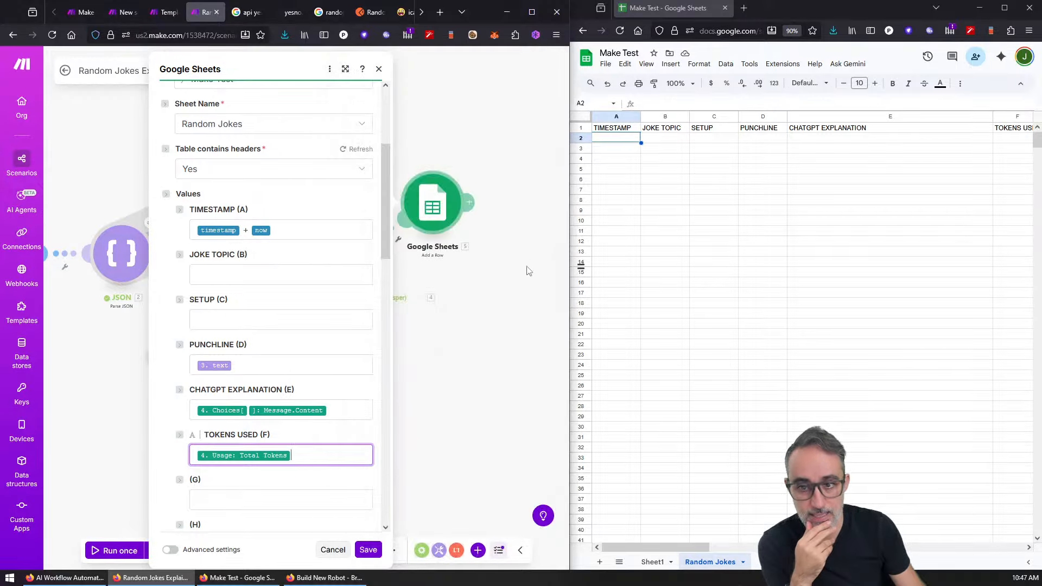
Step: Move the text aggregator between the JSON and OpenAI modules and delete the empty placeholder module
{"action": "left_click", "coordinate": [365, 550]}
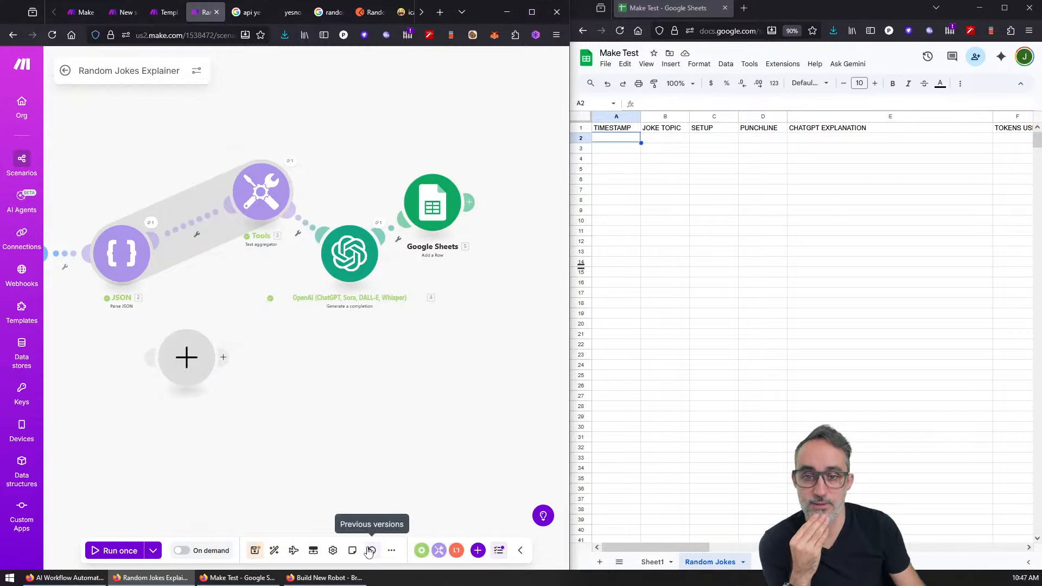
{"action": "left_click_drag", "start_coordinate": [269, 183], "coordinate": [252, 246]}
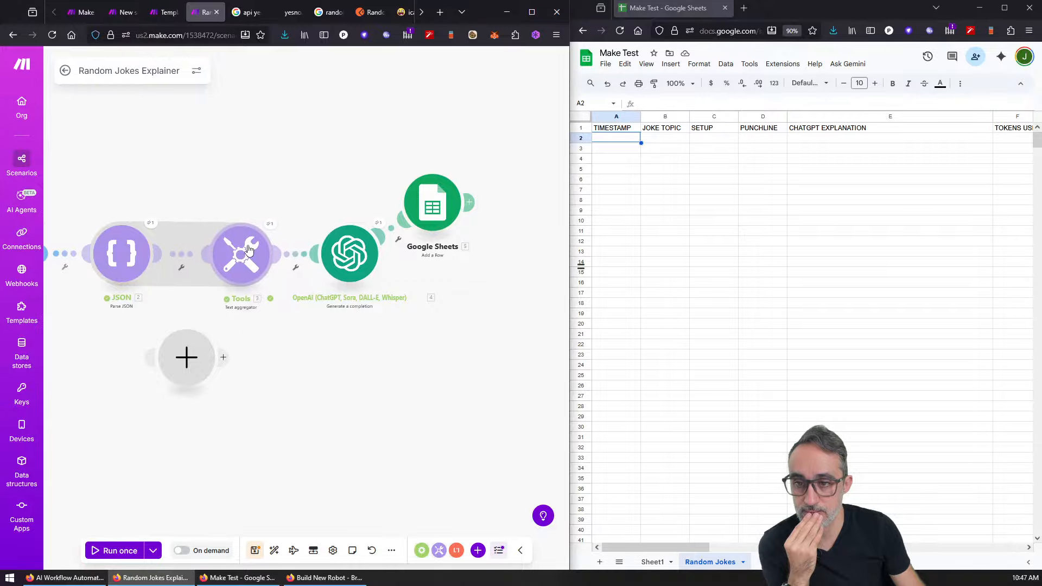
{"action": "right_click", "coordinate": [191, 362]}
{"action": "left_click", "coordinate": [213, 392]}
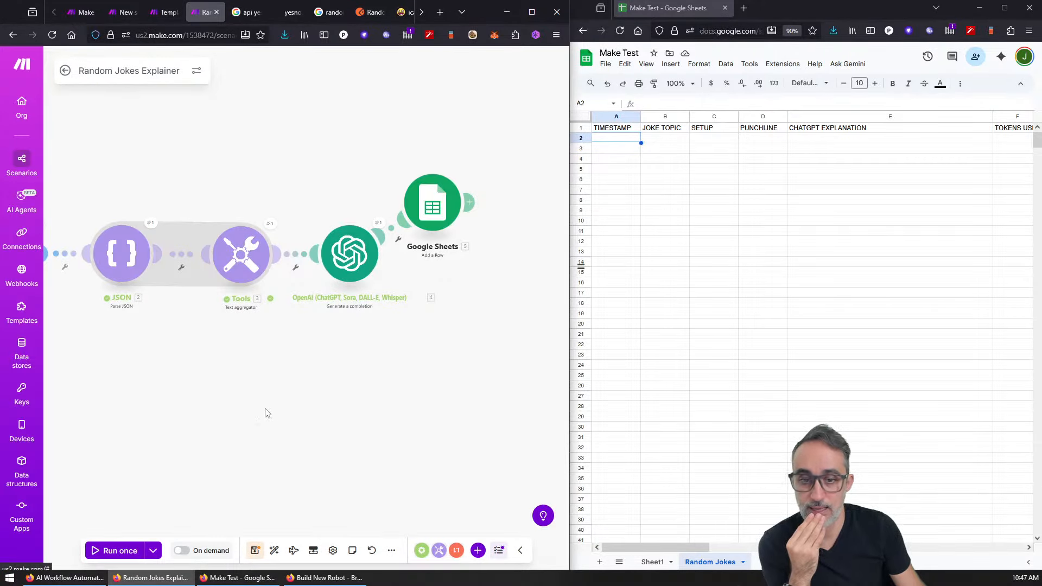
{"action": "right_click", "coordinate": [358, 395]}
{"action": "left_click", "coordinate": [254, 375]}
{"action": "left_click_drag", "start_coordinate": [293, 349], "coordinate": [379, 332]}
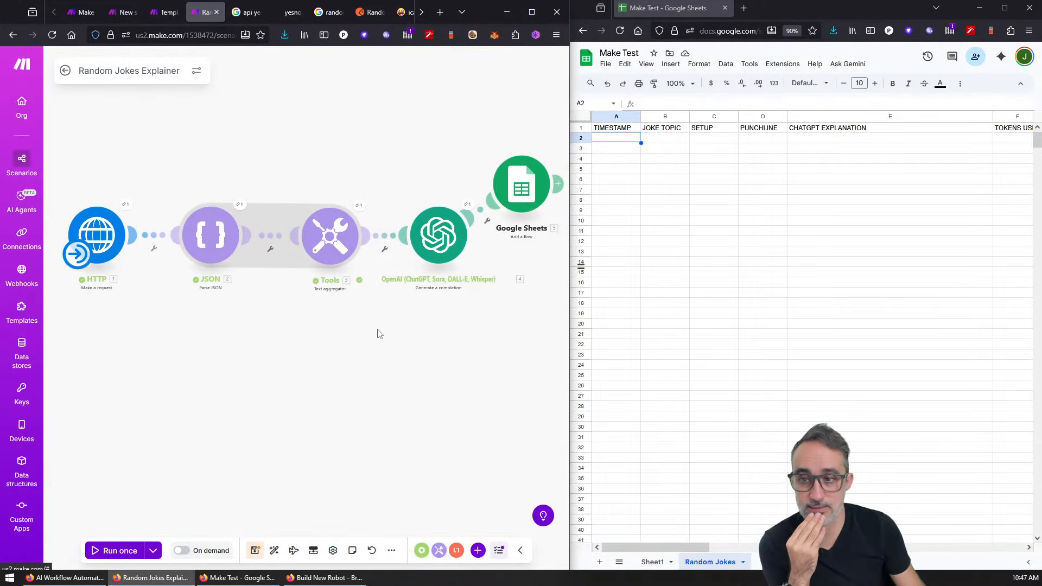
Step: Run the scenario once and inspect the timestamp written to cell A2
{"action": "left_click", "coordinate": [126, 549]}
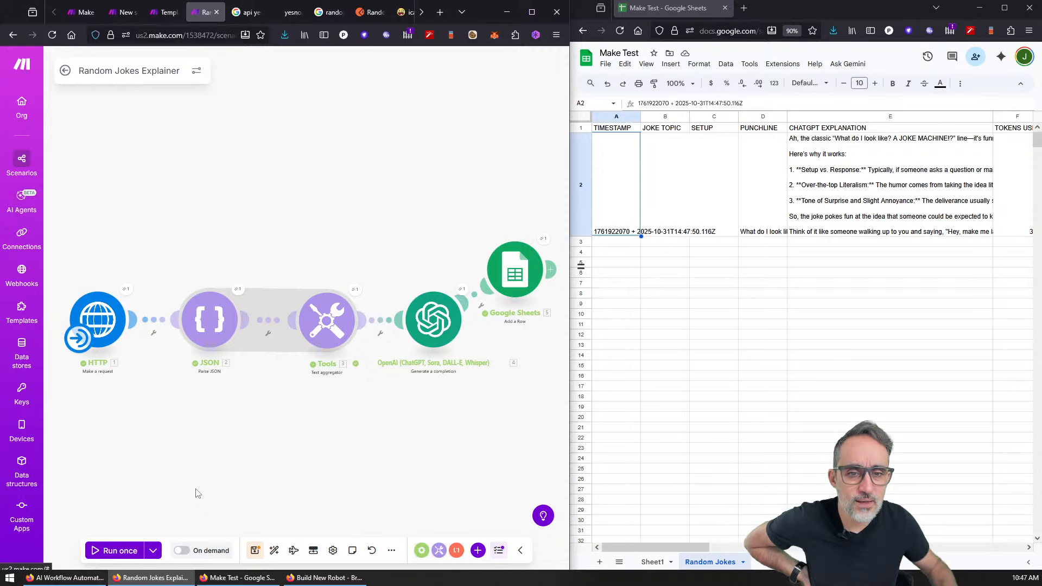
{"action": "double_click", "coordinate": [605, 210]}
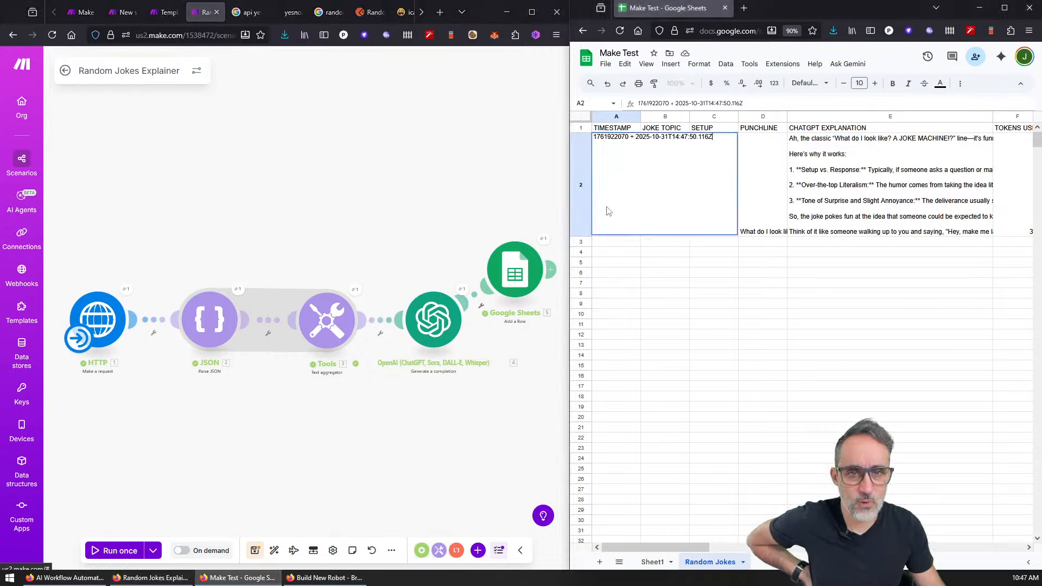
{"action": "double_click", "coordinate": [625, 138]}
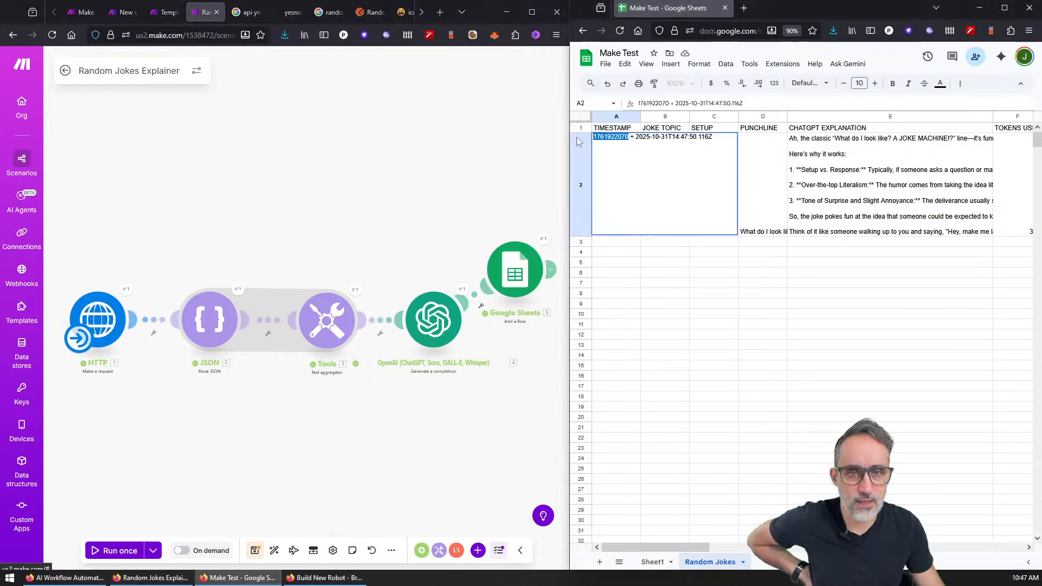
{"action": "left_click", "coordinate": [617, 204]}
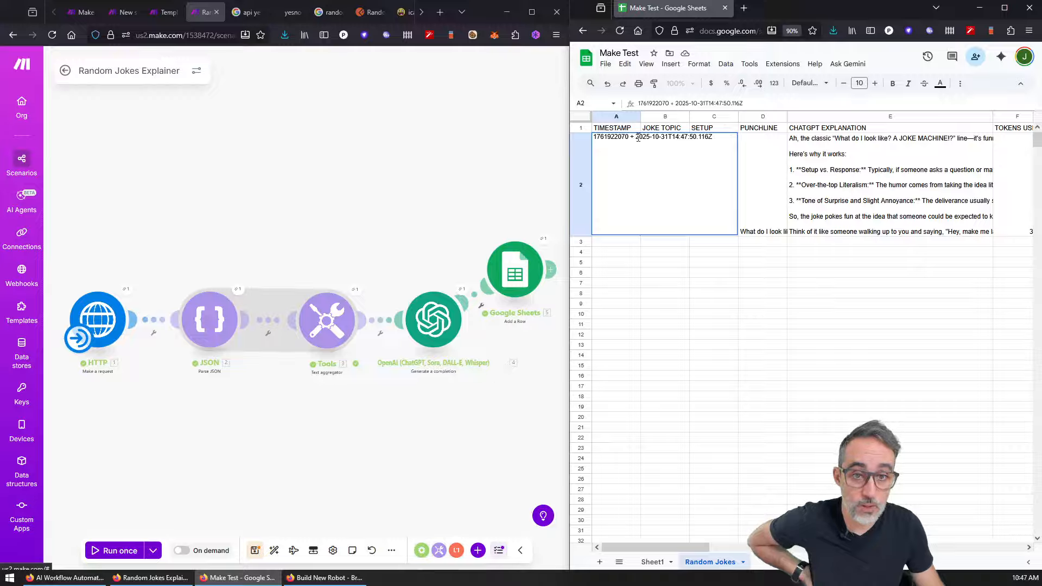
{"action": "left_click_drag", "start_coordinate": [639, 137], "coordinate": [680, 140]}
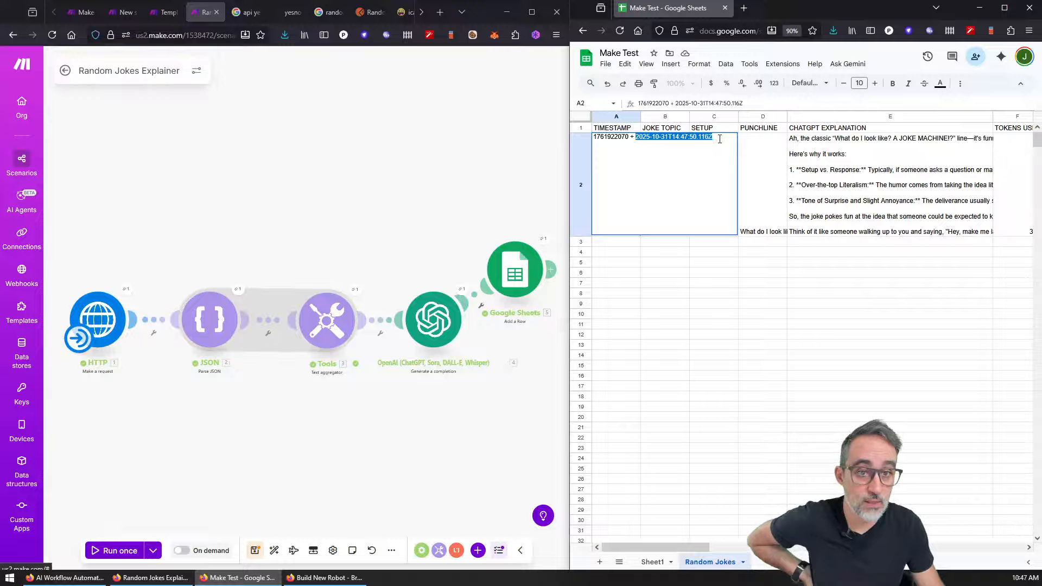
{"action": "left_click", "coordinate": [651, 265]}
Step: Read row 2's full punchline in D2 and ChatGPT explanation in E2
{"action": "left_click", "coordinate": [616, 209]}
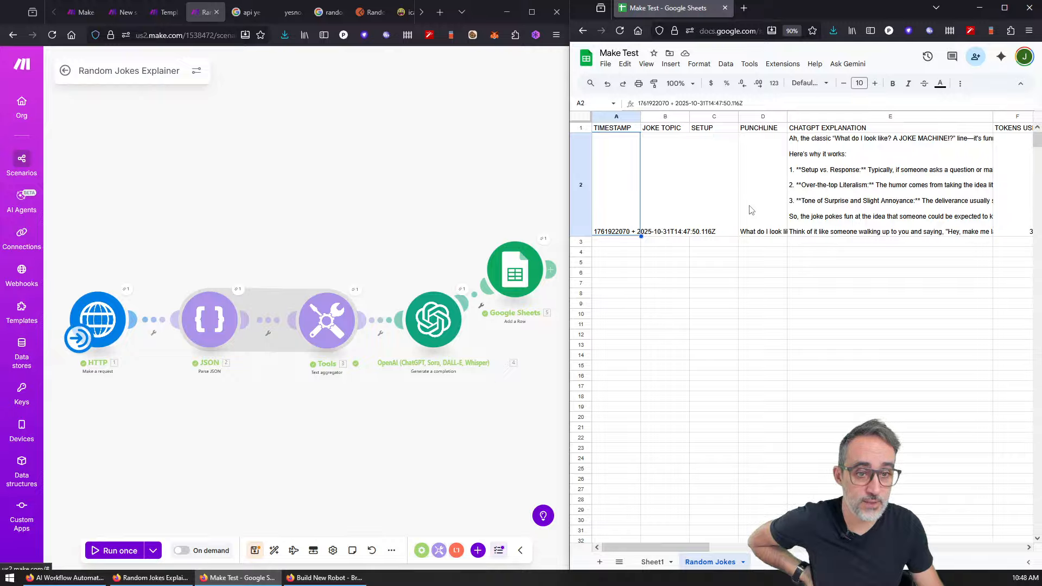
{"action": "left_click", "coordinate": [751, 210]}
{"action": "triple_click", "coordinate": [754, 210]}
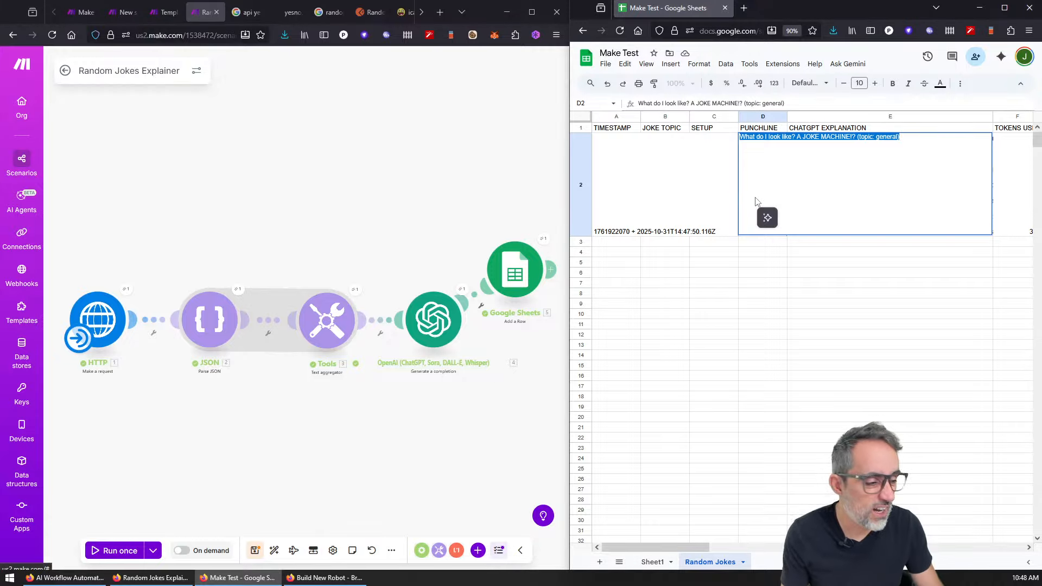
{"action": "left_click", "coordinate": [807, 276]}
{"action": "double_click", "coordinate": [831, 185]}
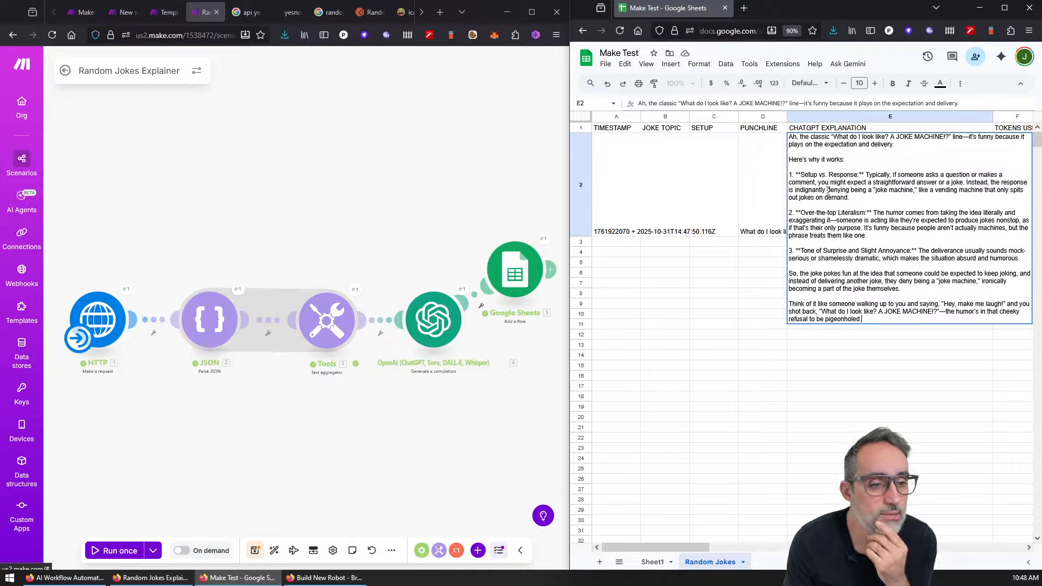
{"action": "key", "text": "Escape"}
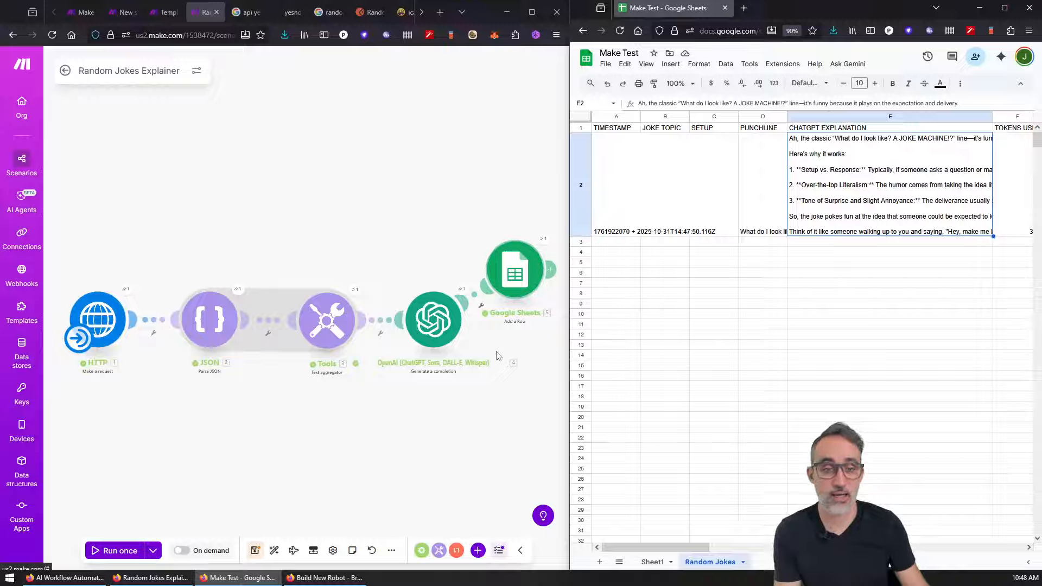
Step: Return to the Make scenario and open the Google Sheets module
{"action": "left_click", "coordinate": [482, 375]}
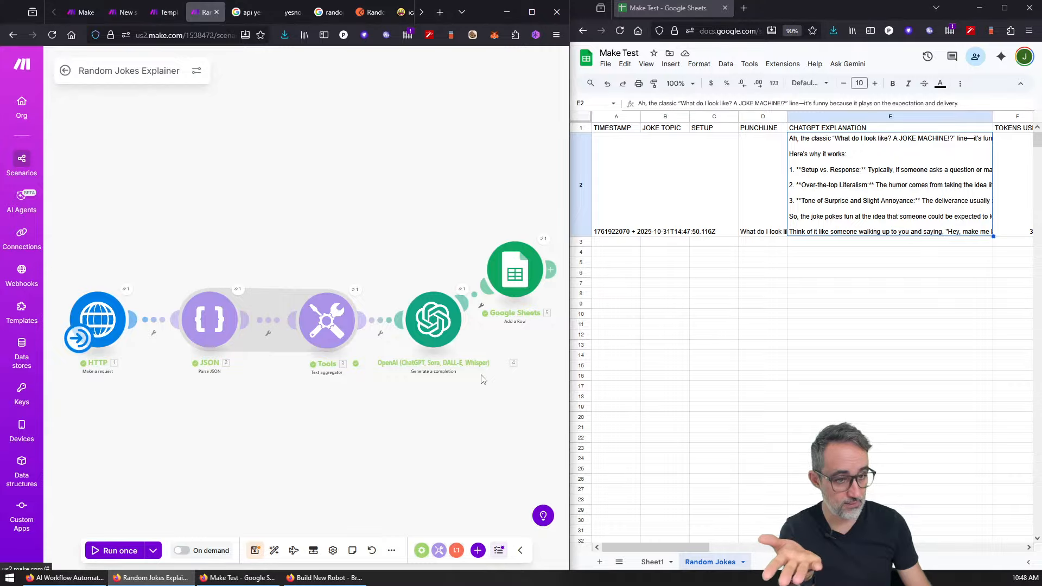
{"action": "left_click_drag", "start_coordinate": [705, 547], "coordinate": [602, 533]}
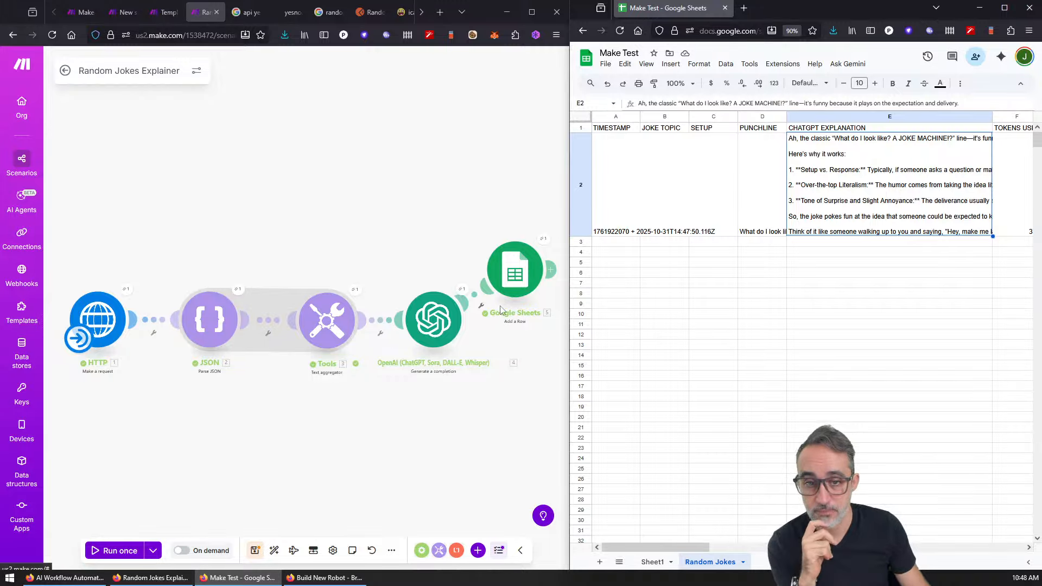
{"action": "left_click", "coordinate": [433, 320]}
Step: Set TIMESTAMP (A) in the Google Sheets module to only the 'now' date-time item and save
{"action": "left_click", "coordinate": [494, 278]}
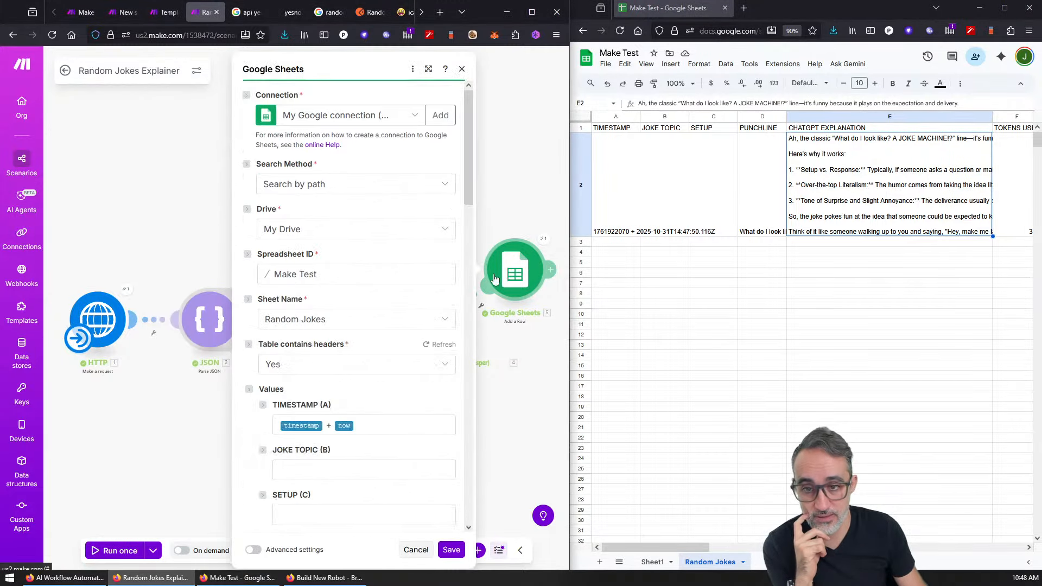
{"action": "left_click", "coordinate": [353, 427]}
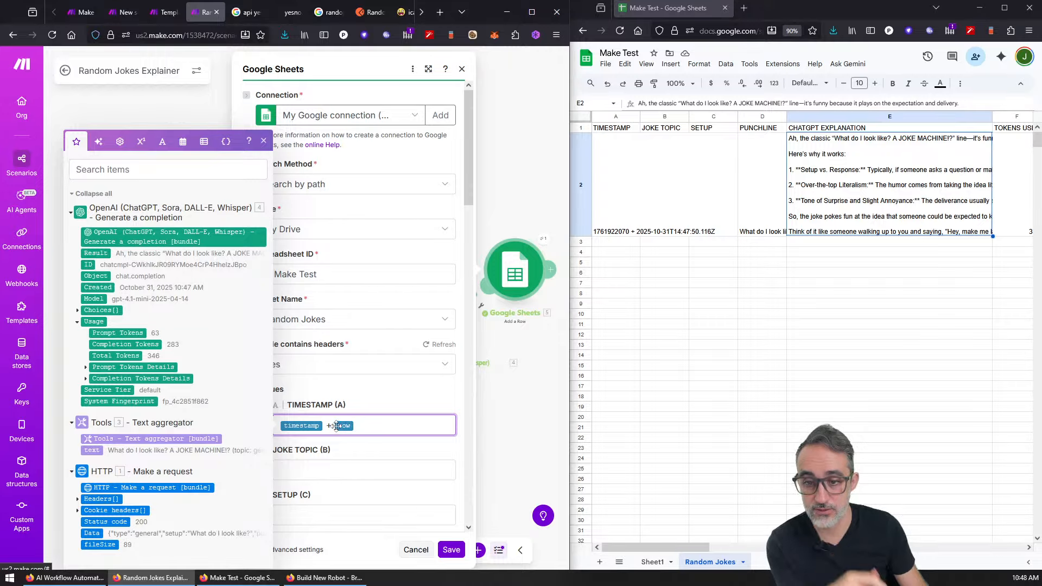
{"action": "left_click_drag", "start_coordinate": [333, 427], "coordinate": [283, 428]}
{"action": "key", "text": "BackSpace"}
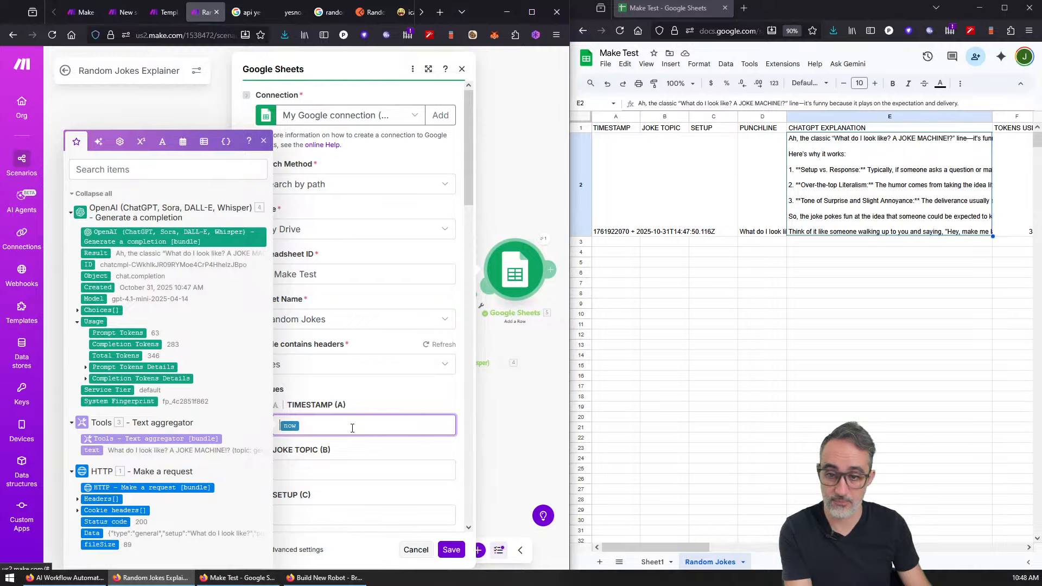
{"action": "key", "text": "Delete"}
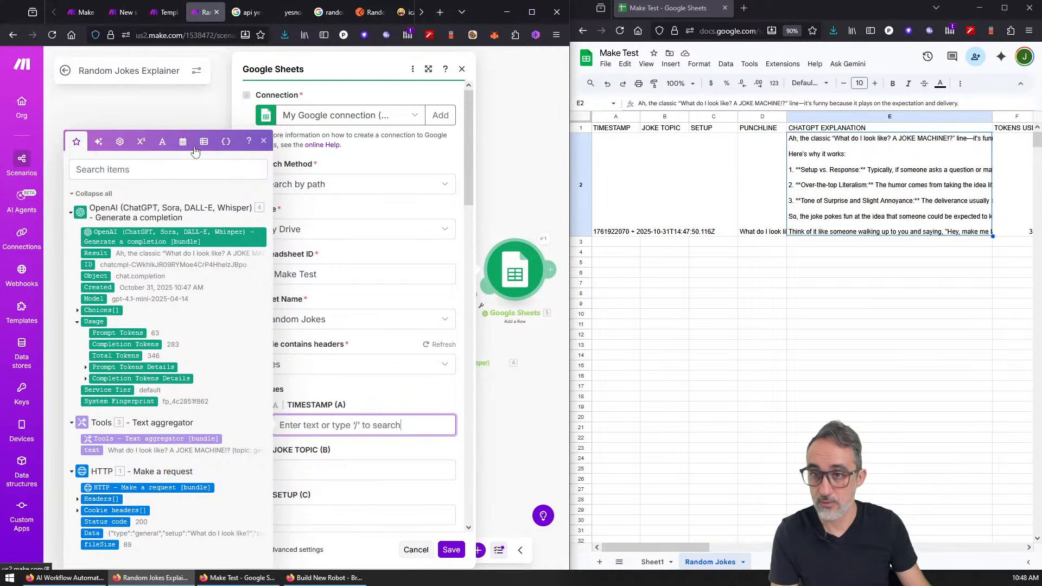
{"action": "left_click", "coordinate": [186, 143]}
{"action": "left_click", "coordinate": [85, 490]}
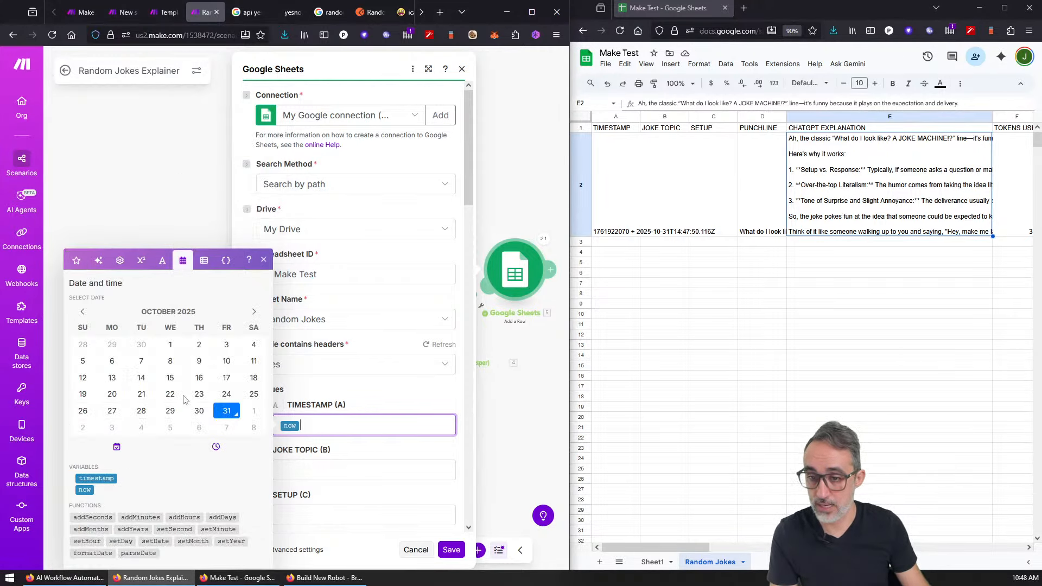
{"action": "left_click", "coordinate": [264, 261]}
{"action": "scroll", "coordinate": [410, 443], "scroll_direction": "down", "scroll_amount": 3}
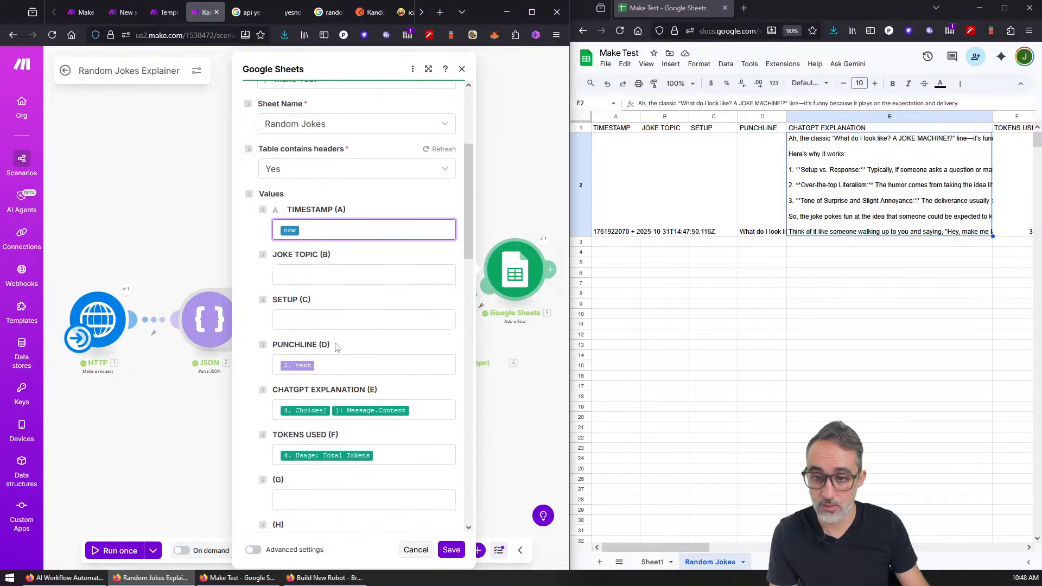
{"action": "left_click", "coordinate": [451, 550]}
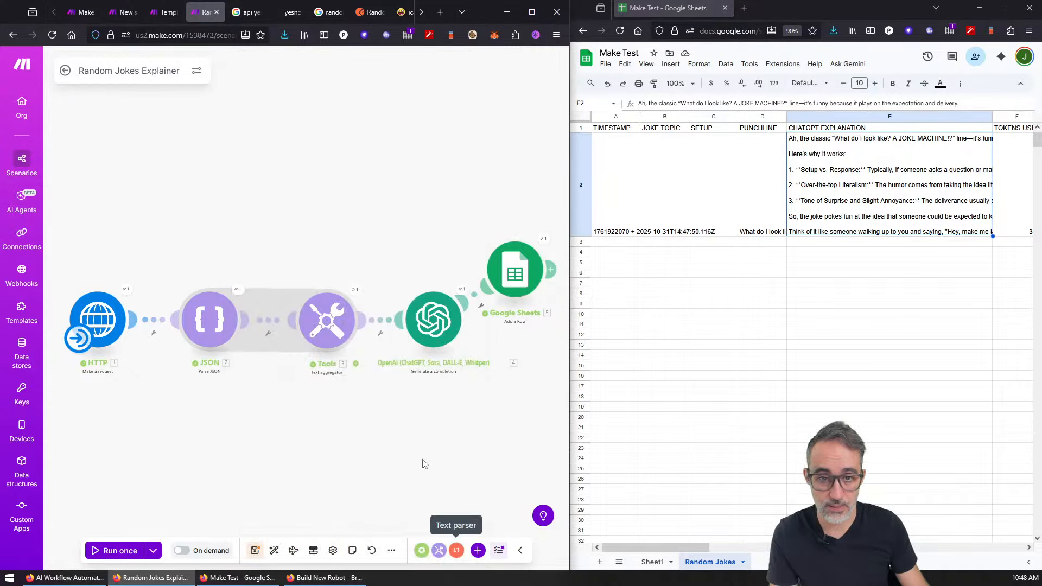
Step: Rerun the scenario and read row 3's brick joke and its explanation
{"action": "left_click", "coordinate": [114, 553]}
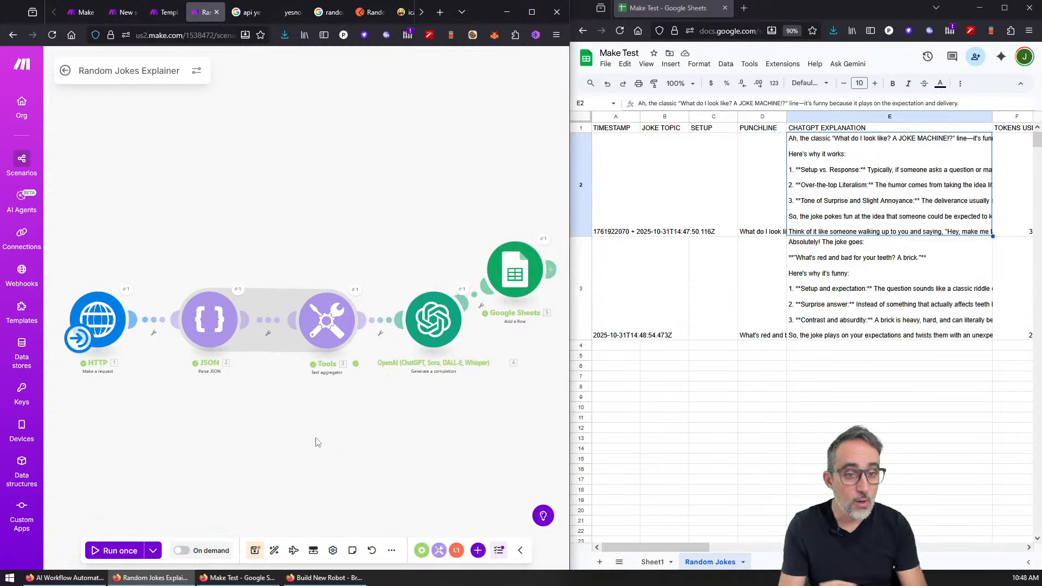
{"action": "left_click", "coordinate": [758, 287]}
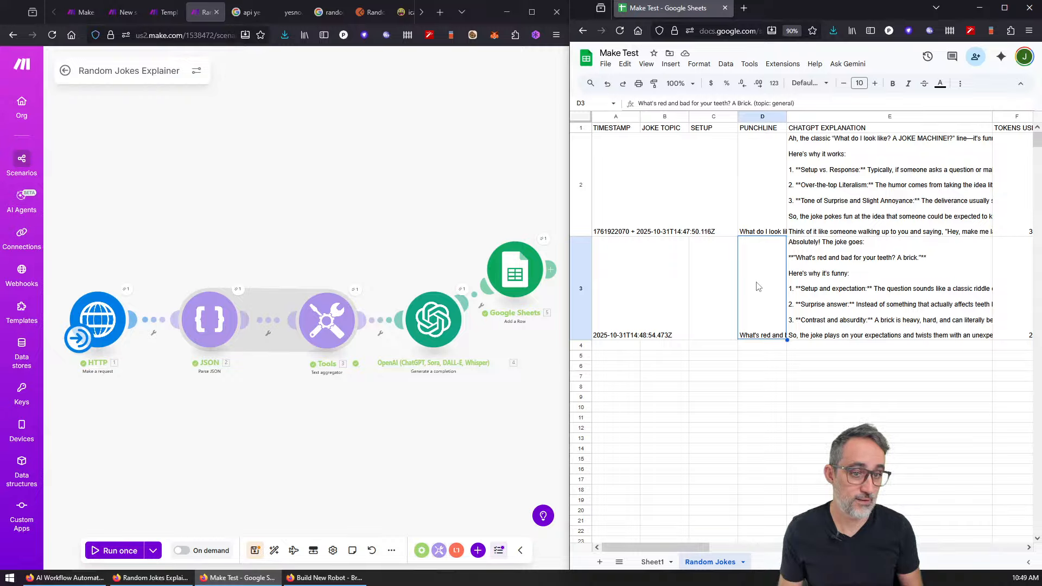
{"action": "double_click", "coordinate": [865, 278]}
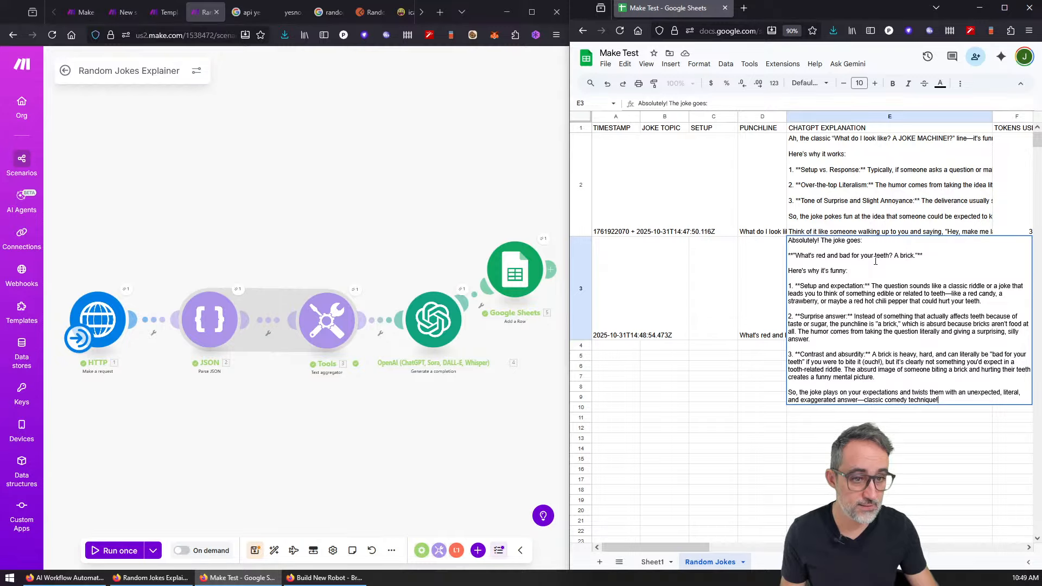
{"action": "key", "text": "Escape"}
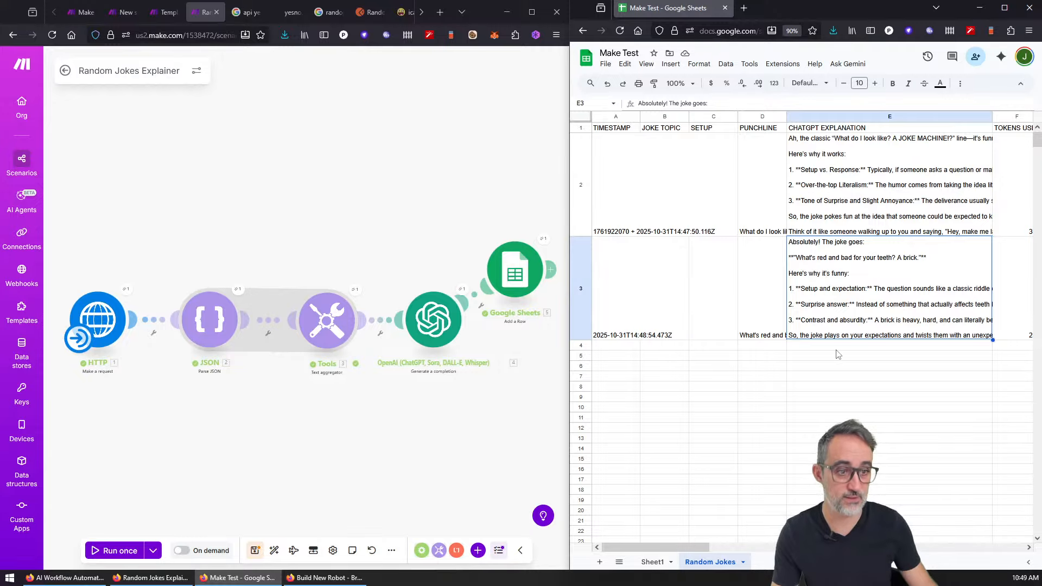
{"action": "mouse_move", "coordinate": [671, 548]}
{"action": "left_mouse_down"}
{"action": "mouse_move", "coordinate": [688, 550]}
{"action": "mouse_move", "coordinate": [671, 549]}
{"action": "left_mouse_up"}
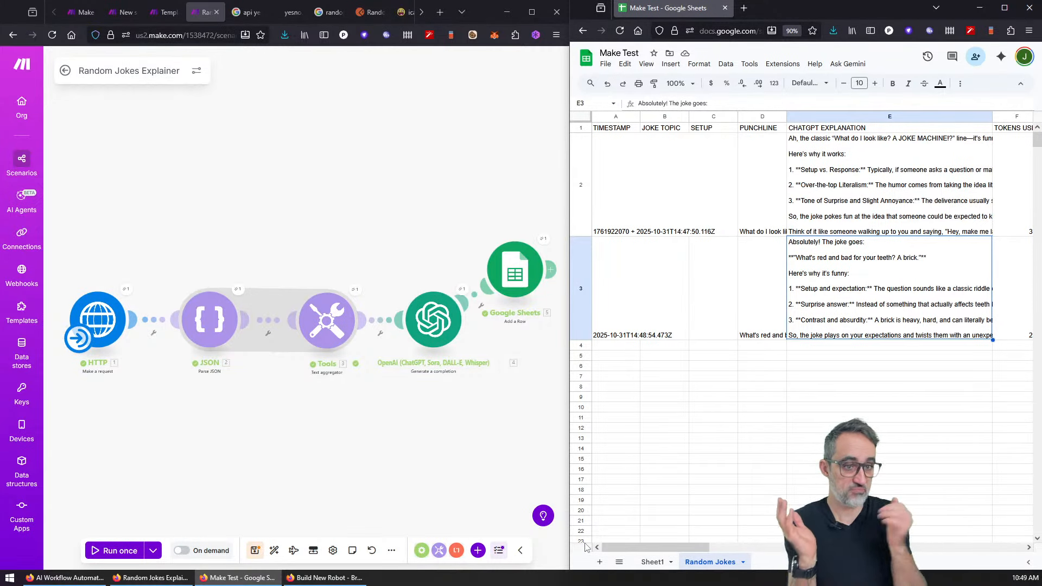
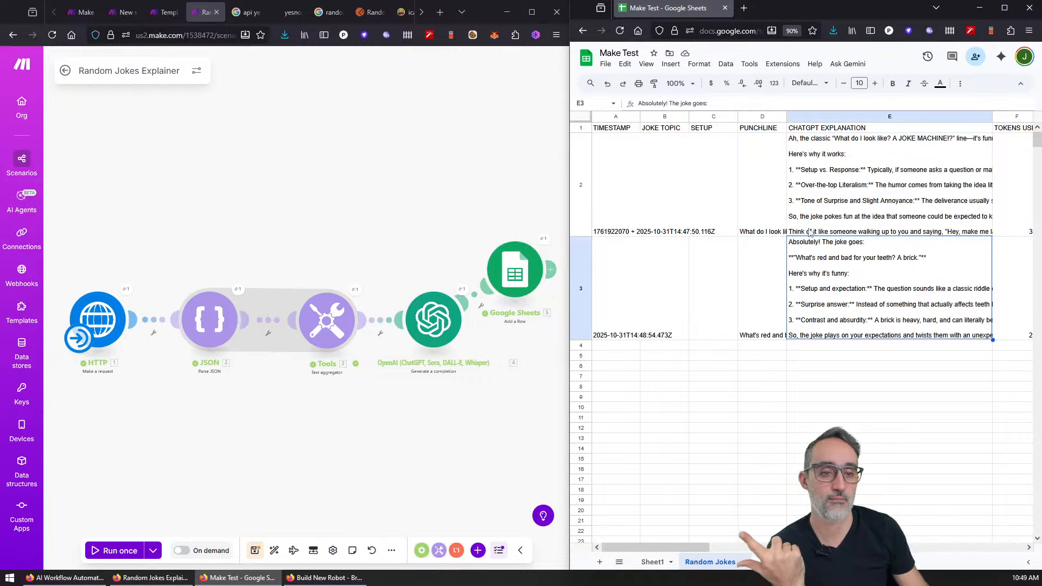
Step: Close the leftover joke, yesno.wtf and search tabs to get back to the Make scenario
{"action": "left_click", "coordinate": [337, 9]}
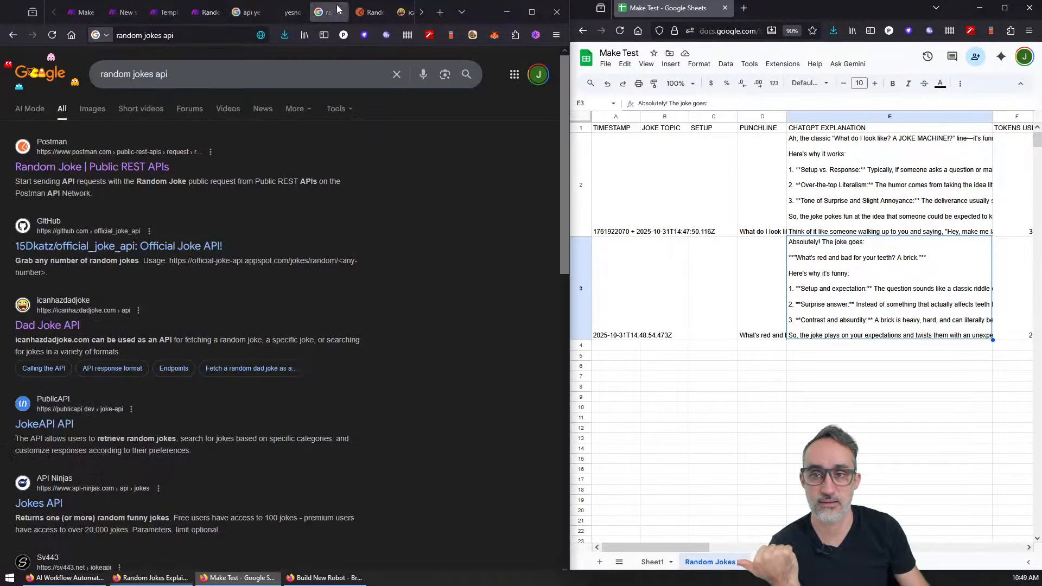
{"action": "left_click", "coordinate": [337, 11]}
{"action": "left_click", "coordinate": [337, 11]}
{"action": "left_click", "coordinate": [337, 10]}
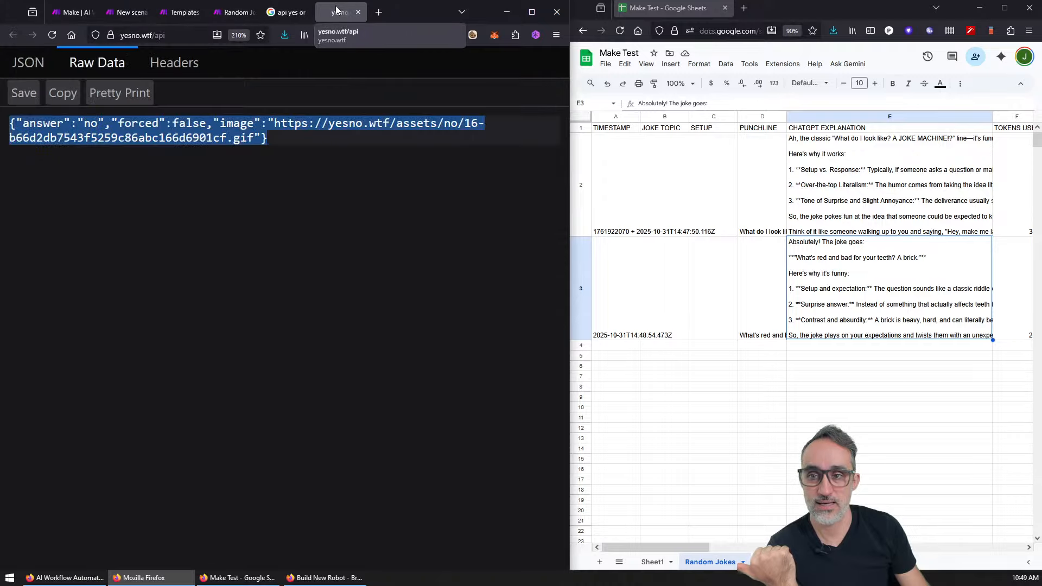
{"action": "middle_click", "coordinate": [336, 11]}
{"action": "middle_click", "coordinate": [336, 11]}
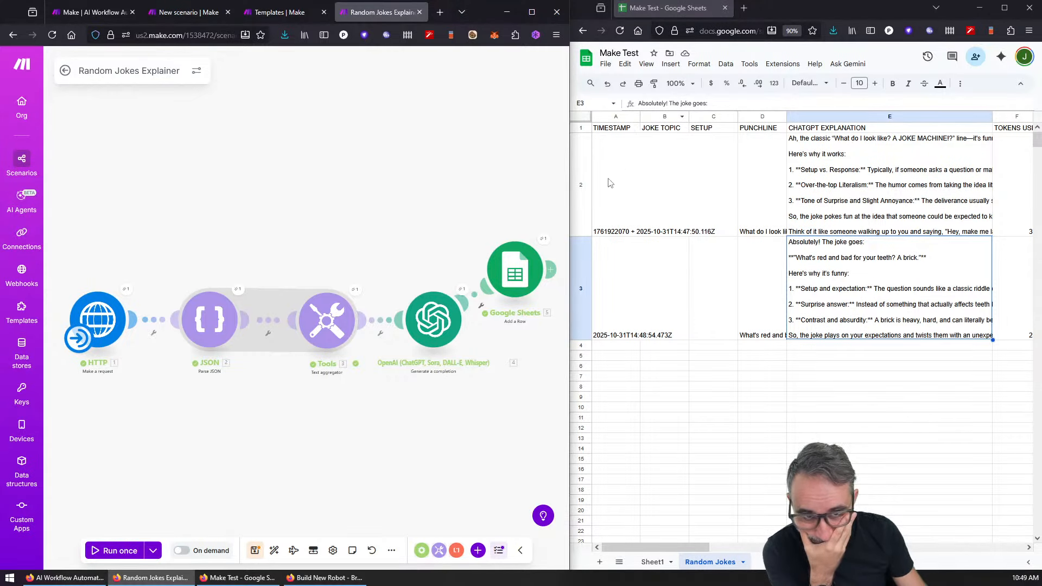
Step: Clone the OpenAI module and connect the copy to the JSON parser, creating a Router
{"action": "left_click_drag", "start_coordinate": [323, 325], "coordinate": [317, 261]}
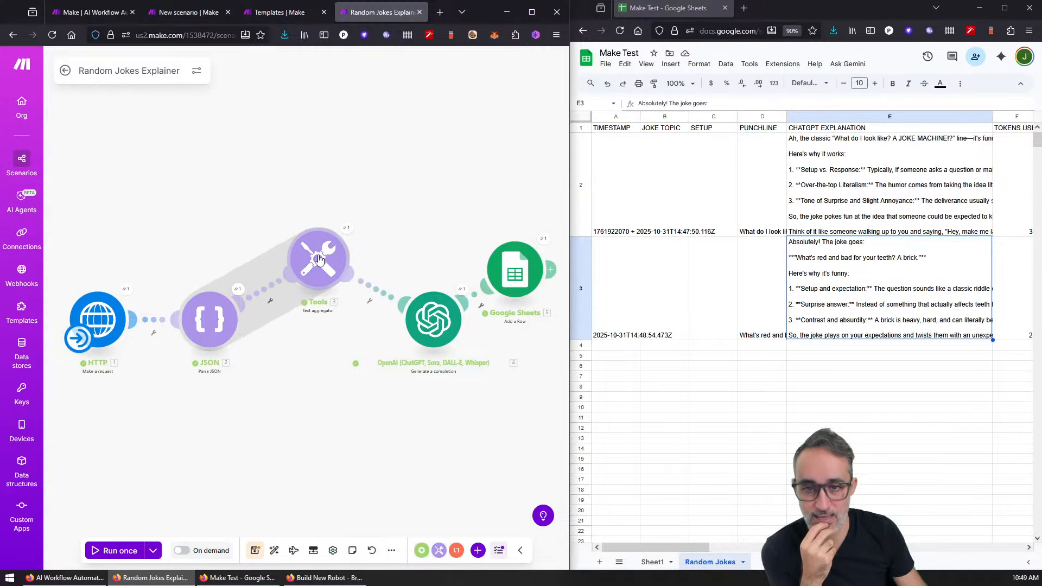
{"action": "left_click_drag", "start_coordinate": [428, 324], "coordinate": [417, 313]}
{"action": "right_click", "coordinate": [415, 314]}
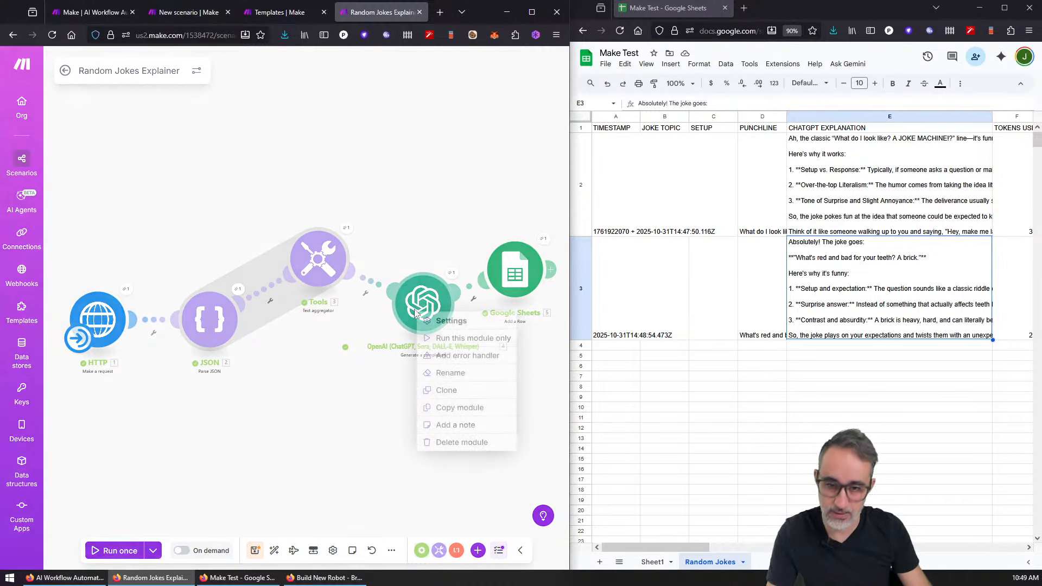
{"action": "left_click", "coordinate": [442, 390]}
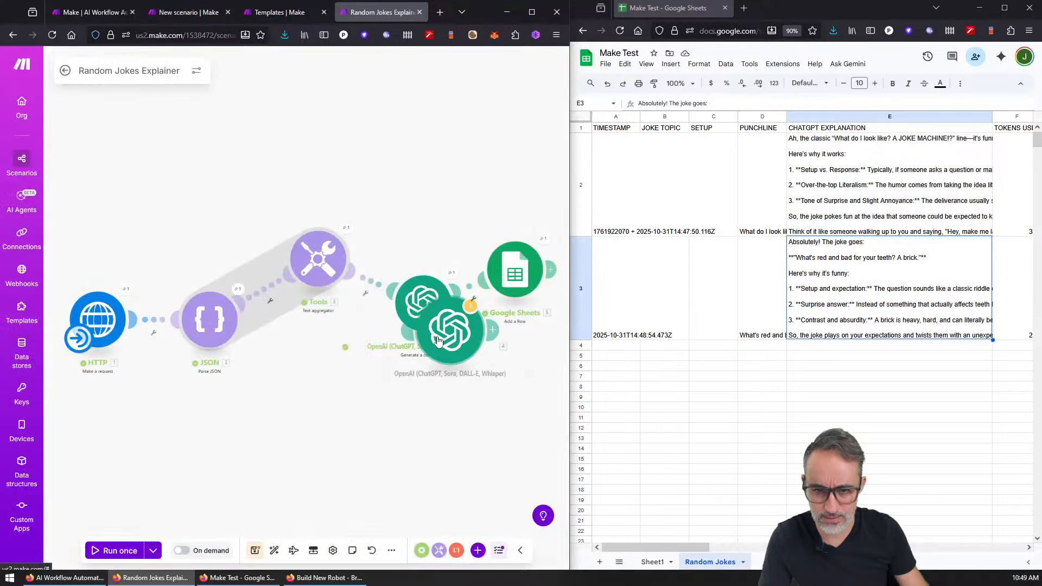
{"action": "left_click", "coordinate": [403, 400]}
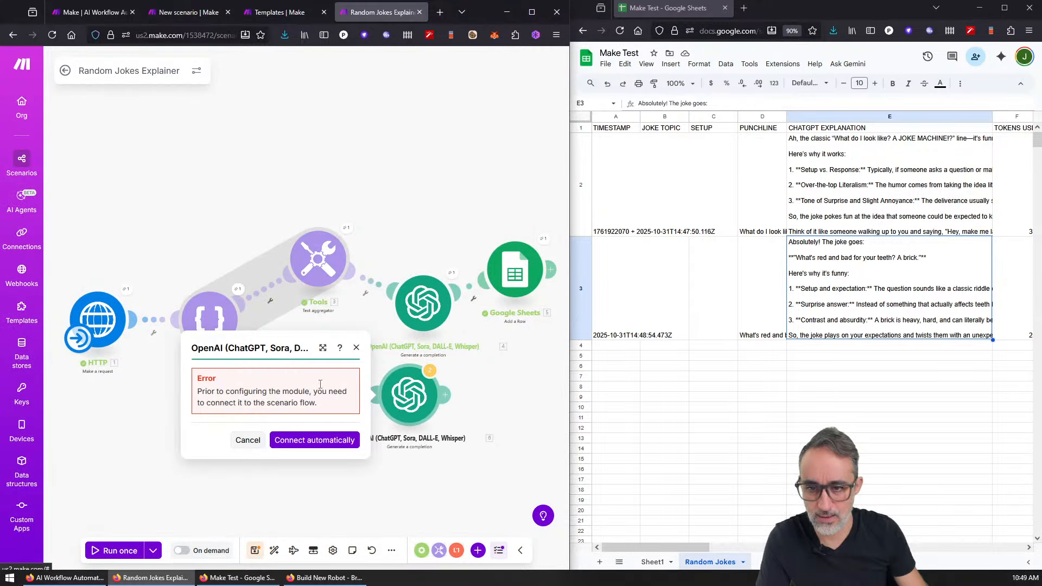
{"action": "key", "text": "Escape"}
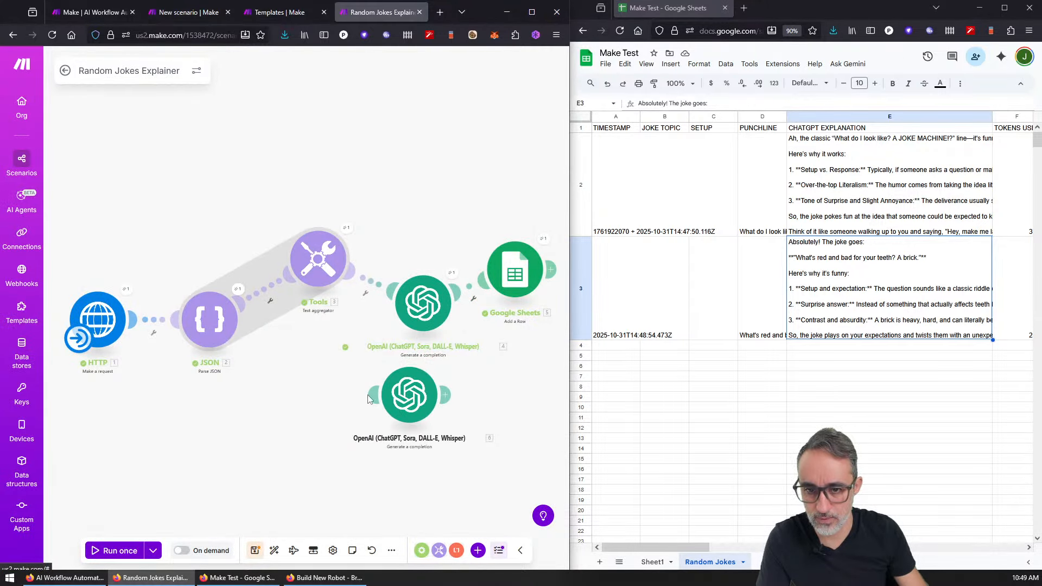
{"action": "mouse_move", "coordinate": [367, 399]}
{"action": "left_mouse_down"}
{"action": "mouse_move", "coordinate": [280, 332]}
{"action": "mouse_move", "coordinate": [230, 312]}
{"action": "left_mouse_up"}
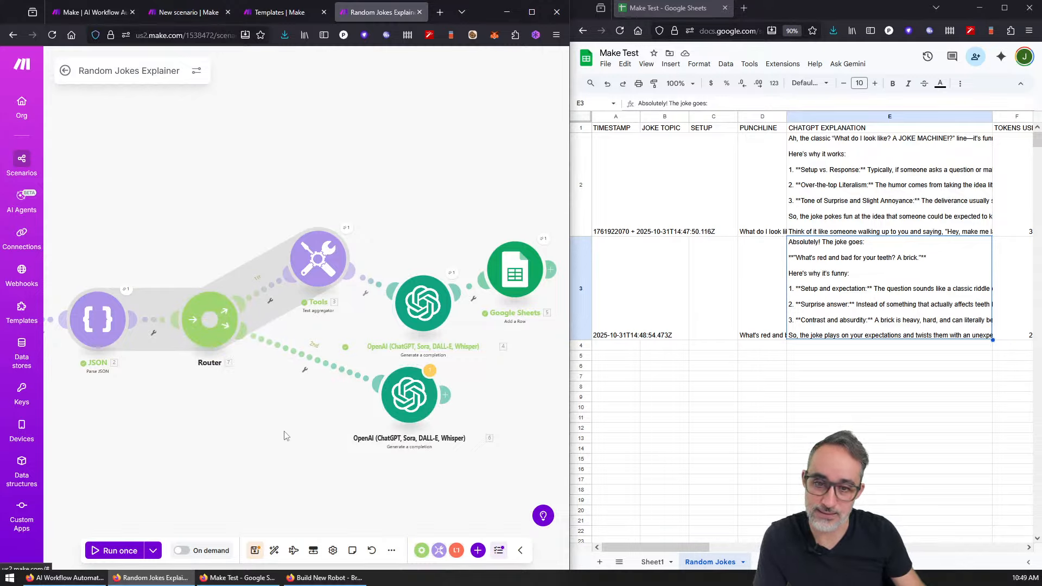
{"action": "left_click_drag", "start_coordinate": [194, 434], "coordinate": [192, 389]}
Step: Replace the new prompt's 3.text mapping with 2.setup and 2.punchline inside the quotes
{"action": "left_click", "coordinate": [406, 347]}
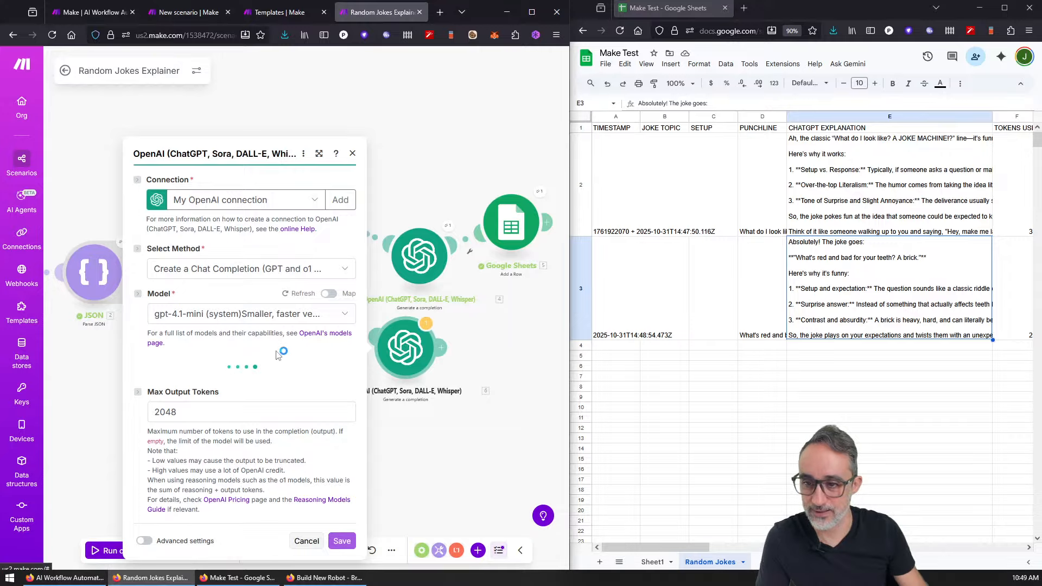
{"action": "left_click", "coordinate": [288, 403]}
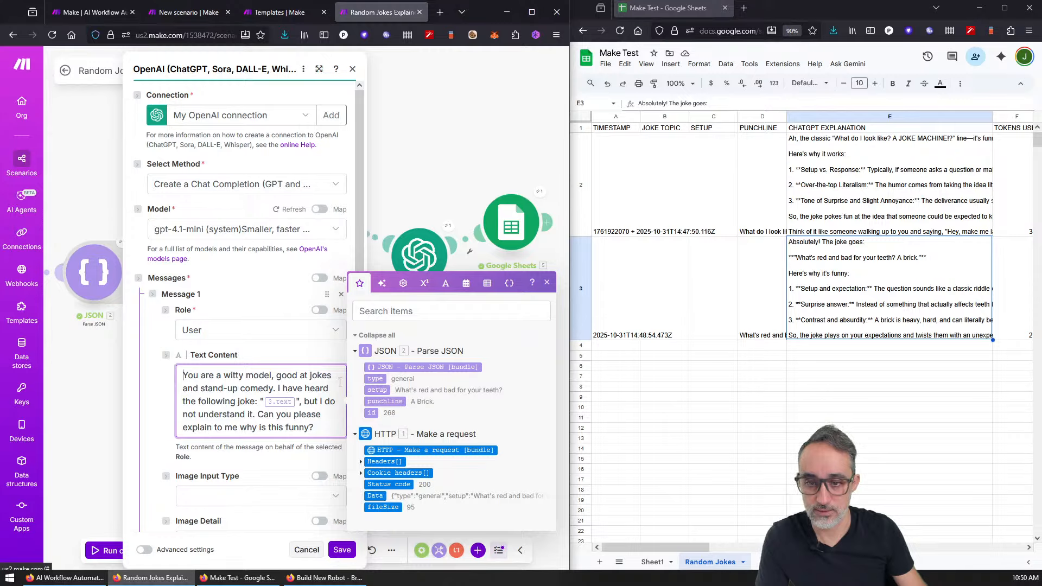
{"action": "left_click", "coordinate": [383, 391]}
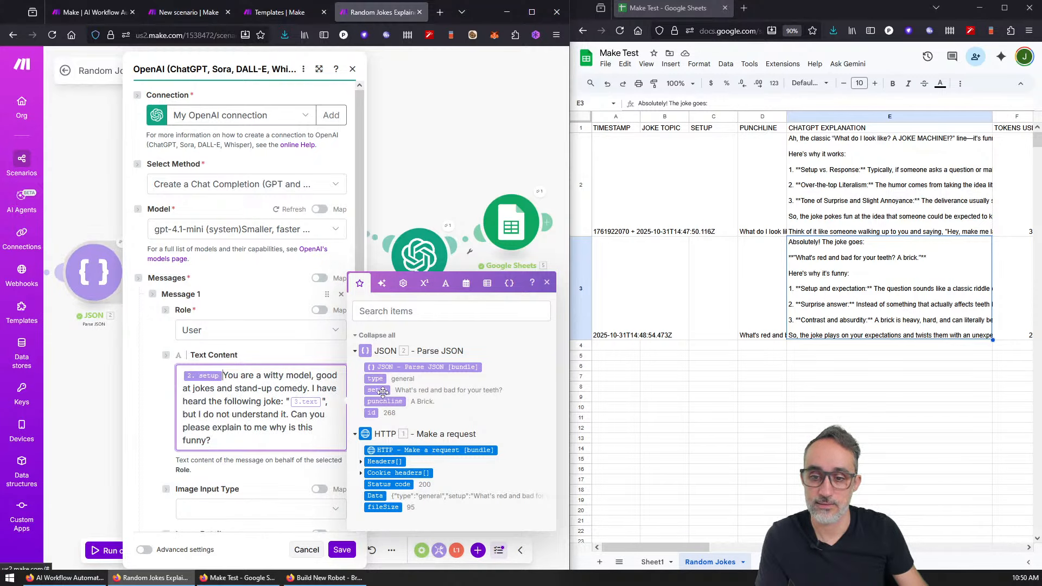
{"action": "key", "text": "BackSpace"}
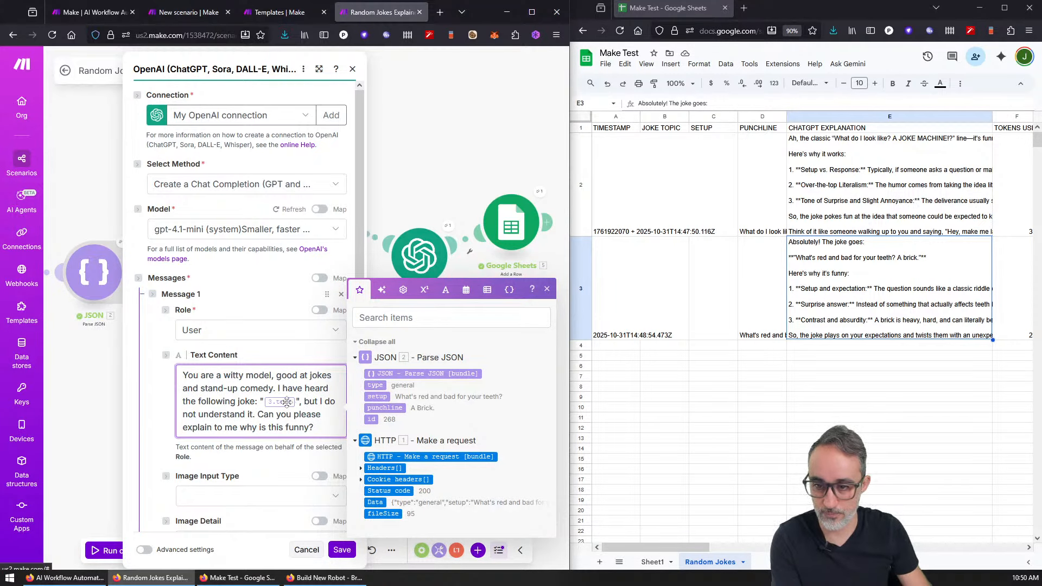
{"action": "left_click", "coordinate": [257, 402]}
{"action": "key", "text": "BackSpace"}
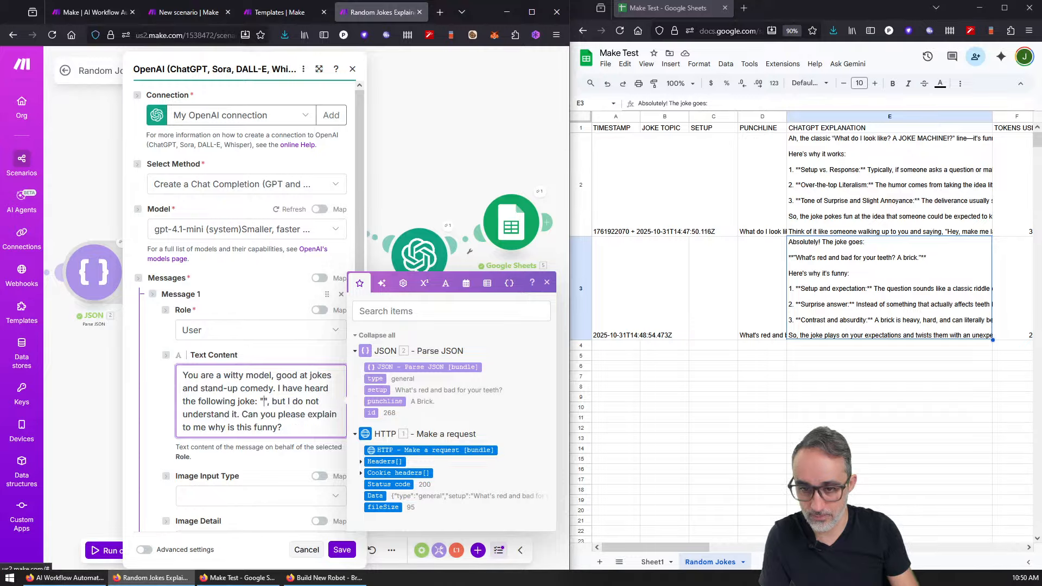
{"action": "left_click", "coordinate": [378, 391]}
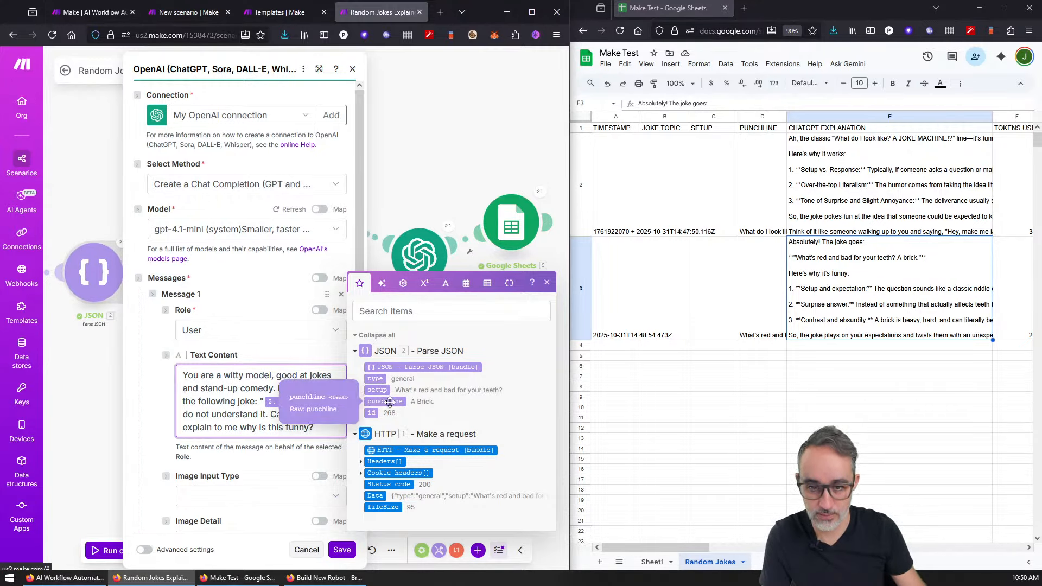
{"action": "left_click", "coordinate": [386, 402]}
Step: Append '(topic: 2.type)' to the prompt and close the OpenAI module
{"action": "type", "text": "(TOPIC"}
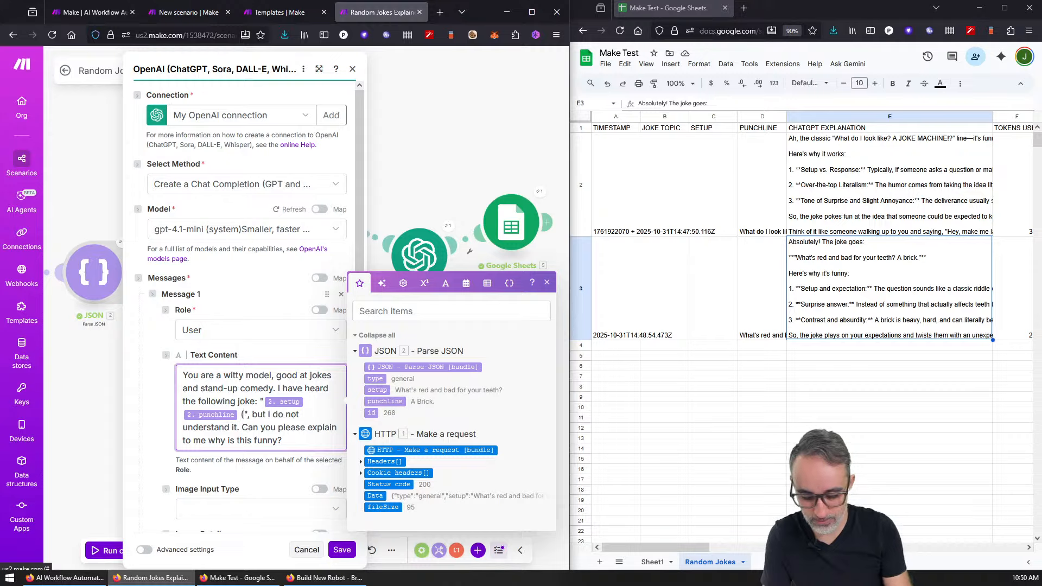
{"action": "key", "text": "BackSpace"}
{"action": "key", "text": "BackSpace"}
{"action": "key", "text": "BackSpace"}
{"action": "key", "text": "BackSpace"}
{"action": "key", "text": "BackSpace"}
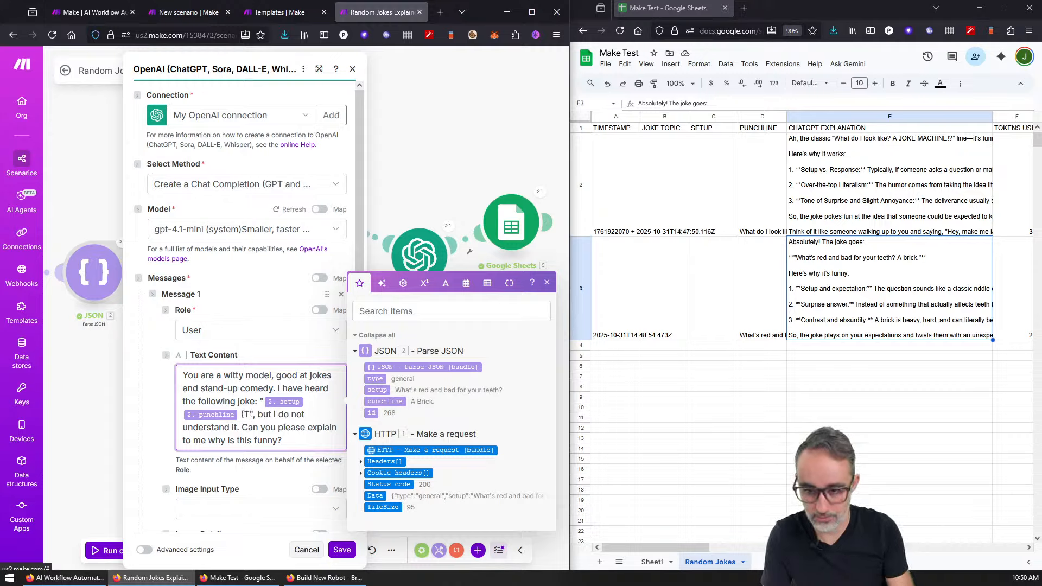
{"action": "type", "text": "topic:"}
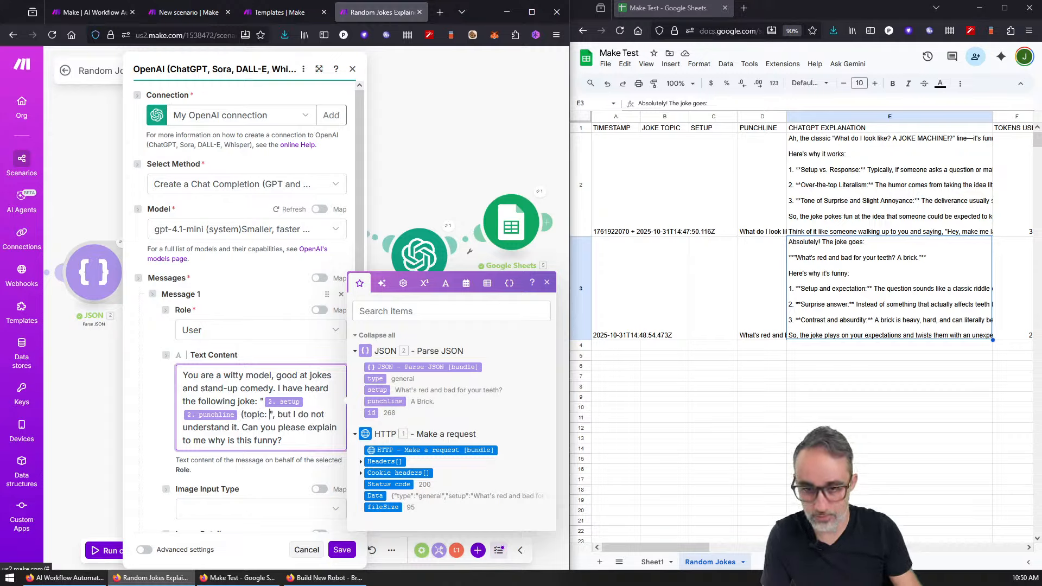
{"action": "left_click", "coordinate": [378, 384]}
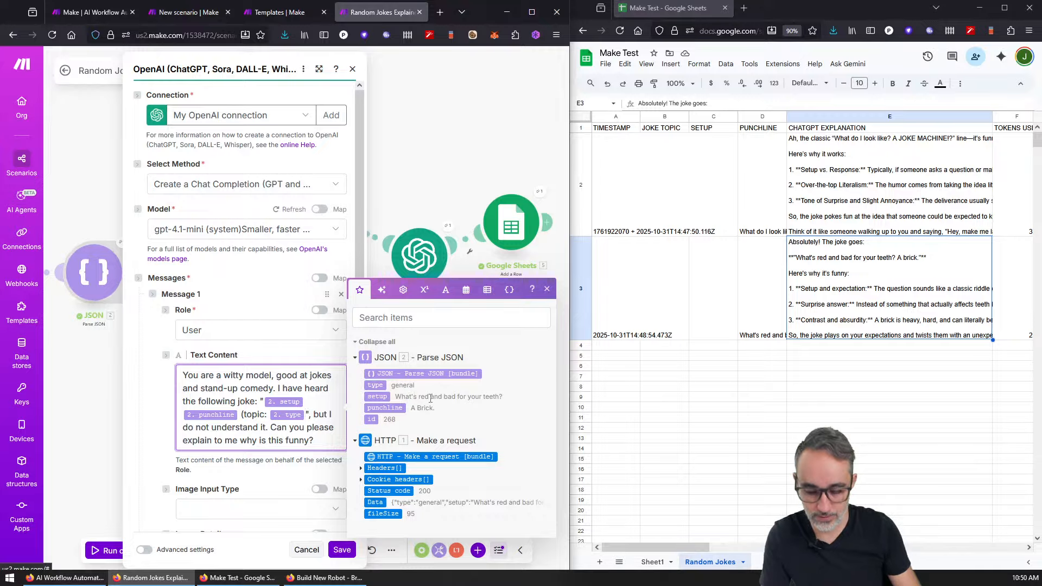
{"action": "type", "text": ")"}
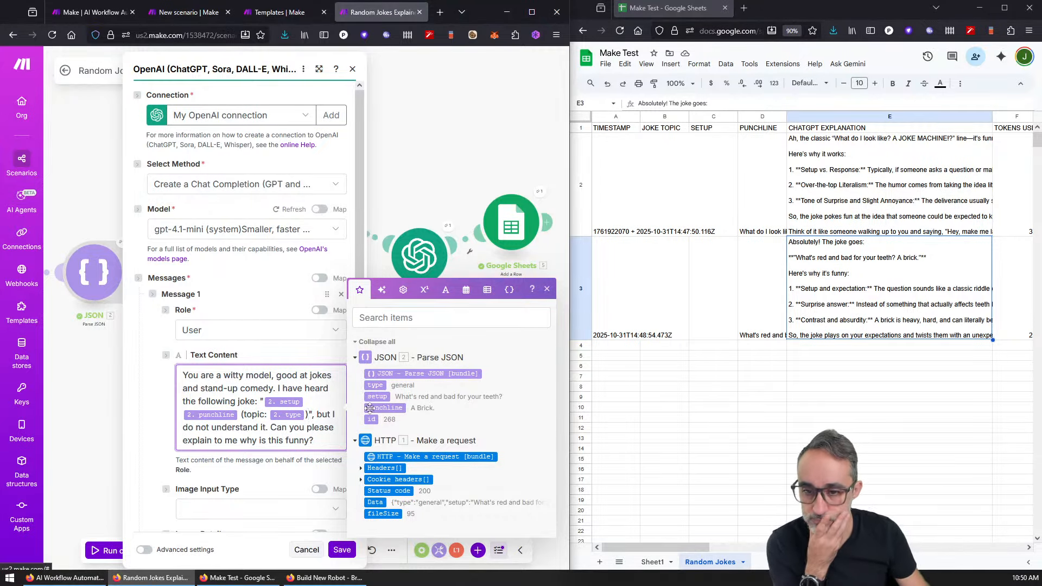
{"action": "scroll", "coordinate": [348, 519], "scroll_direction": "down", "scroll_amount": 3}
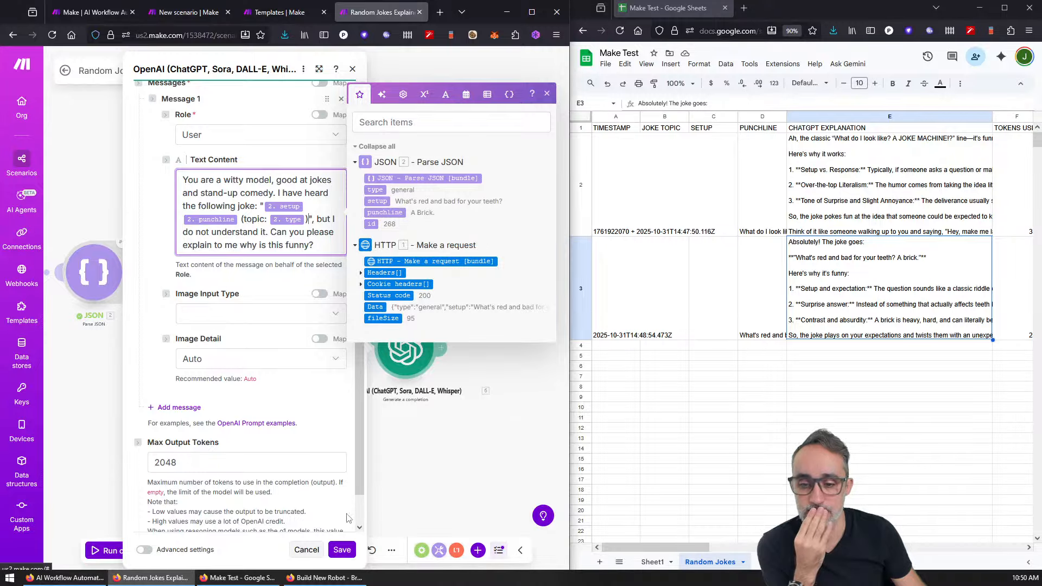
{"action": "left_click", "coordinate": [342, 550]}
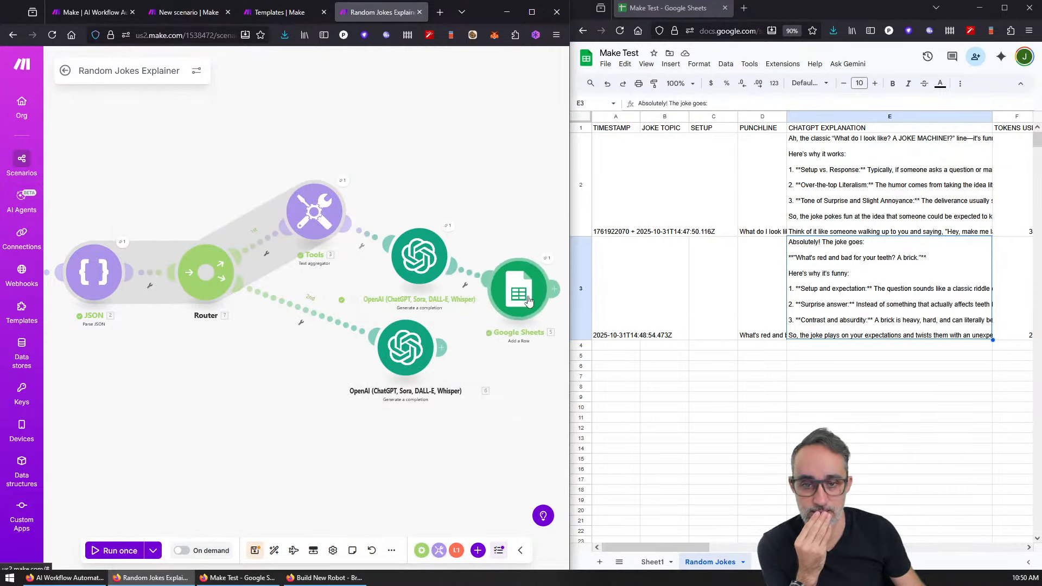
Step: Replace the old OpenAI-to-Sheets link with one from the new OpenAI module
{"action": "left_click_drag", "start_coordinate": [529, 302], "coordinate": [531, 309]}
{"action": "left_click_drag", "start_coordinate": [442, 348], "coordinate": [488, 288]}
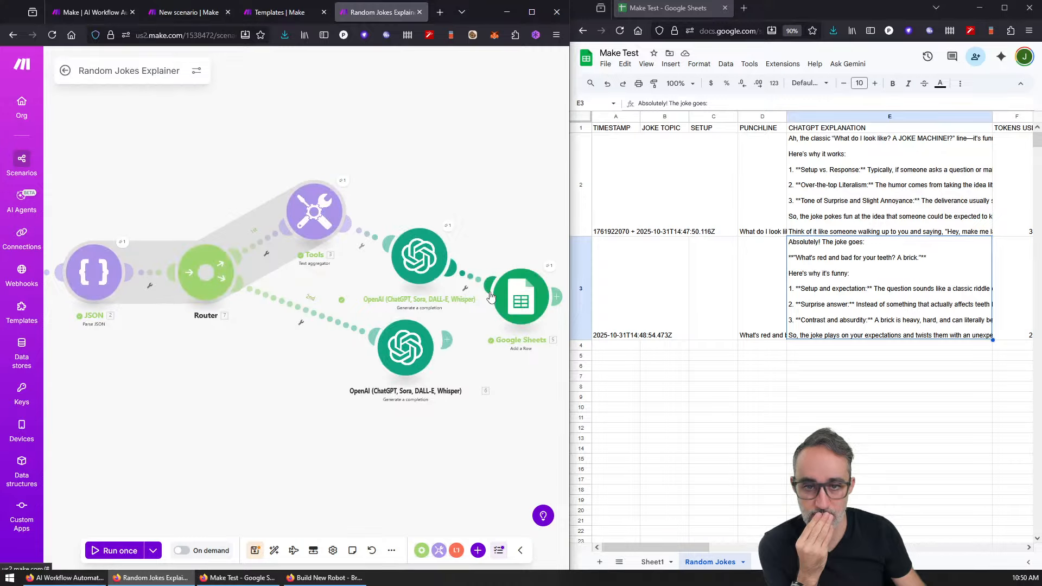
{"action": "left_click", "coordinate": [464, 289]}
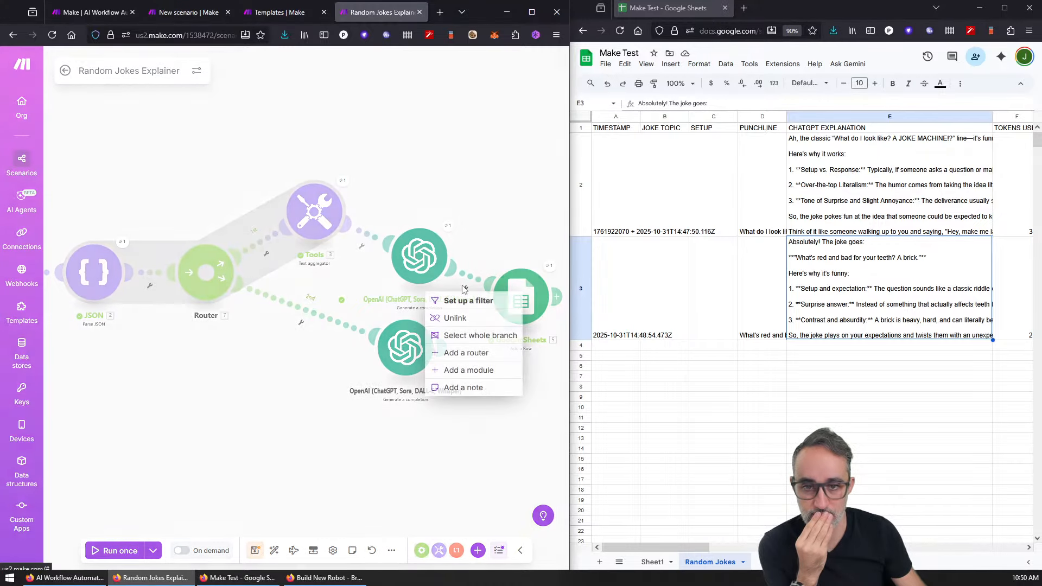
{"action": "left_click", "coordinate": [459, 321]}
{"action": "left_click_drag", "start_coordinate": [484, 299], "coordinate": [445, 343]}
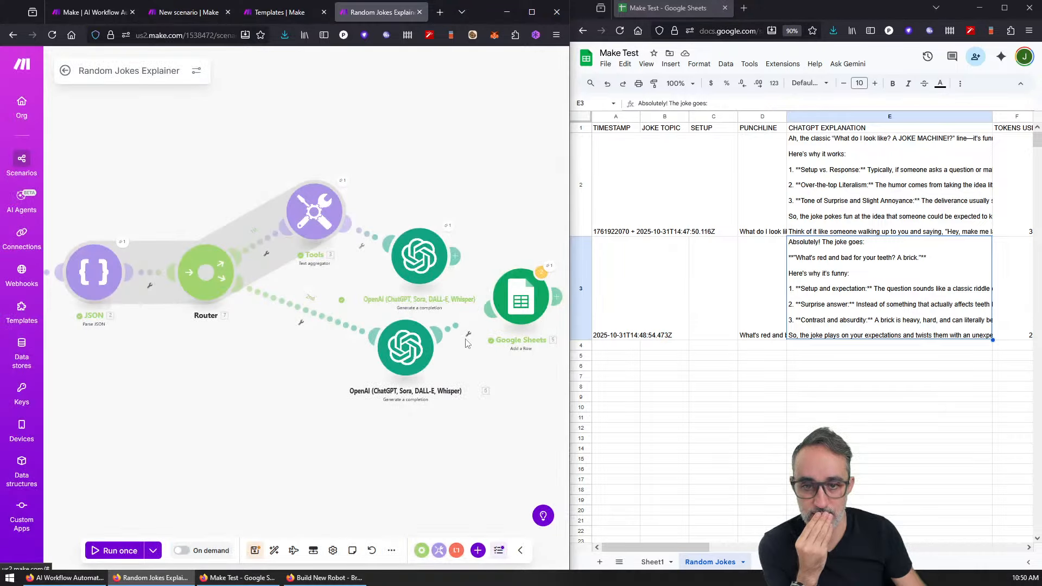
Step: Map the joke's type, setup and punchline into JOKE TOPIC, SETUP and PUNCHLINE
{"action": "left_click", "coordinate": [521, 312]}
{"action": "scroll", "coordinate": [364, 439], "scroll_direction": "down", "scroll_amount": 3}
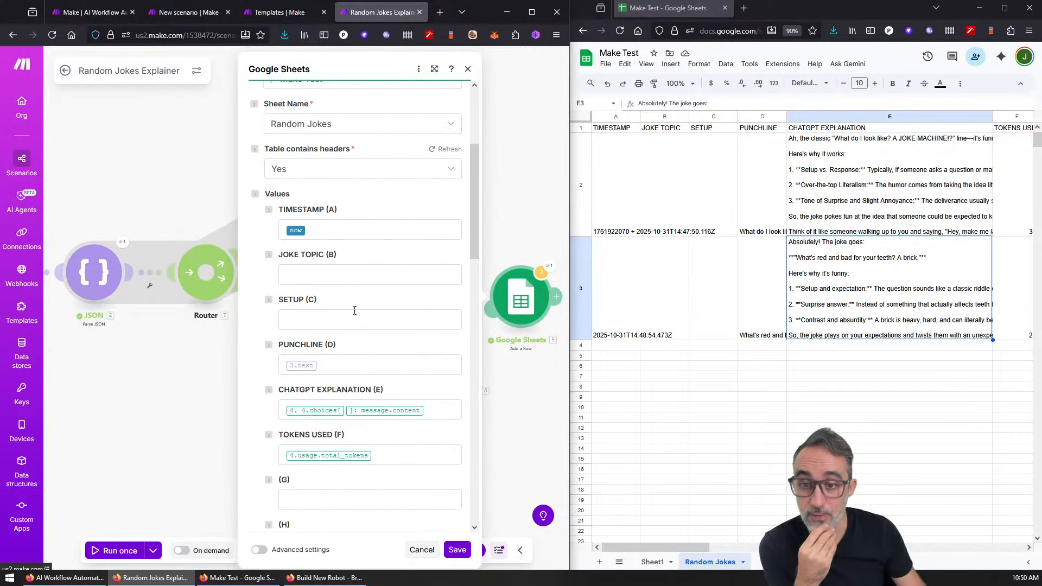
{"action": "left_click", "coordinate": [333, 274]}
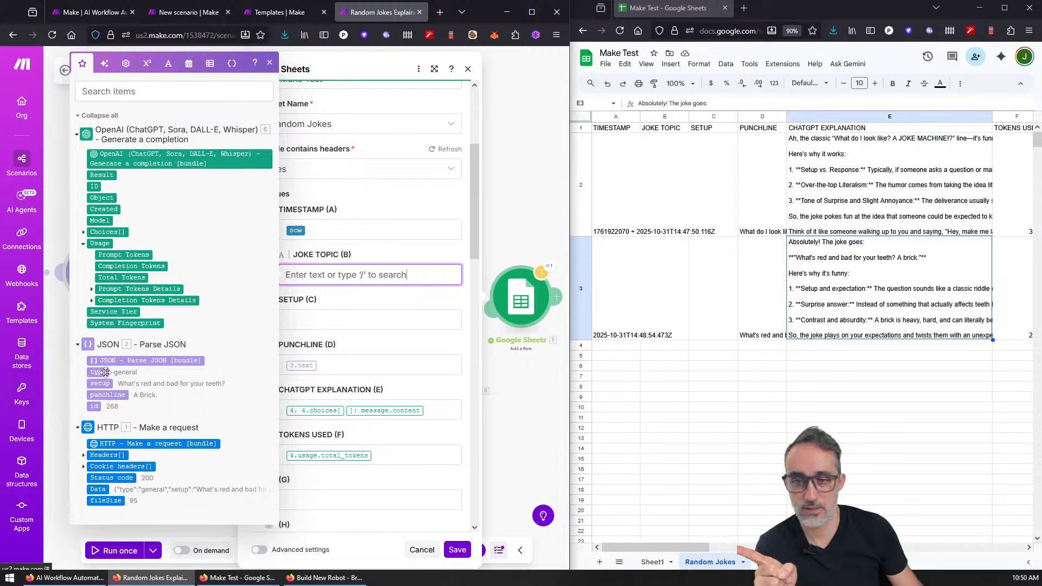
{"action": "left_click", "coordinate": [100, 373]}
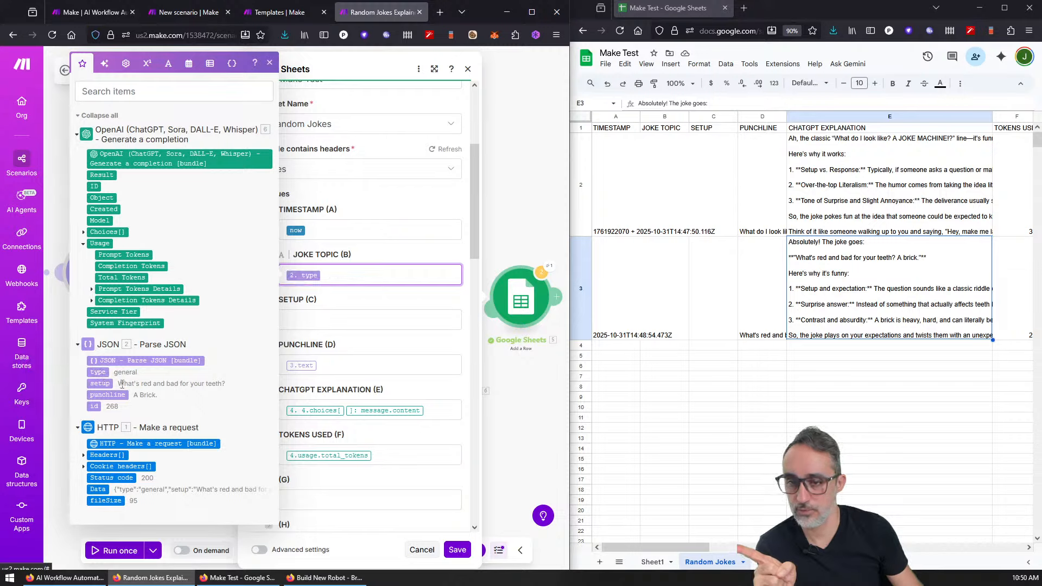
{"action": "left_click", "coordinate": [346, 315]}
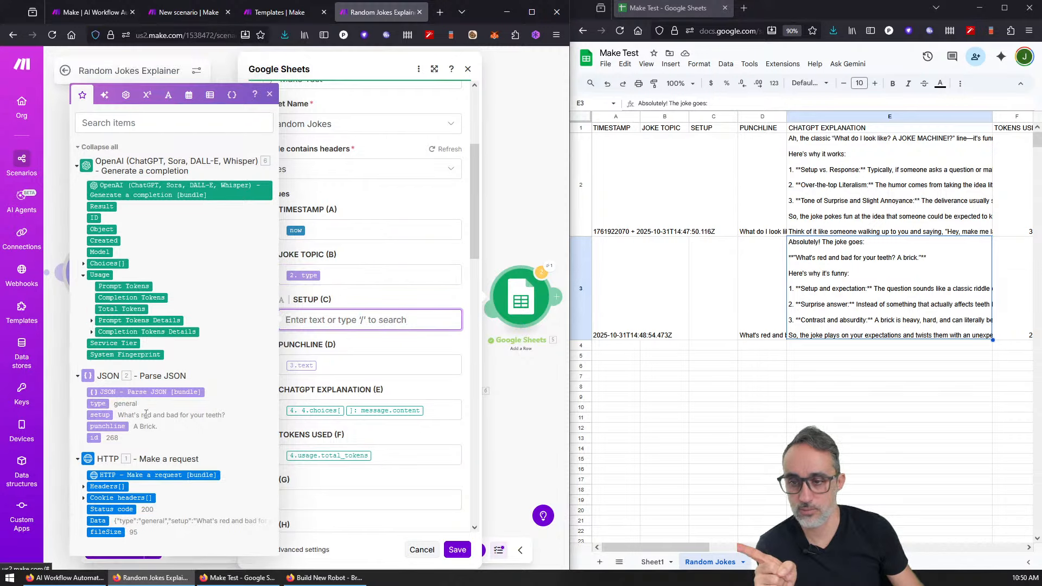
{"action": "left_click", "coordinate": [100, 427]}
{"action": "left_click", "coordinate": [335, 368]}
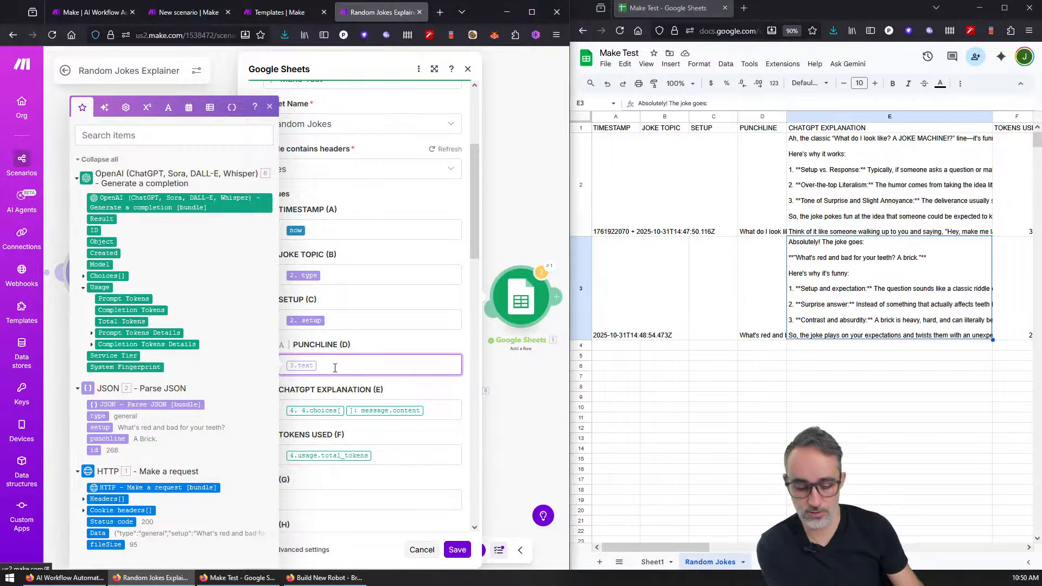
{"action": "left_click", "coordinate": [111, 439]}
Step: Clear the old explanation and token mappings and map 6.Usage: Total Tokens into TOKENS USED
{"action": "left_click", "coordinate": [431, 410]}
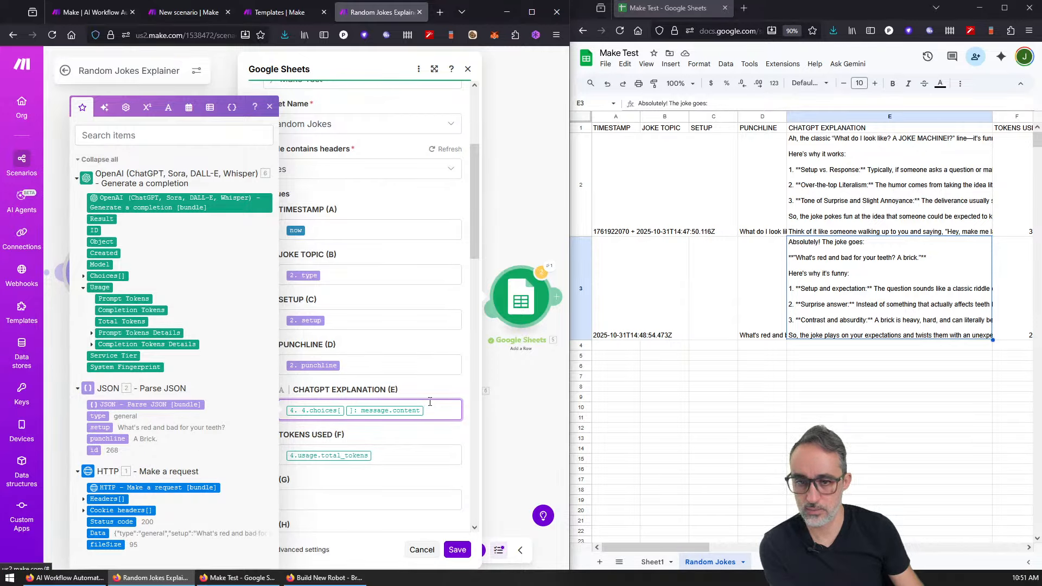
{"action": "key", "text": "BackSpace"}
{"action": "key", "text": "BackSpace"}
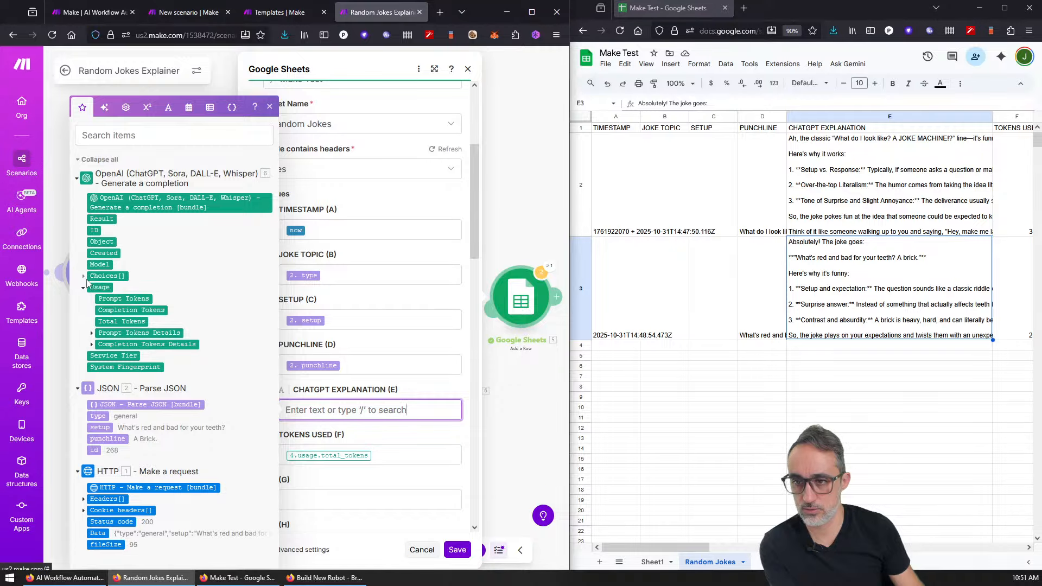
{"action": "left_click", "coordinate": [84, 277]}
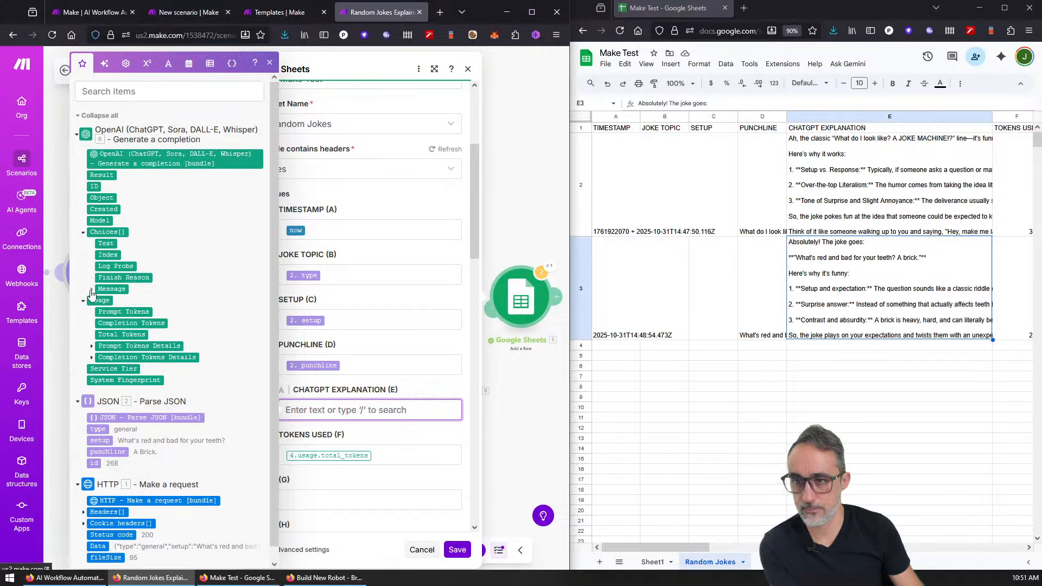
{"action": "left_click", "coordinate": [92, 290]}
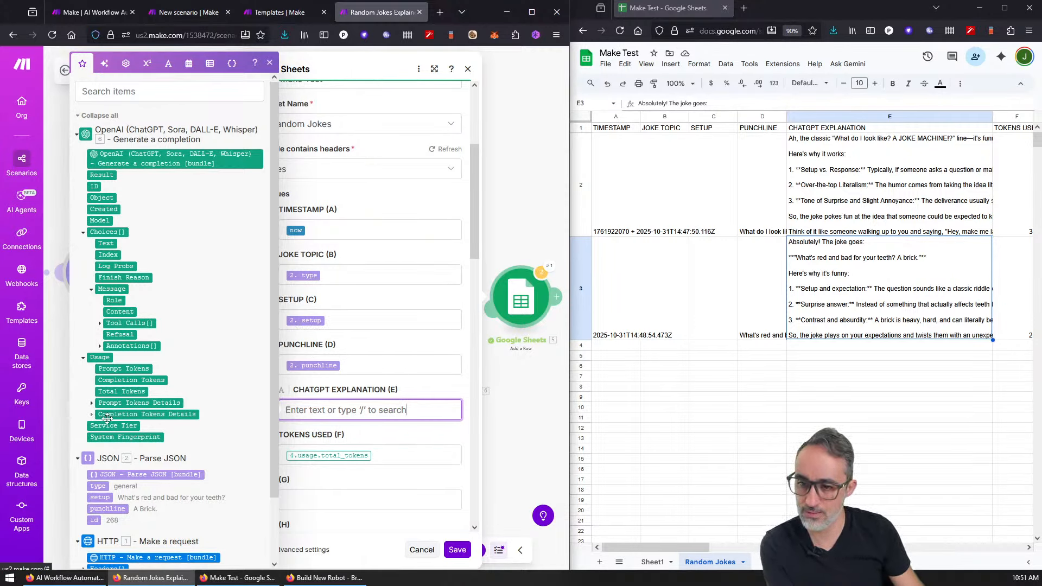
{"action": "left_click", "coordinate": [398, 462]}
{"action": "key", "text": "BackSpace"}
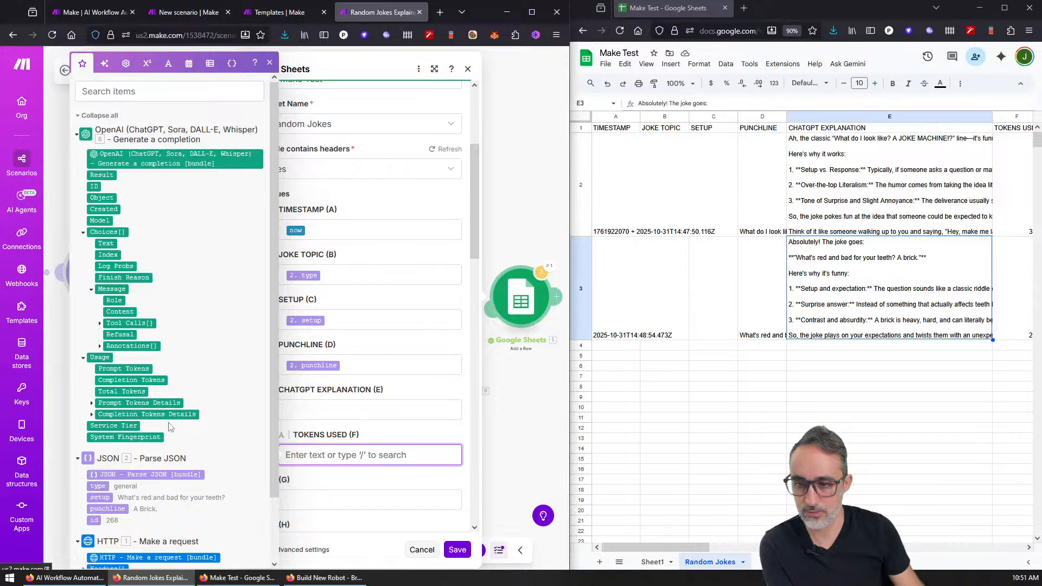
{"action": "left_click", "coordinate": [91, 415]}
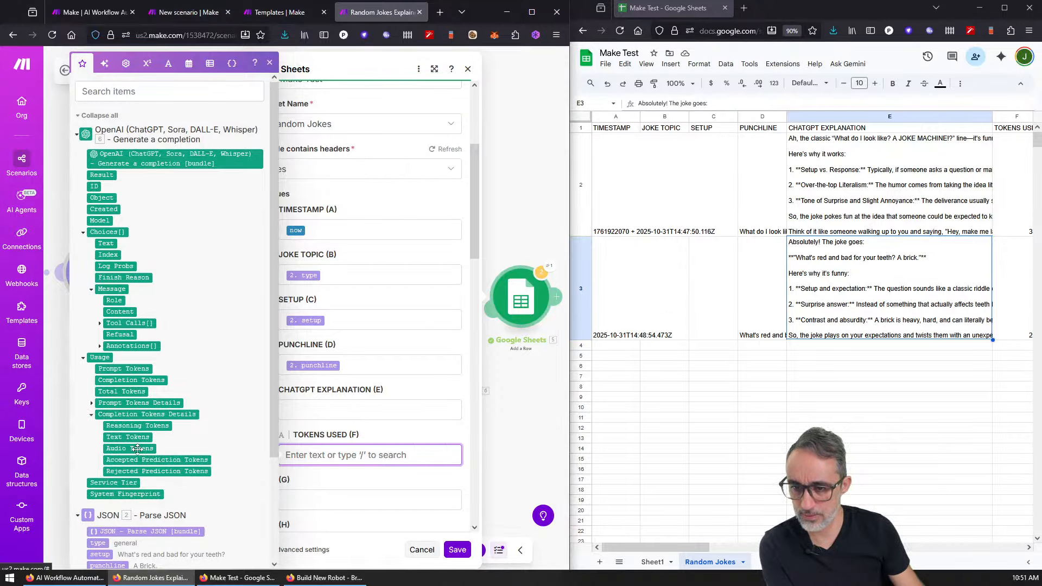
{"action": "left_click", "coordinate": [103, 391]}
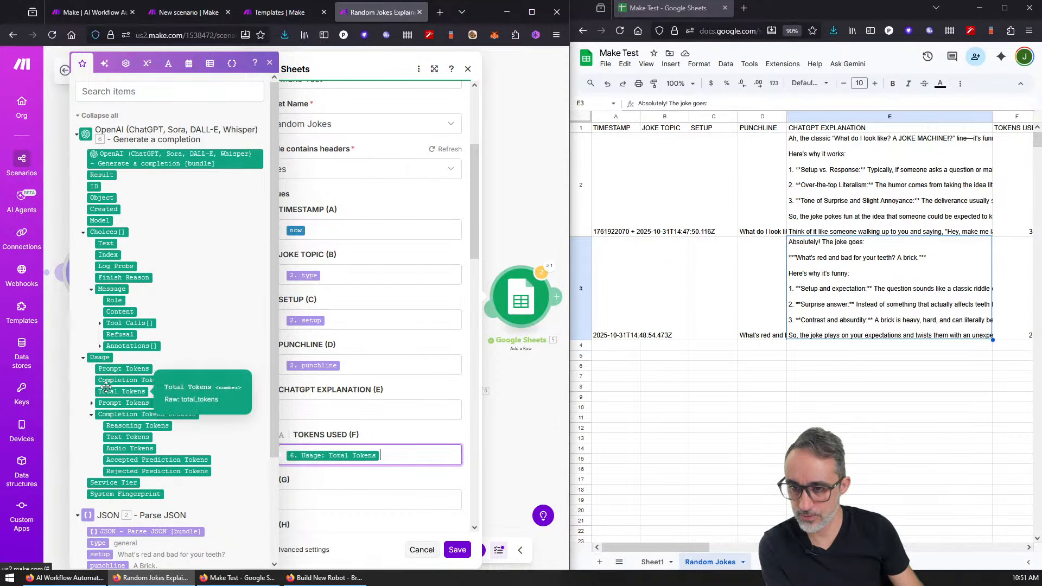
Step: Map 6.Choices[]:Message.Content into CHATGPT EXPLANATION and save the Sheets module
{"action": "left_click", "coordinate": [107, 289]}
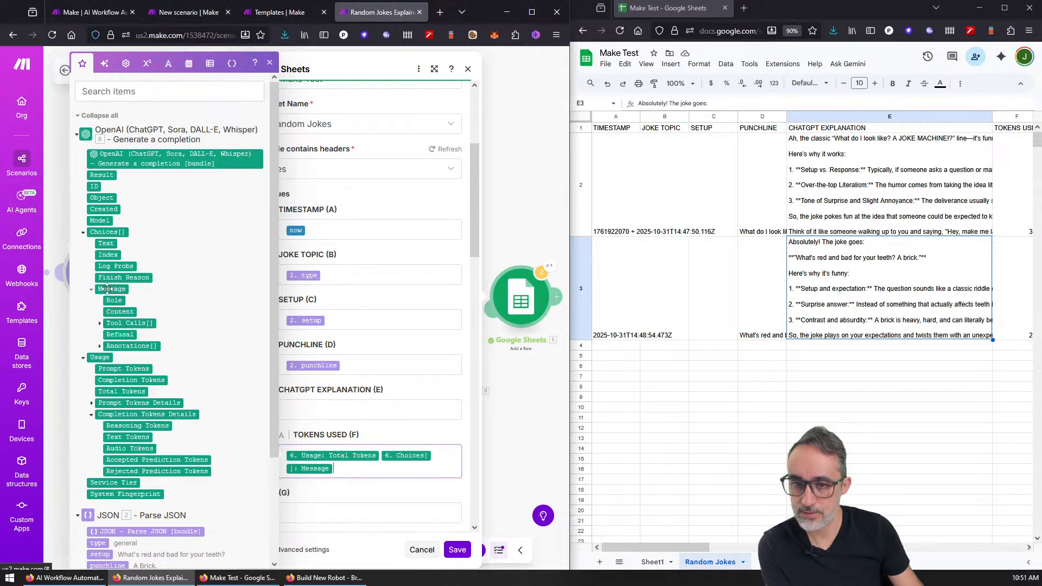
{"action": "key", "text": "BackSpace"}
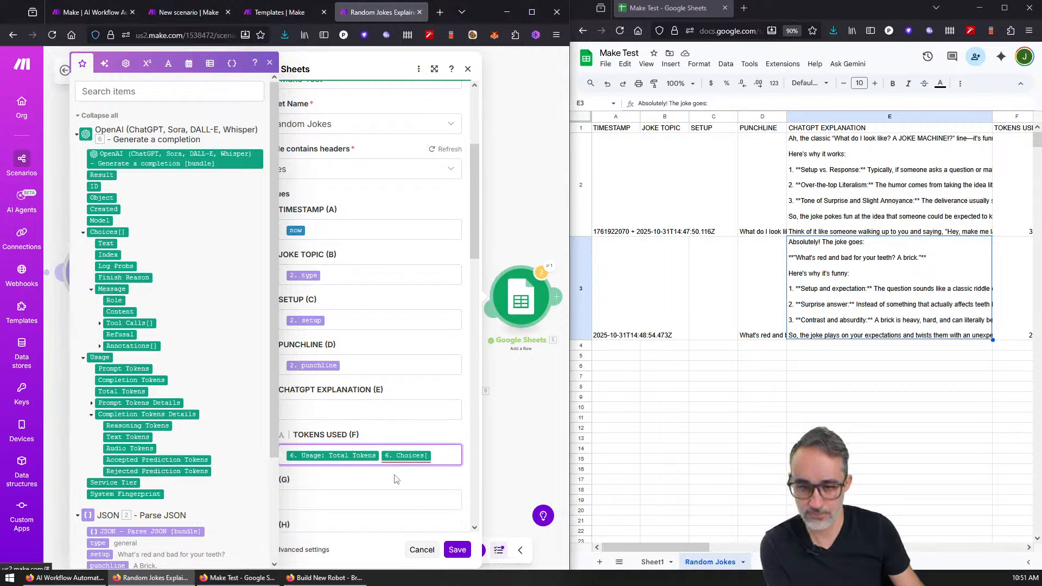
{"action": "key", "text": "BackSpace"}
{"action": "left_click", "coordinate": [378, 411]}
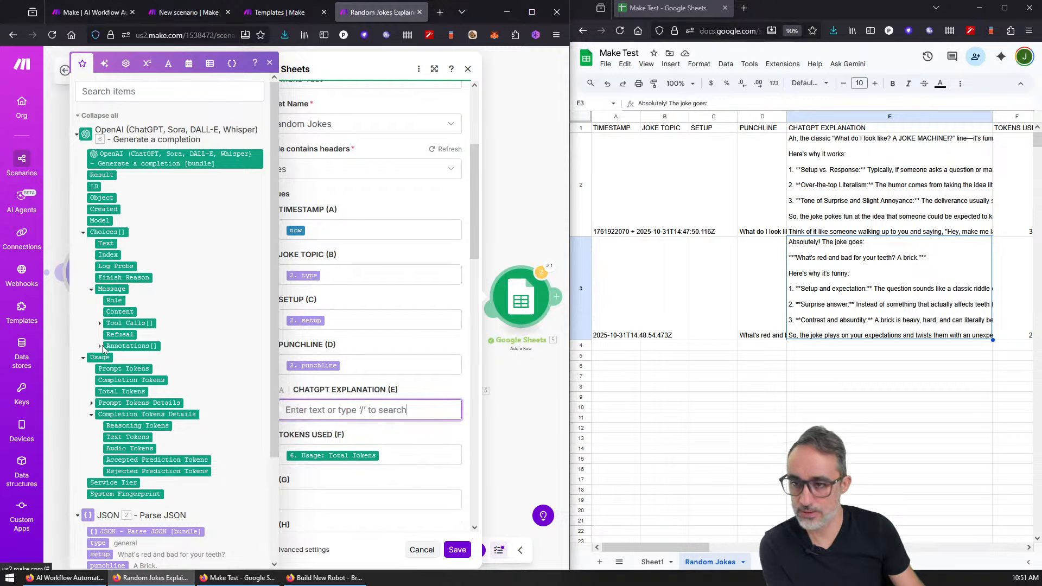
{"action": "left_click", "coordinate": [110, 289]}
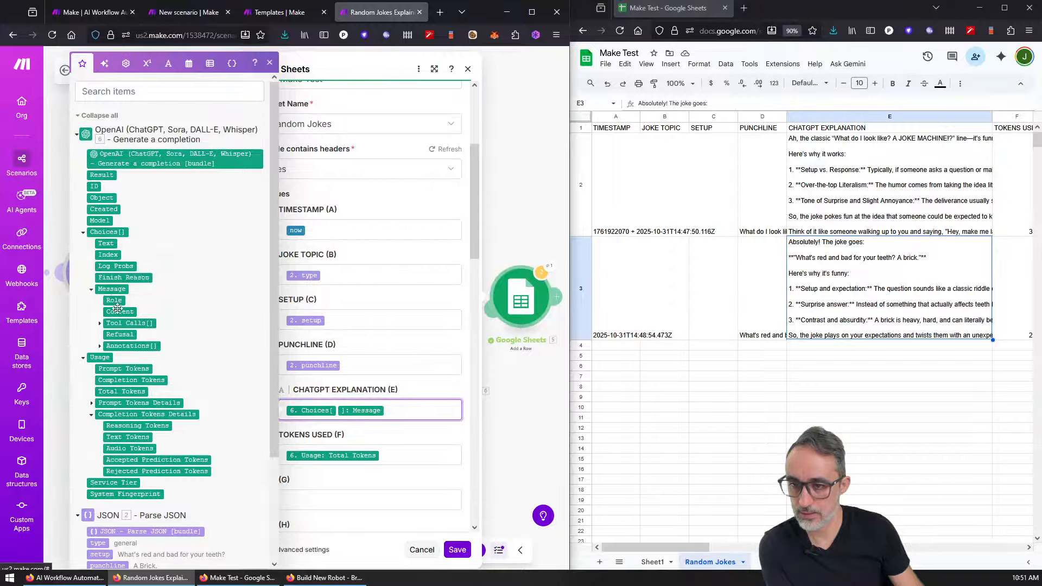
{"action": "key", "text": "BackSpace"}
{"action": "left_click", "coordinate": [120, 312]}
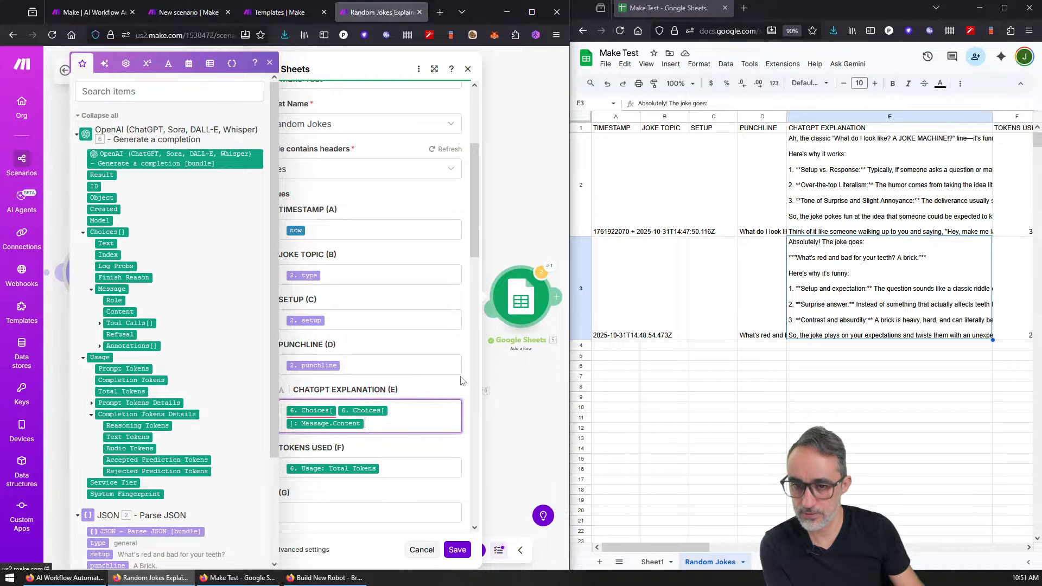
{"action": "left_click_drag", "start_coordinate": [380, 421], "coordinate": [244, 391]}
{"action": "key", "text": "BackSpace"}
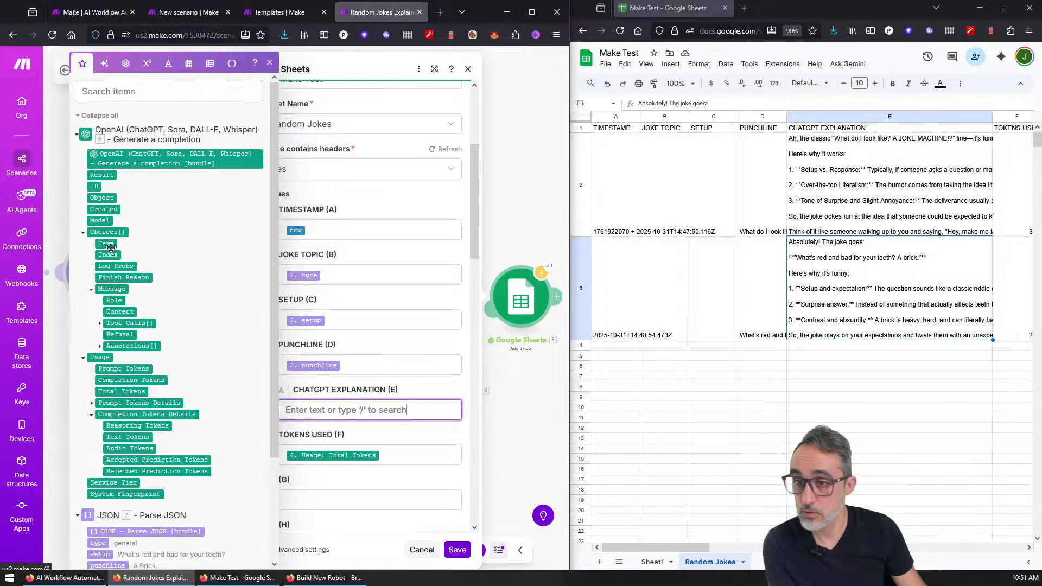
{"action": "left_click", "coordinate": [120, 312]}
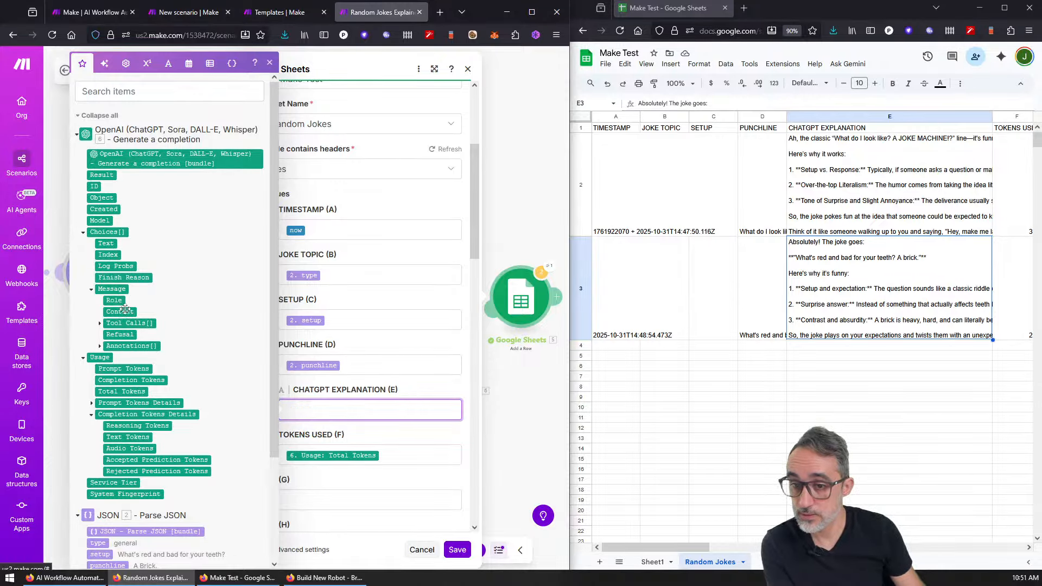
{"action": "left_click", "coordinate": [453, 548]}
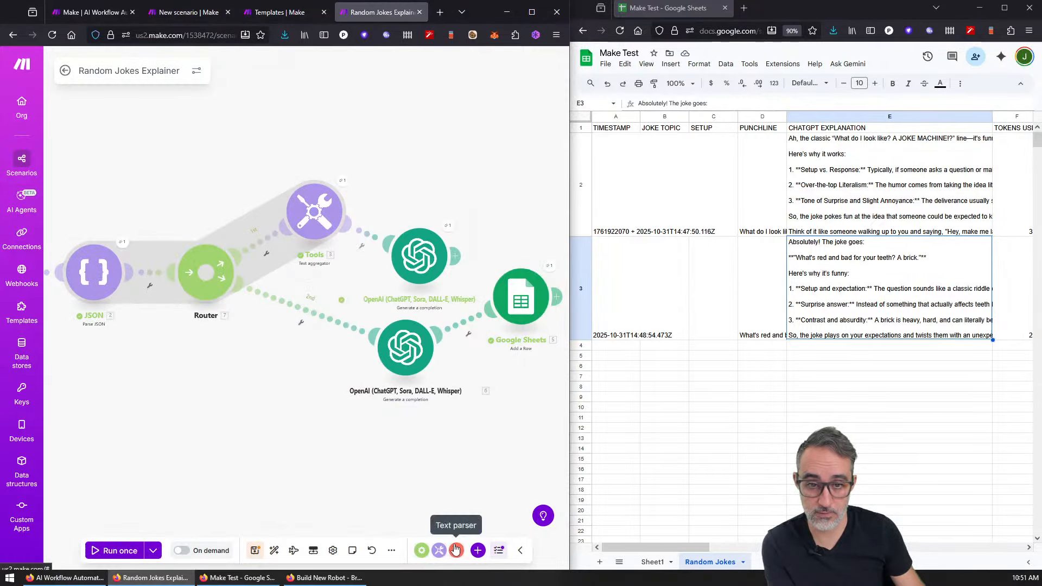
{"action": "left_click", "coordinate": [439, 256]}
{"action": "right_click", "coordinate": [421, 259]}
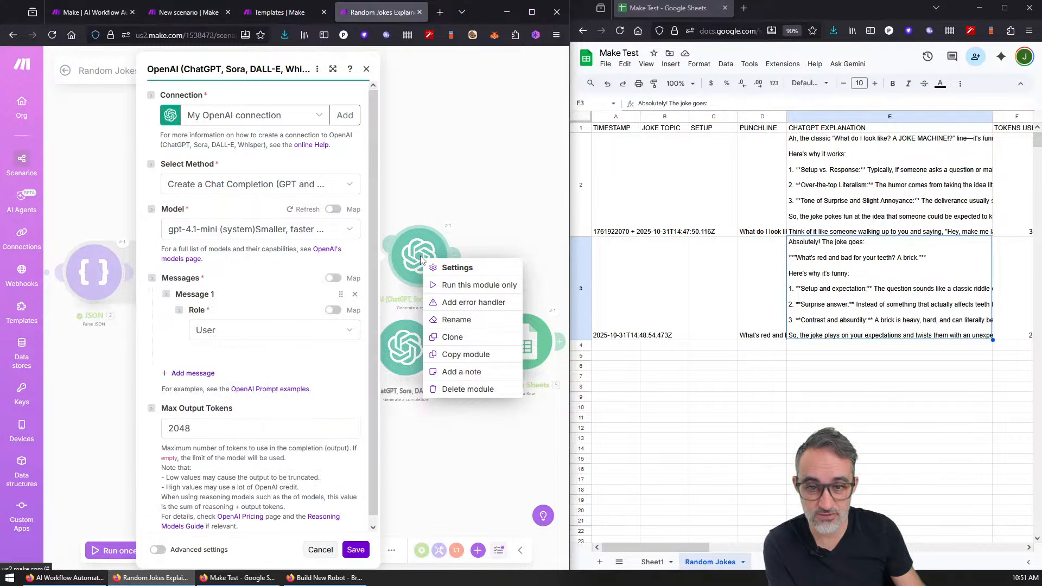
Step: Delete the unused upper OpenAI module and tidy the OpenAI, Sheets and Router layout
{"action": "left_click", "coordinate": [464, 390]}
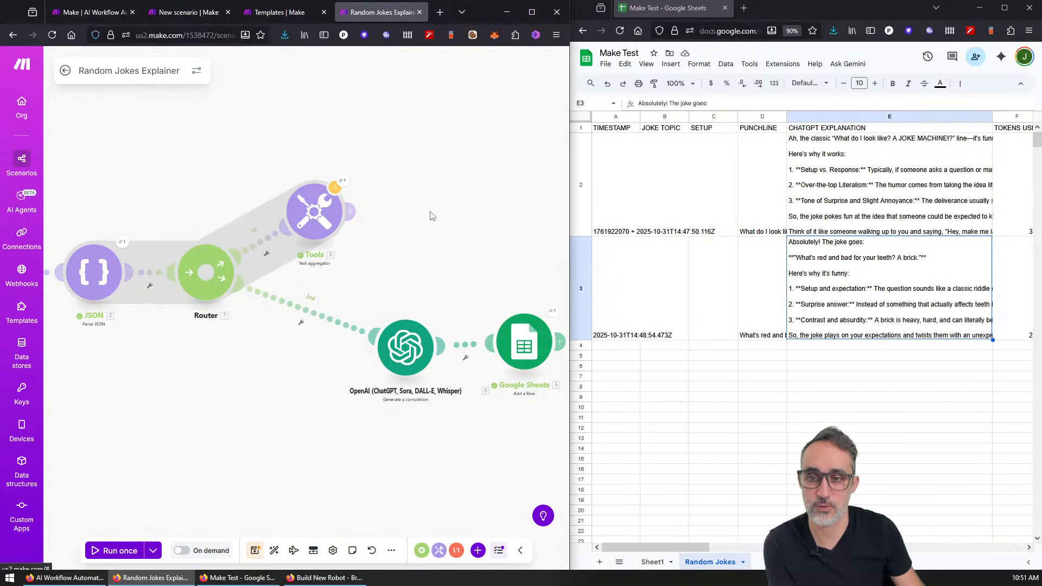
{"action": "scroll", "coordinate": [356, 315], "scroll_direction": "down", "scroll_amount": 2}
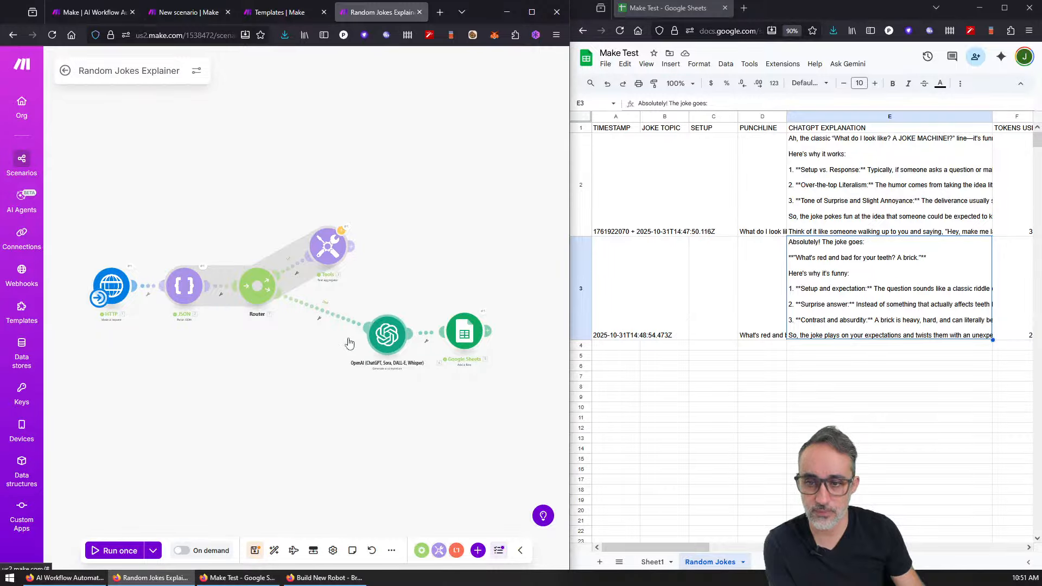
{"action": "left_click_drag", "start_coordinate": [375, 341], "coordinate": [280, 359]}
{"action": "mouse_move", "coordinate": [259, 284]}
{"action": "left_mouse_down"}
{"action": "mouse_move", "coordinate": [262, 251]}
{"action": "mouse_move", "coordinate": [257, 275]}
{"action": "left_mouse_up"}
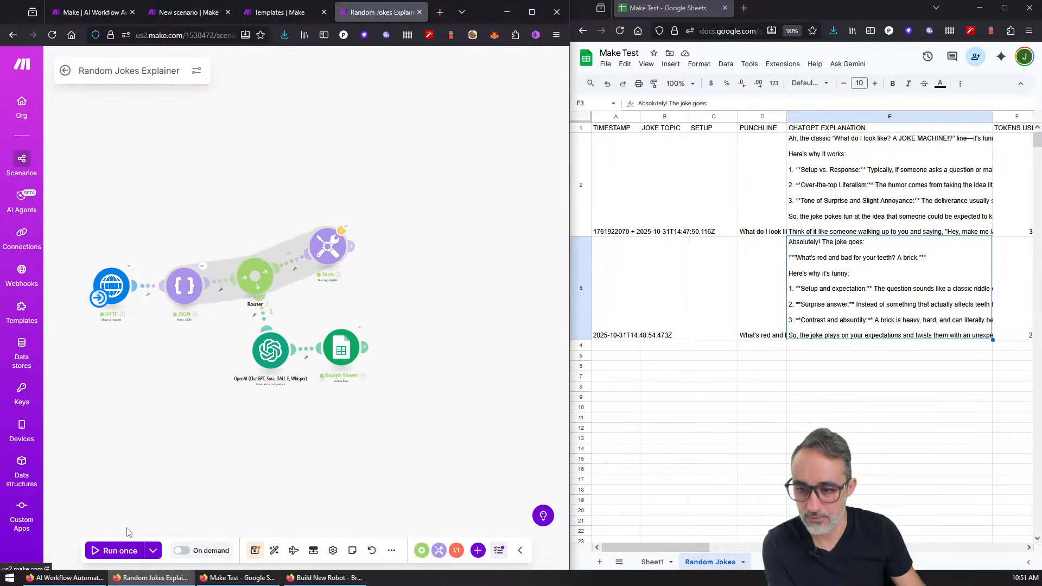
Step: Run the scenario once and check the new elephant-joke row 4 in the sheet
{"action": "left_click", "coordinate": [117, 550]}
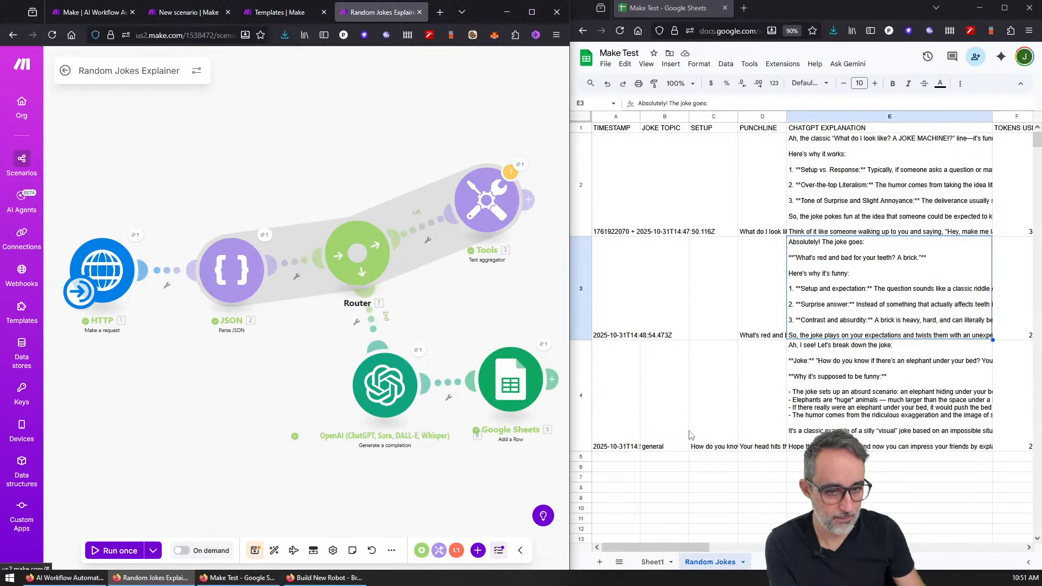
{"action": "left_click", "coordinate": [620, 427]}
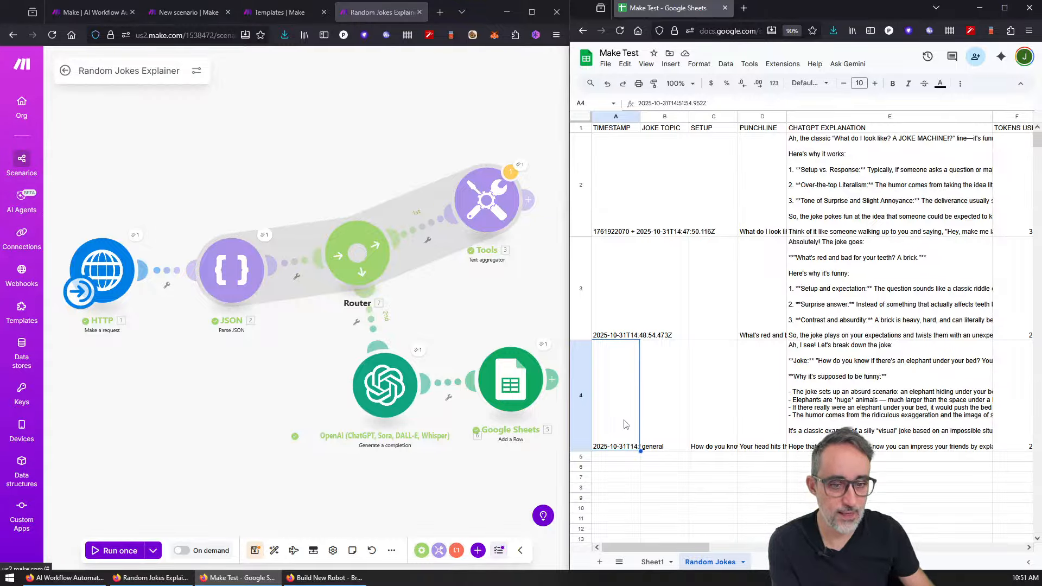
{"action": "left_click", "coordinate": [662, 416]}
{"action": "left_click", "coordinate": [717, 416]}
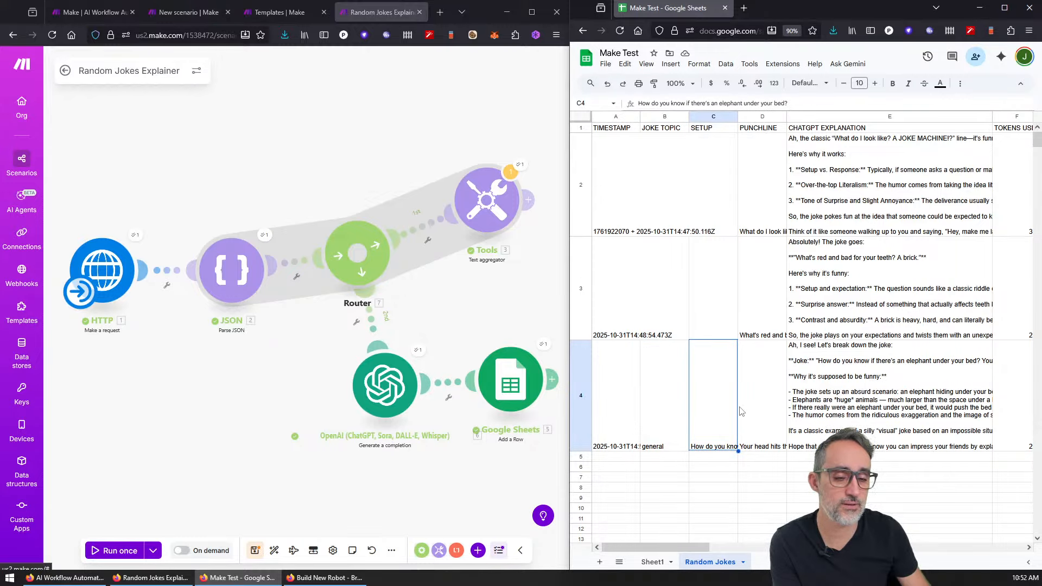
{"action": "left_click", "coordinate": [765, 418]}
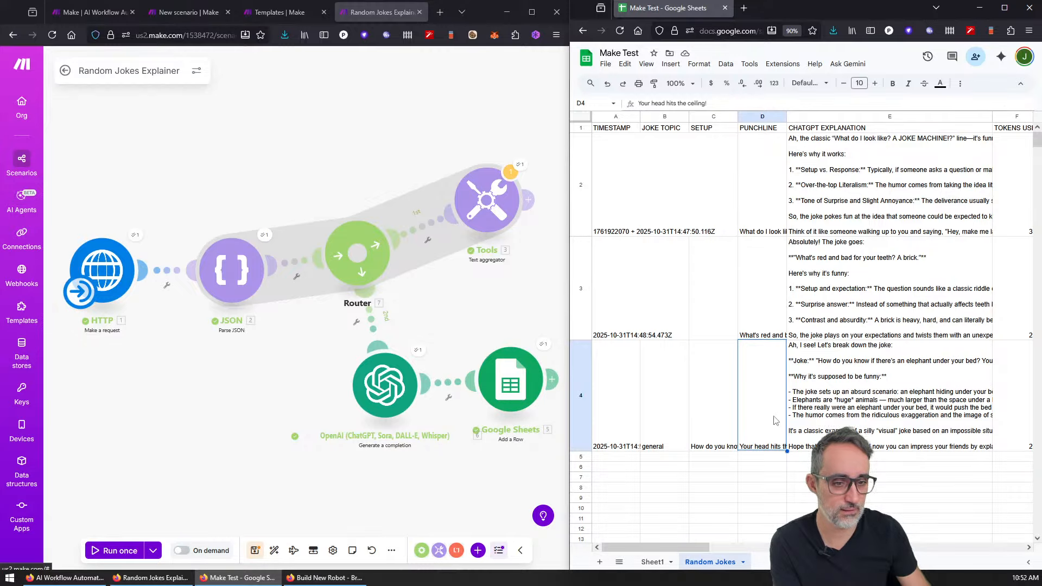
{"action": "left_click", "coordinate": [520, 165]}
Step: Delete the Tools module from the scenario
{"action": "left_click", "coordinate": [500, 218]}
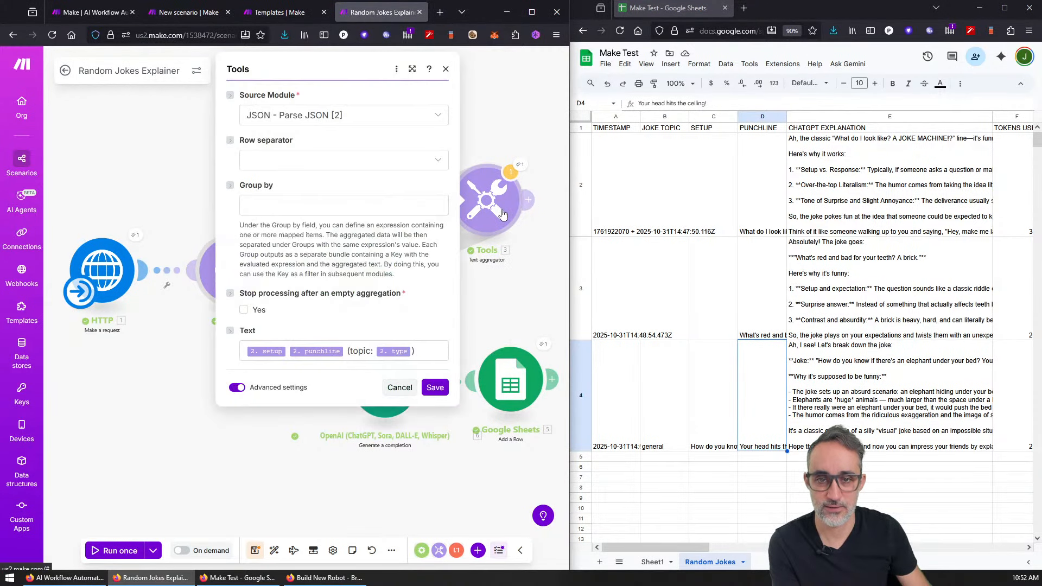
{"action": "left_click", "coordinate": [399, 387]}
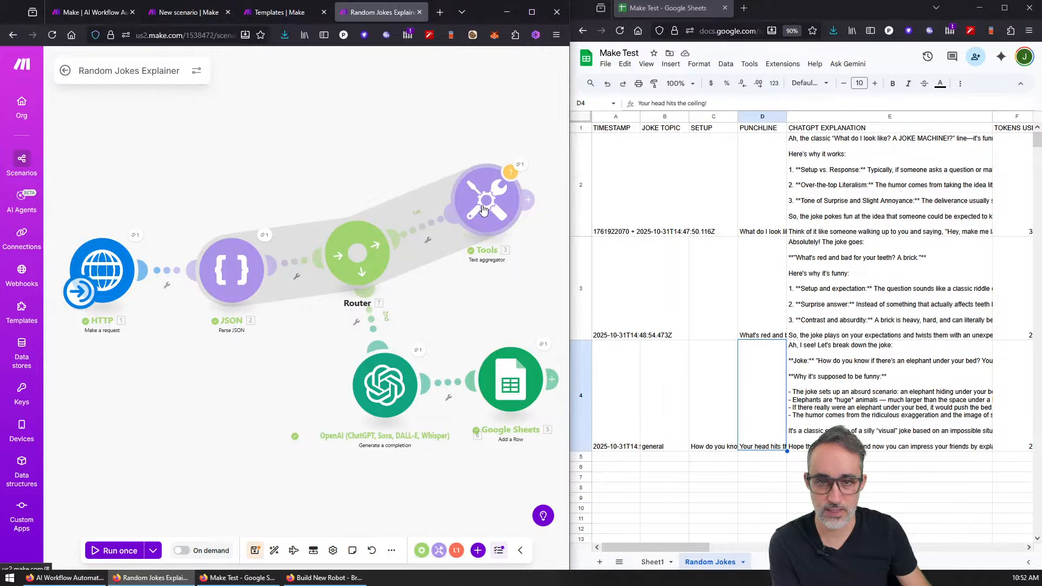
{"action": "right_click", "coordinate": [484, 210]}
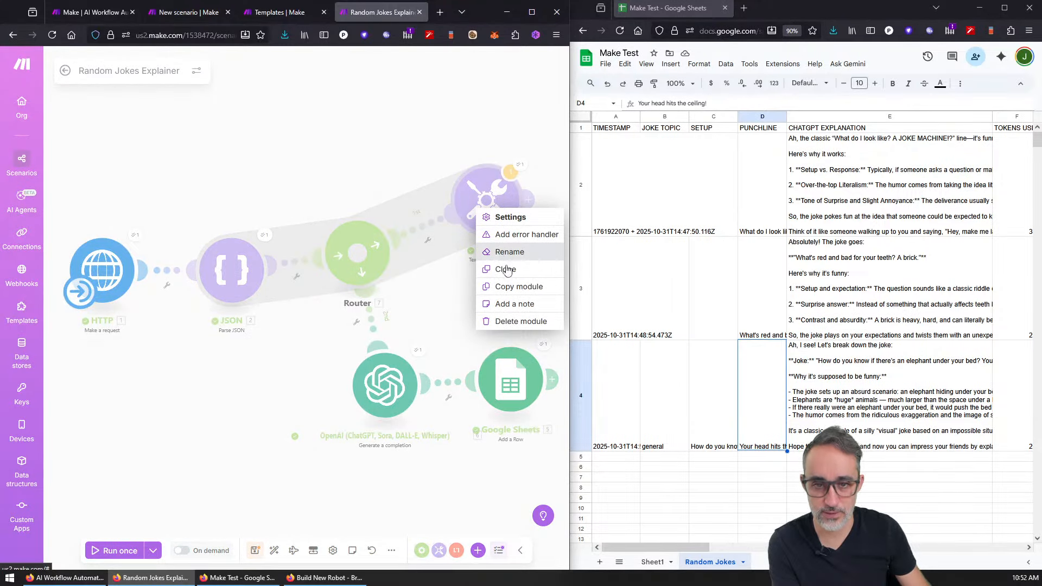
{"action": "left_click", "coordinate": [519, 322]}
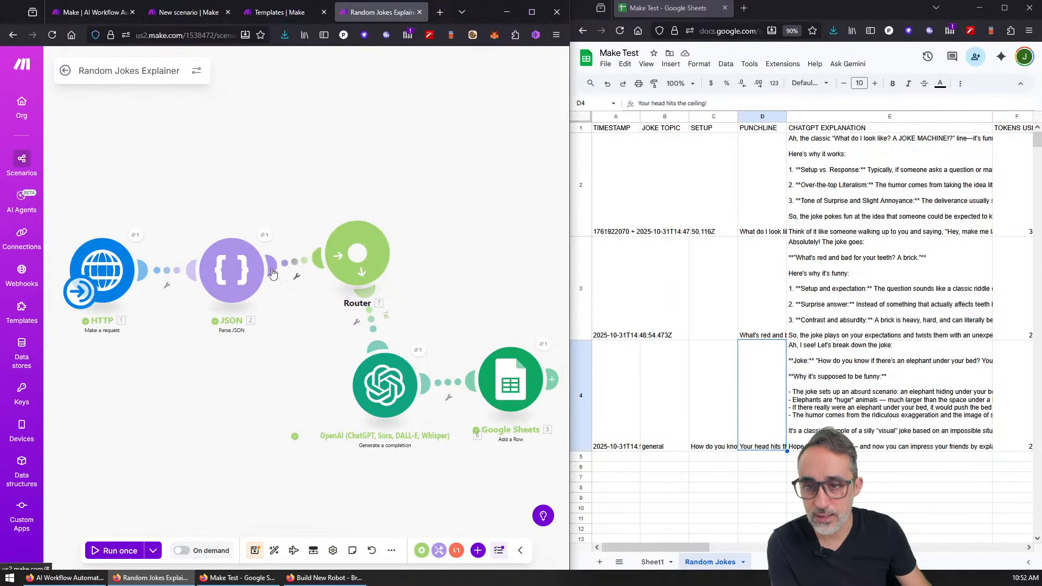
Step: Delete the empty placeholder and the Router so JSON feeds OpenAI, then run once
{"action": "left_click", "coordinate": [360, 260]}
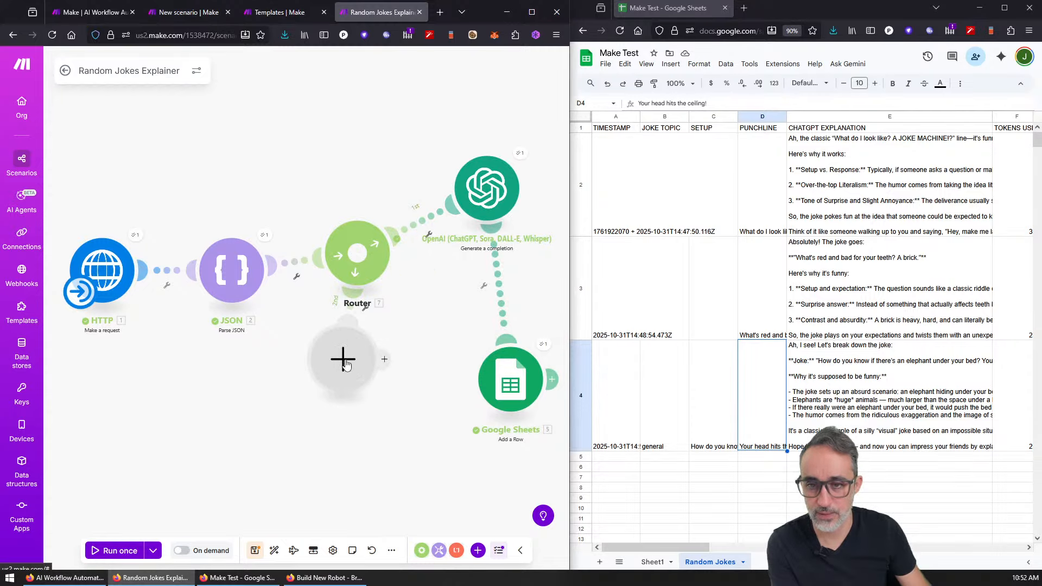
{"action": "right_click", "coordinate": [346, 365]}
{"action": "left_click", "coordinate": [380, 390]}
{"action": "right_click", "coordinate": [366, 268]}
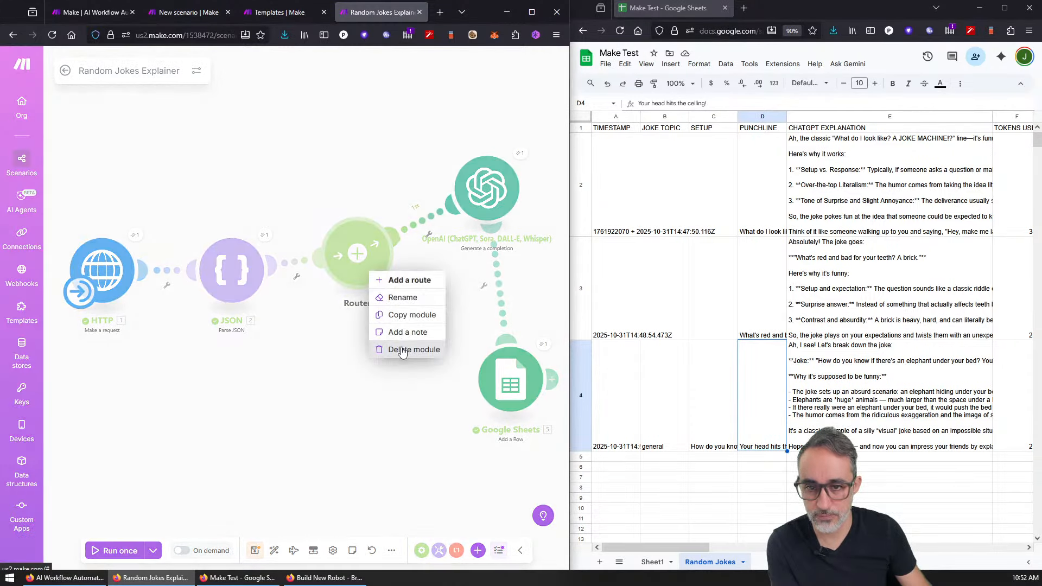
{"action": "left_click", "coordinate": [402, 350]}
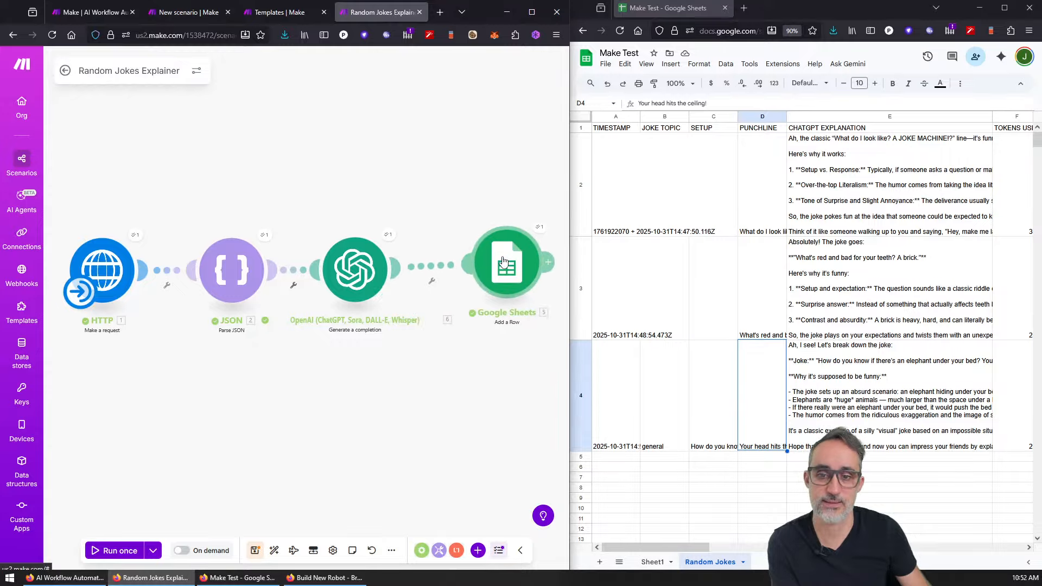
{"action": "left_click", "coordinate": [115, 551]}
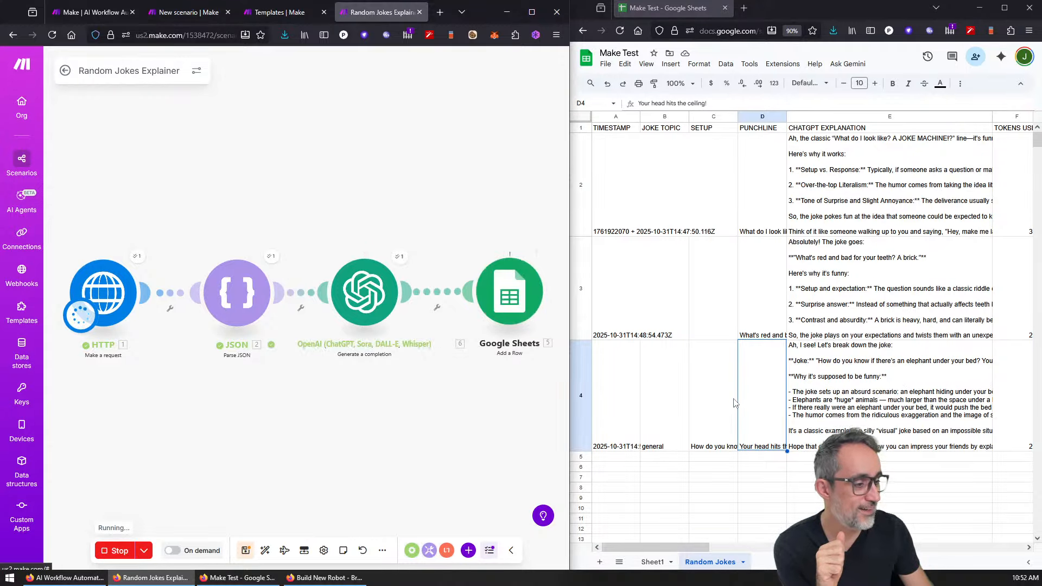
{"action": "left_click", "coordinate": [580, 178]}
Step: Clear the contents of rows 2-3 in the Random Jokes sheet
{"action": "left_click", "coordinate": [580, 287], "text": "shift"}
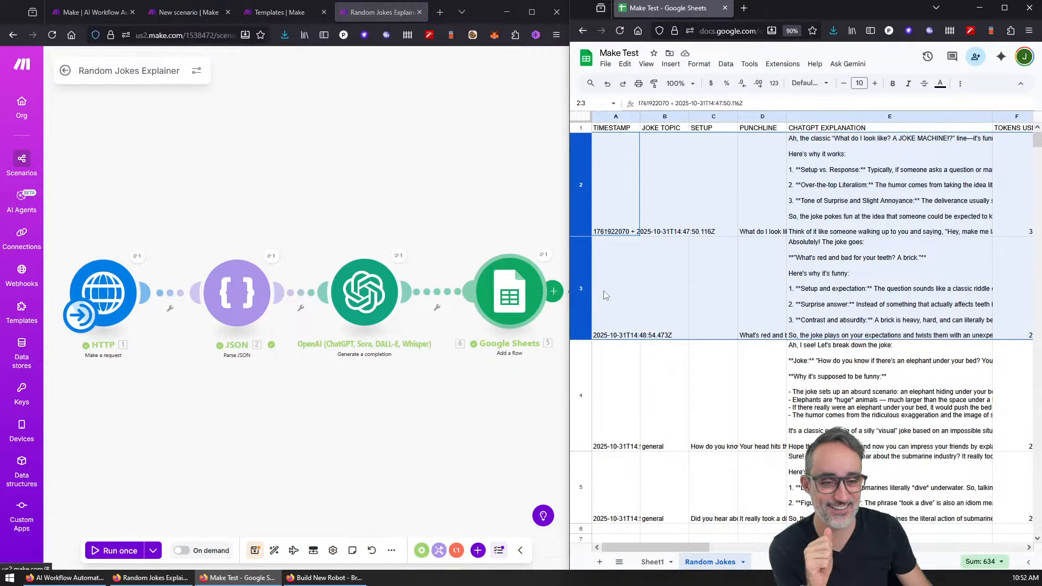
{"action": "right_click", "coordinate": [605, 296]}
{"action": "left_click", "coordinate": [646, 418]}
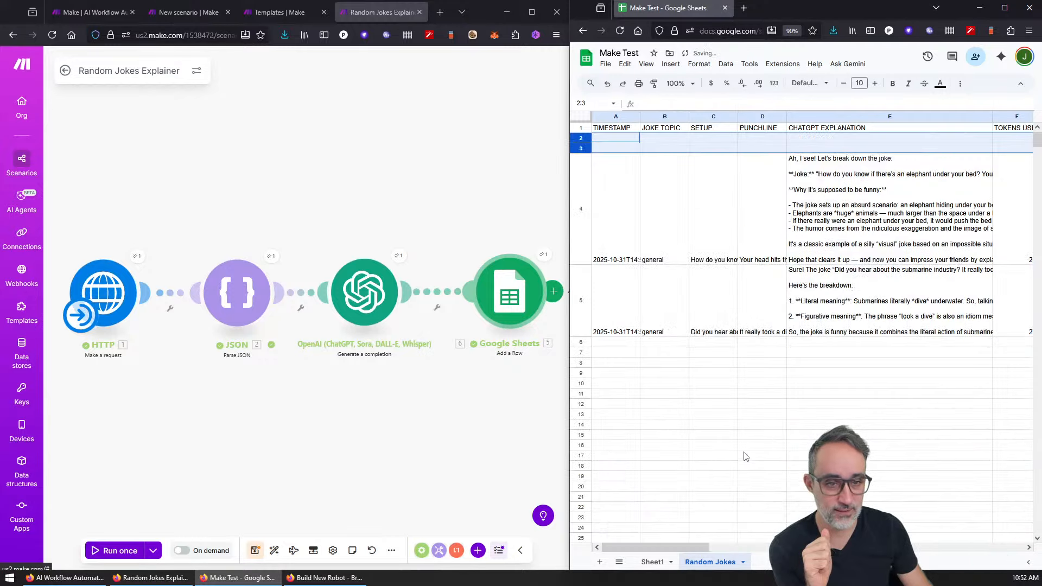
{"action": "left_click", "coordinate": [798, 374]}
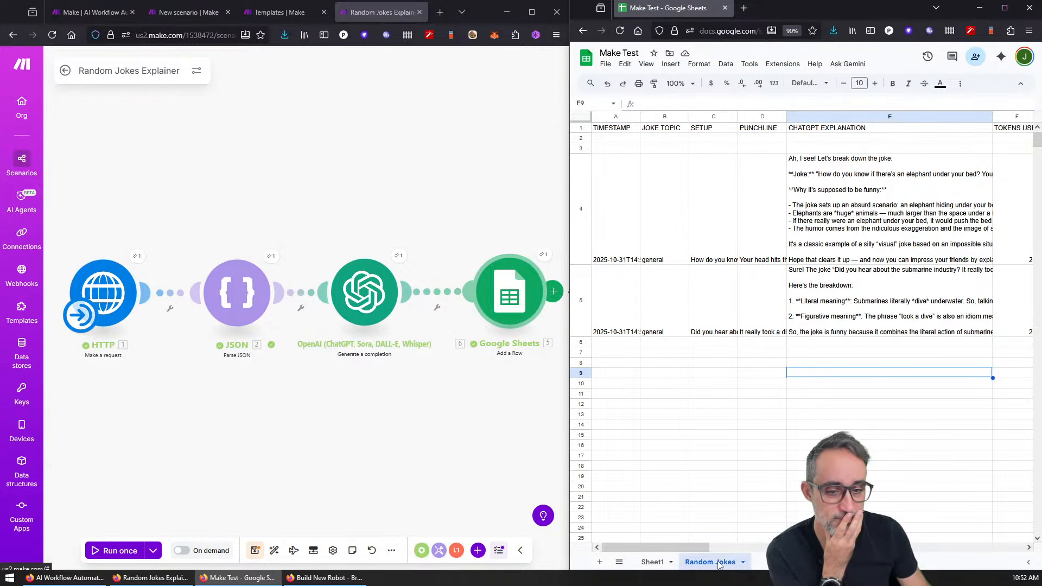
Step: Realign the JSON and OpenAI modules on the Make canvas
{"action": "left_click_drag", "start_coordinate": [691, 548], "coordinate": [656, 547]}
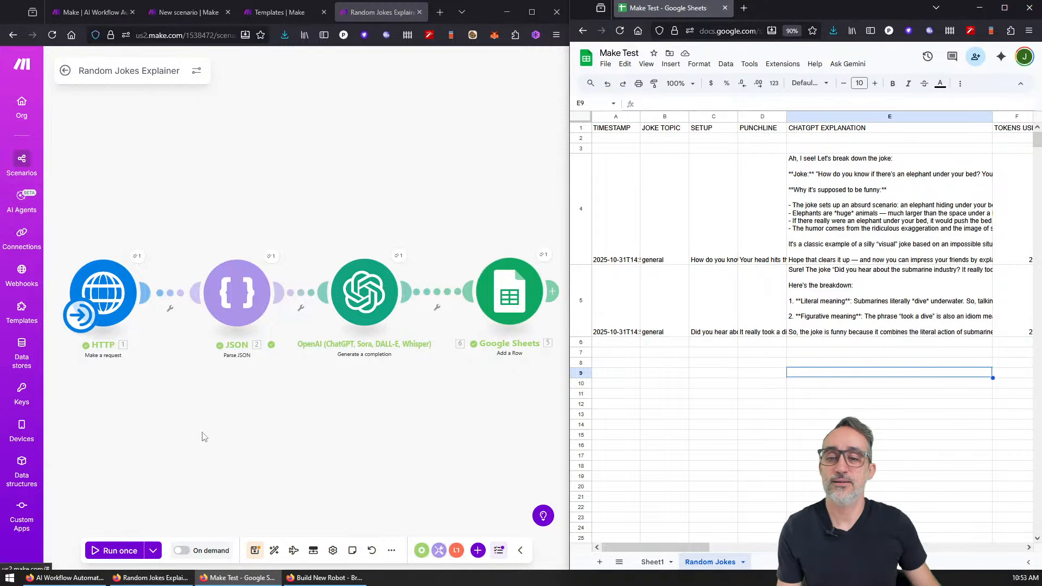
{"action": "left_click_drag", "start_coordinate": [364, 293], "coordinate": [383, 370]}
{"action": "left_click_drag", "start_coordinate": [255, 273], "coordinate": [254, 232]}
{"action": "left_click_drag", "start_coordinate": [384, 364], "coordinate": [388, 301]}
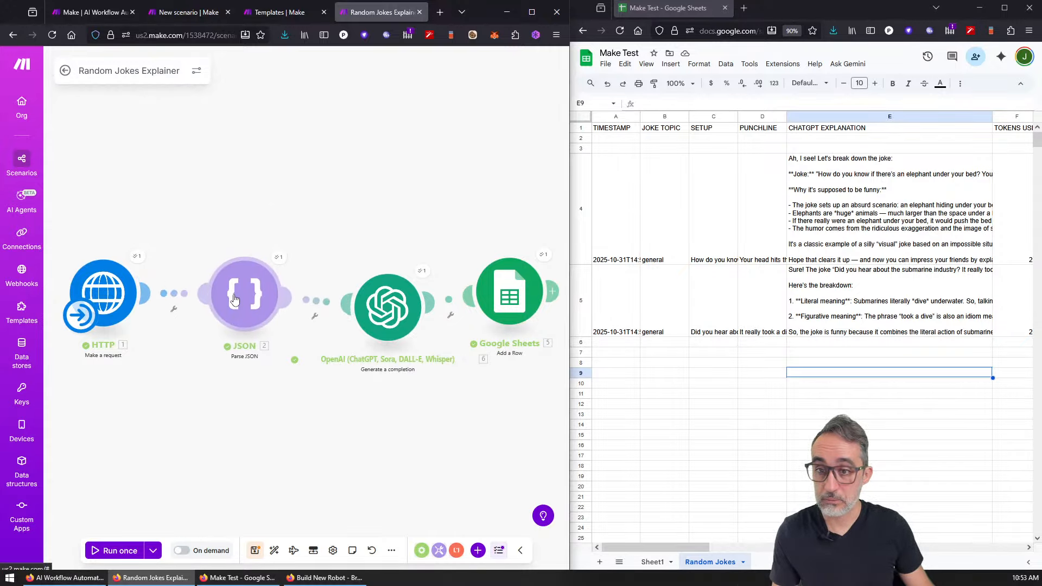
Step: Auto-align the modules and insert a Router after the JSON module
{"action": "left_click", "coordinate": [274, 550]}
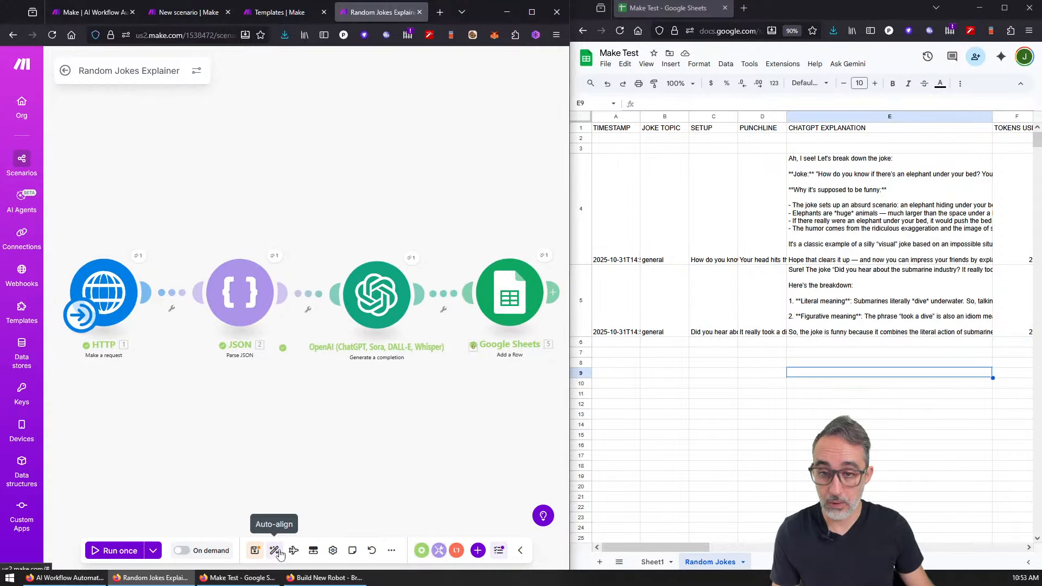
{"action": "left_click_drag", "start_coordinate": [254, 287], "coordinate": [226, 168]}
{"action": "left_click", "coordinate": [293, 235]}
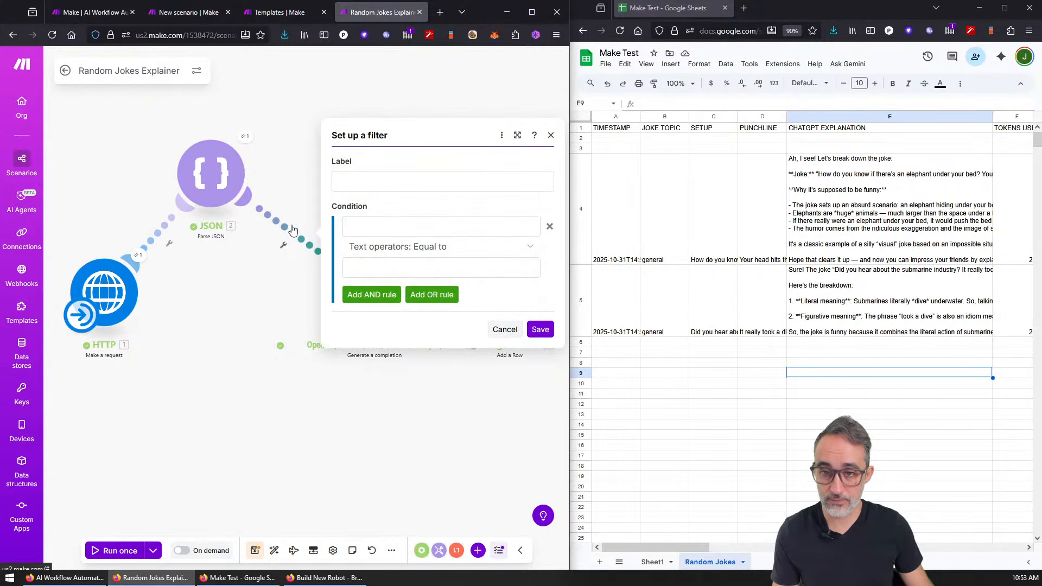
{"action": "left_click", "coordinate": [319, 131]}
{"action": "double_click", "coordinate": [319, 131]}
{"action": "type", "text": "route"}
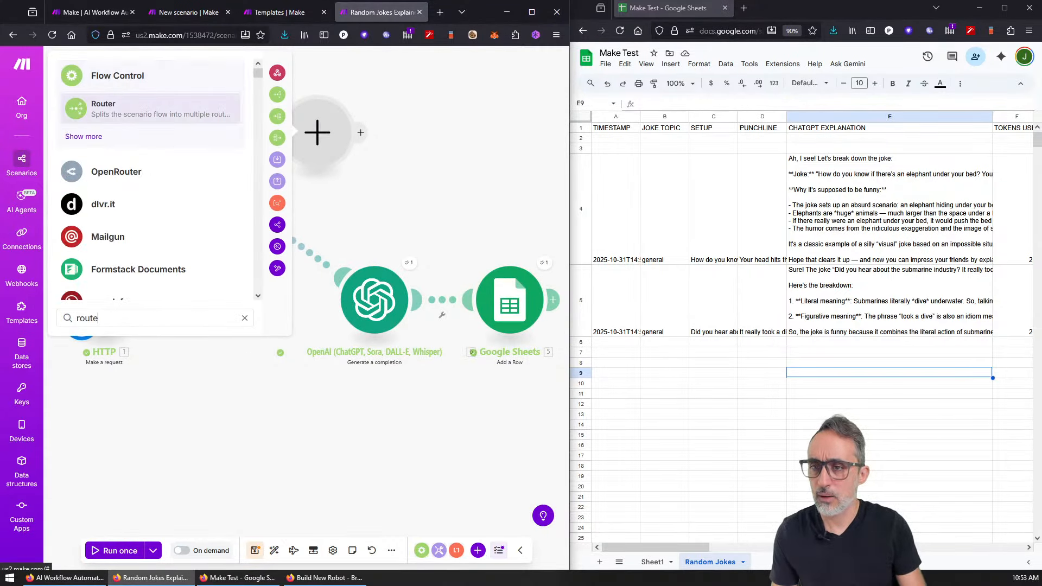
{"action": "left_click", "coordinate": [103, 109]}
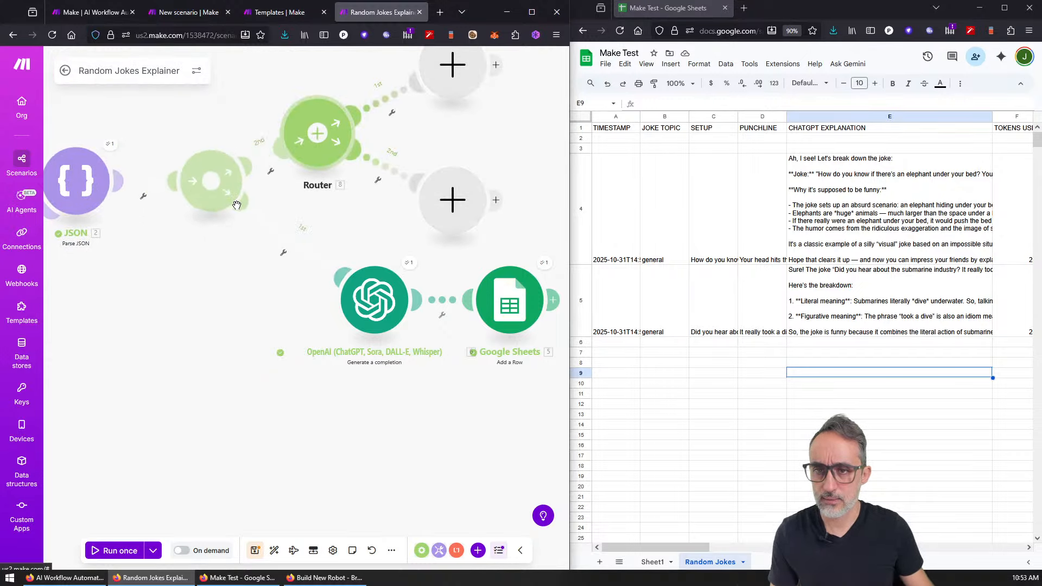
Step: Delete the accidentally added extra router, keeping one Router with an empty branch
{"action": "left_click", "coordinate": [317, 133]}
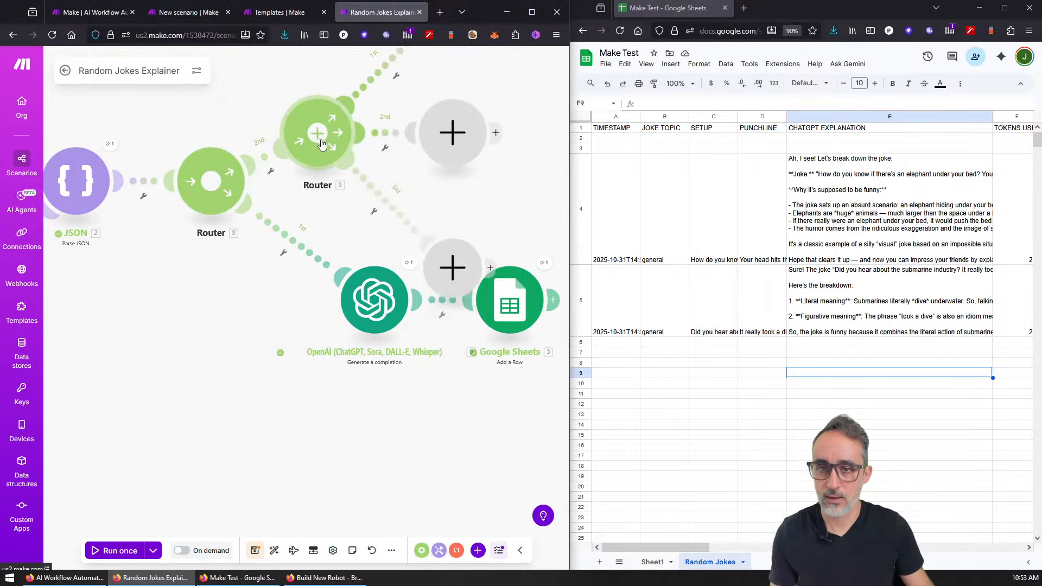
{"action": "left_click", "coordinate": [472, 150]}
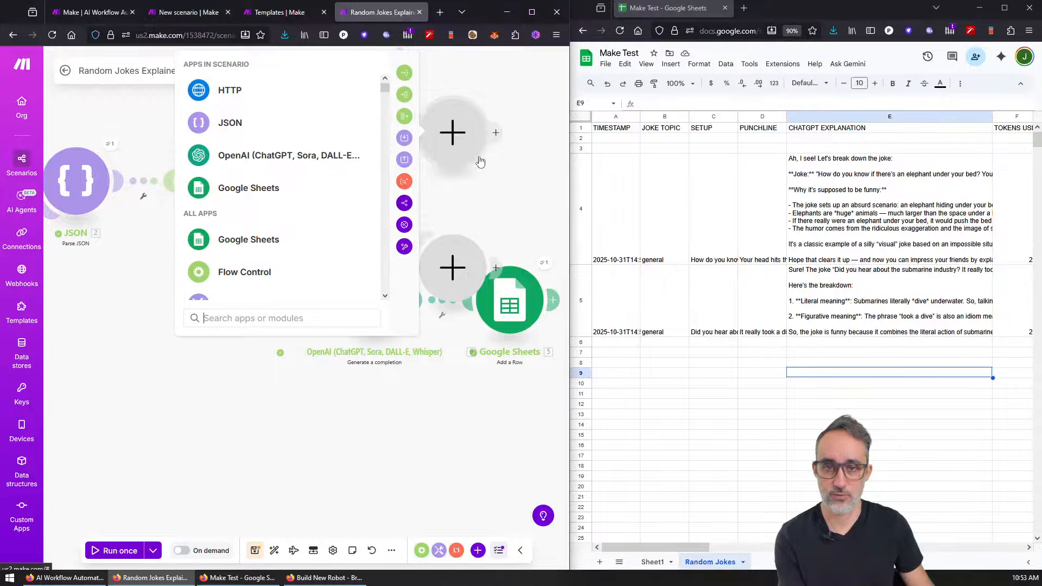
{"action": "left_click", "coordinate": [480, 162]}
{"action": "left_click_drag", "start_coordinate": [311, 205], "coordinate": [363, 330]}
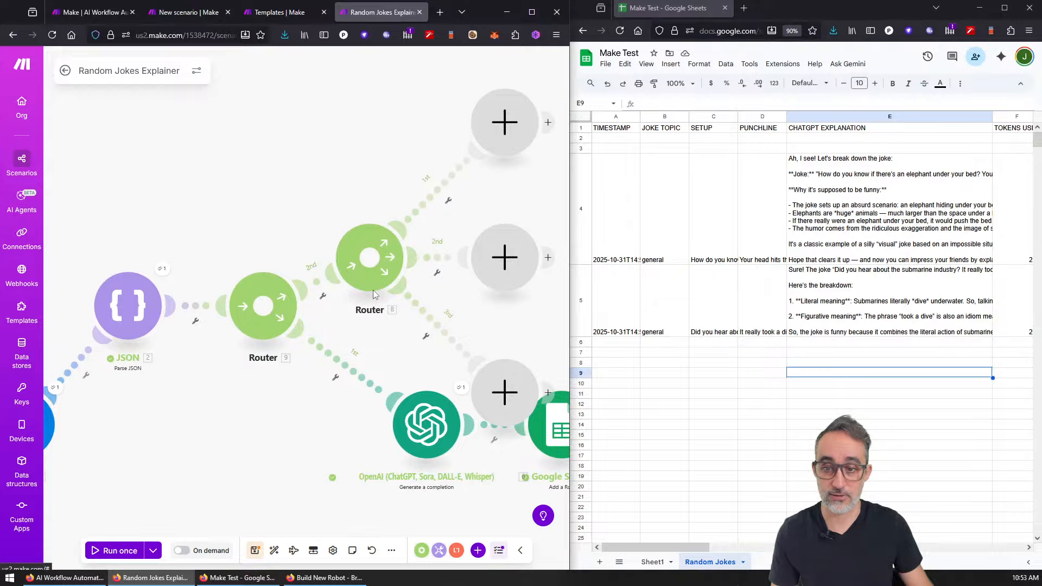
{"action": "right_click", "coordinate": [368, 261]}
{"action": "left_click", "coordinate": [404, 355]}
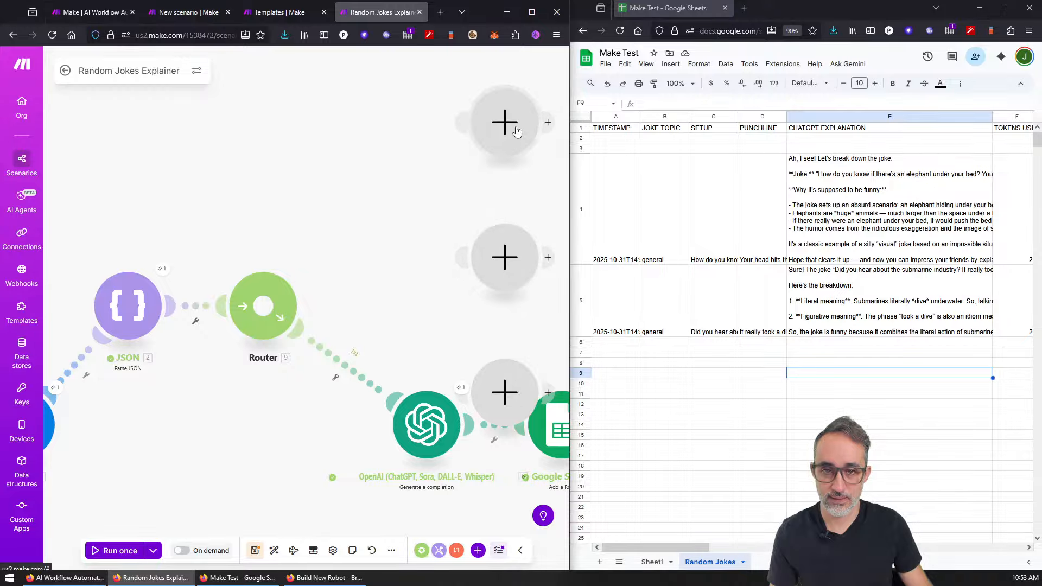
Step: Search 'too' and add a Tools Text aggregator module
{"action": "left_click", "coordinate": [495, 128]}
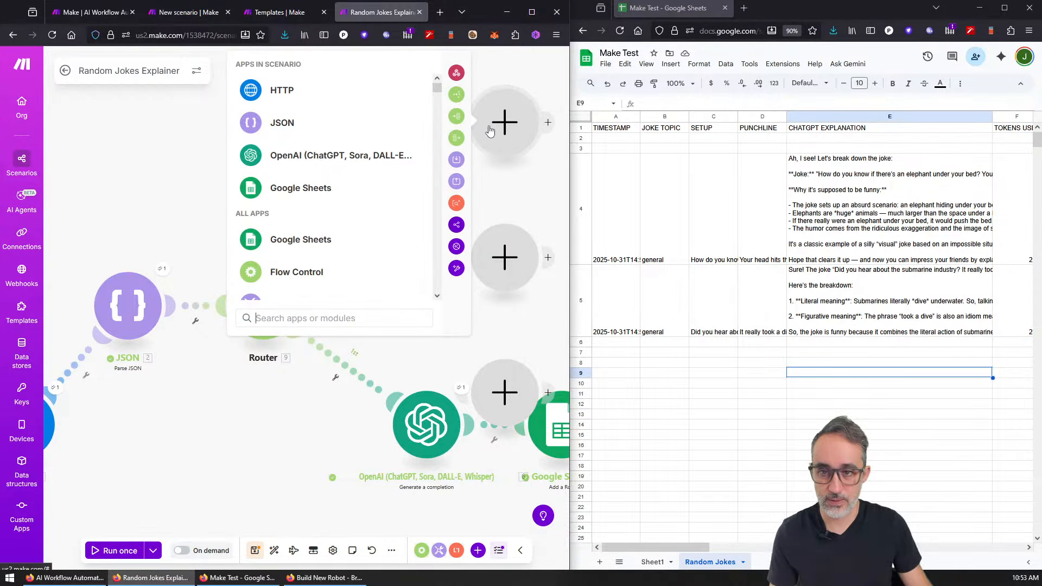
{"action": "type", "text": "too"}
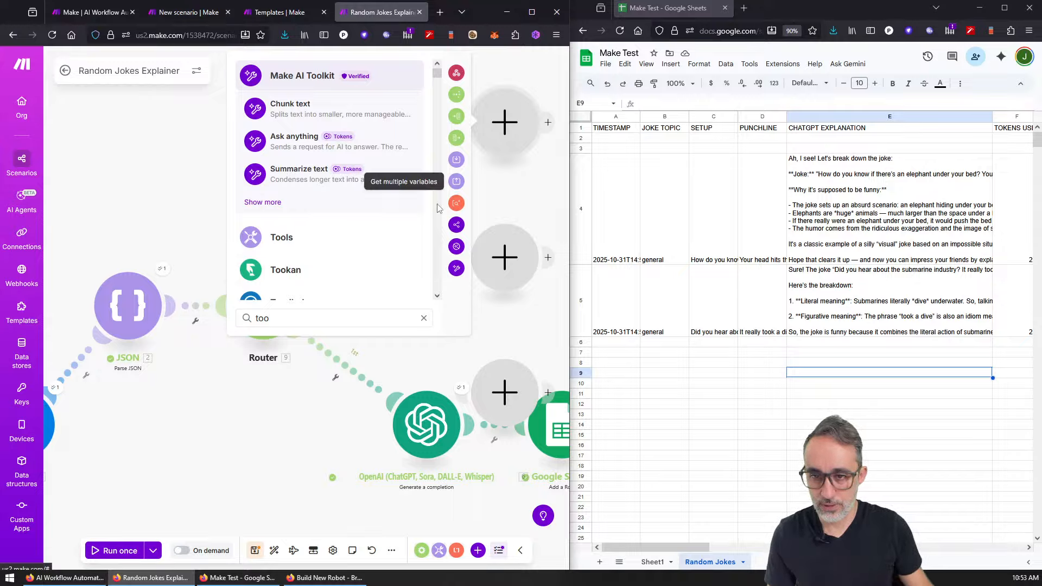
{"action": "left_click", "coordinate": [306, 237]}
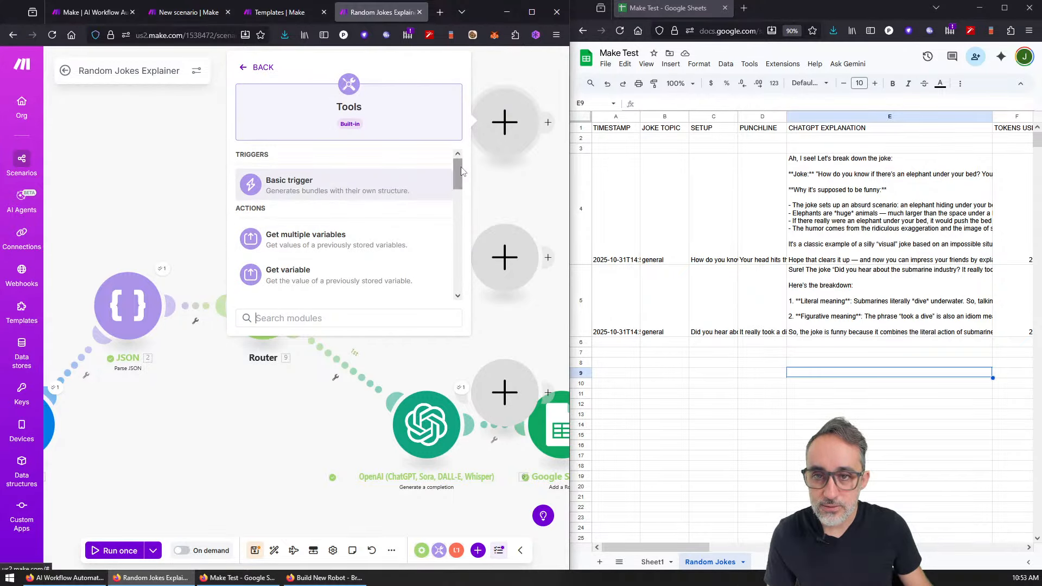
{"action": "left_click_drag", "start_coordinate": [457, 169], "coordinate": [463, 264]}
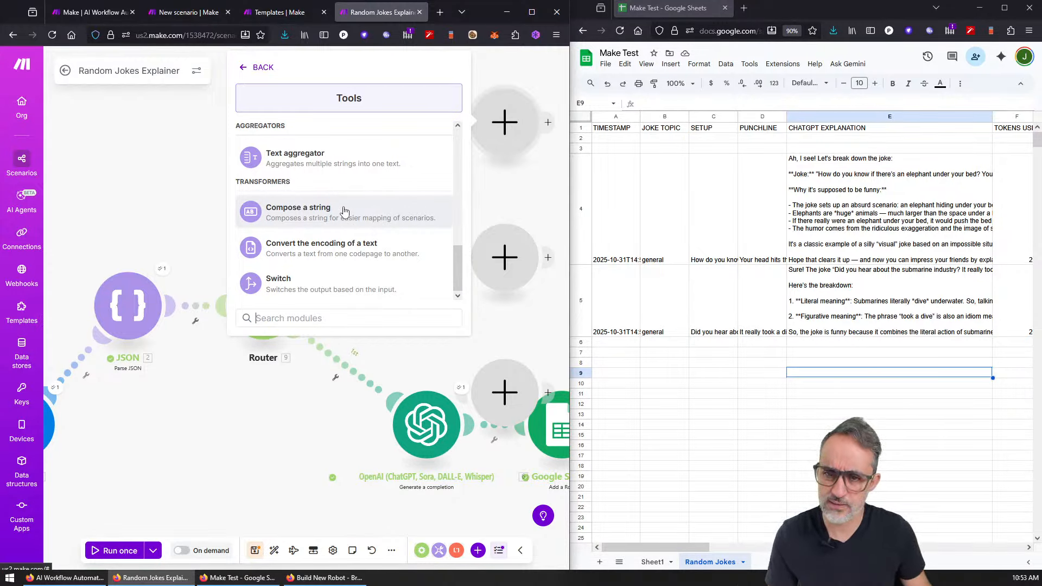
{"action": "left_click", "coordinate": [357, 174]}
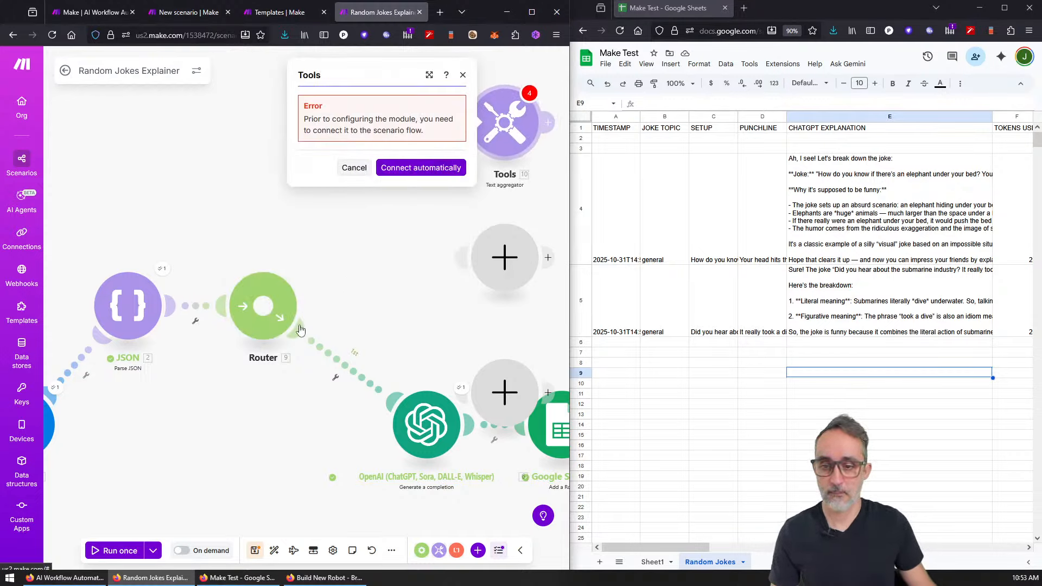
Step: Remove the empty placeholder and connect the Tools module as the Router's second route
{"action": "left_click", "coordinate": [426, 168]}
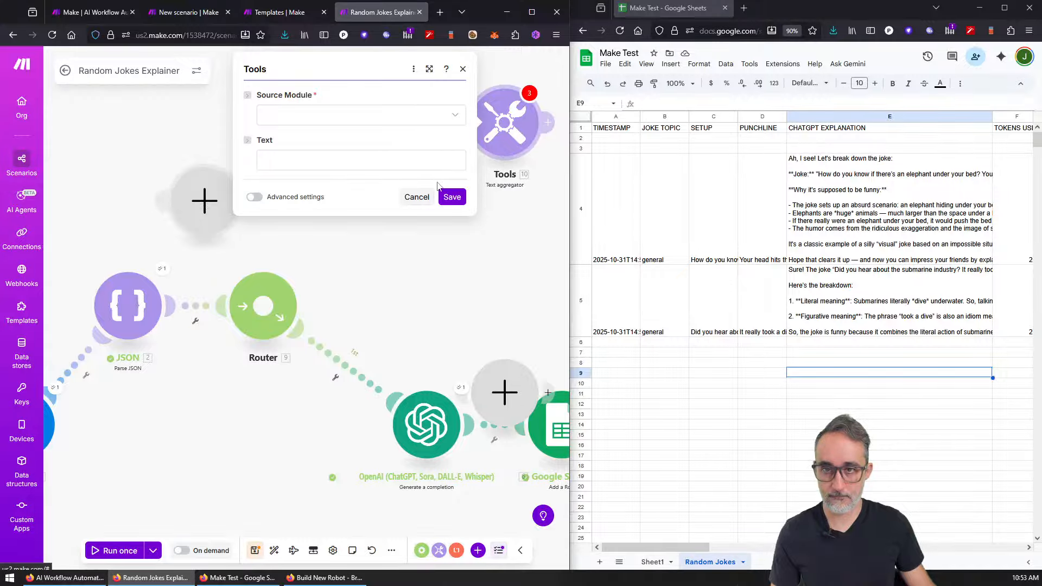
{"action": "left_click", "coordinate": [417, 197]}
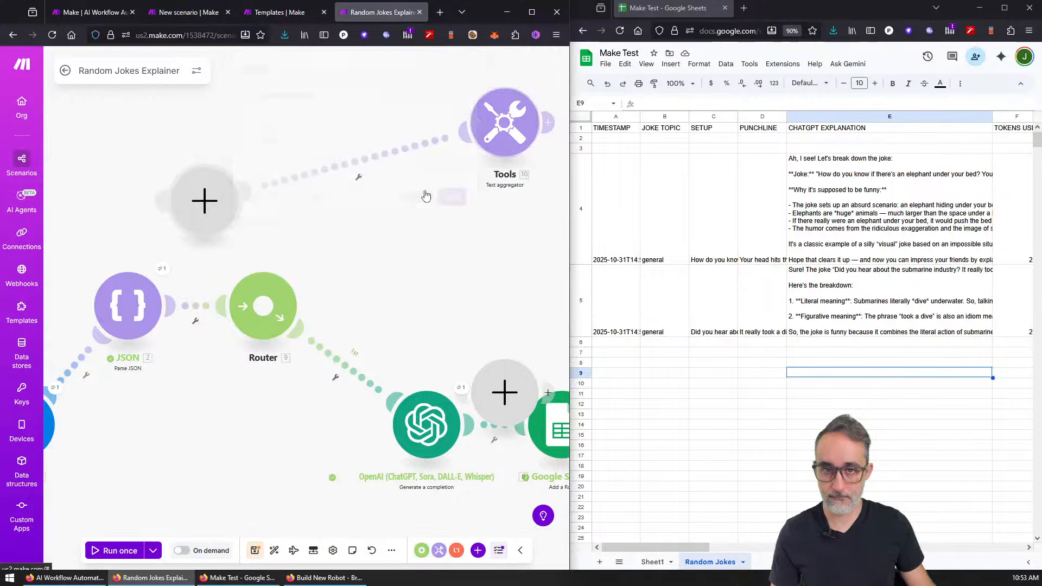
{"action": "left_click", "coordinate": [217, 200]}
{"action": "left_click", "coordinate": [206, 202]}
{"action": "left_click", "coordinate": [207, 215]}
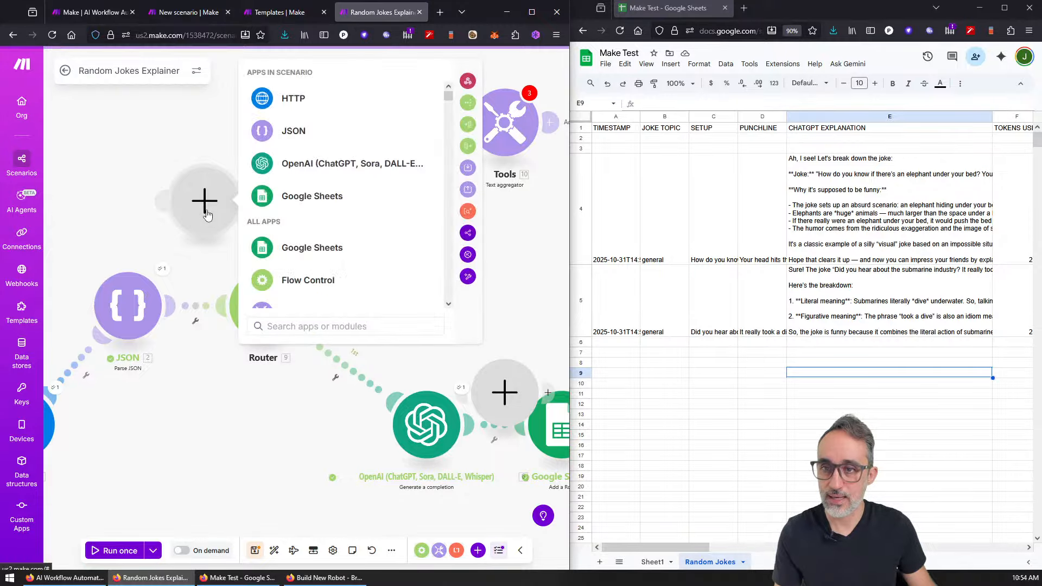
{"action": "left_click", "coordinate": [207, 215]}
{"action": "right_click", "coordinate": [202, 205]}
{"action": "left_click", "coordinate": [247, 230]}
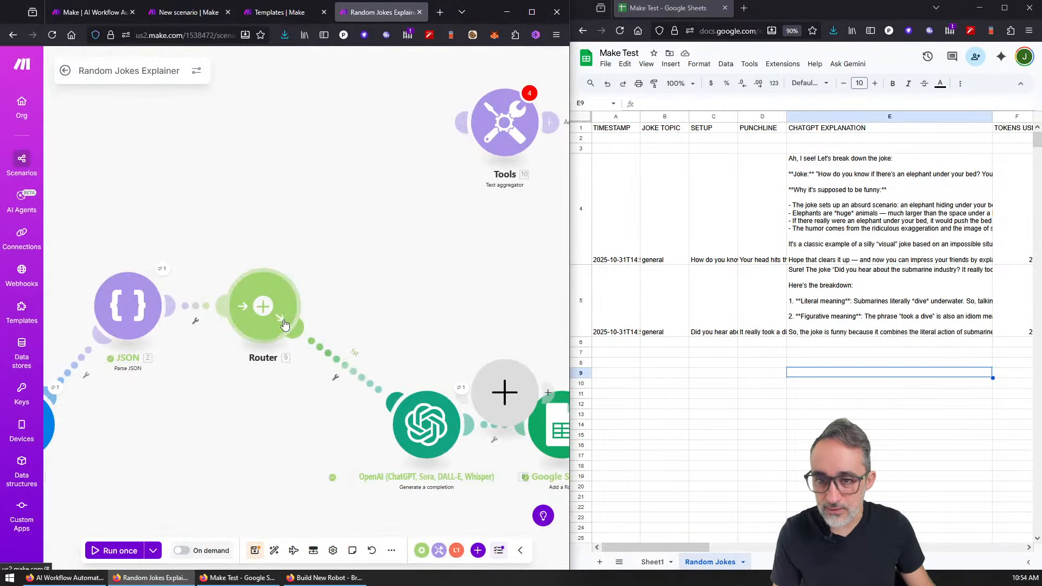
{"action": "left_click", "coordinate": [284, 325]}
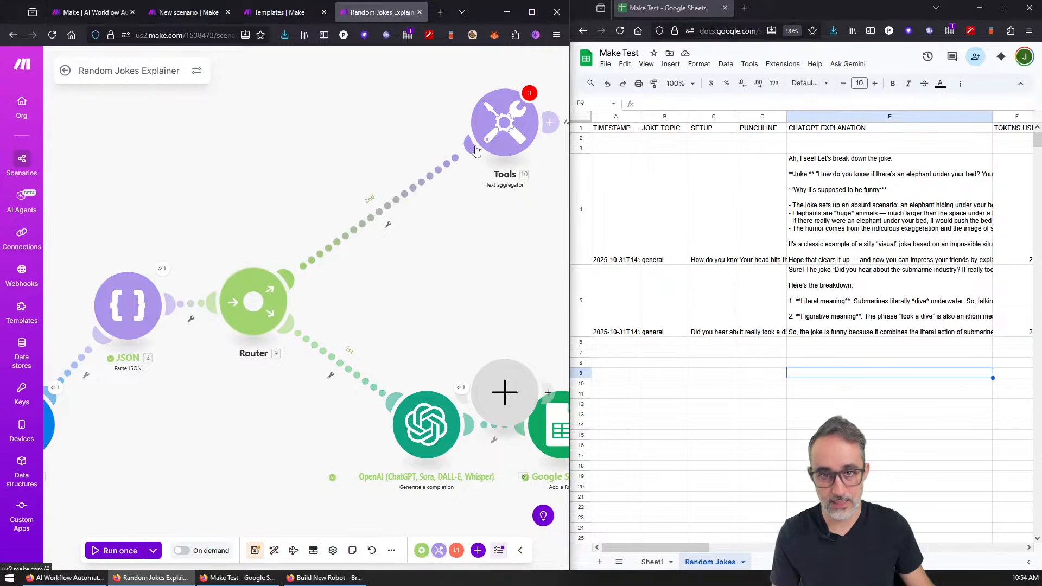
{"action": "left_click_drag", "start_coordinate": [475, 150], "coordinate": [373, 225]}
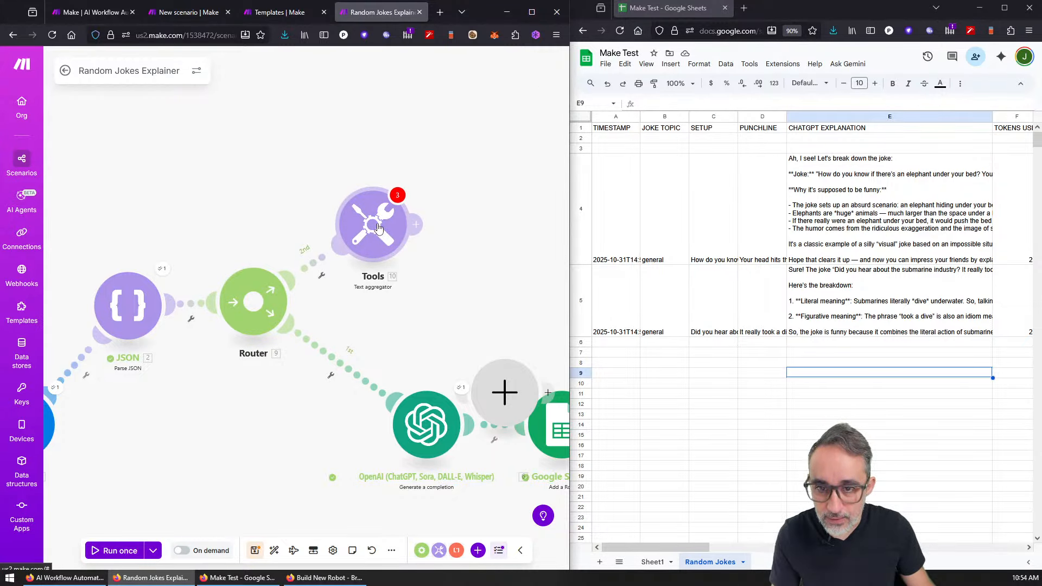
Step: Set the aggregator's source to Parse JSON and its text to setup, punchline '(topic: 2.type)'; save
{"action": "left_click", "coordinate": [378, 228]}
{"action": "left_click", "coordinate": [240, 206]}
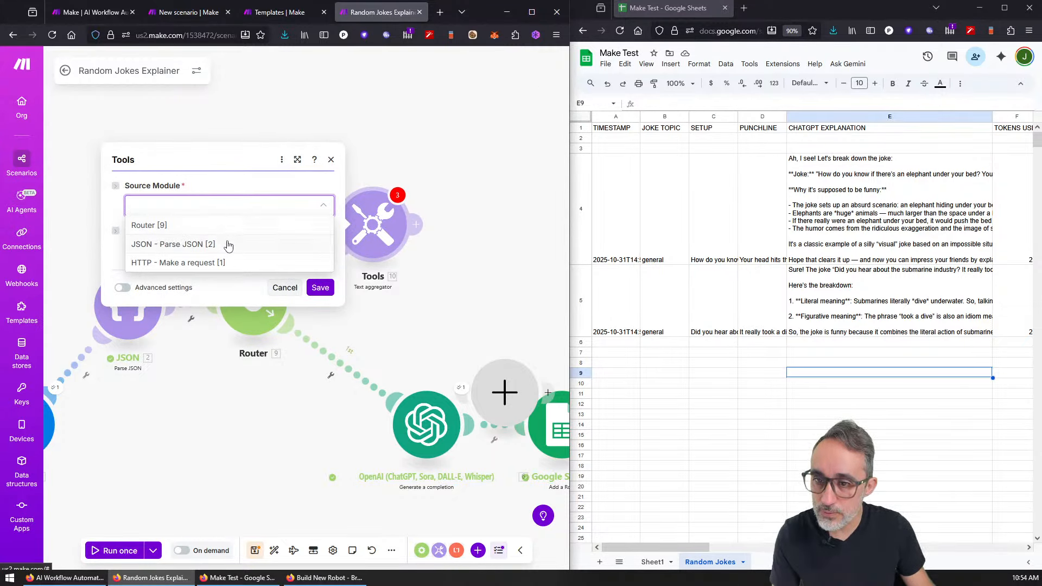
{"action": "left_click", "coordinate": [226, 243]}
{"action": "left_click", "coordinate": [228, 250]}
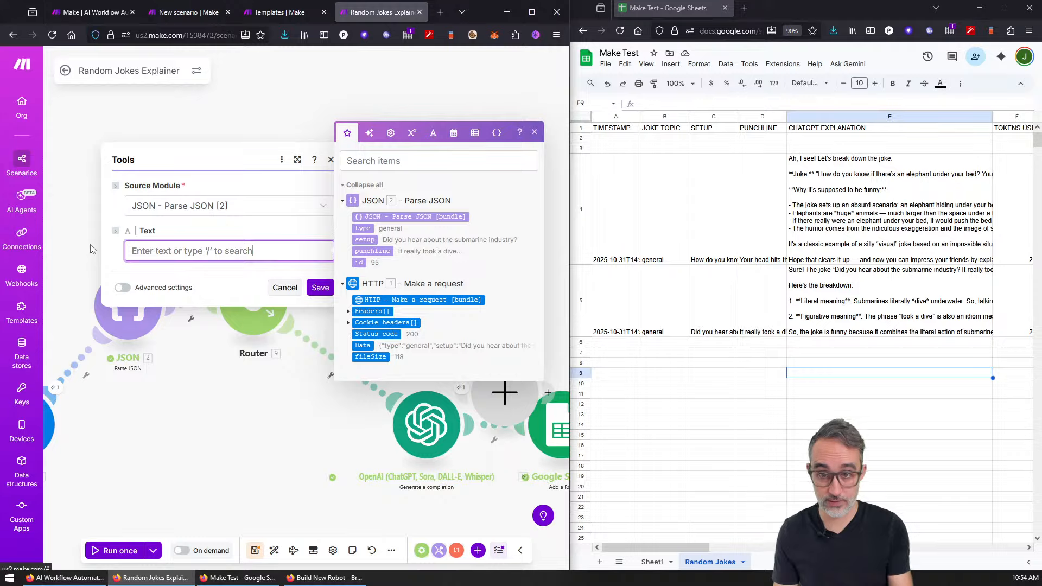
{"action": "left_click", "coordinate": [361, 239]}
{"action": "left_click", "coordinate": [364, 250]}
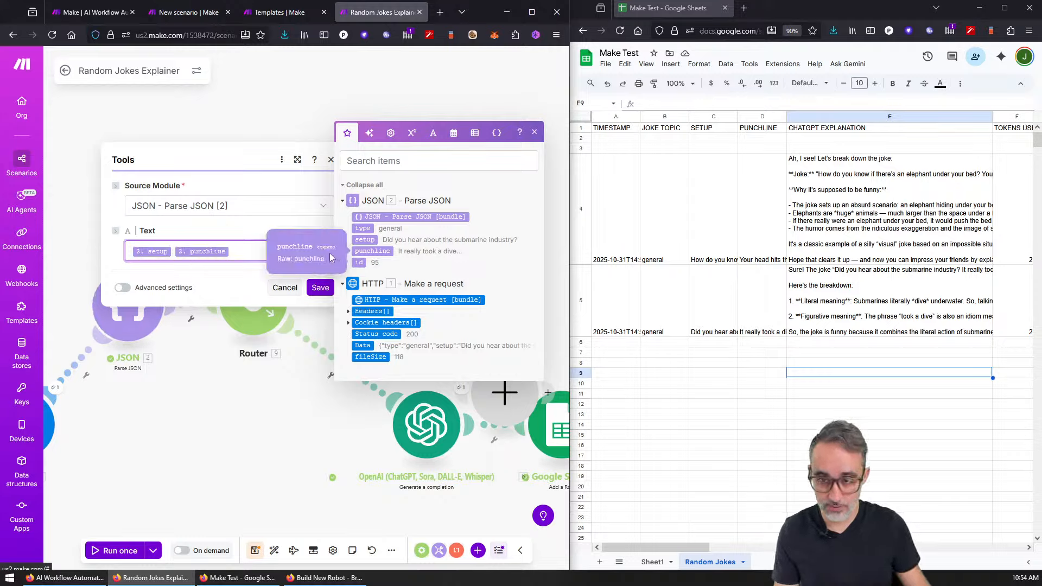
{"action": "type", "text": "(to"}
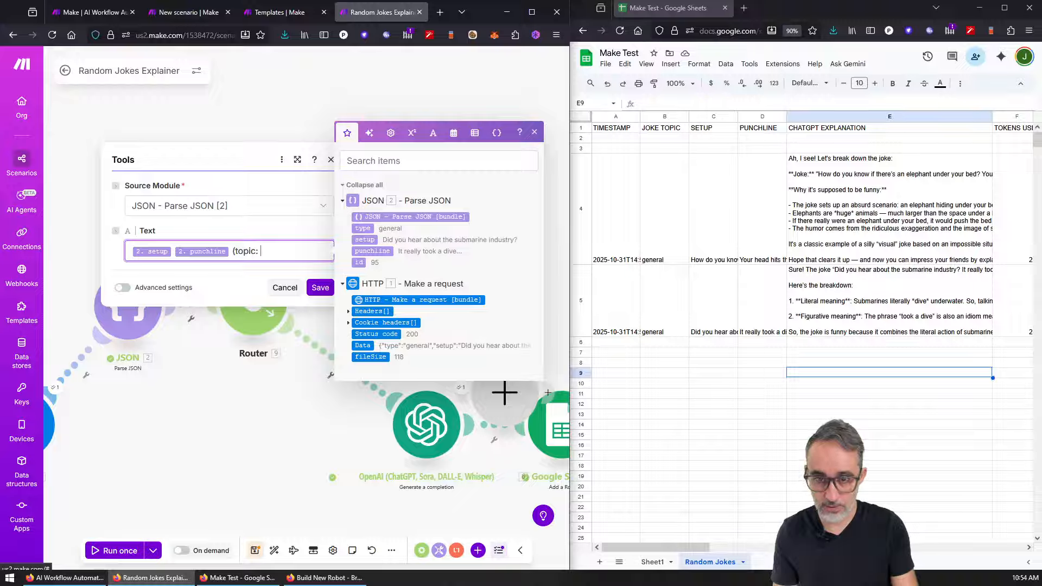
{"action": "type", "text": "pic:"}
{"action": "left_click", "coordinate": [363, 228]}
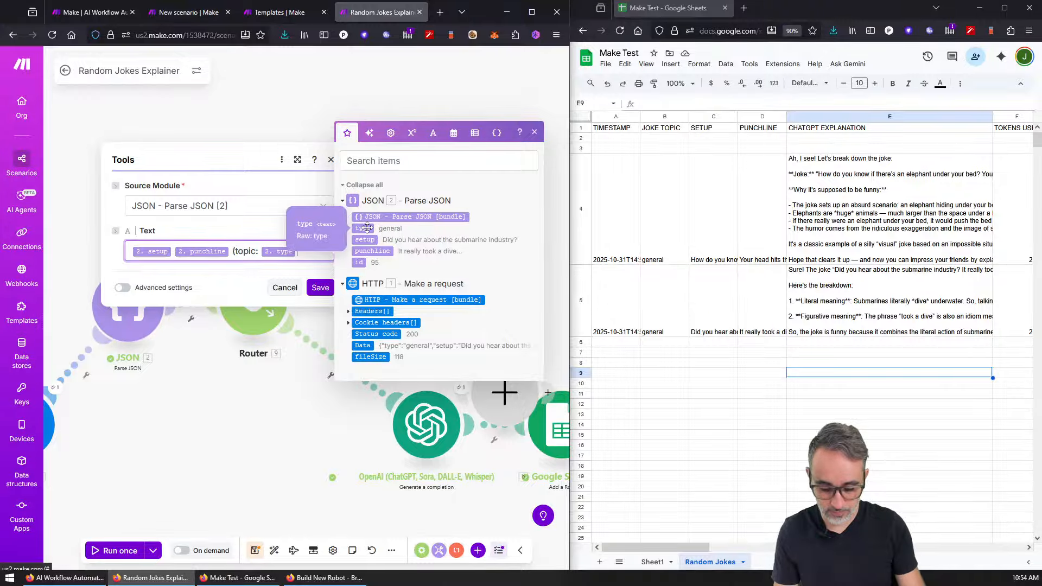
{"action": "type", "text": ")"}
{"action": "left_click", "coordinate": [325, 288]}
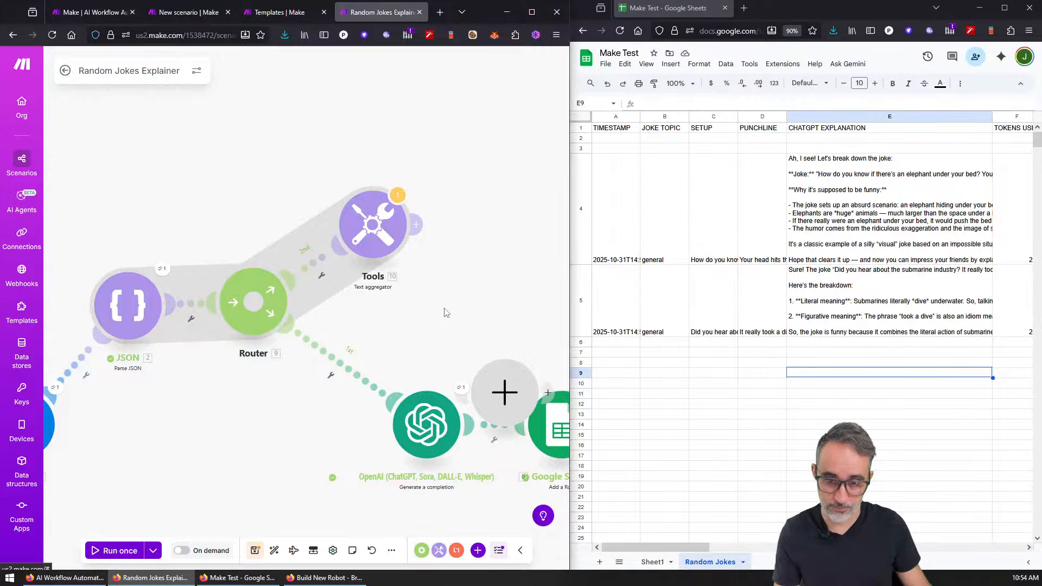
{"action": "right_click", "coordinate": [470, 286]}
{"action": "left_click", "coordinate": [271, 386]}
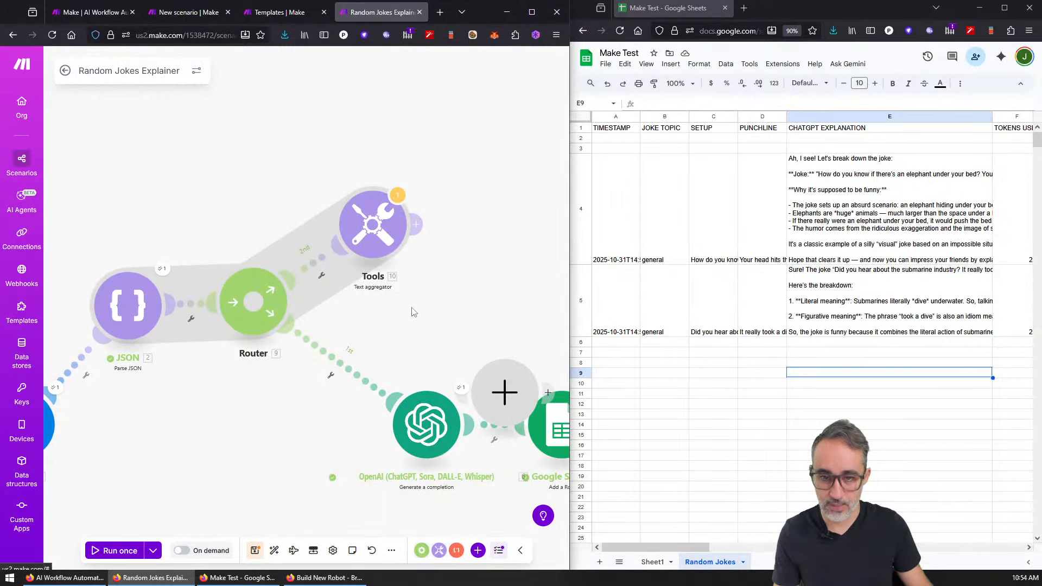
Step: Line up OpenAI beside Tools, delete the empty placeholder module, and place Google Sheets after OpenAI
{"action": "right_click", "coordinate": [425, 248]}
{"action": "left_click", "coordinate": [365, 459]}
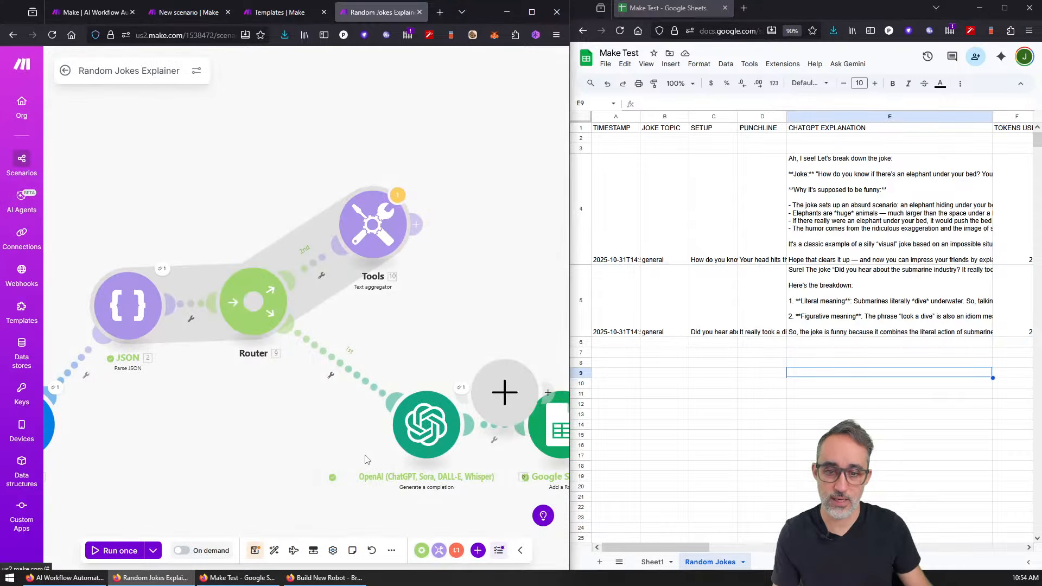
{"action": "left_click_drag", "start_coordinate": [424, 426], "coordinate": [447, 291]}
{"action": "left_click_drag", "start_coordinate": [443, 449], "coordinate": [322, 409]}
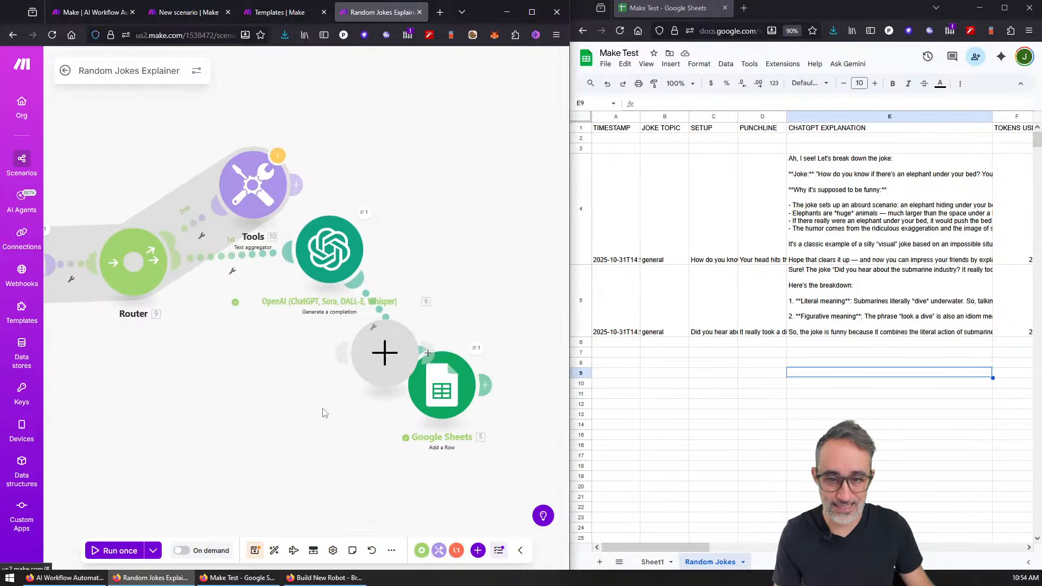
{"action": "right_click", "coordinate": [385, 353]}
{"action": "left_click", "coordinate": [428, 387]}
{"action": "left_click_drag", "start_coordinate": [437, 388], "coordinate": [461, 247]}
Step: Move Tools below the Router's second route and align the HTTP module with JSON
{"action": "left_click_drag", "start_coordinate": [244, 236], "coordinate": [129, 477]}
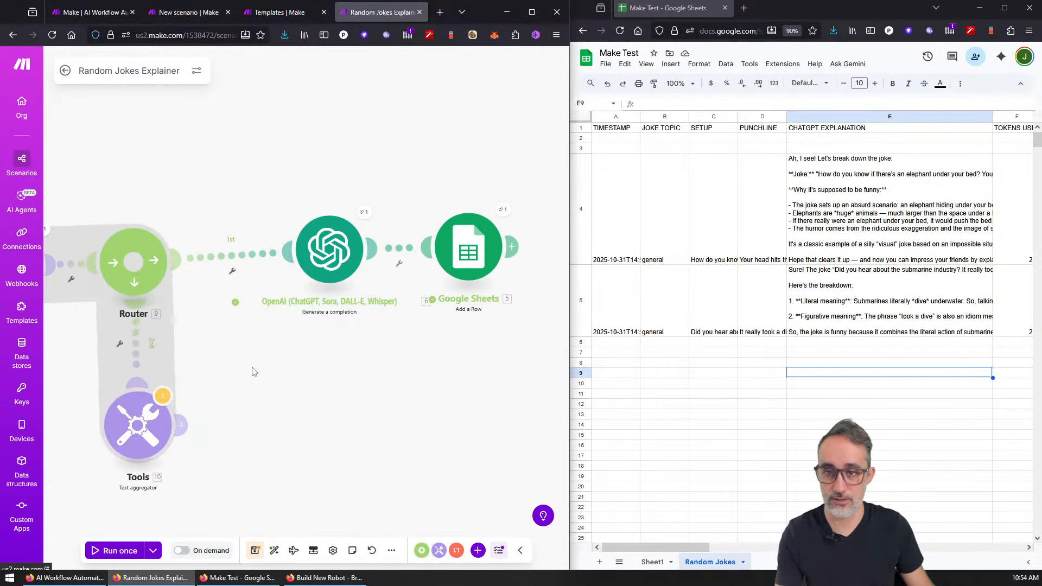
{"action": "left_click_drag", "start_coordinate": [254, 372], "coordinate": [428, 317]}
{"action": "scroll", "coordinate": [428, 317], "scroll_direction": "down", "scroll_amount": 4}
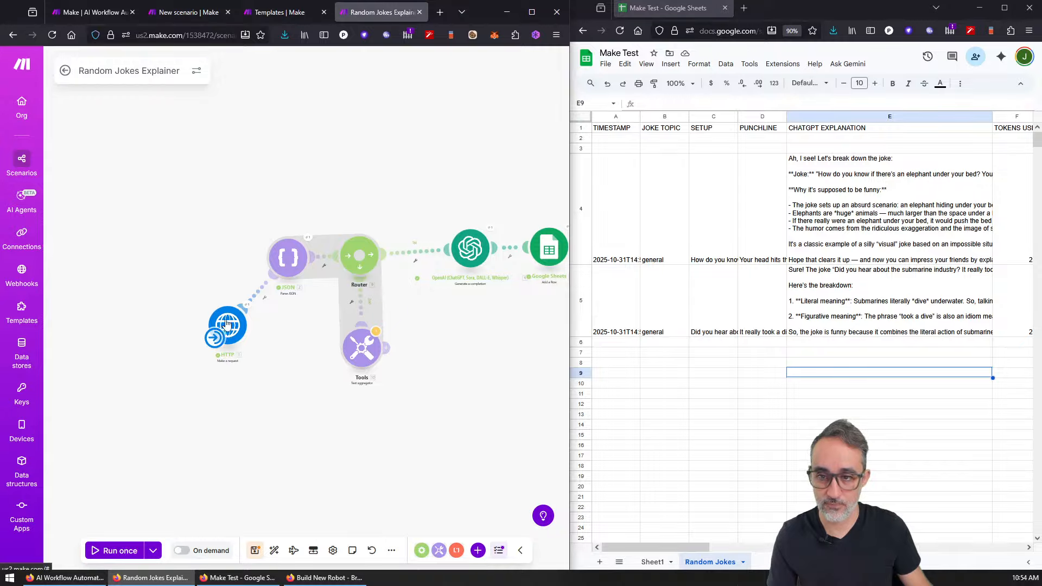
{"action": "left_click_drag", "start_coordinate": [227, 325], "coordinate": [209, 261]}
{"action": "left_click_drag", "start_coordinate": [477, 360], "coordinate": [386, 344]}
{"action": "scroll", "coordinate": [386, 344], "scroll_direction": "up", "scroll_amount": 2}
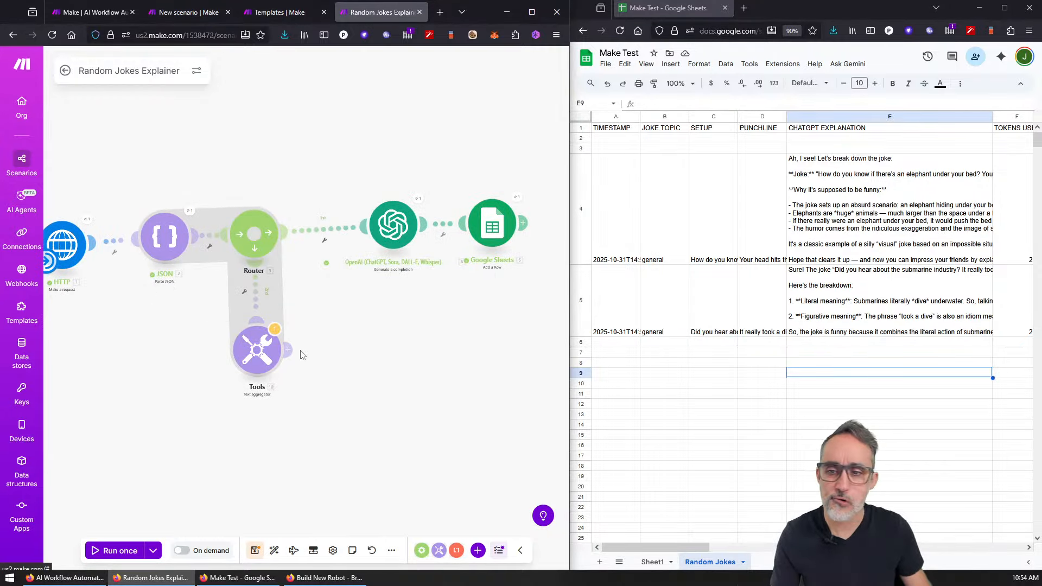
Step: Search 'opena' after the Tools aggregator and add OpenAI's Generate images module
{"action": "scroll", "coordinate": [350, 358], "scroll_direction": "up", "scroll_amount": 3}
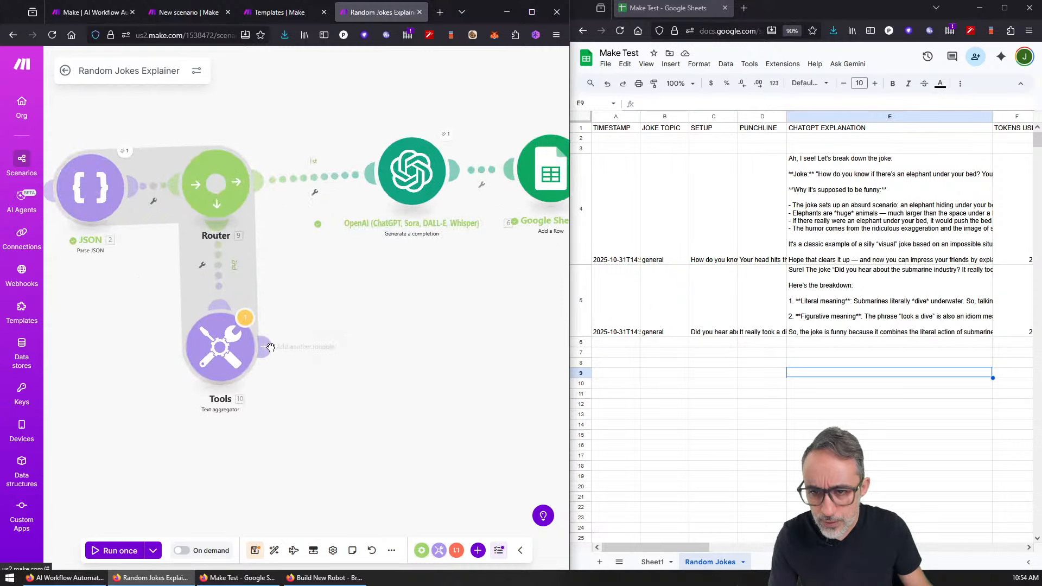
{"action": "left_click", "coordinate": [264, 348]}
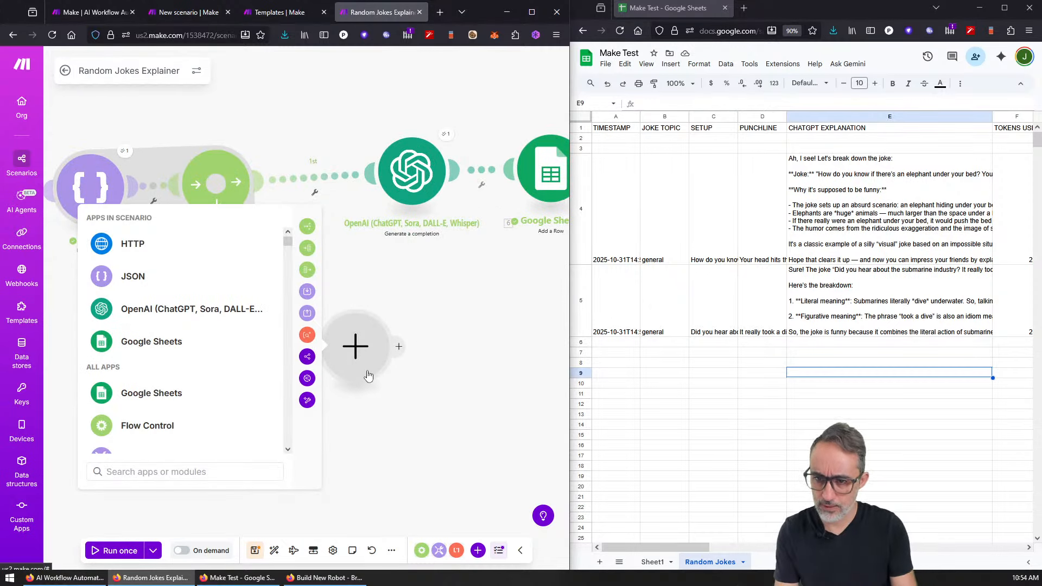
{"action": "type", "text": "opena"}
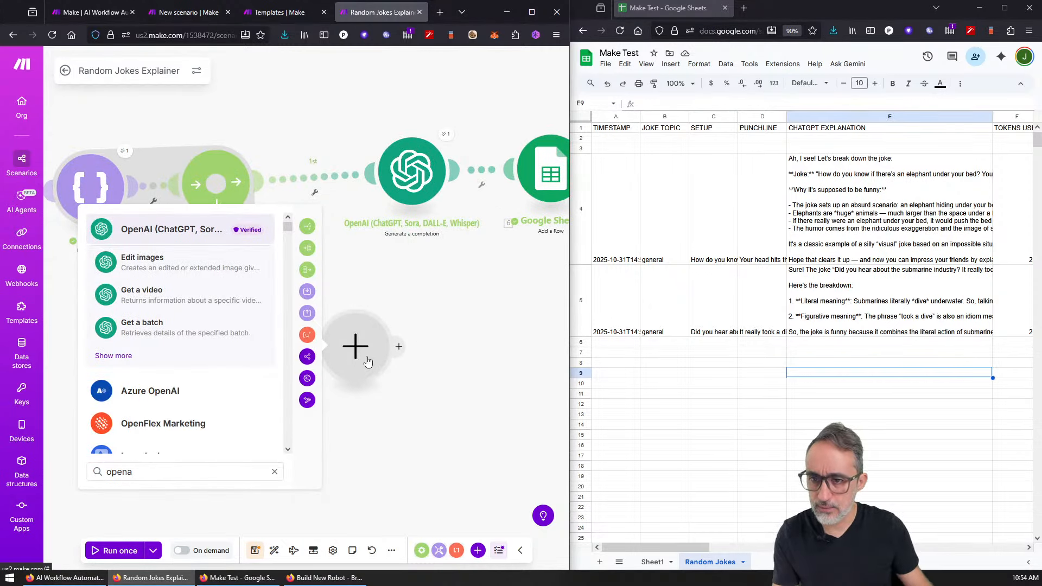
{"action": "left_click", "coordinate": [113, 357]}
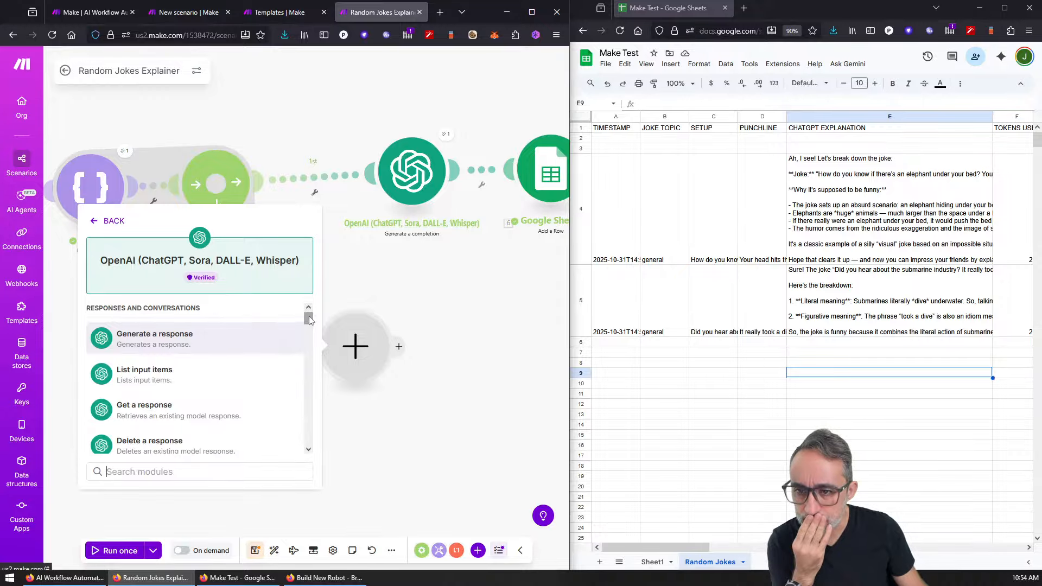
{"action": "scroll", "coordinate": [255, 325], "scroll_direction": "down", "scroll_amount": 10}
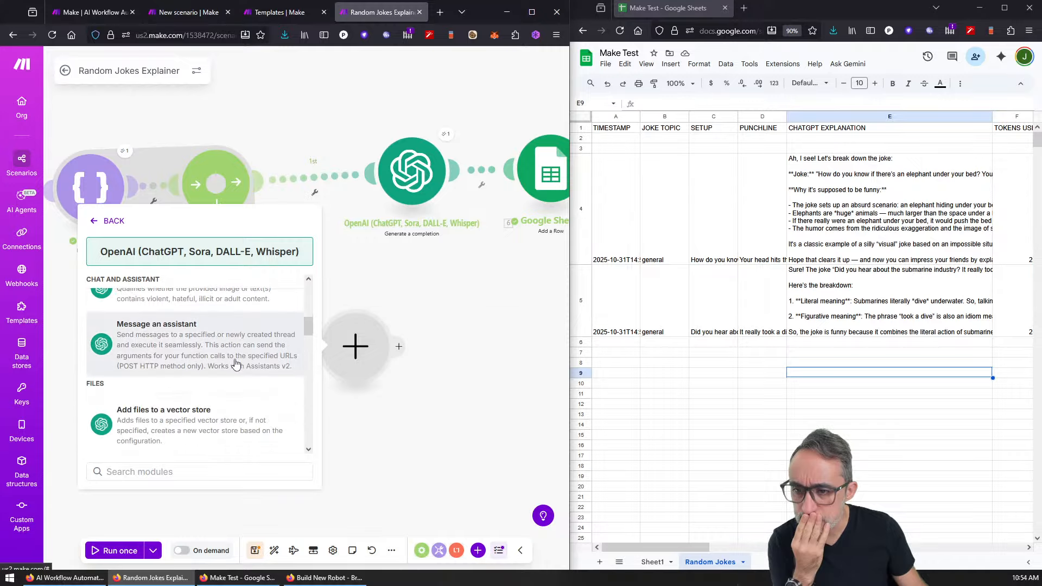
{"action": "scroll", "coordinate": [235, 364], "scroll_direction": "down", "scroll_amount": 10}
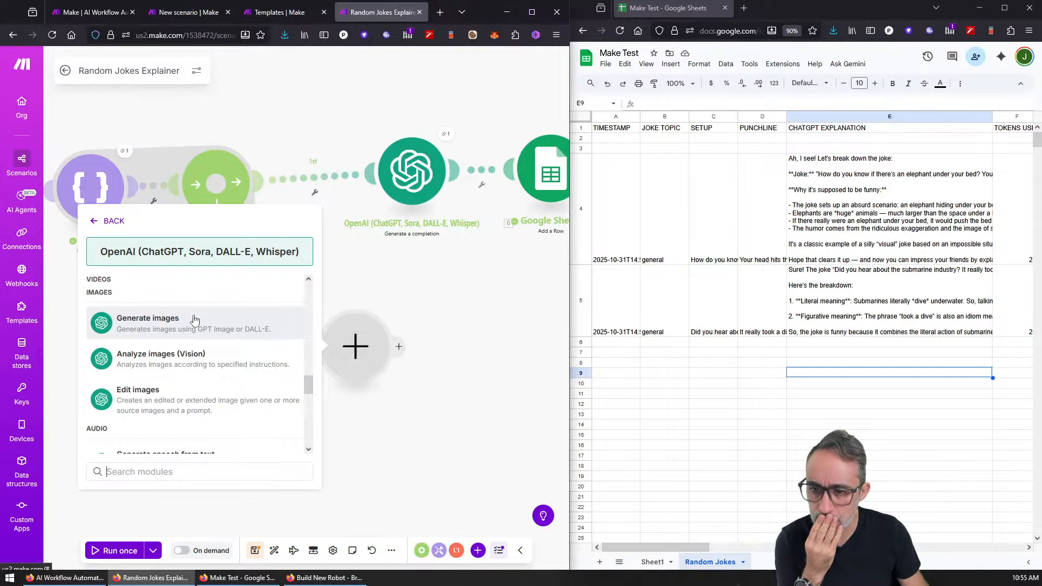
{"action": "left_click", "coordinate": [194, 319]}
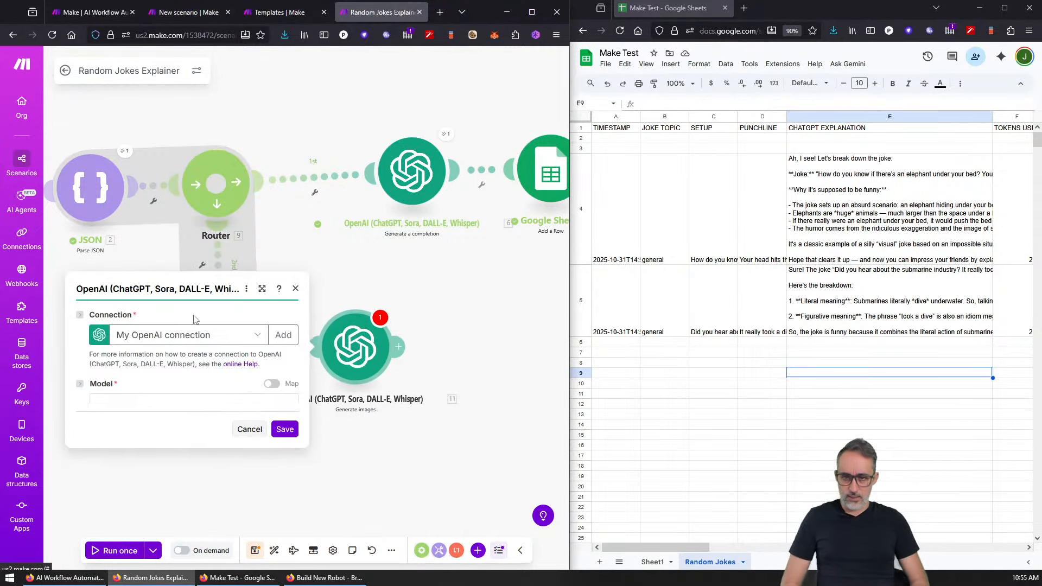
Step: Check the Model list (GPT Image 1, GPT Image 1 mini, Dall-E 3, Dall-E 2) and open a new browser tab
{"action": "left_click", "coordinate": [216, 386]}
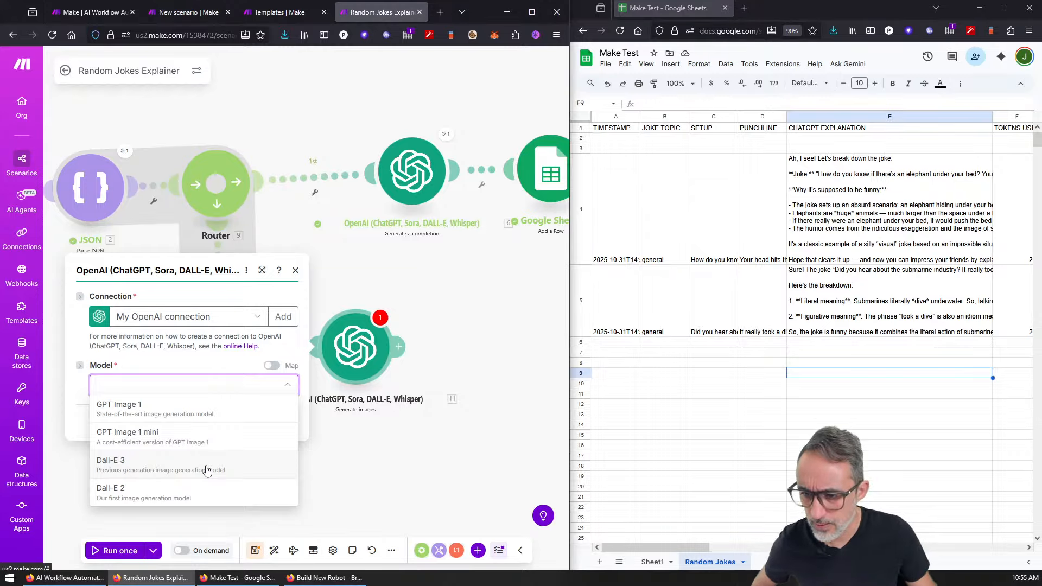
{"action": "left_click", "coordinate": [444, 10]}
Step: Search Google for 'openai latest image models', confirm gpt-image-1, and return to the Random Jokes Explainer tab
{"action": "type", "text": "openai la"}
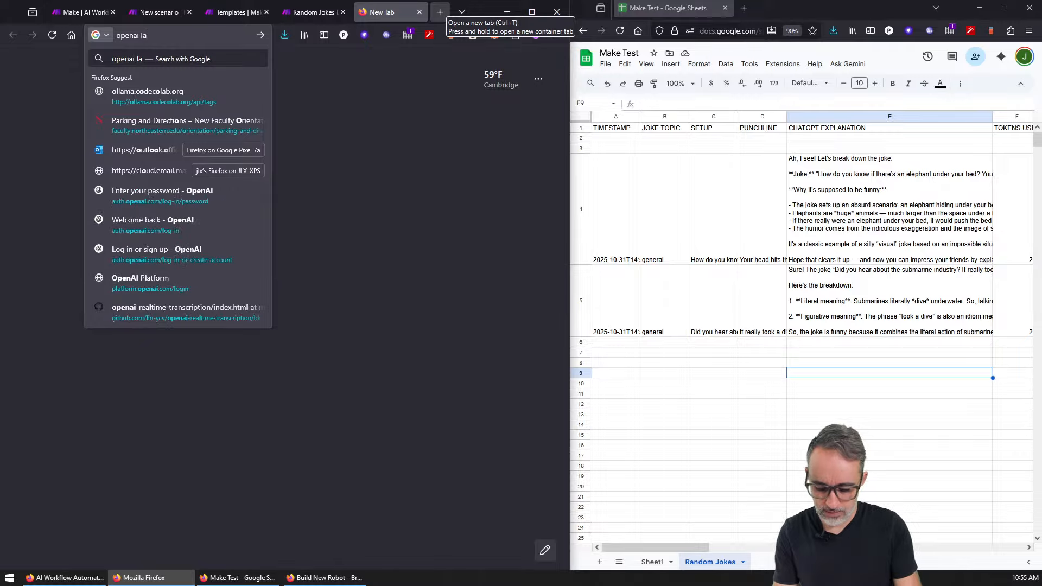
{"action": "type", "text": "test ai model"}
{"action": "key", "text": "Return"}
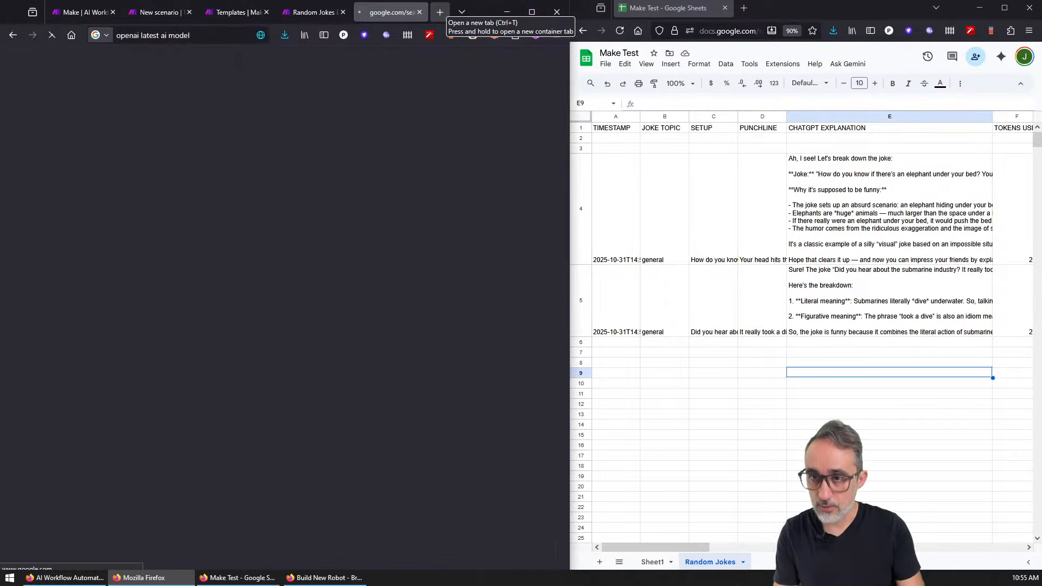
{"action": "left_click", "coordinate": [193, 78]}
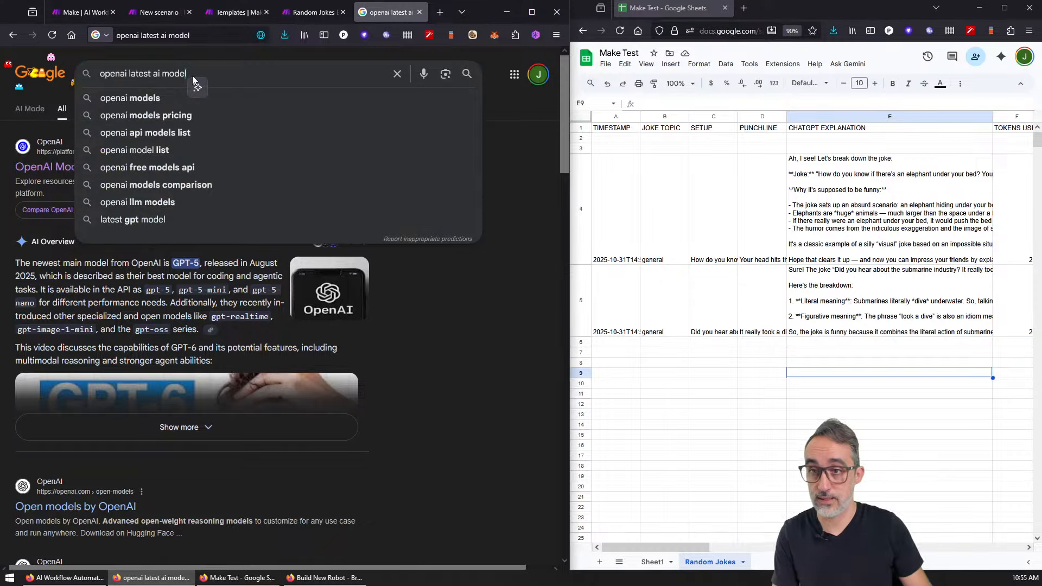
{"action": "type", "text": "image"}
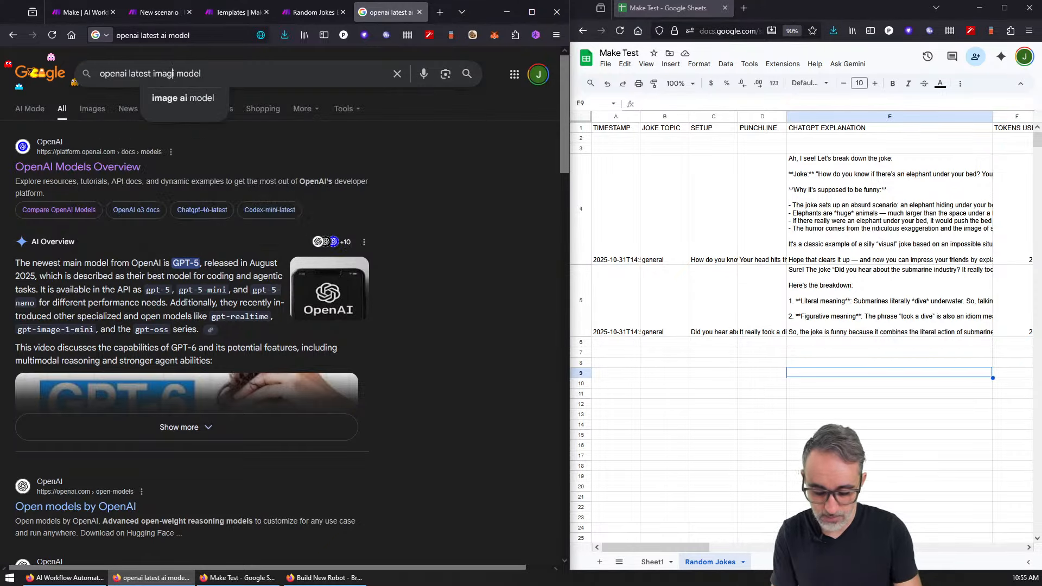
{"action": "key", "text": "End"}
{"action": "type", "text": "s"}
{"action": "key", "text": "Return"}
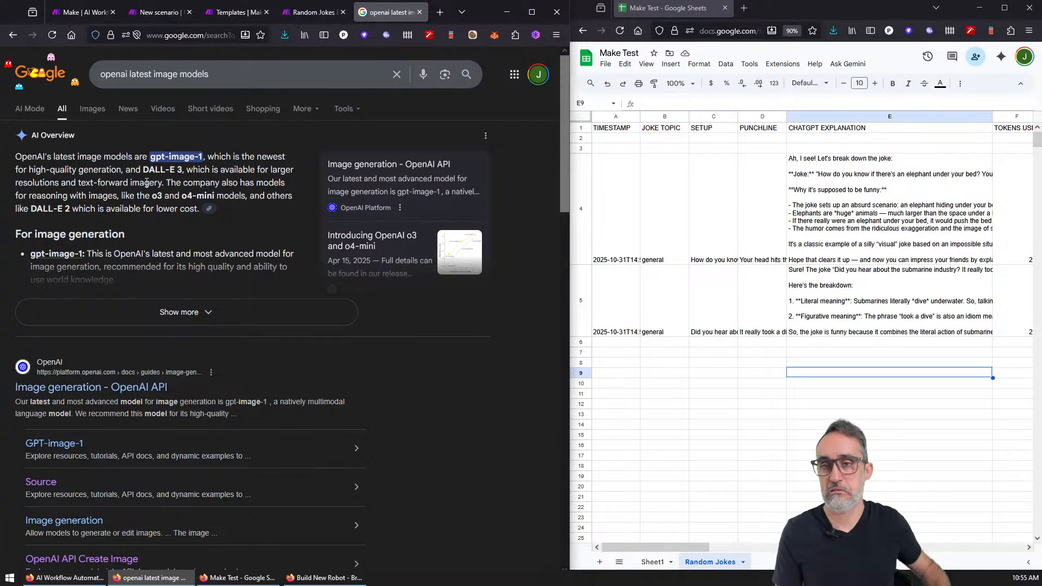
{"action": "left_click", "coordinate": [310, 12]}
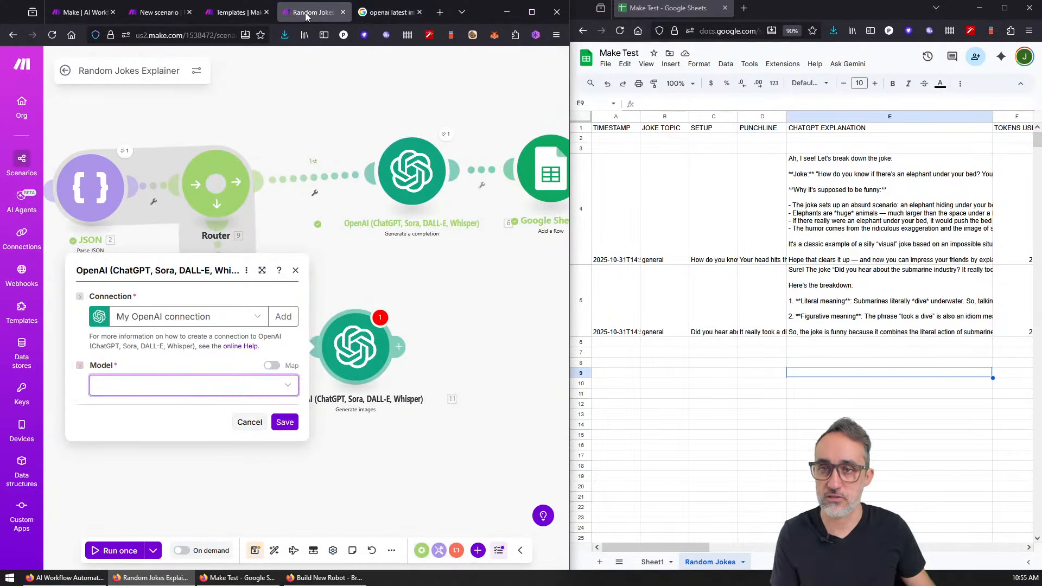
Step: Choose GPT Image 1 as the image model and place the cursor in the Prompt field
{"action": "left_click", "coordinate": [203, 386]}
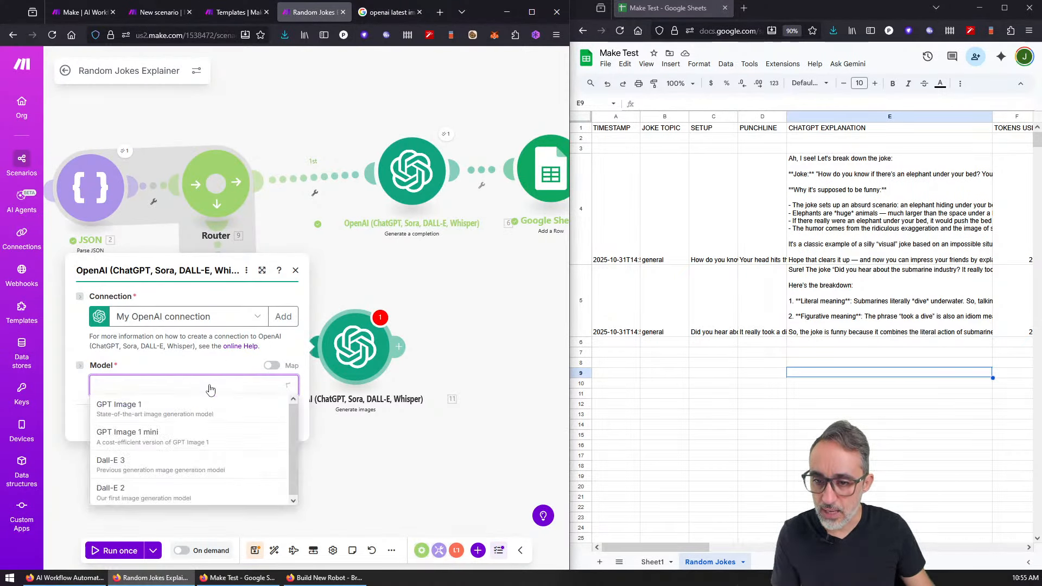
{"action": "left_click", "coordinate": [165, 408]}
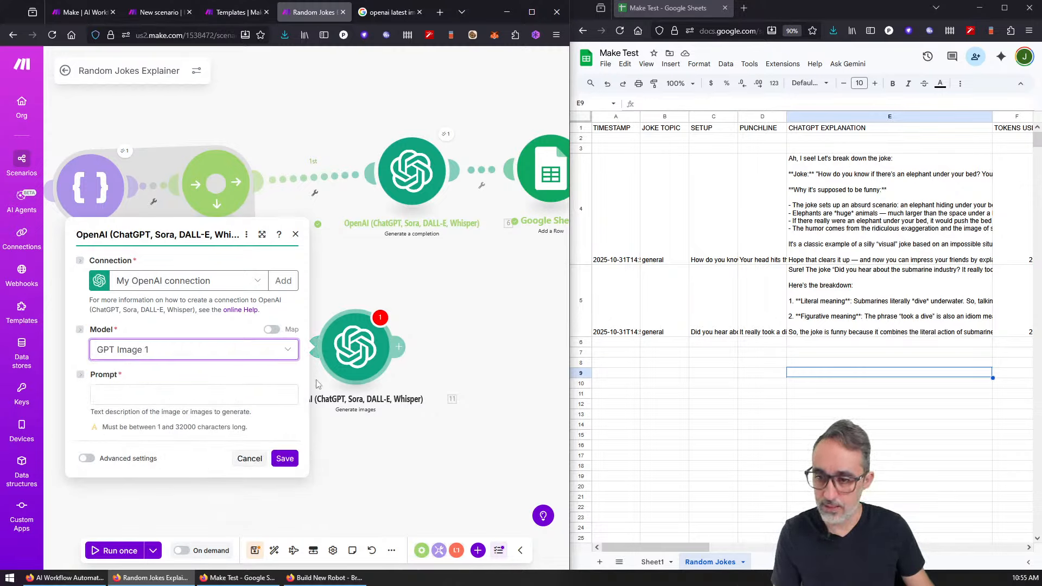
{"action": "left_click", "coordinate": [264, 400]}
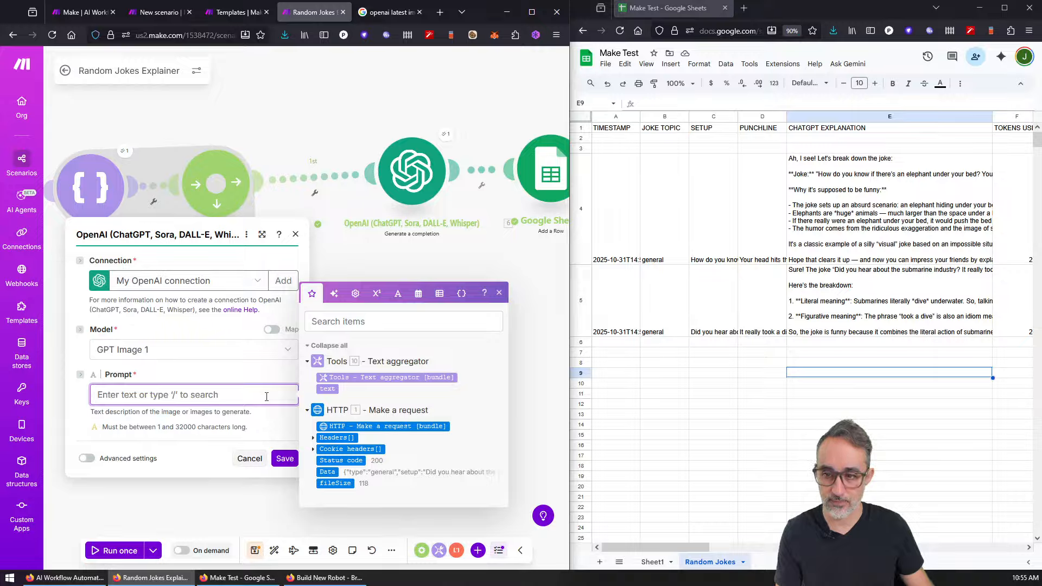
Step: Write a prompt with the mapped Tools 10. text joke asking for a black-and-white cartoonish newspaper-style illustration, then save
{"action": "type", "text": "I"}
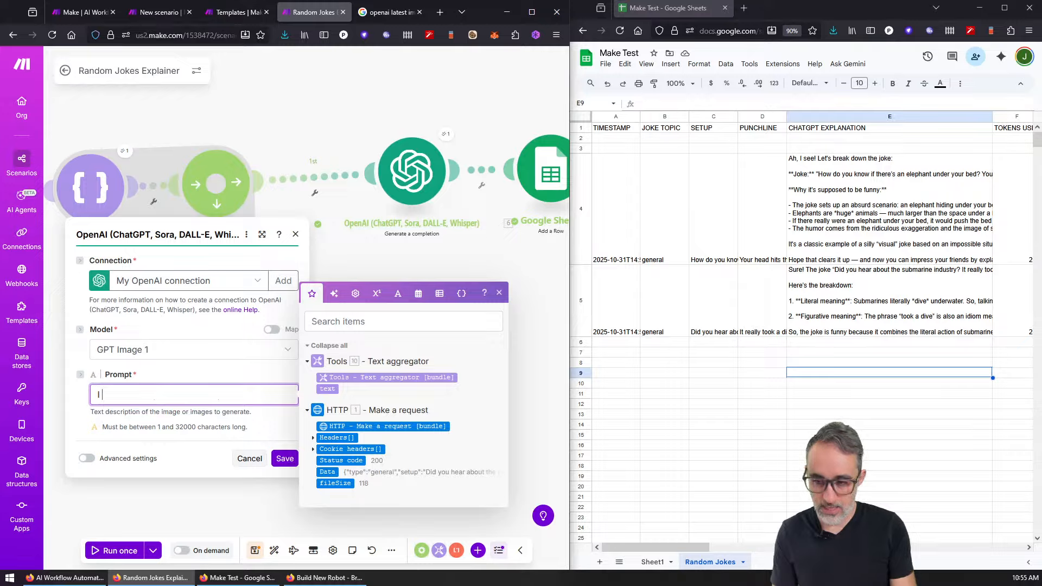
{"action": "type", "text": " just "}
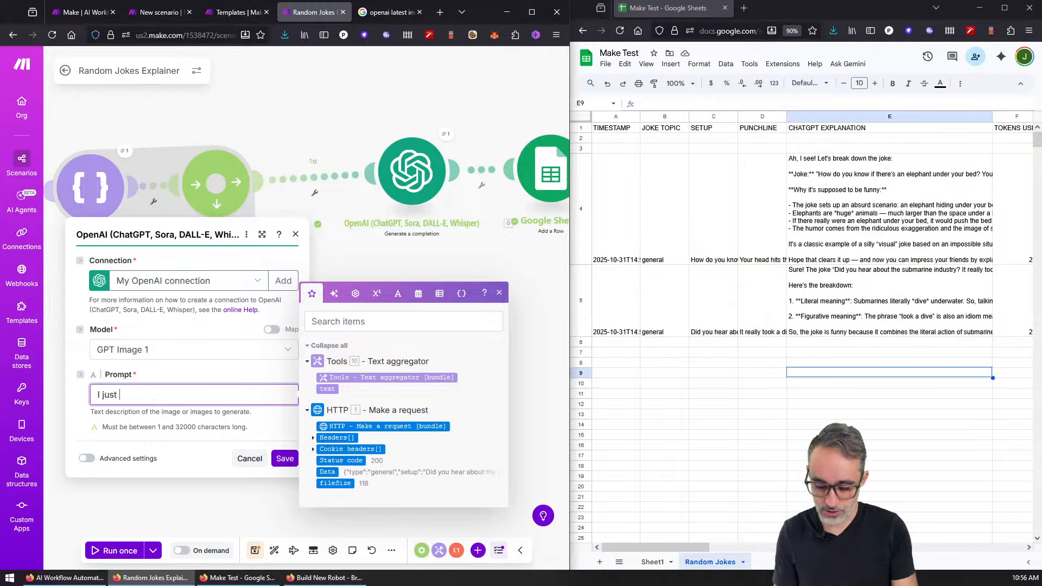
{"action": "type", "text": "h"}
{"action": "key", "text": "BackSpace"}
{"action": "key", "text": "BackSpace"}
{"action": "key", "text": "BackSpace"}
{"action": "key", "text": "BackSpace"}
{"action": "key", "text": "BackSpace"}
{"action": "key", "text": "BackSpace"}
{"action": "key", "text": "BackSpace"}
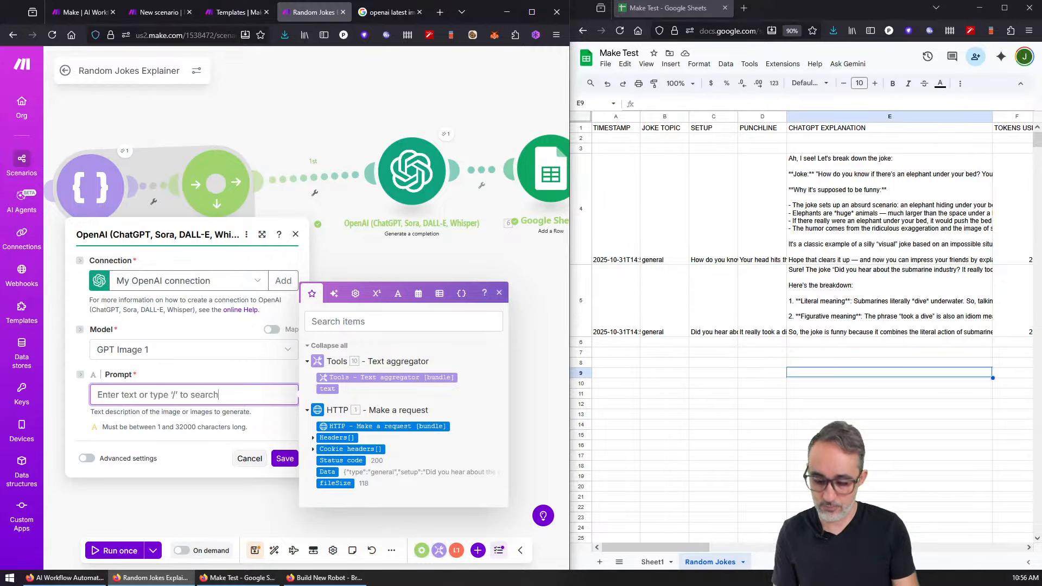
{"action": "type", "text": "I am writing a"}
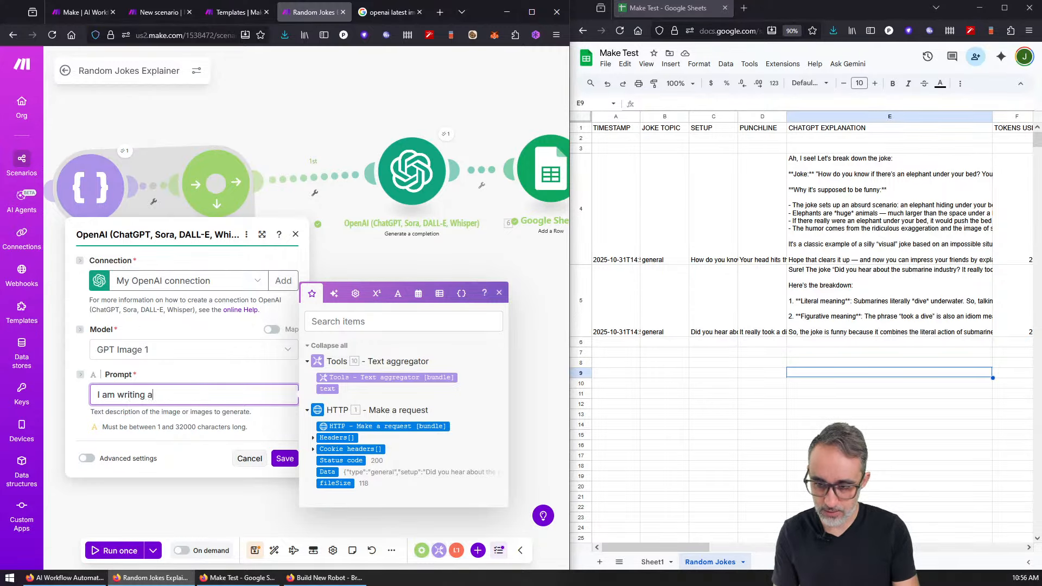
{"action": "type", "text": "n illustra"}
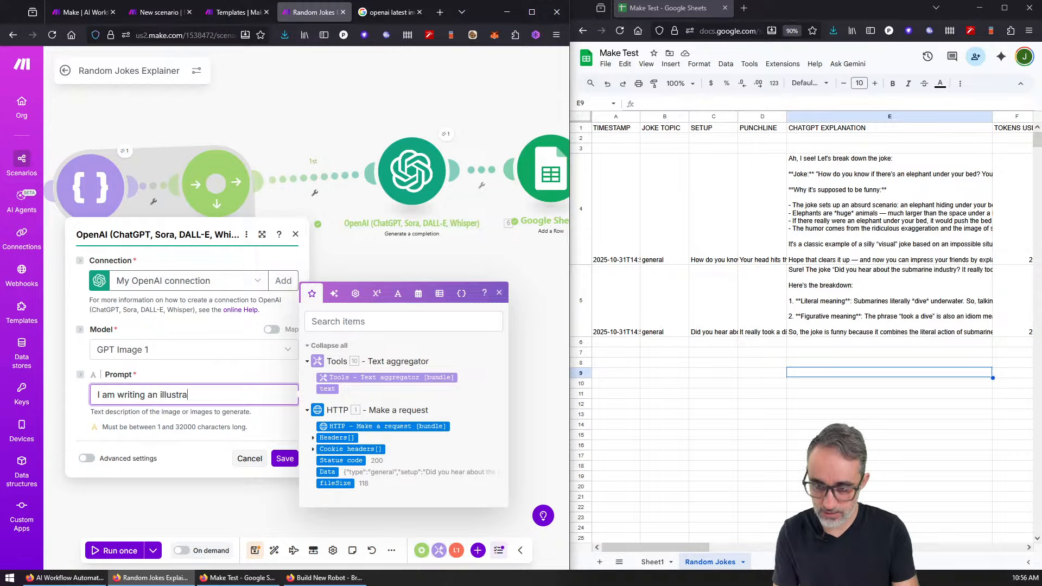
{"action": "type", "text": "ted book"}
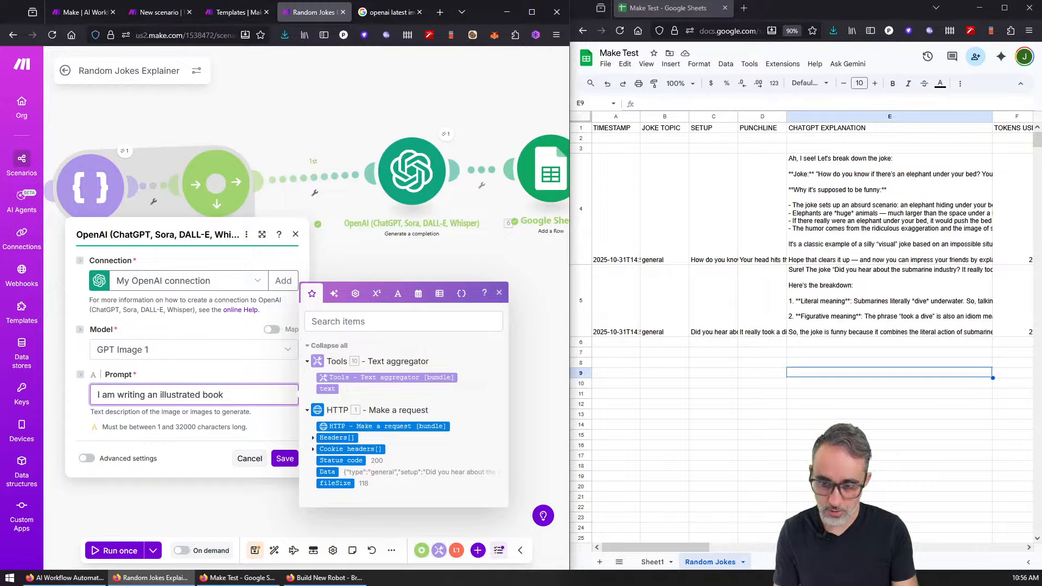
{"action": "type", "text": " of jokes. "}
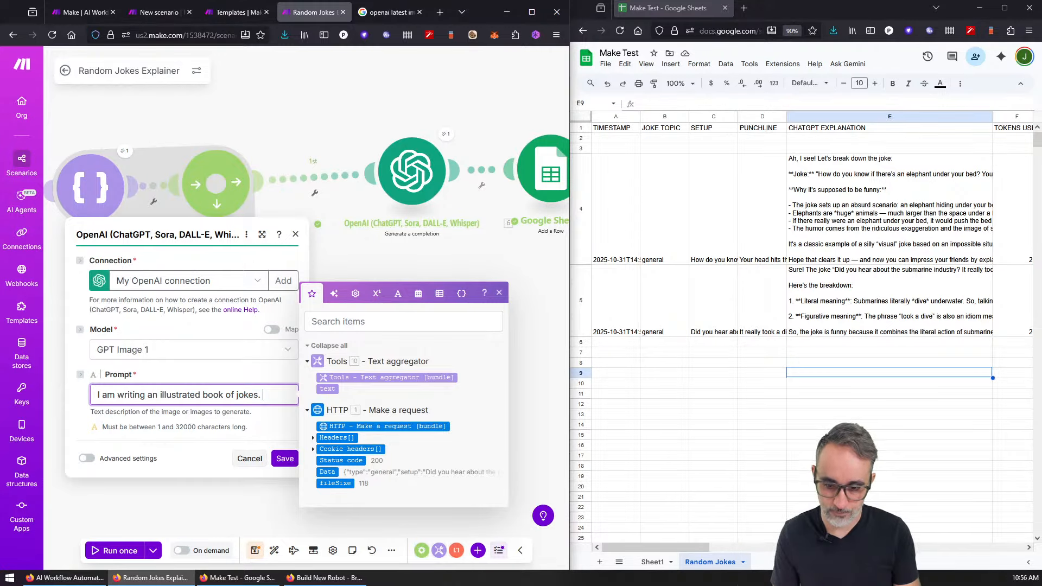
{"action": "type", "text": "I want to crea"}
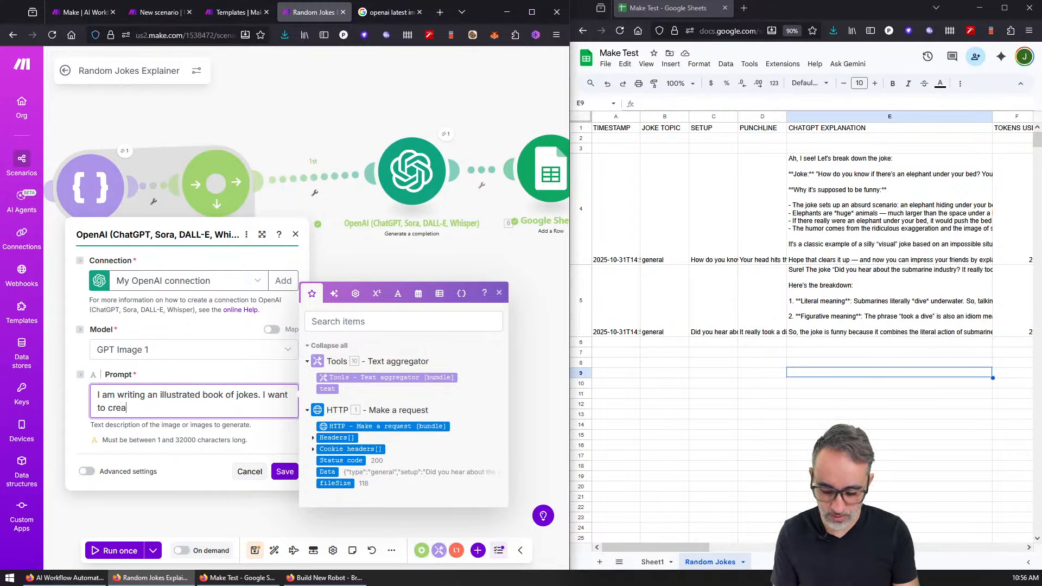
{"action": "type", "text": "te a"}
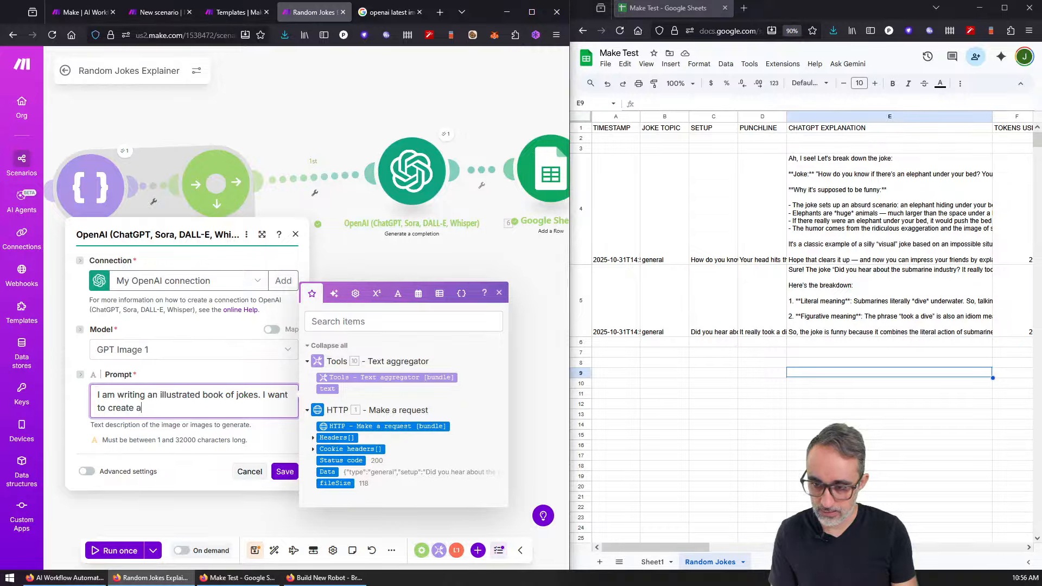
{"action": "type", "text": "n illustration"}
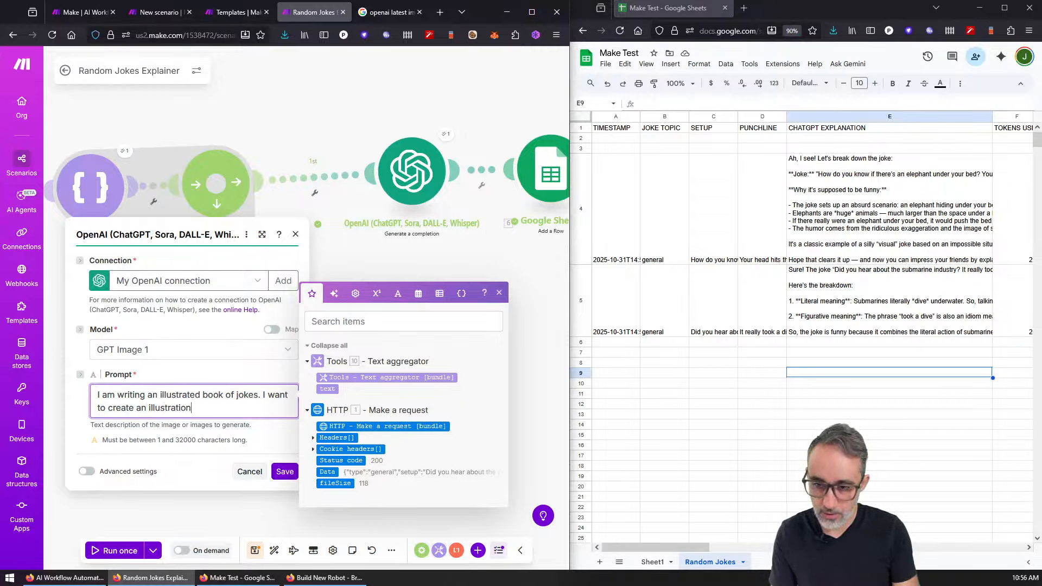
{"action": "type", "text": " for the following "}
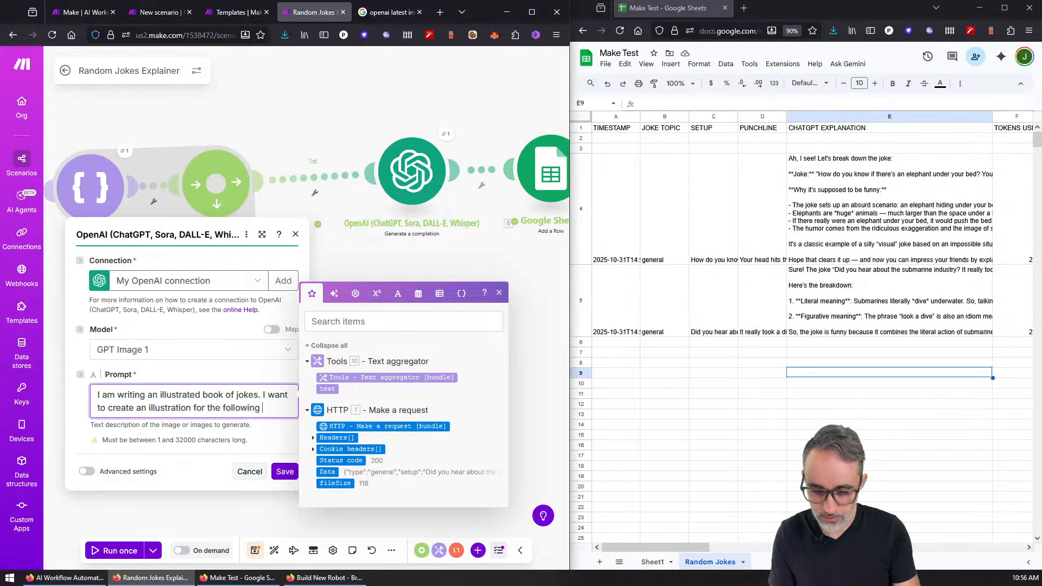
{"action": "type", "text": "jo"}
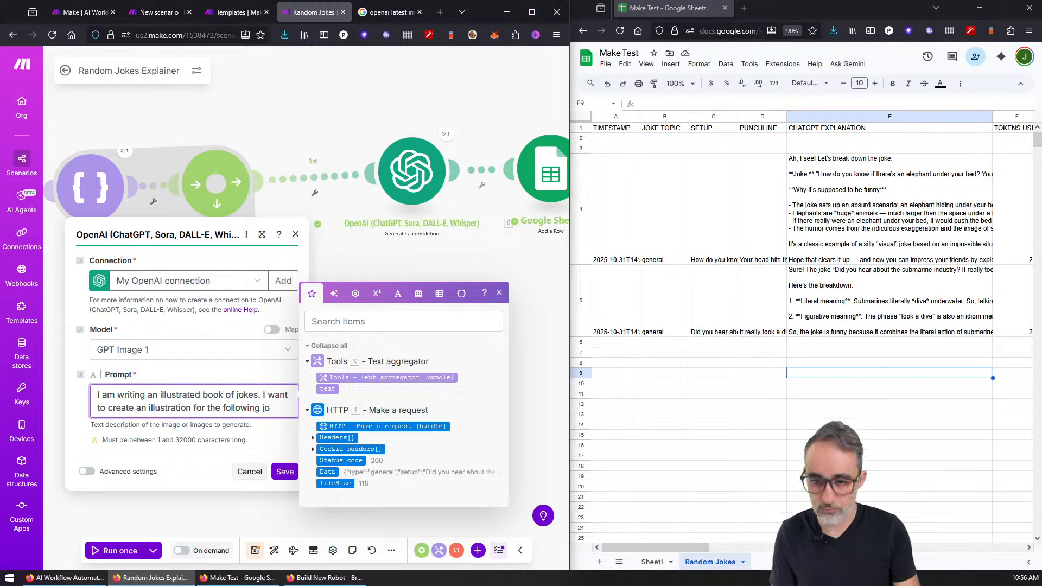
{"action": "type", "text": "eke:"}
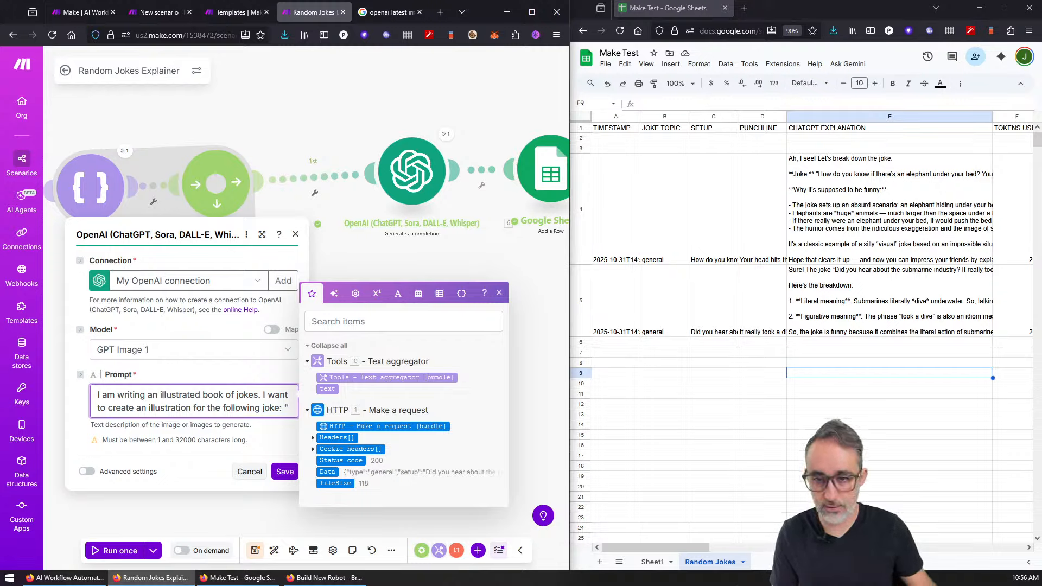
{"action": "left_click", "coordinate": [332, 390]}
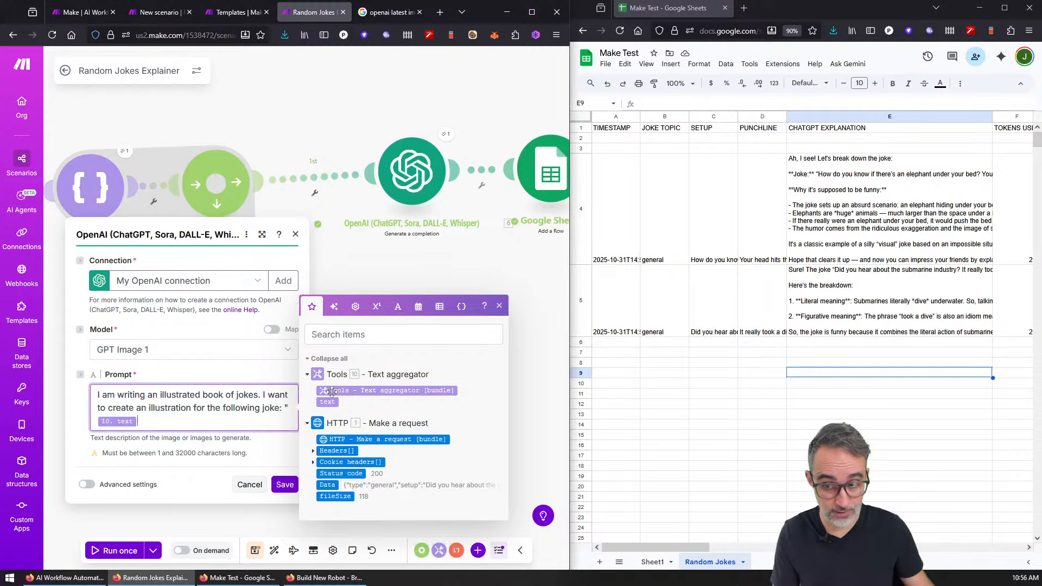
{"action": "type", "text": "\""}
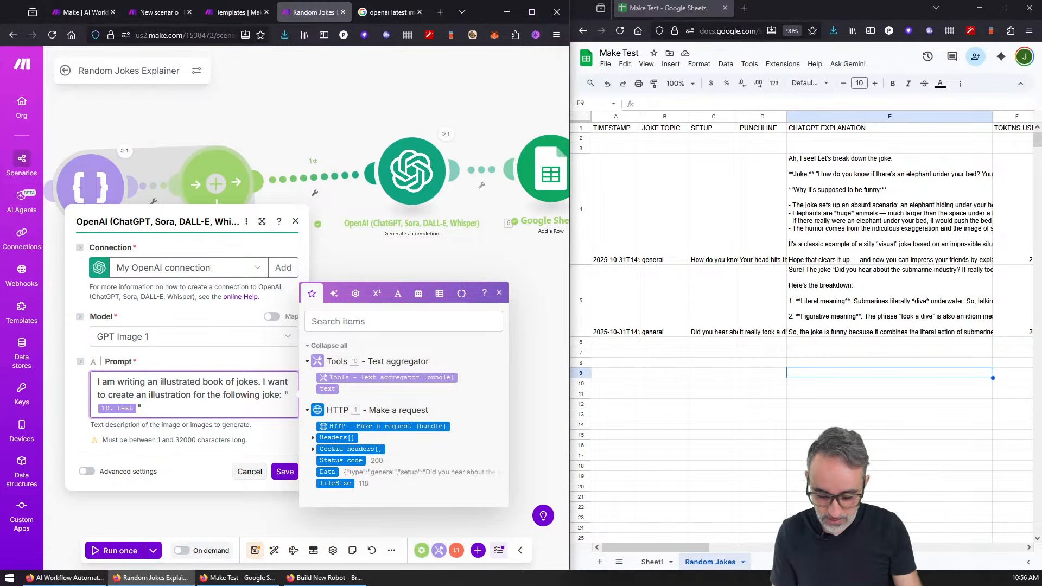
{"action": "type", "text": " Please draw a black and"}
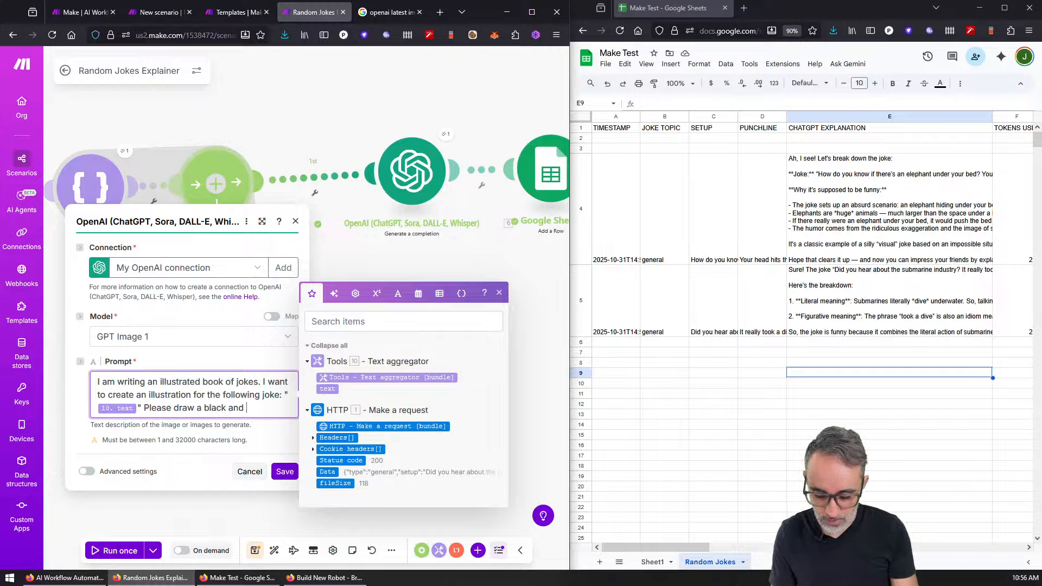
{"action": "type", "text": " white, "}
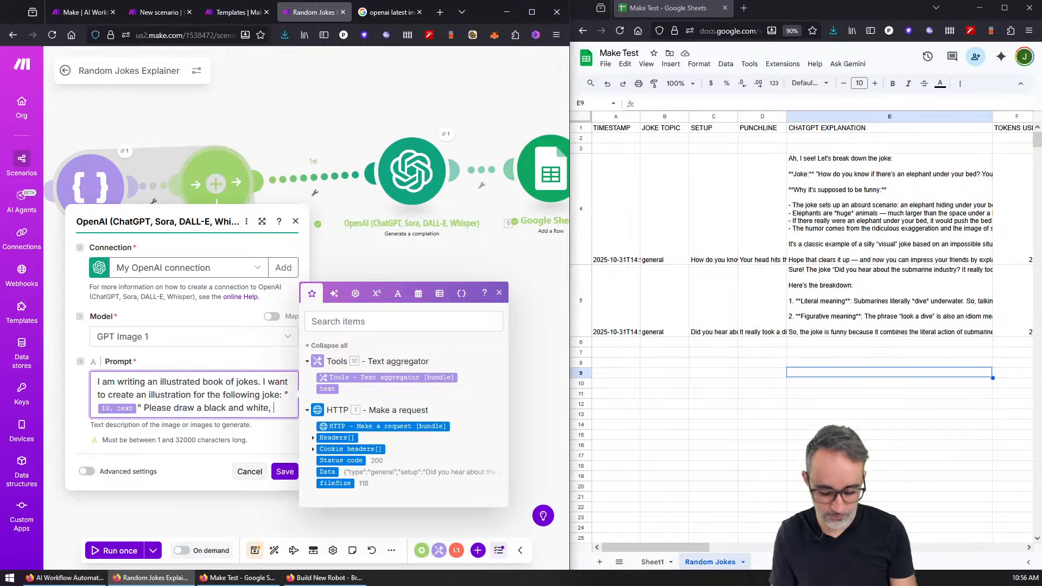
{"action": "type", "text": "cartoonish s"}
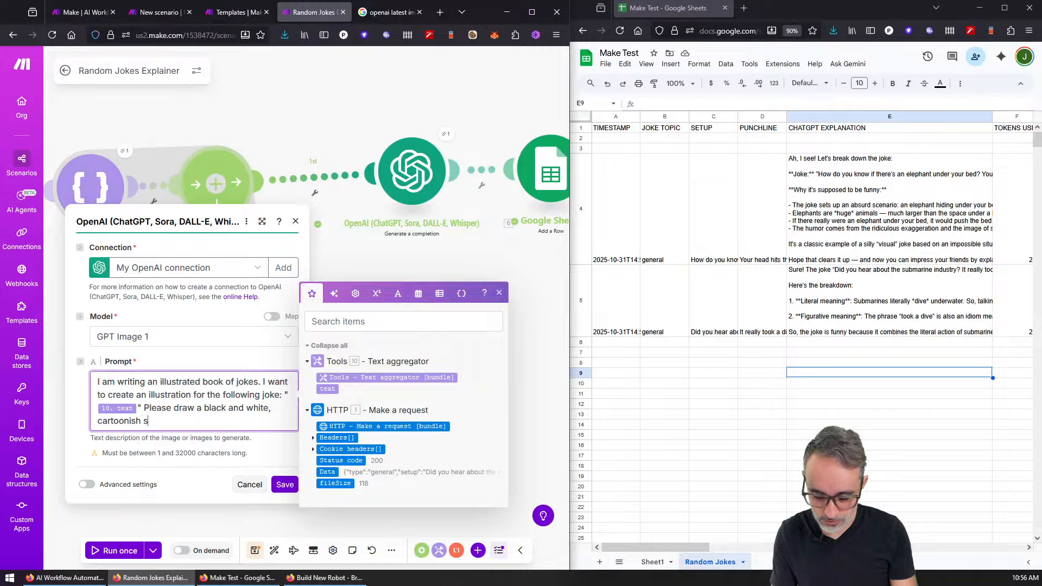
{"action": "type", "text": "t"}
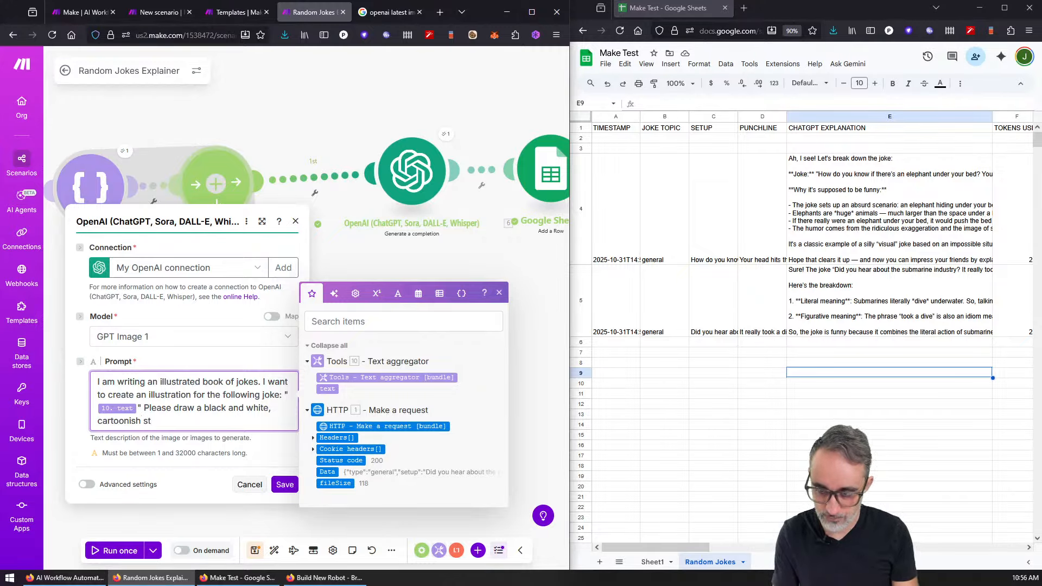
{"action": "type", "text": "yle image"}
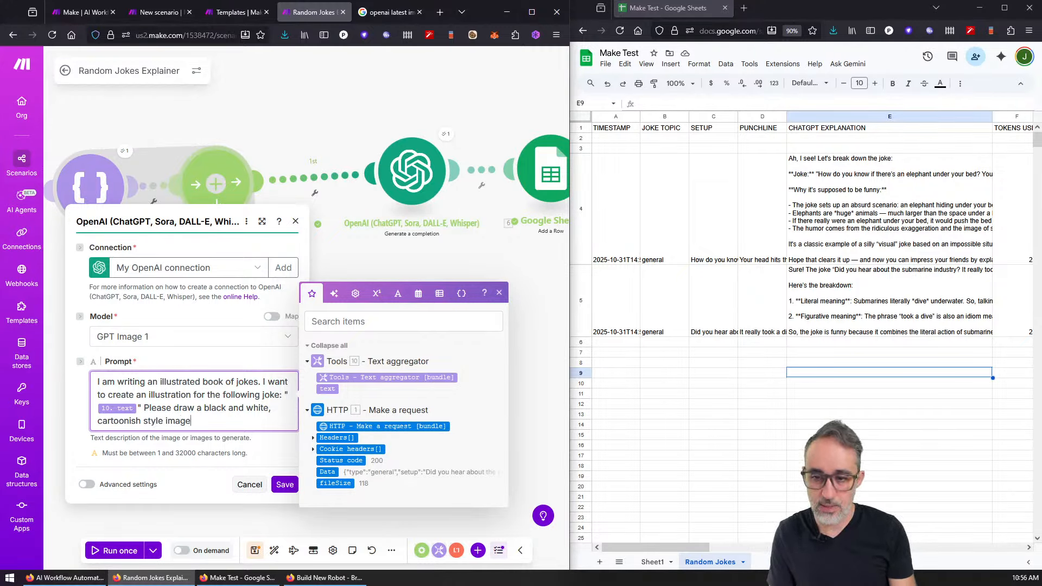
{"action": "type", "text": ", like you would s"}
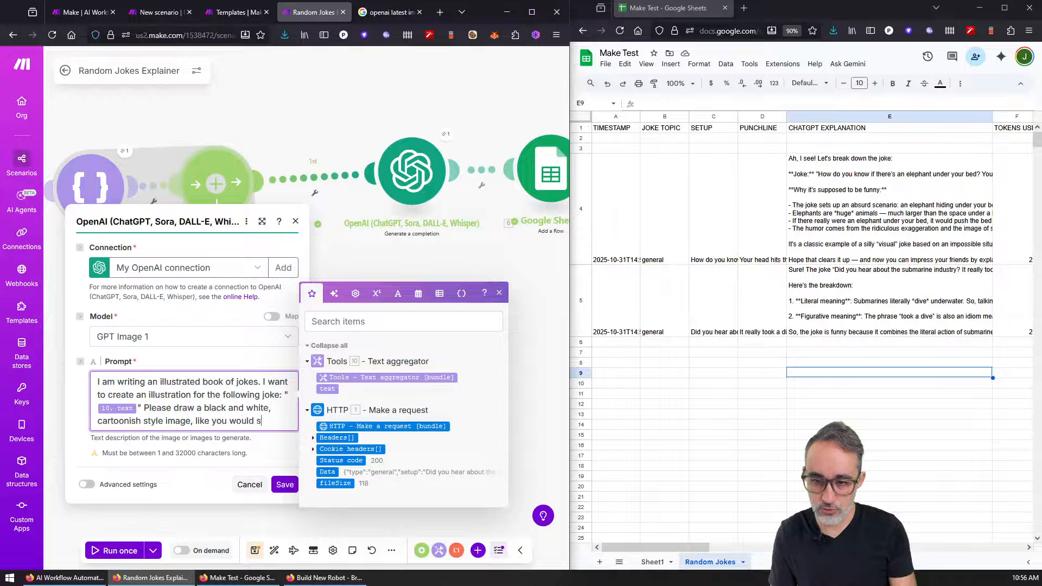
{"action": "type", "text": "ee "}
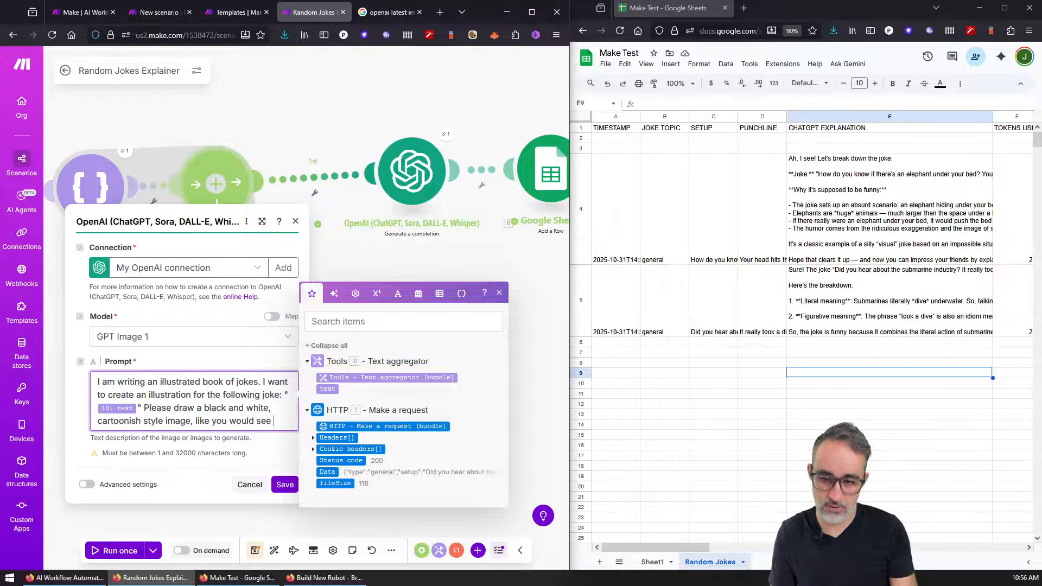
{"action": "type", "text": "in the newspa"}
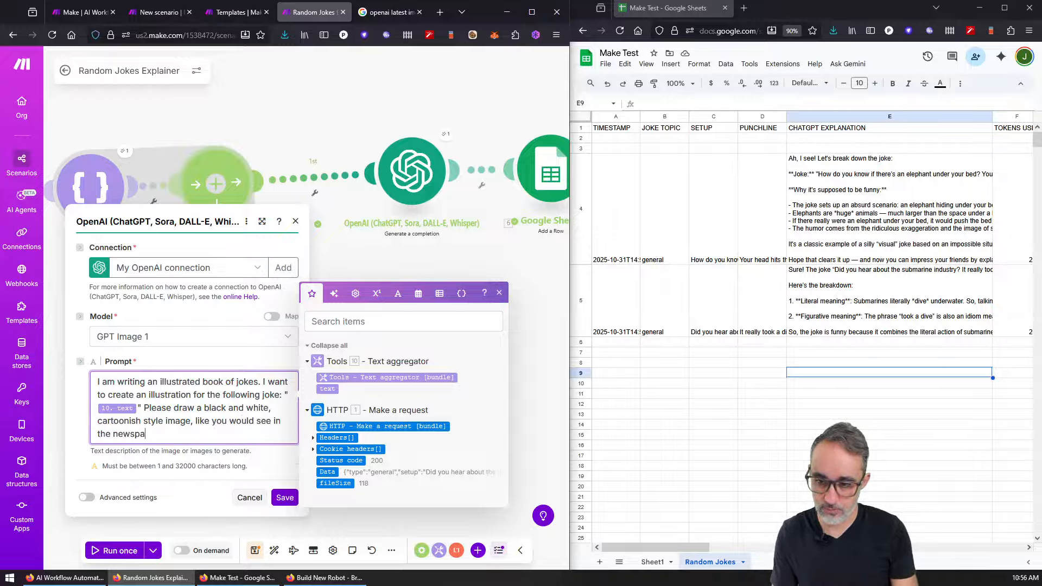
{"action": "type", "text": "per."}
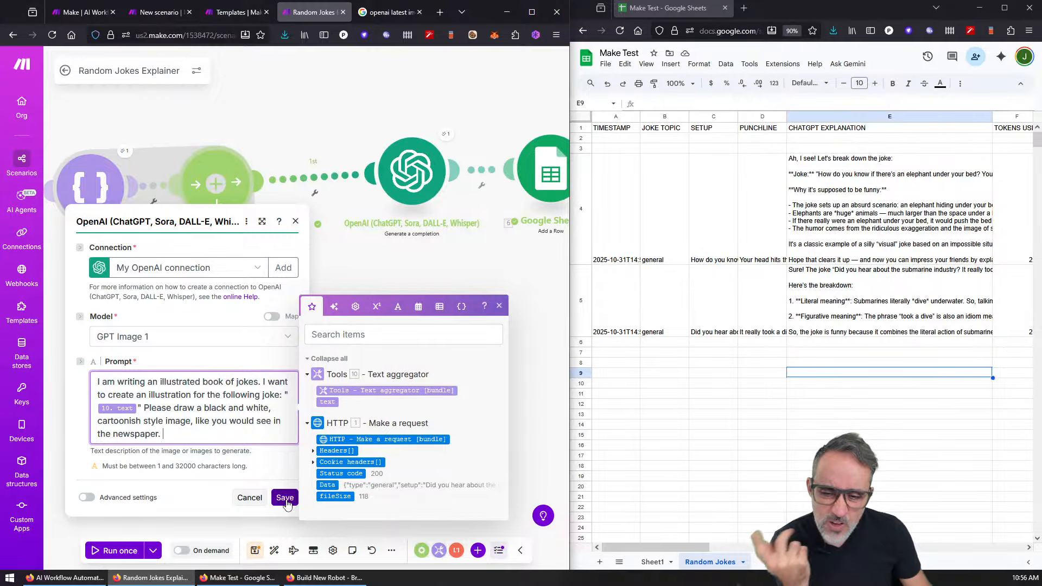
{"action": "left_click", "coordinate": [286, 499]}
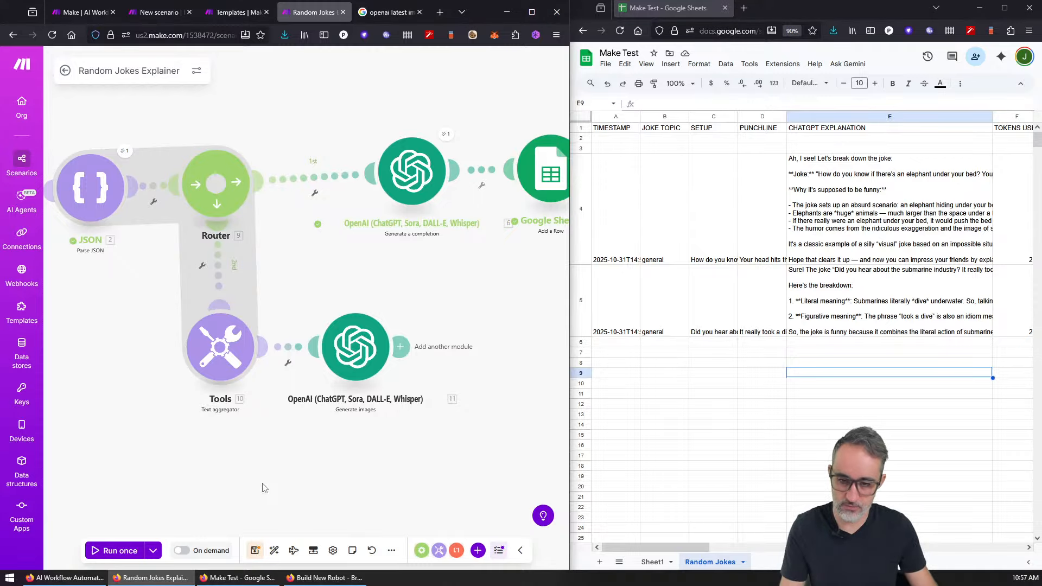
{"action": "key", "text": "ctrl+s"}
Step: Run the scenario once and inspect the image module's 403 organisation-verification error
{"action": "left_click", "coordinate": [115, 550]}
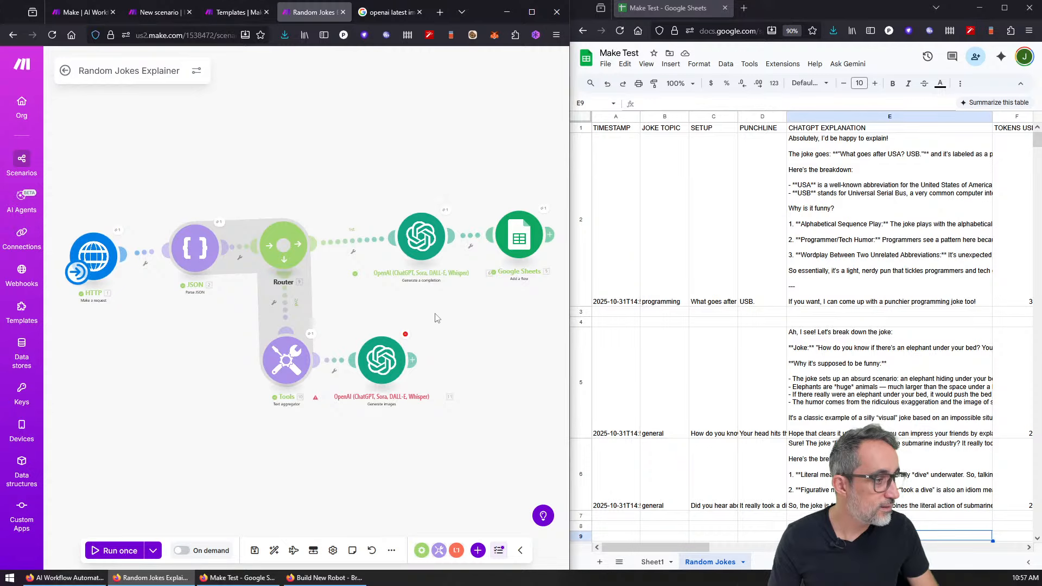
{"action": "scroll", "coordinate": [408, 332], "scroll_direction": "up", "scroll_amount": 3}
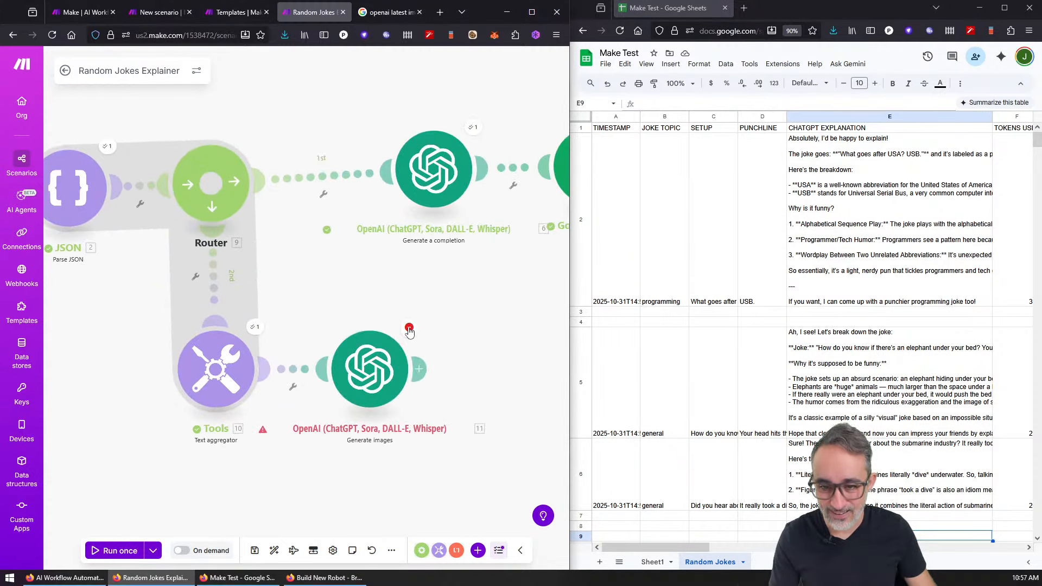
{"action": "left_click", "coordinate": [409, 330]}
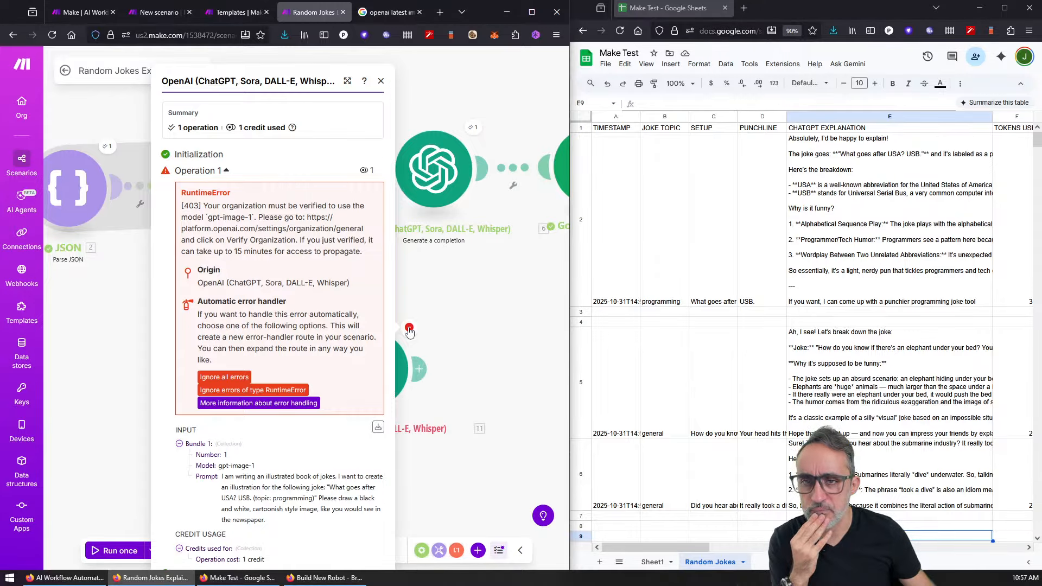
{"action": "left_click", "coordinate": [381, 81]}
Step: Switch the Generate images model from GPT Image 1 to Dall-E 3 and save the module
{"action": "left_click", "coordinate": [380, 362]}
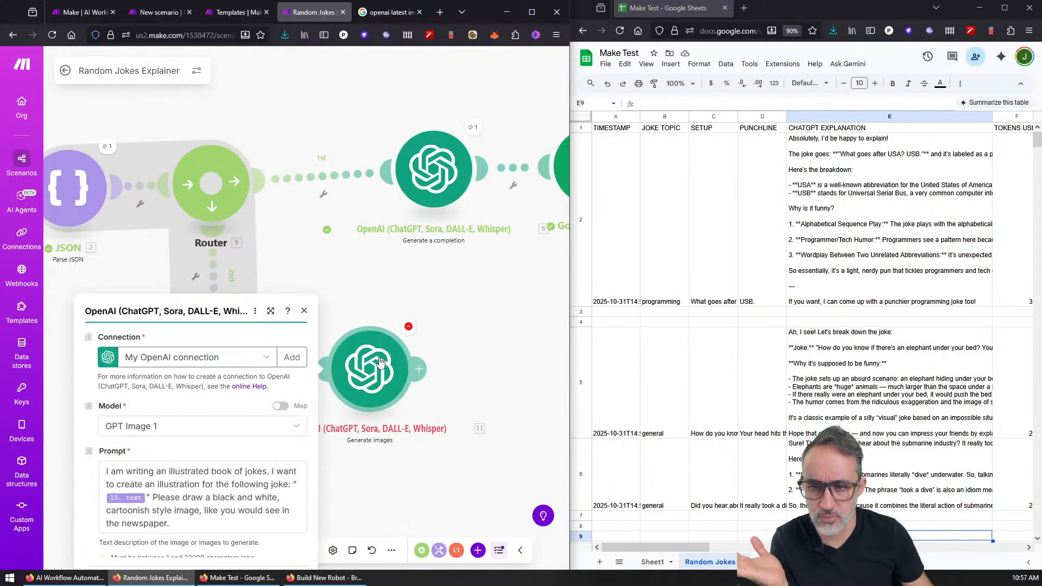
{"action": "left_click", "coordinate": [188, 350]}
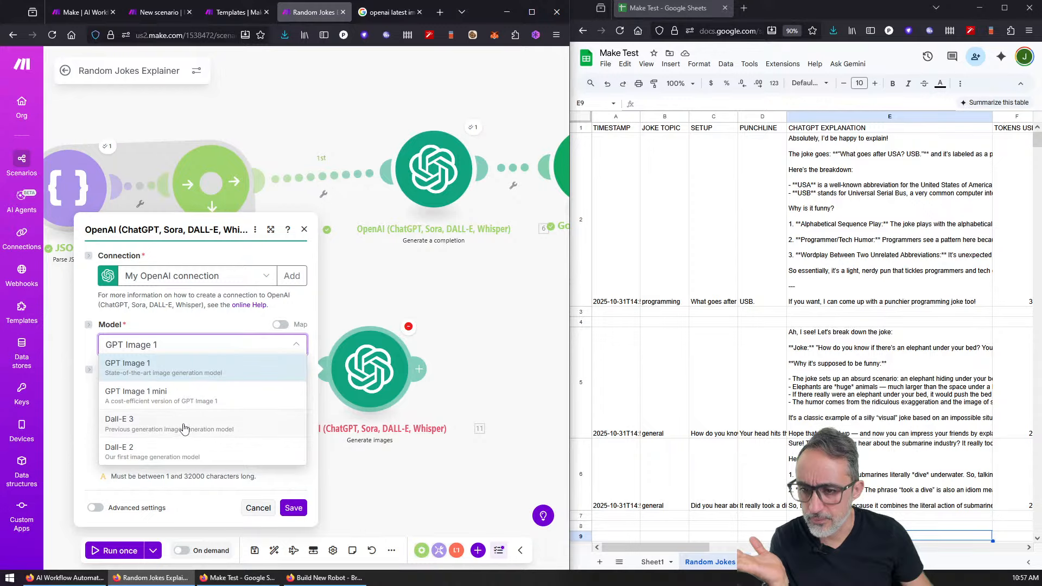
{"action": "left_click", "coordinate": [181, 458]}
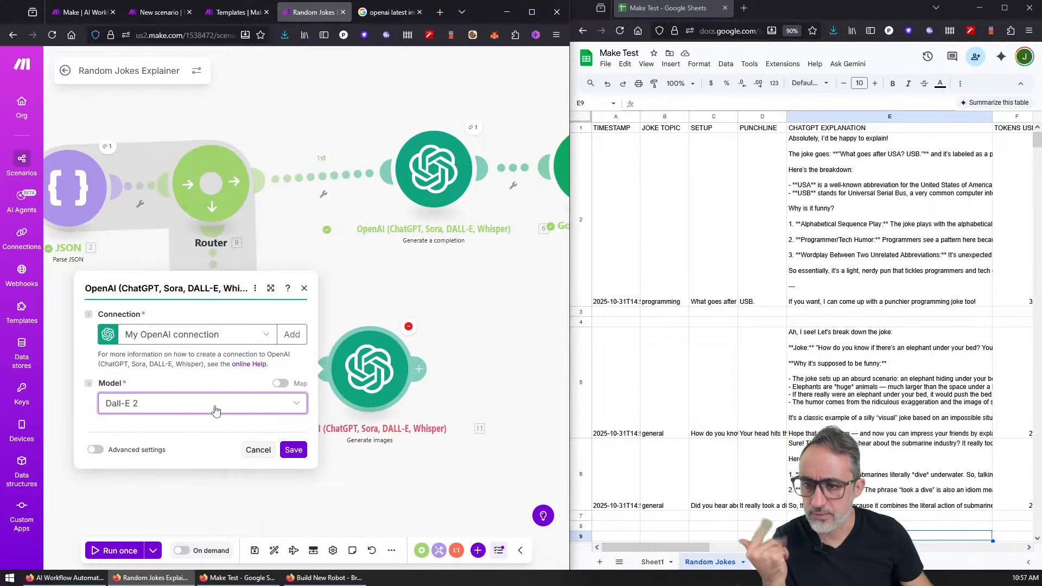
{"action": "left_click", "coordinate": [198, 346]}
{"action": "left_click", "coordinate": [190, 426]}
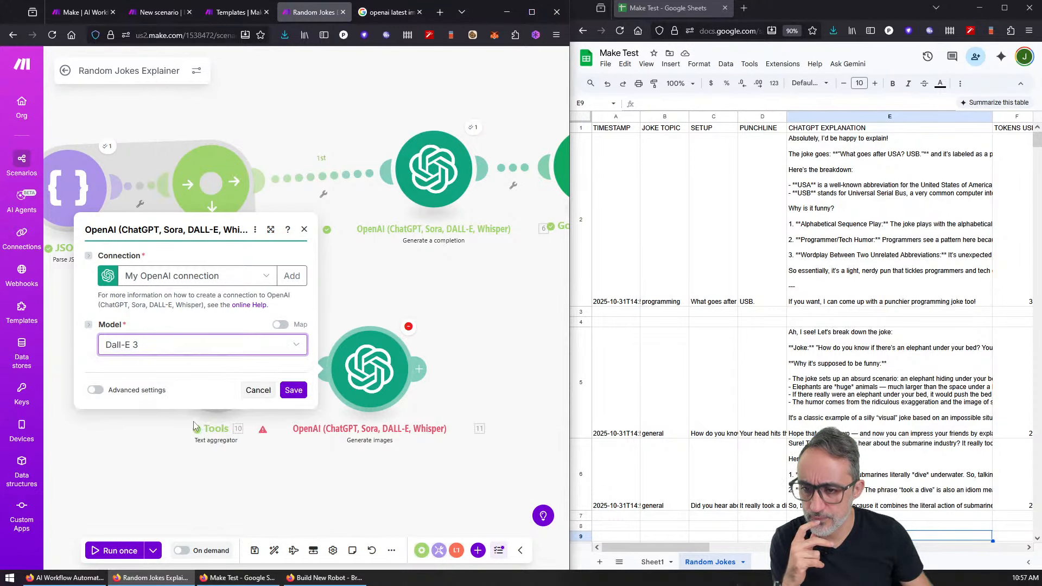
{"action": "left_click", "coordinate": [294, 508]}
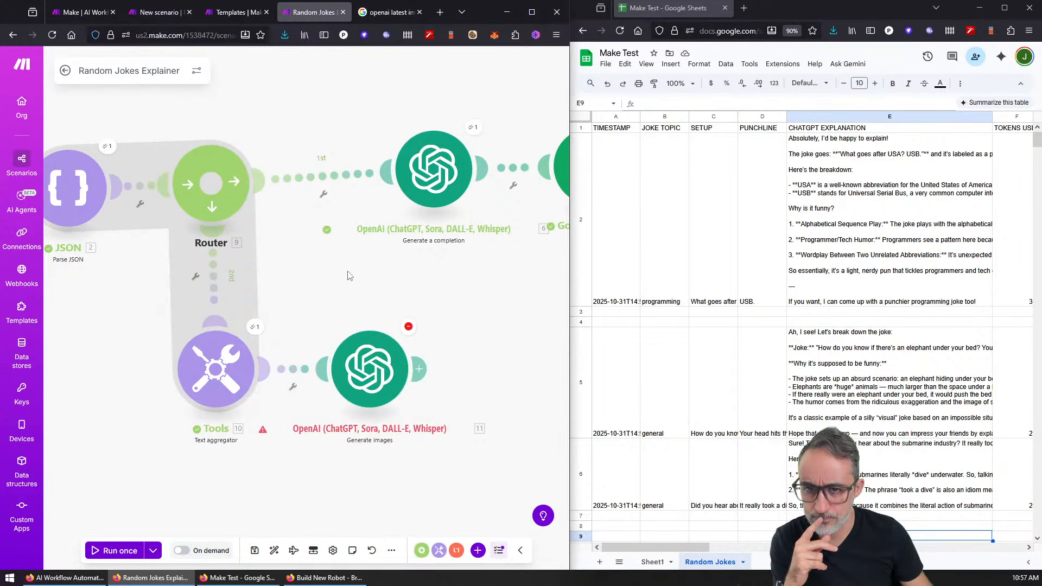
Step: Disable the Router's first route
{"action": "left_click", "coordinate": [342, 183]}
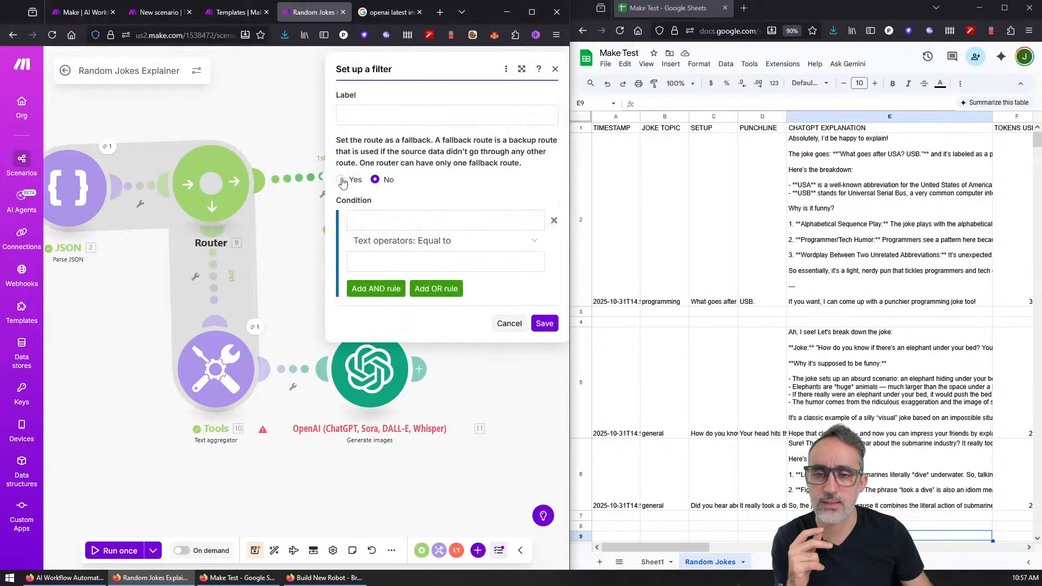
{"action": "key", "text": "Escape"}
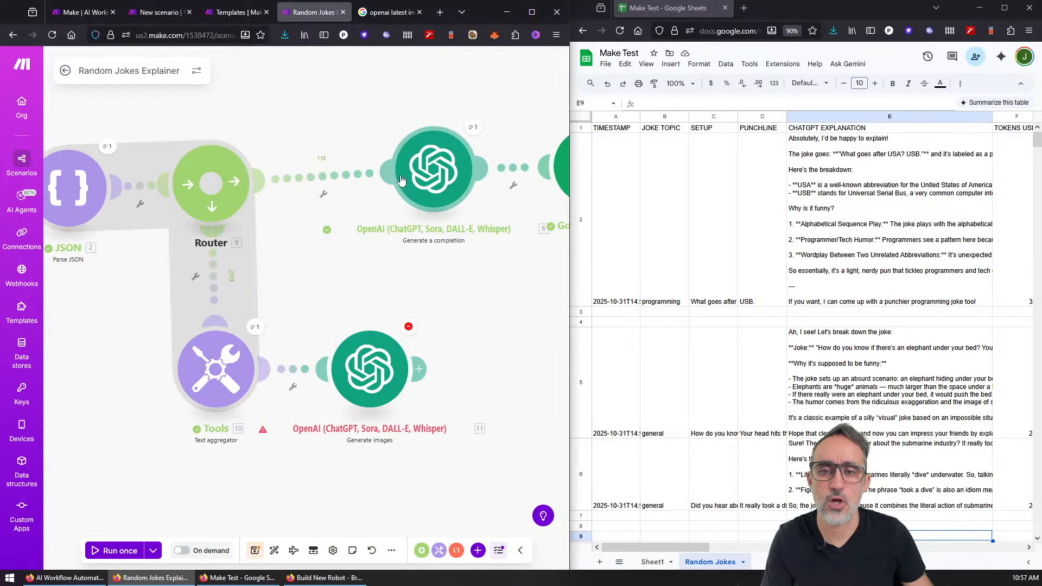
{"action": "right_click", "coordinate": [324, 178]}
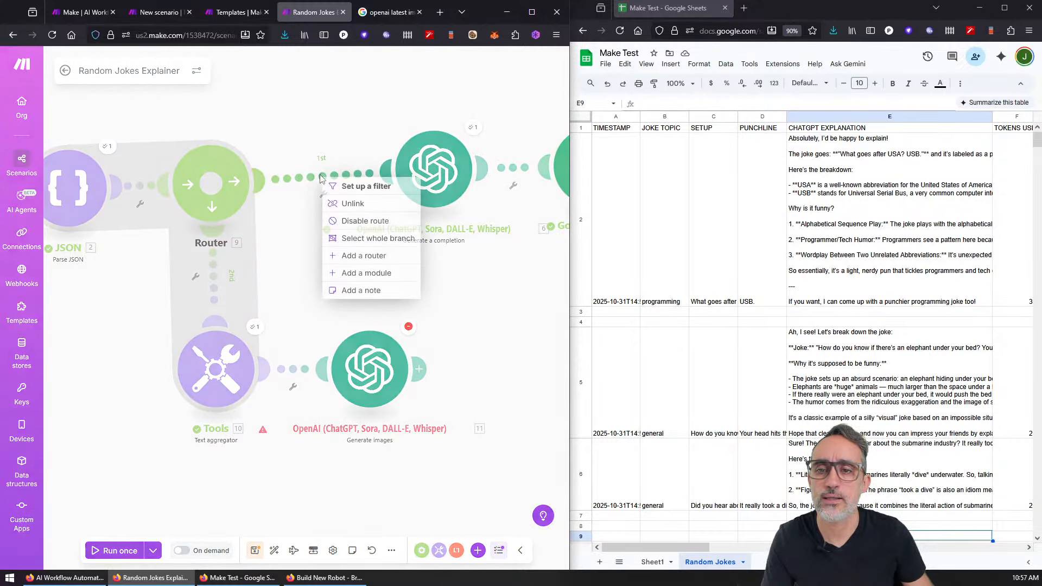
{"action": "left_click", "coordinate": [350, 221]}
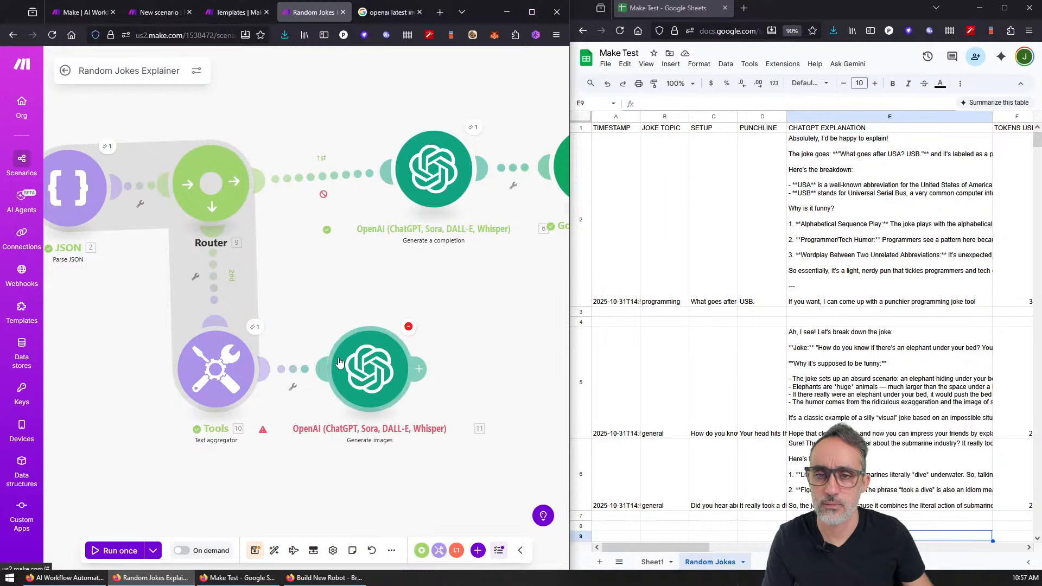
Step: Run the scenario once and review the Tools output and the generated image URL in Images
{"action": "scroll", "coordinate": [353, 293], "scroll_direction": "down", "scroll_amount": 3}
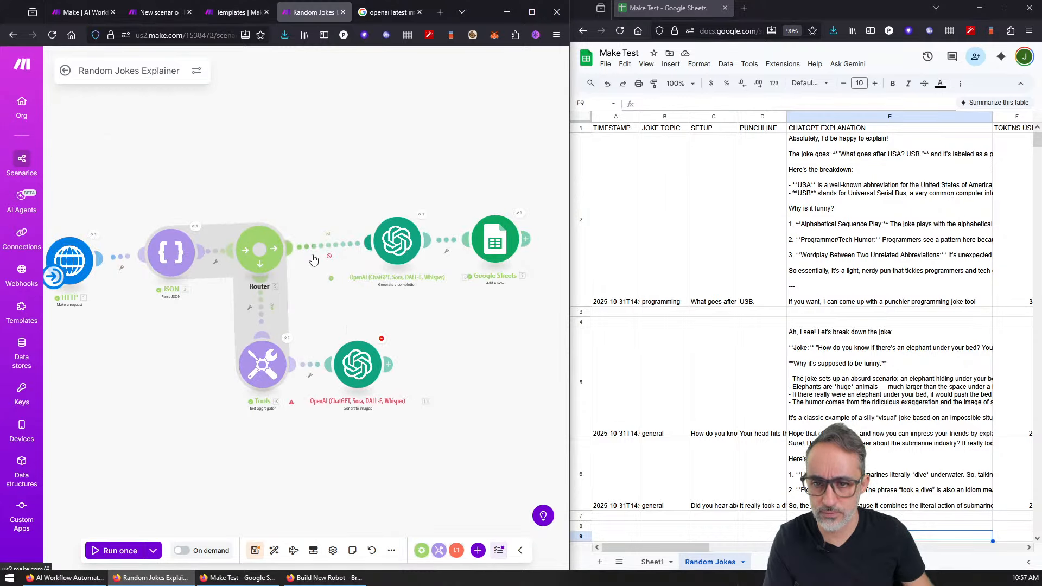
{"action": "left_click", "coordinate": [114, 550]}
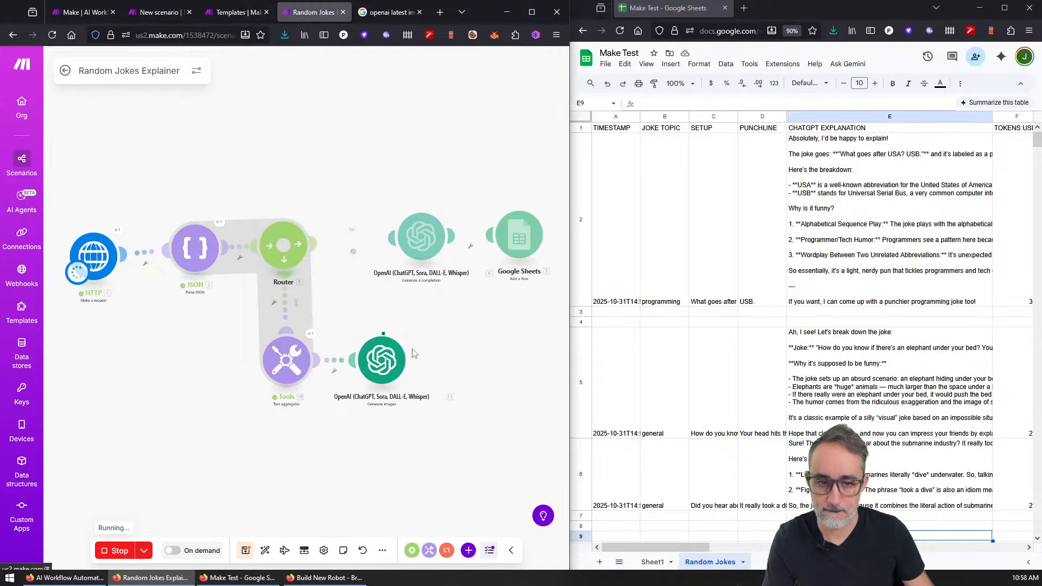
{"action": "scroll", "coordinate": [355, 342], "scroll_direction": "up", "scroll_amount": 1}
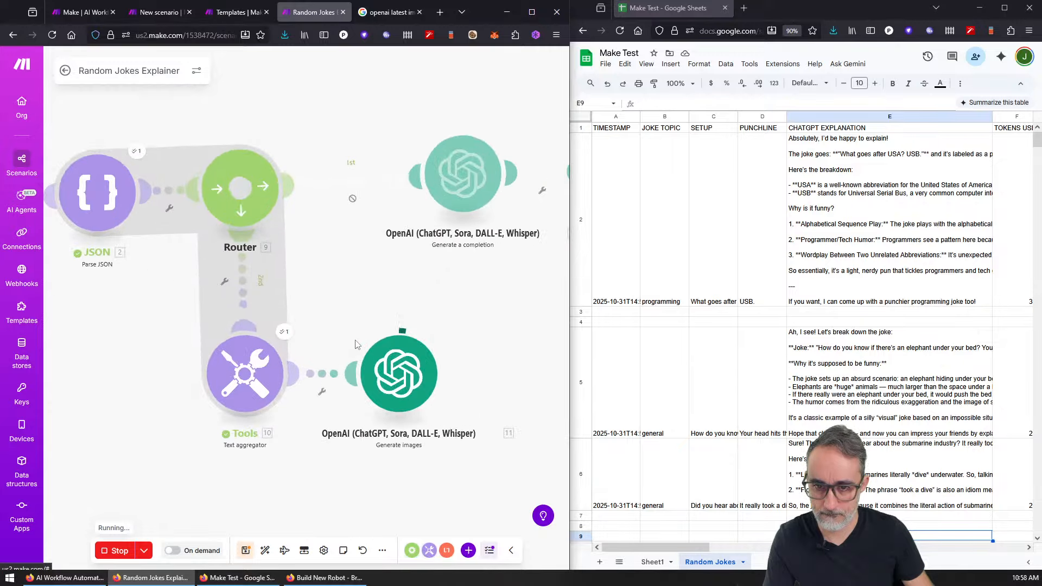
{"action": "scroll", "coordinate": [357, 341], "scroll_direction": "up", "scroll_amount": 1}
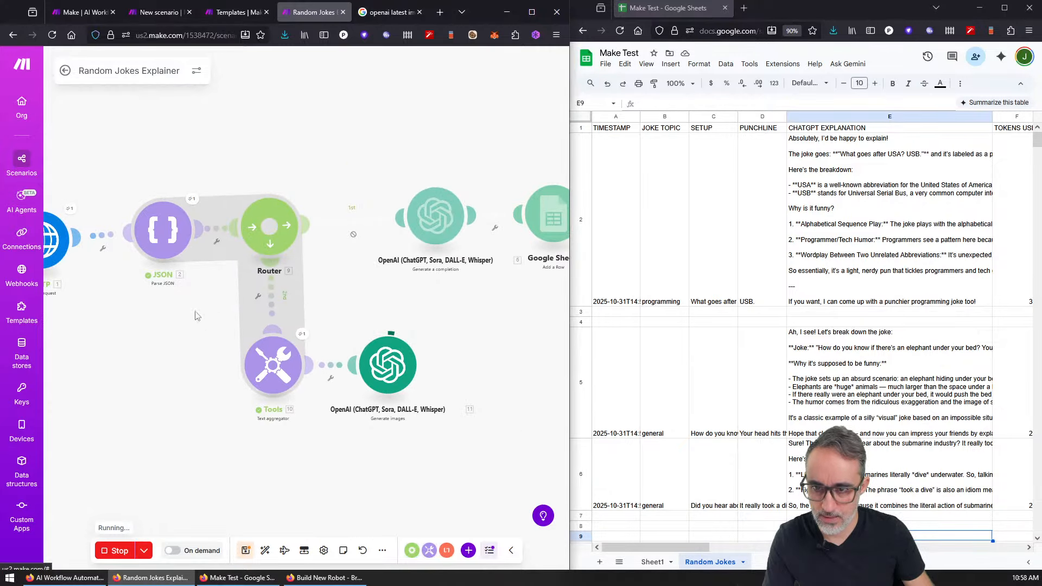
{"action": "left_click", "coordinate": [302, 334]}
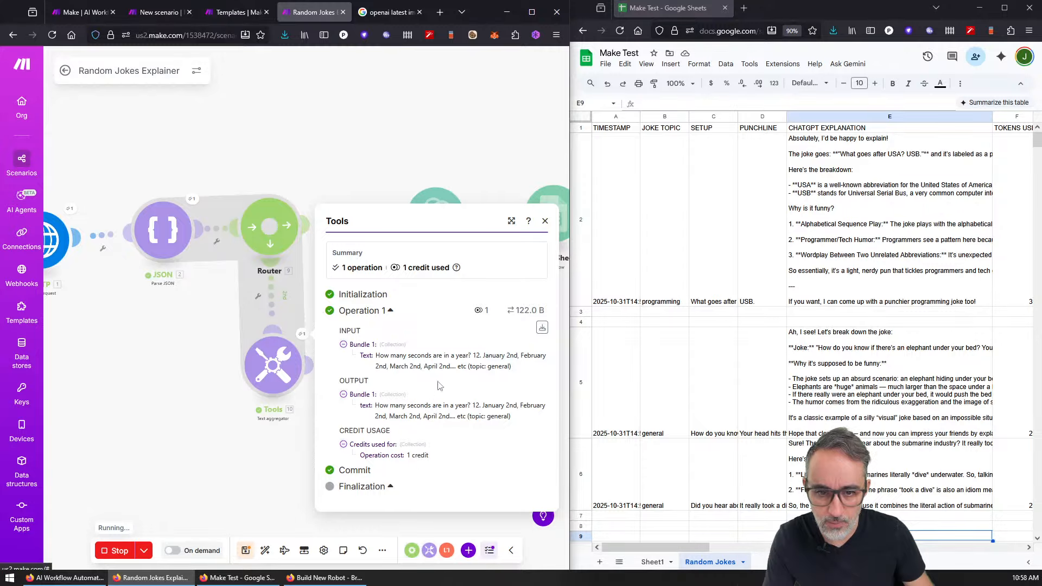
{"action": "left_click", "coordinate": [545, 221]}
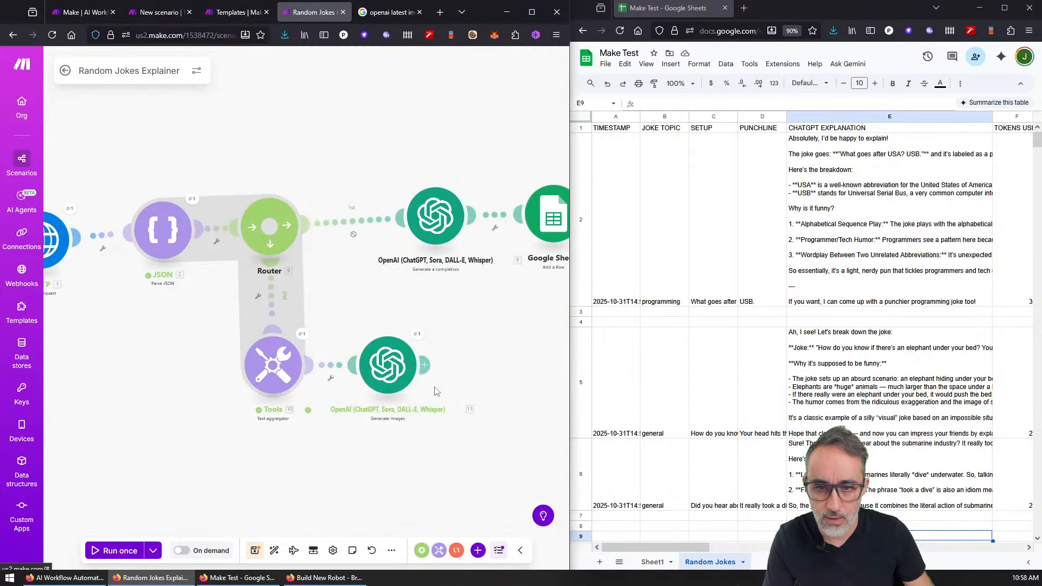
{"action": "scroll", "coordinate": [434, 391], "scroll_direction": "up", "scroll_amount": 3}
{"action": "left_click", "coordinate": [412, 308]}
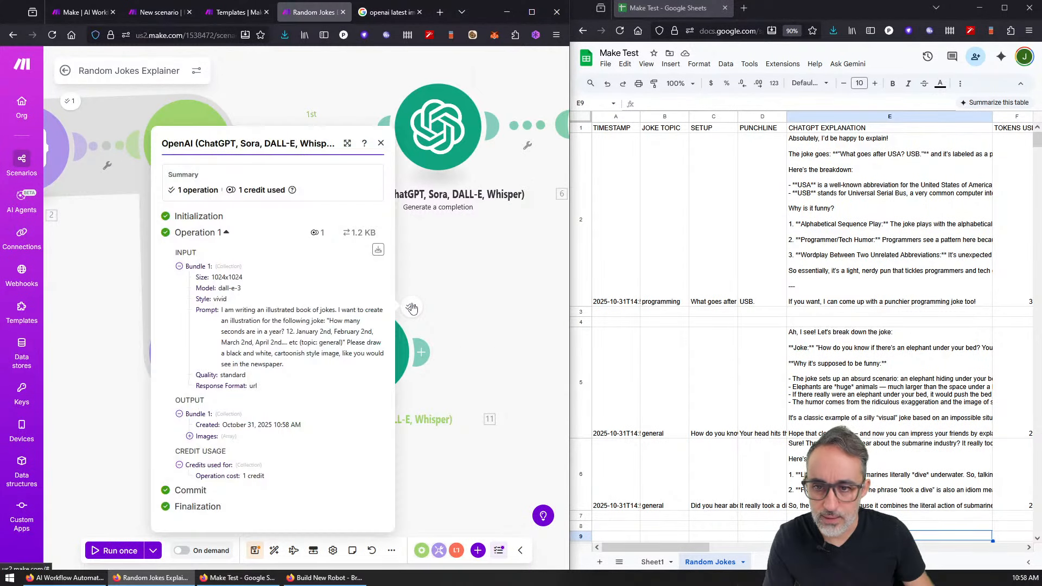
{"action": "left_click", "coordinate": [189, 437]}
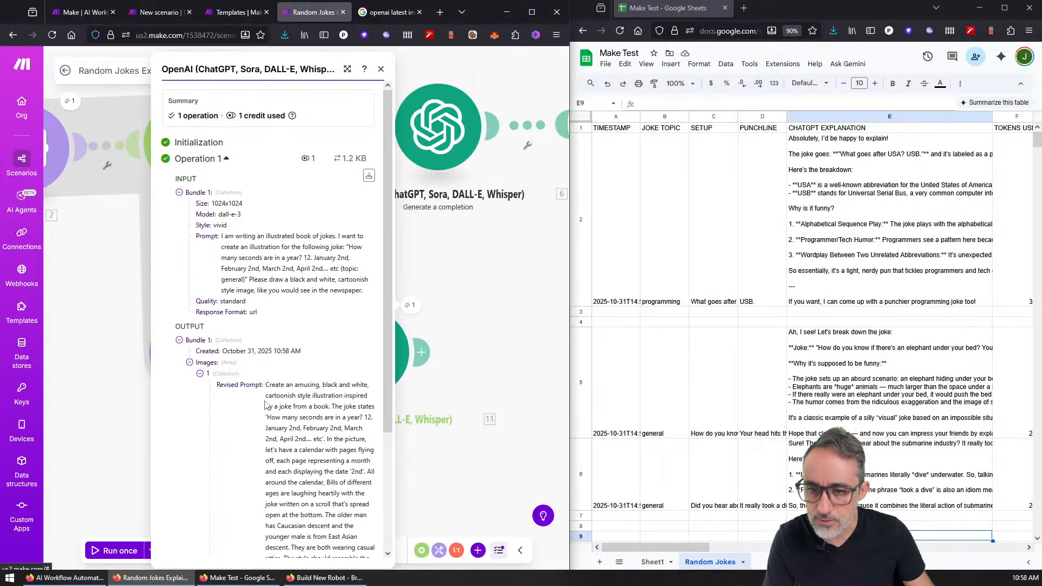
{"action": "scroll", "coordinate": [266, 406], "scroll_direction": "down", "scroll_amount": 3}
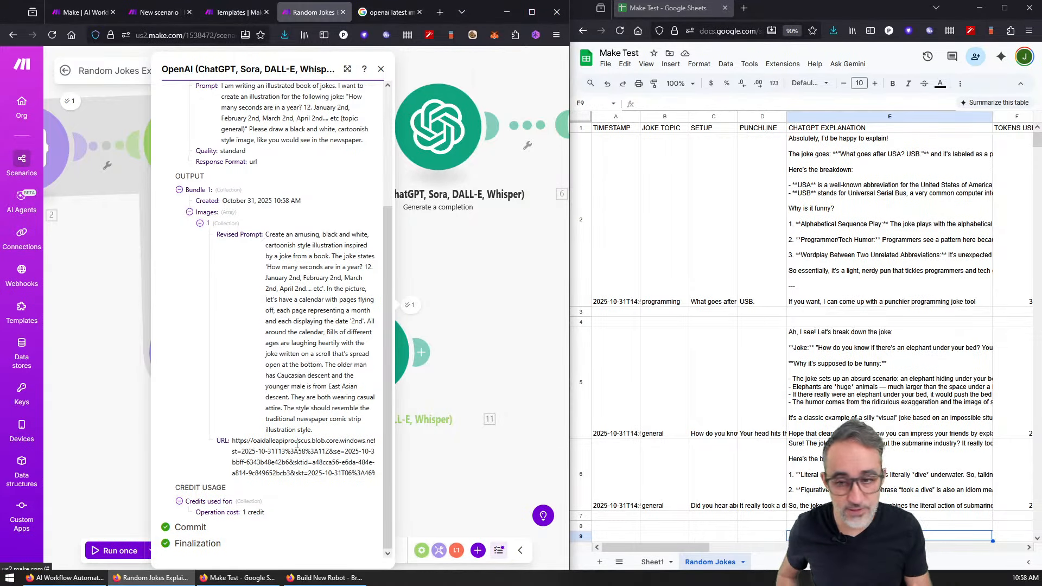
Step: Add an HTTP Get a file module after Generate images
{"action": "double_click", "coordinate": [236, 440]}
{"action": "left_click", "coordinate": [528, 349]}
{"action": "left_click_drag", "start_coordinate": [511, 349], "coordinate": [458, 355]}
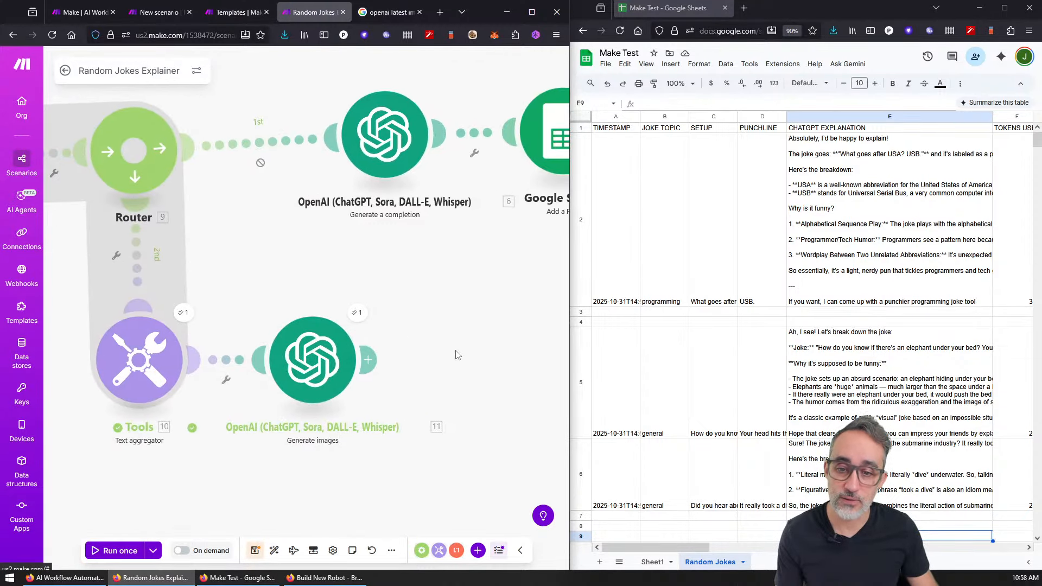
{"action": "left_click", "coordinate": [456, 355]}
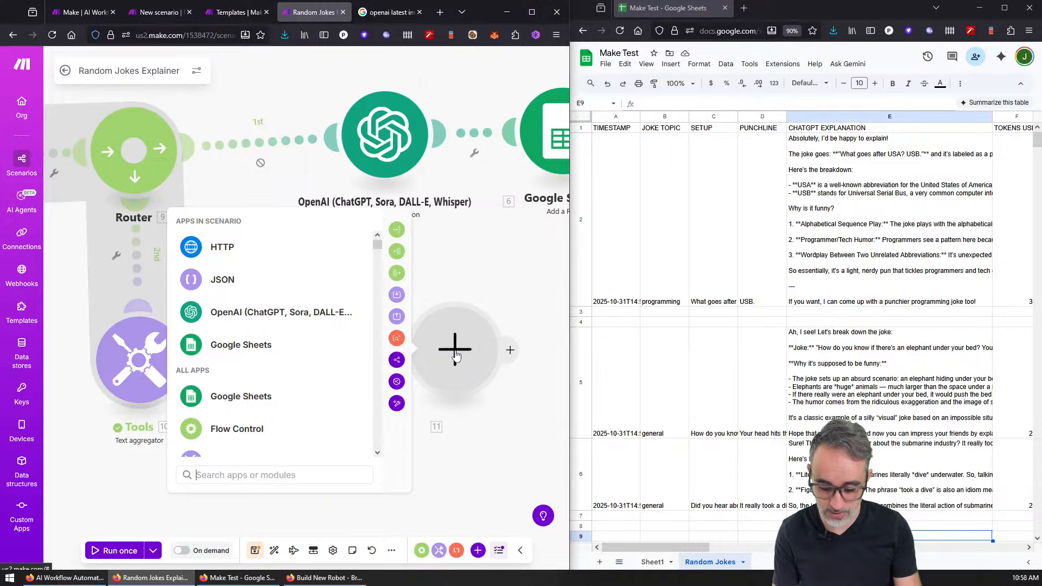
{"action": "type", "text": "file"}
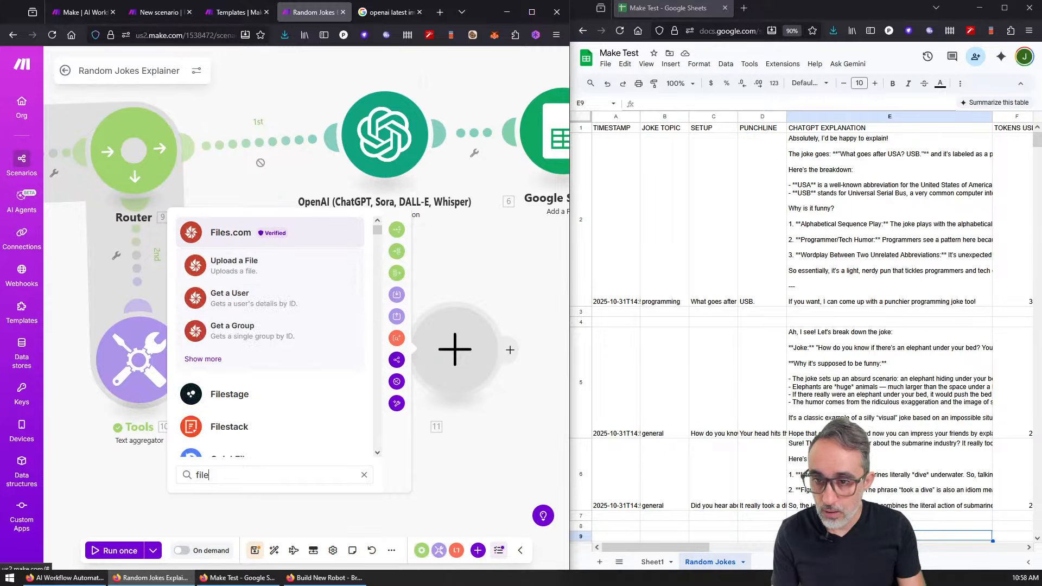
{"action": "key", "text": "BackSpace"}
{"action": "key", "text": "BackSpace"}
{"action": "key", "text": "BackSpace"}
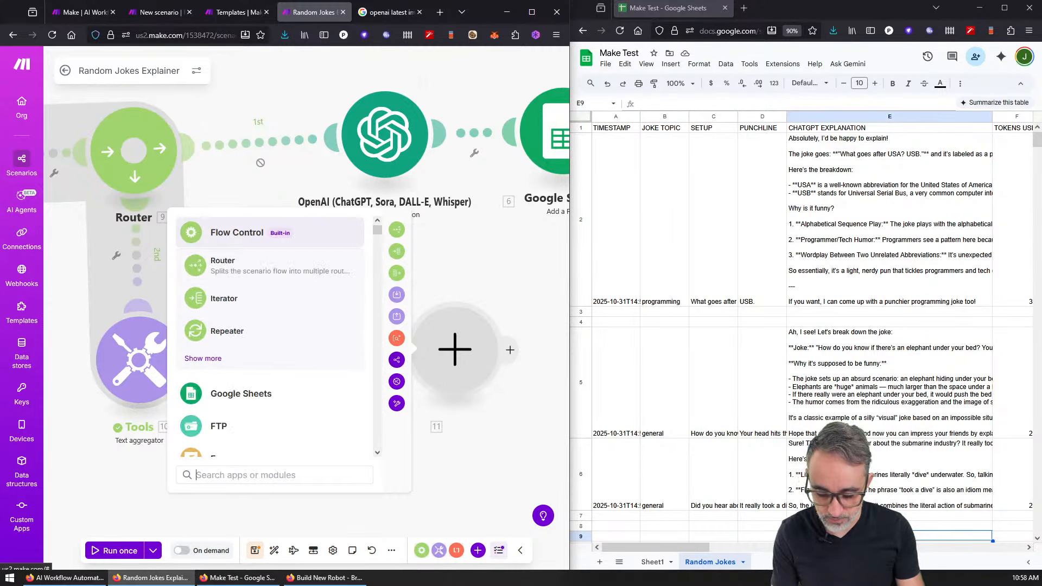
{"action": "type", "text": "http"}
{"action": "left_click", "coordinate": [239, 265]}
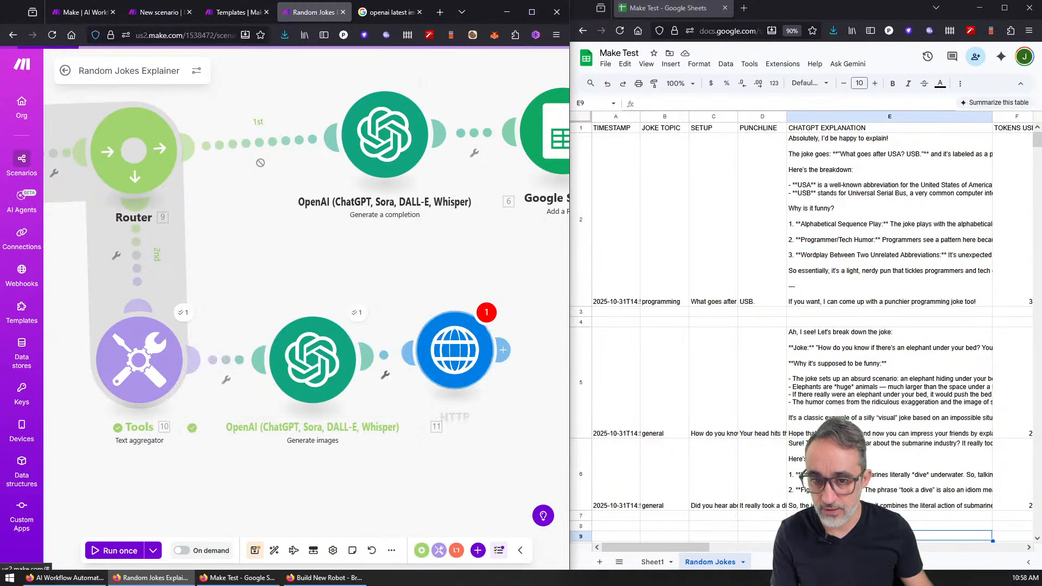
Step: Map 11. Images[]: URL into the HTTP module's URL field and save it
{"action": "left_click", "coordinate": [337, 353]}
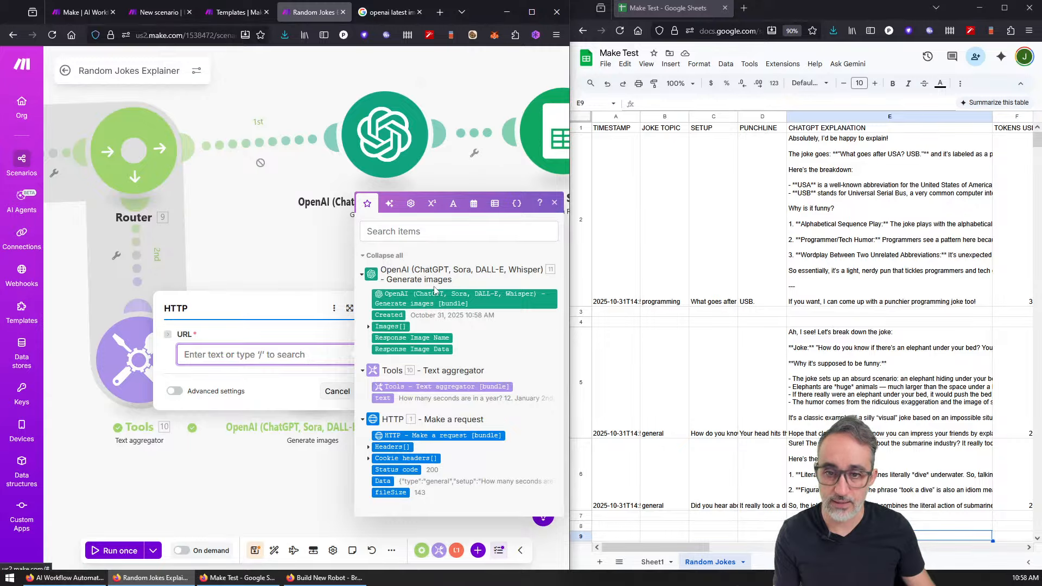
{"action": "left_click", "coordinate": [368, 328]}
{"action": "left_click", "coordinate": [389, 321]}
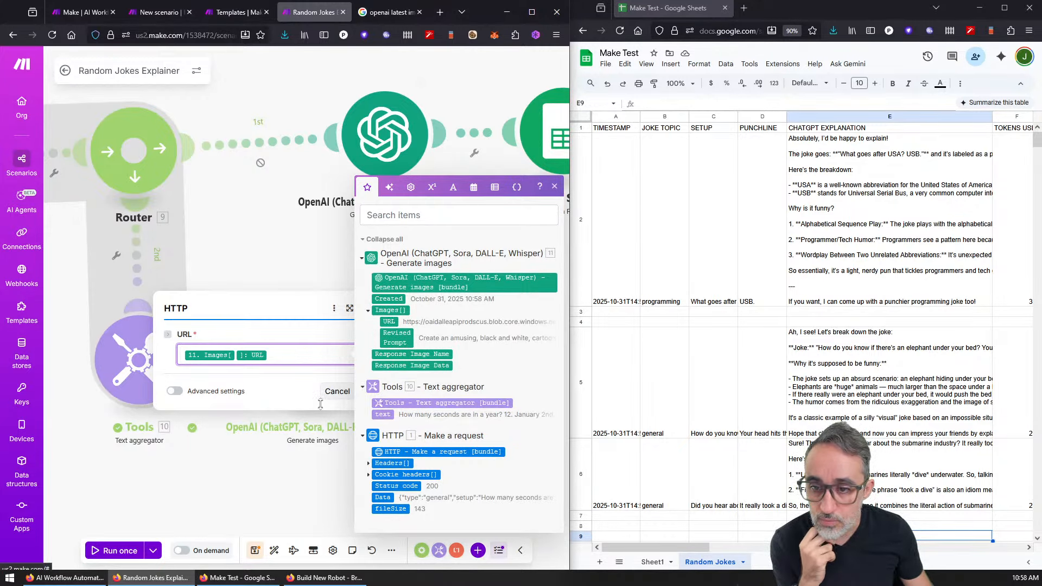
{"action": "left_click", "coordinate": [293, 401]}
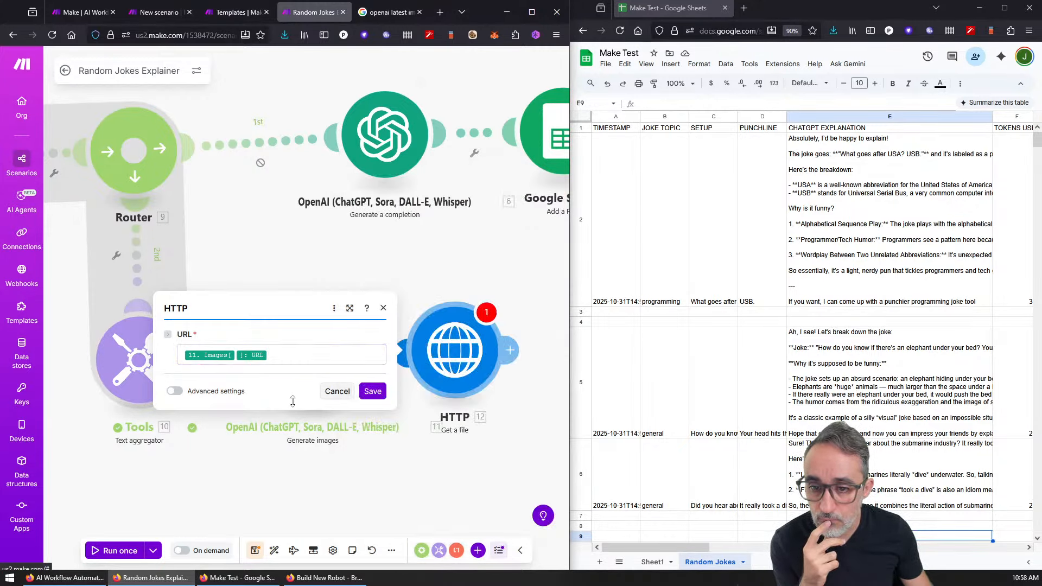
{"action": "left_click", "coordinate": [174, 392]}
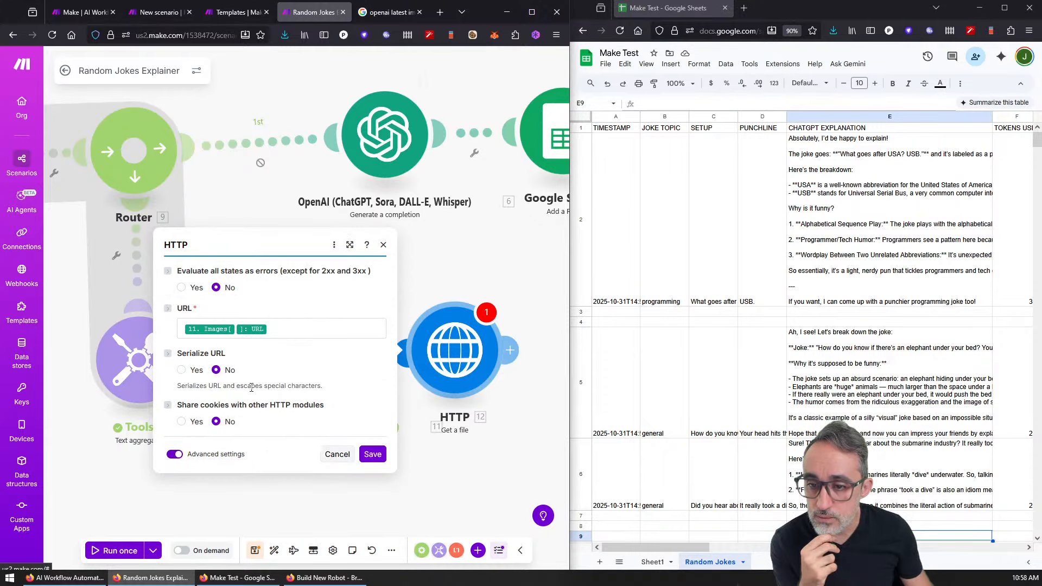
{"action": "left_click", "coordinate": [372, 454]}
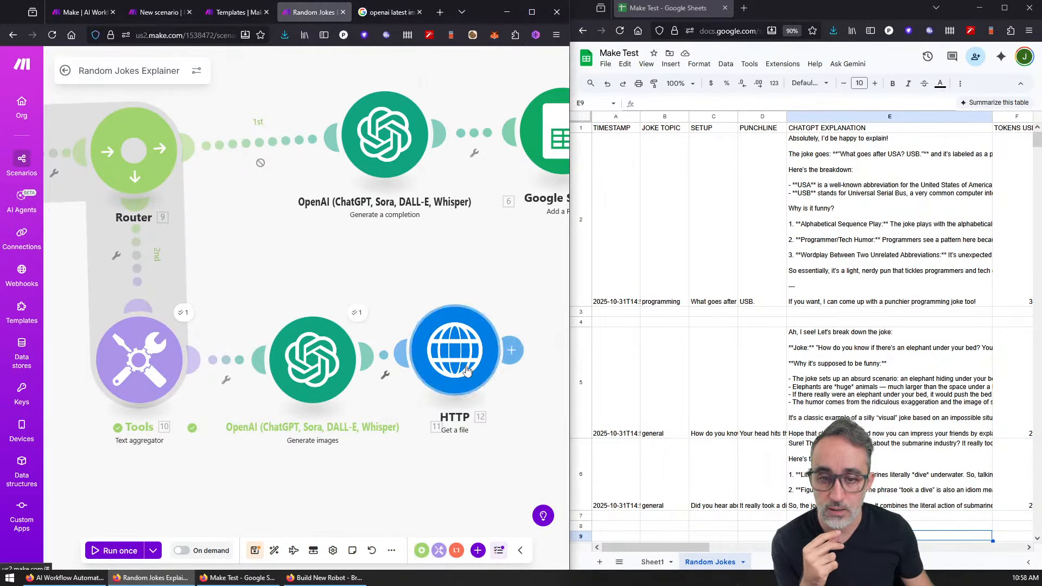
{"action": "left_click_drag", "start_coordinate": [467, 371], "coordinate": [518, 380]}
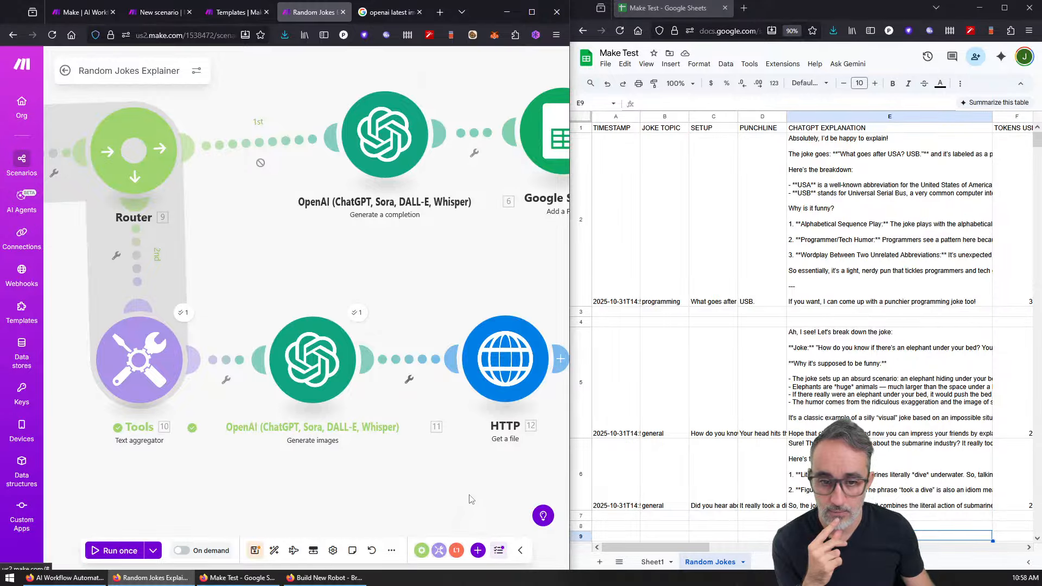
{"action": "left_click_drag", "start_coordinate": [471, 500], "coordinate": [280, 472]}
Step: Add a Google Drive Upload a File module after the HTTP step via a 'drive' search
{"action": "scroll", "coordinate": [281, 471], "scroll_direction": "down", "scroll_amount": 2}
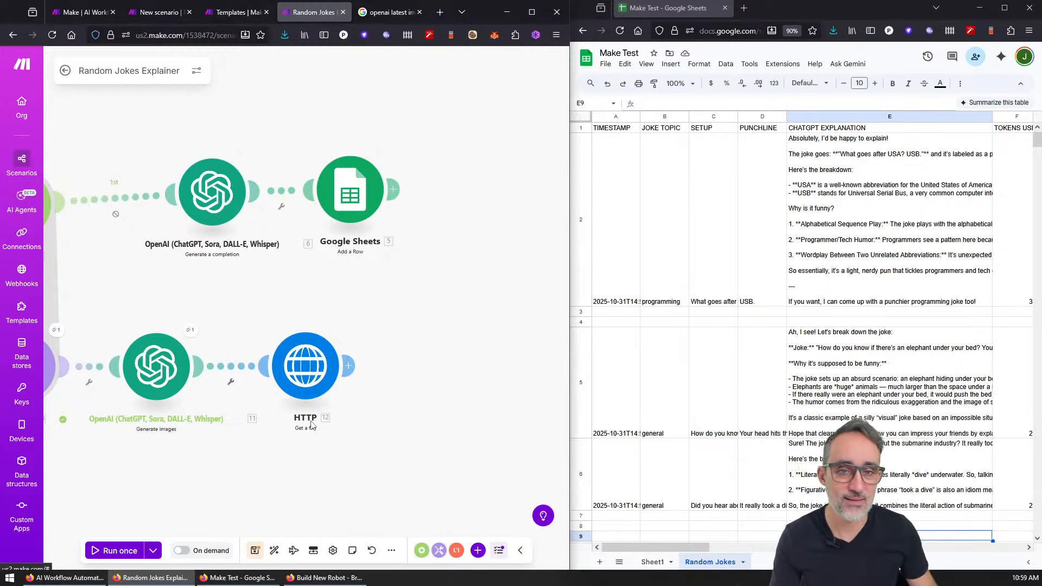
{"action": "left_click", "coordinate": [348, 365]}
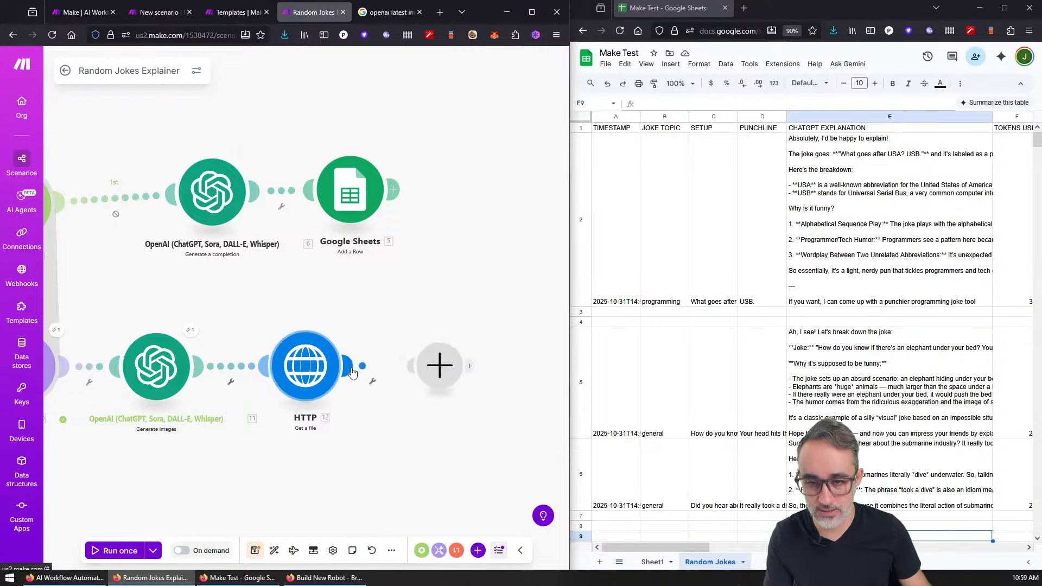
{"action": "type", "text": "drive"}
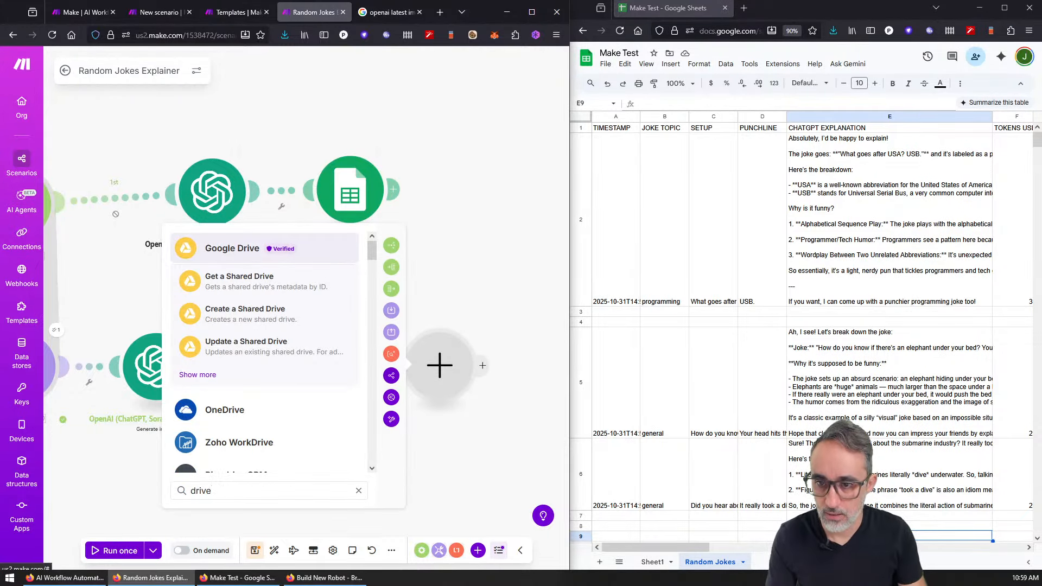
{"action": "key", "text": "Down"}
{"action": "key", "text": "Down"}
{"action": "key", "text": "Down"}
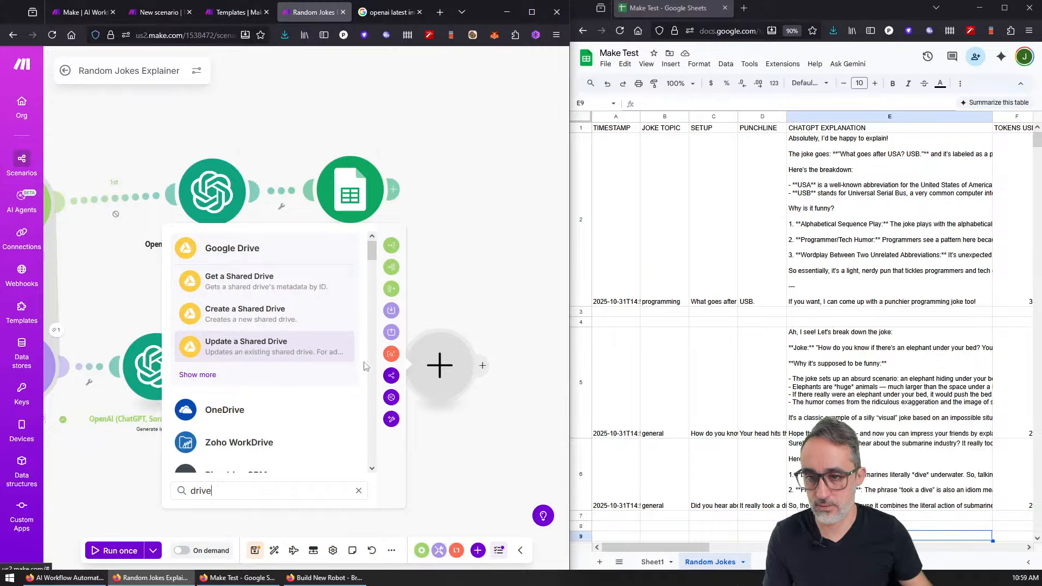
{"action": "left_click", "coordinate": [204, 375]}
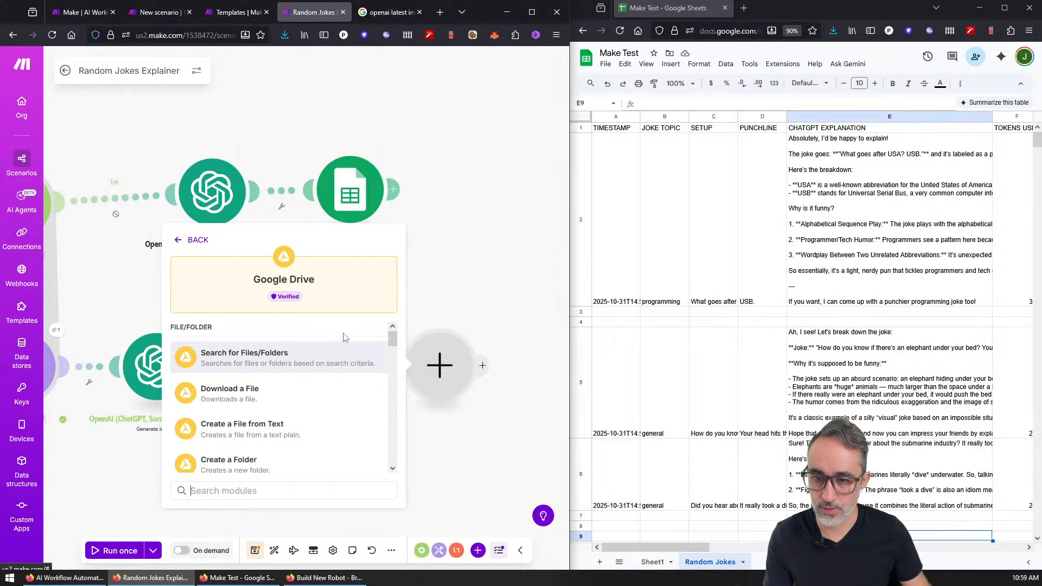
{"action": "left_click_drag", "start_coordinate": [393, 341], "coordinate": [393, 301]}
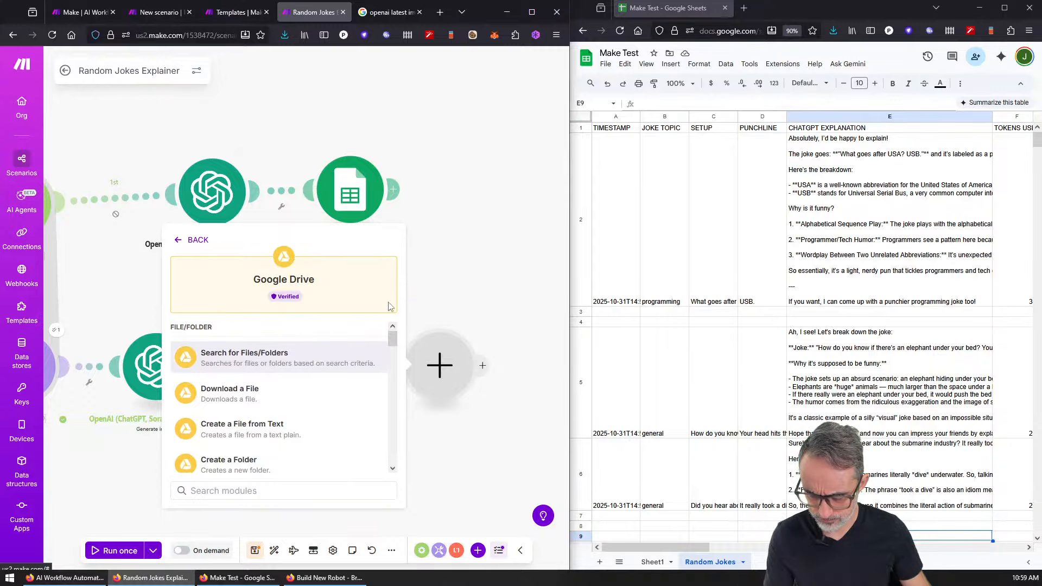
{"action": "scroll", "coordinate": [301, 391], "scroll_direction": "down", "scroll_amount": 4}
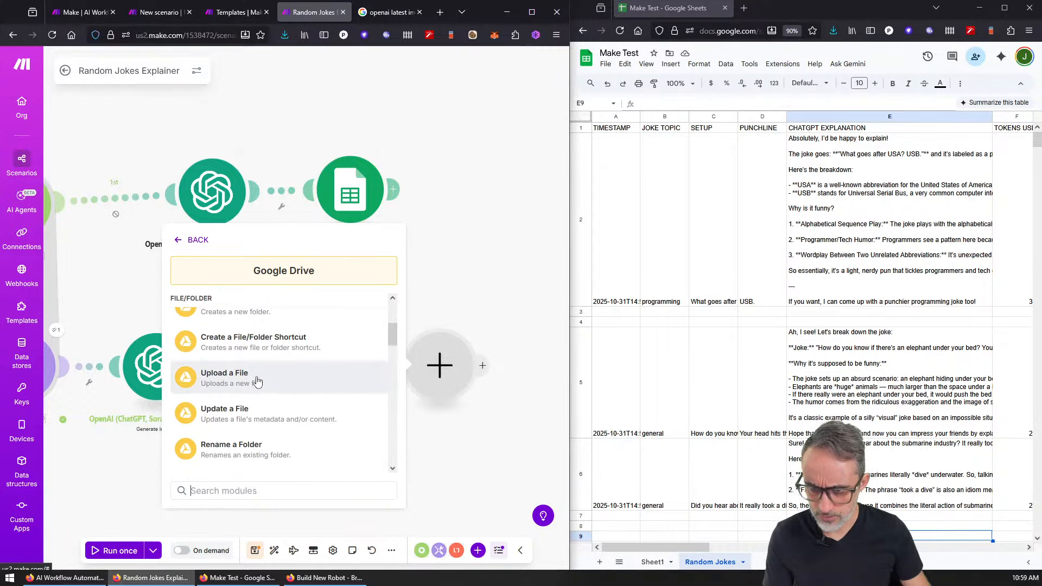
{"action": "left_click", "coordinate": [259, 382]}
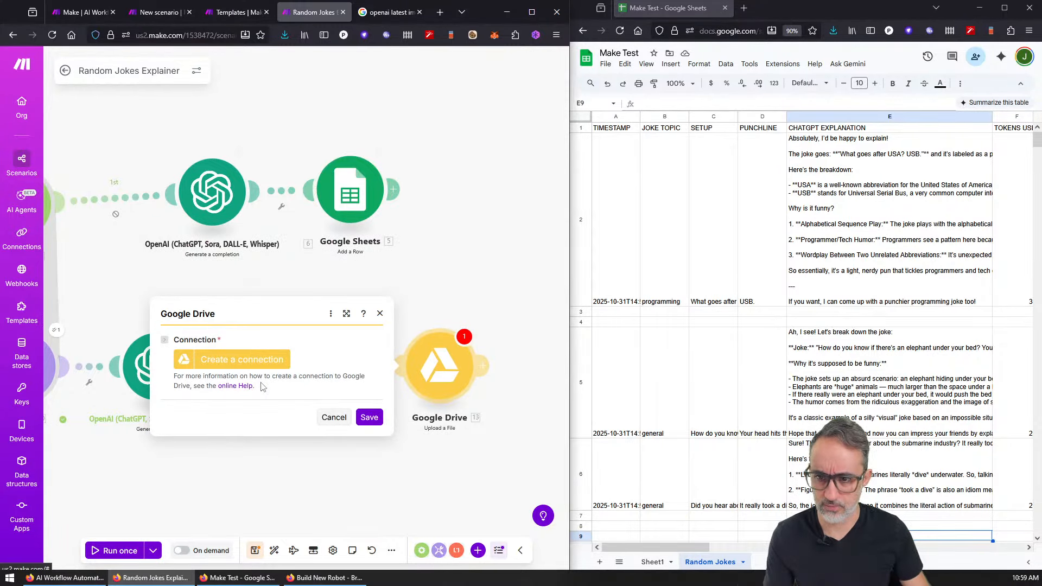
Step: Create a new Google Drive connection and sign in with Google to authorize it
{"action": "left_click", "coordinate": [263, 363]}
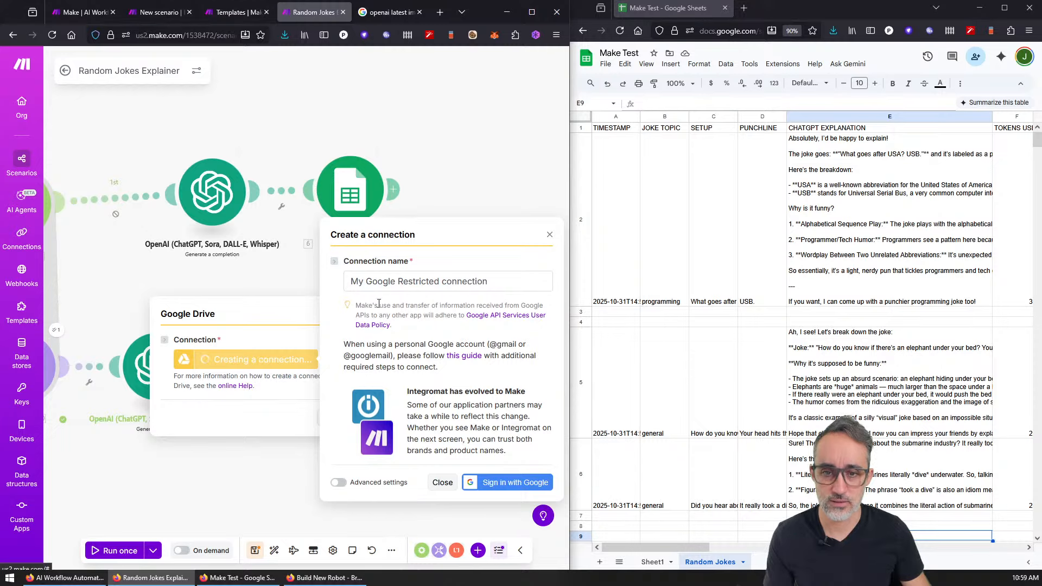
{"action": "left_click", "coordinate": [511, 487]}
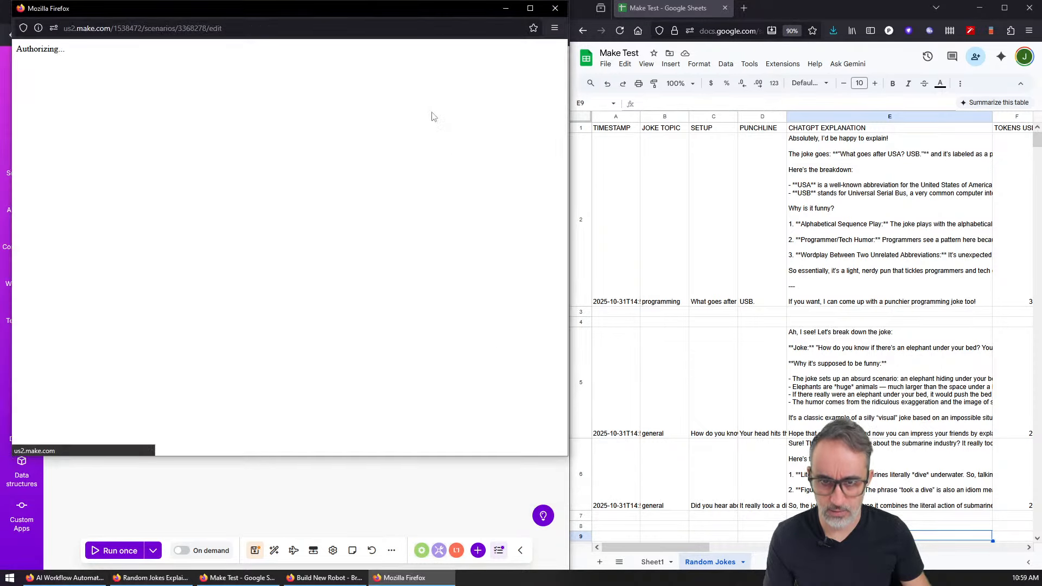
{"action": "left_click_drag", "start_coordinate": [411, 12], "coordinate": [0, 120]}
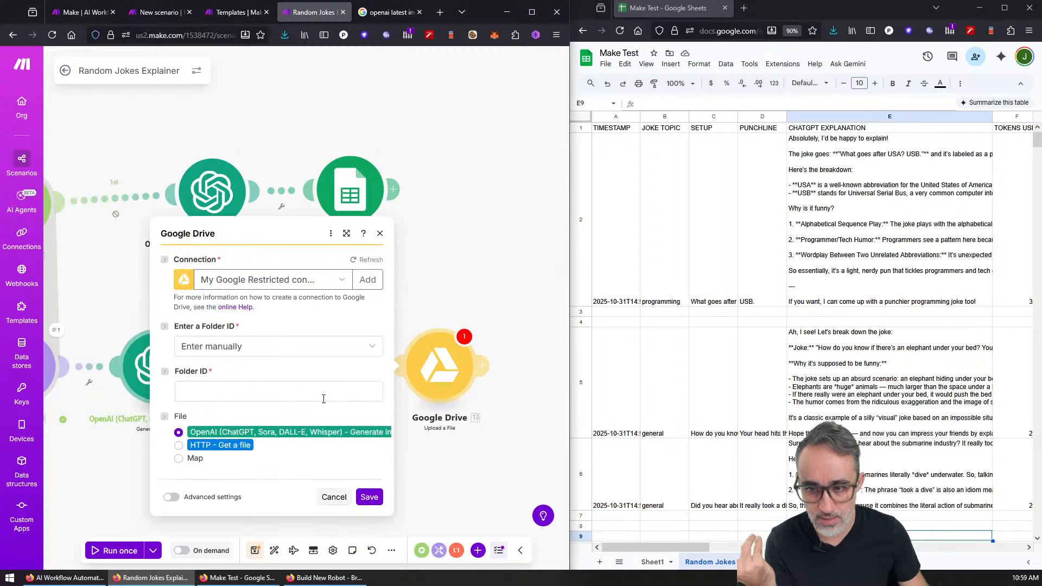
Step: Search 'google drive' in a new tab, then place the empty MakeUploads Drive folder beside the scenario
{"action": "left_click", "coordinate": [744, 8]}
{"action": "type", "text": "google d"}
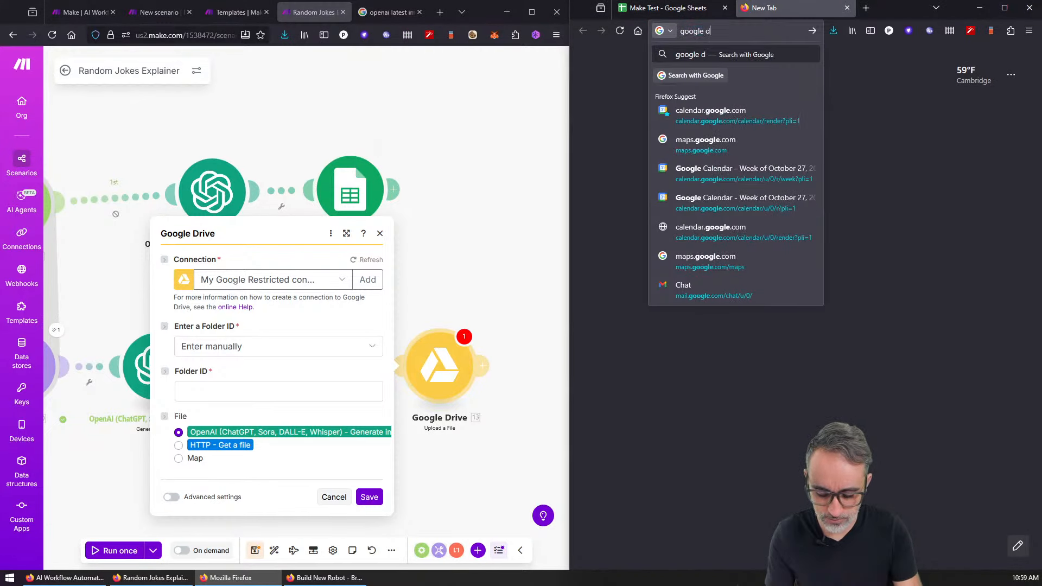
{"action": "type", "text": "rive"}
{"action": "key", "text": "Return"}
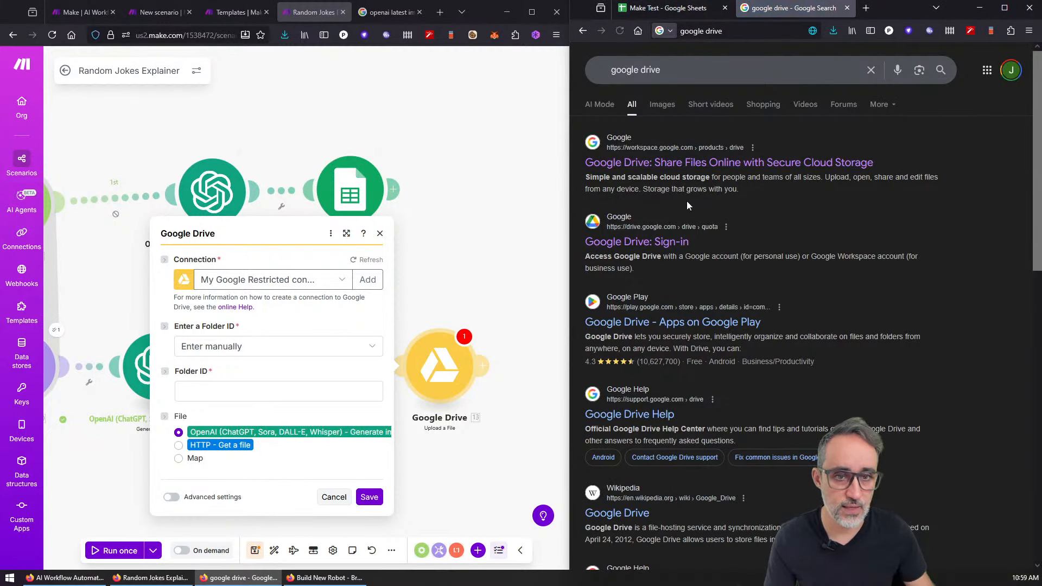
{"action": "left_click", "coordinate": [847, 8]}
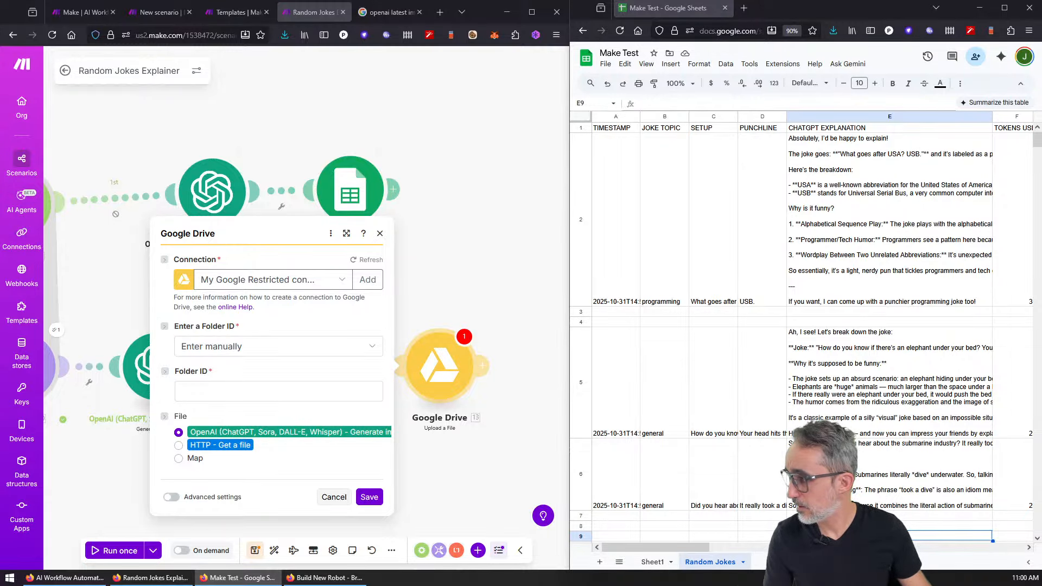
{"action": "left_click_drag", "start_coordinate": [734, 1], "coordinate": [766, 9]}
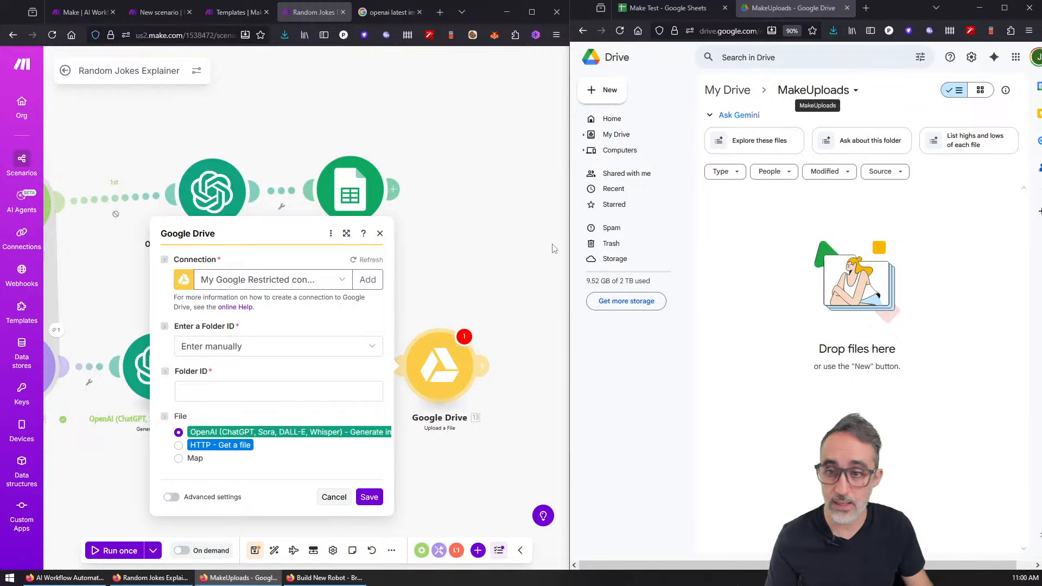
{"action": "left_click", "coordinate": [214, 349]}
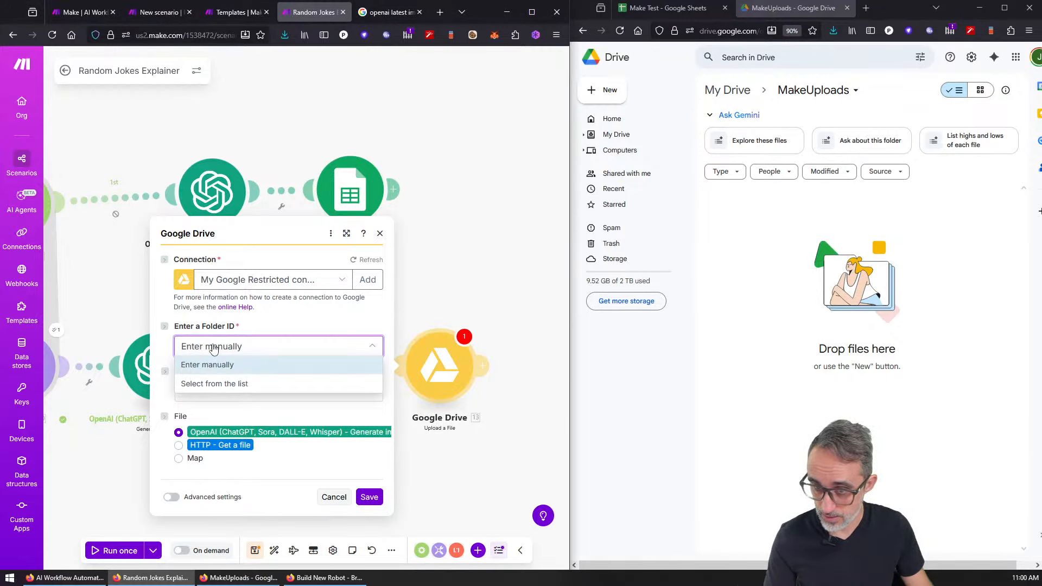
Step: Switch the folder ID to 'Select from the list', search 'make' and pick MakeUploads
{"action": "left_click", "coordinate": [211, 396]}
{"action": "left_click", "coordinate": [271, 346]}
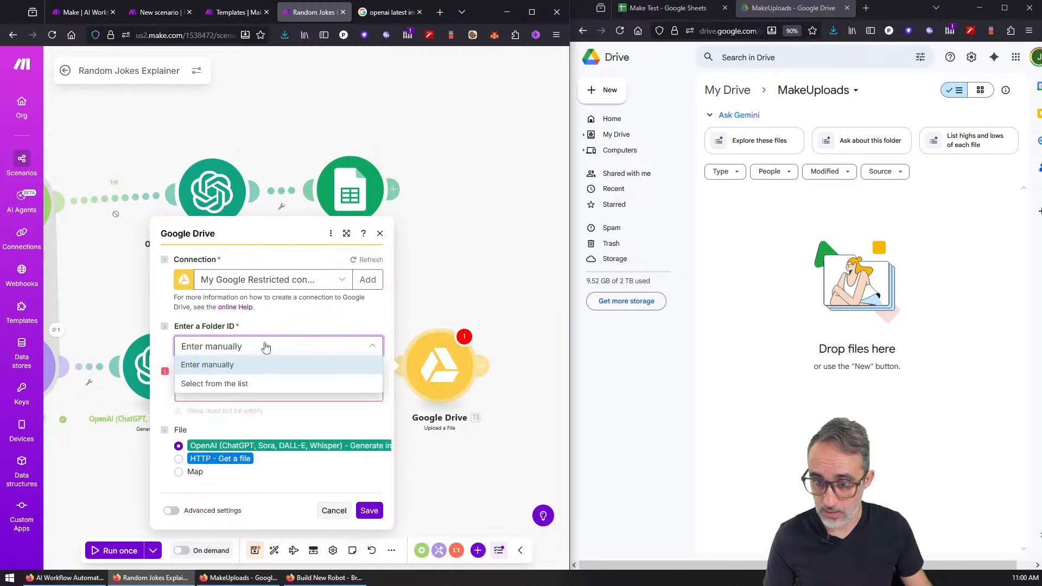
{"action": "left_click", "coordinate": [243, 385]}
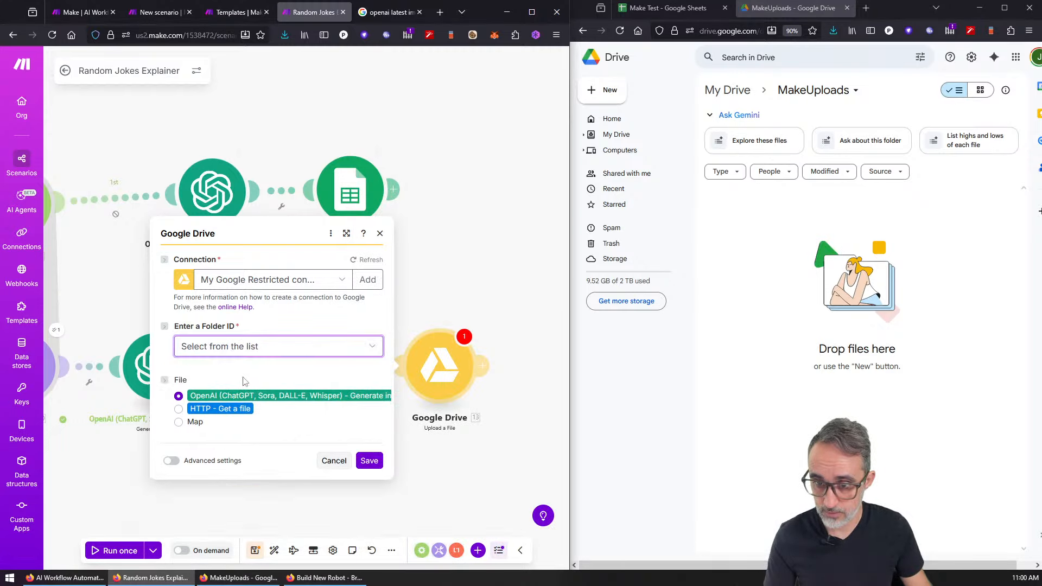
{"action": "left_click", "coordinate": [252, 416]}
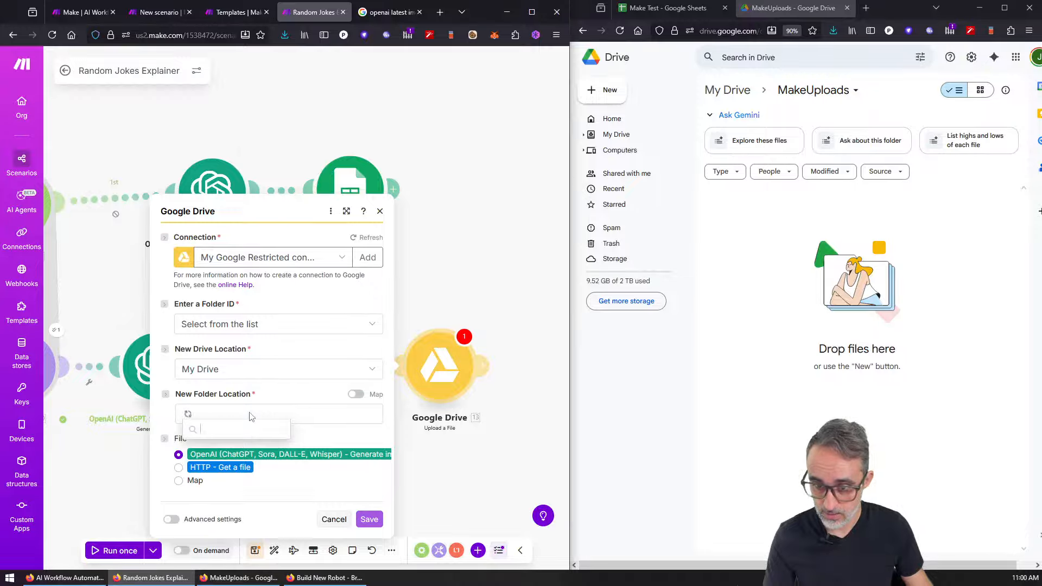
{"action": "type", "text": "make"}
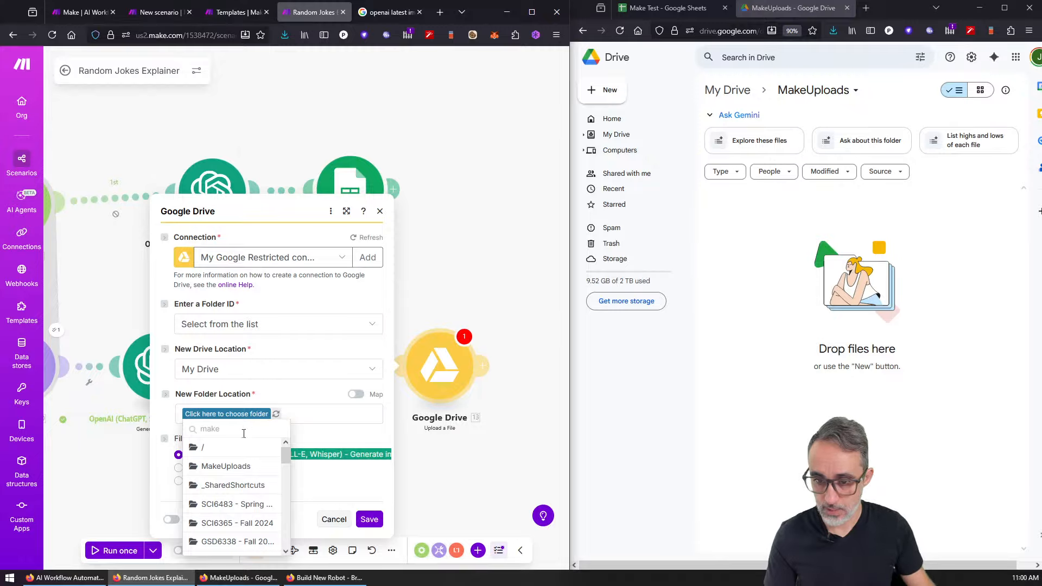
{"action": "left_click", "coordinate": [227, 466]}
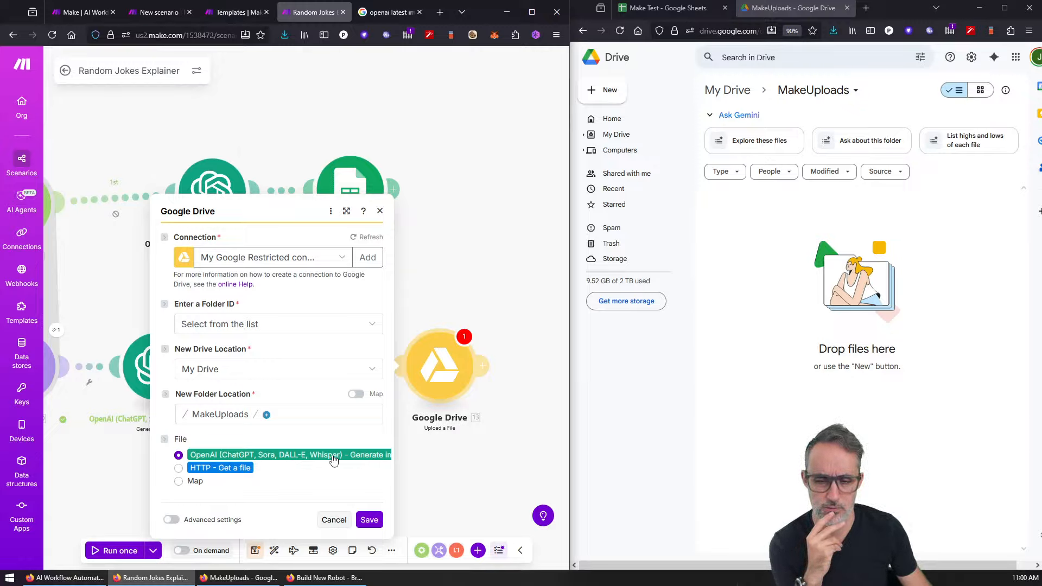
Step: Save the module, rearrange the HTTP and Google Drive modules, and test-run to review warnings
{"action": "left_click", "coordinate": [370, 521]}
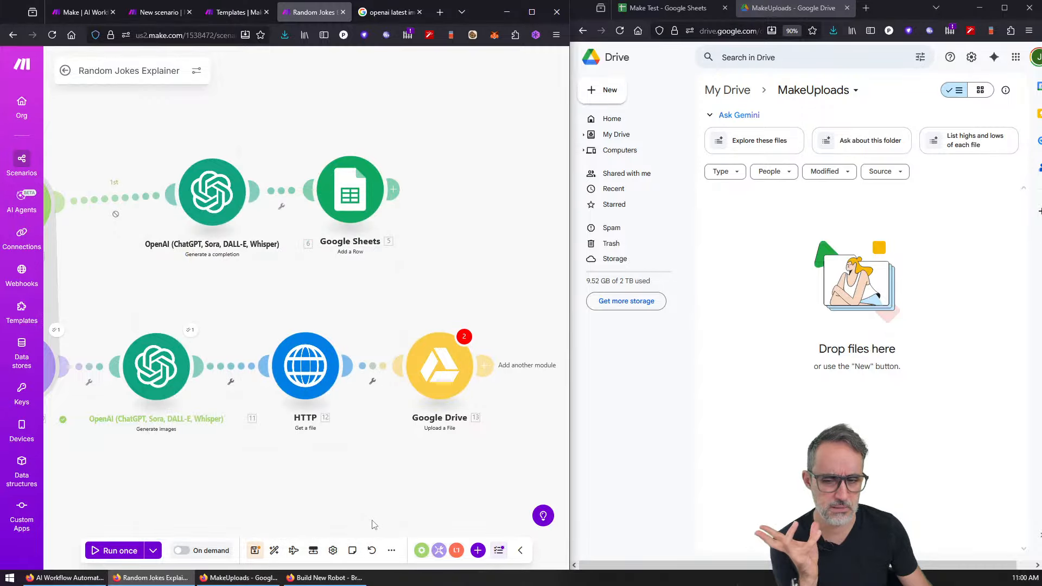
{"action": "left_click_drag", "start_coordinate": [306, 367], "coordinate": [307, 302]}
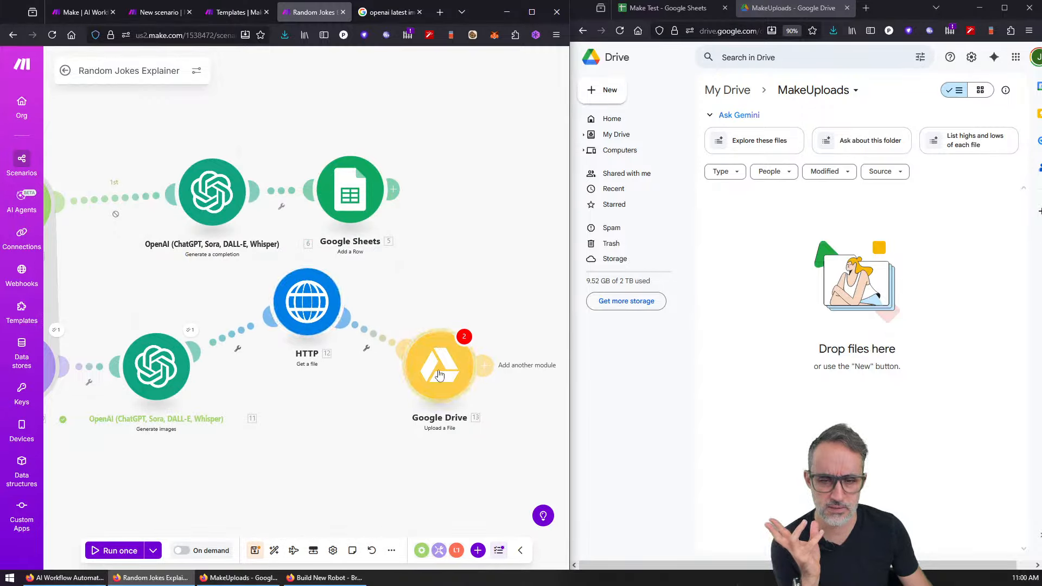
{"action": "left_click_drag", "start_coordinate": [440, 367], "coordinate": [422, 407]}
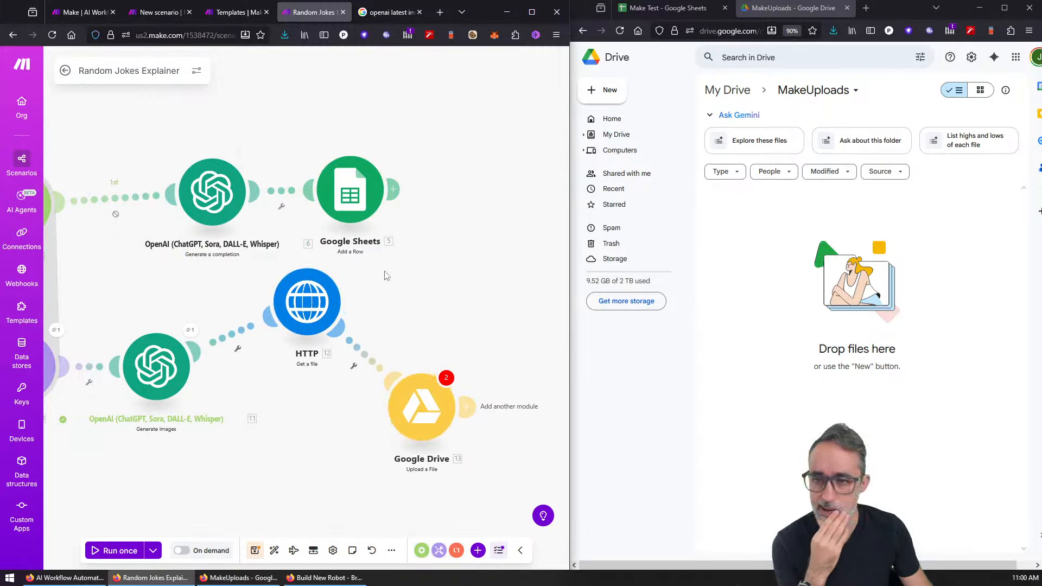
{"action": "left_click", "coordinate": [120, 550]}
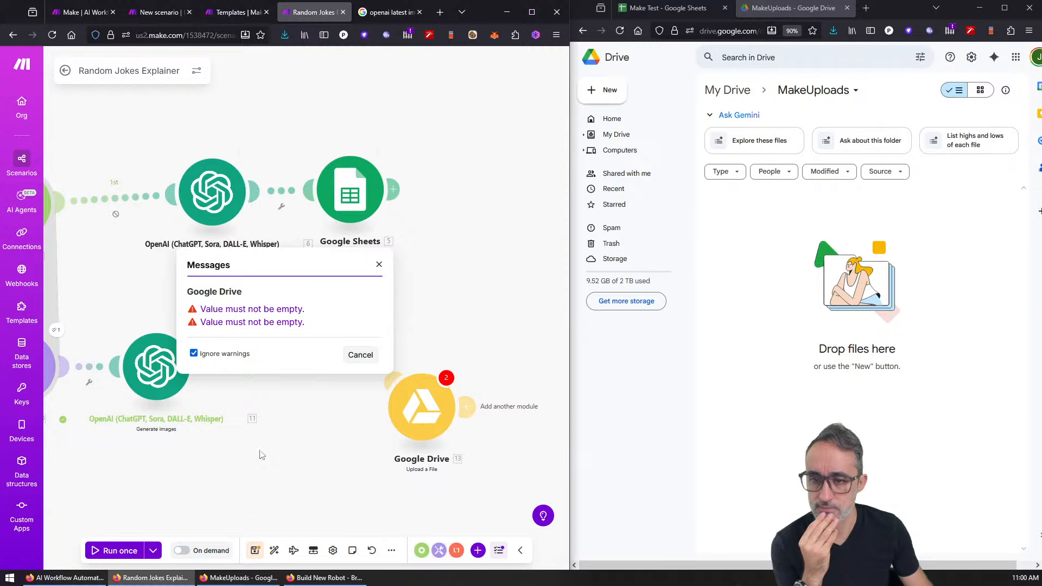
{"action": "left_click", "coordinate": [361, 358]}
{"action": "left_click", "coordinate": [446, 379]}
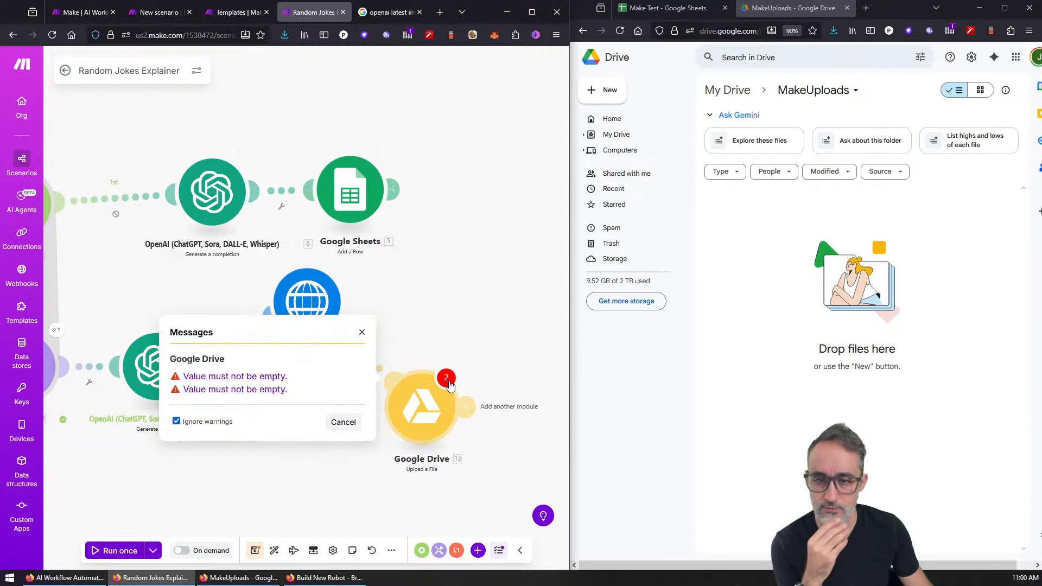
{"action": "left_click", "coordinate": [342, 424]}
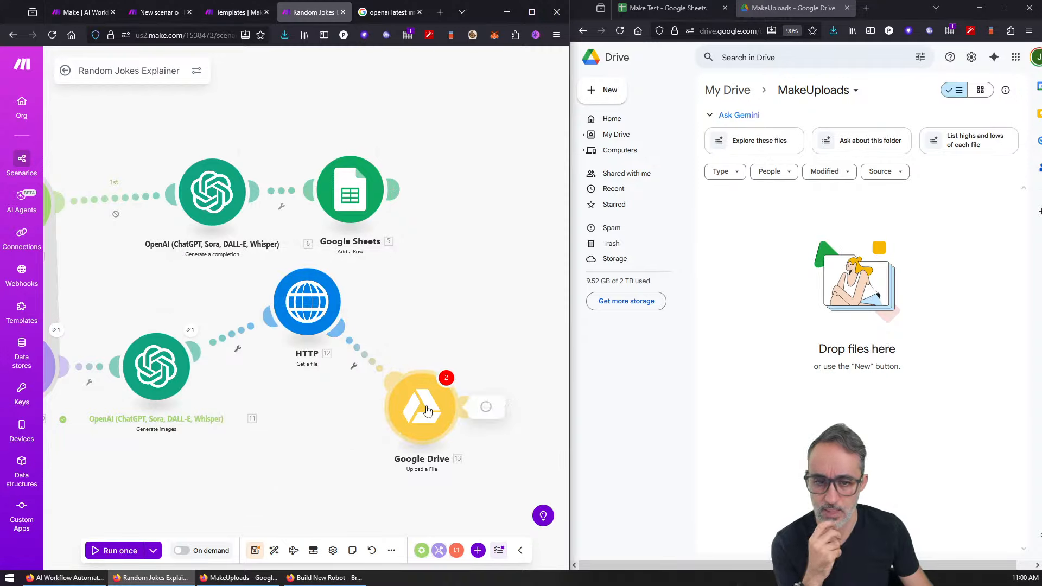
Step: In the Google Drive module's advanced options, choose MakeUploads from the folder list and save
{"action": "left_click", "coordinate": [422, 409]}
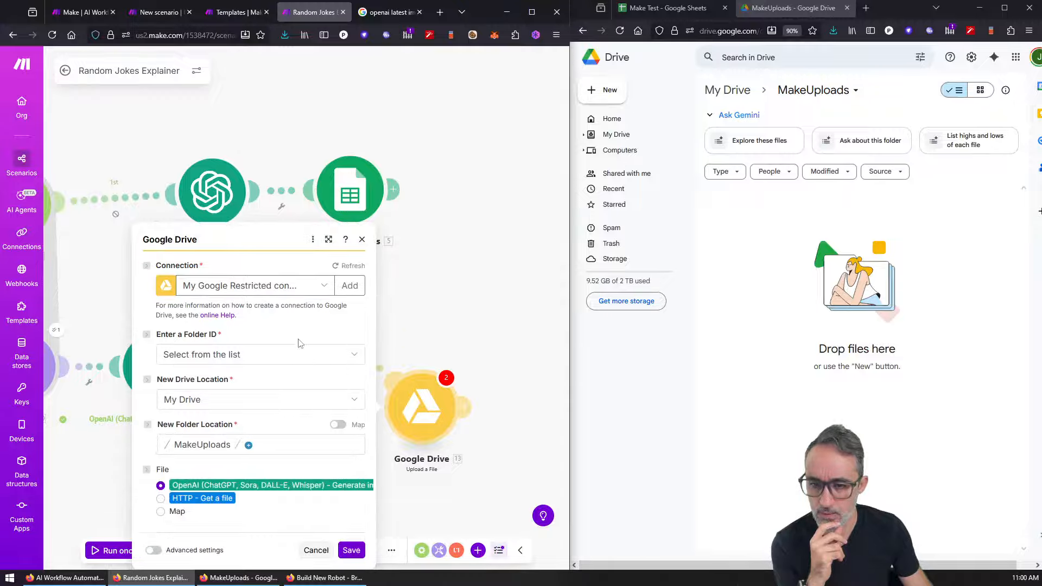
{"action": "left_click", "coordinate": [154, 550]}
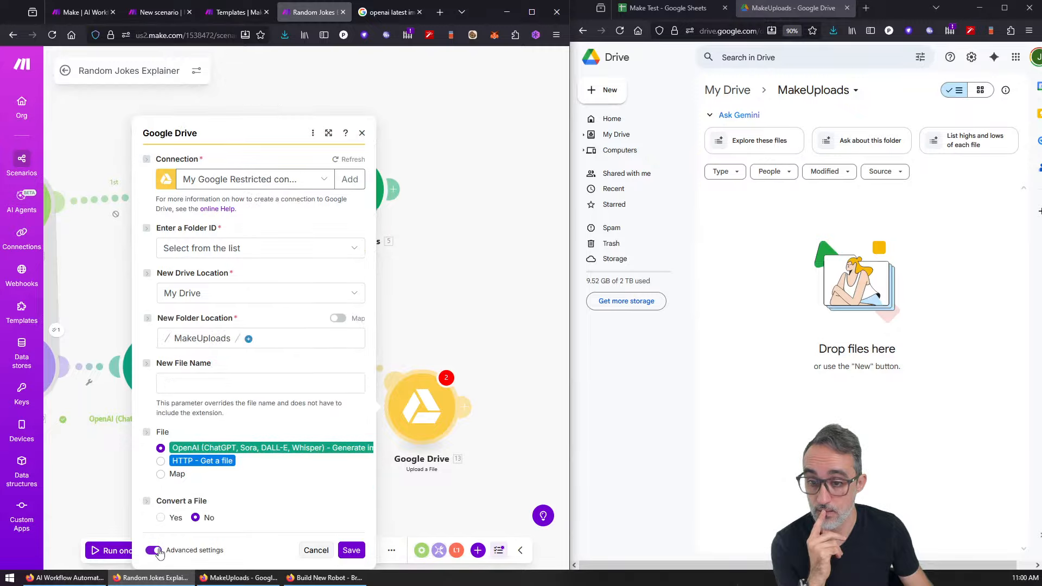
{"action": "left_click", "coordinate": [230, 250]}
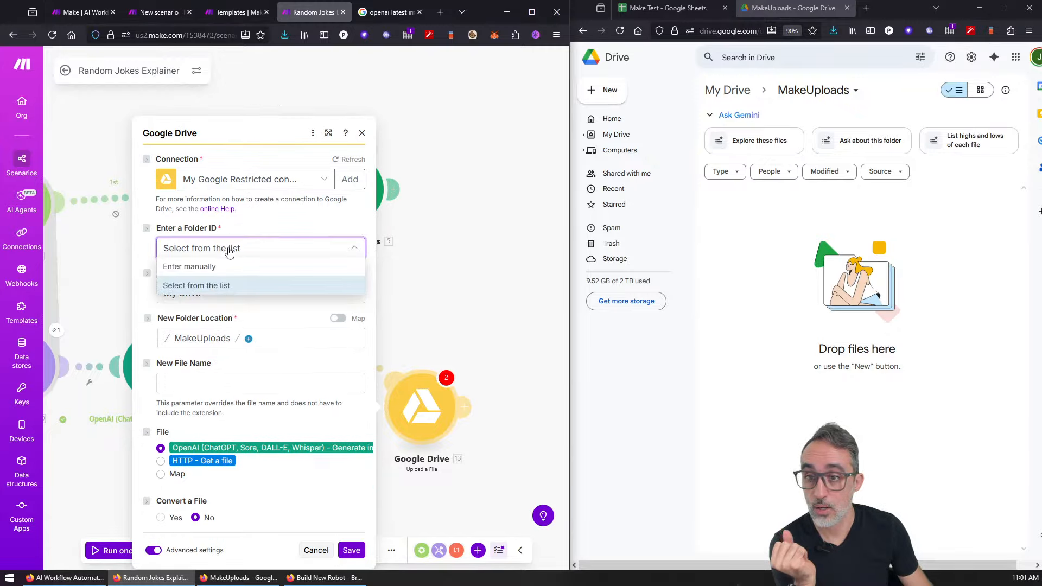
{"action": "left_click", "coordinate": [222, 284]}
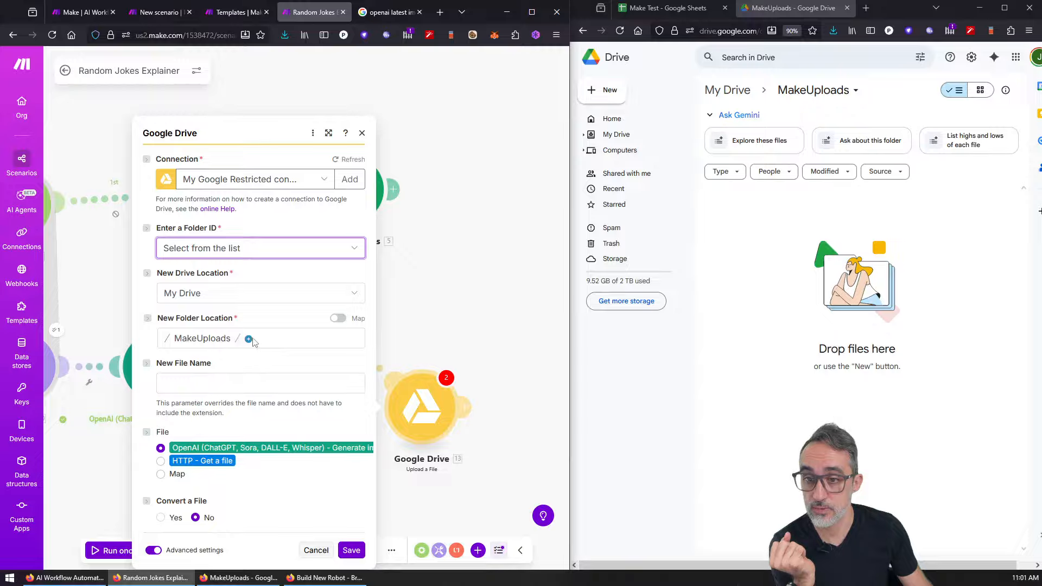
{"action": "left_click", "coordinate": [339, 319]}
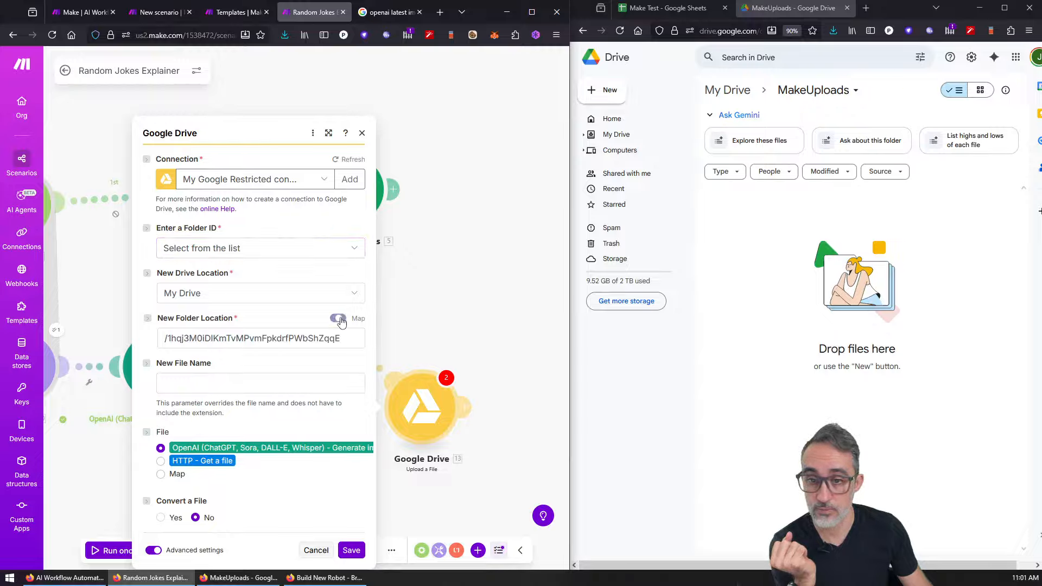
{"action": "left_click", "coordinate": [339, 319]}
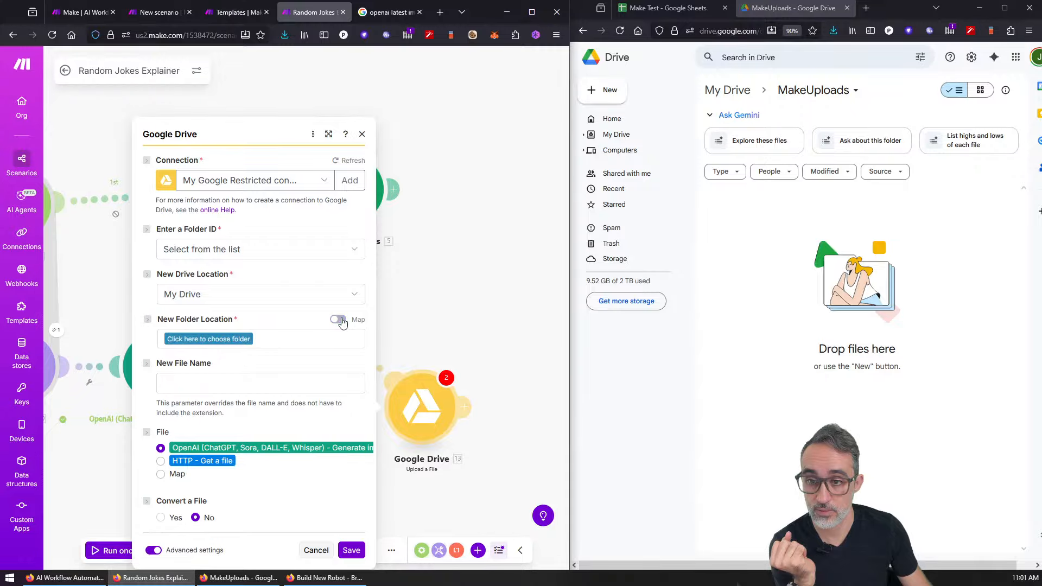
{"action": "left_click", "coordinate": [220, 340]}
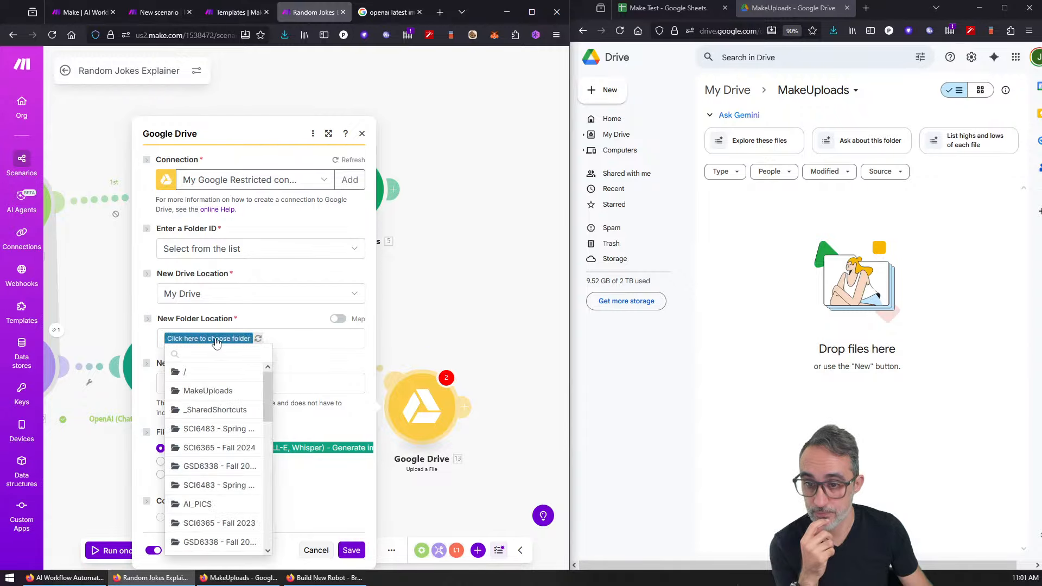
{"action": "left_click", "coordinate": [226, 390]}
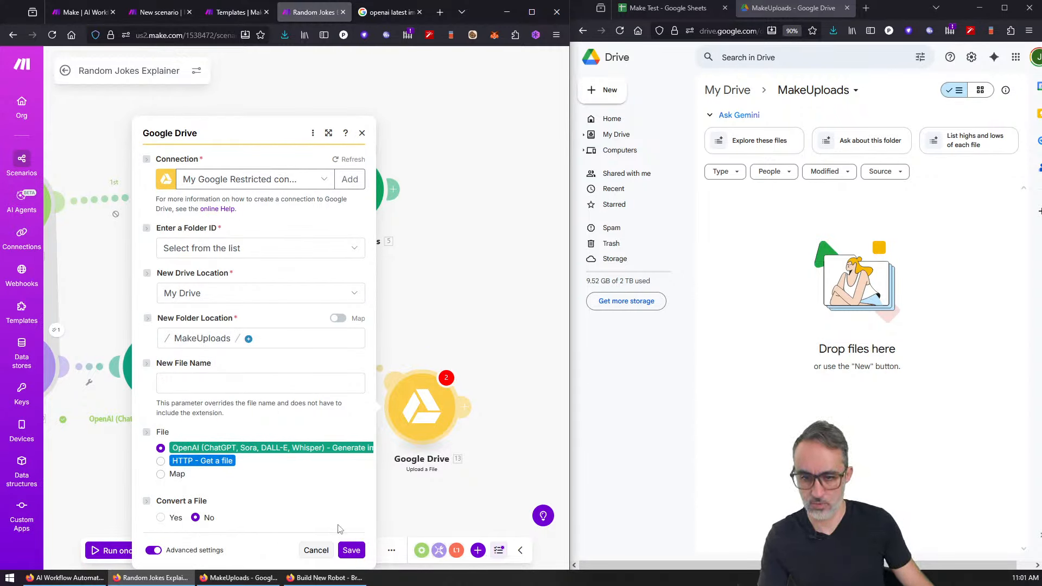
{"action": "left_click", "coordinate": [351, 550]}
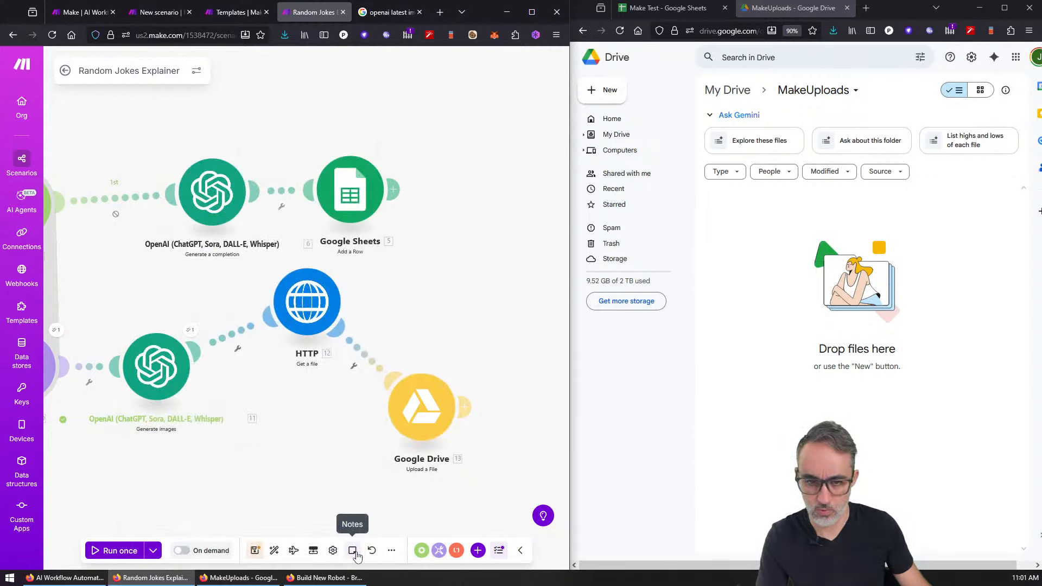
Step: Run the scenario once, inspect the HTTP output, and view the Google Drive BundleValidationError
{"action": "left_click", "coordinate": [117, 550]}
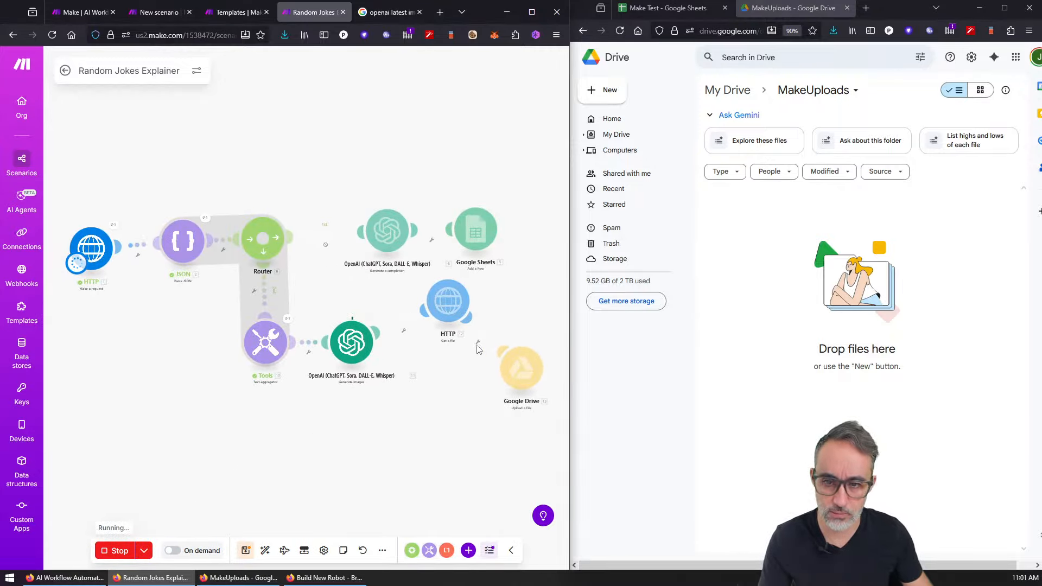
{"action": "scroll", "coordinate": [369, 334], "scroll_direction": "up", "scroll_amount": 5}
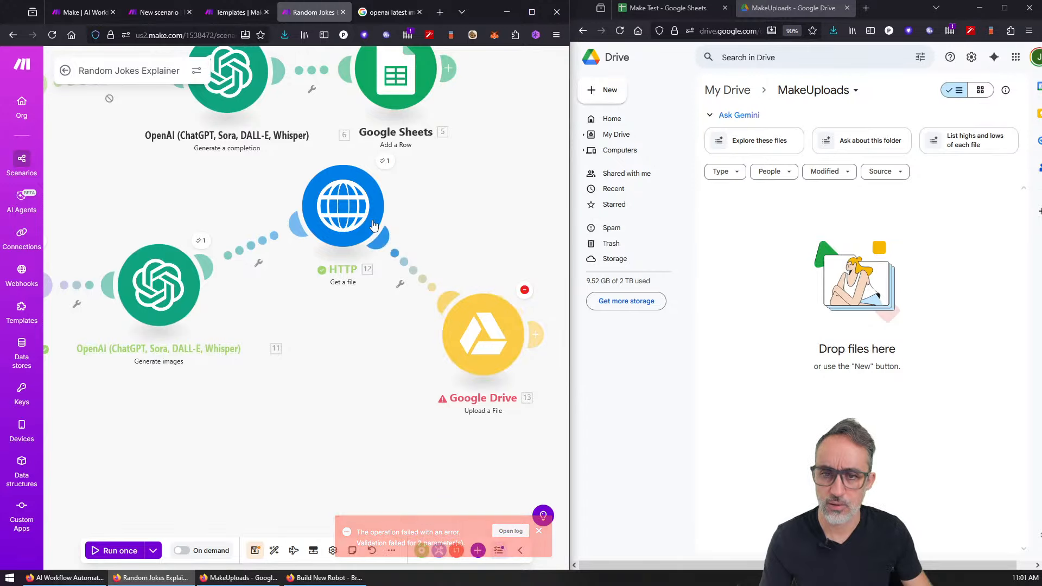
{"action": "left_click", "coordinate": [384, 162]}
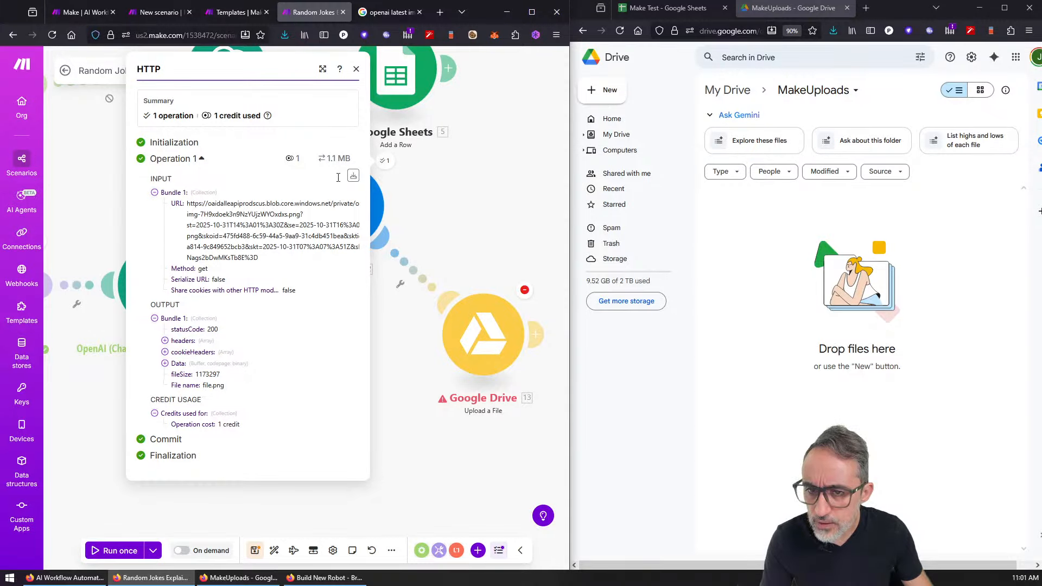
{"action": "left_click", "coordinate": [356, 69]}
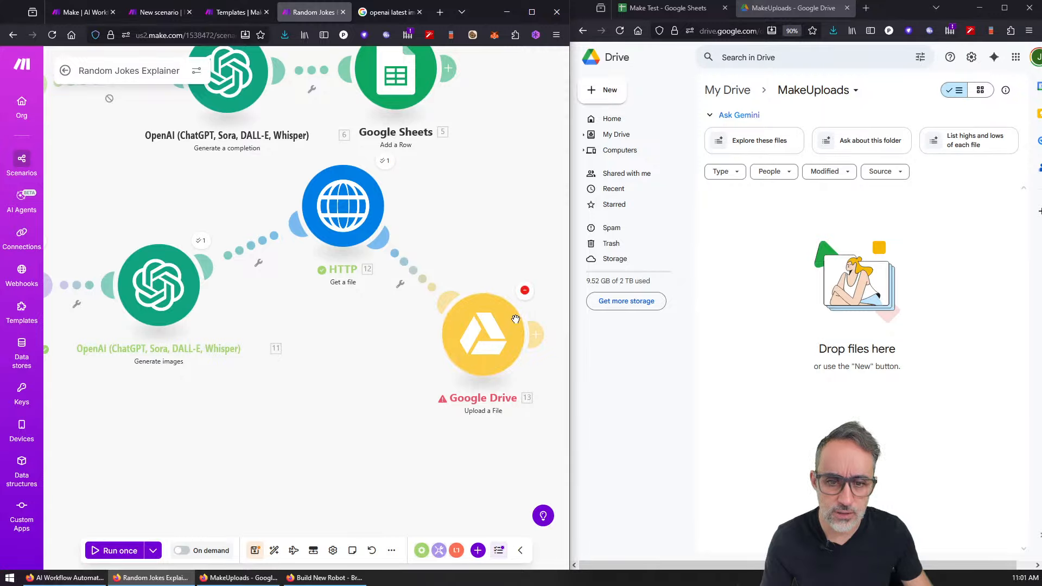
{"action": "left_click", "coordinate": [525, 292]}
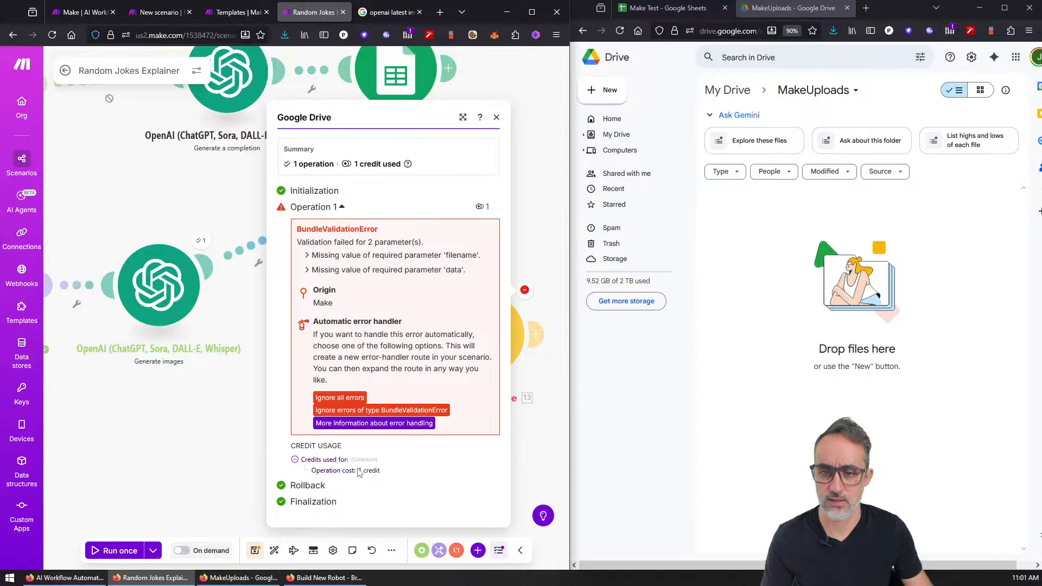
{"action": "key", "text": "Escape"}
Step: Insert the current date (now) and the joke text into the New File Name field
{"action": "left_click", "coordinate": [476, 370]}
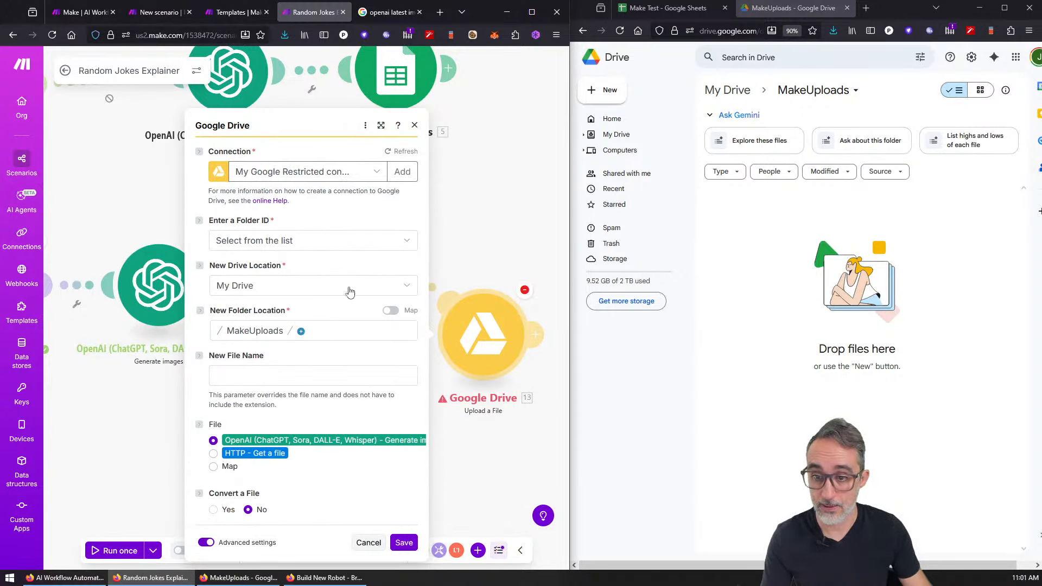
{"action": "left_click", "coordinate": [275, 377]}
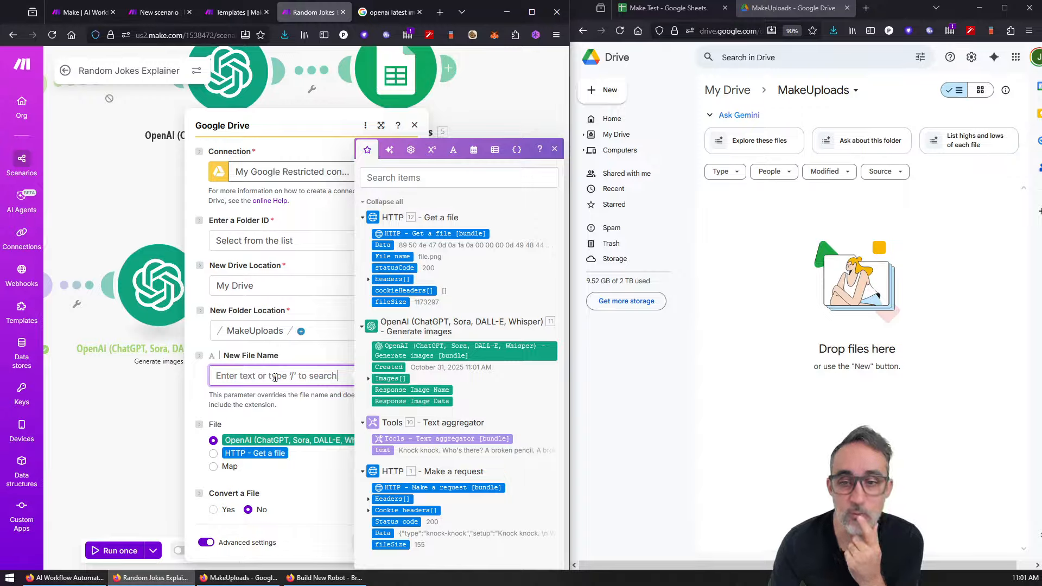
{"action": "left_click", "coordinate": [476, 152]}
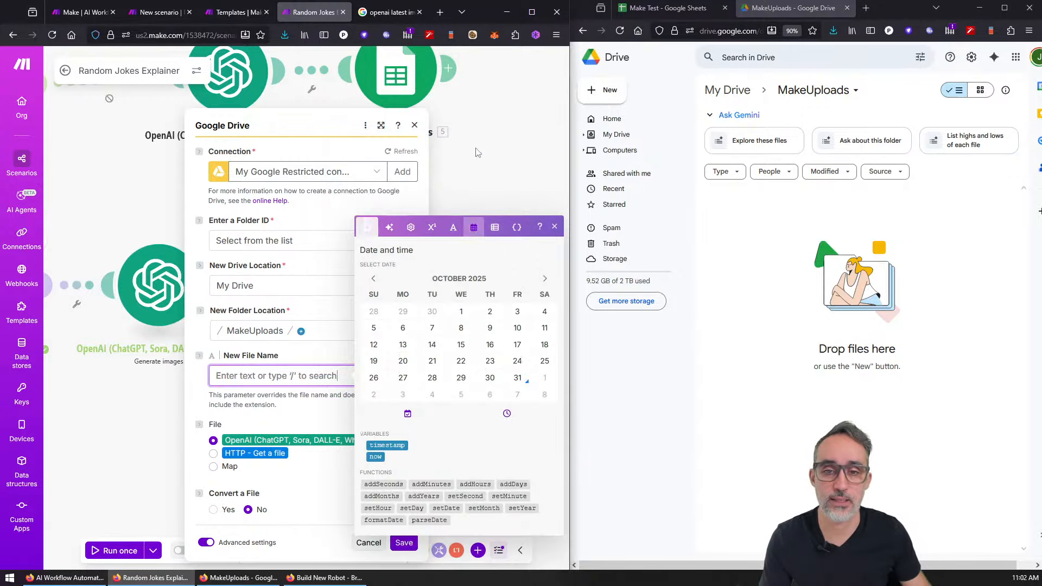
{"action": "left_click", "coordinate": [375, 457]}
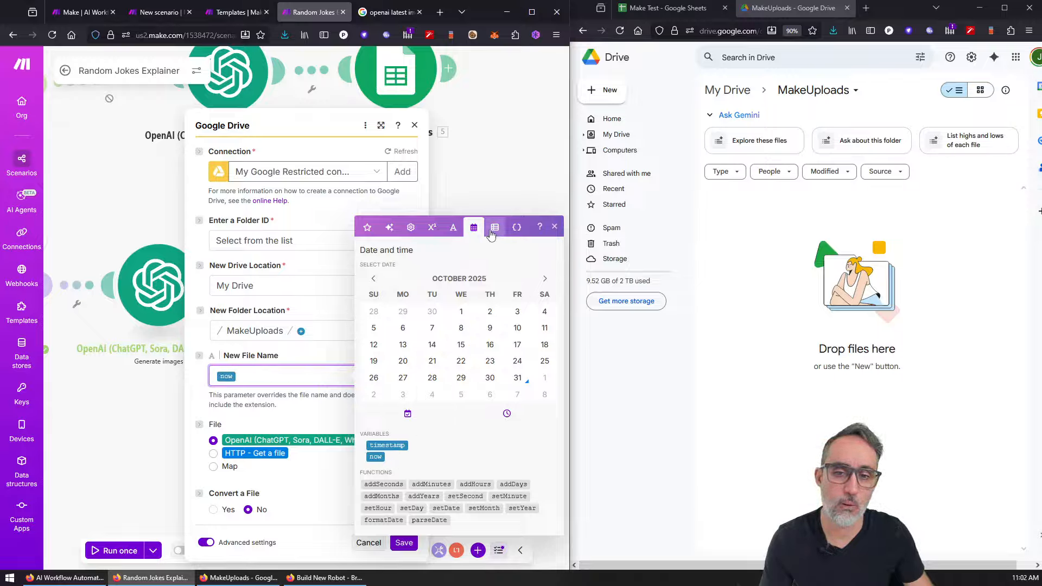
{"action": "left_click", "coordinate": [366, 227]}
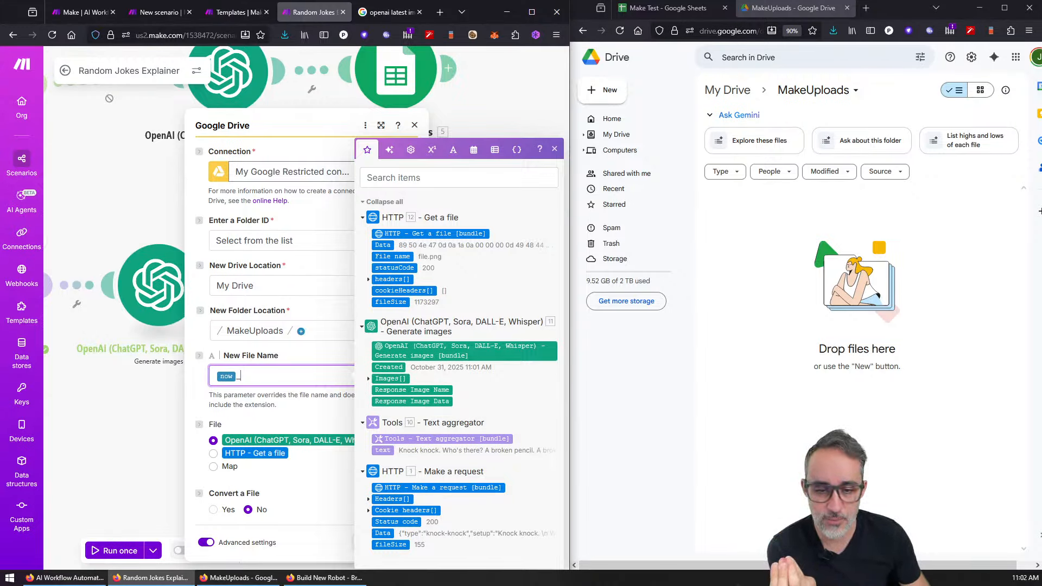
{"action": "left_click", "coordinate": [389, 451]}
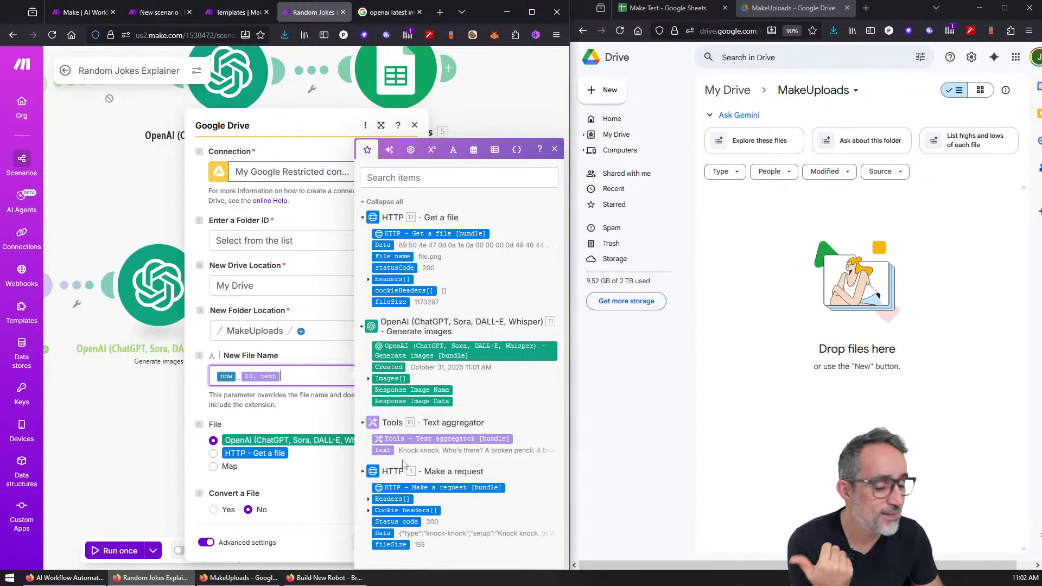
{"action": "left_click_drag", "start_coordinate": [107, 155], "coordinate": [312, 112]}
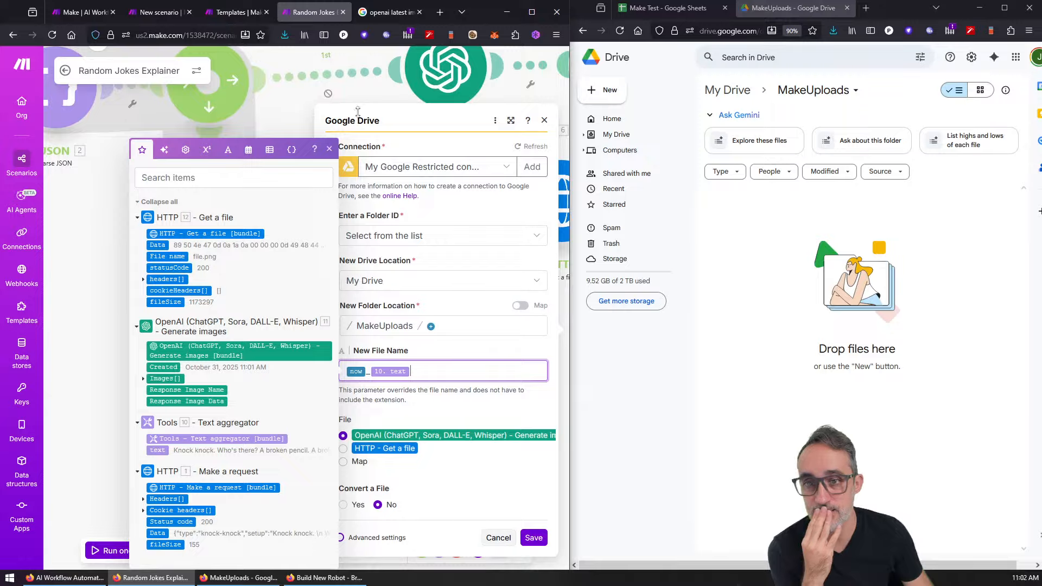
{"action": "left_click", "coordinate": [328, 147]}
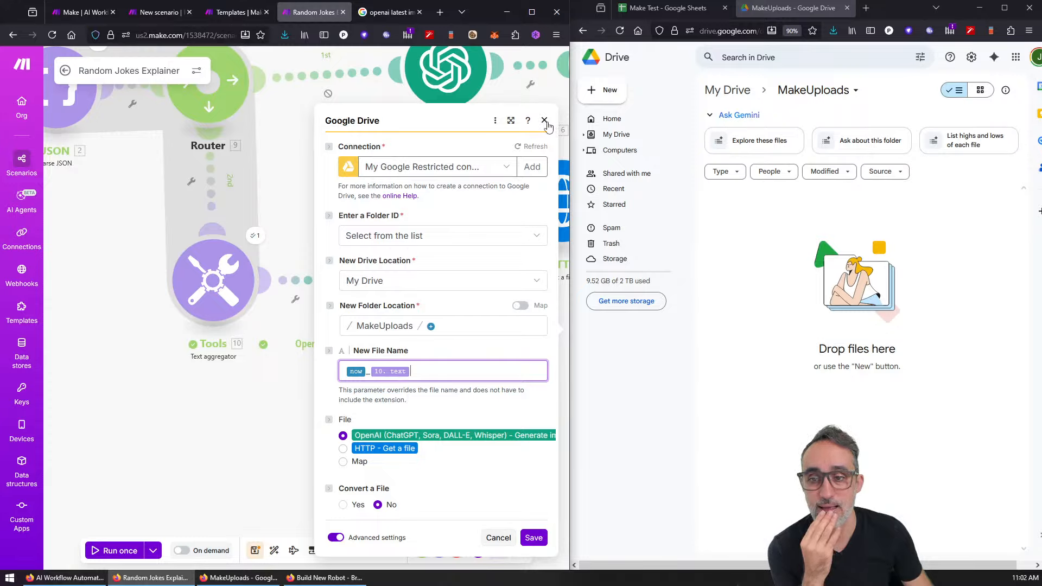
Step: Append an underscore and the HTTP file name, then save the Google Drive module
{"action": "left_click", "coordinate": [444, 376]}
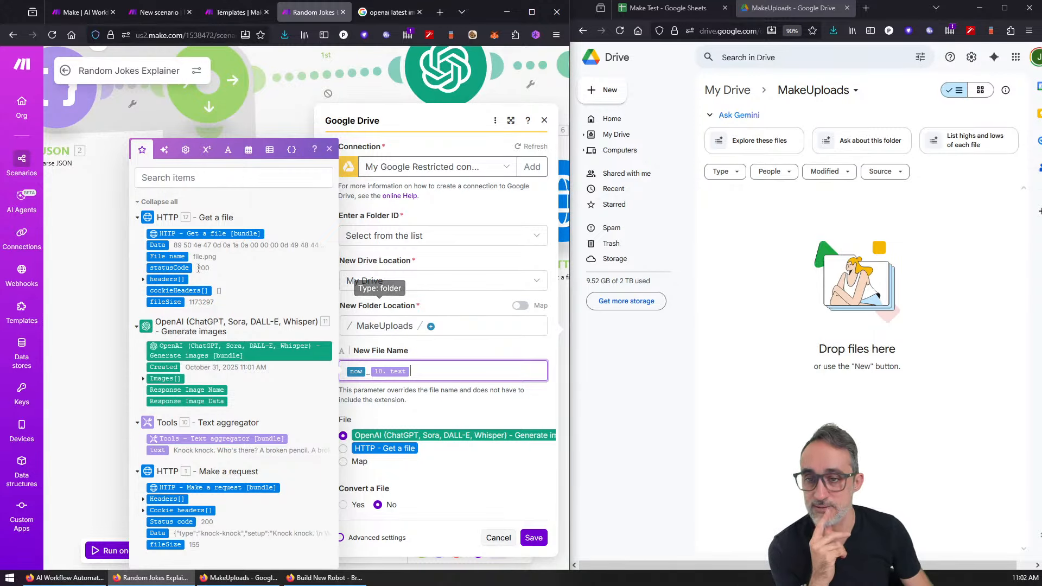
{"action": "type", "text": "_"}
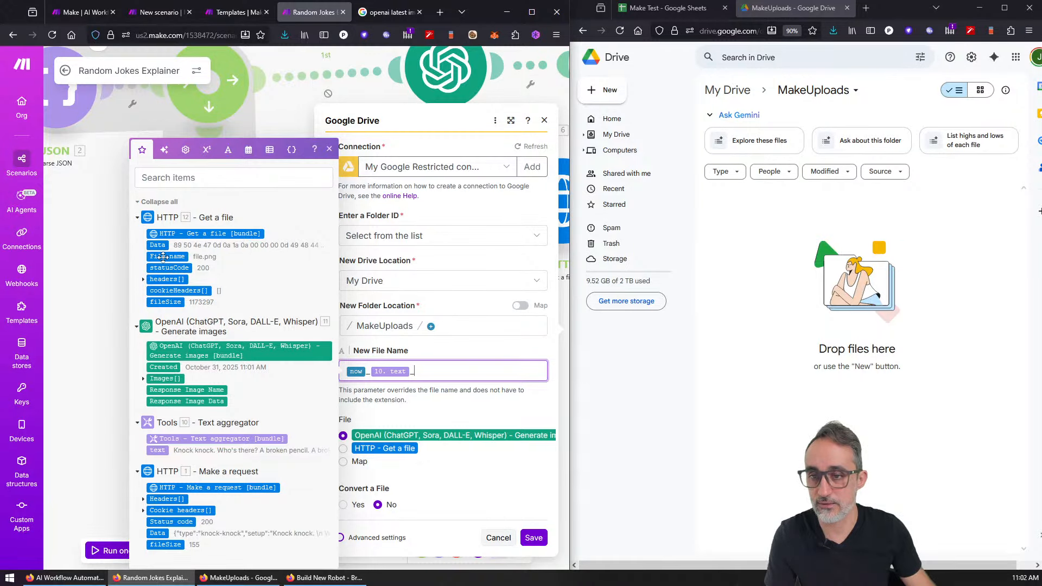
{"action": "left_click", "coordinate": [164, 256]}
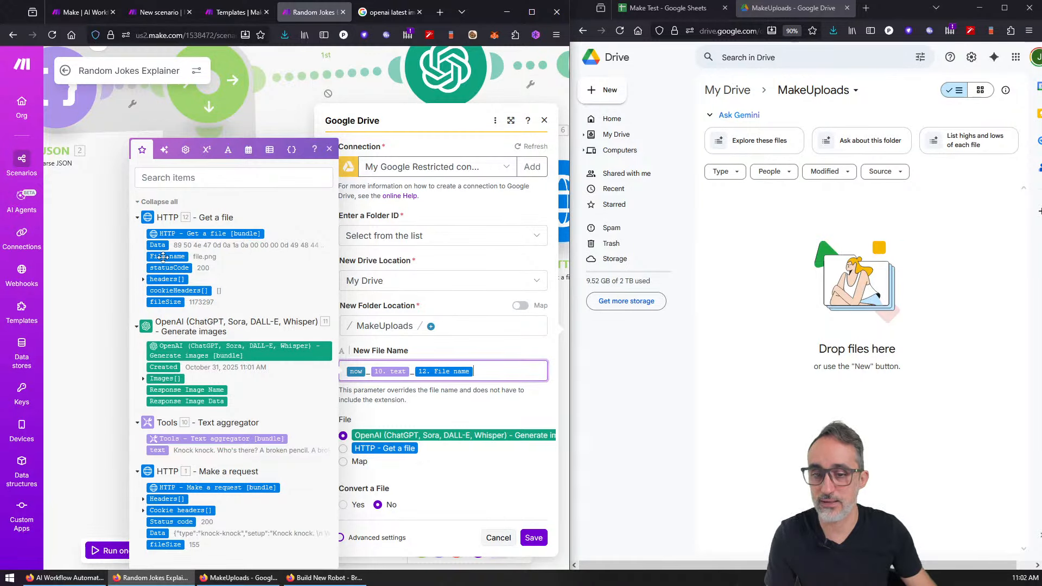
{"action": "left_click", "coordinate": [533, 537]}
Step: Check the Google Drive module's error details and reopen its settings
{"action": "scroll", "coordinate": [505, 428], "scroll_direction": "down", "scroll_amount": 3}
{"action": "left_click_drag", "start_coordinate": [480, 422], "coordinate": [198, 416]}
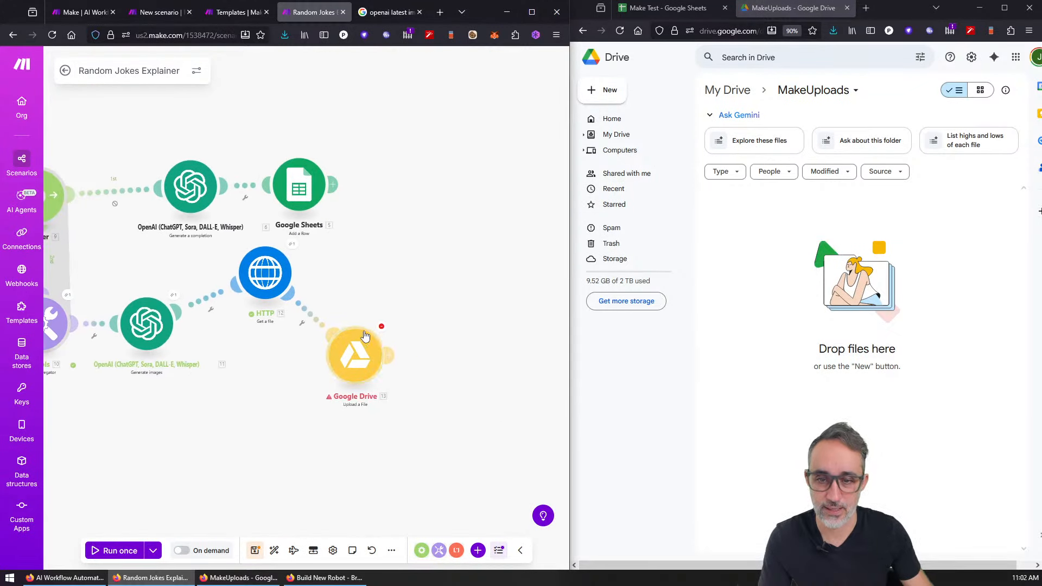
{"action": "left_click", "coordinate": [383, 329]}
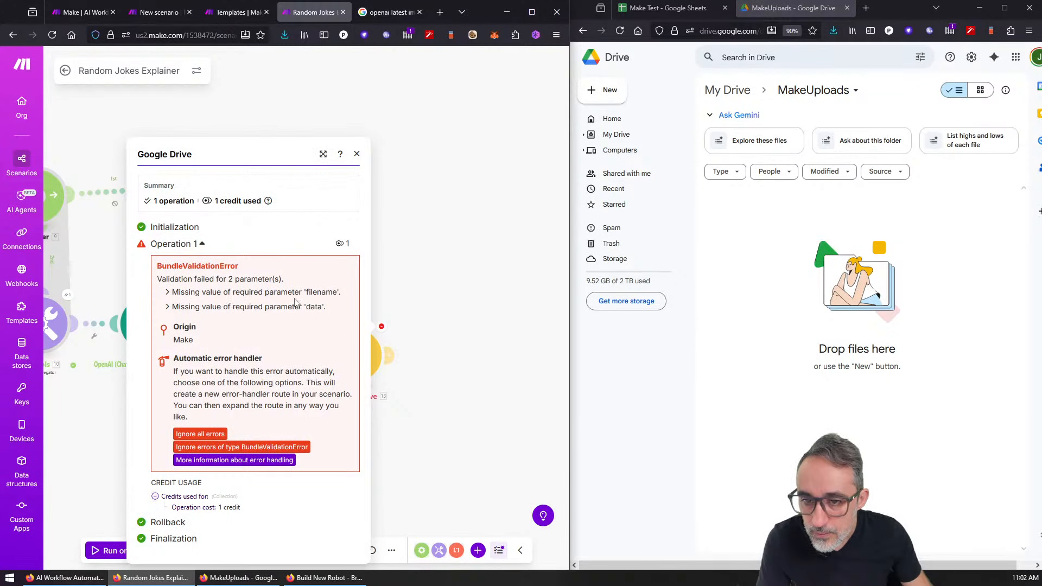
{"action": "left_click", "coordinate": [463, 340]}
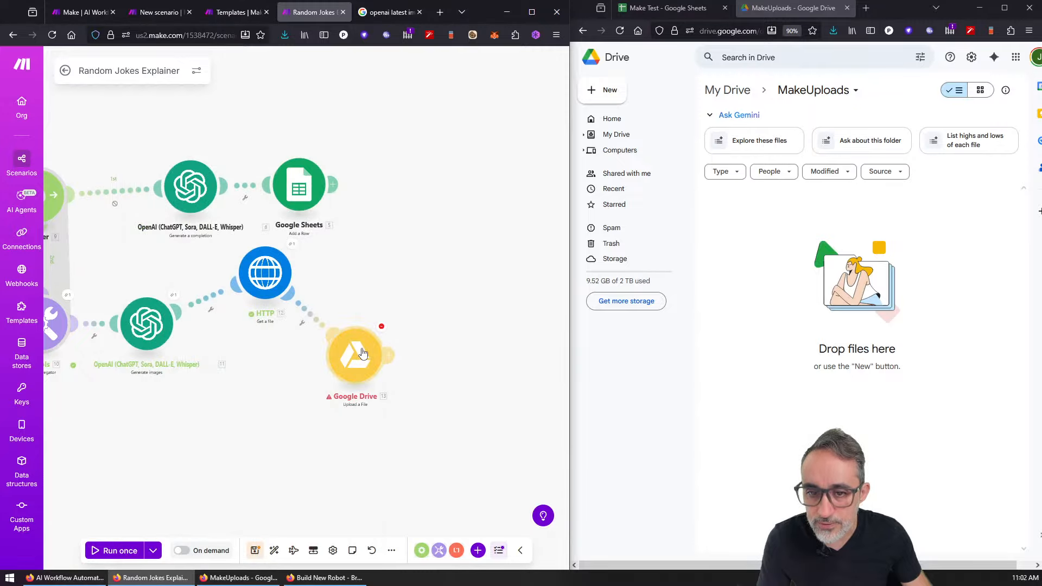
{"action": "left_click", "coordinate": [362, 353]}
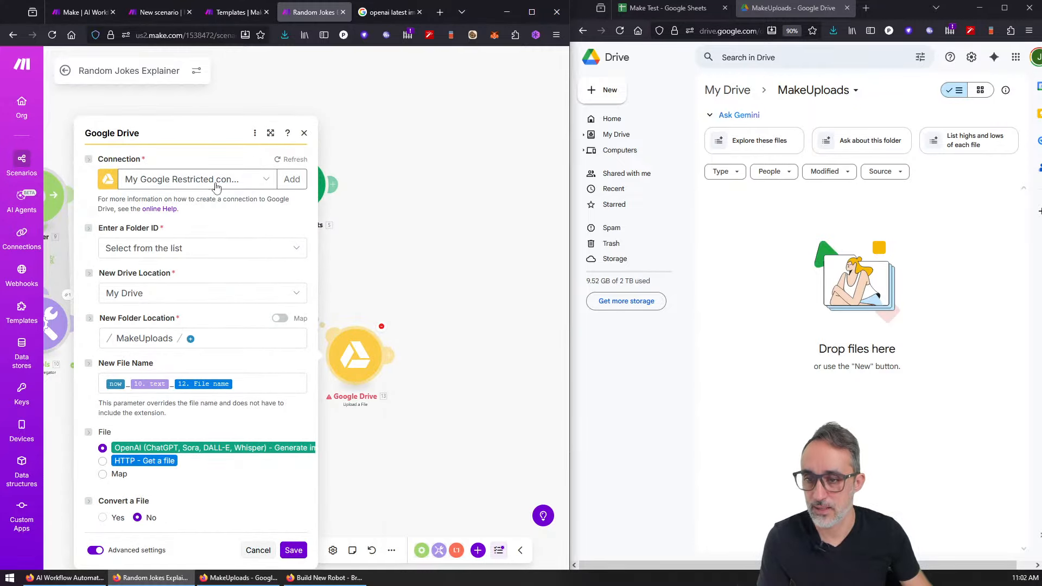
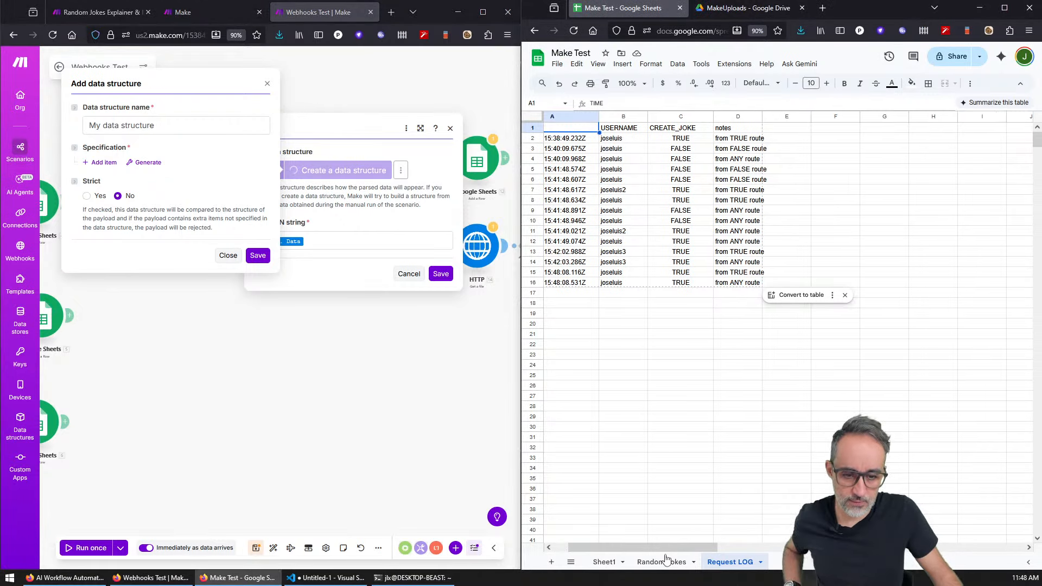
Step: Add data-structure text fields named type and setup for the JSON parser
{"action": "left_click", "coordinate": [661, 560]}
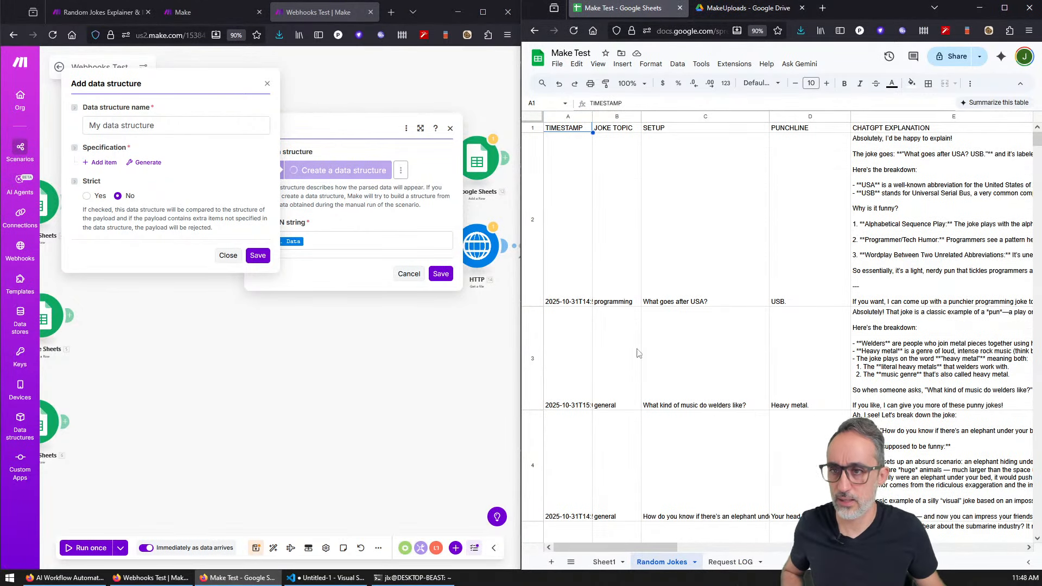
{"action": "left_click", "coordinate": [99, 162]}
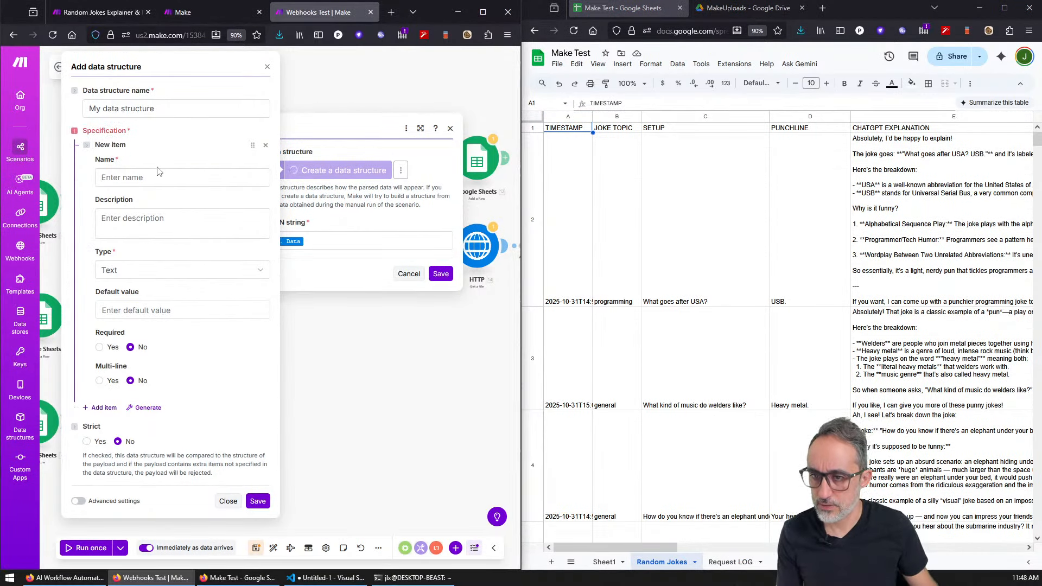
{"action": "left_click", "coordinate": [158, 178]}
{"action": "type", "text": "ty"}
{"action": "key", "text": "BackSpace"}
{"action": "key", "text": "BackSpace"}
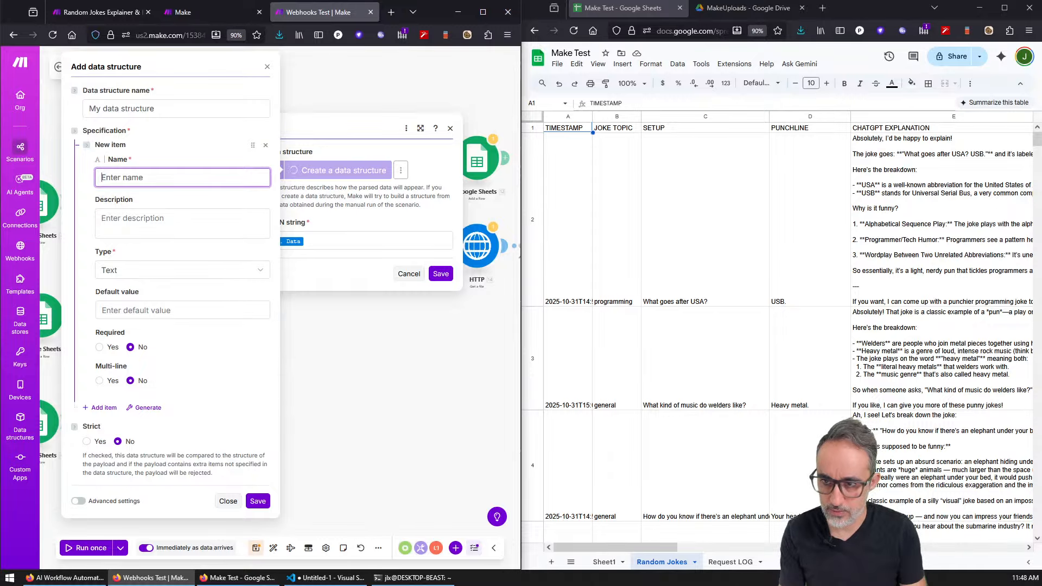
{"action": "type", "text": "type"}
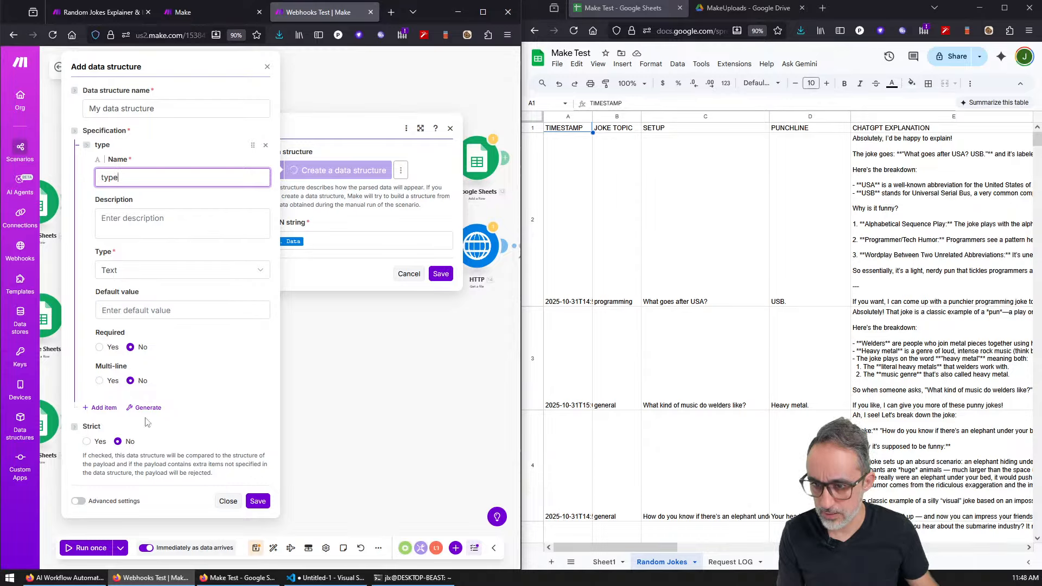
{"action": "left_click", "coordinate": [109, 409]}
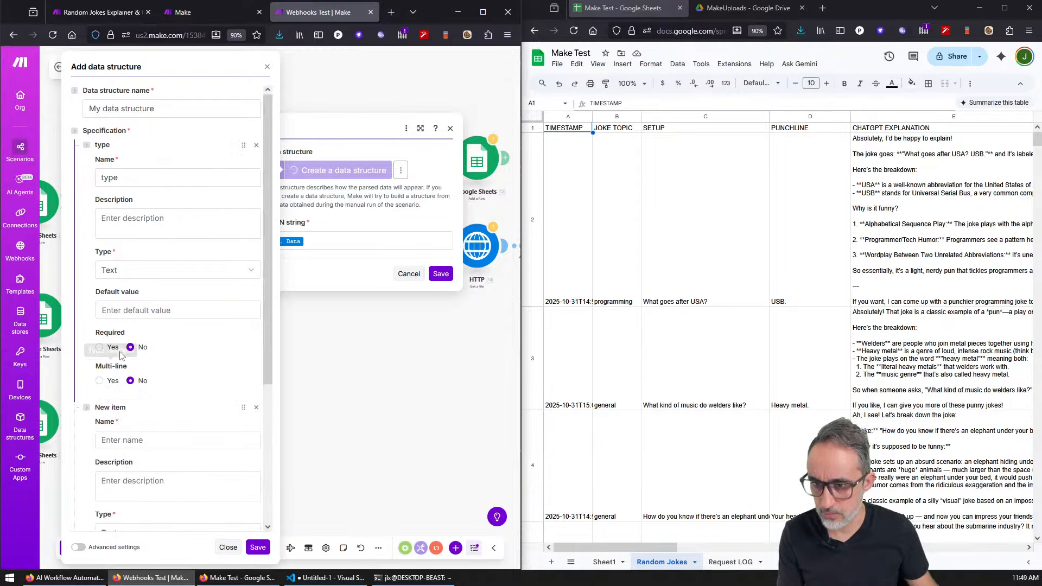
{"action": "left_click", "coordinate": [142, 439]}
{"action": "type", "text": "setup"}
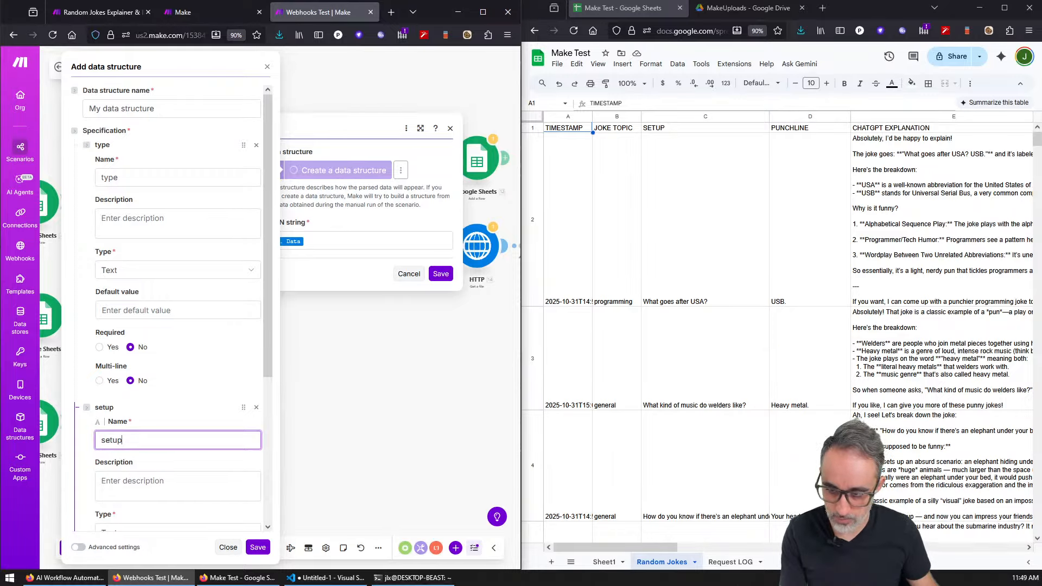
Step: Add a third field named punchline, then save the data structure and JSON parser
{"action": "scroll", "coordinate": [162, 326], "scroll_direction": "down", "scroll_amount": 5}
{"action": "left_click", "coordinate": [112, 453]}
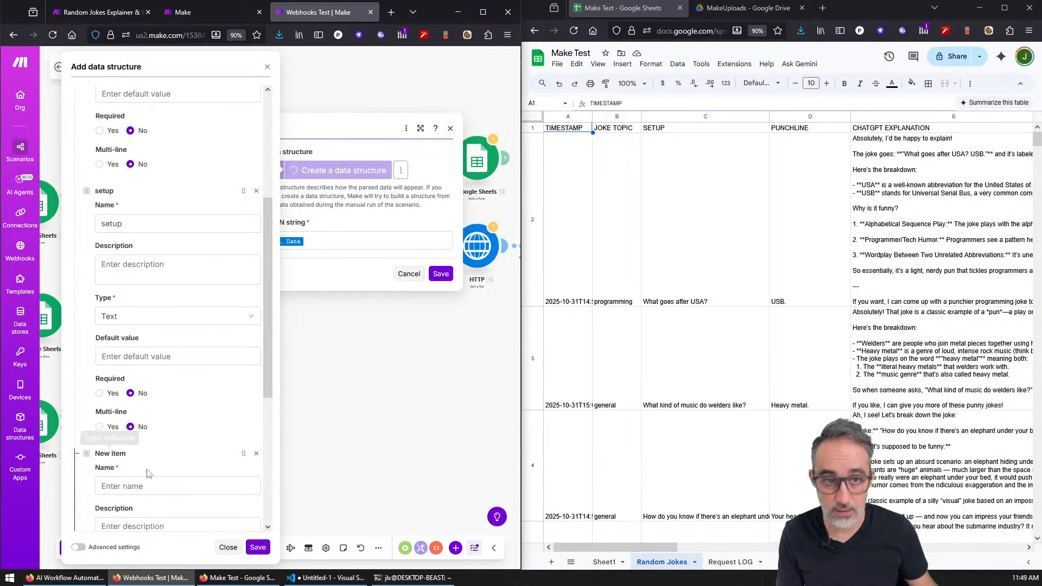
{"action": "scroll", "coordinate": [148, 474], "scroll_direction": "down", "scroll_amount": 2}
{"action": "left_click", "coordinate": [163, 388]}
{"action": "type", "text": "pu"}
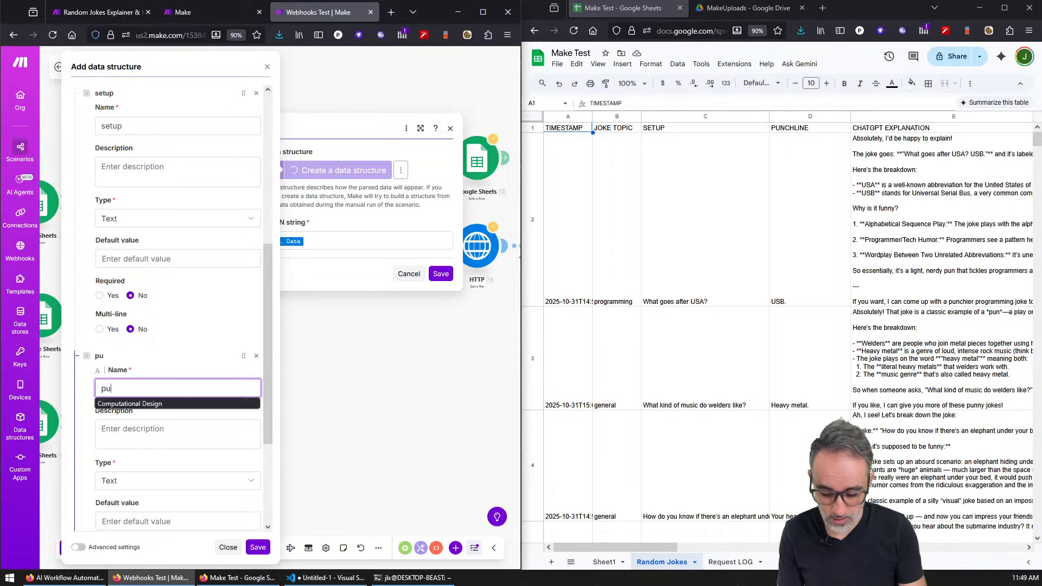
{"action": "type", "text": "nchline"}
{"action": "left_click", "coordinate": [258, 547]}
{"action": "left_click", "coordinate": [441, 273]}
{"action": "left_click", "coordinate": [389, 158]}
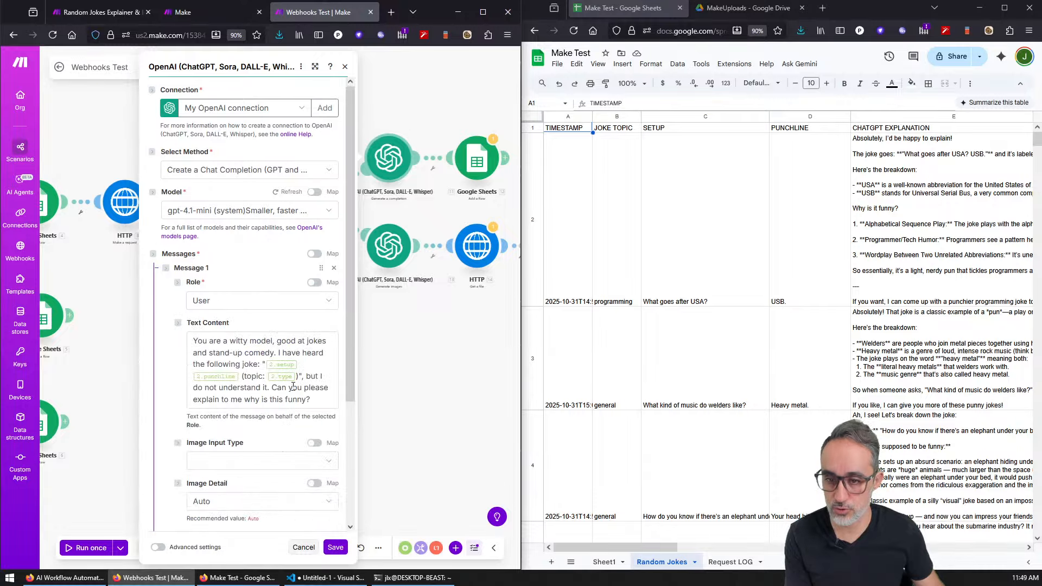
Step: Rewrite the OpenAI prompt with the parsed punchline and '(topic: type)', dropping the old 2.* references, and save
{"action": "left_click", "coordinate": [274, 364]}
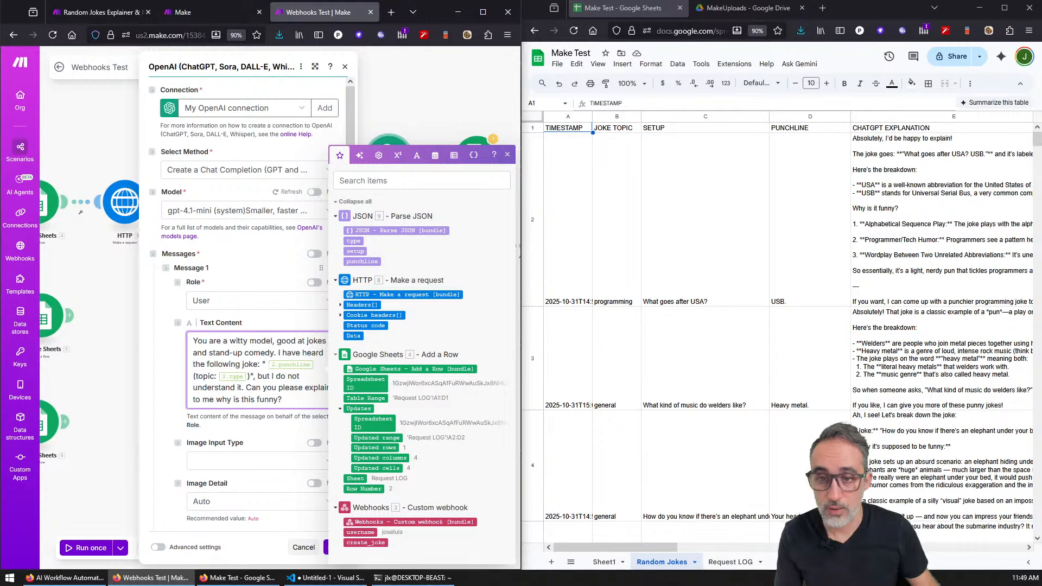
{"action": "left_click", "coordinate": [364, 261]}
{"action": "type", "text": "("}
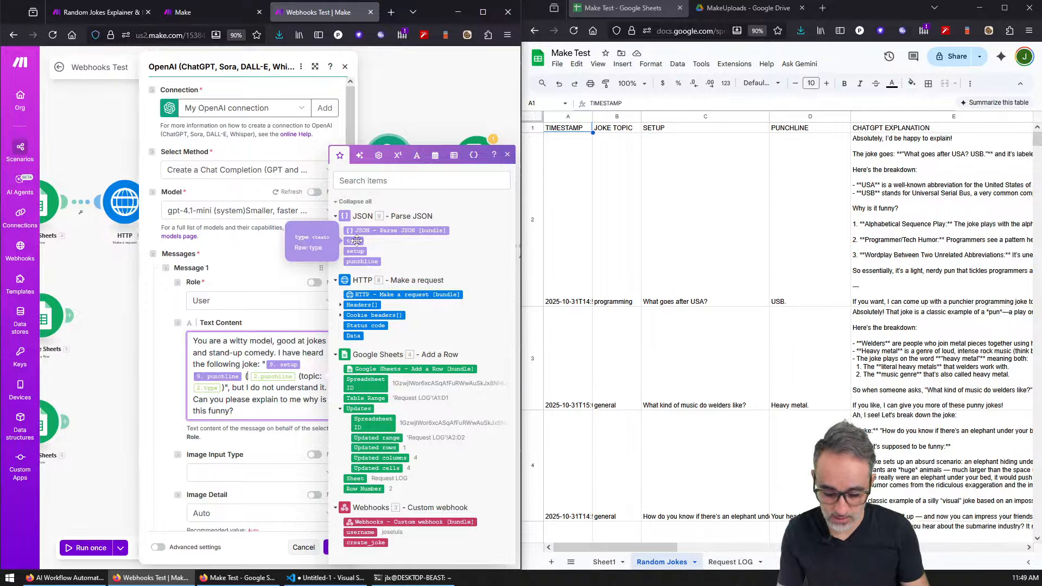
{"action": "type", "text": "topic"}
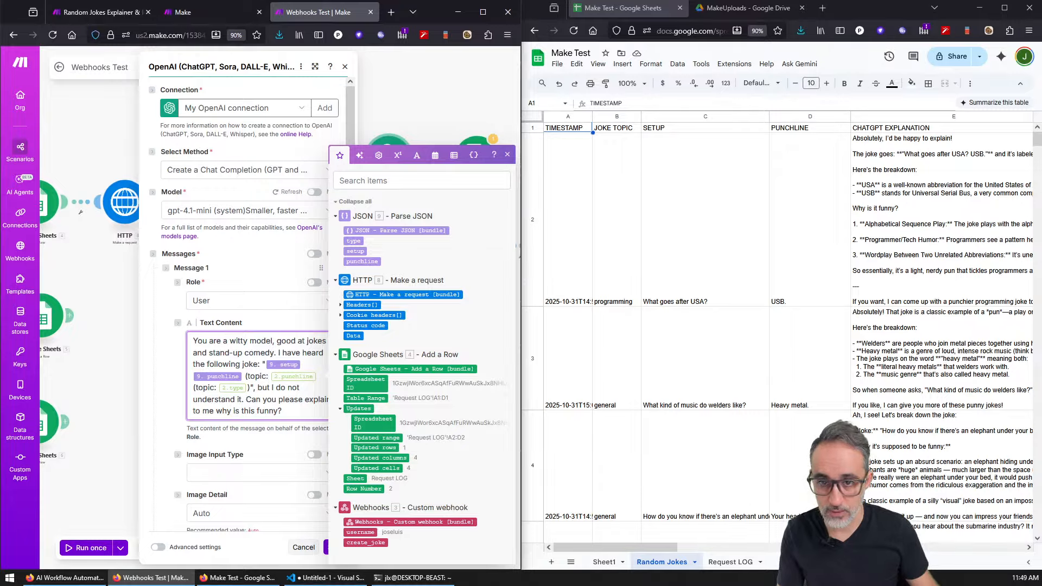
{"action": "type", "text": ":"}
{"action": "left_click", "coordinate": [355, 240]}
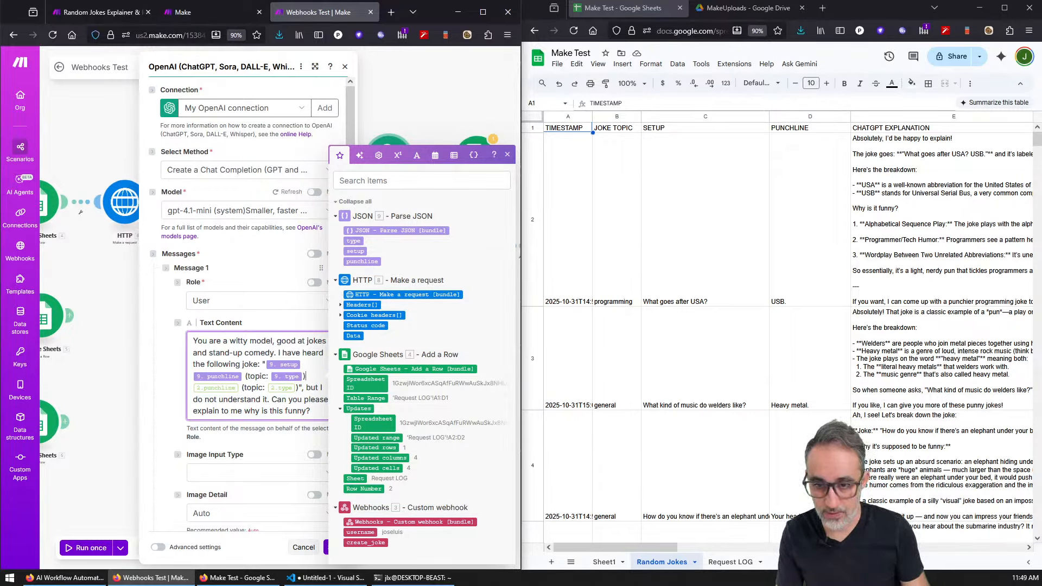
{"action": "key", "text": "Delete"}
{"action": "key", "text": "Delete"}
{"action": "key", "text": "Delete"}
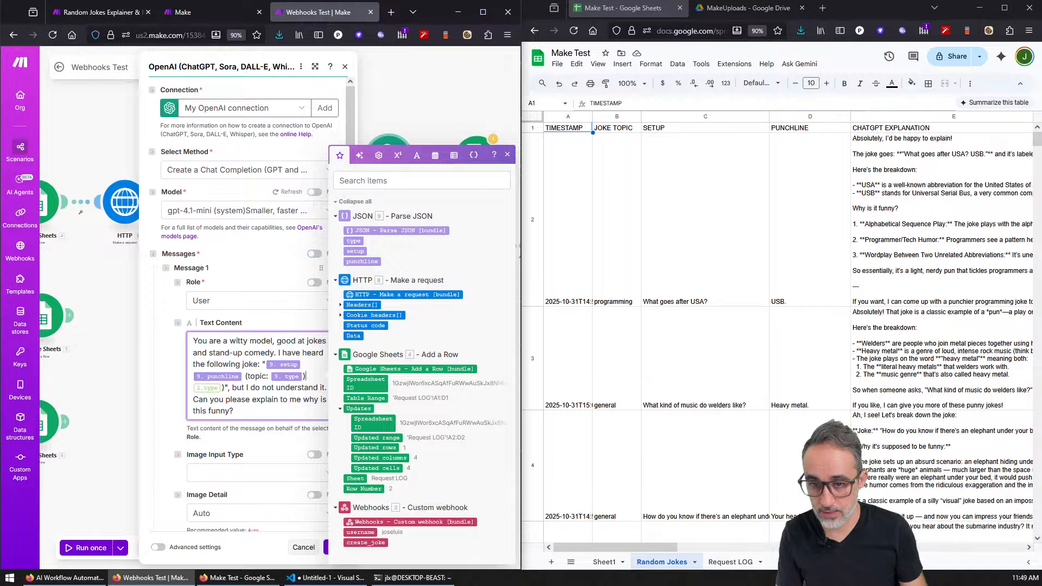
{"action": "key", "text": "Delete"}
{"action": "key", "text": "Delete"}
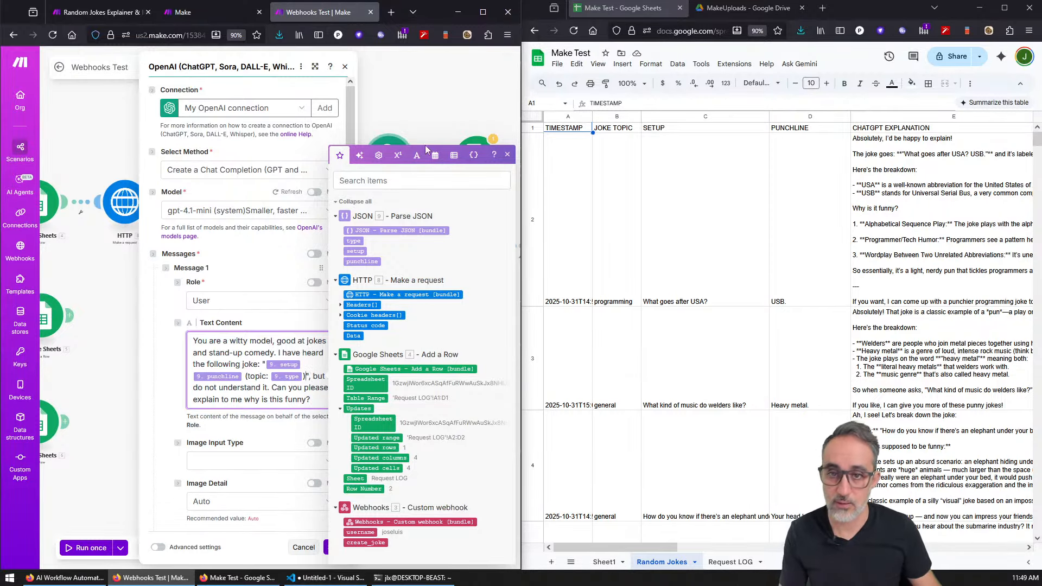
{"action": "left_click", "coordinate": [508, 155]}
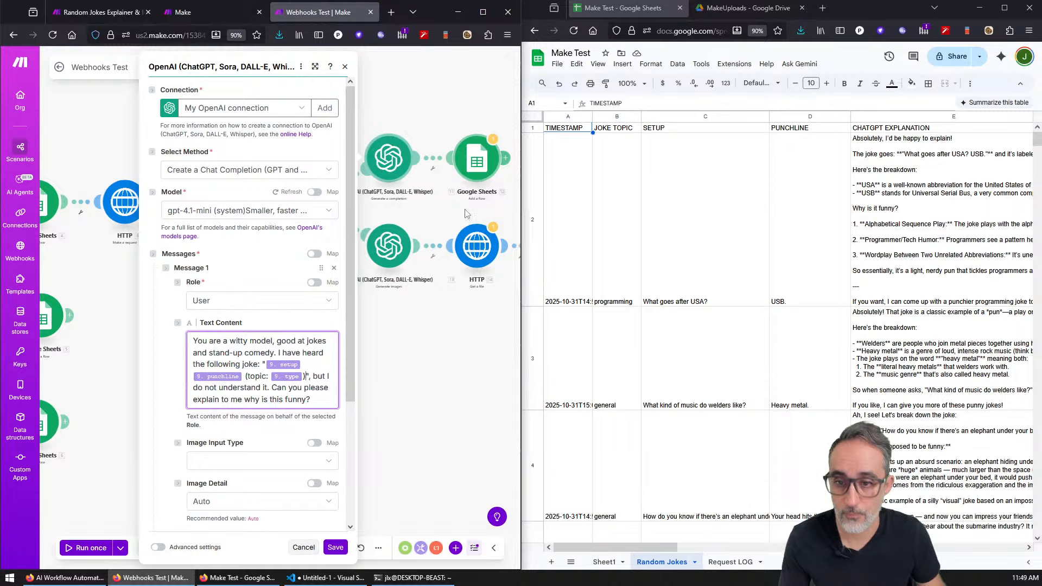
{"action": "left_click", "coordinate": [334, 547]}
{"action": "left_click", "coordinate": [212, 202]}
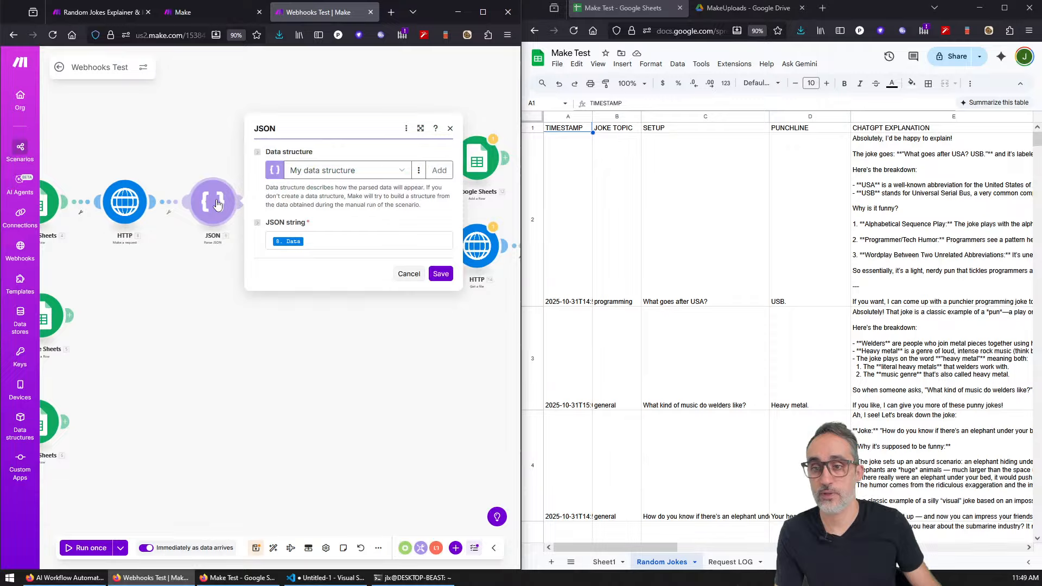
Step: Check the JSON parser's data structure choices and open My data structure for editing
{"action": "left_click", "coordinate": [400, 170]}
{"action": "left_click", "coordinate": [401, 170]}
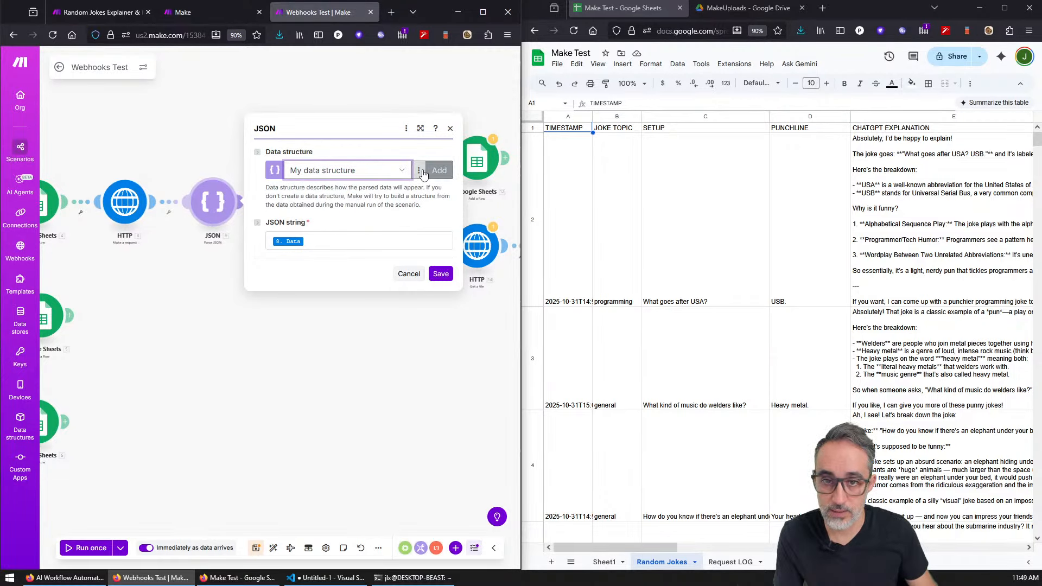
{"action": "left_click", "coordinate": [419, 170]}
{"action": "scroll", "coordinate": [312, 114], "scroll_direction": "down", "scroll_amount": 2}
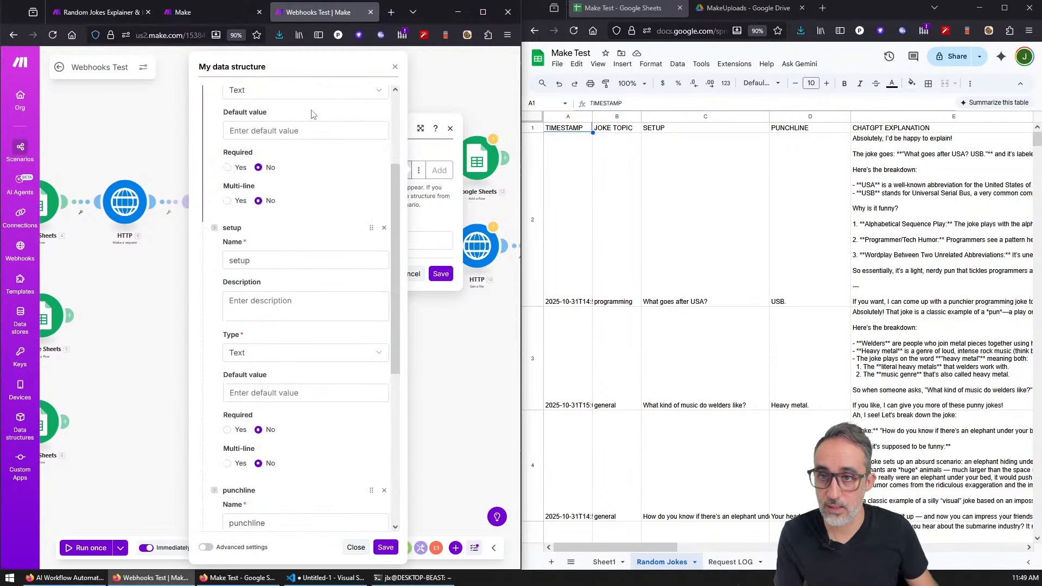
{"action": "scroll", "coordinate": [312, 117], "scroll_direction": "up", "scroll_amount": 2}
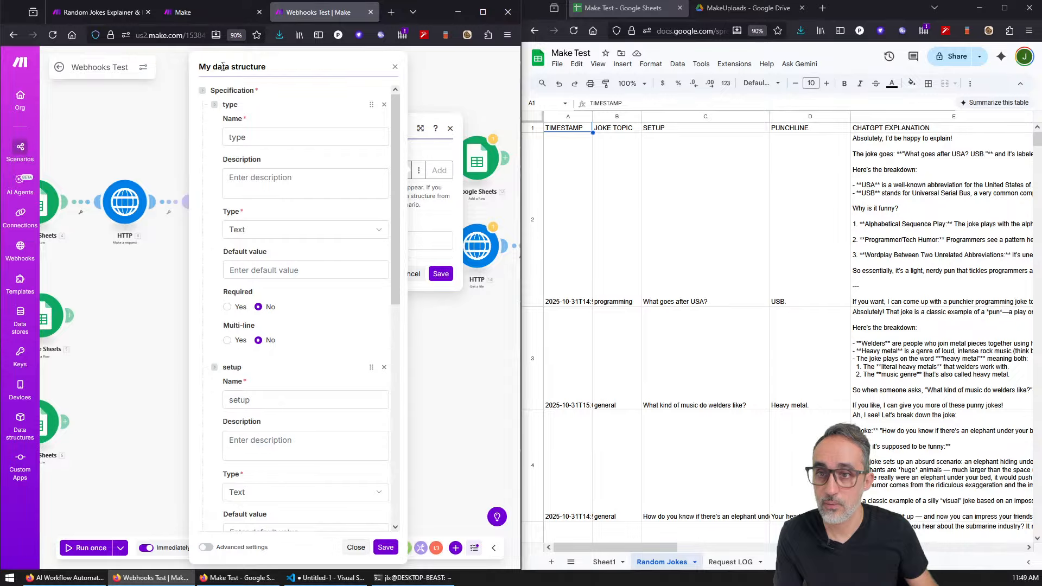
{"action": "left_click_drag", "start_coordinate": [286, 66], "coordinate": [144, 67]}
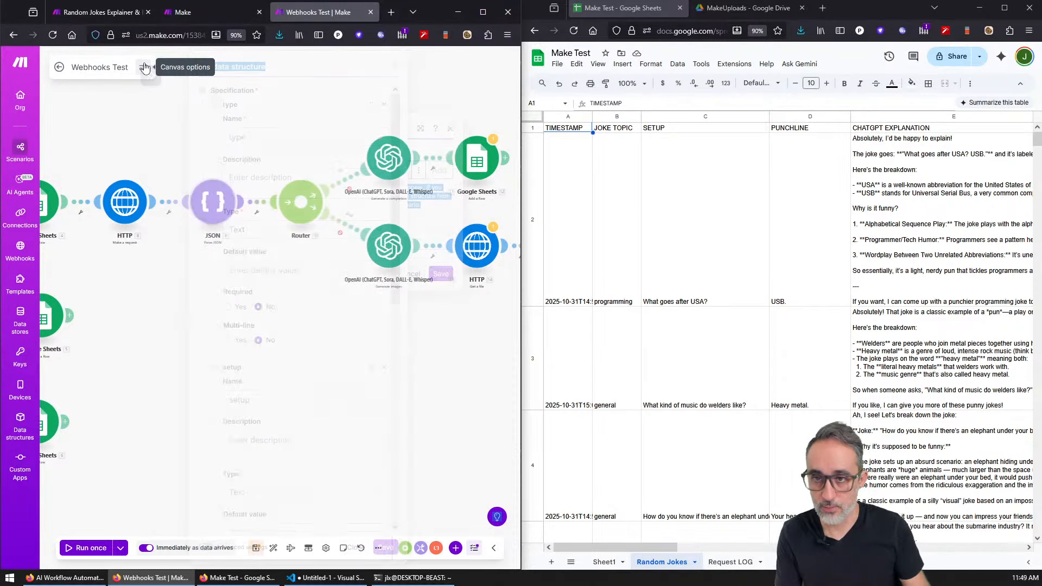
Step: Reopen My data structure via its ⋮ menu, enable Advanced settings, then close it
{"action": "left_click", "coordinate": [210, 202]}
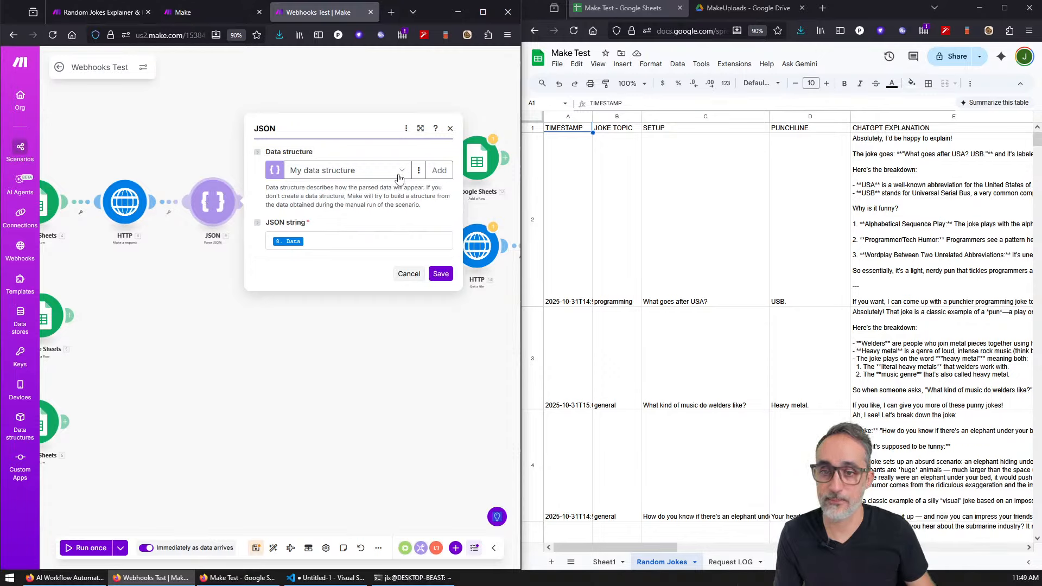
{"action": "left_click", "coordinate": [418, 170]}
{"action": "left_click", "coordinate": [412, 190]}
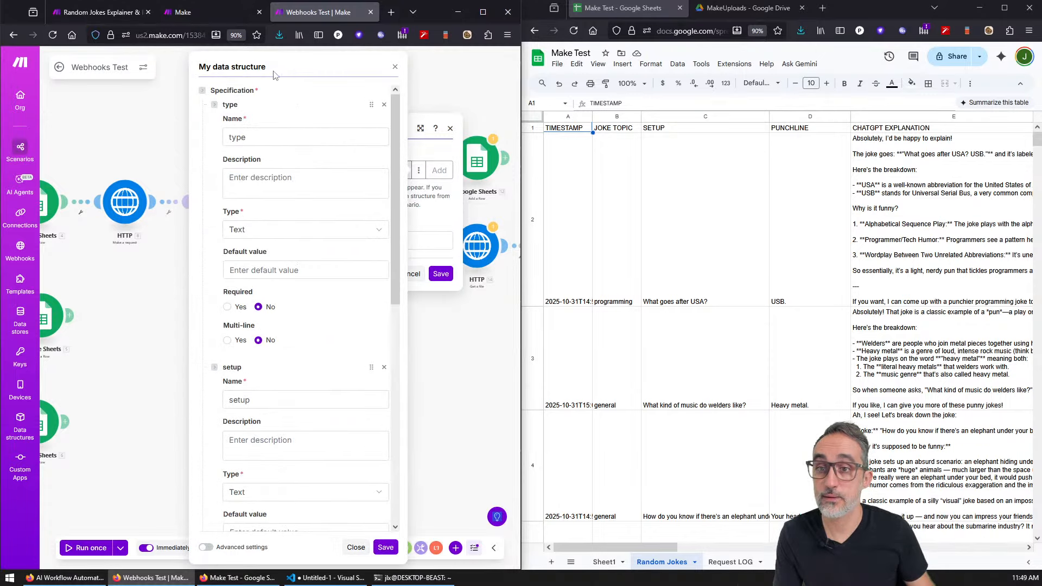
{"action": "triple_click", "coordinate": [238, 65]}
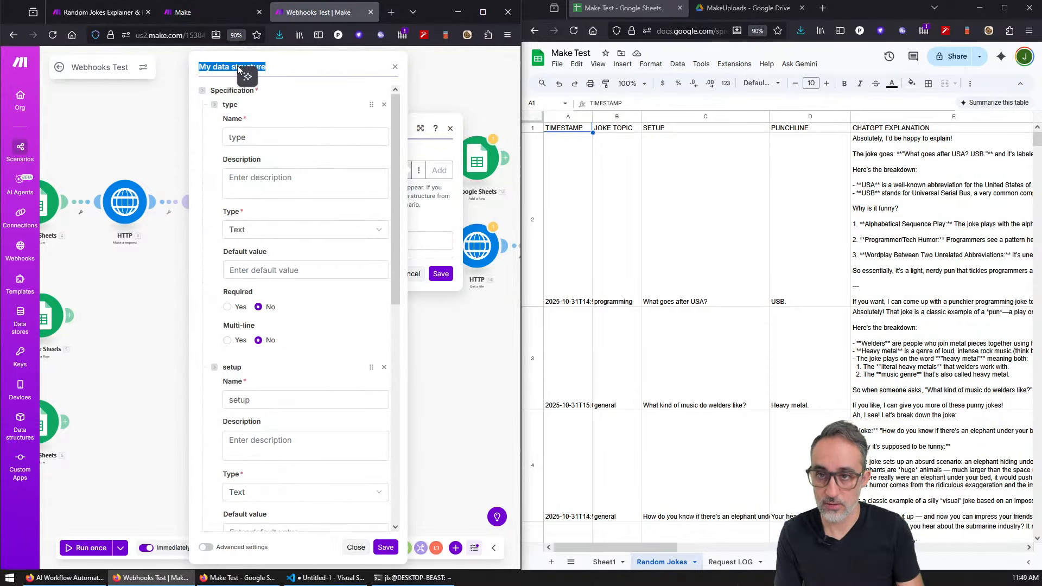
{"action": "left_click", "coordinate": [396, 115]}
{"action": "left_click_drag", "start_coordinate": [395, 116], "coordinate": [392, 162]}
{"action": "left_click", "coordinate": [206, 547]}
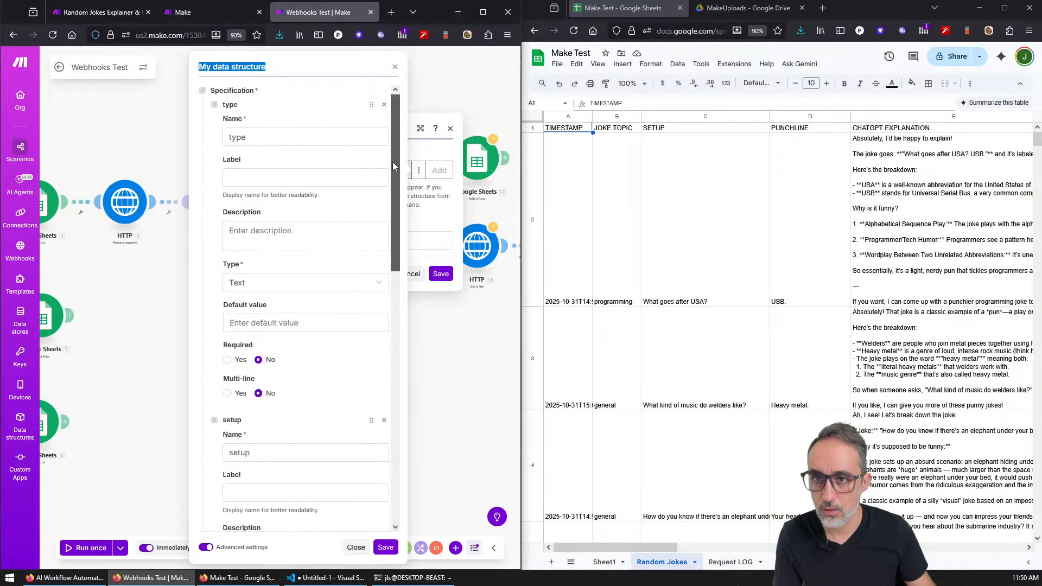
{"action": "key", "text": "Escape"}
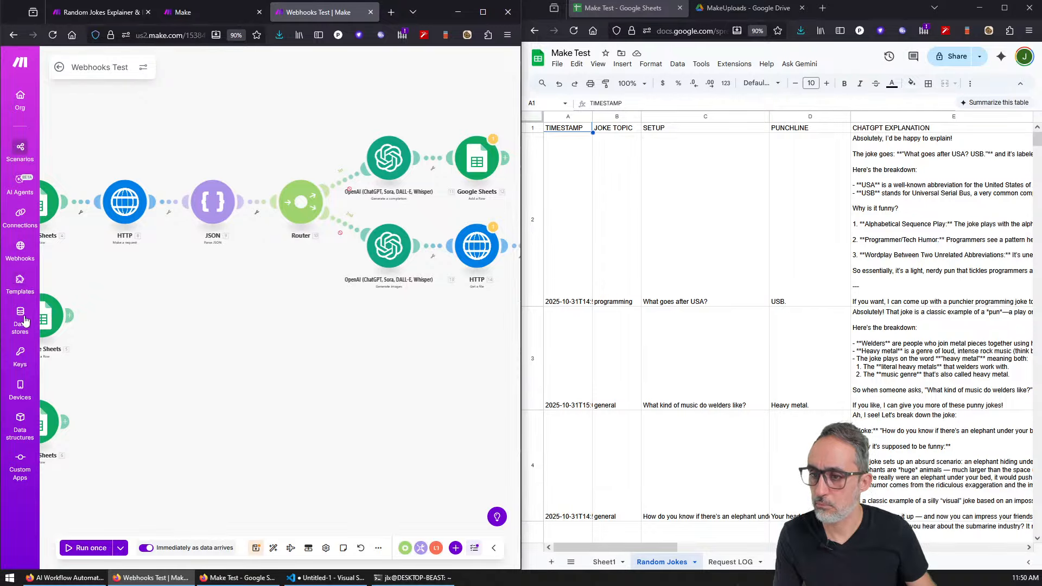
Step: Open Data stores and Data structures in new browser tabs, then close the Data stores tab
{"action": "middle_click", "coordinate": [20, 318]}
{"action": "middle_click", "coordinate": [20, 421]}
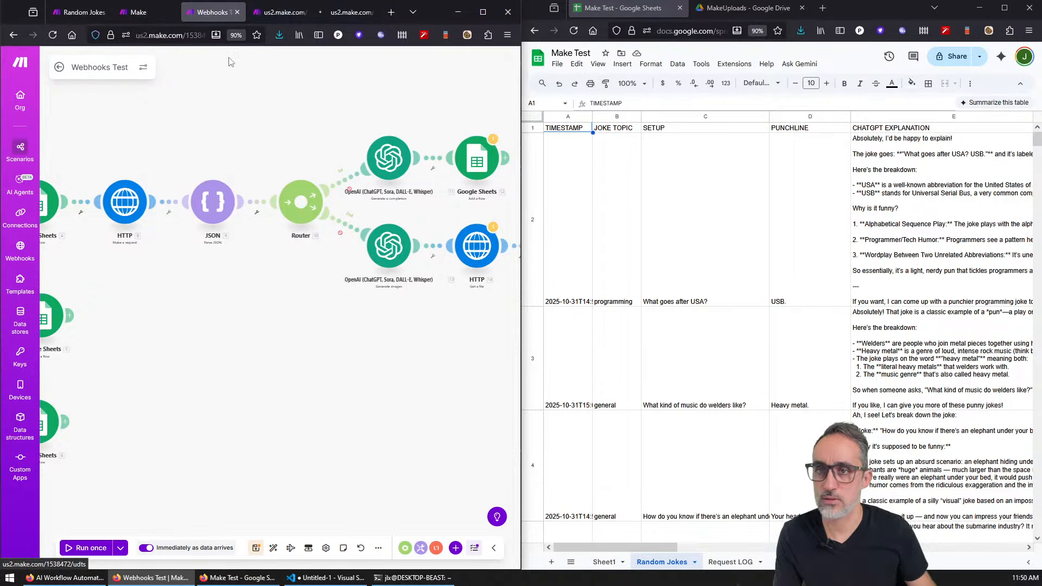
{"action": "left_click", "coordinate": [279, 15]}
{"action": "left_click", "coordinate": [217, 20]}
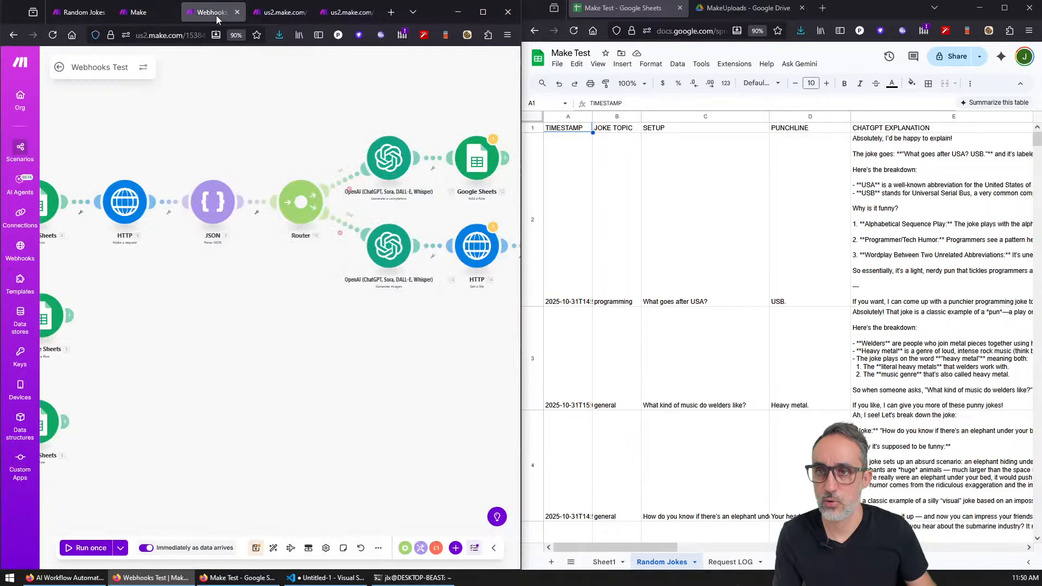
{"action": "left_click", "coordinate": [277, 13]}
{"action": "middle_click", "coordinate": [275, 15]}
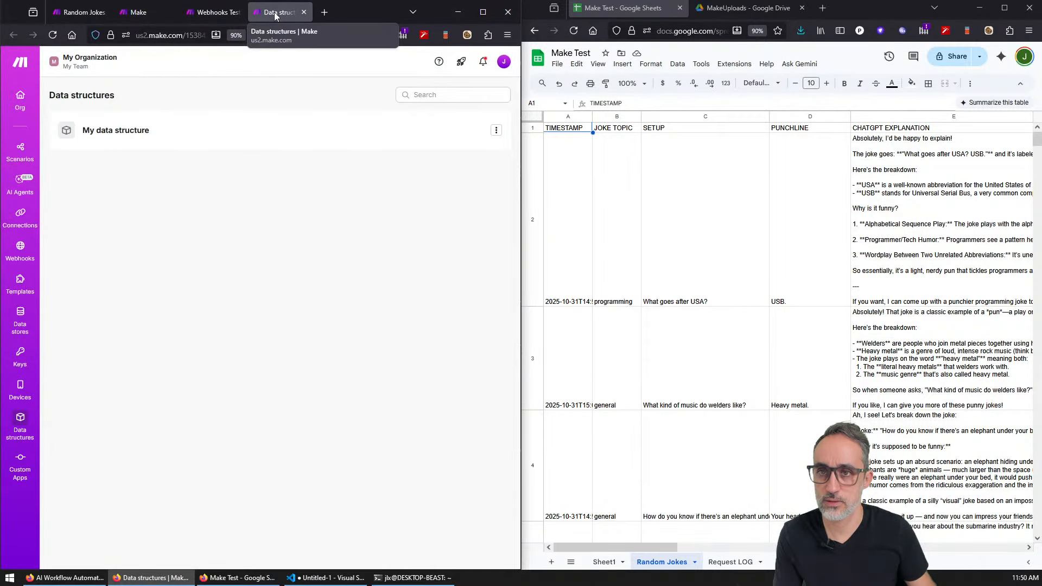
Step: Open My data structure from the Data structures page, collapse its fields, save it and close the tab
{"action": "left_click", "coordinate": [496, 129]}
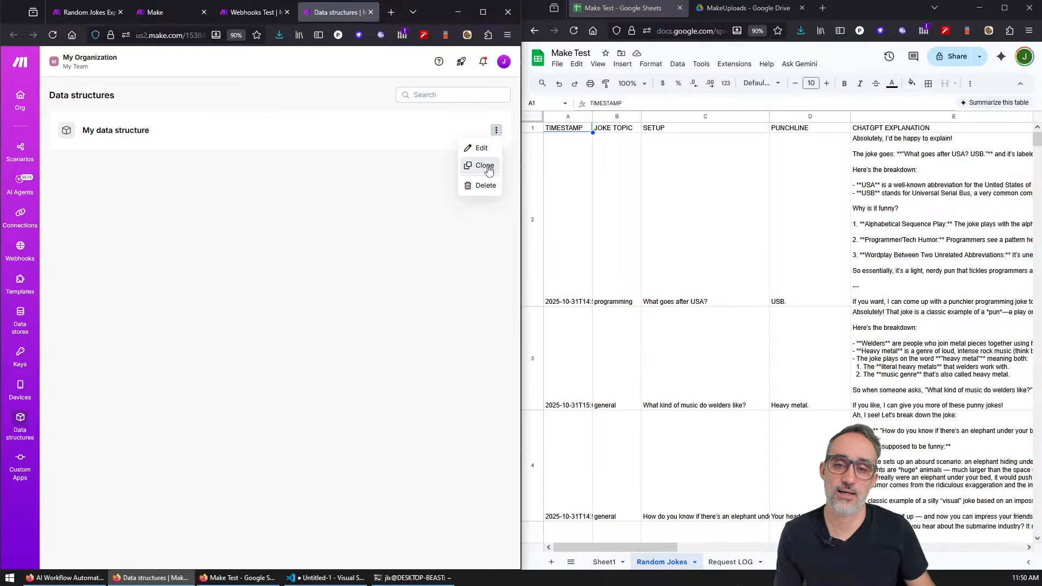
{"action": "left_click", "coordinate": [479, 148]}
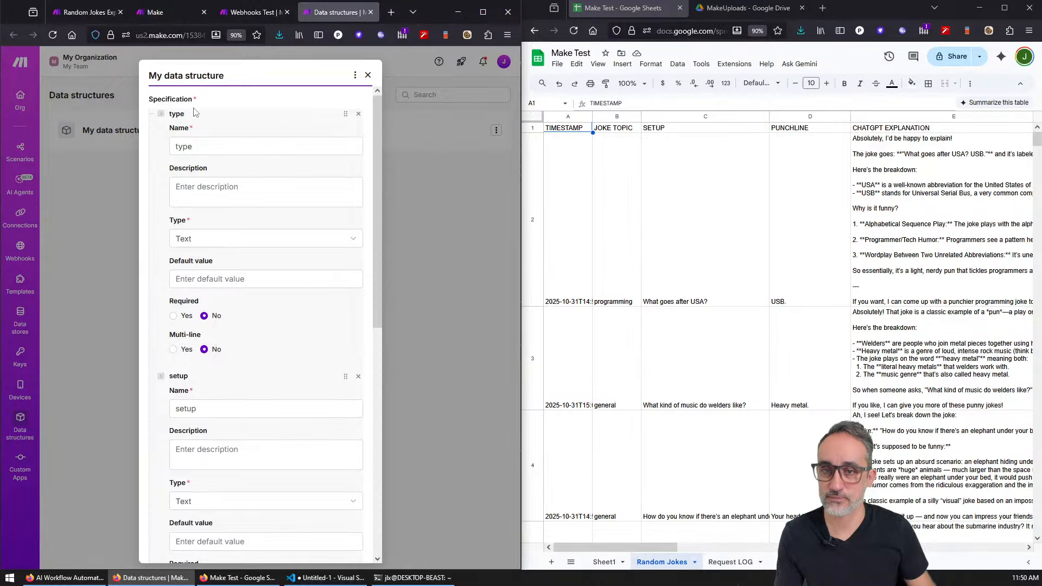
{"action": "left_click", "coordinate": [161, 113]}
{"action": "left_click", "coordinate": [160, 128]}
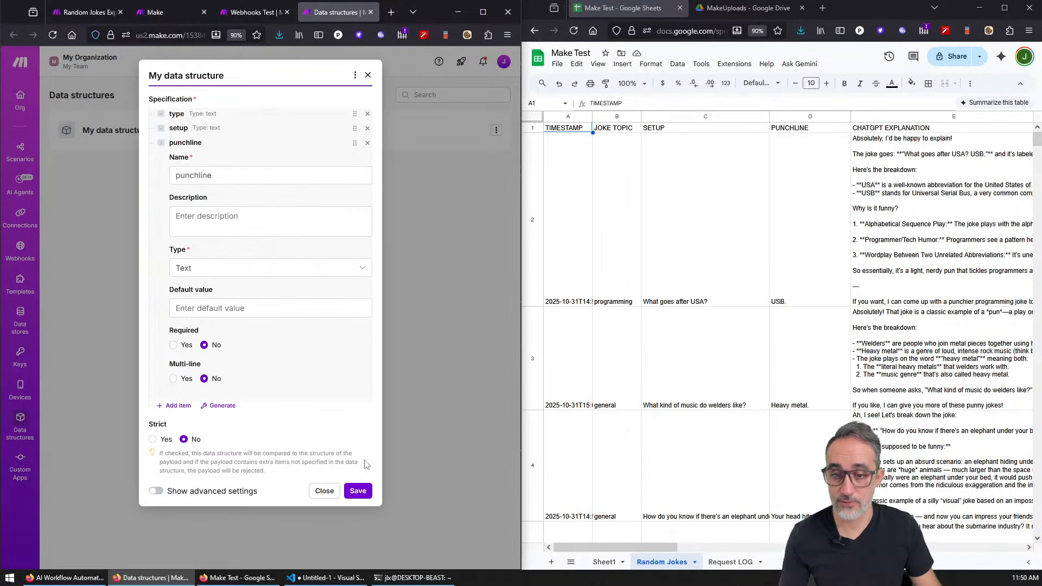
{"action": "left_click", "coordinate": [361, 491]}
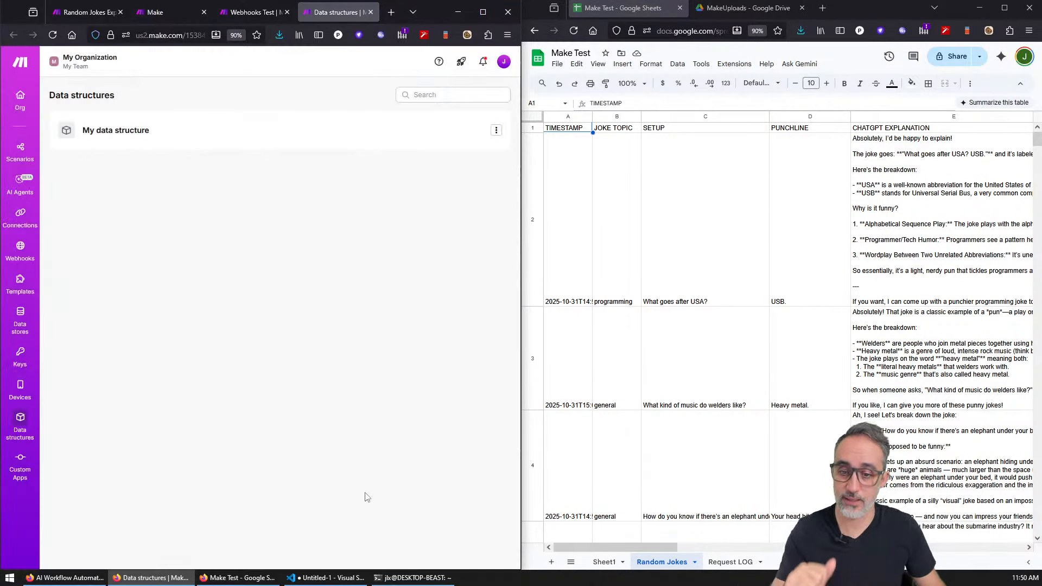
{"action": "middle_click", "coordinate": [329, 13]}
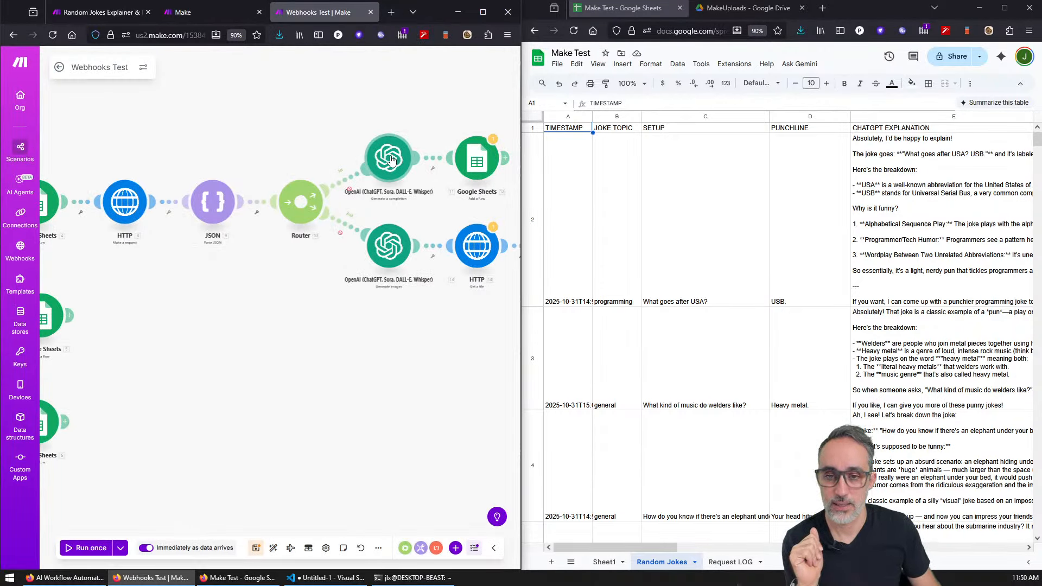
Step: Map 9. setup, 9. punchline and '(topic: 9. type)' into the DALL-E image prompt and save
{"action": "left_click", "coordinate": [390, 251]}
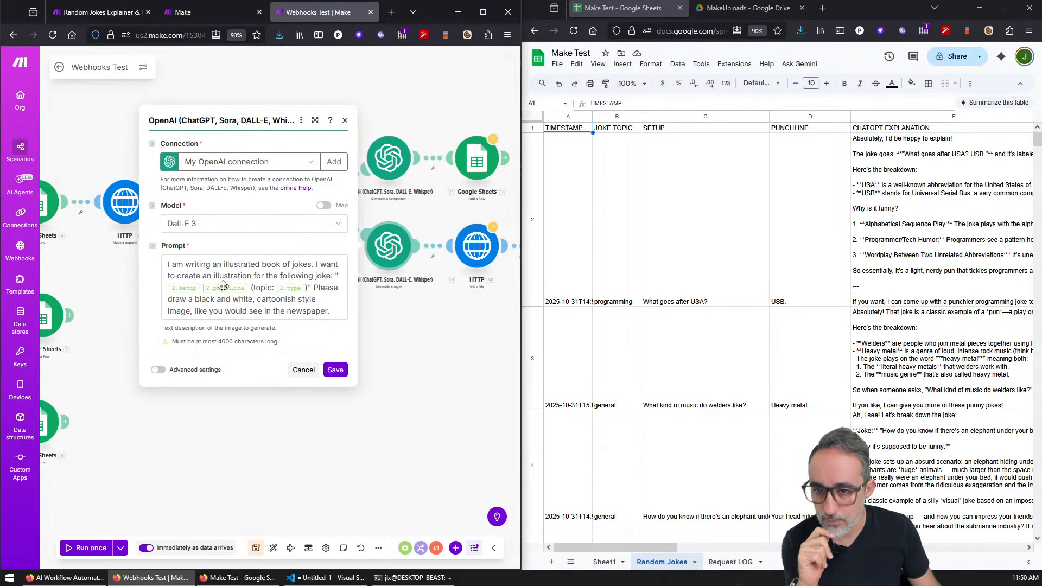
{"action": "left_click", "coordinate": [319, 278]}
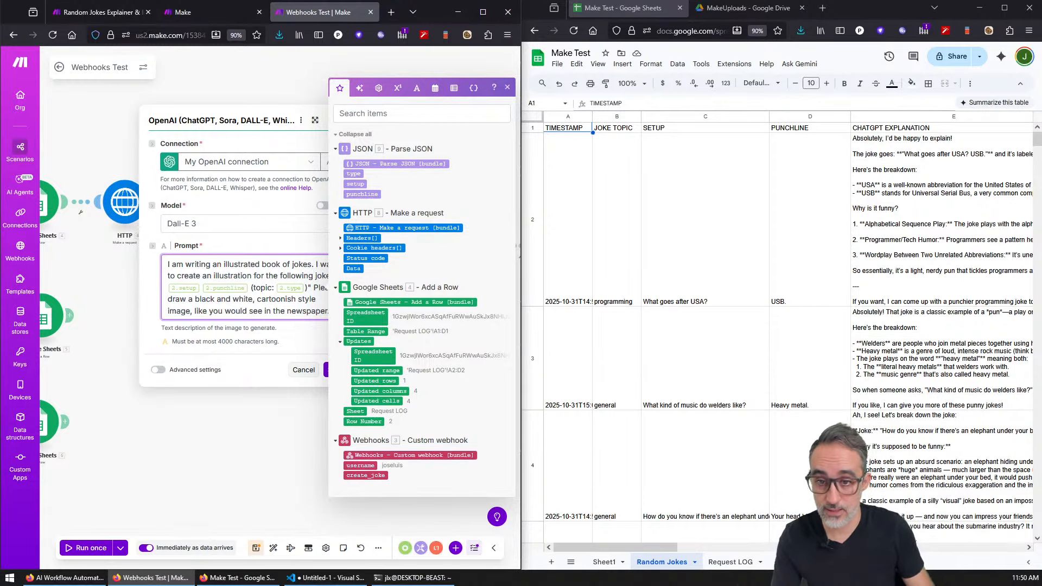
{"action": "left_click", "coordinate": [484, 13]}
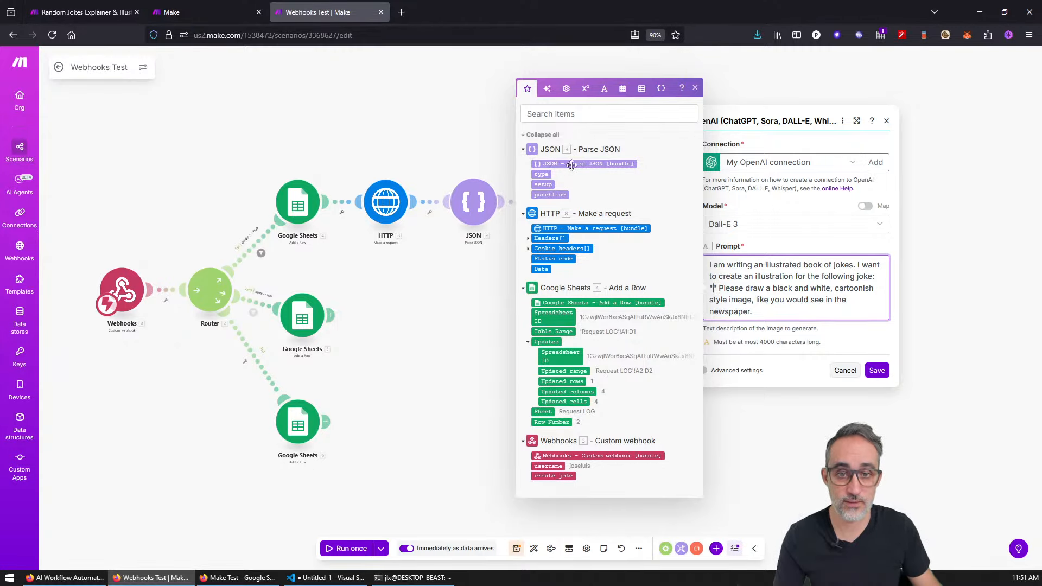
{"action": "left_click", "coordinate": [547, 185]}
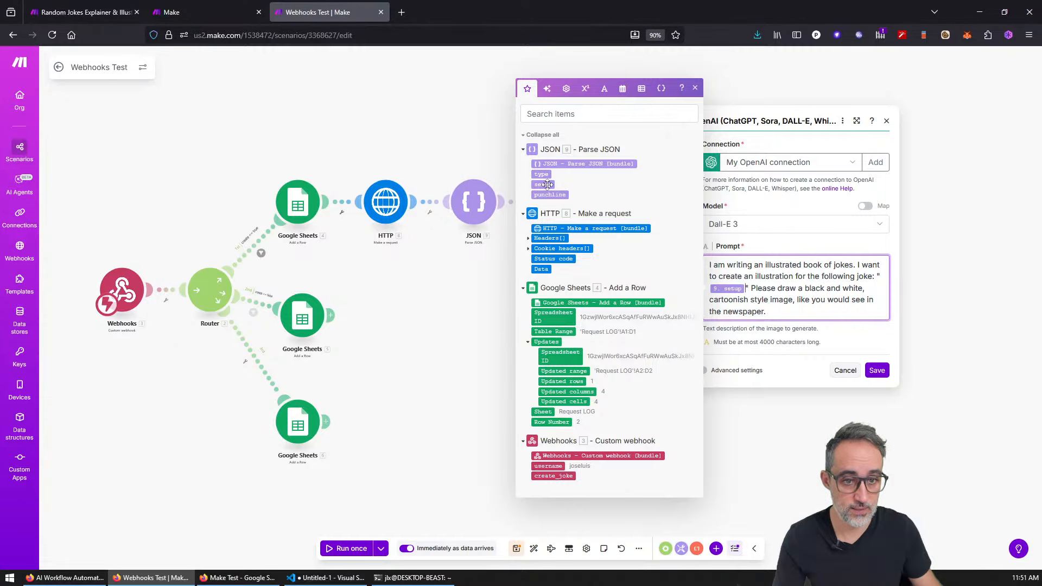
{"action": "left_click", "coordinate": [549, 194]}
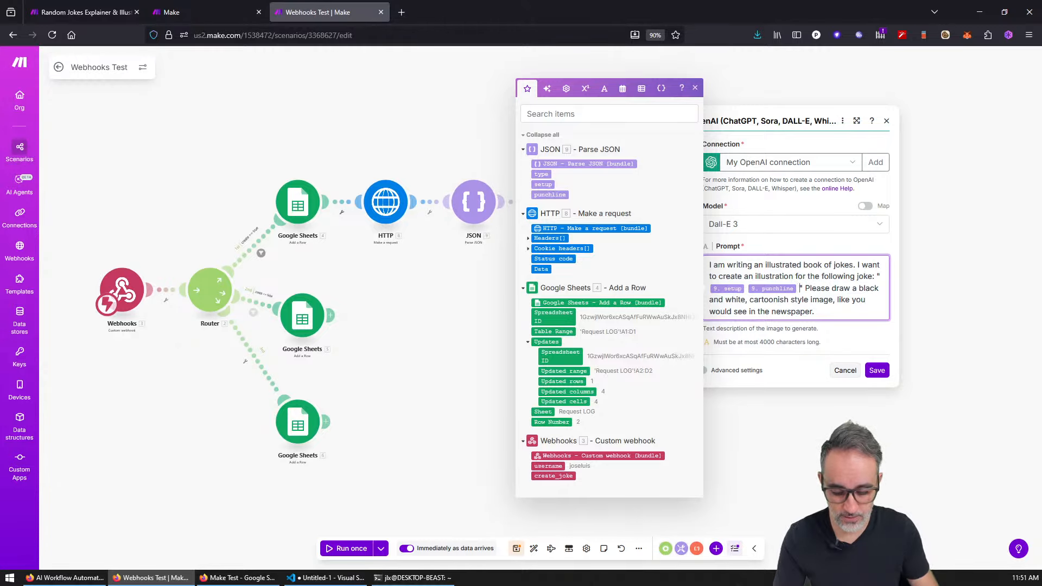
{"action": "type", "text": "("}
{"action": "type", "text": "topic"}
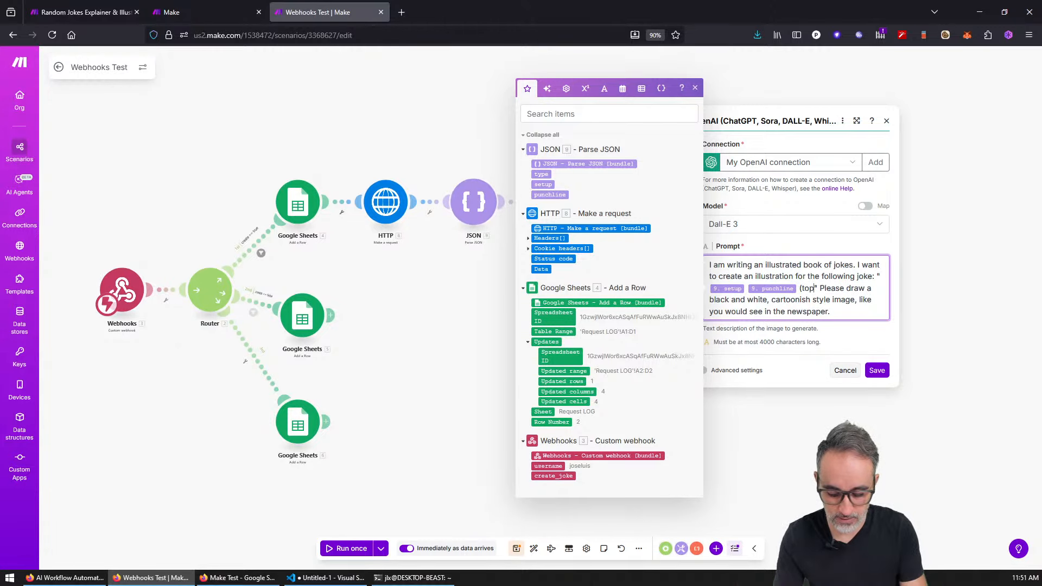
{"action": "type", "text": ":"}
{"action": "left_click", "coordinate": [542, 173]}
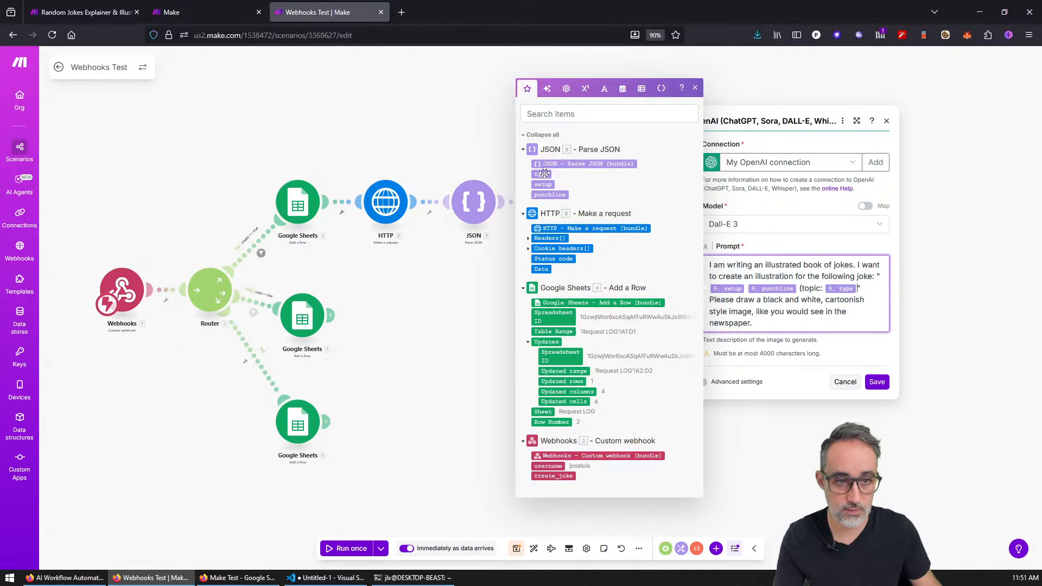
{"action": "type", "text": ")"}
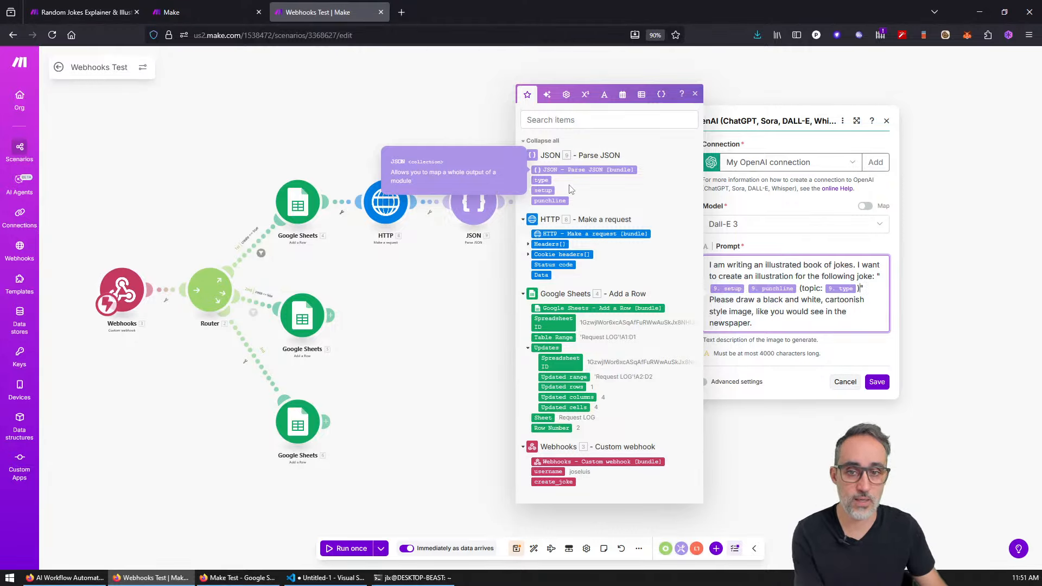
{"action": "left_click", "coordinate": [877, 384]}
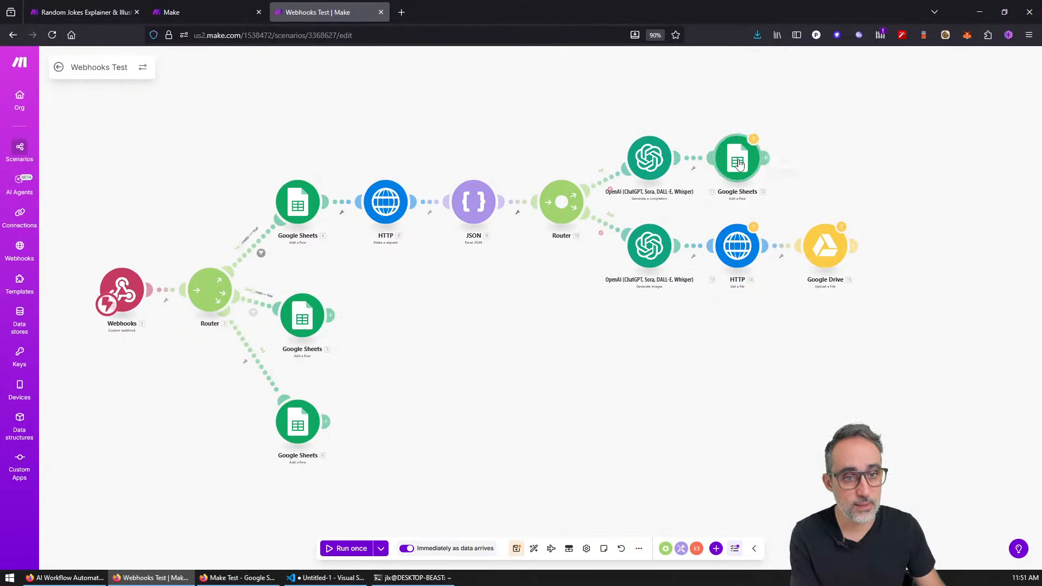
Step: In the Random Jokes Add a Row module, map Usage Total Tokens into TOKENS USED
{"action": "left_click", "coordinate": [738, 158]}
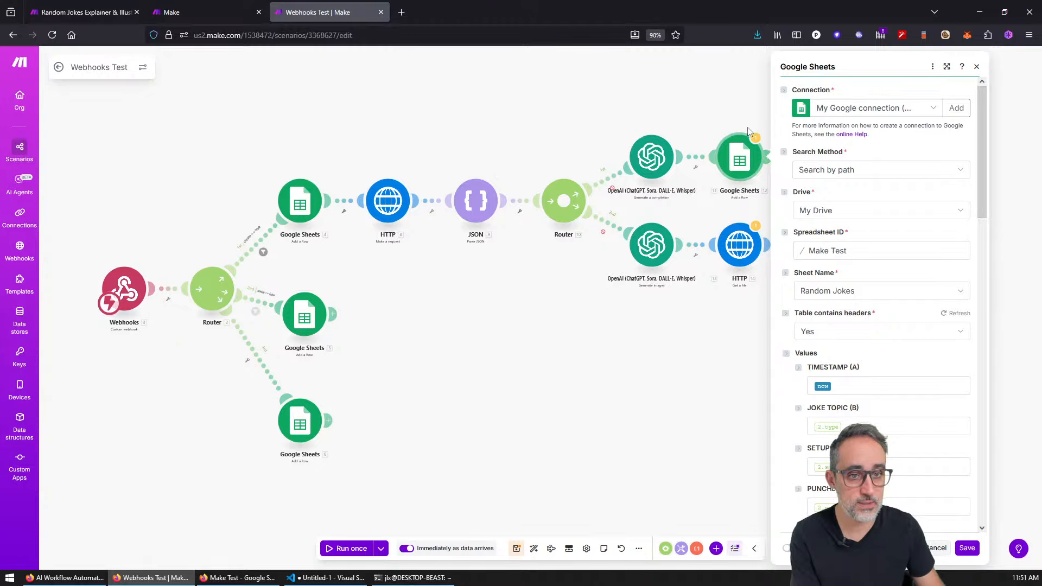
{"action": "left_click", "coordinate": [755, 139]}
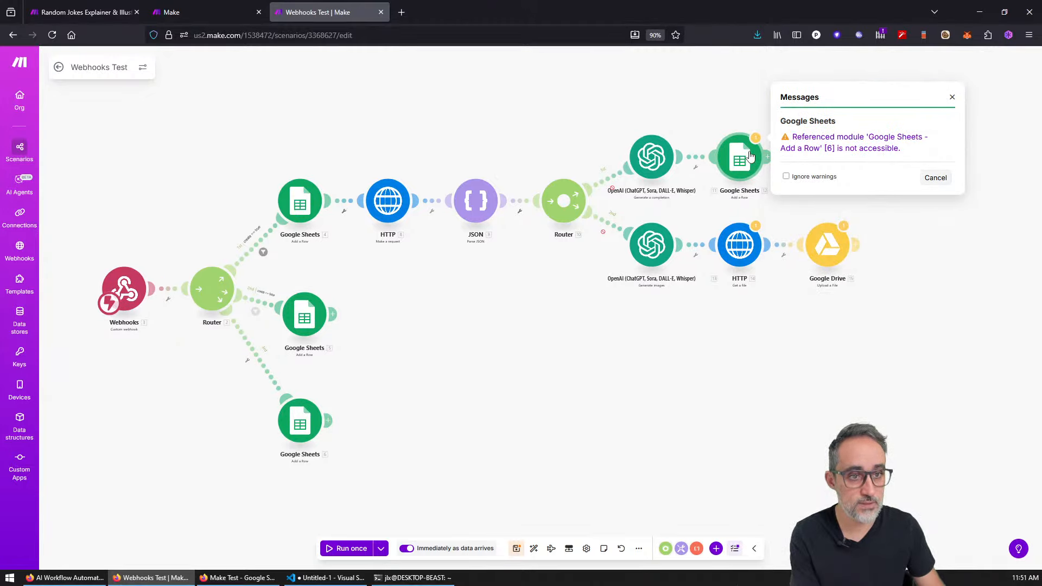
{"action": "left_click", "coordinate": [750, 156]}
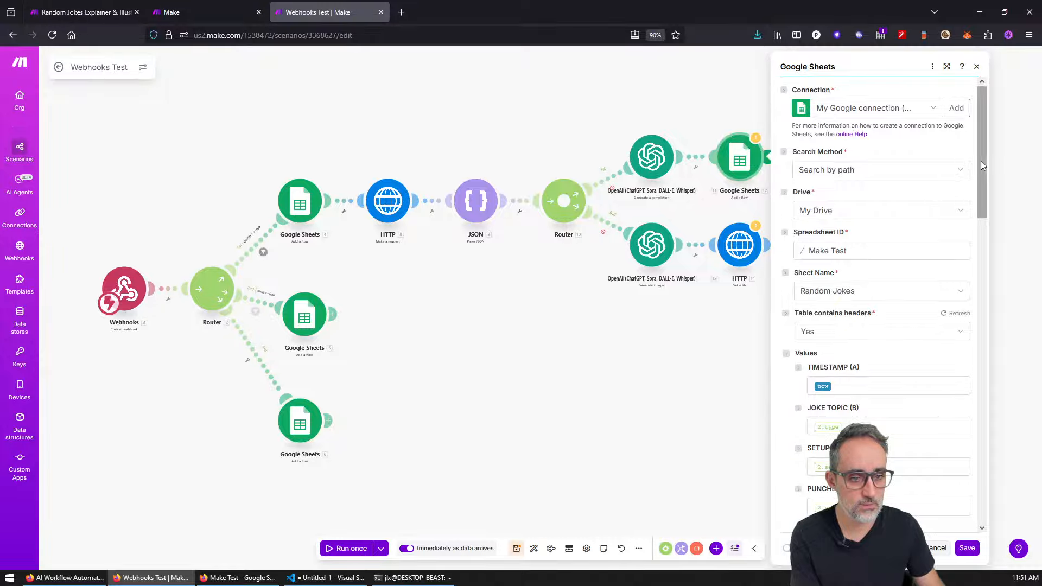
{"action": "left_click_drag", "start_coordinate": [982, 162], "coordinate": [981, 205]}
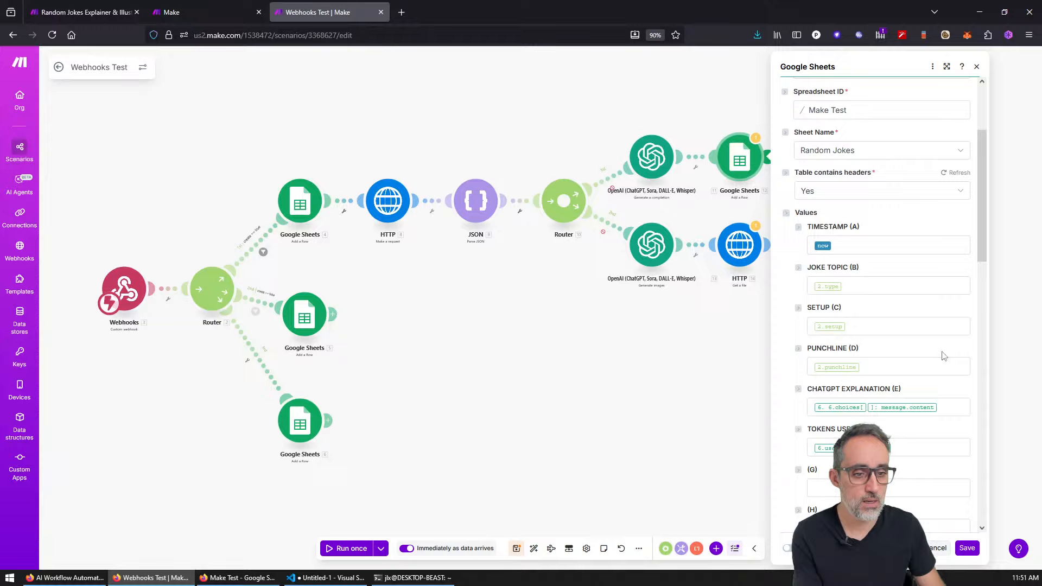
{"action": "left_click", "coordinate": [912, 448]}
{"action": "scroll", "coordinate": [718, 467], "scroll_direction": "down", "scroll_amount": 2}
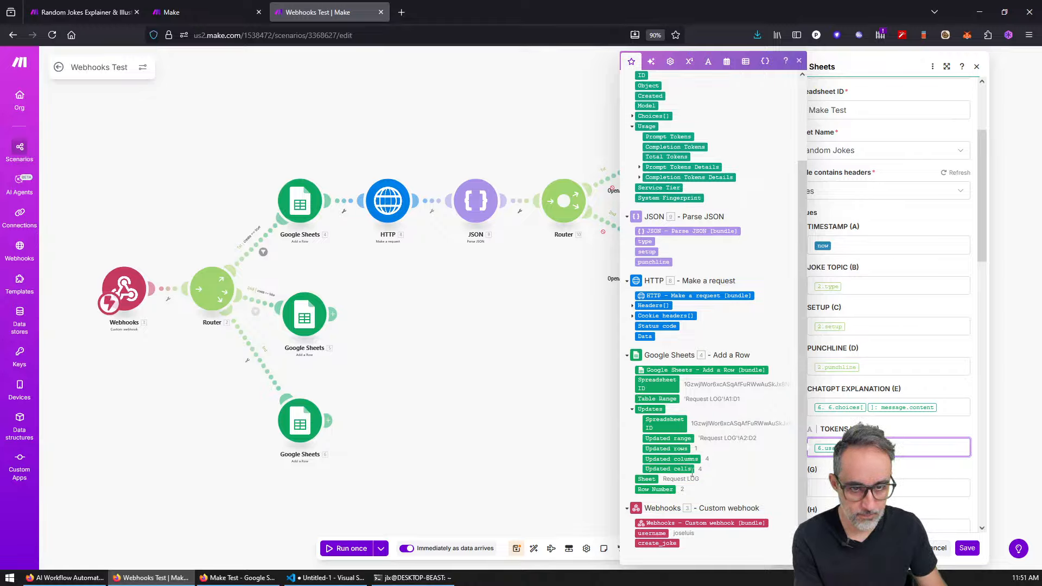
{"action": "key", "text": "BackSpace"}
{"action": "left_click", "coordinate": [675, 157]}
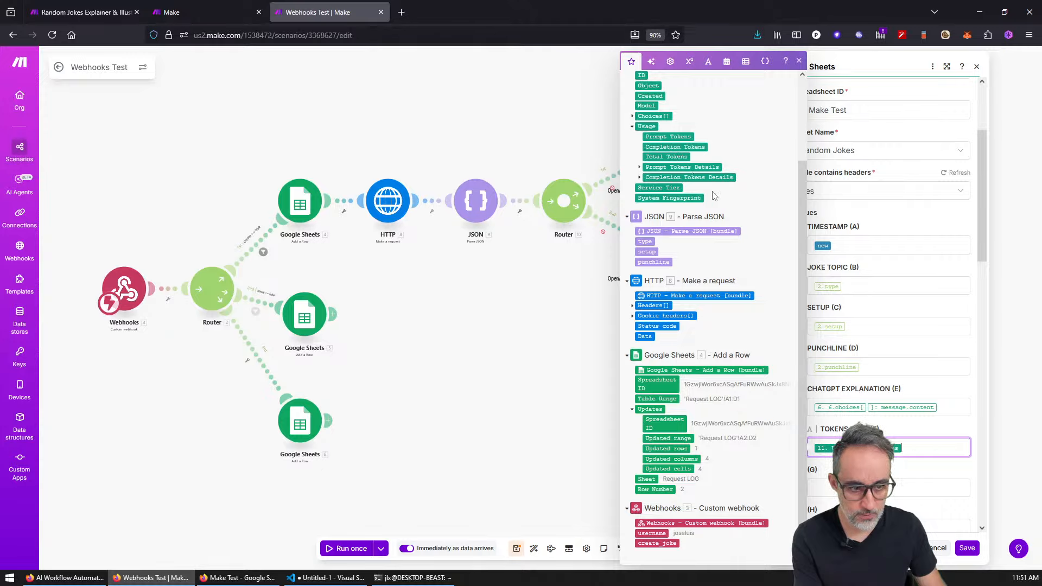
Step: Map the OpenAI reply's Choices[] Message Content into CHATGPT EXPLANATION (E)
{"action": "left_click", "coordinate": [942, 407]}
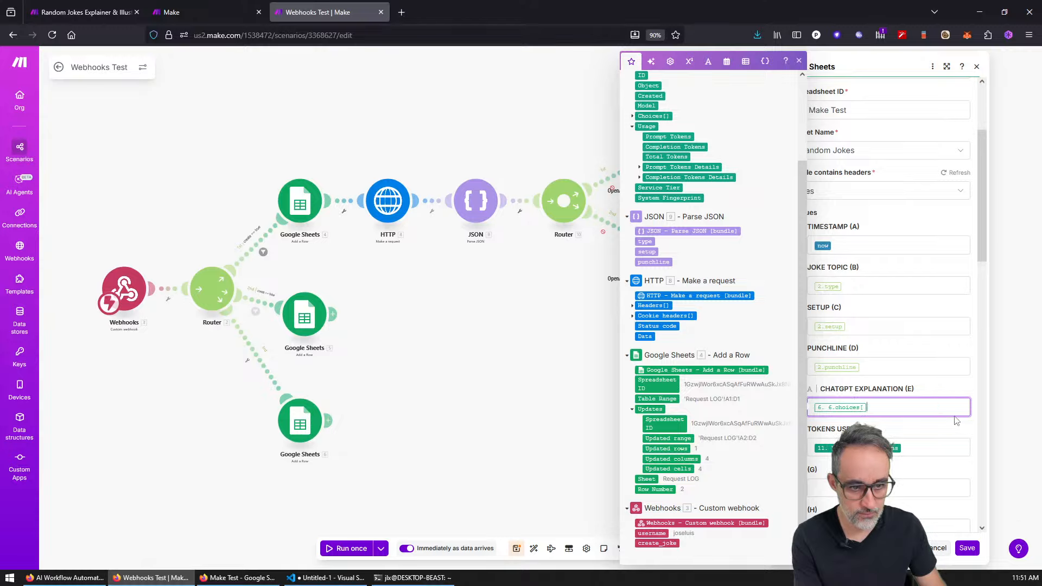
{"action": "key", "text": "BackSpace"}
{"action": "left_click", "coordinate": [632, 117]}
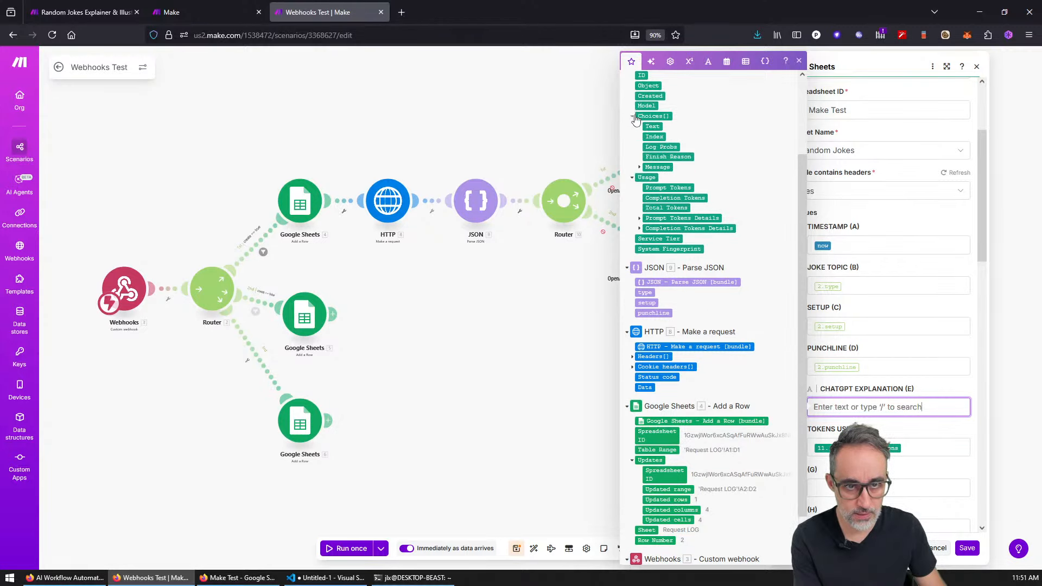
{"action": "left_click", "coordinate": [640, 168]}
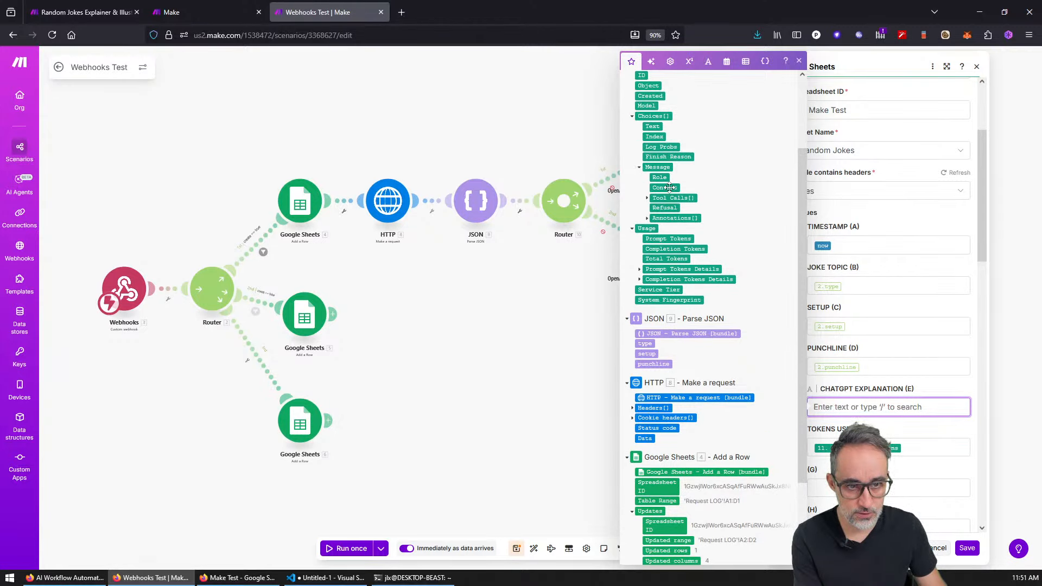
{"action": "left_click", "coordinate": [665, 188]}
Step: Remap PUNCHLINE (D), SETUP (C) and JOKE TOPIC (B) to the parsed punchline, setup and type
{"action": "left_click", "coordinate": [874, 365]}
{"action": "key", "text": "BackSpace"}
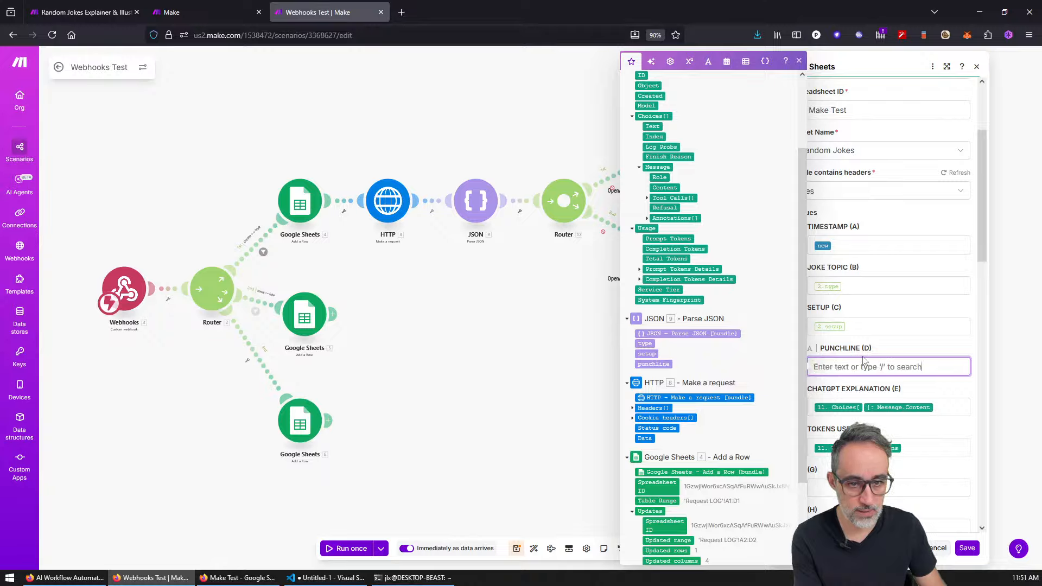
{"action": "left_click", "coordinate": [666, 364]}
{"action": "left_click", "coordinate": [835, 327]}
{"action": "key", "text": "BackSpace"}
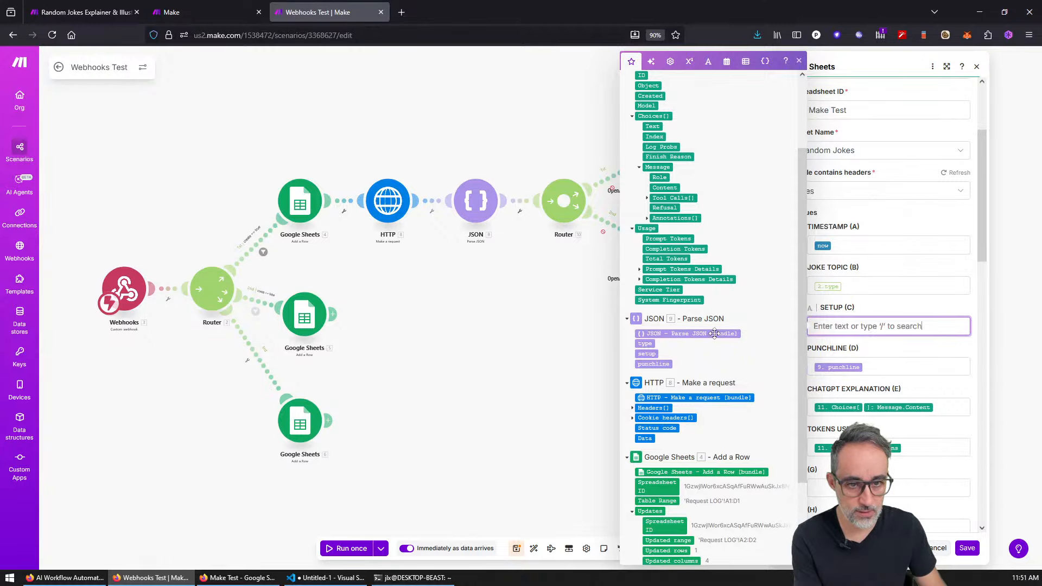
{"action": "left_click", "coordinate": [647, 354]}
{"action": "left_click", "coordinate": [842, 286]}
{"action": "key", "text": "BackSpace"}
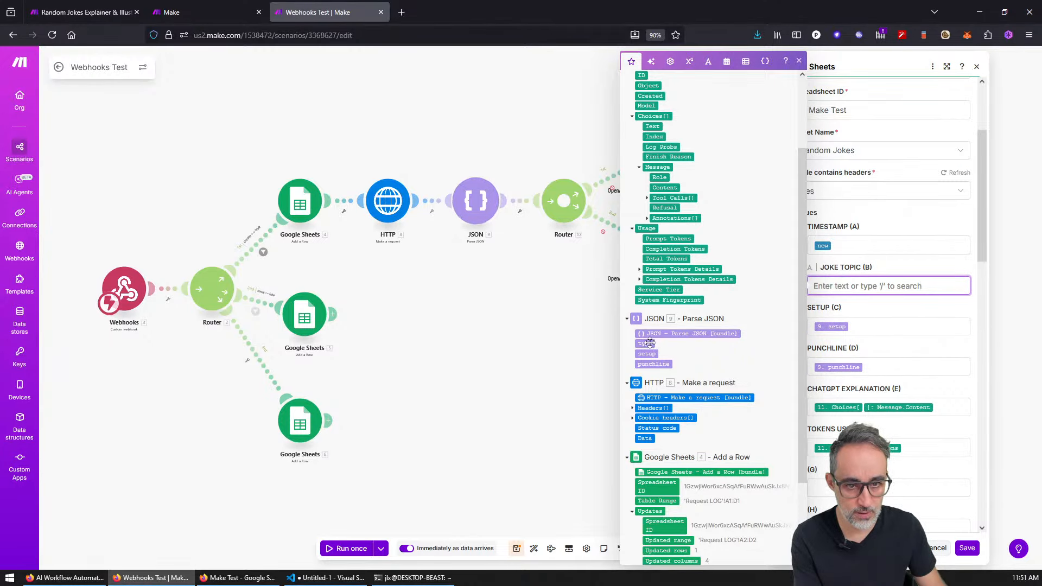
{"action": "left_click", "coordinate": [644, 344]}
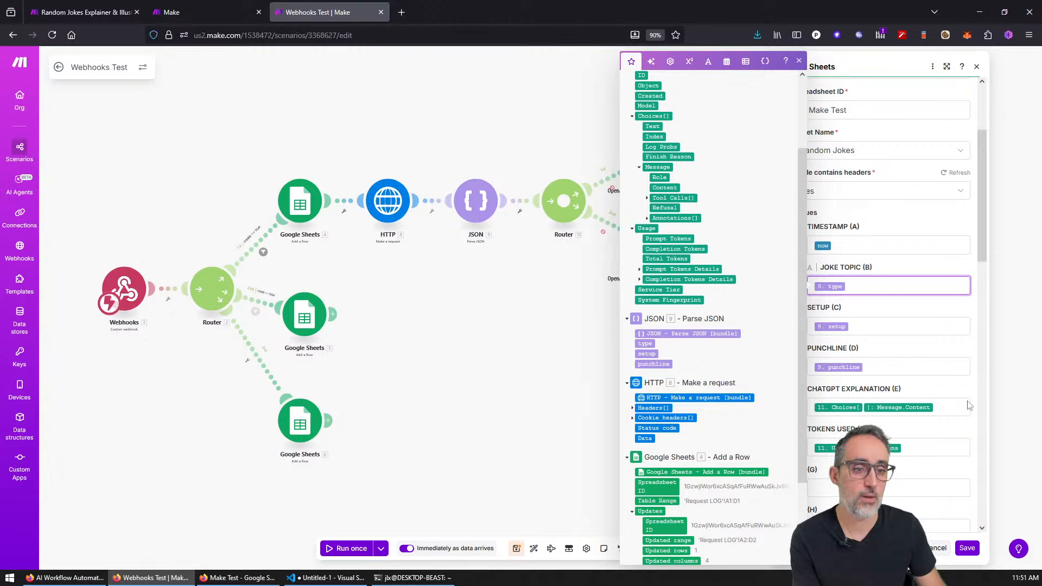
Step: Clear the old URL mapping in the HTTP 'Get a file' module
{"action": "left_click", "coordinate": [967, 548]}
{"action": "left_click", "coordinate": [749, 242]}
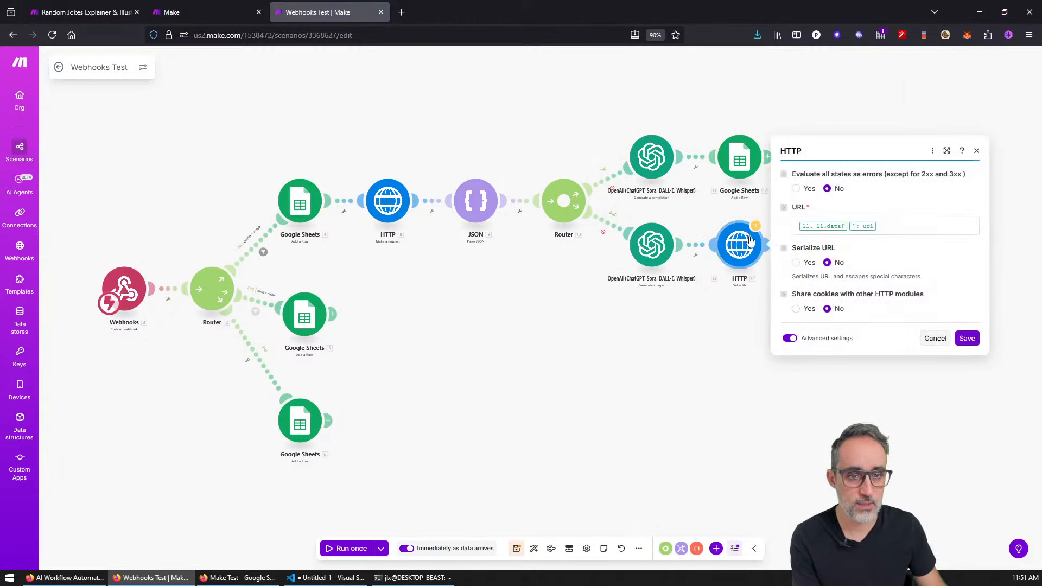
{"action": "left_click", "coordinate": [867, 227]}
{"action": "key", "text": "BackSpace"}
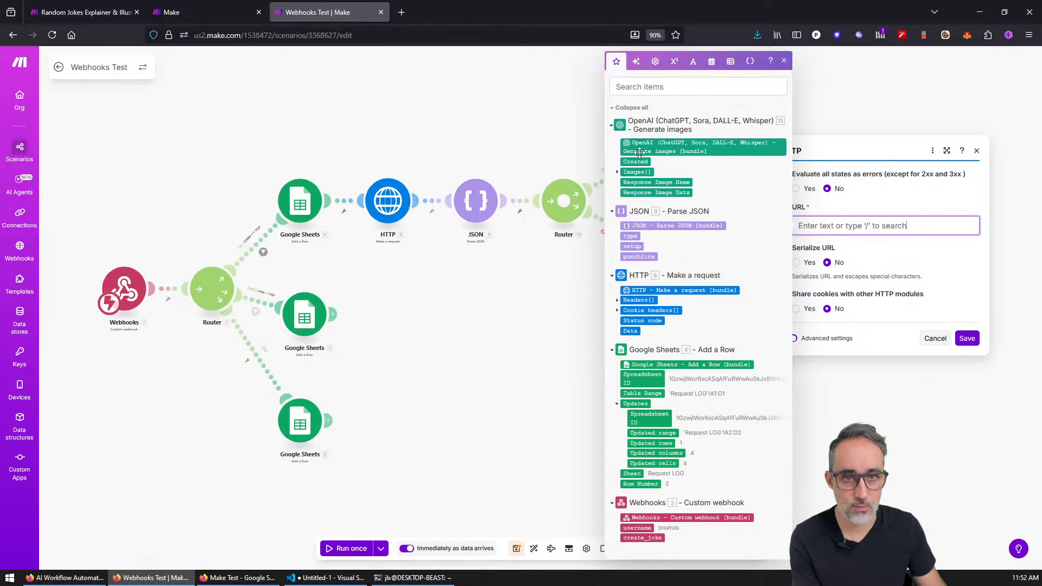
{"action": "left_click", "coordinate": [554, 367]}
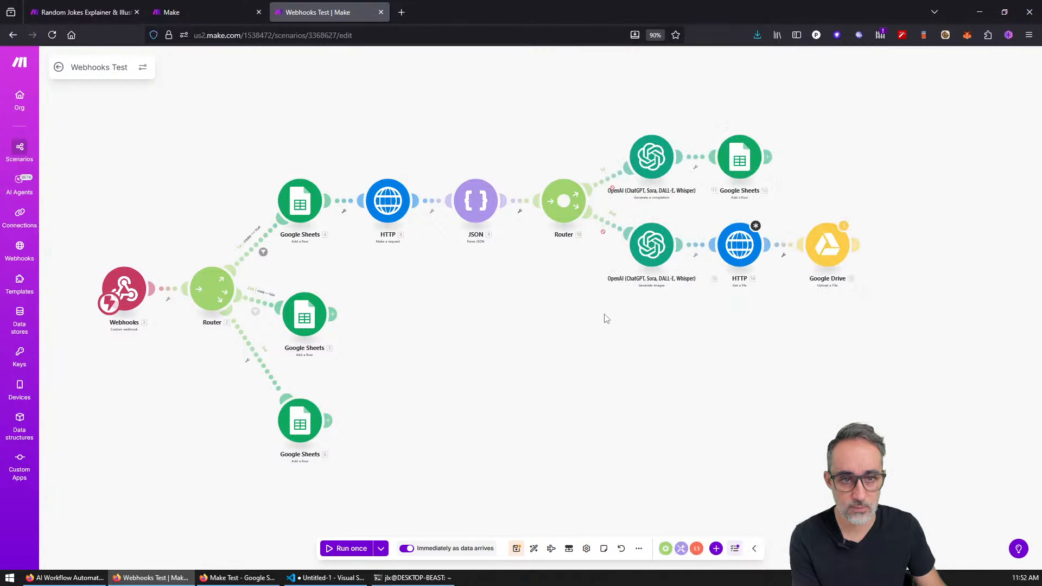
Step: Map the OpenAI Images[] URL into the HTTP module's URL field and save
{"action": "left_click", "coordinate": [740, 248]}
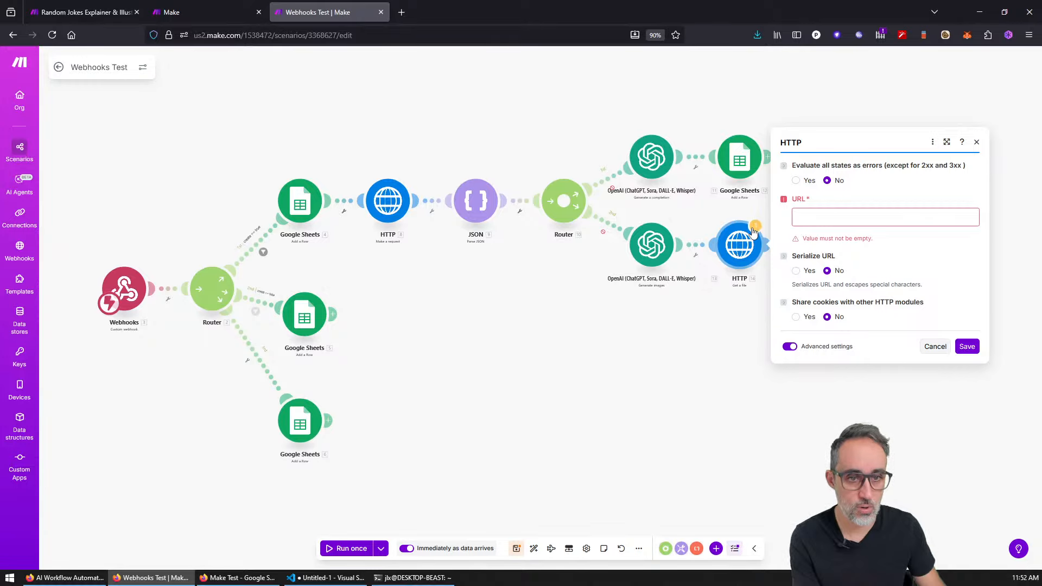
{"action": "left_click", "coordinate": [755, 225]}
{"action": "left_click", "coordinate": [740, 246]}
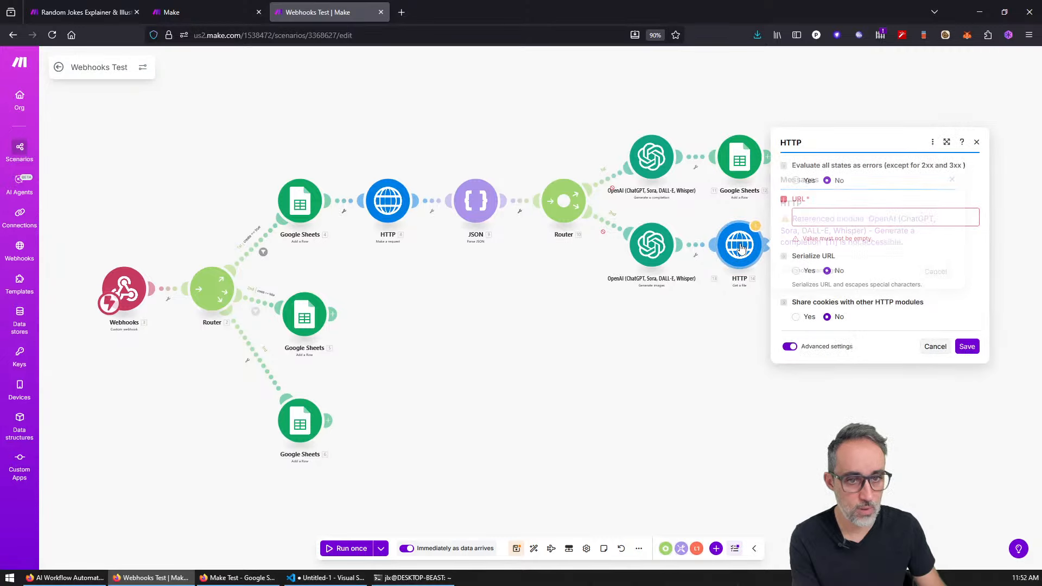
{"action": "left_click", "coordinate": [834, 221]}
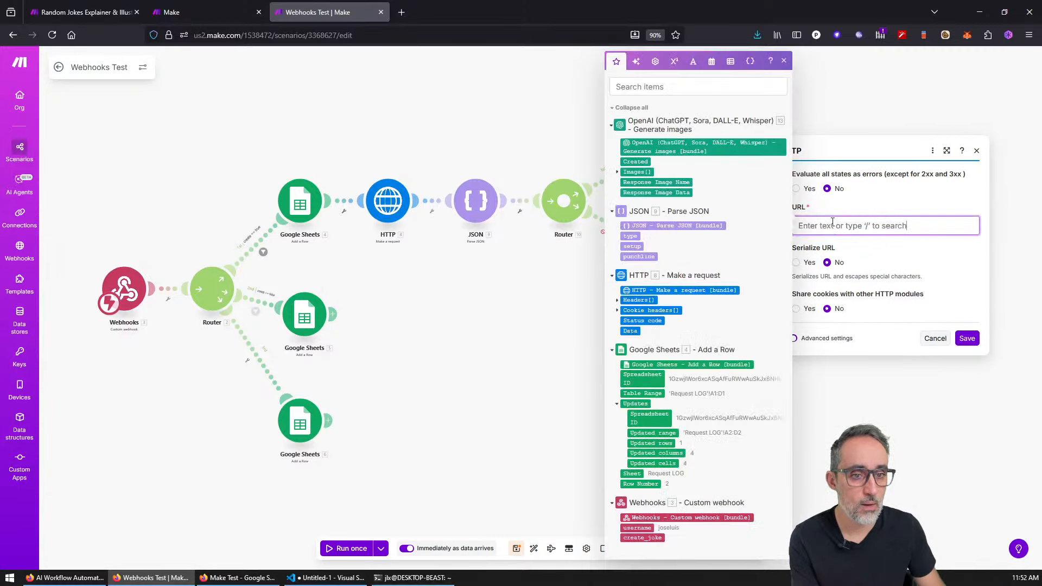
{"action": "left_click", "coordinate": [617, 172]}
{"action": "left_click", "coordinate": [633, 182]}
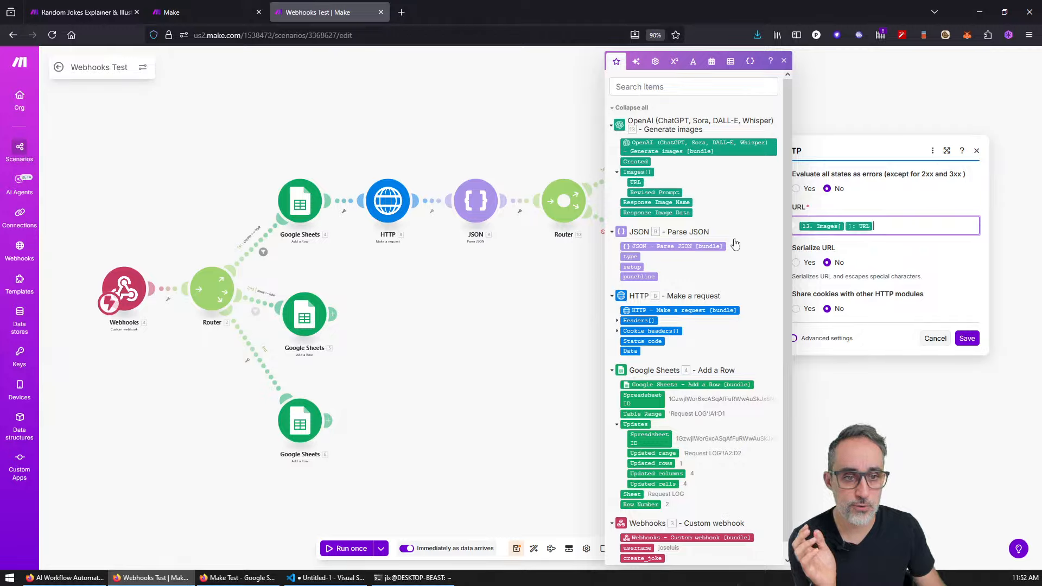
{"action": "left_click", "coordinate": [967, 338]}
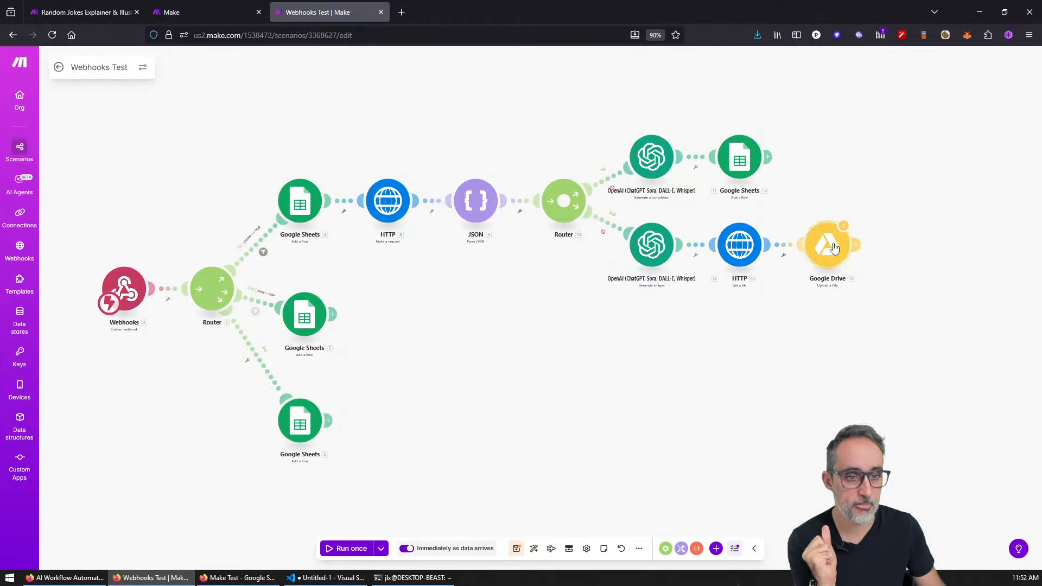
Step: Upload the 'HTTP - Get a file' output to Drive, named now_setup_punchline.png, and save
{"action": "left_click", "coordinate": [832, 247]}
{"action": "left_click", "coordinate": [956, 239]}
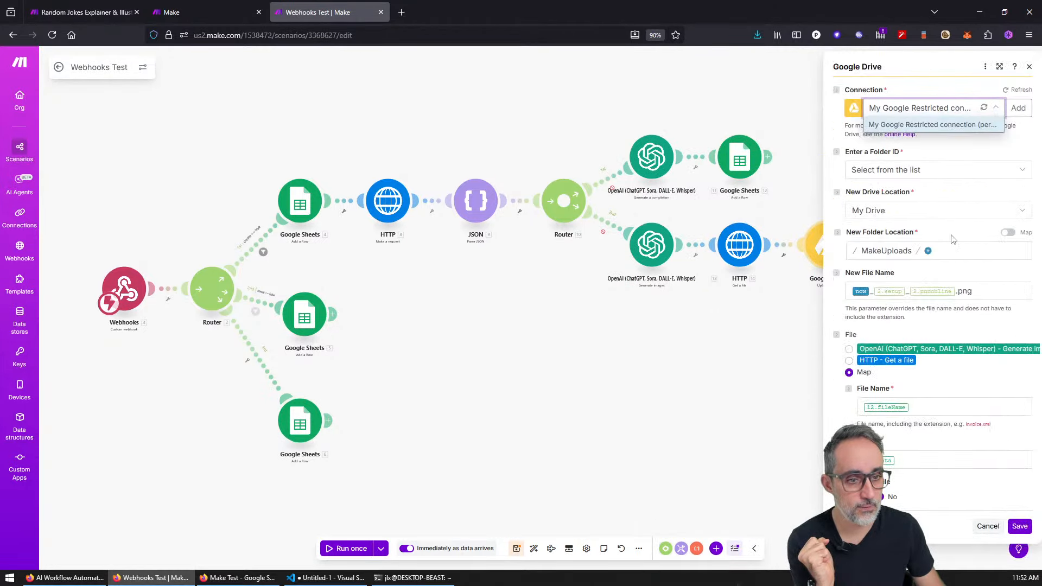
{"action": "left_click", "coordinate": [871, 362]}
{"action": "left_click", "coordinate": [990, 291]}
{"action": "key", "text": "BackSpace"}
{"action": "key", "text": "BackSpace"}
{"action": "key", "text": "BackSpace"}
{"action": "key", "text": "BackSpace"}
{"action": "key", "text": "BackSpace"}
{"action": "key", "text": "BackSpace"}
{"action": "key", "text": "BackSpace"}
{"action": "left_click", "coordinate": [688, 301]}
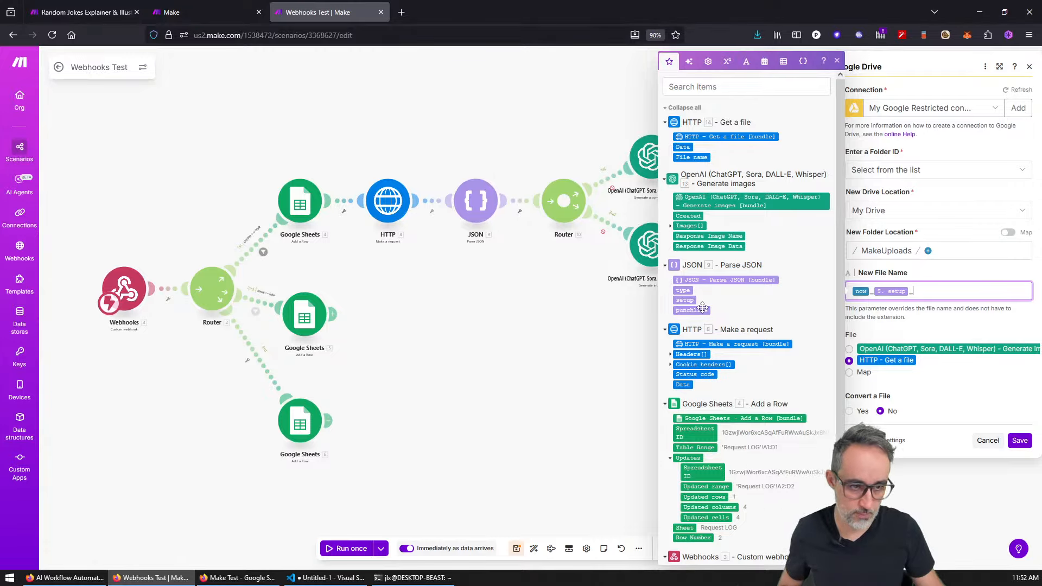
{"action": "left_click", "coordinate": [698, 310]}
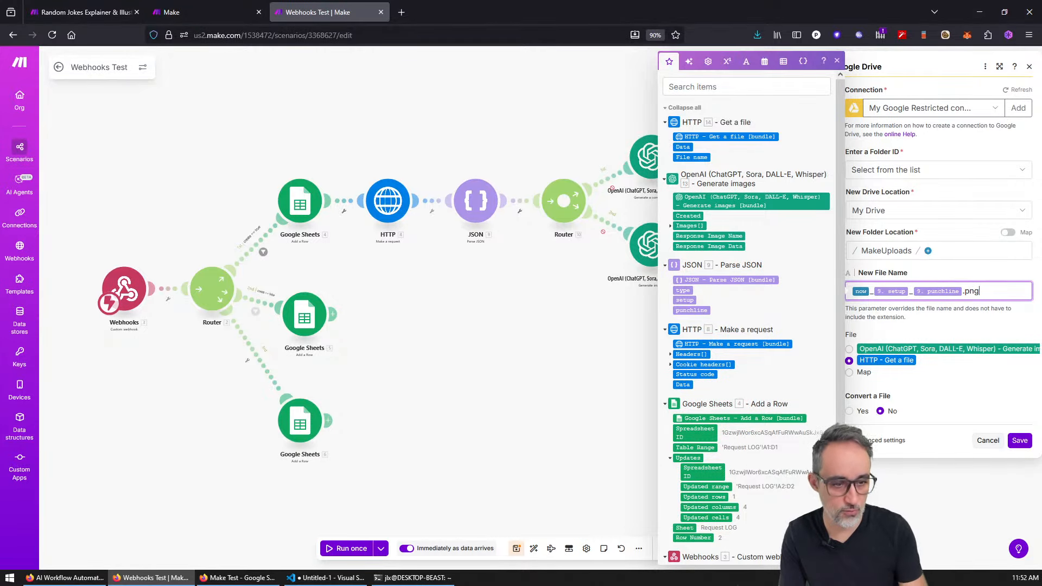
{"action": "left_click", "coordinate": [1025, 441]}
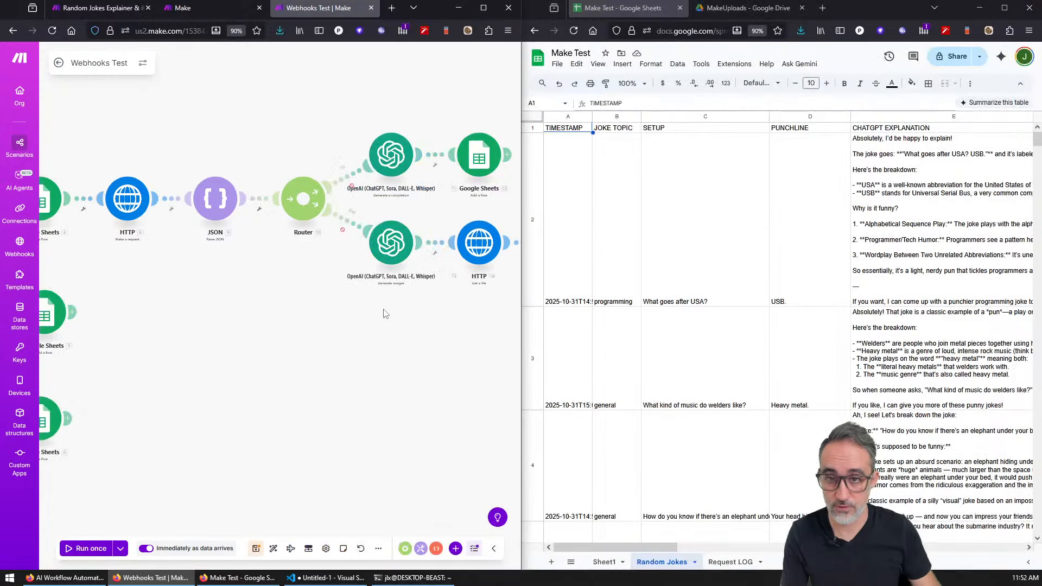
Step: Enable both Router routes to the image and chat completion OpenAI branches
{"action": "right_click", "coordinate": [343, 223]}
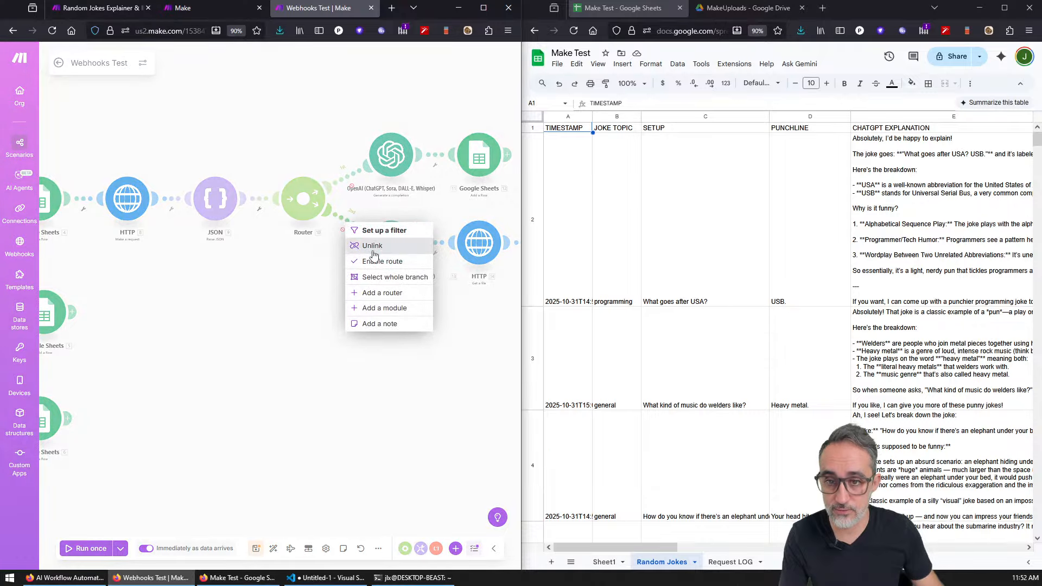
{"action": "left_click", "coordinate": [392, 262]}
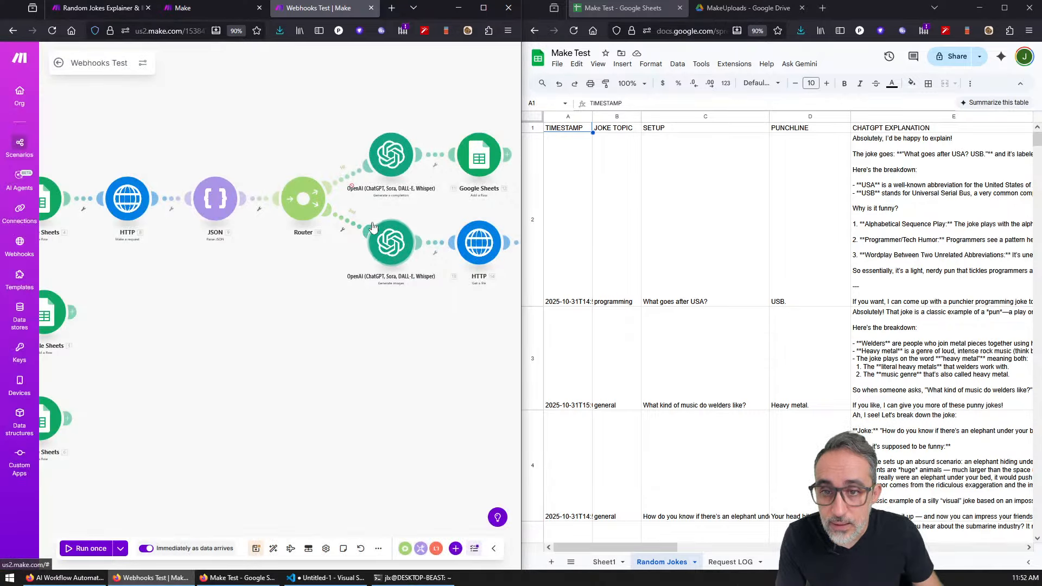
{"action": "right_click", "coordinate": [353, 177]}
{"action": "left_click", "coordinate": [383, 218]}
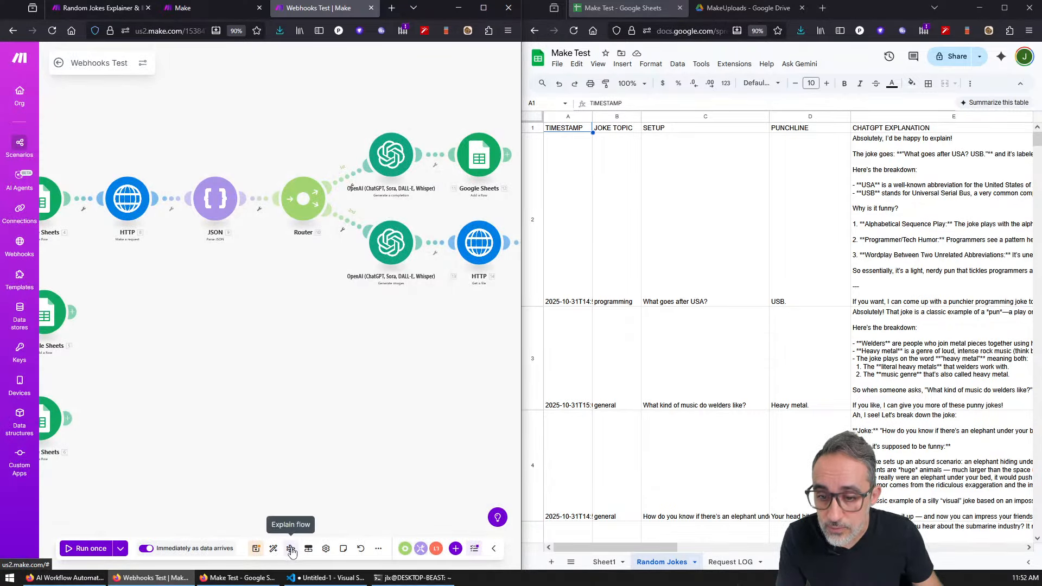
Step: Auto-align the Webhooks Test scenario layout and save it with Ctrl+S
{"action": "left_click", "coordinate": [274, 548]}
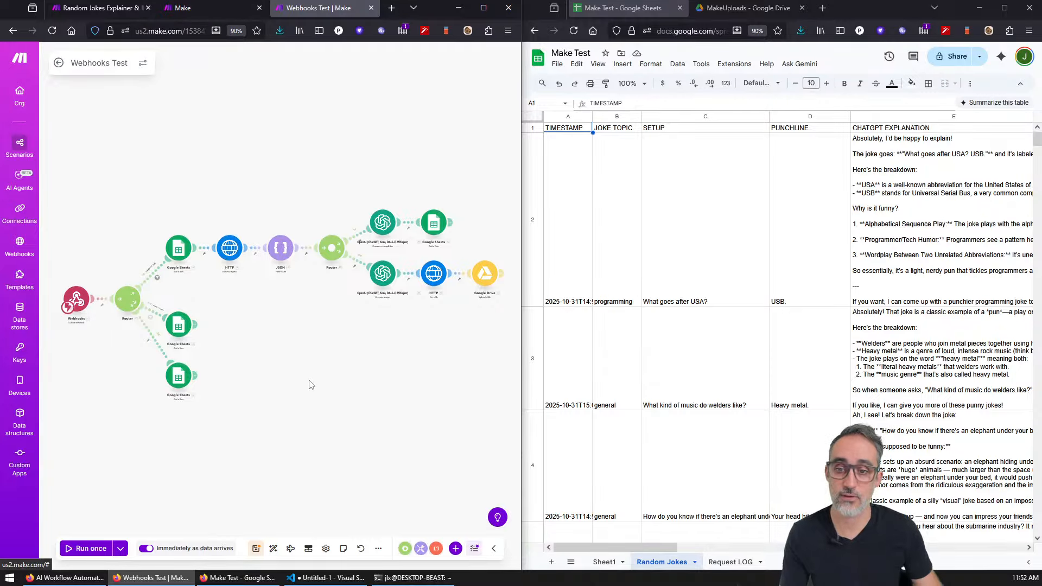
{"action": "scroll", "coordinate": [311, 385], "scroll_direction": "down", "scroll_amount": 3}
{"action": "right_click", "coordinate": [305, 360]}
{"action": "left_click", "coordinate": [288, 366]}
{"action": "scroll", "coordinate": [288, 391], "scroll_direction": "up", "scroll_amount": 3}
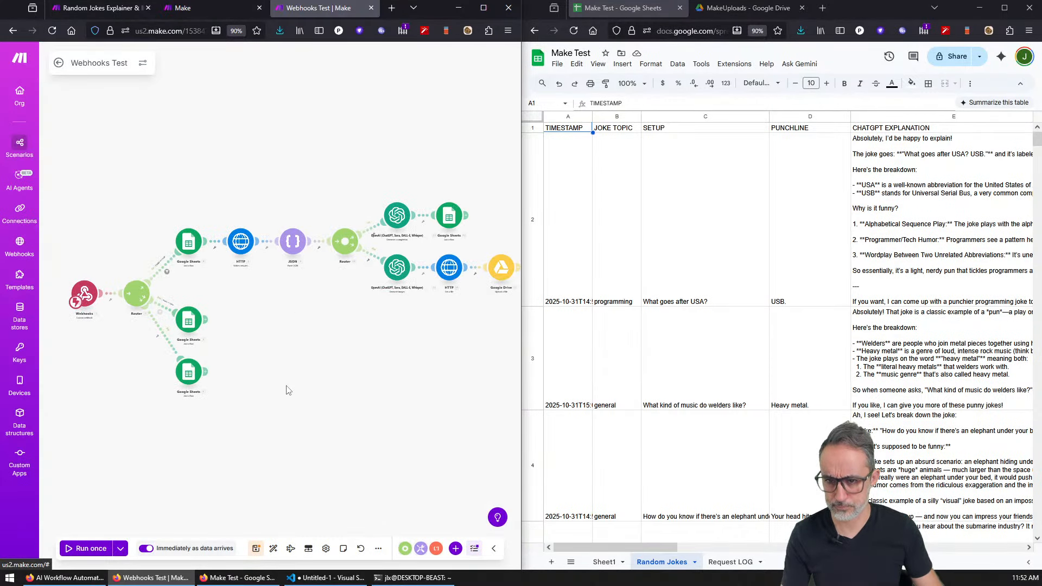
{"action": "left_click_drag", "start_coordinate": [288, 390], "coordinate": [257, 352]}
{"action": "key", "text": "ctrl+s"}
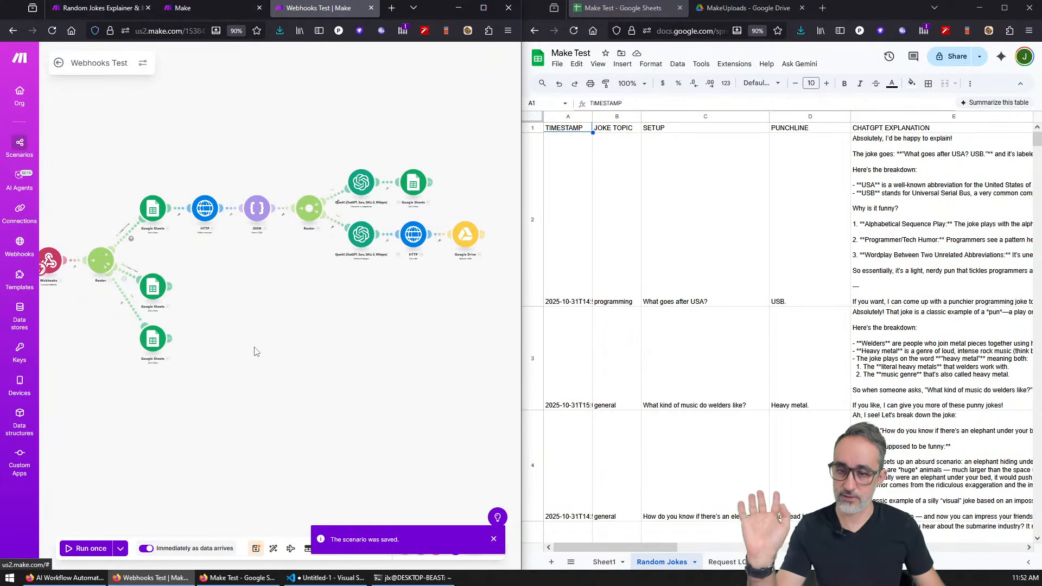
{"action": "scroll", "coordinate": [657, 416], "scroll_direction": "down", "scroll_amount": 10}
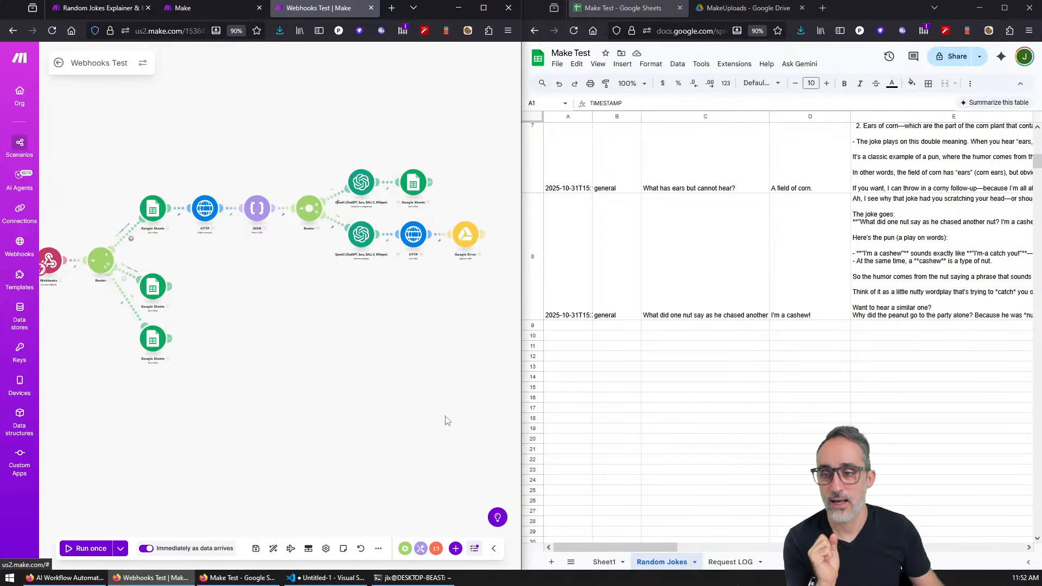
{"action": "left_click_drag", "start_coordinate": [260, 411], "coordinate": [267, 411]}
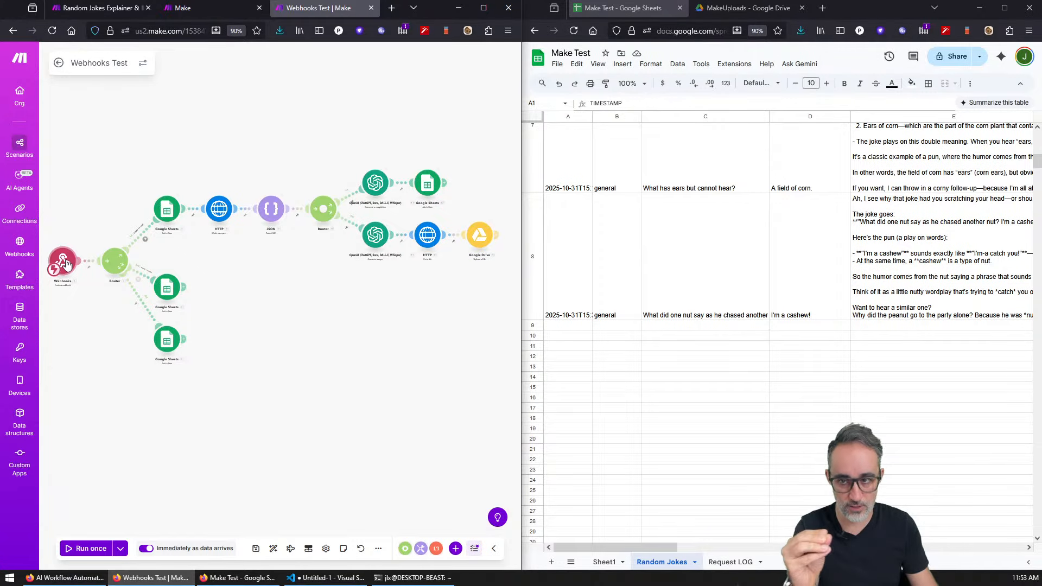
{"action": "left_click", "coordinate": [413, 578]}
Step: Recall the earlier curl POST to the Make webhook and clear the terminal screen
{"action": "key", "text": "Up"}
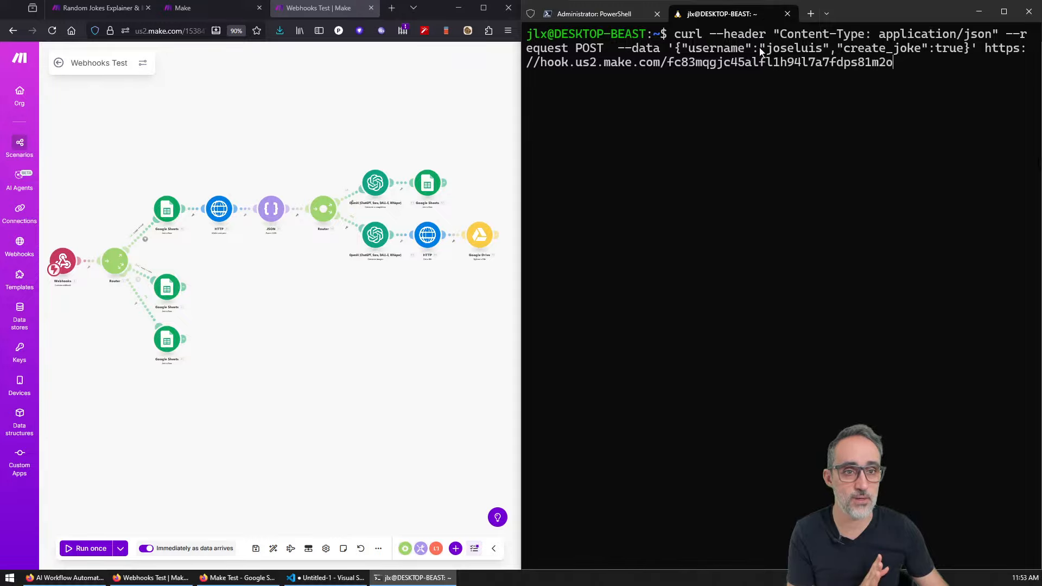
{"action": "key", "text": "ctrl+l"}
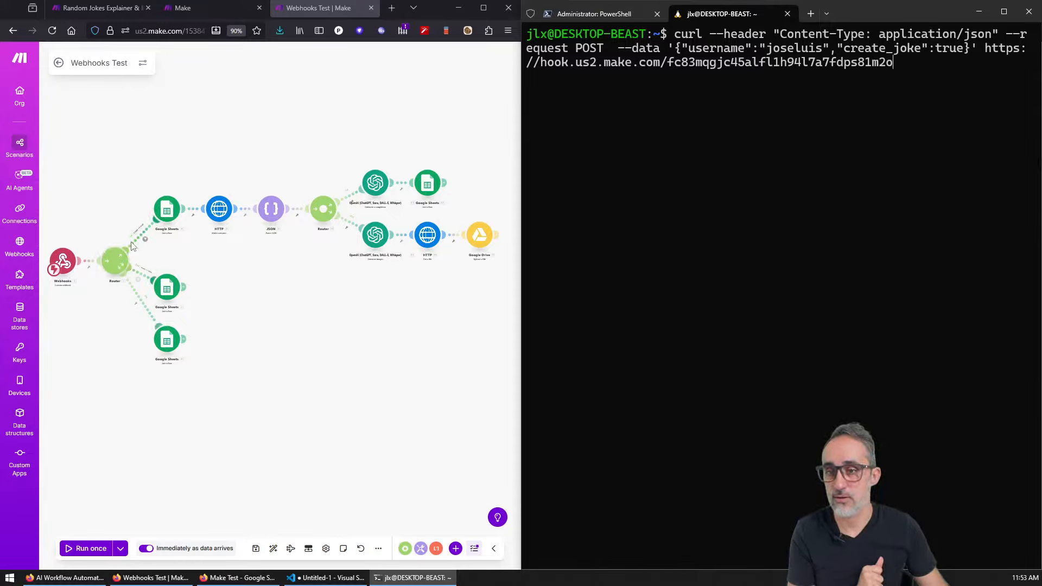
{"action": "scroll", "coordinate": [120, 275], "scroll_direction": "up", "scroll_amount": 3}
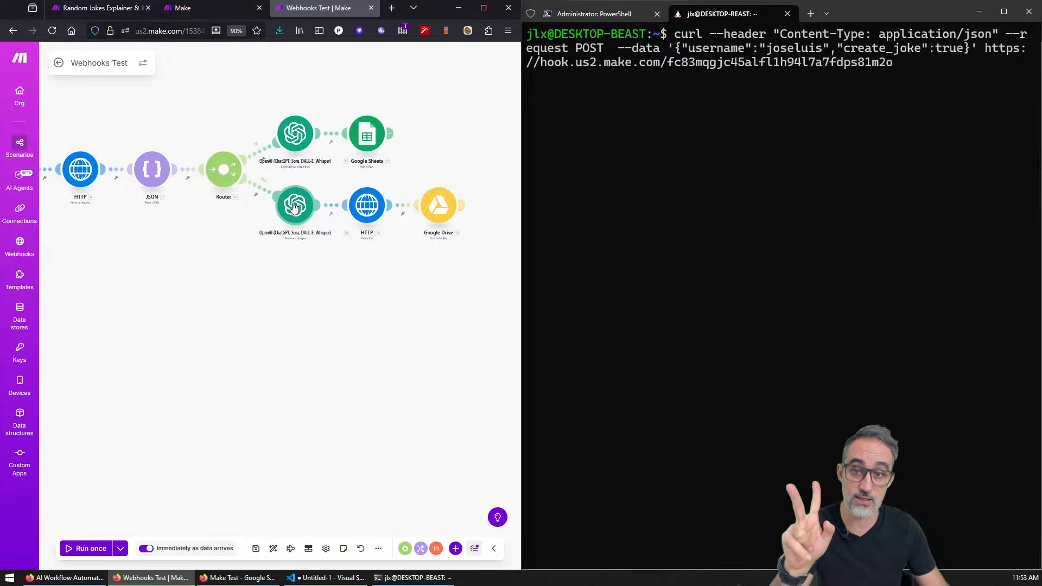
Step: Check the MakeUploads images and the two new 15:54 entries in the Request LOG sheet
{"action": "left_click", "coordinate": [262, 579]}
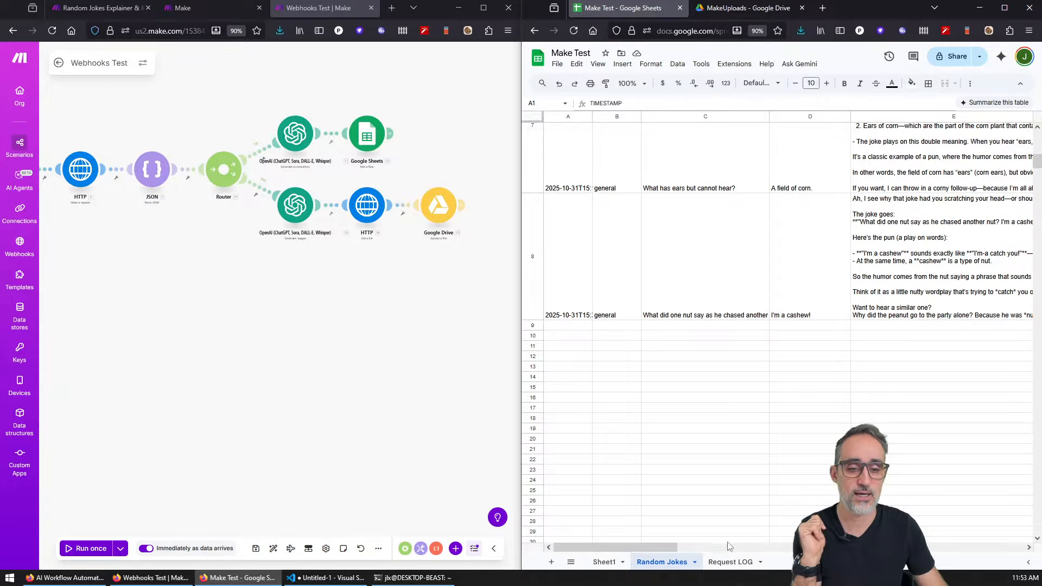
{"action": "left_click", "coordinate": [745, 11]}
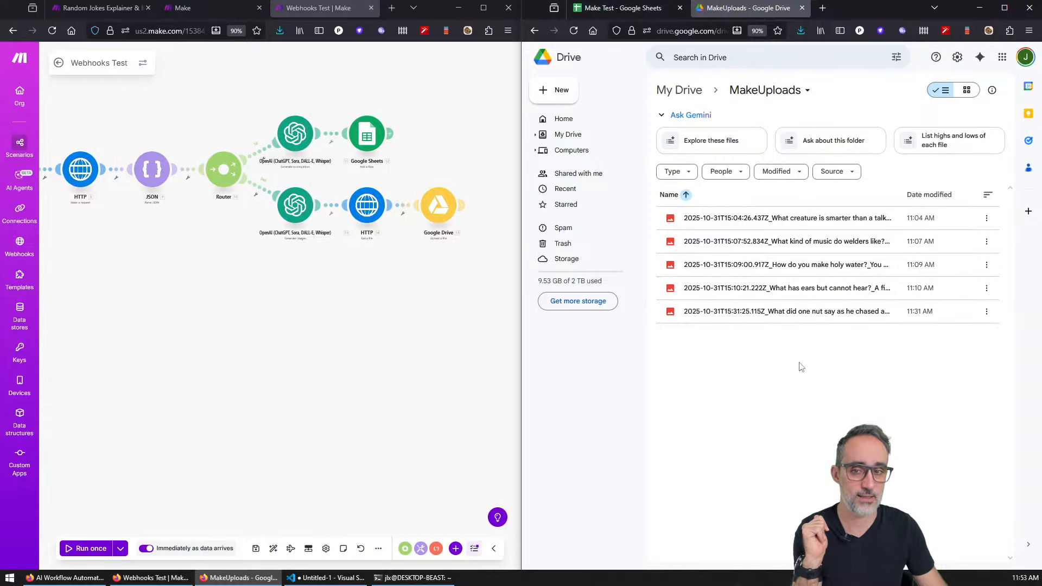
{"action": "left_click", "coordinate": [659, 12]}
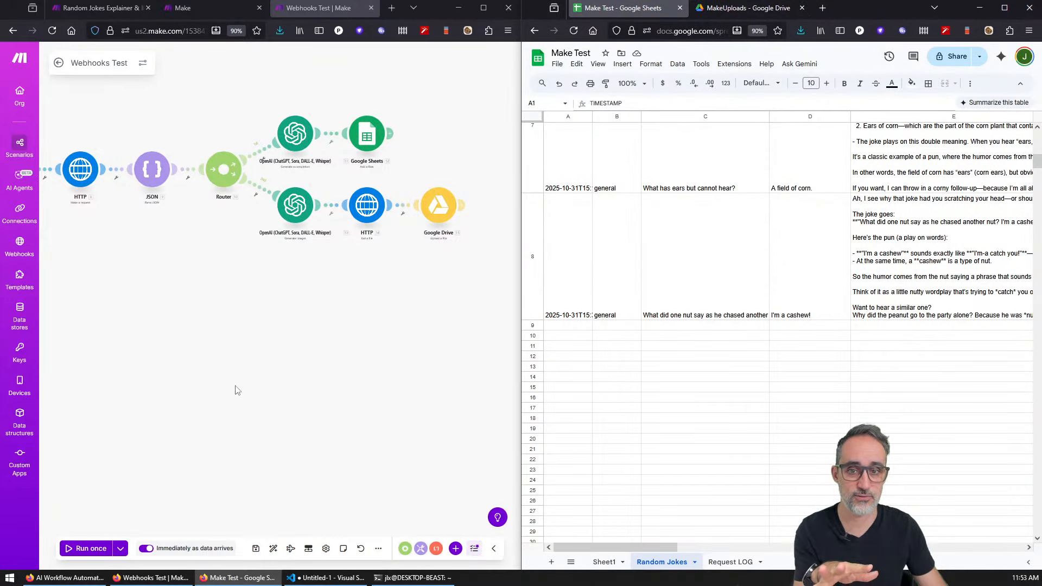
{"action": "left_click_drag", "start_coordinate": [87, 380], "coordinate": [350, 354]}
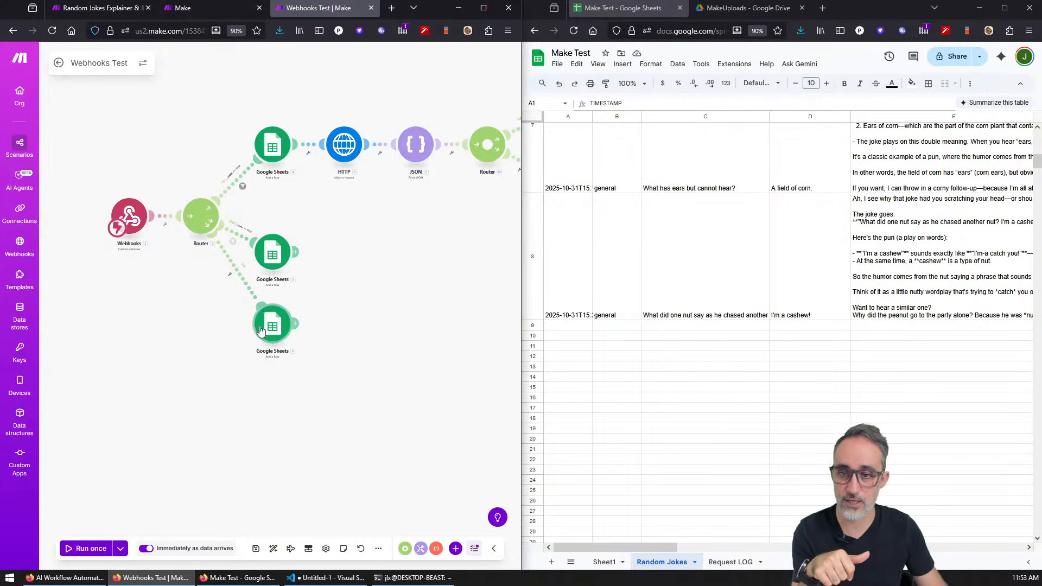
{"action": "left_click", "coordinate": [729, 562]}
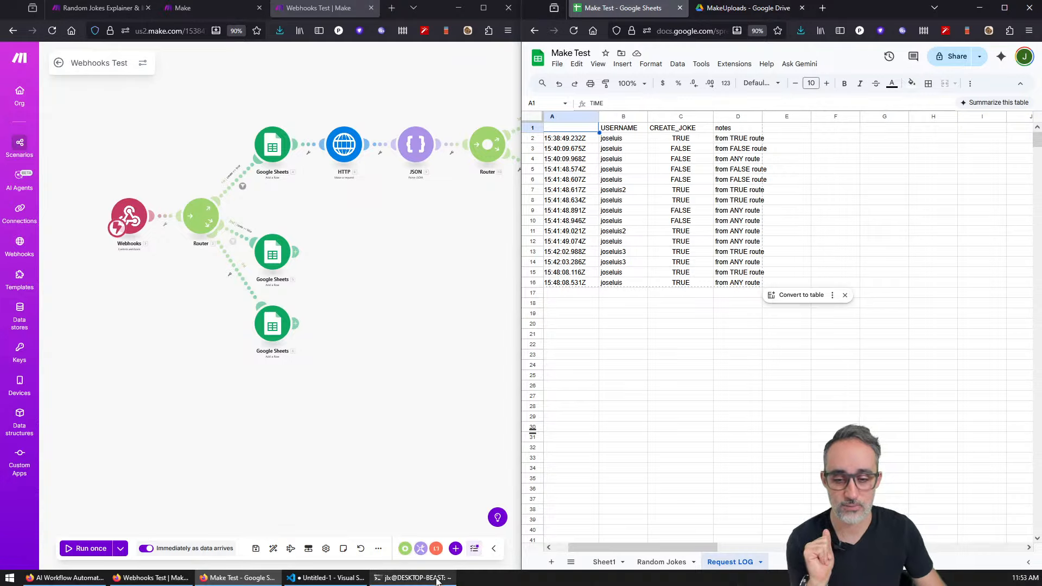
{"action": "left_click", "coordinate": [412, 577]}
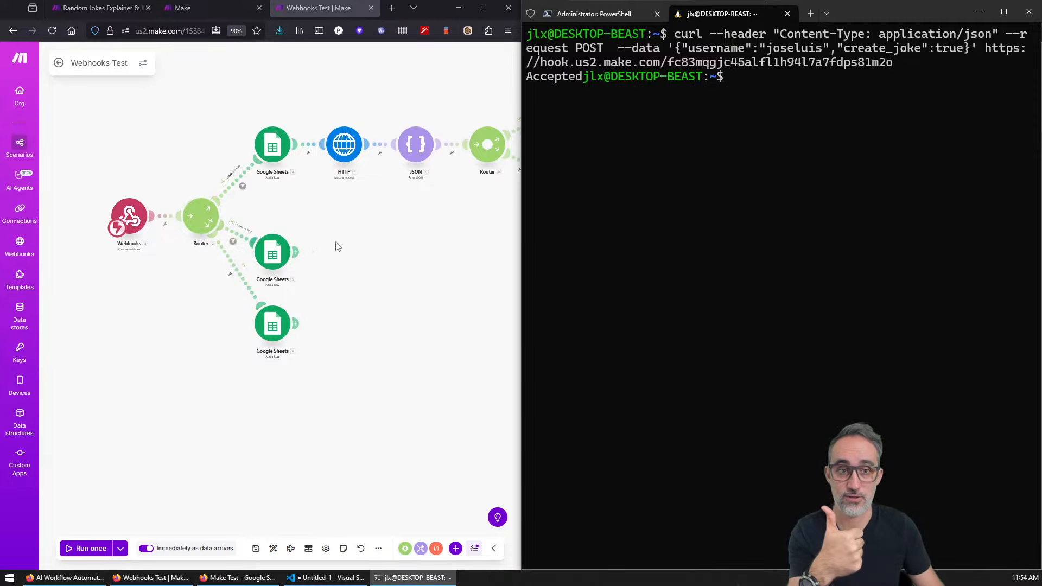
{"action": "left_click", "coordinate": [243, 578]}
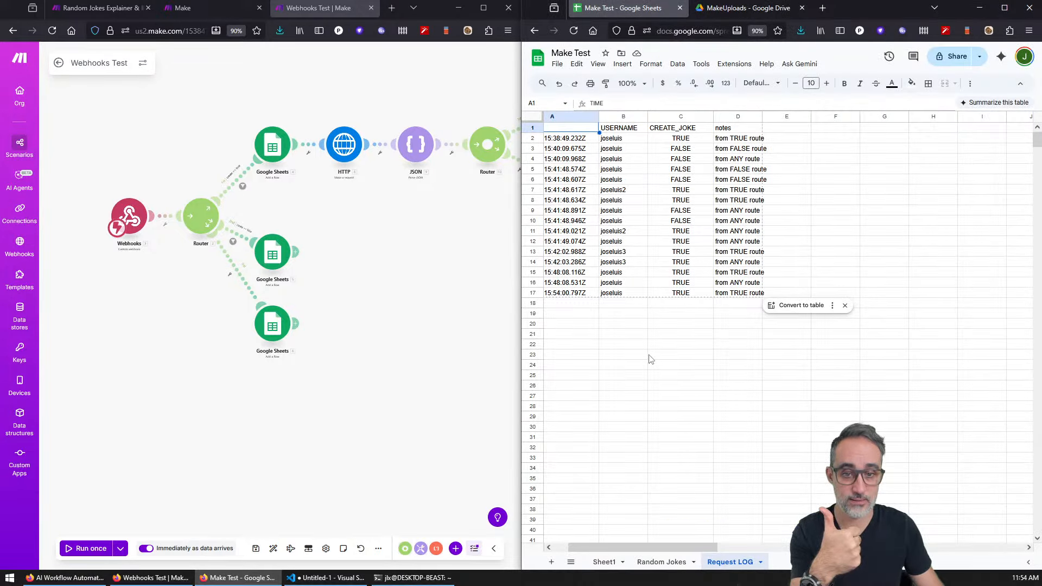
{"action": "left_click", "coordinate": [611, 306]}
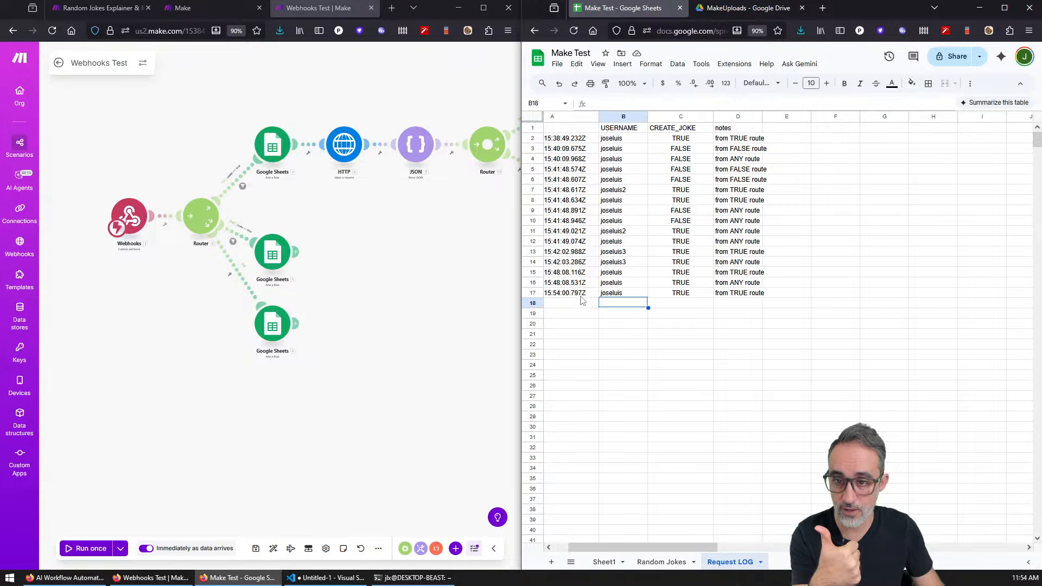
{"action": "left_click", "coordinate": [574, 302]}
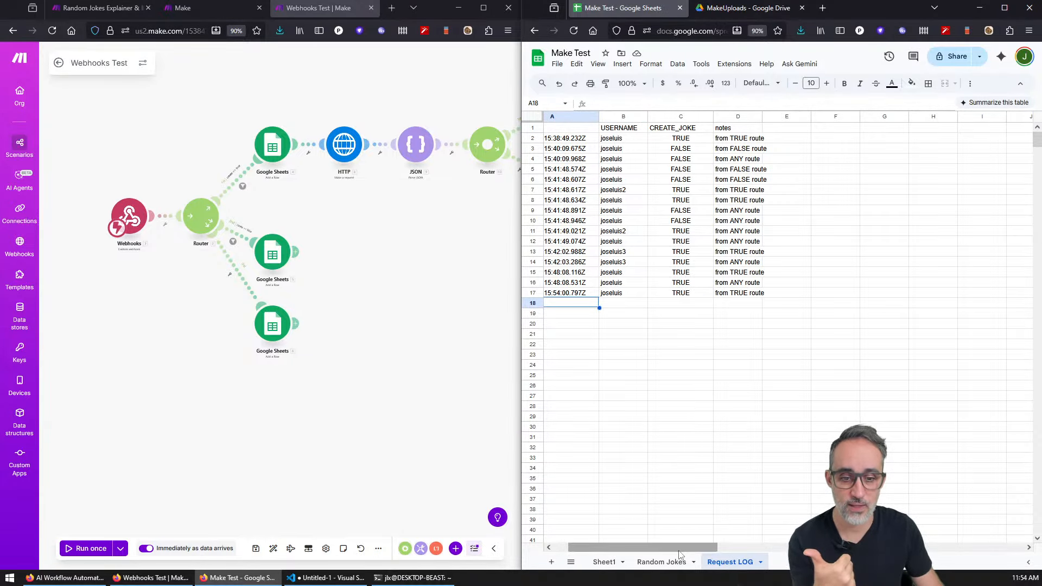
Step: Widen column A of Random Jokes so the full timestamps show, then review the newest joke
{"action": "left_click", "coordinate": [604, 562]}
{"action": "left_click", "coordinate": [661, 562]}
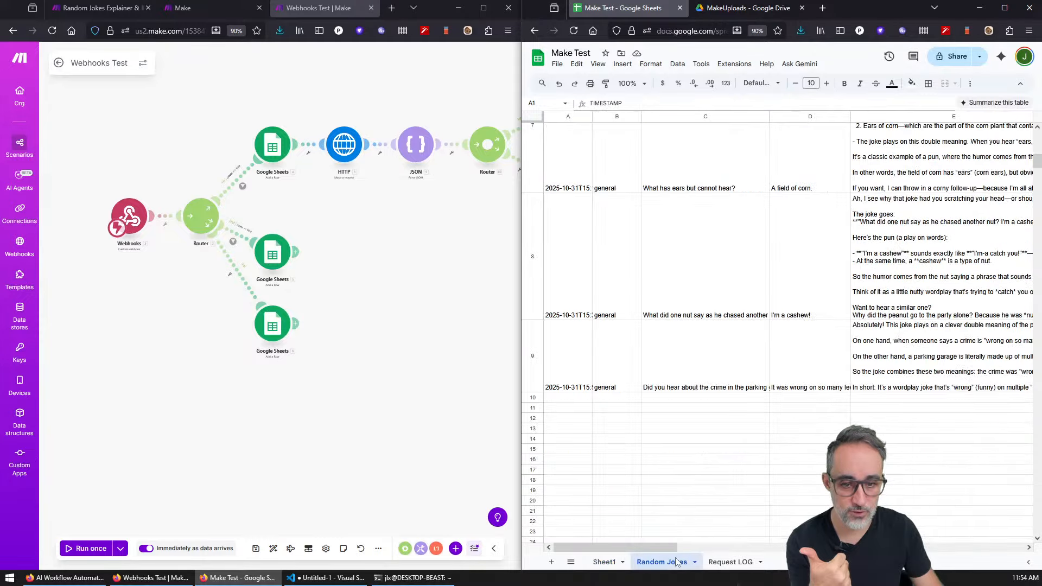
{"action": "left_click", "coordinate": [677, 429]}
{"action": "left_click", "coordinate": [680, 383]}
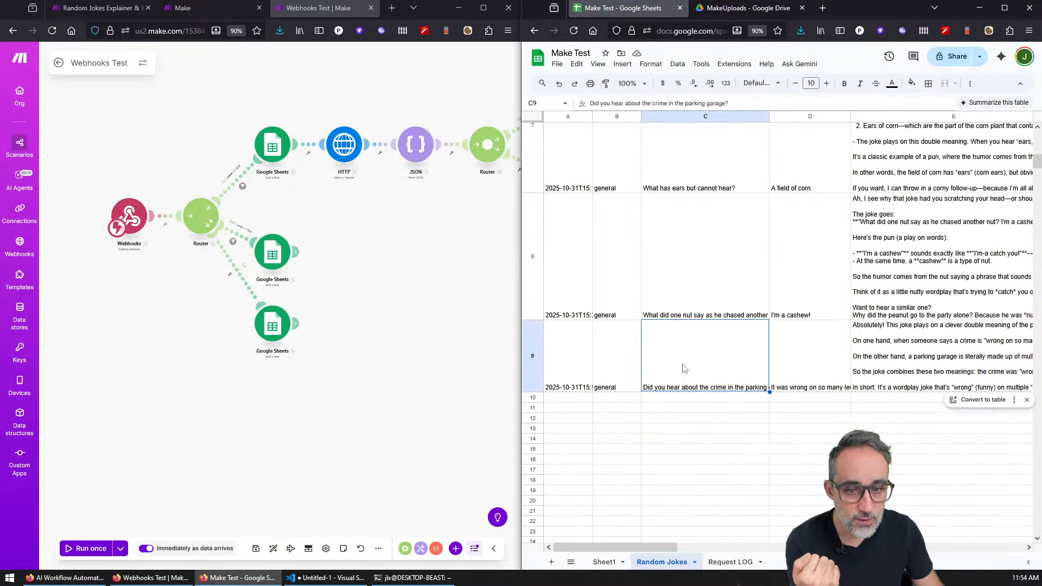
{"action": "left_click_drag", "start_coordinate": [590, 119], "coordinate": [605, 118]}
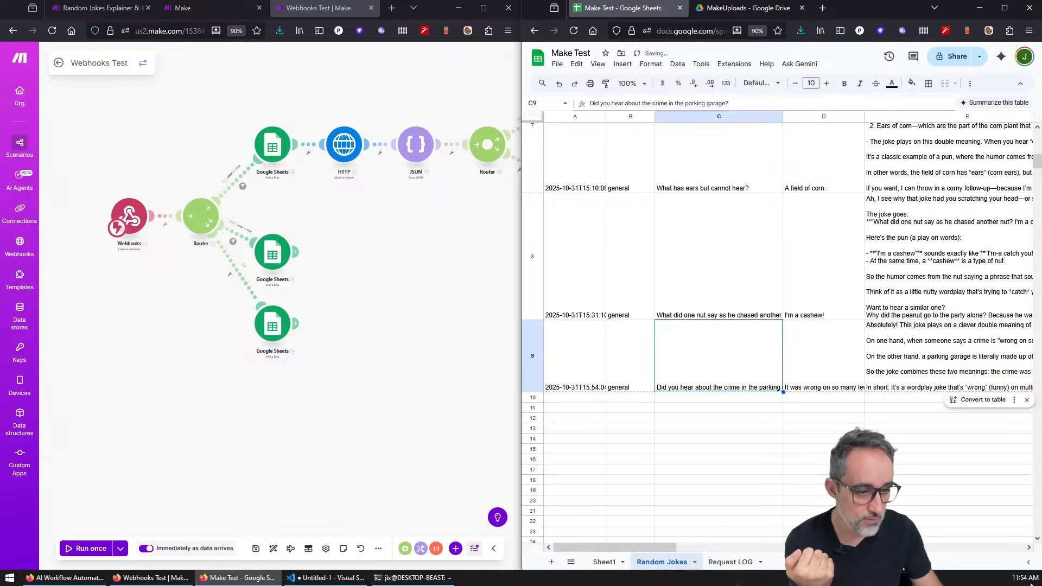
{"action": "left_click", "coordinate": [814, 366]}
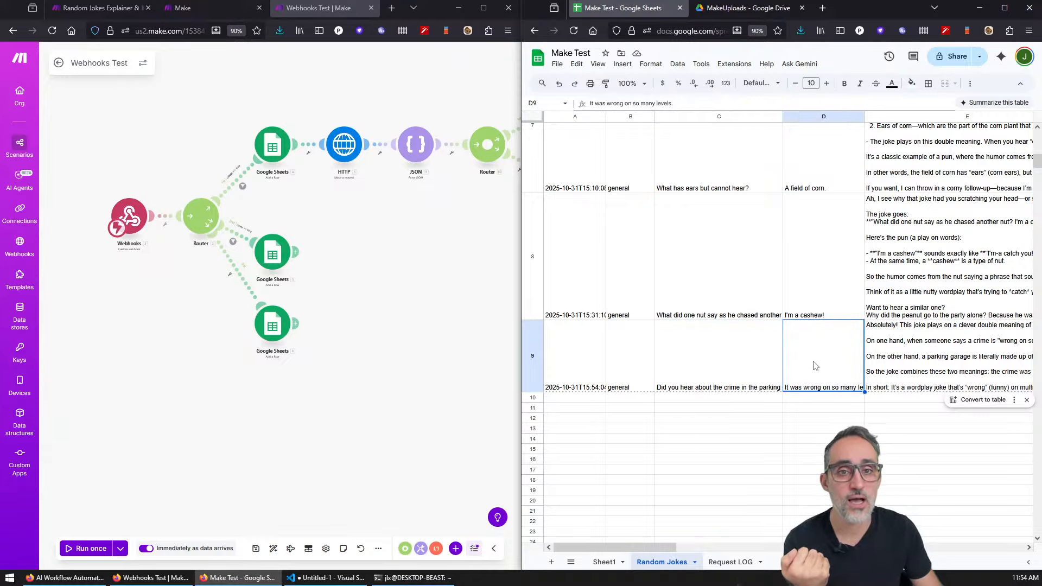
Step: View the newest joke illustration in the MakeUploads Drive folder, then return to the spreadsheet
{"action": "left_click", "coordinate": [732, 7]}
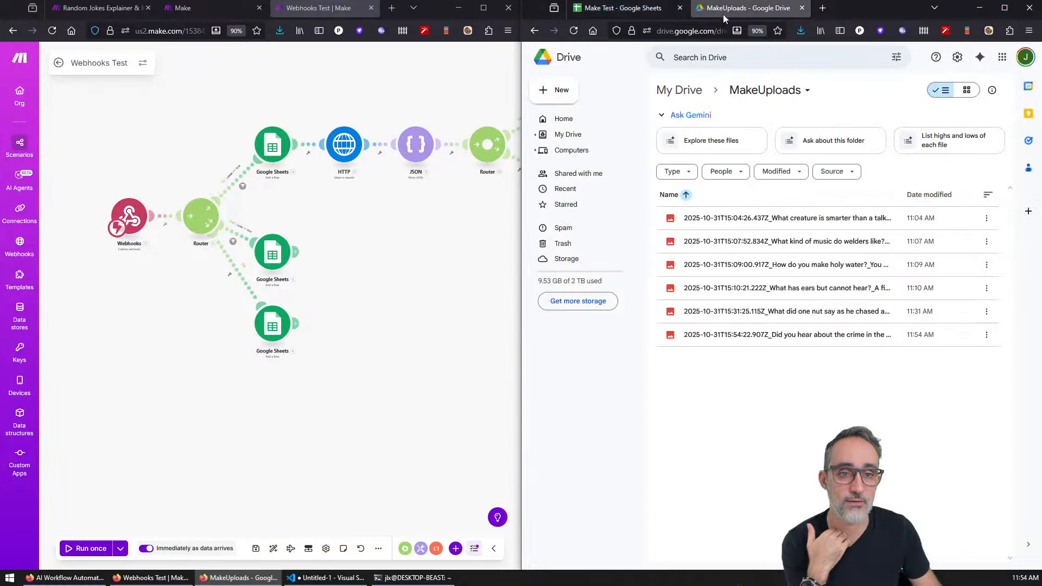
{"action": "double_click", "coordinate": [761, 335]}
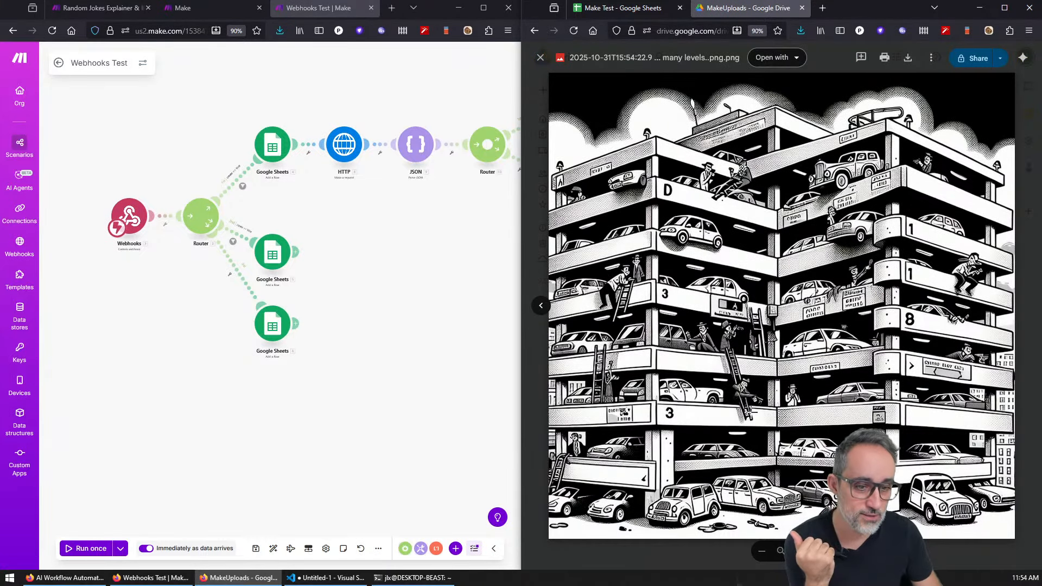
{"action": "left_click", "coordinate": [626, 7]}
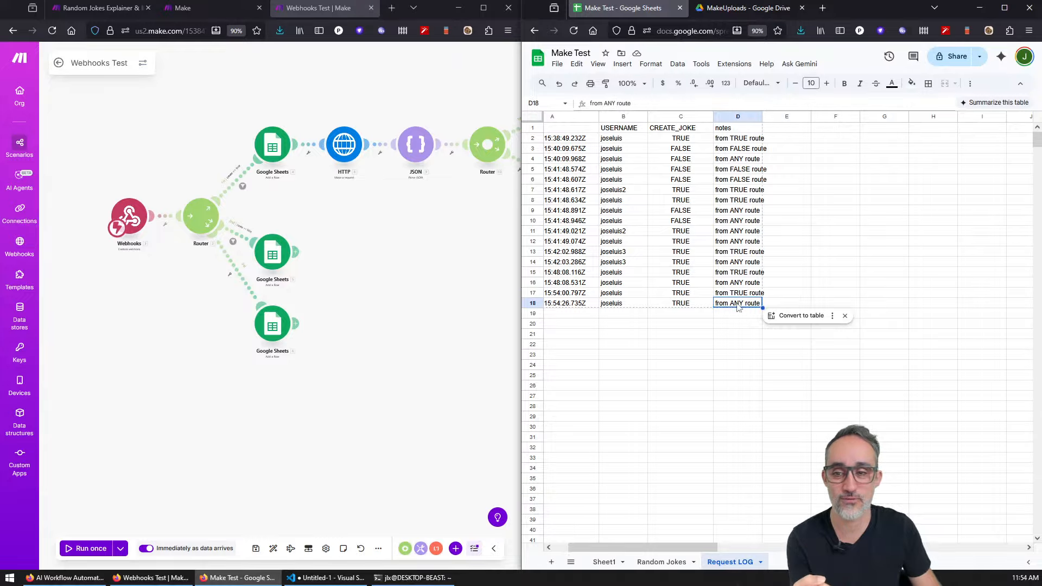
Step: Clear the terminal, recall the curl command, and change create_joke from true to false
{"action": "left_click", "coordinate": [413, 577]}
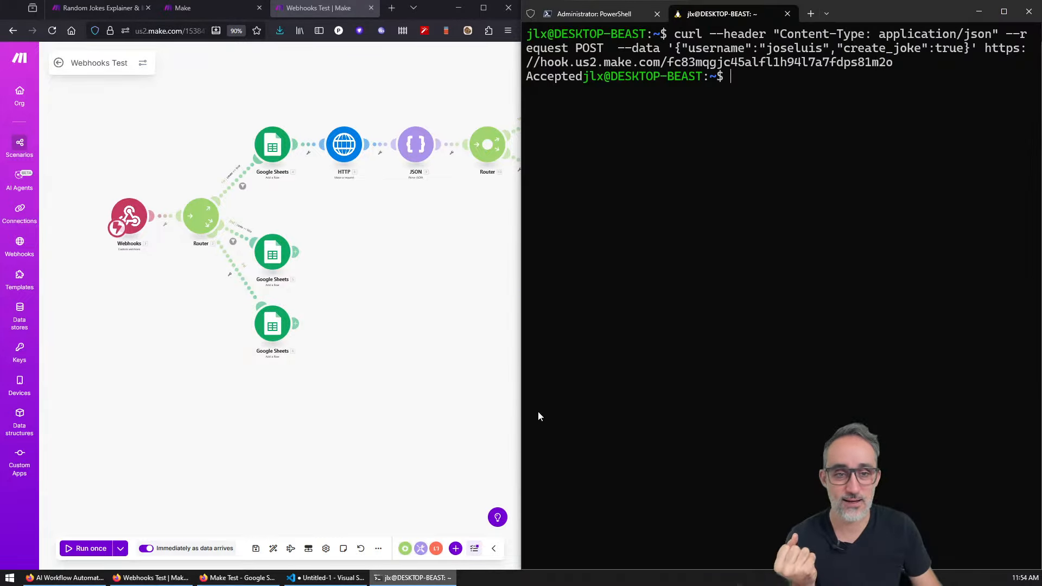
{"action": "type", "text": "clear"}
{"action": "key", "text": "Return"}
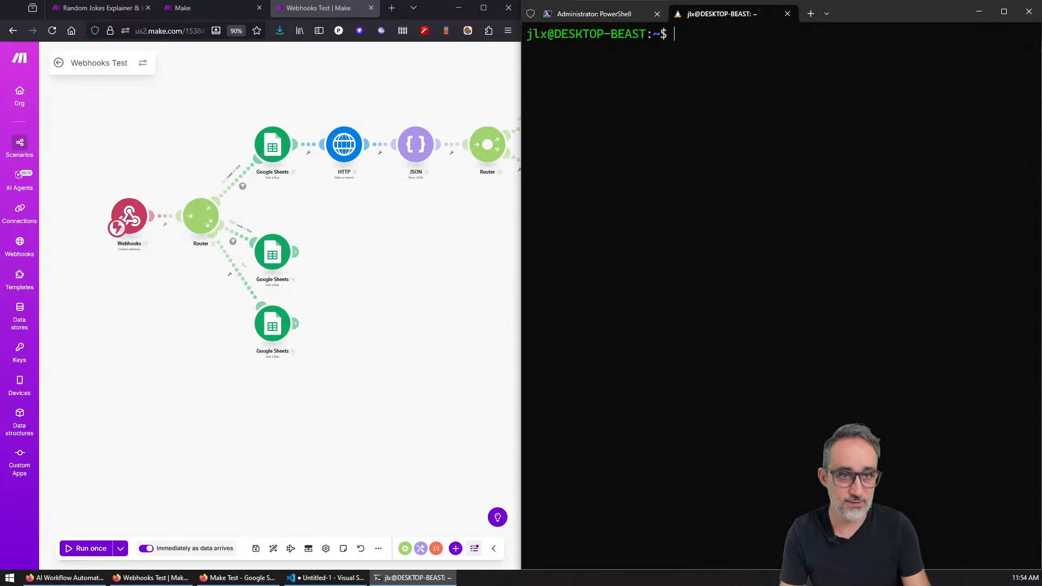
{"action": "key", "text": "Up"}
{"action": "key", "text": "Up"}
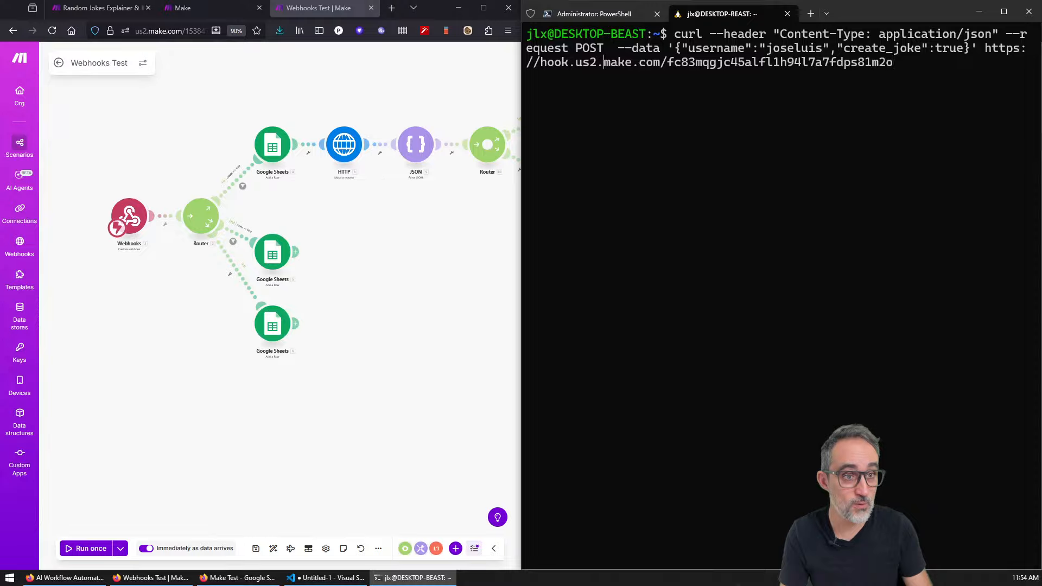
{"action": "key", "text": "Delete"}
{"action": "key", "text": "Delete"}
{"action": "key", "text": "Delete"}
{"action": "key", "text": "Delete"}
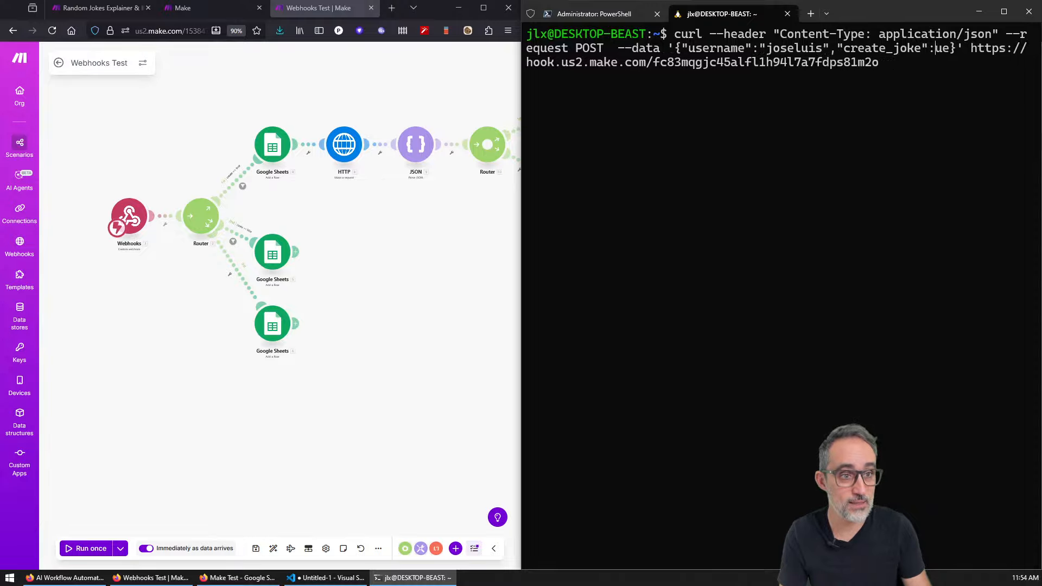
{"action": "type", "text": "false"}
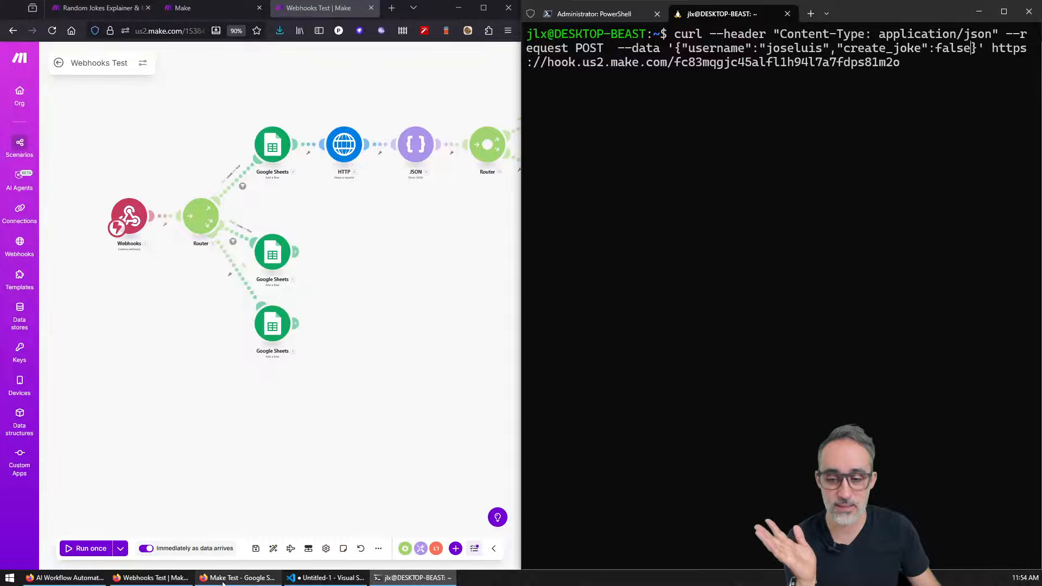
{"action": "left_click", "coordinate": [254, 578]}
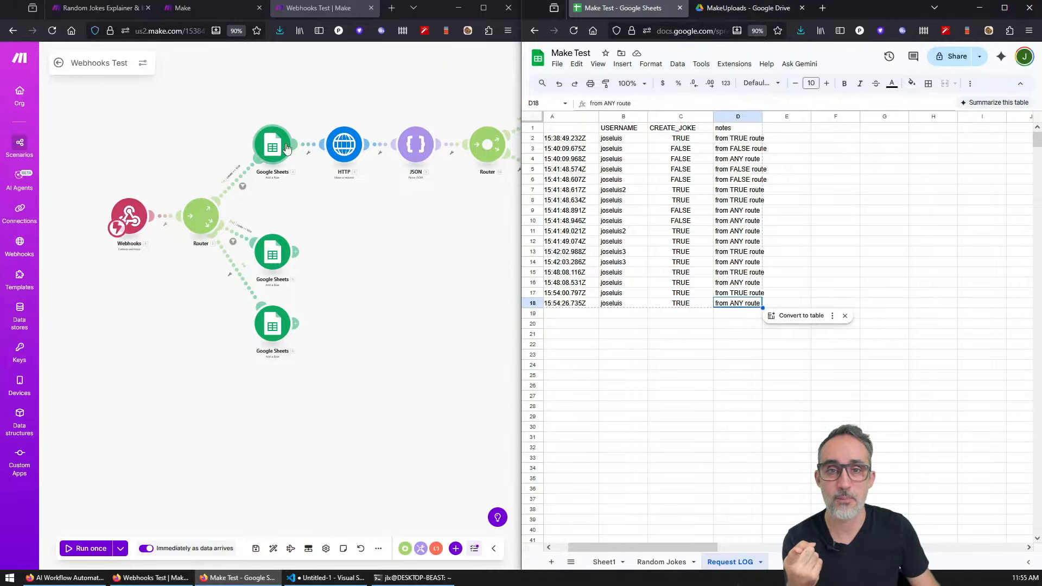
Step: Close the webhook detail and Random Jokes Explainer tabs in Make
{"action": "left_click", "coordinate": [103, 8]}
{"action": "left_click", "coordinate": [183, 9]}
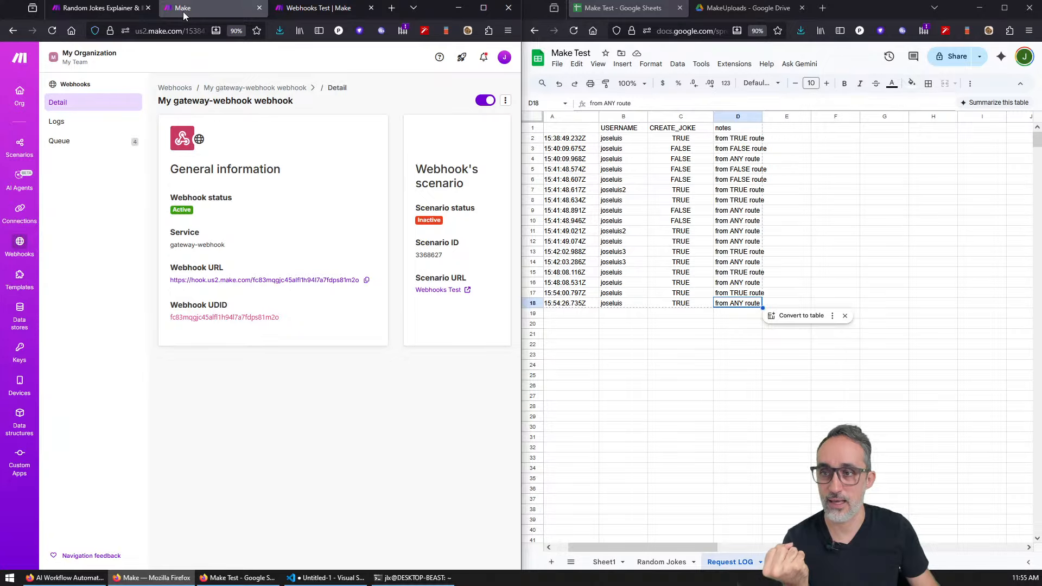
{"action": "left_click", "coordinate": [259, 8]}
{"action": "left_click", "coordinate": [147, 8]}
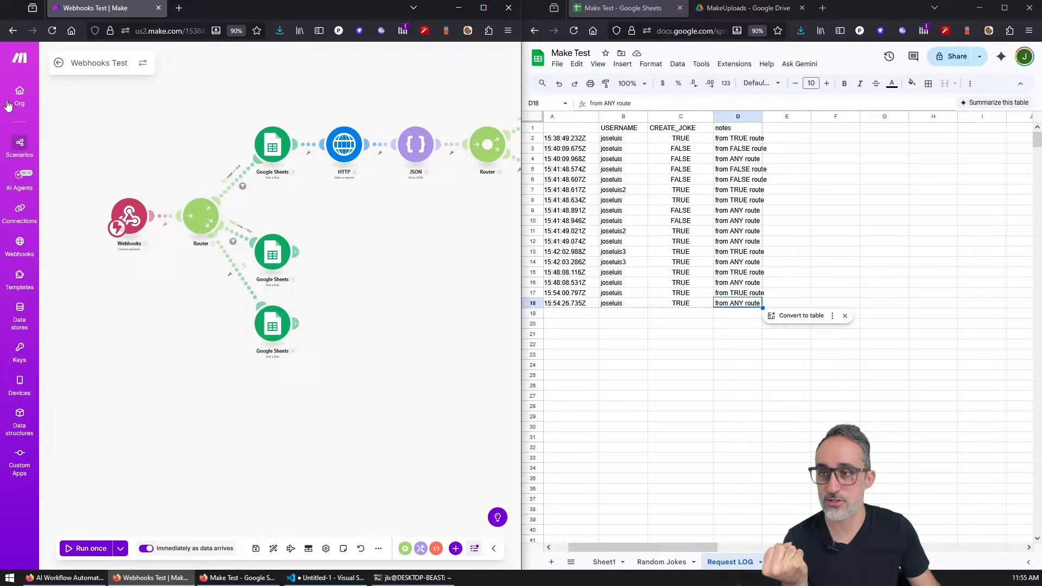
Step: Open the scenarios list in a new tab and bring up the Webhooks Test overview page
{"action": "middle_click", "coordinate": [19, 145]}
{"action": "left_click", "coordinate": [196, 8]}
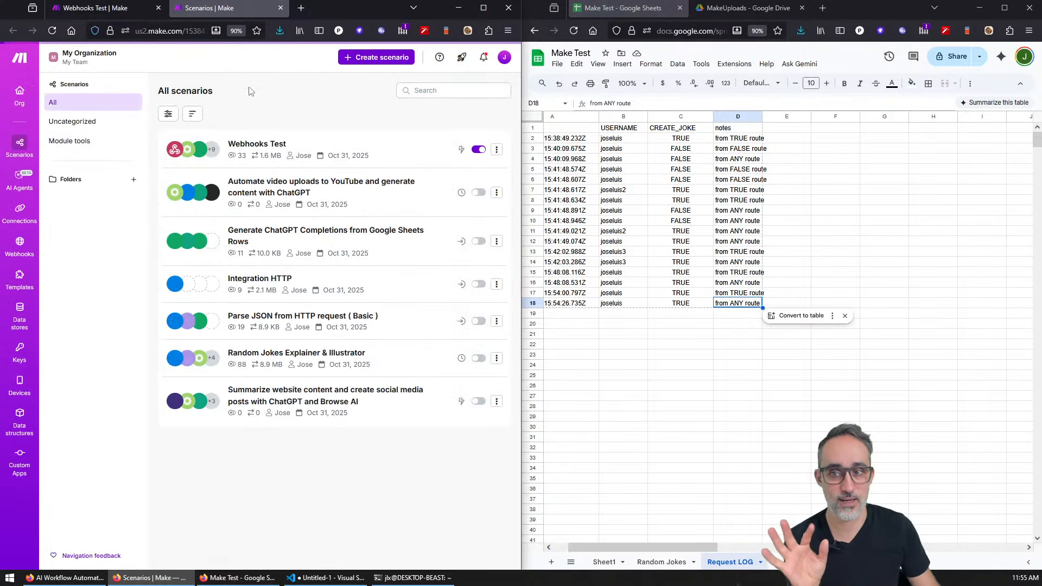
{"action": "left_click", "coordinate": [275, 147]}
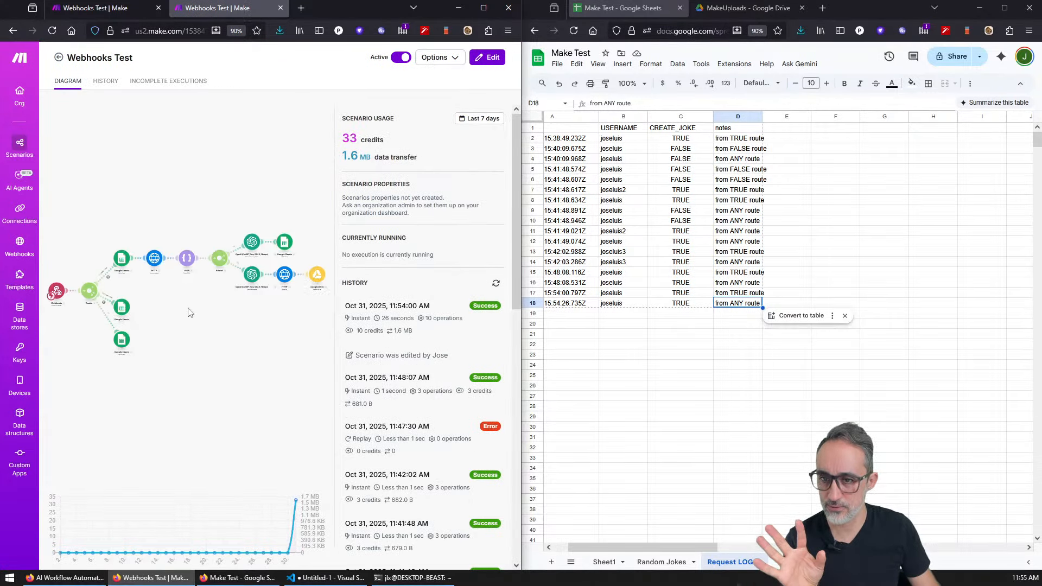
{"action": "key", "text": "alt+Tab"}
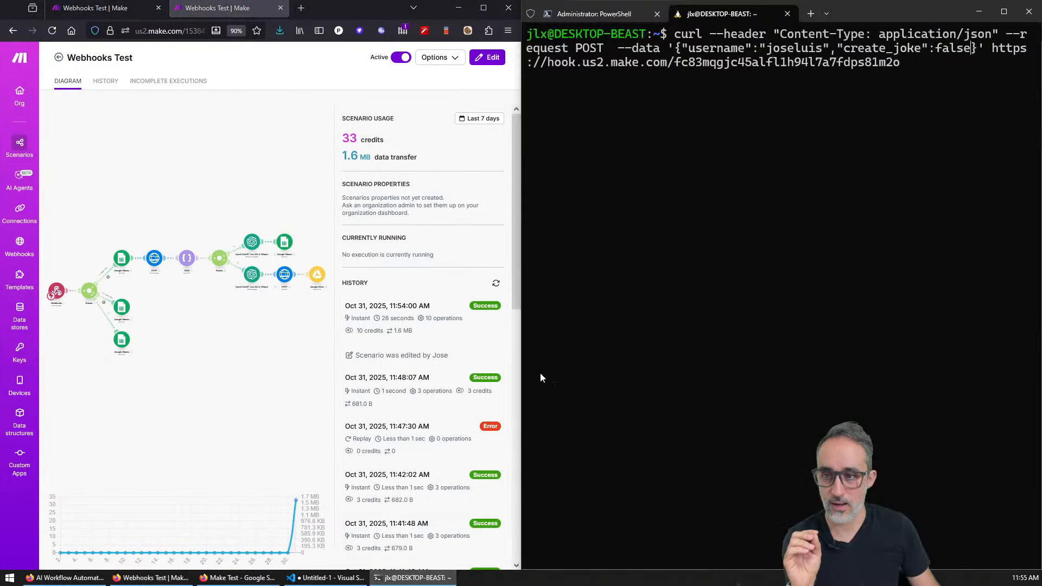
{"action": "left_click", "coordinate": [98, 304]}
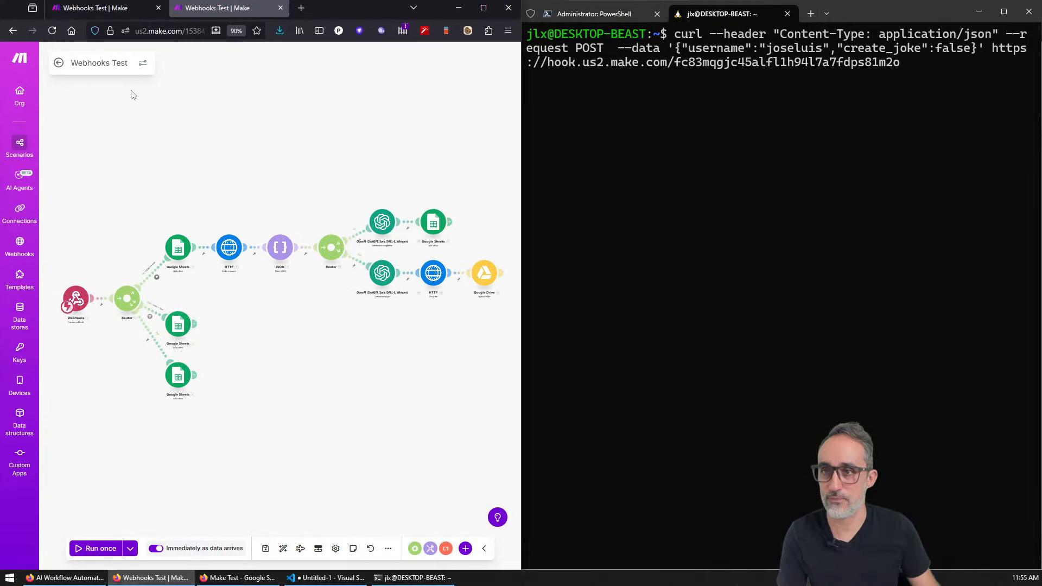
{"action": "left_click", "coordinate": [59, 63]}
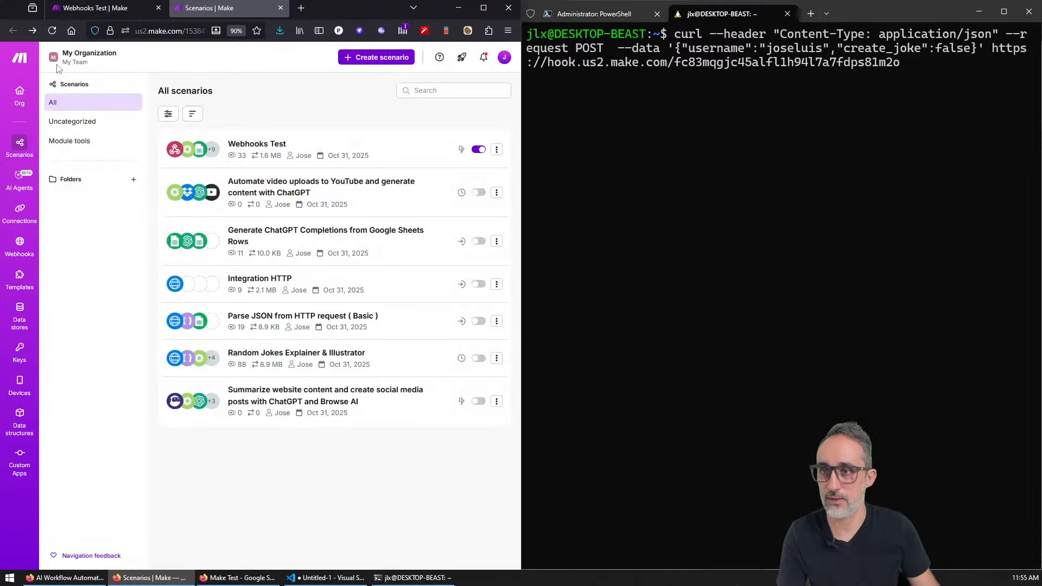
{"action": "left_click", "coordinate": [254, 147]}
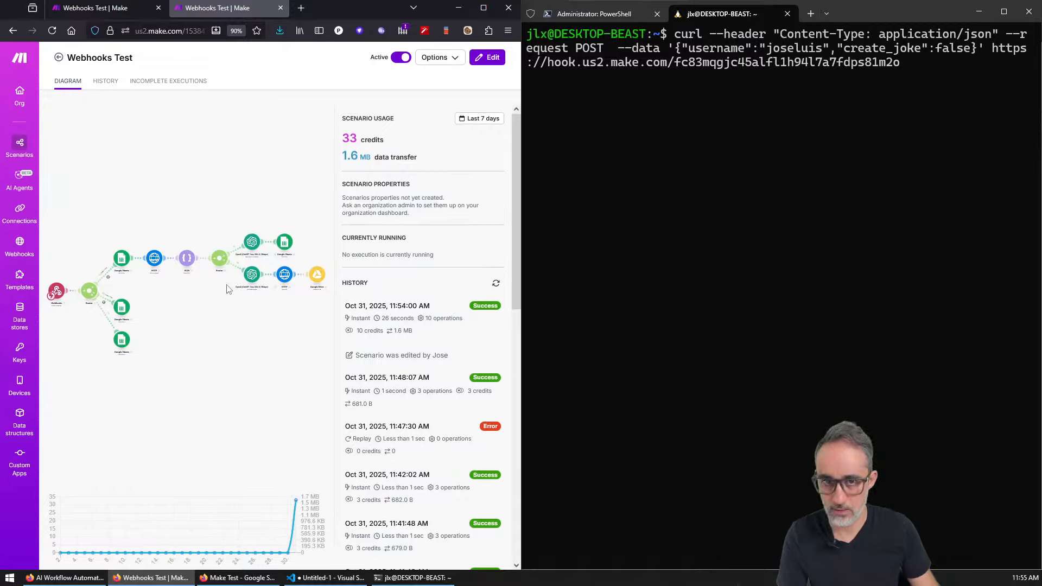
{"action": "left_click", "coordinate": [679, 406]}
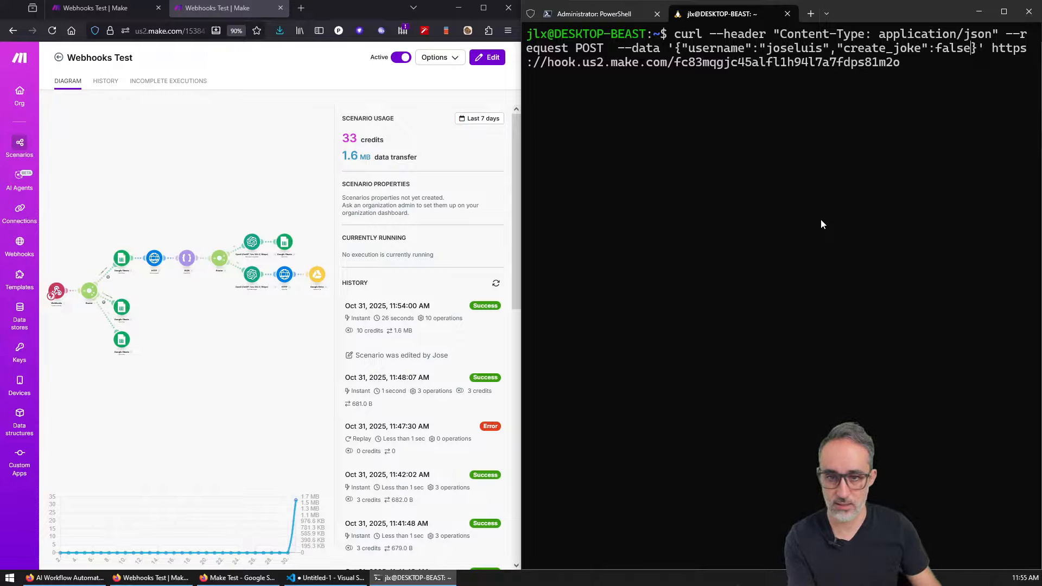
Step: Send the create_joke false request and confirm the two new FALSE rows 19–20 in Request LOG, with no new joke in Random Jokes
{"action": "key", "text": "Return"}
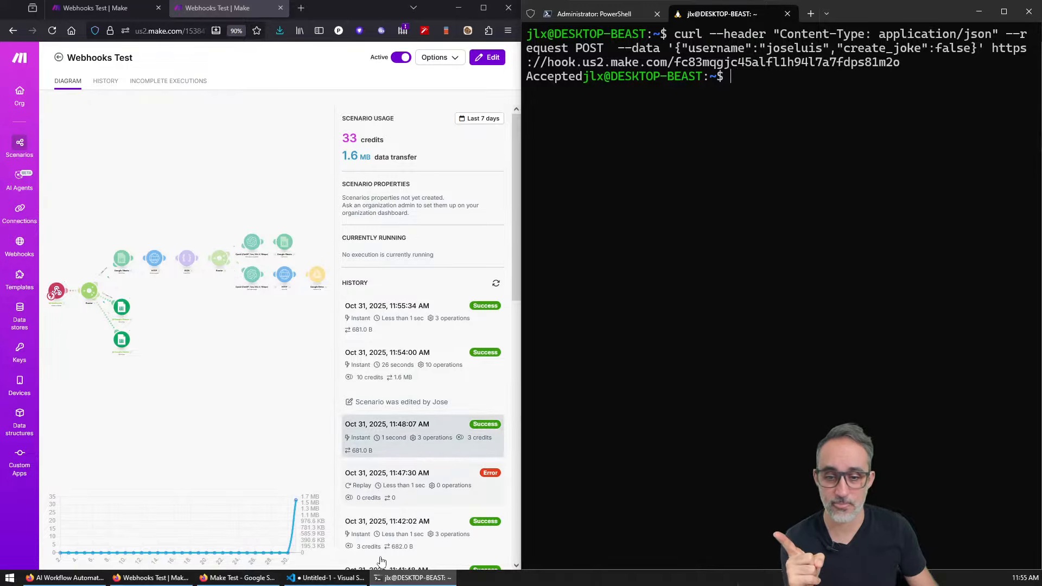
{"action": "left_click", "coordinate": [237, 577]}
{"action": "left_click", "coordinate": [671, 344]}
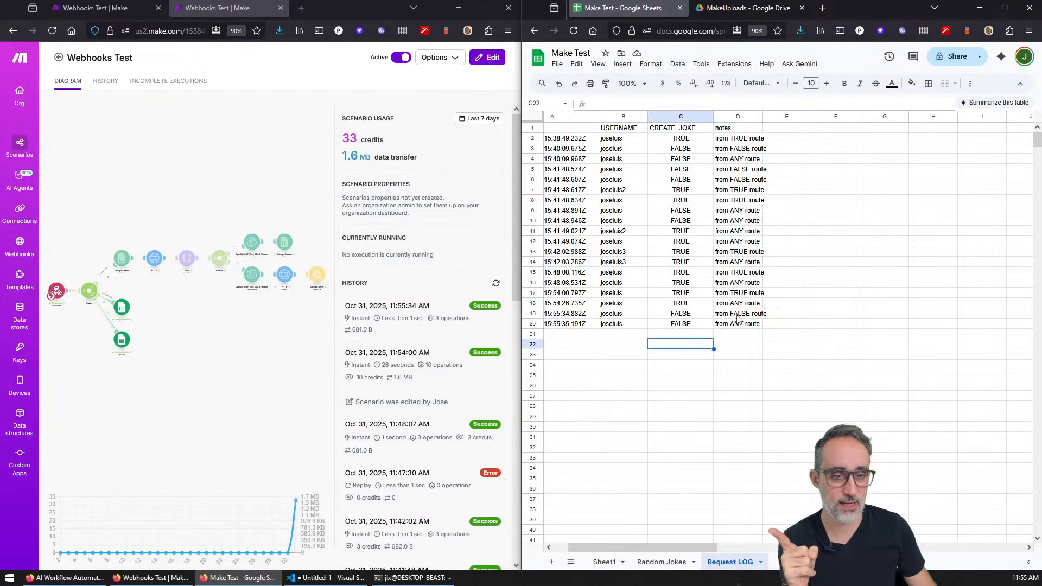
{"action": "left_click_drag", "start_coordinate": [738, 314], "coordinate": [564, 324]}
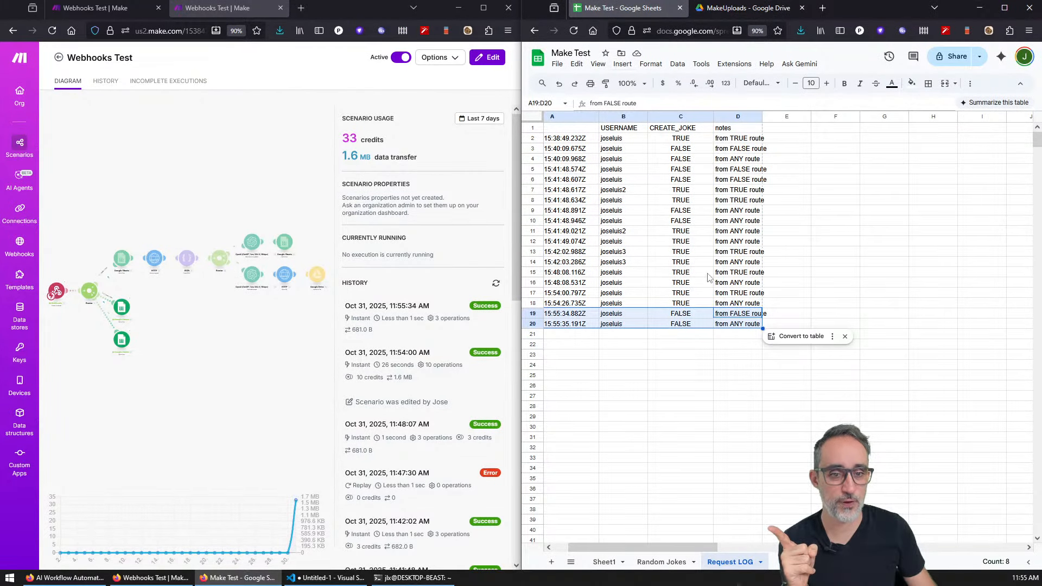
{"action": "left_click", "coordinate": [664, 562]}
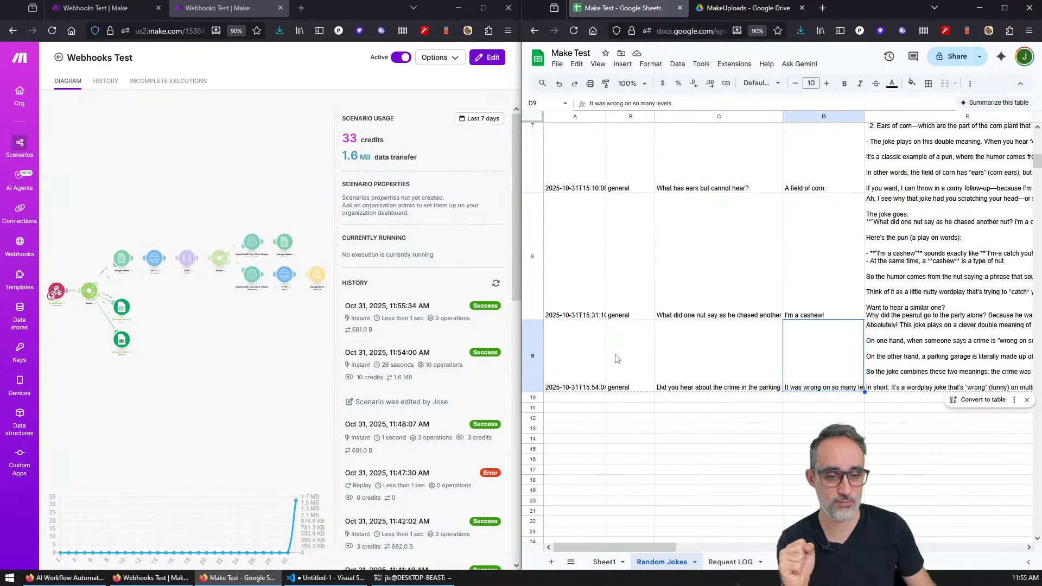
Step: Recall and resend the curl POST with create_joke true to trigger a new Make run
{"action": "left_click", "coordinate": [413, 578]}
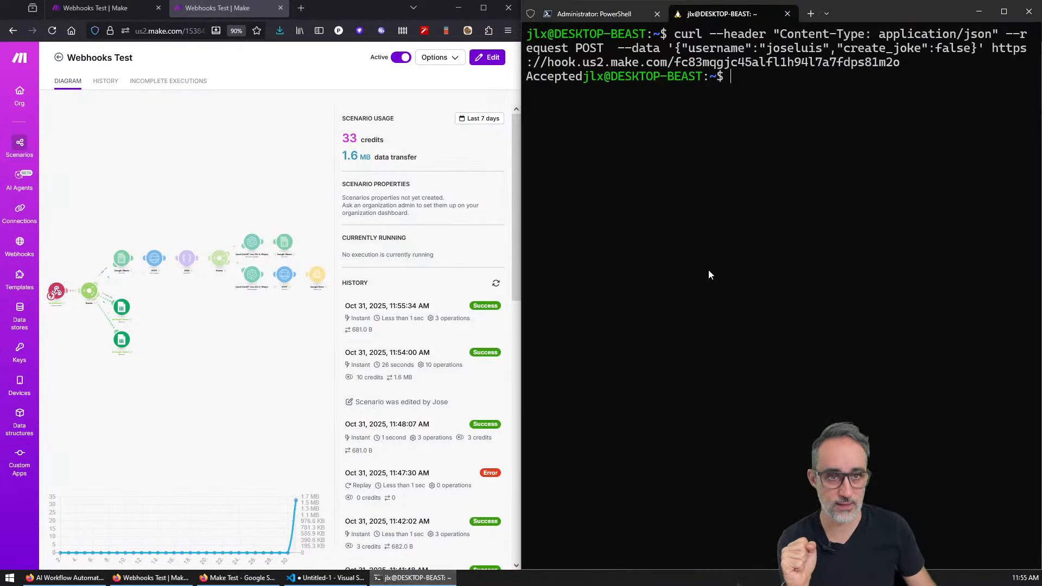
{"action": "key", "text": "Up"}
{"action": "key", "text": "Up"}
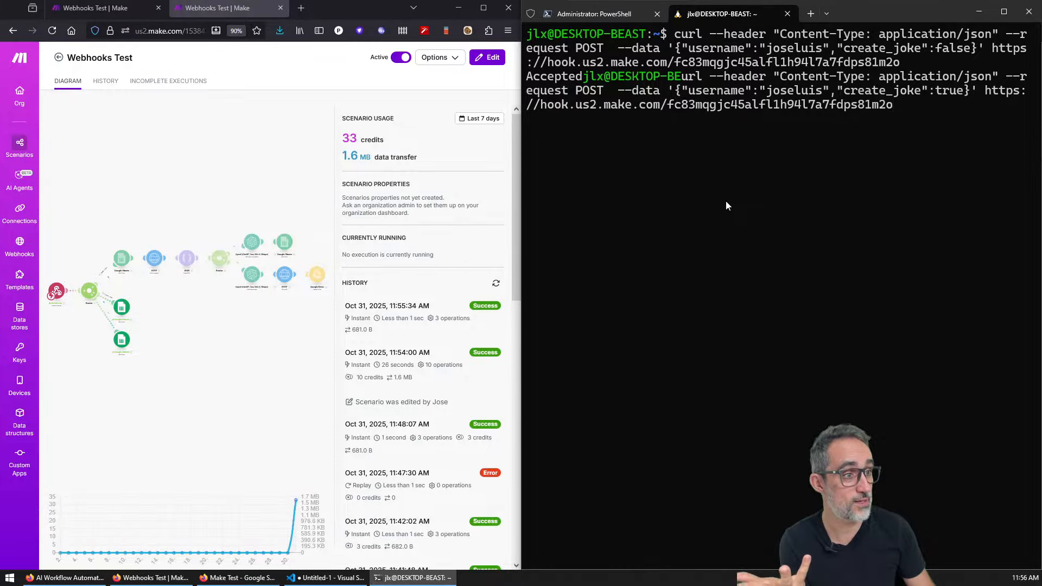
{"action": "key", "text": "Return"}
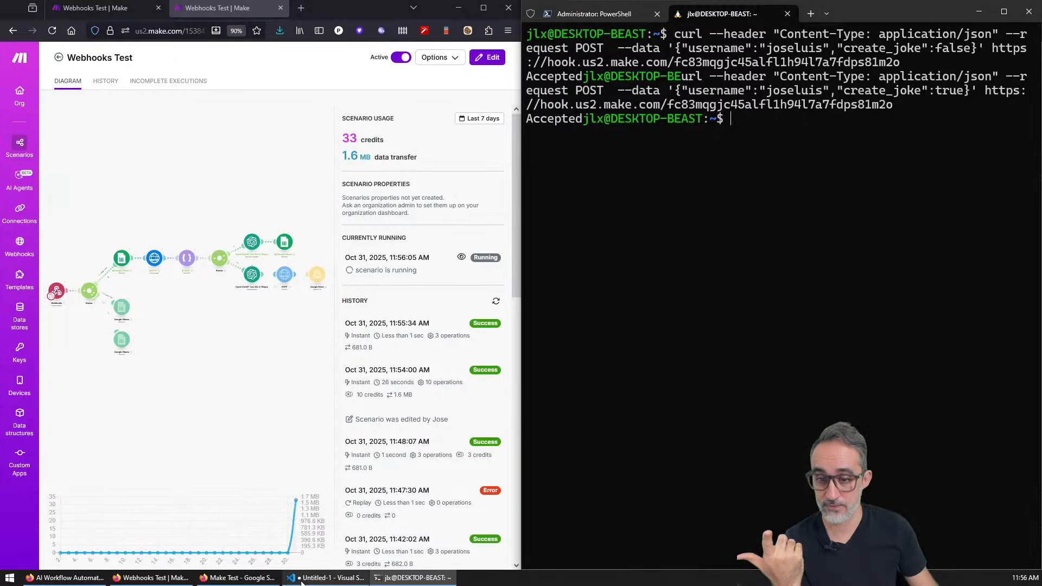
{"action": "left_click", "coordinate": [239, 577]}
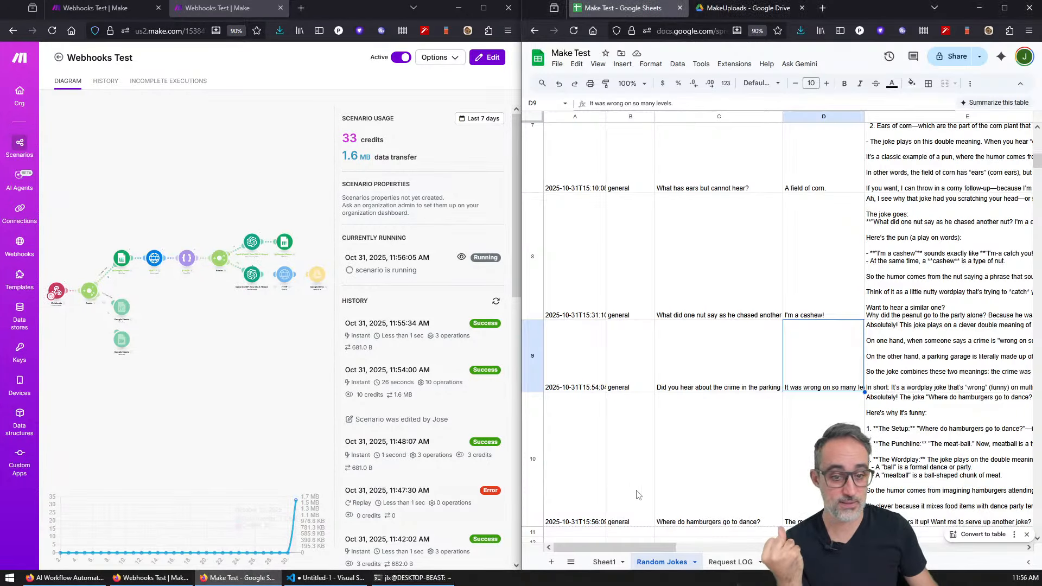
Step: Read the hamburger joke in C10–D10, check the latest Request LOG rows, and open the newest Drive illustration
{"action": "left_click", "coordinate": [694, 471]}
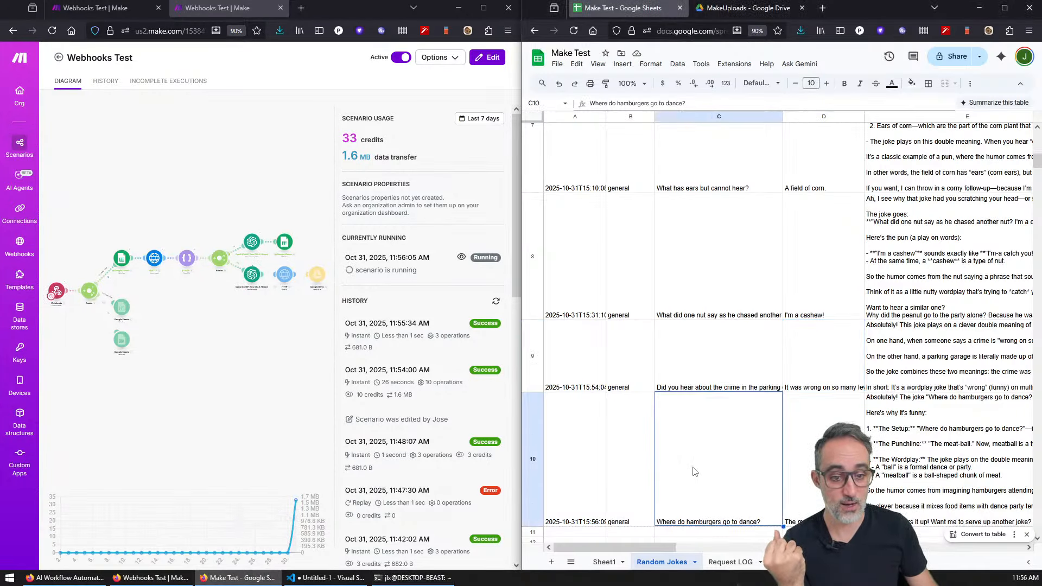
{"action": "left_click", "coordinate": [807, 470]}
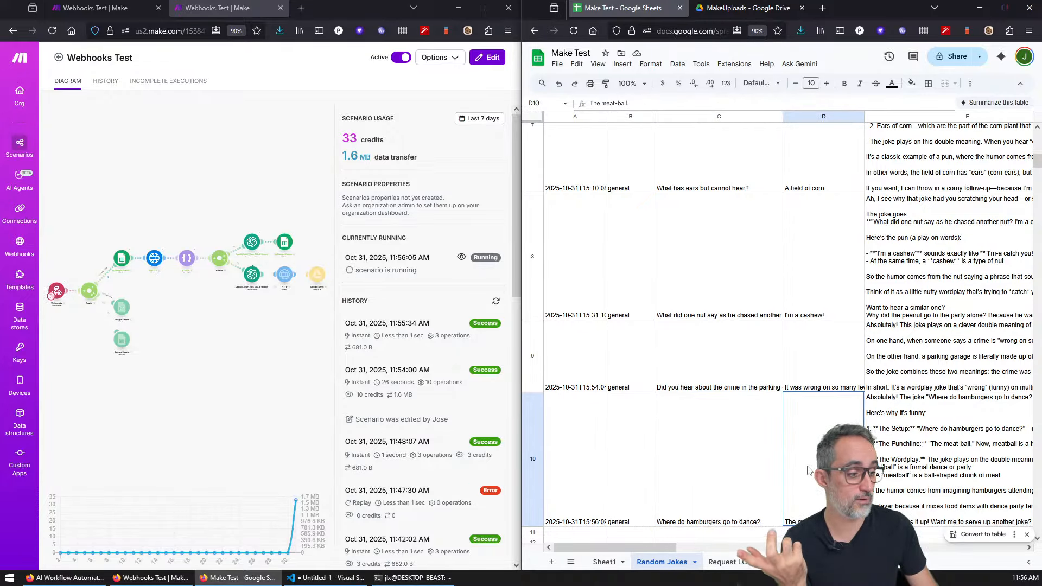
{"action": "scroll", "coordinate": [807, 470], "scroll_direction": "down", "scroll_amount": 5}
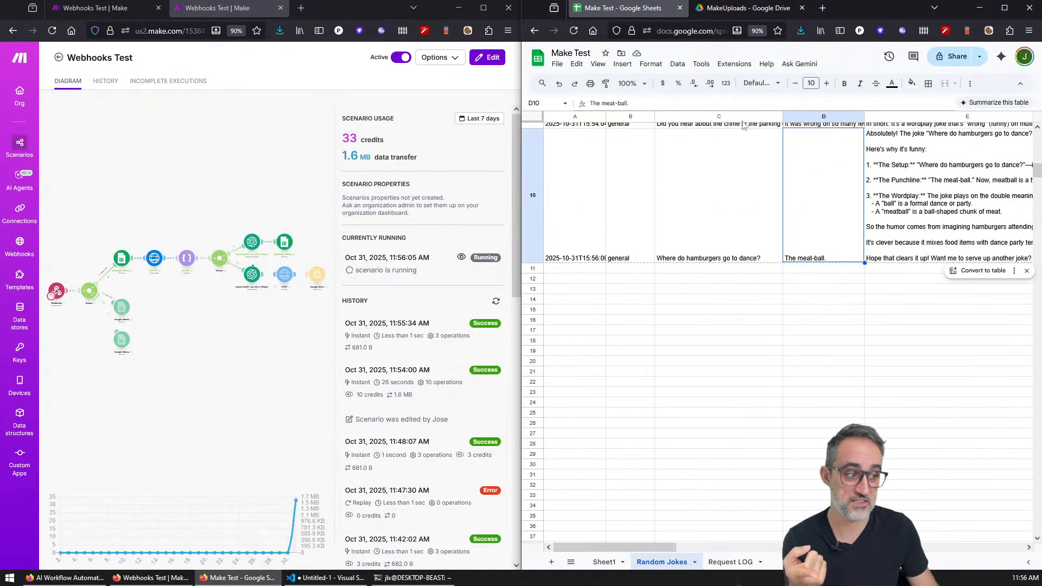
{"action": "left_click", "coordinate": [728, 561]}
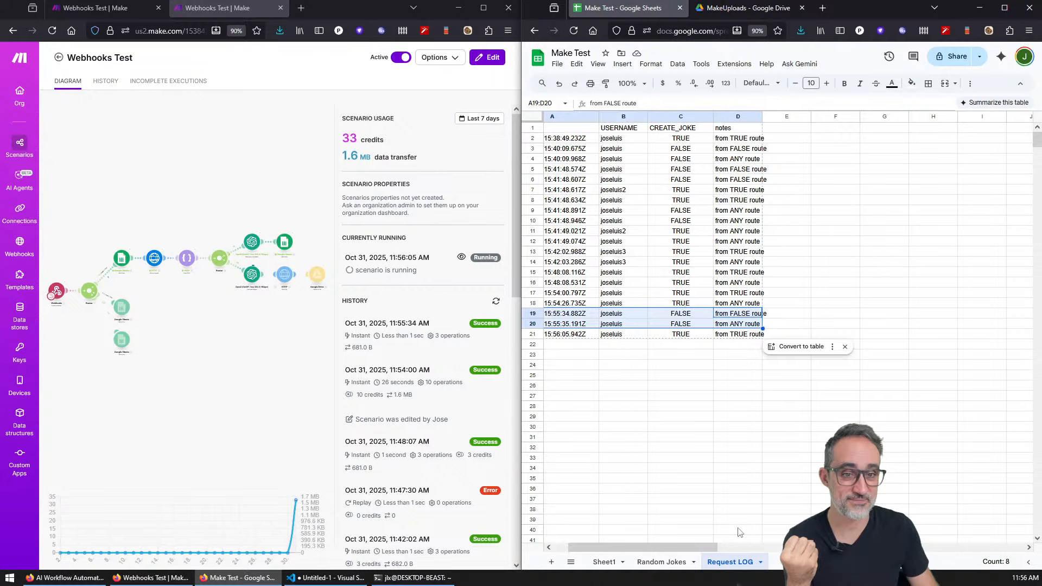
{"action": "left_click", "coordinate": [684, 335]}
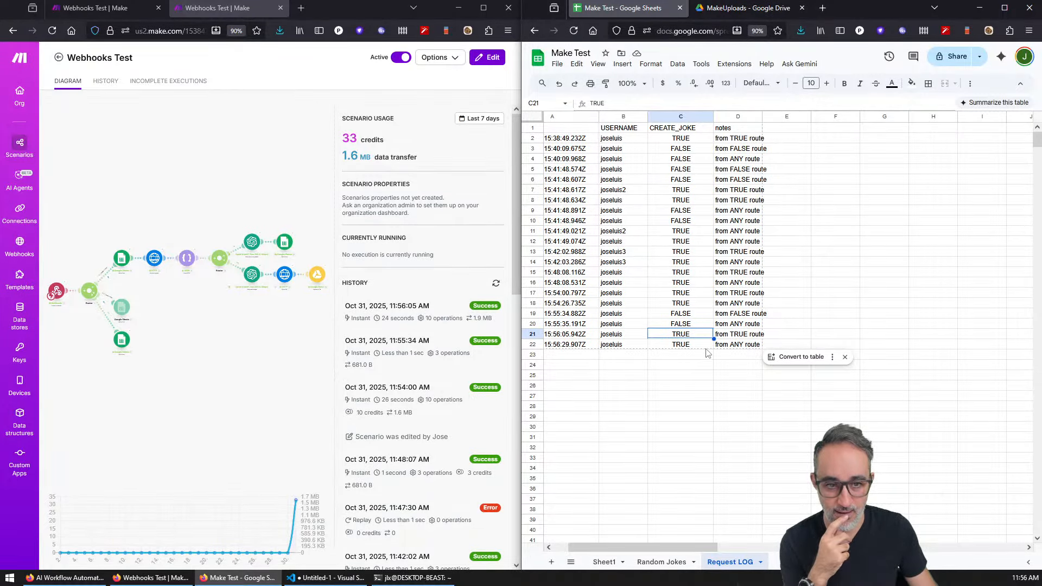
{"action": "left_click", "coordinate": [721, 14]}
{"action": "double_click", "coordinate": [790, 360]}
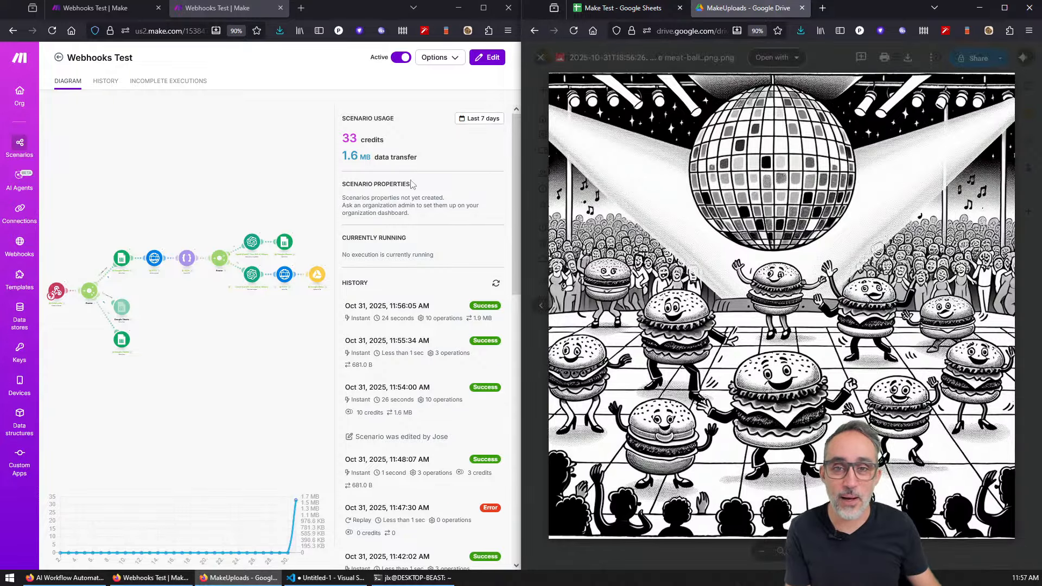
Step: Maximize the Make browser window showing the Webhooks Test overview
{"action": "left_click", "coordinate": [483, 7]}
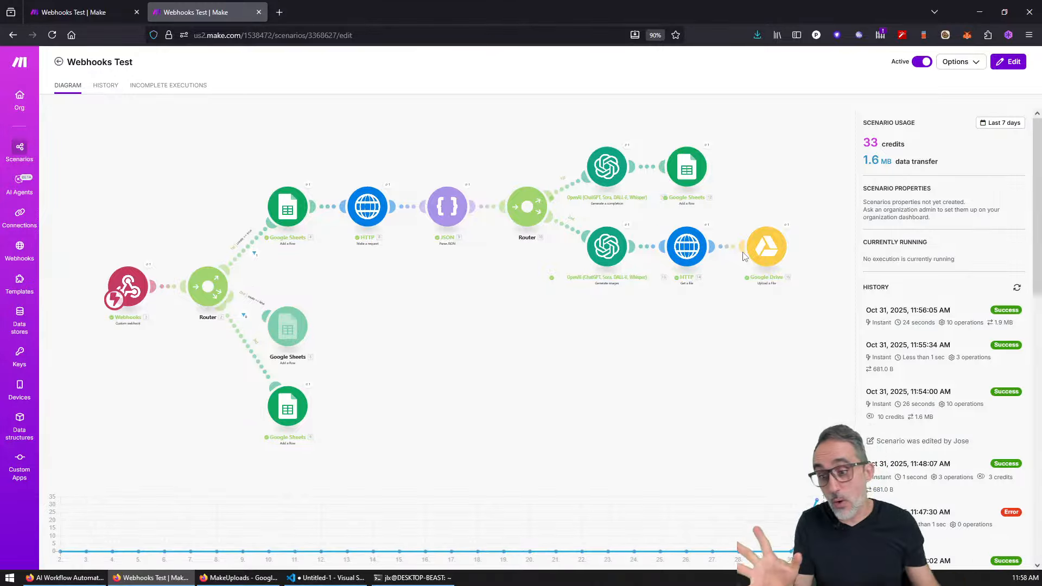
Step: Switch to the Firefox window showing the n8n.io homepage
{"action": "left_click", "coordinate": [65, 579]}
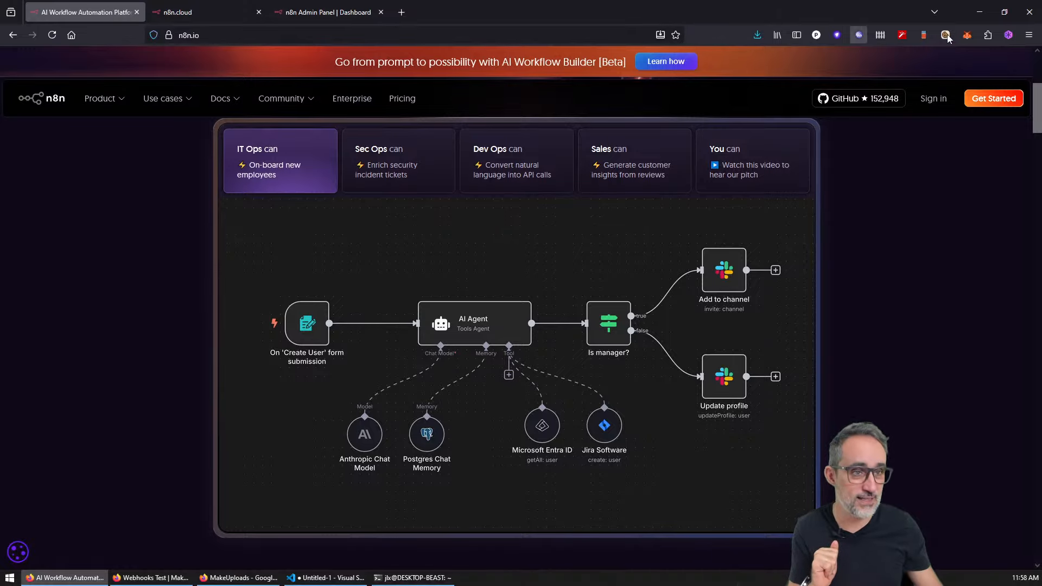
Step: Return to Make, reload the Webhooks Test page, and open the Org page in a background tab
{"action": "key", "text": "alt+Tab"}
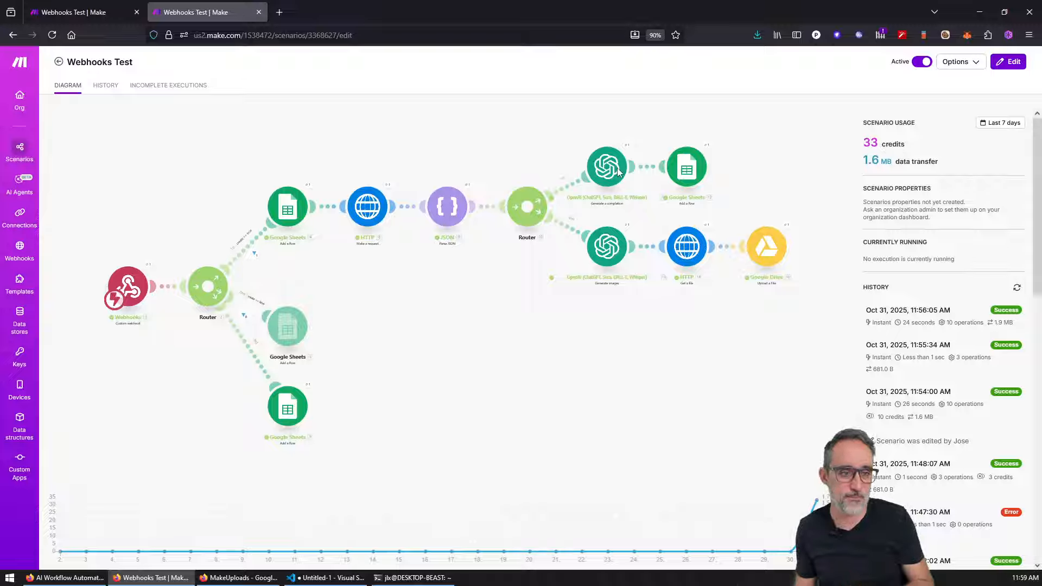
{"action": "left_click", "coordinate": [52, 35]}
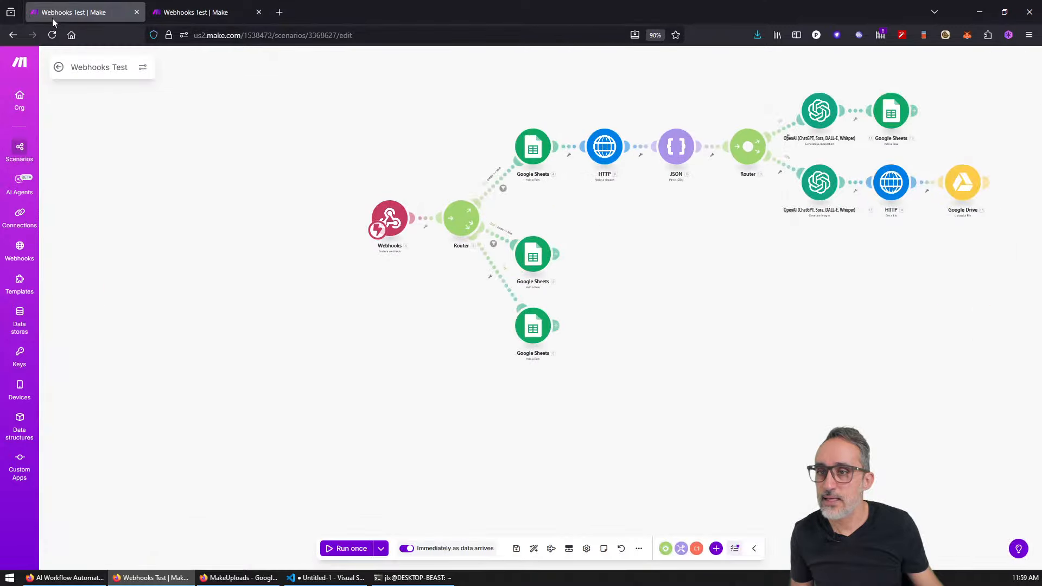
{"action": "middle_click", "coordinate": [28, 97]}
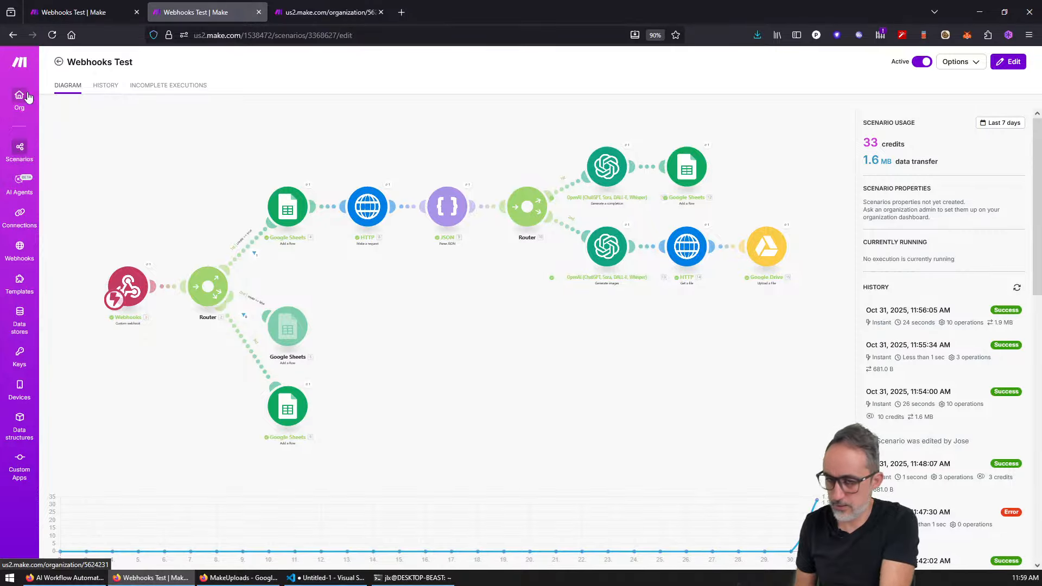
Step: View the organization dashboard and highlight the 3,827 of 4,000 credits left
{"action": "left_click", "coordinate": [351, 6]}
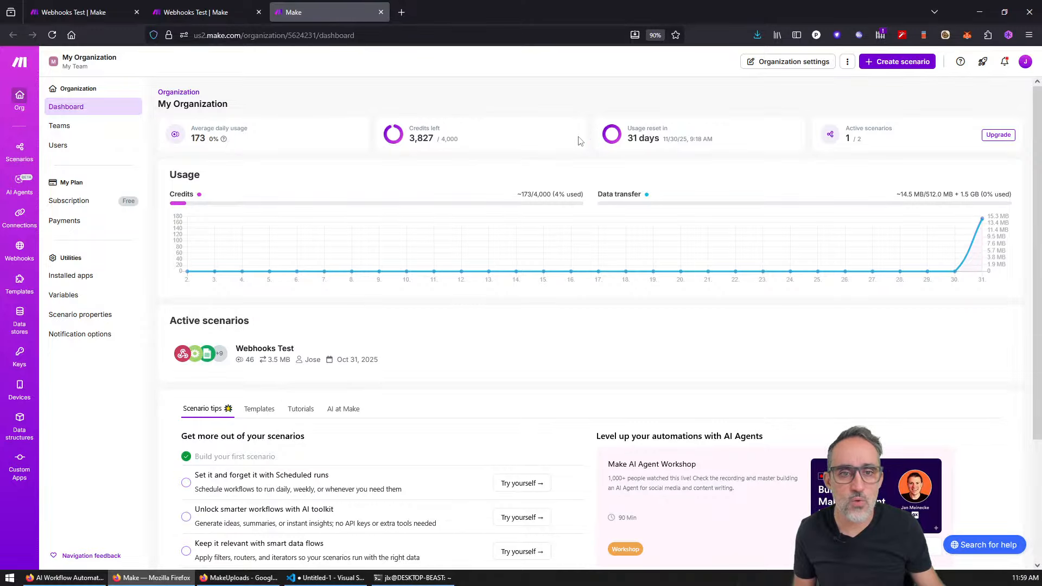
{"action": "left_click_drag", "start_coordinate": [415, 137], "coordinate": [450, 140]}
{"action": "left_click", "coordinate": [448, 140]}
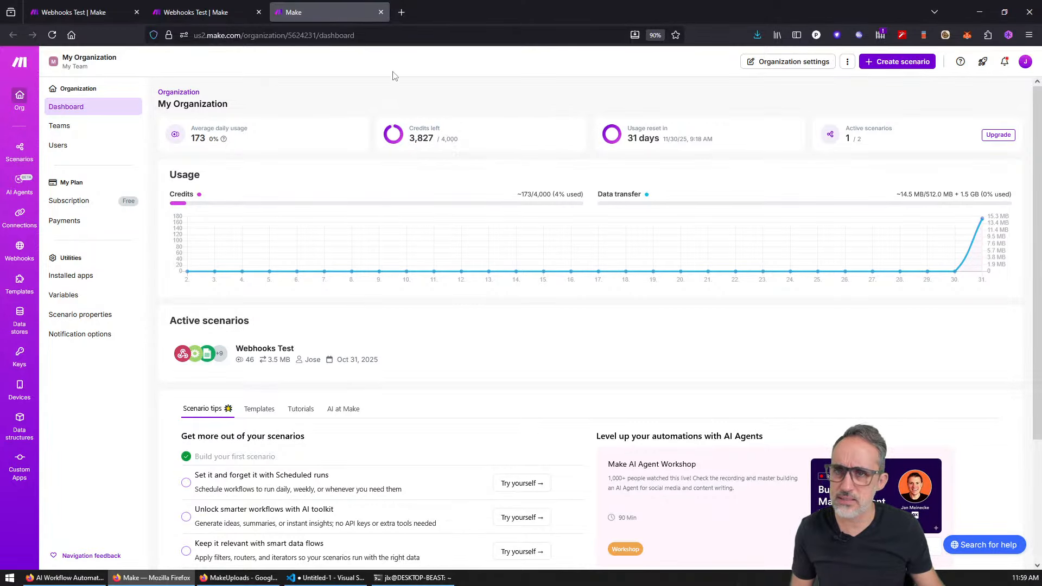
Step: Open make.com in a new browser tab and go to its pricing page
{"action": "left_click", "coordinate": [401, 12]}
{"action": "type", "text": "make.com"}
{"action": "key", "text": "Return"}
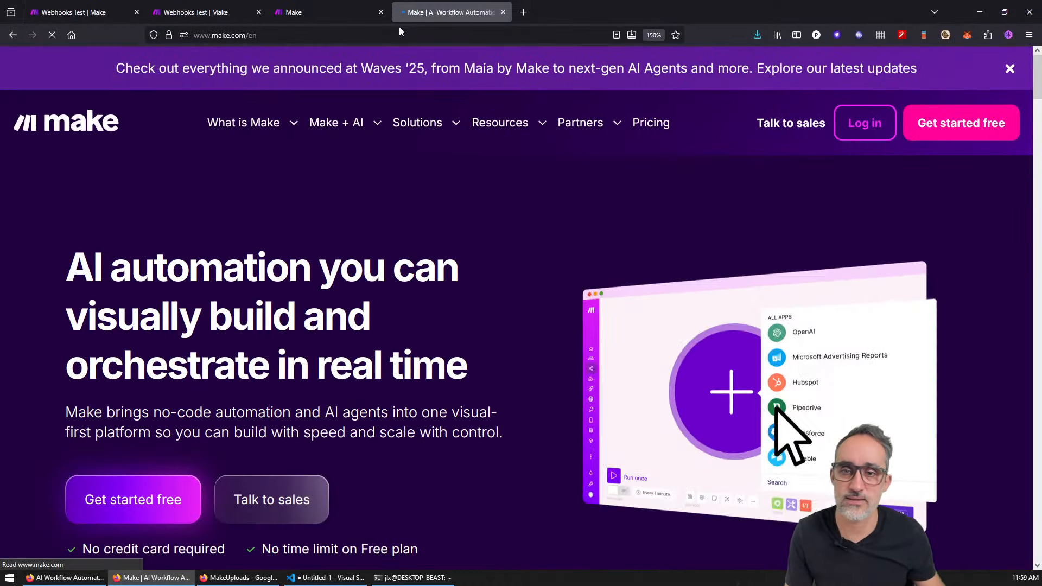
{"action": "mouse_move", "coordinate": [362, 133]}
{"action": "mouse_move", "coordinate": [264, 130]}
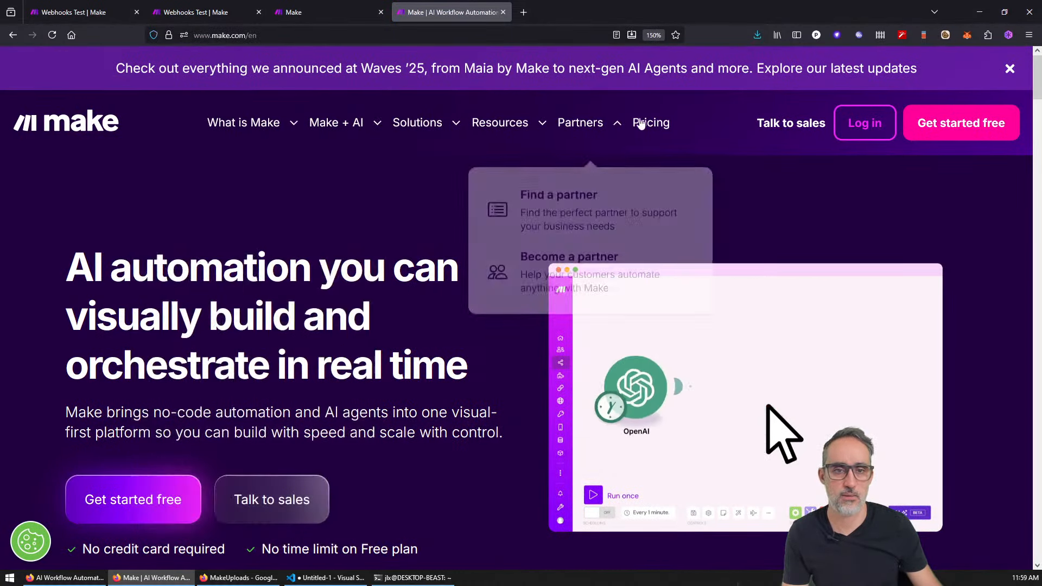
{"action": "left_click", "coordinate": [651, 123]}
Step: Review the pricing plans, noting Core's 10,000 credits, and show monthly billing prices
{"action": "scroll", "coordinate": [685, 192], "scroll_direction": "down", "scroll_amount": 2}
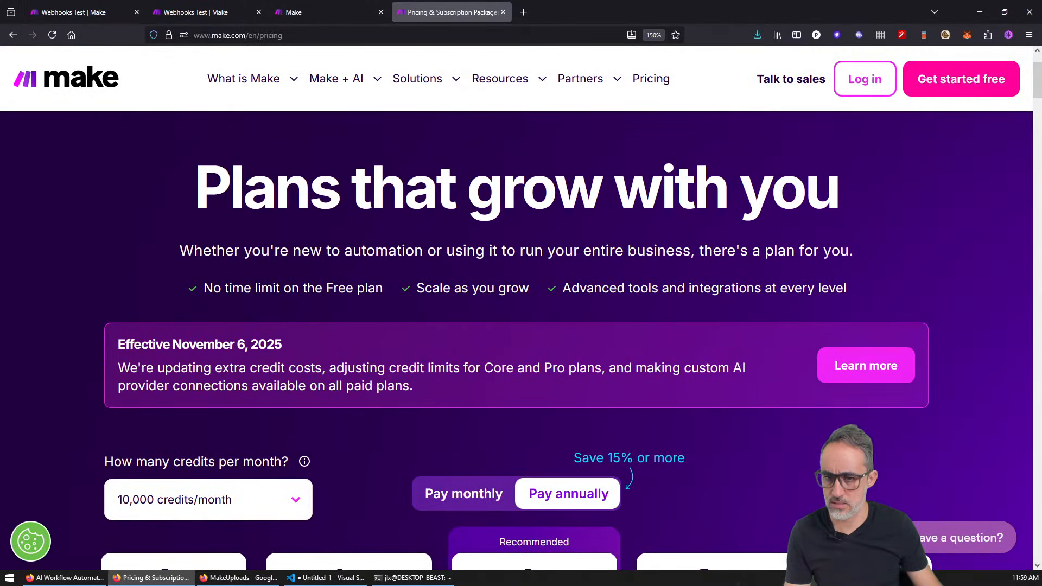
{"action": "scroll", "coordinate": [373, 368], "scroll_direction": "down", "scroll_amount": 5}
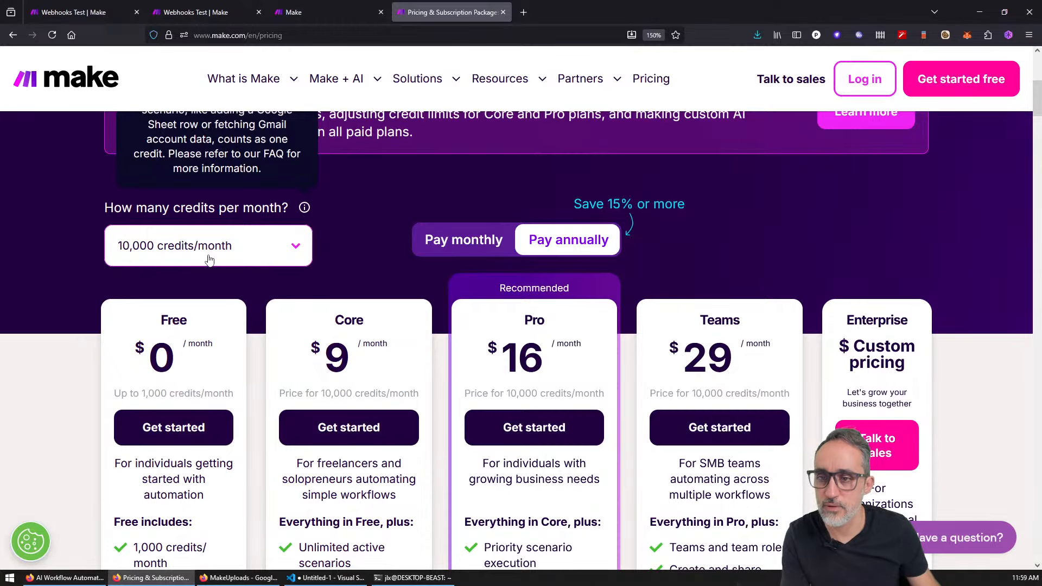
{"action": "scroll", "coordinate": [208, 259], "scroll_direction": "down", "scroll_amount": 3}
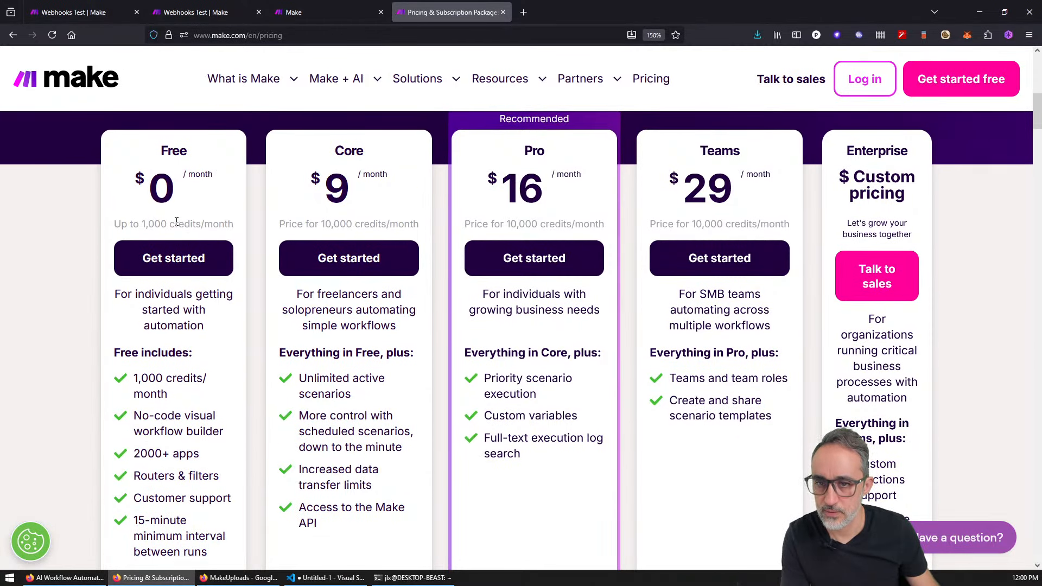
{"action": "scroll", "coordinate": [298, 274], "scroll_direction": "up", "scroll_amount": 1}
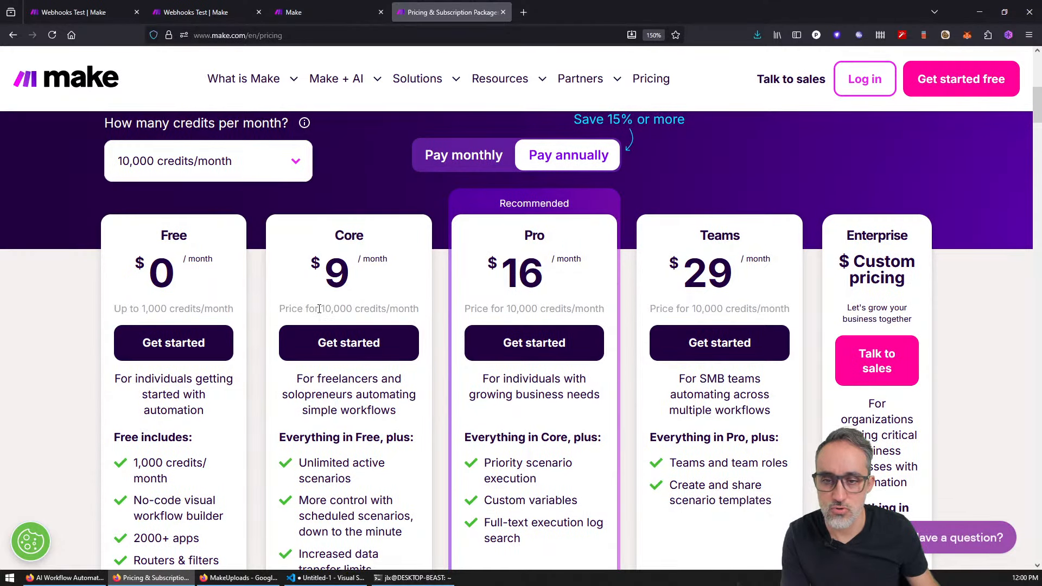
{"action": "left_click_drag", "start_coordinate": [319, 308], "coordinate": [418, 309]}
{"action": "scroll", "coordinate": [415, 308], "scroll_direction": "down", "scroll_amount": 2}
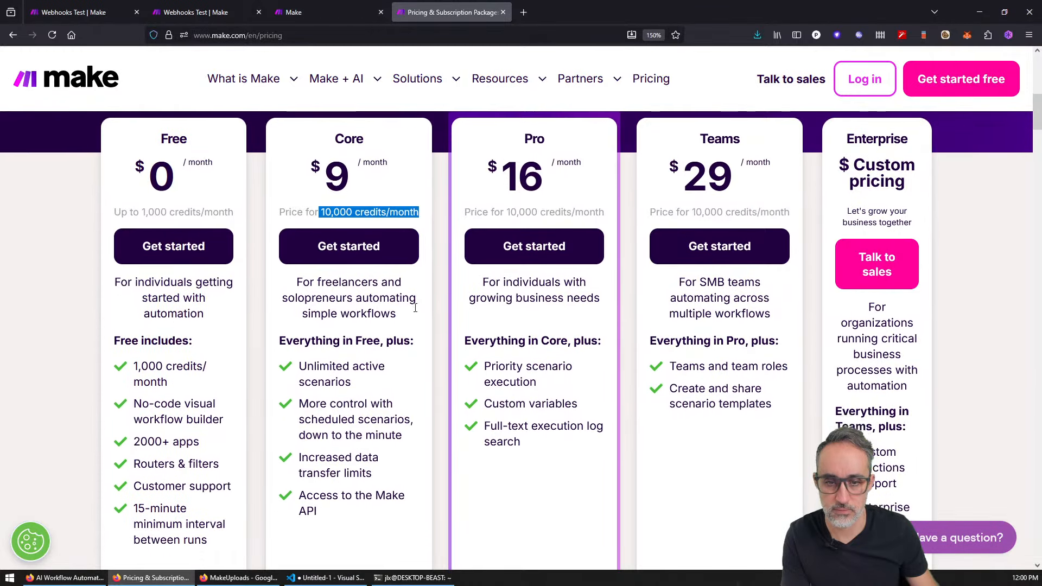
{"action": "scroll", "coordinate": [536, 308], "scroll_direction": "up", "scroll_amount": 2}
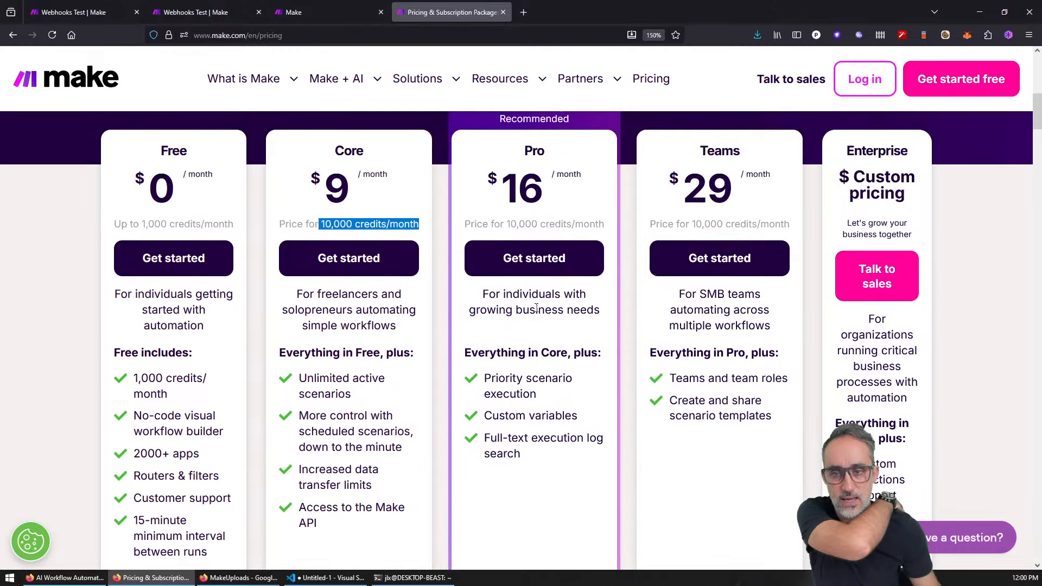
{"action": "left_click", "coordinate": [370, 202]}
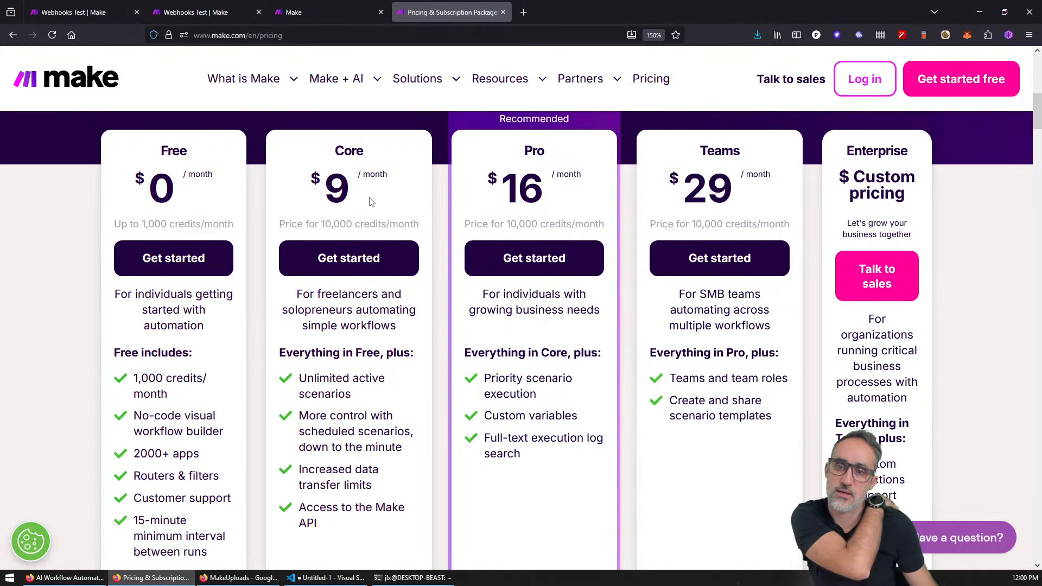
{"action": "left_click_drag", "start_coordinate": [325, 224], "coordinate": [352, 224]}
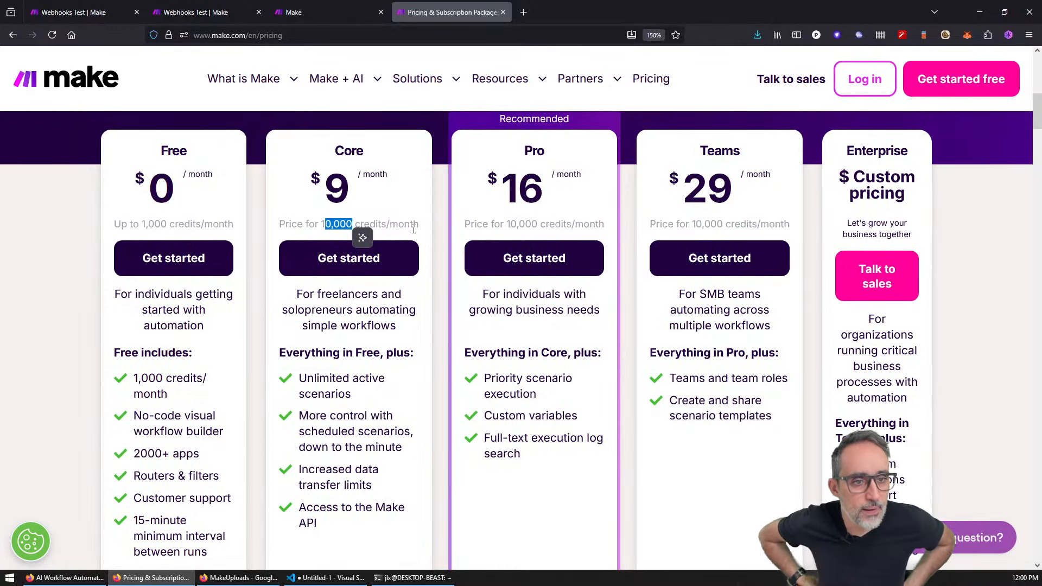
{"action": "scroll", "coordinate": [414, 229], "scroll_direction": "up", "scroll_amount": 4}
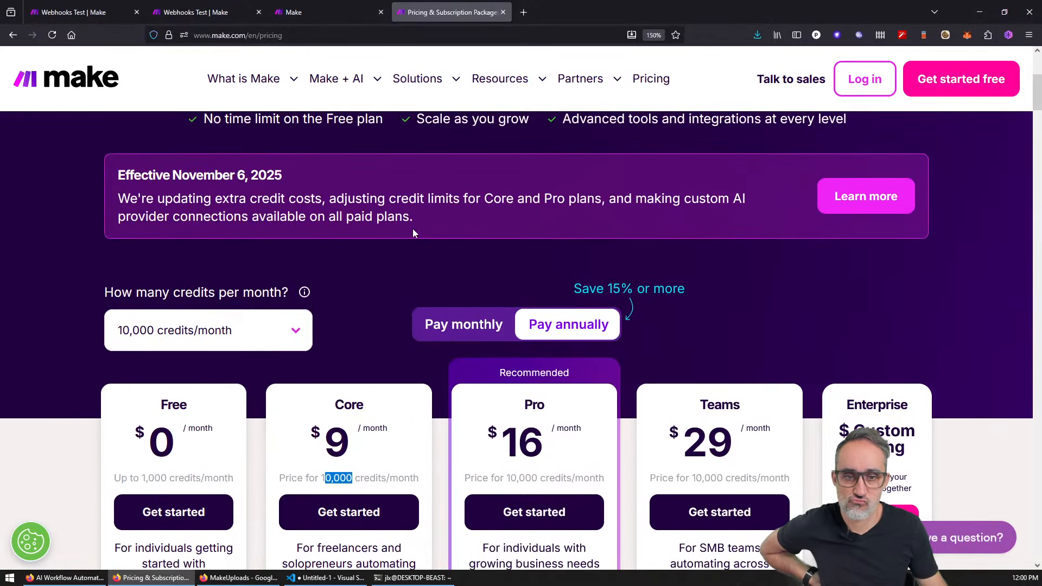
{"action": "scroll", "coordinate": [413, 230], "scroll_direction": "down", "scroll_amount": 5}
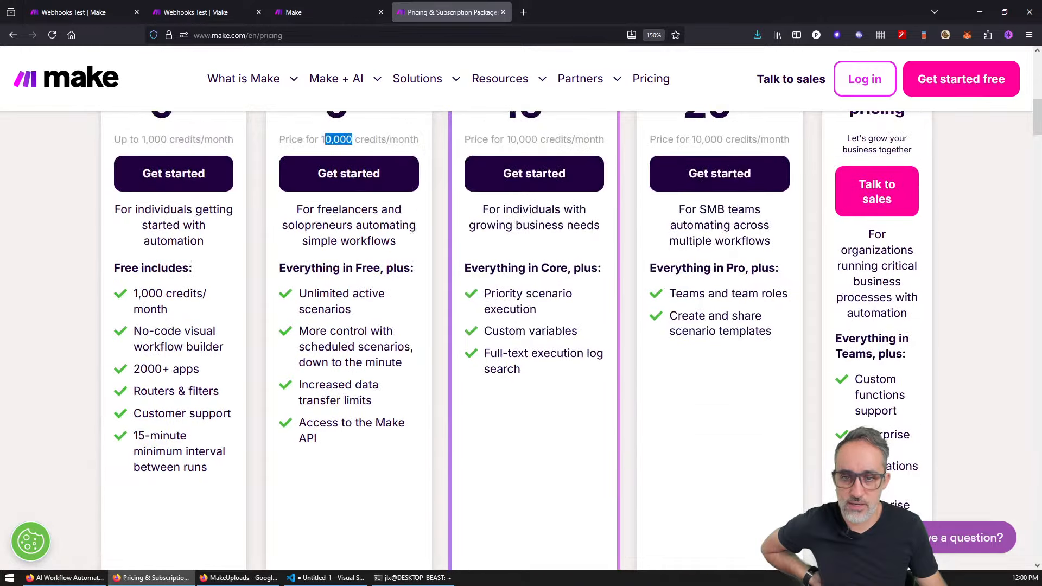
{"action": "scroll", "coordinate": [414, 229], "scroll_direction": "up", "scroll_amount": 4}
{"action": "left_click", "coordinate": [437, 240]}
{"action": "scroll", "coordinate": [293, 288], "scroll_direction": "down", "scroll_amount": 5}
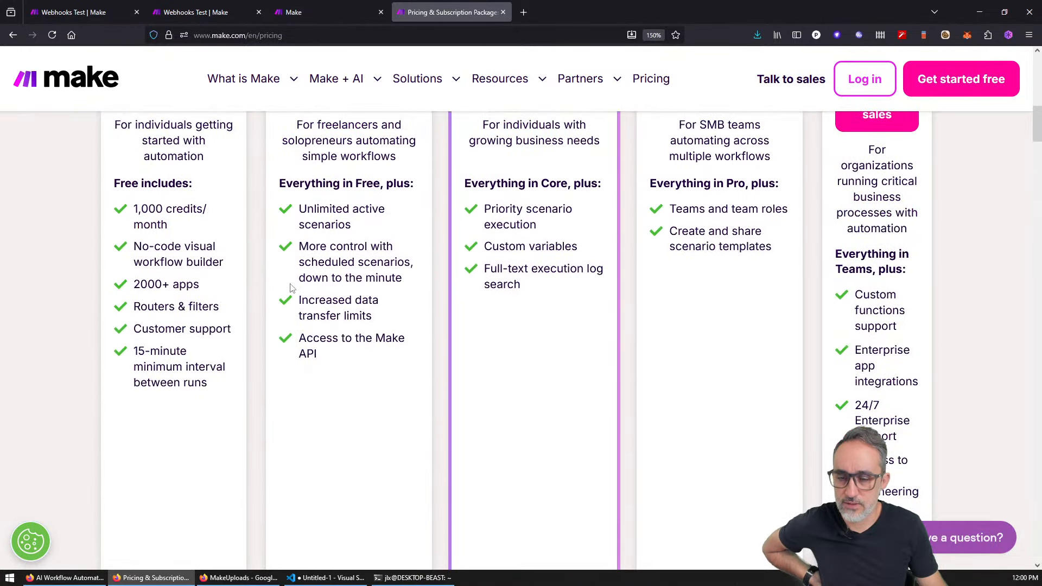
{"action": "scroll", "coordinate": [291, 289], "scroll_direction": "up", "scroll_amount": 5}
Step: Compare plan prices at 20,000 and 40,000 credits per month, then reset to 10,000
{"action": "left_click", "coordinate": [233, 246]}
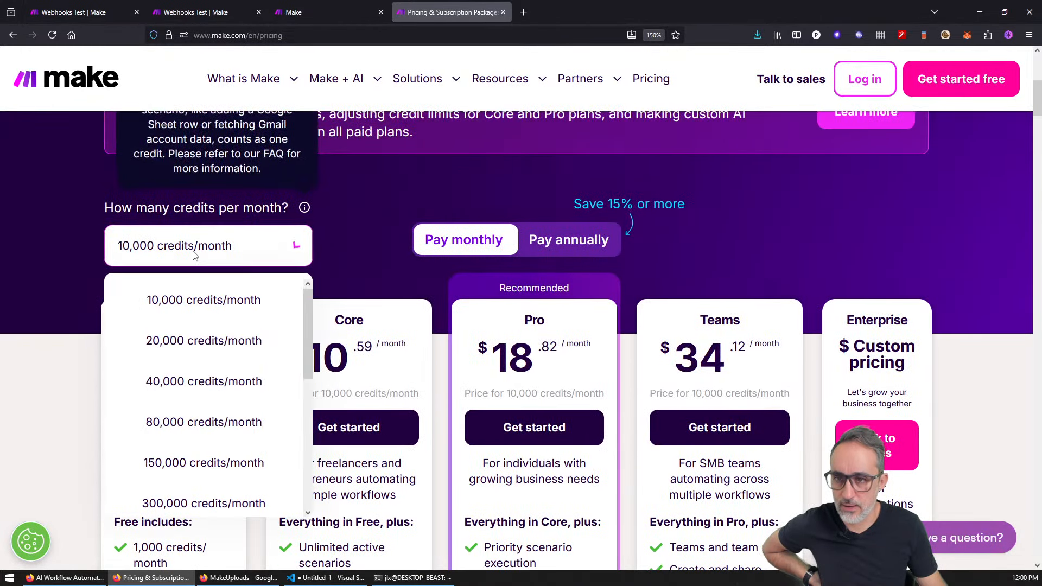
{"action": "left_click", "coordinate": [231, 340]}
{"action": "left_click", "coordinate": [225, 255]}
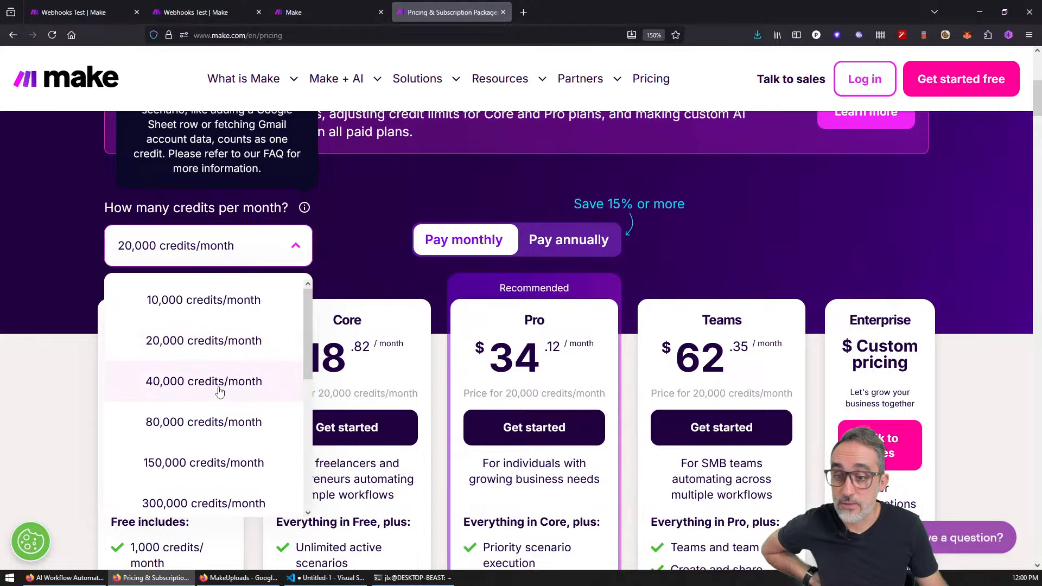
{"action": "left_click", "coordinate": [219, 380]}
{"action": "left_click", "coordinate": [294, 246]}
{"action": "left_click", "coordinate": [203, 300]}
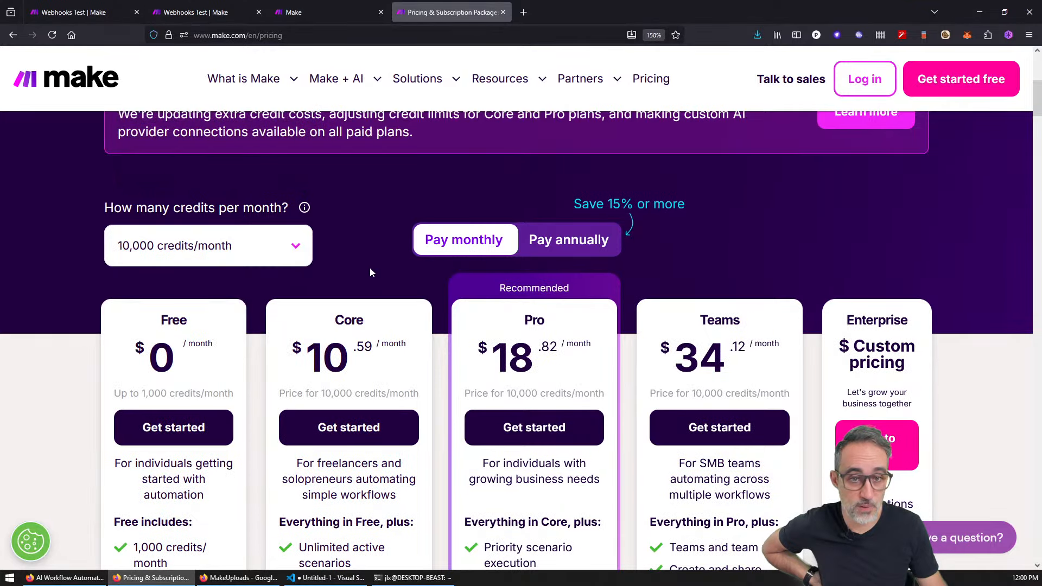
Step: Scroll down through the plan comparison table and back to the top
{"action": "scroll", "coordinate": [369, 268], "scroll_direction": "down", "scroll_amount": 5}
{"action": "scroll", "coordinate": [543, 304], "scroll_direction": "up", "scroll_amount": 3}
{"action": "scroll", "coordinate": [762, 338], "scroll_direction": "down", "scroll_amount": 6}
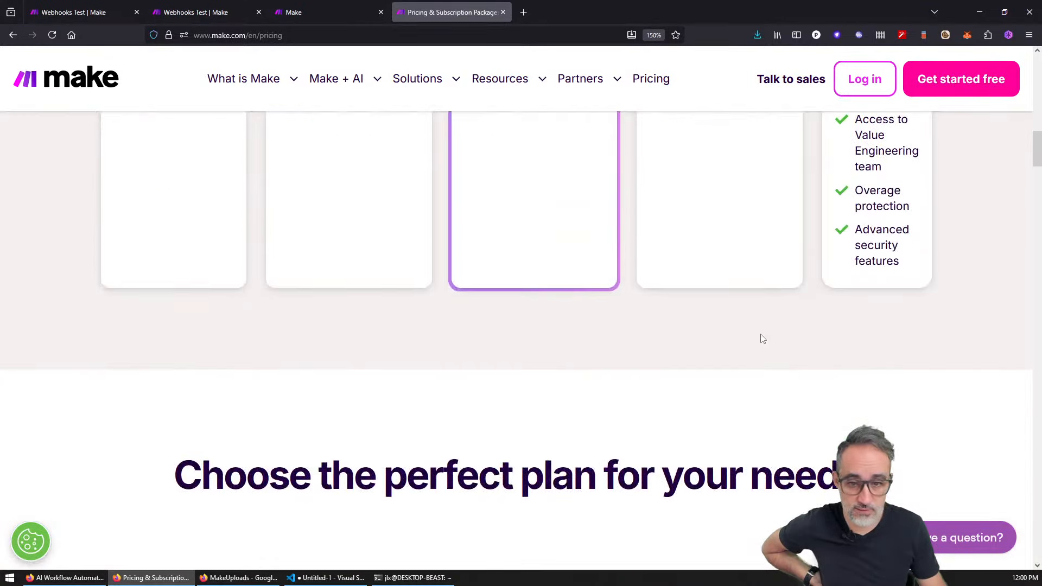
{"action": "scroll", "coordinate": [759, 336], "scroll_direction": "down", "scroll_amount": 10}
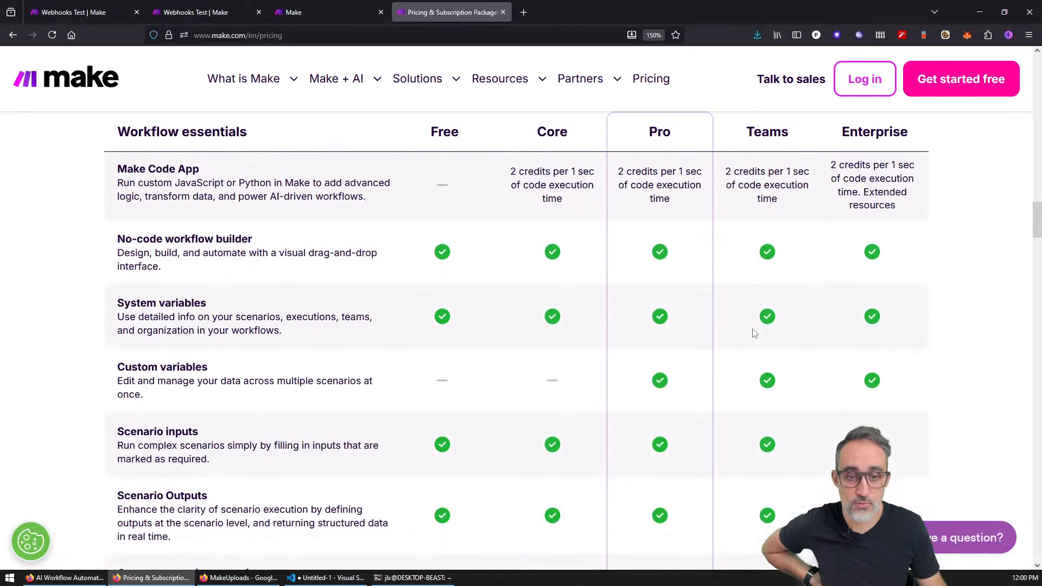
{"action": "scroll", "coordinate": [753, 331], "scroll_direction": "down", "scroll_amount": 10}
{"action": "scroll", "coordinate": [1038, 322], "scroll_direction": "down", "scroll_amount": 6}
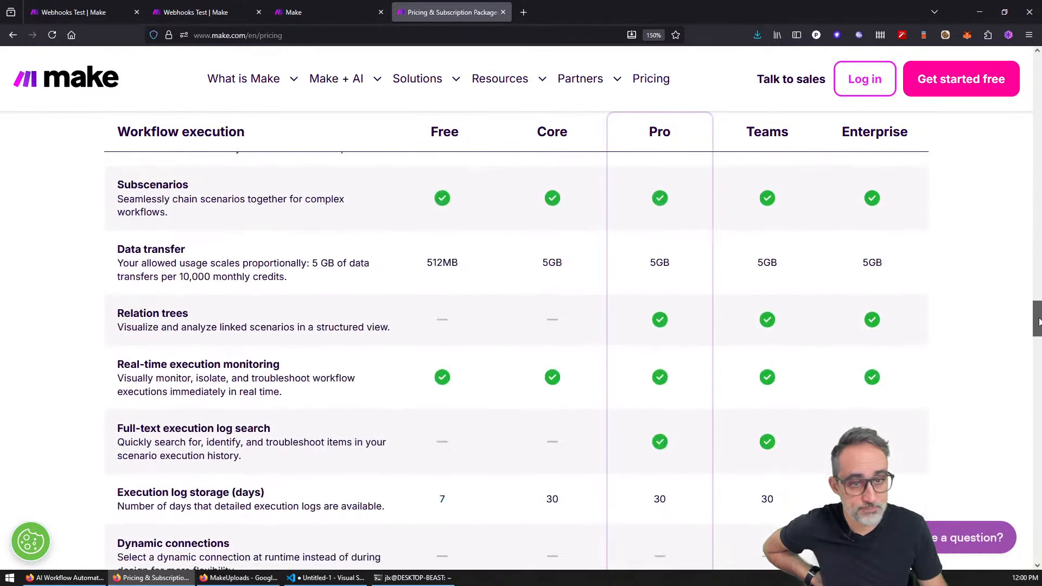
{"action": "left_click_drag", "start_coordinate": [1040, 322], "coordinate": [1038, 47]}
Step: Mark the 3,827 remaining credits on the Make dashboard, then return to the pricing page
{"action": "left_click", "coordinate": [311, 5]}
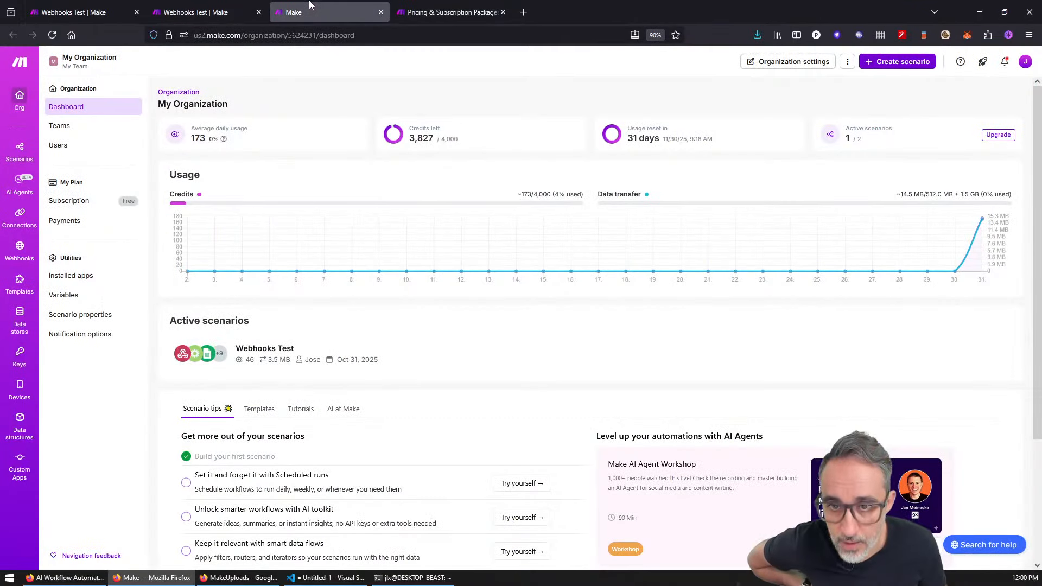
{"action": "left_click_drag", "start_coordinate": [418, 139], "coordinate": [436, 142]}
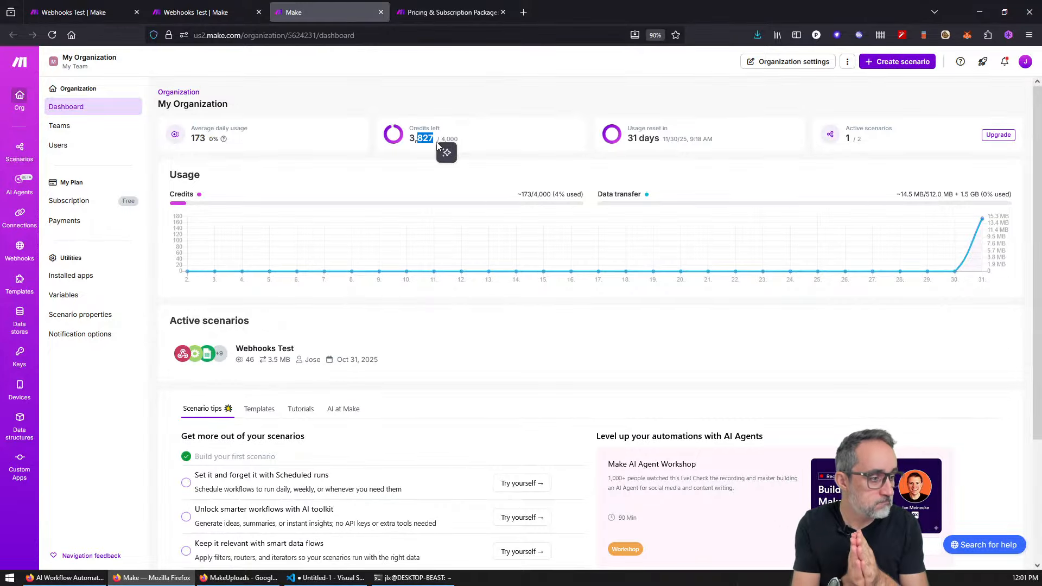
{"action": "left_click", "coordinate": [458, 8]}
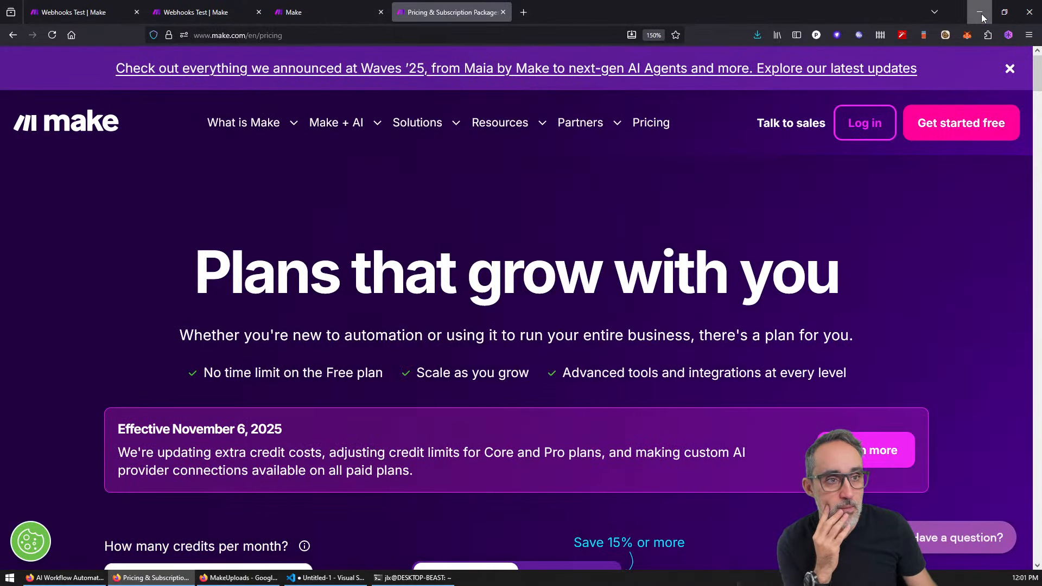
Step: Close the Waves '25 banner, reset page zoom, then switch back to the Make dashboard
{"action": "left_click", "coordinate": [1010, 68]}
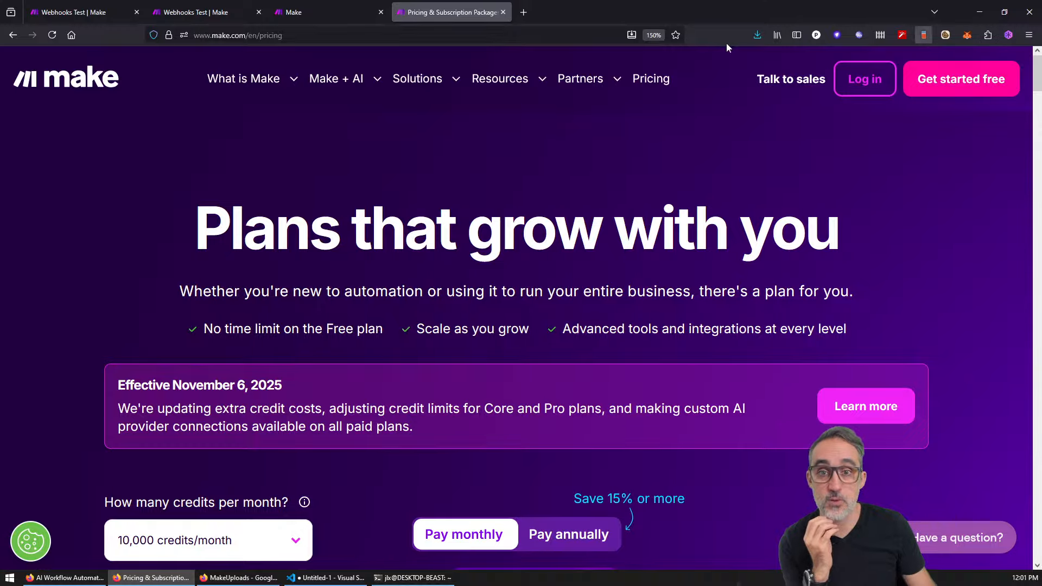
{"action": "key", "text": "ctrl+0"}
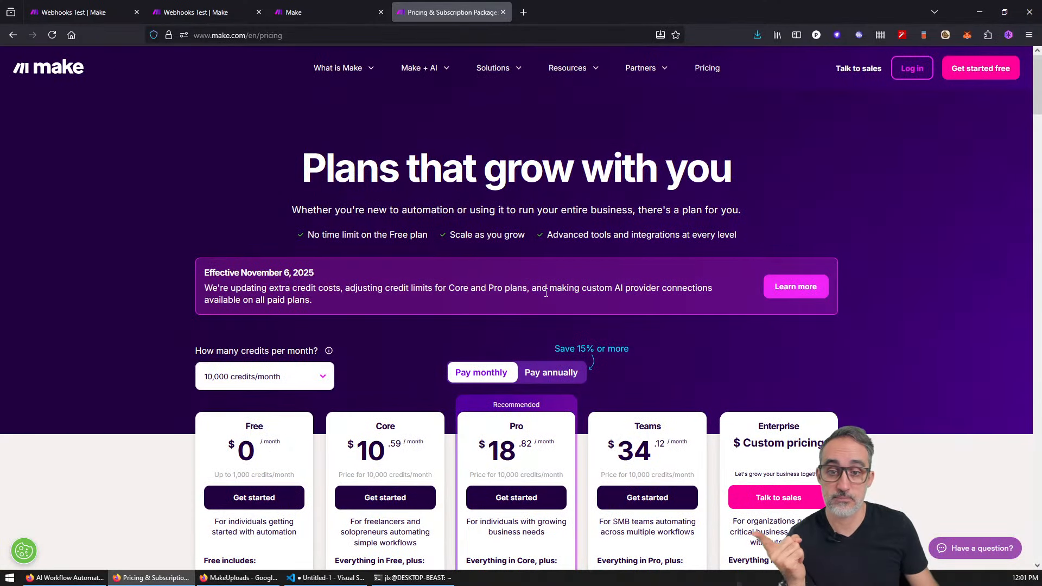
{"action": "scroll", "coordinate": [545, 291], "scroll_direction": "down", "scroll_amount": 6}
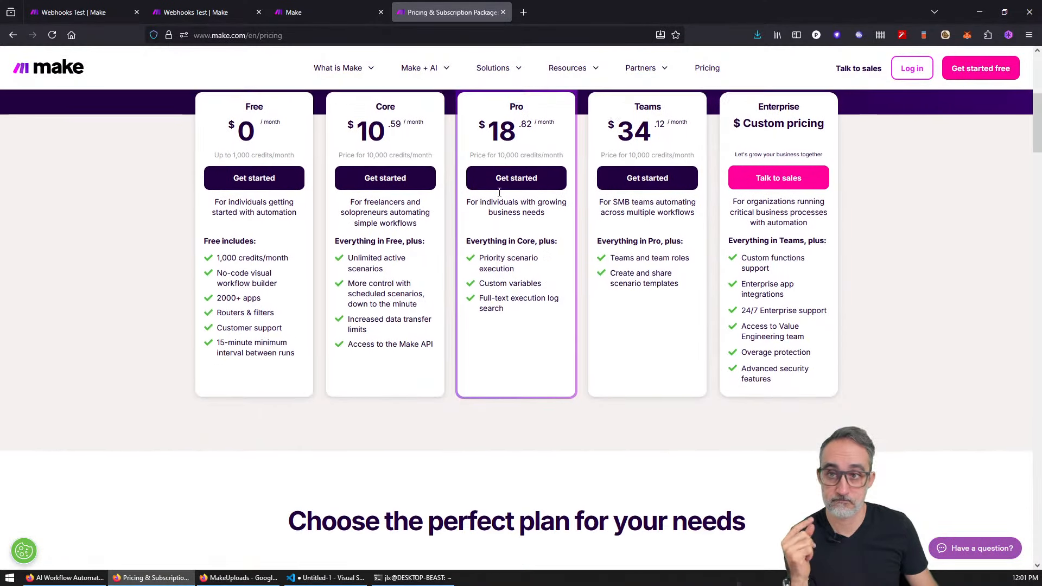
{"action": "left_click", "coordinate": [322, 7]}
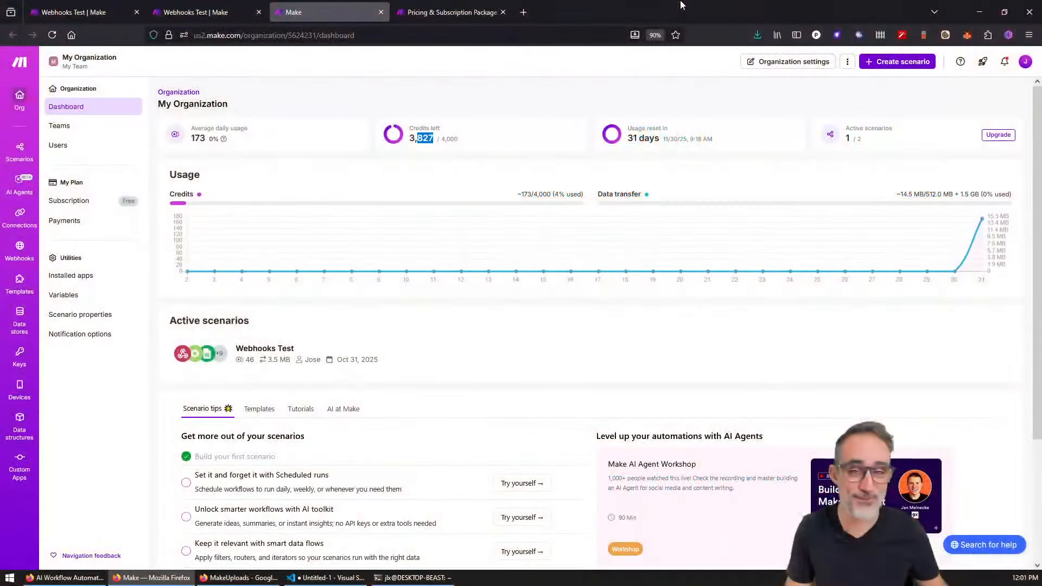
Step: Open the n8n-io/n8n GitHub repository and highlight the Code When You Need It capability
{"action": "left_click", "coordinate": [77, 579]}
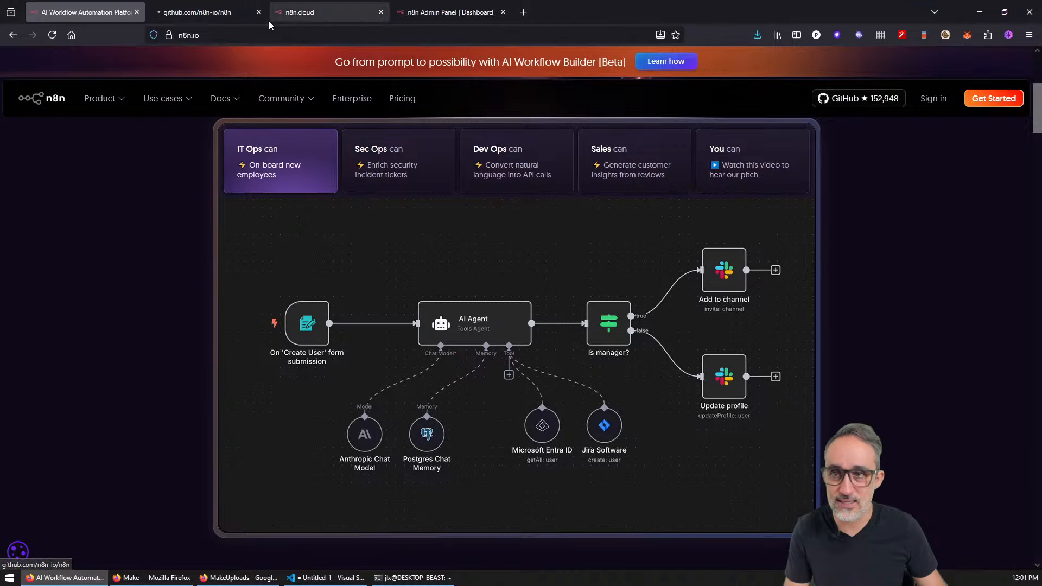
{"action": "left_click", "coordinate": [180, 20]}
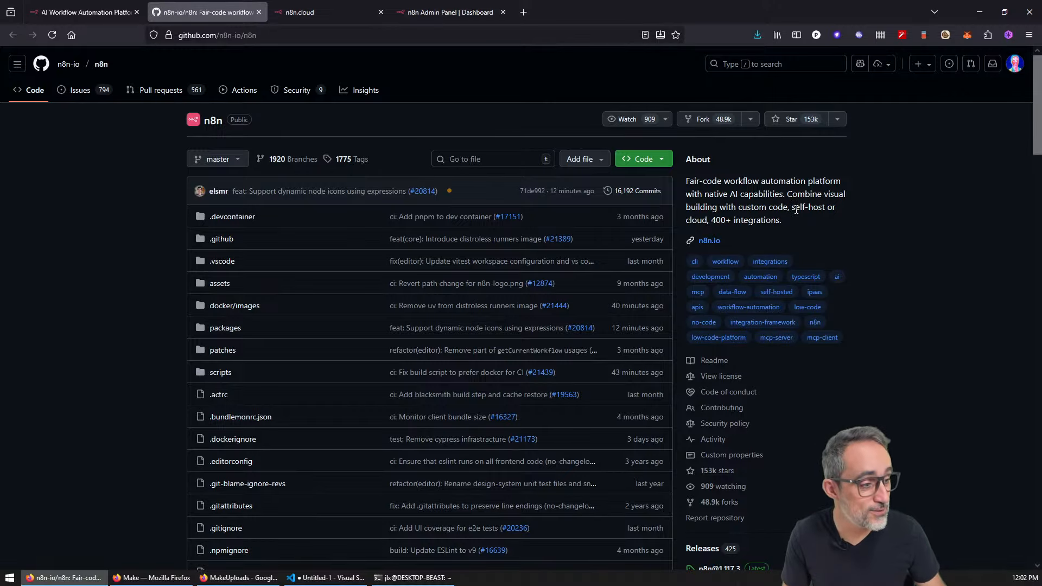
{"action": "scroll", "coordinate": [797, 209], "scroll_direction": "down", "scroll_amount": 8}
{"action": "scroll", "coordinate": [796, 210], "scroll_direction": "down", "scroll_amount": 5}
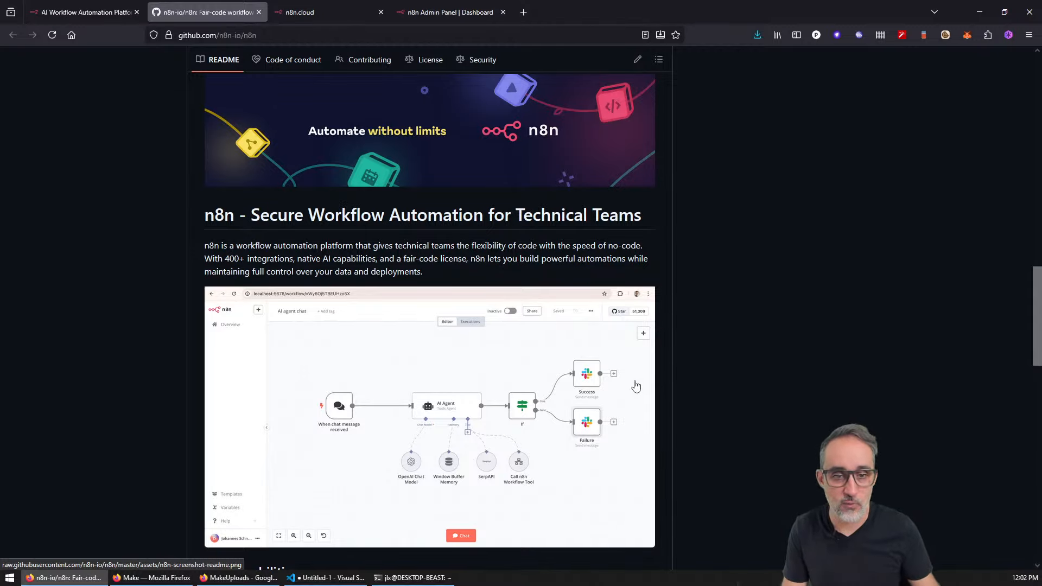
{"action": "scroll", "coordinate": [670, 373], "scroll_direction": "down", "scroll_amount": 5}
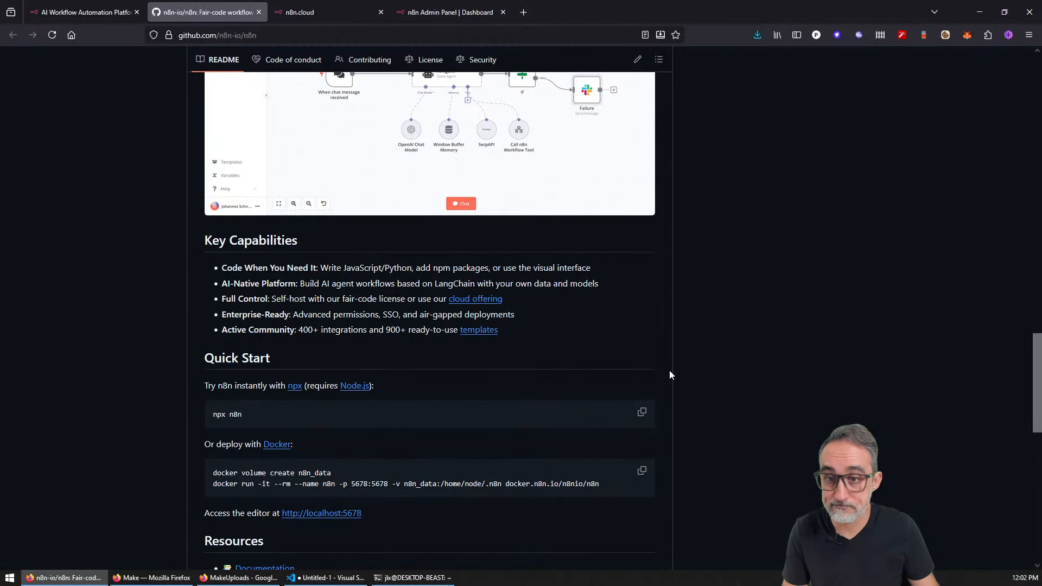
{"action": "scroll", "coordinate": [670, 371], "scroll_direction": "up", "scroll_amount": 1}
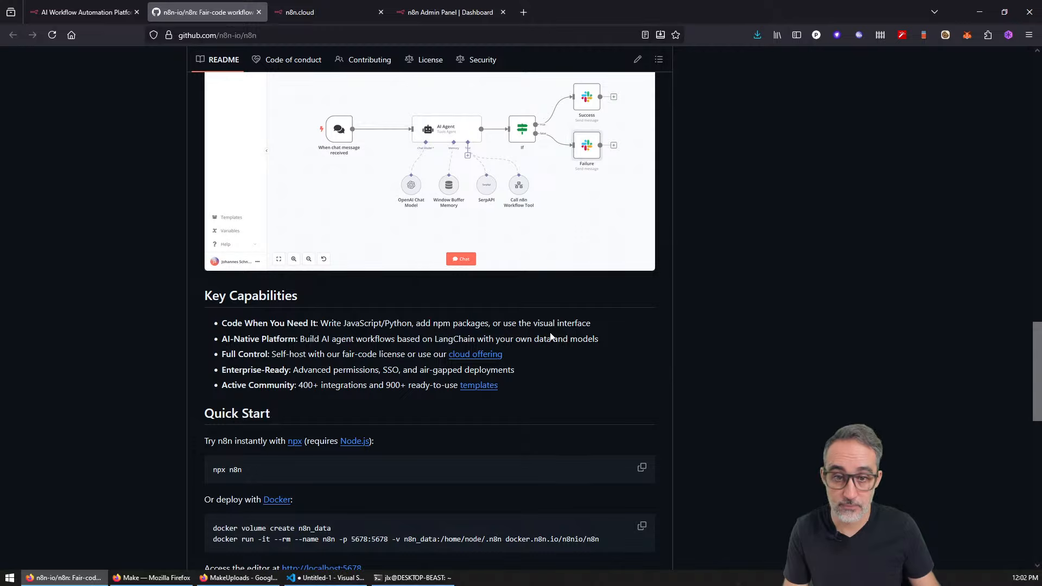
{"action": "left_click_drag", "start_coordinate": [319, 324], "coordinate": [594, 324]}
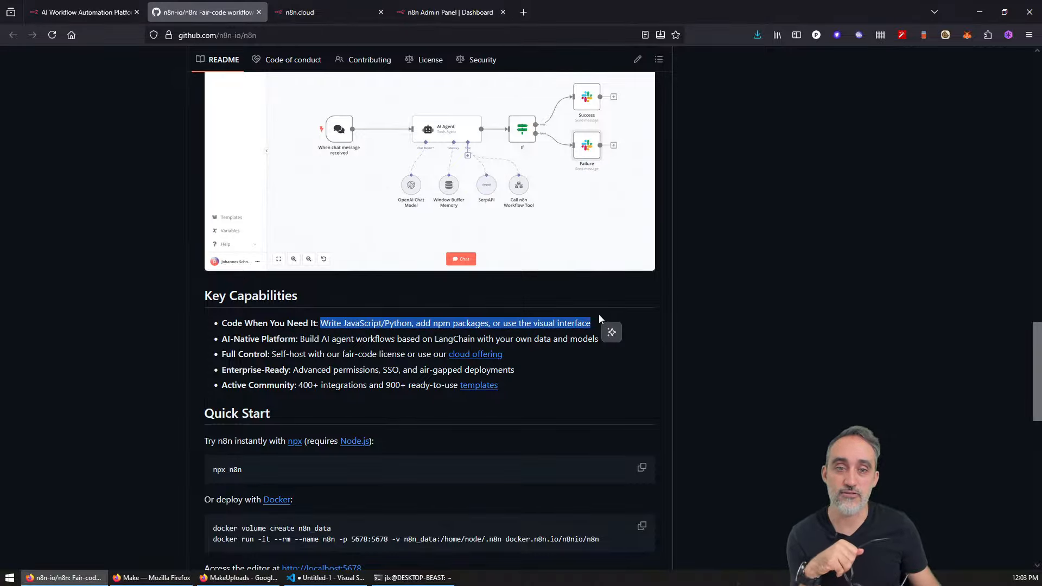
Step: Read further down the README to the license notes, then scroll back up
{"action": "scroll", "coordinate": [599, 319], "scroll_direction": "up", "scroll_amount": 3}
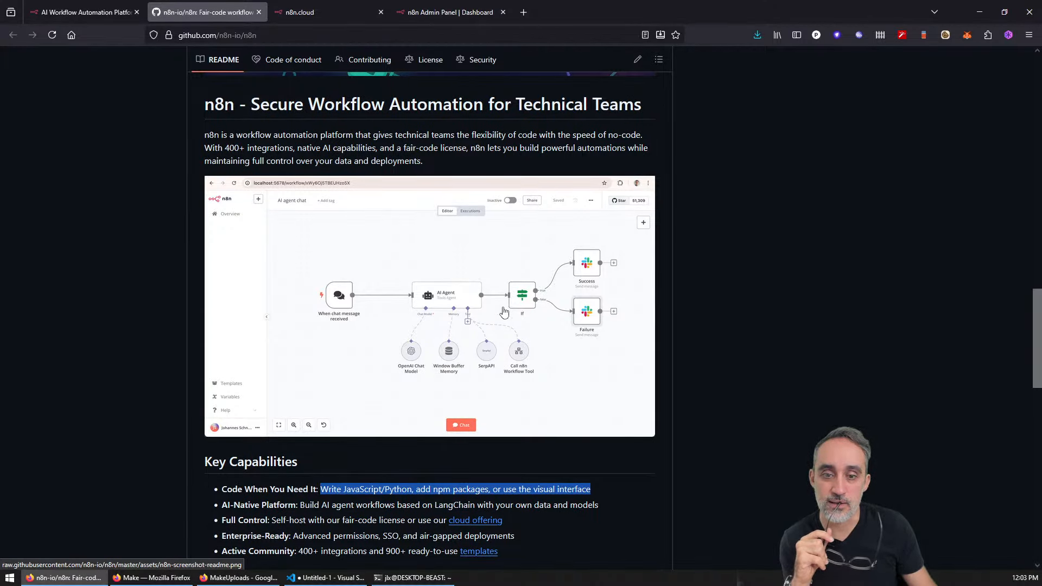
{"action": "scroll", "coordinate": [529, 365], "scroll_direction": "down", "scroll_amount": 2}
{"action": "scroll", "coordinate": [530, 364], "scroll_direction": "down", "scroll_amount": 7}
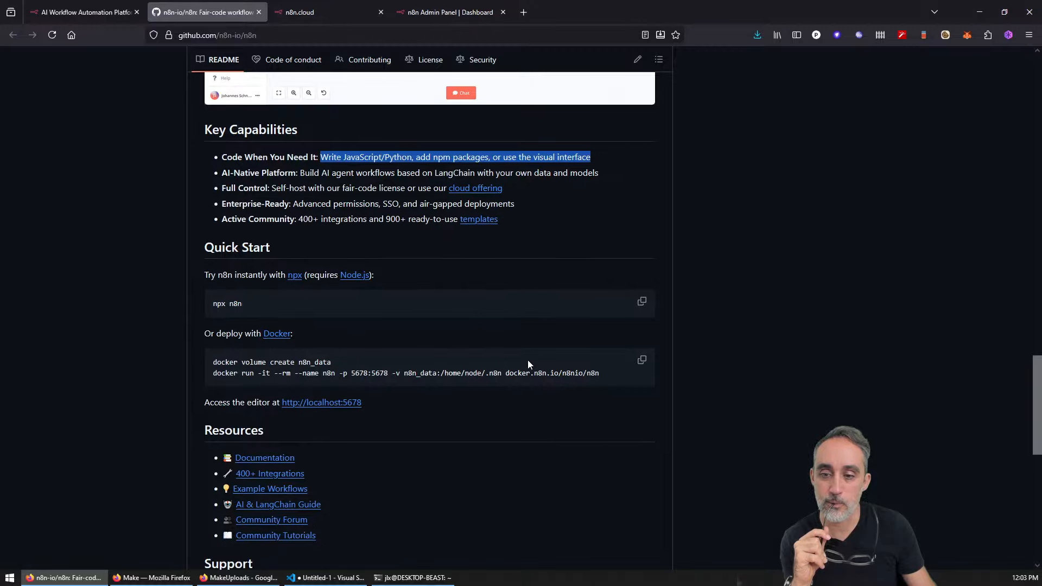
{"action": "scroll", "coordinate": [529, 365], "scroll_direction": "down", "scroll_amount": 4}
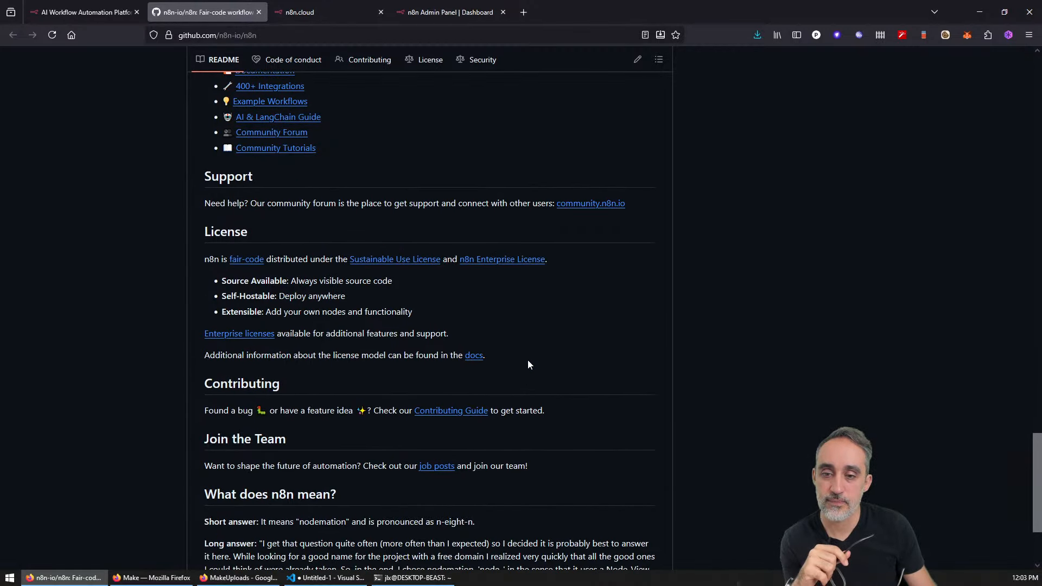
{"action": "scroll", "coordinate": [528, 362], "scroll_direction": "down", "scroll_amount": 3}
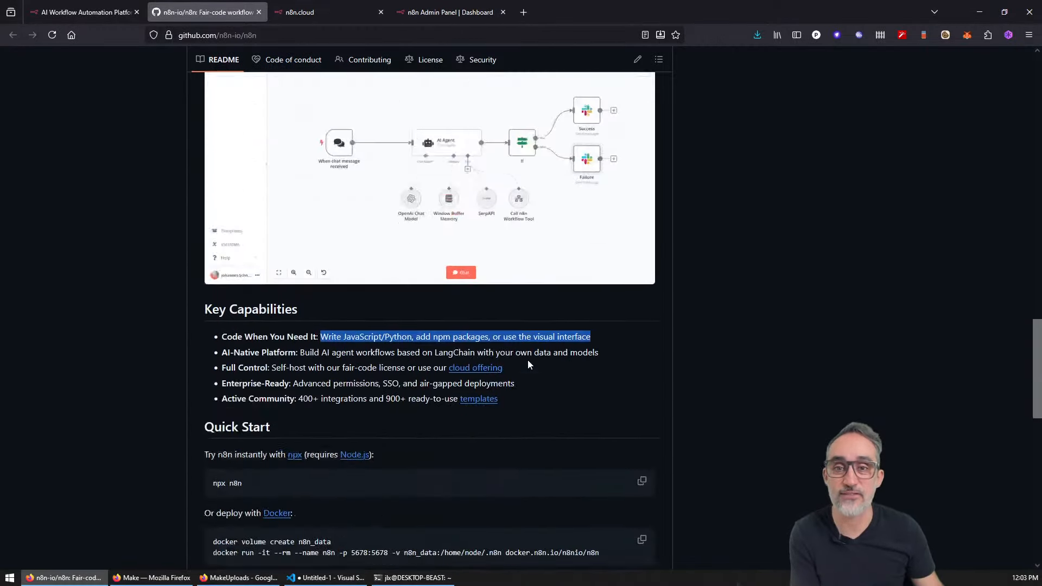
{"action": "scroll", "coordinate": [528, 360], "scroll_direction": "up", "scroll_amount": 15}
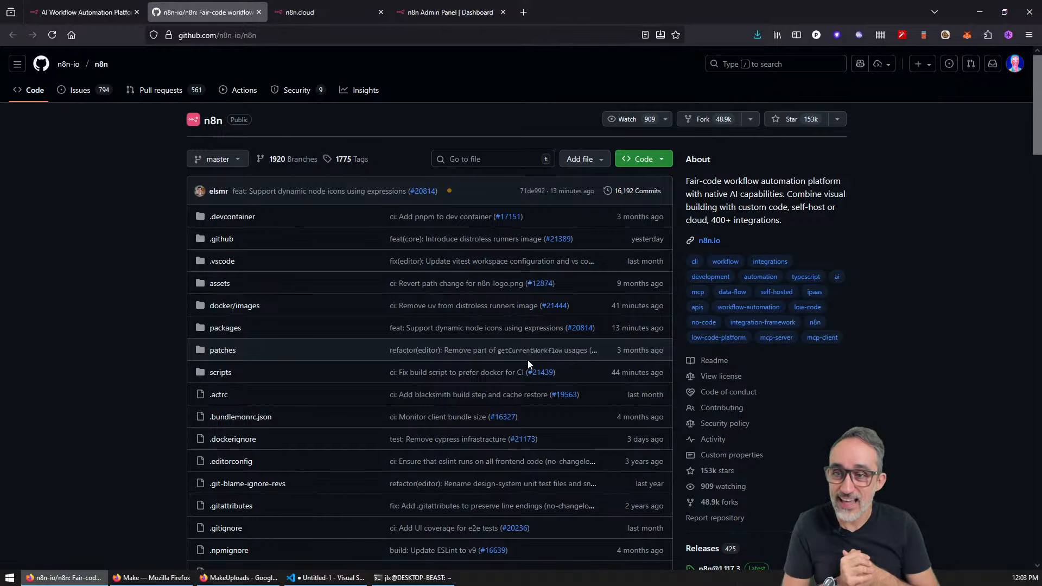
Step: View the n8n.cloud signup survey and admin panel, then return via GitHub to n8n.io
{"action": "left_click", "coordinate": [365, 8]}
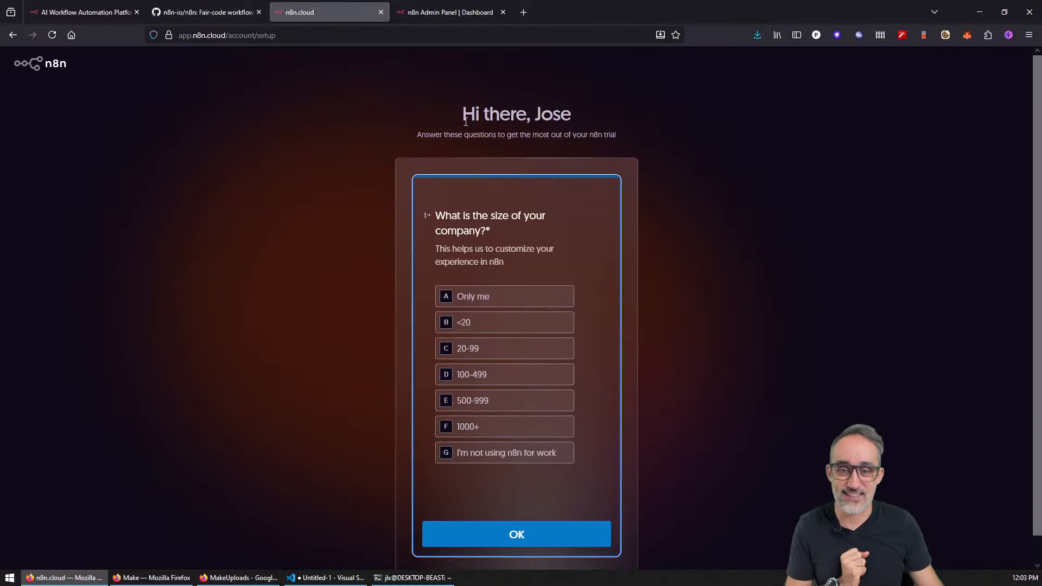
{"action": "left_click", "coordinate": [454, 11]}
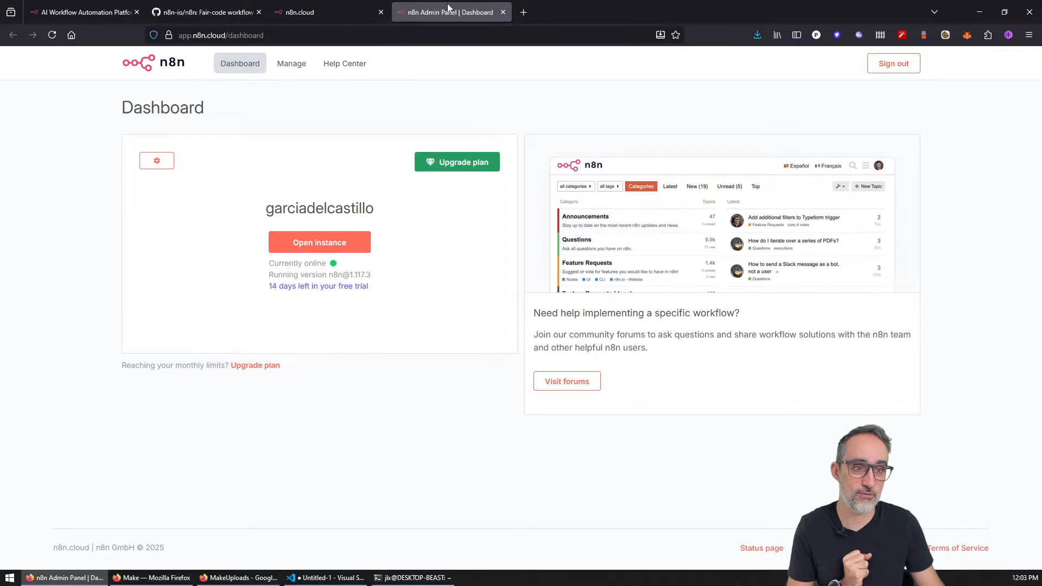
{"action": "left_click", "coordinate": [197, 10]}
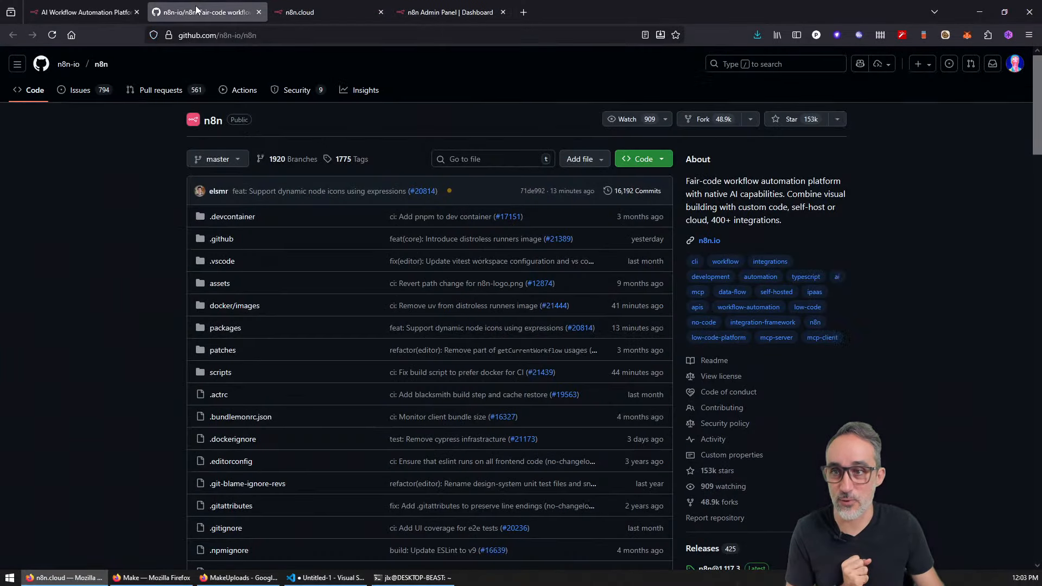
{"action": "left_click", "coordinate": [86, 12]}
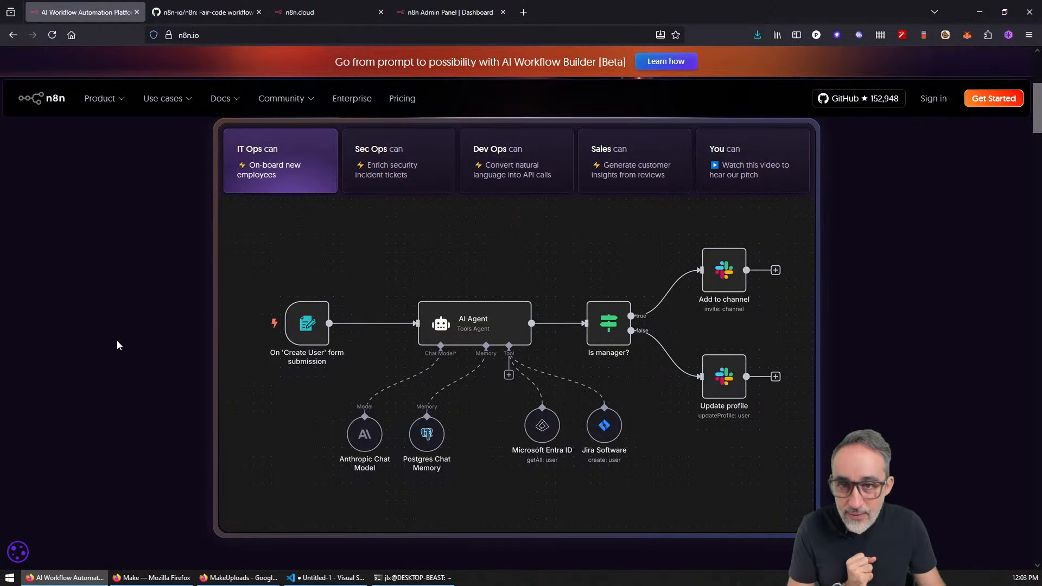